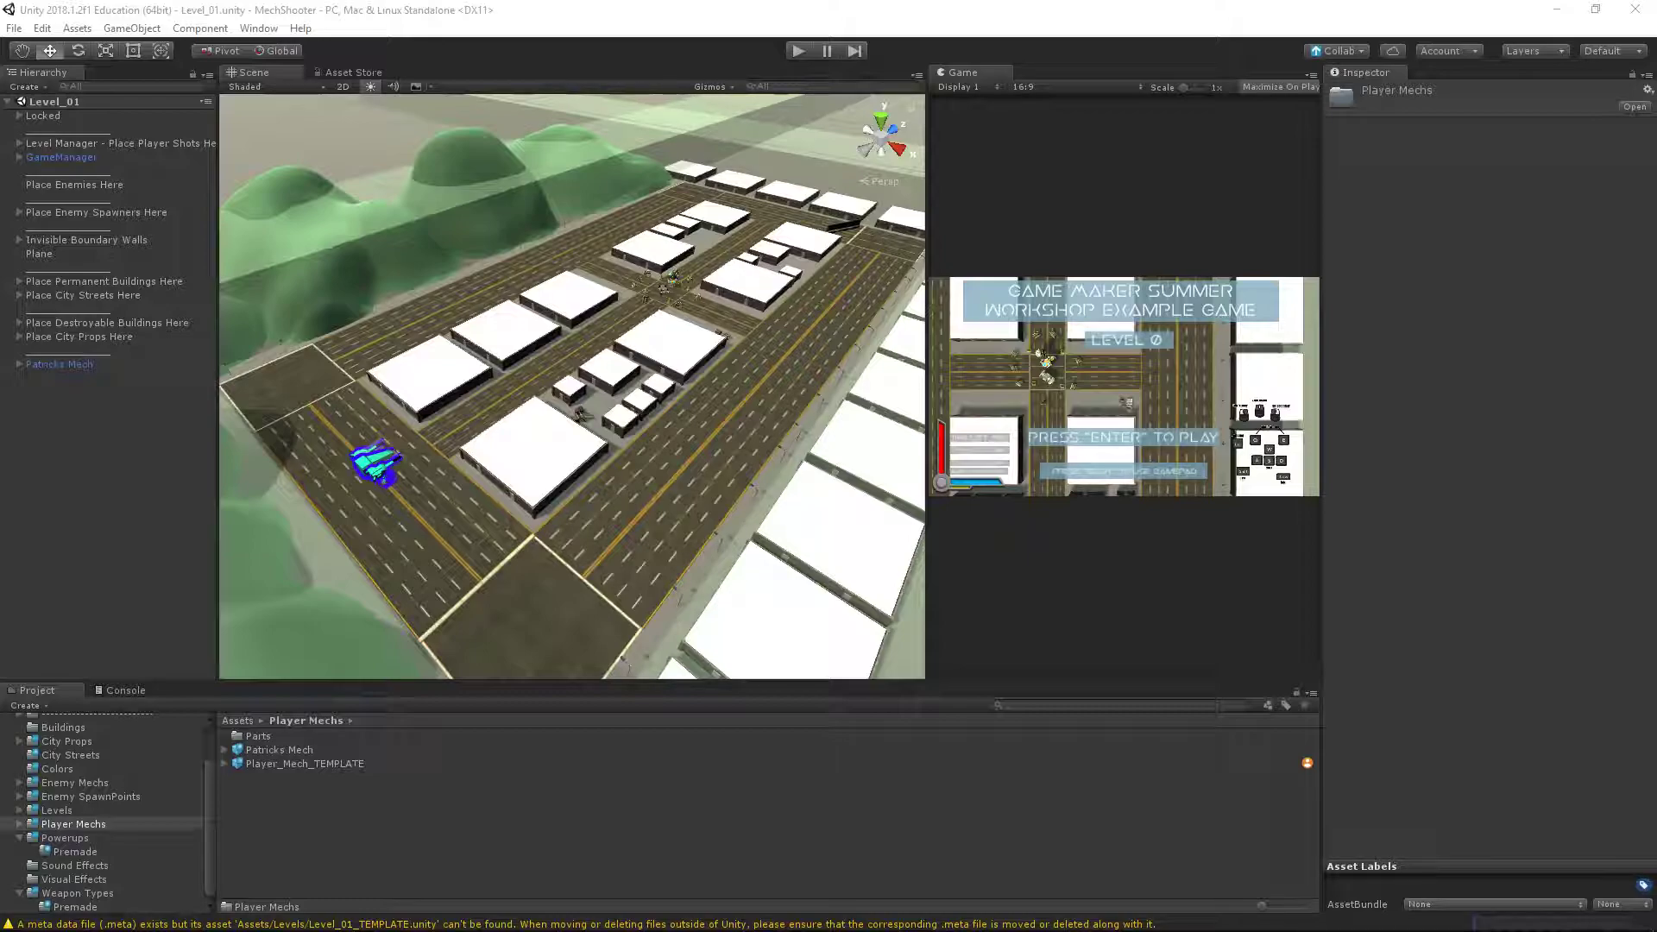
# Find EnemySpawner_TEMPLATE under Place Enemy Spawners Here and activate it in the scene
pyautogui.moveTo(678, 308); pyautogui.dragTo(394, 308, button='middle')
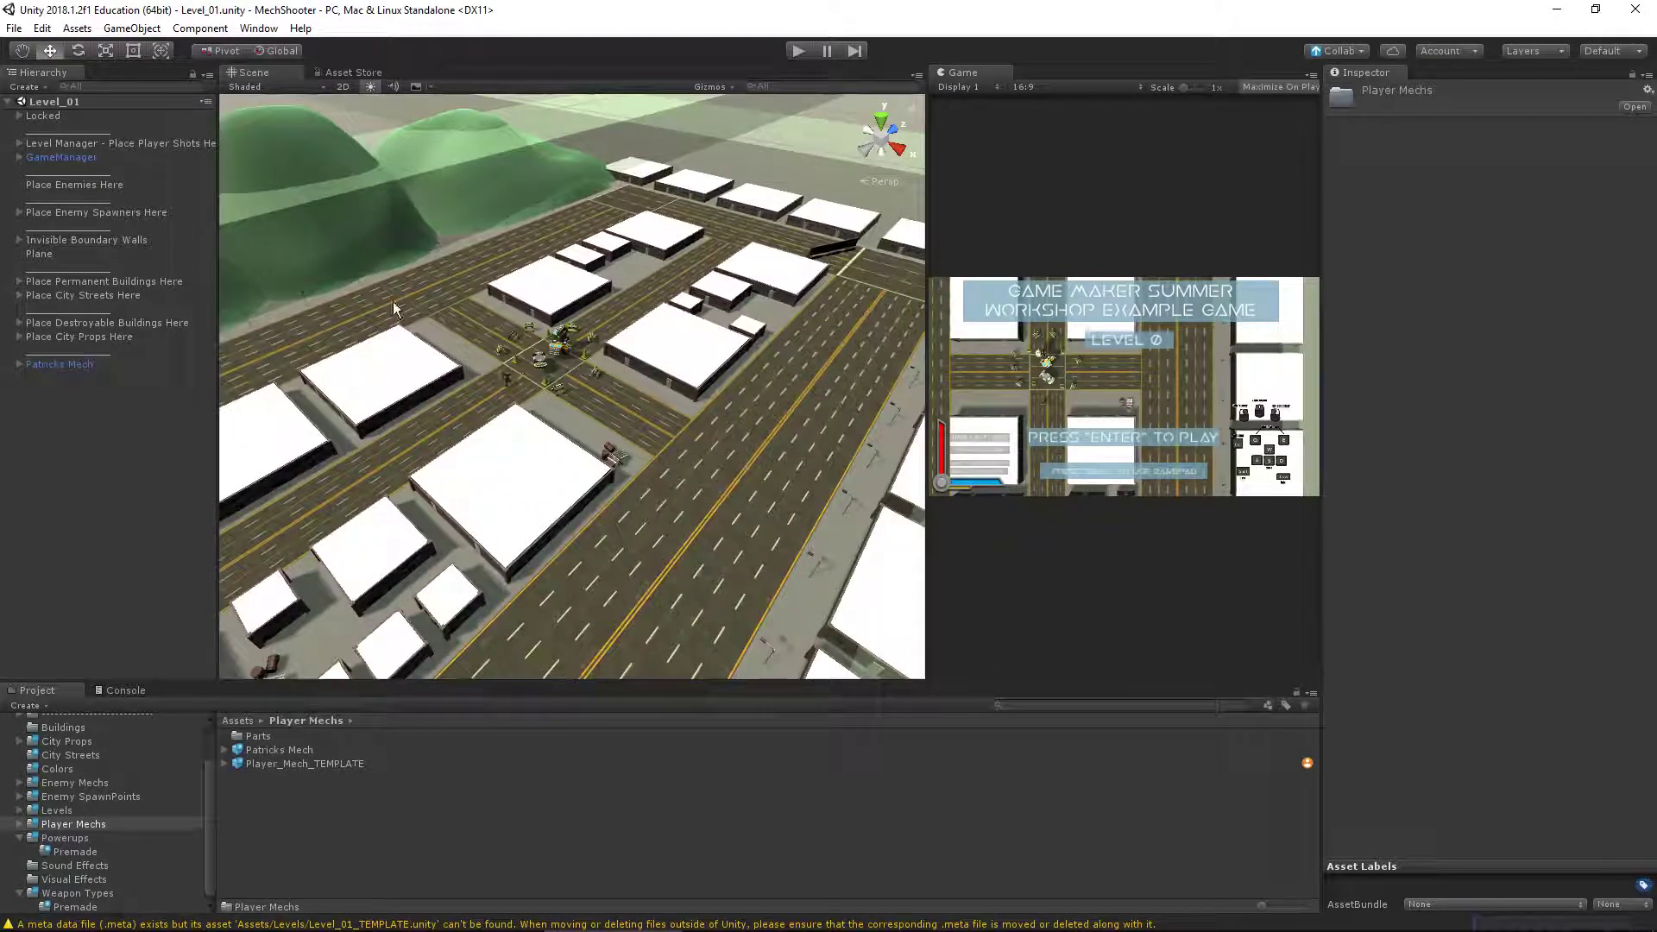
pyautogui.click(19, 212)
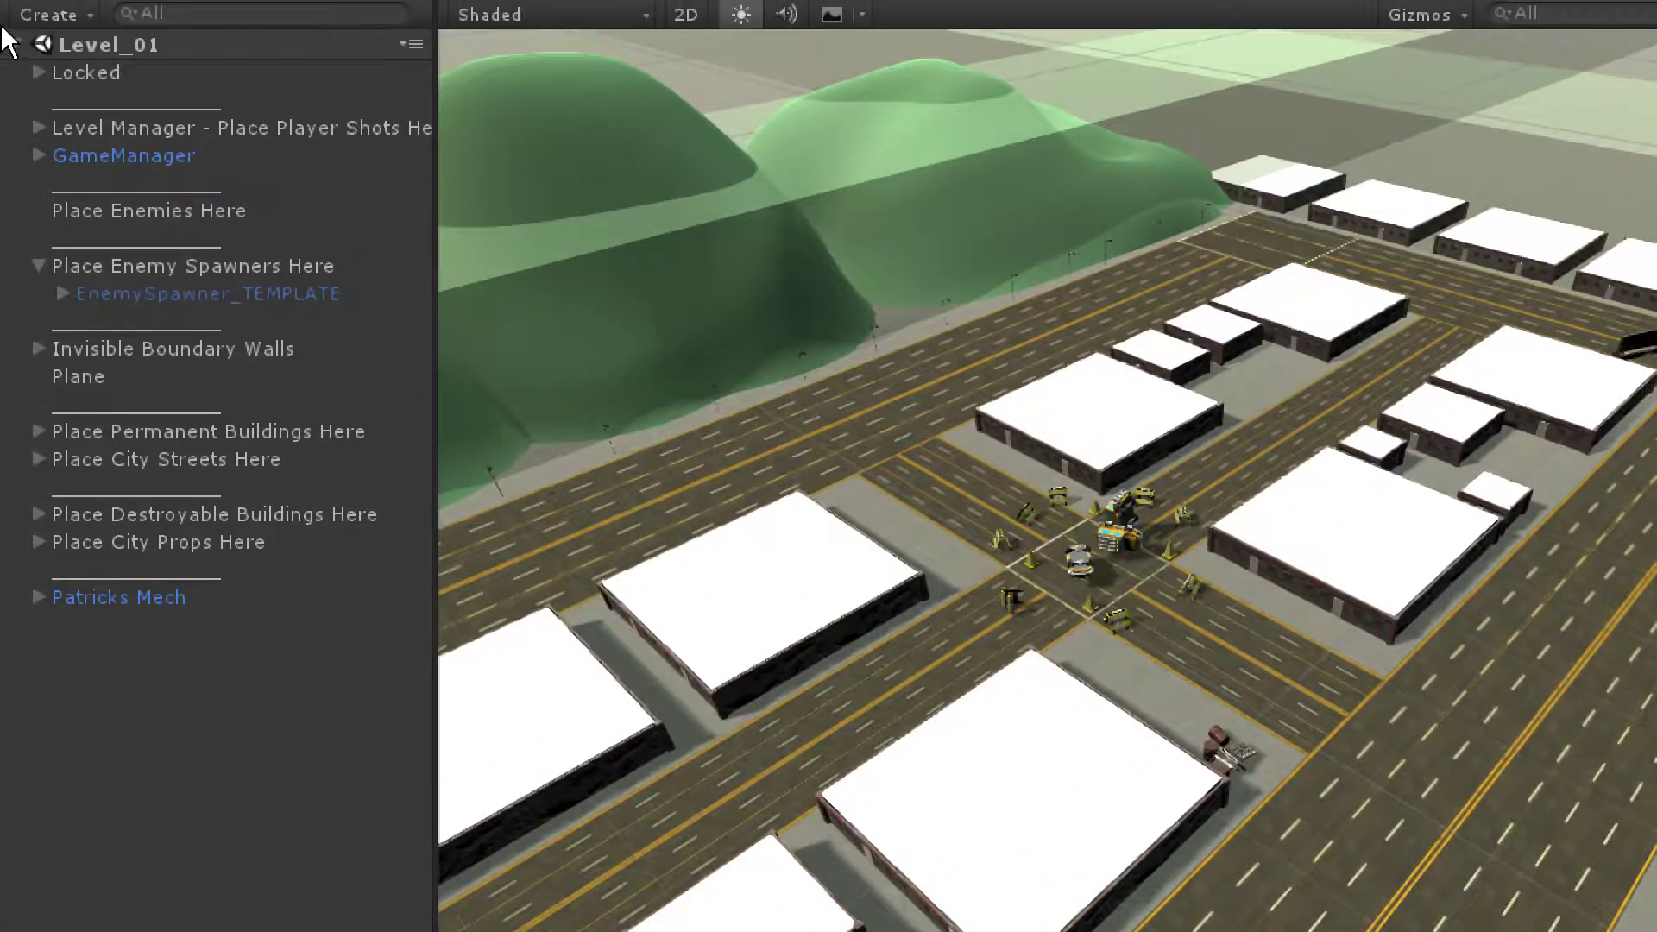
pyautogui.click(36, 264)
pyautogui.click(36, 264)
pyautogui.click(212, 292)
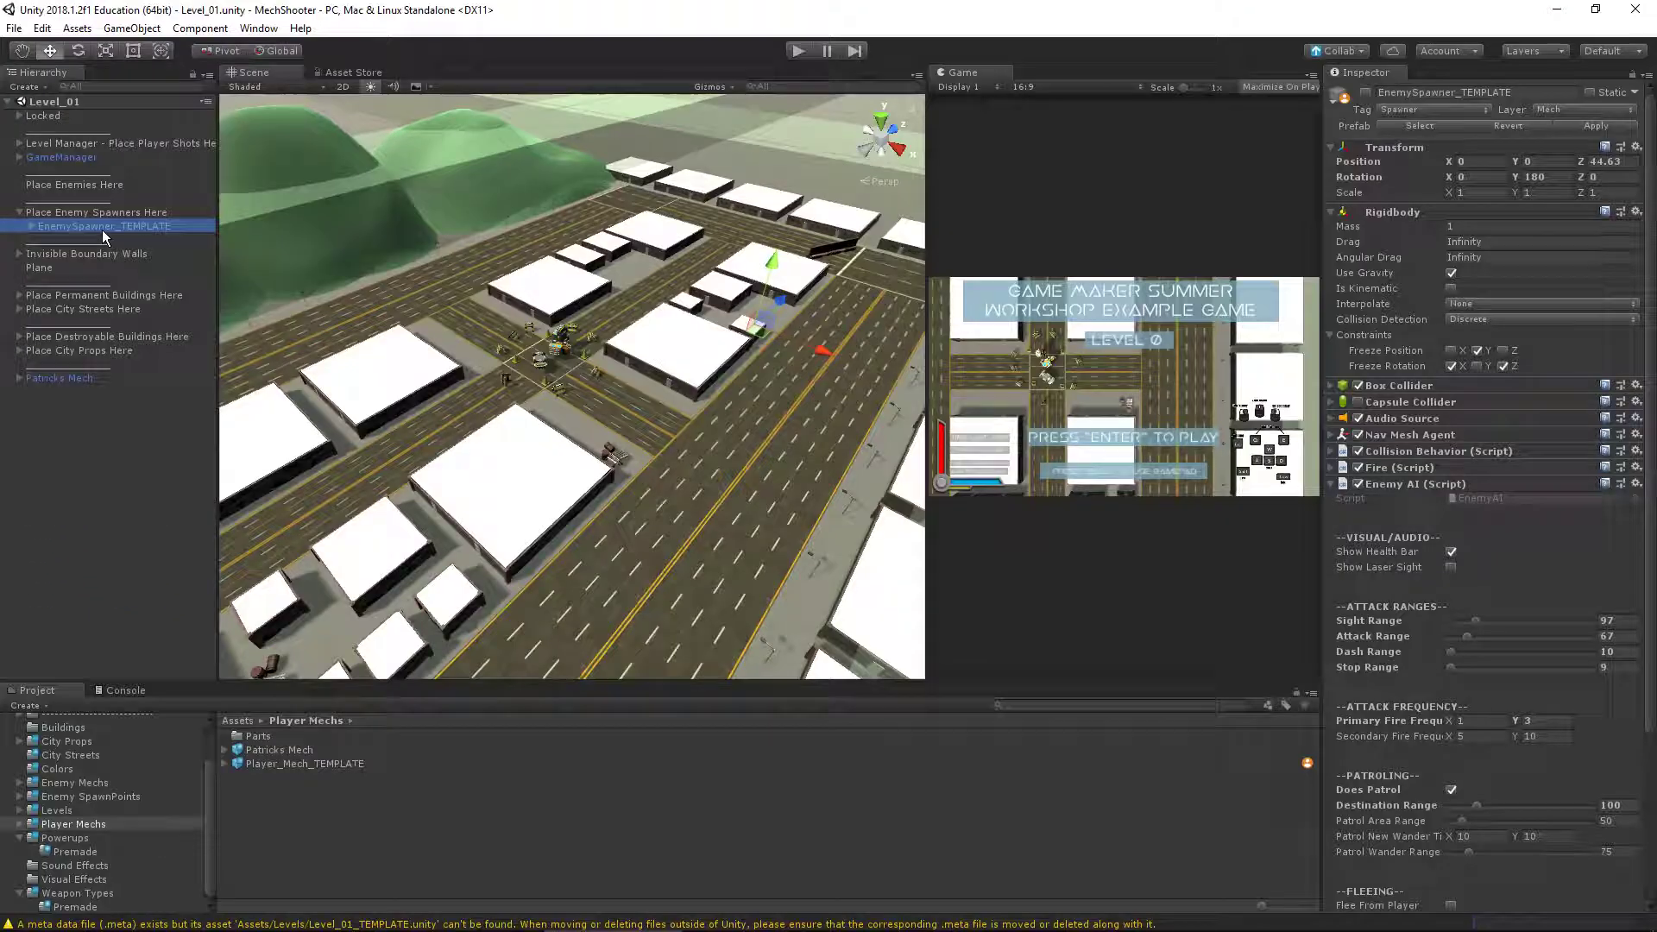
pyautogui.click(122, 243)
pyautogui.click(111, 230)
pyautogui.click(1366, 92)
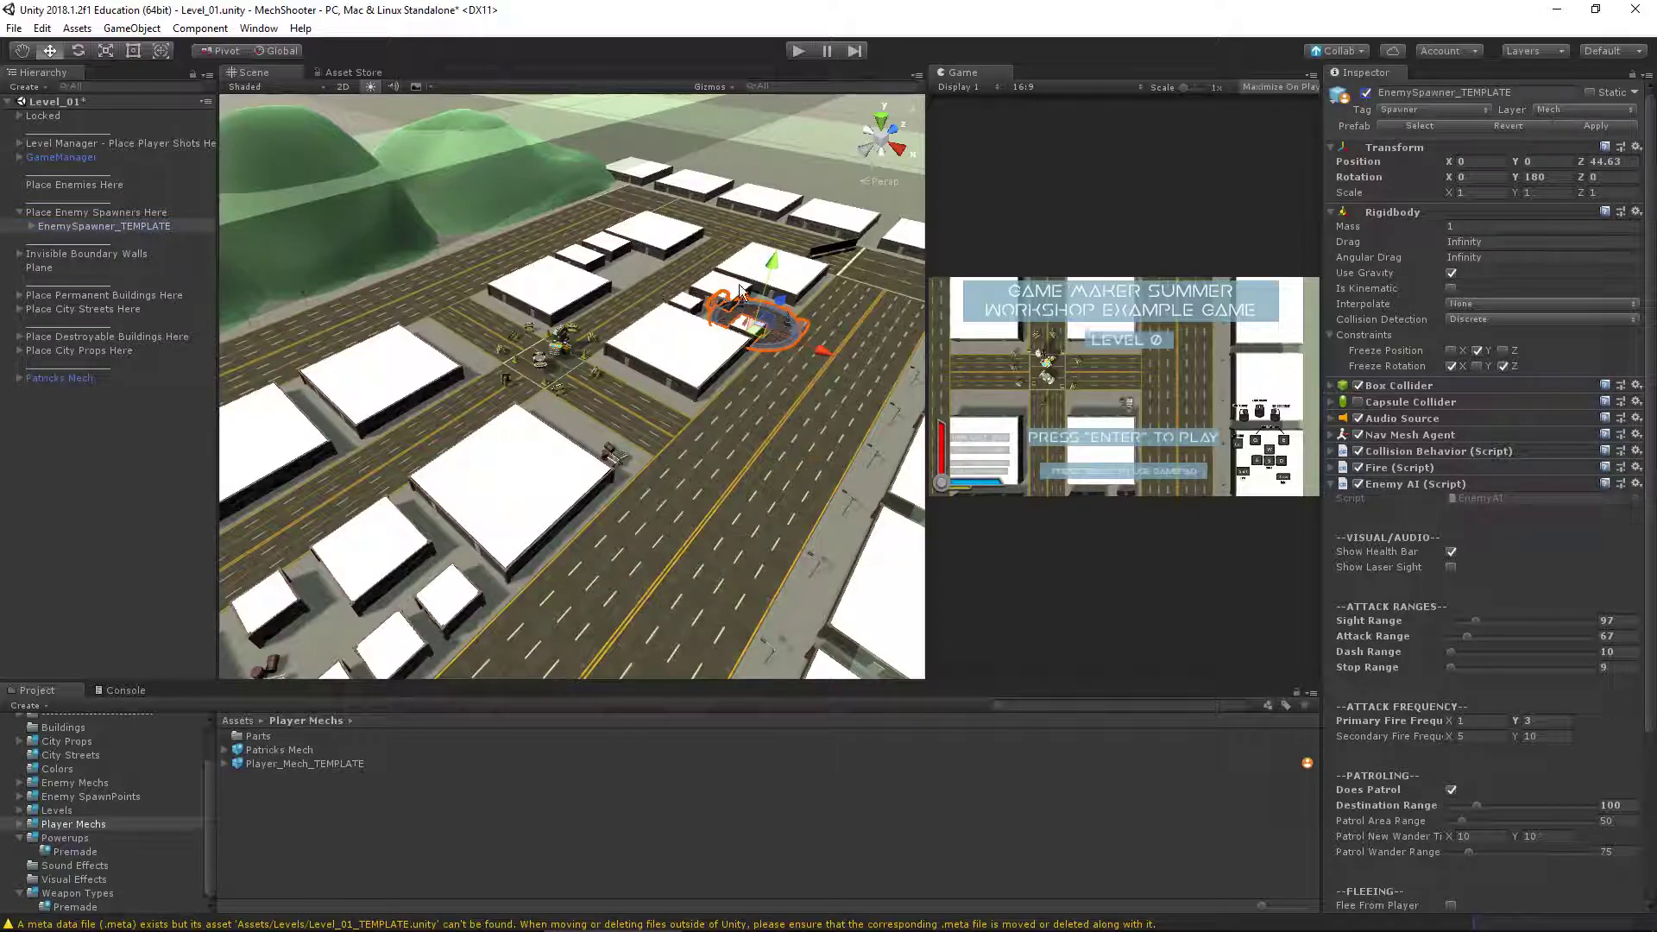
# Move the enemy spawner onto the wide road beside the intersection, at about X 16.39, Z 4.6
pyautogui.moveTo(820, 348); pyautogui.dragTo(913, 387)
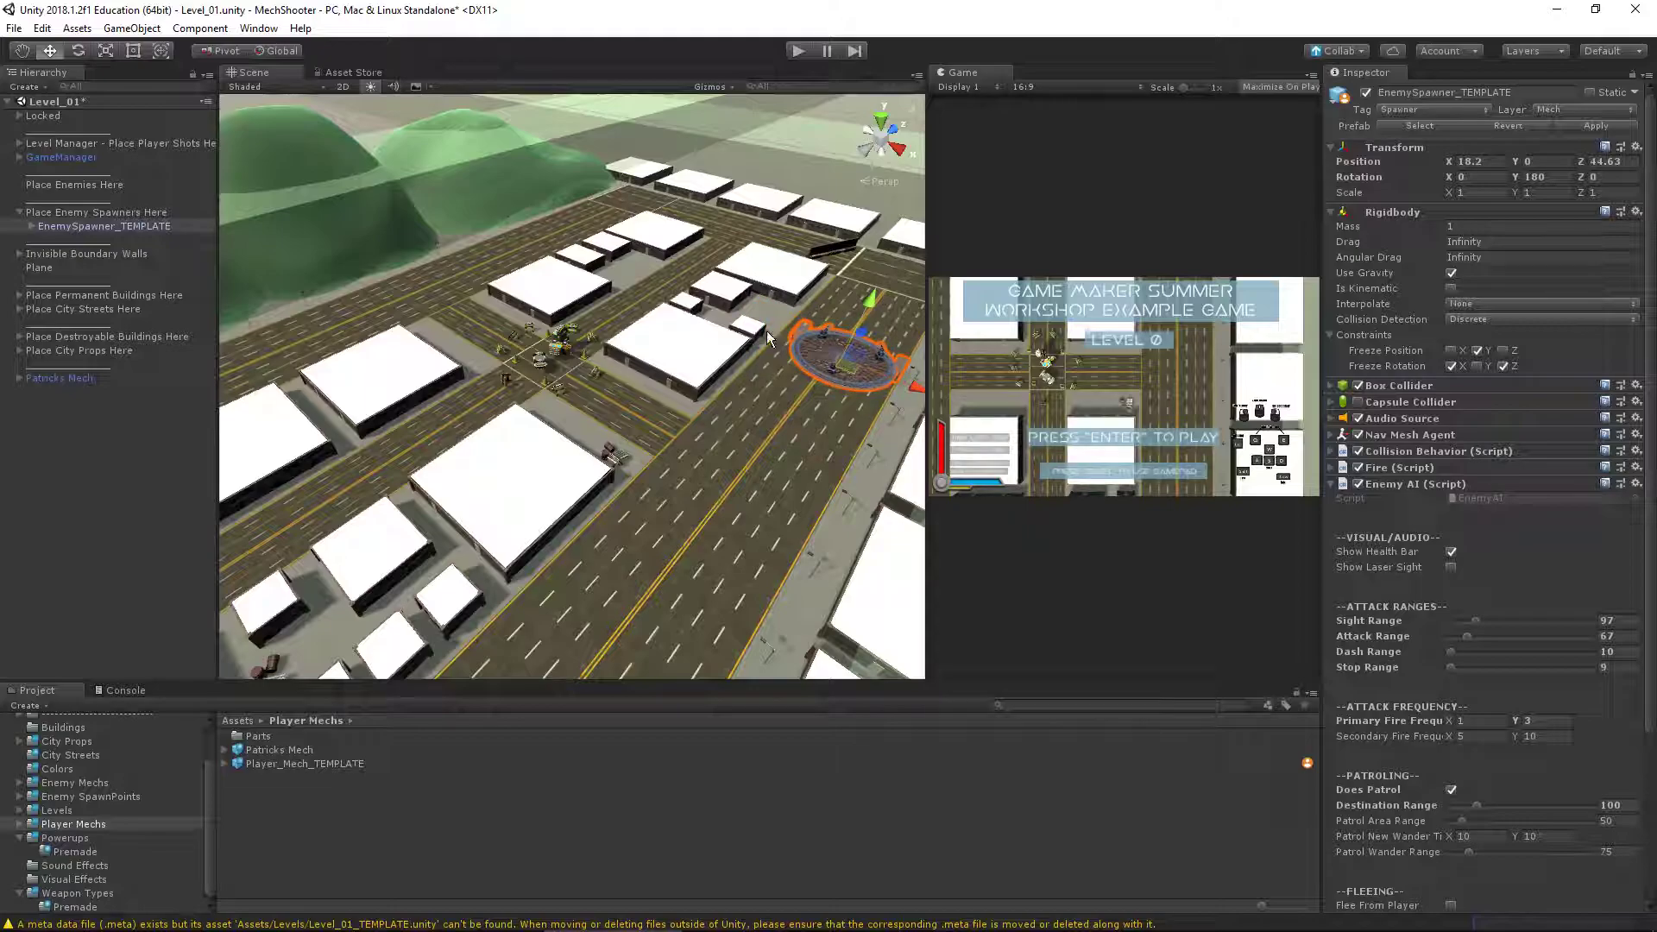
pyautogui.keyDown('alt'); pyautogui.moveTo(767, 330); pyautogui.dragTo(719, 410); pyautogui.keyUp('alt')
pyautogui.keyDown('alt'); pyautogui.moveTo(719, 410); pyautogui.dragTo(486, 414, button='middle'); pyautogui.keyUp('alt')
pyautogui.keyDown('alt'); pyautogui.moveTo(486, 414); pyautogui.dragTo(440, 587, button='right'); pyautogui.keyUp('alt')
pyautogui.keyDown('alt'); pyautogui.moveTo(440, 587); pyautogui.dragTo(660, 464); pyautogui.keyUp('alt')
pyautogui.keyDown('alt'); pyautogui.moveTo(660, 464); pyautogui.dragTo(518, 449, button='right'); pyautogui.keyUp('alt')
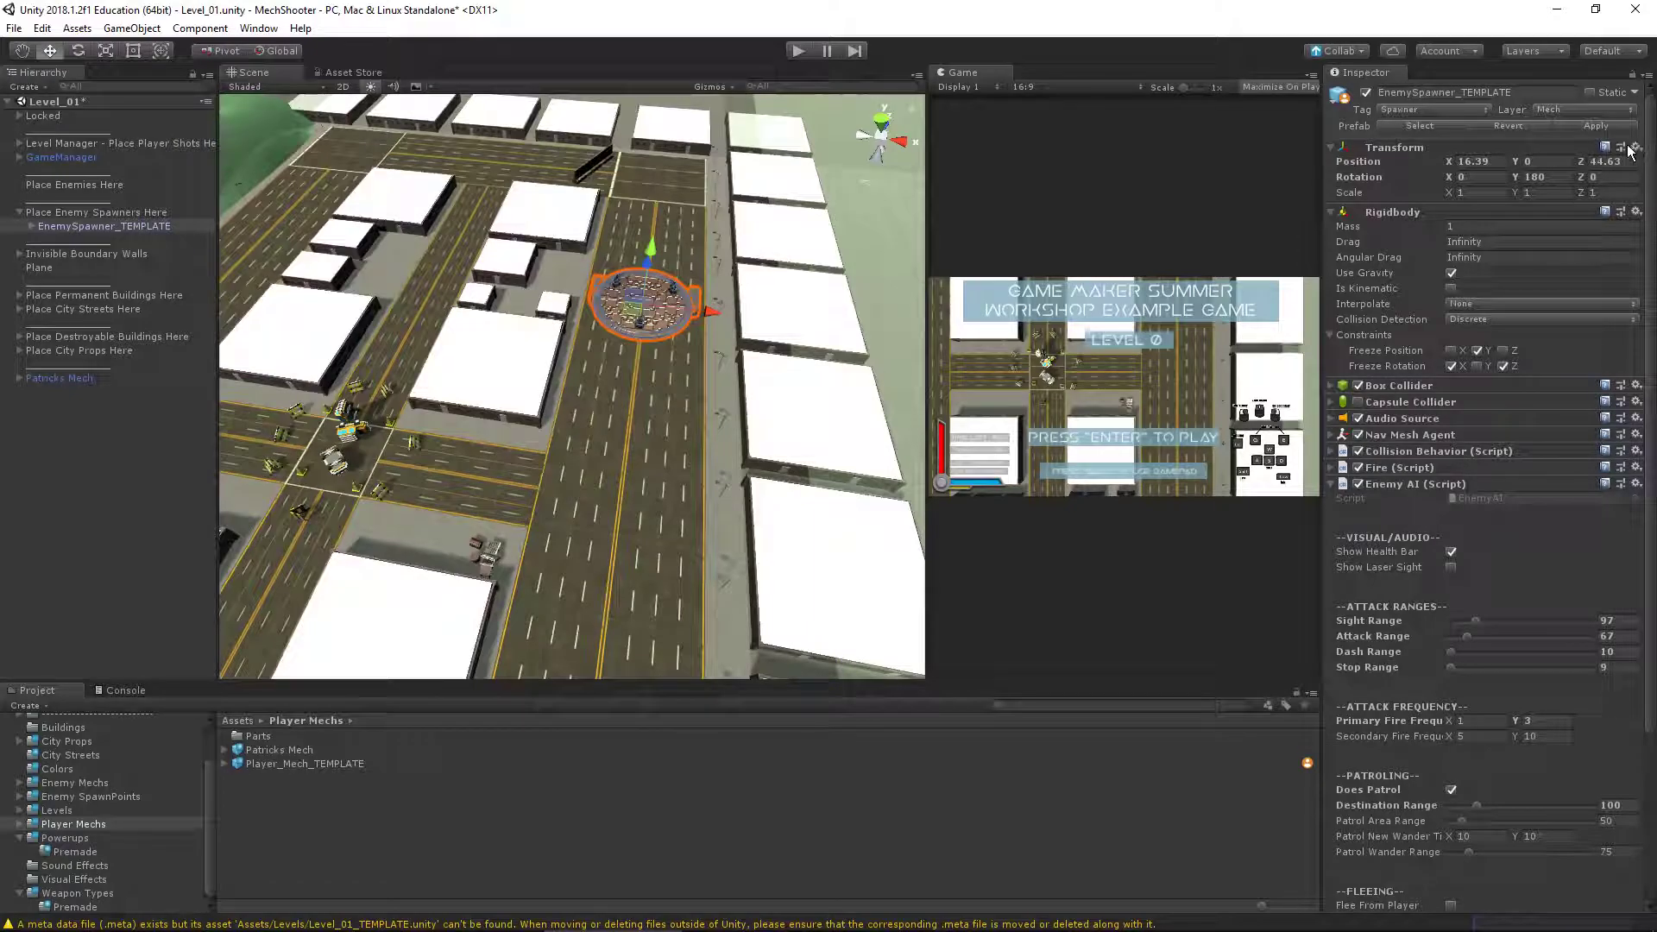
pyautogui.keyDown('alt'); pyautogui.moveTo(643, 327); pyautogui.dragTo(388, 384); pyautogui.keyUp('alt')
pyautogui.keyDown('alt'); pyautogui.moveTo(388, 384); pyautogui.dragTo(691, 362, button='right'); pyautogui.keyUp('alt')
pyautogui.keyDown('alt'); pyautogui.moveTo(690, 362); pyautogui.dragTo(500, 433); pyautogui.keyUp('alt')
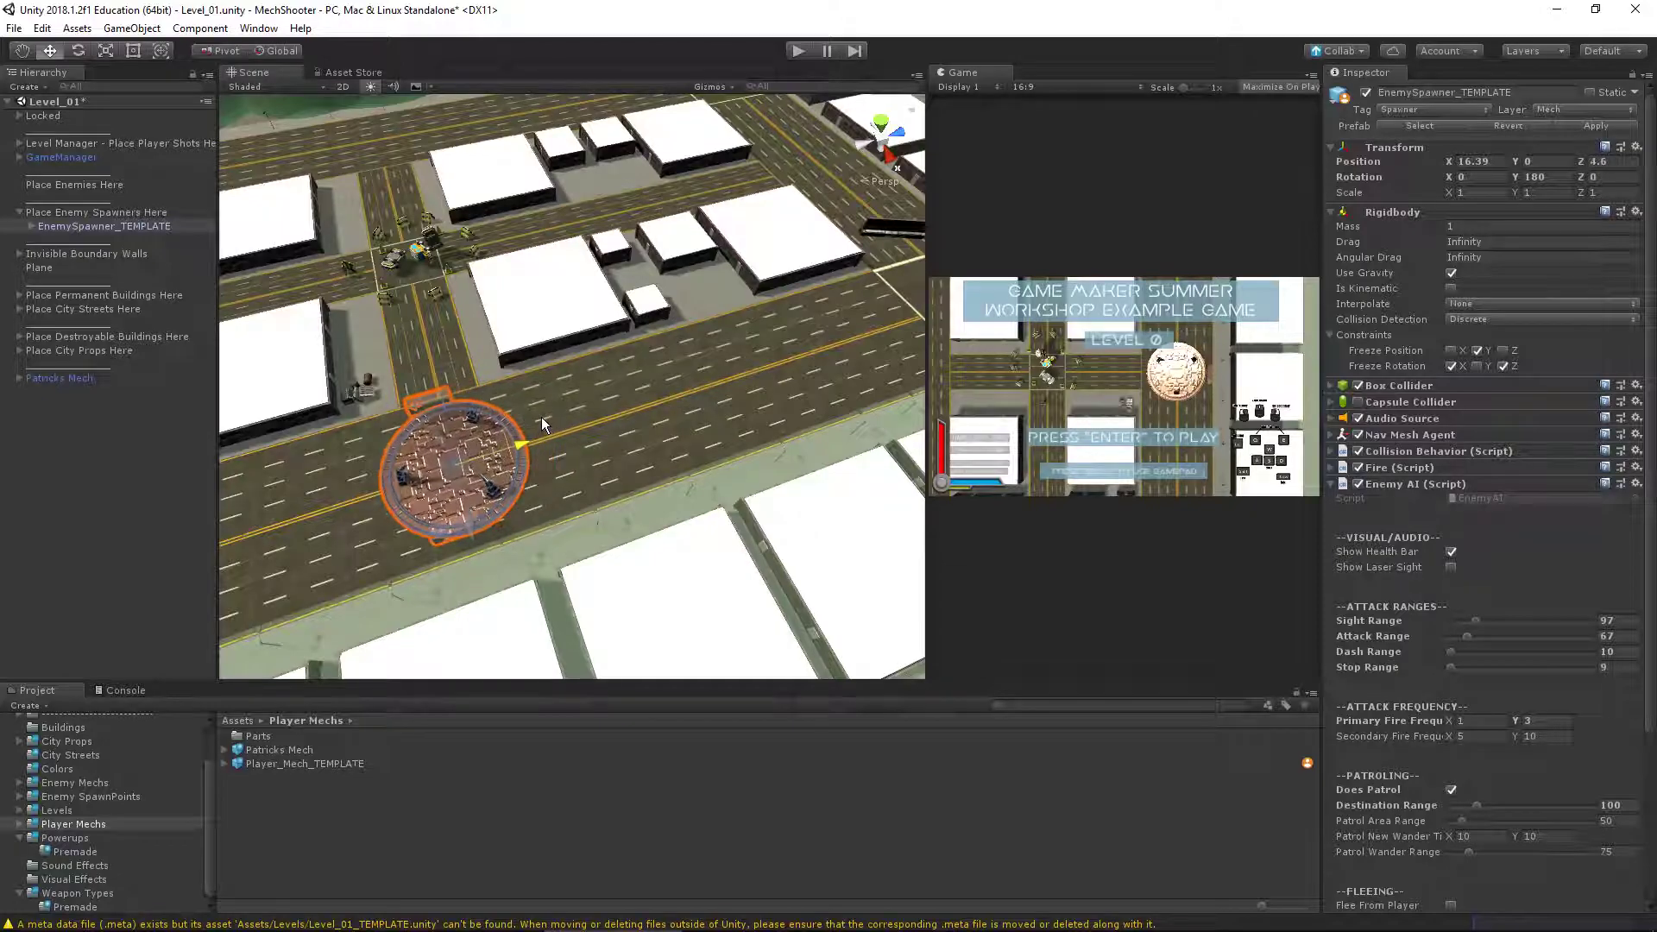
# Examine the spawner platform and its surroundings up close from several angles
pyautogui.moveTo(542, 417); pyautogui.dragTo(658, 392, button='middle')
pyautogui.keyDown('alt'); pyautogui.moveTo(659, 392); pyautogui.dragTo(742, 384, button='right'); pyautogui.keyUp('alt')
pyautogui.moveTo(466, 384); pyautogui.dragTo(389, 380, button='middle')
pyautogui.keyDown('alt'); pyautogui.moveTo(389, 379); pyautogui.dragTo(618, 440); pyautogui.keyUp('alt')
pyautogui.keyDown('alt'); pyautogui.moveTo(618, 440); pyautogui.dragTo(747, 350, button='right'); pyautogui.keyUp('alt')
pyautogui.moveTo(527, 370); pyautogui.dragTo(693, 444, button='middle')
pyautogui.keyDown('alt'); pyautogui.moveTo(693, 445); pyautogui.dragTo(747, 396); pyautogui.keyUp('alt')
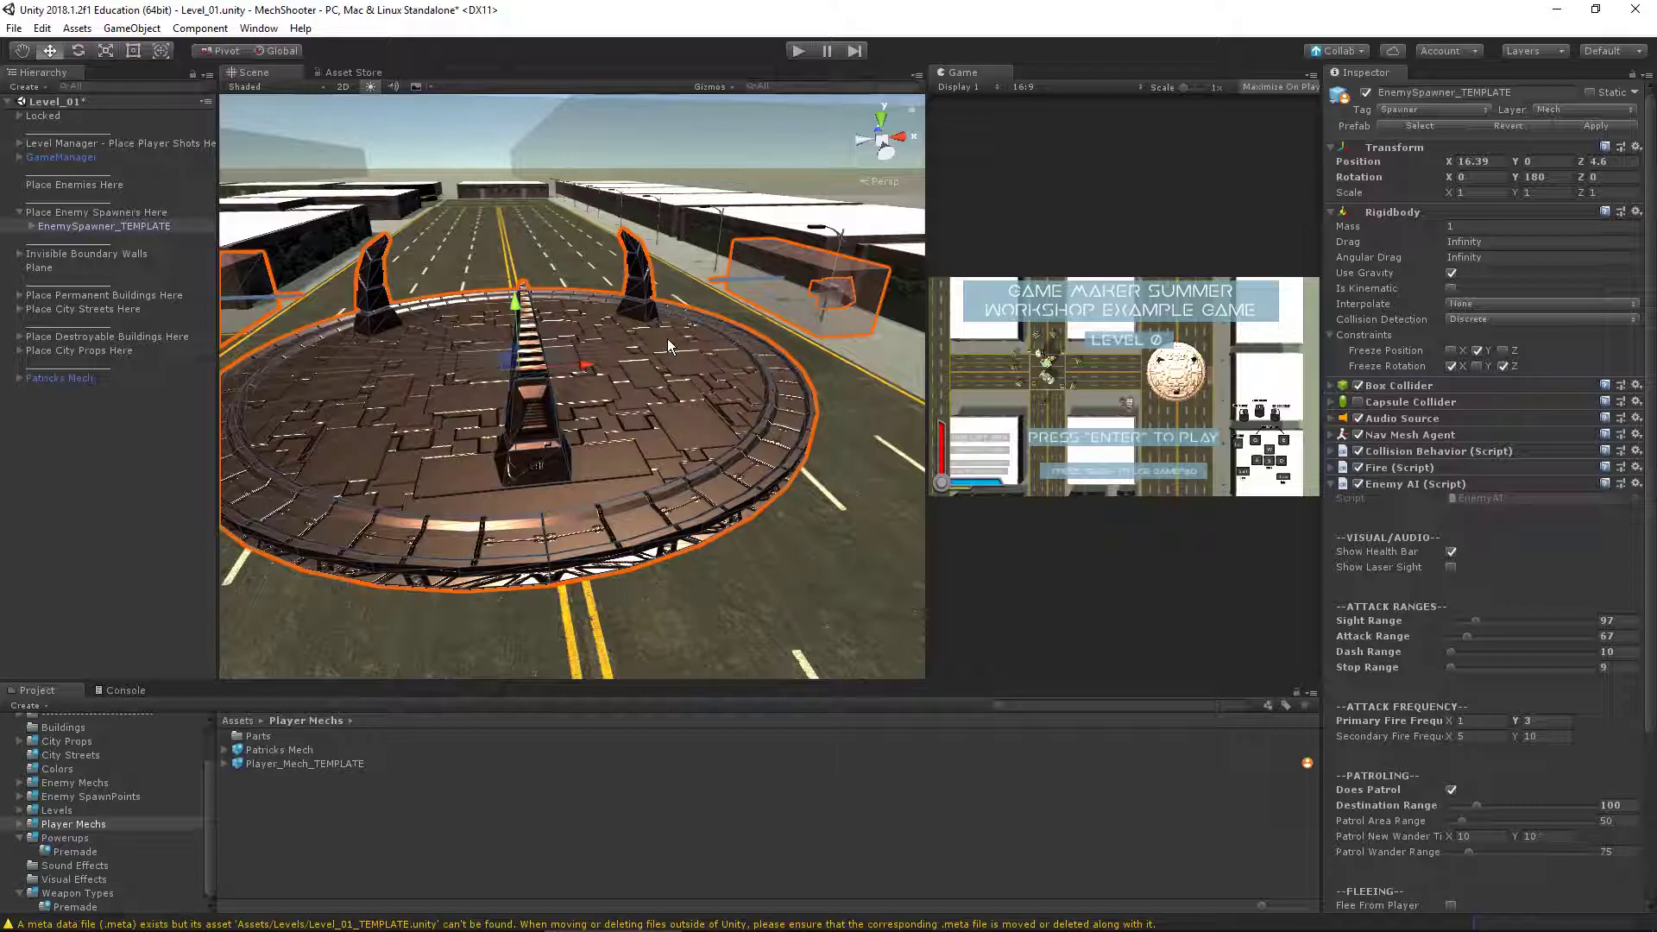
pyautogui.scroll(-4, 667, 338)
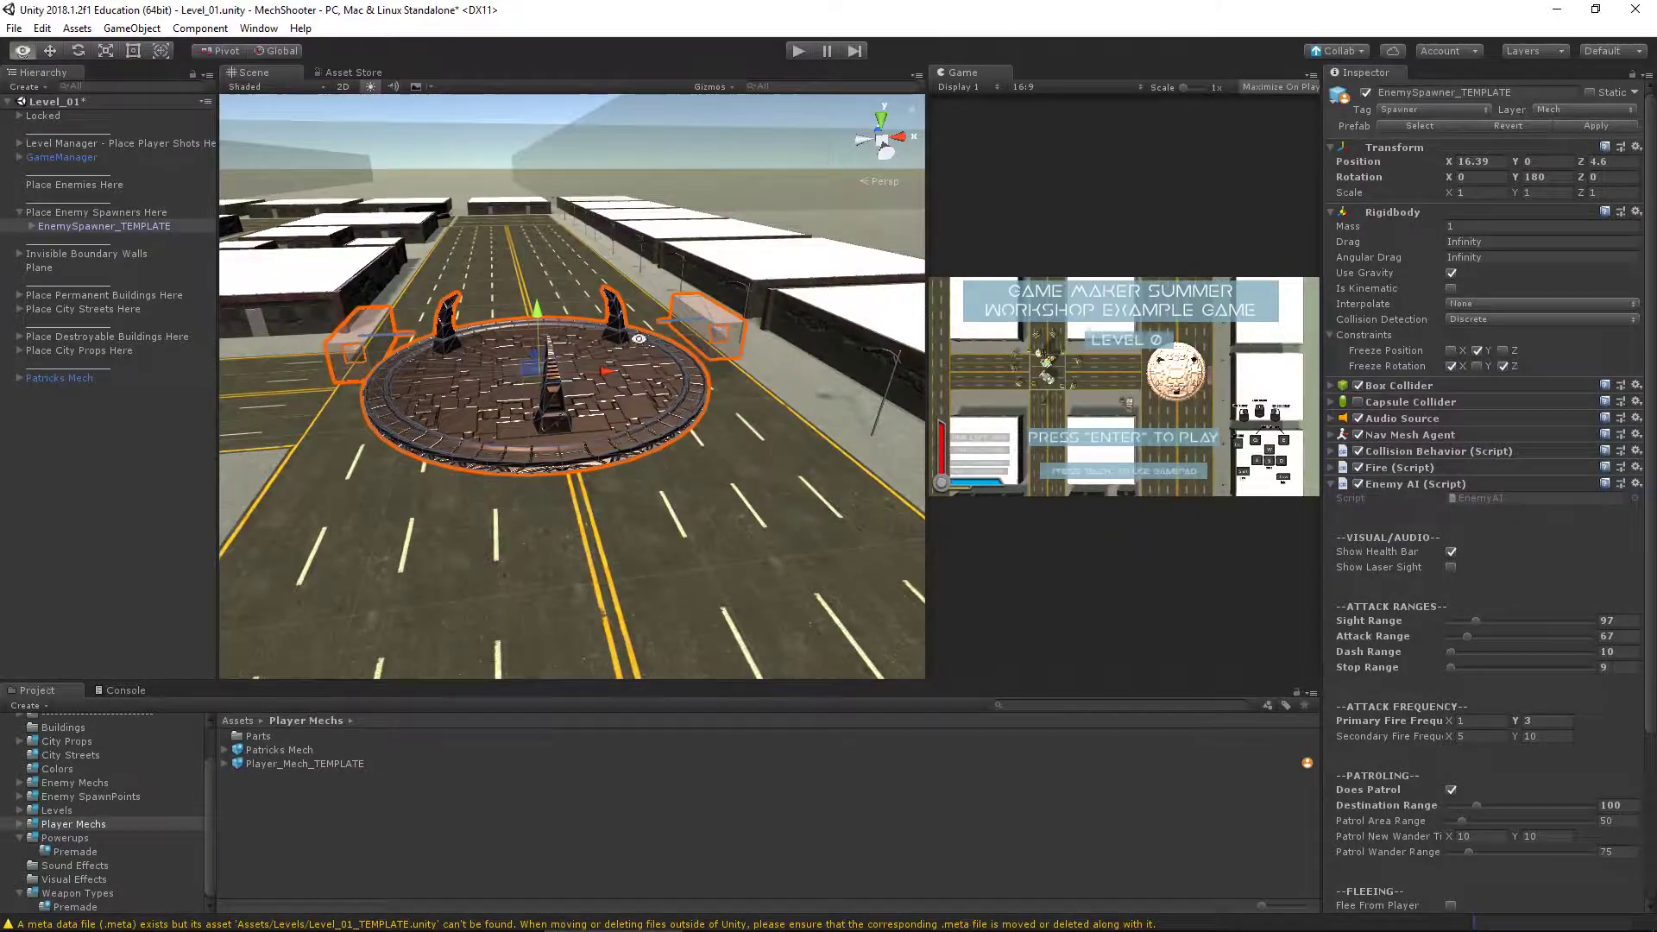
pyautogui.keyDown('alt'); pyautogui.moveTo(682, 421); pyautogui.dragTo(660, 402); pyautogui.keyUp('alt')
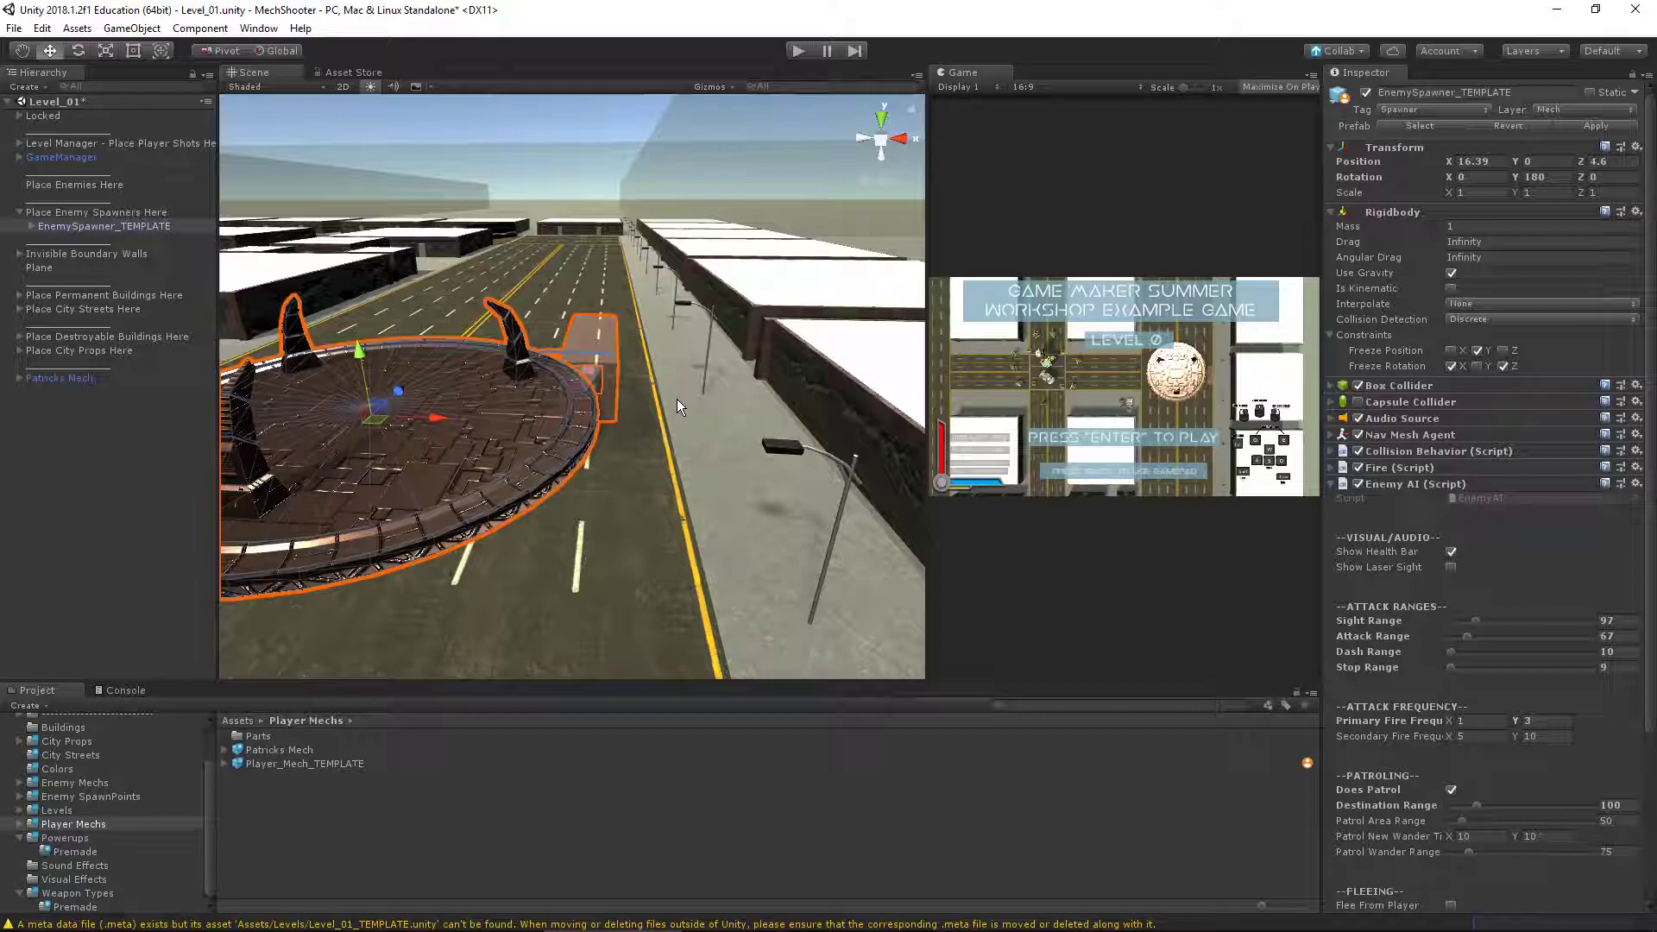
# Open the Parts folder of Enemy SpawnPoints and preview its meshes, including the gun parts
pyautogui.click(89, 799)
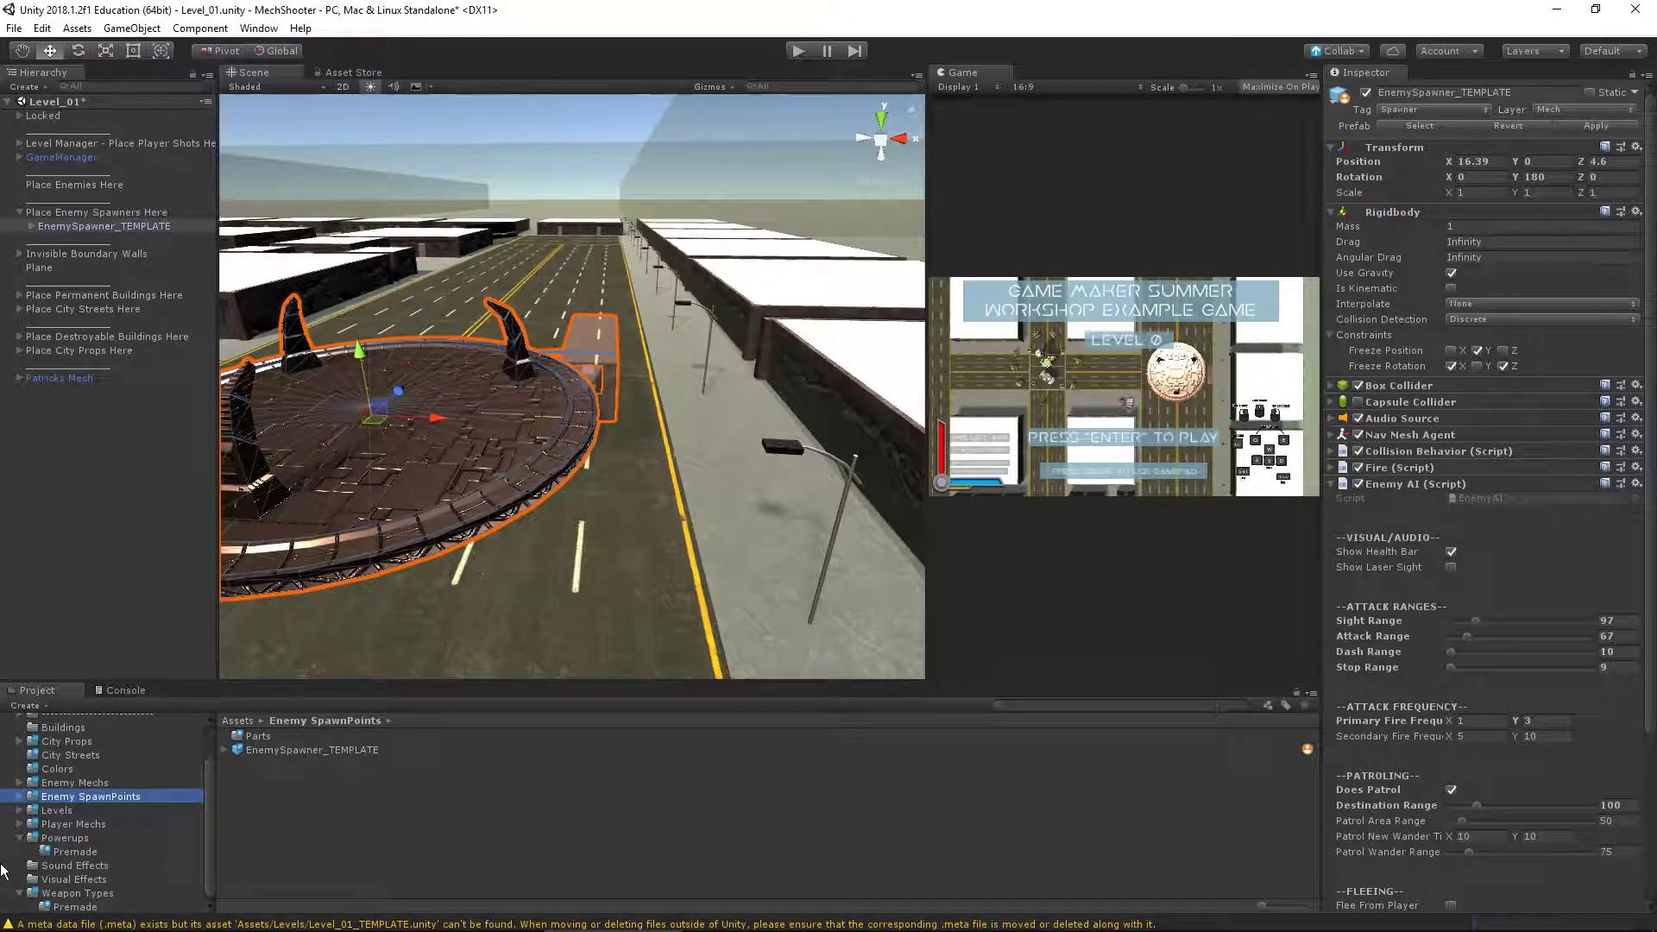
pyautogui.doubleClick(258, 738)
pyautogui.click(293, 804)
pyautogui.scroll(-2, 308, 805)
pyautogui.scroll(-3, 308, 805)
pyautogui.click(290, 755)
pyautogui.scroll(2, 292, 776)
pyautogui.click(291, 788)
pyautogui.click(290, 813)
pyautogui.click(287, 831)
pyautogui.click(292, 800)
pyautogui.click(296, 830)
pyautogui.click(289, 802)
pyautogui.click(291, 788)
pyautogui.click(306, 830)
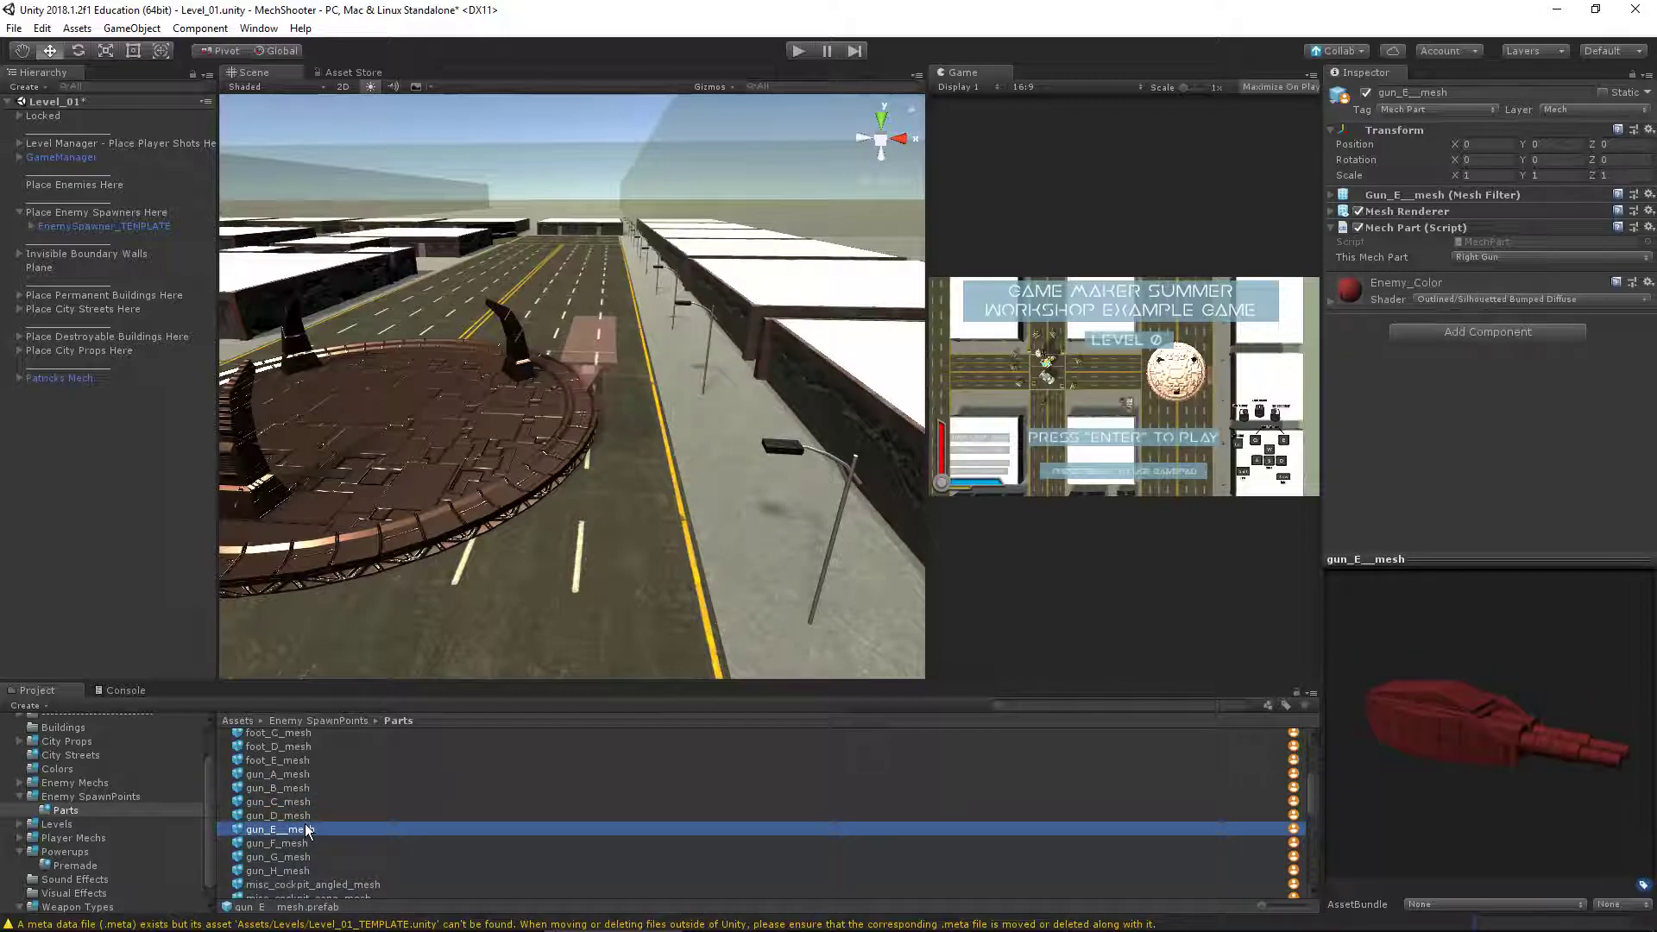
# Preview the body, foot and miscellaneous wing meshes among the spawner parts
pyautogui.scroll(3, 306, 825)
pyautogui.click(281, 767)
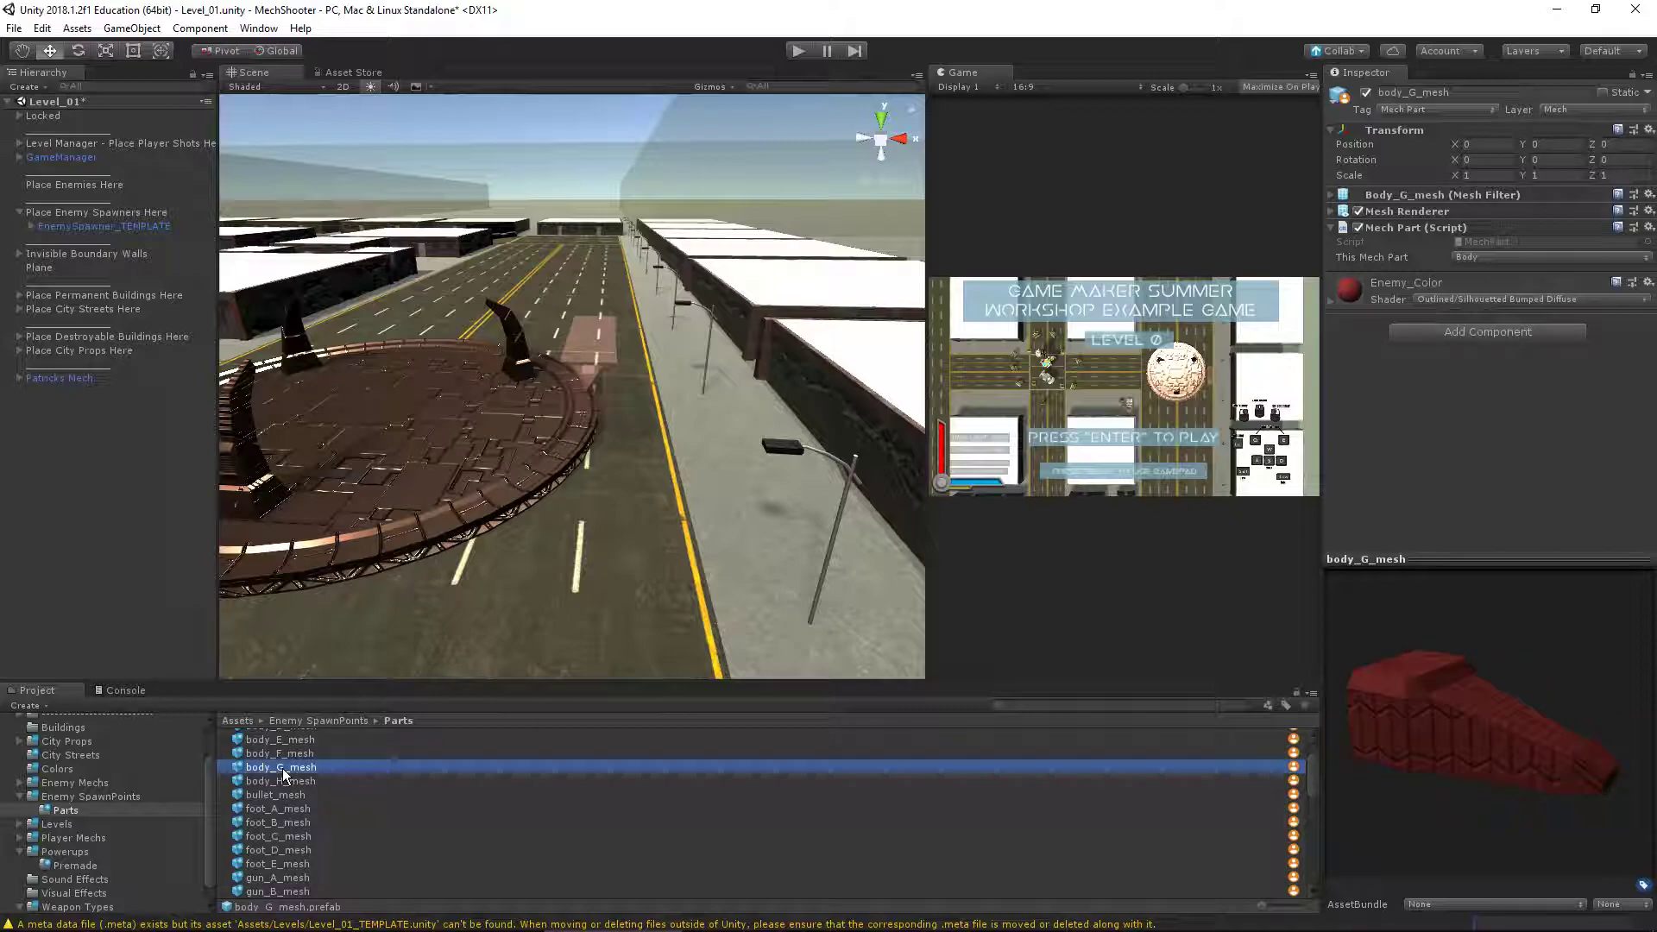
pyautogui.scroll(1, 289, 792)
pyautogui.click(288, 824)
pyautogui.click(282, 810)
pyautogui.click(289, 820)
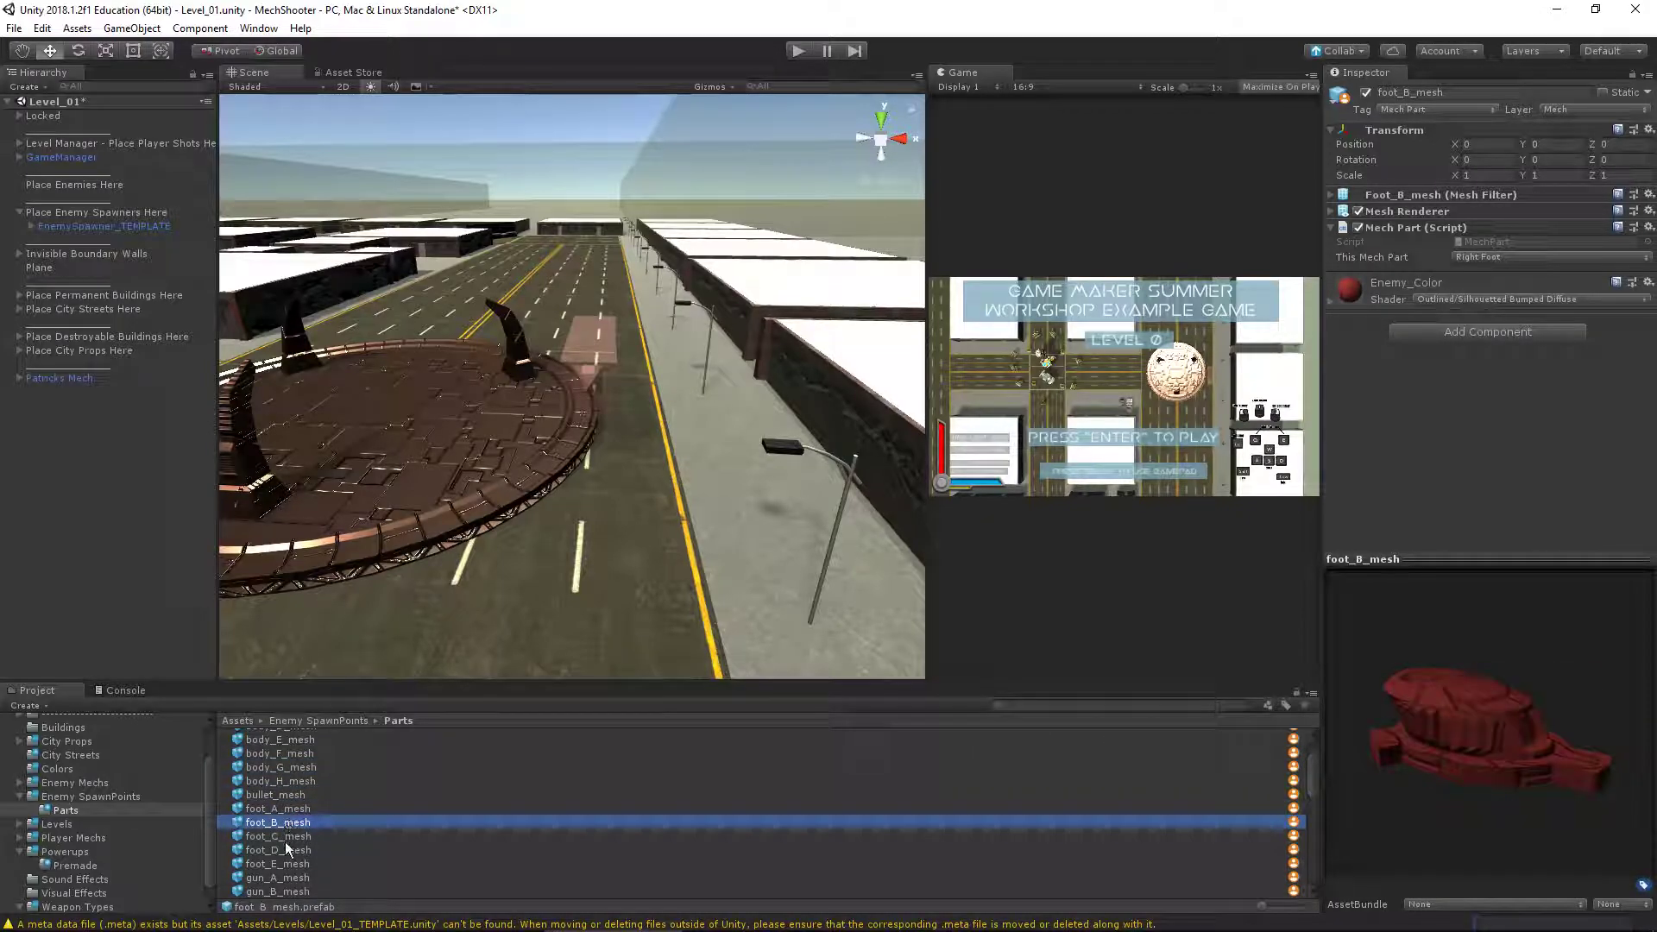
pyautogui.click(285, 840)
pyautogui.scroll(-5, 293, 833)
pyautogui.click(287, 803)
pyautogui.click(287, 829)
pyautogui.scroll(3, 300, 846)
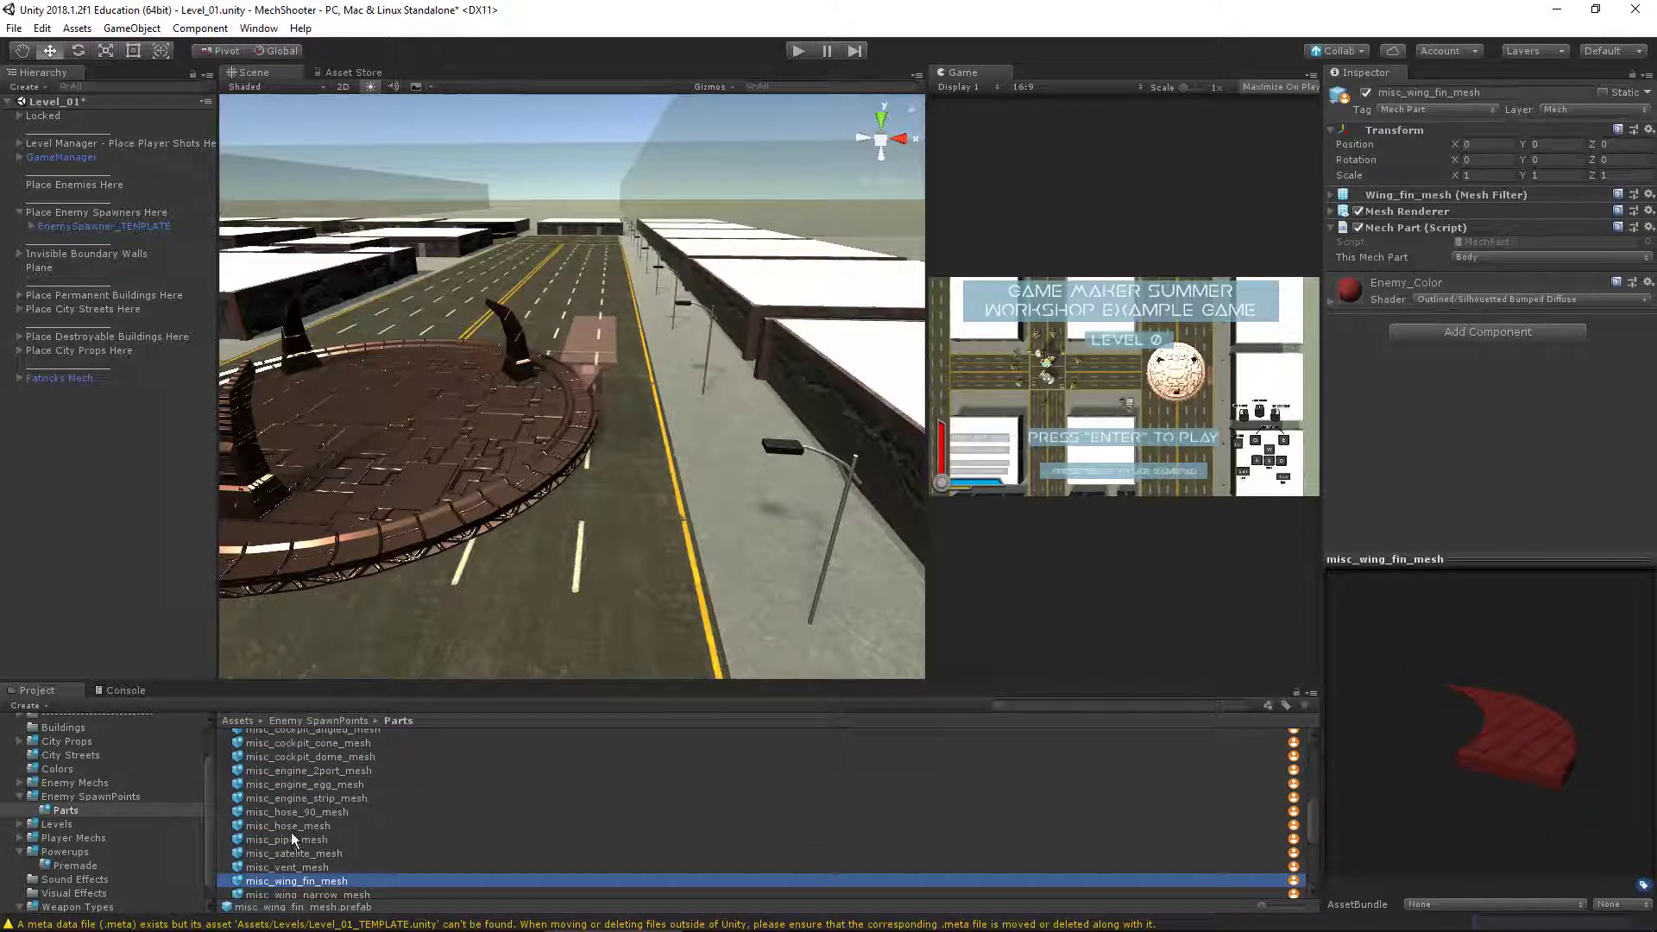
# Add misc_engine_egg_mesh to the scene and nest it under the spawner's Place Parts On Here object
pyautogui.click(324, 785)
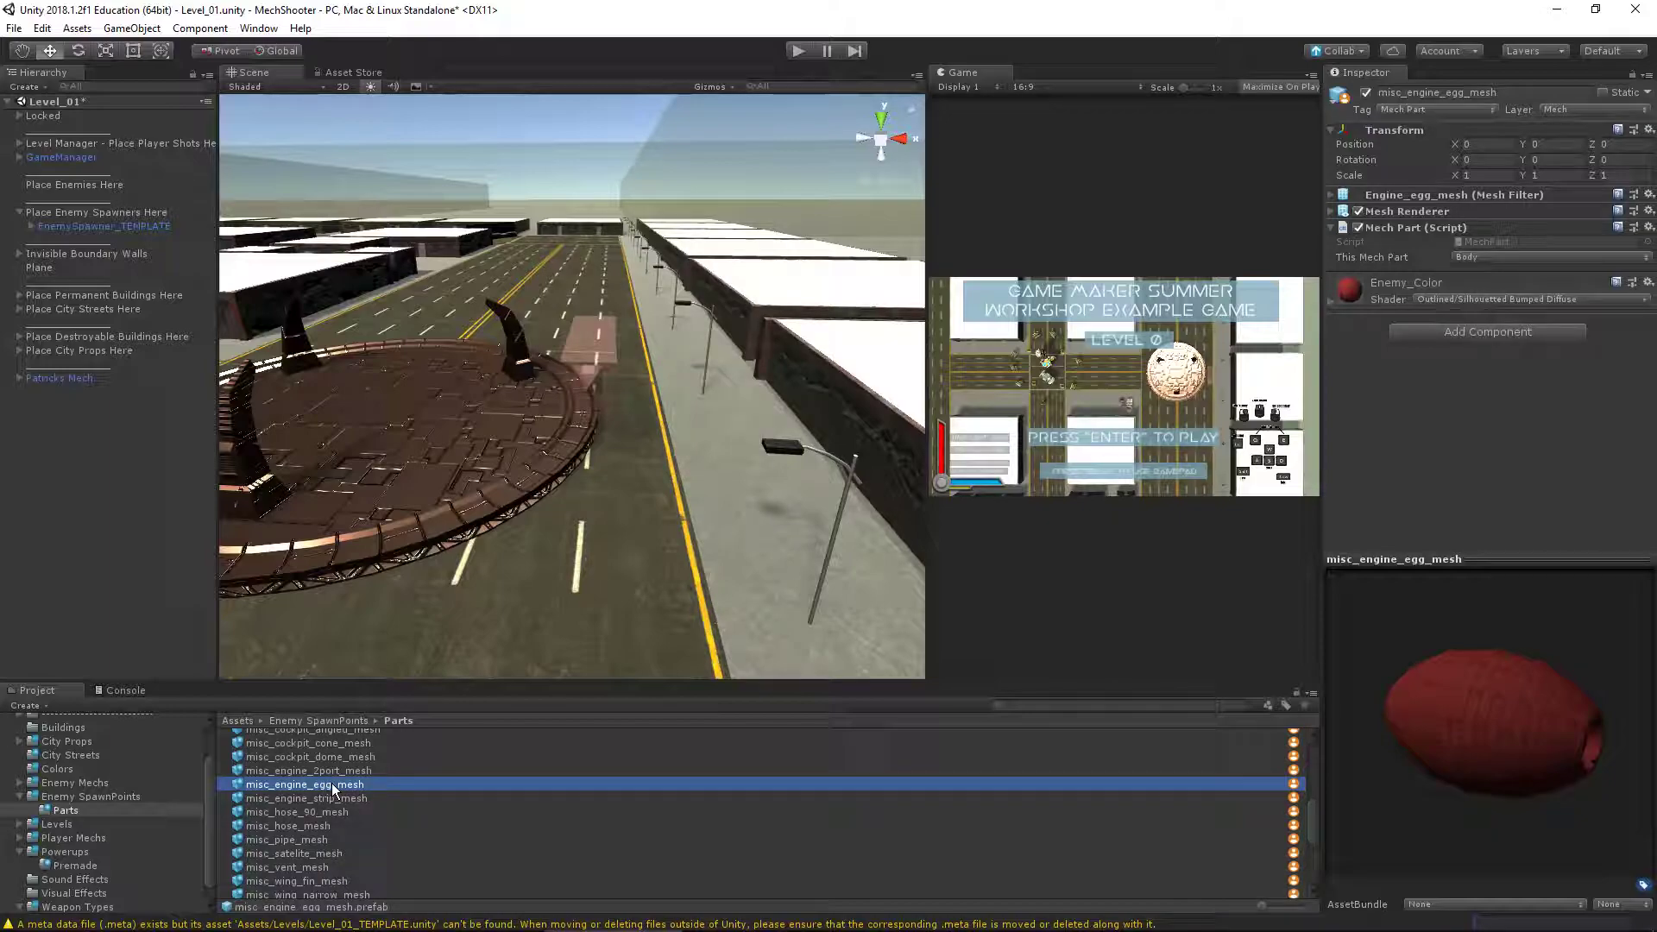
pyautogui.moveTo(335, 784); pyautogui.dragTo(111, 487)
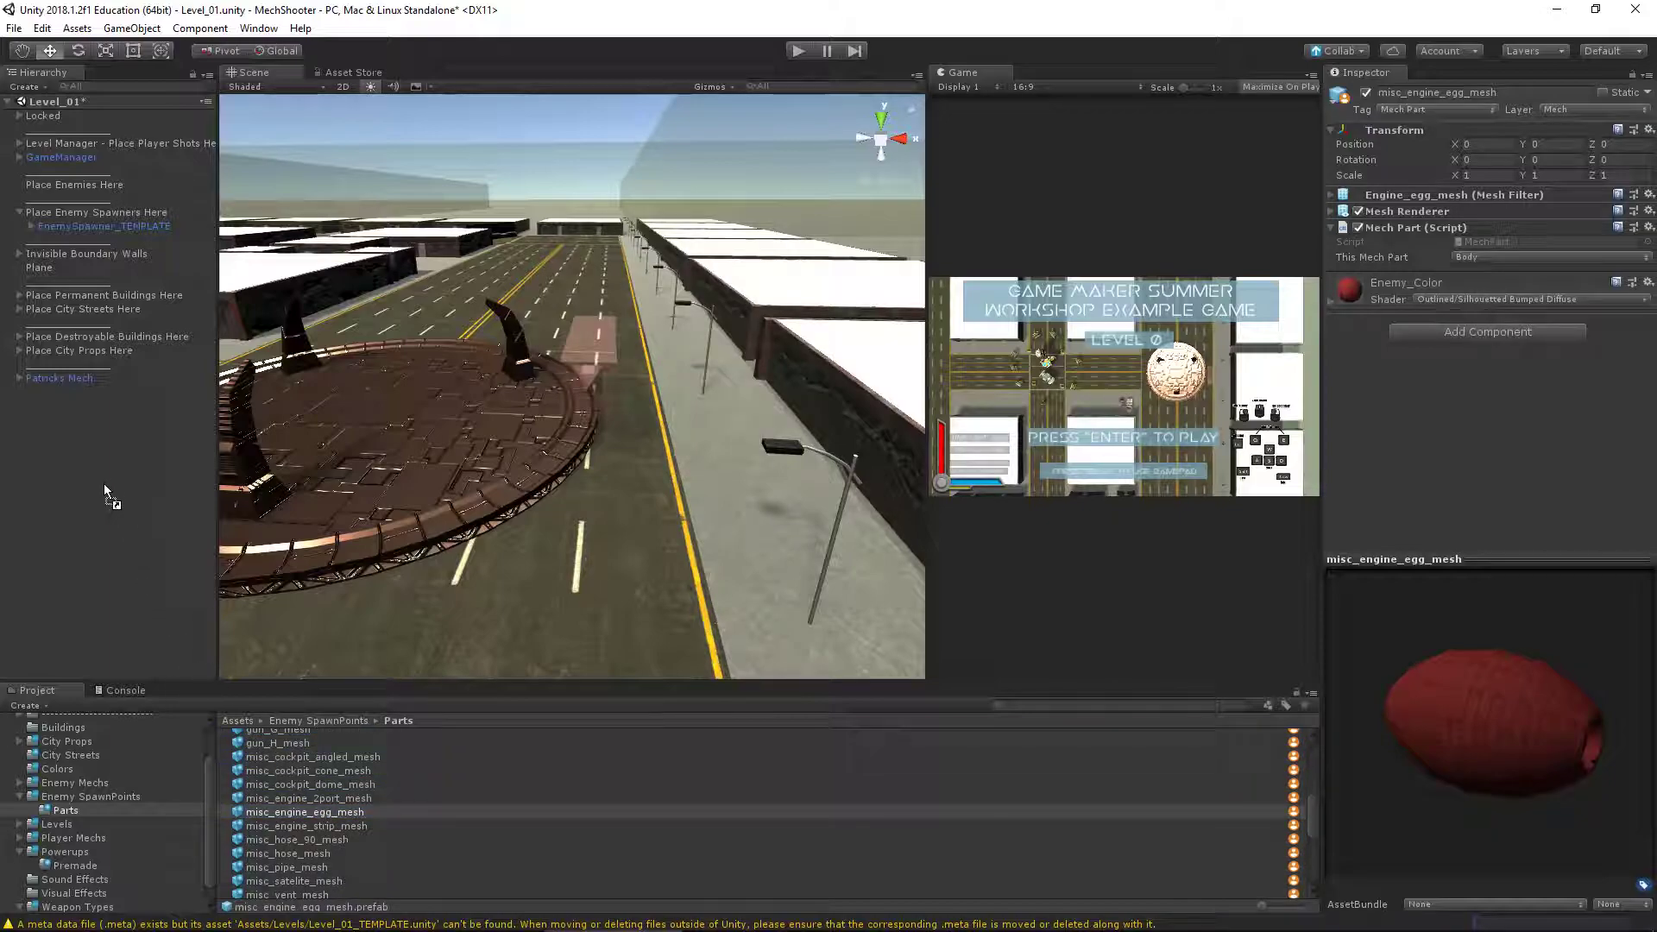
pyautogui.moveTo(94, 428)
pyautogui.mouseDown()
pyautogui.moveTo(87, 216)
pyautogui.moveTo(78, 242)
pyautogui.moveTo(101, 250)
pyautogui.moveTo(93, 458)
pyautogui.mouseUp()
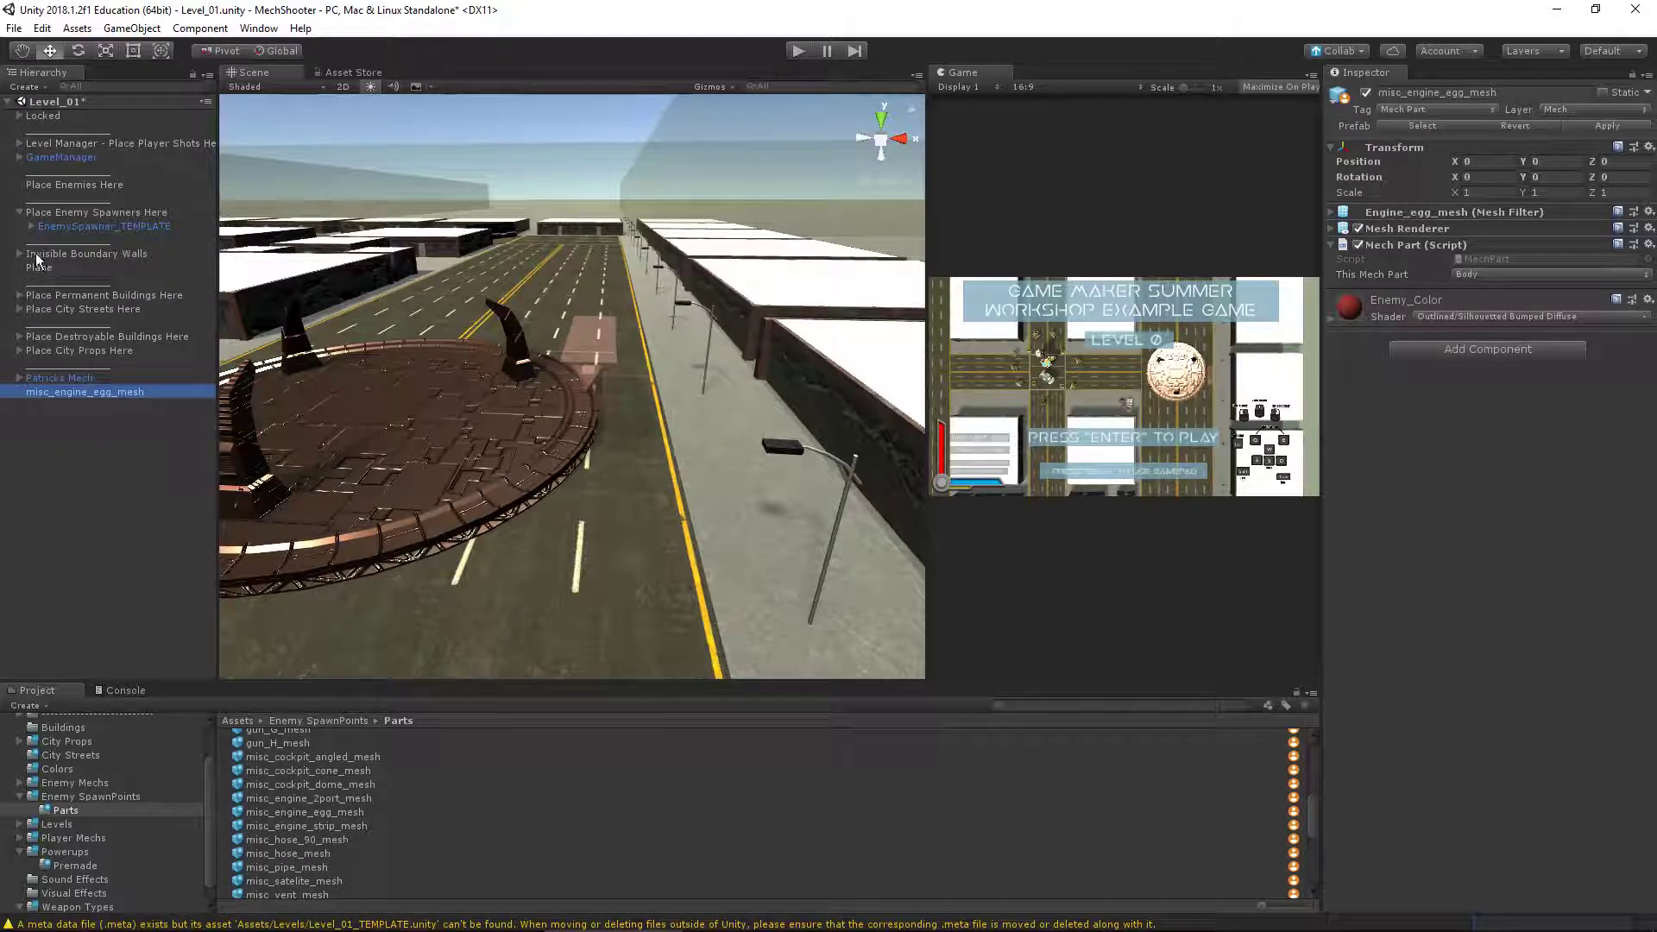
pyautogui.click(99, 431)
pyautogui.click(91, 391)
pyautogui.click(30, 225)
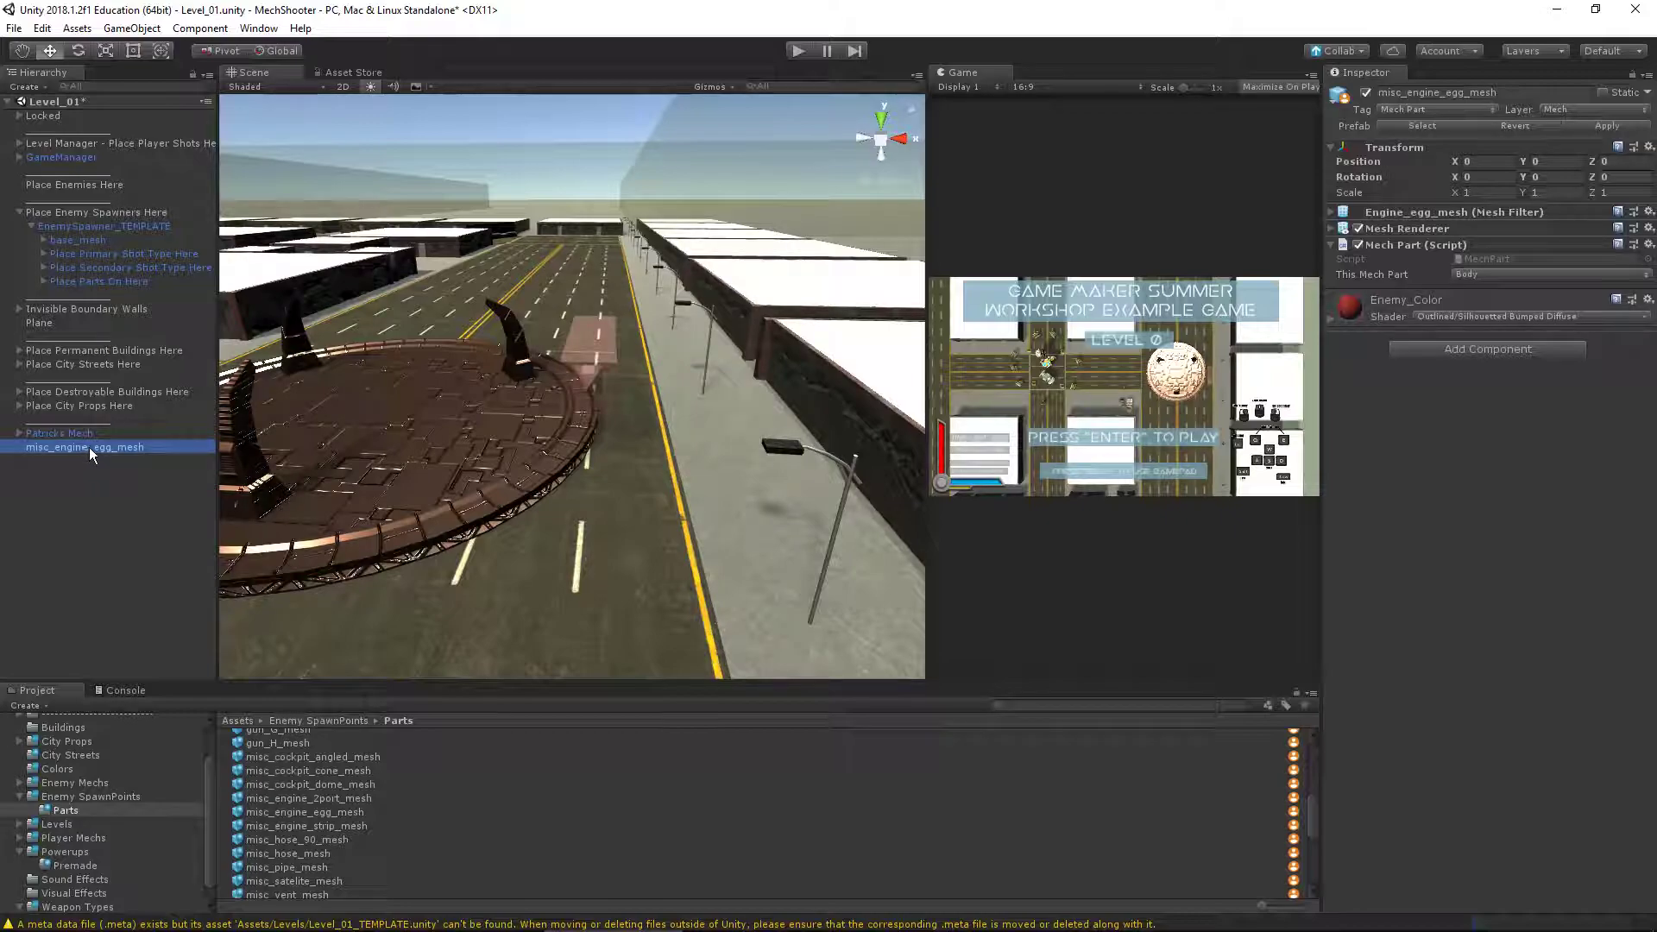
pyautogui.moveTo(95, 447); pyautogui.dragTo(110, 285)
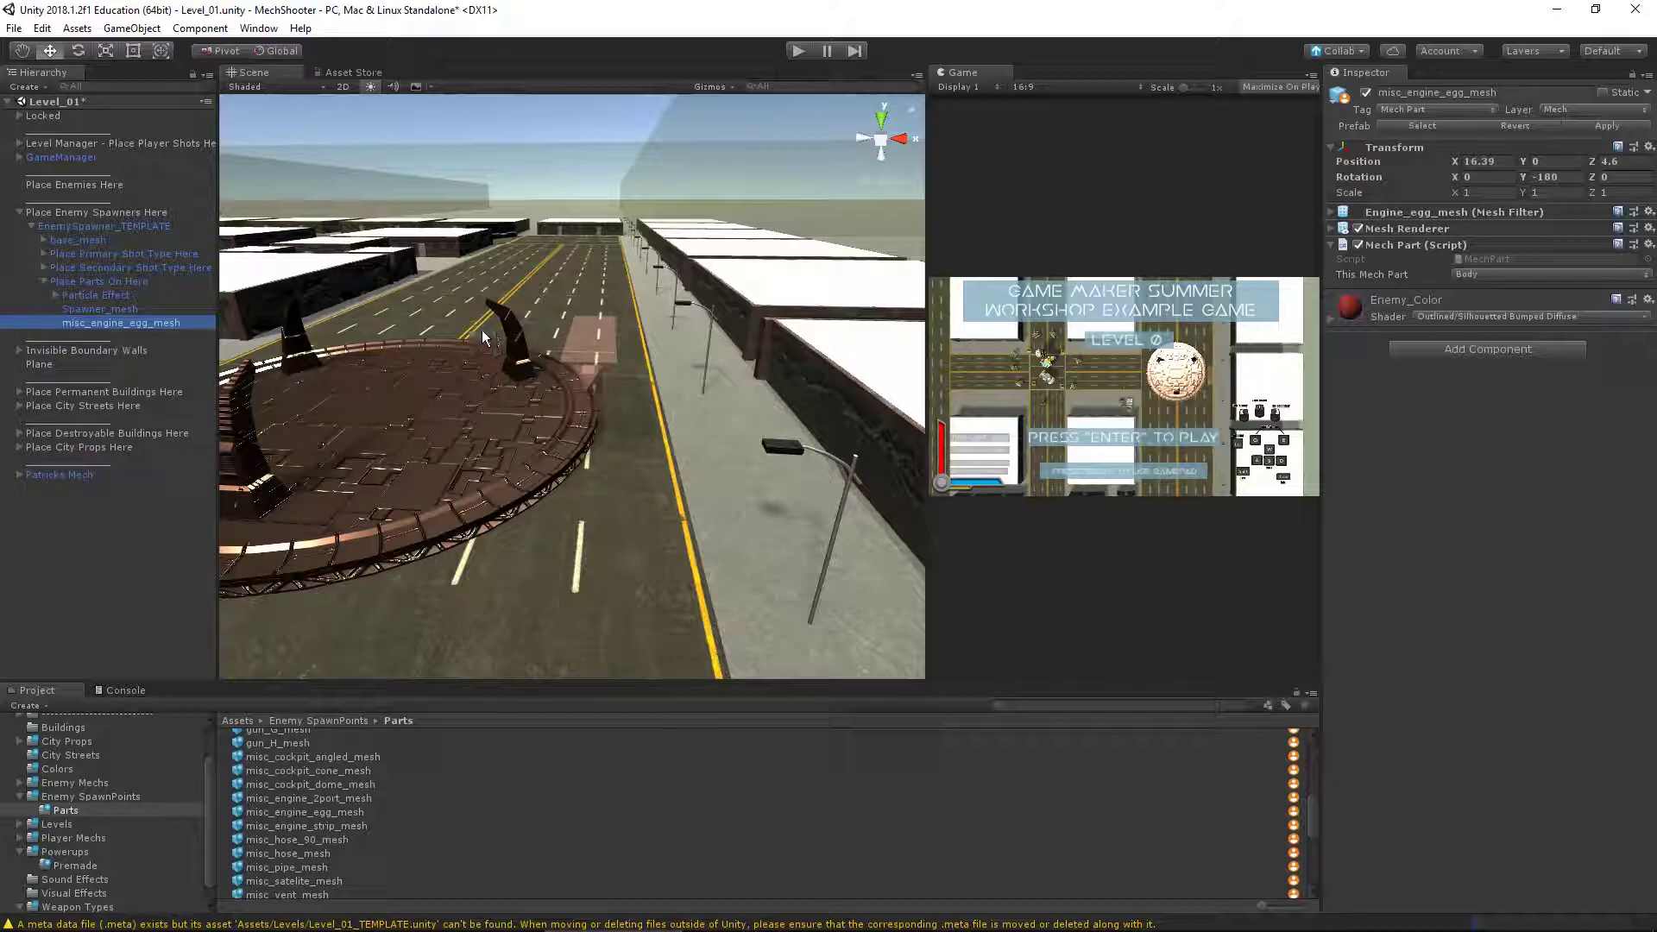
# Move the egg-shaped engine mesh from the spawner's centre to the outer rim of the platform
pyautogui.press('f')
pyautogui.scroll(-7, 598, 365)
pyautogui.keyDown('alt'); pyautogui.moveTo(734, 311); pyautogui.dragTo(609, 399); pyautogui.keyUp('alt')
pyautogui.moveTo(609, 398); pyautogui.dragTo(416, 423, button='middle')
pyautogui.moveTo(428, 423); pyautogui.dragTo(692, 576)
pyautogui.scroll(-10, 656, 509)
pyautogui.moveTo(617, 453); pyautogui.dragTo(408, 432, button='middle')
pyautogui.moveTo(485, 444); pyautogui.dragTo(692, 392)
# Scale the egg mesh uniformly to about 1.87 and seat it on the rim at about X 8.59, Y 0.52, Z 0
pyautogui.press('f')
pyautogui.press('e')
pyautogui.press('r')
pyautogui.scroll(-10, 510, 443)
pyautogui.scroll(10, 587, 390)
pyautogui.moveTo(692, 392); pyautogui.dragTo(639, 437, button='middle')
pyautogui.moveTo(638, 436); pyautogui.dragTo(553, 453)
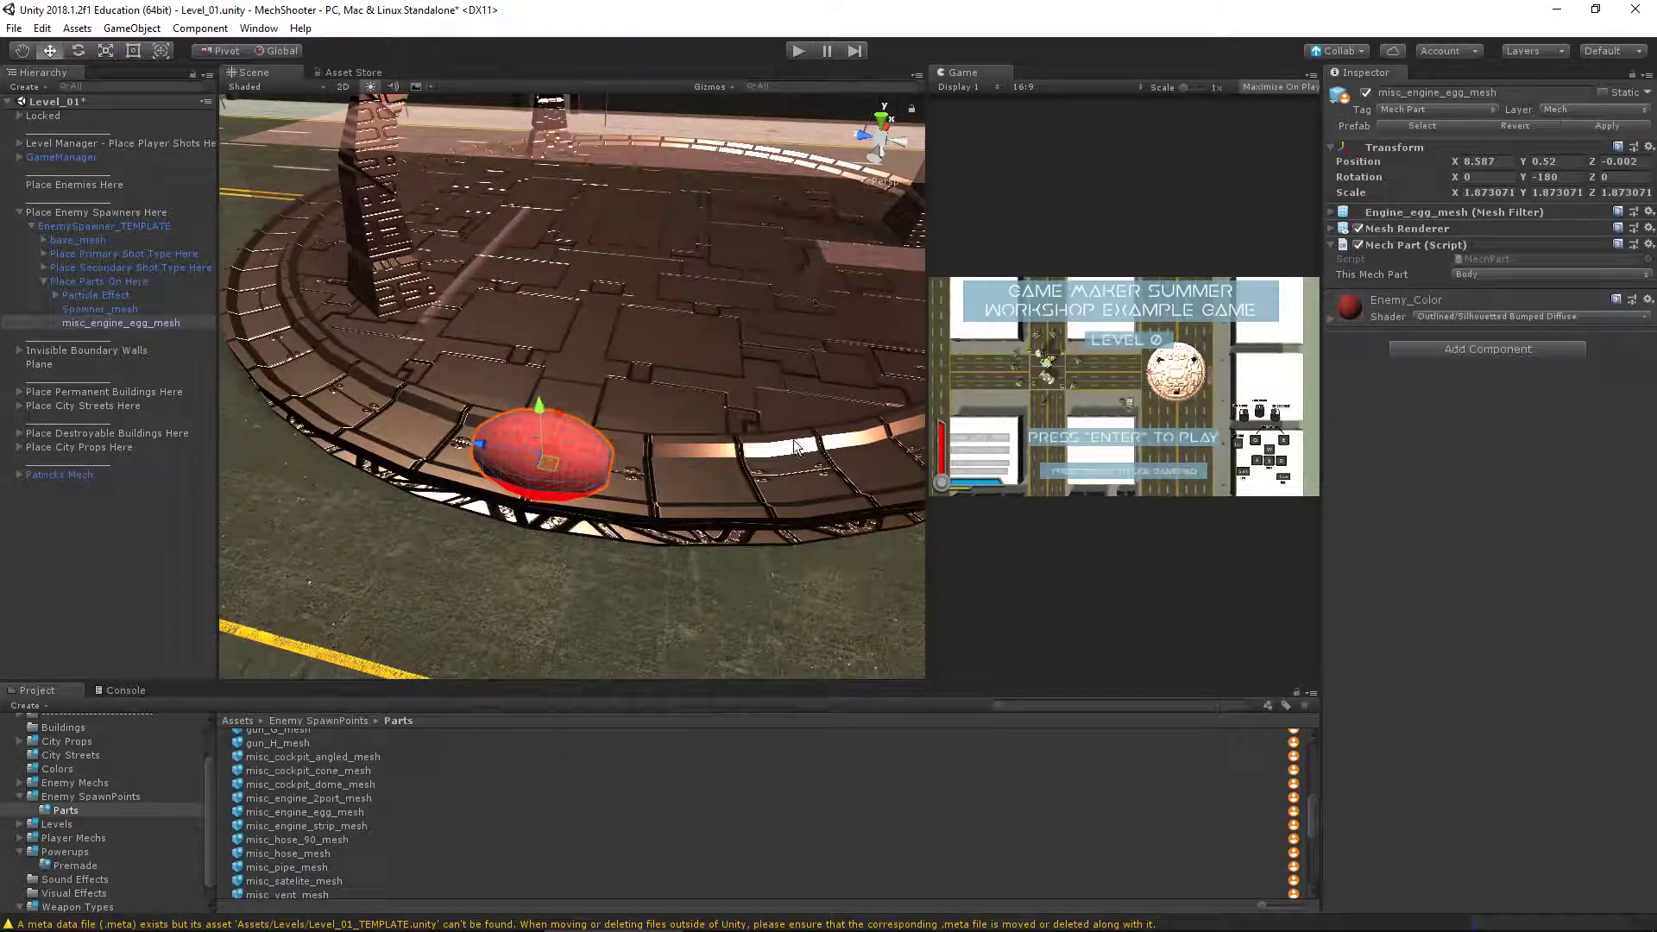
# Set the egg mesh's mech part type to Right Gun
pyautogui.keyDown('alt'); pyautogui.moveTo(852, 481); pyautogui.dragTo(661, 373); pyautogui.keyUp('alt')
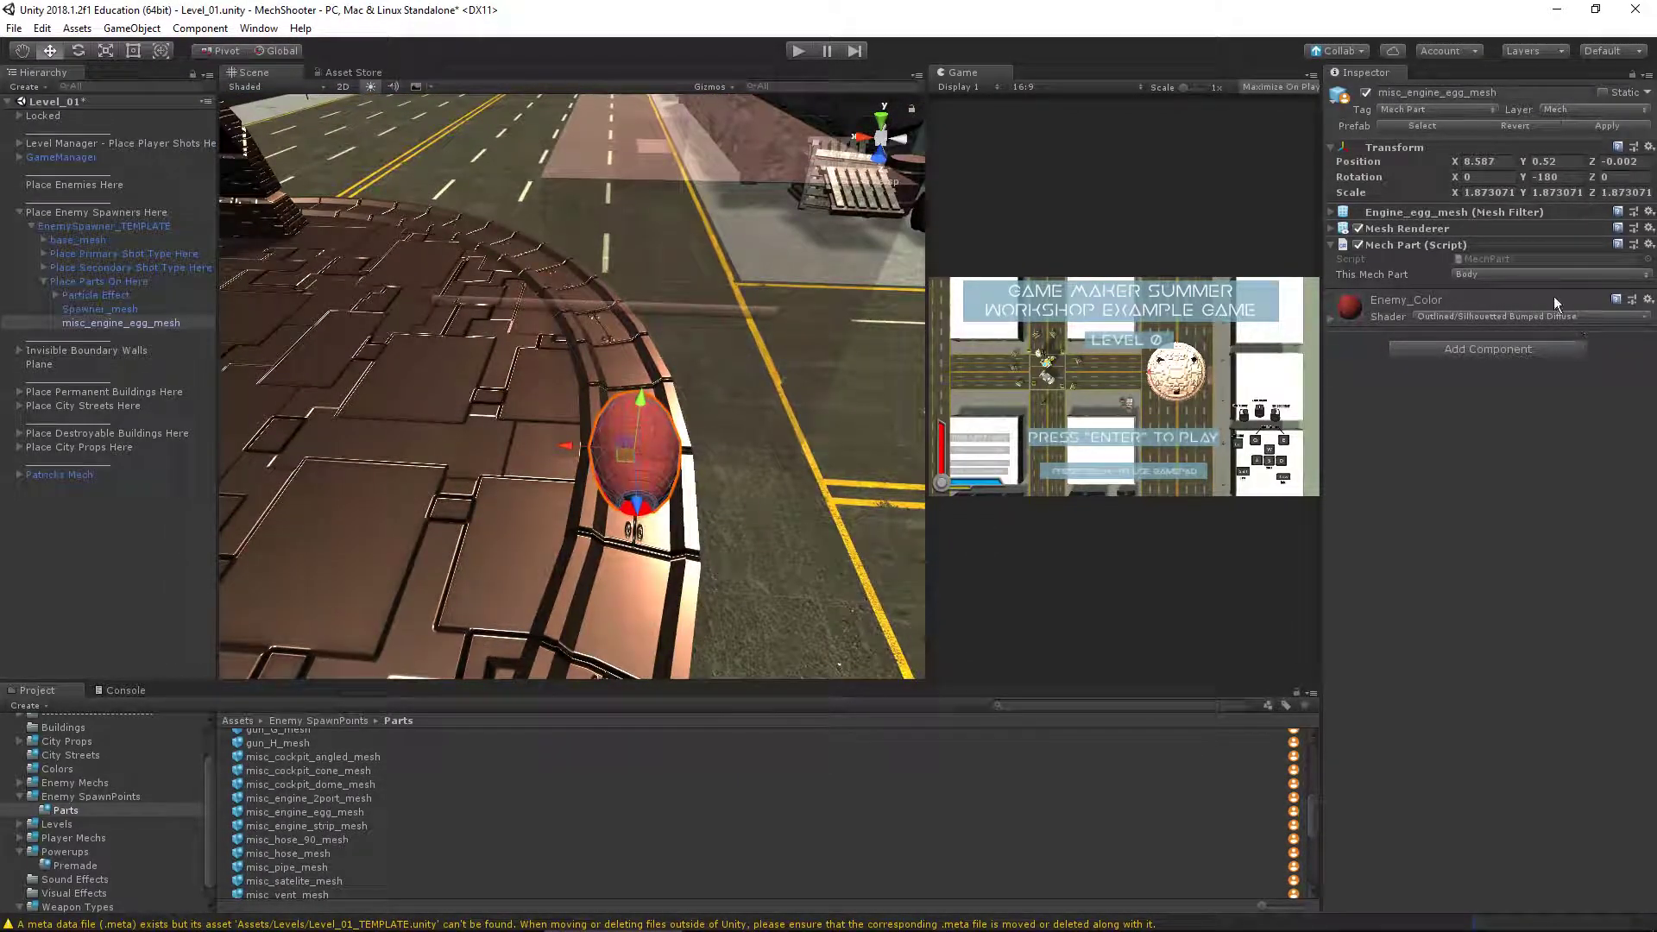
pyautogui.click(1530, 274)
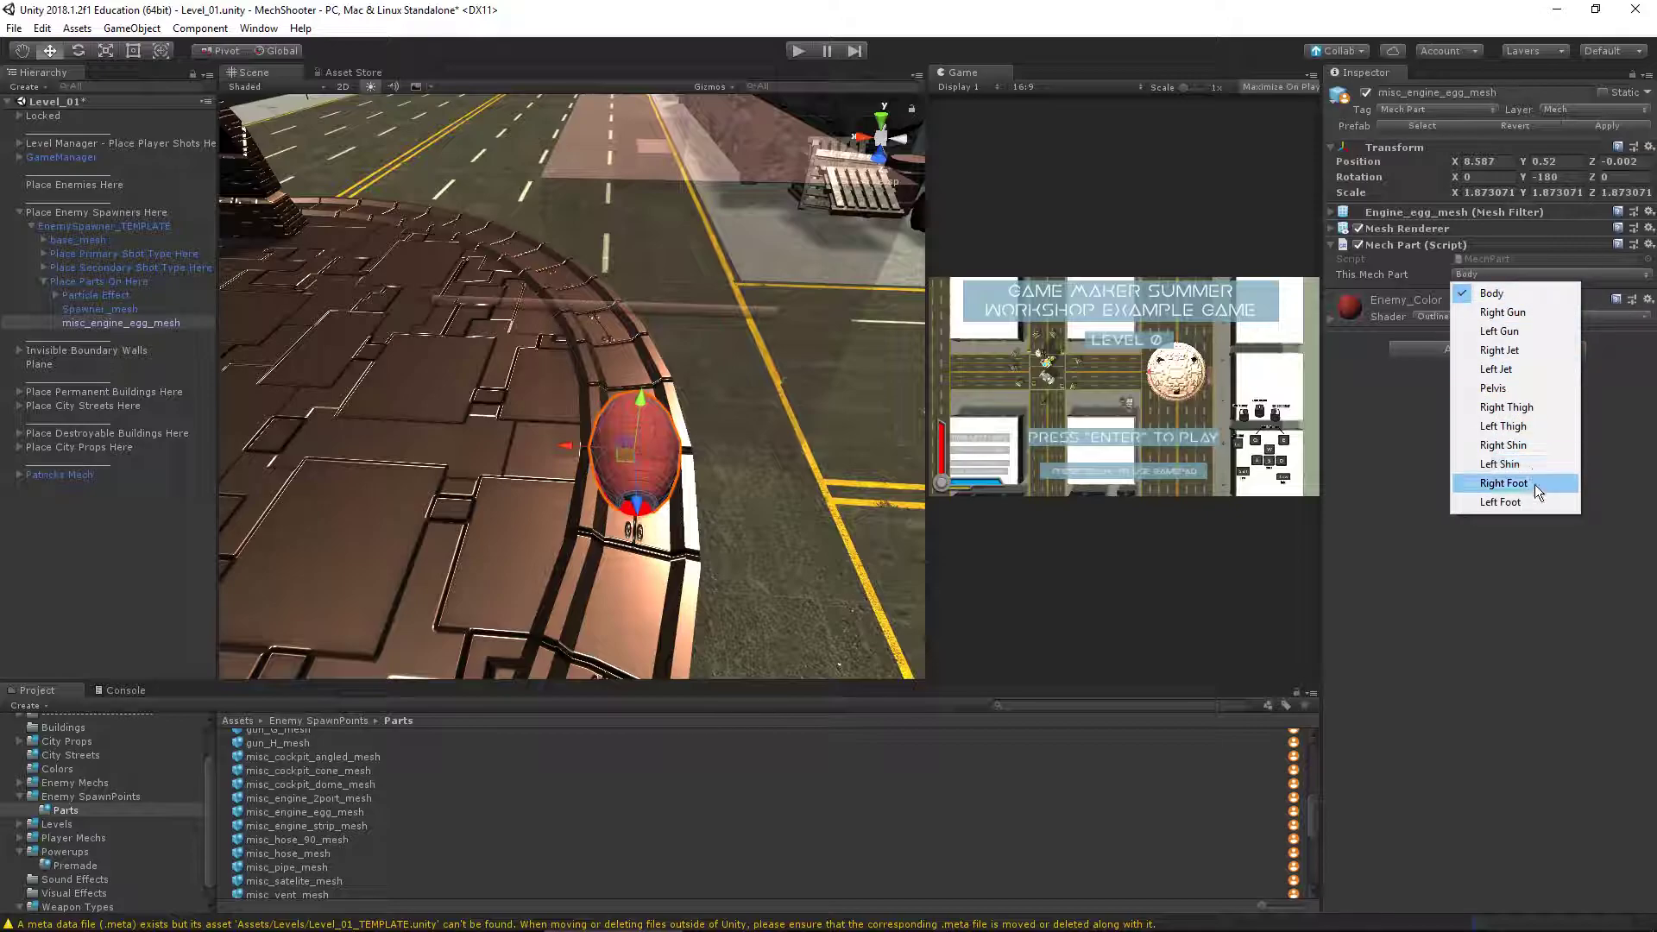
pyautogui.click(1503, 312)
# Preview the shin and thigh meshes and add thigh_B_mesh under Place Parts On Here
pyautogui.keyDown('alt'); pyautogui.moveTo(690, 397); pyautogui.dragTo(604, 419); pyautogui.keyUp('alt')
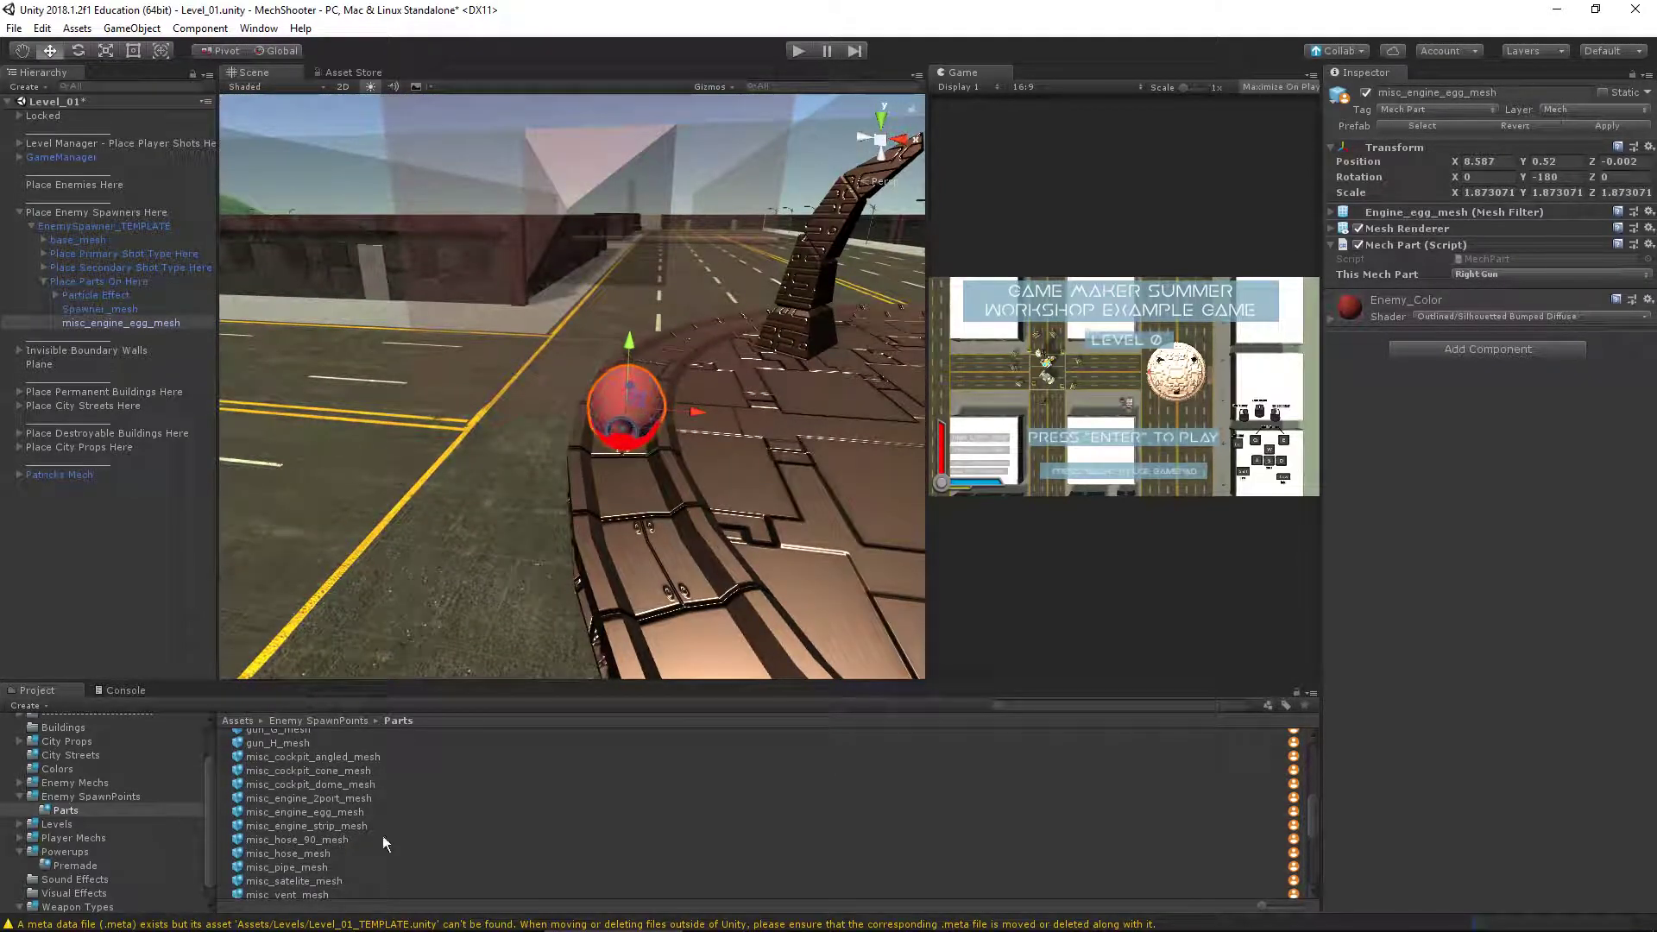
pyautogui.scroll(-5, 370, 829)
pyautogui.click(297, 821)
pyautogui.click(293, 850)
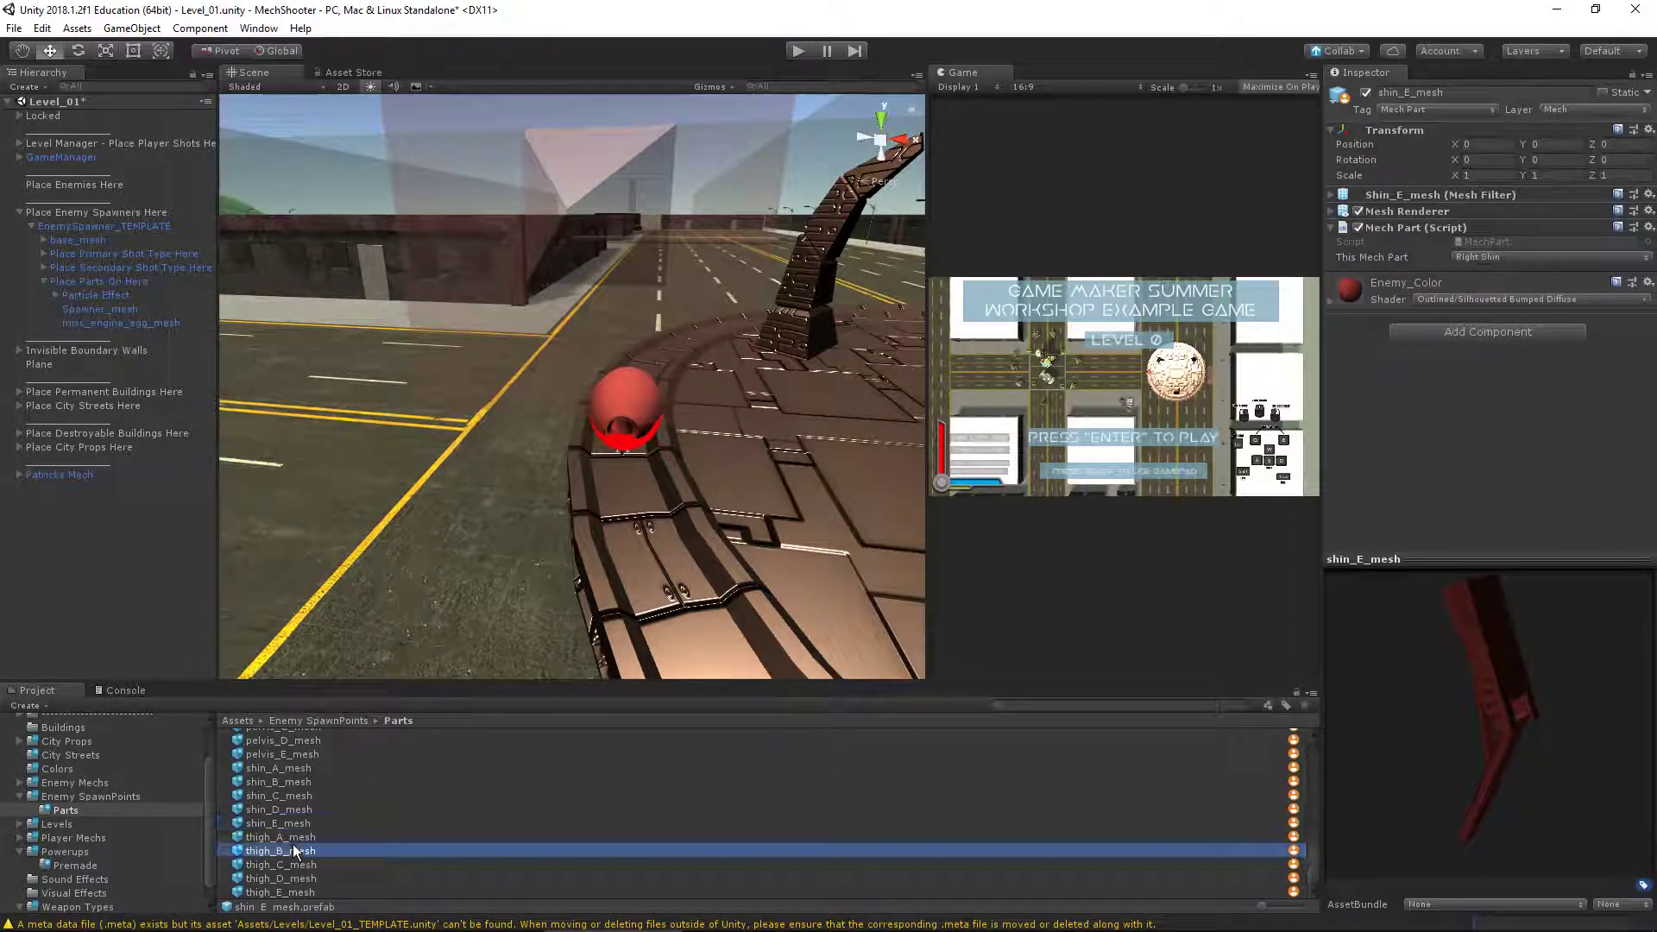
pyautogui.click(301, 863)
pyautogui.click(292, 852)
pyautogui.moveTo(297, 855); pyautogui.dragTo(102, 284)
# Stand thigh_B_mesh on top of the egg mesh at about X 8.57, Y 2.67, Z 0.19
pyautogui.press('f')
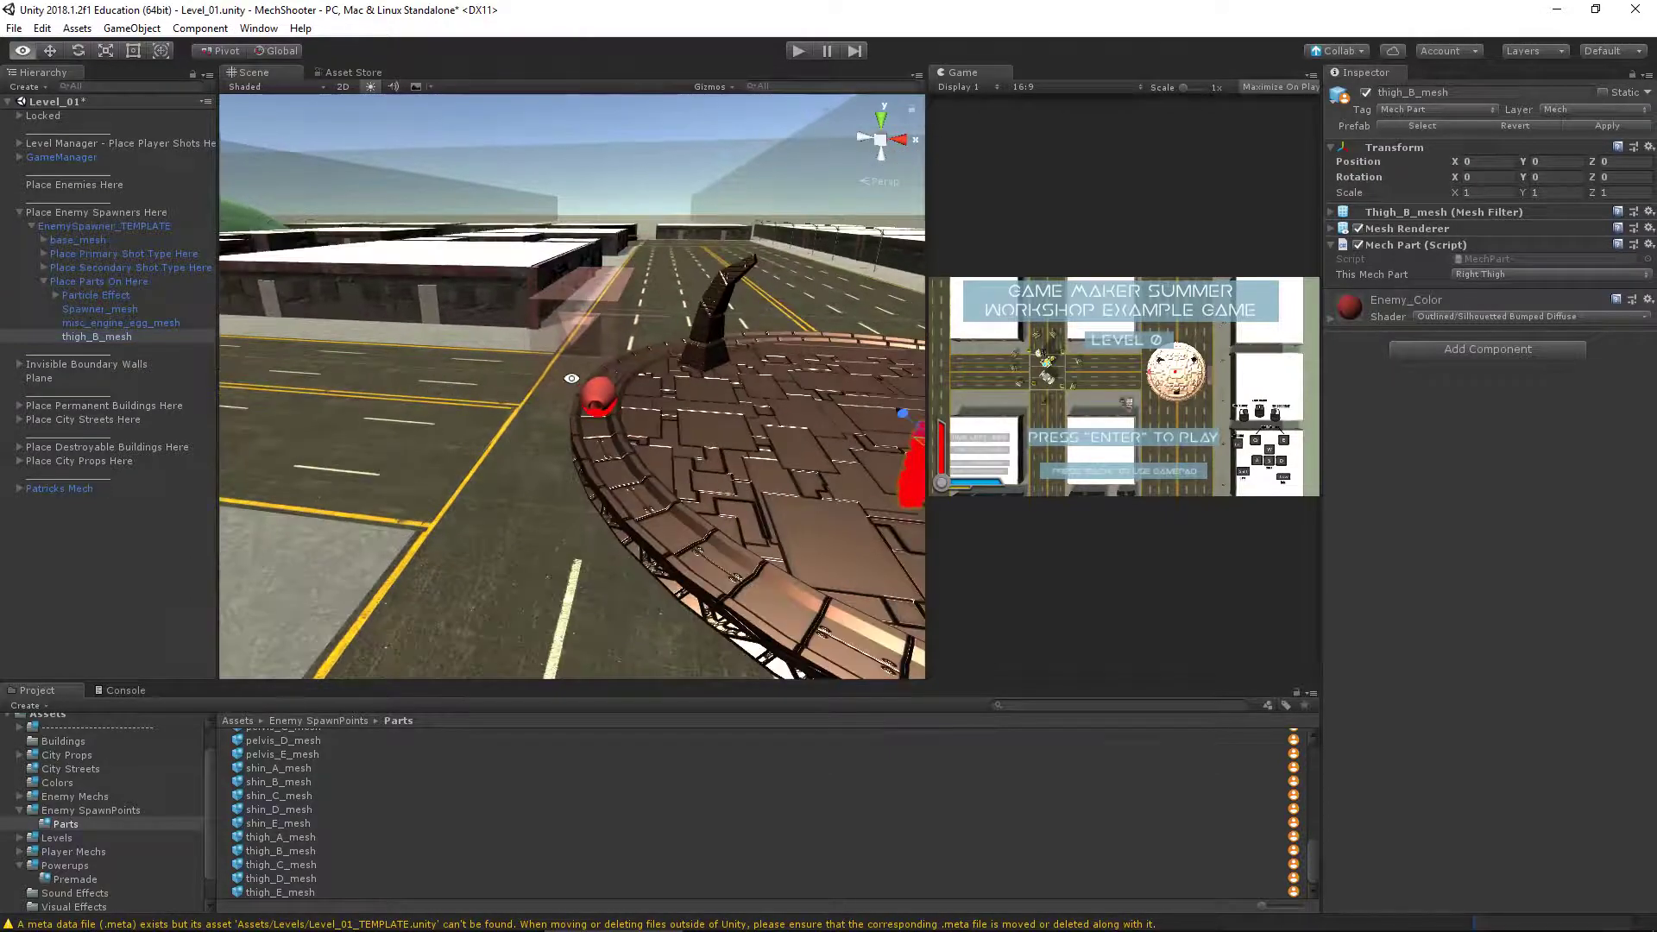
pyautogui.moveTo(833, 454); pyautogui.dragTo(433, 264)
pyautogui.press('f')
pyautogui.keyDown('alt'); pyautogui.moveTo(466, 293); pyautogui.dragTo(526, 203); pyautogui.keyUp('alt')
pyautogui.moveTo(636, 299)
pyautogui.mouseDown()
pyautogui.moveTo(673, 299)
pyautogui.moveTo(578, 317)
pyautogui.moveTo(604, 302)
pyautogui.mouseUp()
pyautogui.moveTo(547, 229); pyautogui.dragTo(545, 228)
pyautogui.keyDown('alt'); pyautogui.moveTo(503, 337); pyautogui.dragTo(703, 385); pyautogui.keyUp('alt')
pyautogui.moveTo(670, 298); pyautogui.dragTo(665, 297)
# Add gun_C_mesh from the spawner parts under Place Parts On Here
pyautogui.scroll(6, 333, 749)
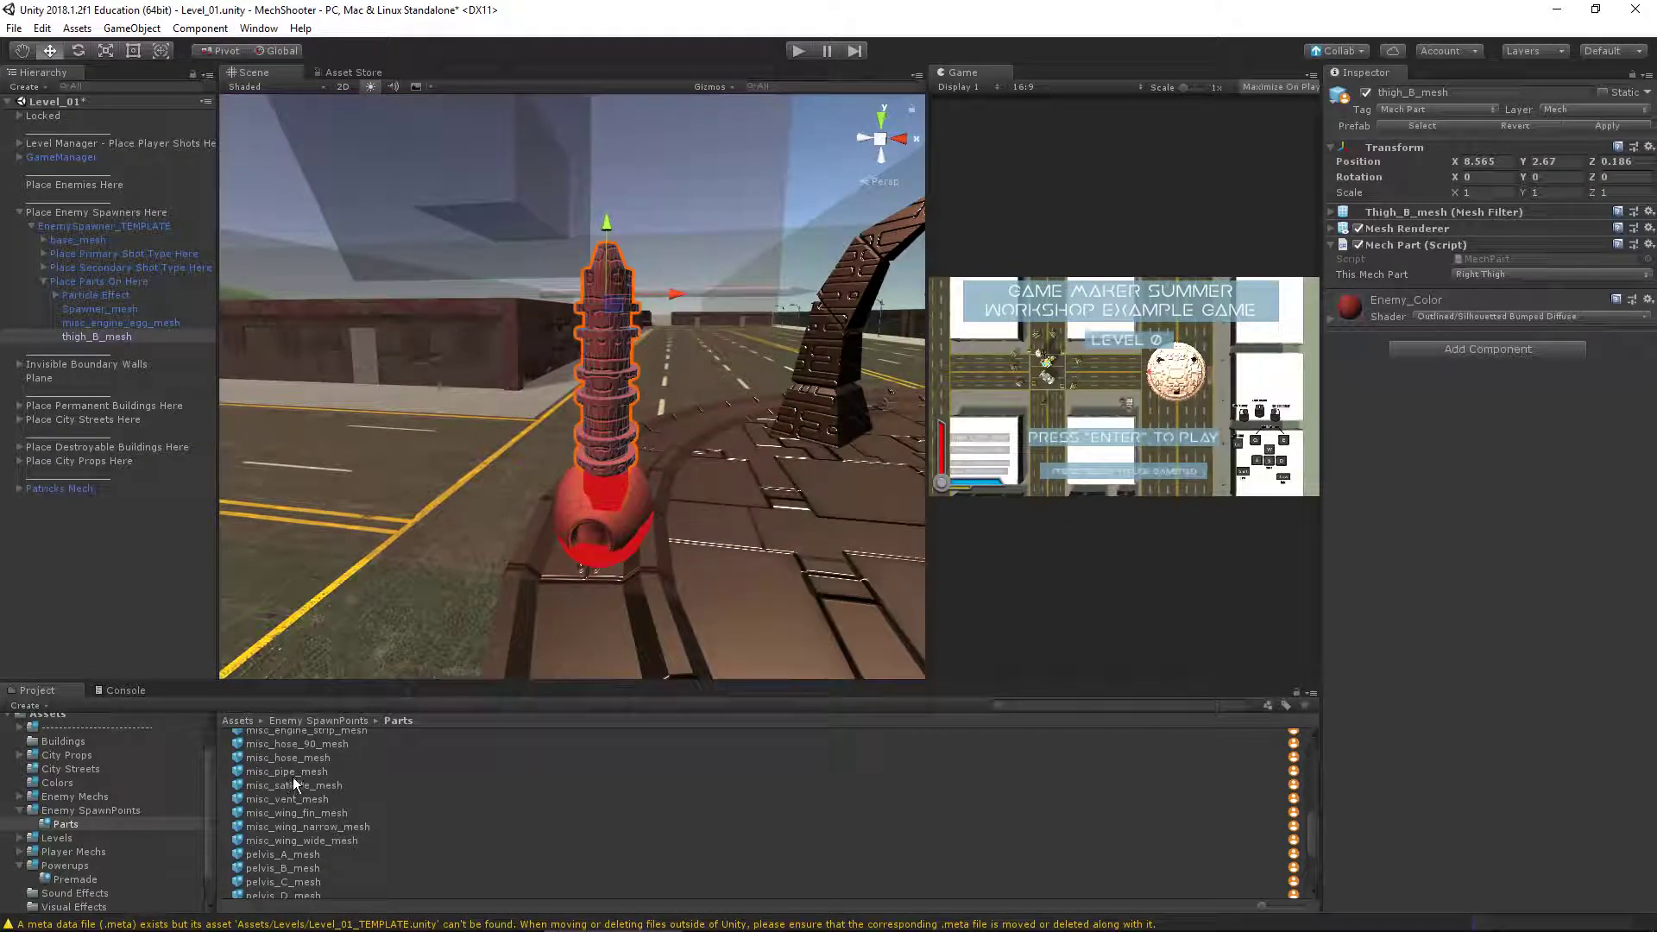
pyautogui.scroll(-3, 283, 834)
pyautogui.click(277, 796)
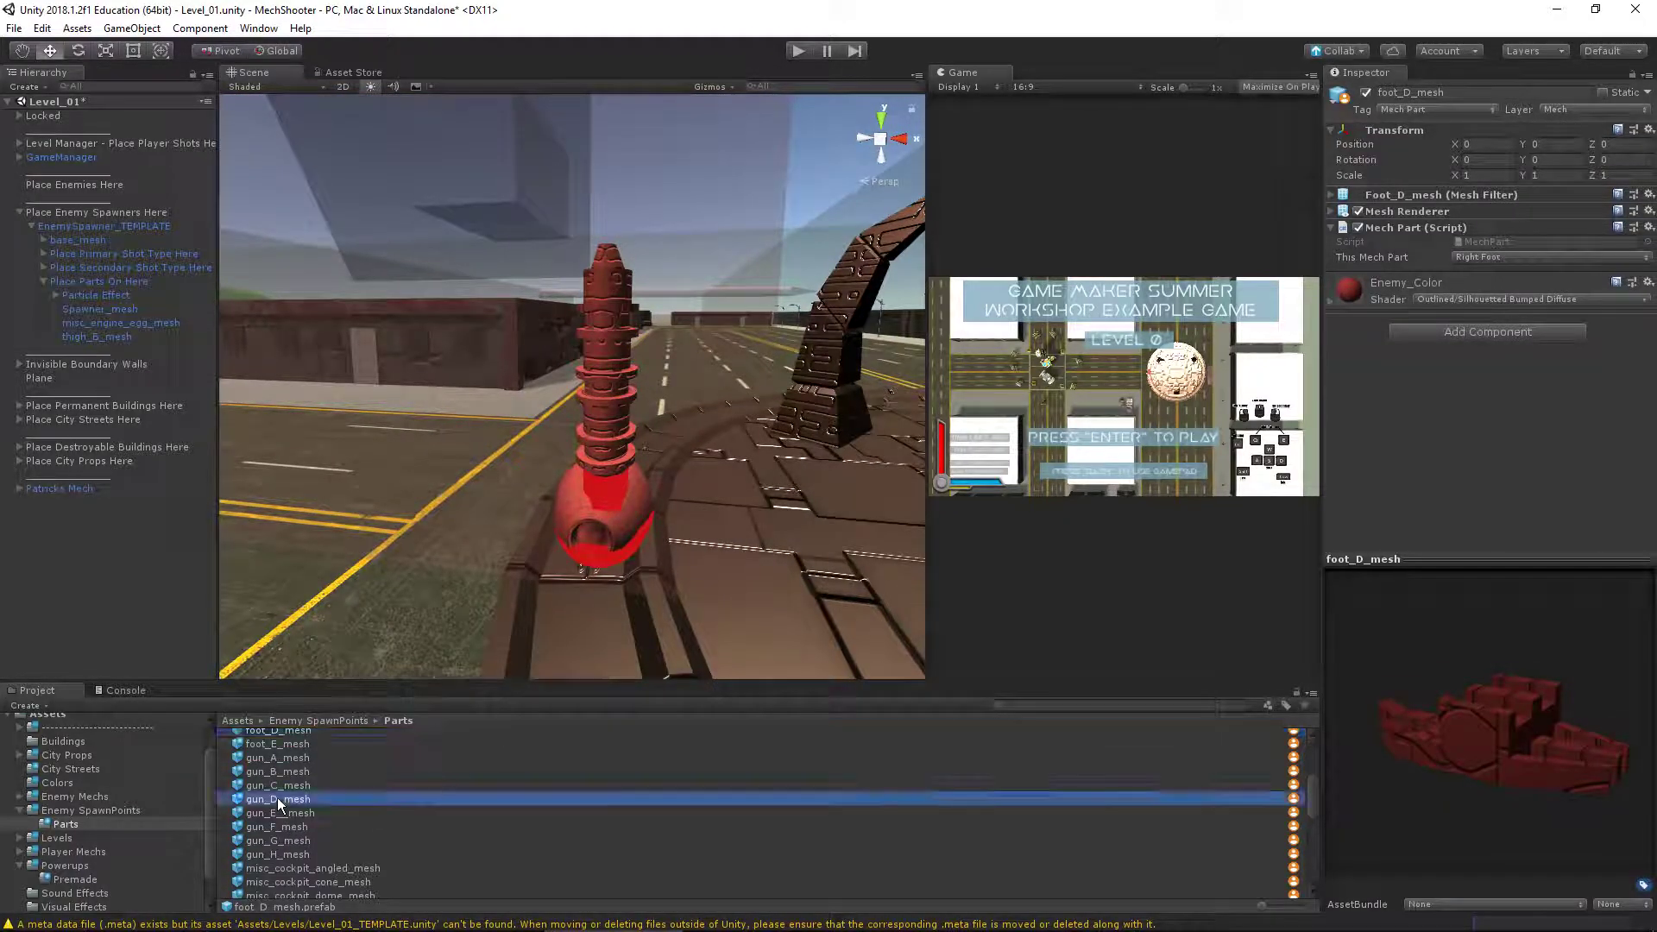
pyautogui.moveTo(289, 792); pyautogui.dragTo(142, 670)
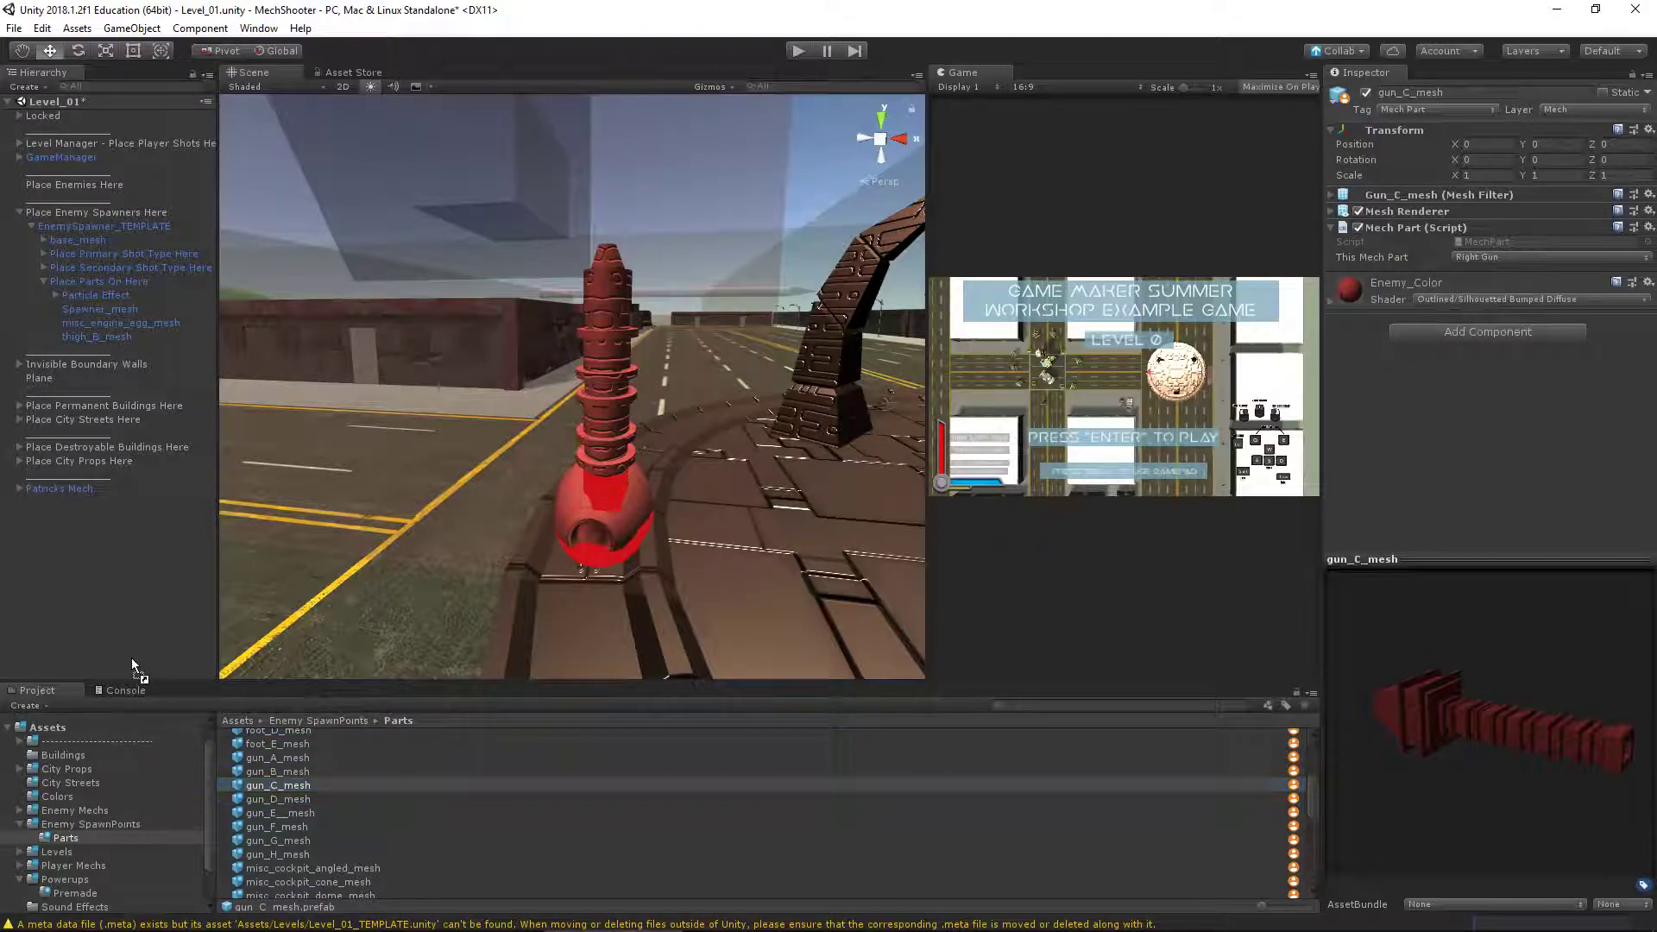
pyautogui.moveTo(104, 344); pyautogui.dragTo(112, 279)
# Position gun_C_mesh on top of the thigh mesh at about X 8.56, Y 2.98, Z -0.49
pyautogui.moveTo(855, 369); pyautogui.dragTo(490, 383, button='right')
pyautogui.moveTo(694, 429); pyautogui.dragTo(302, 410)
pyautogui.press('f')
pyautogui.moveTo(649, 357); pyautogui.dragTo(561, 269)
pyautogui.moveTo(715, 388); pyautogui.dragTo(675, 325)
pyautogui.moveTo(722, 396); pyautogui.dragTo(713, 397)
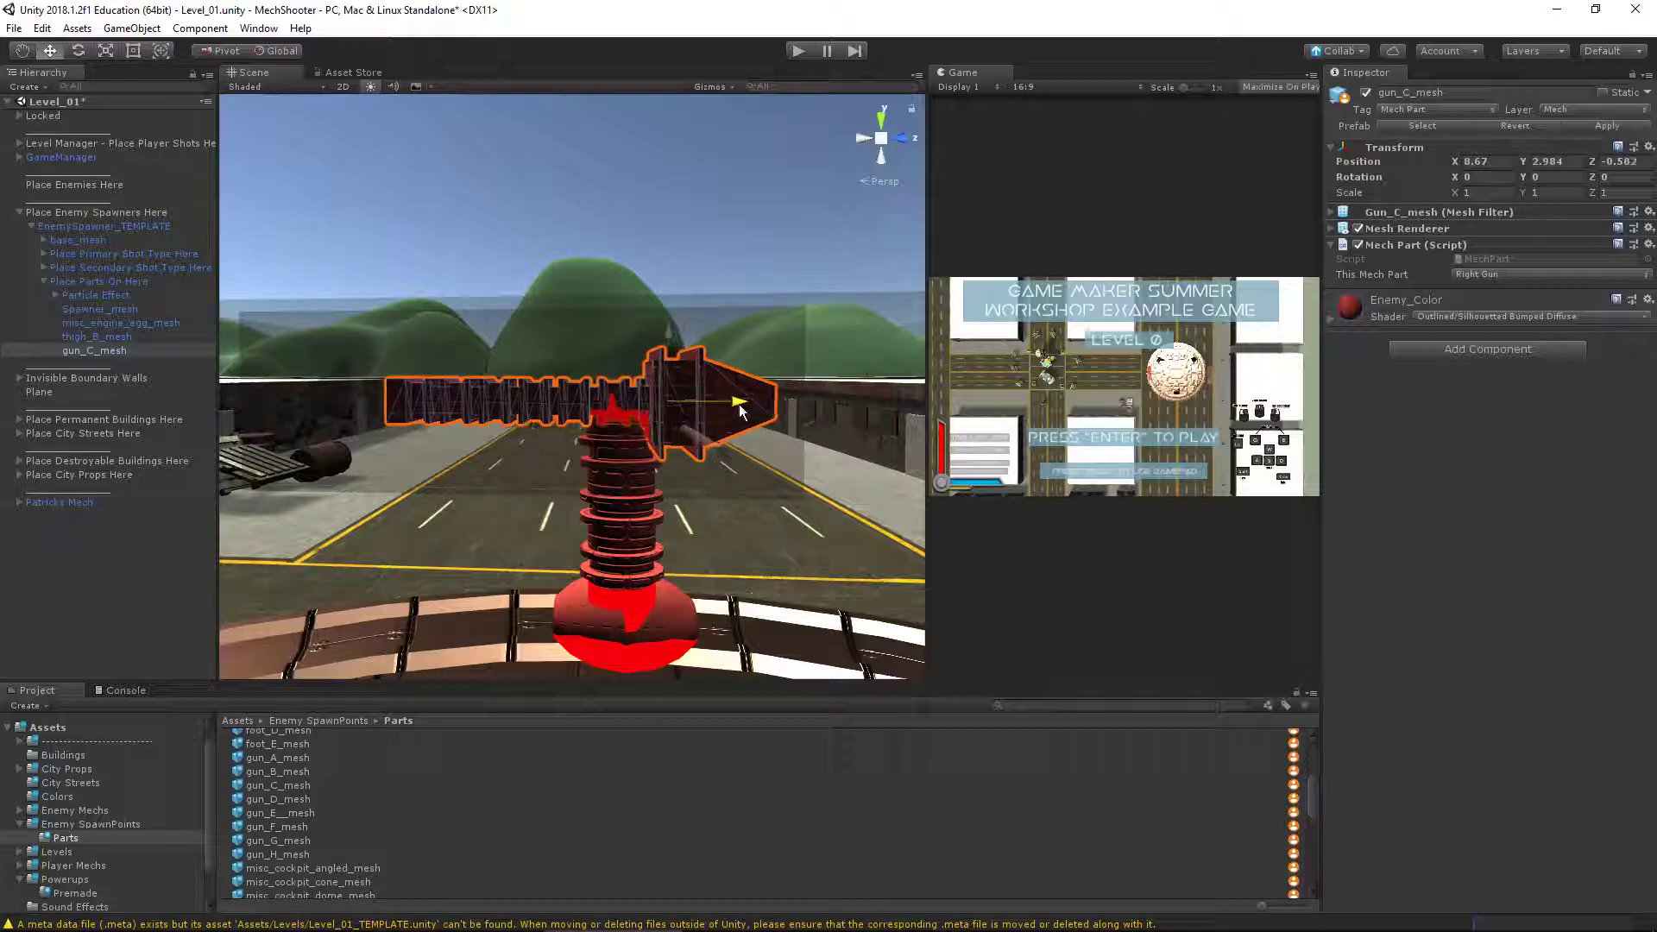
pyautogui.keyDown('alt'); pyautogui.moveTo(644, 466); pyautogui.dragTo(649, 403); pyautogui.keyUp('alt')
pyautogui.moveTo(649, 402); pyautogui.dragTo(629, 417, button='middle')
pyautogui.keyDown('alt'); pyautogui.moveTo(630, 418); pyautogui.dragTo(628, 414); pyautogui.keyUp('alt')
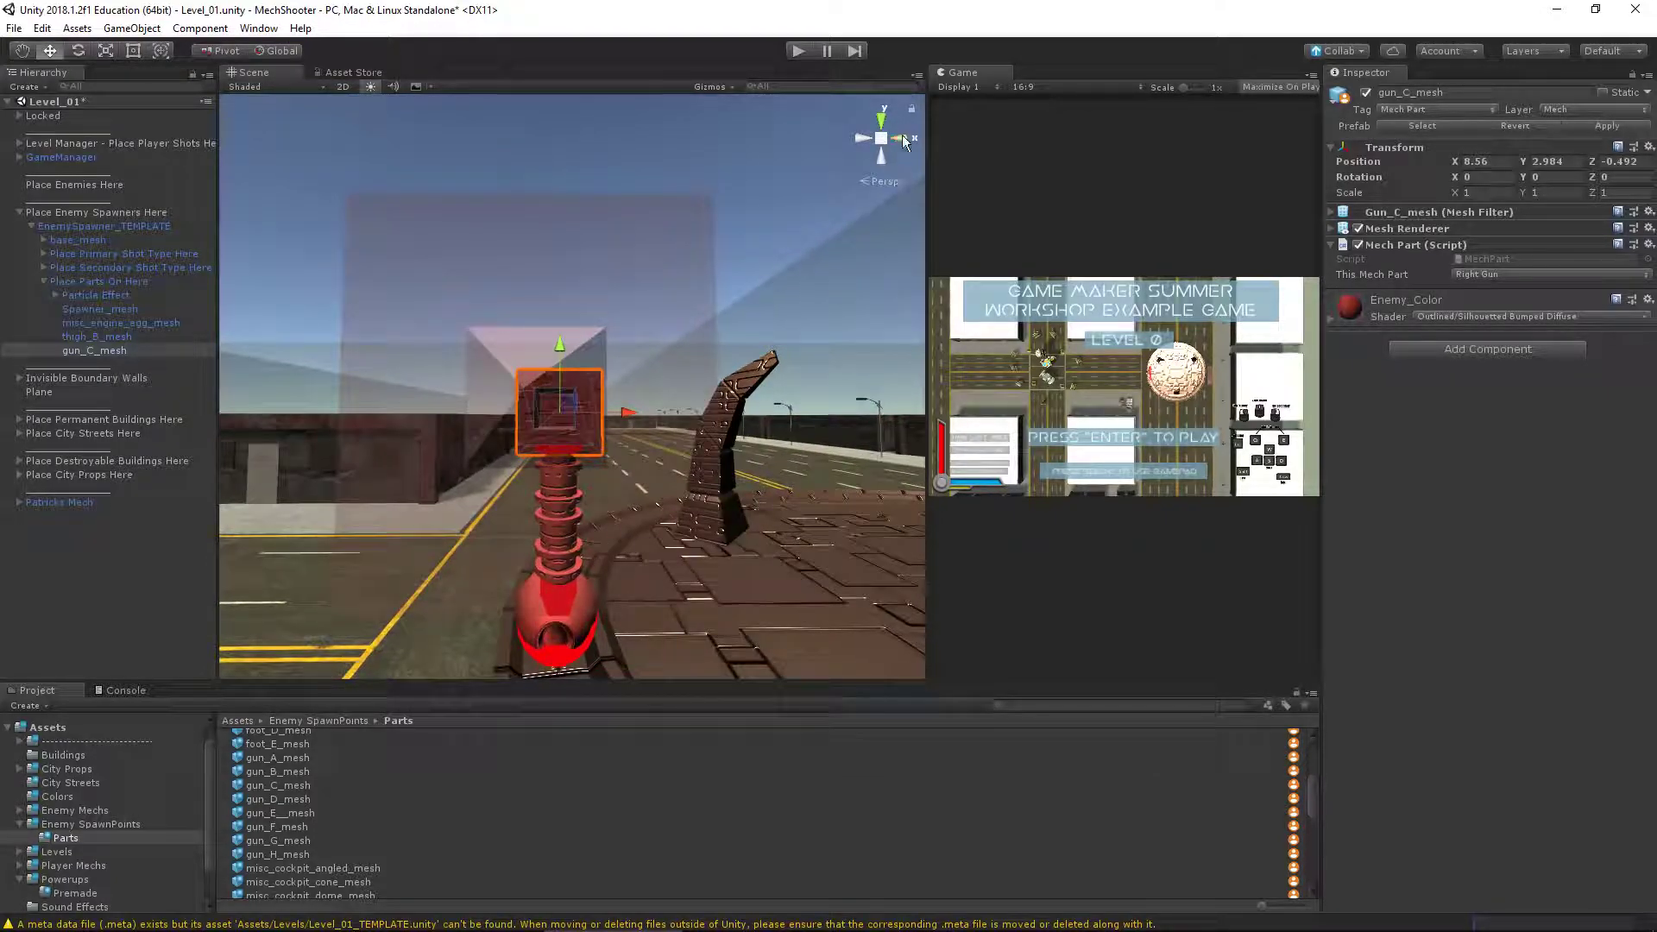
# Check the gun from the axis views and centre it over the thigh mesh at about X 8.59
pyautogui.click(881, 117)
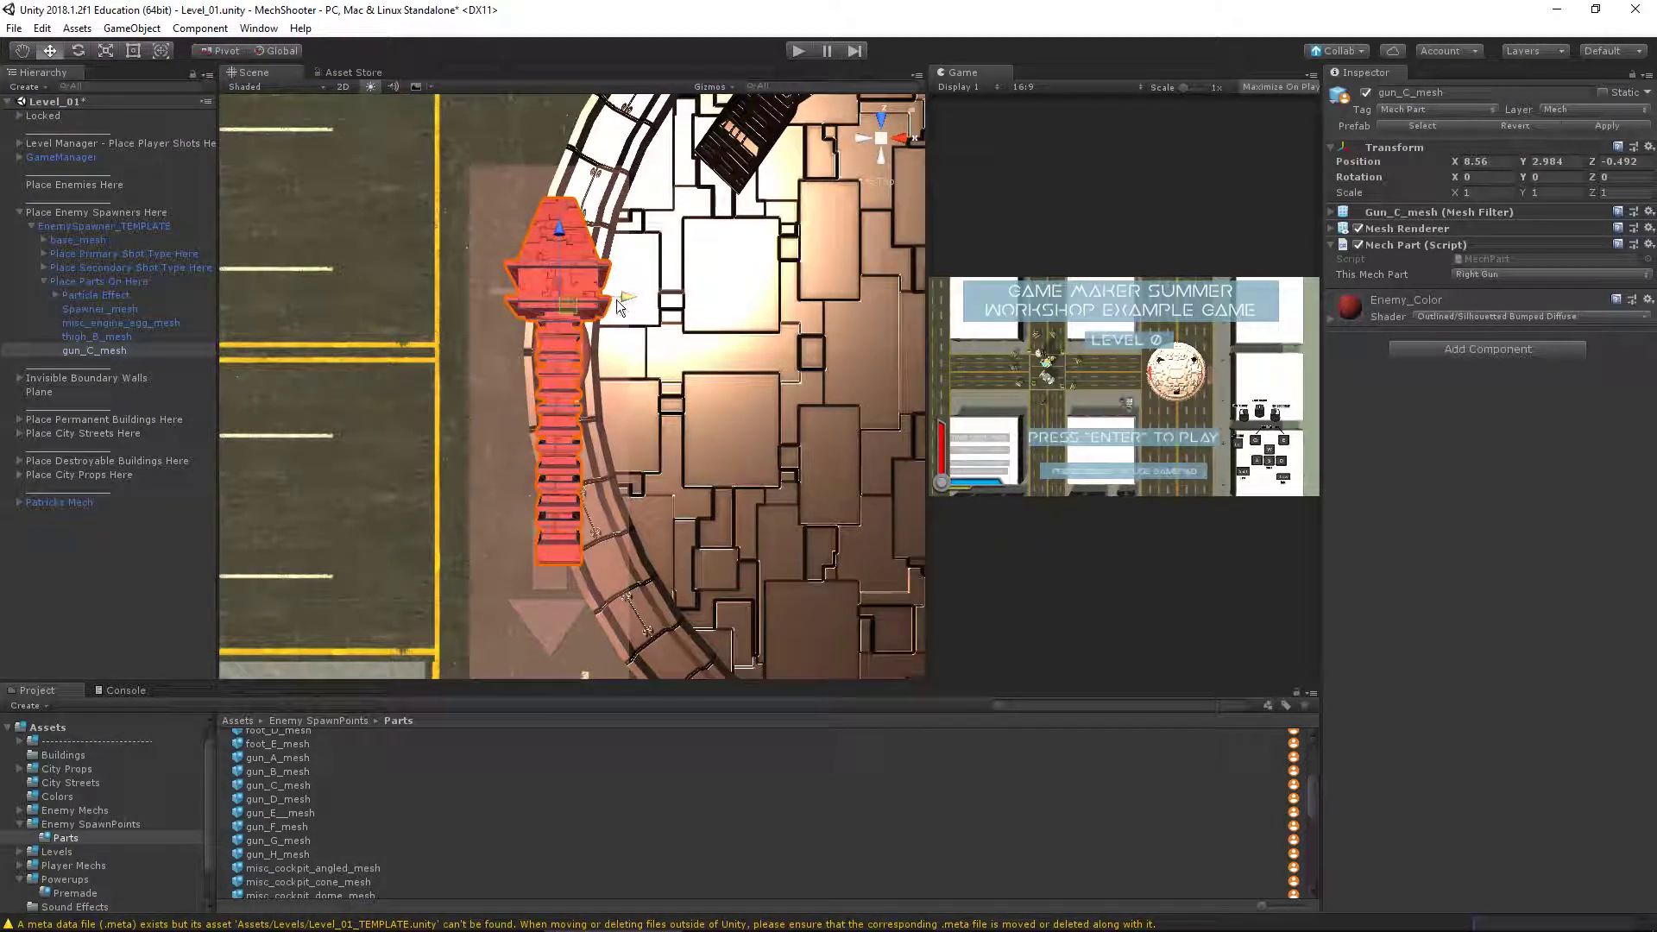
pyautogui.moveTo(630, 293)
pyautogui.mouseDown()
pyautogui.moveTo(653, 294)
pyautogui.moveTo(630, 297)
pyautogui.mouseUp()
pyautogui.click(913, 138)
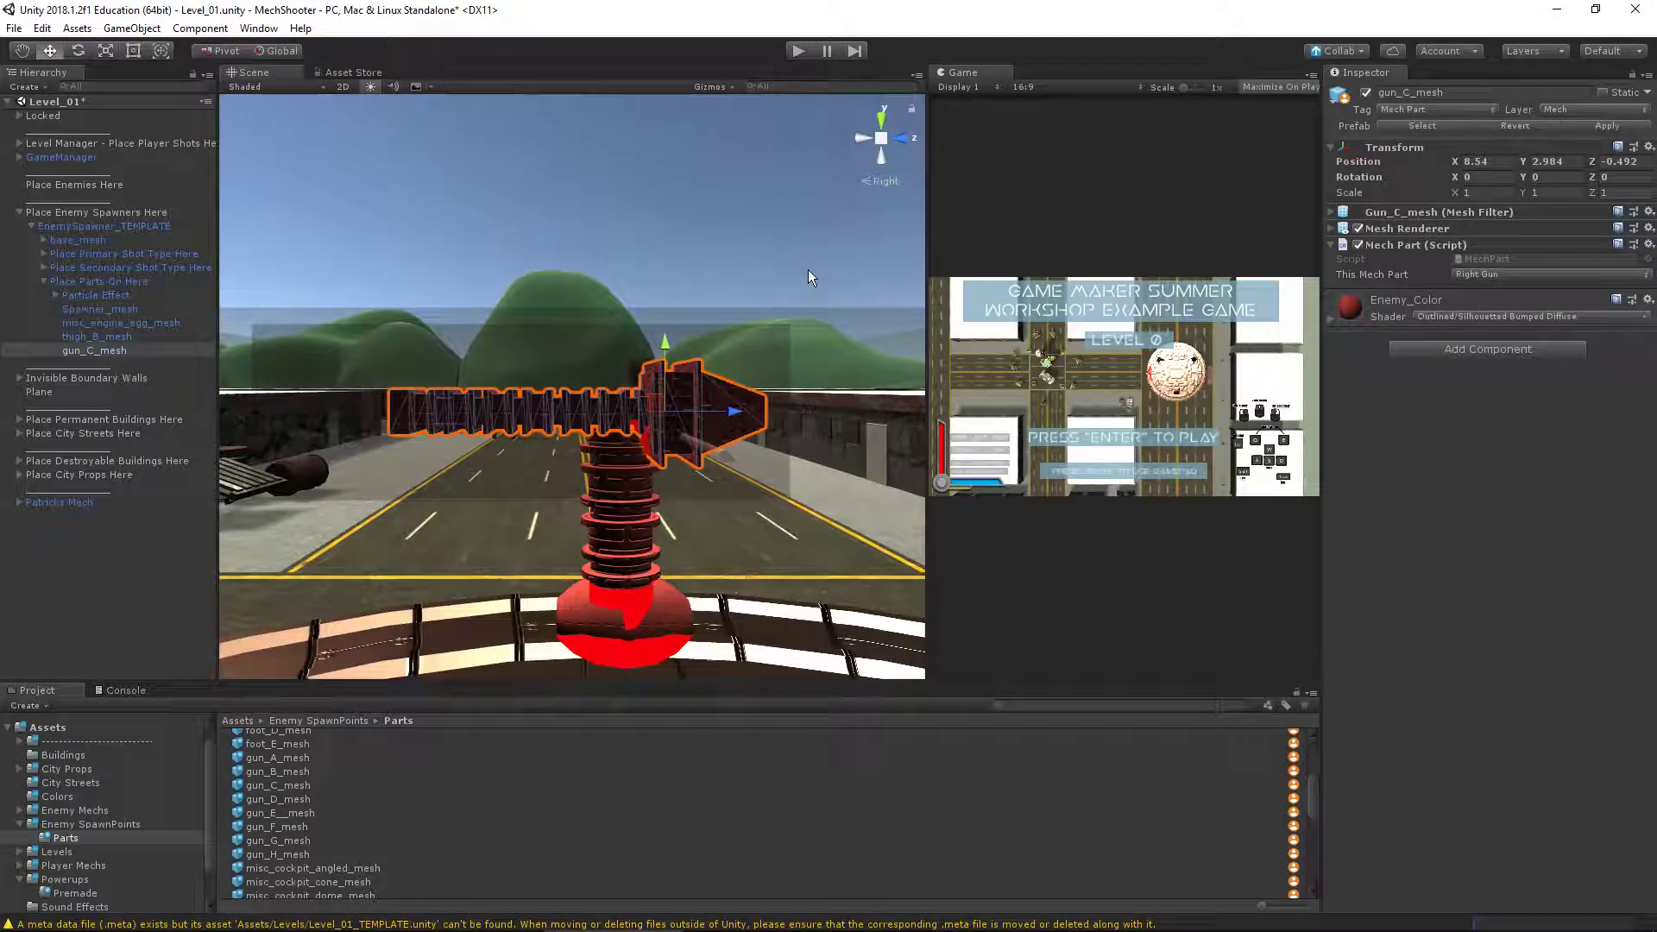
pyautogui.click(863, 135)
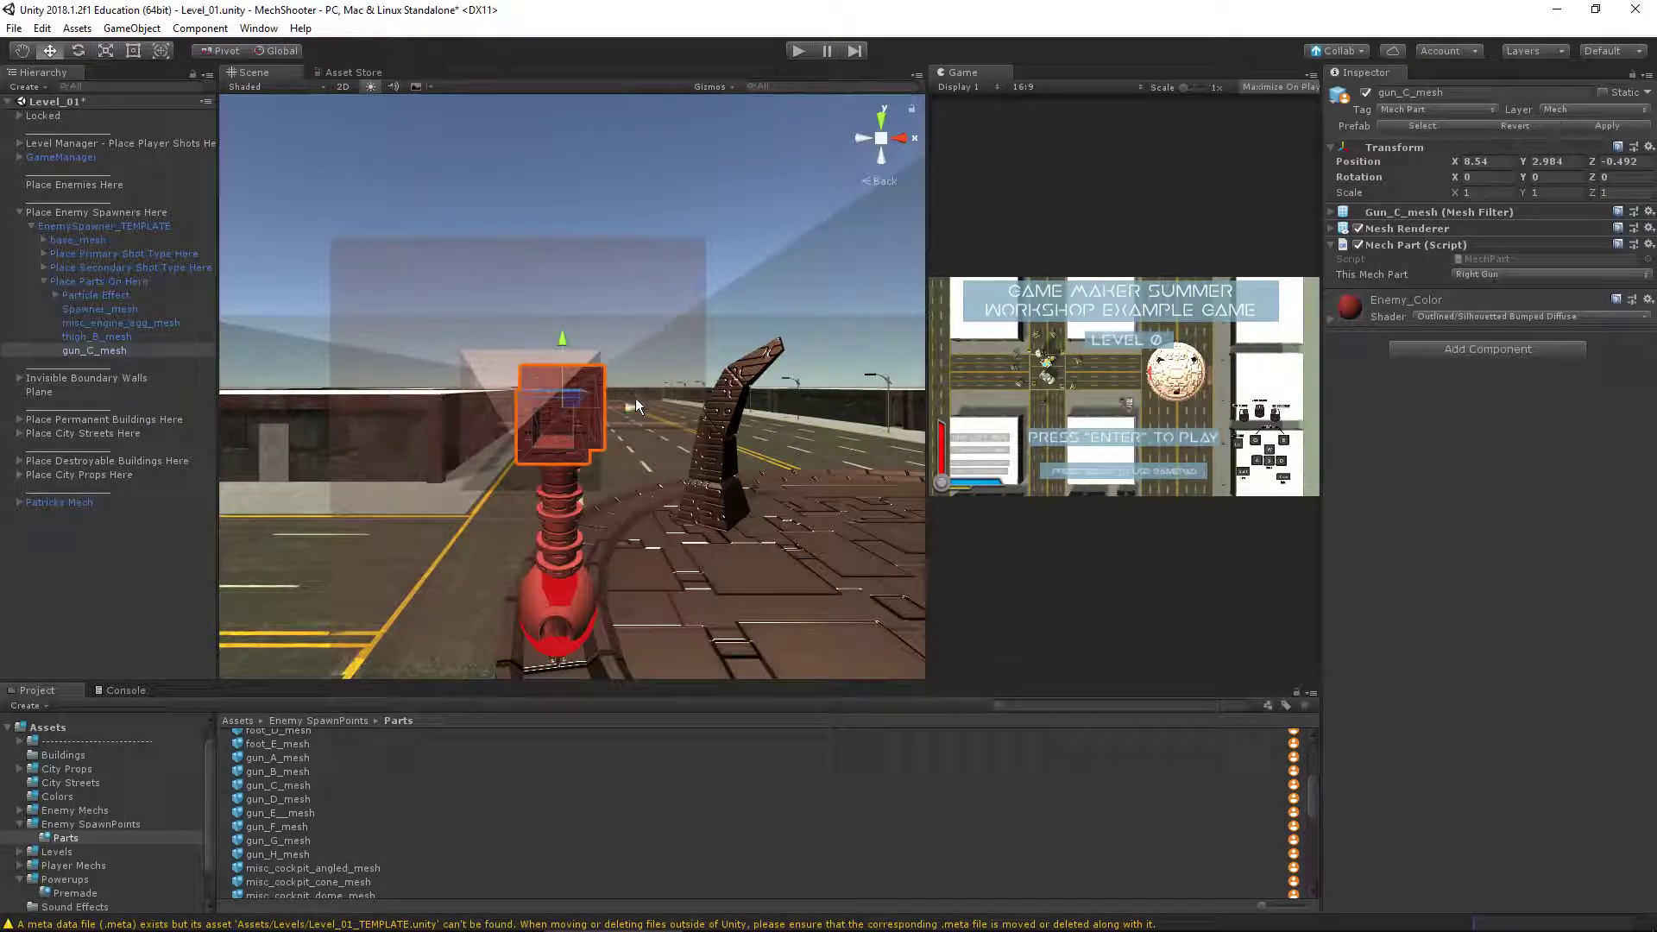
pyautogui.press('q')
pyautogui.keyDown('alt'); pyautogui.moveTo(713, 371); pyautogui.dragTo(656, 345); pyautogui.keyUp('alt')
pyautogui.keyDown('alt'); pyautogui.moveTo(656, 345); pyautogui.dragTo(926, 443, button='right'); pyautogui.keyUp('alt')
pyautogui.keyDown('alt'); pyautogui.moveTo(656, 406); pyautogui.dragTo(561, 484); pyautogui.keyUp('alt')
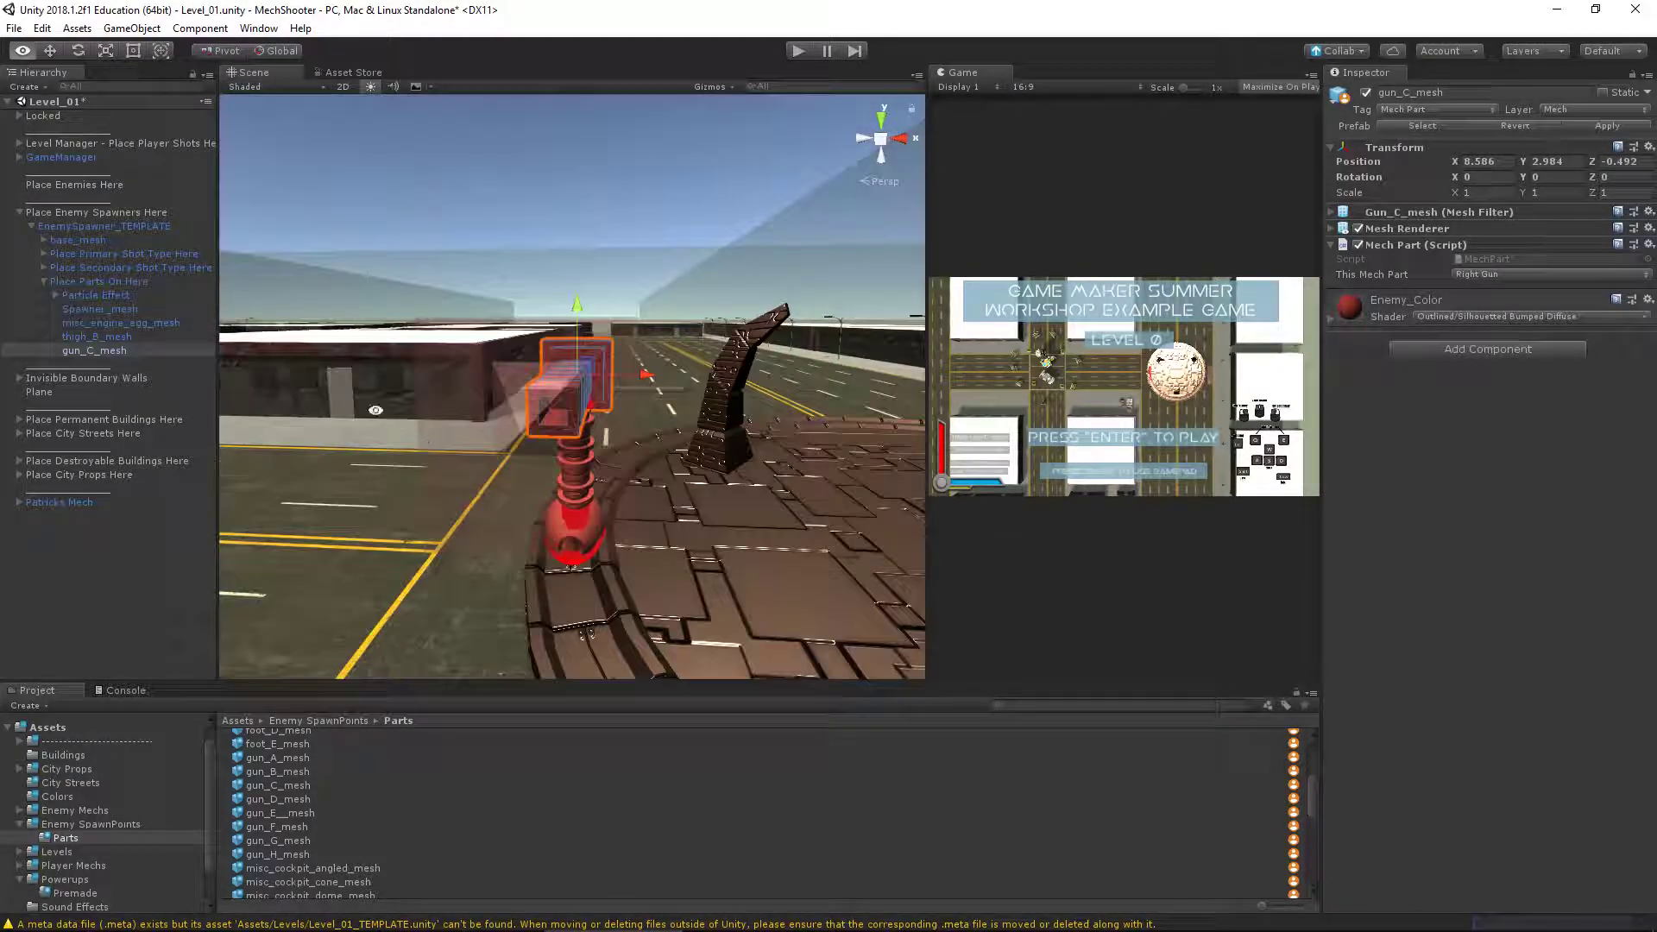
# Set This Mech Part to Right Gun for misc_engine_egg_mesh, thigh_B_mesh and gun_C_mesh together
pyautogui.keyDown('shift'); pyautogui.click(121, 323); pyautogui.keyUp('shift')
pyautogui.moveTo(633, 426)
pyautogui.keyDown('alt'); pyautogui.mouseDown()
pyautogui.moveTo(602, 418)
pyautogui.moveTo(643, 415)
pyautogui.mouseUp(); pyautogui.keyUp('alt')
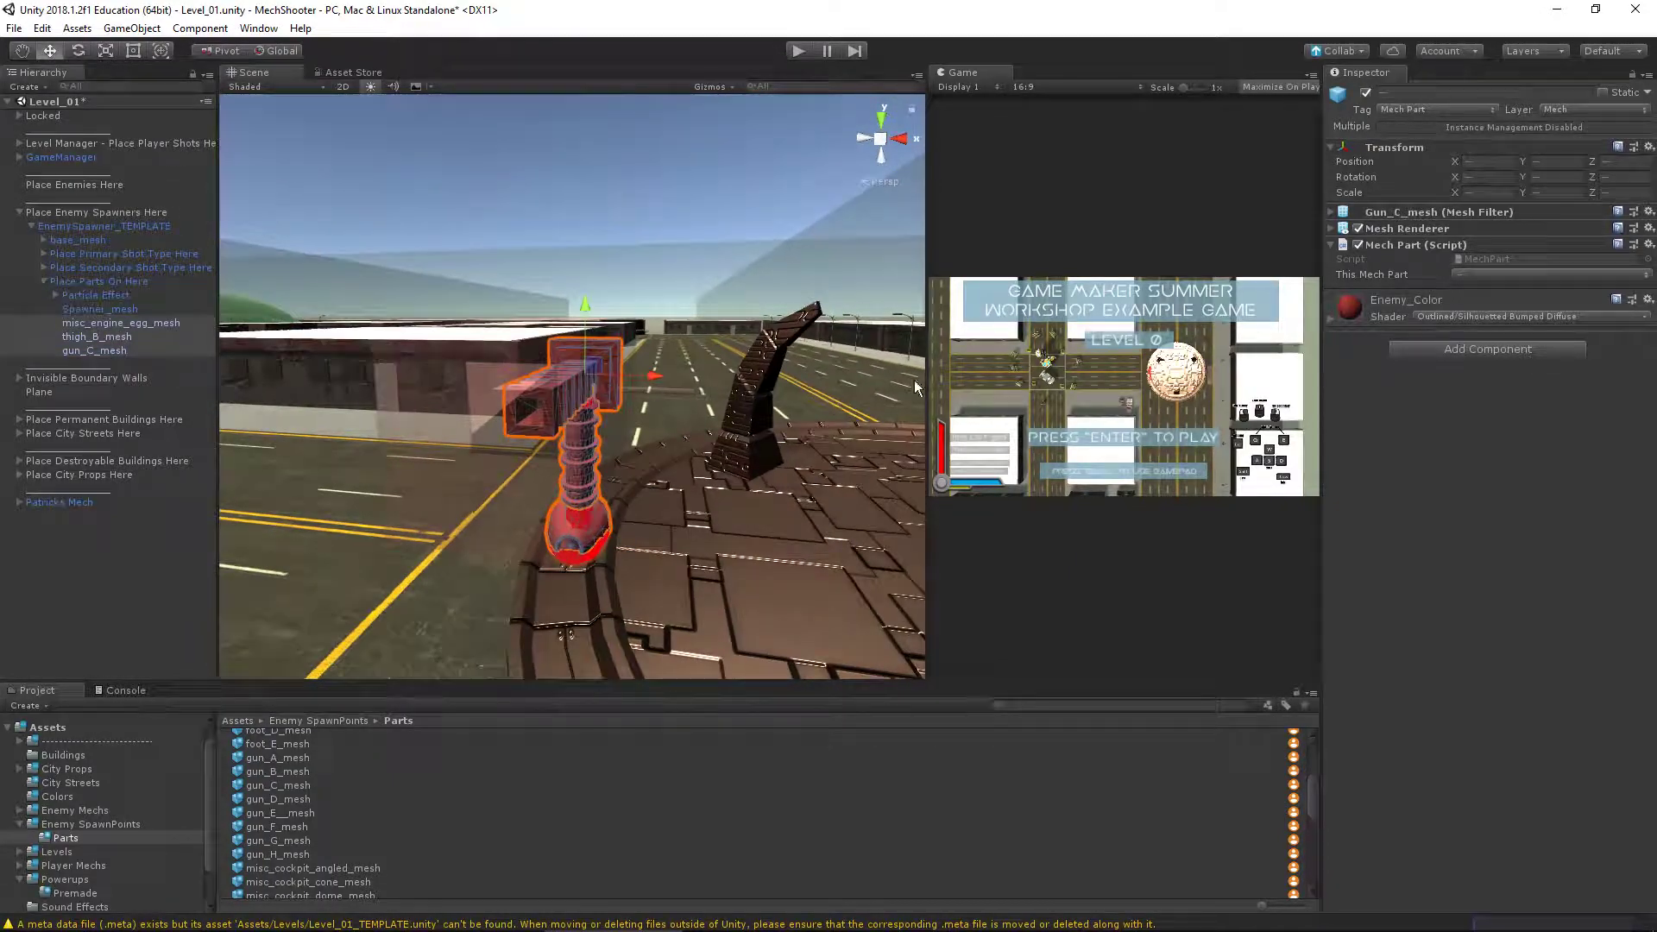
pyautogui.click(107, 325)
pyautogui.keyDown('shift'); pyautogui.click(107, 349); pyautogui.keyUp('shift')
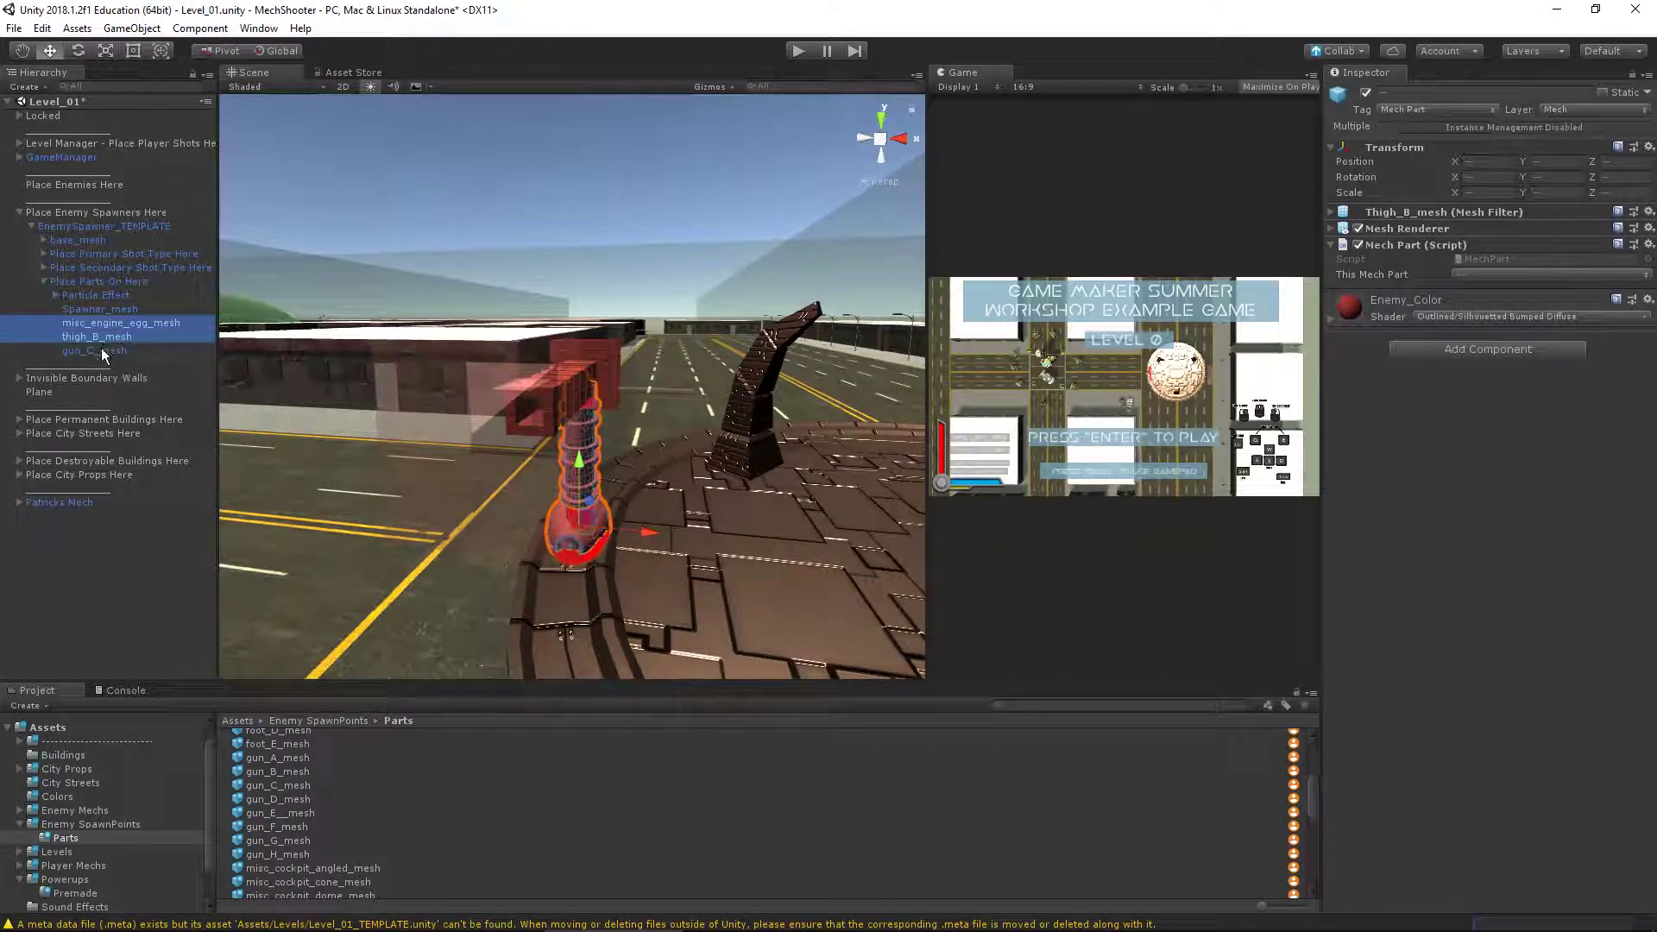
pyautogui.click(1493, 274)
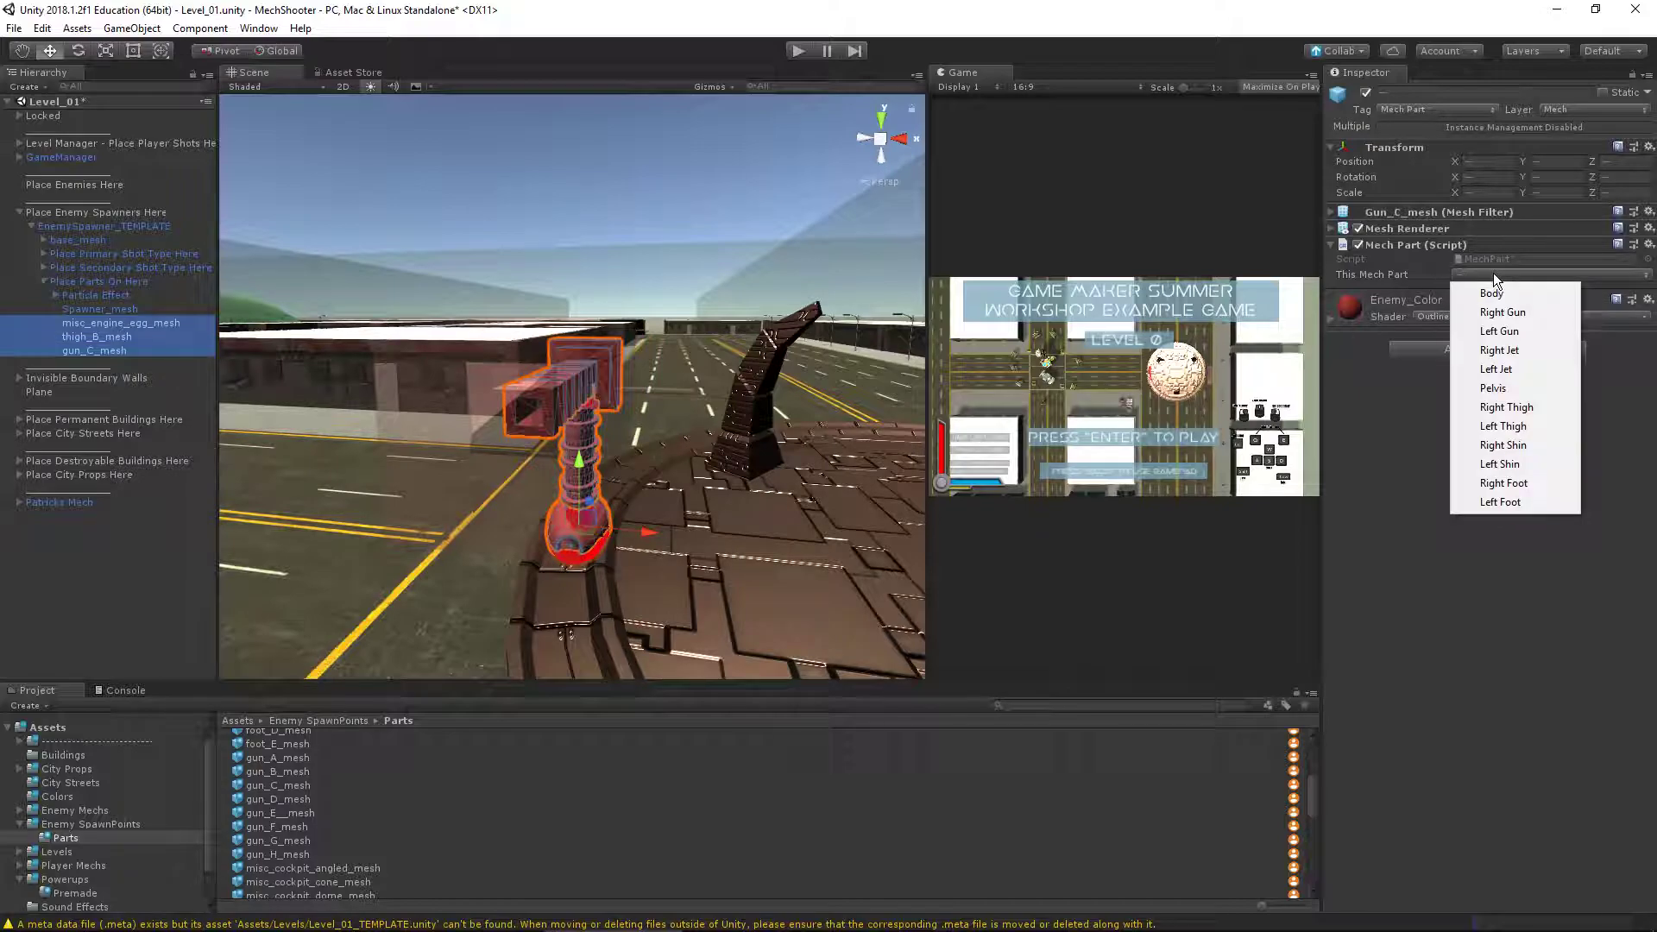
pyautogui.click(1514, 315)
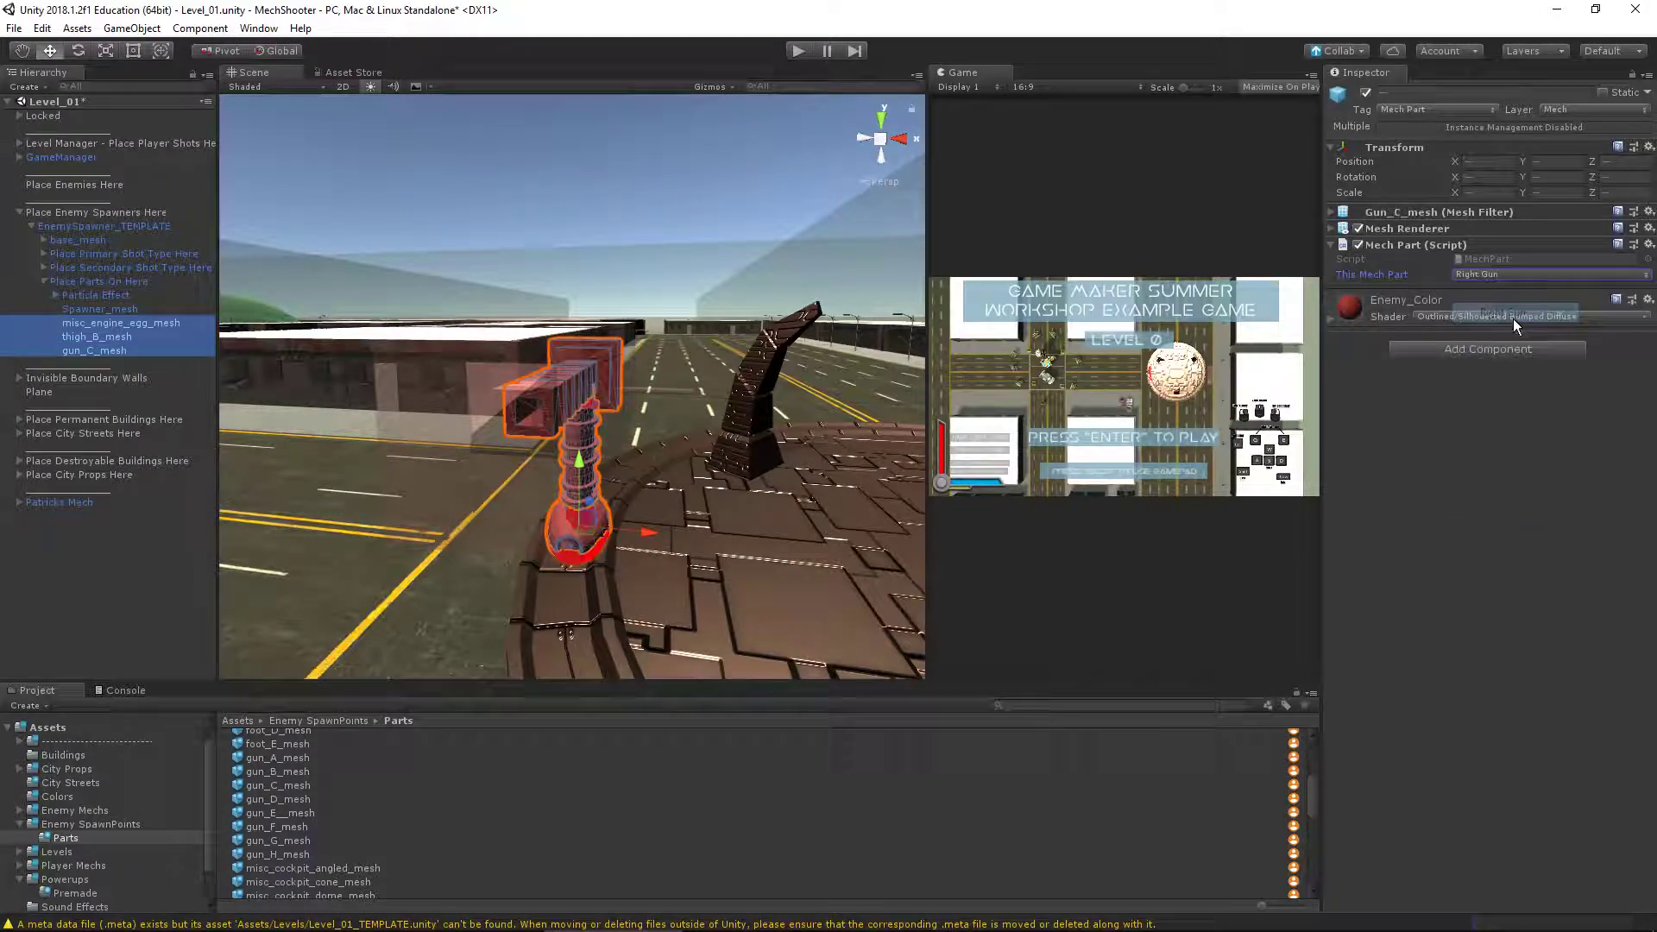
# Duplicate the three turret parts and move the copies to the opposite edge of the spawner platform
pyautogui.keyDown('alt'); pyautogui.moveTo(277, 409); pyautogui.dragTo(872, 398); pyautogui.keyUp('alt')
pyautogui.hotkey('ctrl', 'd')
pyautogui.moveTo(781, 418); pyautogui.dragTo(522, 411, button='middle')
pyautogui.moveTo(673, 406); pyautogui.dragTo(509, 404, button='middle')
pyautogui.moveTo(415, 388); pyautogui.dragTo(838, 418)
pyautogui.moveTo(839, 417); pyautogui.dragTo(687, 420, button='middle')
pyautogui.moveTo(687, 409)
pyautogui.keyDown('alt'); pyautogui.mouseDown()
pyautogui.moveTo(682, 383)
pyautogui.moveTo(693, 426)
pyautogui.moveTo(688, 390)
pyautogui.mouseUp(); pyautogui.keyUp('alt')
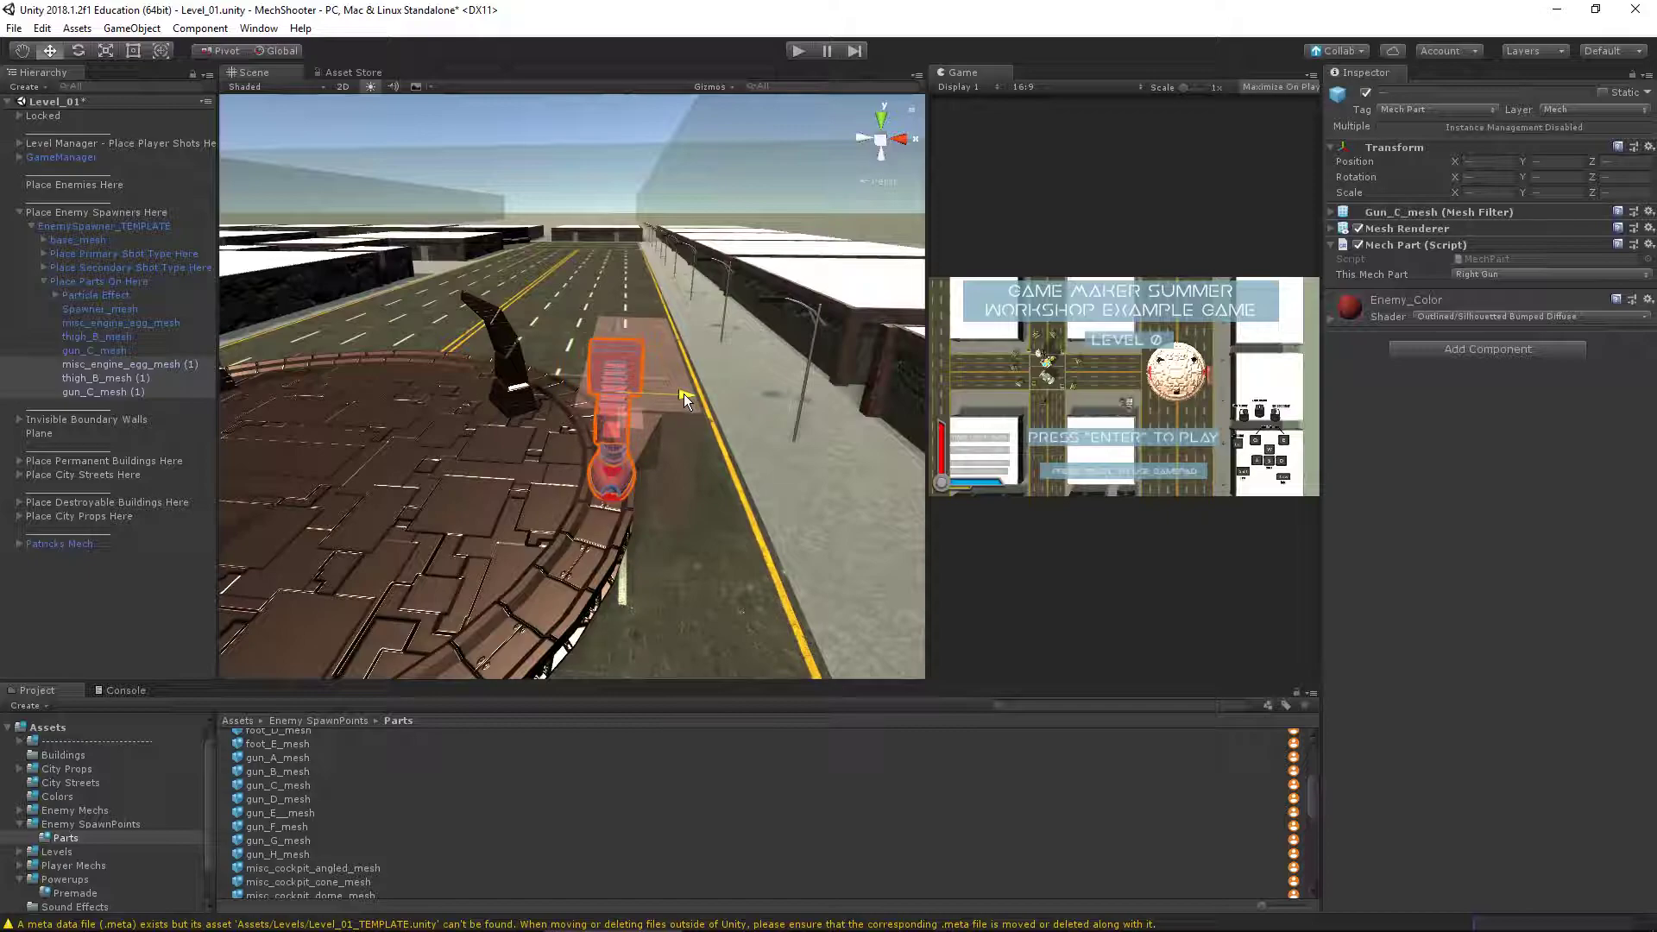
# Set This Mech Part to Left Gun for the duplicated turret parts
pyautogui.click(1539, 273)
pyautogui.click(1524, 335)
pyautogui.keyDown('alt'); pyautogui.moveTo(618, 380); pyautogui.dragTo(652, 390); pyautogui.keyUp('alt')
# Move the primary shot spawn under base_gun_lf_mesh onto the duplicated turret's gun, at about X -1.79, and deselect it
pyautogui.click(656, 448)
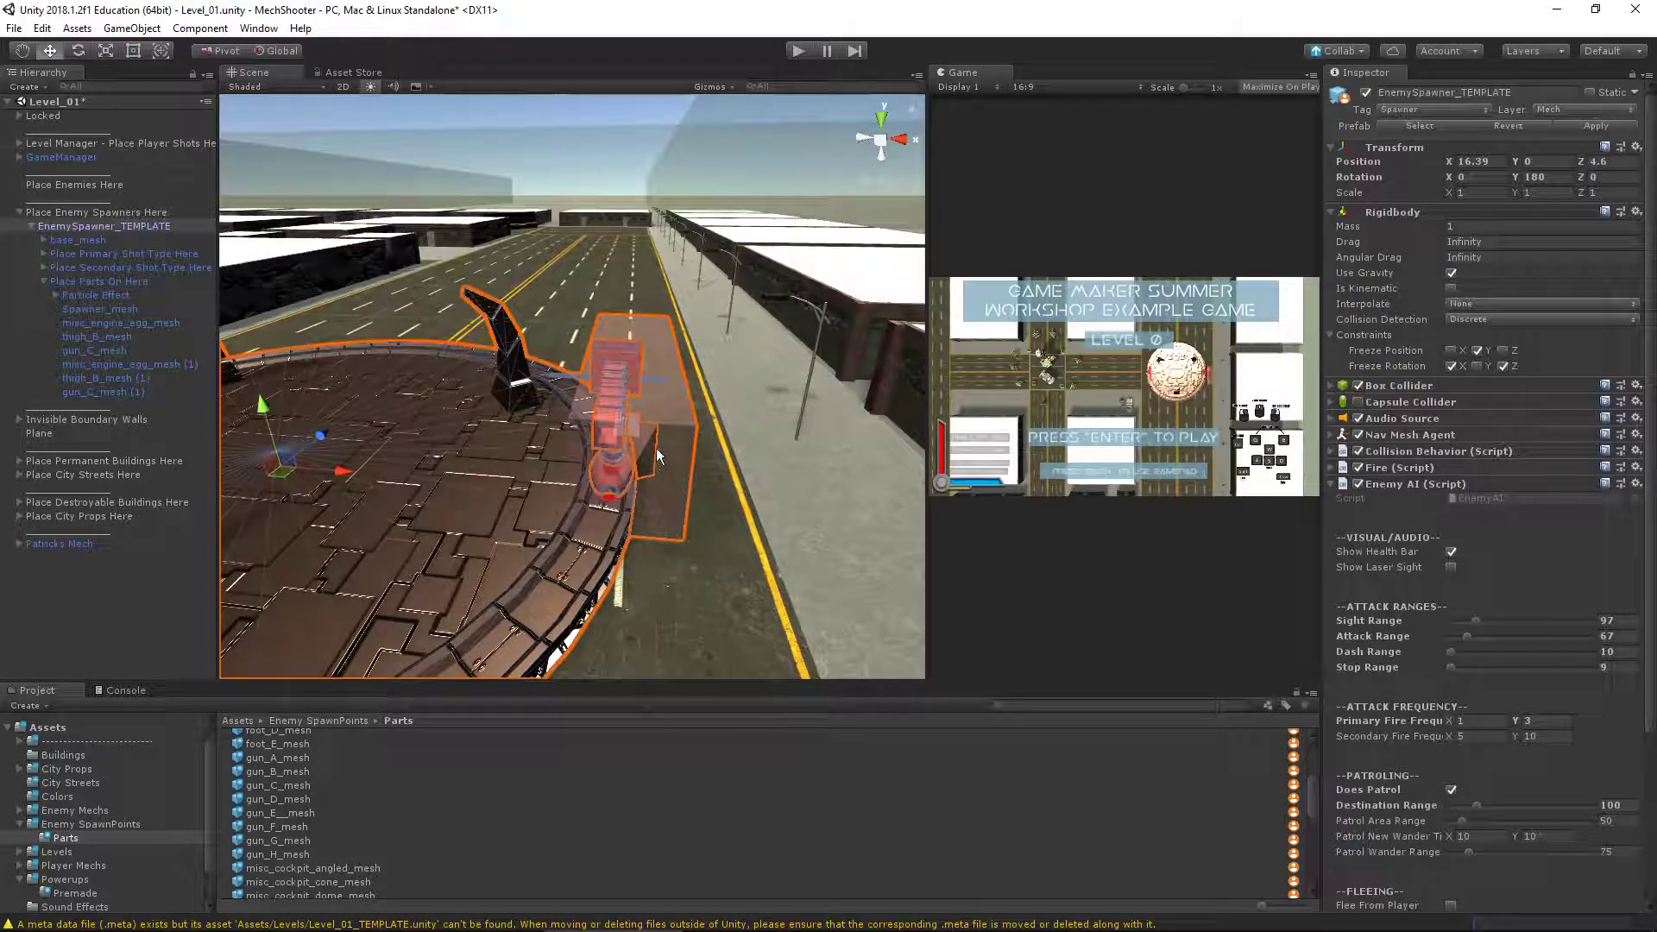
pyautogui.click(656, 452)
pyautogui.keyDown('alt'); pyautogui.moveTo(656, 452); pyautogui.dragTo(666, 391); pyautogui.keyUp('alt')
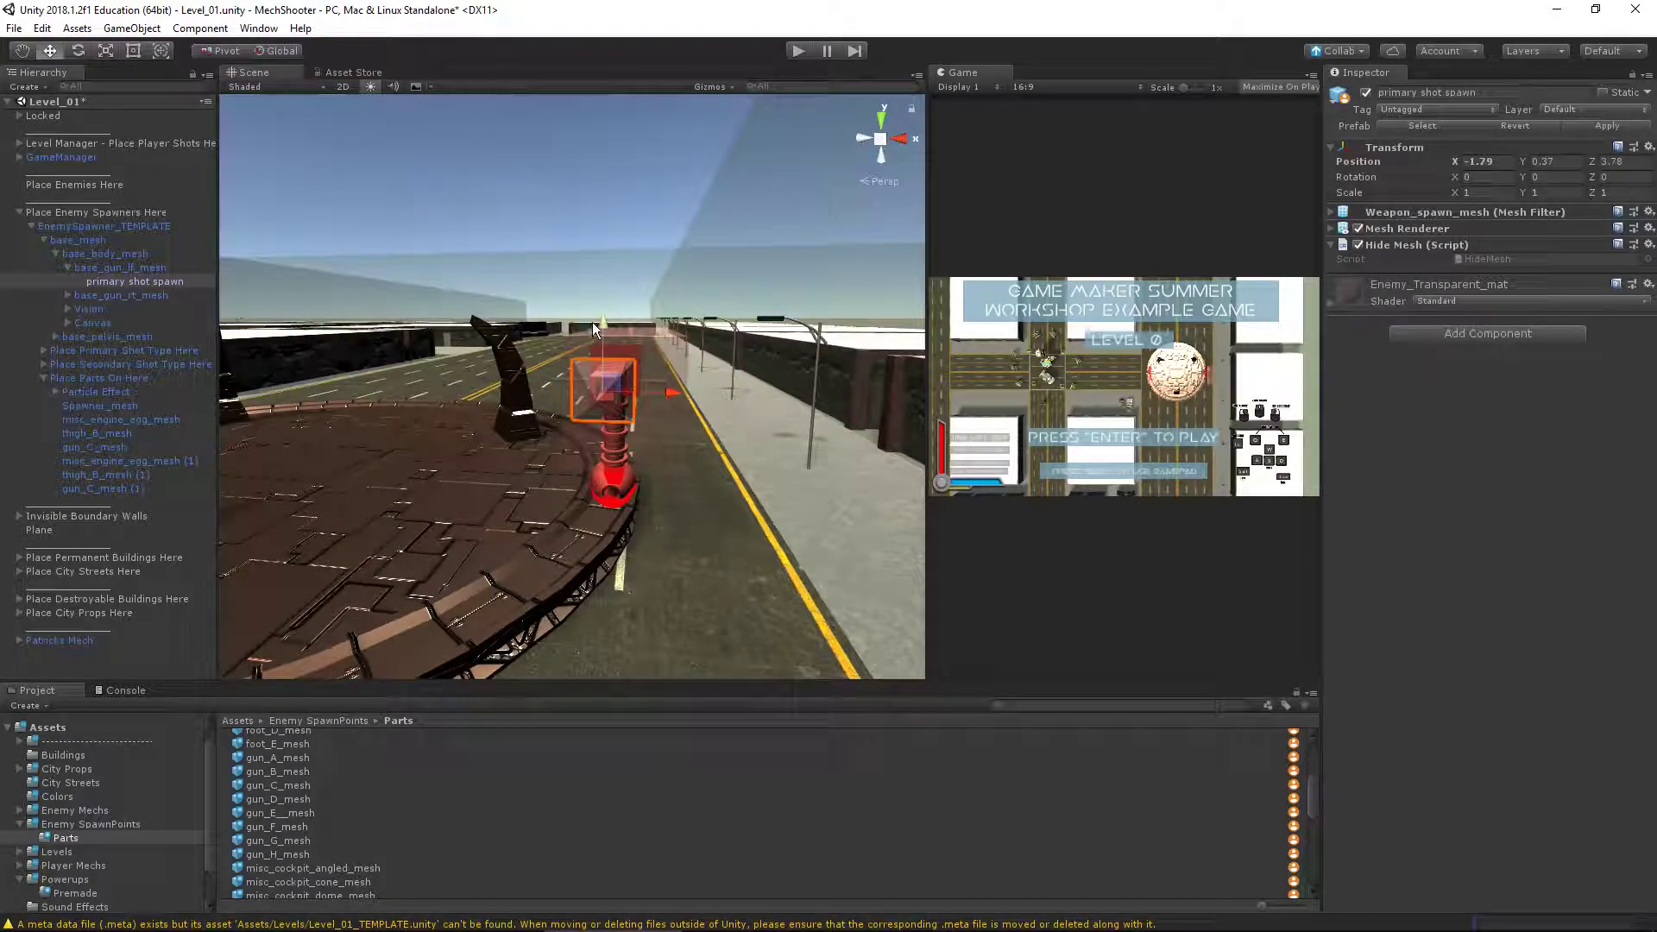
pyautogui.moveTo(608, 321); pyautogui.dragTo(713, 420)
pyautogui.scroll(-3, 682, 354)
pyautogui.click(800, 488)
pyautogui.scroll(-4, 526, 427)
pyautogui.keyDown('alt'); pyautogui.moveTo(526, 426); pyautogui.dragTo(436, 422); pyautogui.keyUp('alt')
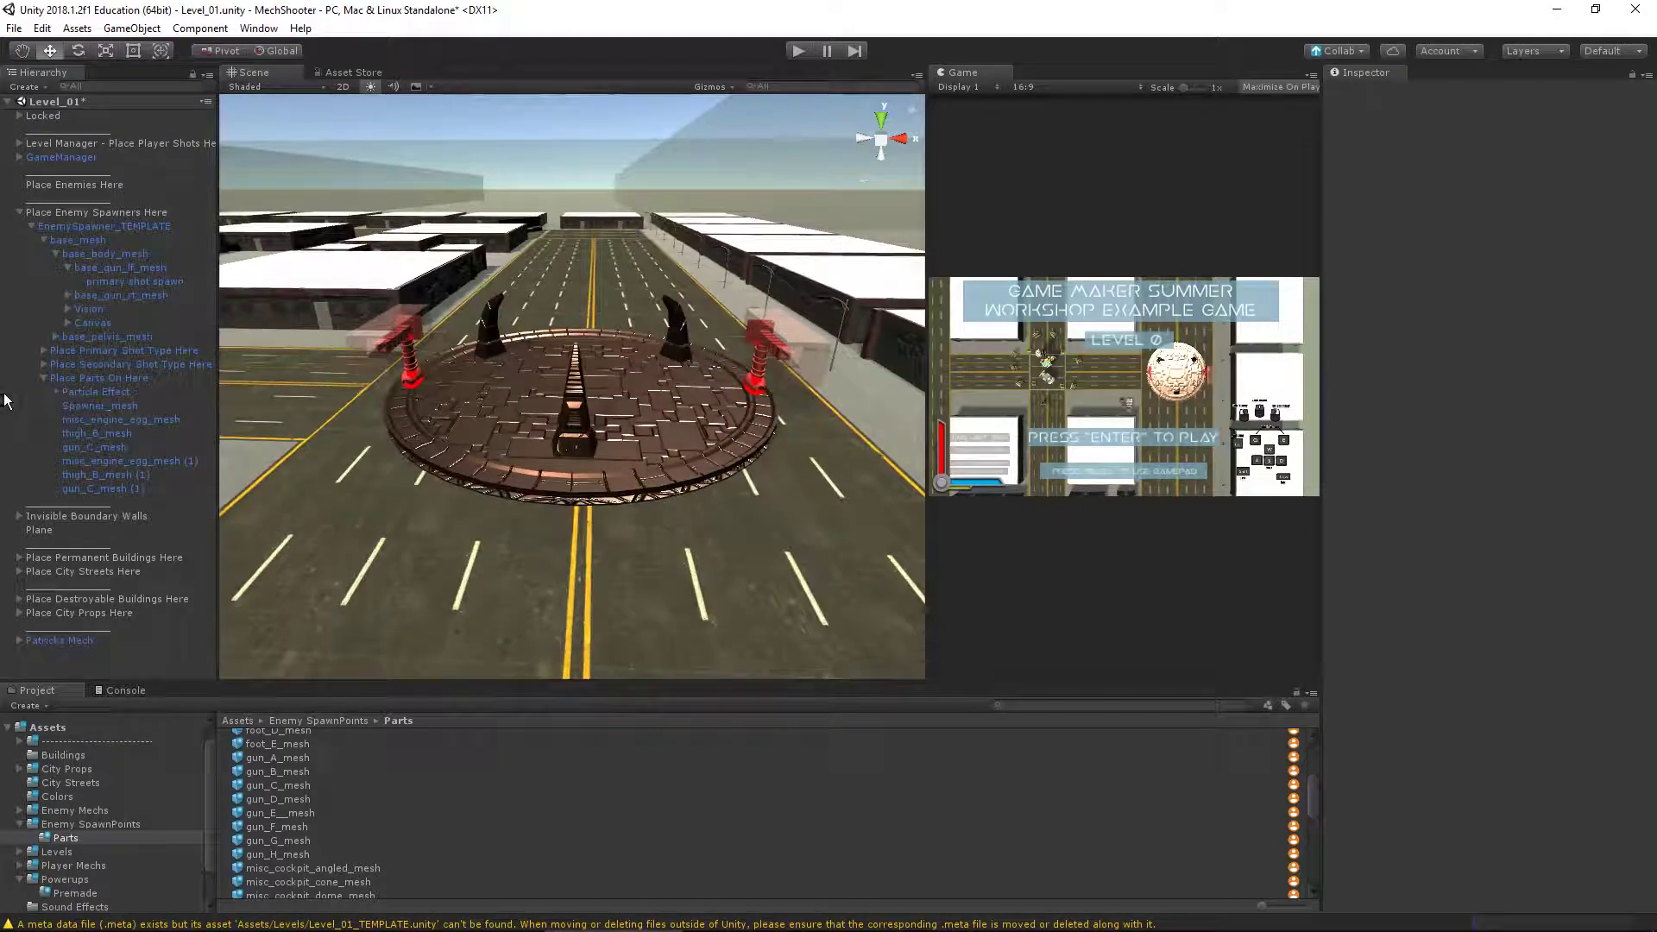
# Collapse base_mesh and Place Parts On Here, and expand the spawner's primary and secondary shot types
pyautogui.click(43, 239)
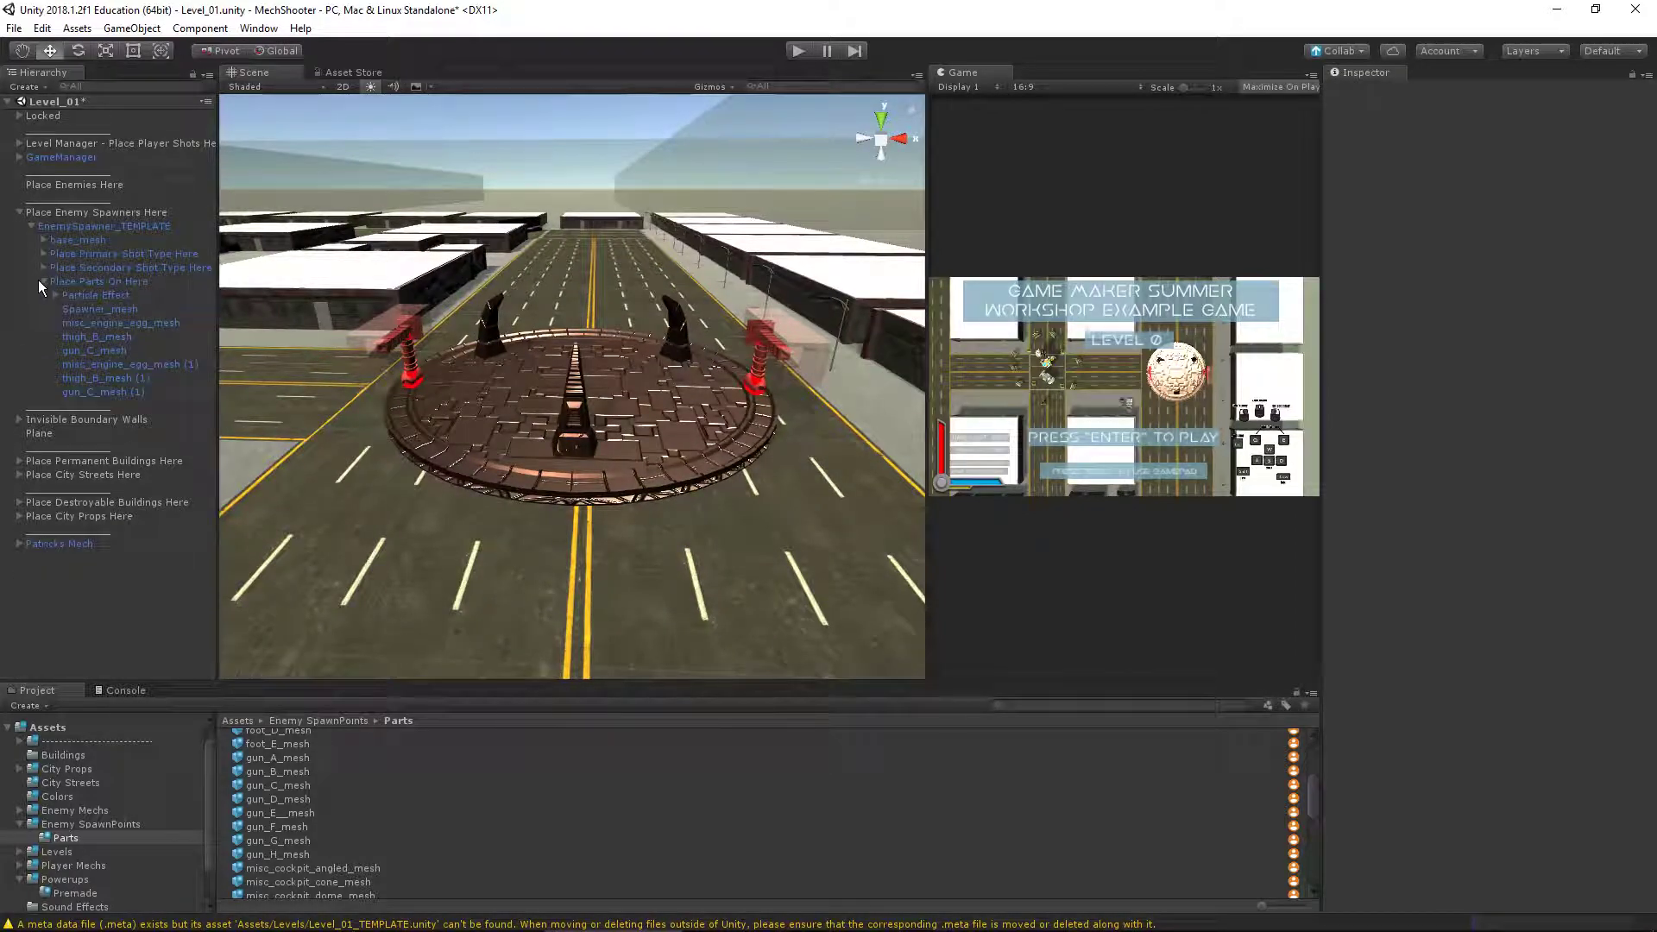
pyautogui.click(43, 282)
pyautogui.click(40, 253)
pyautogui.click(43, 281)
pyautogui.keyDown('alt'); pyautogui.moveTo(504, 356); pyautogui.dragTo(553, 501); pyautogui.keyUp('alt')
pyautogui.keyDown('alt'); pyautogui.moveTo(552, 501); pyautogui.dragTo(691, 437, button='right'); pyautogui.keyUp('alt')
pyautogui.keyDown('alt'); pyautogui.moveTo(692, 436); pyautogui.dragTo(682, 362); pyautogui.keyUp('alt')
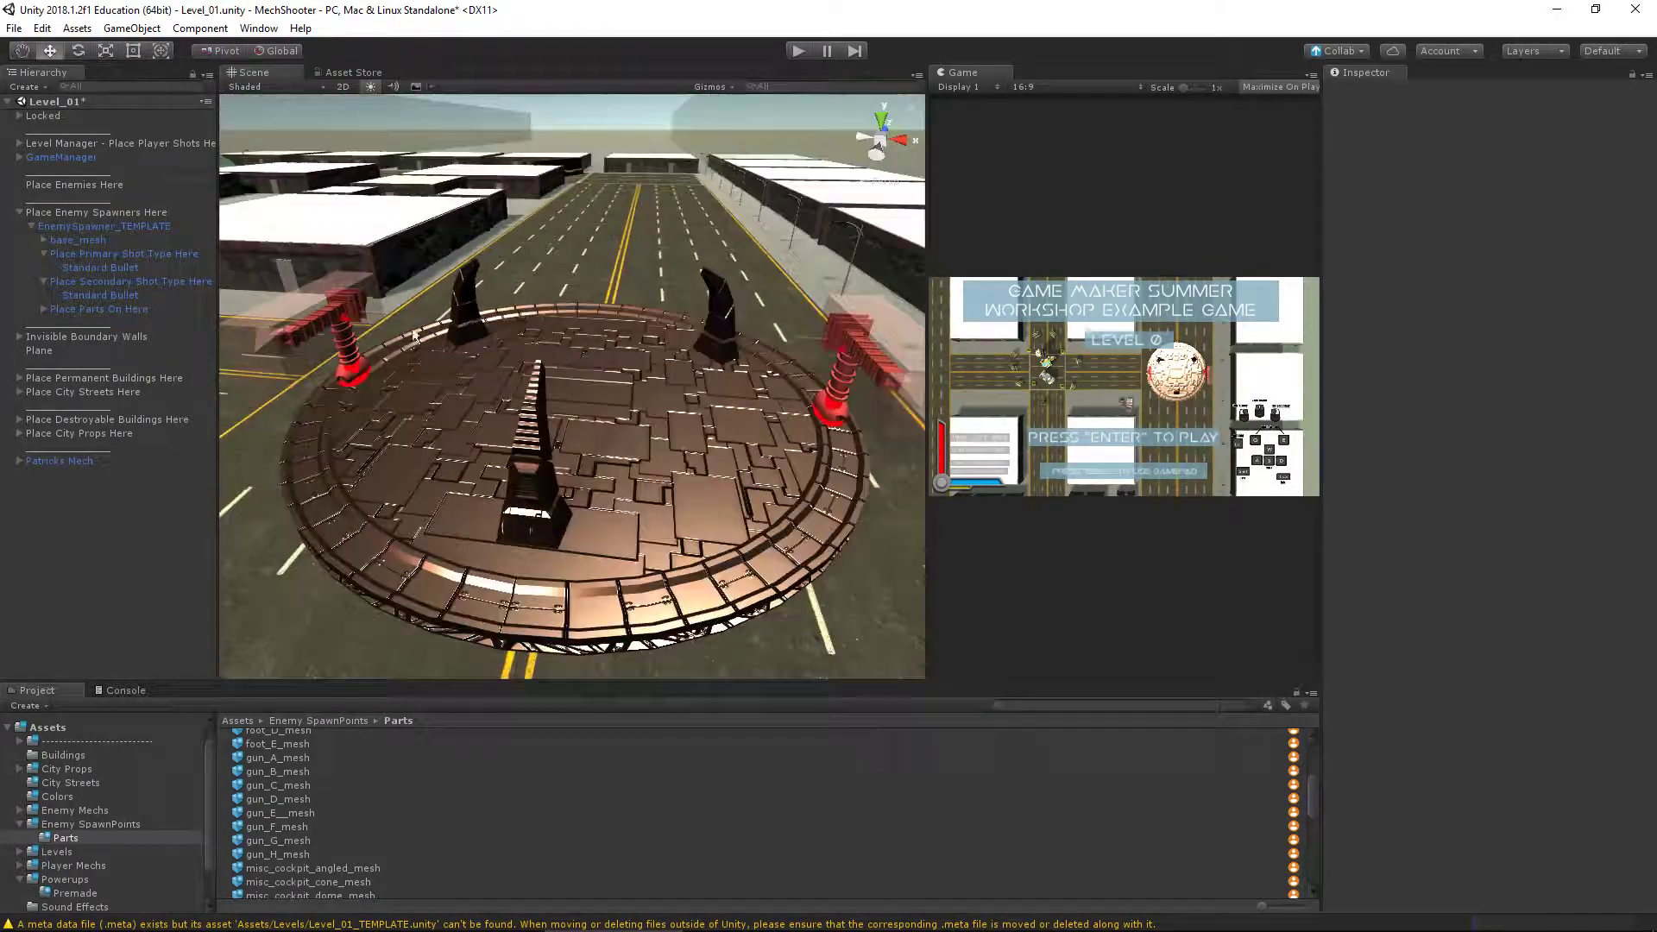
# Try to delete the Standard Bullet under Place Primary Shot Type Here
pyautogui.click(92, 269)
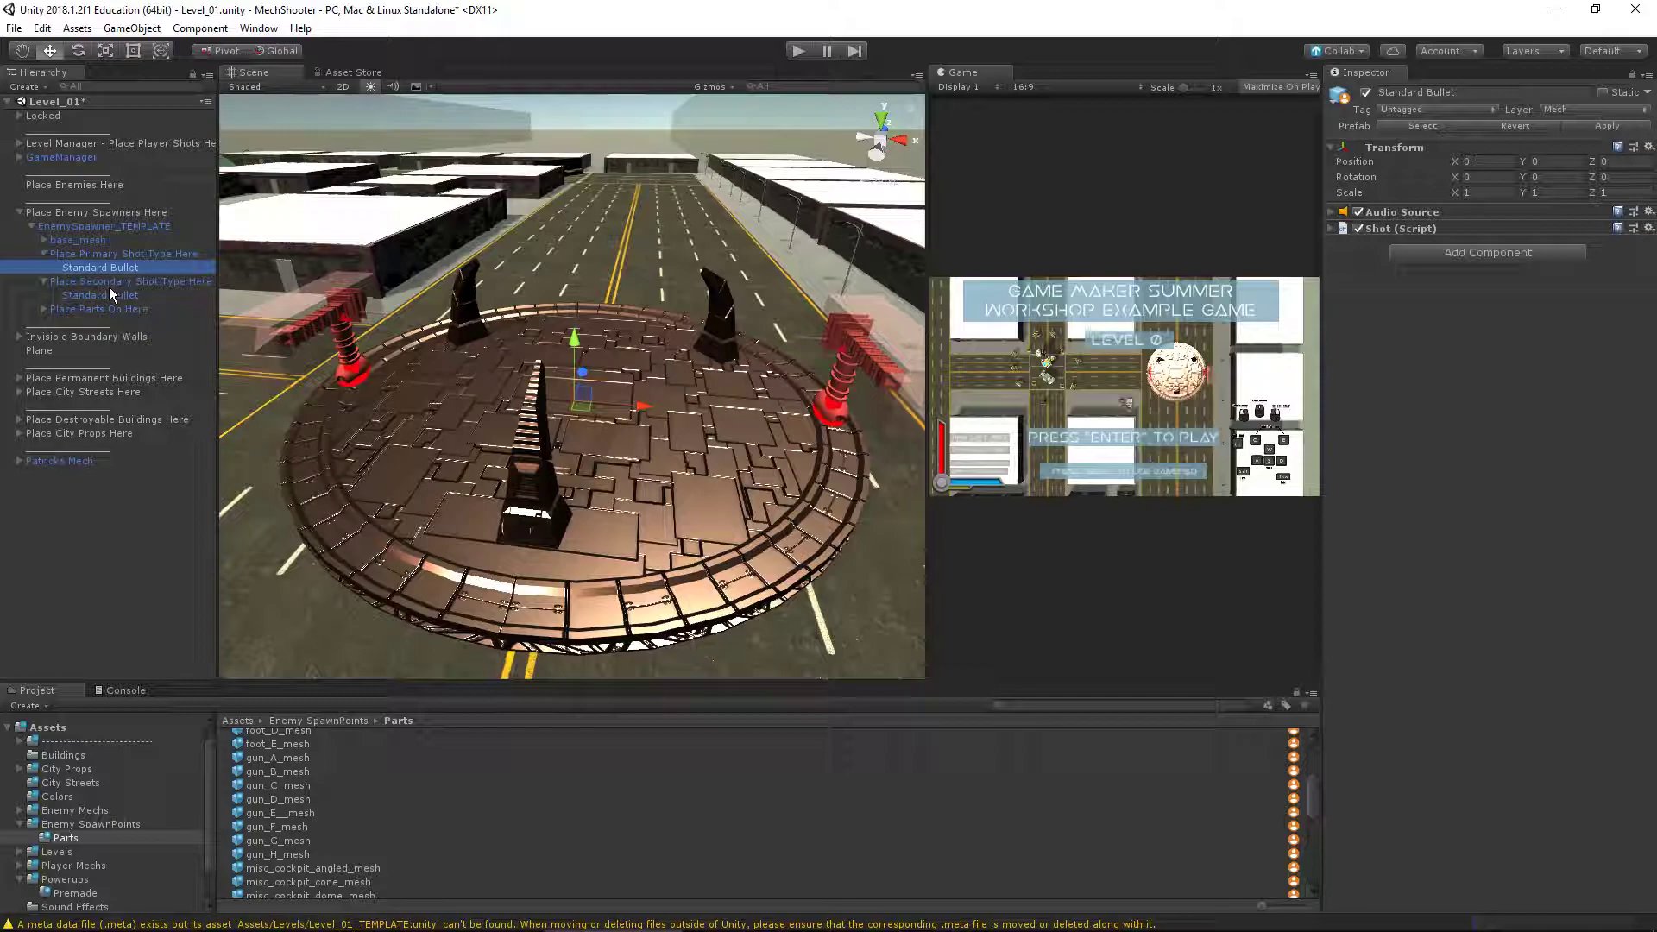
pyautogui.press('Delete')
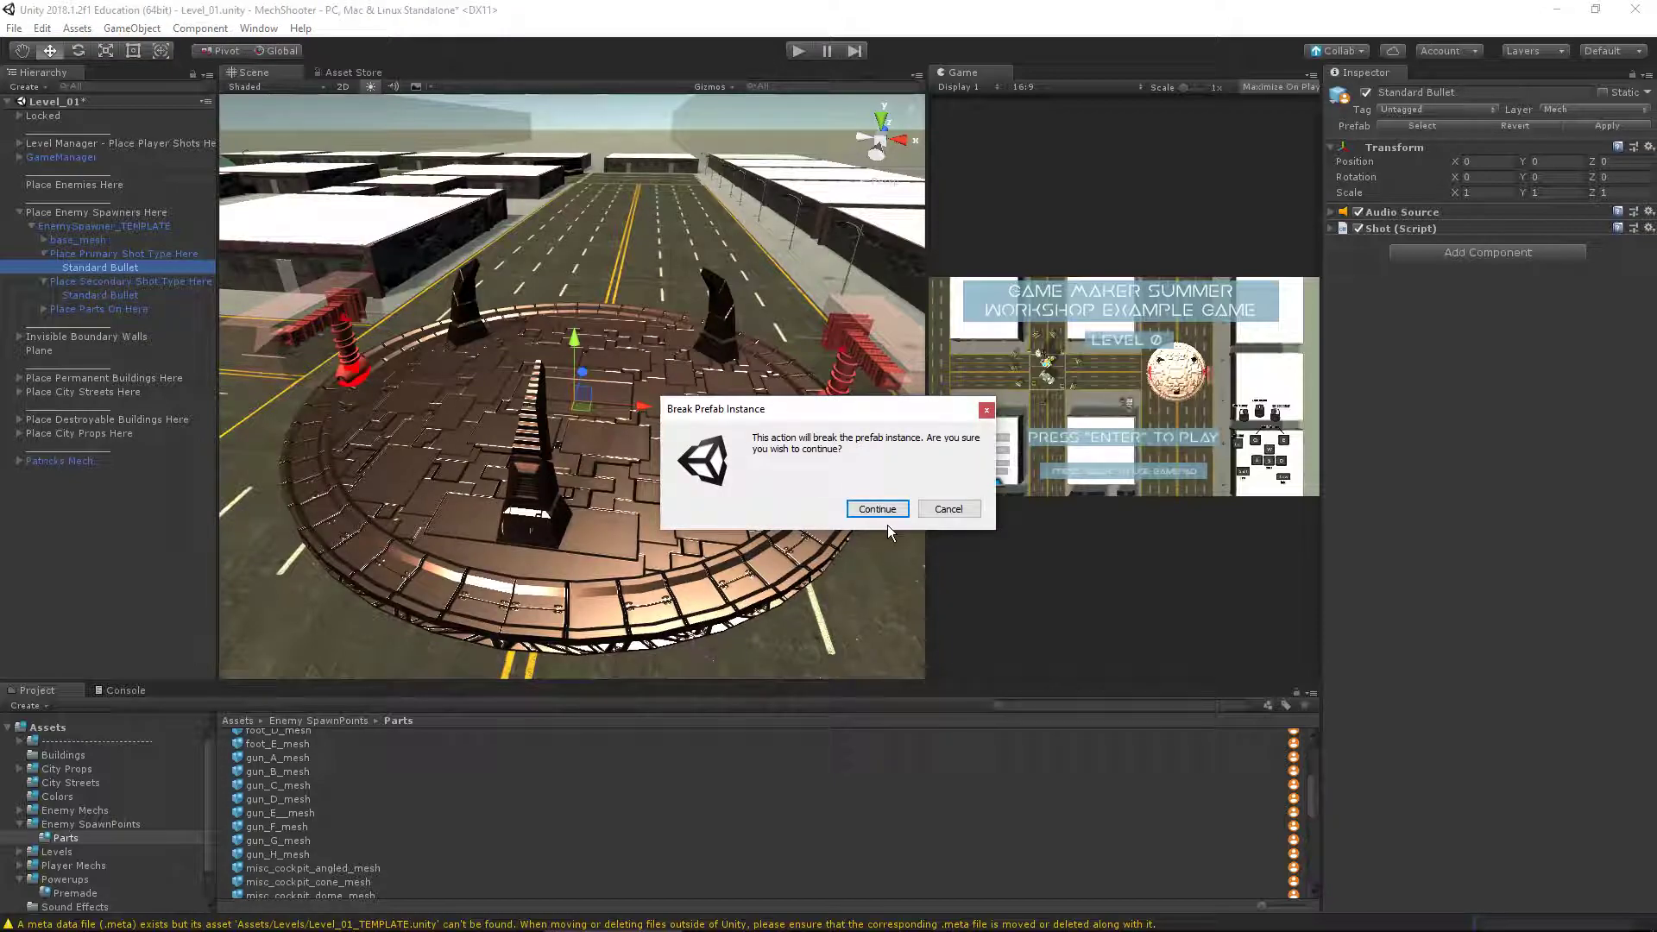
pyautogui.click(868, 508)
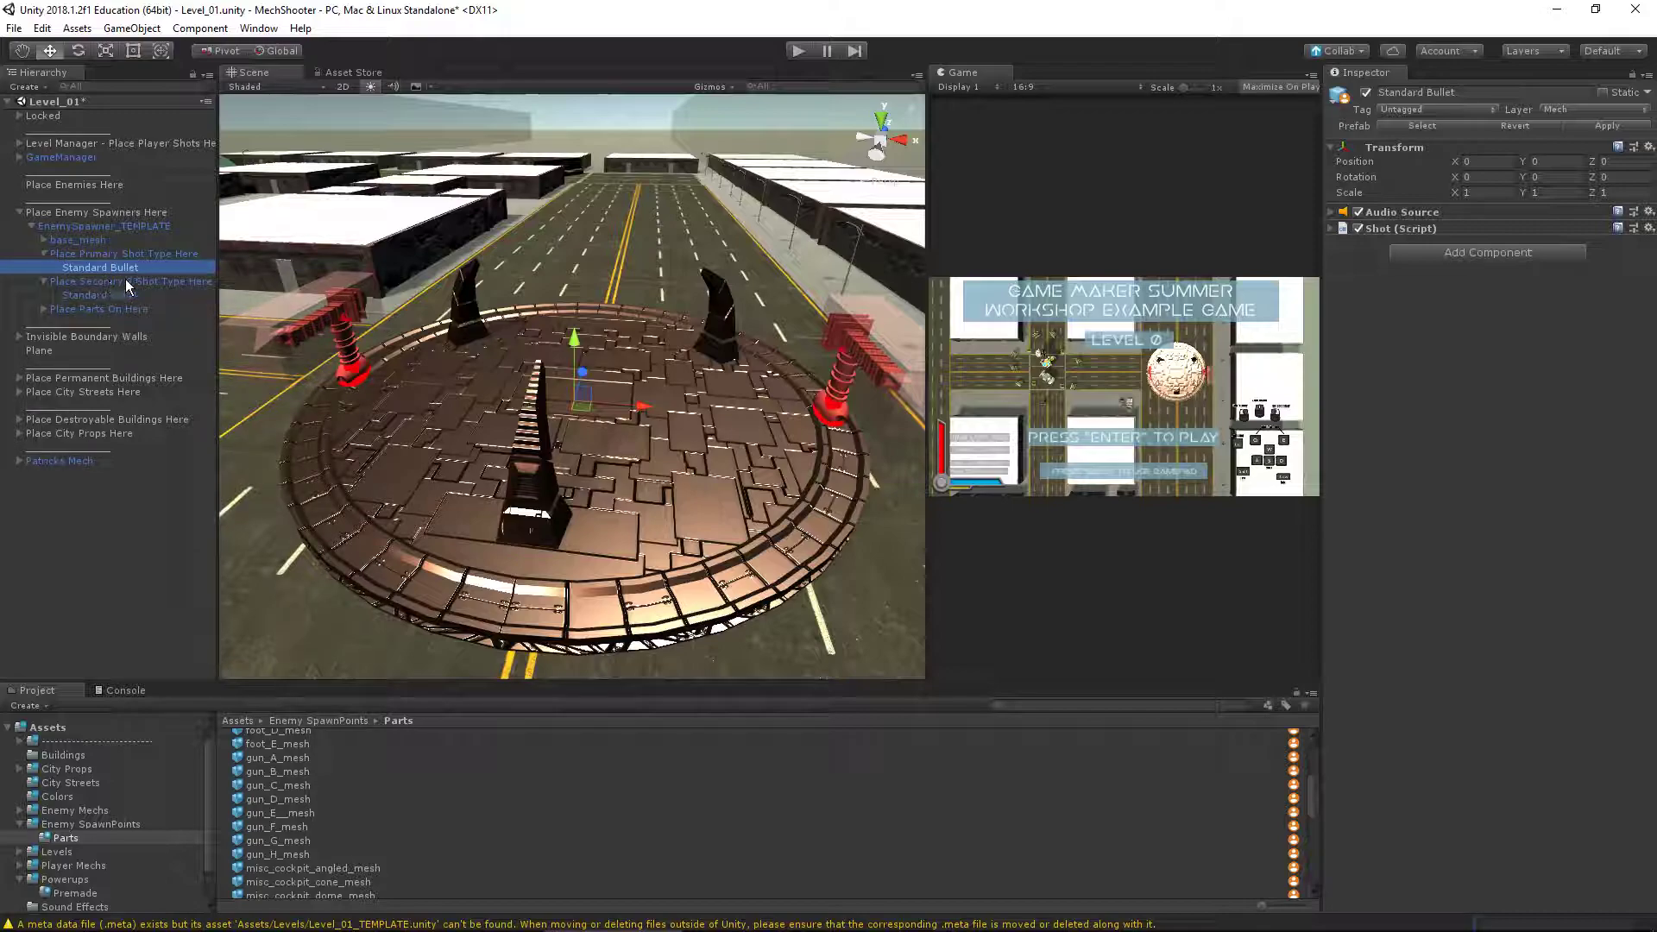
# Set Movement to Homing and enable Homing Seeking in the Shot script of both the primary and secondary Standard Bullets
pyautogui.click(1332, 227)
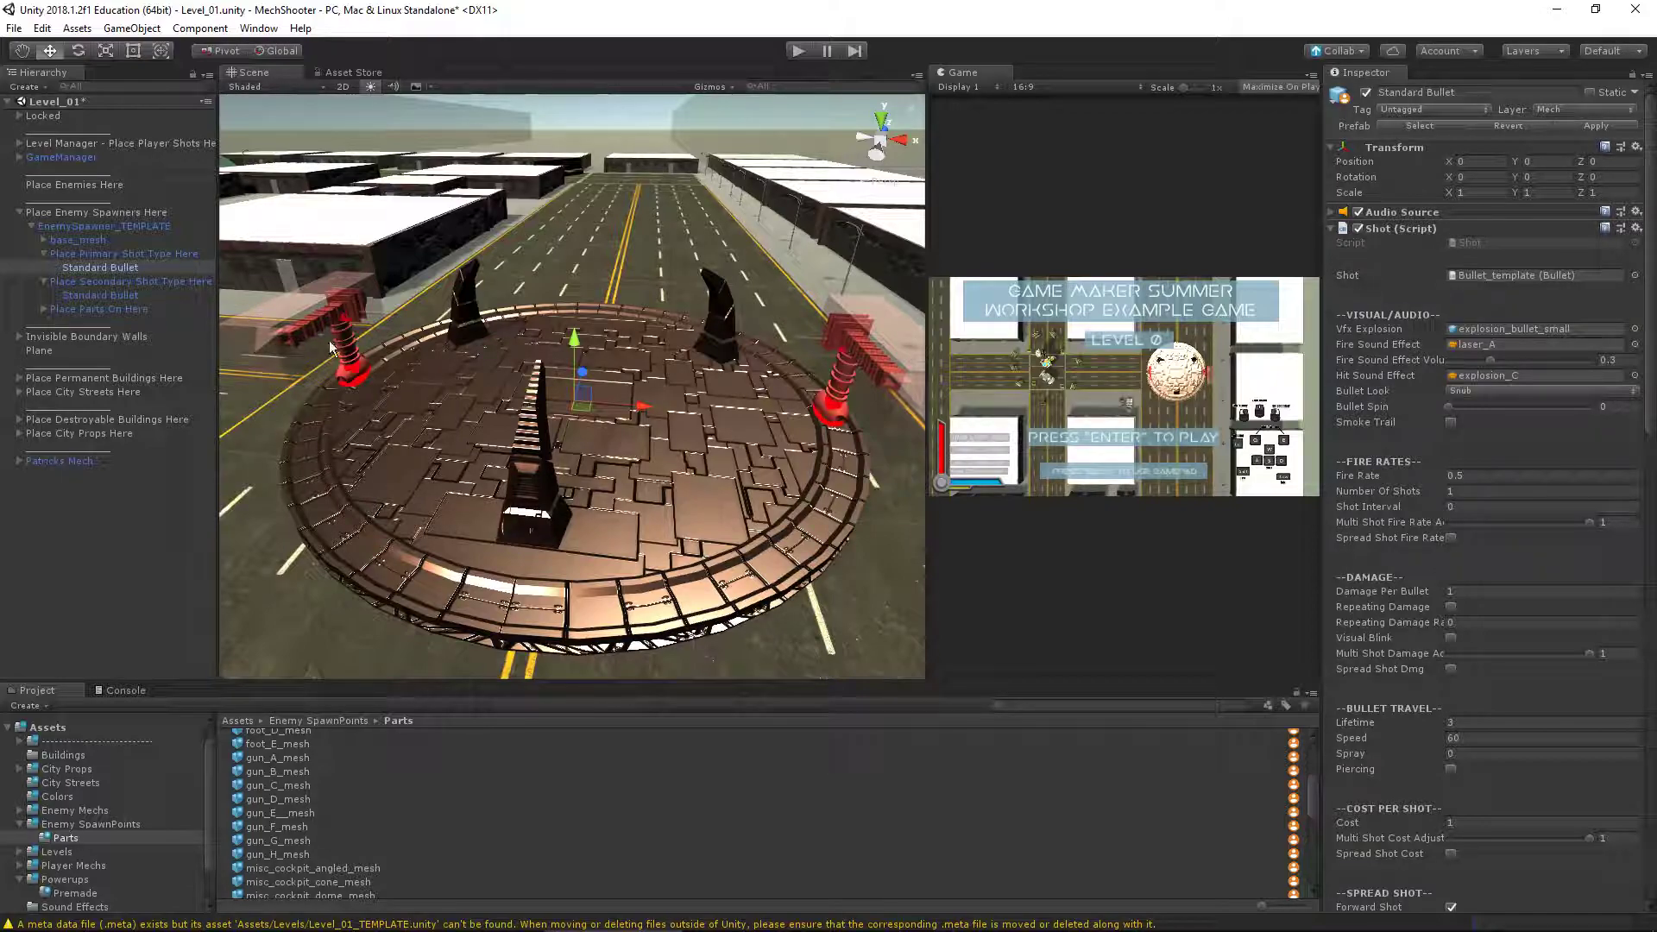
pyautogui.keyDown('ctrl'); pyautogui.click(114, 295); pyautogui.keyUp('ctrl')
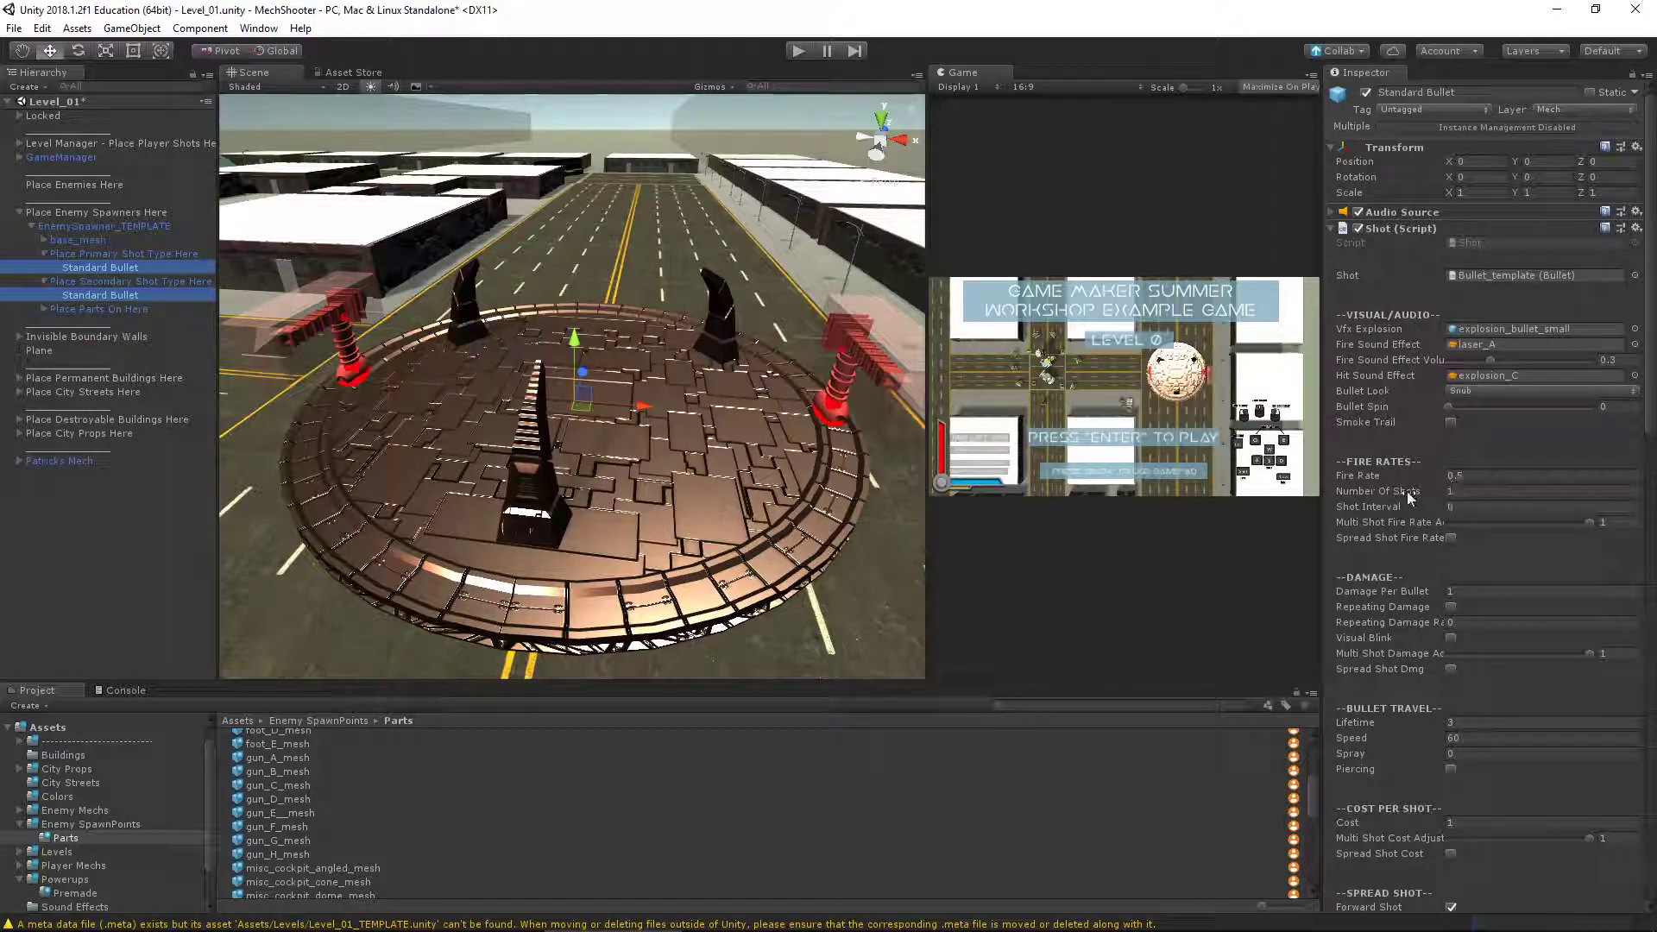
pyautogui.scroll(-15, 1407, 491)
pyautogui.scroll(-3, 1416, 497)
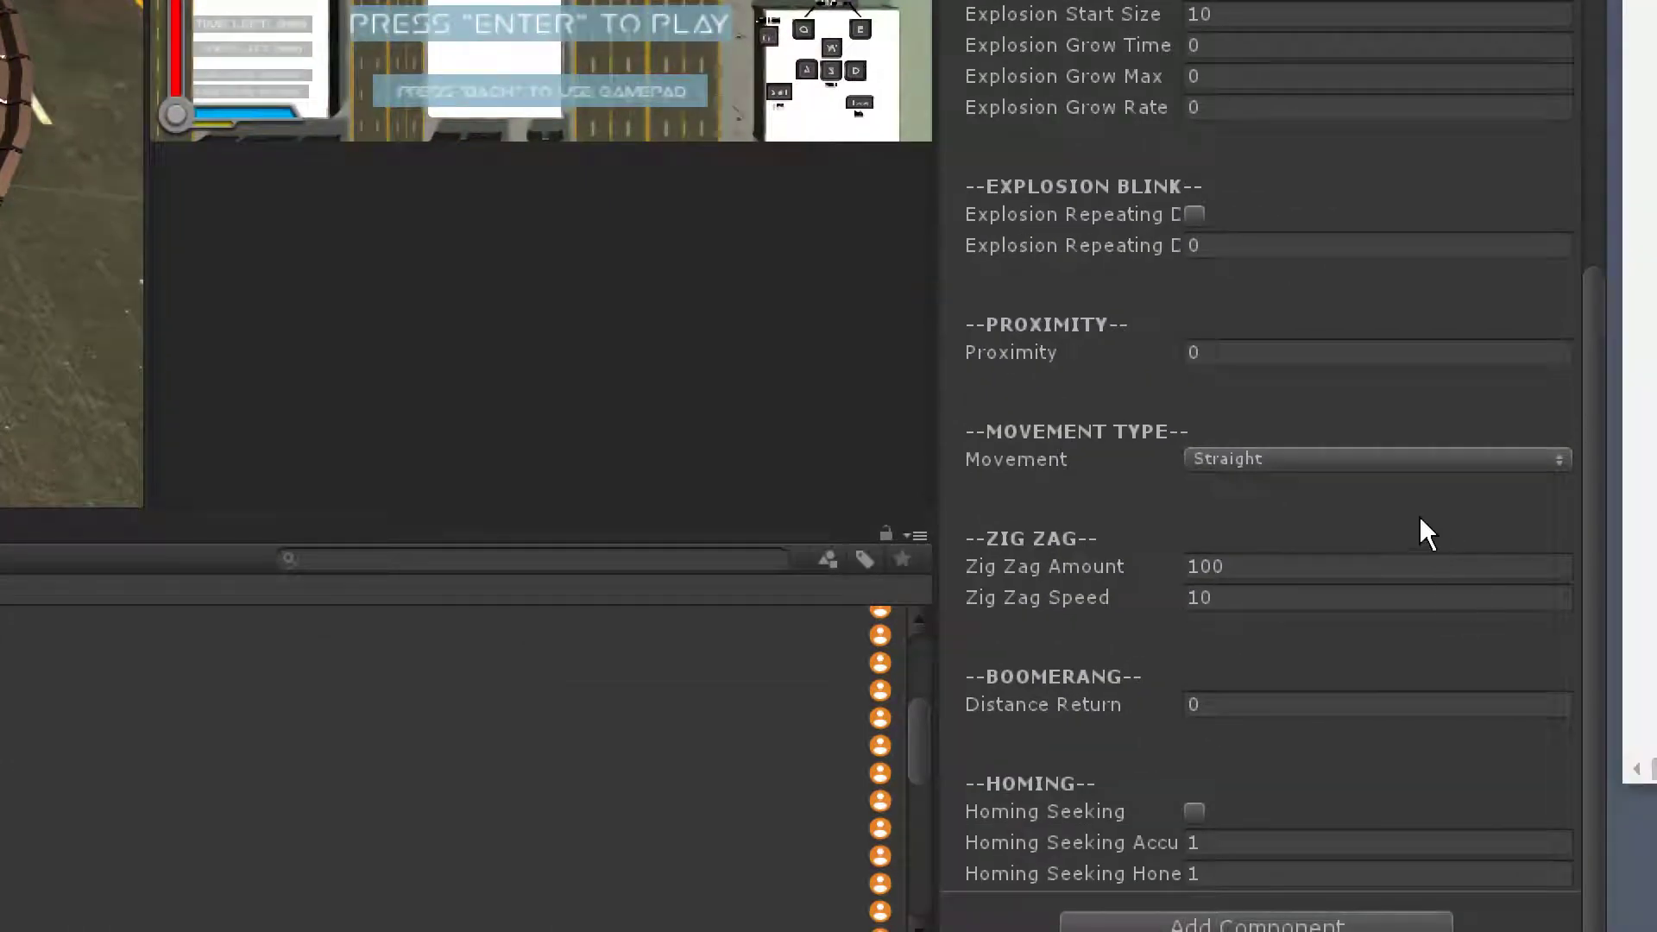
pyautogui.click(1362, 459)
pyautogui.click(1323, 569)
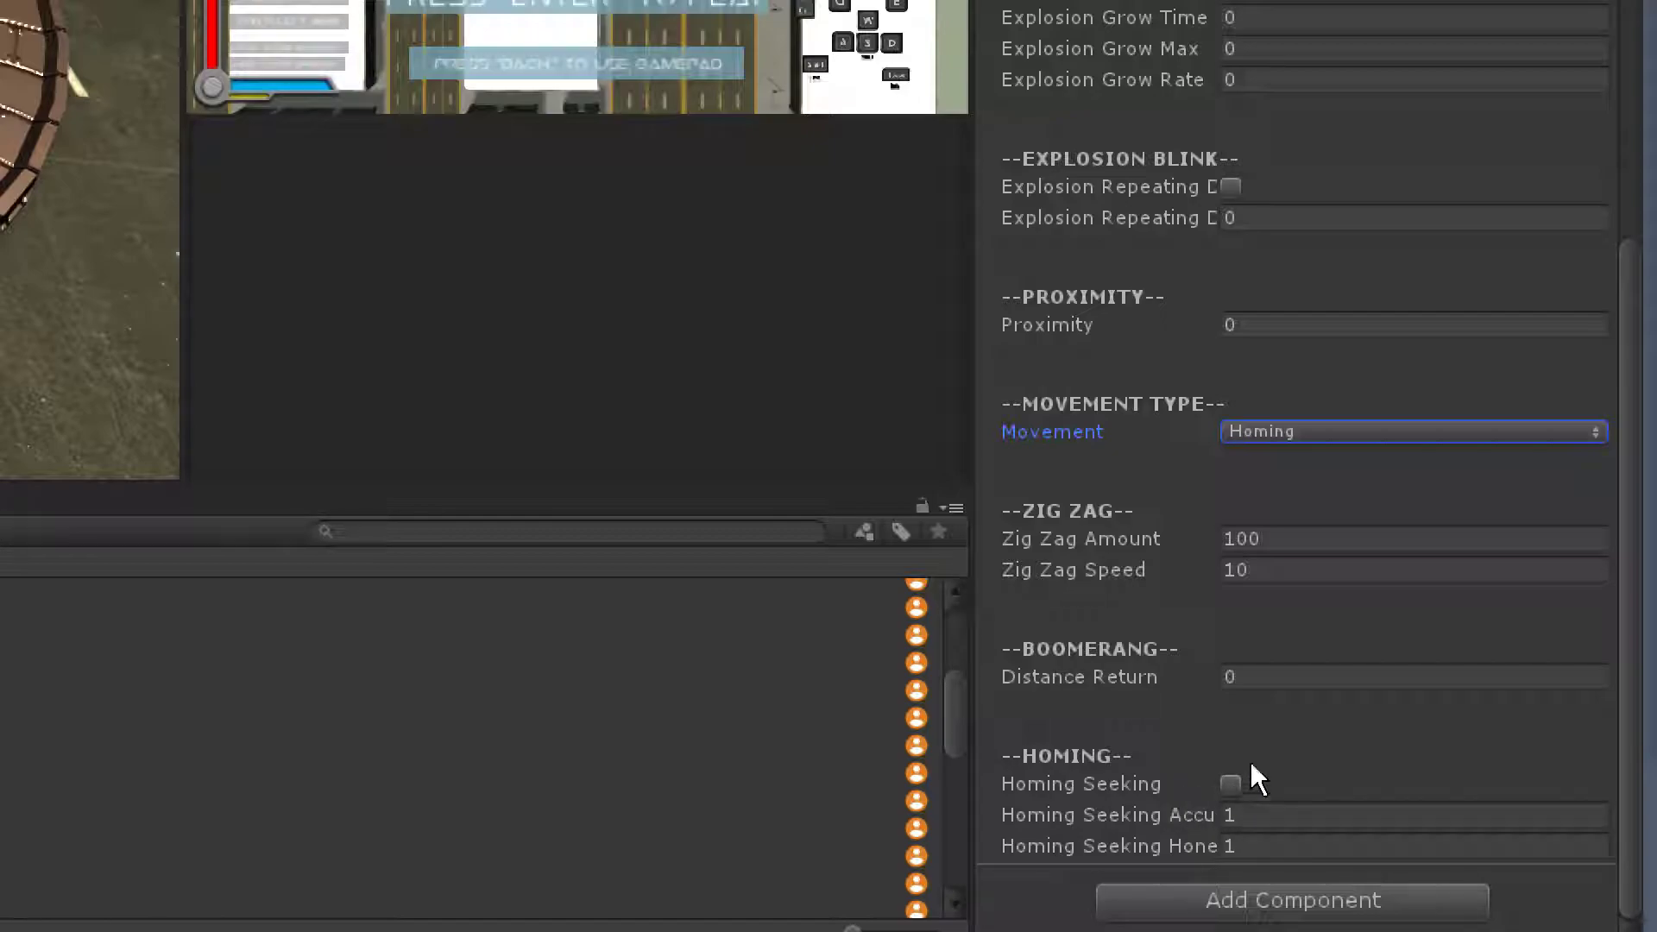
pyautogui.click(1089, 779)
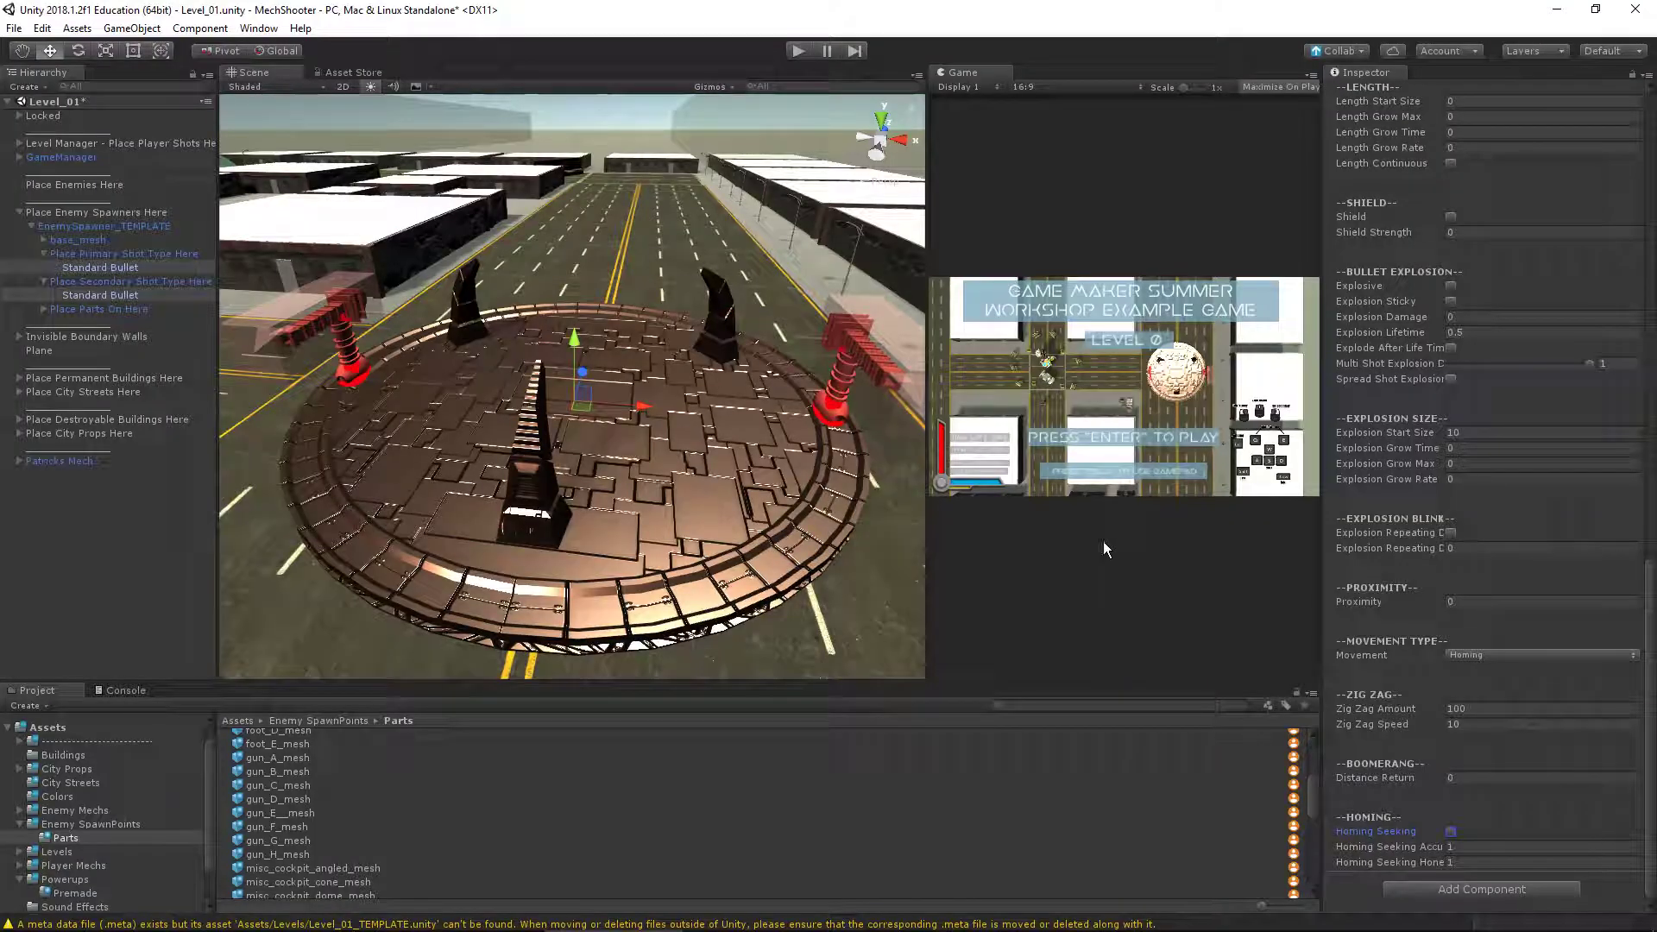
# Examine the spawner and its two turrets on the road from above and from oblique angles
pyautogui.keyDown('alt'); pyautogui.moveTo(526, 427); pyautogui.dragTo(676, 385); pyautogui.keyUp('alt')
pyautogui.scroll(-10, 683, 463)
pyautogui.moveTo(632, 390); pyautogui.dragTo(671, 421, button='middle')
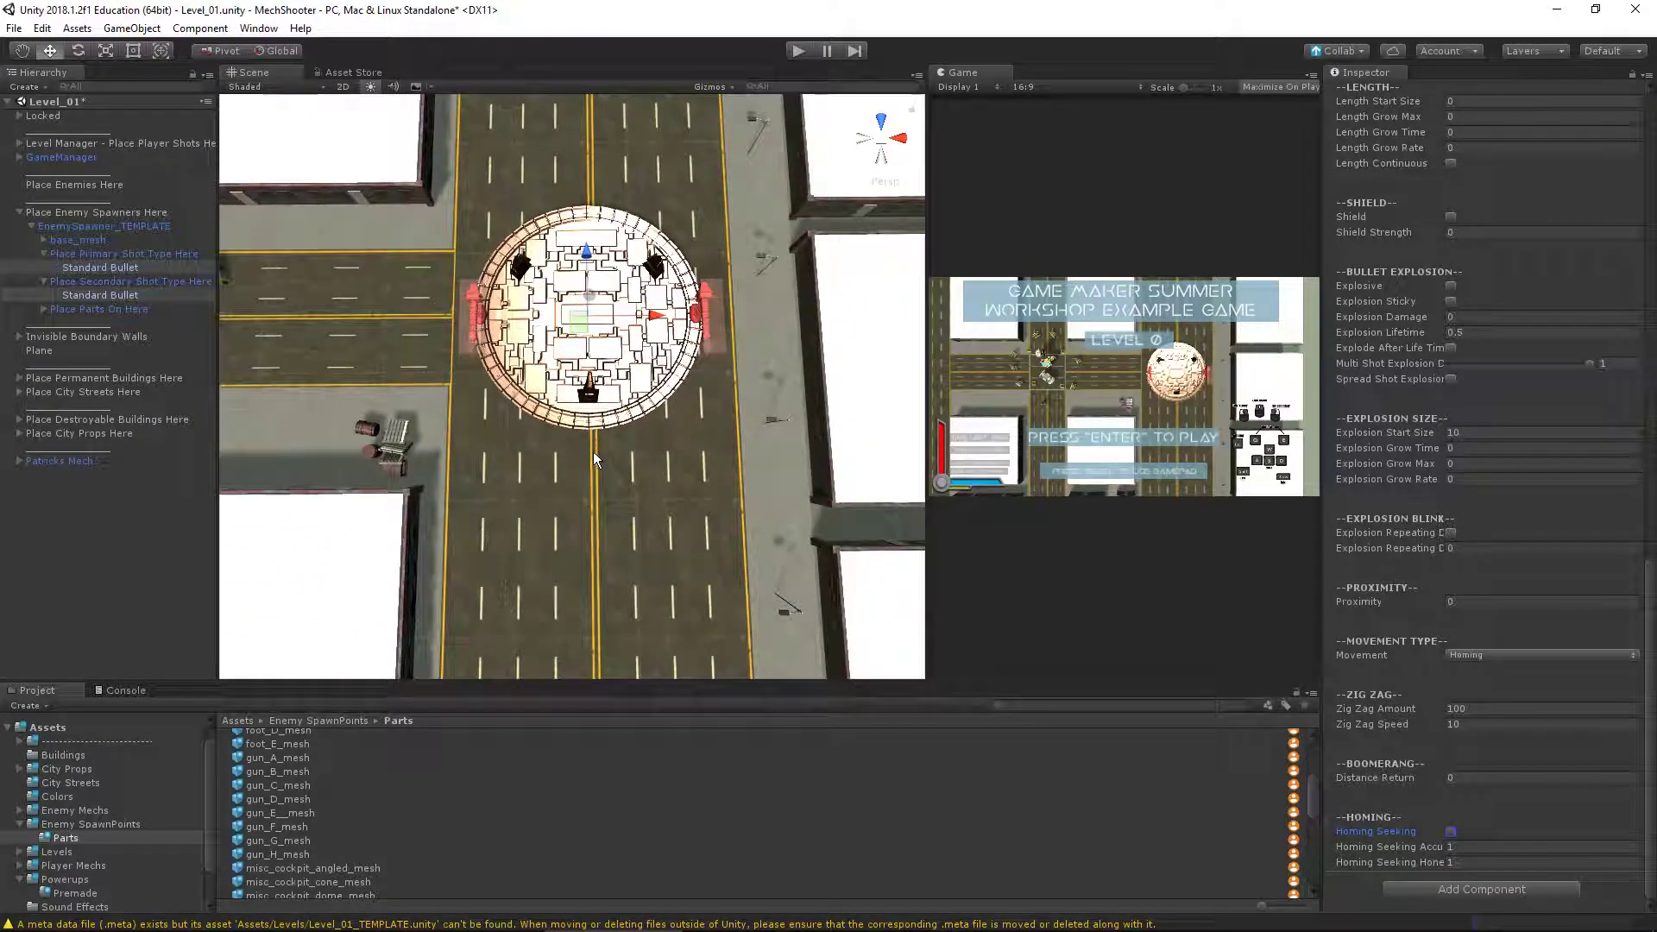
pyautogui.keyDown('alt'); pyautogui.moveTo(592, 458); pyautogui.dragTo(1131, 562, button='right'); pyautogui.keyUp('alt')
pyautogui.keyDown('alt'); pyautogui.moveTo(781, 397); pyautogui.dragTo(774, 328); pyautogui.keyUp('alt')
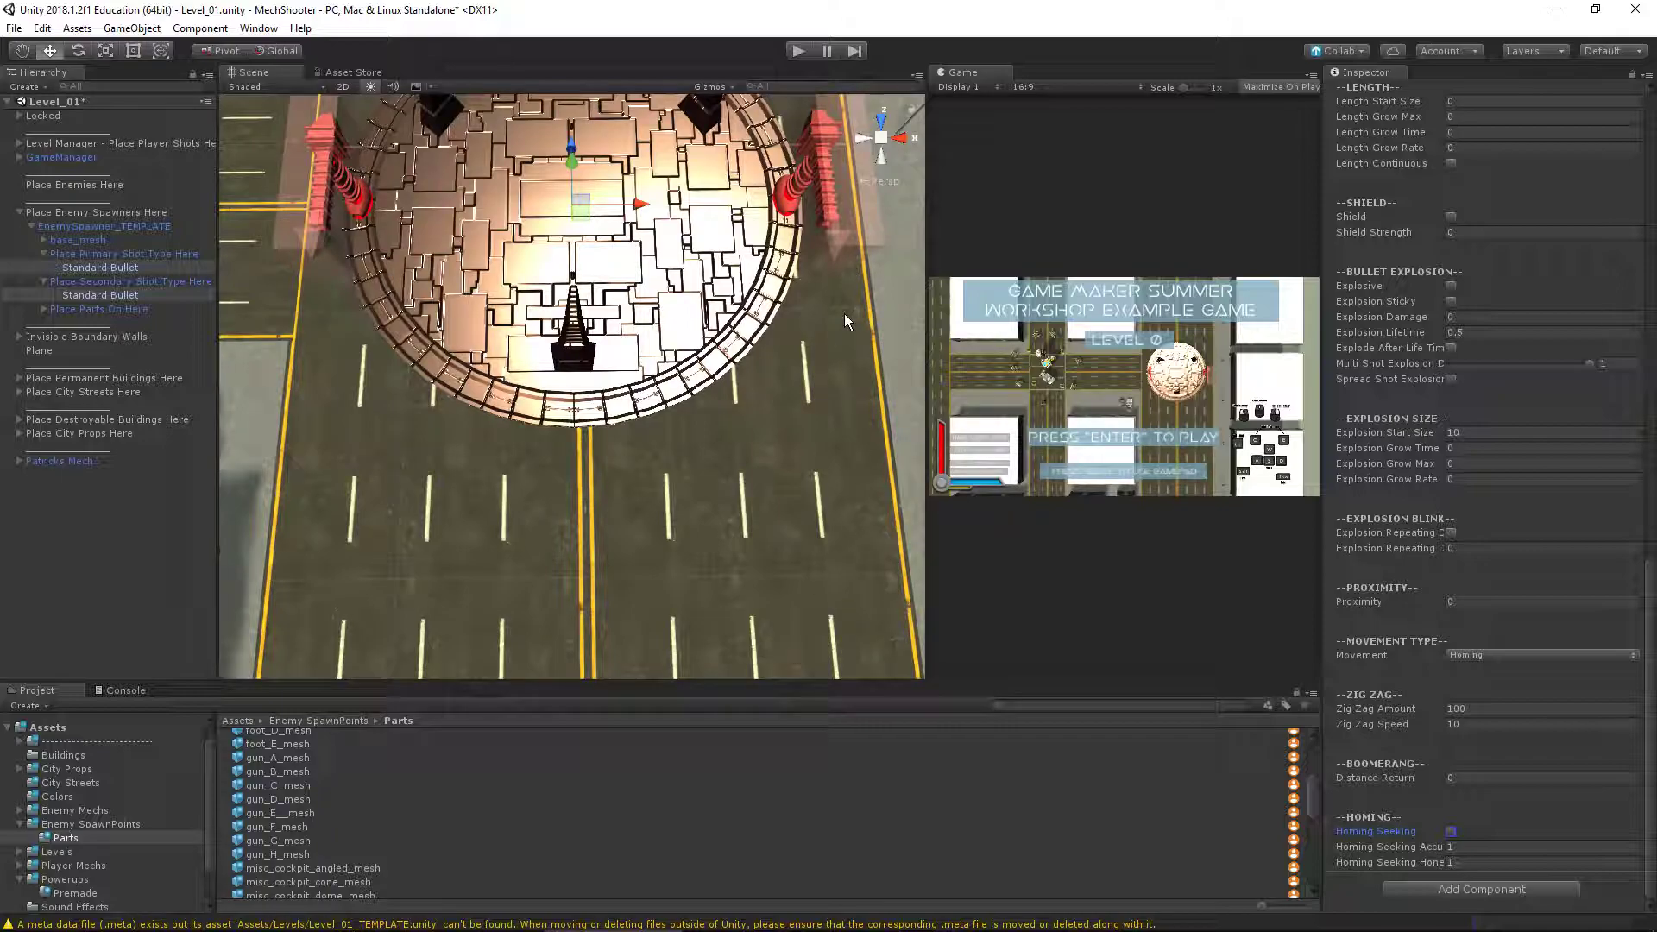
pyautogui.keyDown('alt'); pyautogui.moveTo(777, 518); pyautogui.dragTo(744, 392); pyautogui.keyUp('alt')
pyautogui.keyDown('alt'); pyautogui.moveTo(744, 392); pyautogui.dragTo(819, 332, button='right'); pyautogui.keyUp('alt')
pyautogui.keyDown('alt'); pyautogui.moveTo(743, 436); pyautogui.dragTo(768, 406); pyautogui.keyUp('alt')
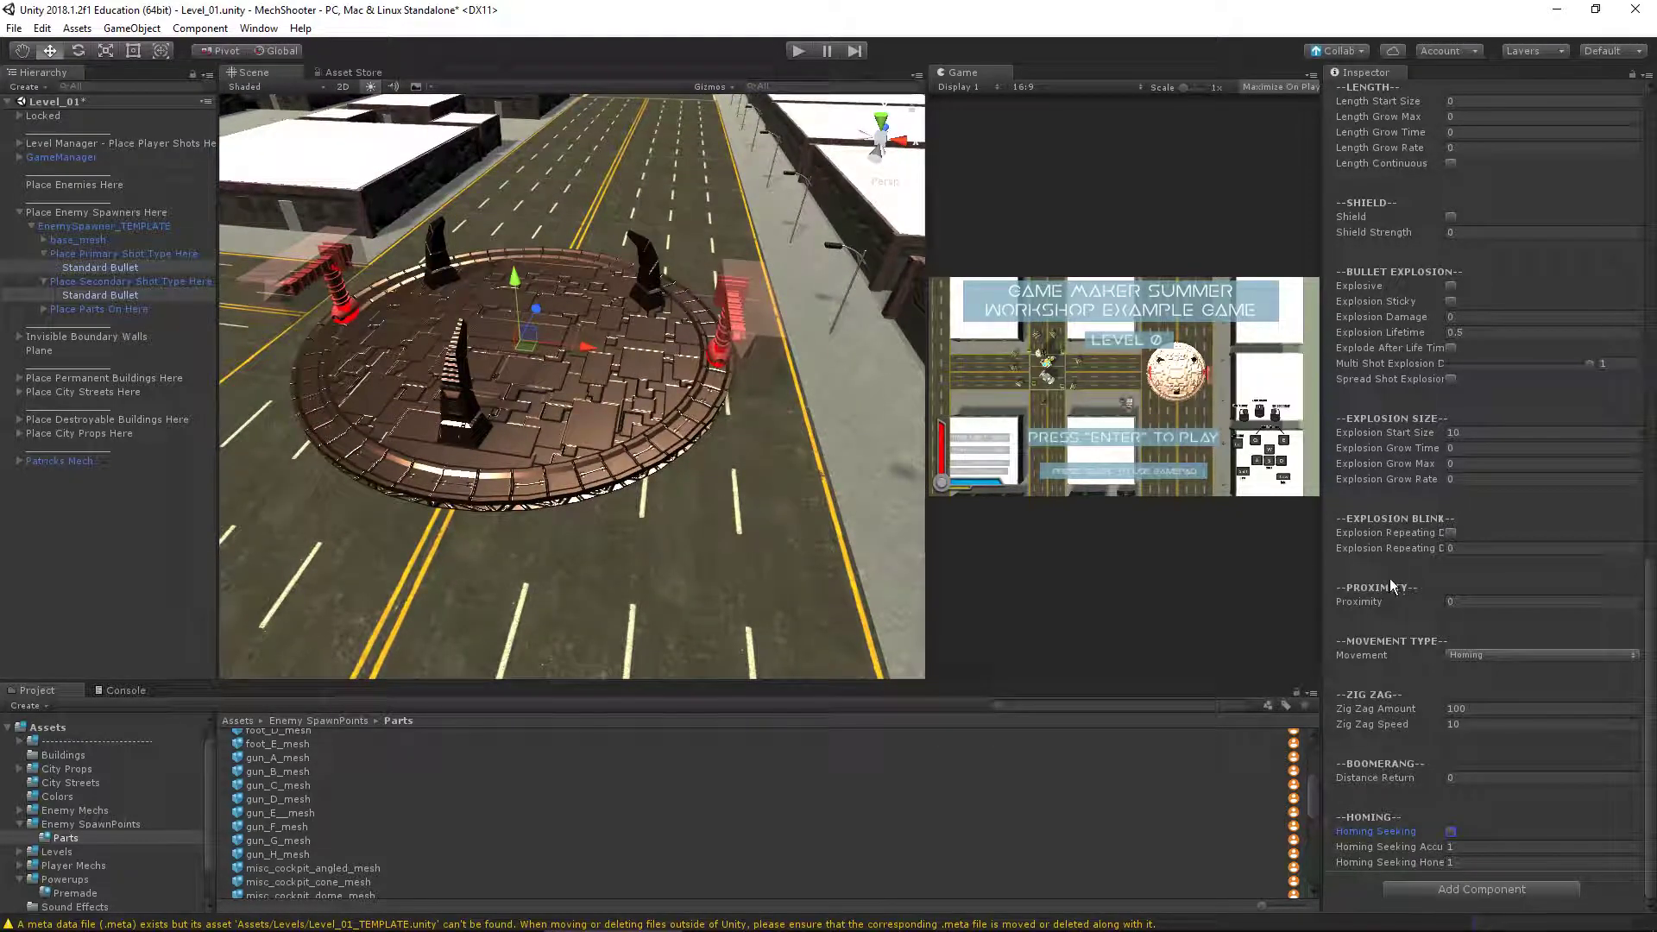
# Set the Spray of both Standard Bullets to 10
pyautogui.scroll(10, 1414, 580)
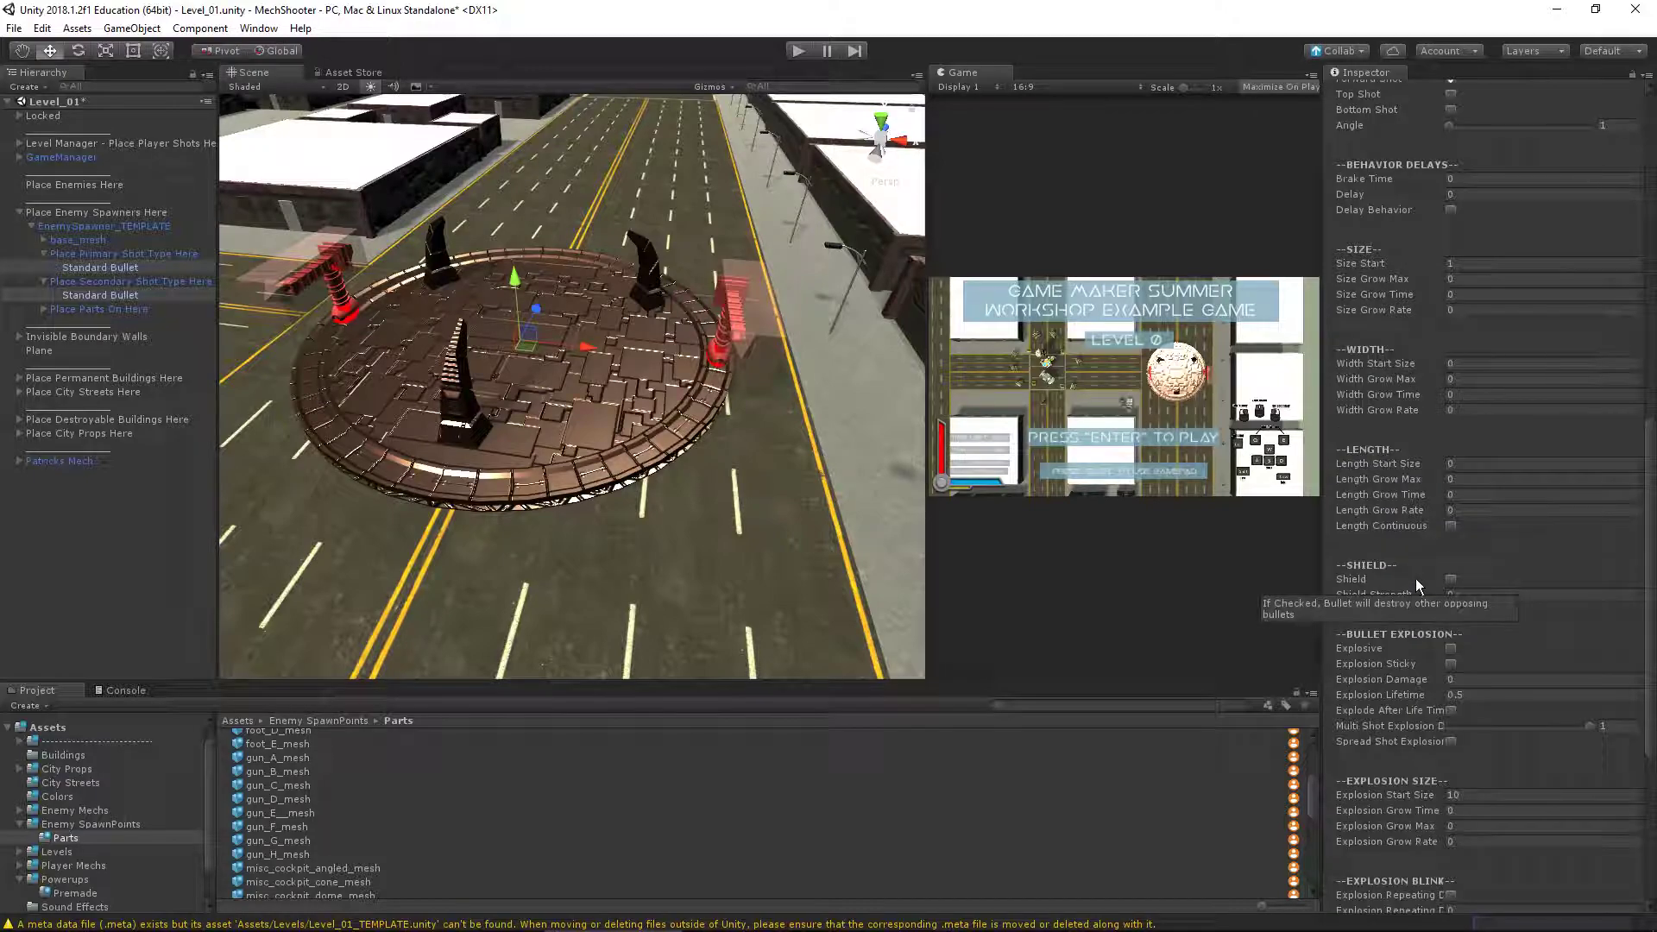
pyautogui.scroll(10, 1416, 579)
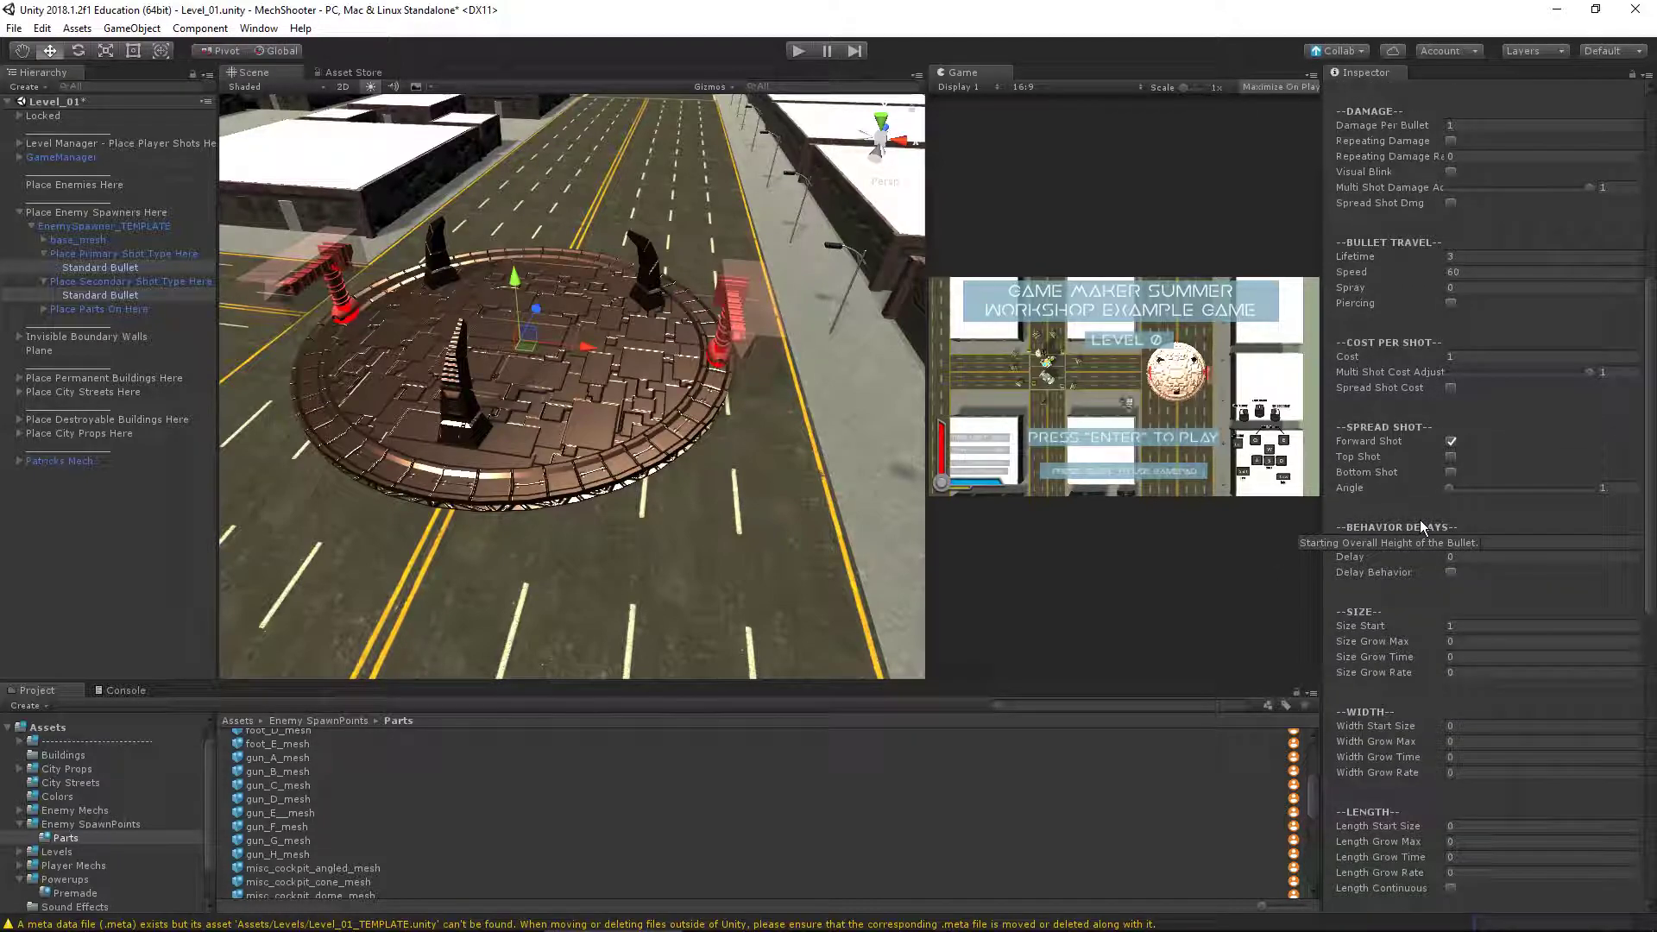
pyautogui.scroll(-2, 1401, 514)
pyautogui.scroll(-8, 1407, 604)
pyautogui.scroll(6, 1407, 592)
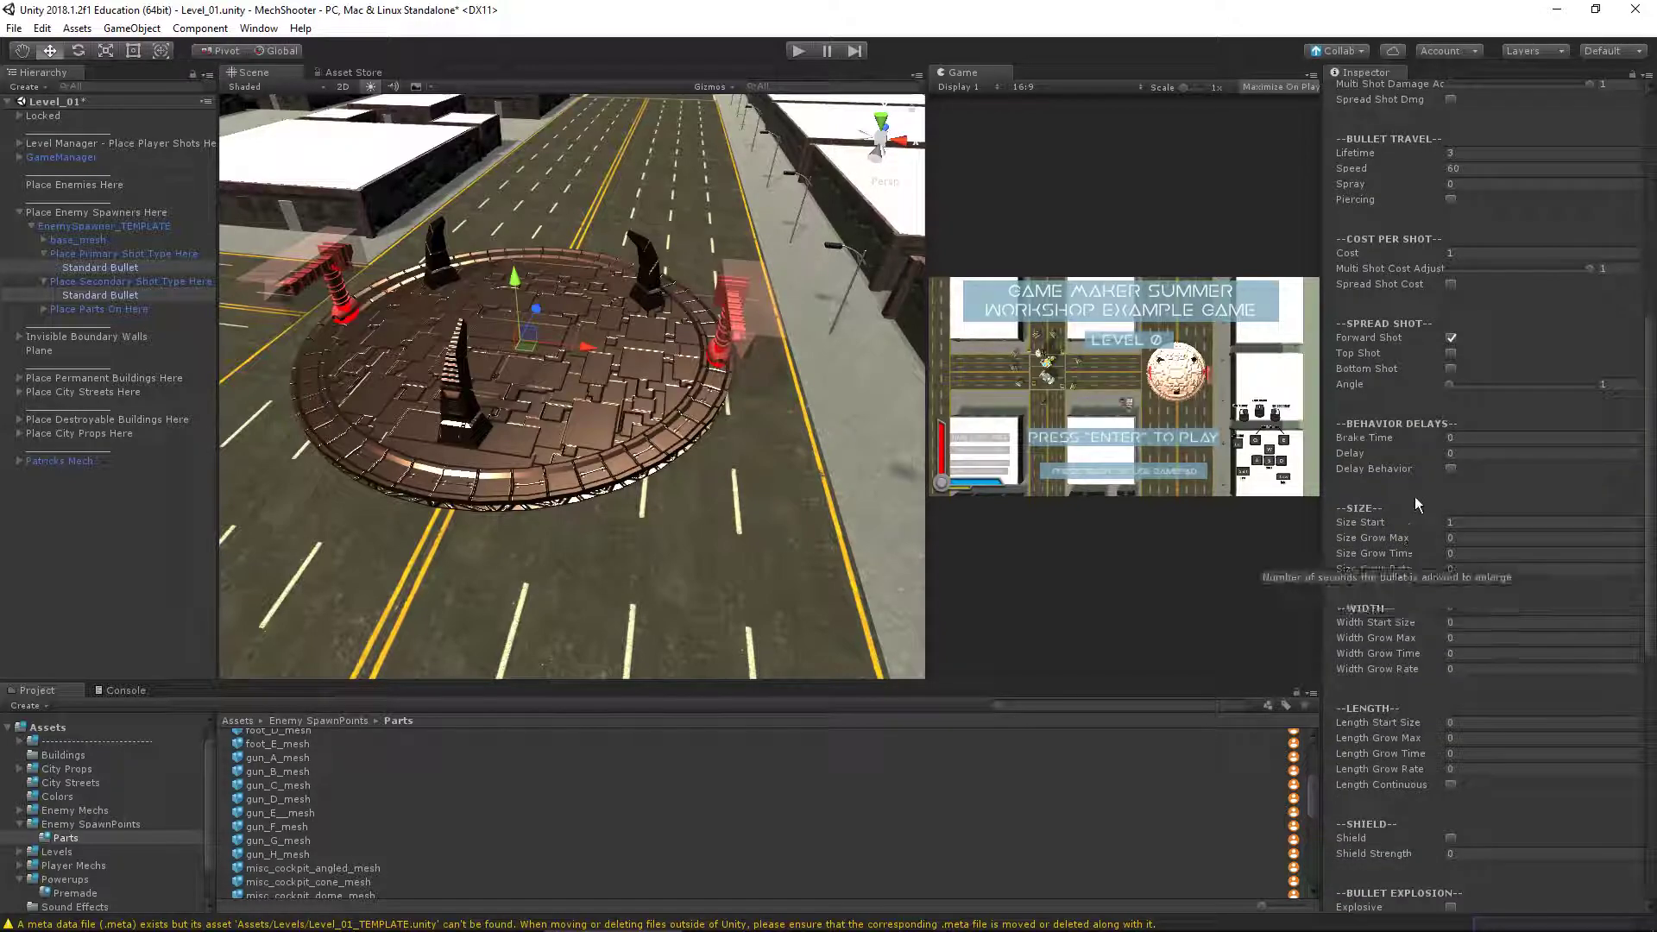
pyautogui.scroll(5, 1385, 390)
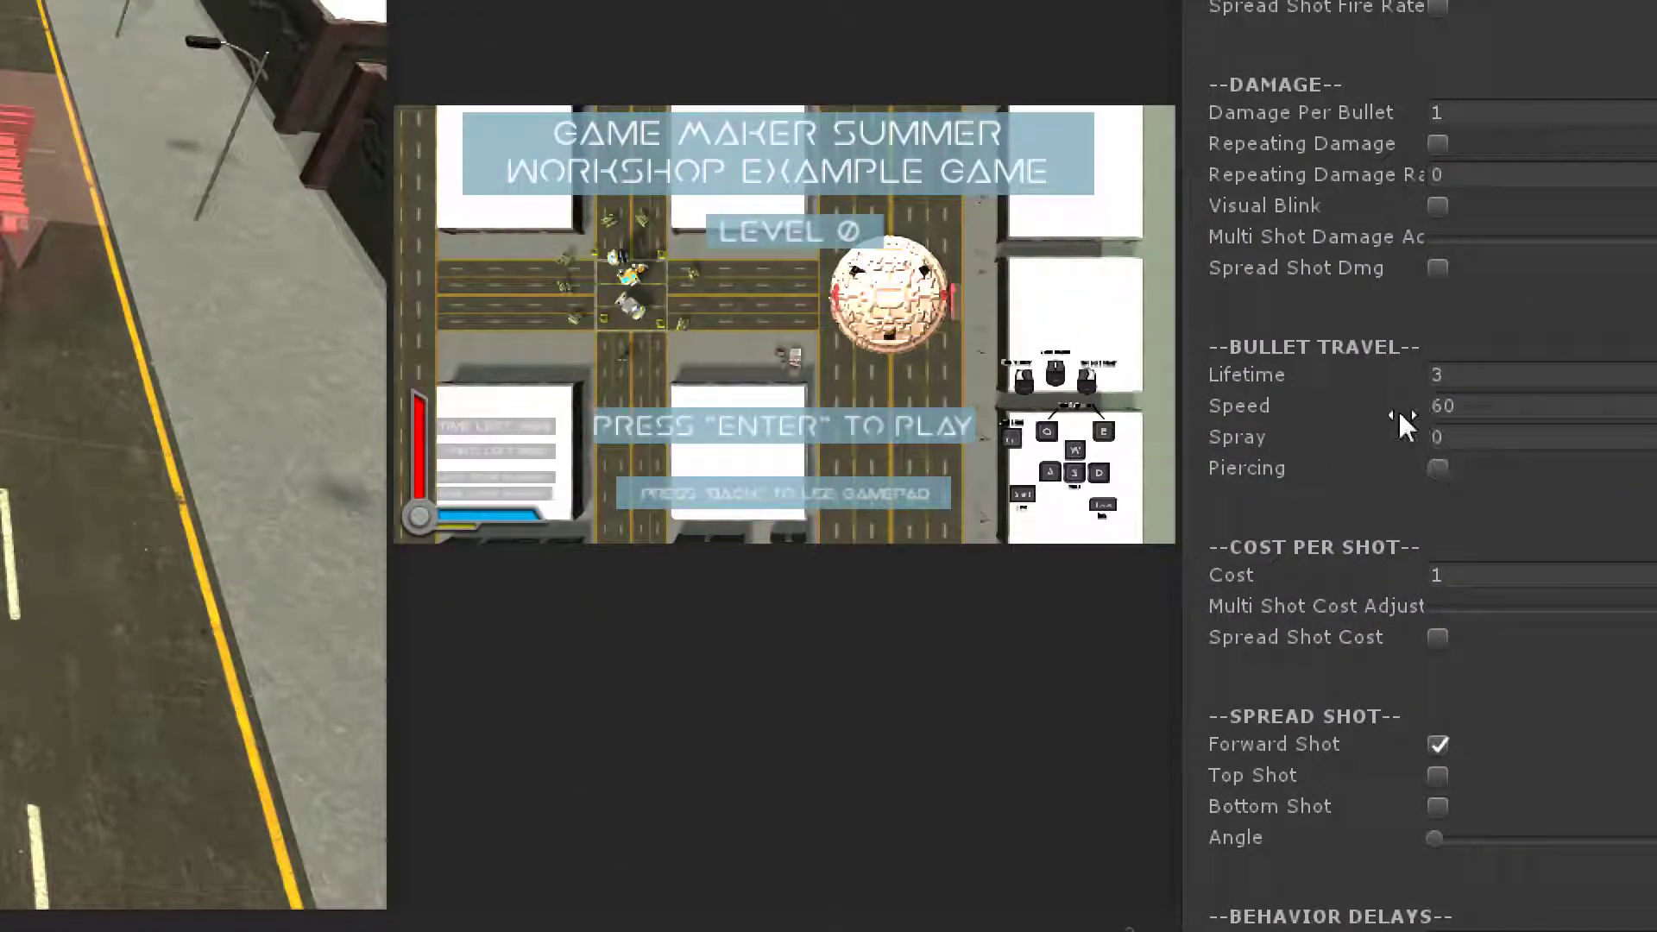
pyautogui.click(1464, 435)
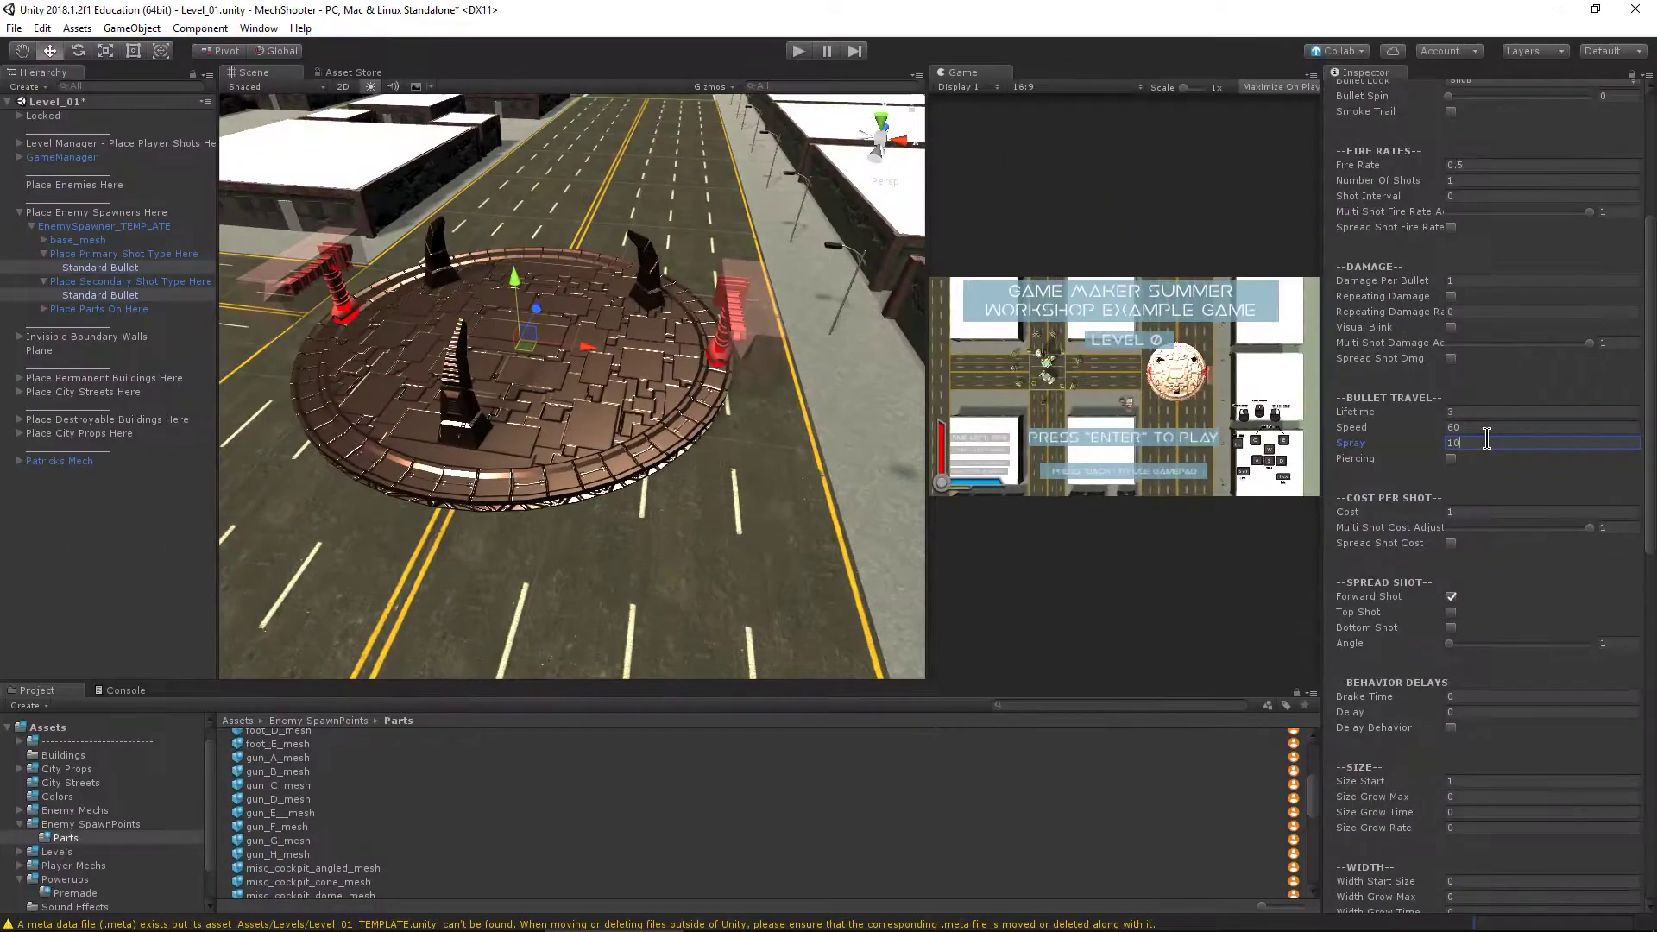
# Set the Speed to 20 and the Lifetime to 4 for both Standard Bullets
pyautogui.scroll(-10, 1461, 443)
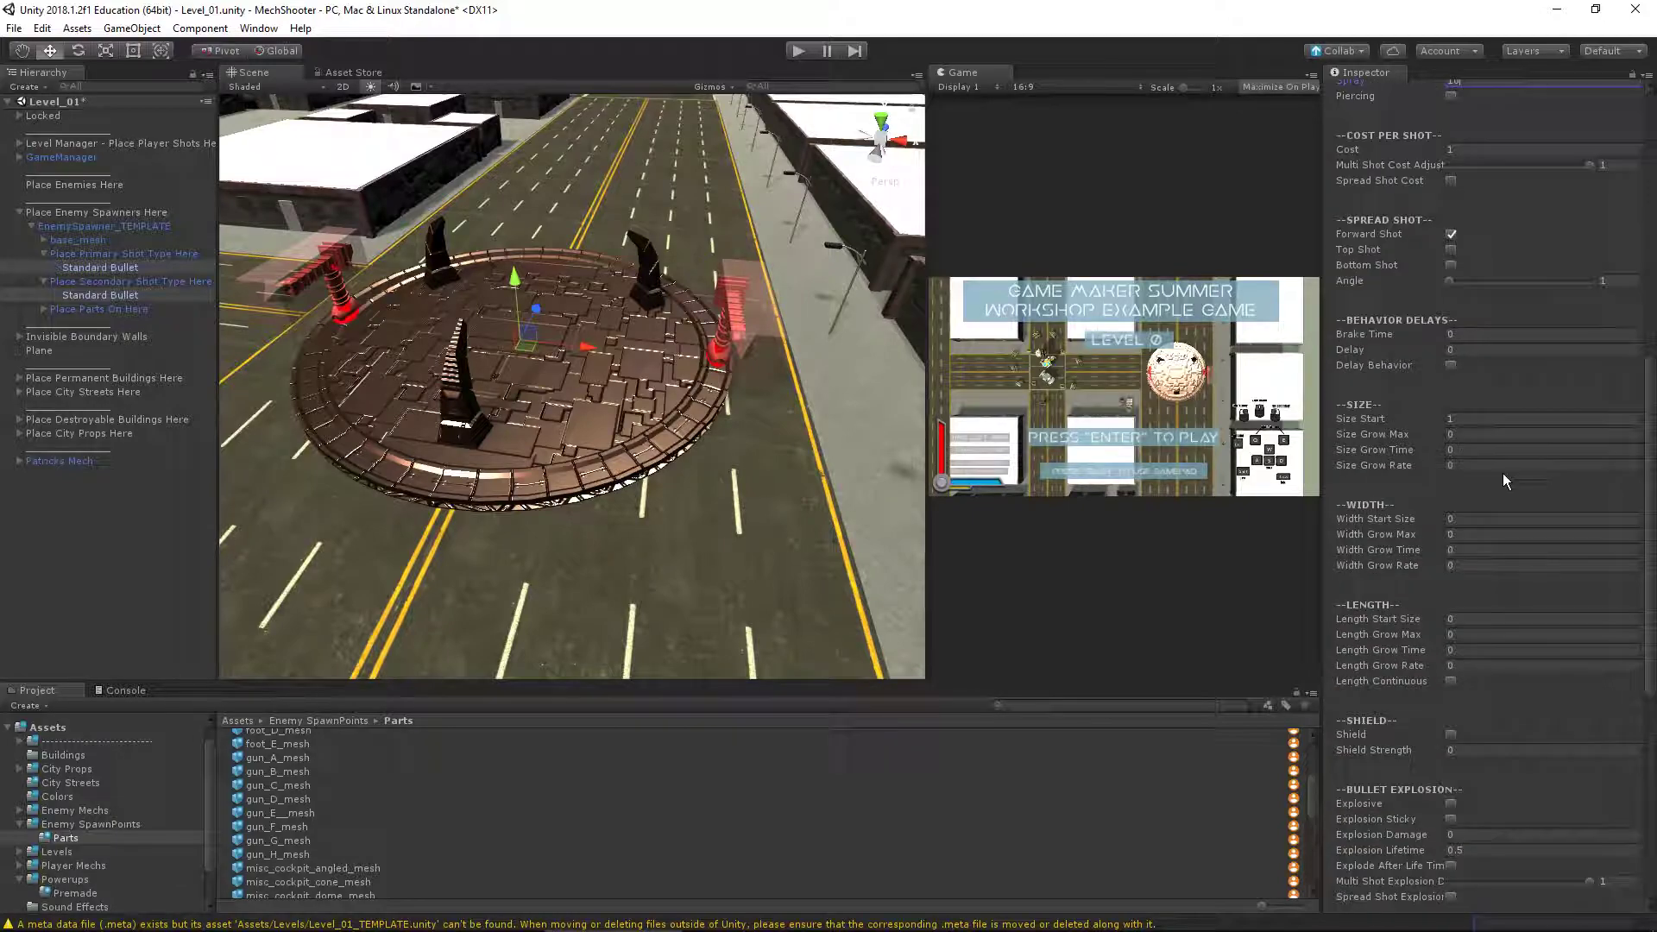
pyautogui.scroll(9, 1474, 471)
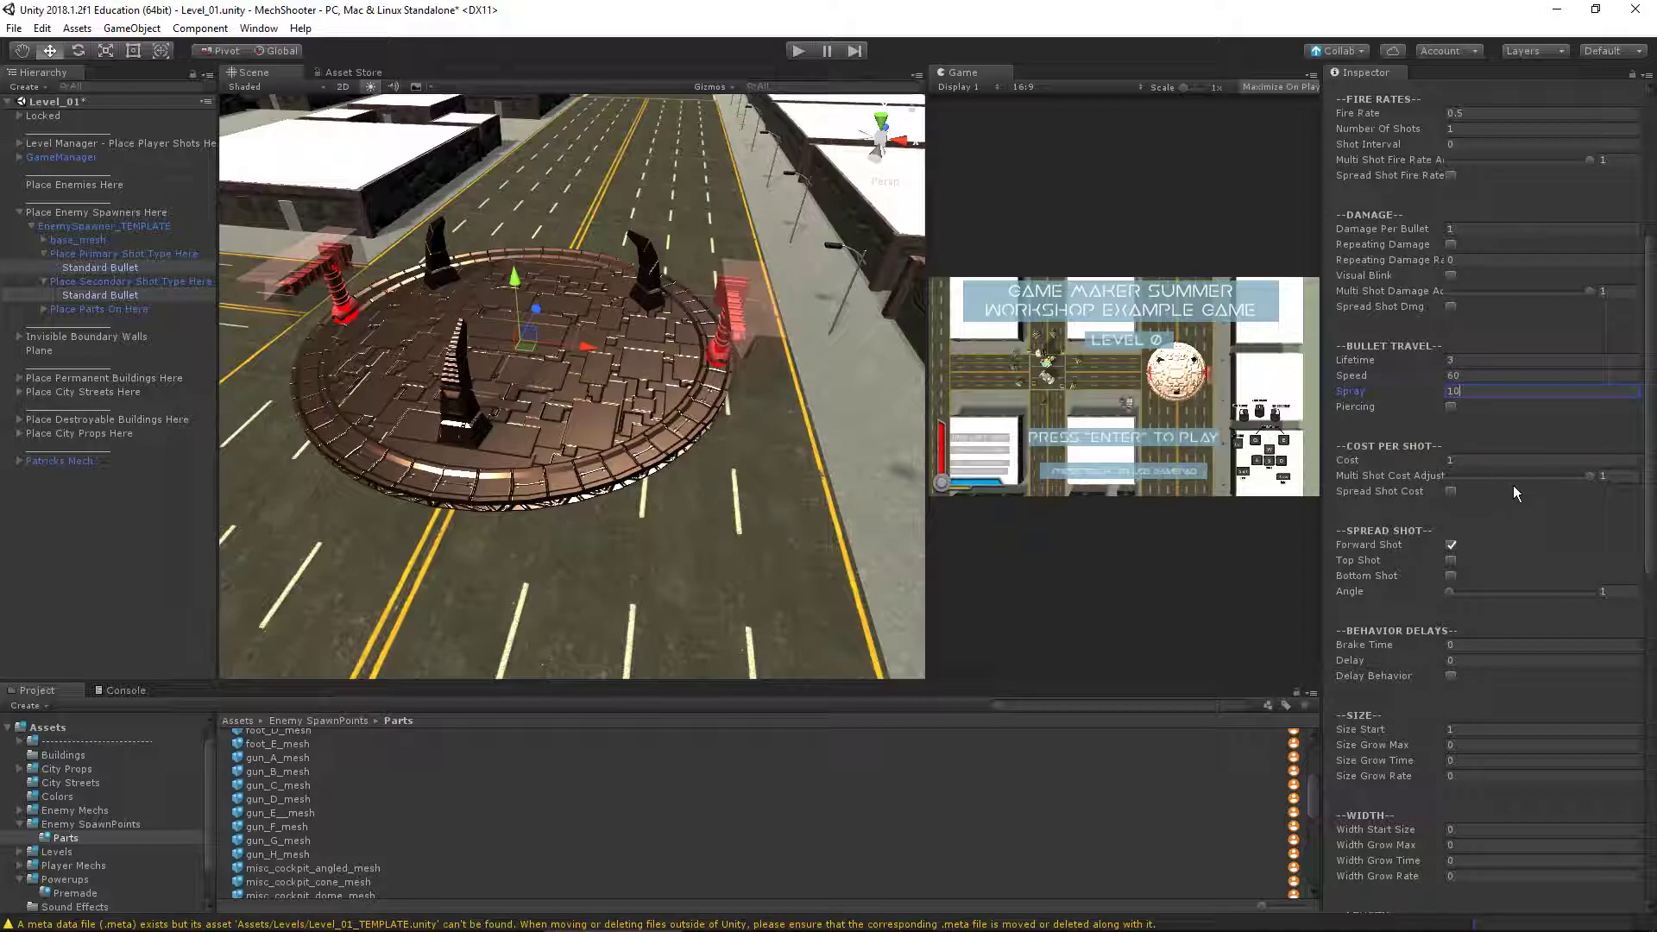
pyautogui.scroll(5, 1467, 466)
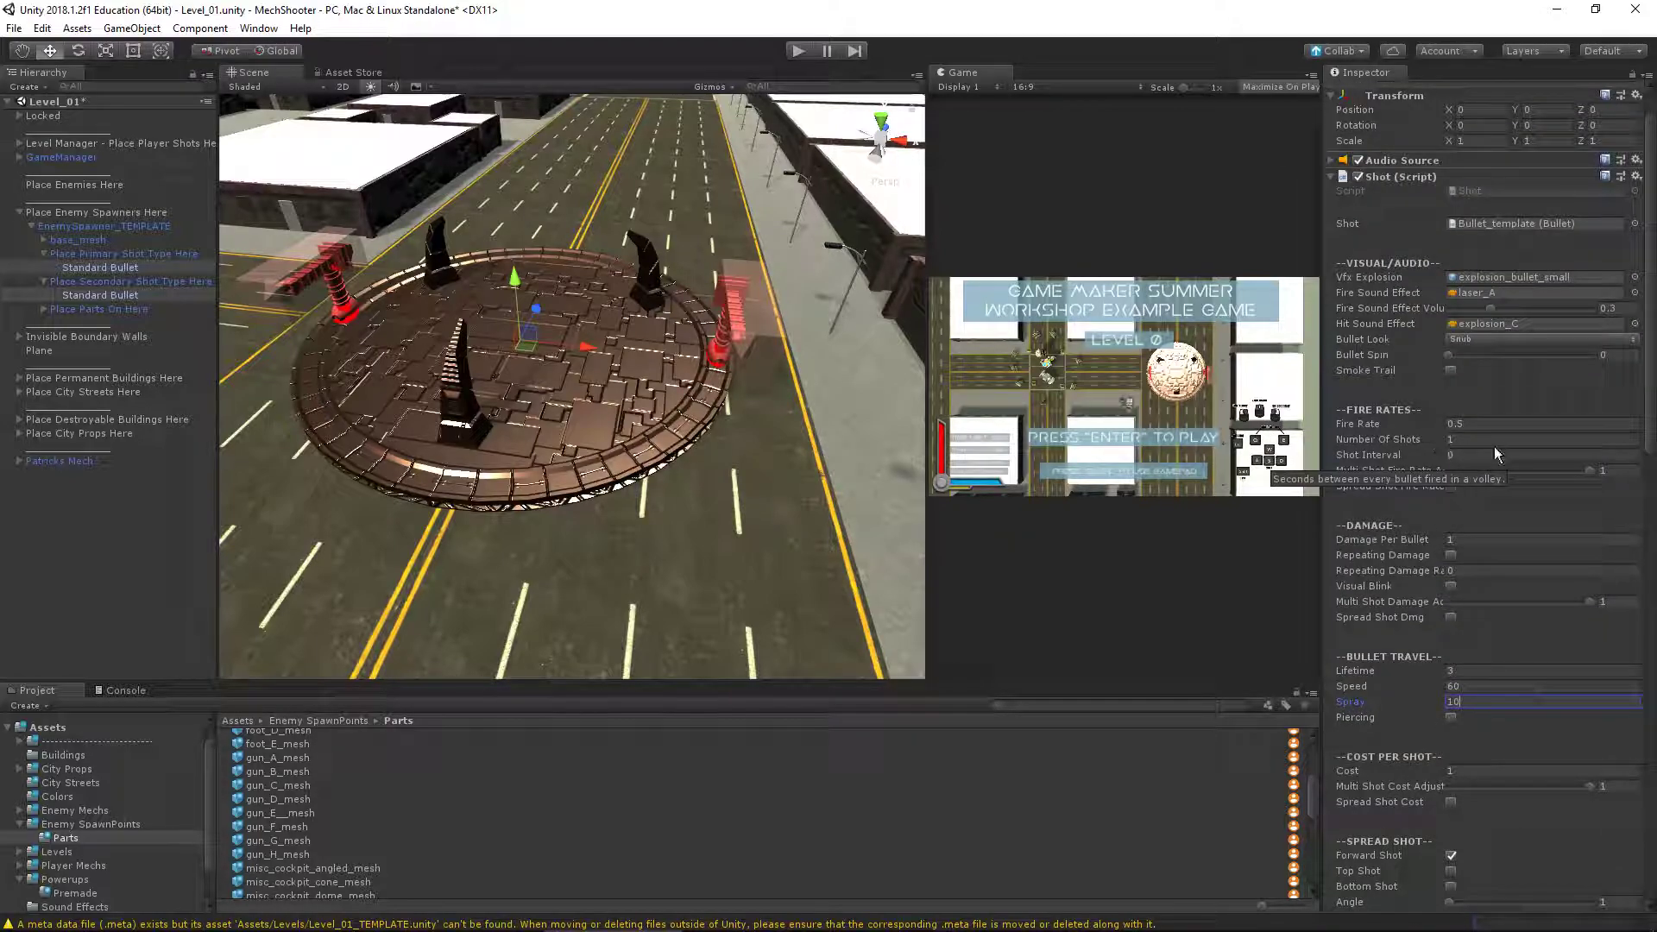
pyautogui.hotkey('shift', 'Tab')
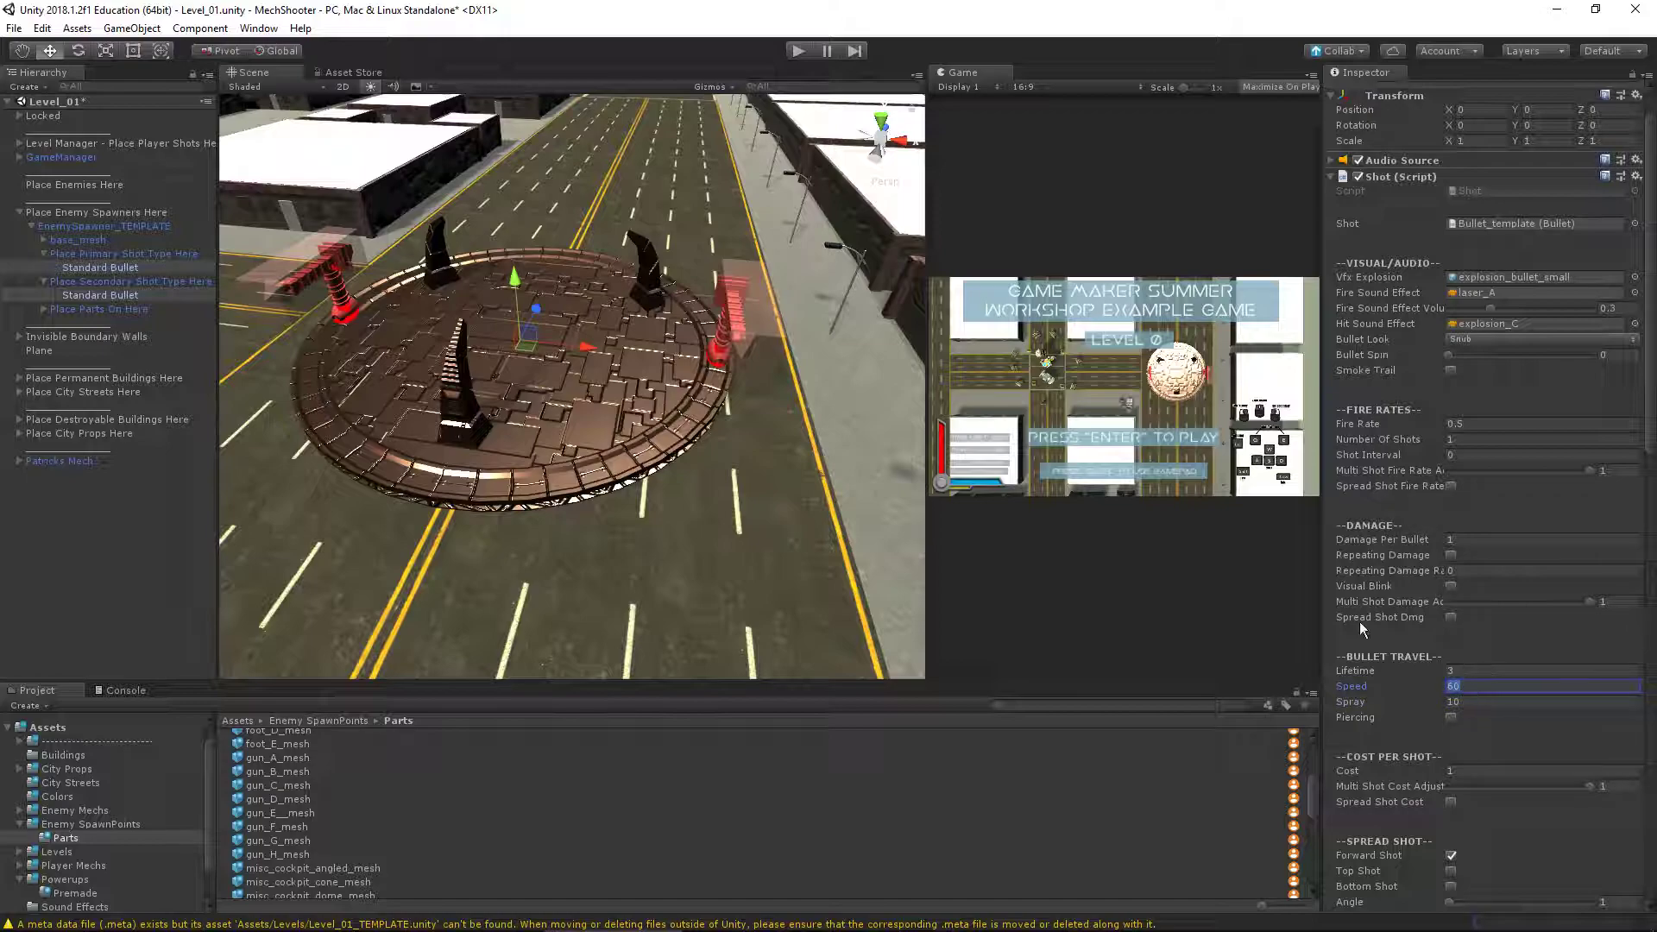
pyautogui.scroll(-2, 1359, 630)
pyautogui.write('20')
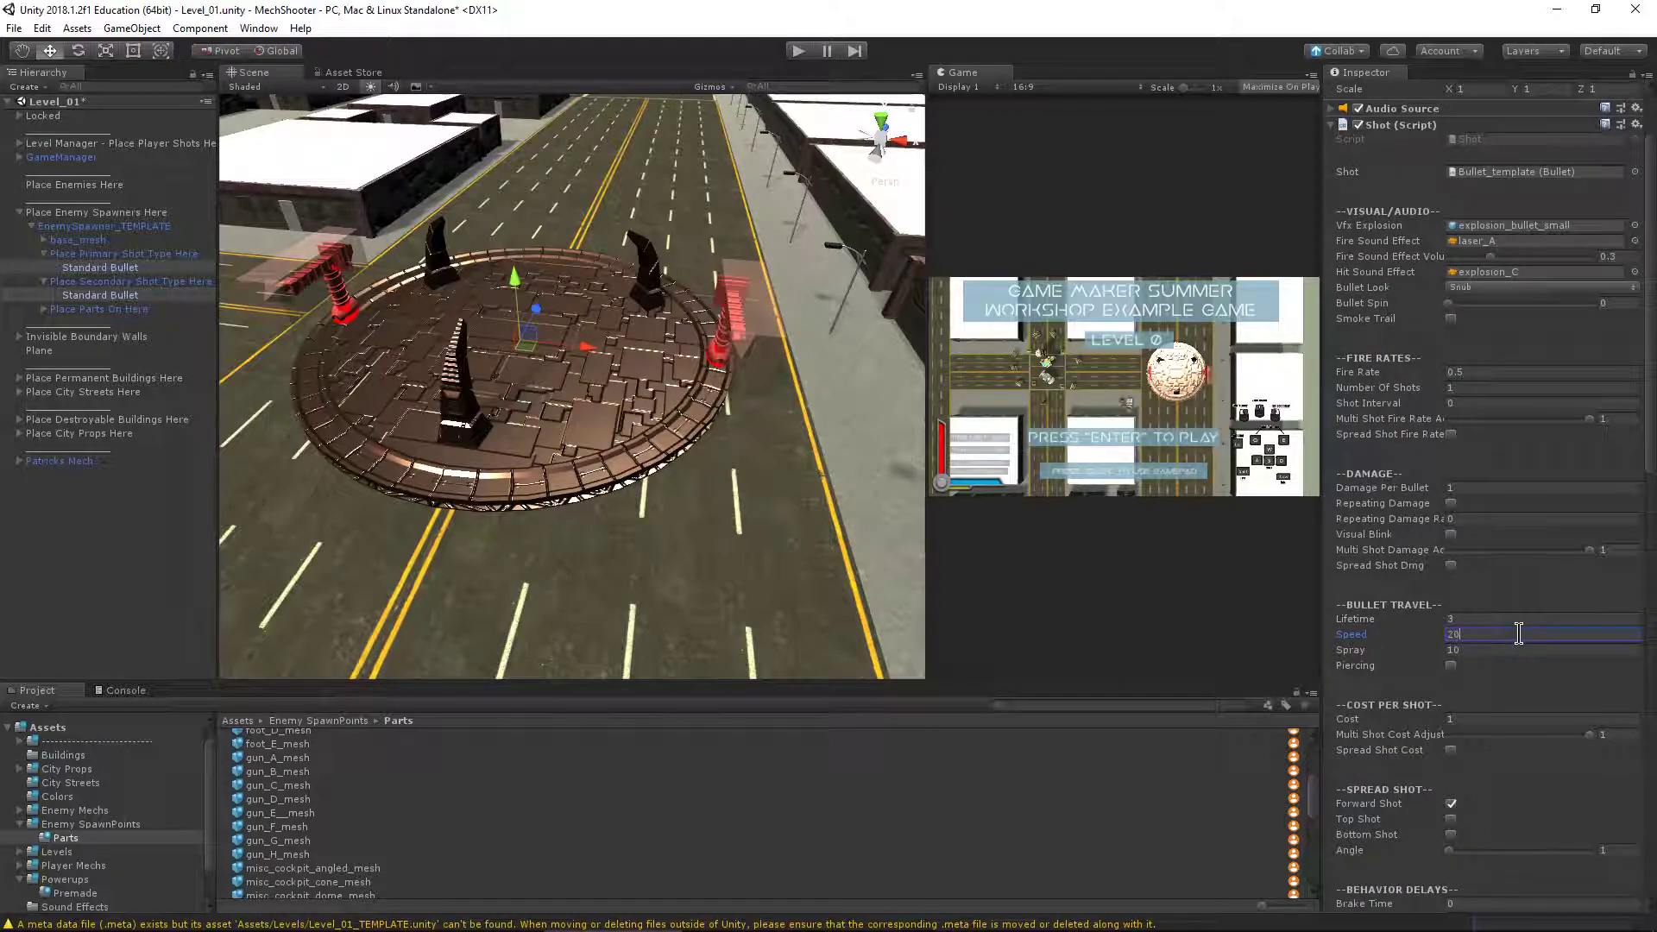
pyautogui.click(1489, 619)
pyautogui.write('4')
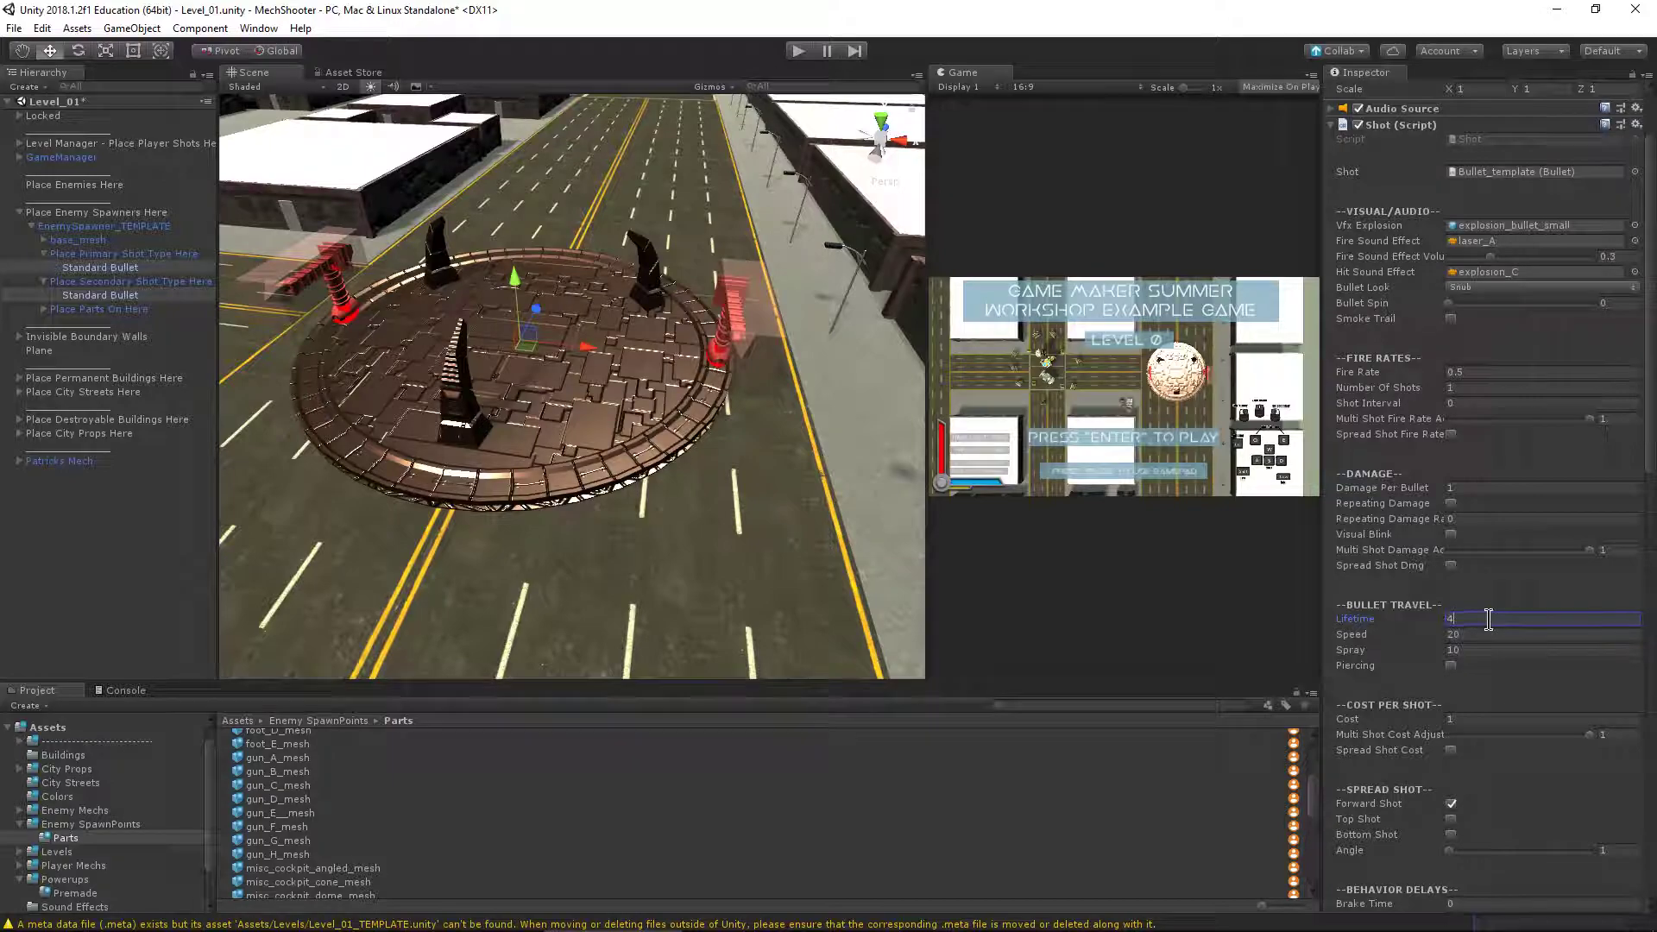
# Set the Size Start of both Standard Bullets to 3
pyautogui.scroll(-10, 1489, 620)
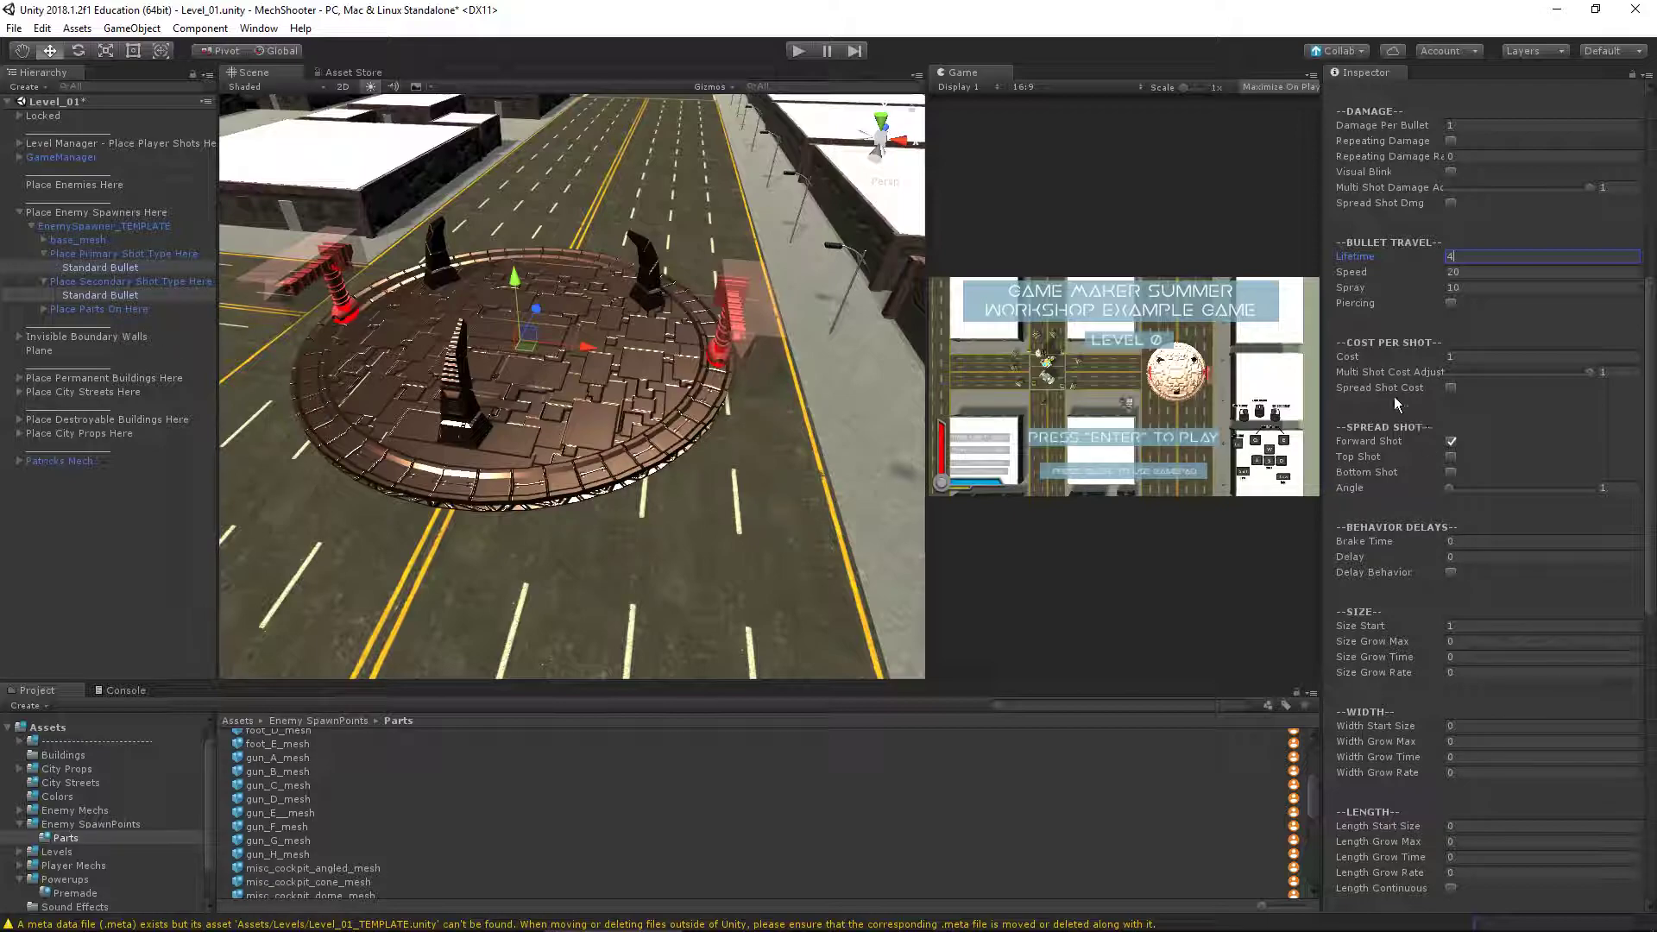
pyautogui.moveTo(1418, 573)
pyautogui.click(1468, 630)
pyautogui.write('3')
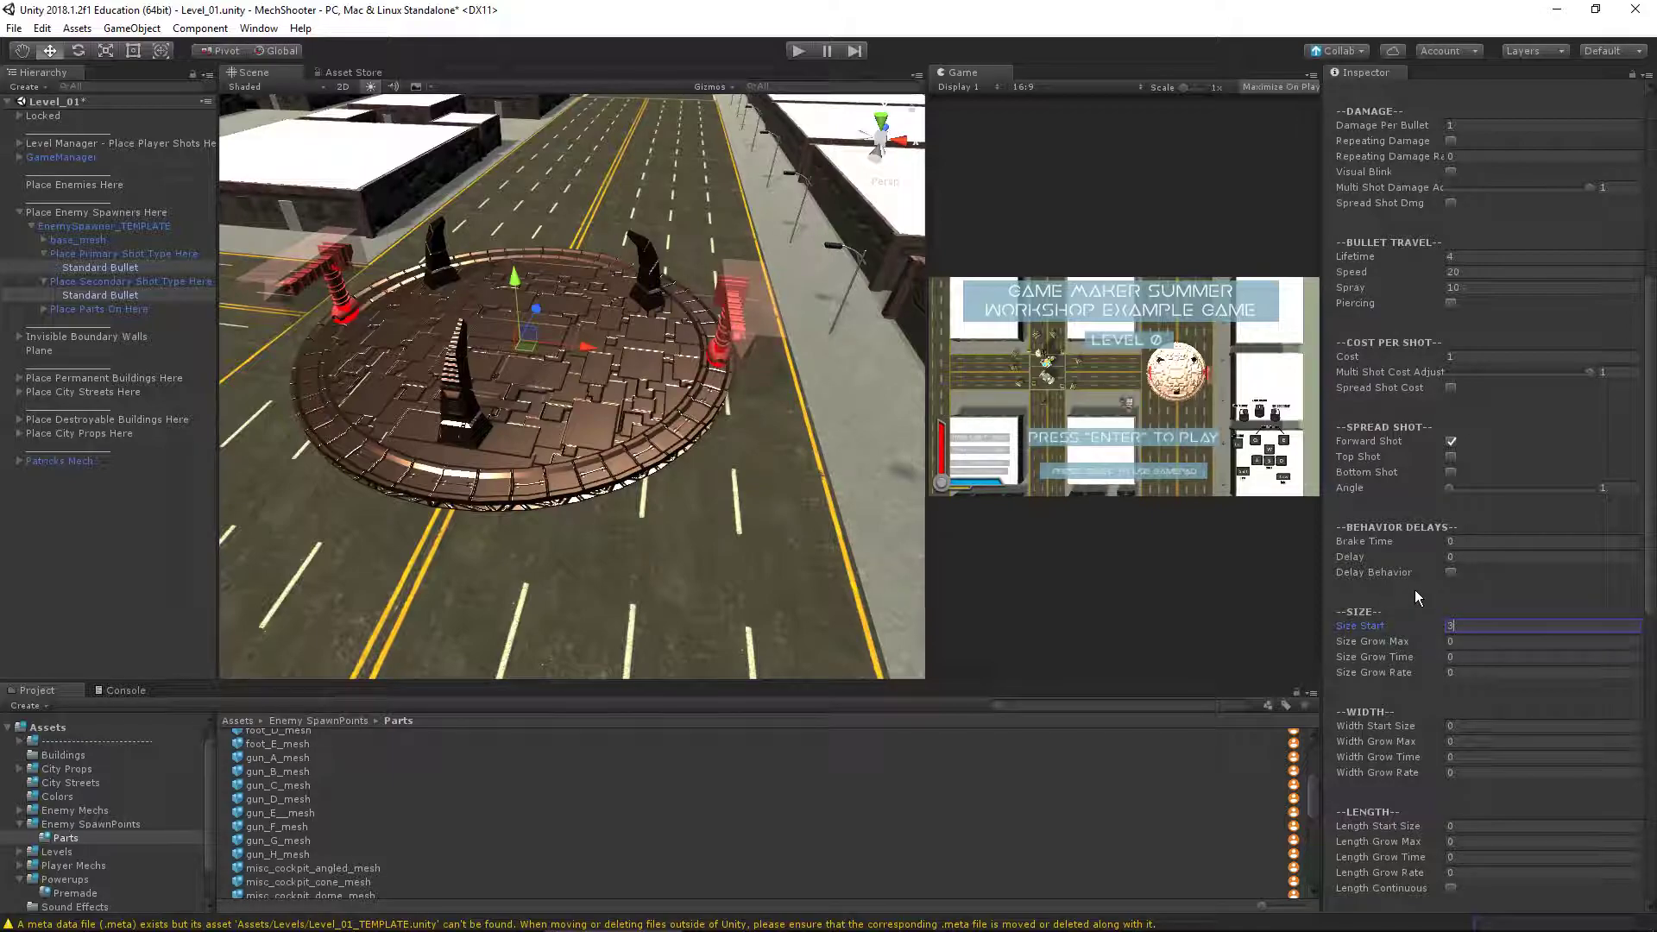
pyautogui.scroll(10, 1411, 595)
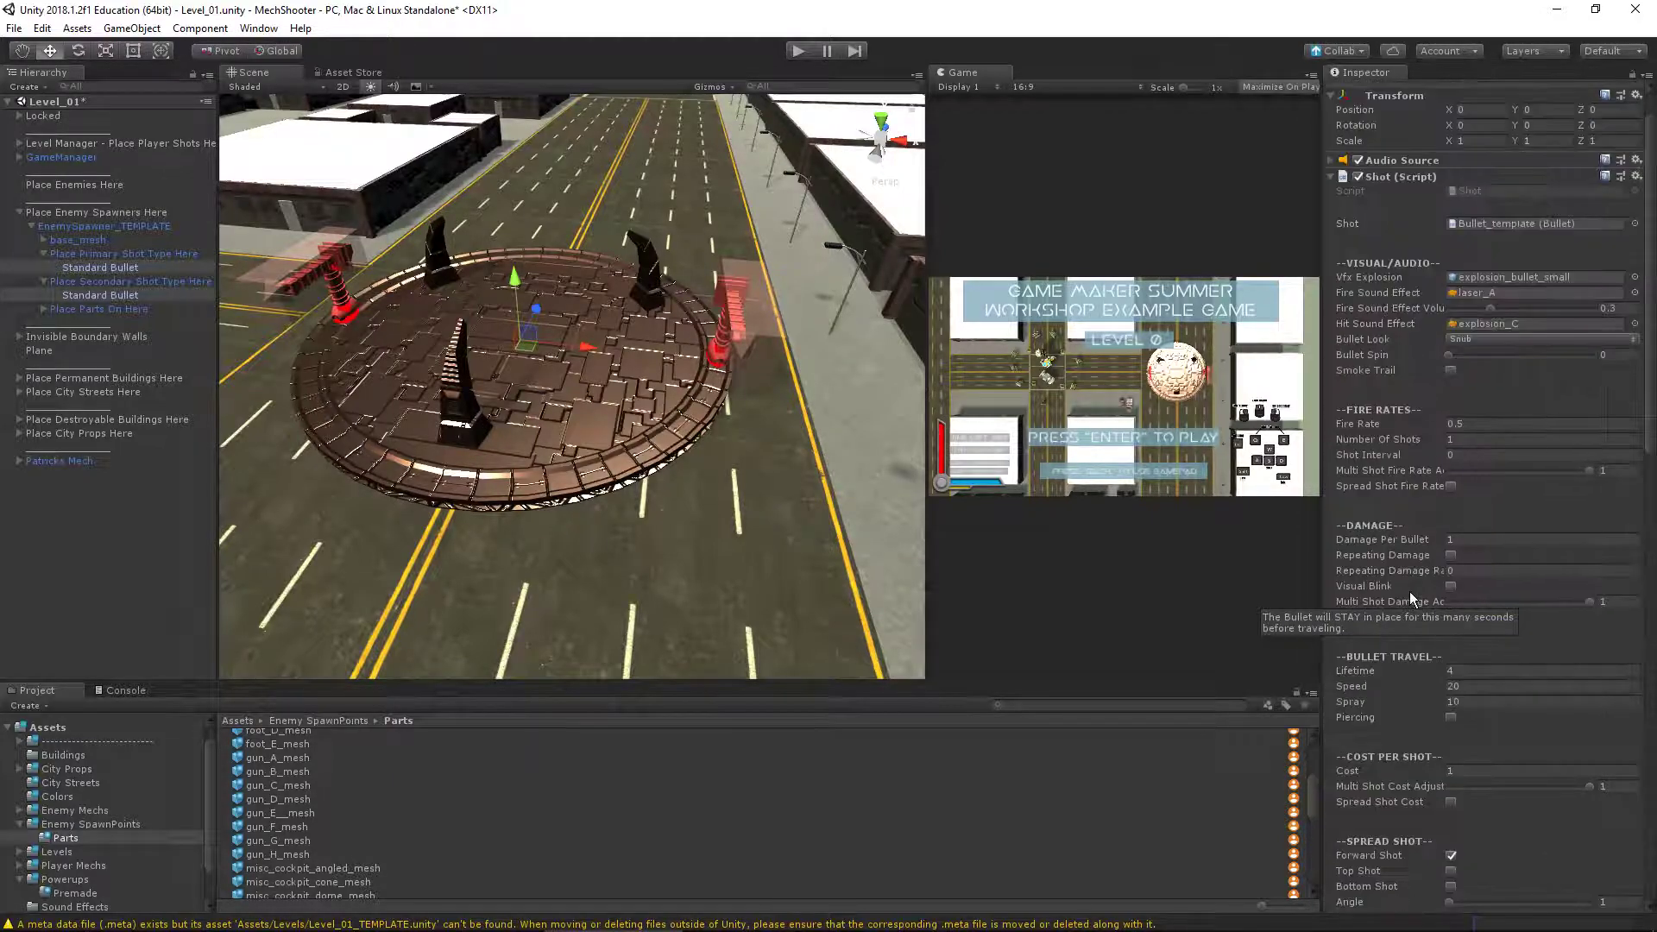
# Set the Bullet Look of both Standard Bullets to Sphere
pyautogui.click(1498, 390)
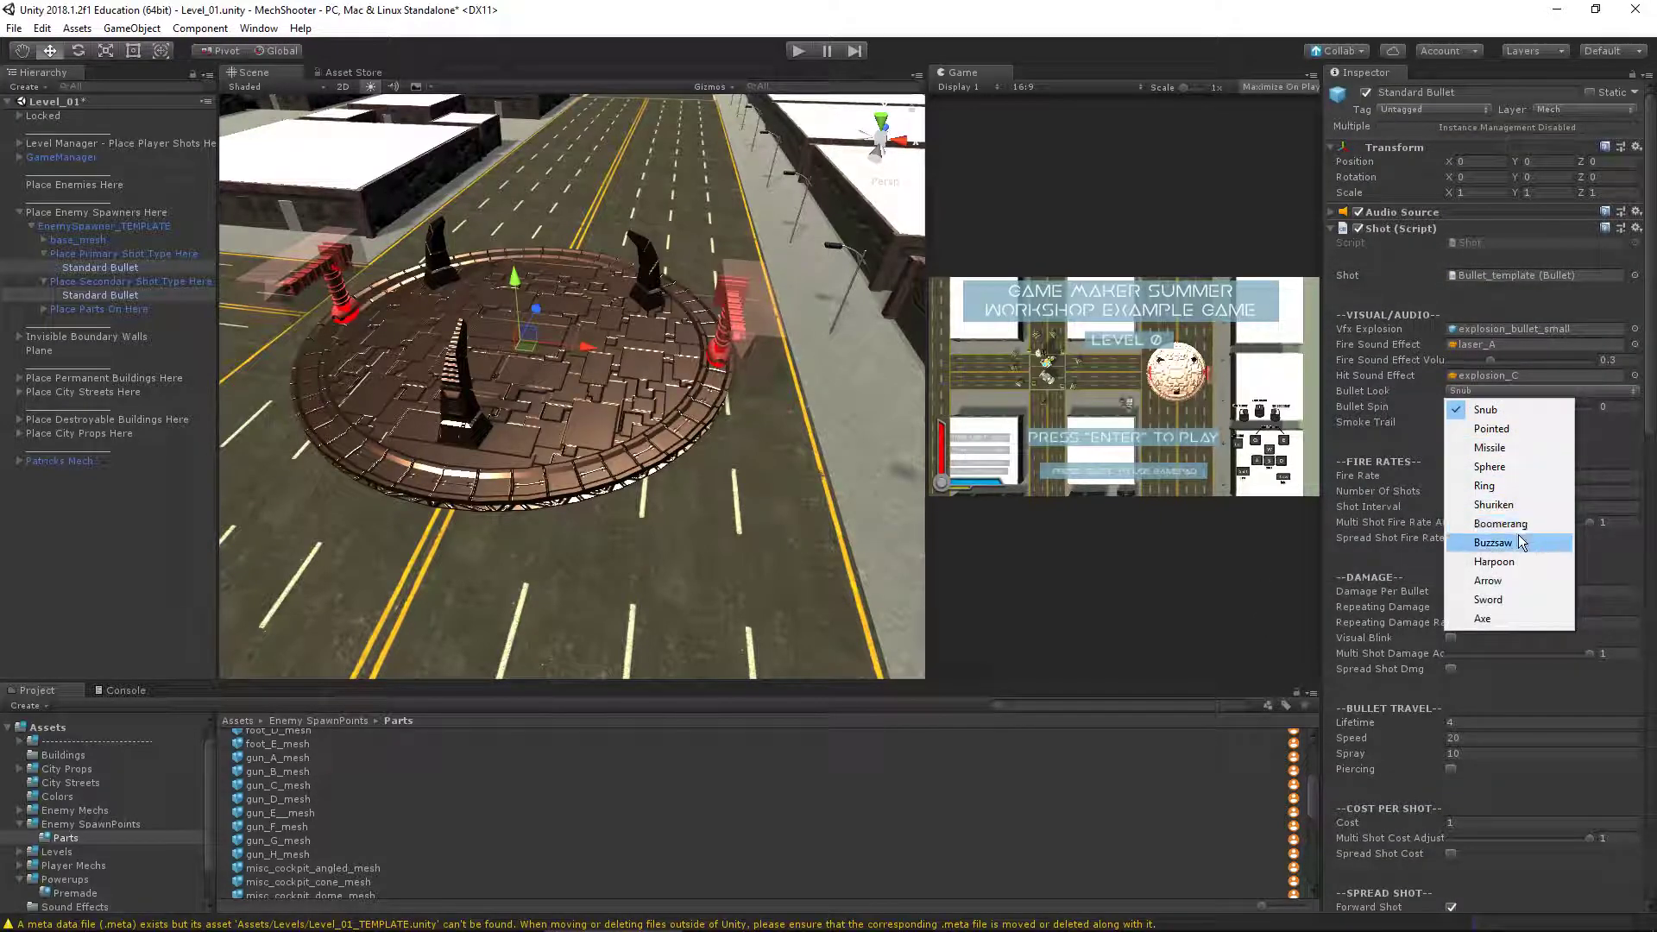
pyautogui.click(1506, 467)
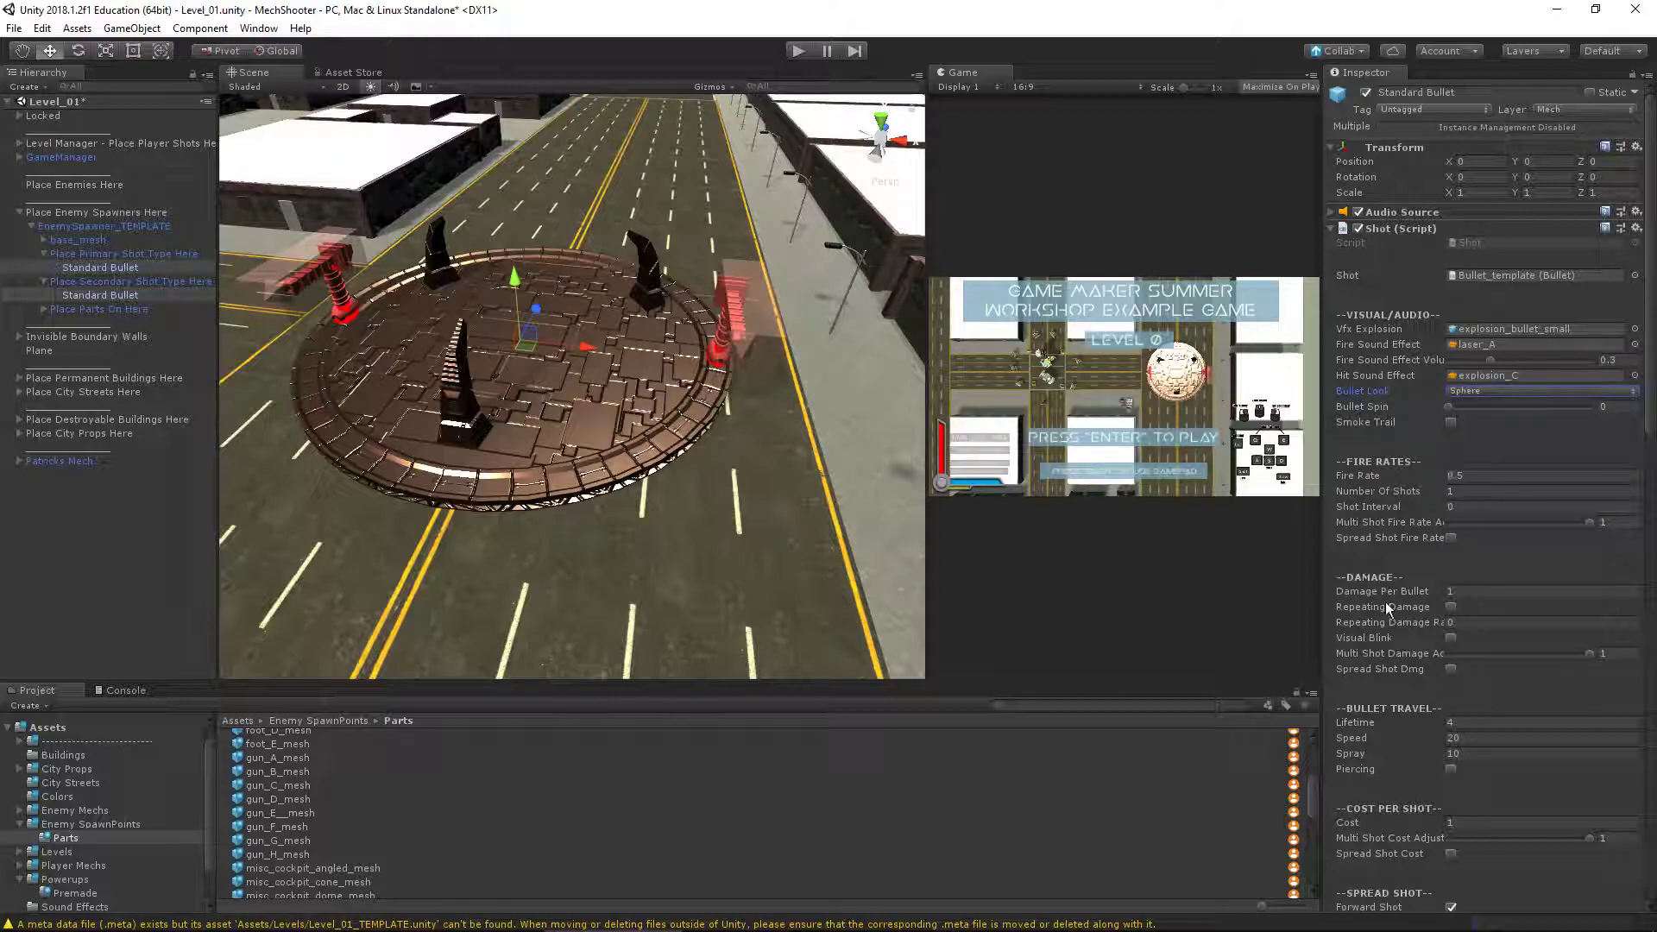
pyautogui.scroll(-5, 1385, 602)
pyautogui.scroll(5, 1399, 563)
# Rename the Standard Bullet under the primary shot type as Spawner Turret
pyautogui.click(111, 268)
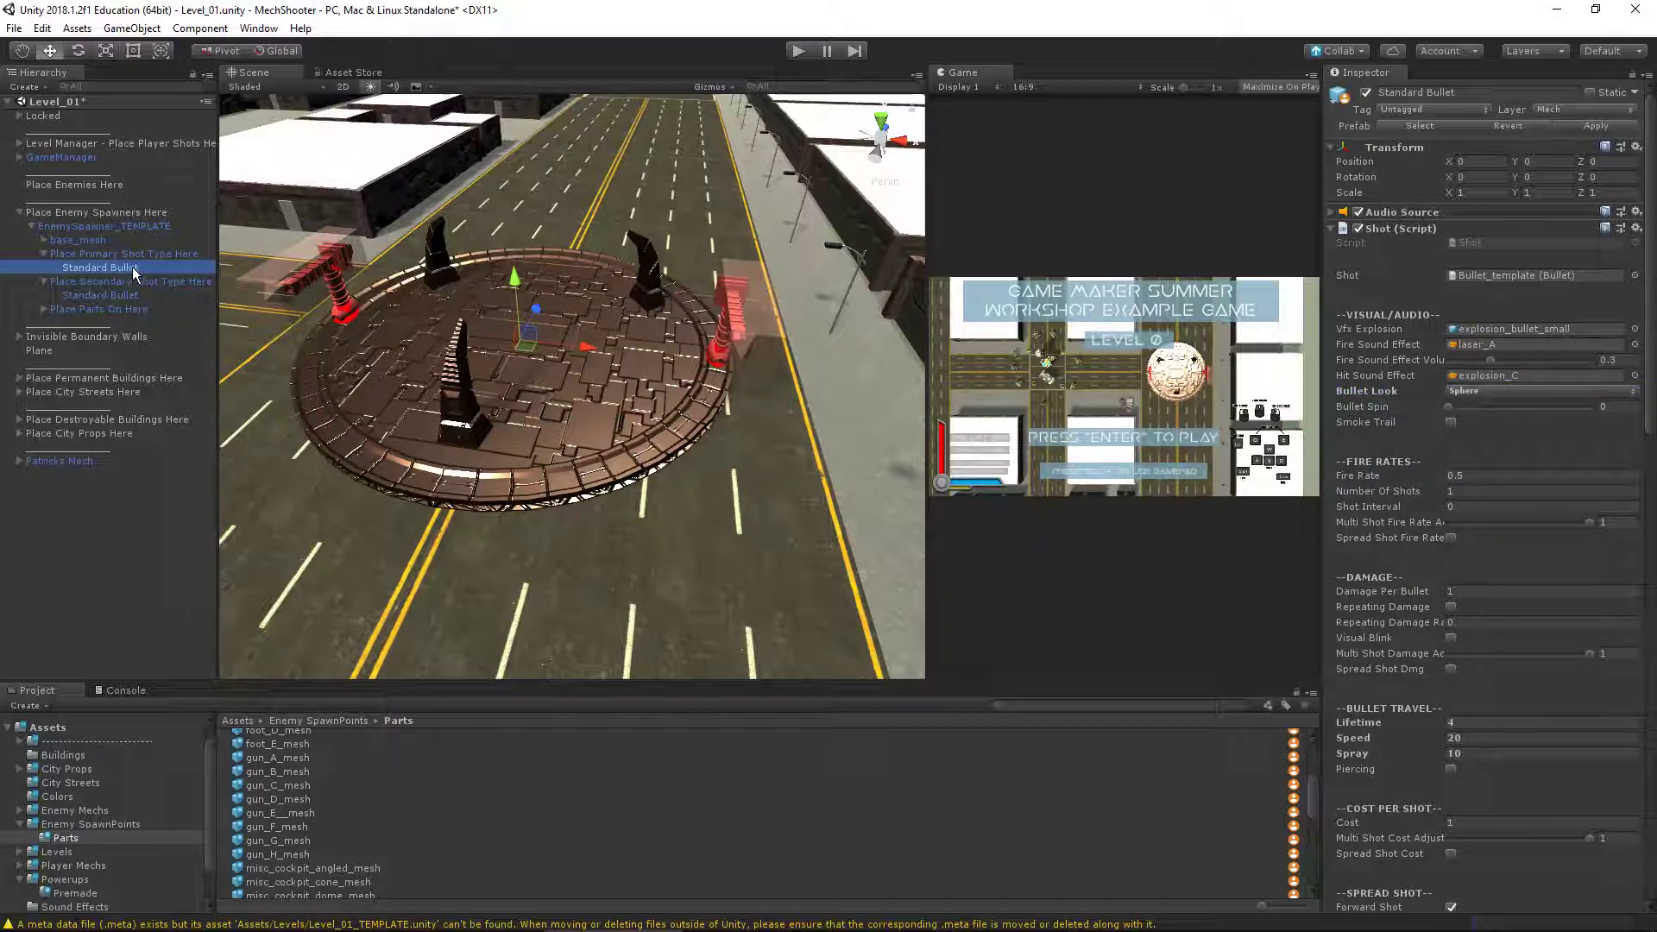
pyautogui.click(118, 268)
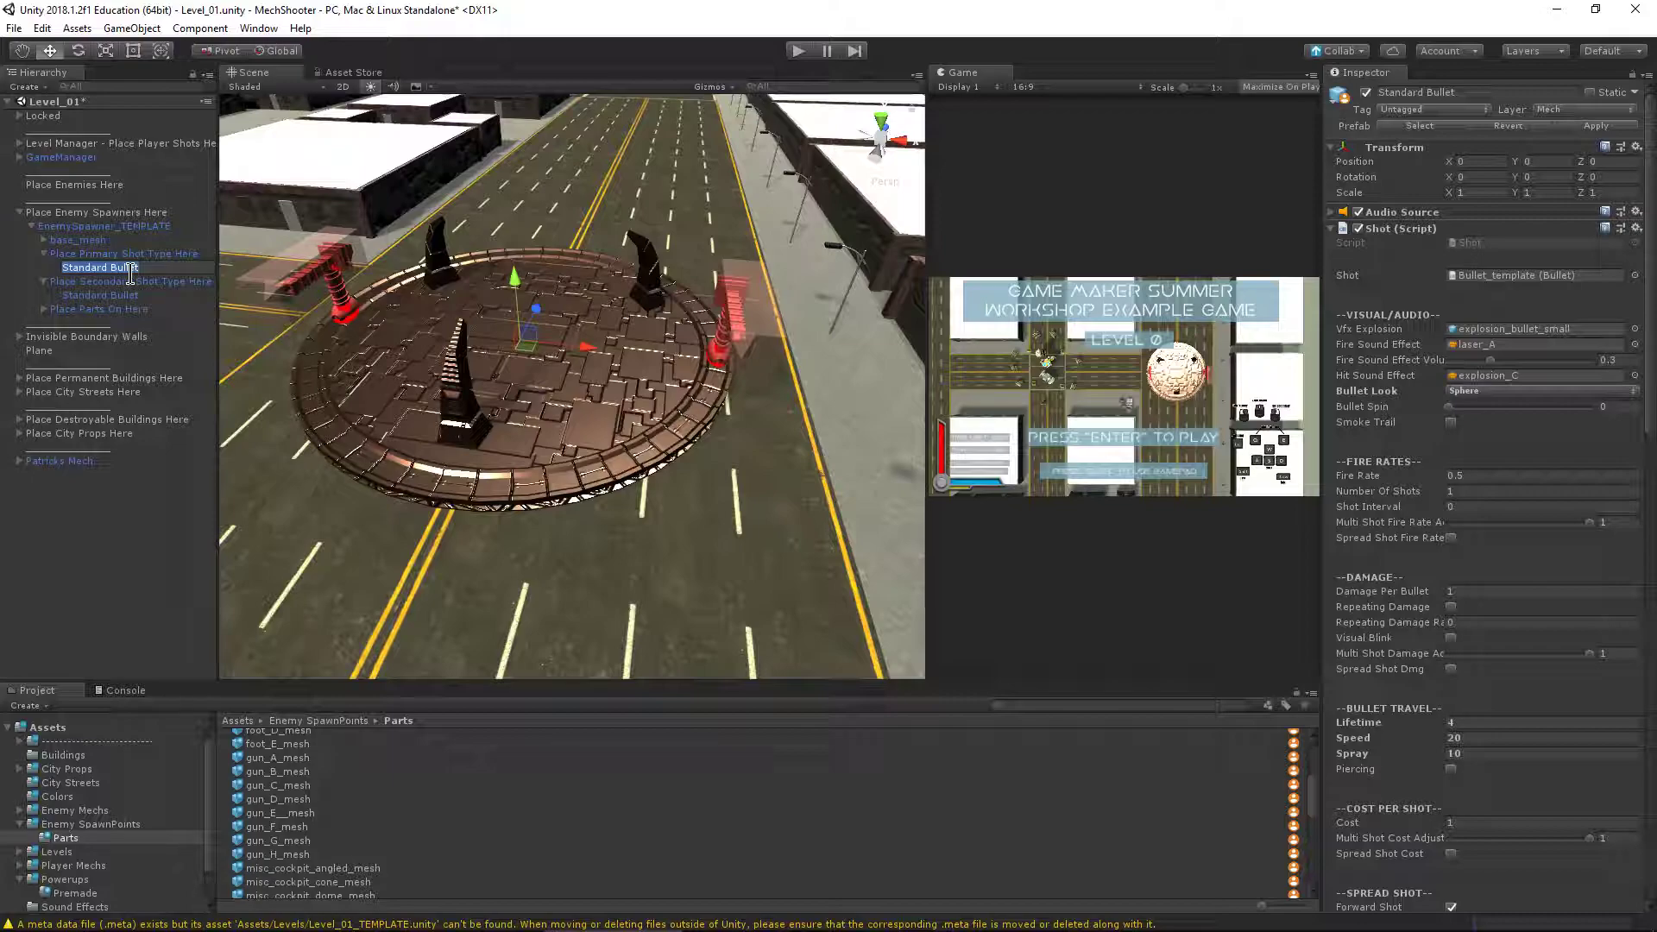
pyautogui.press('BackSpace')
pyautogui.click(71, 290)
pyautogui.click(98, 265)
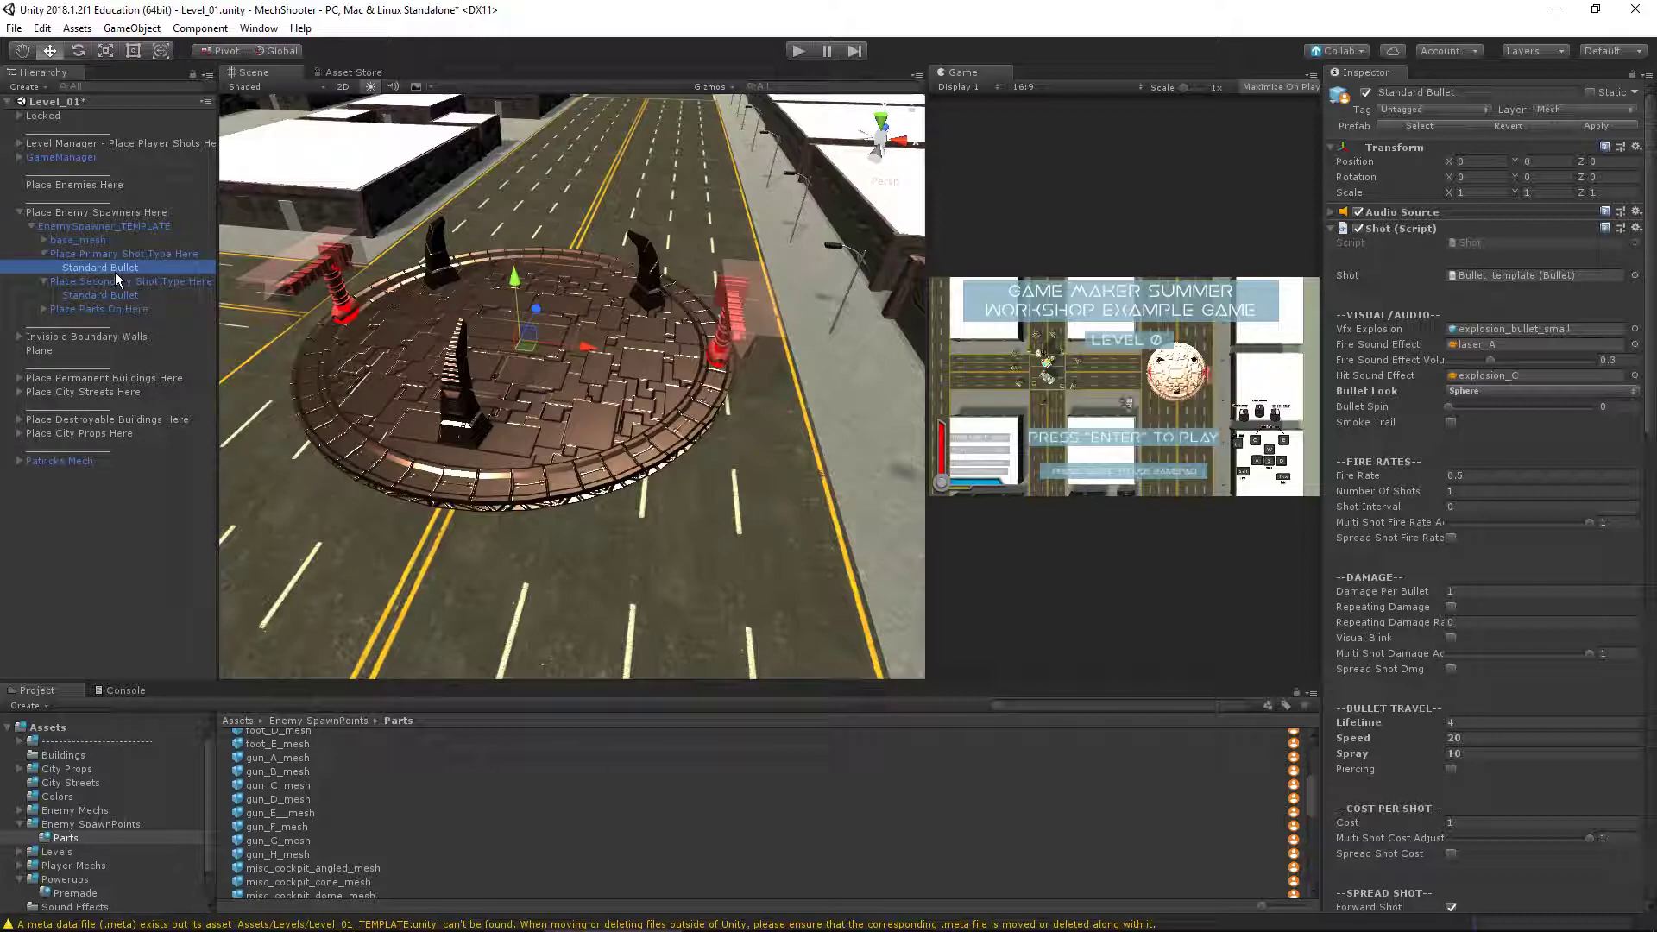
pyautogui.rightClick(111, 266)
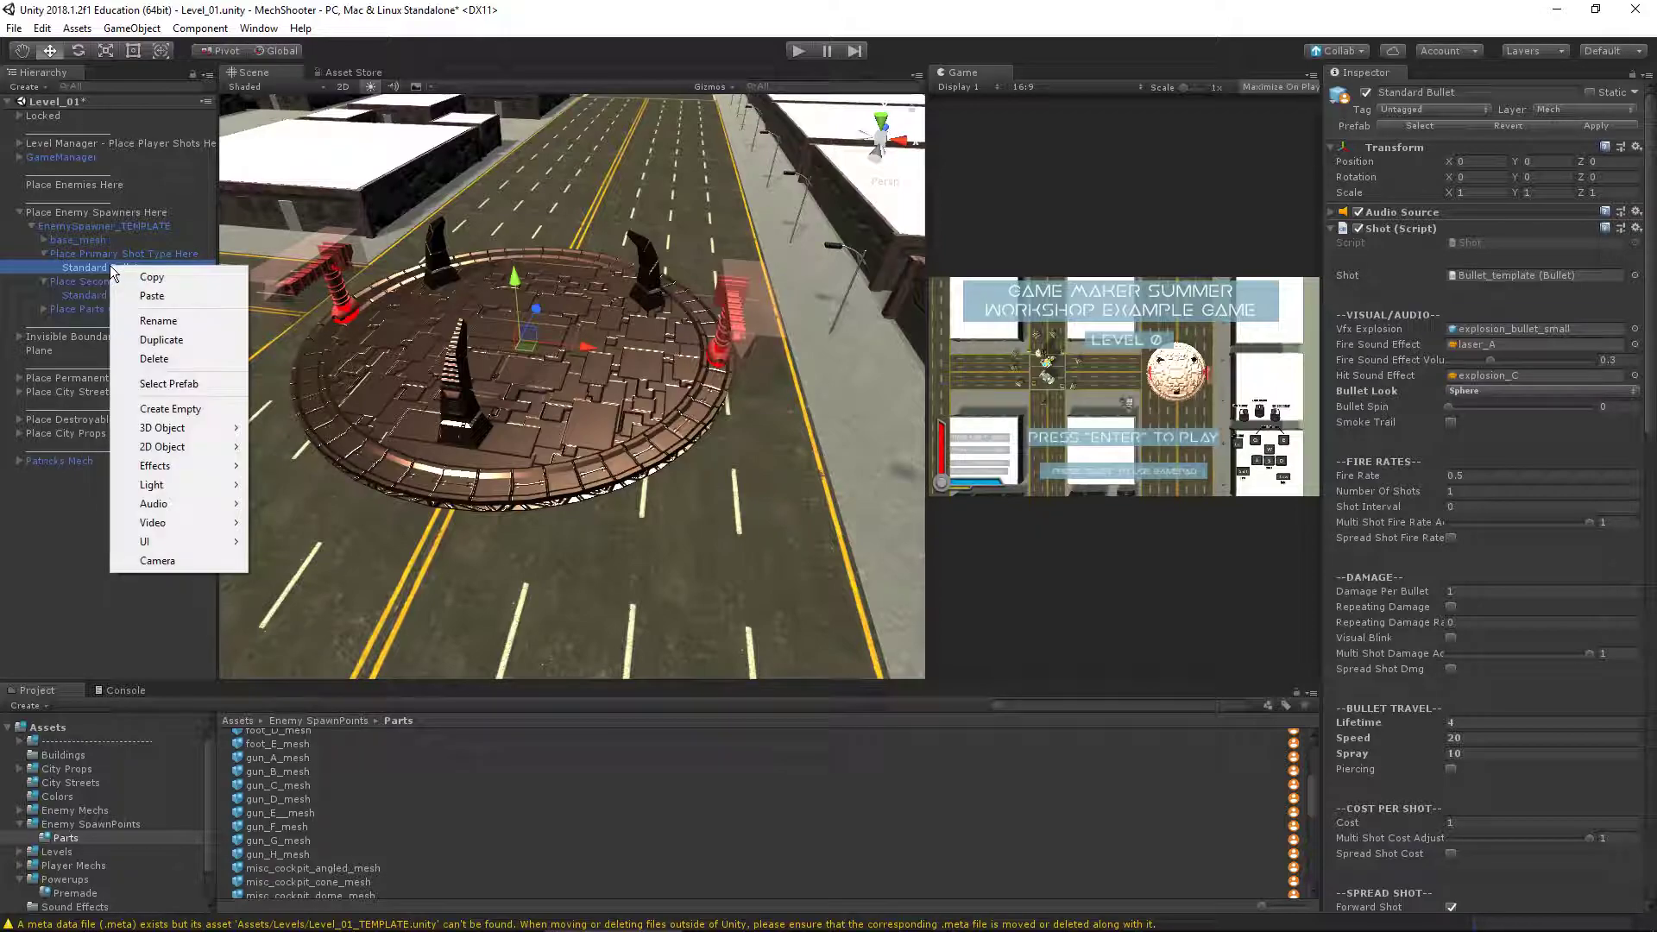
pyautogui.click(179, 324)
pyautogui.write('Sp')
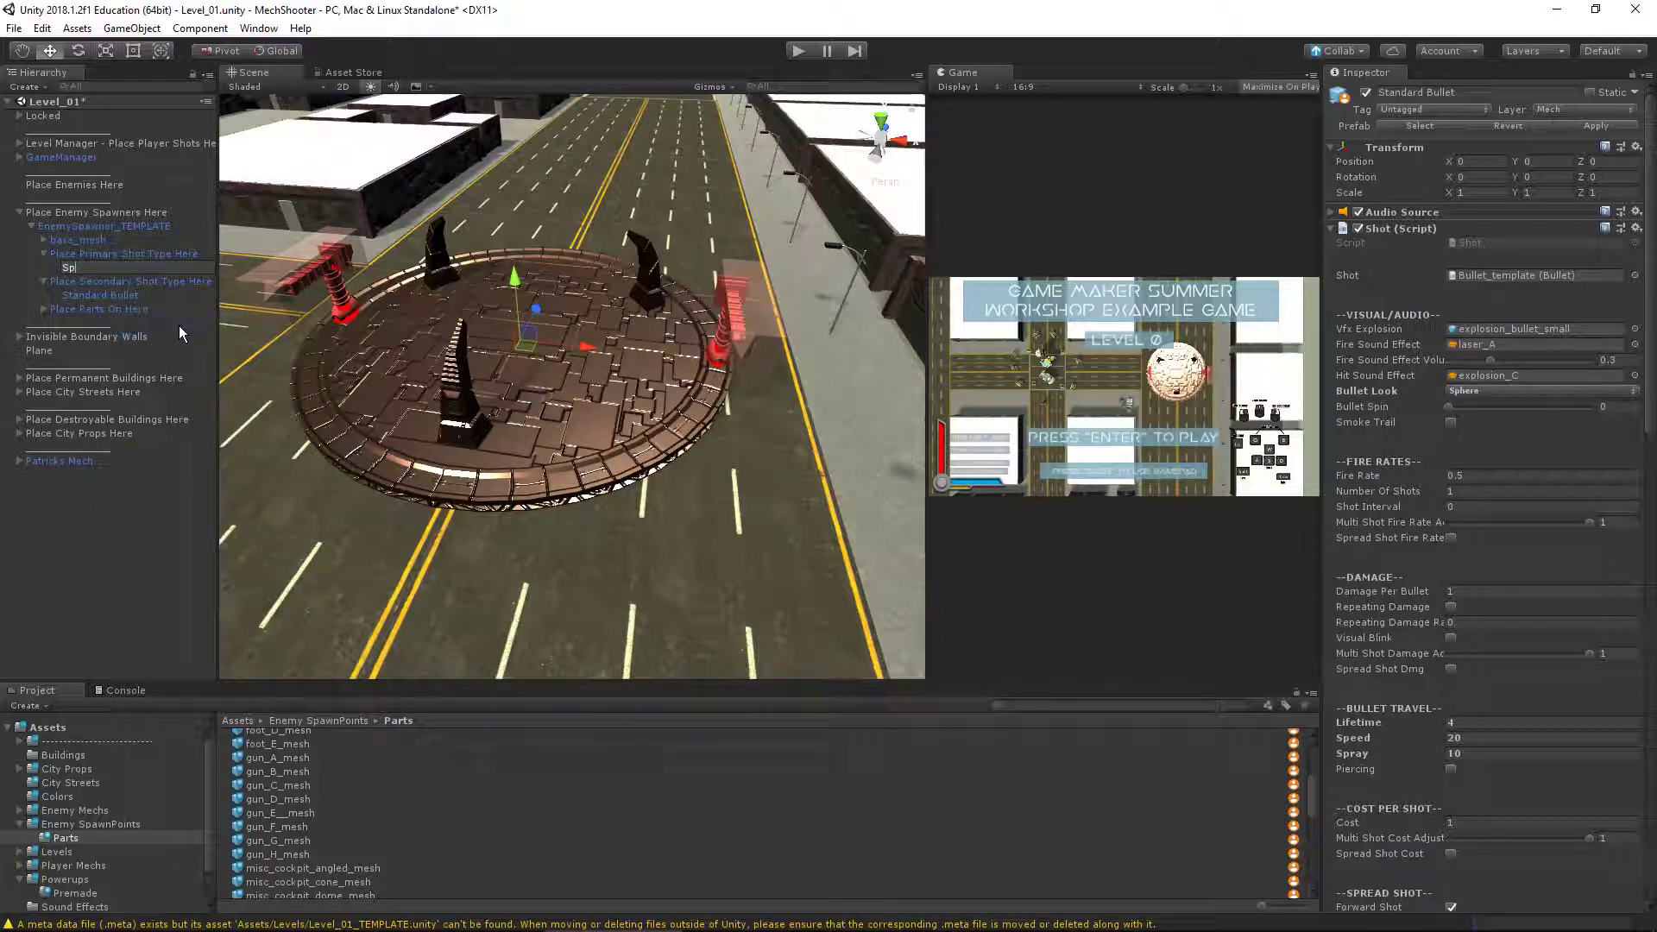
pyautogui.write('awner Turret')
pyautogui.press('Return')
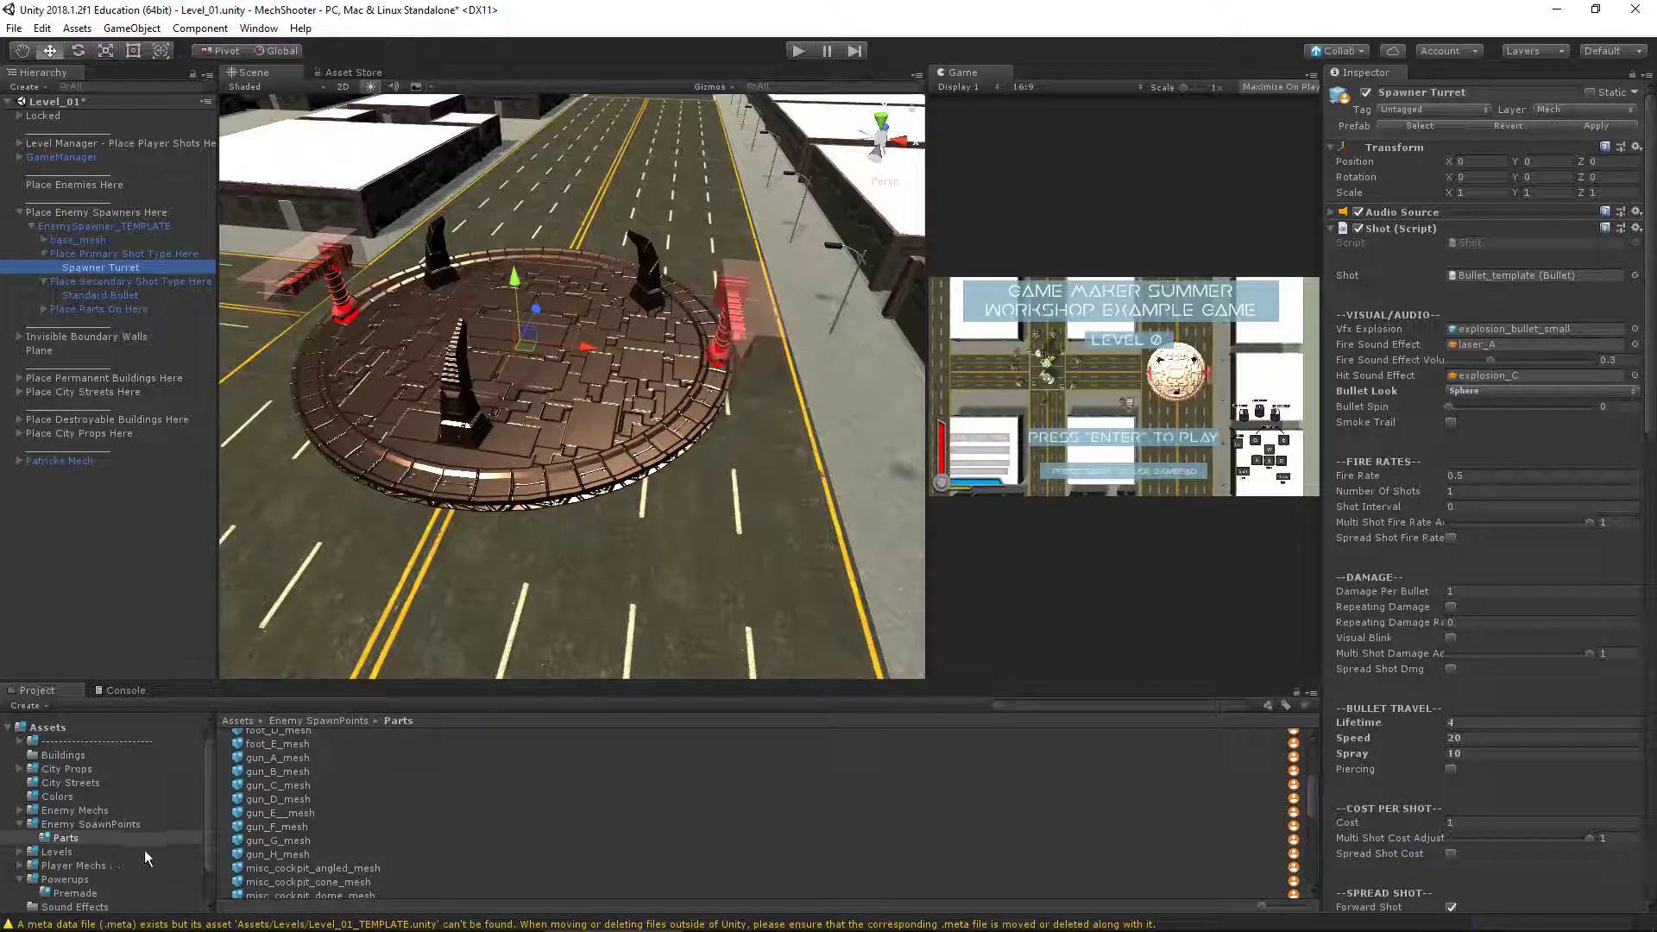
# Save the Spawner Turret shot as a prefab in the Weapon Types folder
pyautogui.scroll(-2, 129, 850)
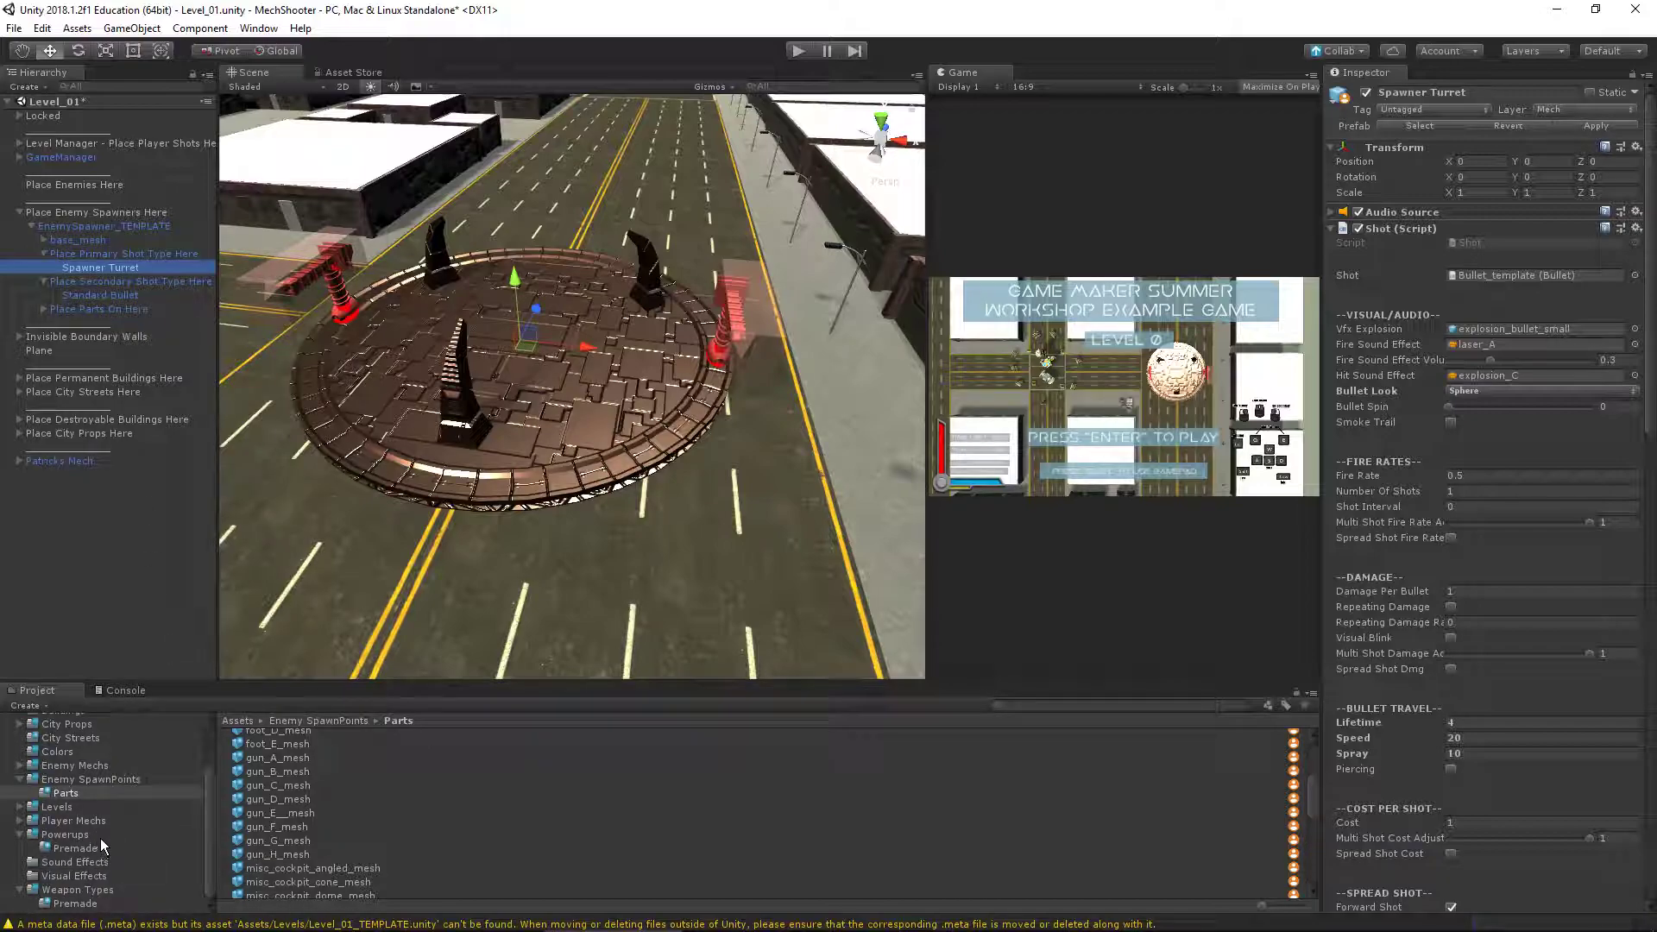
pyautogui.click(95, 890)
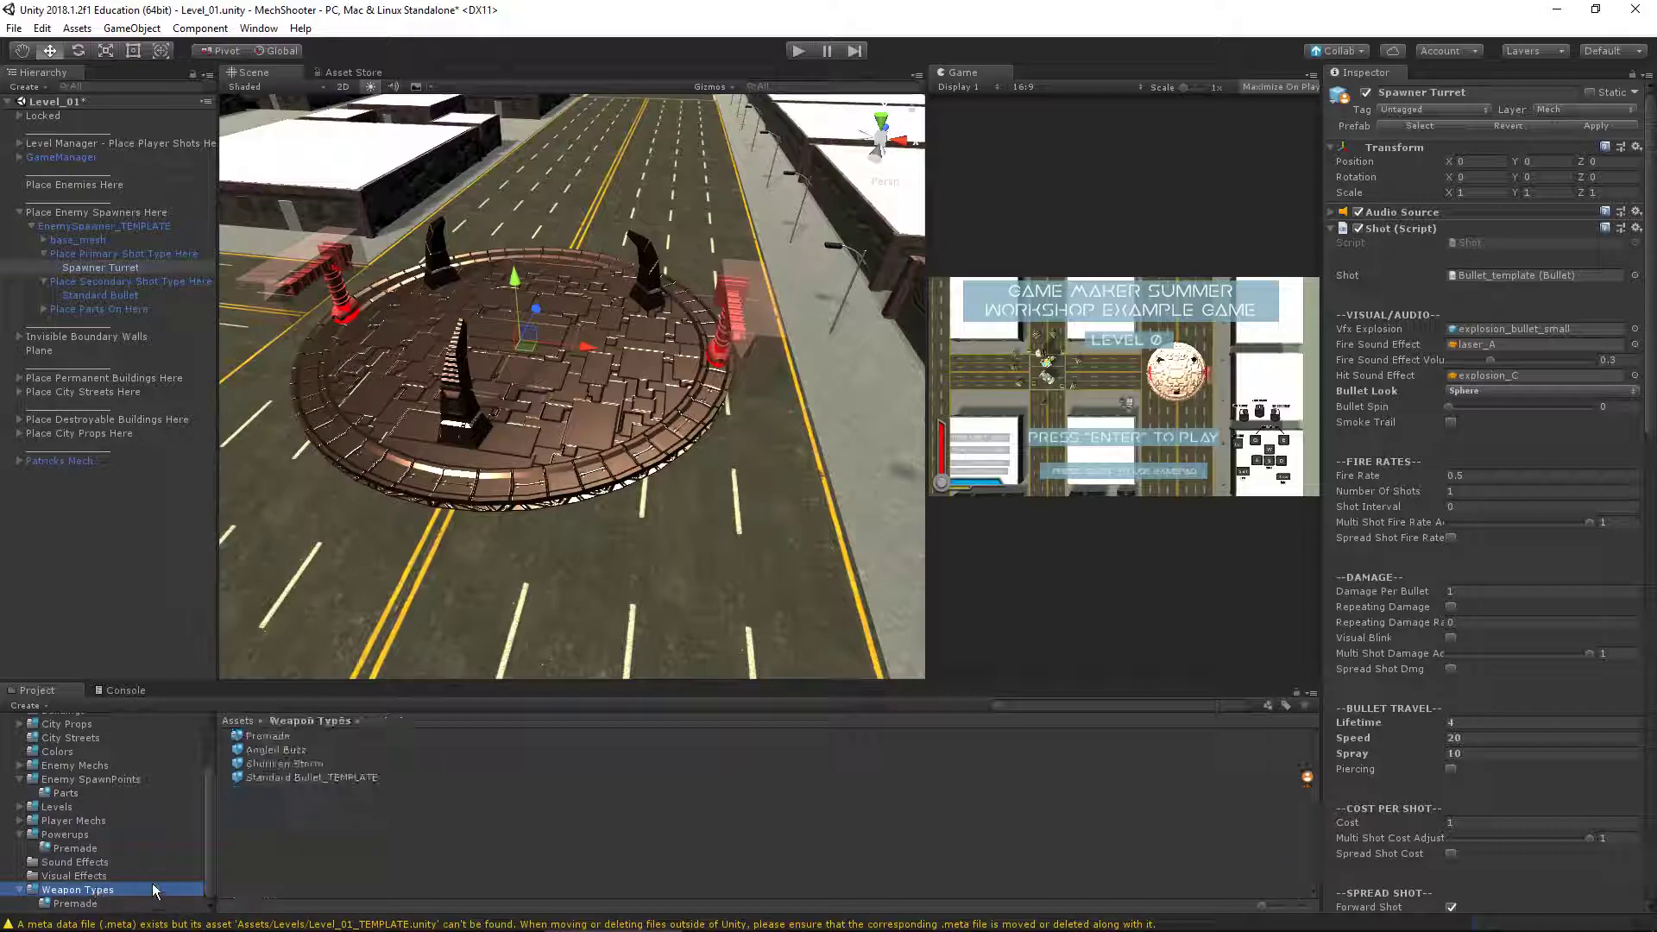
pyautogui.click(101, 269)
pyautogui.moveTo(93, 271); pyautogui.dragTo(293, 806)
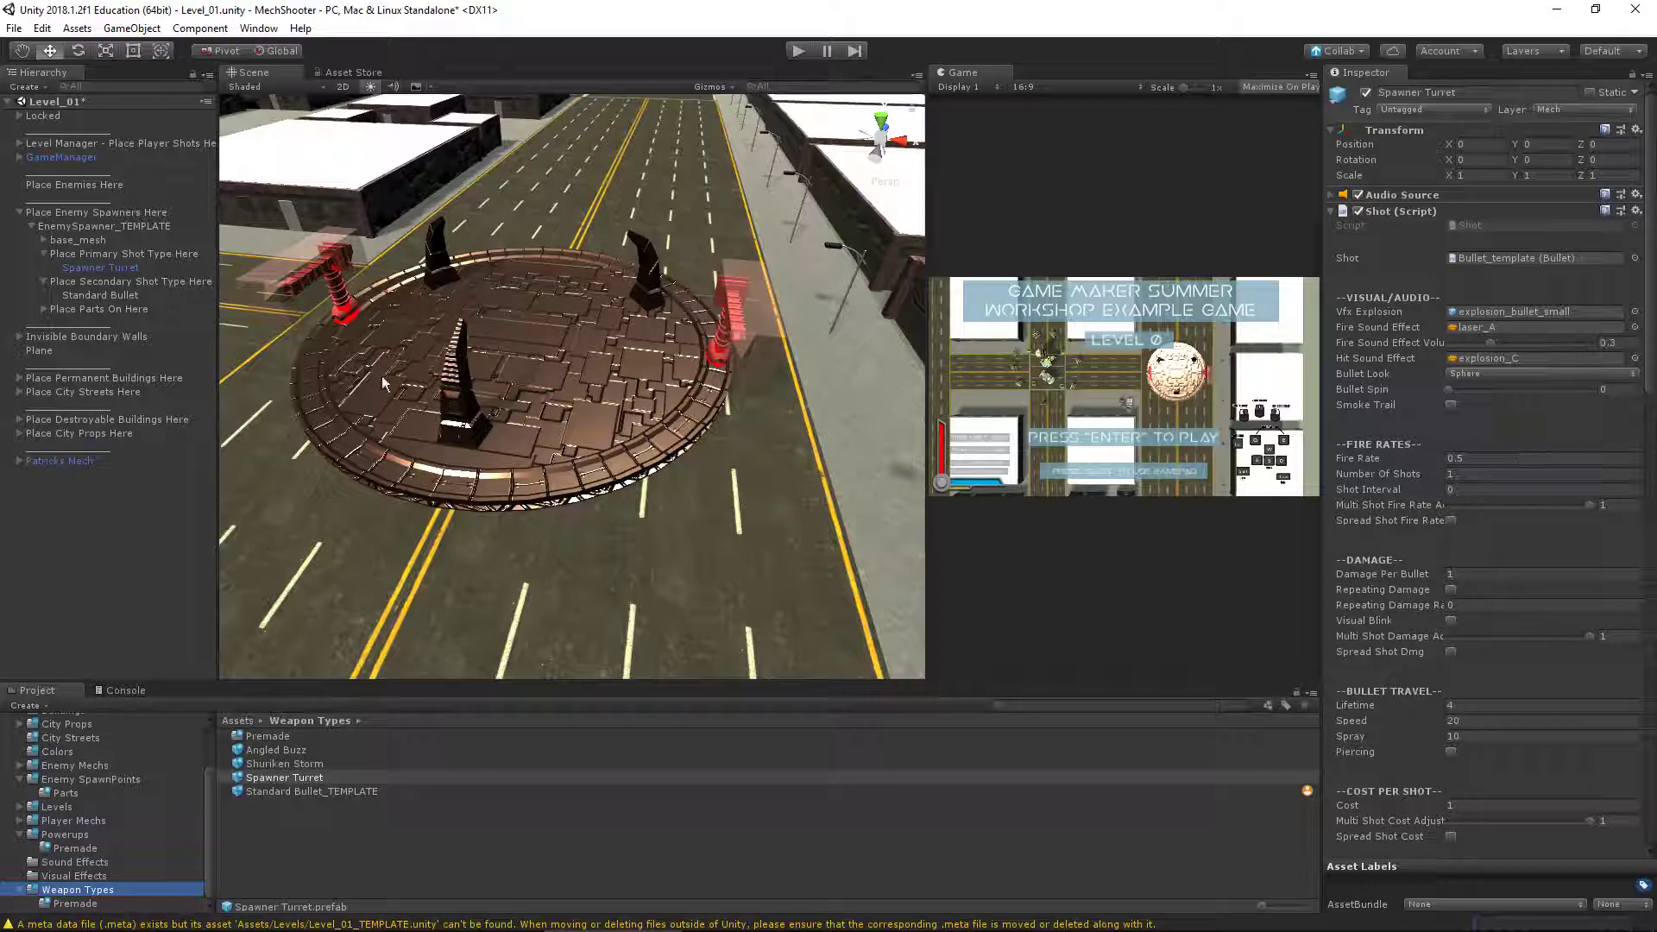
# Collapse the enemy spawner's hierarchy and rename it from the template name to EnemySpawner_A
pyautogui.click(31, 225)
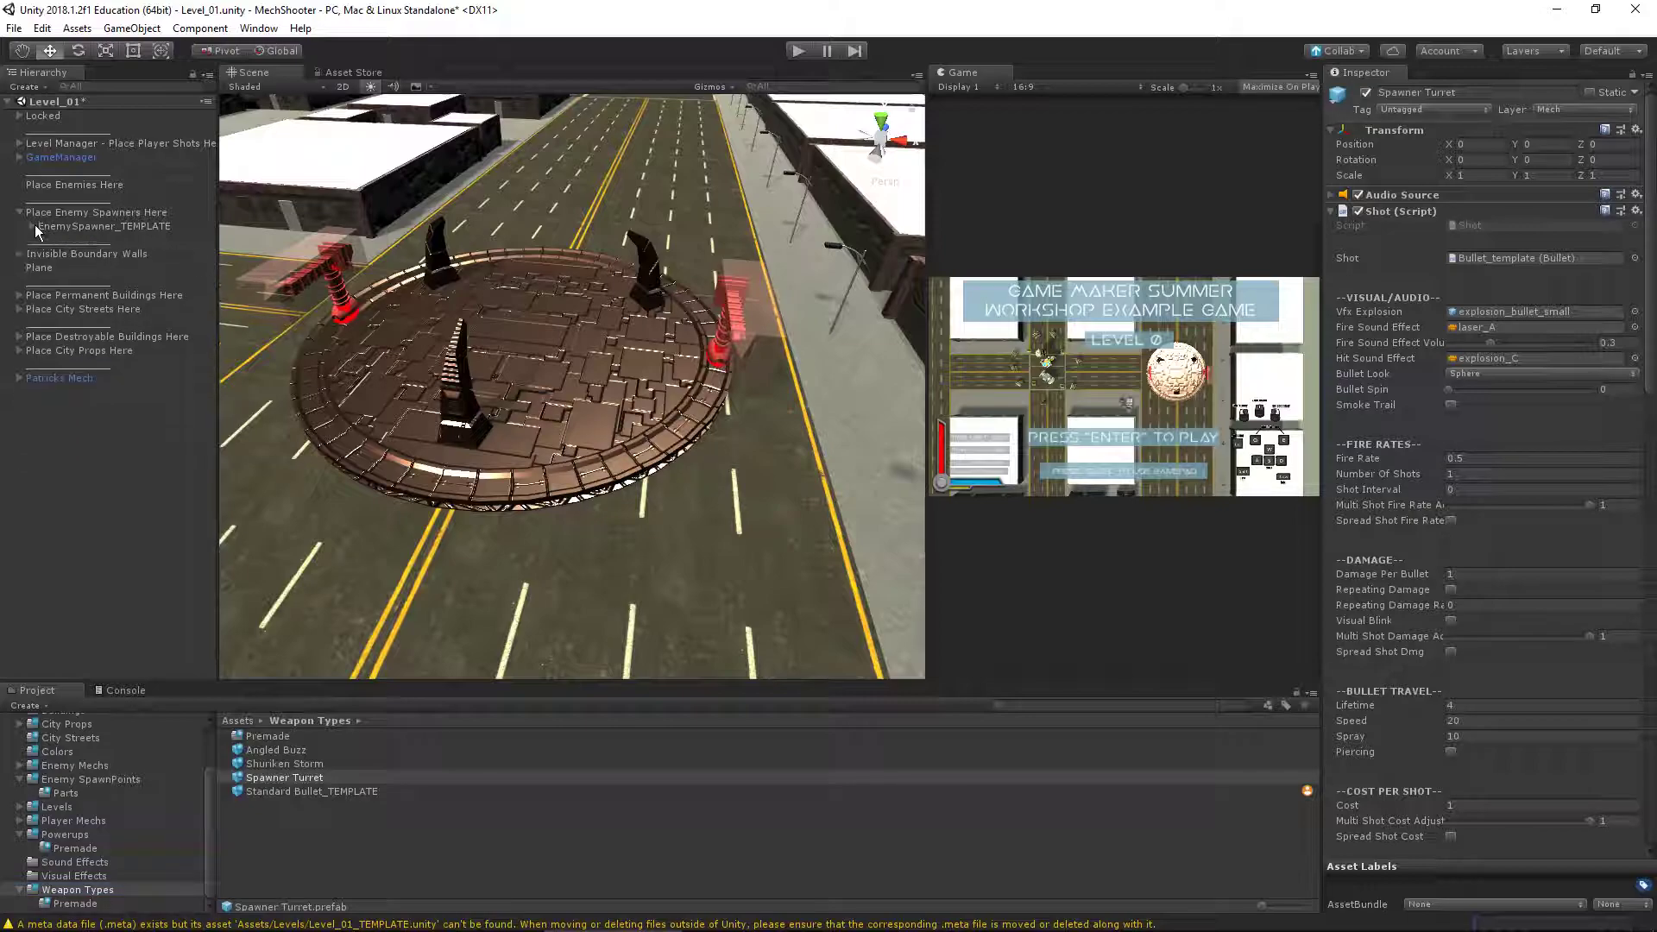
pyautogui.click(52, 225)
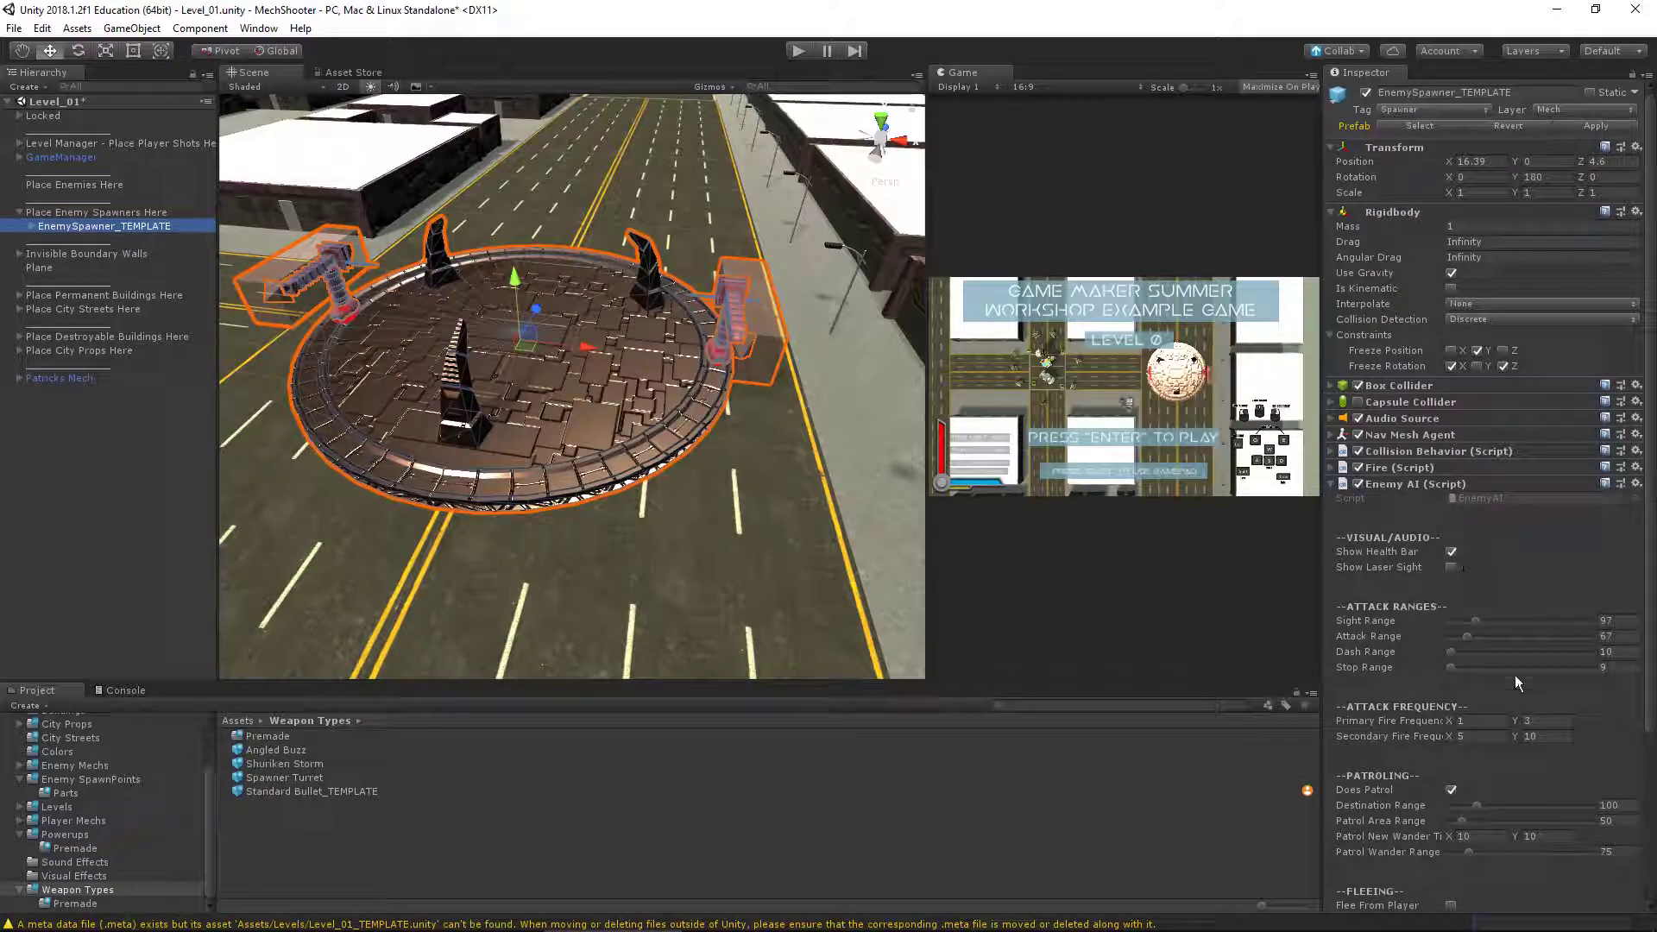
pyautogui.click(135, 227)
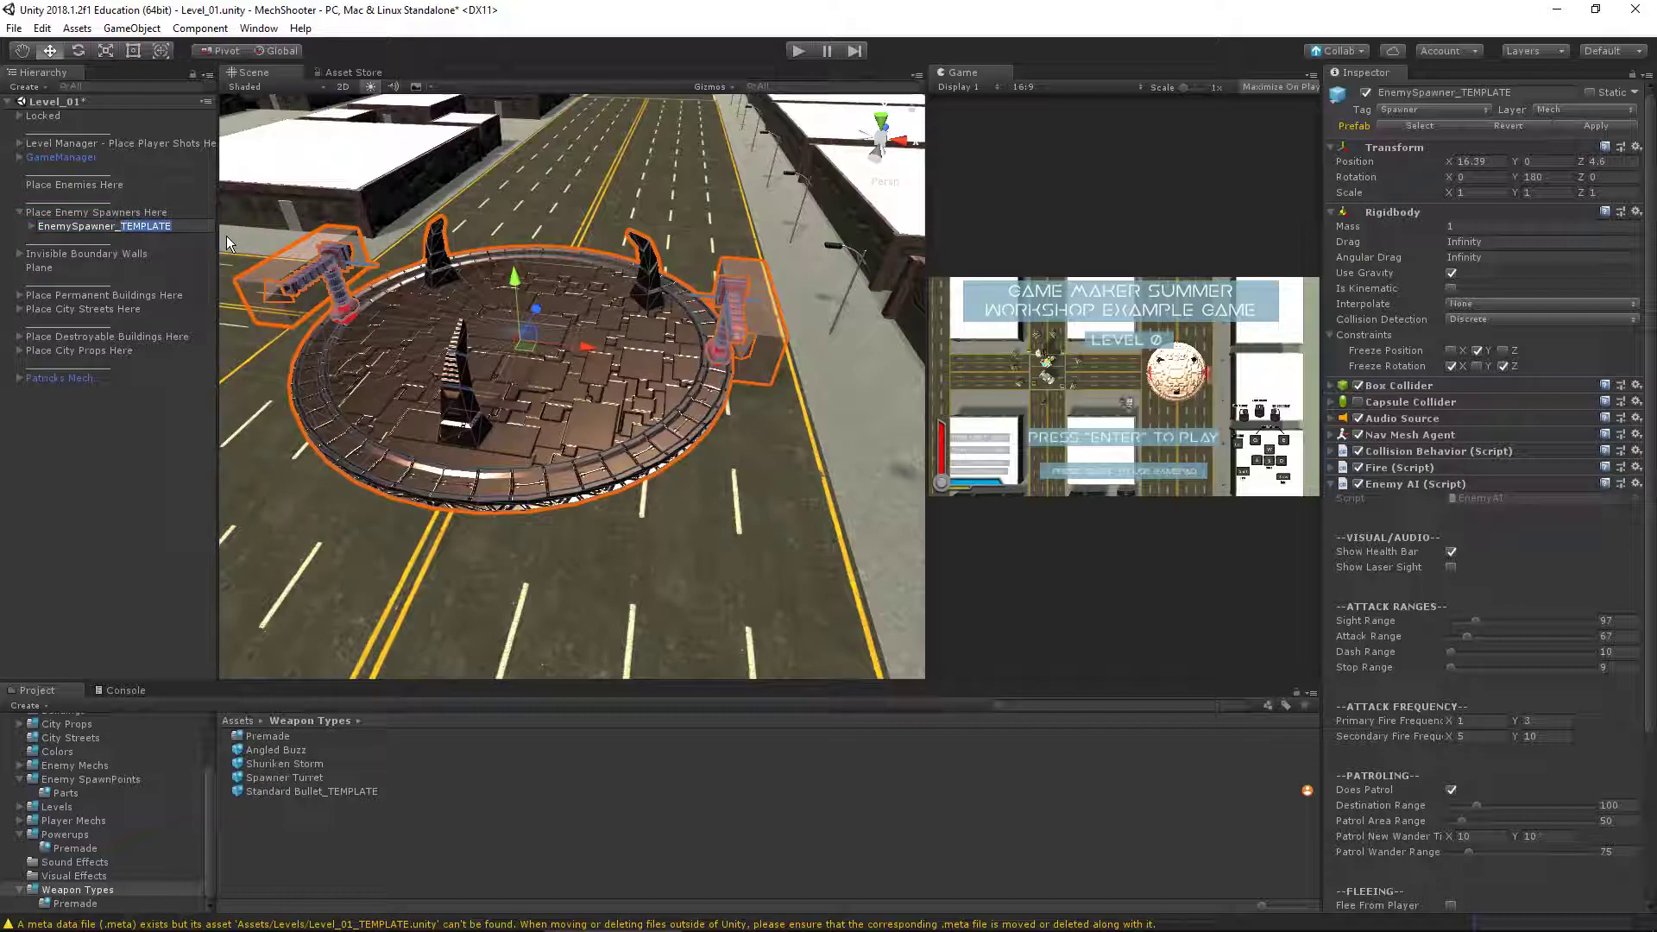
pyautogui.press('BackSpace')
pyautogui.write('A')
pyautogui.press('Return')
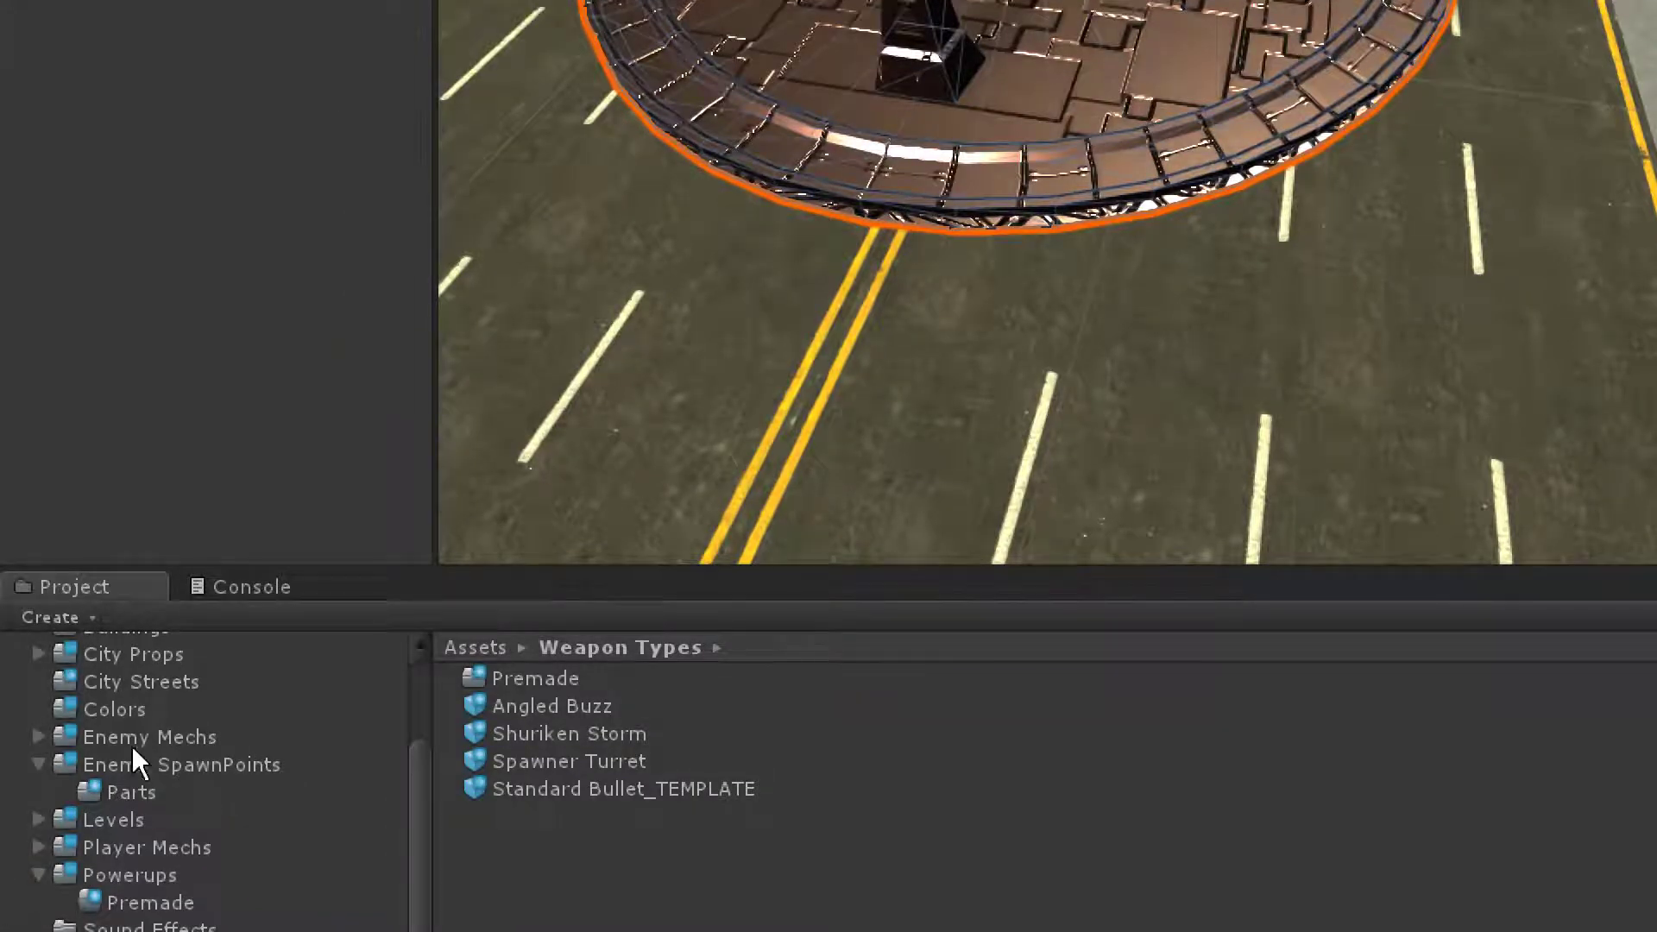
# Save EnemySpawner_A as a prefab in the Enemy SpawnPoints folder and compare its preview with that of EnemySpawner_TEMPLATE
pyautogui.click(160, 765)
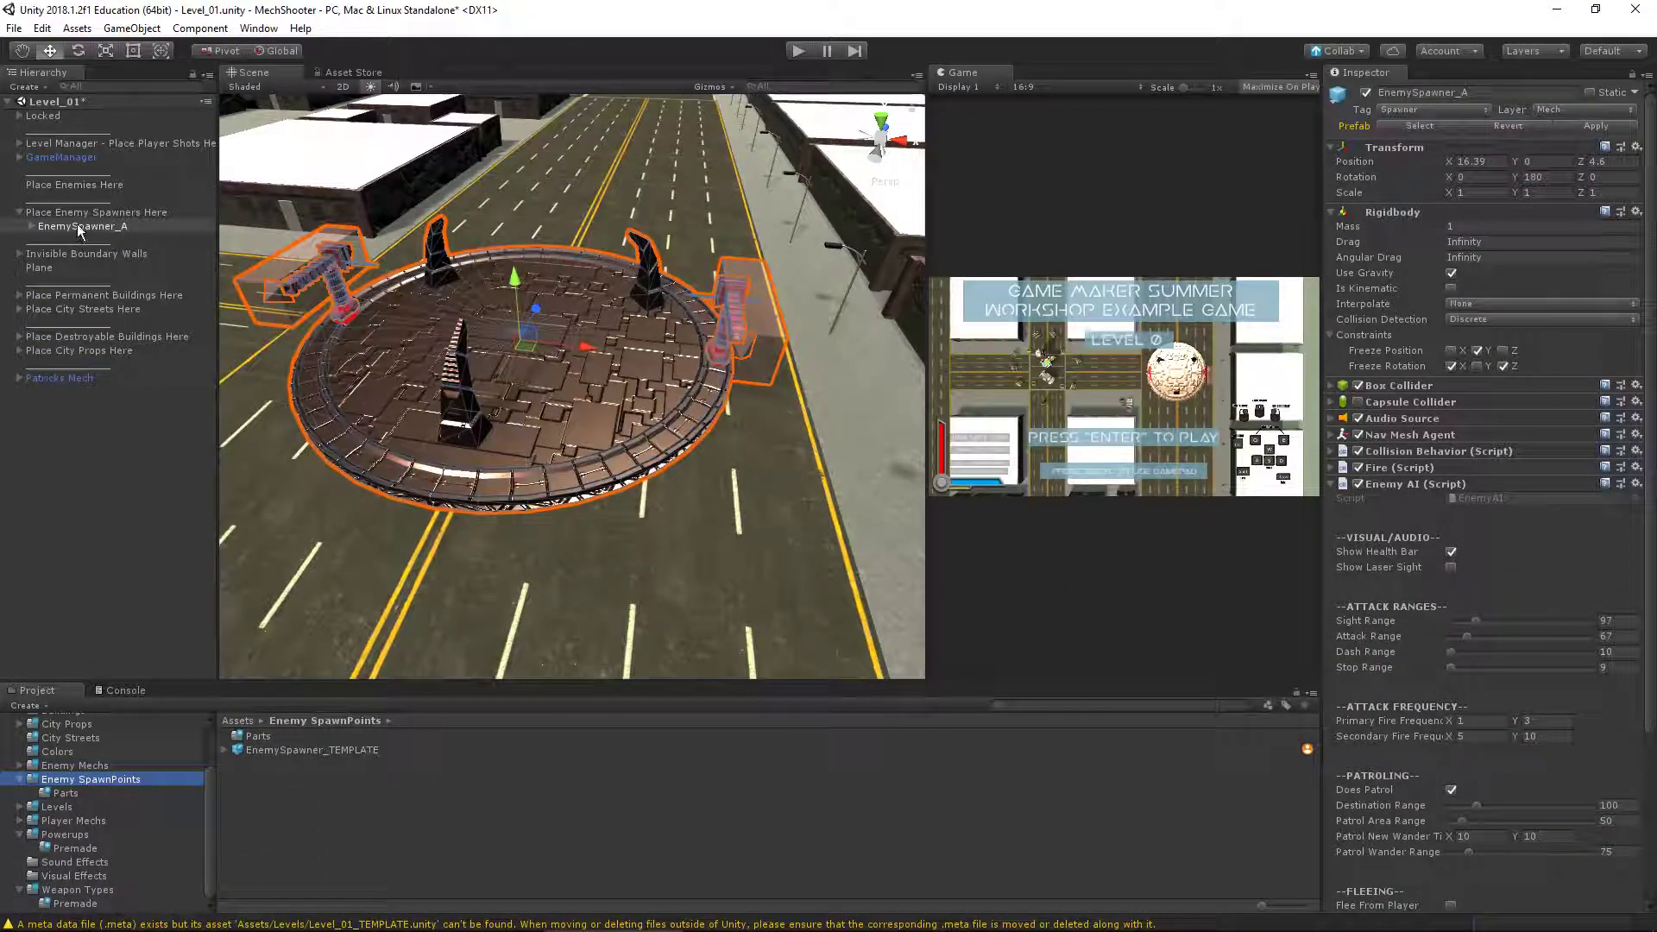
pyautogui.moveTo(76, 224); pyautogui.dragTo(367, 812)
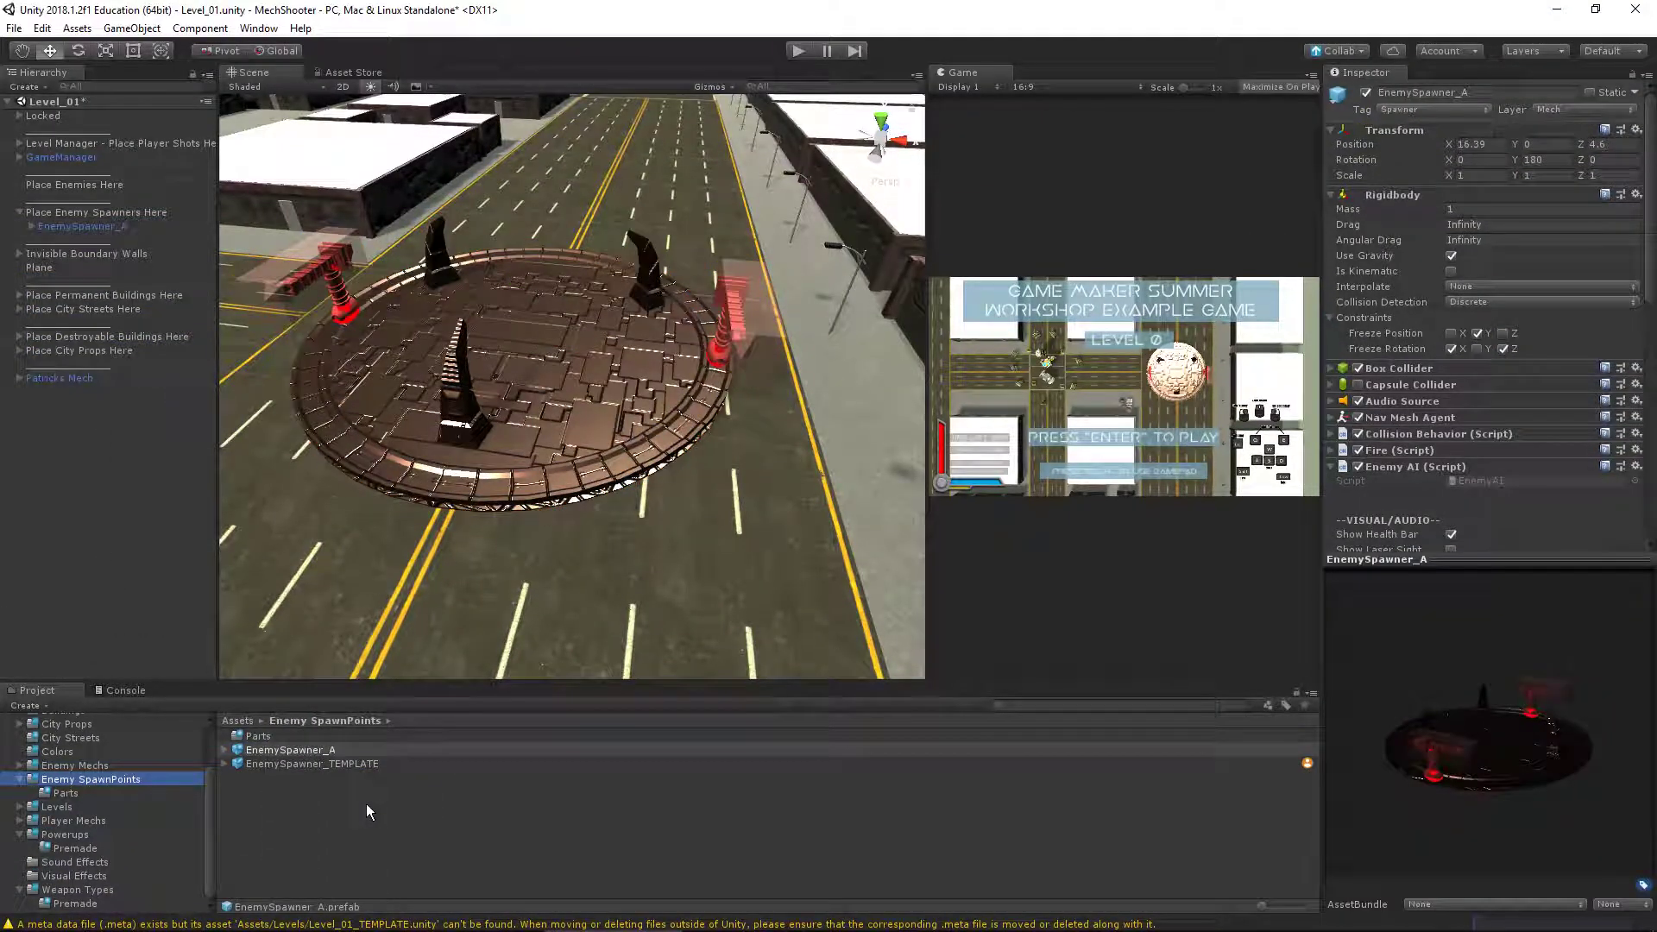
pyautogui.moveTo(1519, 774); pyautogui.dragTo(1518, 712)
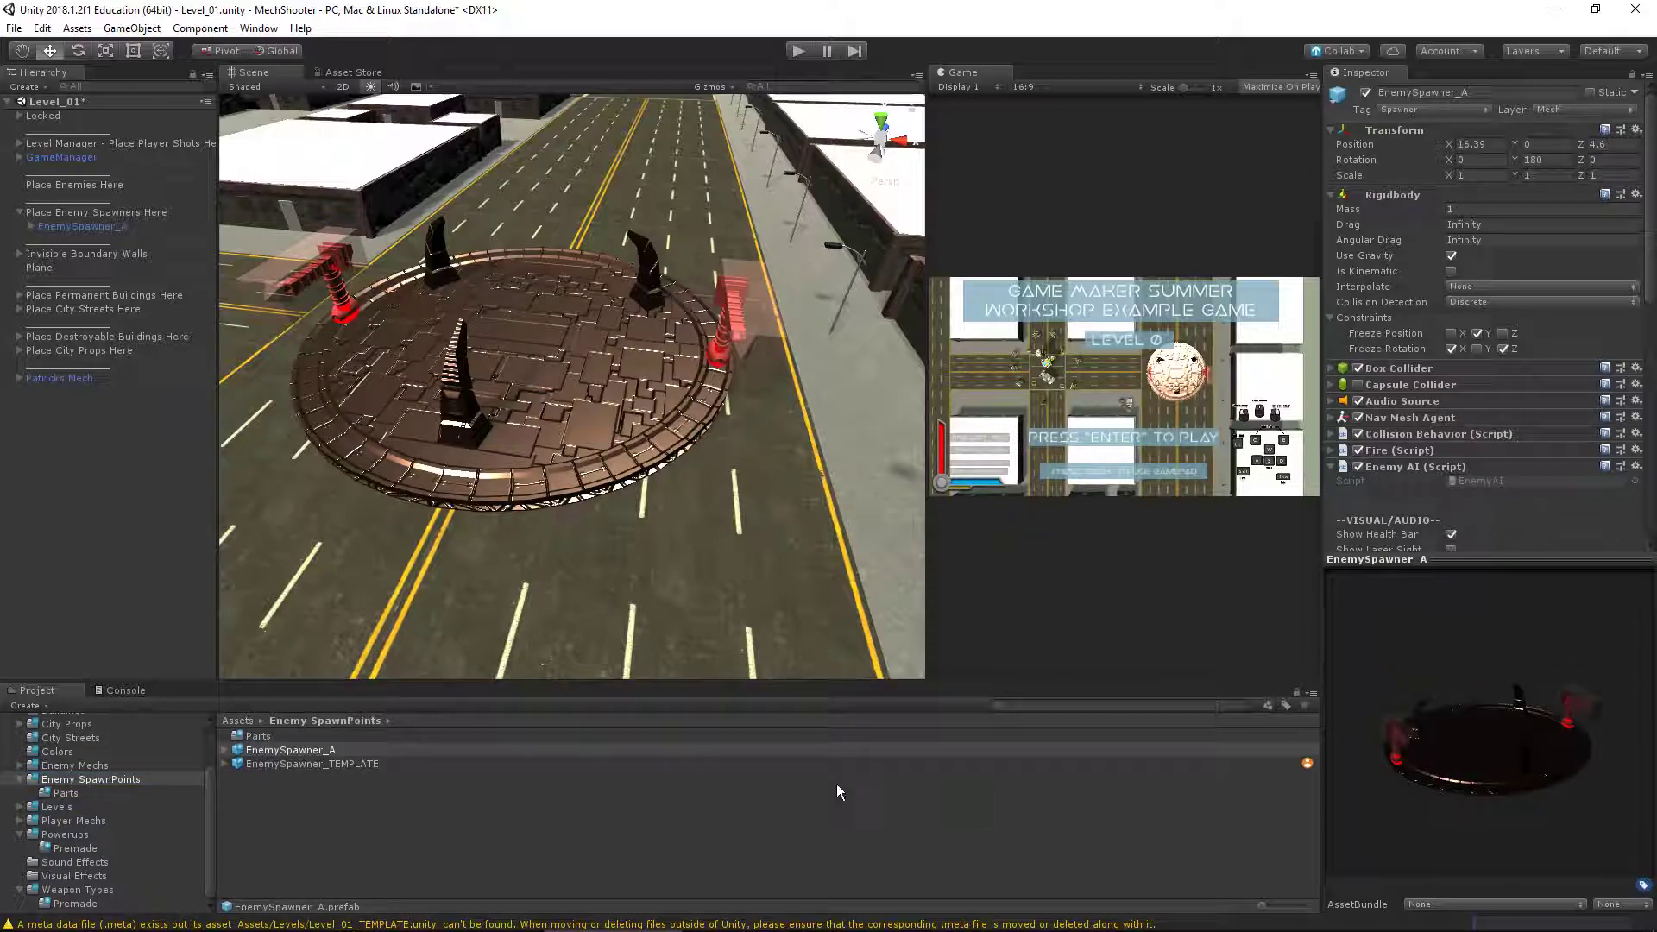
pyautogui.click(362, 764)
pyautogui.moveTo(1418, 763); pyautogui.dragTo(1519, 752)
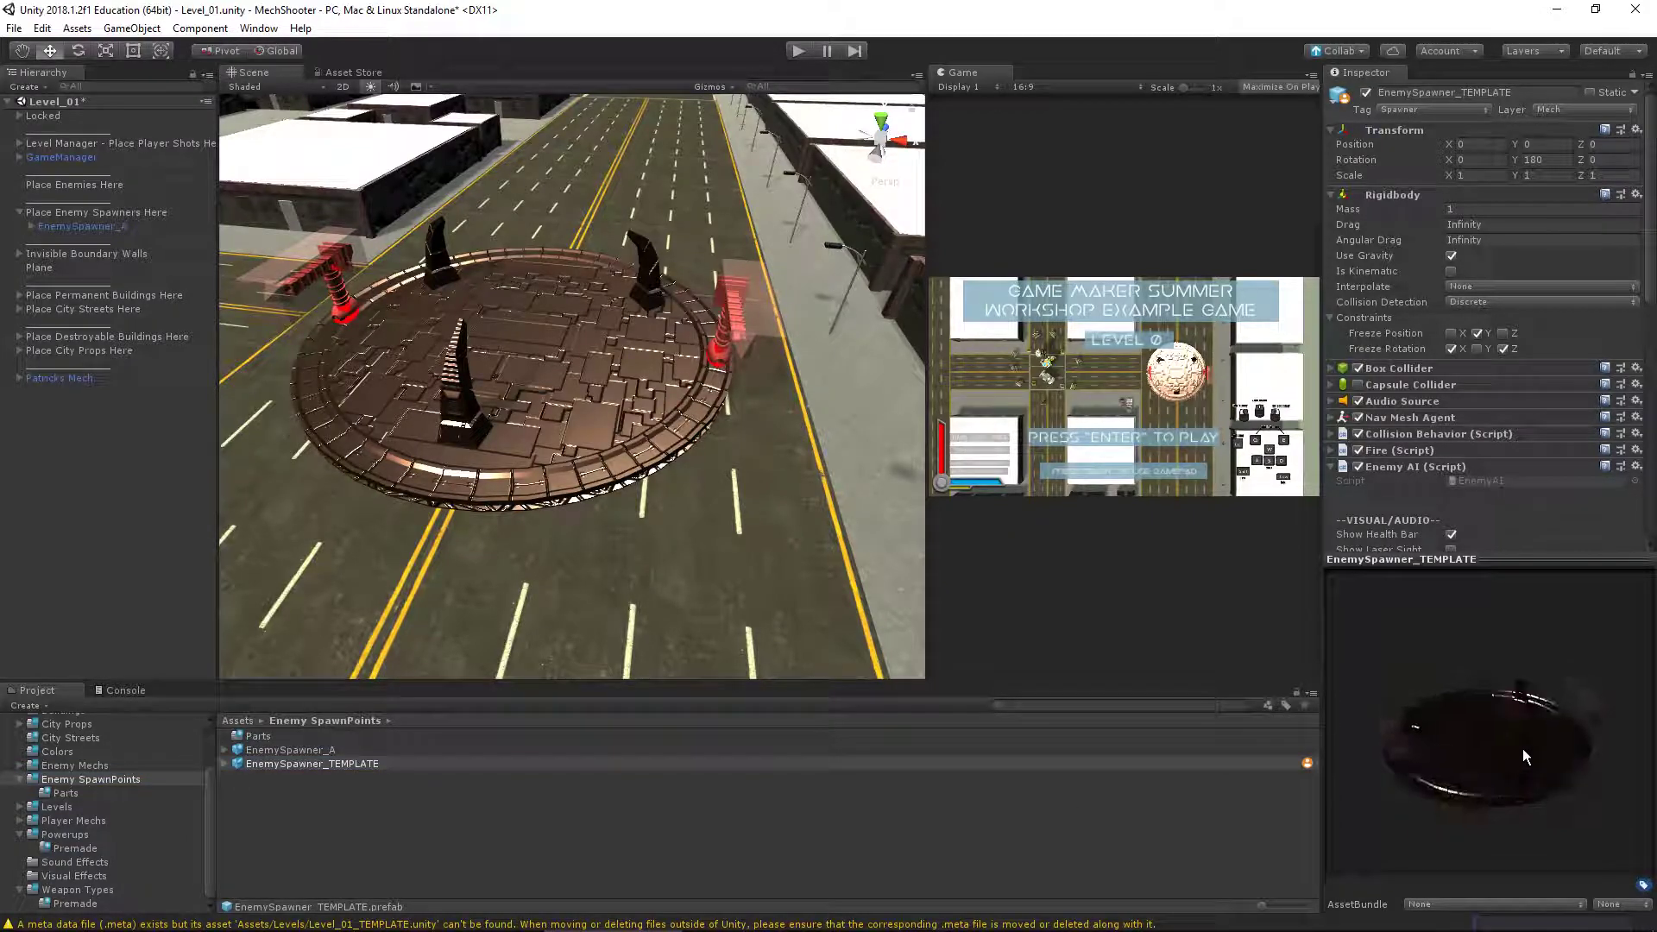
pyautogui.click(329, 749)
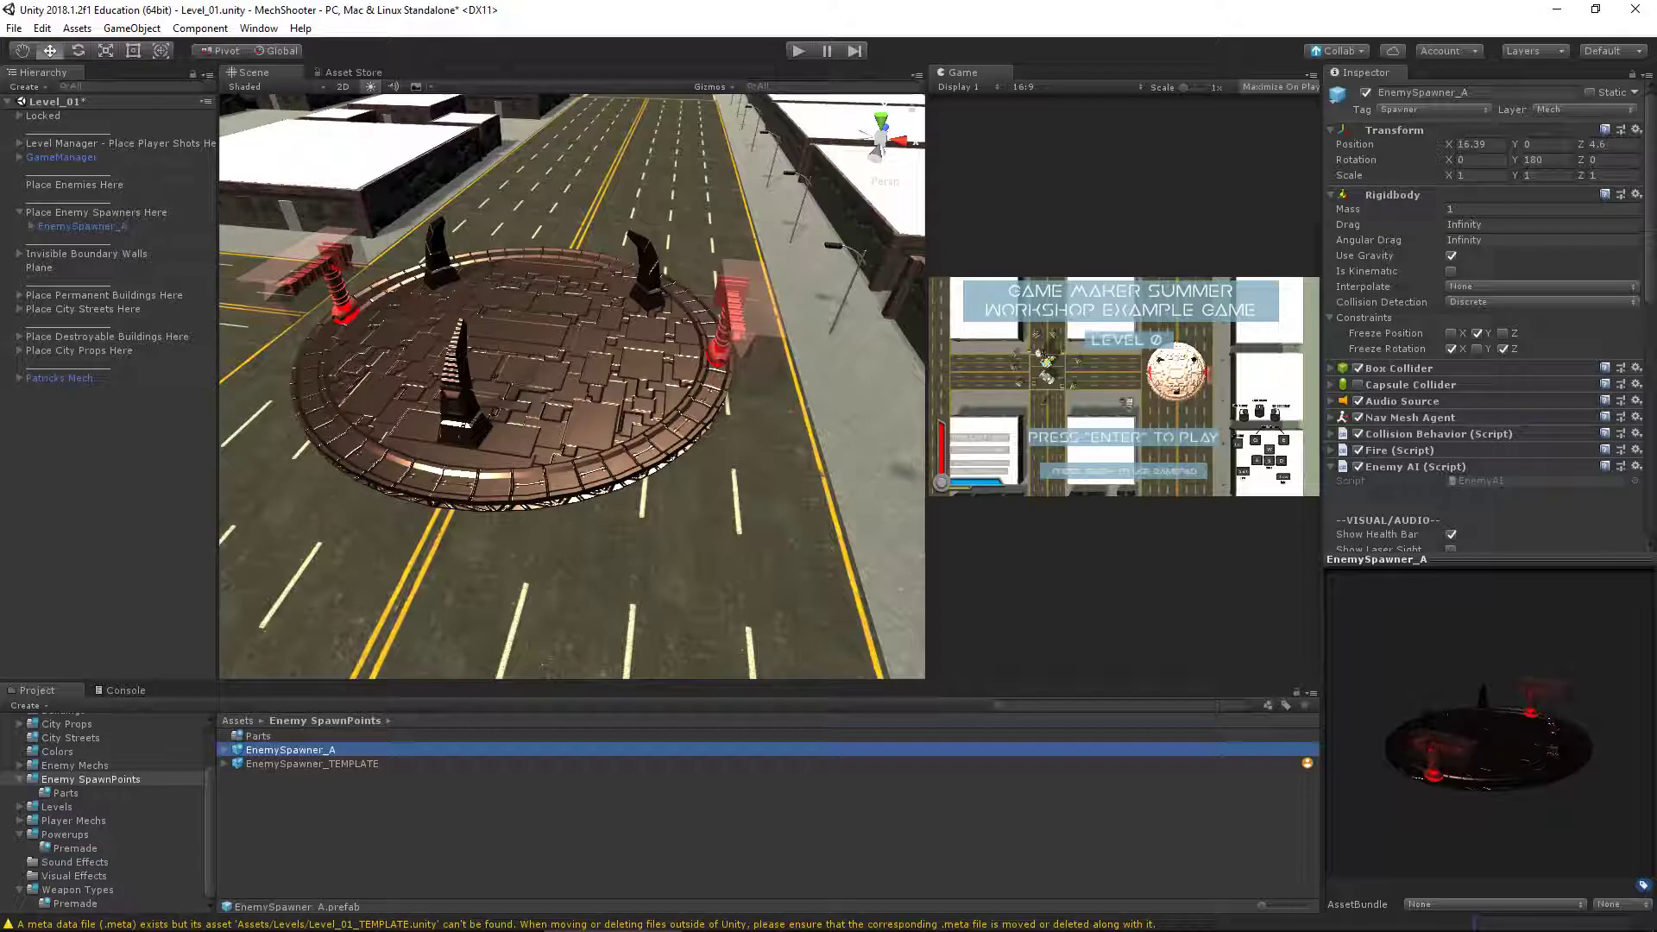
# Move EnemySpawner_A along the road to the far intersection, to about Z 91.4
pyautogui.click(64, 225)
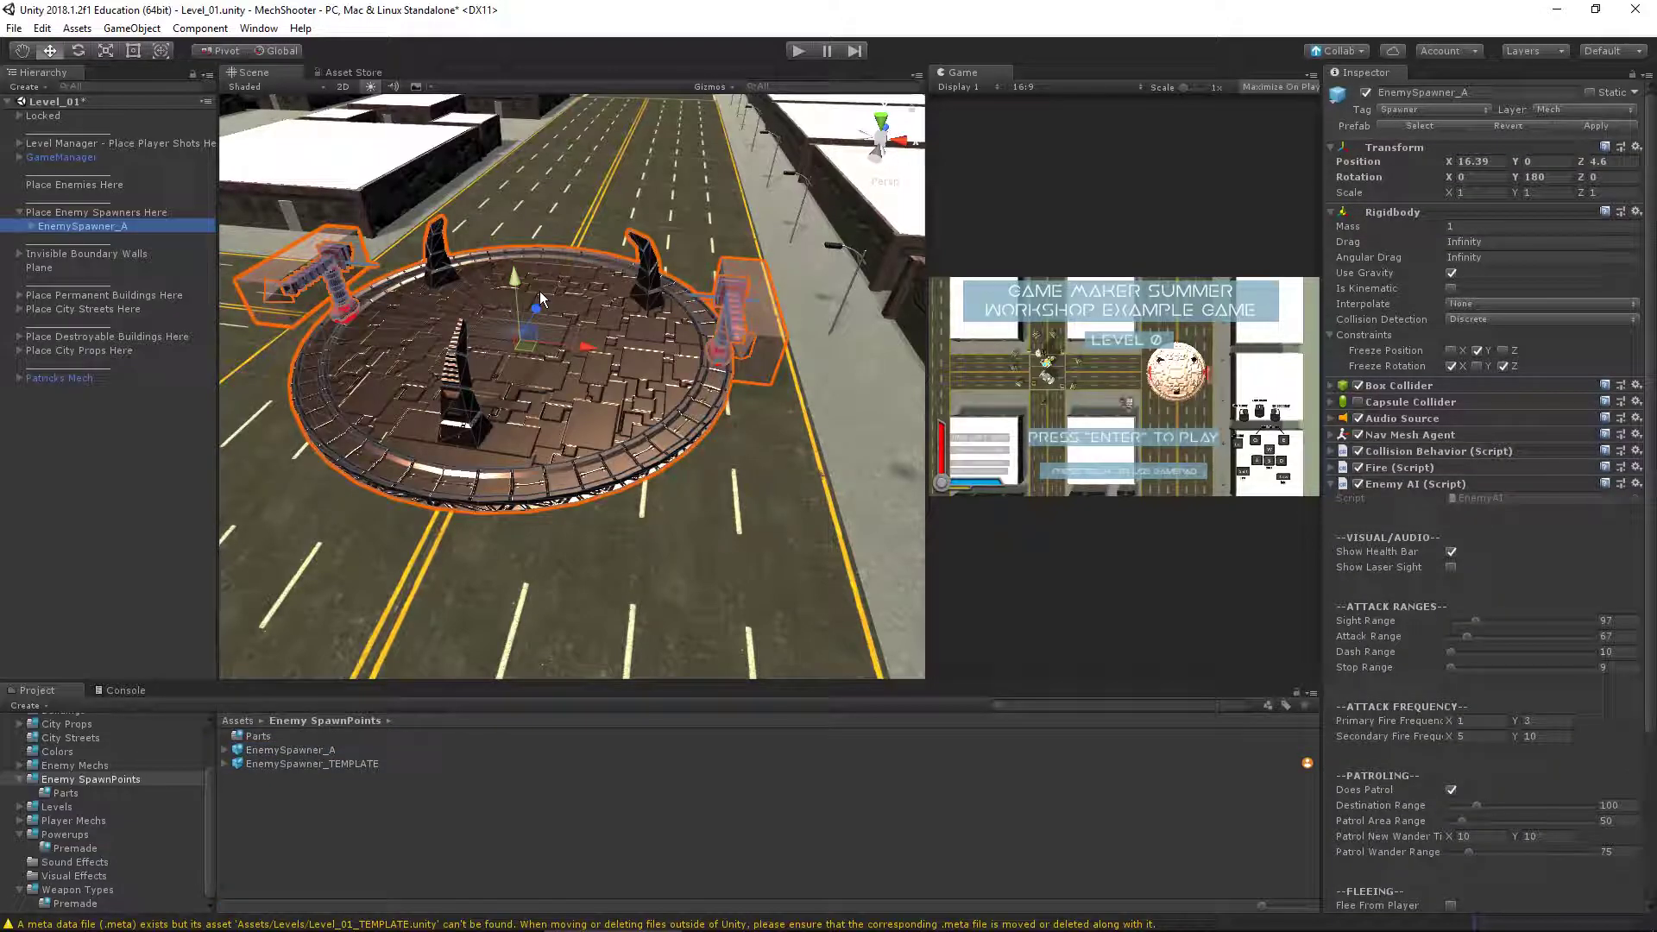
pyautogui.keyDown('alt'); pyautogui.moveTo(577, 298); pyautogui.dragTo(435, 453); pyautogui.keyUp('alt')
pyautogui.keyDown('alt'); pyautogui.scroll(-15, 433, 280); pyautogui.keyUp('alt')
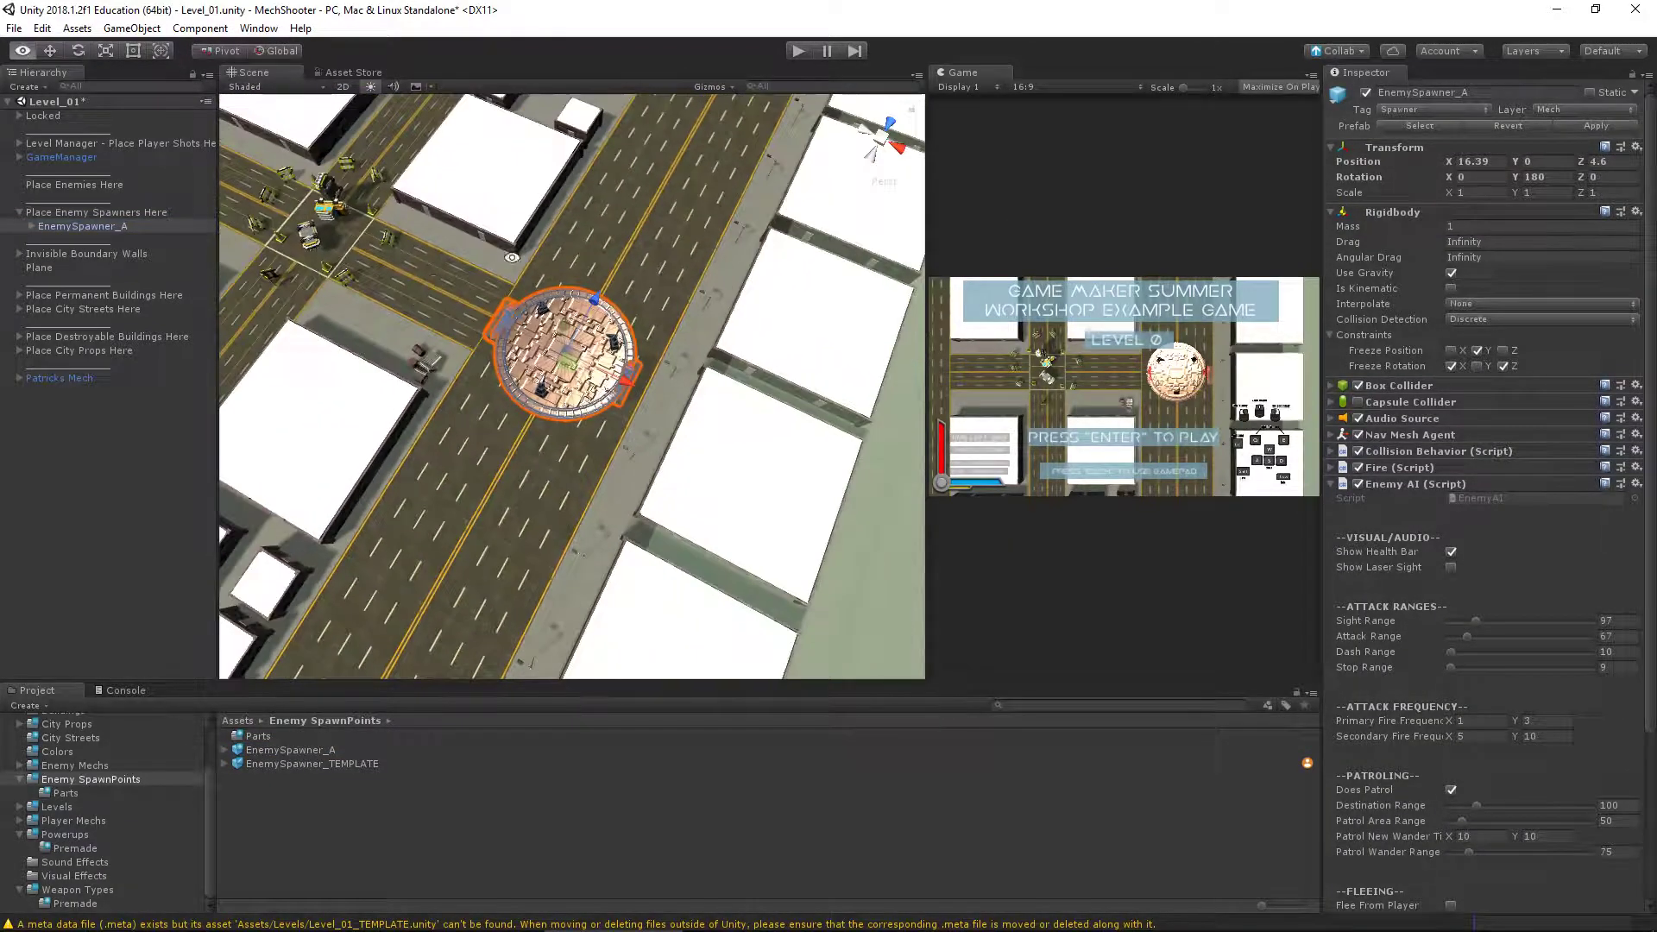
pyautogui.moveTo(434, 279); pyautogui.dragTo(360, 510, button='middle')
pyautogui.scroll(-14, 553, 577)
pyautogui.moveTo(566, 423); pyautogui.dragTo(656, 262)
# Duplicate EnemySpawner_A and move the copy to the corner intersection beside the green hill, at about X -66.3
pyautogui.hotkey('ctrl', 'd')
pyautogui.moveTo(678, 178); pyautogui.dragTo(489, 196)
pyautogui.press('f')
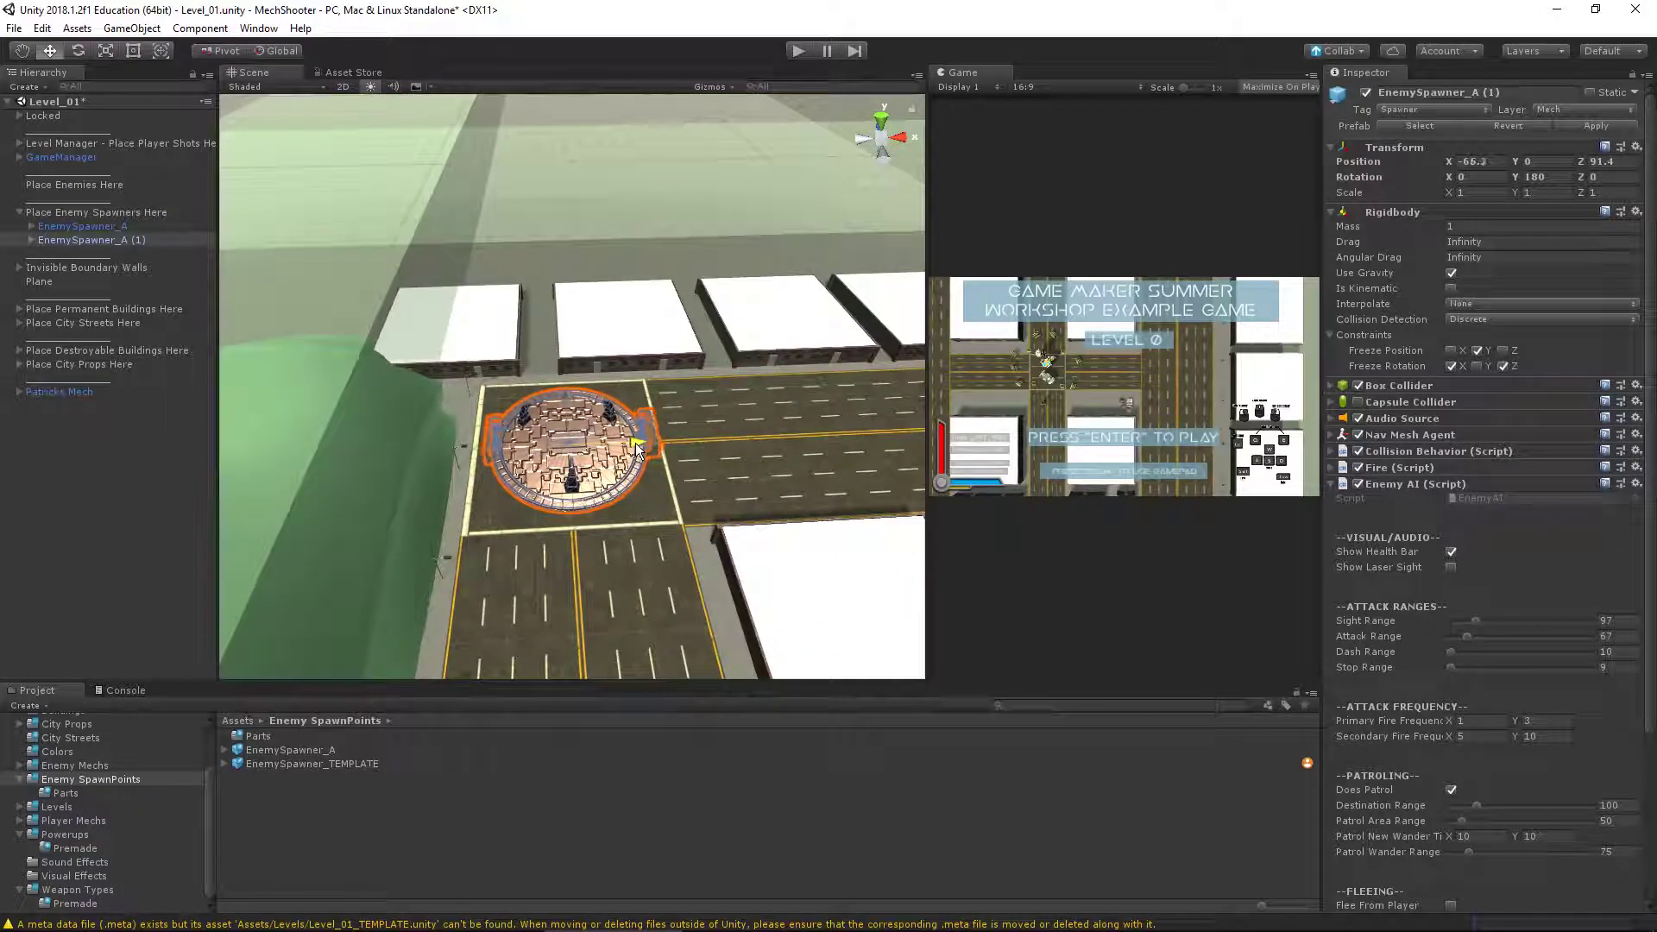
pyautogui.keyDown('alt'); pyautogui.moveTo(634, 443); pyautogui.dragTo(401, 359, button='right'); pyautogui.keyUp('alt')
pyautogui.keyDown('alt'); pyautogui.moveTo(401, 359); pyautogui.dragTo(612, 328); pyautogui.keyUp('alt')
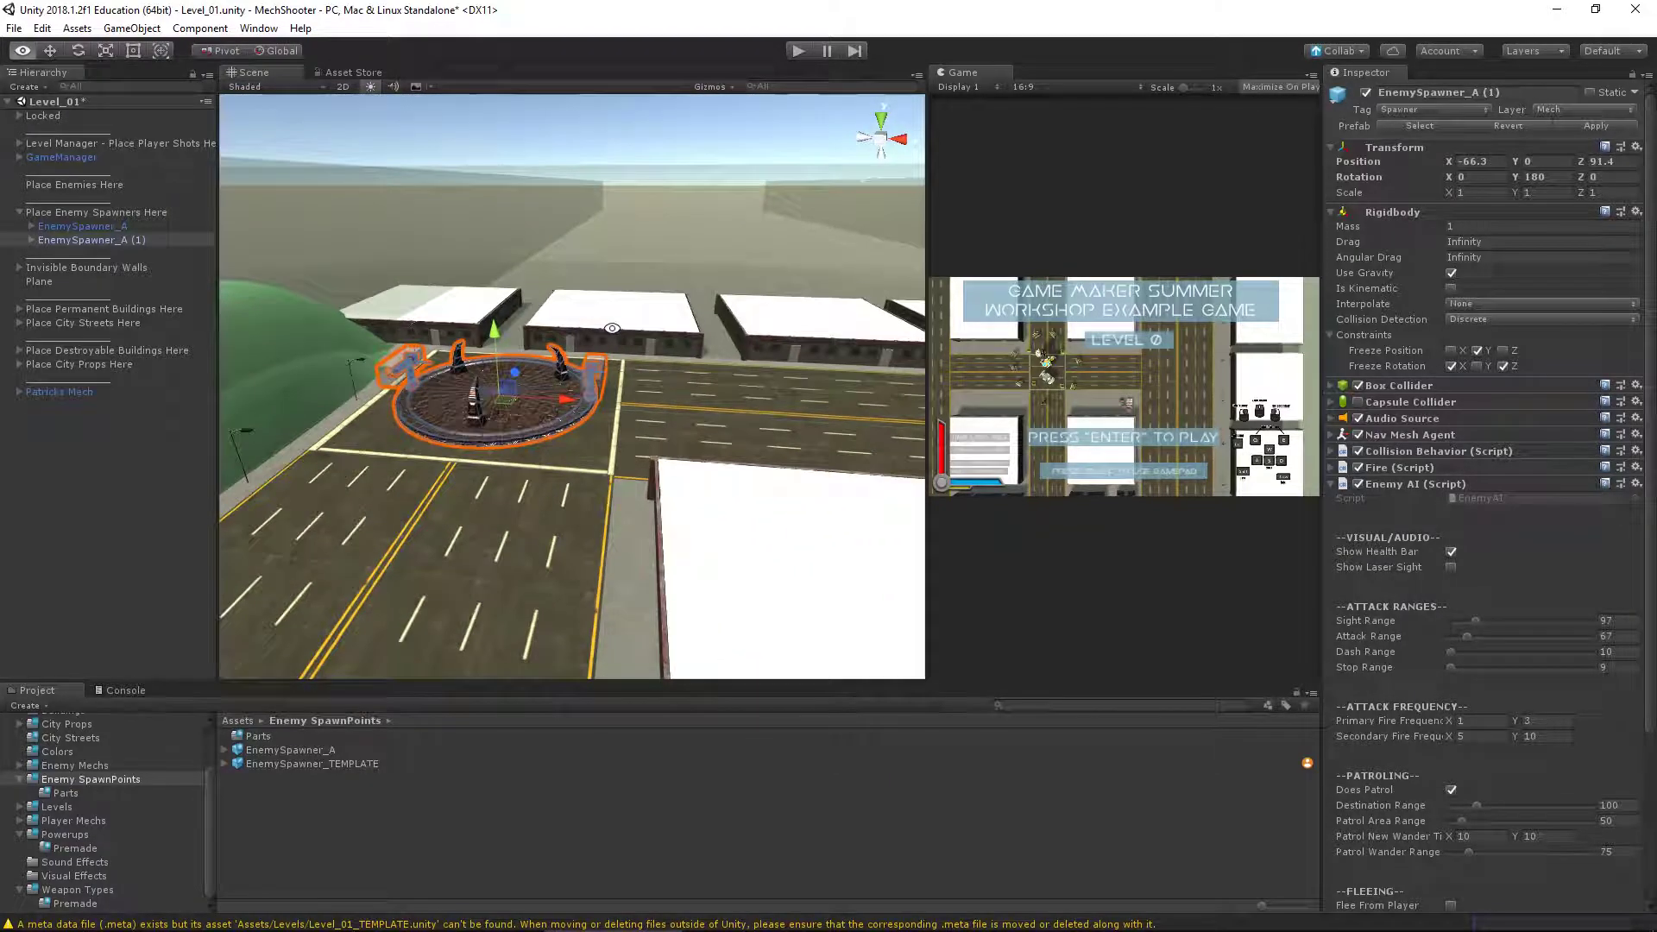
# Check the placement of the two enemy spawners on their intersections and select both together
pyautogui.click(126, 227)
pyautogui.keyDown('alt'); pyautogui.moveTo(740, 392); pyautogui.dragTo(585, 381); pyautogui.keyUp('alt')
pyautogui.moveTo(583, 382); pyautogui.dragTo(706, 407, button='middle')
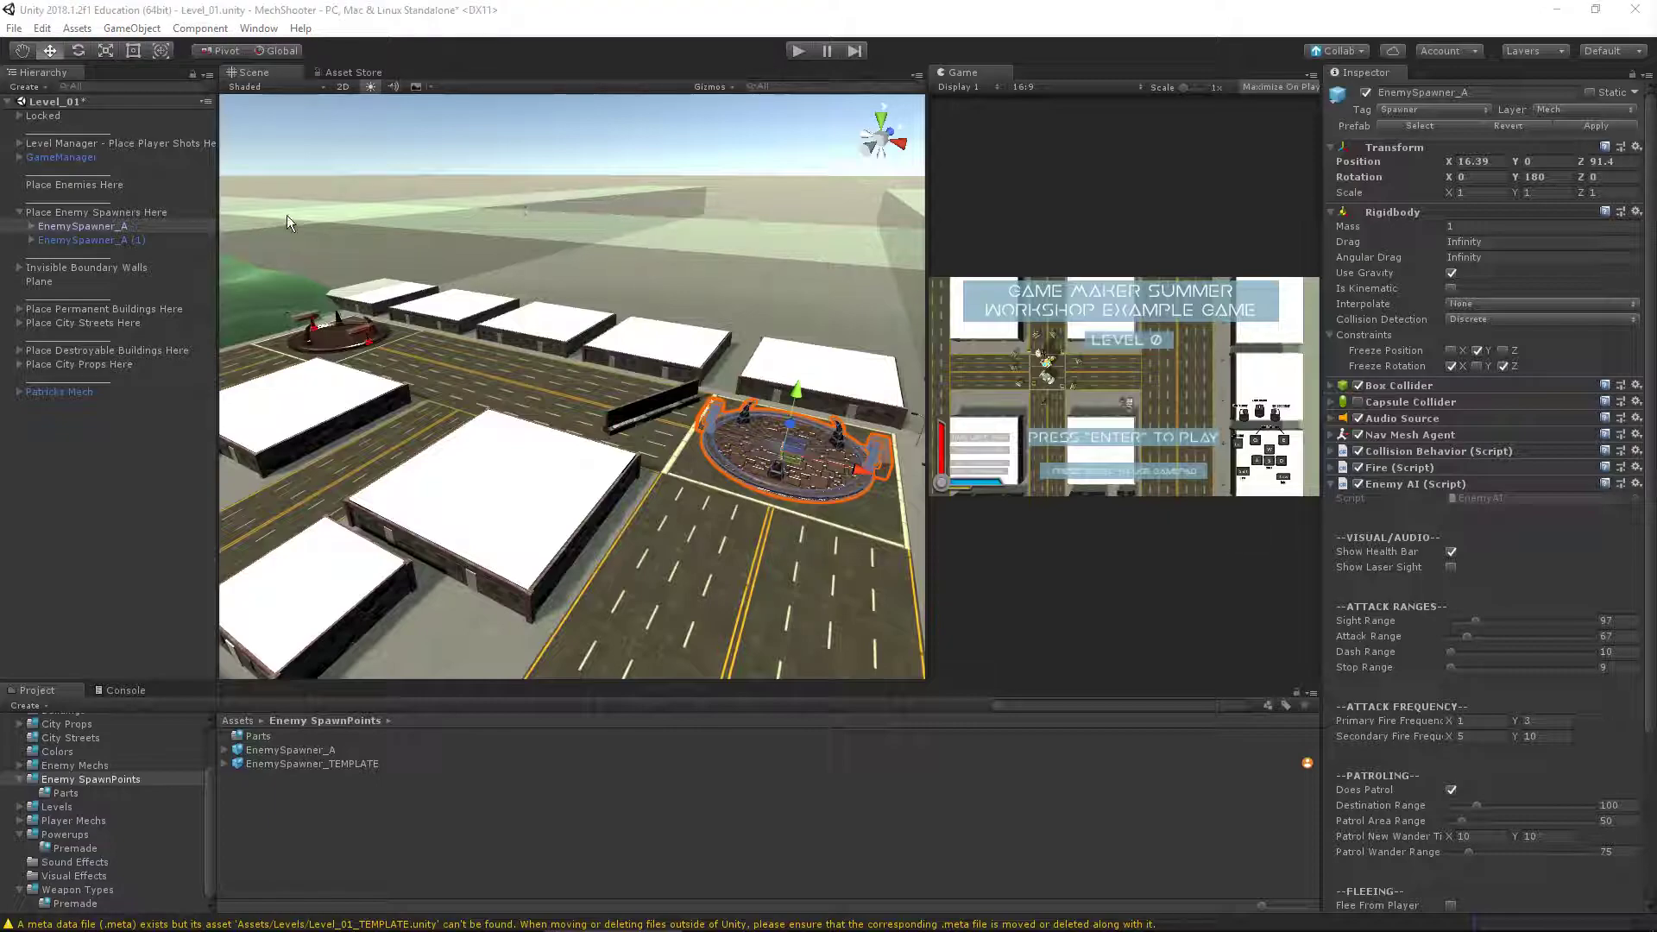
pyautogui.click(121, 241)
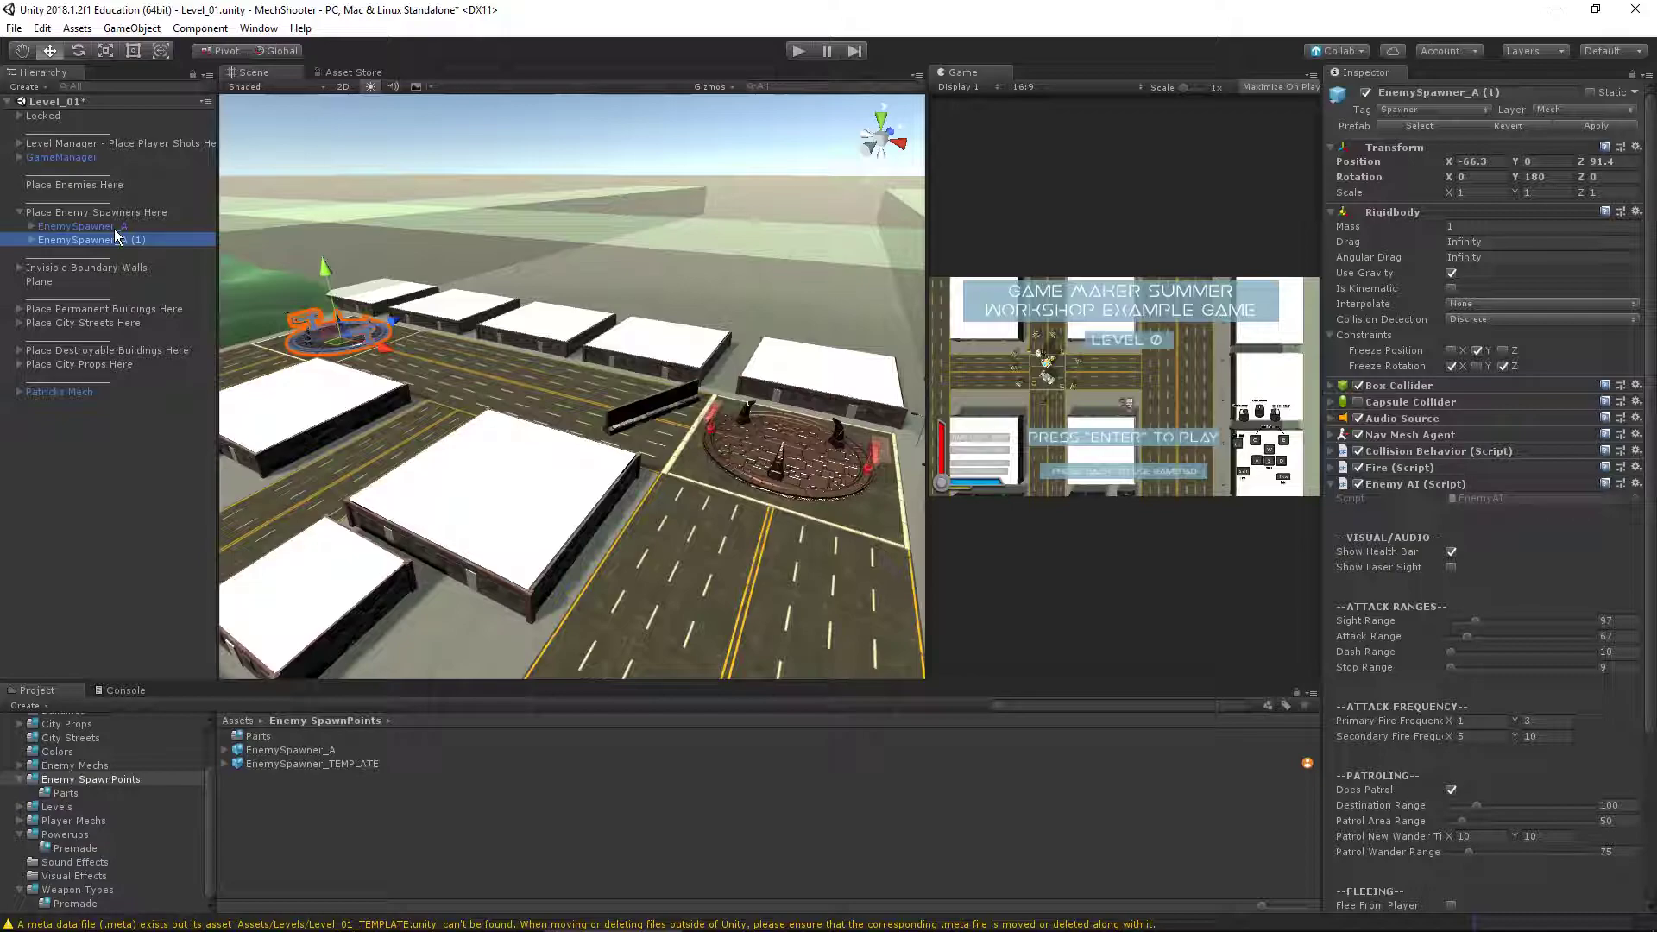
pyautogui.keyDown('ctrl'); pyautogui.click(117, 228); pyautogui.keyUp('ctrl')
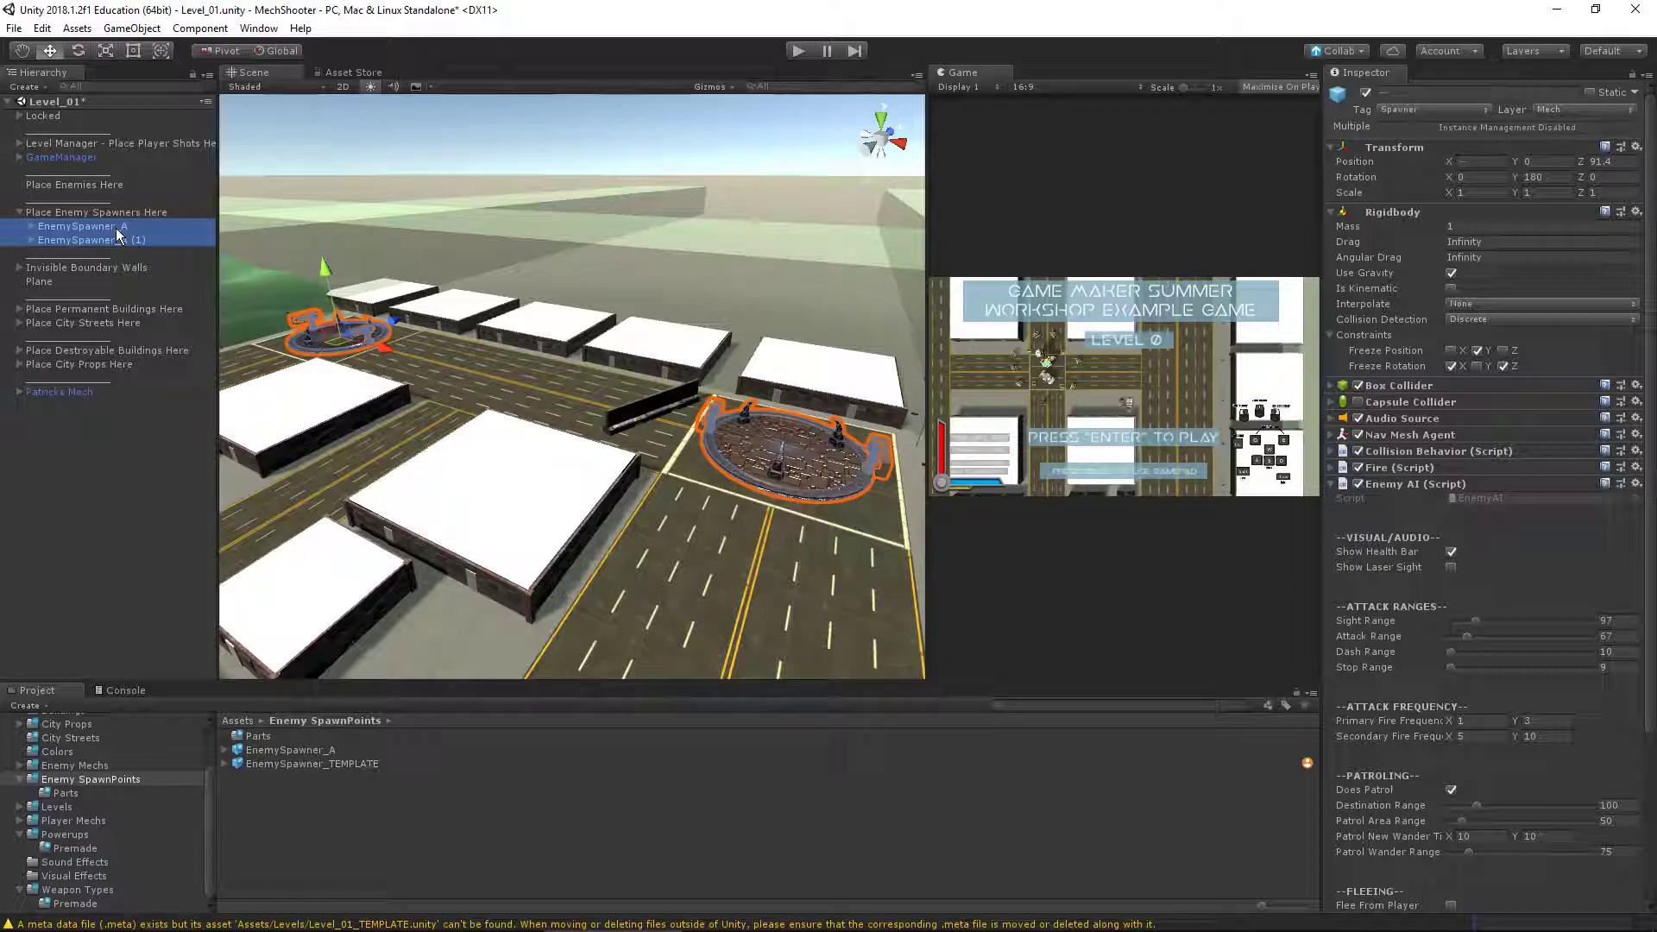
# Examine the Stats and Enemy AI settings of both spawners, down to the Spawning section
pyautogui.scroll(-3, 1459, 524)
pyautogui.scroll(-2, 1459, 525)
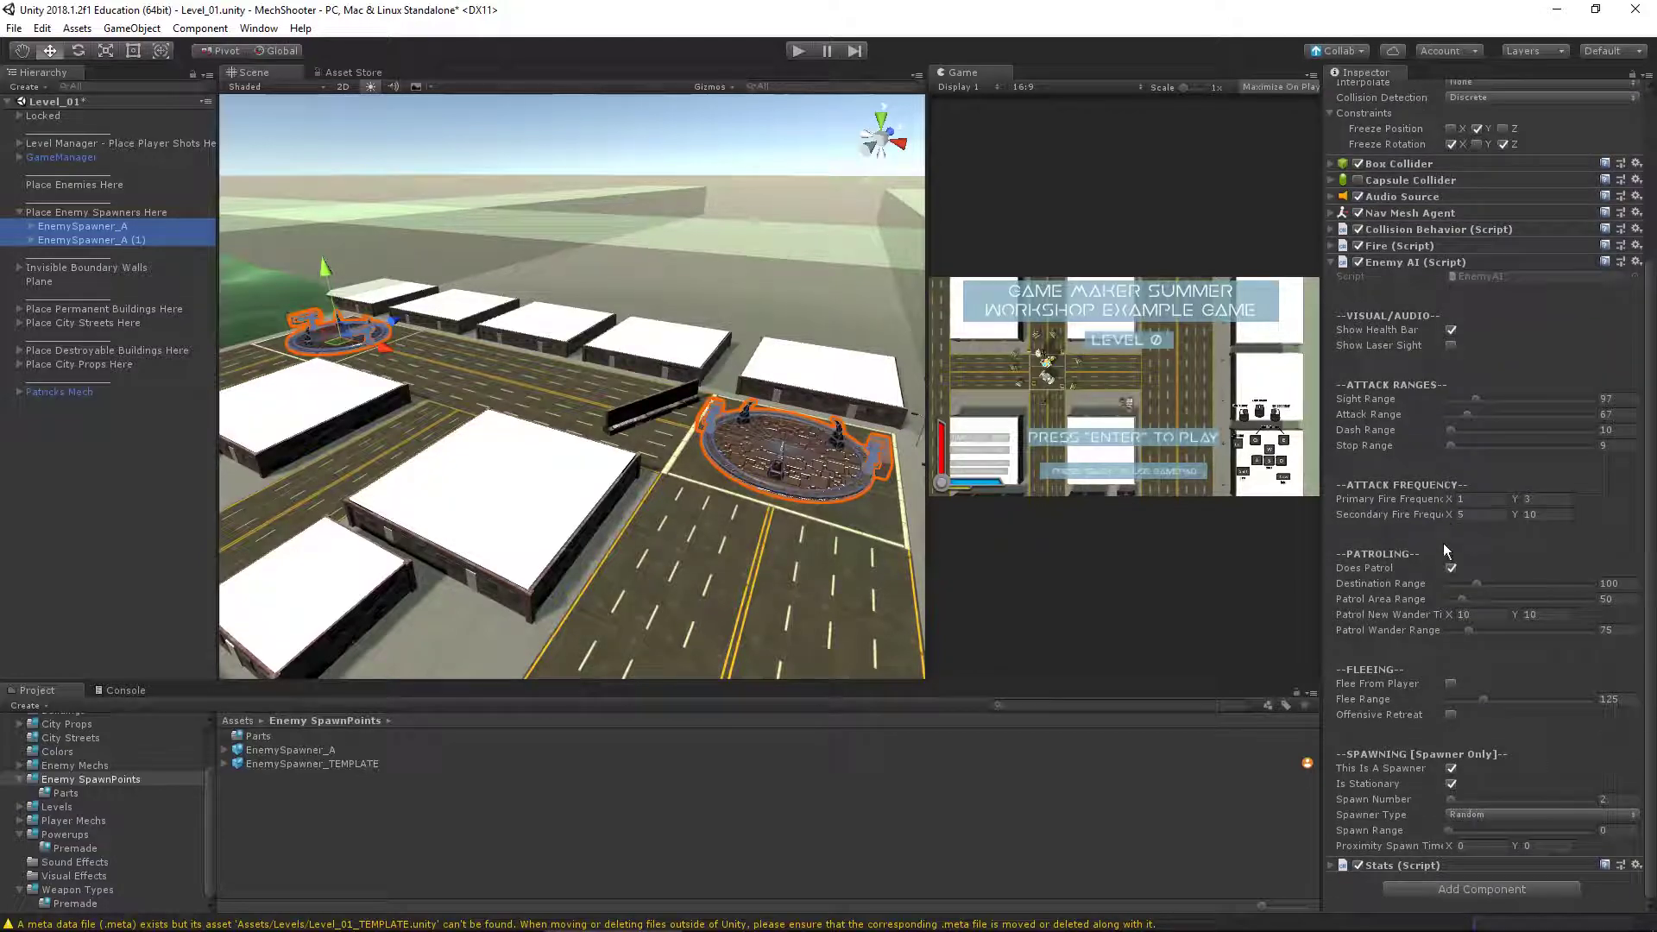
pyautogui.click(1331, 262)
pyautogui.click(1330, 500)
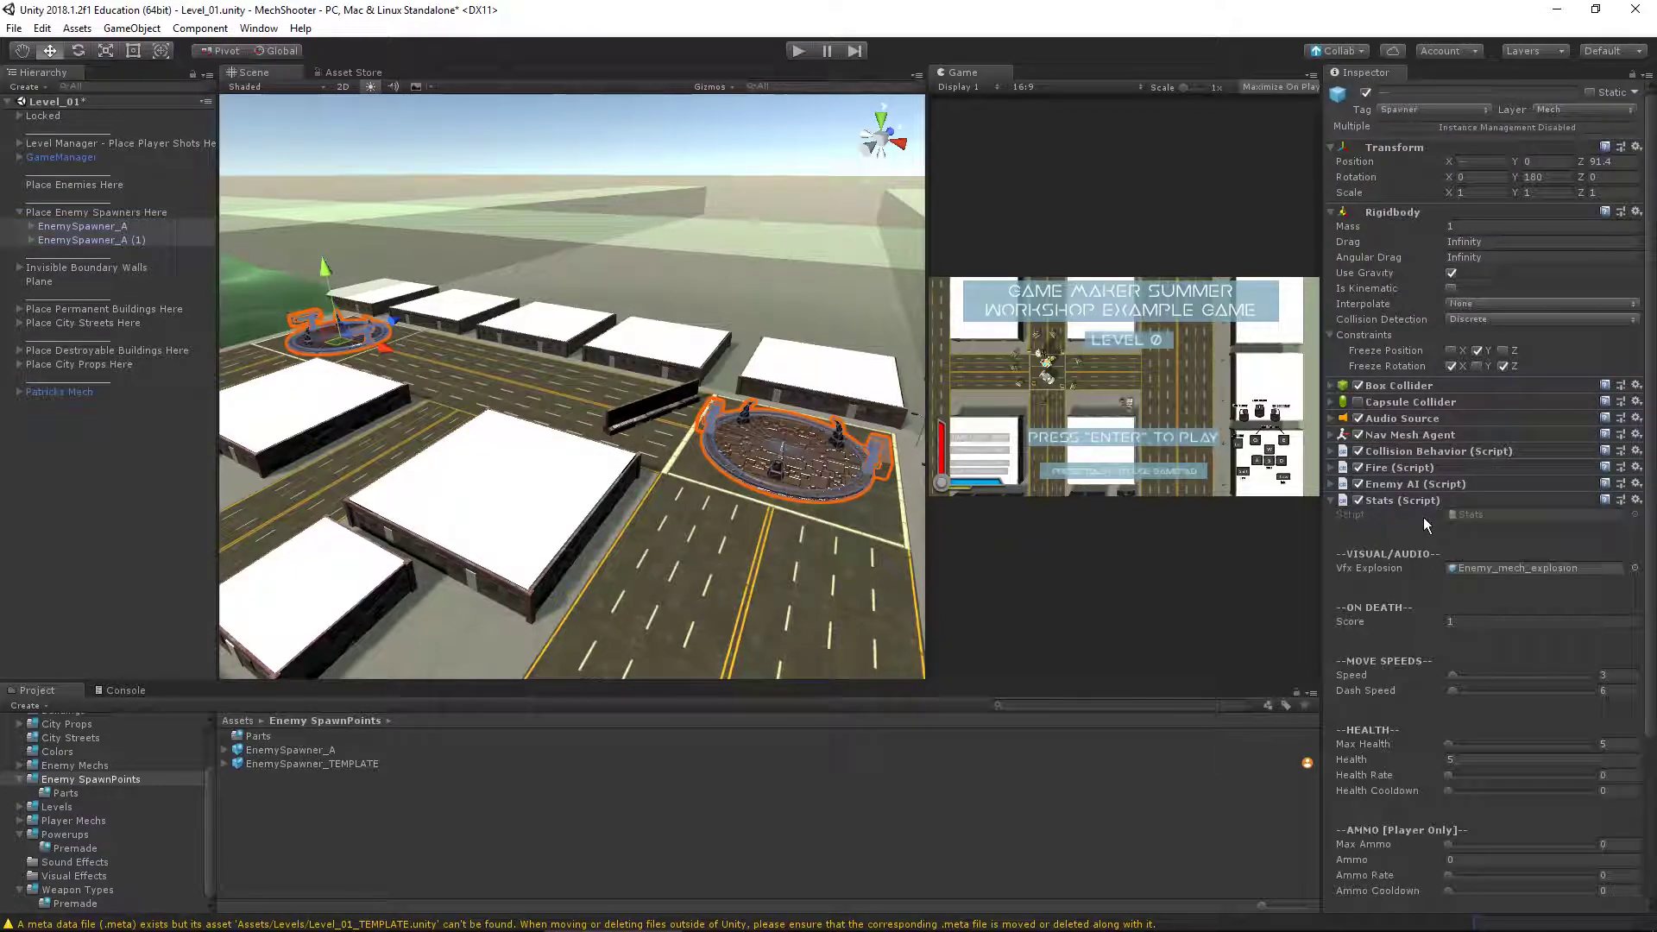
pyautogui.click(1330, 500)
pyautogui.click(1330, 499)
pyautogui.scroll(-4, 1447, 515)
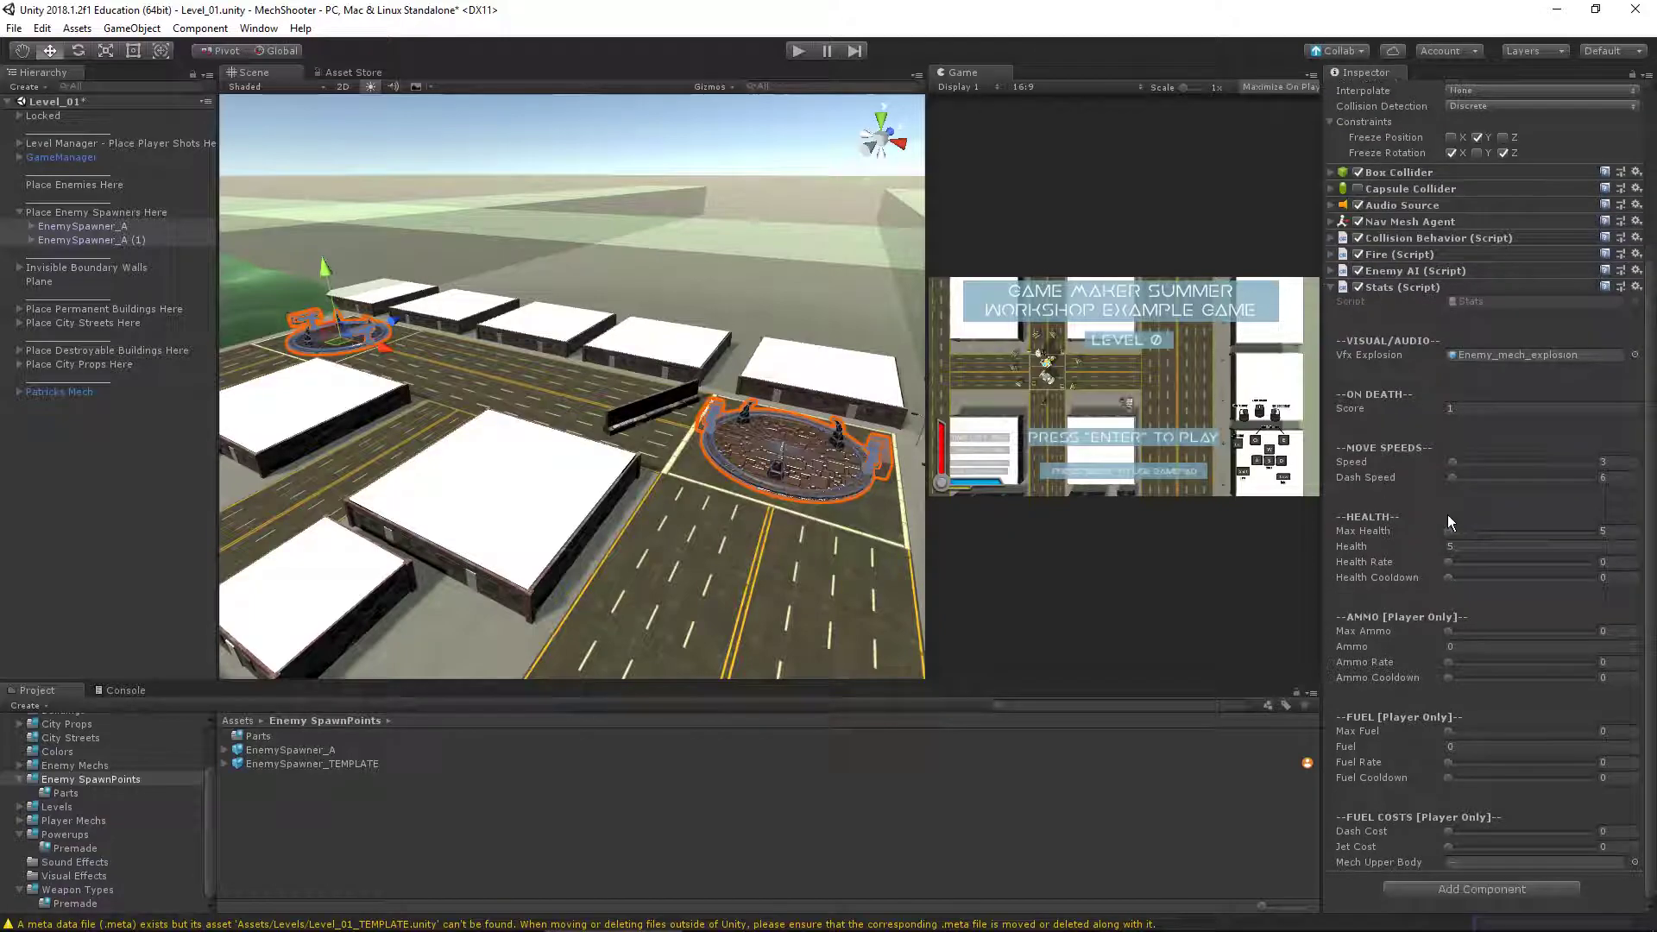
pyautogui.click(1330, 288)
pyautogui.click(1331, 484)
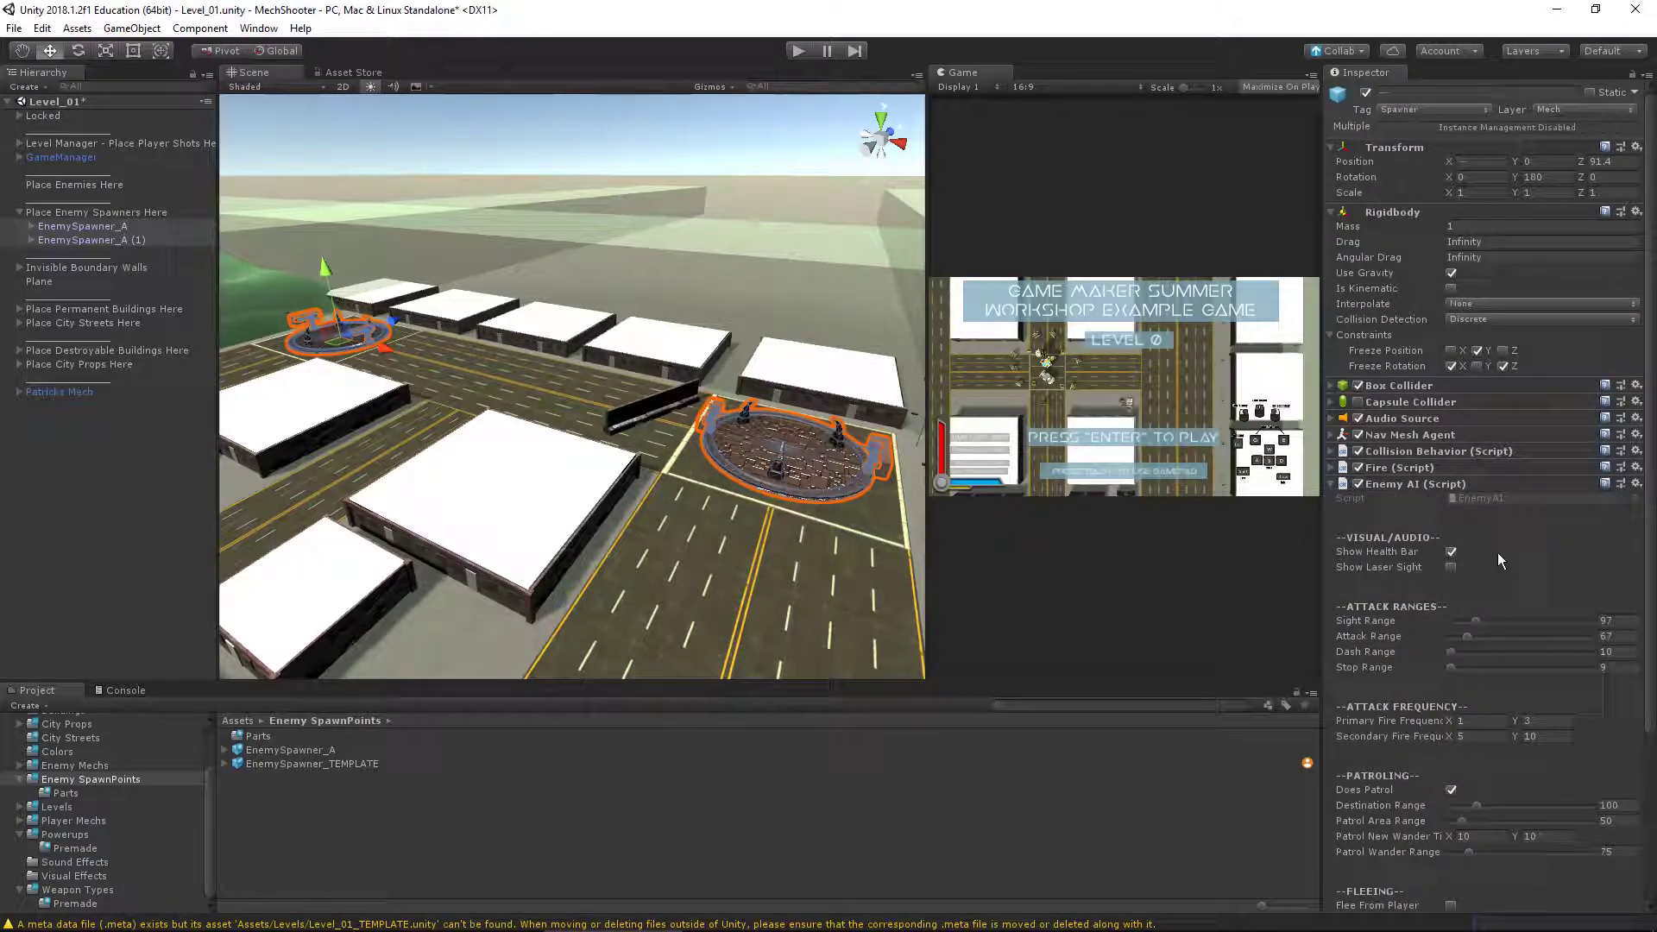
pyautogui.scroll(-5, 1496, 553)
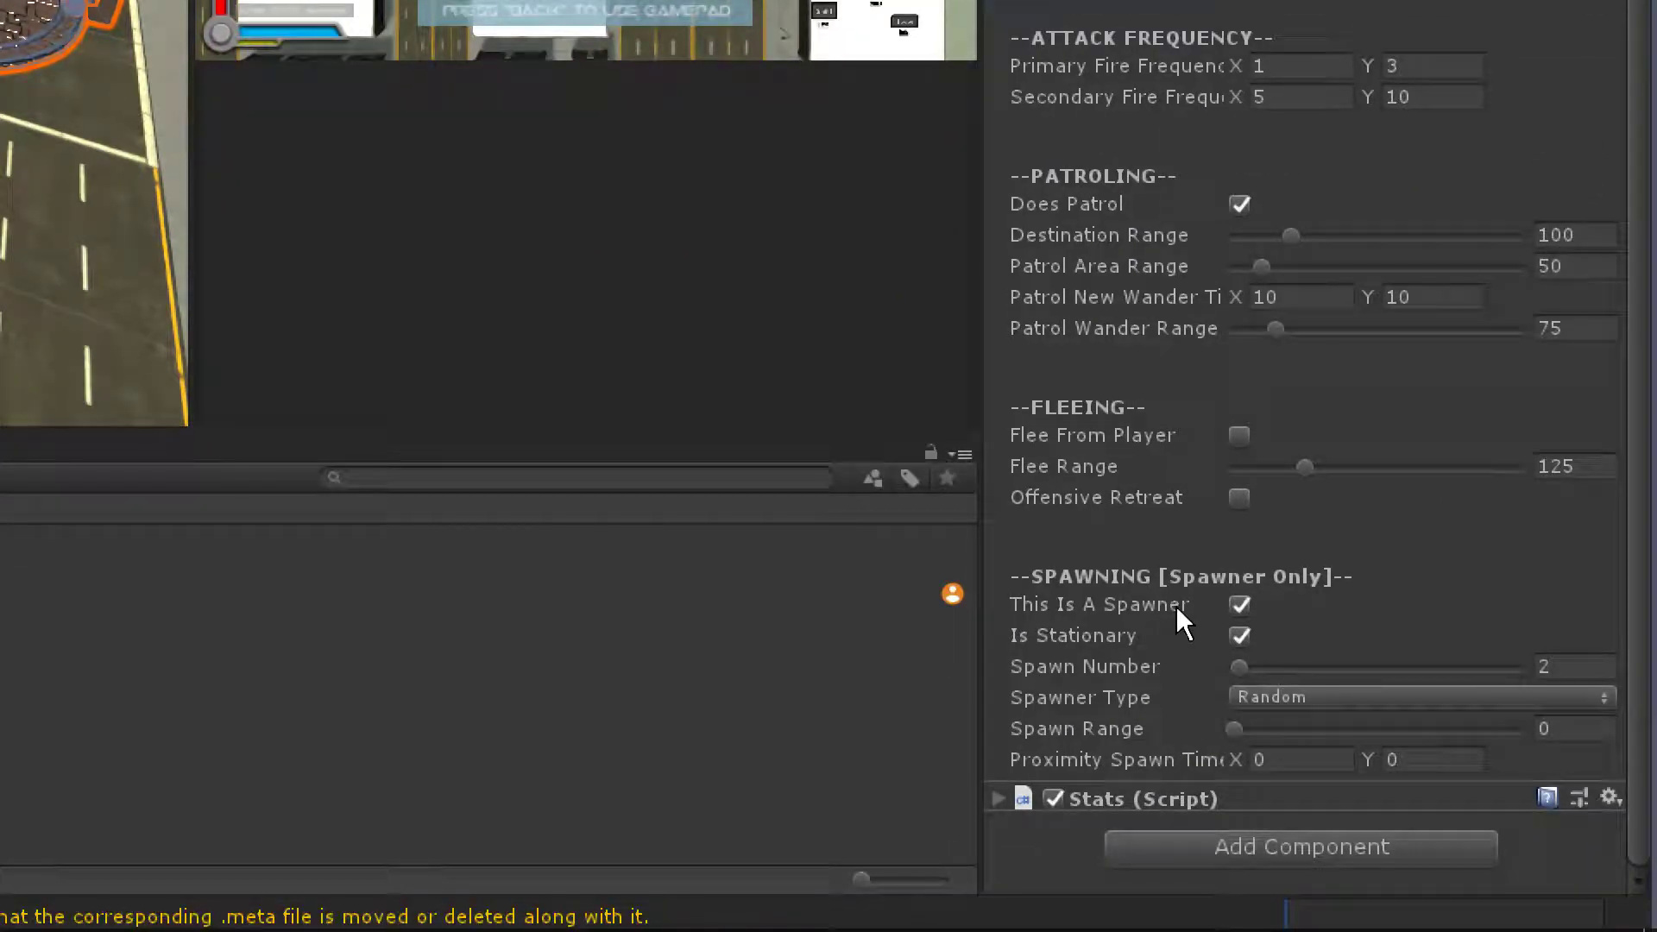
pyautogui.click(1240, 604)
pyautogui.press('space')
pyautogui.moveTo(1081, 646)
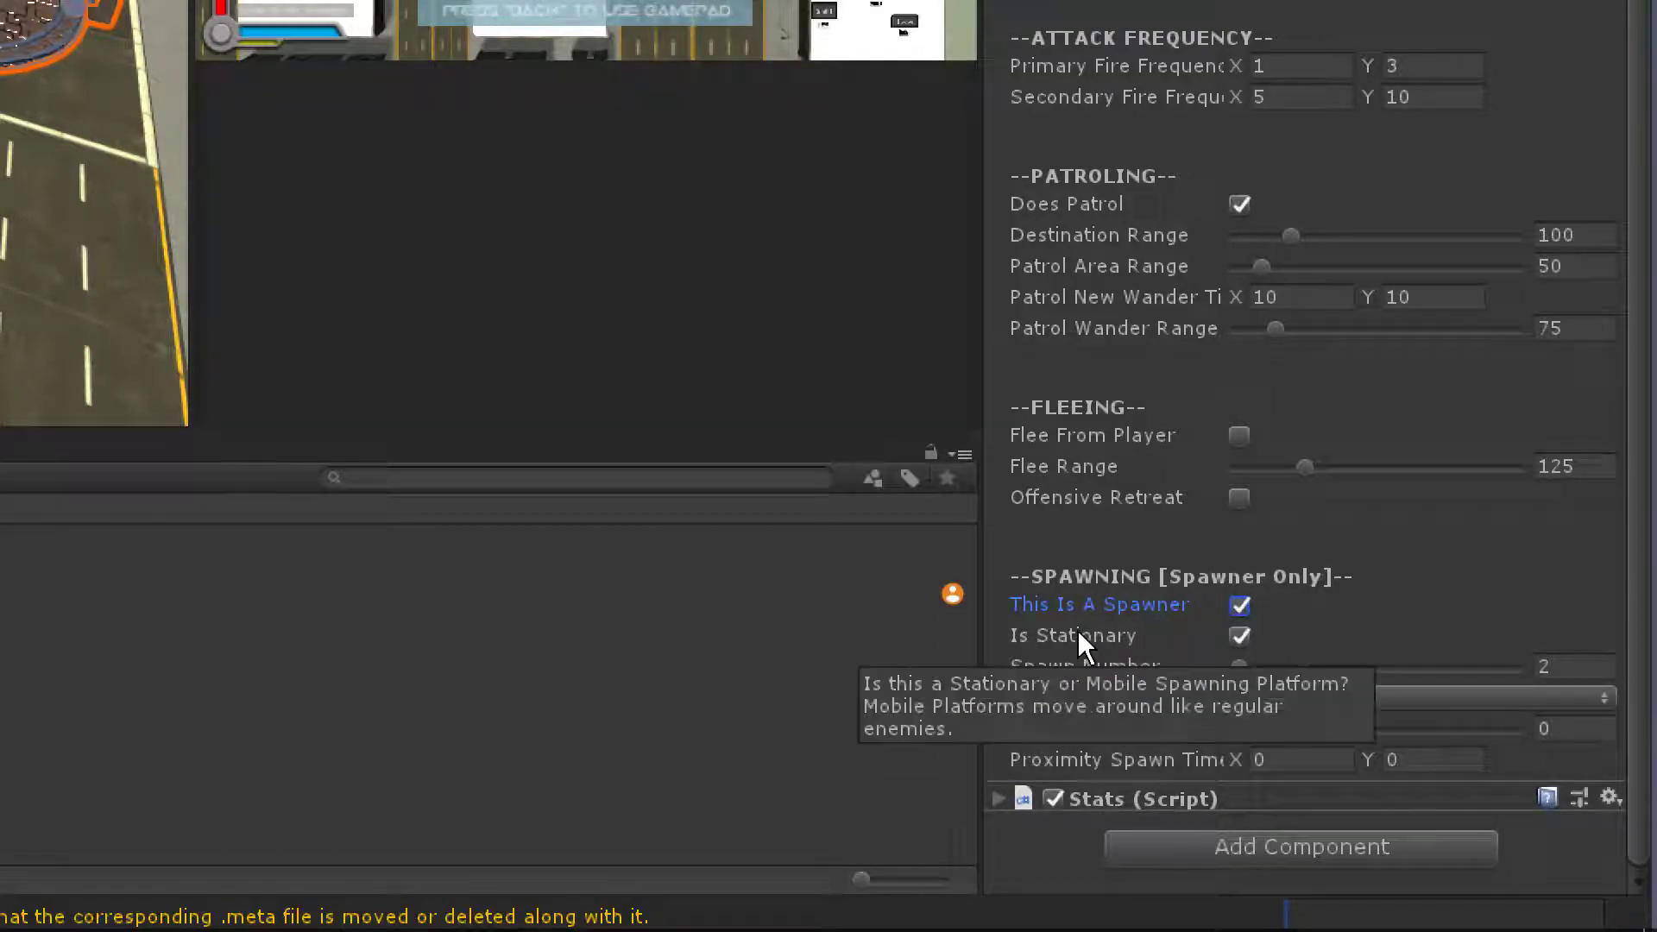
pyautogui.click(1240, 637)
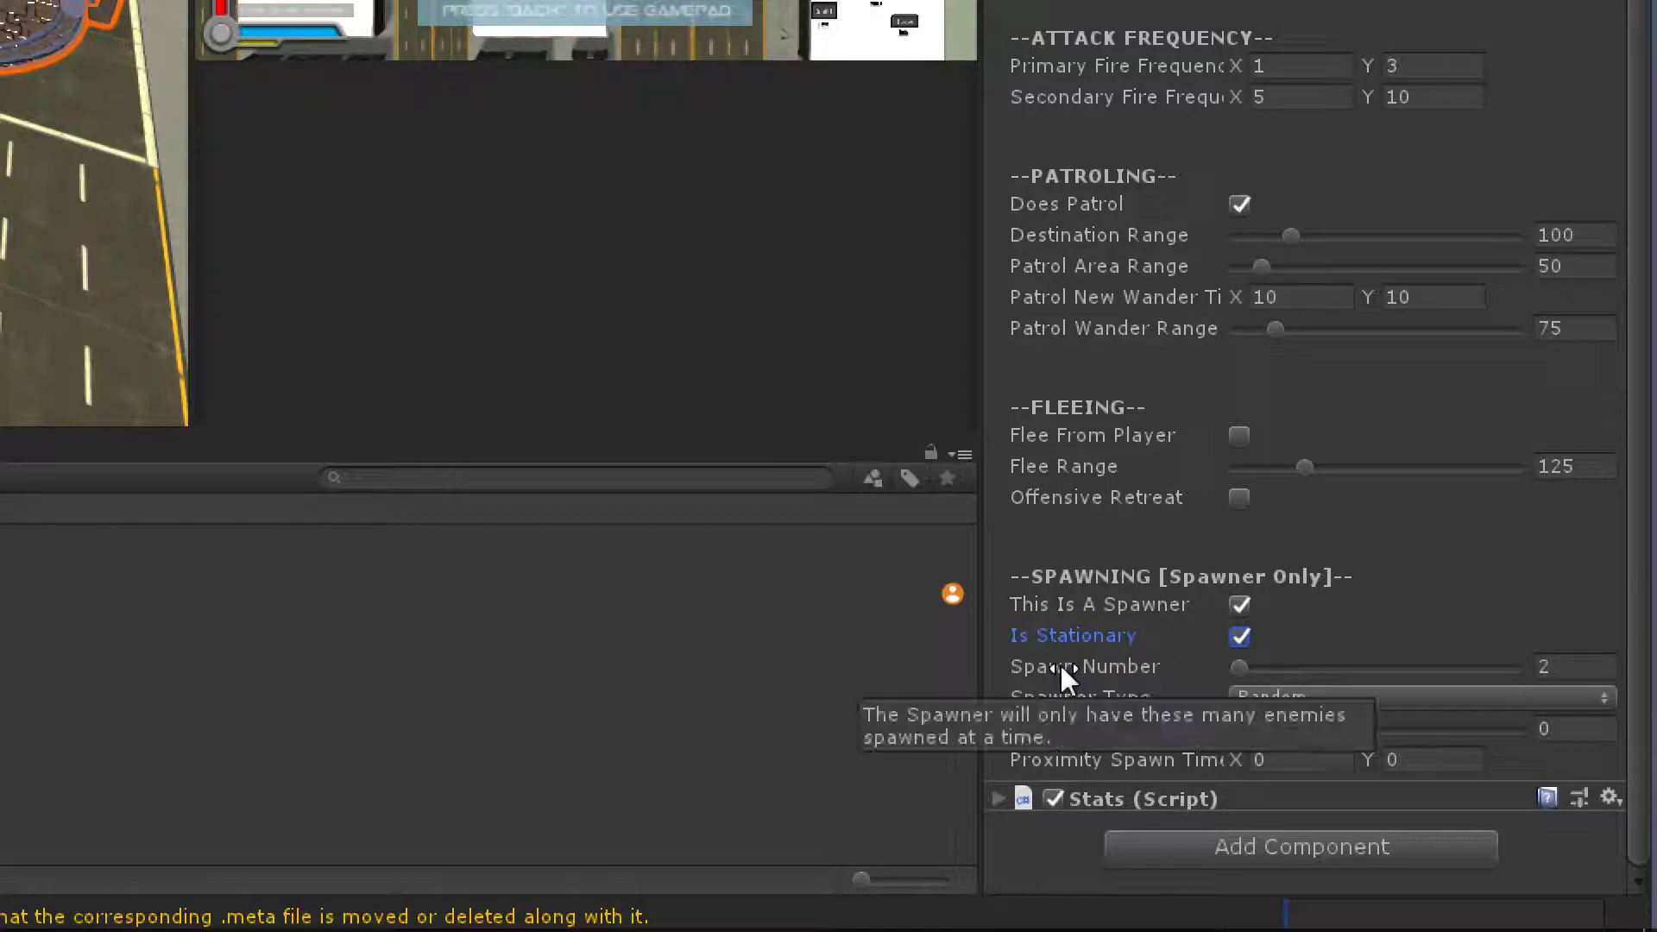
# Set the Spawn Number of both spawners to 15
pyautogui.moveTo(1232, 666); pyautogui.dragTo(1274, 666)
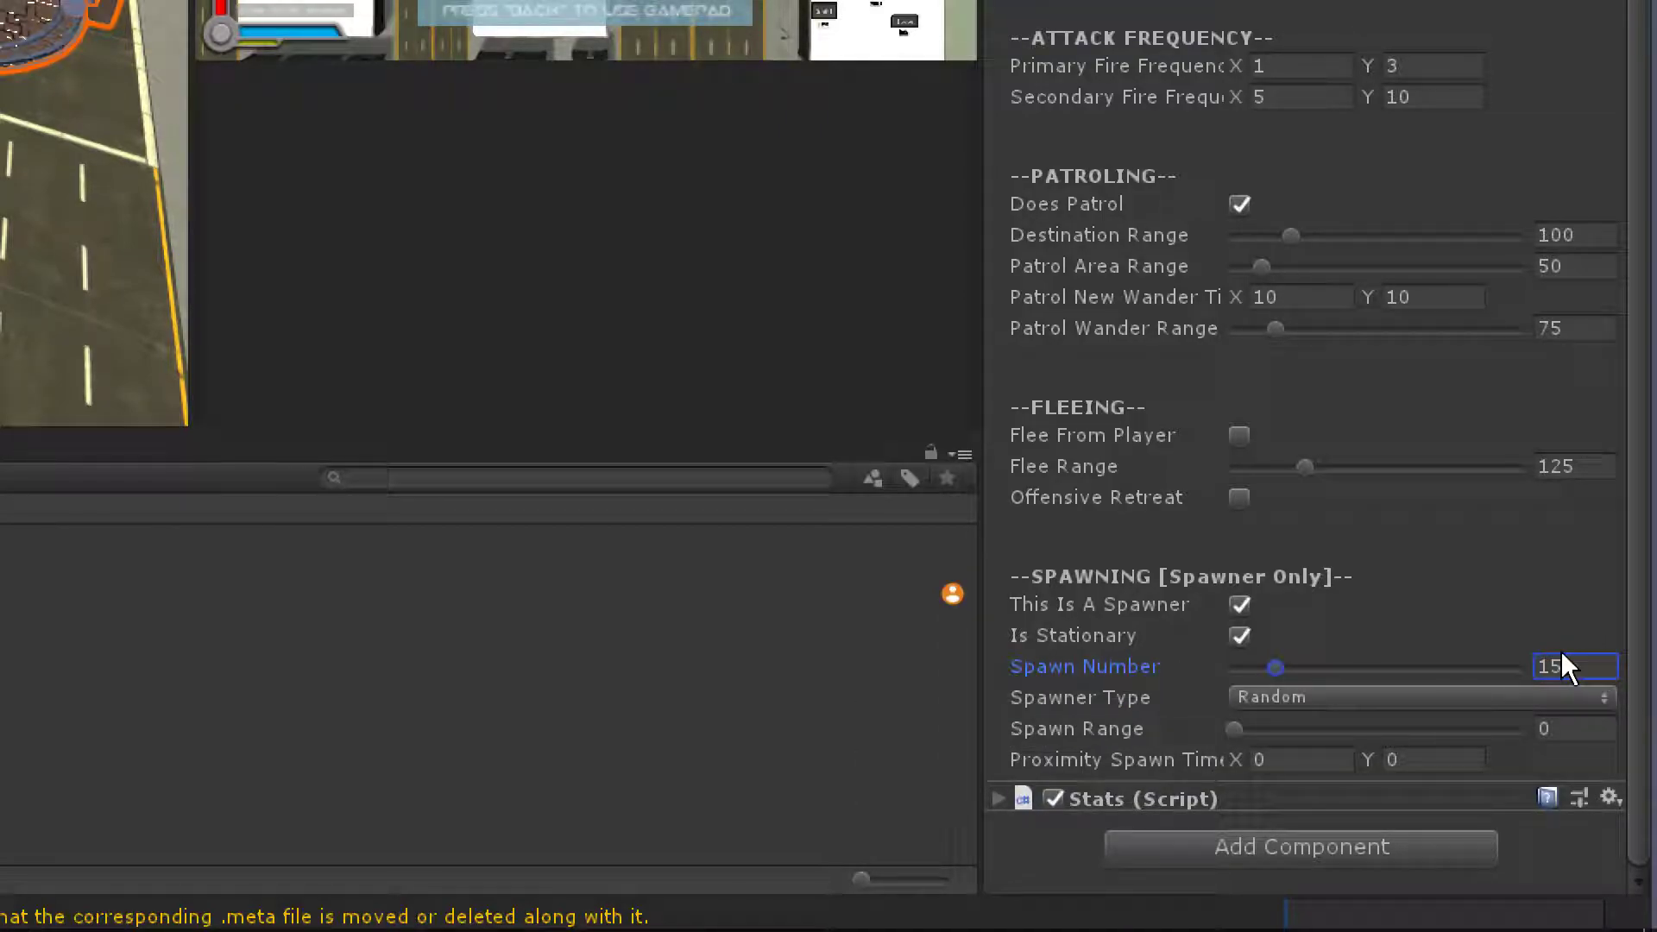
# Try the Proximity spawner type on both spawners and return the setting to Random
pyautogui.click(1325, 696)
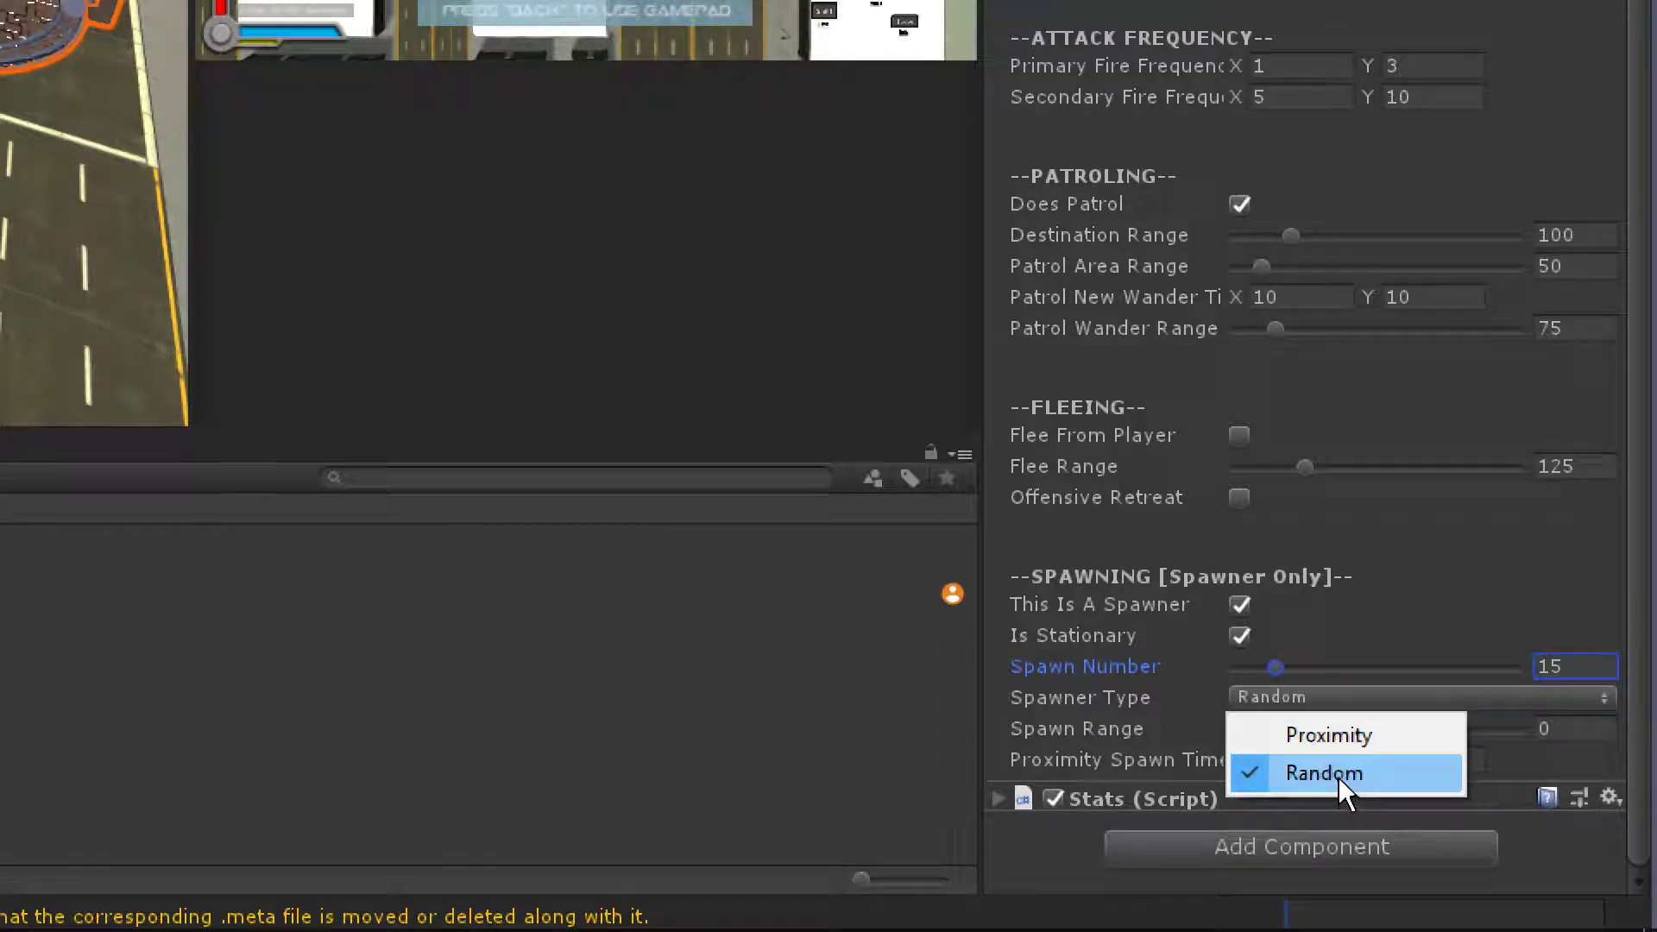
pyautogui.click(1329, 733)
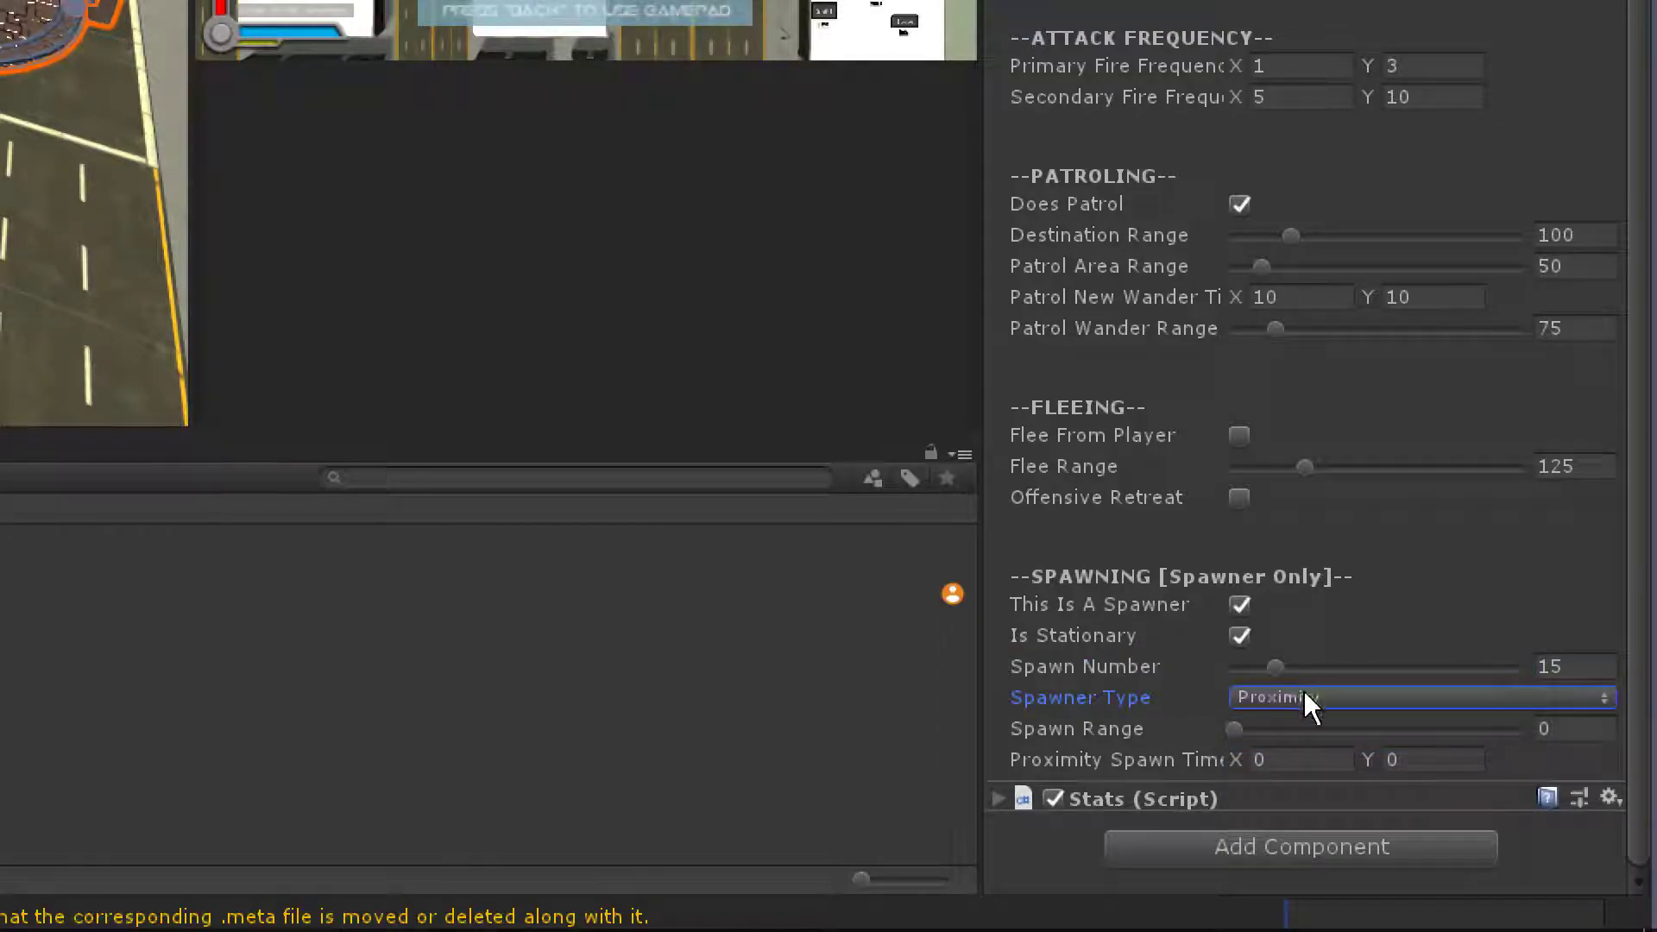
pyautogui.click(1310, 697)
pyautogui.click(1343, 775)
pyautogui.click(1313, 699)
pyautogui.click(1340, 775)
pyautogui.moveTo(1099, 754)
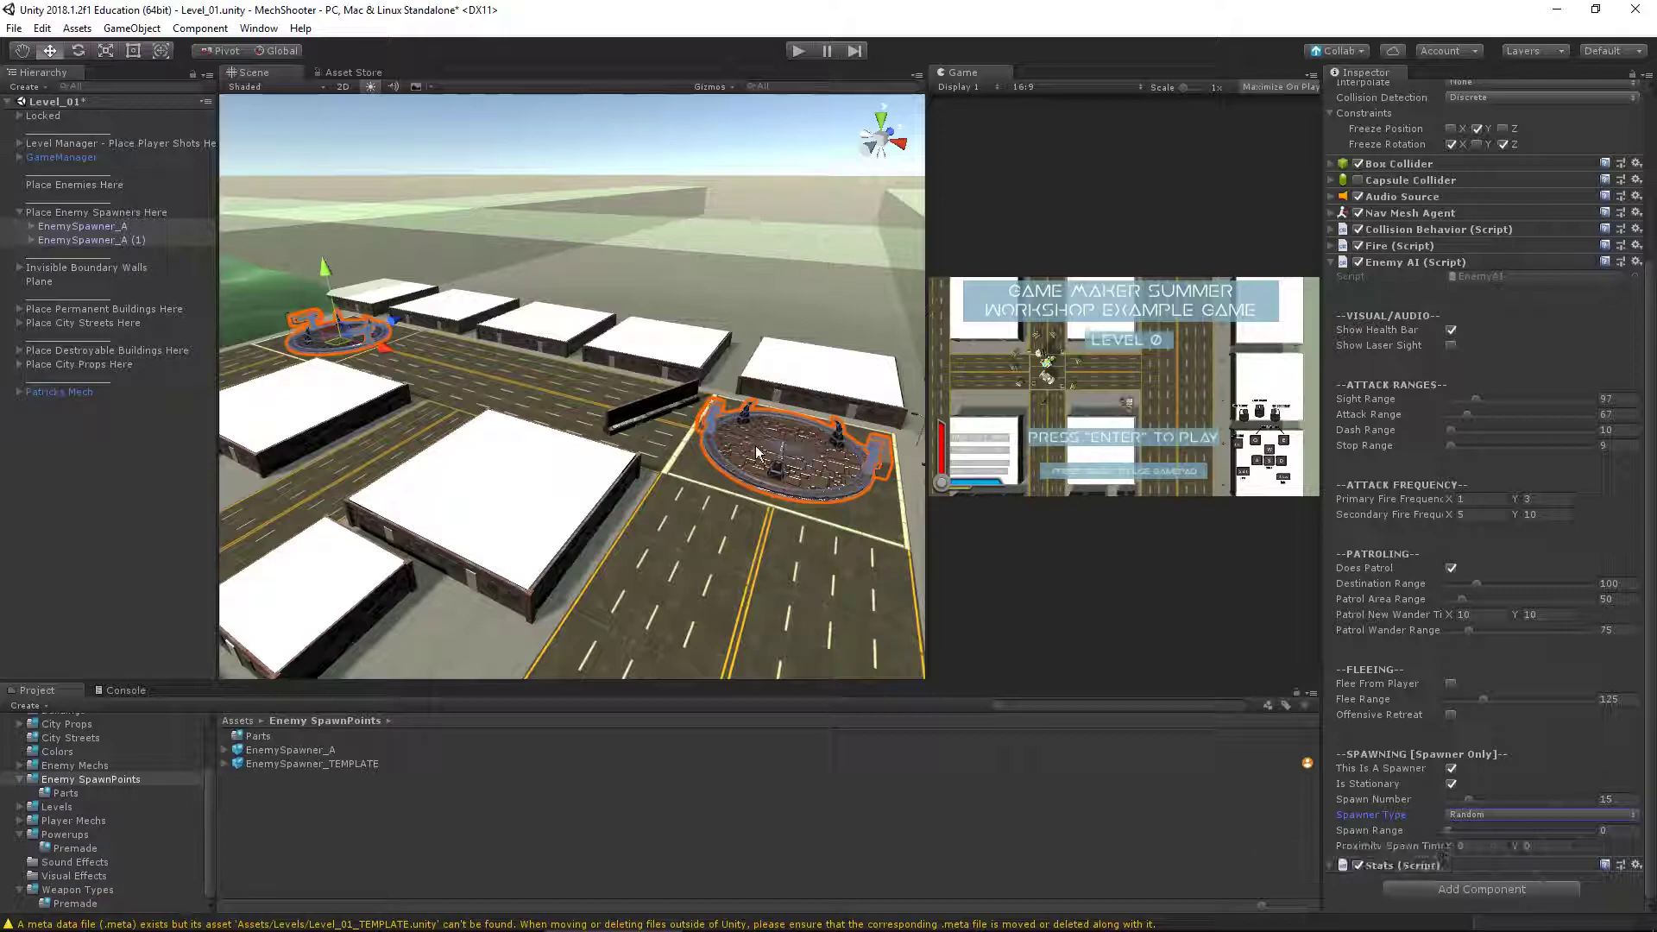
# Check which spawners belong to the Place Enemy Spawners Here group and locate each one in the level
pyautogui.click(136, 501)
pyautogui.click(114, 237)
pyautogui.click(103, 213)
pyautogui.click(19, 212)
pyautogui.click(16, 211)
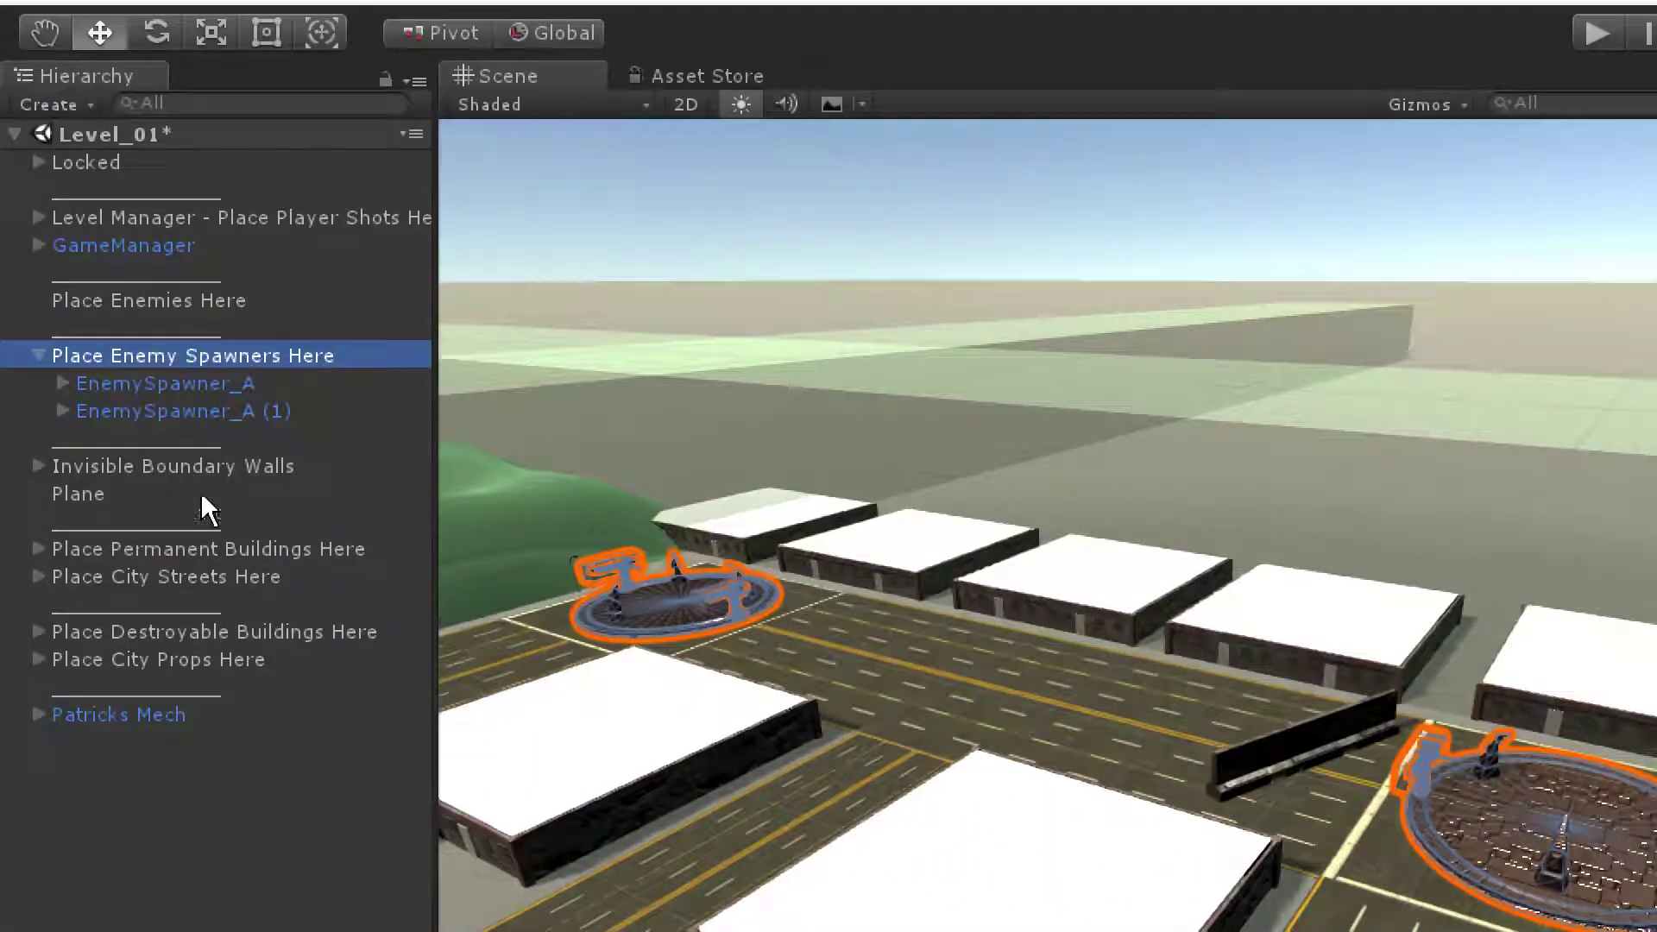
pyautogui.click(166, 407)
pyautogui.click(164, 380)
pyautogui.click(169, 411)
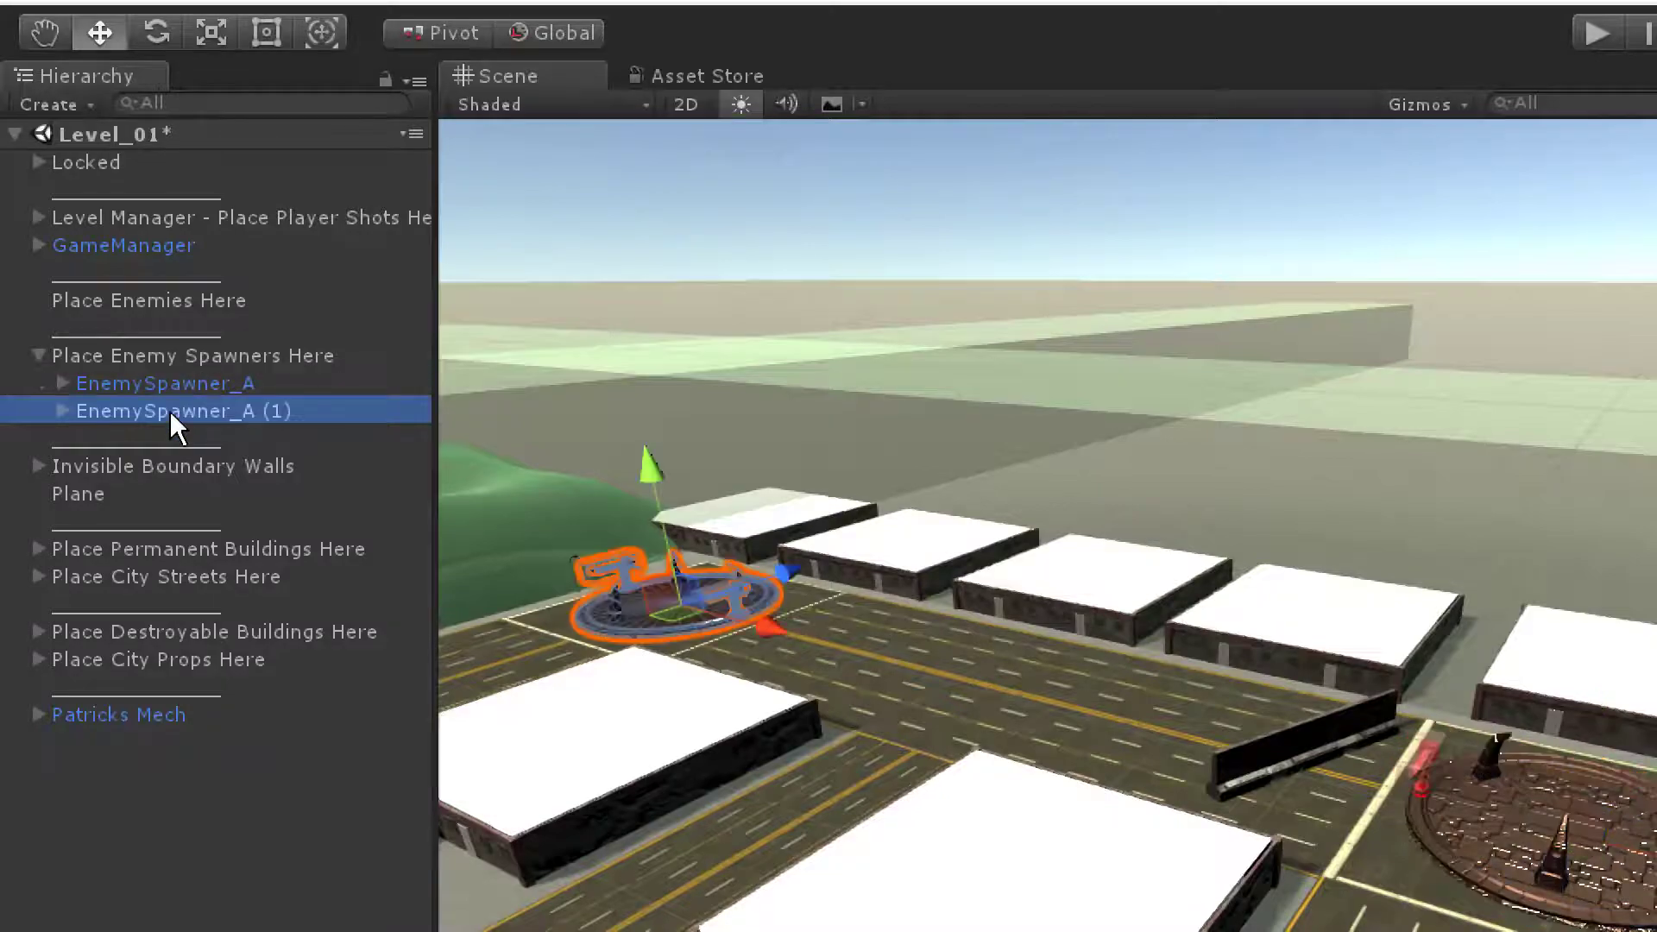
# Move both spawners out of the Place Enemy Spawners Here group in the hierarchy and put them back into it
pyautogui.moveTo(185, 385); pyautogui.dragTo(97, 172)
pyautogui.moveTo(244, 423); pyautogui.dragTo(260, 829)
pyautogui.click(163, 338)
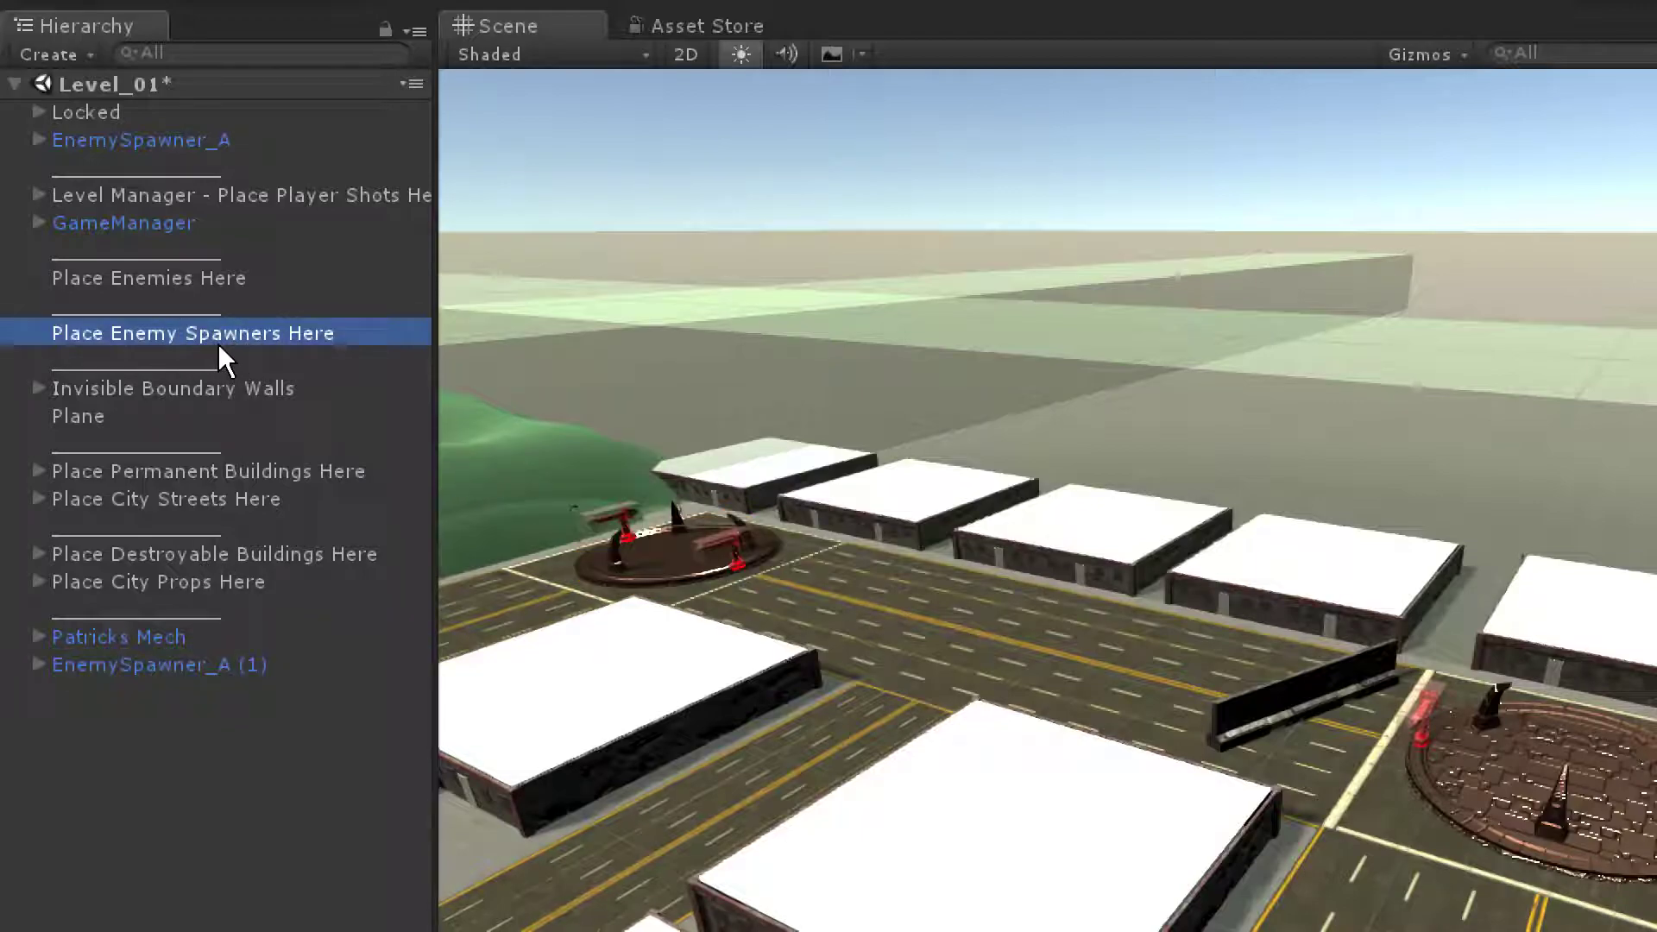
pyautogui.click(204, 664)
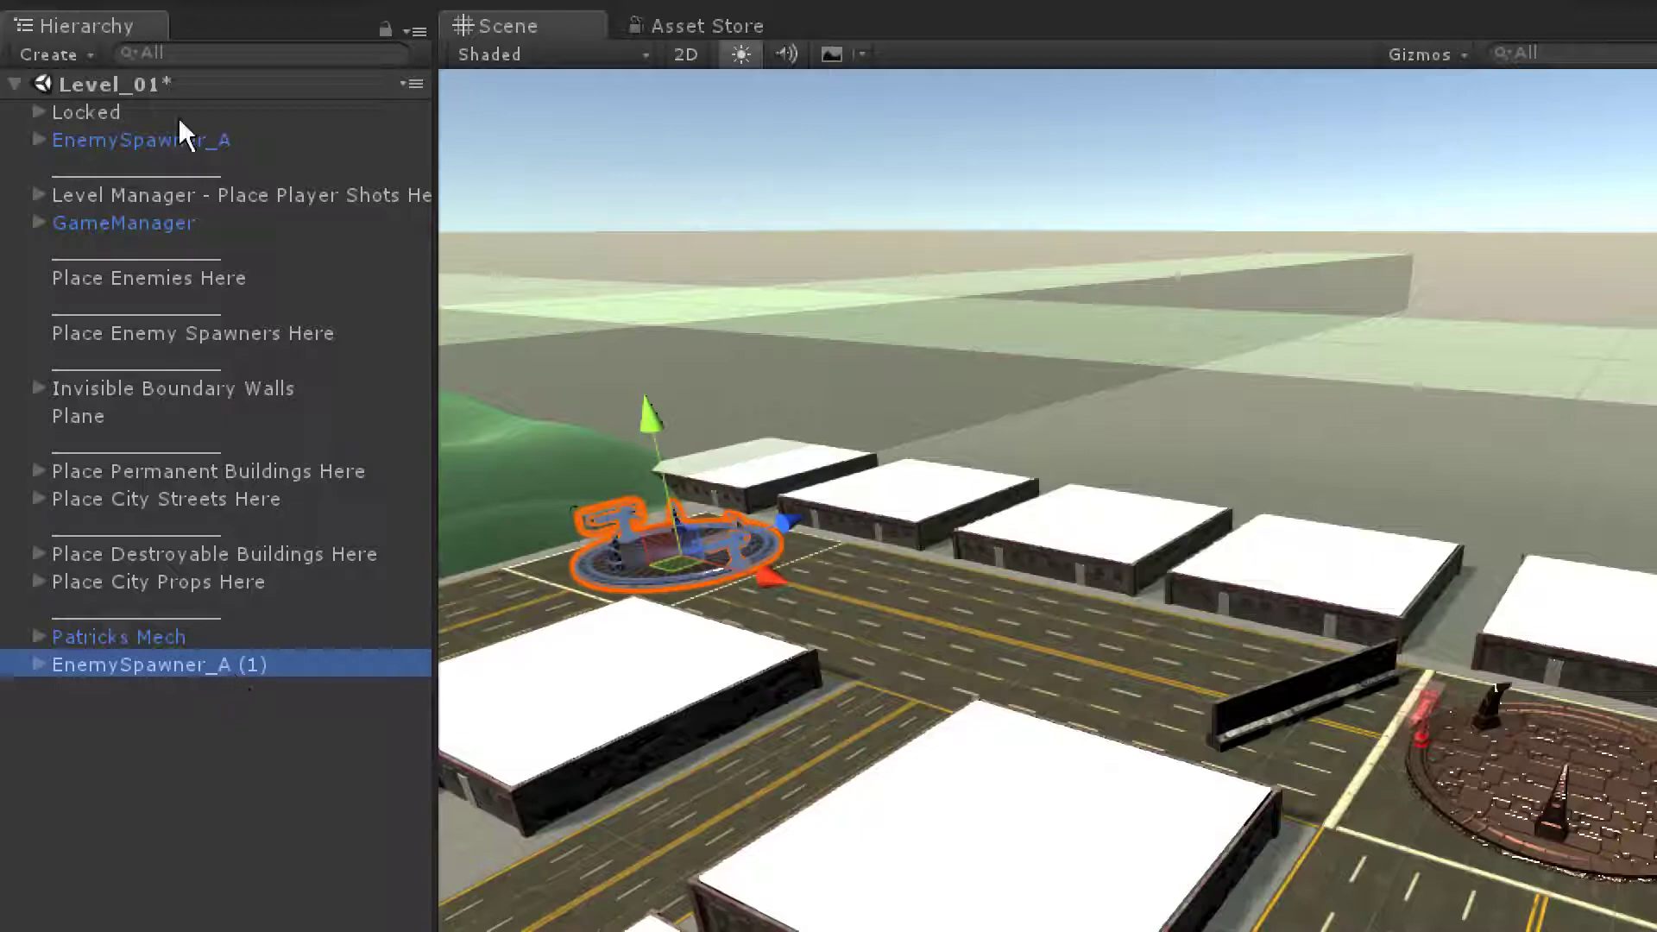
pyautogui.keyDown('ctrl'); pyautogui.click(190, 138); pyautogui.keyUp('ctrl')
pyautogui.moveTo(186, 134); pyautogui.dragTo(193, 334)
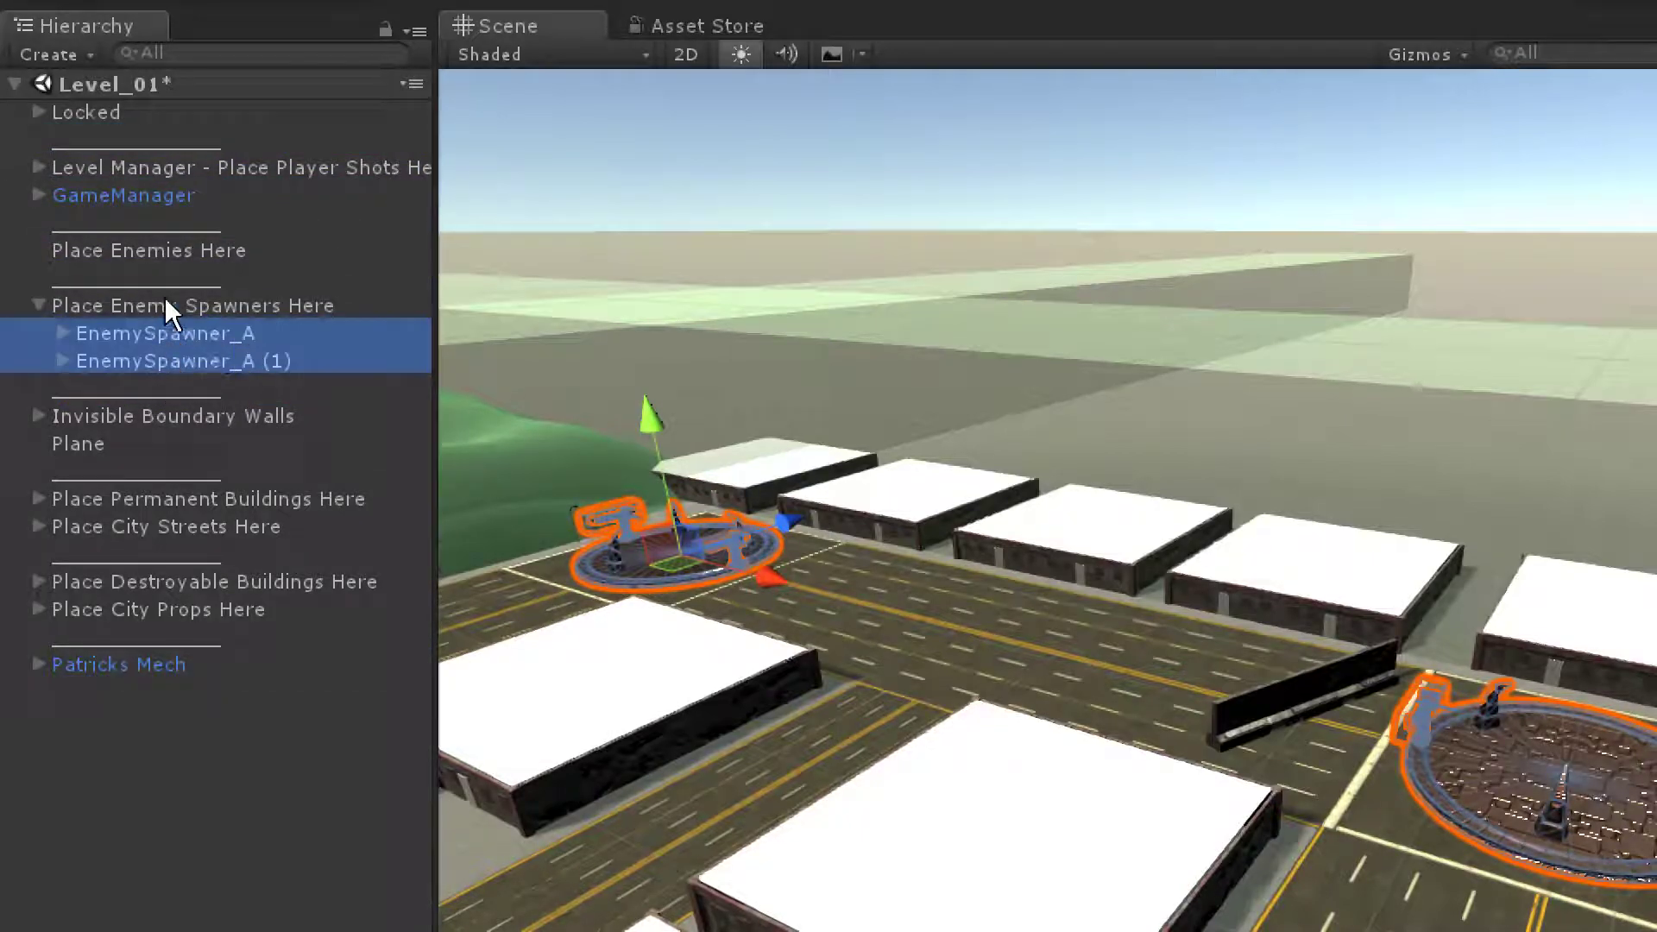
# Examine the contents of the Place Enemy Spawners Here group, including EnemySpawner_A and EnemySpawner_A (1), and collapse the group
pyautogui.click(212, 307)
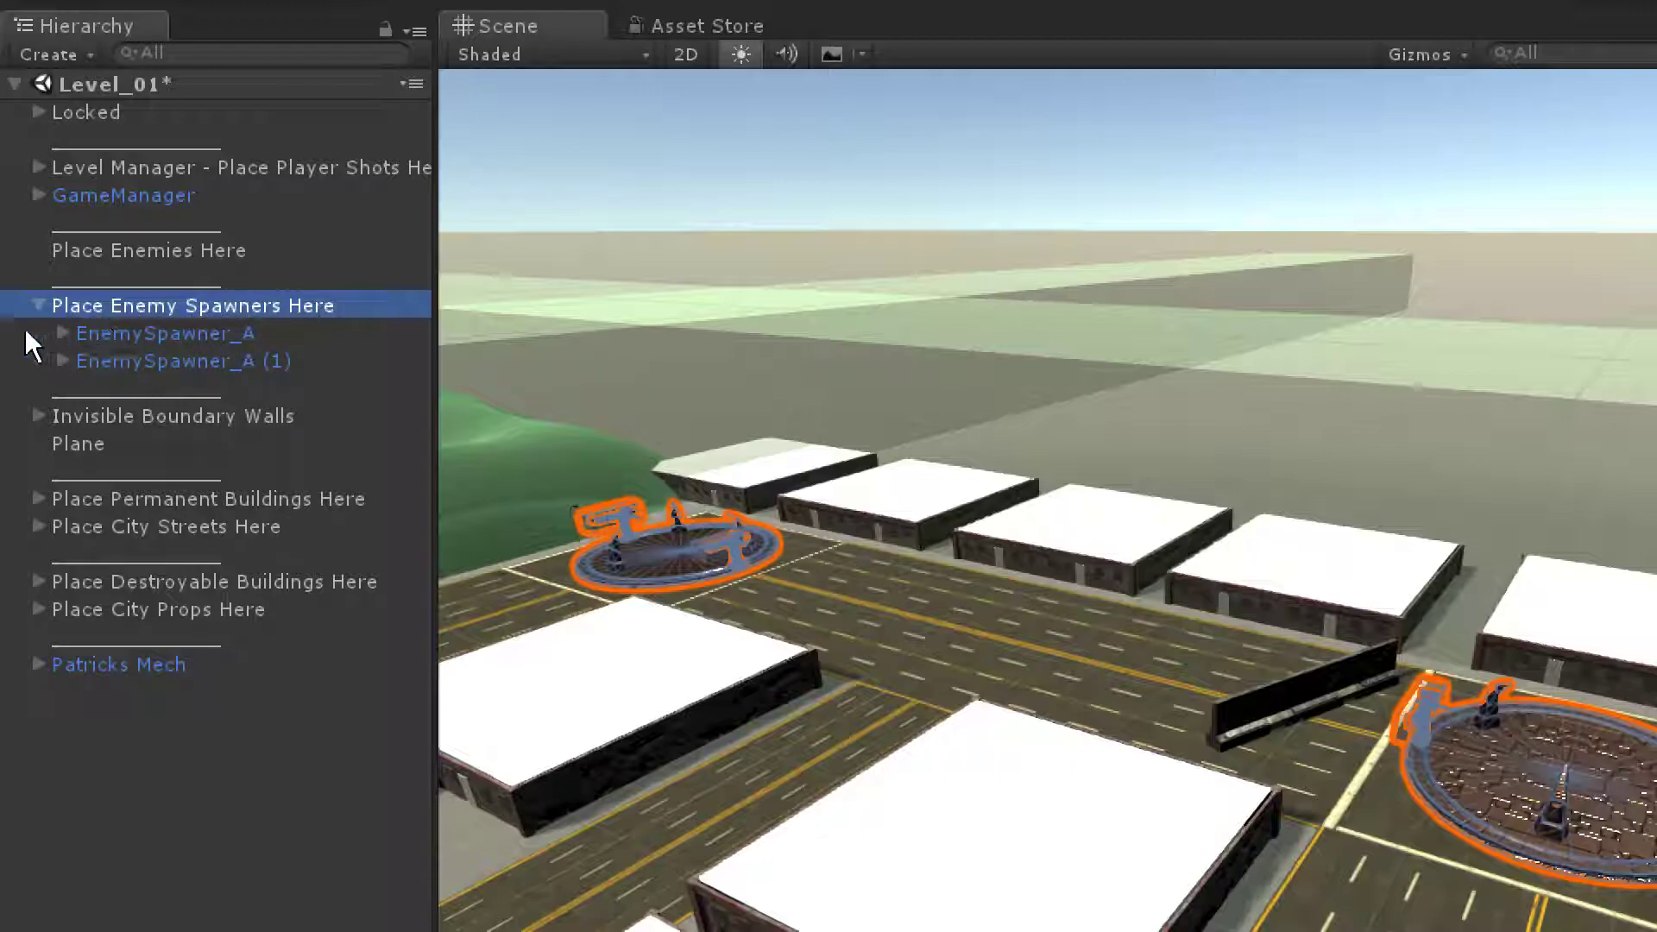
pyautogui.click(36, 305)
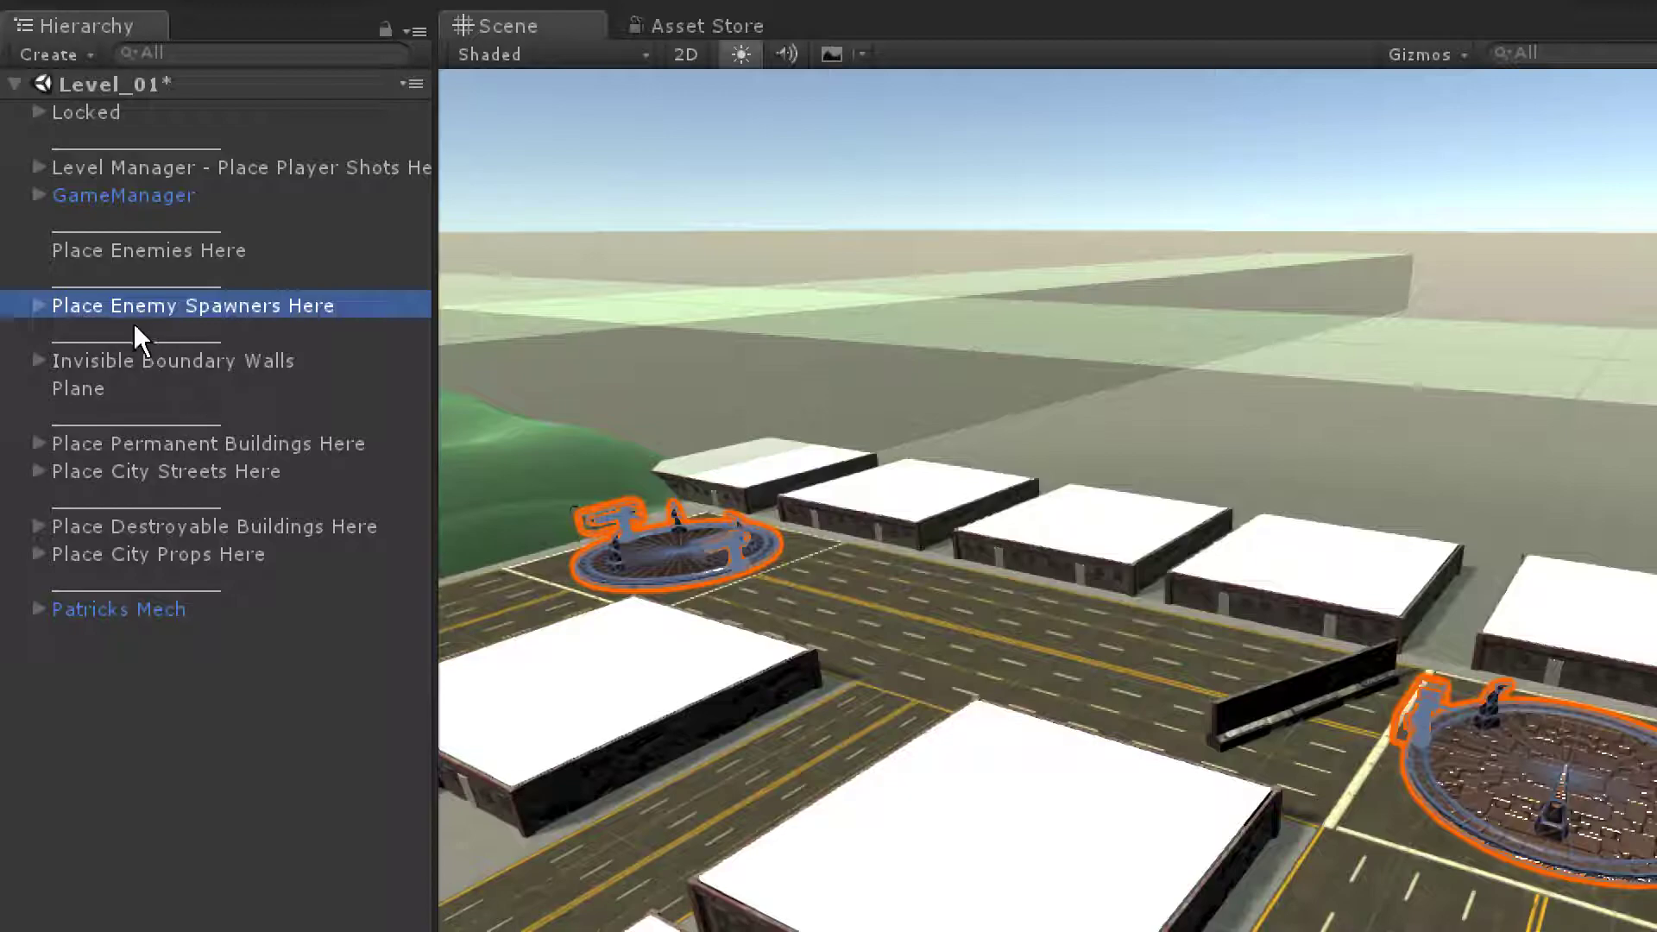
pyautogui.click(44, 304)
pyautogui.click(162, 333)
pyautogui.click(168, 359)
pyautogui.click(171, 335)
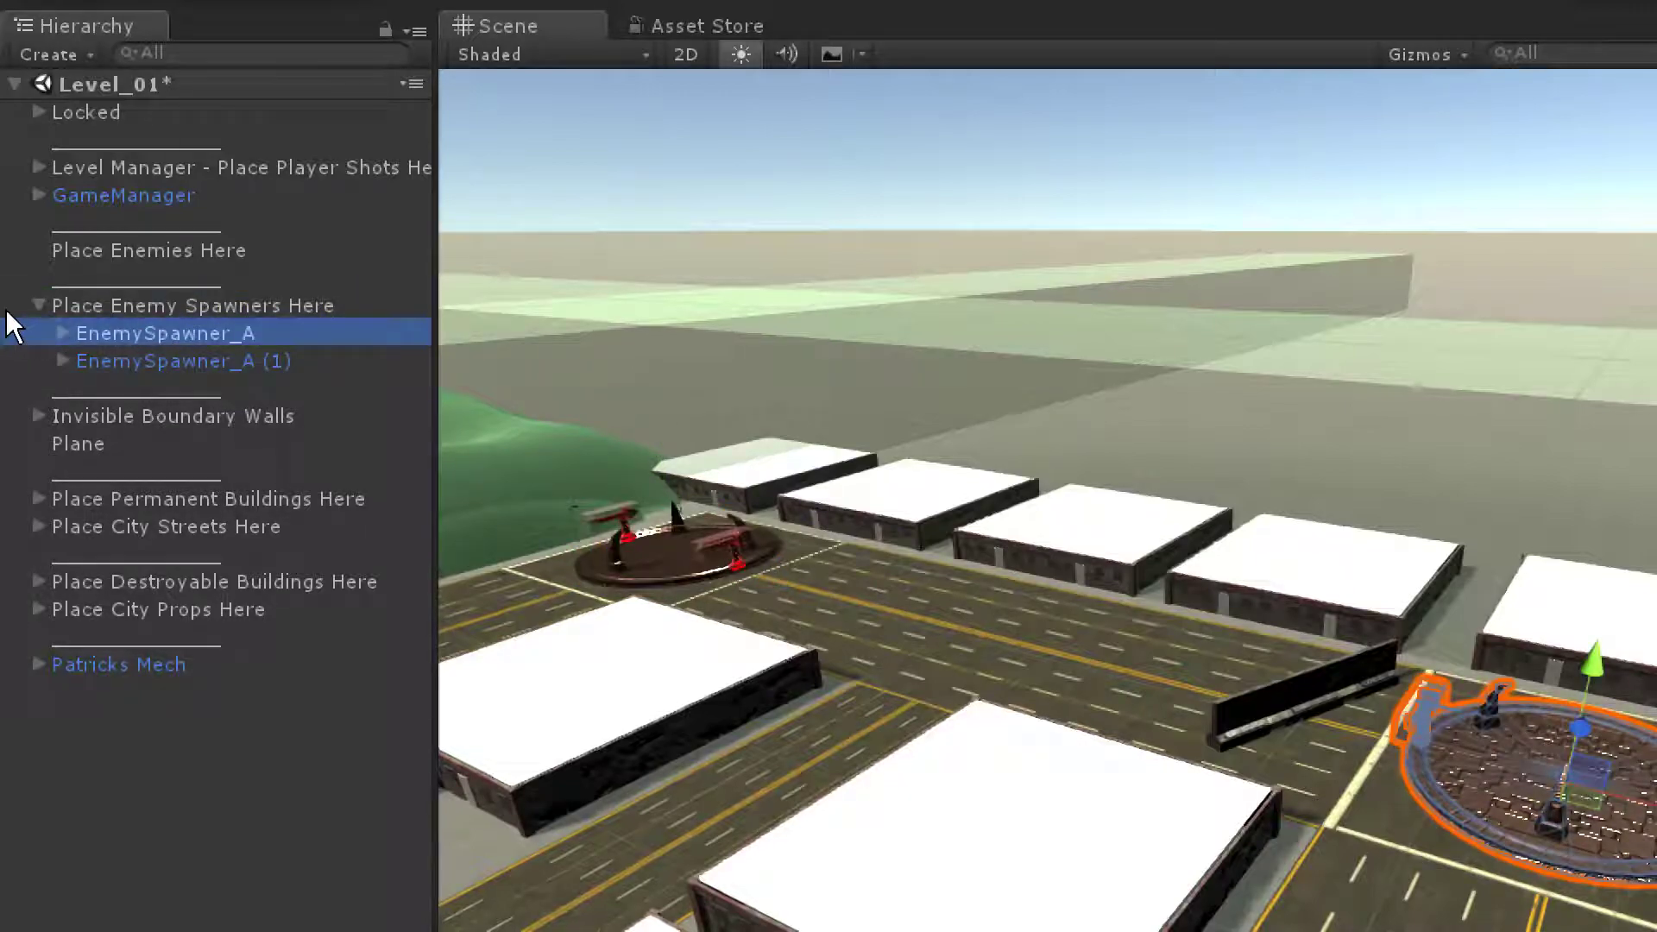
pyautogui.click(38, 305)
pyautogui.click(38, 305)
pyautogui.click(38, 304)
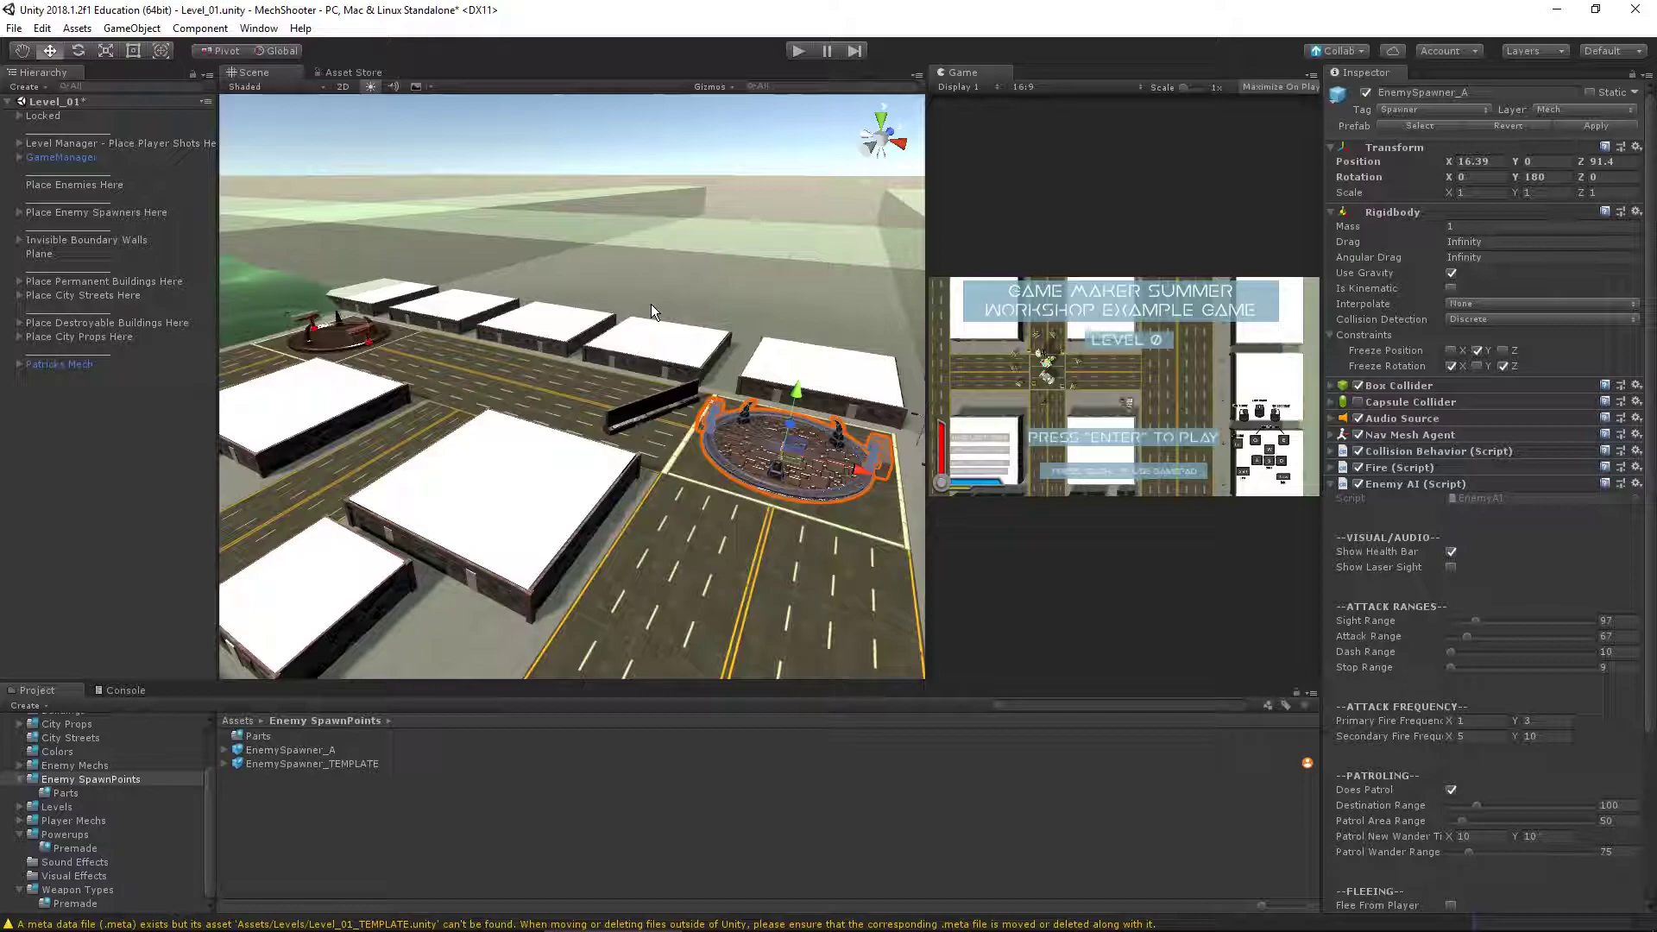
pyautogui.press('alt')
pyautogui.hotkey('alt', 'Tab')
# Duplicate EnemySpawner_A (1), the spawner at the corner intersection beside the green hill
pyautogui.click(20, 213)
pyautogui.click(90, 240)
pyautogui.click(108, 226)
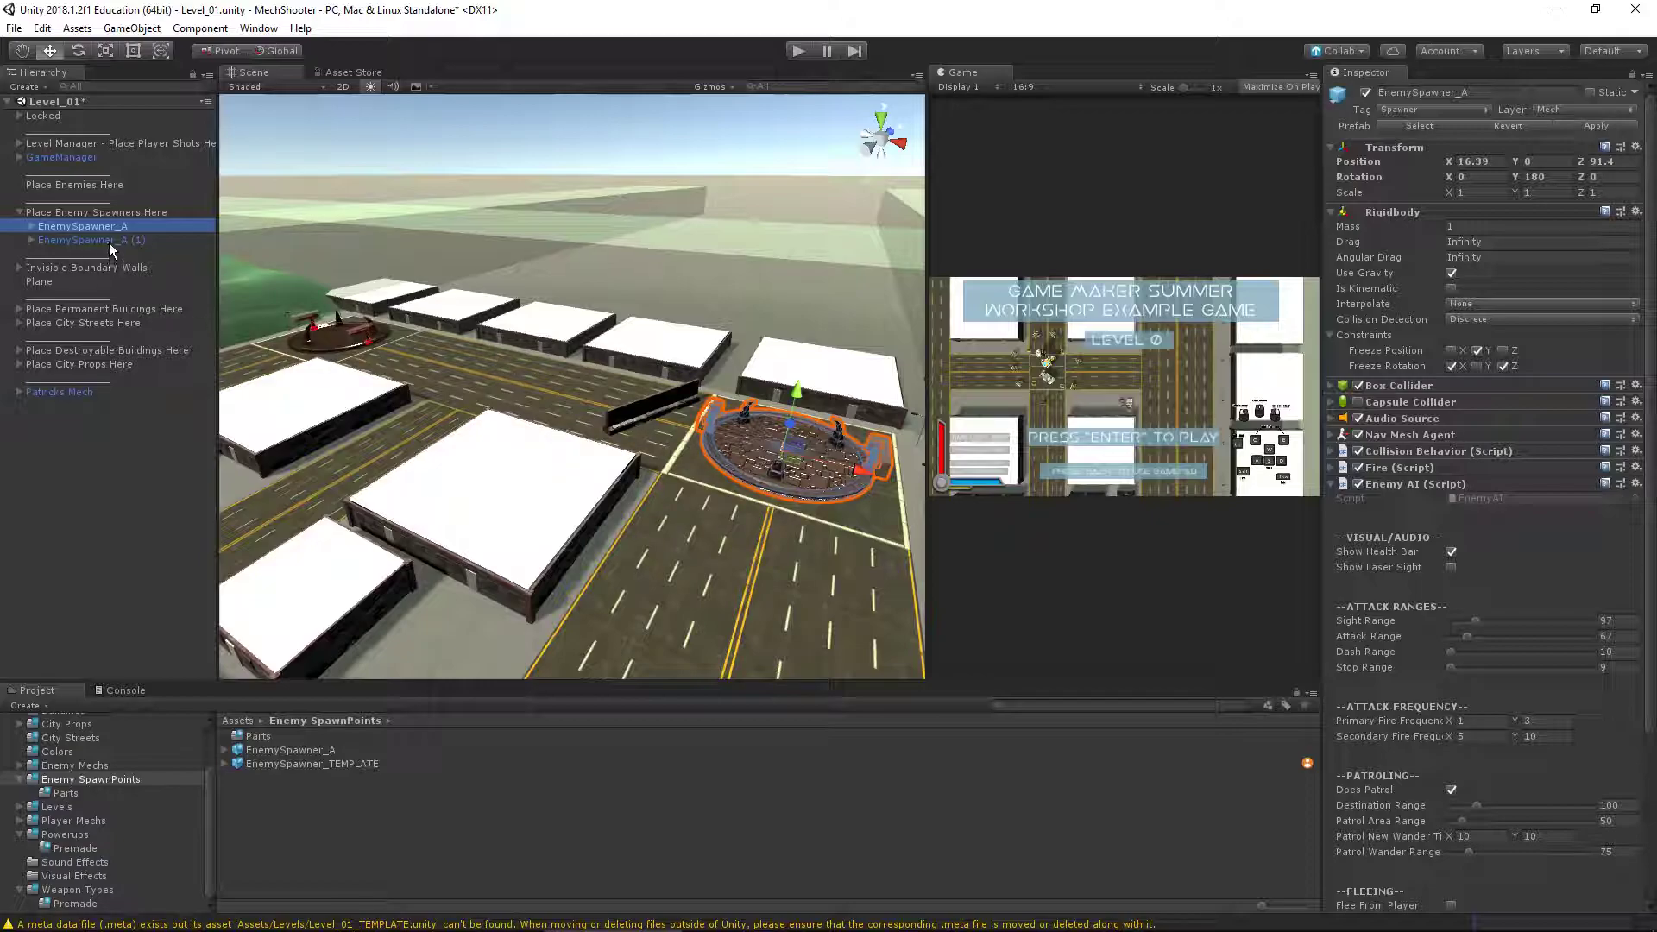
pyautogui.click(336, 332)
pyautogui.press('f')
pyautogui.keyDown('alt'); pyautogui.moveTo(639, 405); pyautogui.dragTo(649, 469); pyautogui.keyUp('alt')
pyautogui.click(120, 241)
pyautogui.hotkey('ctrl', 'd')
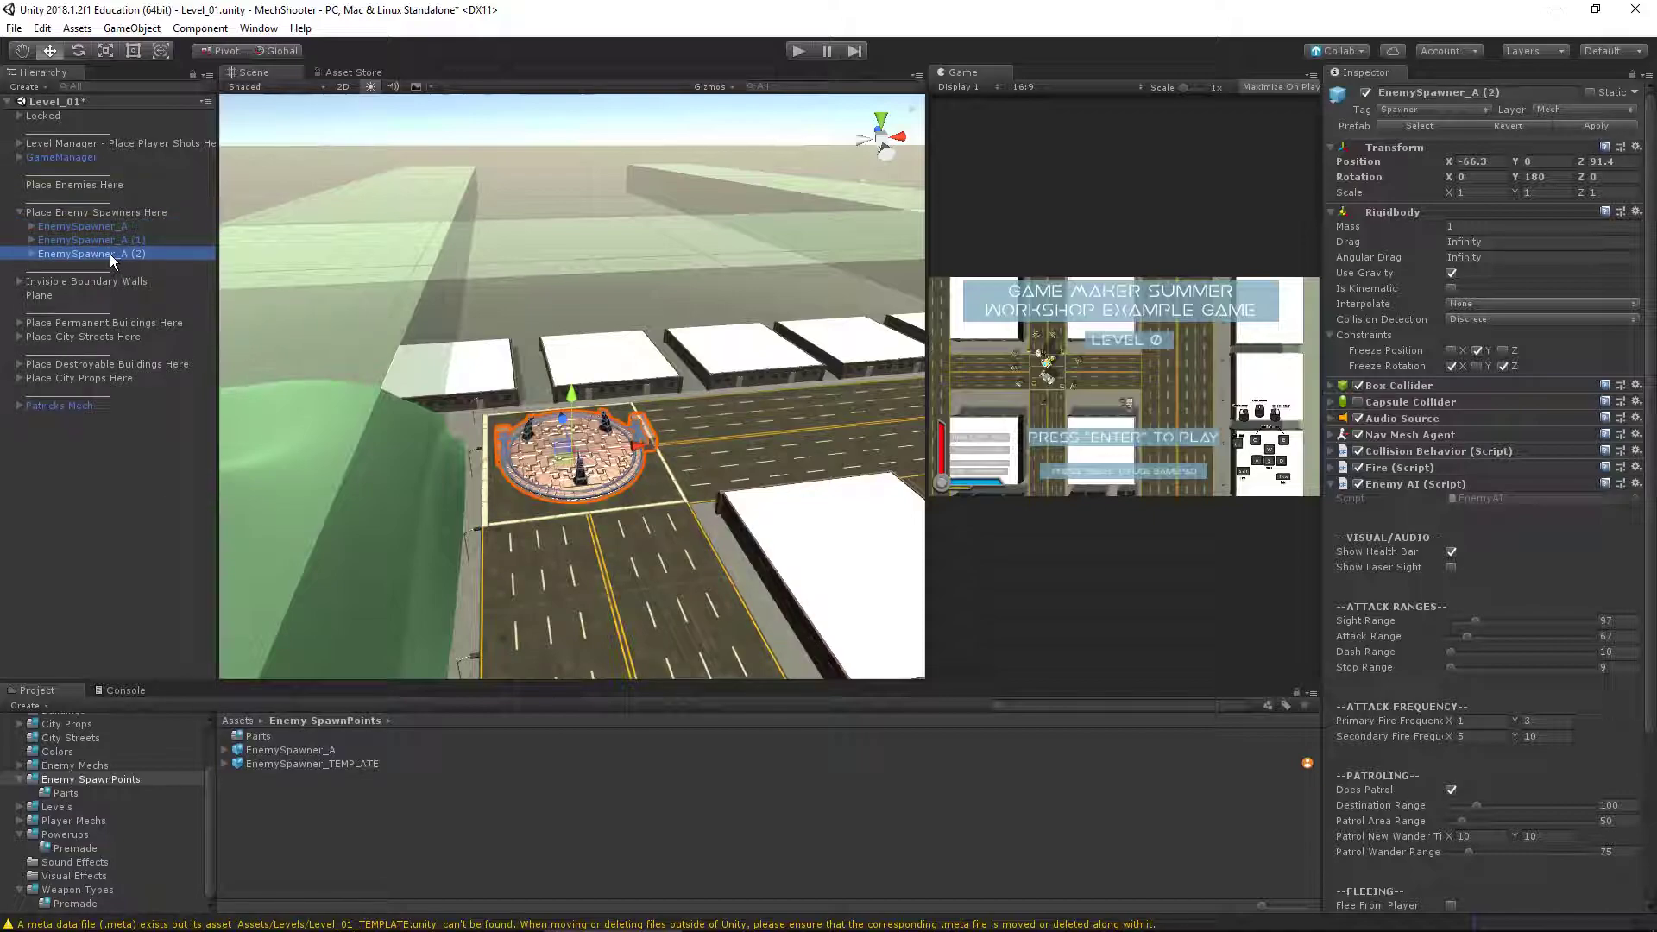
# Rename the duplicated spawner as EnemySpawner_Proximity
pyautogui.click(110, 253)
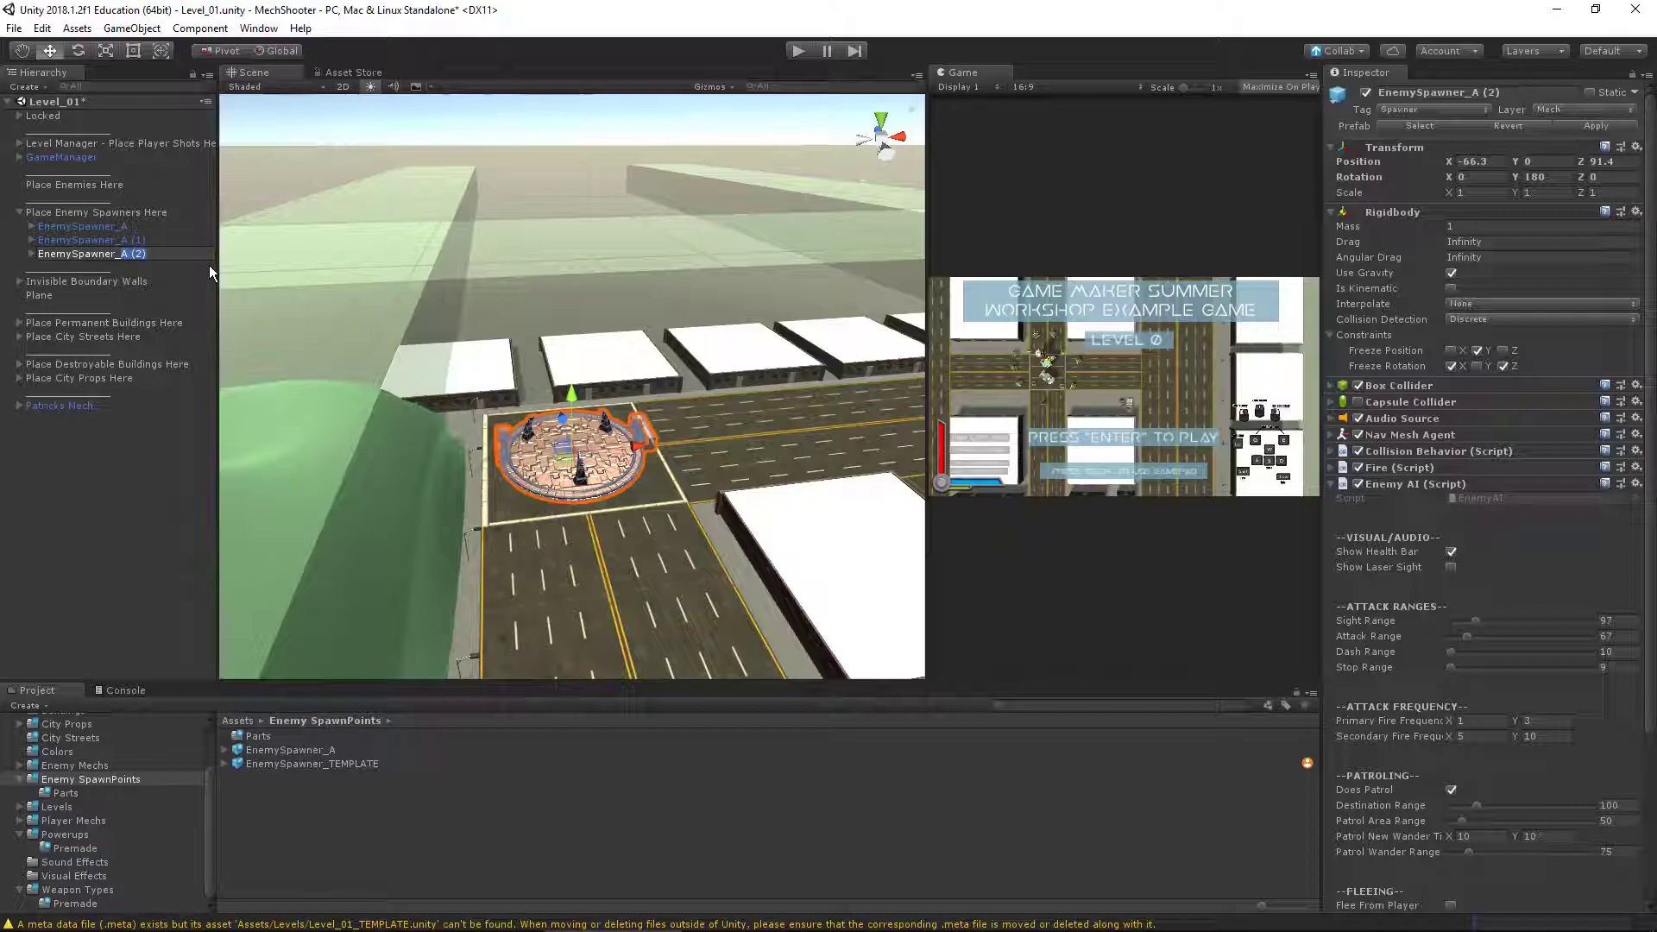
pyautogui.write('Proximity')
pyautogui.press('Return')
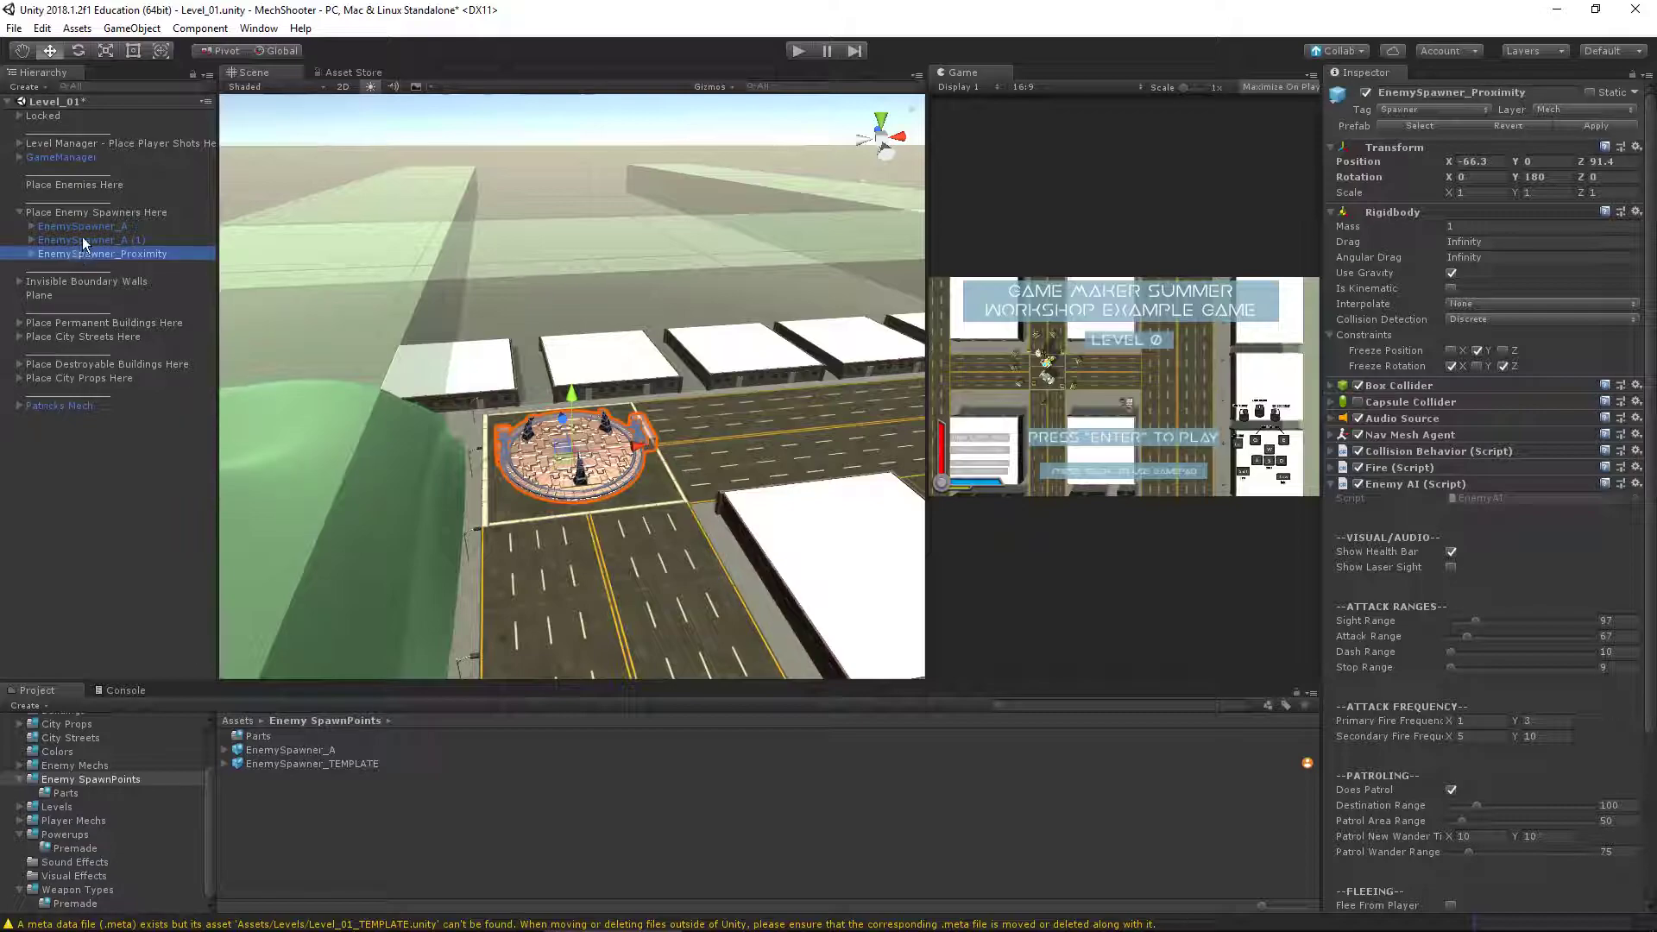
# Move EnemySpawner_Proximity onto the central intersection of the city, at about X -25, Z 4.2
pyautogui.moveTo(639, 445); pyautogui.dragTo(867, 442)
pyautogui.keyDown('alt'); pyautogui.moveTo(656, 371); pyautogui.dragTo(438, 495); pyautogui.keyUp('alt')
pyautogui.scroll(-10, 566, 562)
pyautogui.moveTo(437, 494); pyautogui.dragTo(454, 345, button='middle')
pyautogui.moveTo(568, 242); pyautogui.dragTo(233, 347)
pyautogui.hotkey('ctrl', 'z')
pyautogui.moveTo(761, 406); pyautogui.dragTo(767, 431)
pyautogui.moveTo(811, 370); pyautogui.dragTo(519, 394)
pyautogui.keyDown('alt'); pyautogui.moveTo(268, 388); pyautogui.dragTo(531, 394); pyautogui.keyUp('alt')
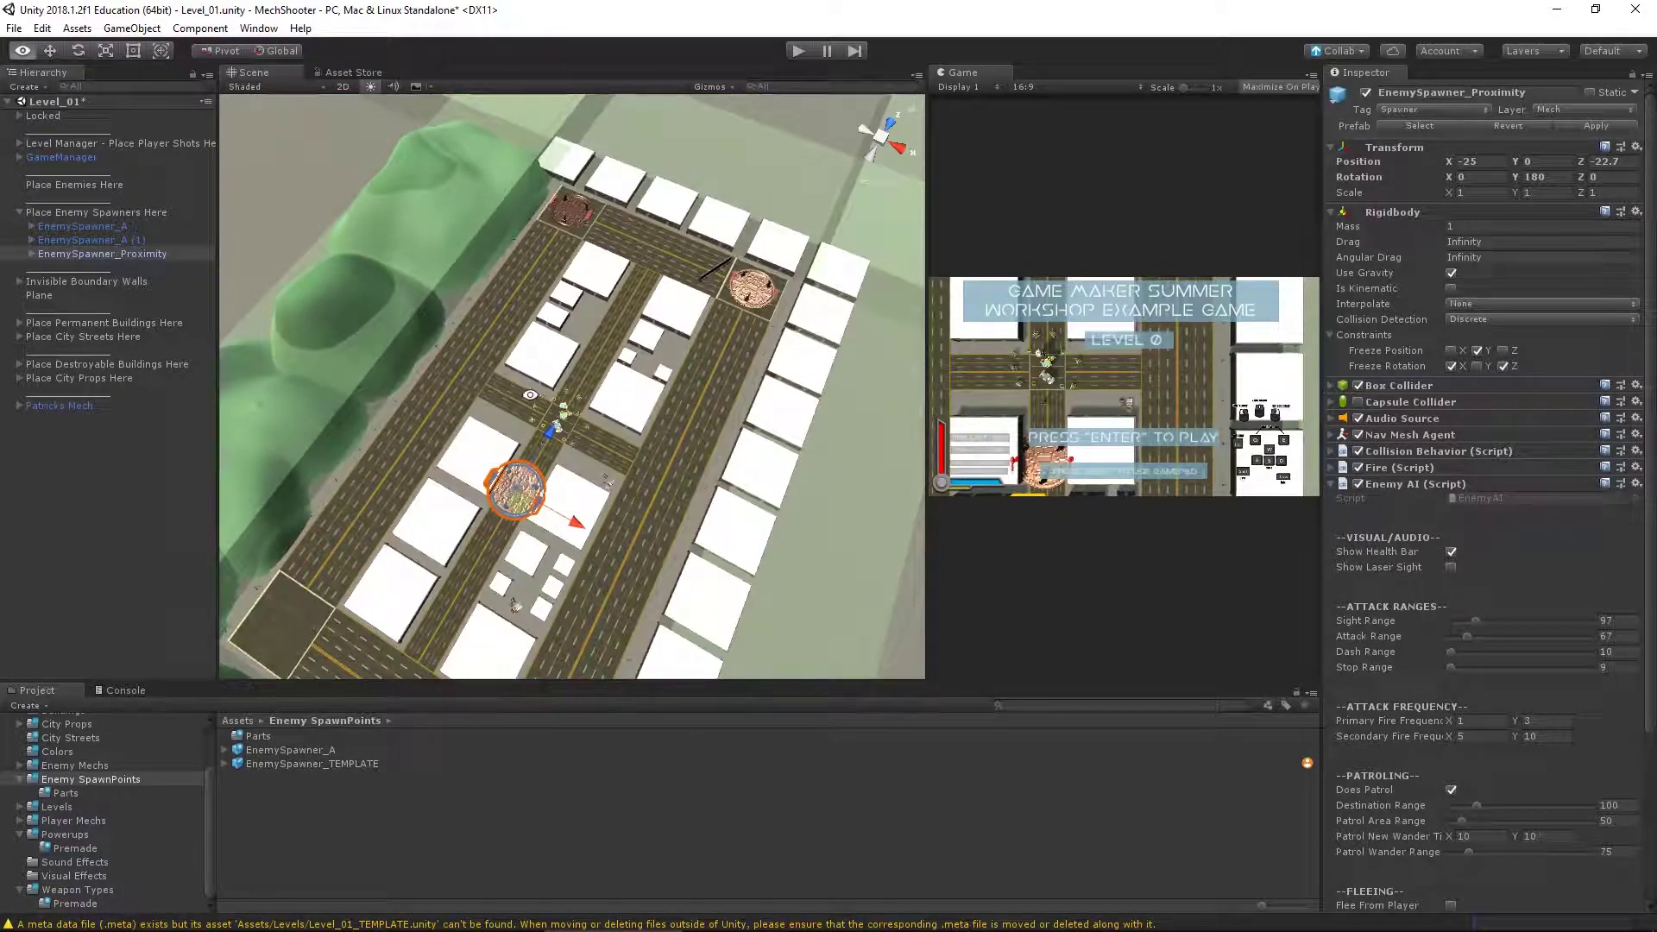
pyautogui.moveTo(633, 443); pyautogui.dragTo(678, 336, button='middle')
pyautogui.moveTo(602, 342); pyautogui.dragTo(648, 283)
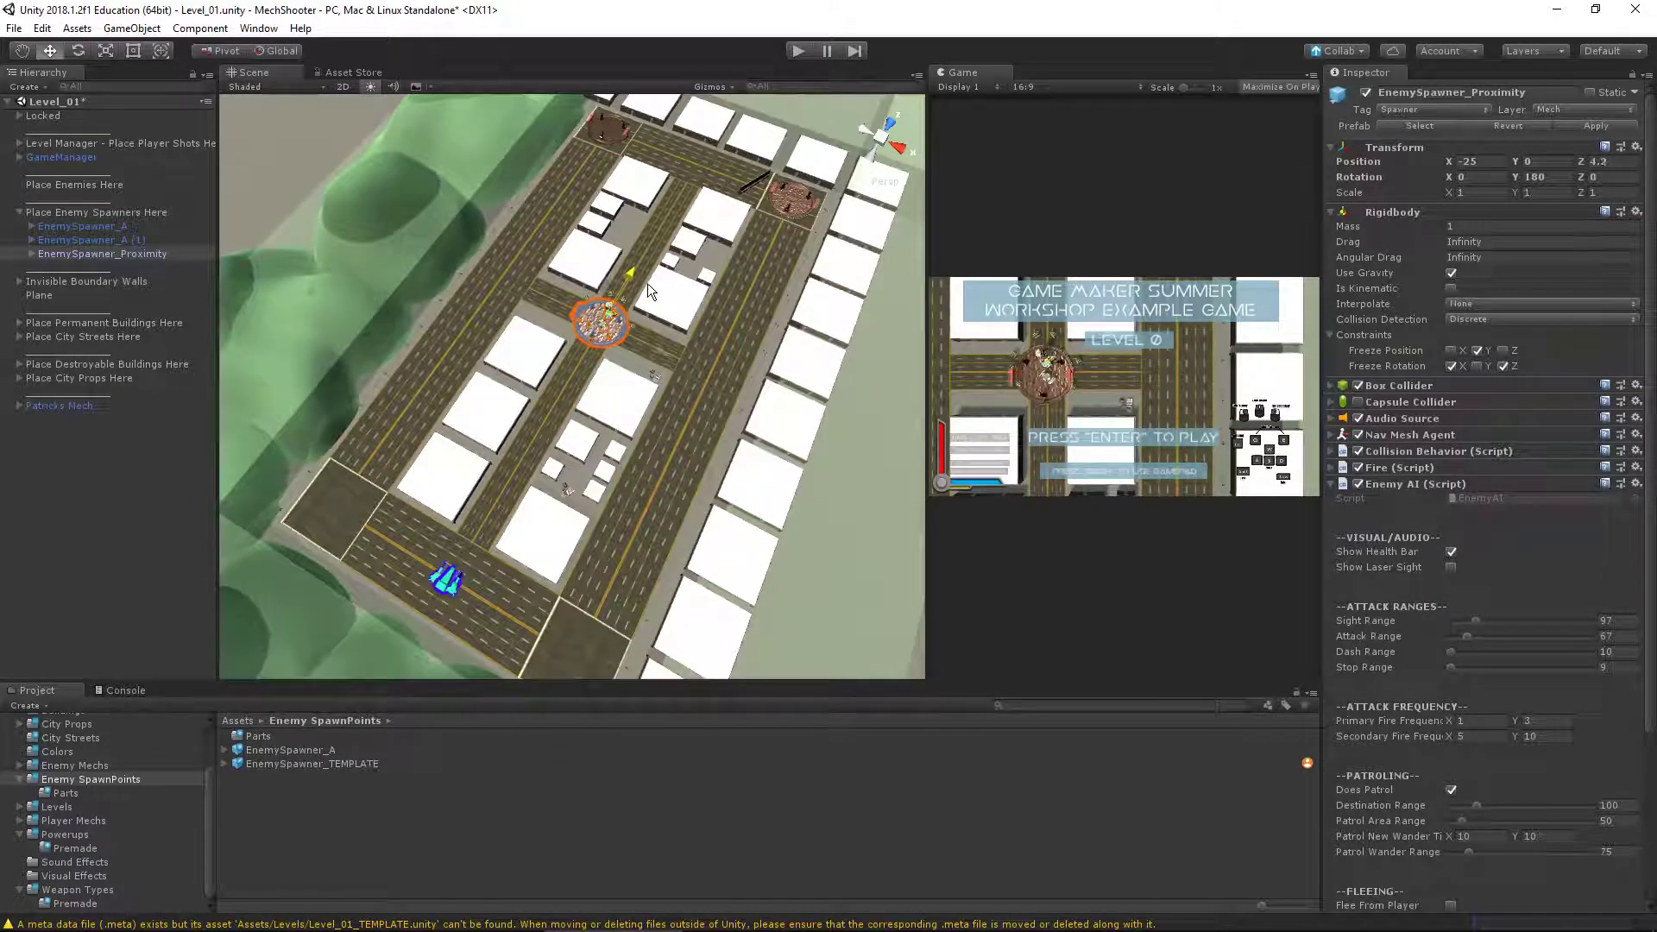
# Move EnemySpawner_Proximity to the street junction east of the central intersection, at about X 16.7, Z 5
pyautogui.moveTo(654, 343); pyautogui.dragTo(889, 323)
pyautogui.moveTo(766, 366); pyautogui.dragTo(748, 459, button='middle')
pyautogui.scroll(10, 647, 494)
pyautogui.moveTo(662, 362); pyautogui.dragTo(668, 366)
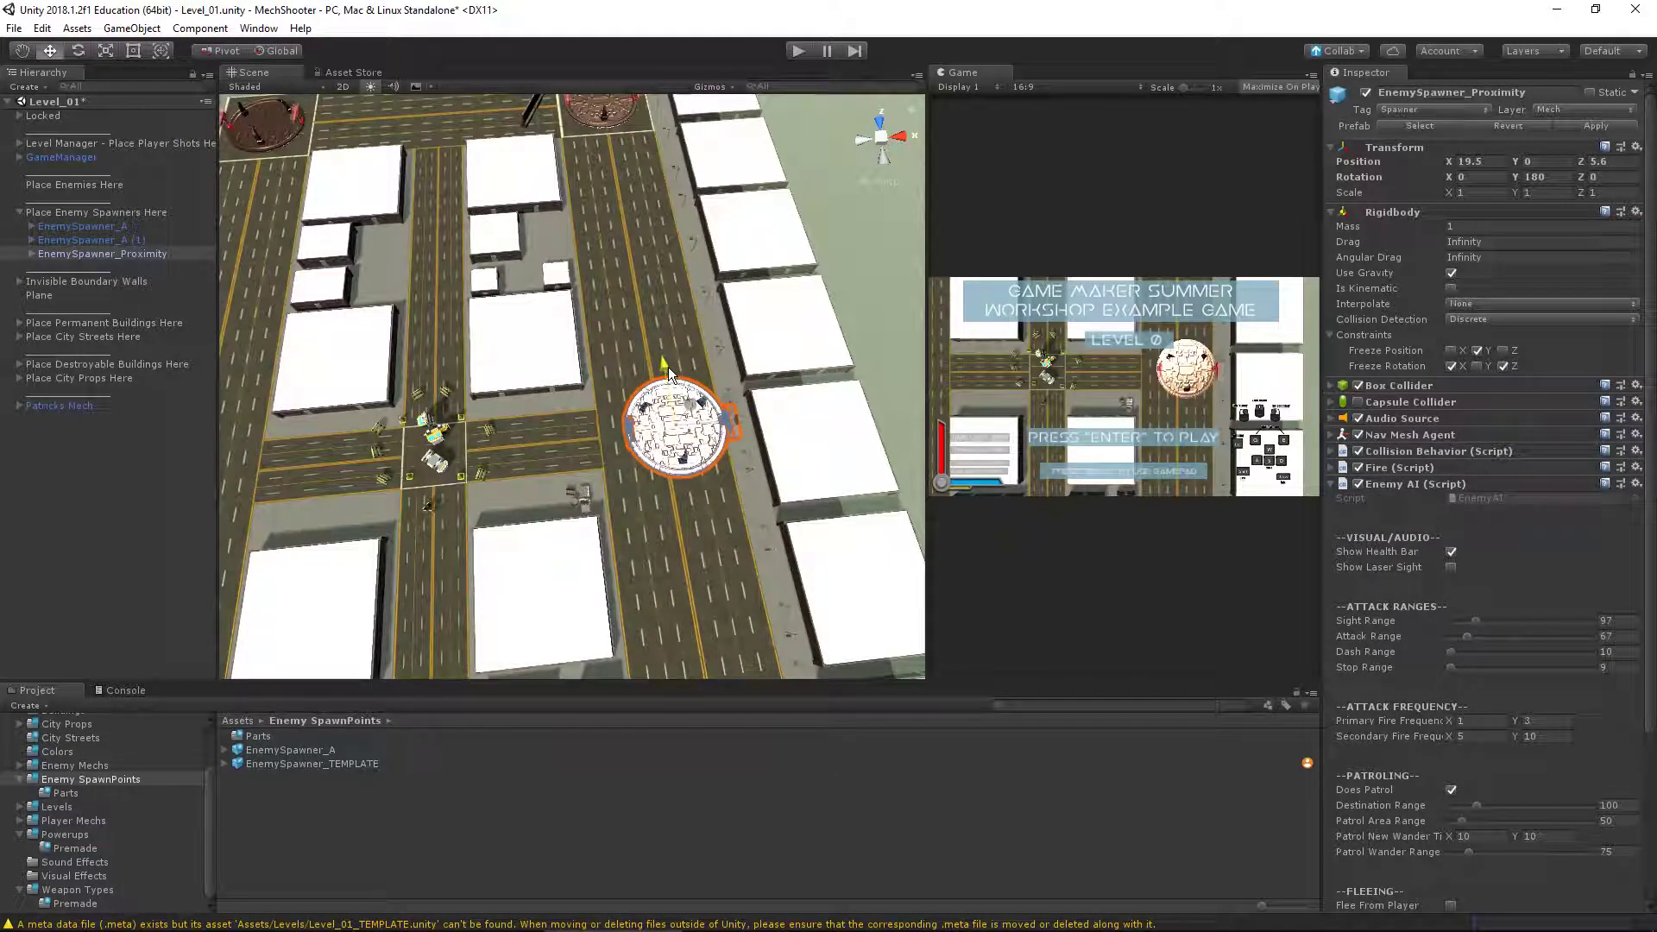
pyautogui.moveTo(732, 413); pyautogui.dragTo(718, 421)
pyautogui.scroll(8, 676, 420)
pyautogui.keyDown('alt'); pyautogui.moveTo(540, 414); pyautogui.dragTo(678, 297); pyautogui.keyUp('alt')
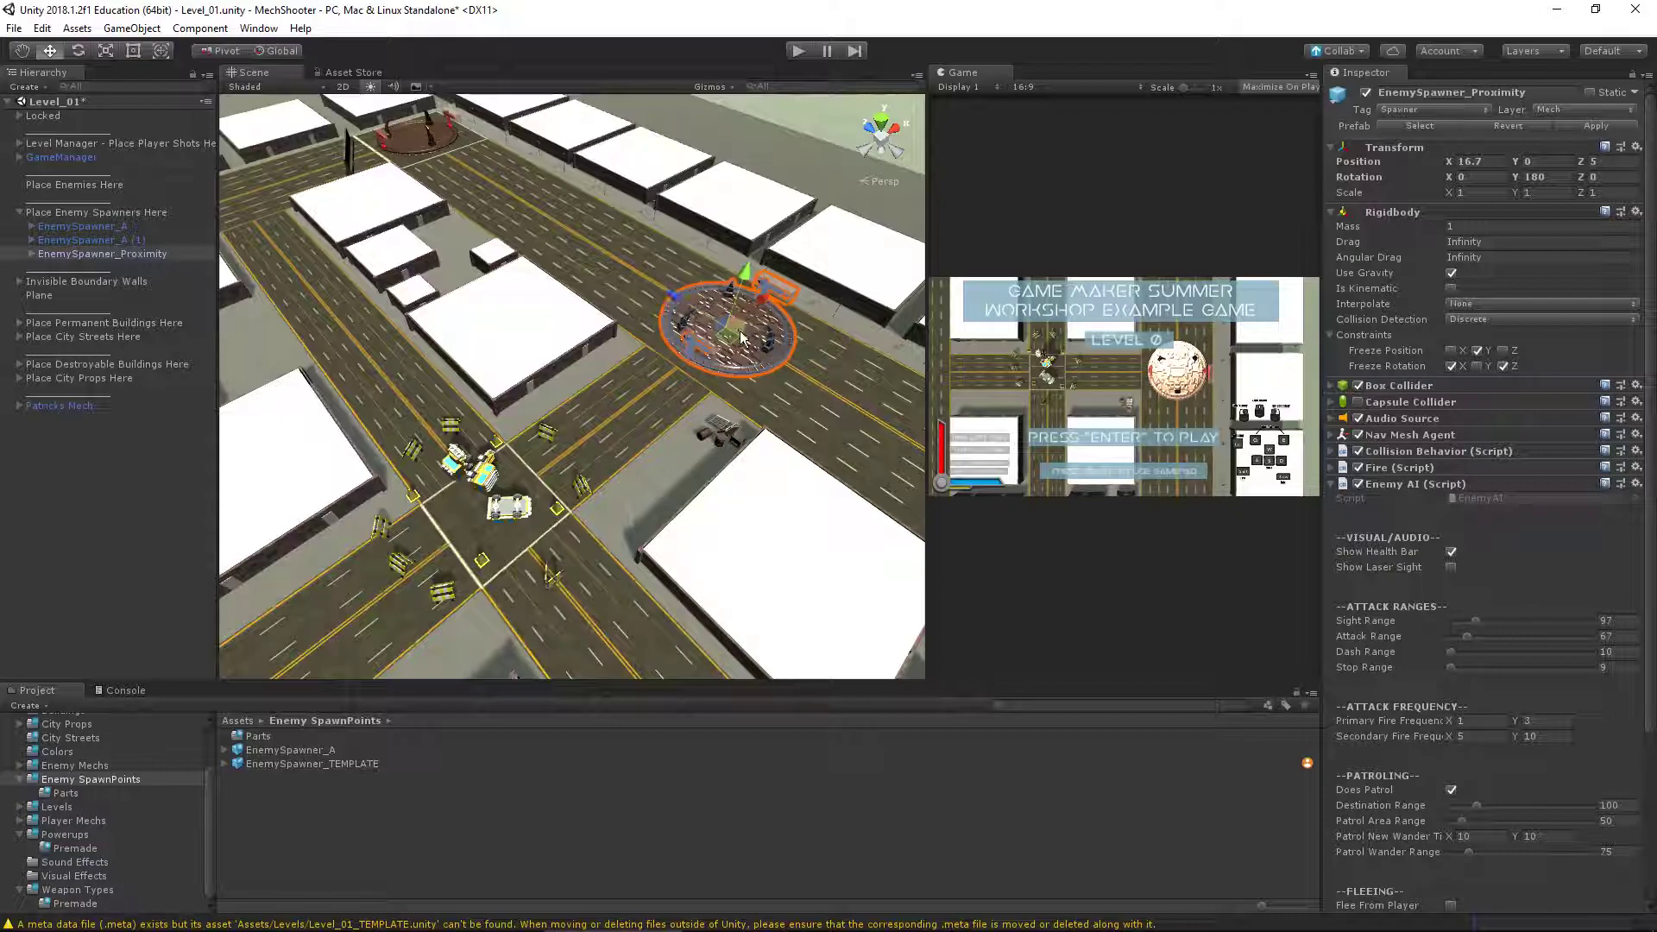
# Try to rotate EnemySpawner_Proximity at its junction
pyautogui.press('e')
pyautogui.moveTo(771, 381); pyautogui.dragTo(689, 423)
pyautogui.hotkey('ctrl', 'z')
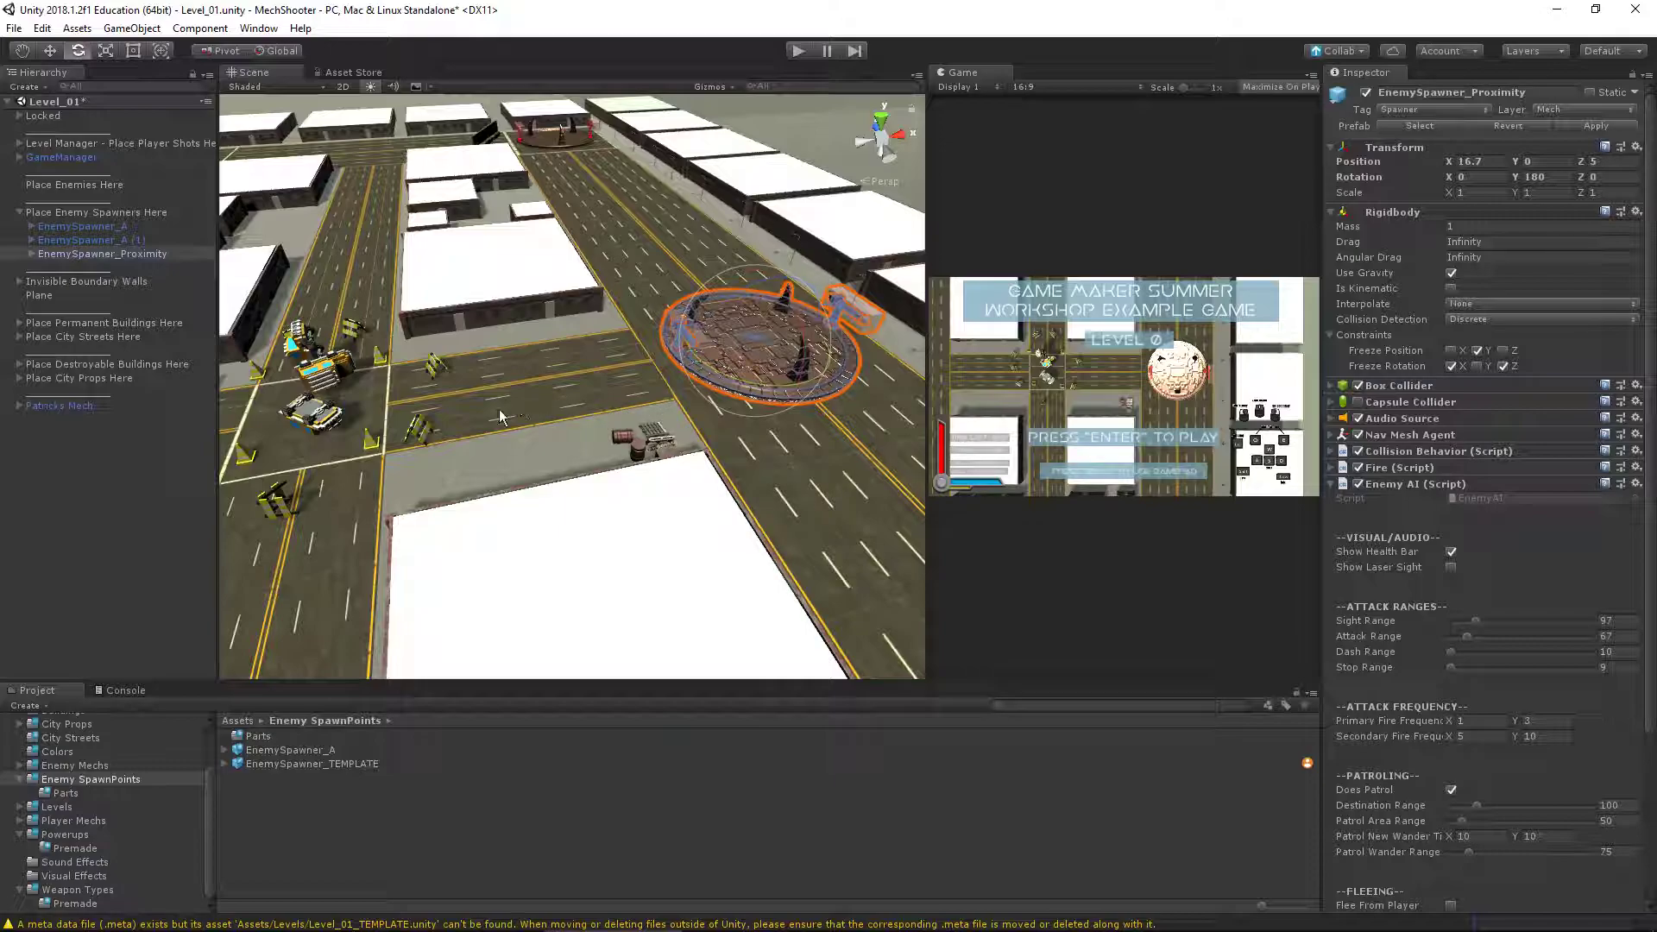
# Save EnemySpawner_Proximity as a new prefab in the Enemy SpawnPoints folder
pyautogui.press('f')
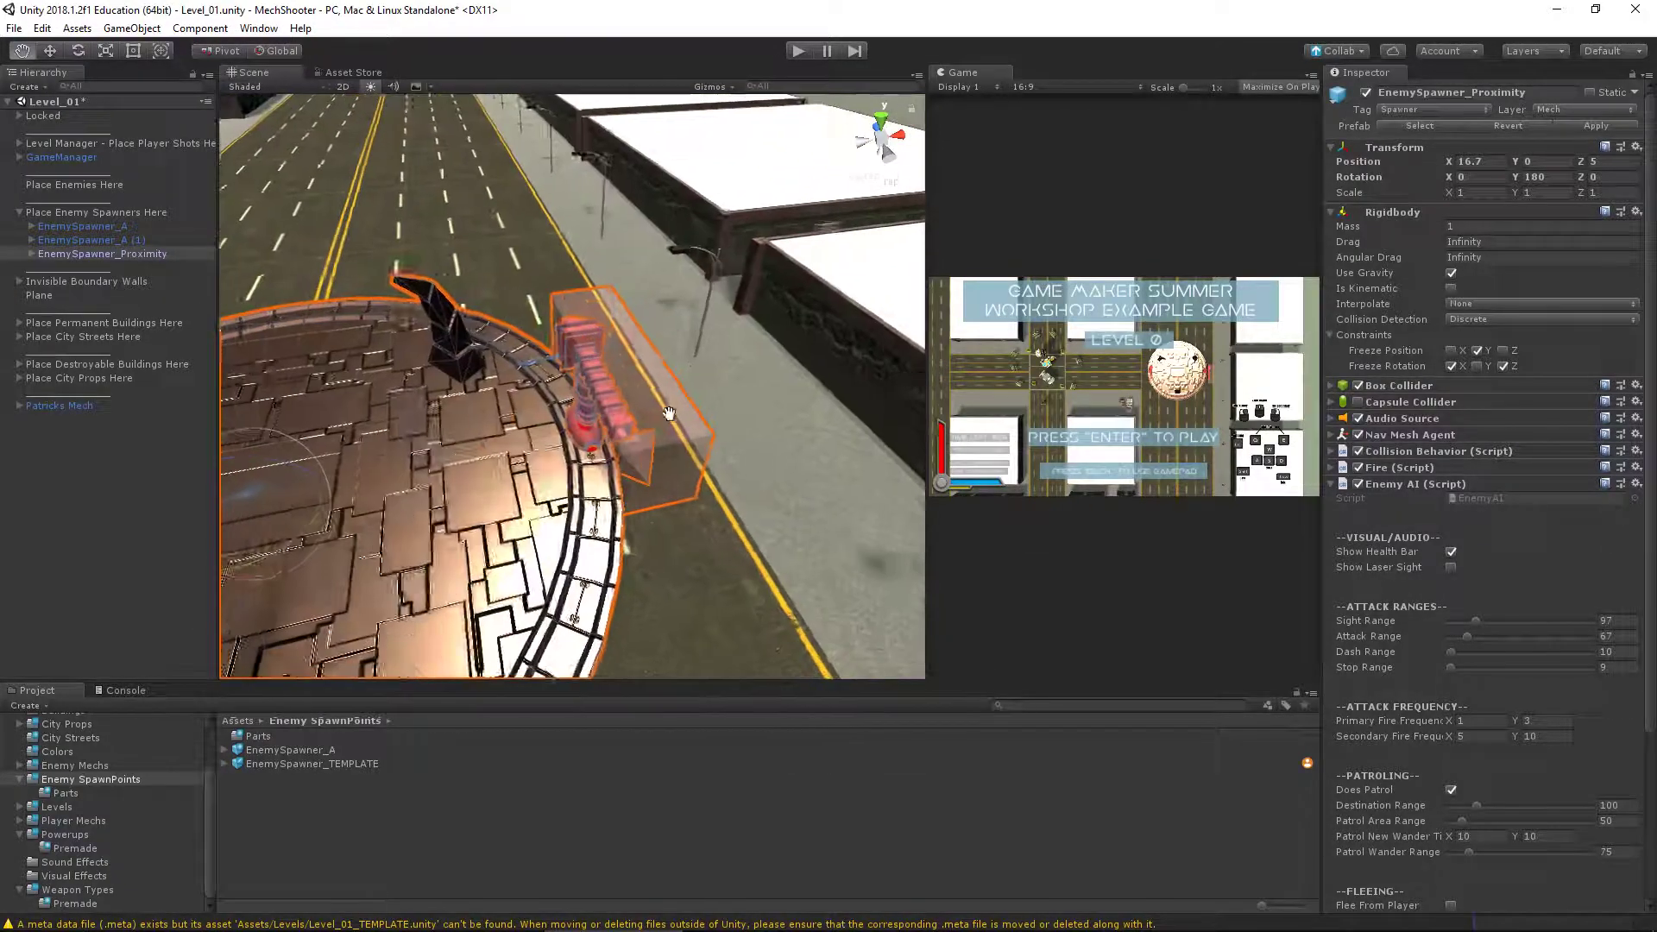
pyautogui.click(38, 255)
pyautogui.press('Right')
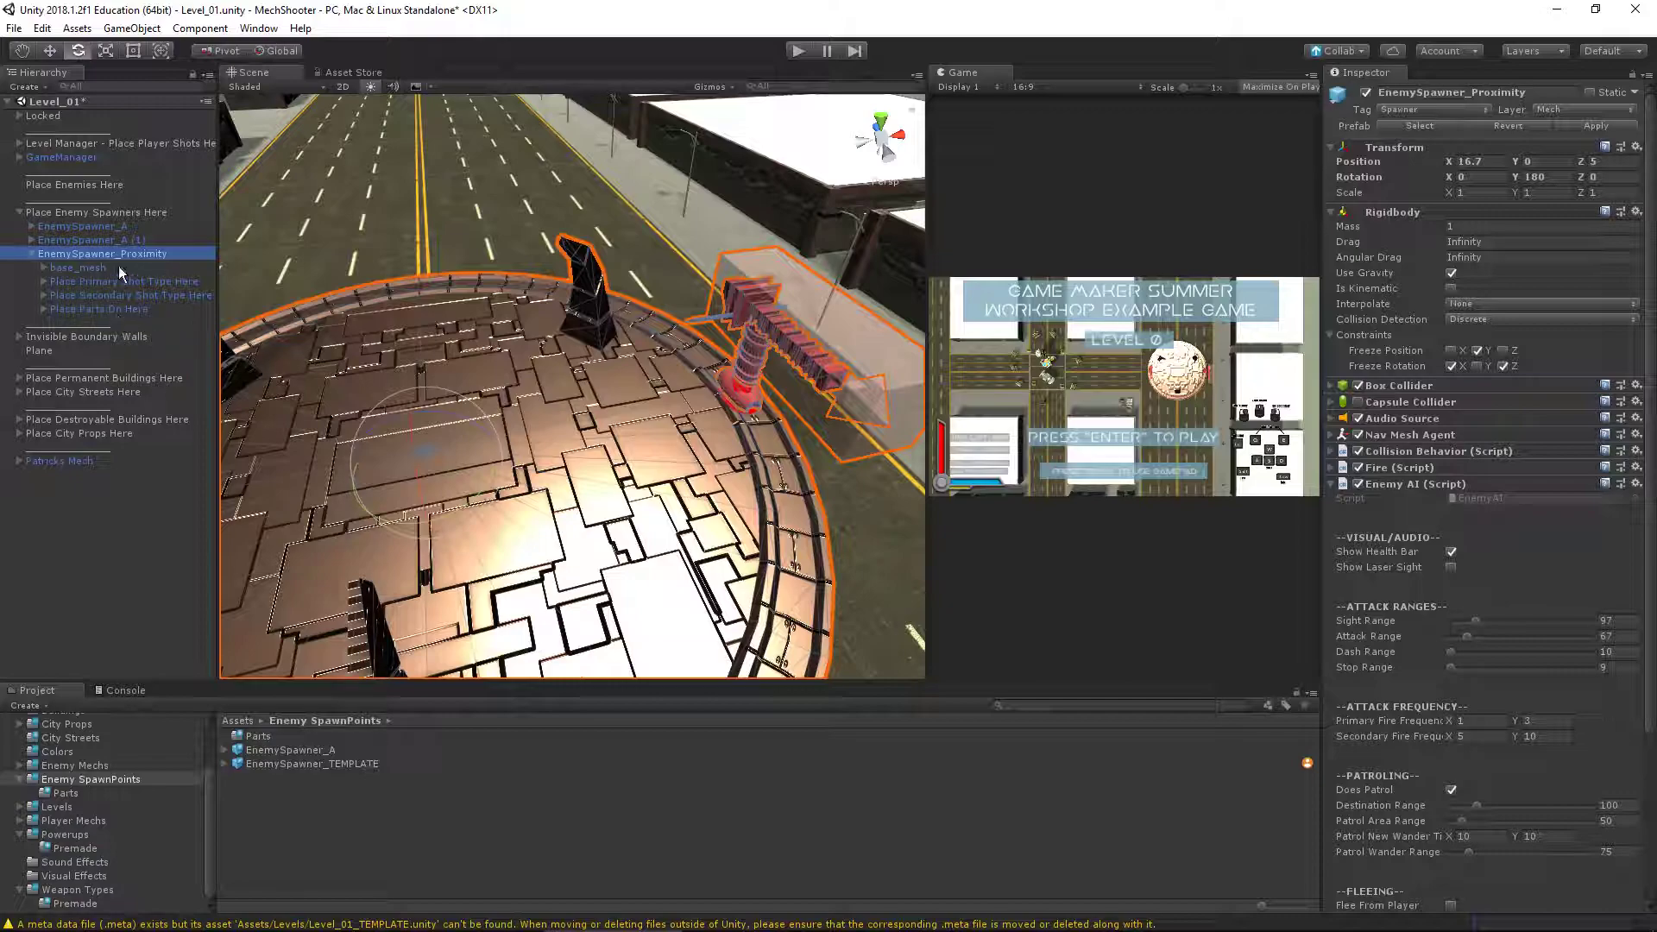
pyautogui.click(32, 254)
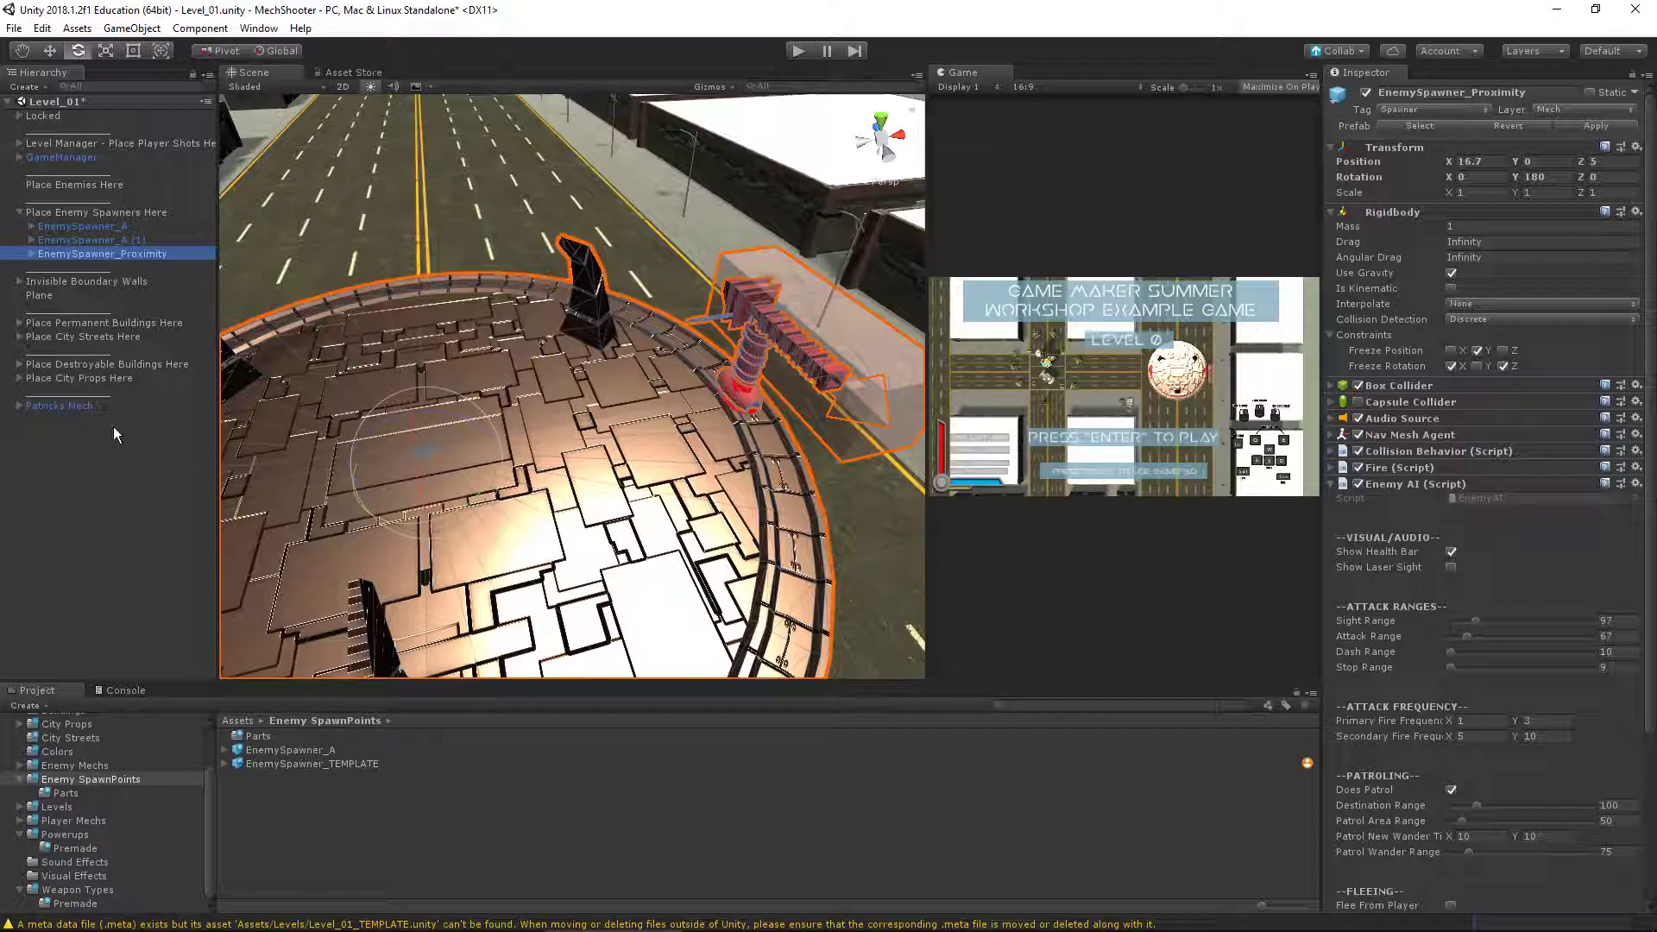
pyautogui.moveTo(76, 254); pyautogui.dragTo(80, 786)
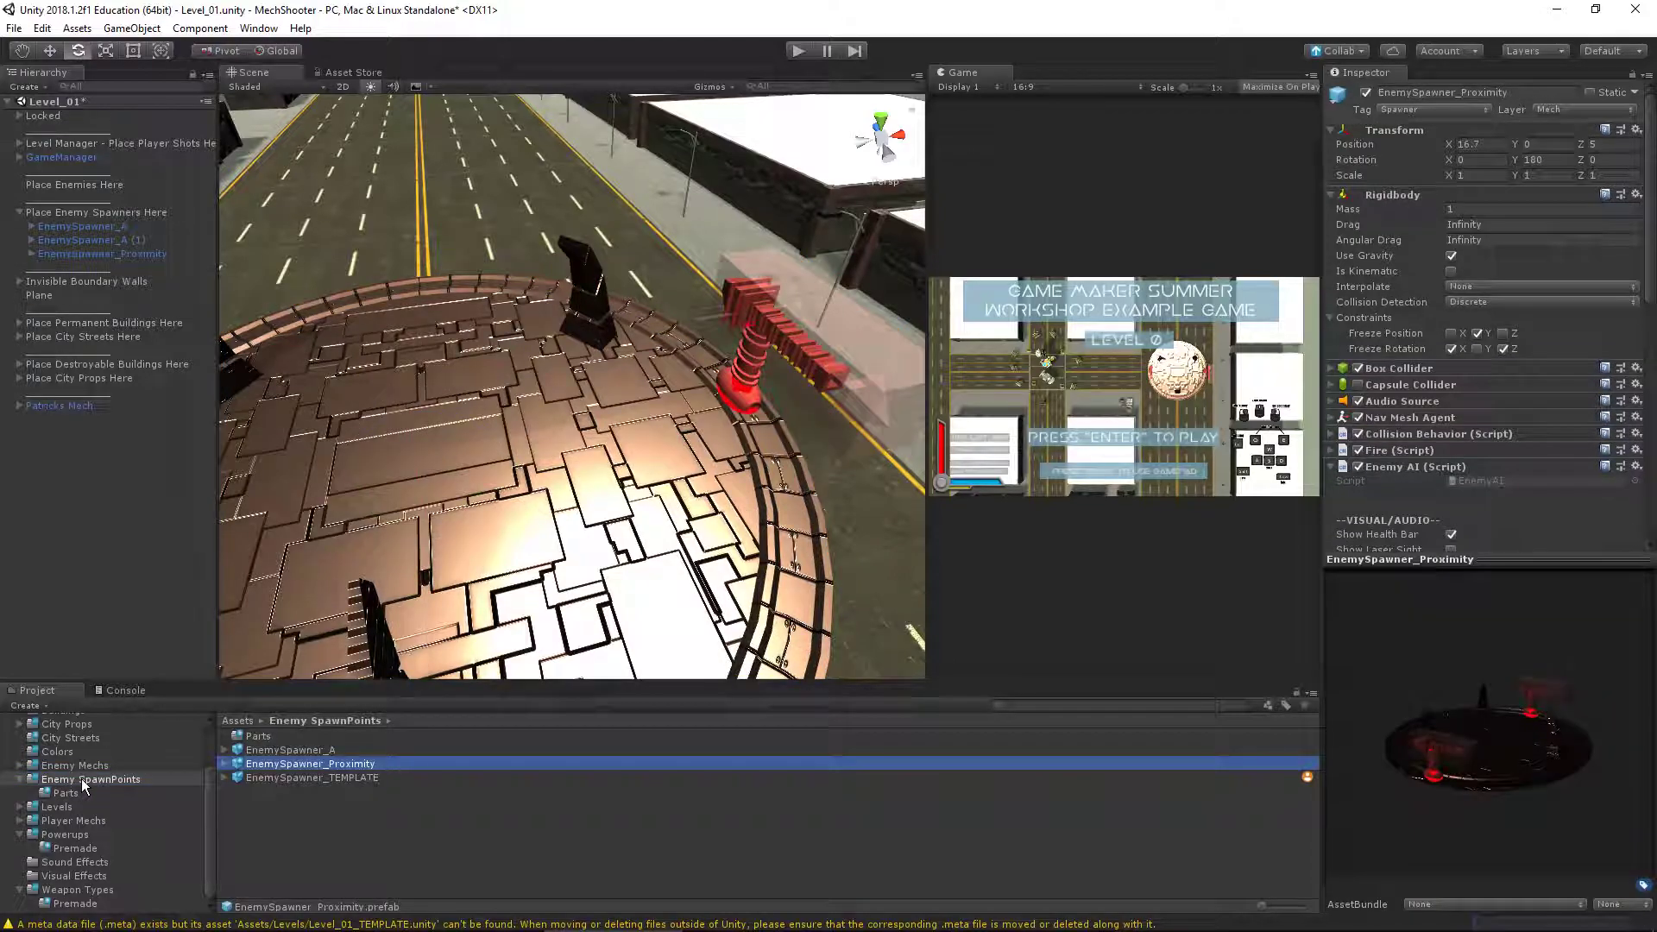
# Compare the EnemySpawner_A and EnemySpawner_Proximity prefabs in the Enemy SpawnPoints folder
pyautogui.click(397, 840)
pyautogui.click(350, 764)
pyautogui.click(327, 751)
pyautogui.click(333, 765)
pyautogui.click(317, 747)
pyautogui.click(298, 764)
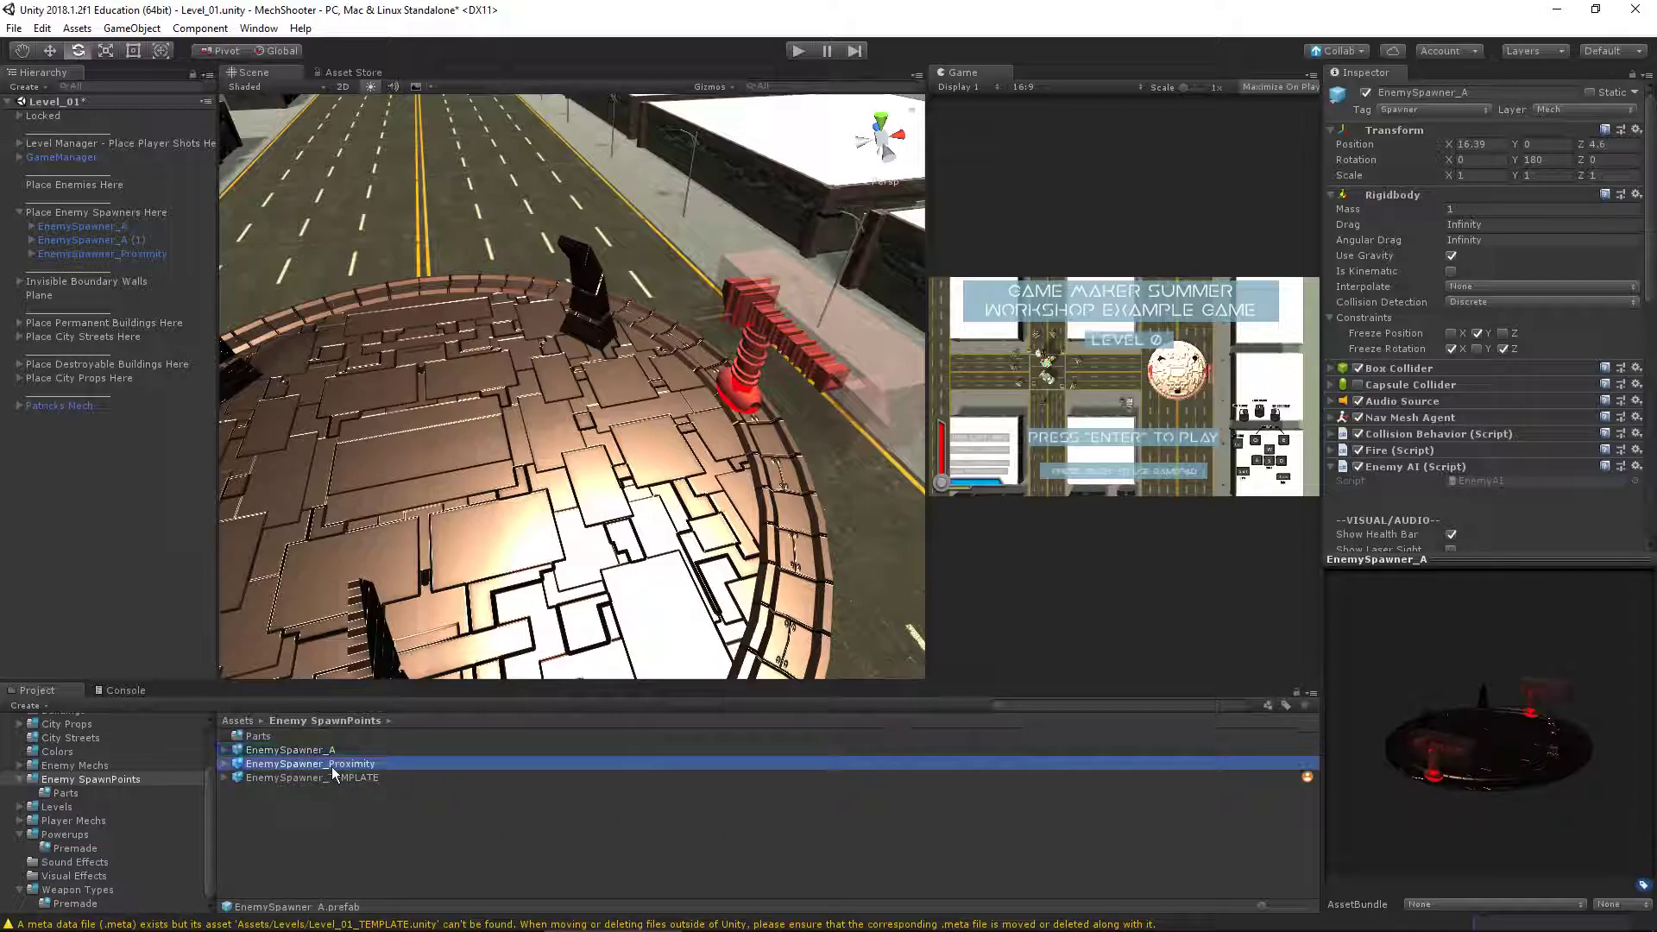
# Examine the parts under Place Parts On Here in EnemySpawner_Proximity, including Spawner_mesh
pyautogui.click(31, 254)
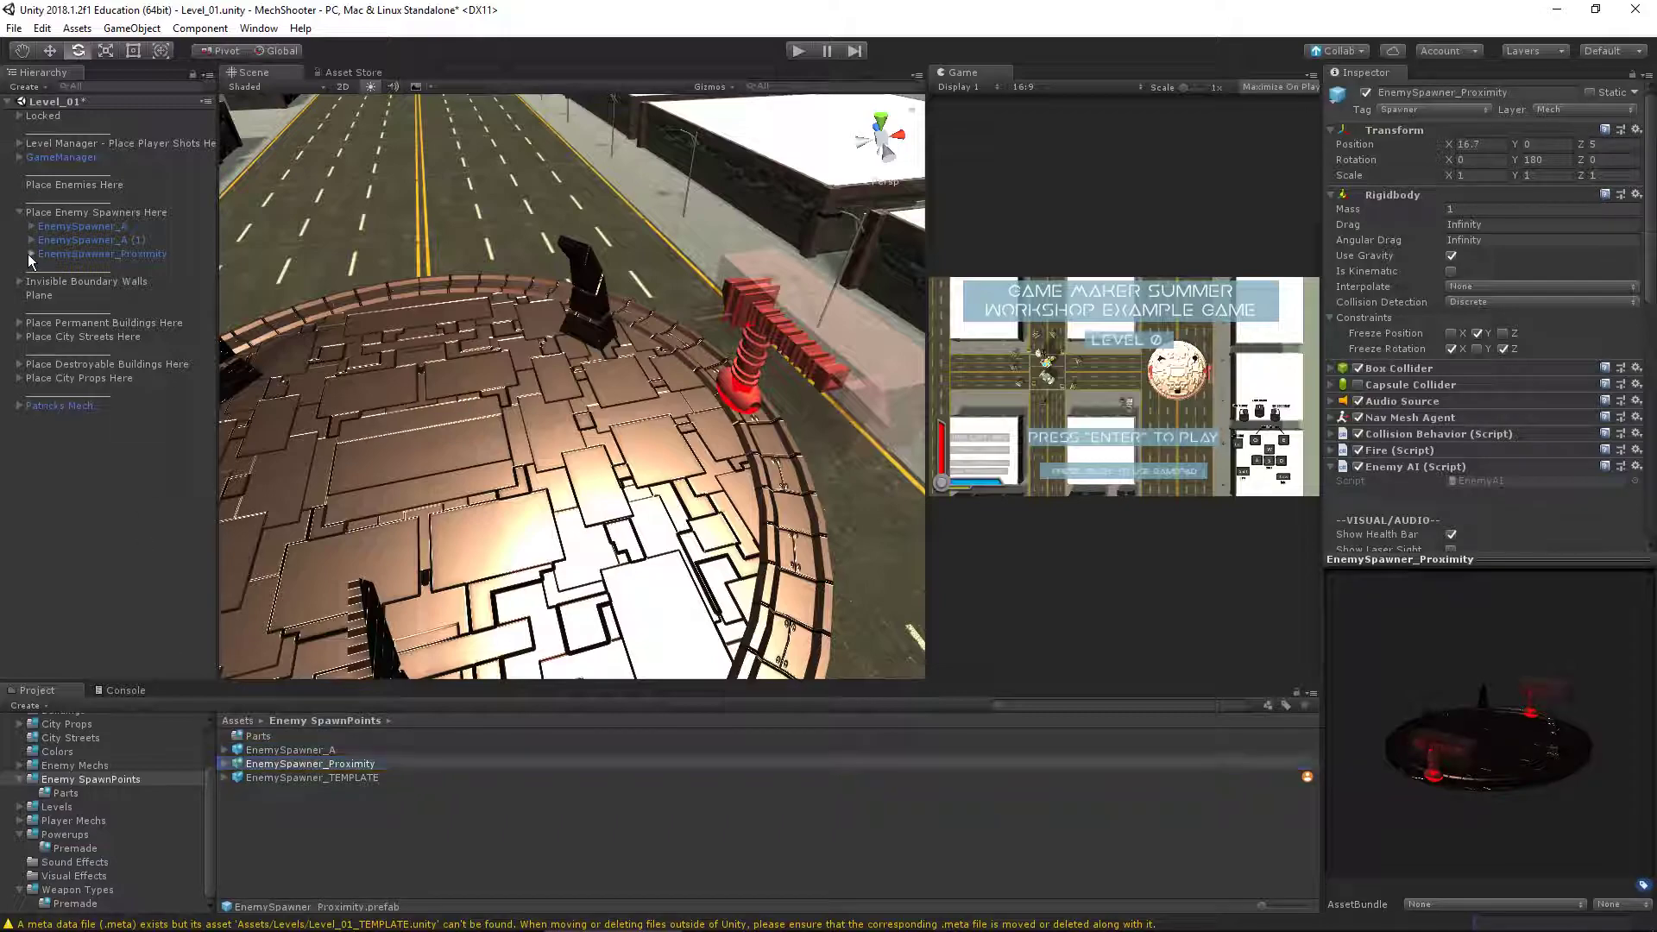
pyautogui.click(63, 308)
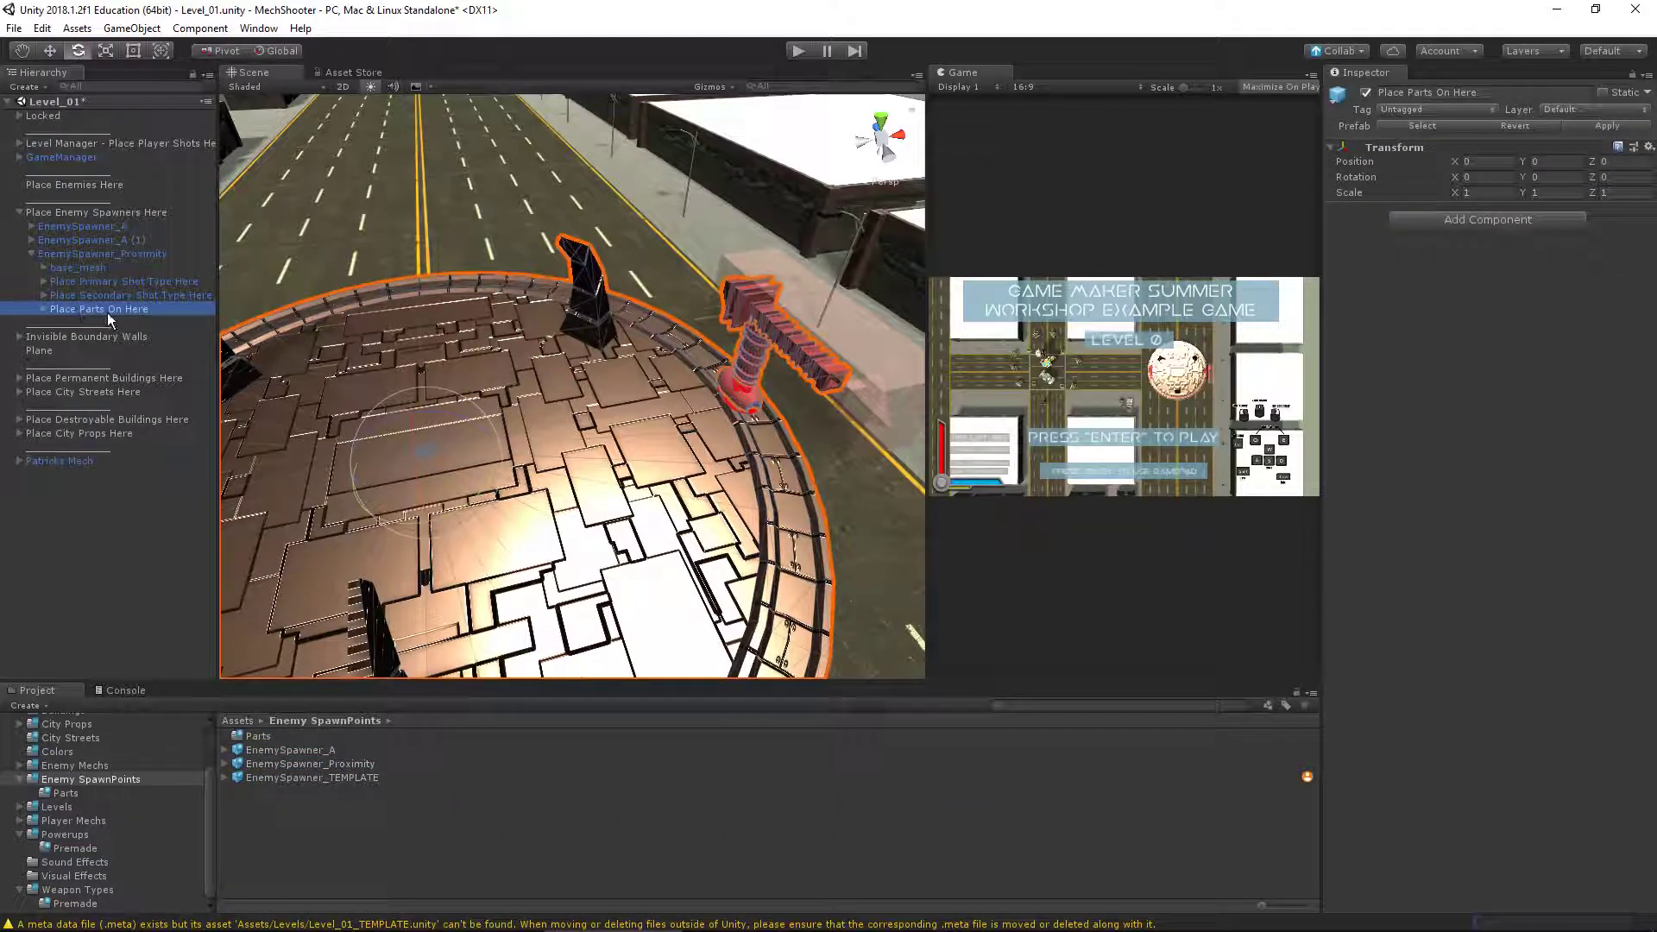
pyautogui.click(41, 309)
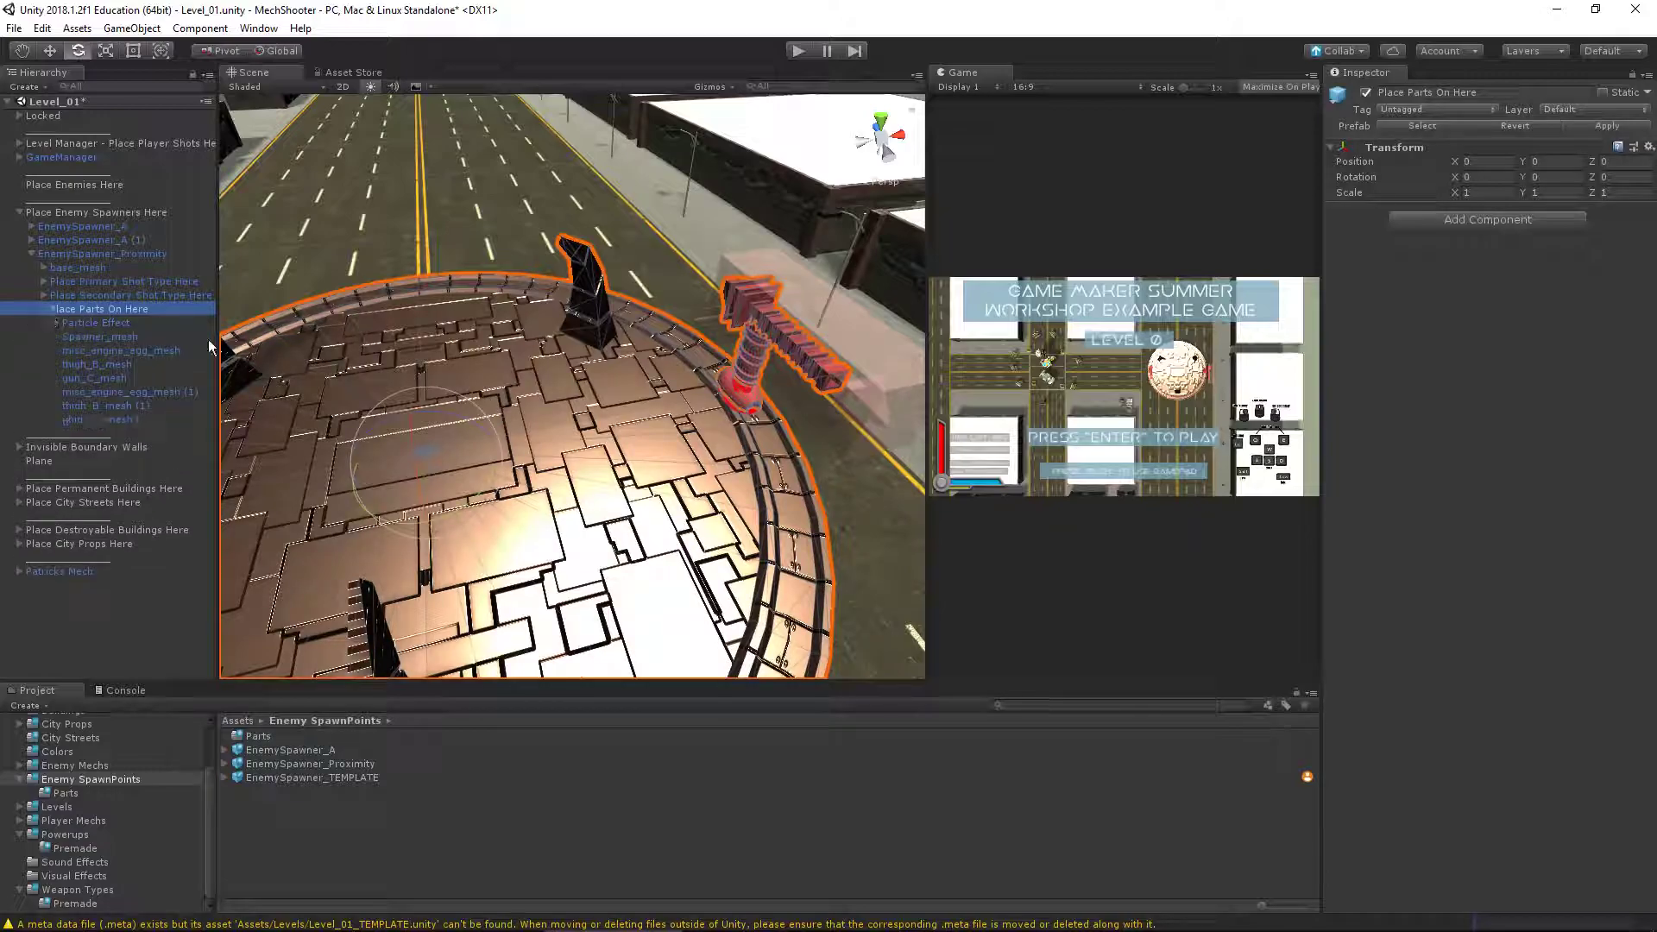
pyautogui.press('f')
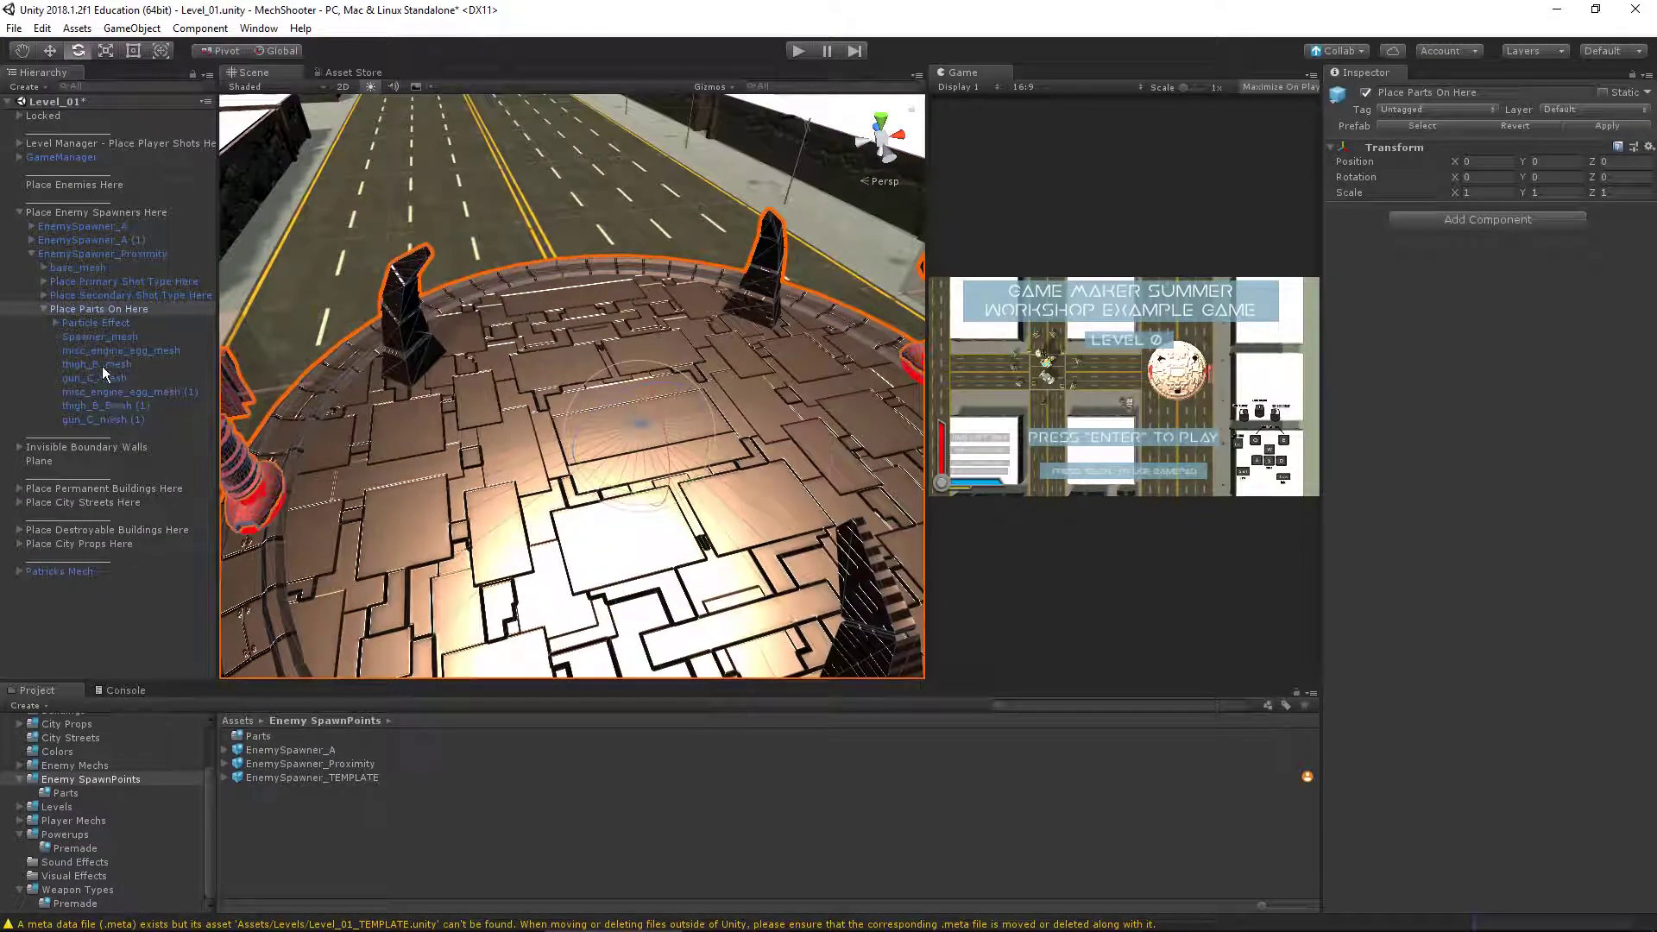
pyautogui.click(116, 339)
pyautogui.keyDown('alt'); pyautogui.moveTo(609, 419); pyautogui.dragTo(532, 416); pyautogui.keyUp('alt')
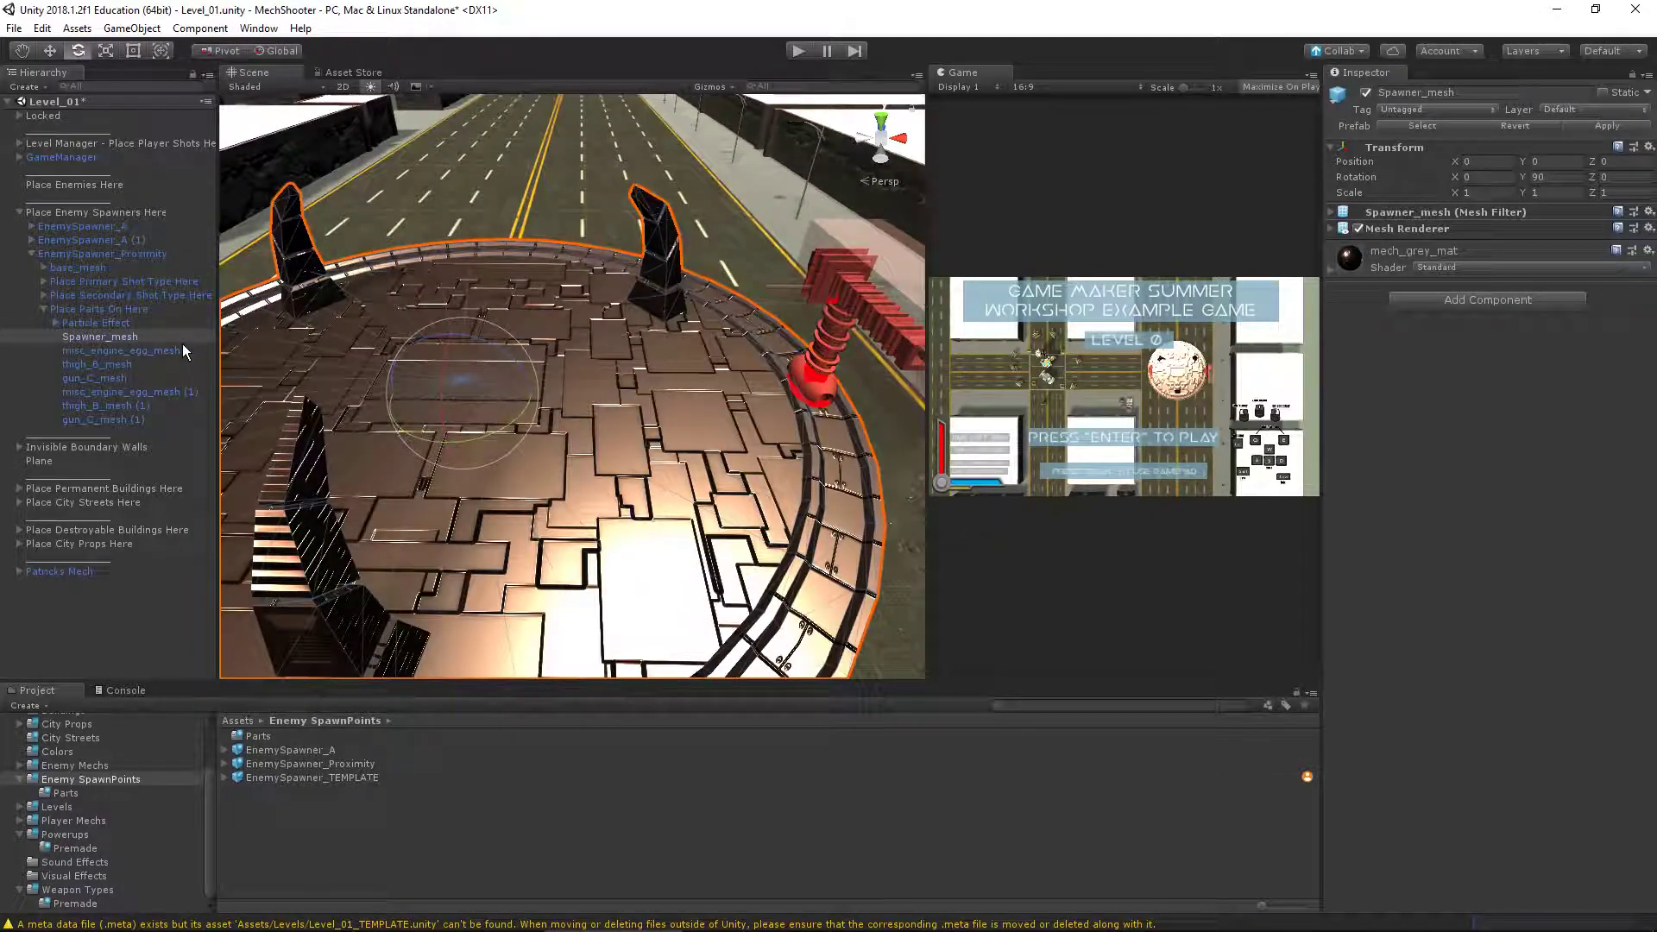
# Preview the Particle Effect of EnemySpawner_Proximity from several angles and collapse its parts list
pyautogui.click(95, 322)
pyautogui.press('f')
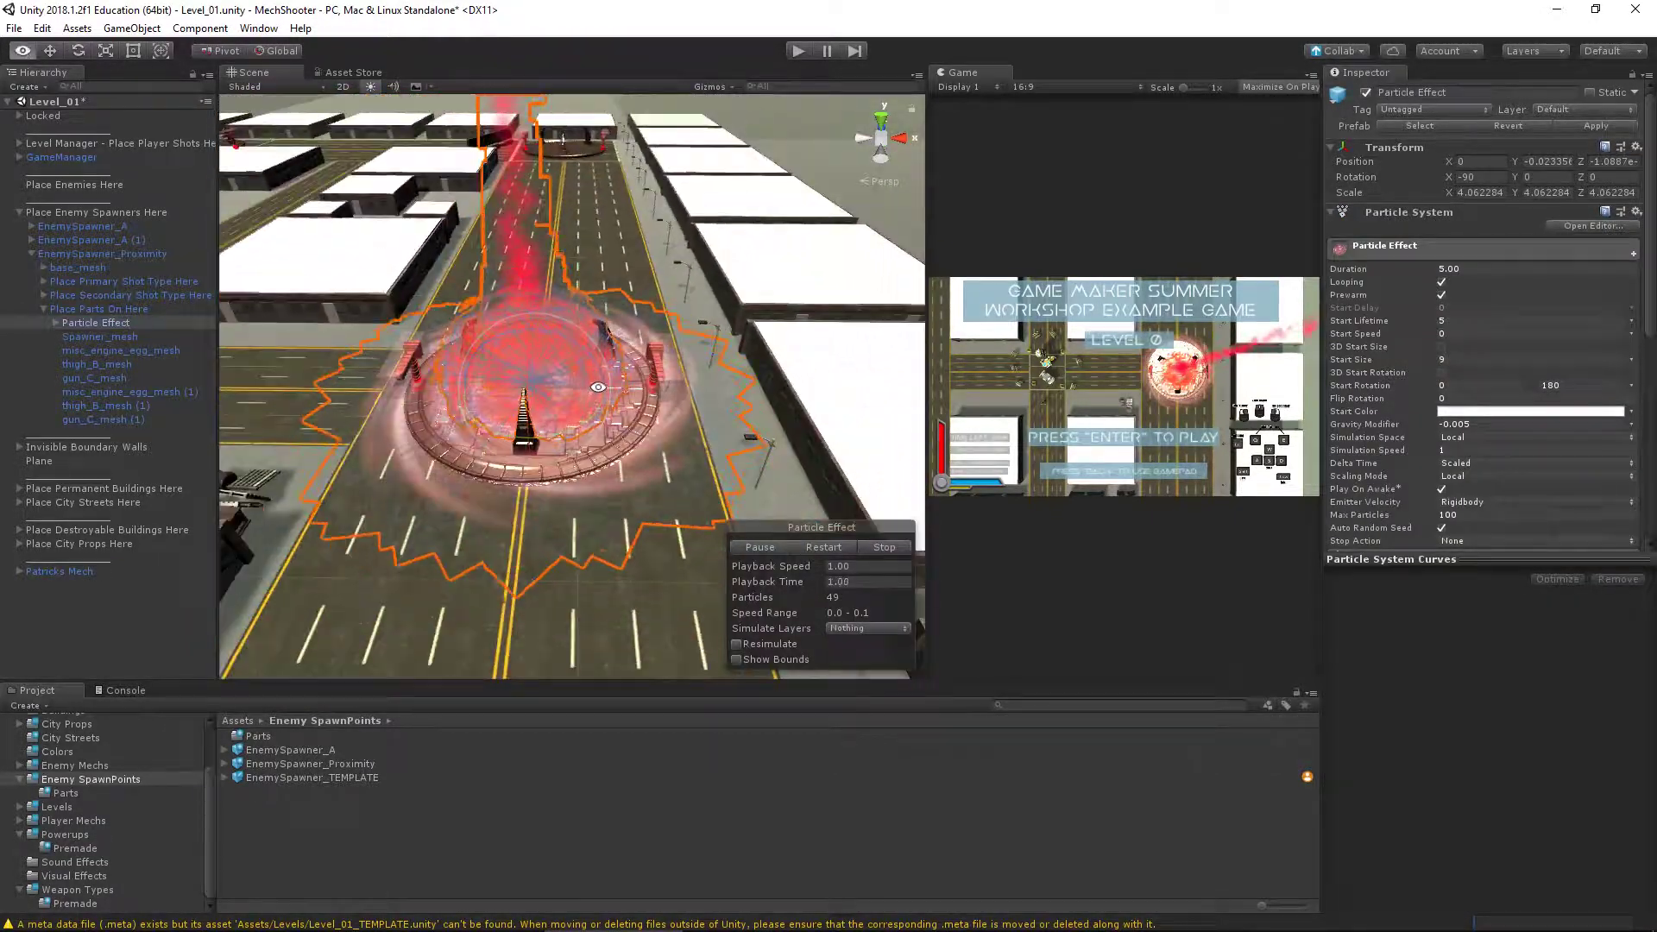
pyautogui.scroll(3, 518, 403)
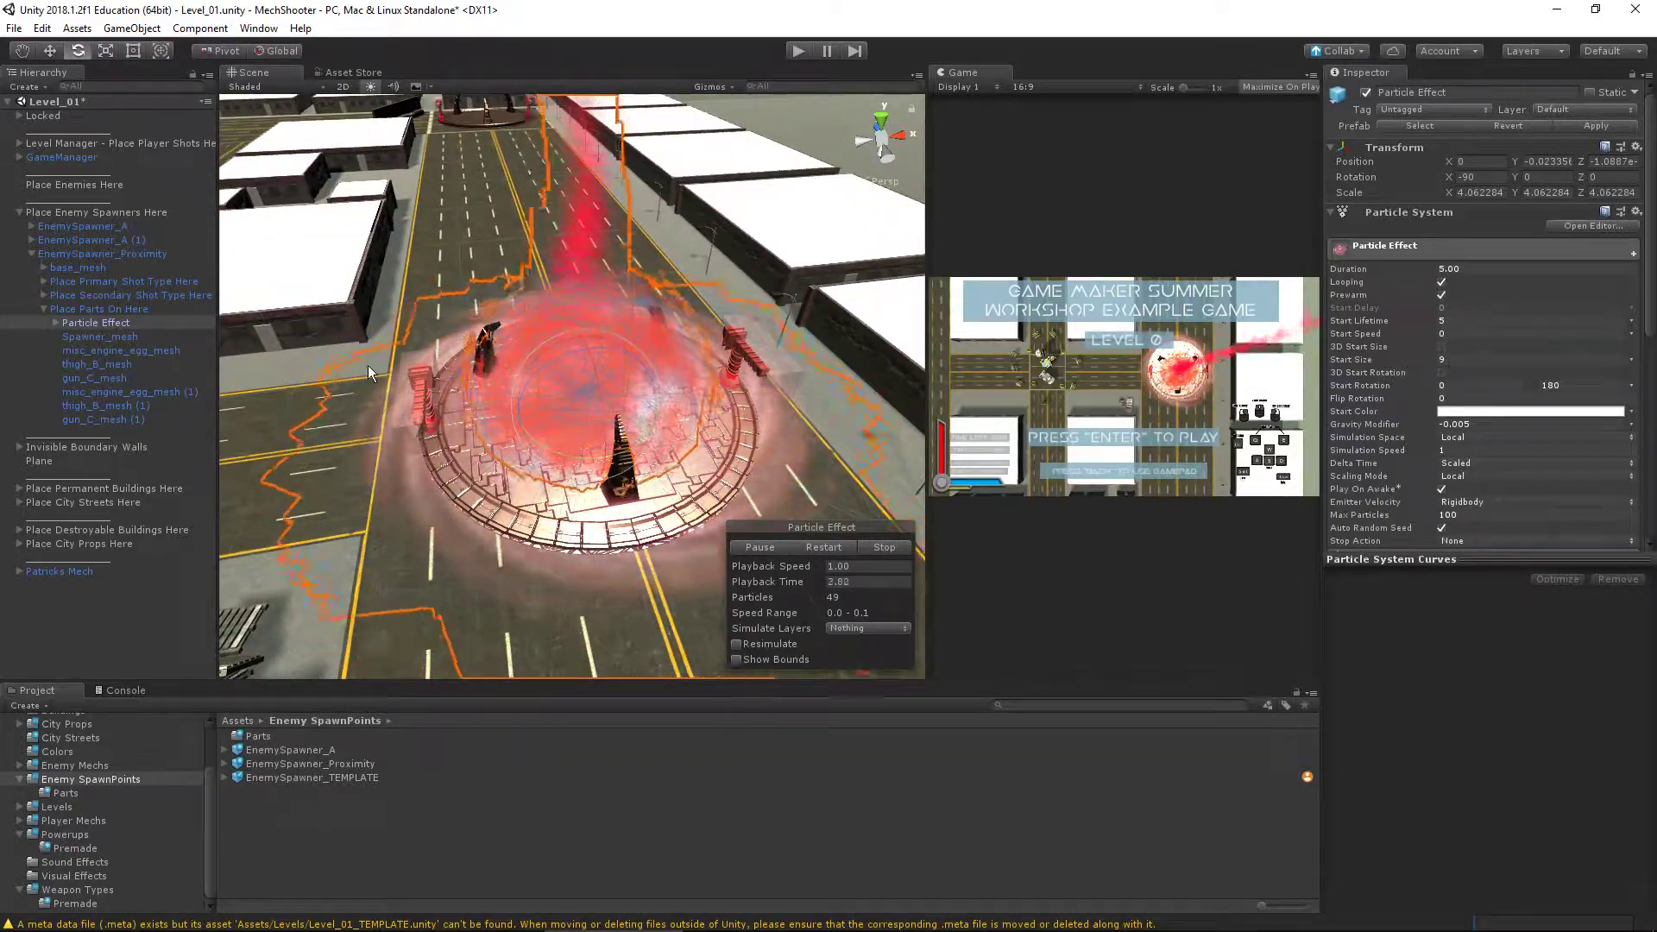
pyautogui.keyDown('alt'); pyautogui.moveTo(646, 454); pyautogui.dragTo(681, 398); pyautogui.keyUp('alt')
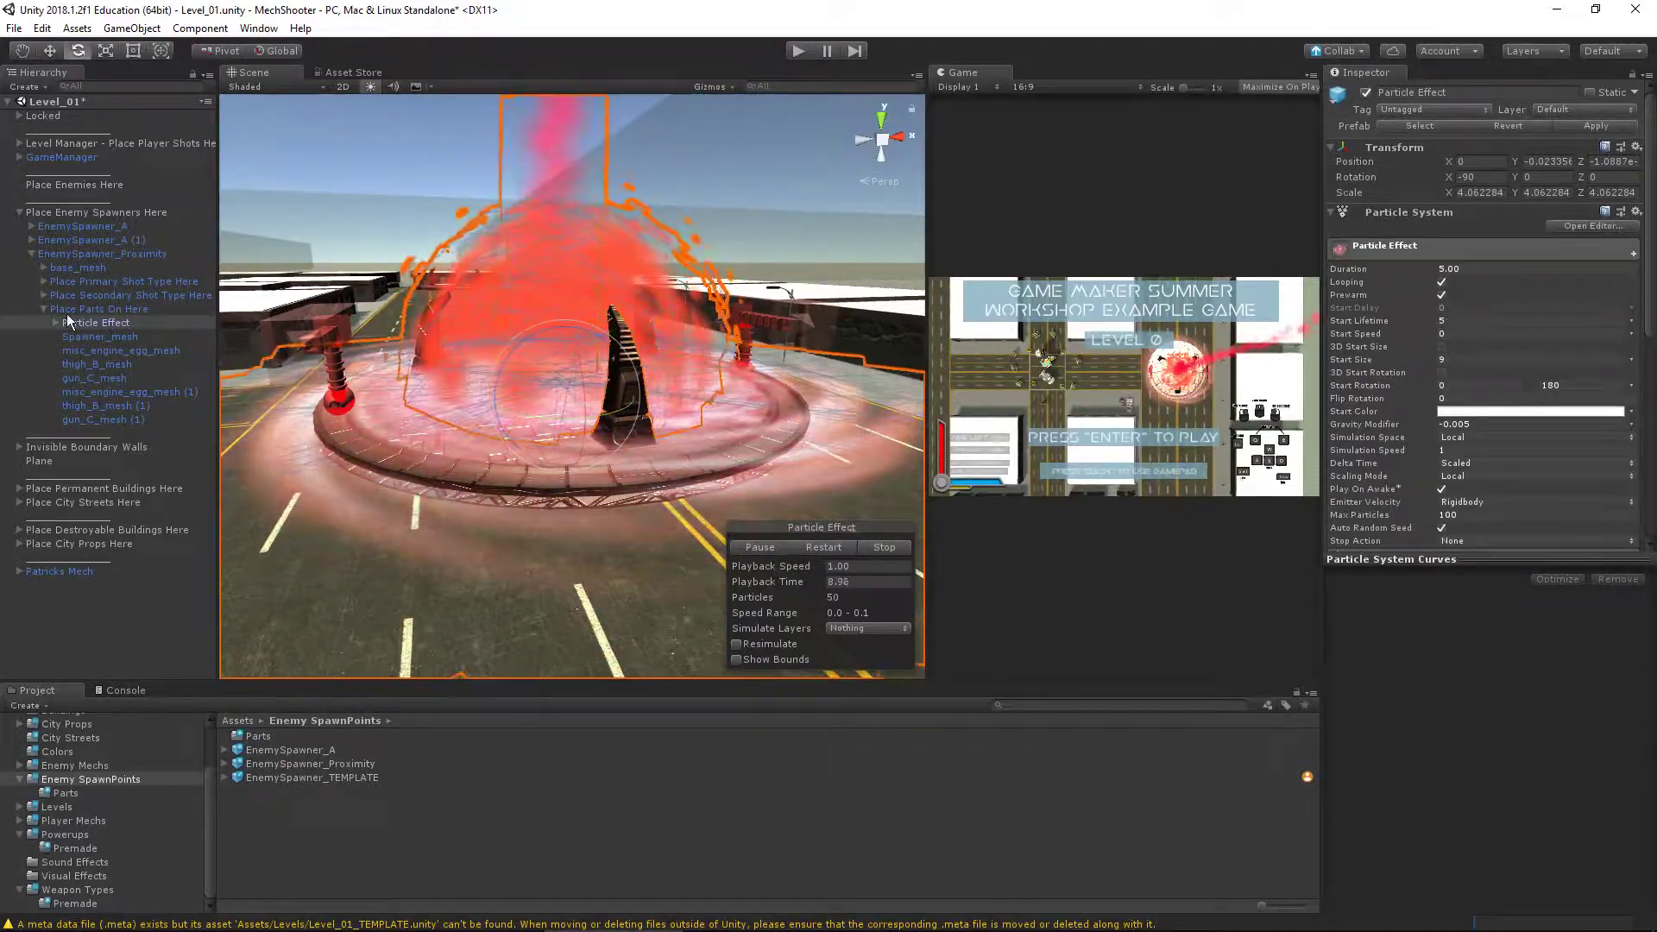
pyautogui.click(44, 308)
pyautogui.keyDown('alt'); pyautogui.moveTo(511, 343); pyautogui.dragTo(667, 376); pyautogui.keyUp('alt')
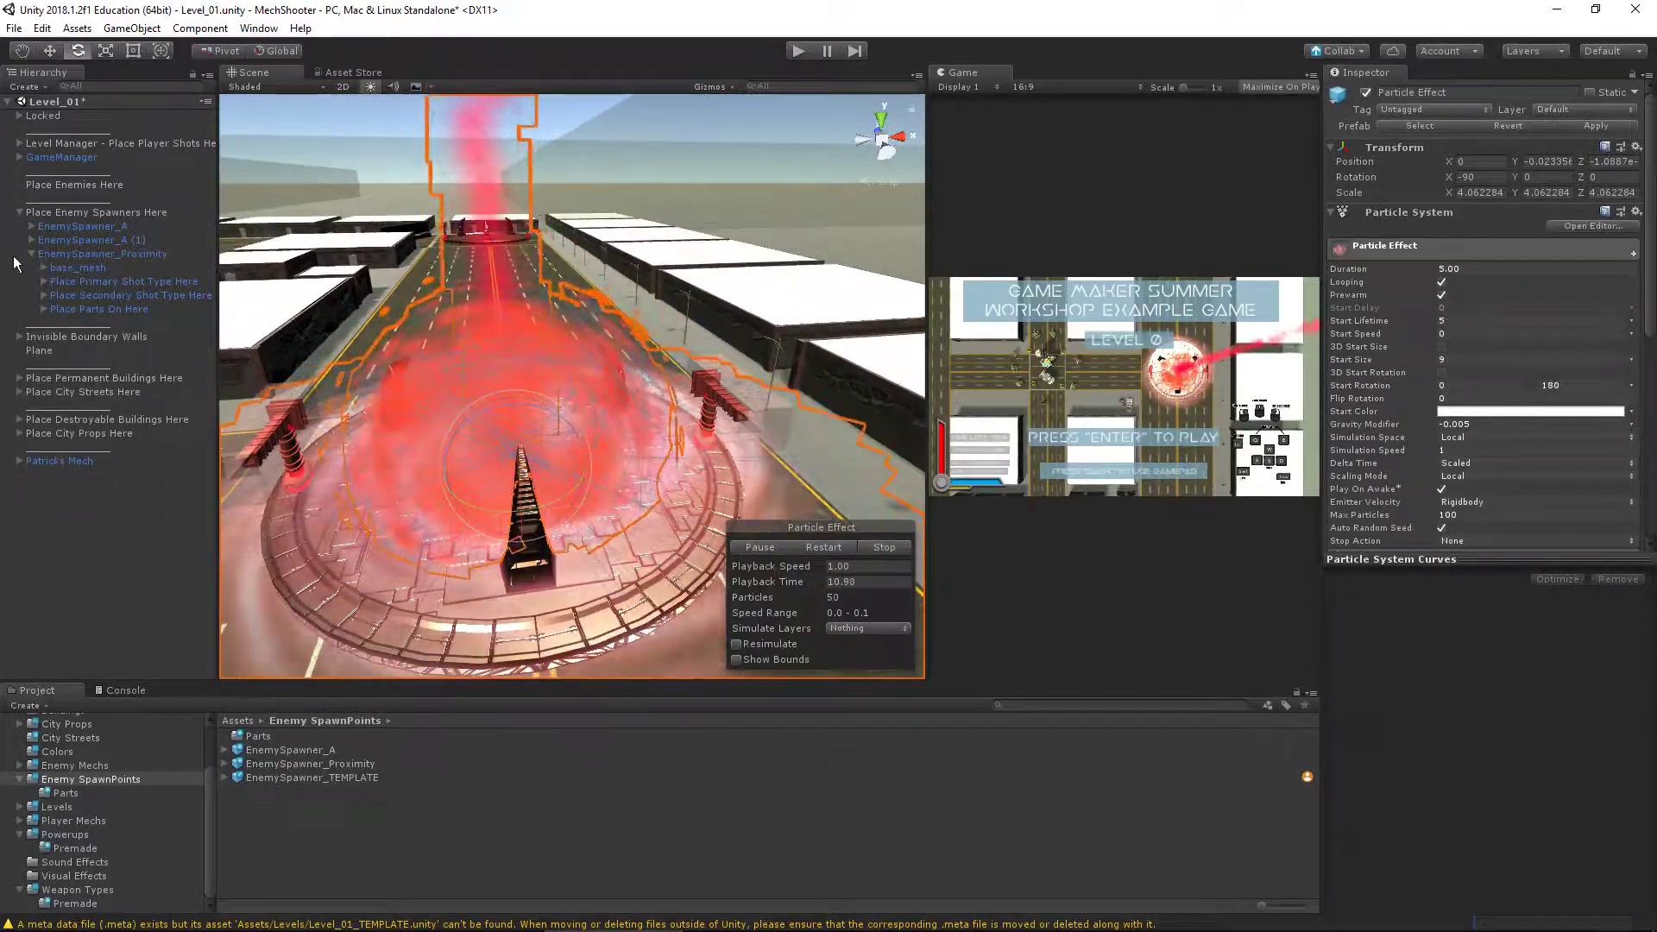
# Collapse EnemySpawner_Proximity, deselect it and view the whole spawner in the scene
pyautogui.click(68, 253)
pyautogui.click(32, 253)
pyautogui.click(136, 518)
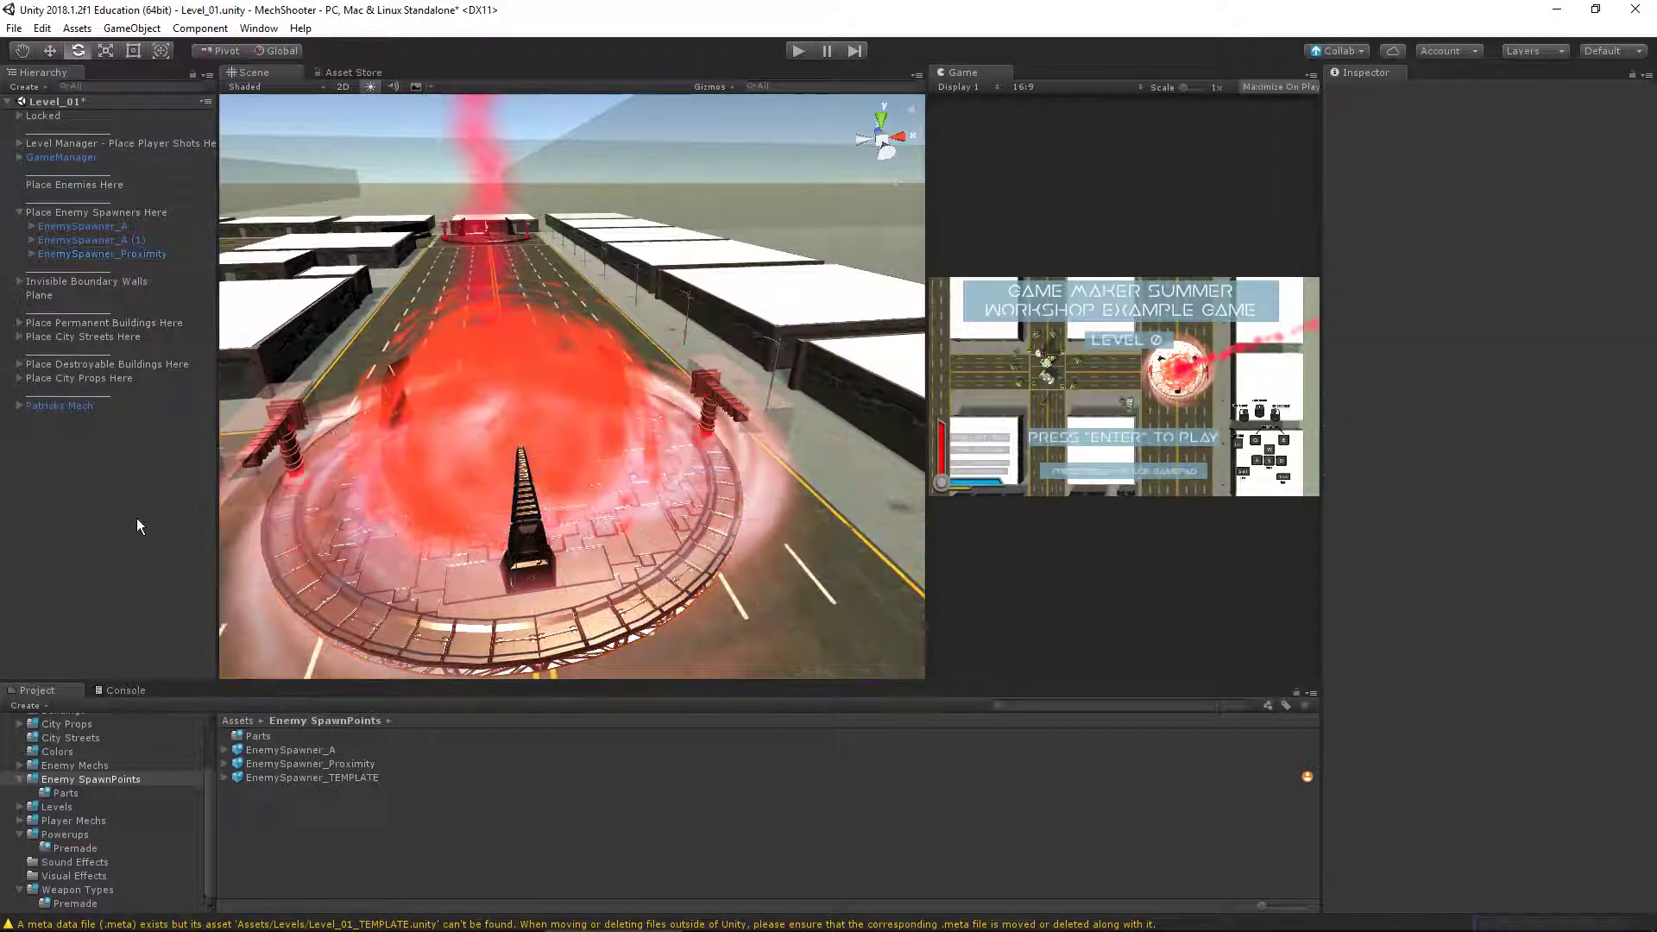
pyautogui.keyDown('alt'); pyautogui.moveTo(716, 373); pyautogui.dragTo(762, 410); pyautogui.keyUp('alt')
pyautogui.scroll(-8, 762, 409)
pyautogui.scroll(6, 762, 409)
# Expand Place Parts On Here in EnemySpawner_Proximity and examine its pillars and Particle Effect from several angles
pyautogui.click(31, 254)
pyautogui.click(43, 309)
pyautogui.click(86, 323)
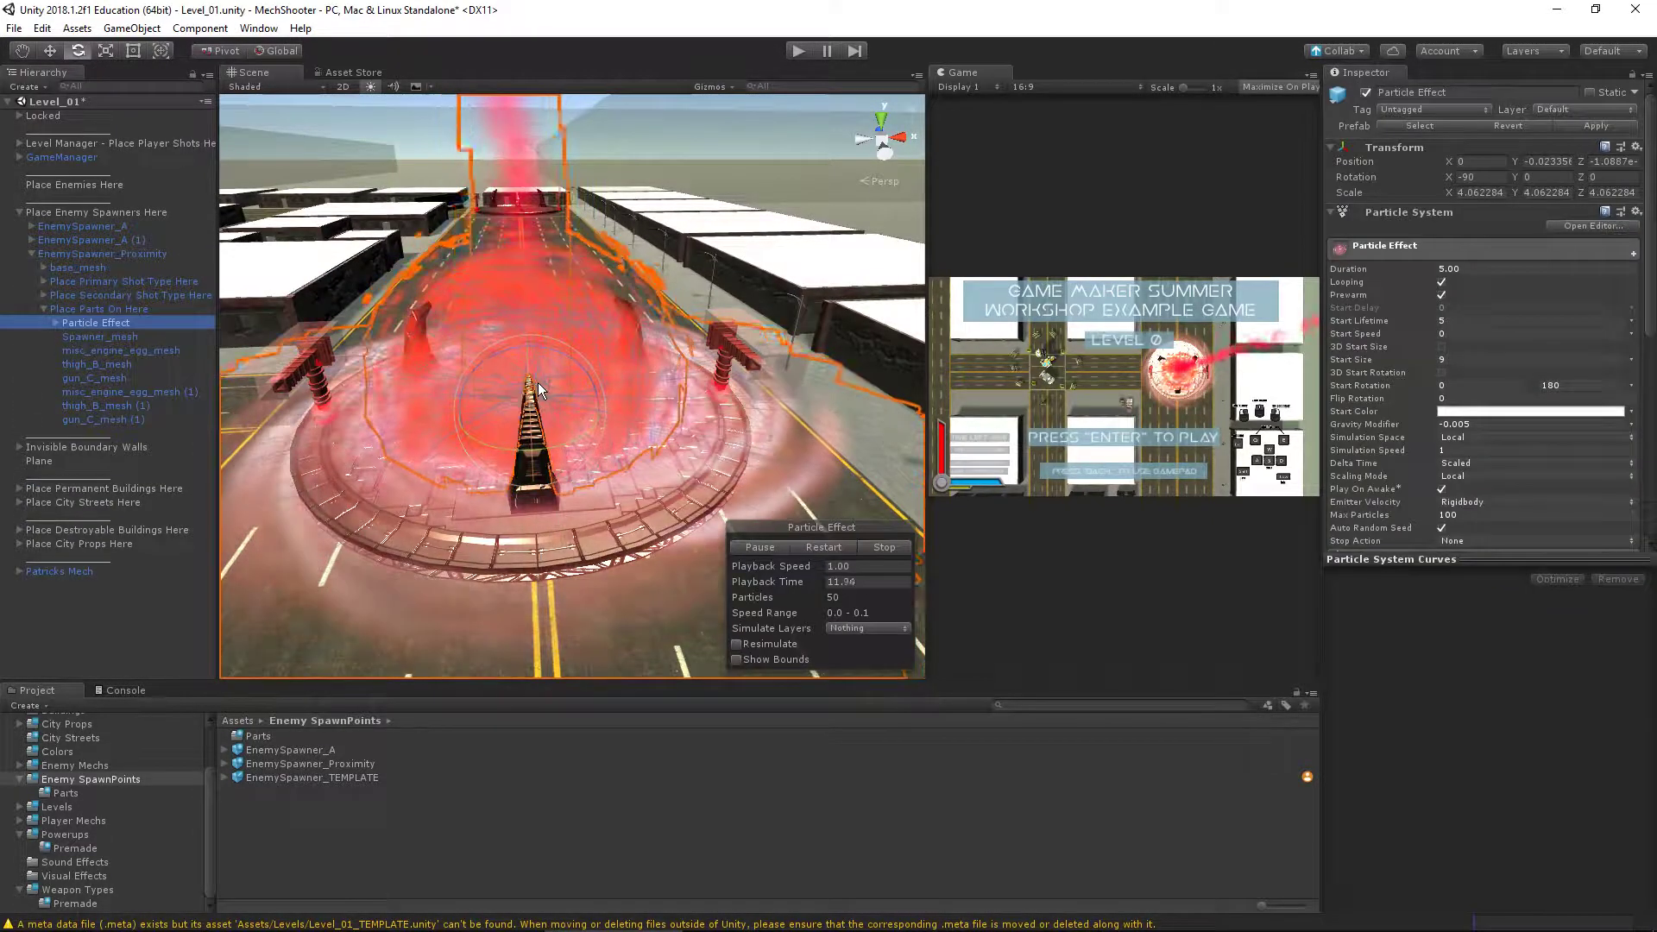
pyautogui.click(96, 309)
pyautogui.moveTo(604, 406)
pyautogui.keyDown('alt'); pyautogui.mouseDown()
pyautogui.moveTo(788, 414)
pyautogui.moveTo(637, 415)
pyautogui.moveTo(713, 386)
pyautogui.moveTo(570, 418)
pyautogui.moveTo(630, 414)
pyautogui.mouseUp(); pyautogui.keyUp('alt')
pyautogui.keyDown('alt'); pyautogui.moveTo(630, 415); pyautogui.dragTo(635, 481, button='right'); pyautogui.keyUp('alt')
pyautogui.keyDown('alt'); pyautogui.moveTo(577, 469); pyautogui.dragTo(666, 478); pyautogui.keyUp('alt')
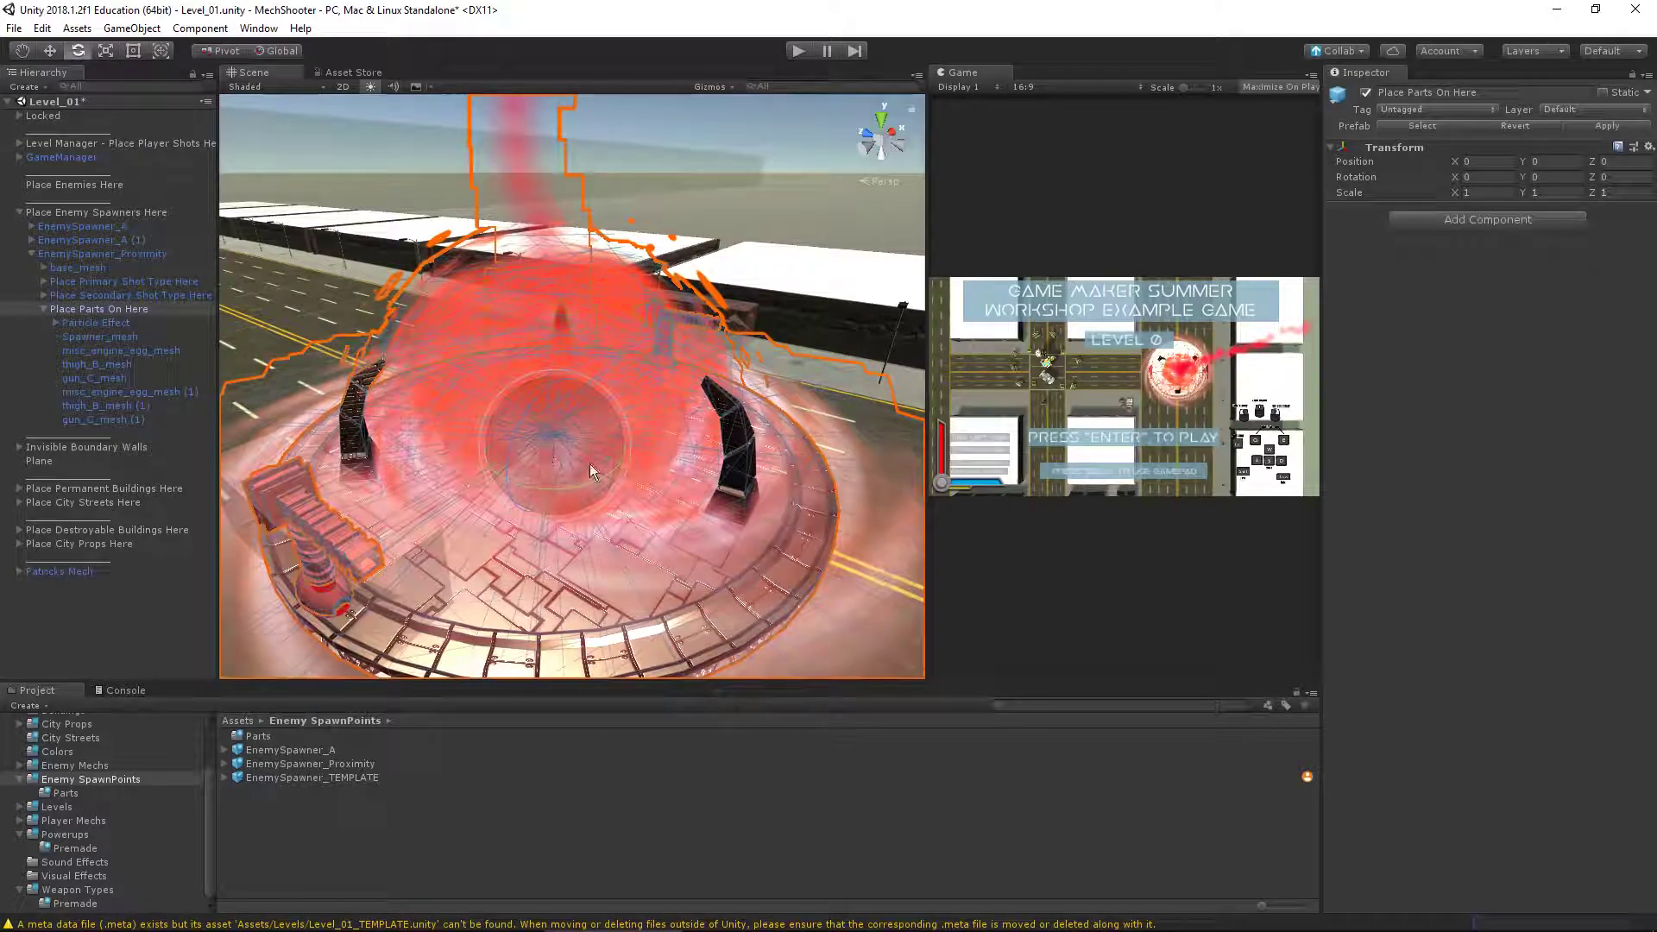
pyautogui.keyDown('alt'); pyautogui.moveTo(555, 459); pyautogui.dragTo(365, 356); pyautogui.keyUp('alt')
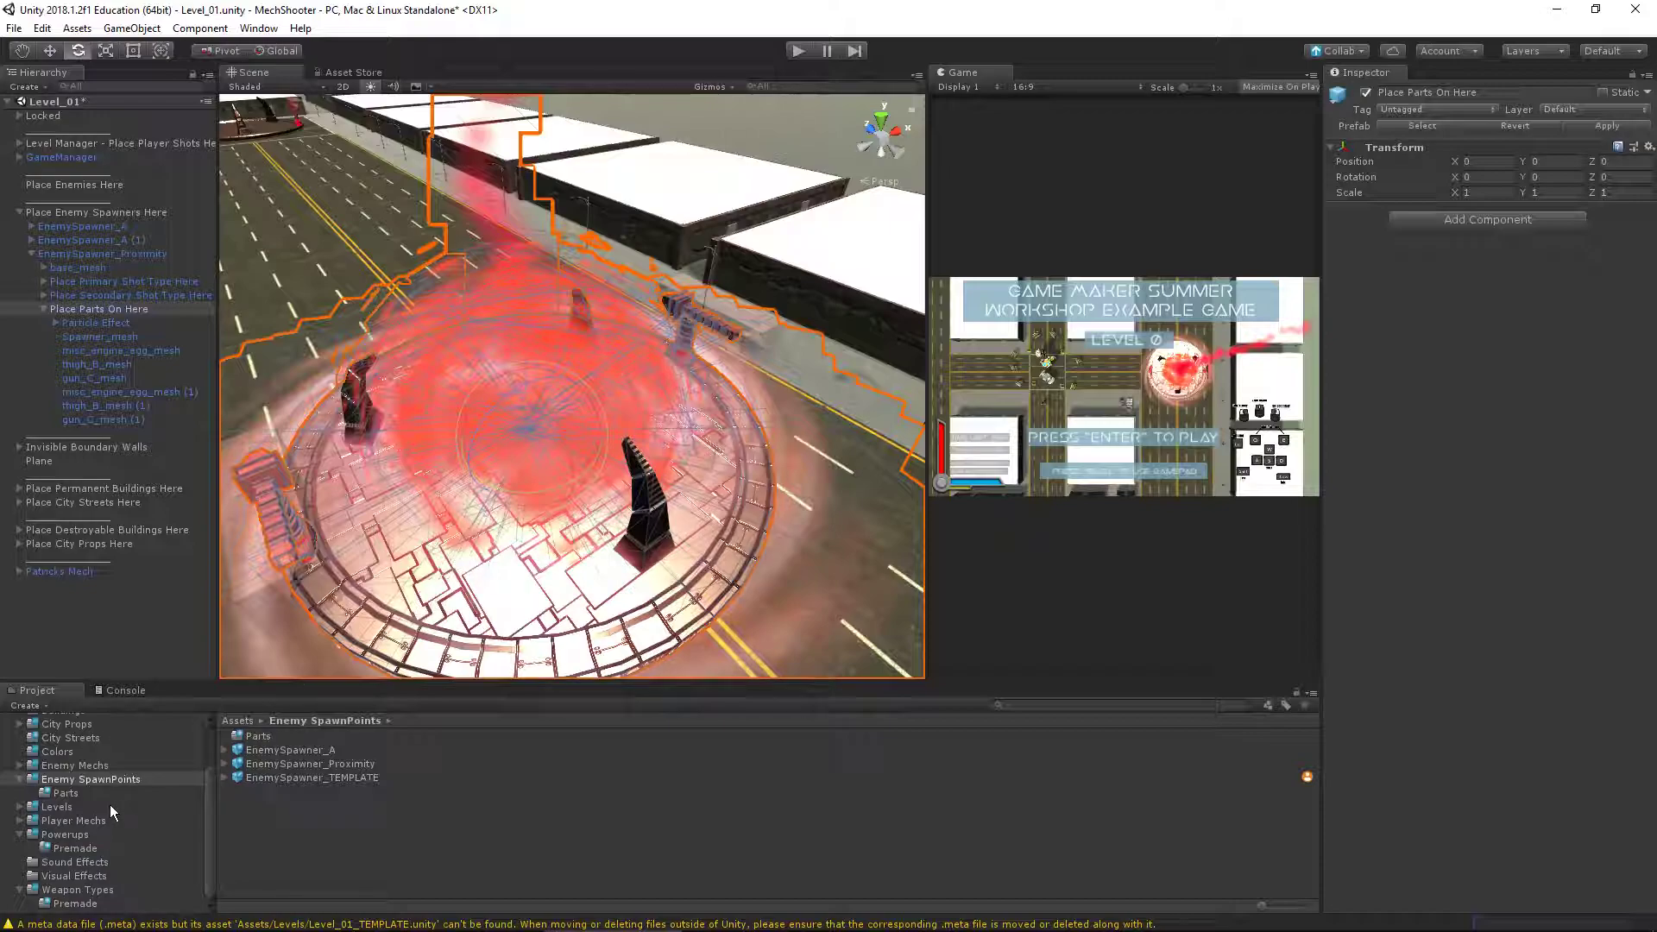
pyautogui.scroll(3, 100, 797)
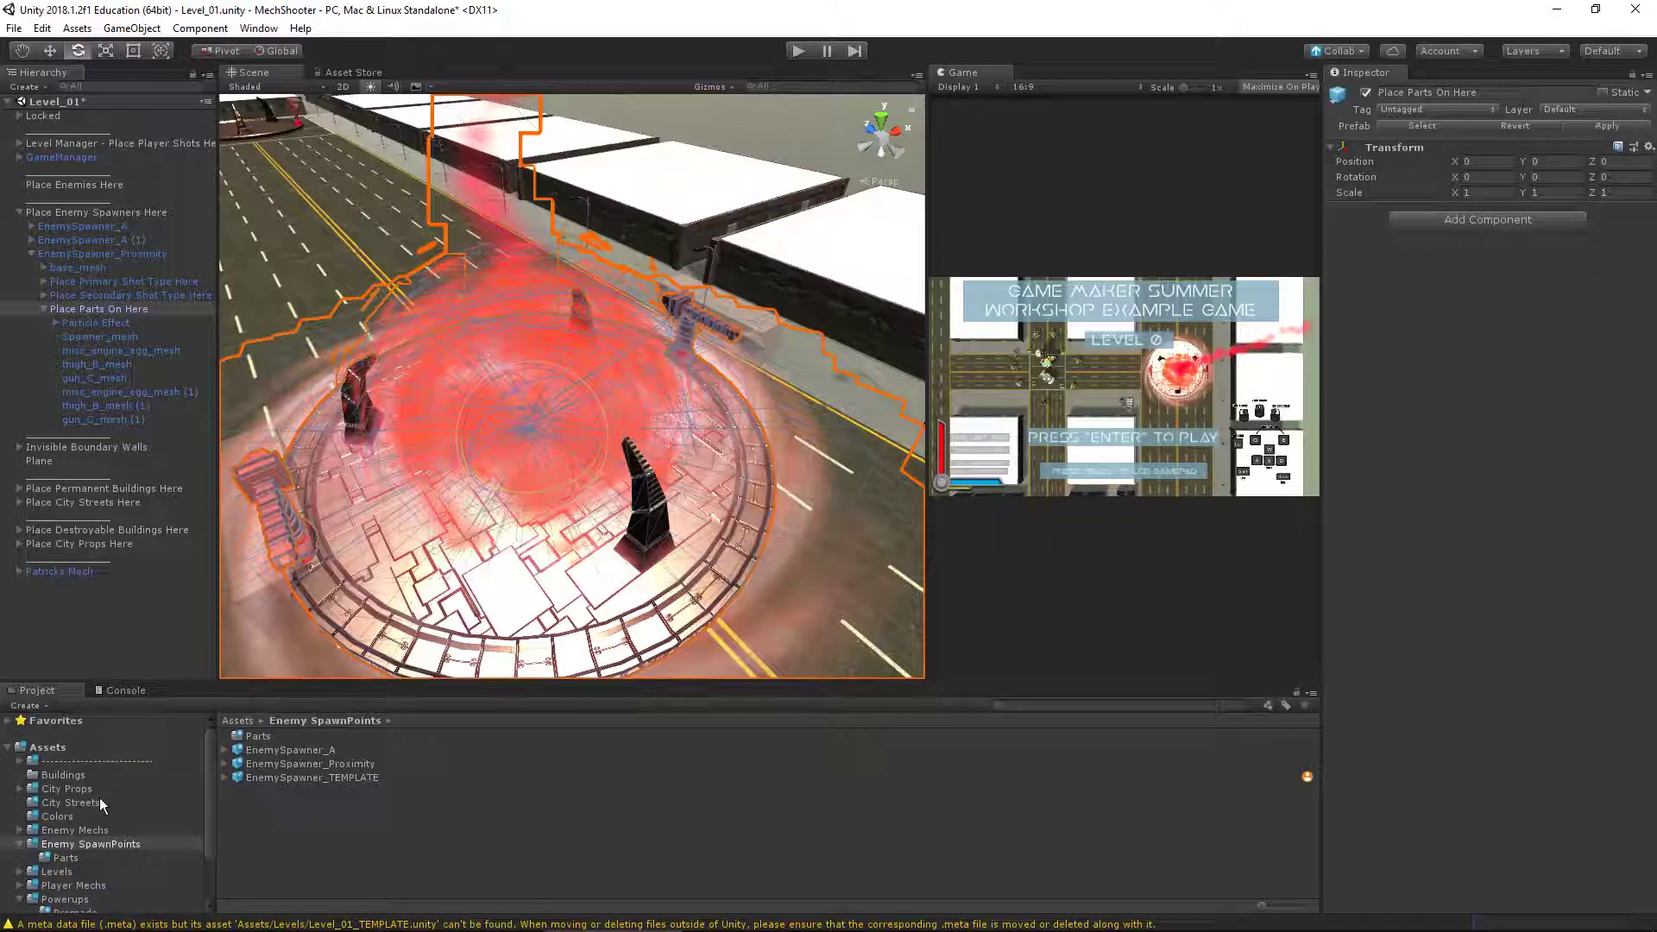
pyautogui.scroll(-3, 113, 809)
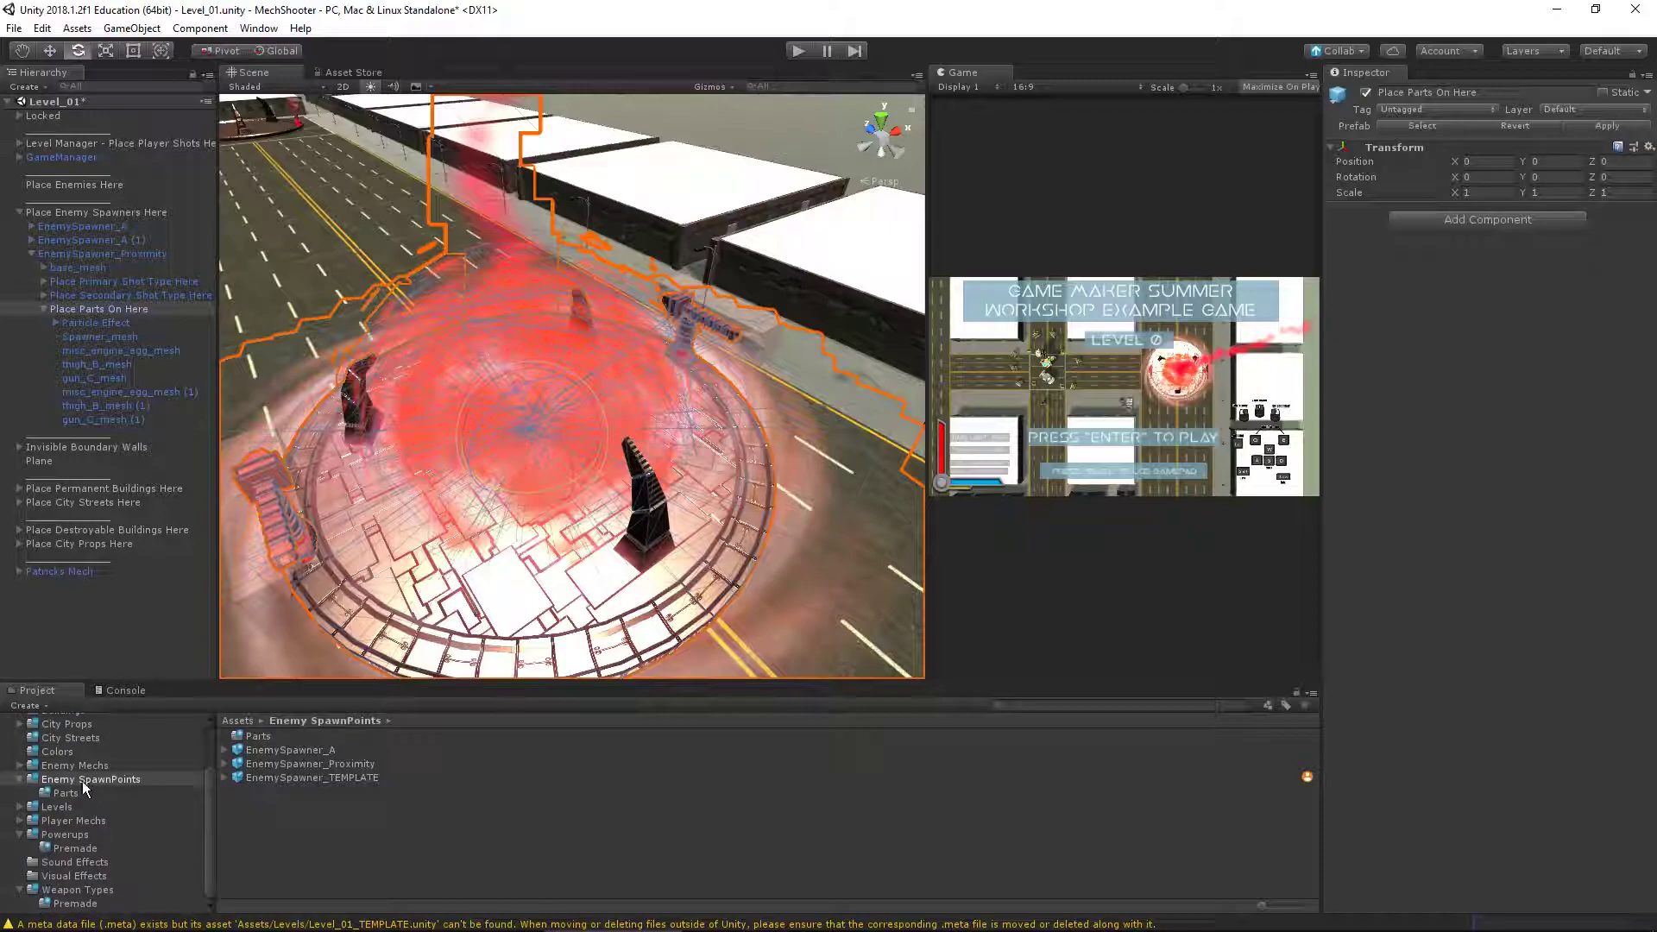
pyautogui.click(85, 792)
pyautogui.click(99, 780)
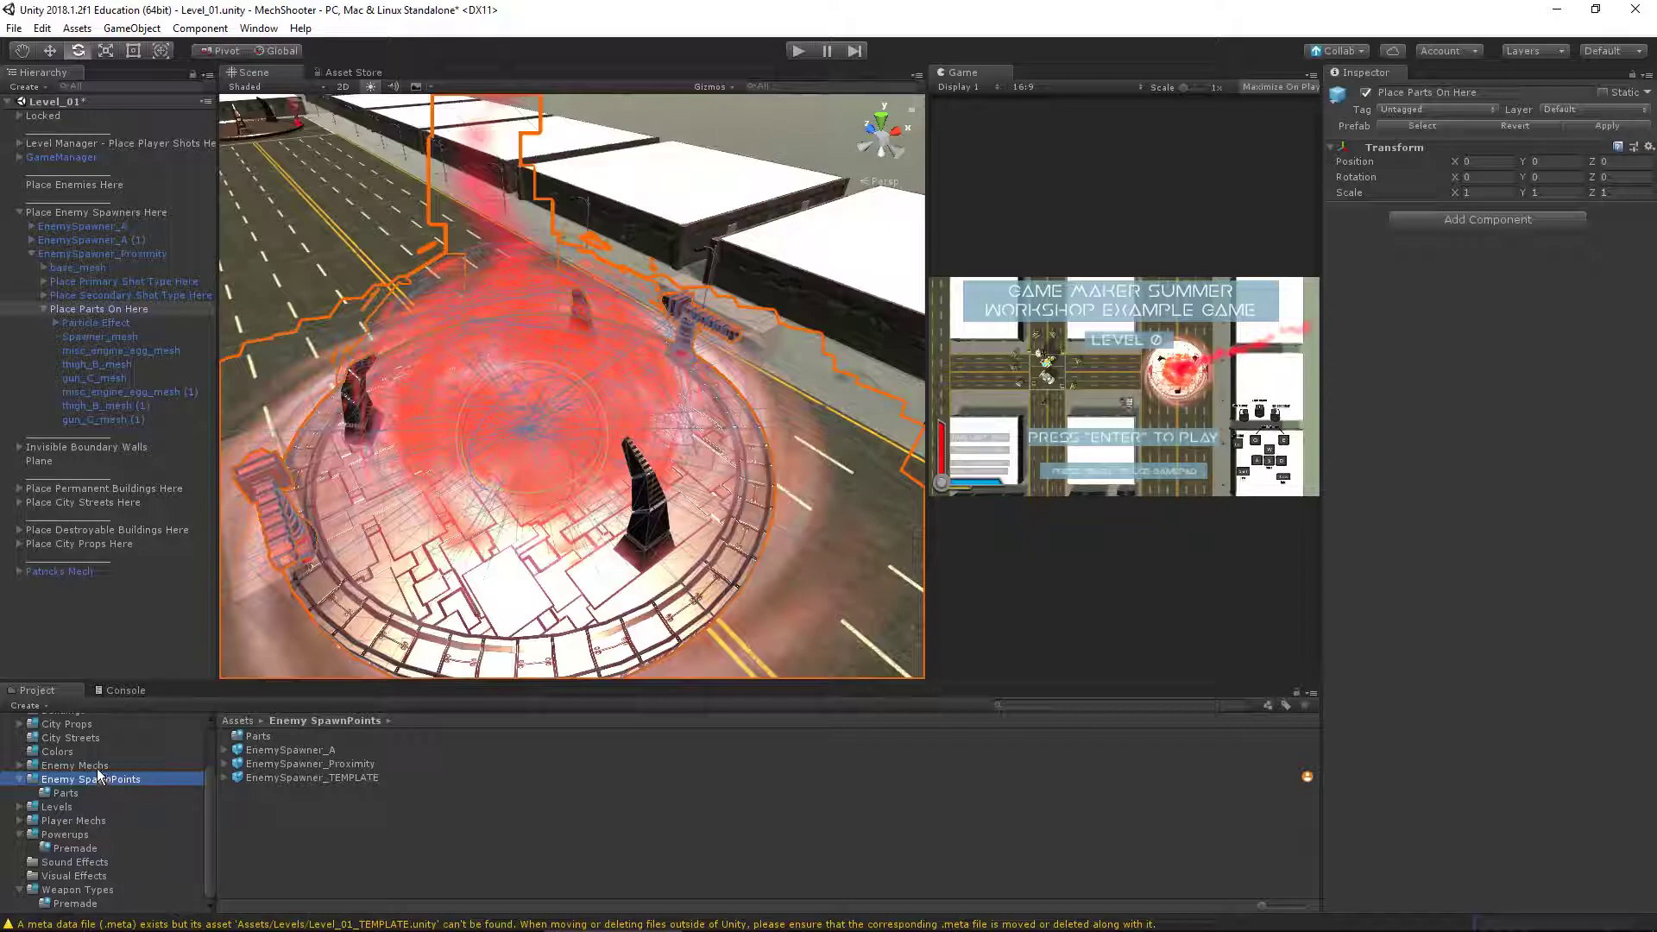
pyautogui.click(97, 768)
pyautogui.click(119, 781)
pyautogui.click(81, 790)
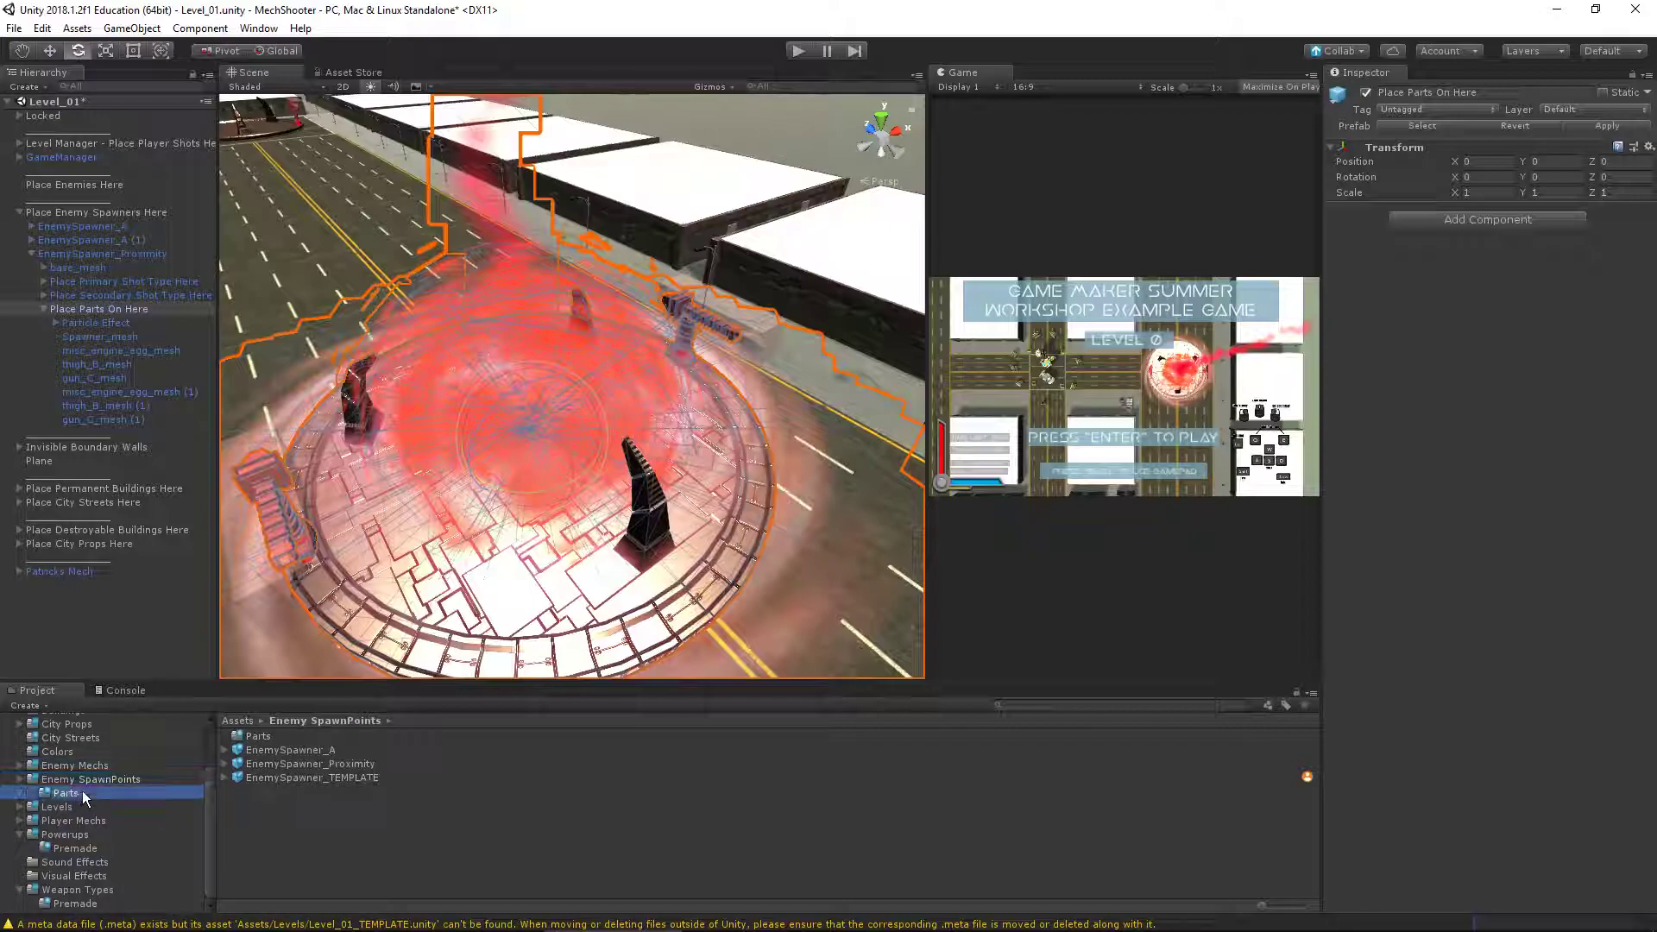
pyautogui.click(102, 781)
pyautogui.click(95, 794)
pyautogui.click(120, 780)
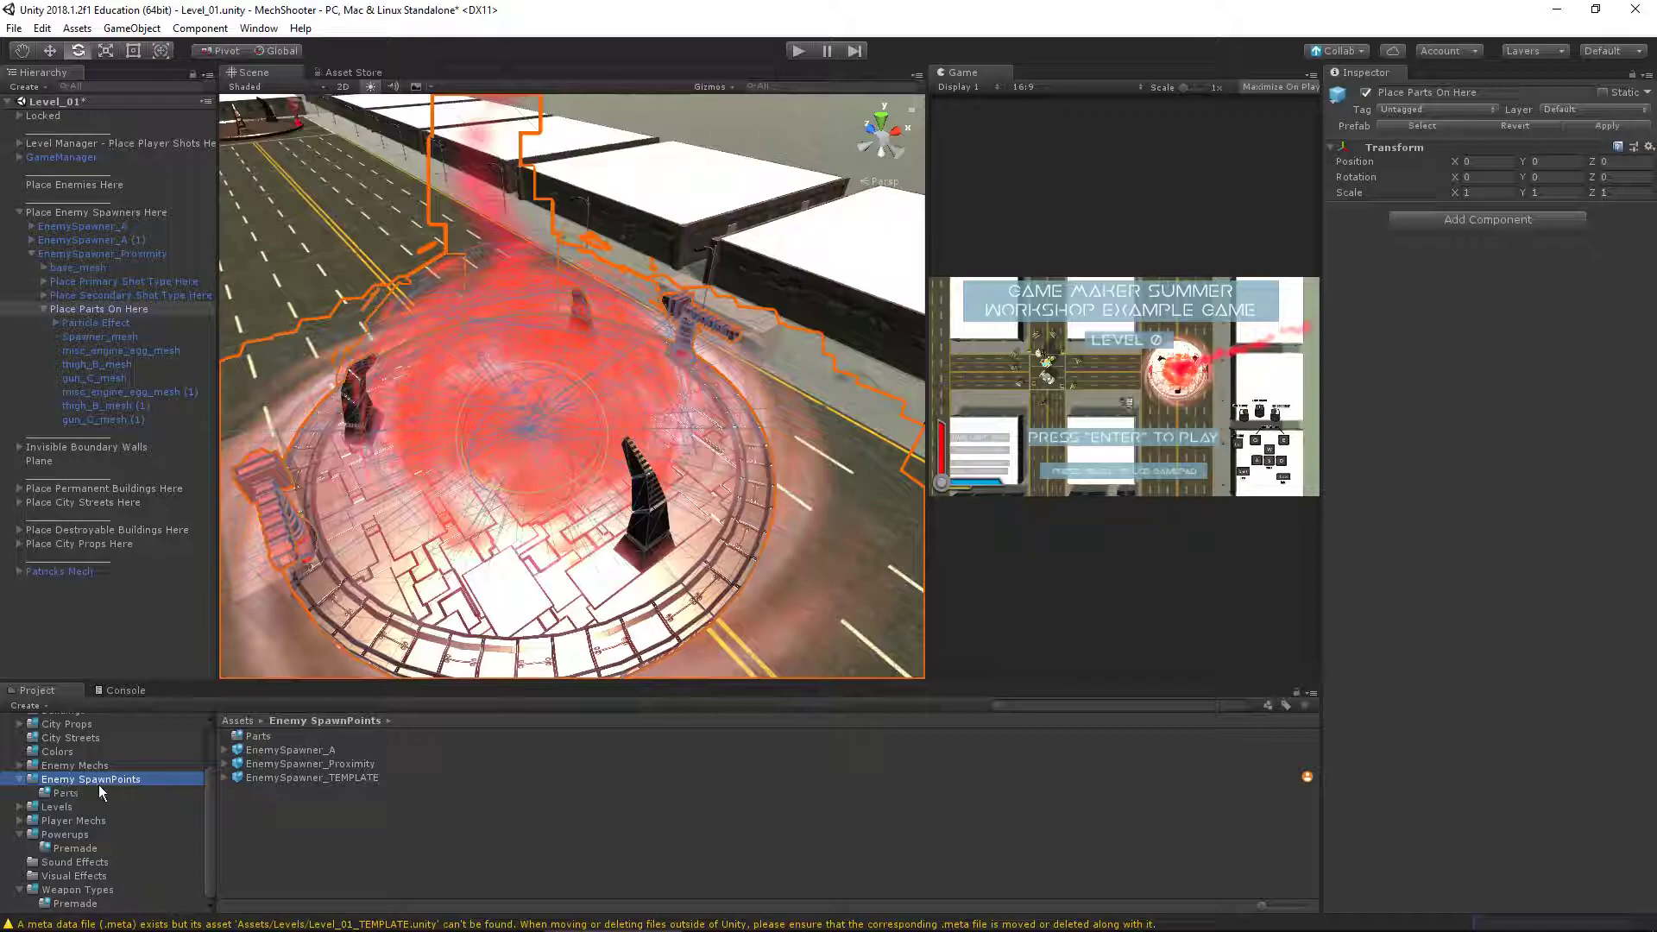
# Add misc_satelite_mesh from the Enemy SpawnPoints Parts folder under Place Parts On Here in EnemySpawner_Proximity
pyautogui.click(67, 794)
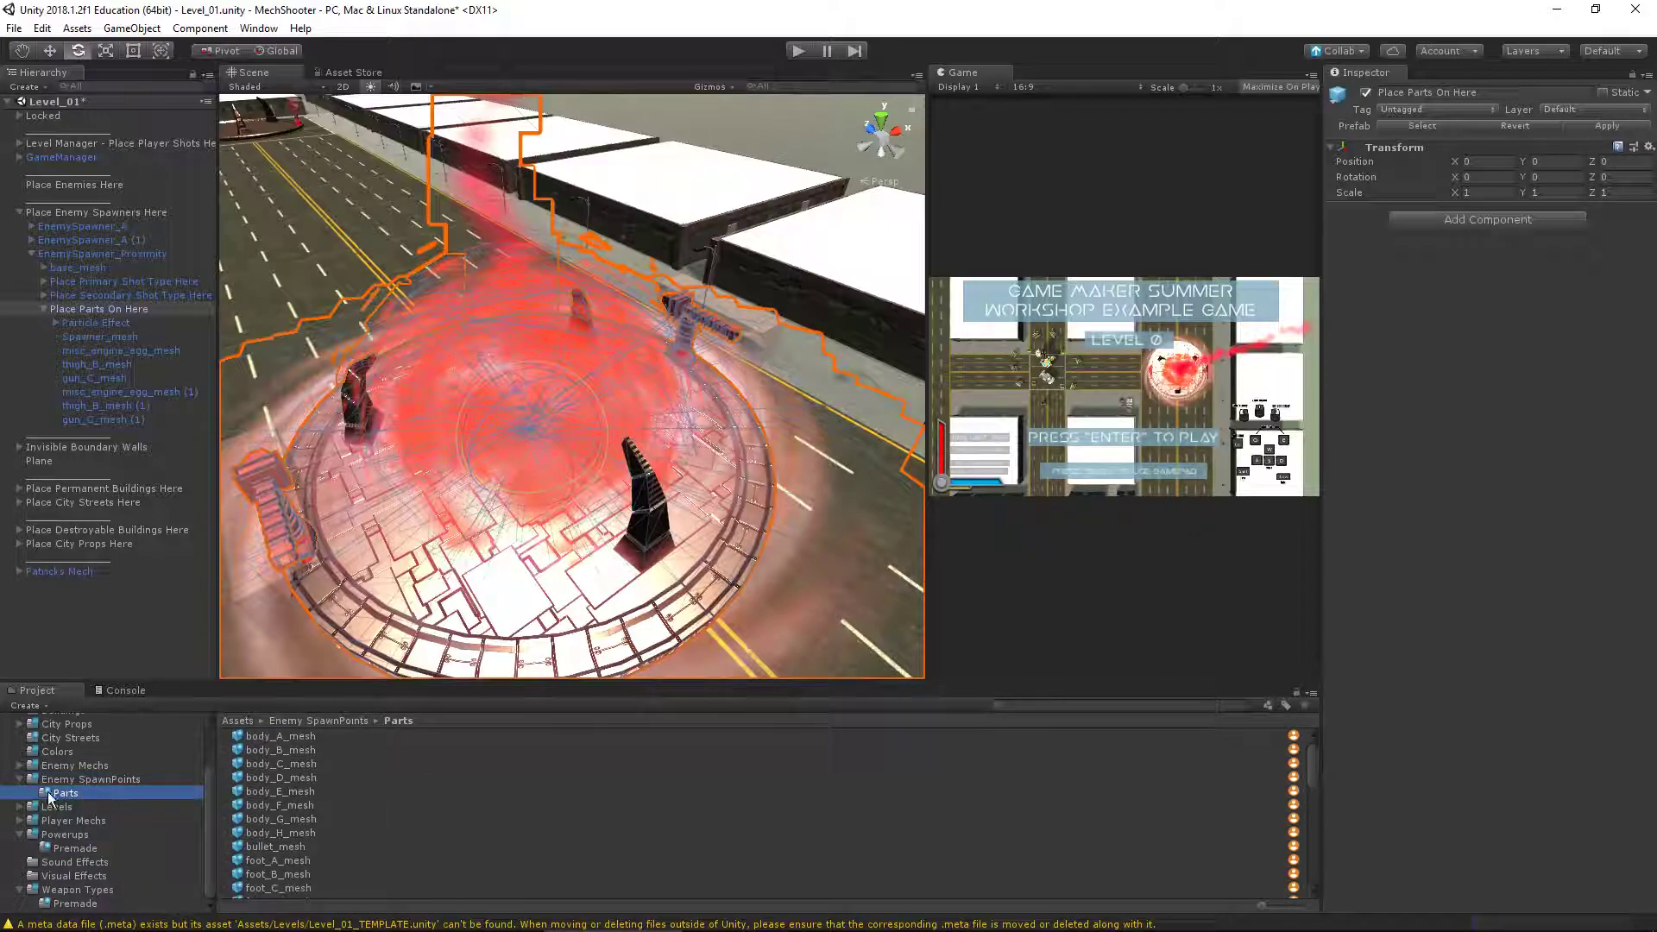
pyautogui.scroll(-10, 311, 799)
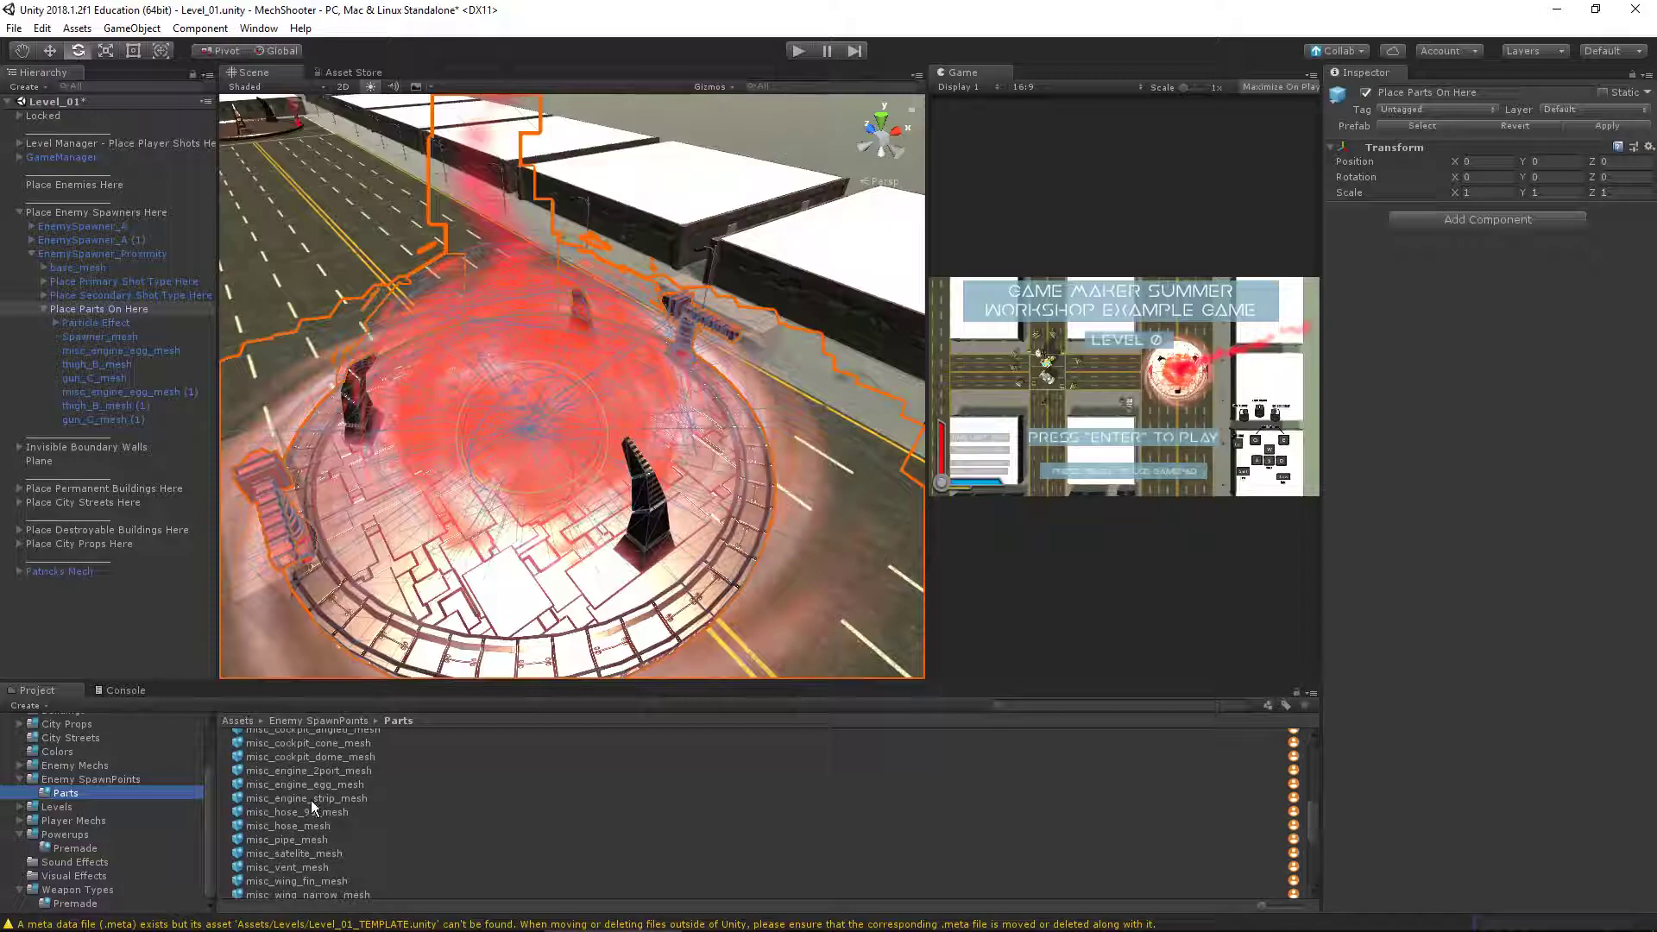
pyautogui.scroll(5, 311, 800)
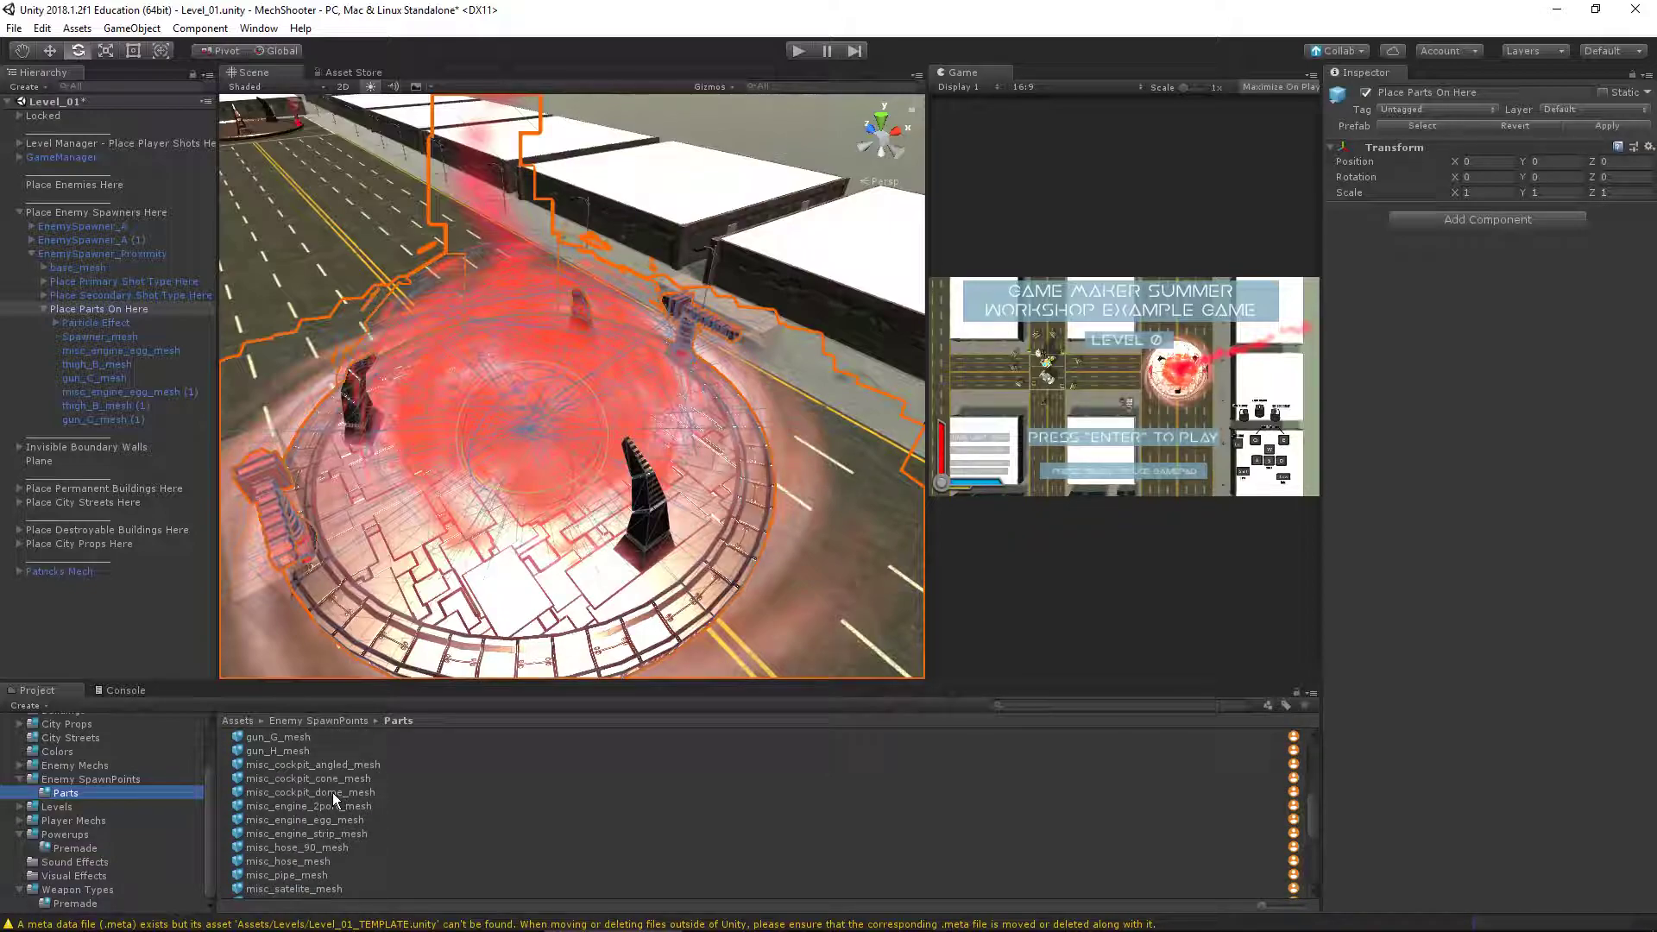
pyautogui.scroll(-2, 324, 796)
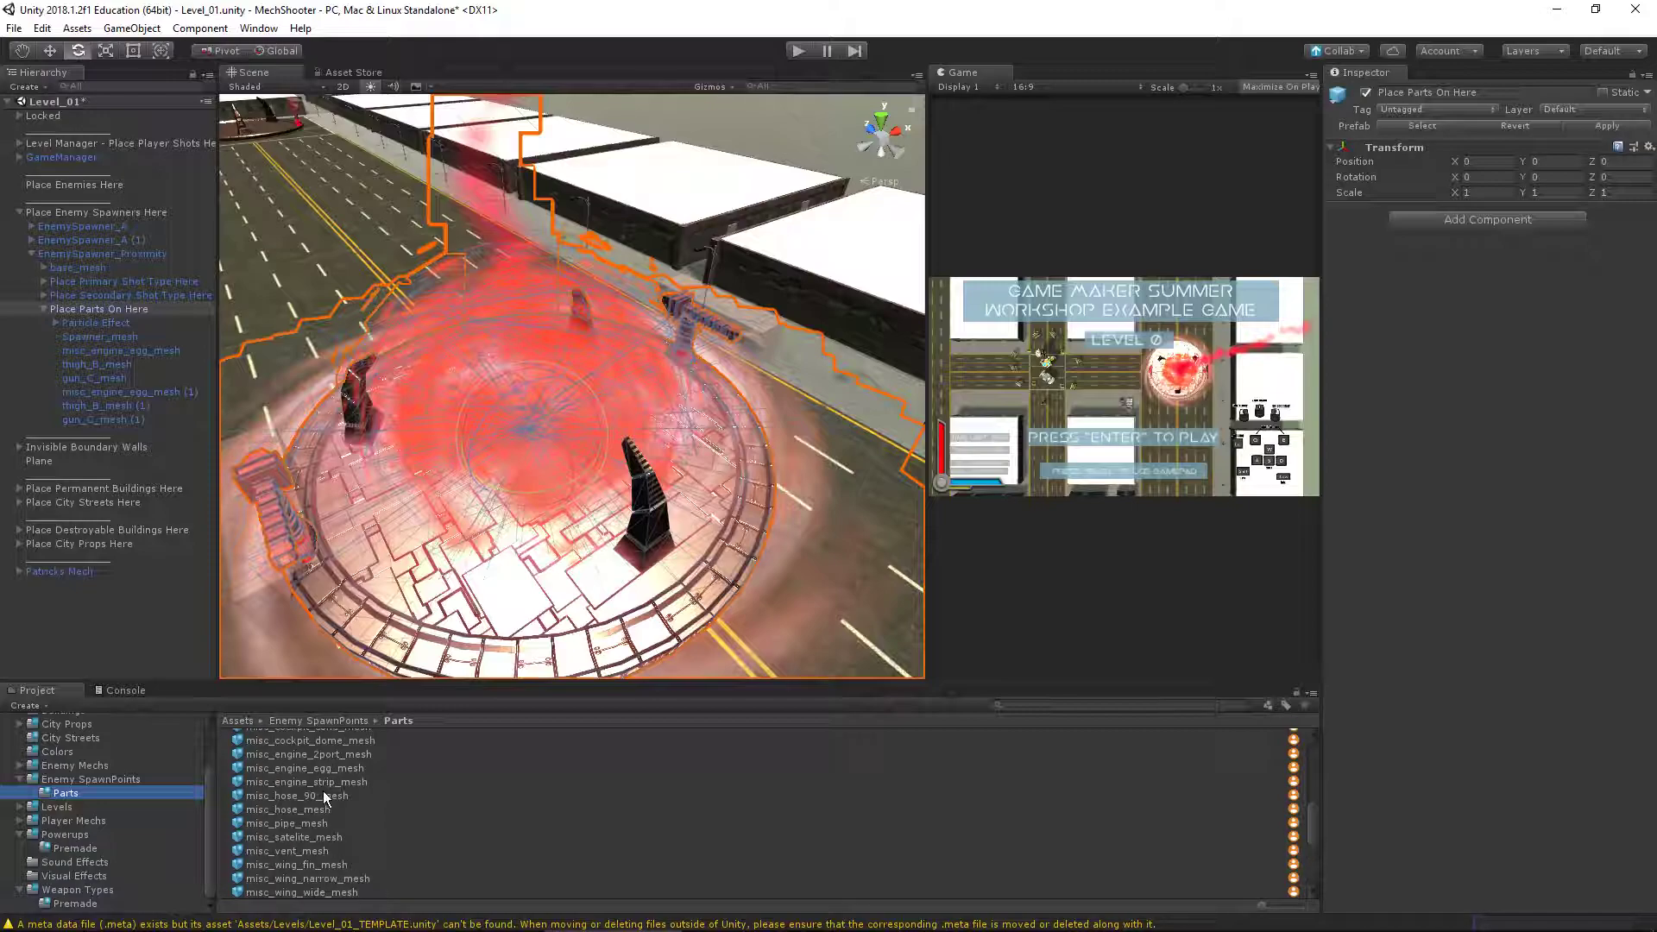
pyautogui.moveTo(320, 838); pyautogui.dragTo(149, 633)
pyautogui.moveTo(145, 343); pyautogui.dragTo(98, 311)
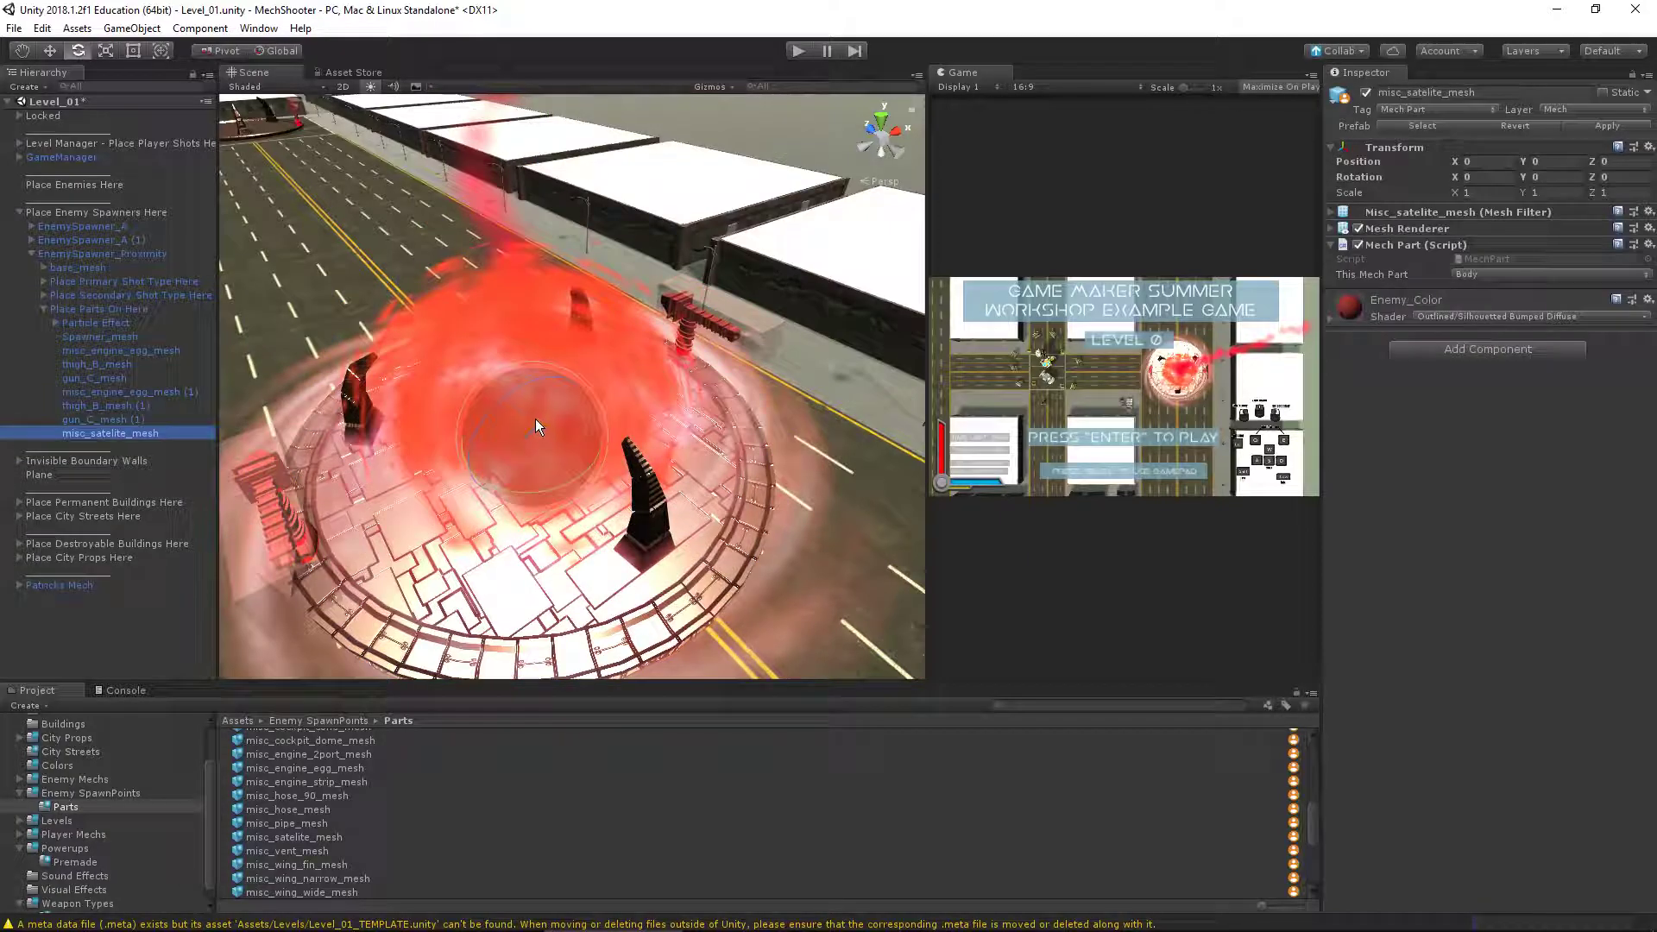
# Scale the satellite dish to about 1.69, tilt it to about -50.9 on X and mount it on a pillar at Y 3.819, Z 5.87
pyautogui.scroll(-7, 544, 423)
pyautogui.keyDown('alt'); pyautogui.moveTo(549, 425); pyautogui.dragTo(484, 425); pyautogui.keyUp('alt')
pyautogui.keyDown('alt'); pyautogui.moveTo(506, 359); pyautogui.dragTo(576, 392); pyautogui.keyUp('alt')
pyautogui.moveTo(743, 391); pyautogui.dragTo(752, 357)
pyautogui.press('f')
pyautogui.keyDown('alt'); pyautogui.moveTo(518, 402); pyautogui.dragTo(657, 374); pyautogui.keyUp('alt')
pyautogui.press('e')
pyautogui.press('r')
pyautogui.keyDown('alt'); pyautogui.moveTo(658, 374); pyautogui.dragTo(558, 391, button='right'); pyautogui.keyUp('alt')
pyautogui.moveTo(553, 389); pyautogui.dragTo(334, 478)
pyautogui.press('w')
pyautogui.keyDown('alt'); pyautogui.moveTo(436, 454); pyautogui.dragTo(553, 518); pyautogui.keyUp('alt')
pyautogui.press('e')
pyautogui.scroll(-3, 569, 509)
pyautogui.moveTo(570, 483); pyautogui.dragTo(636, 522, button='middle')
pyautogui.keyDown('alt'); pyautogui.moveTo(636, 521); pyautogui.dragTo(479, 519); pyautogui.keyUp('alt')
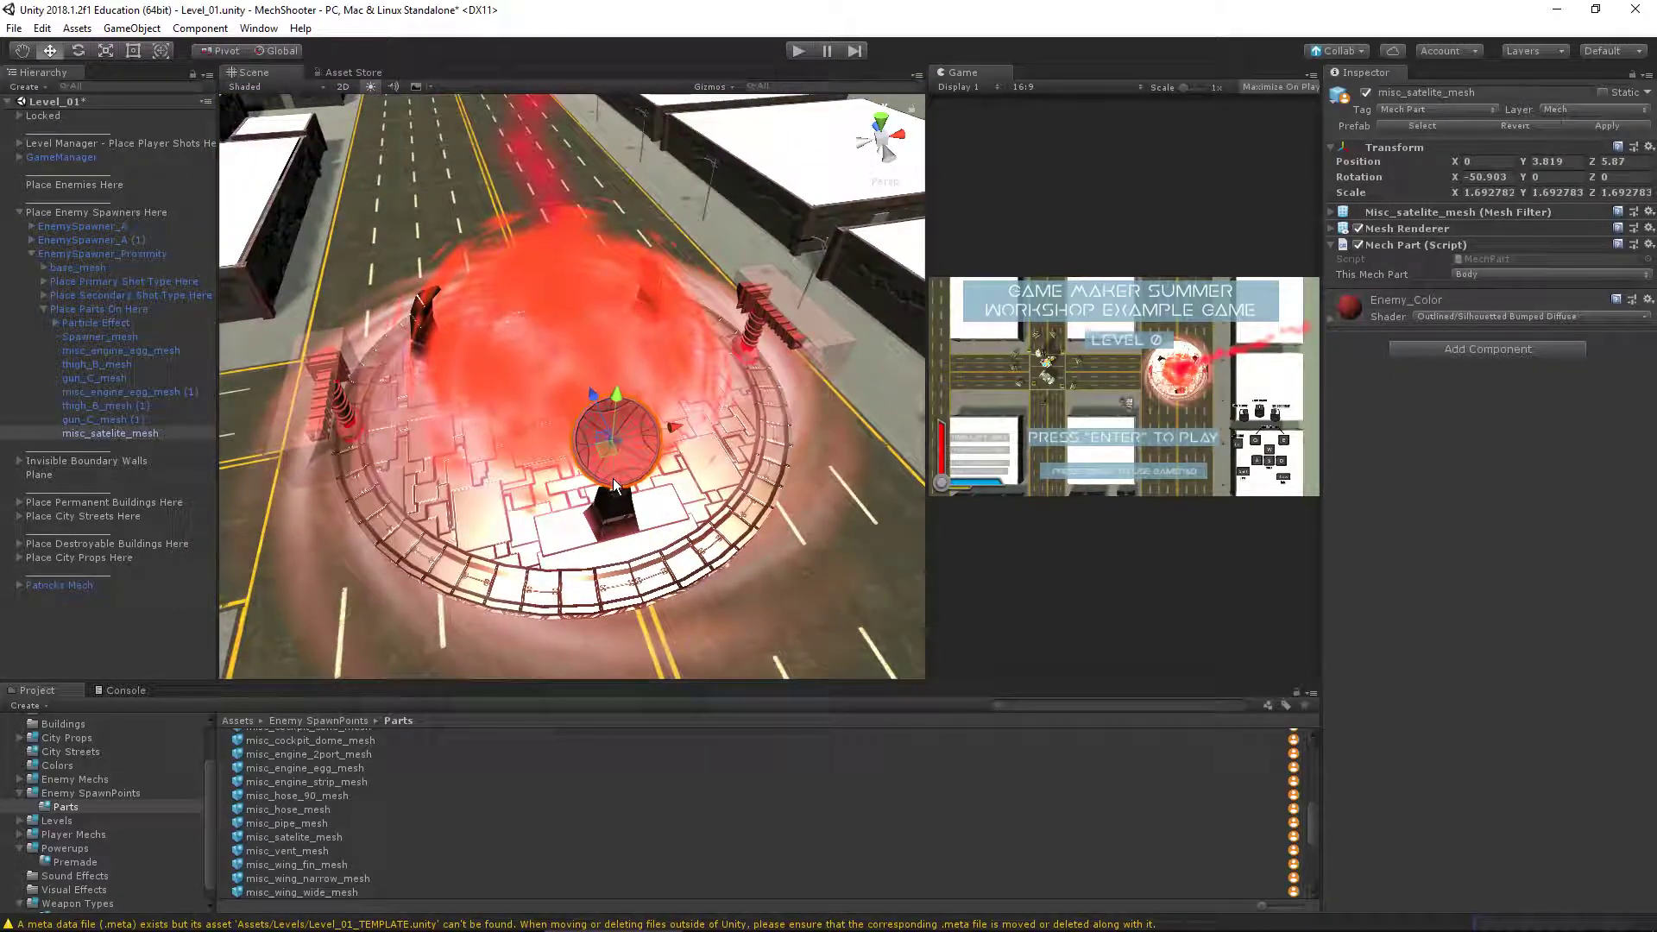
# Duplicate the satellite dish, move the copy onto a second black pillar and turn it to face outward
pyautogui.hotkey('ctrl', 'd')
pyautogui.keyDown('alt'); pyautogui.moveTo(615, 485); pyautogui.dragTo(407, 335); pyautogui.keyUp('alt')
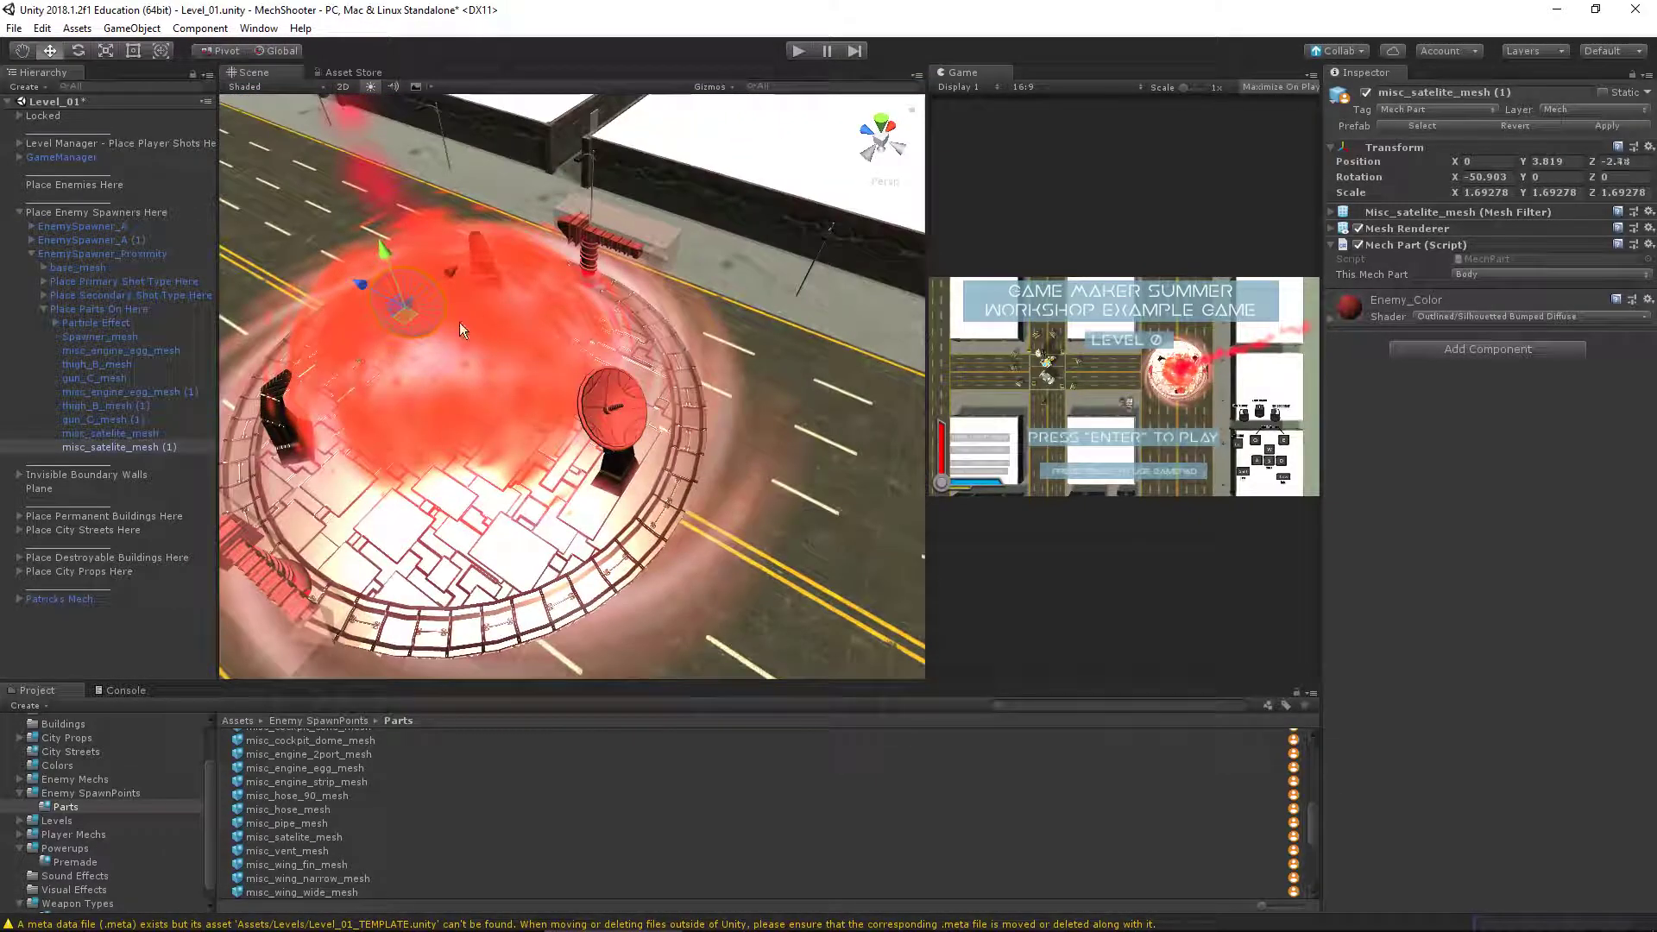
pyautogui.press('f')
pyautogui.moveTo(452, 273); pyautogui.dragTo(554, 412)
pyautogui.press('e')
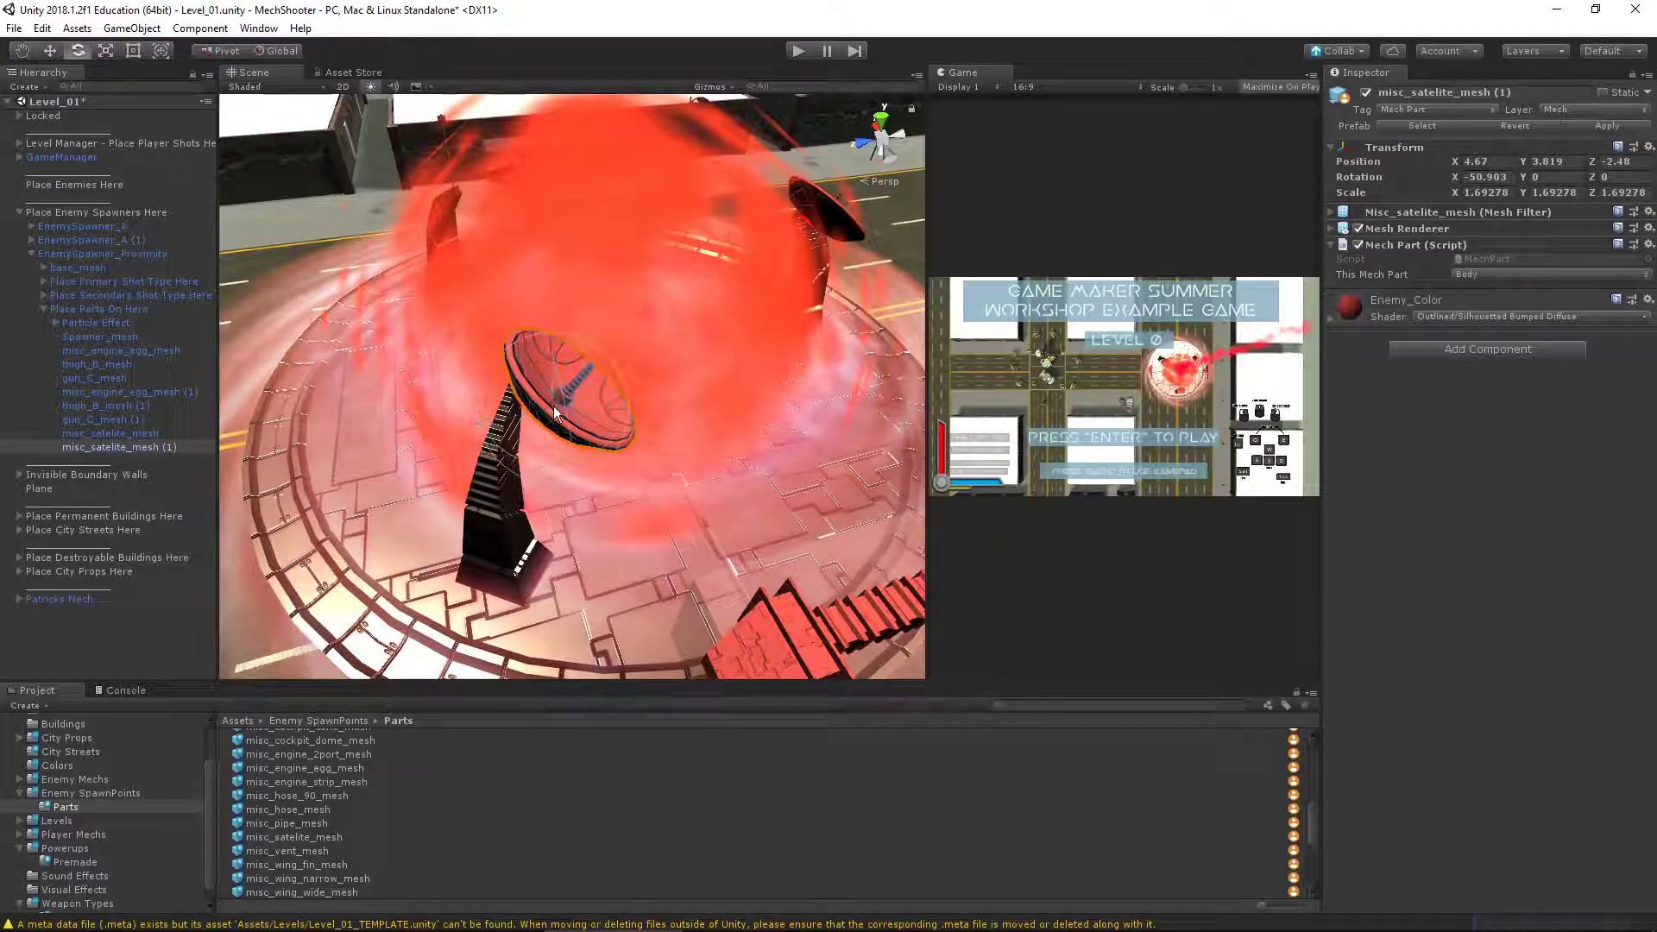
pyautogui.moveTo(565, 471); pyautogui.dragTo(290, 429)
pyautogui.moveTo(546, 454); pyautogui.dragTo(720, 394)
pyautogui.press('w')
pyautogui.moveTo(504, 445); pyautogui.dragTo(454, 469)
pyautogui.press('e')
pyautogui.press('w')
pyautogui.moveTo(468, 400); pyautogui.dragTo(514, 425)
pyautogui.press('e')
pyautogui.moveTo(525, 489); pyautogui.dragTo(213, 471)
# Duplicate the dish again onto the third pillar at X -5.24, Z -3.33, turned to about 231.1 on Y
pyautogui.hotkey('ctrl', 'd')
pyautogui.press('w')
pyautogui.press('f')
pyautogui.press('e')
pyautogui.moveTo(605, 427); pyautogui.dragTo(387, 444)
pyautogui.keyDown('alt'); pyautogui.moveTo(609, 396); pyautogui.dragTo(794, 429); pyautogui.keyUp('alt')
# Play the Particle Effect preview and view the three satellite dishes around it
pyautogui.click(105, 323)
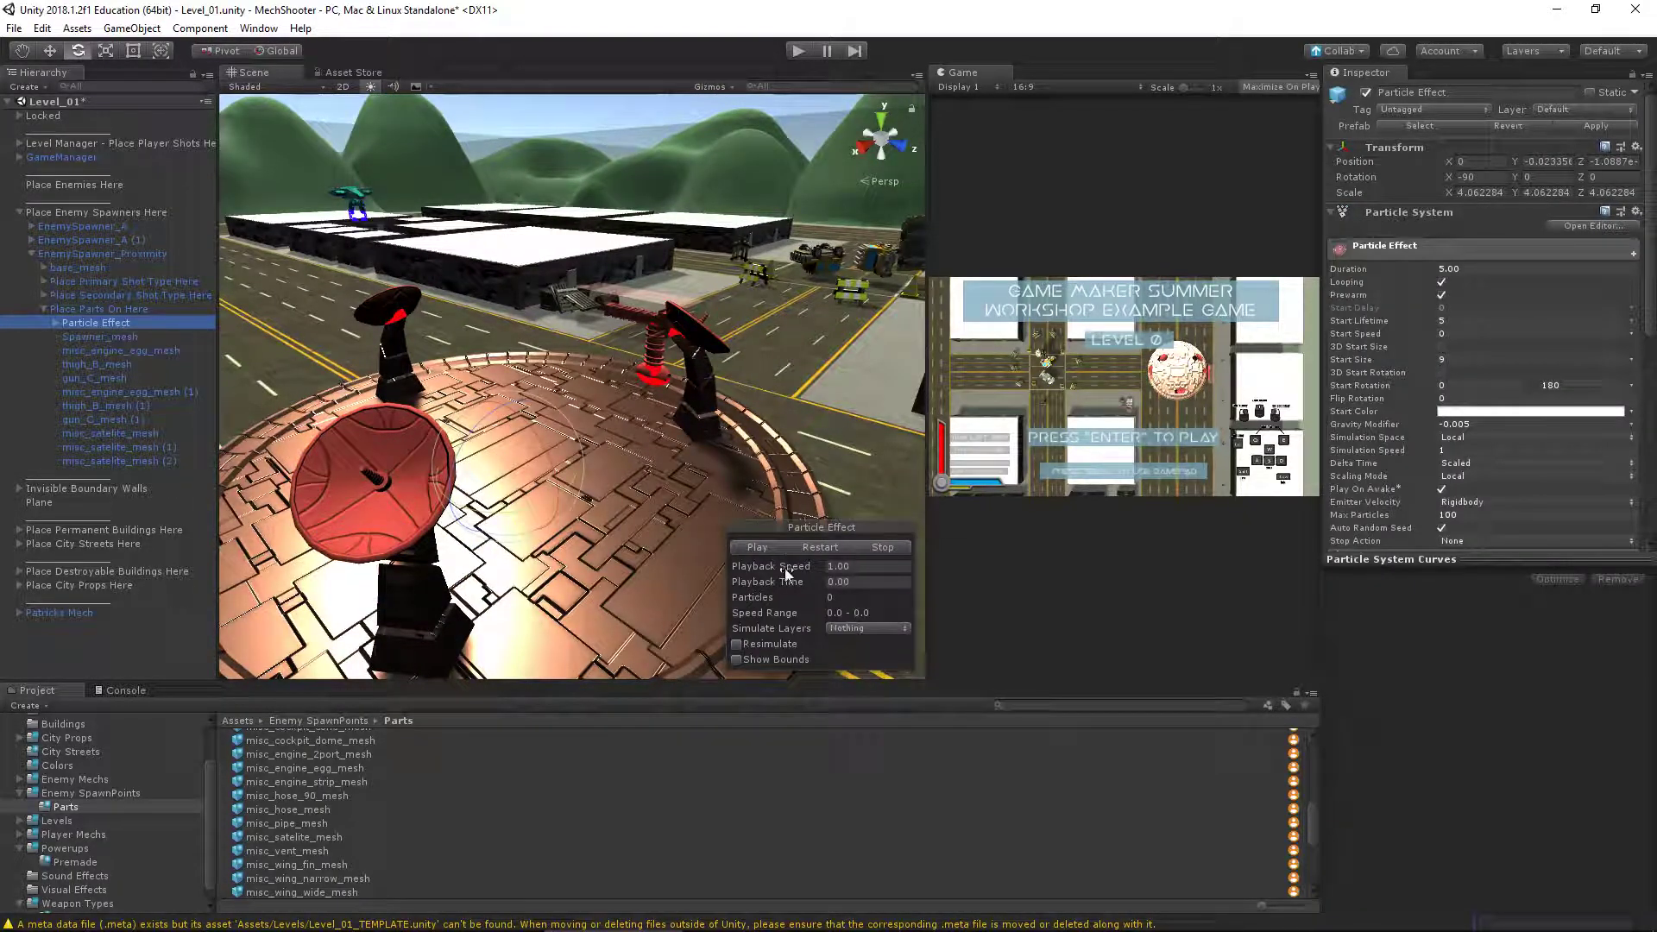
pyautogui.click(757, 547)
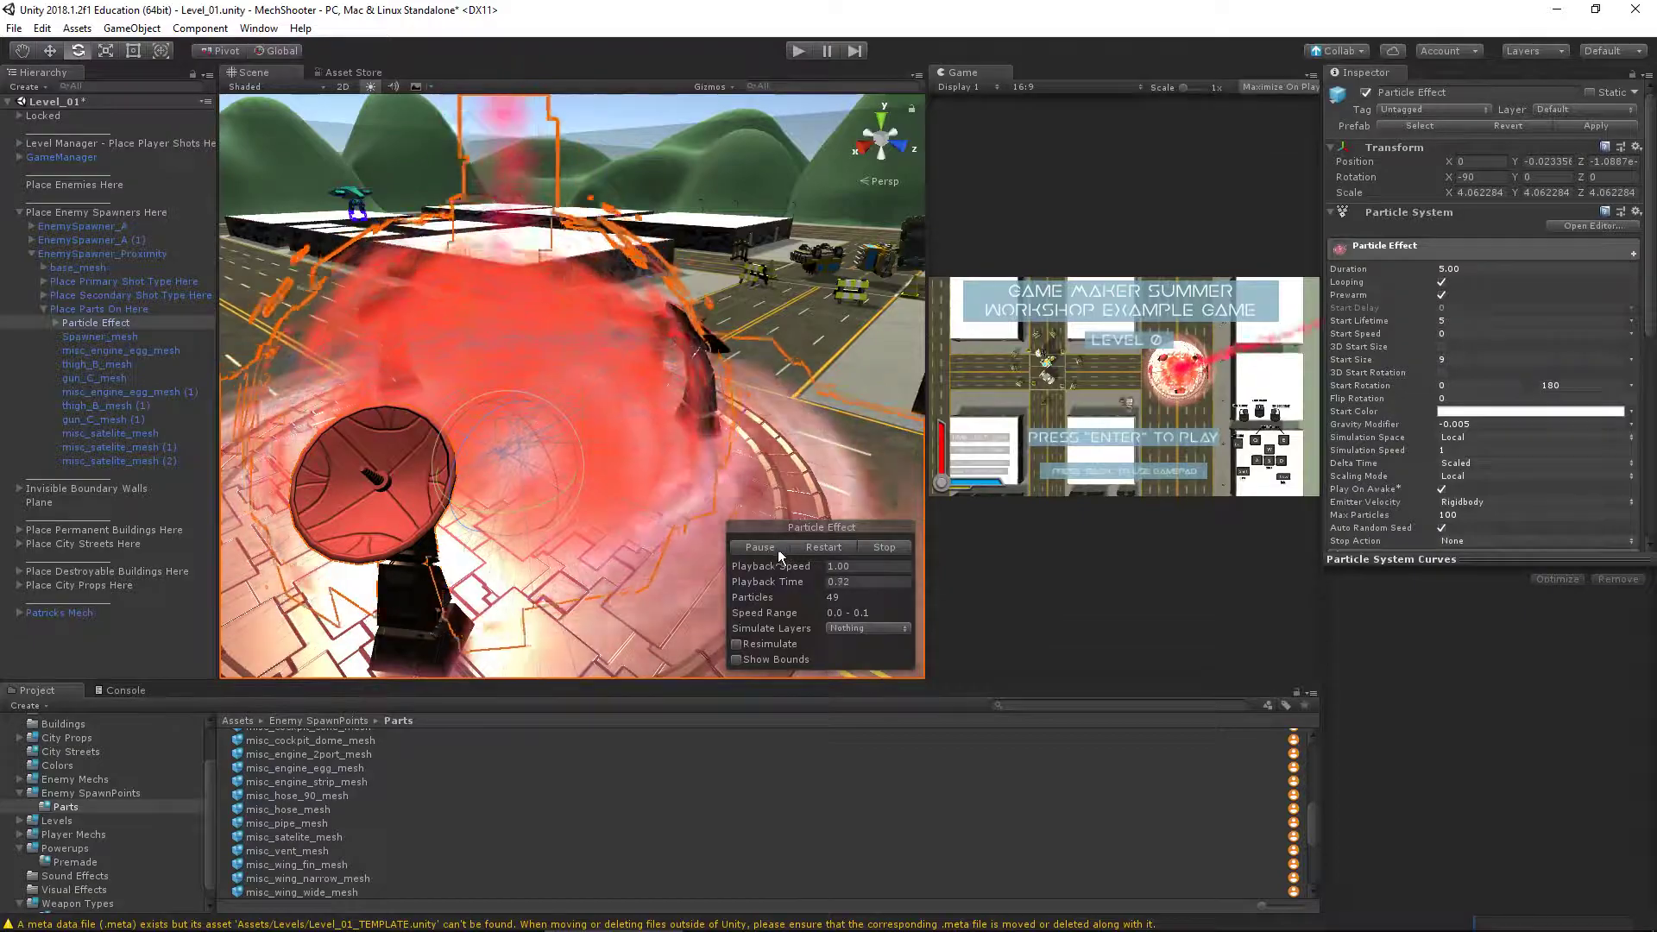
pyautogui.moveTo(715, 413)
pyautogui.keyDown('alt'); pyautogui.mouseDown()
pyautogui.moveTo(561, 475)
pyautogui.moveTo(715, 427)
pyautogui.mouseUp(); pyautogui.keyUp('alt')
pyautogui.click(397, 477)
pyautogui.keyDown('alt'); pyautogui.moveTo(397, 477); pyautogui.dragTo(479, 463); pyautogui.keyUp('alt')
pyautogui.click(479, 462)
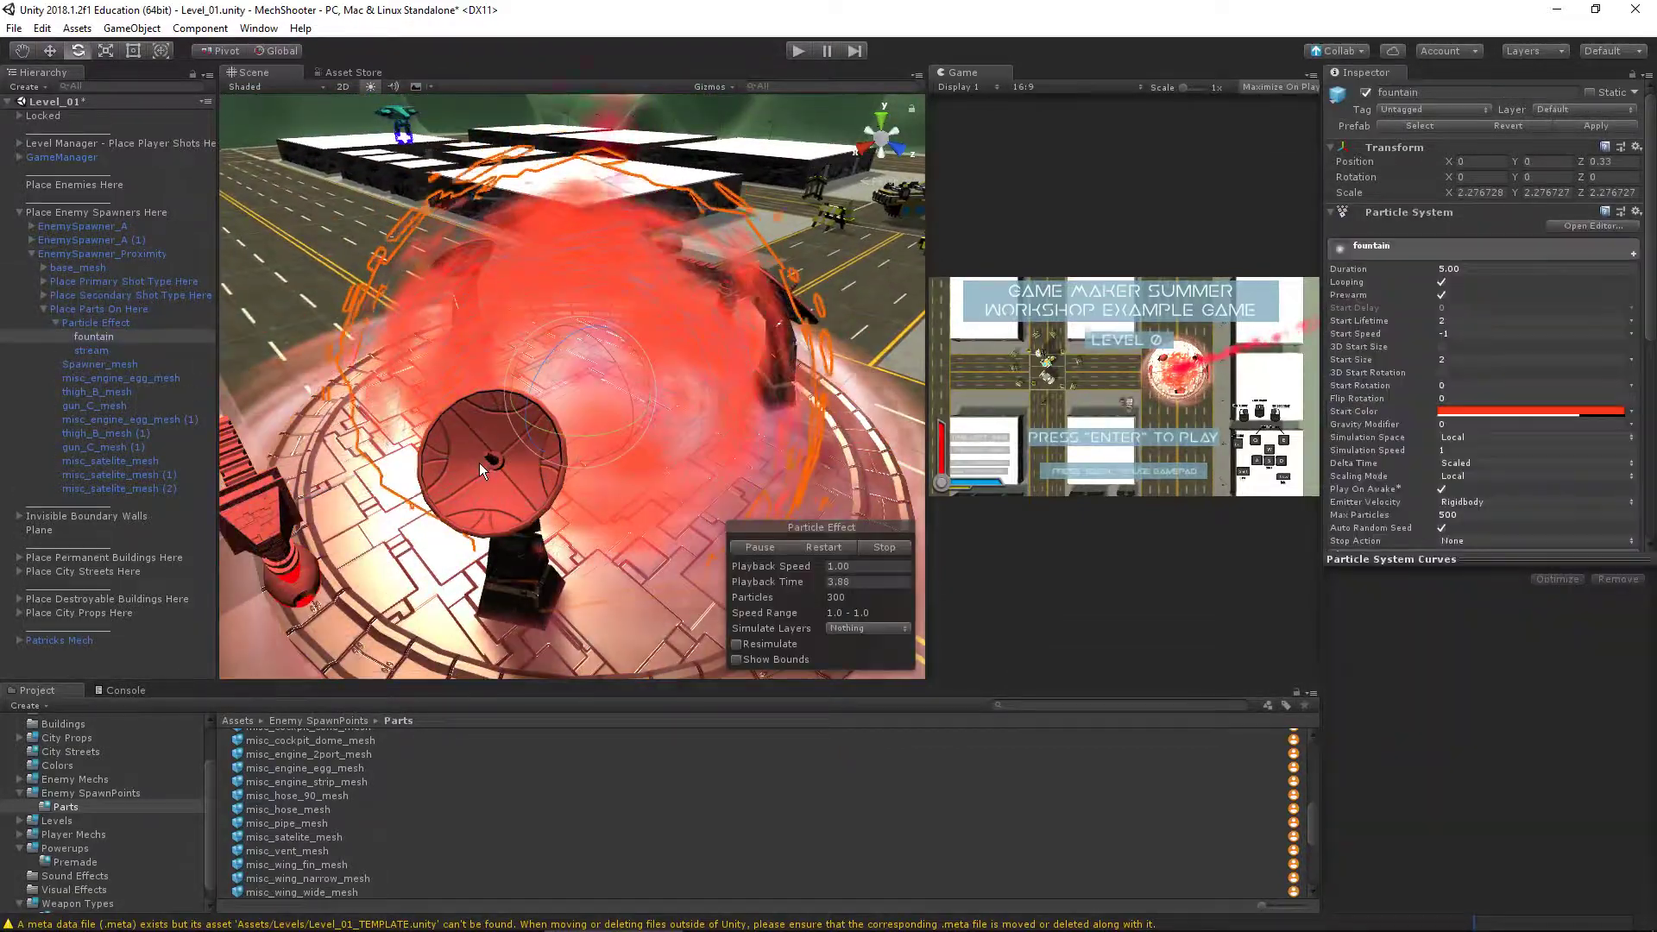
pyautogui.click(122, 485)
pyautogui.moveTo(523, 488); pyautogui.dragTo(725, 489)
pyautogui.keyDown('alt'); pyautogui.moveTo(725, 488); pyautogui.dragTo(656, 471, button='right'); pyautogui.keyUp('alt')
pyautogui.keyDown('alt'); pyautogui.moveTo(656, 470); pyautogui.dragTo(550, 444); pyautogui.keyUp('alt')
pyautogui.scroll(4, 610, 448)
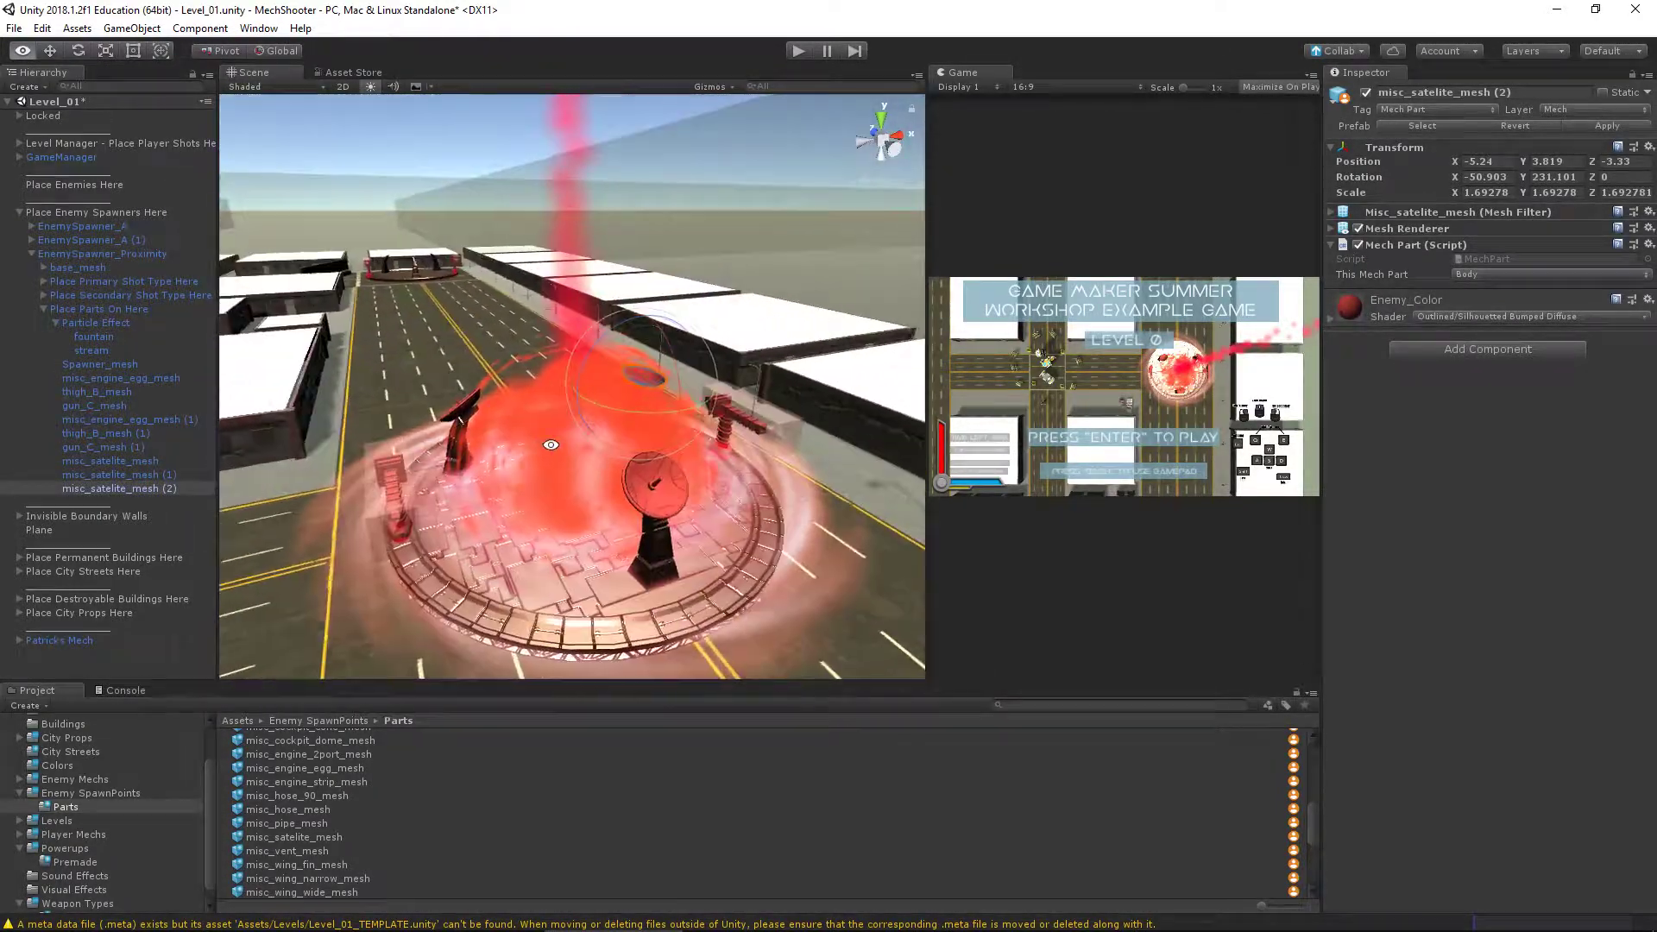
pyautogui.scroll(2, 550, 444)
# Select all three misc_satelite_mesh parts and assign Body as their mech part type
pyautogui.keyDown('shift'); pyautogui.click(129, 460); pyautogui.keyUp('shift')
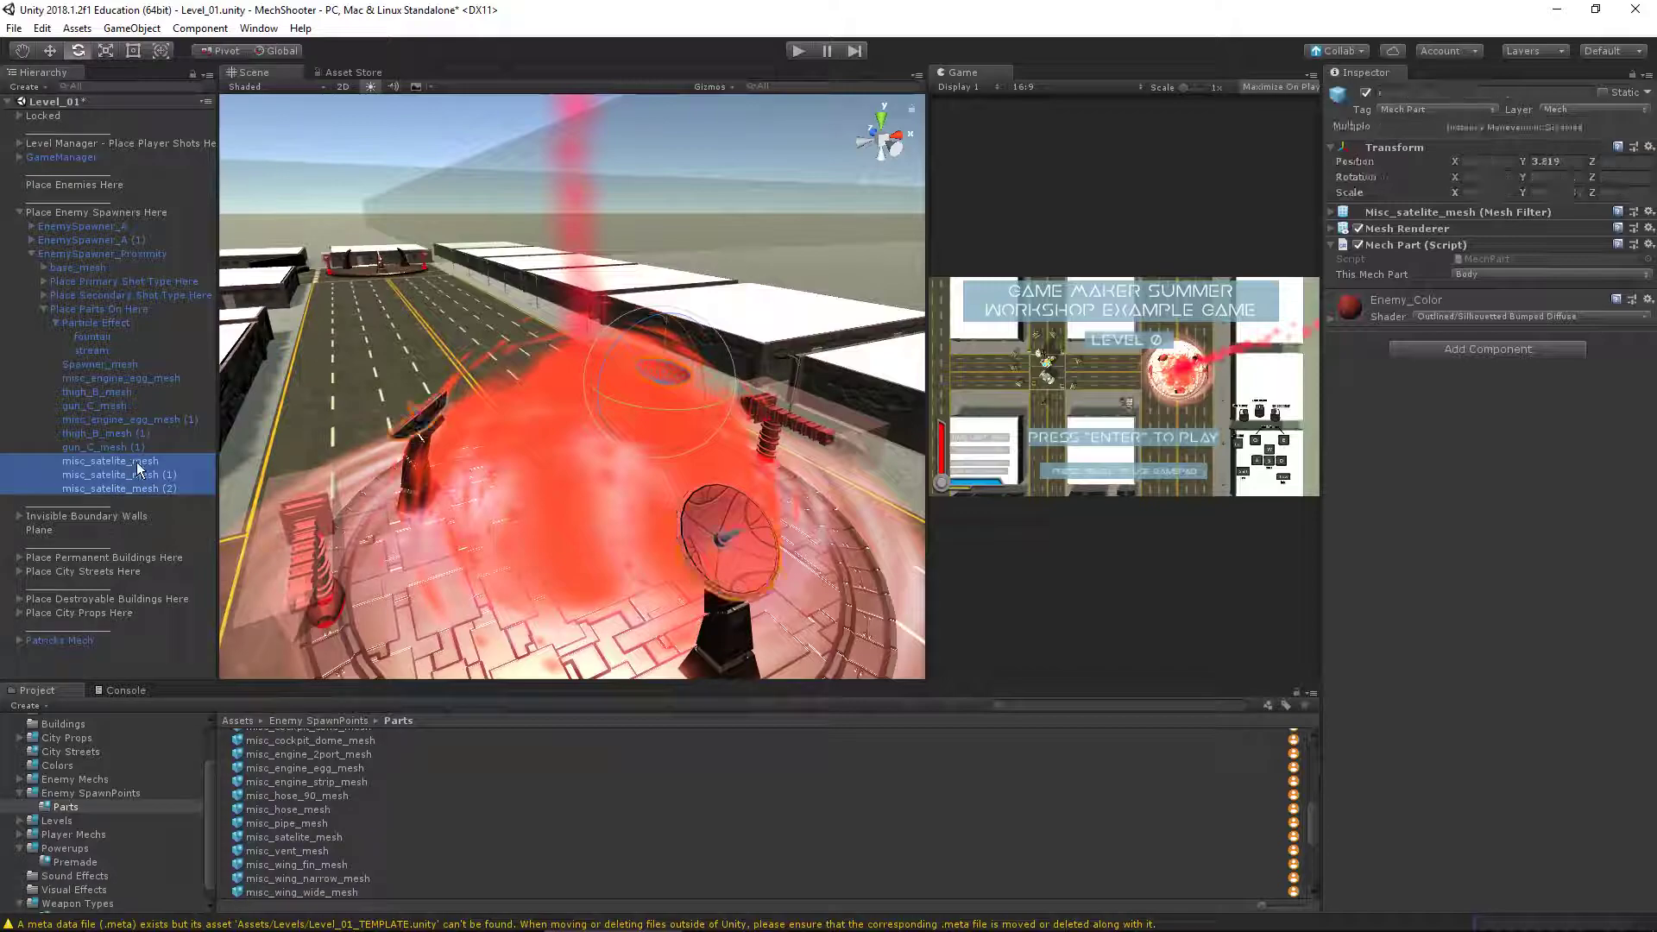
pyautogui.click(1499, 272)
pyautogui.click(1507, 288)
# Examine the spawner and its satellite dishes from several angles
pyautogui.scroll(-6, 738, 360)
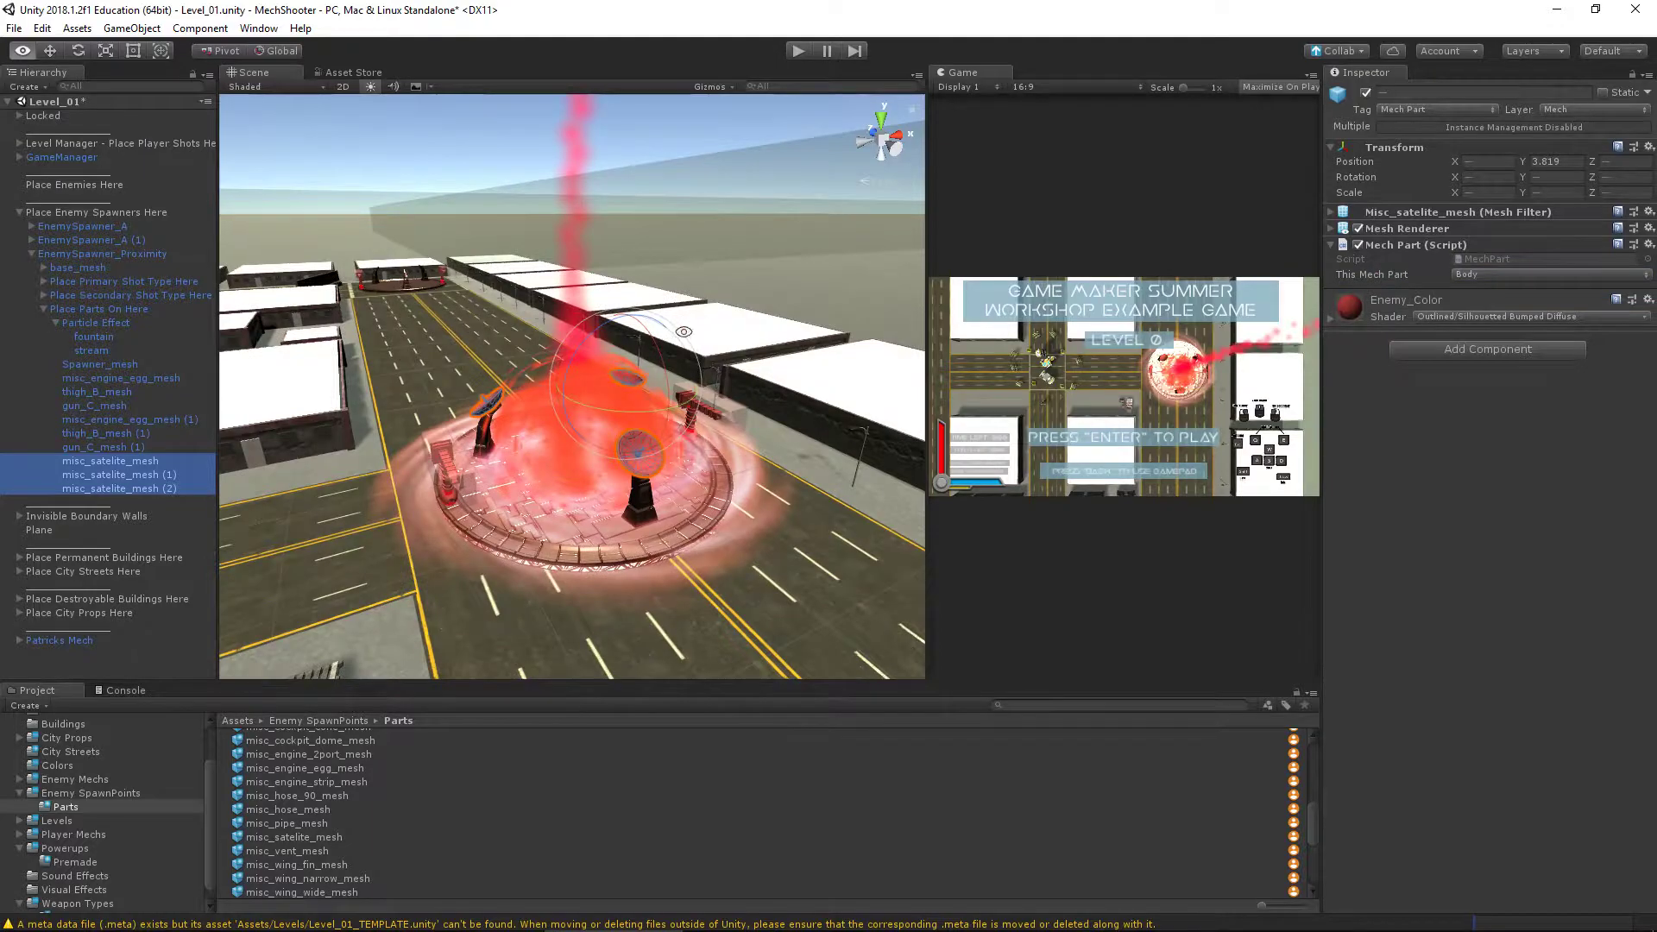
pyautogui.keyDown('alt'); pyautogui.moveTo(851, 130); pyautogui.dragTo(753, 236); pyautogui.keyUp('alt')
pyautogui.click(753, 236)
pyautogui.keyDown('alt'); pyautogui.moveTo(789, 368); pyautogui.dragTo(777, 298); pyautogui.keyUp('alt')
pyautogui.keyDown('alt'); pyautogui.moveTo(776, 298); pyautogui.dragTo(781, 432, button='right'); pyautogui.keyUp('alt')
pyautogui.keyDown('alt'); pyautogui.moveTo(781, 432); pyautogui.dragTo(725, 397); pyautogui.keyUp('alt')
pyautogui.keyDown('alt'); pyautogui.moveTo(725, 397); pyautogui.dragTo(696, 411, button='right'); pyautogui.keyUp('alt')
pyautogui.click(696, 411)
pyautogui.hotkey('ctrl', 'z')
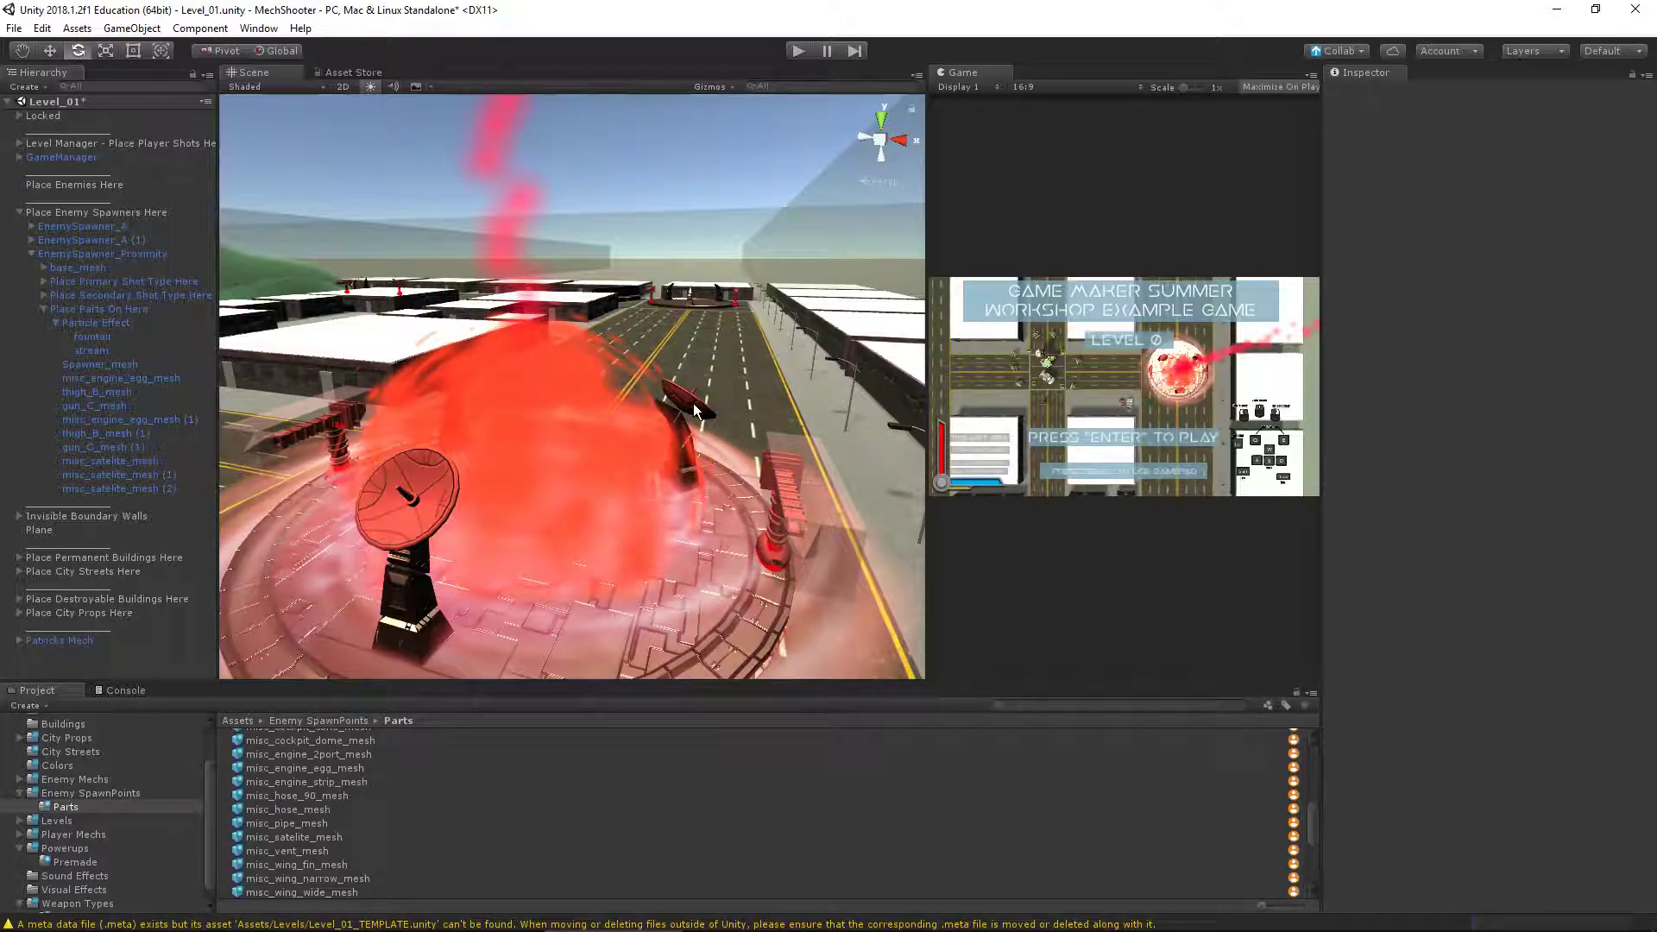
# Fine-tune the duplicated dishes on their pillars, with misc_satelite_mesh (1) at X 4.713, Z -3.336, and collapse the parts list
pyautogui.click(151, 488)
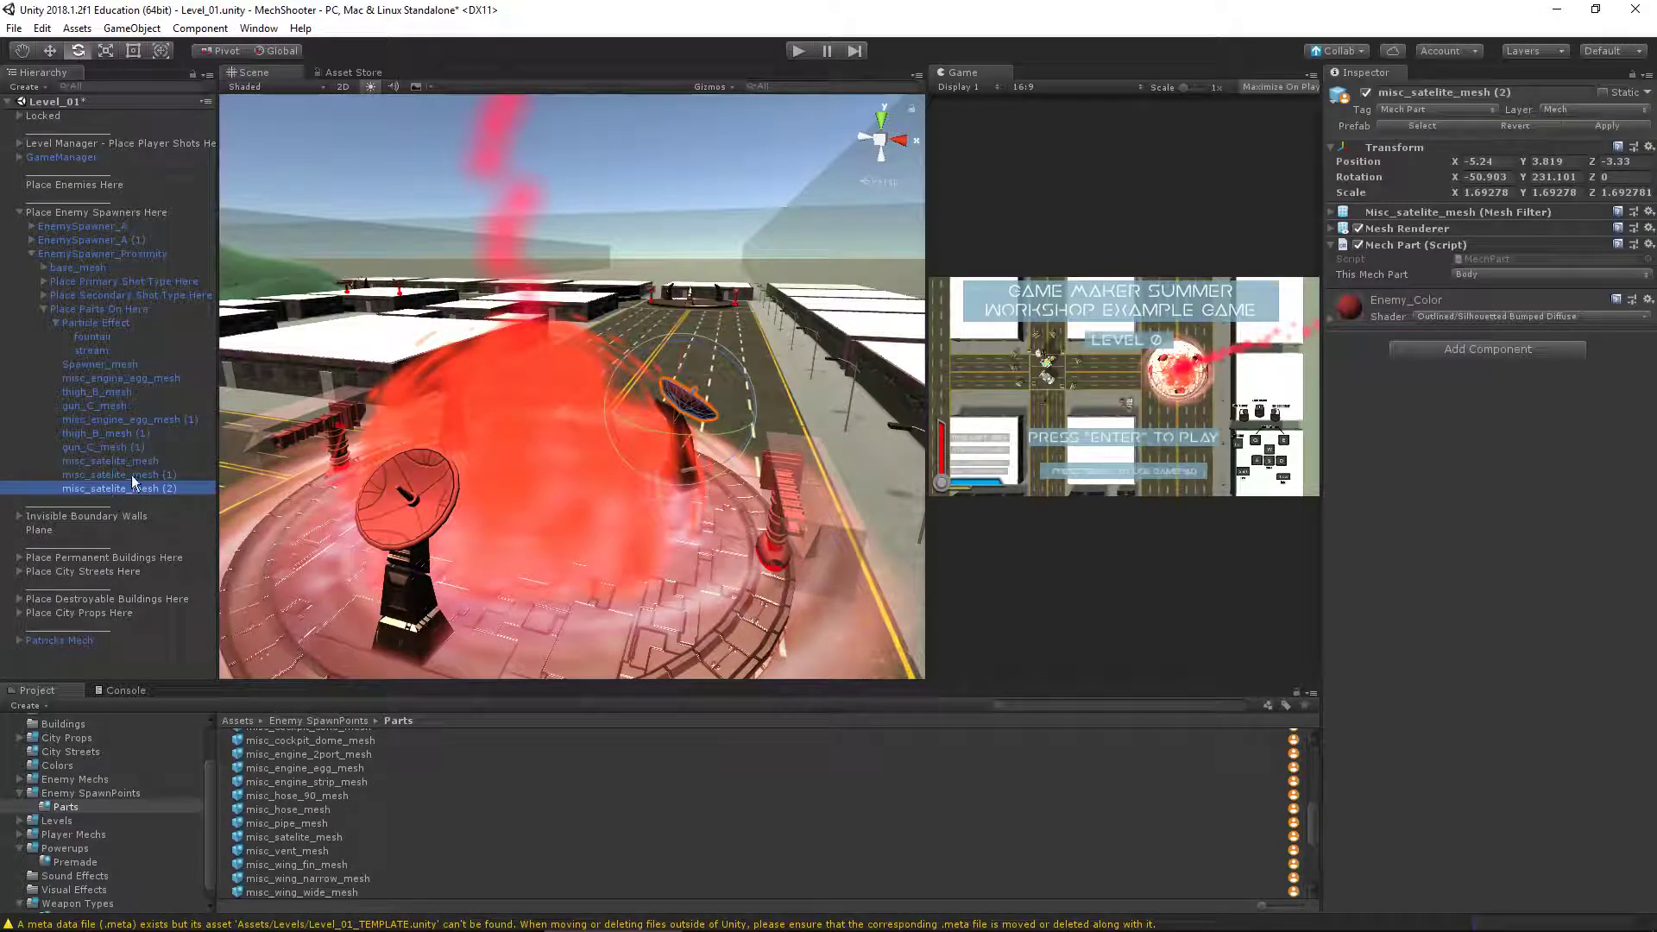
pyautogui.click(132, 476)
pyautogui.doubleClick(138, 489)
pyautogui.keyDown('alt'); pyautogui.moveTo(713, 478); pyautogui.dragTo(602, 448); pyautogui.keyUp('alt')
pyautogui.moveTo(541, 394); pyautogui.dragTo(847, 635)
pyautogui.moveTo(575, 431); pyautogui.dragTo(495, 447)
pyautogui.keyDown('alt'); pyautogui.moveTo(710, 495); pyautogui.dragTo(762, 451); pyautogui.keyUp('alt')
pyautogui.moveTo(762, 451); pyautogui.dragTo(457, 432, button='middle')
pyautogui.keyDown('alt'); pyautogui.moveTo(457, 431); pyautogui.dragTo(718, 391); pyautogui.keyUp('alt')
pyautogui.click(173, 478)
pyautogui.click(43, 308)
pyautogui.moveTo(820, 363); pyautogui.dragTo(566, 393, button='middle')
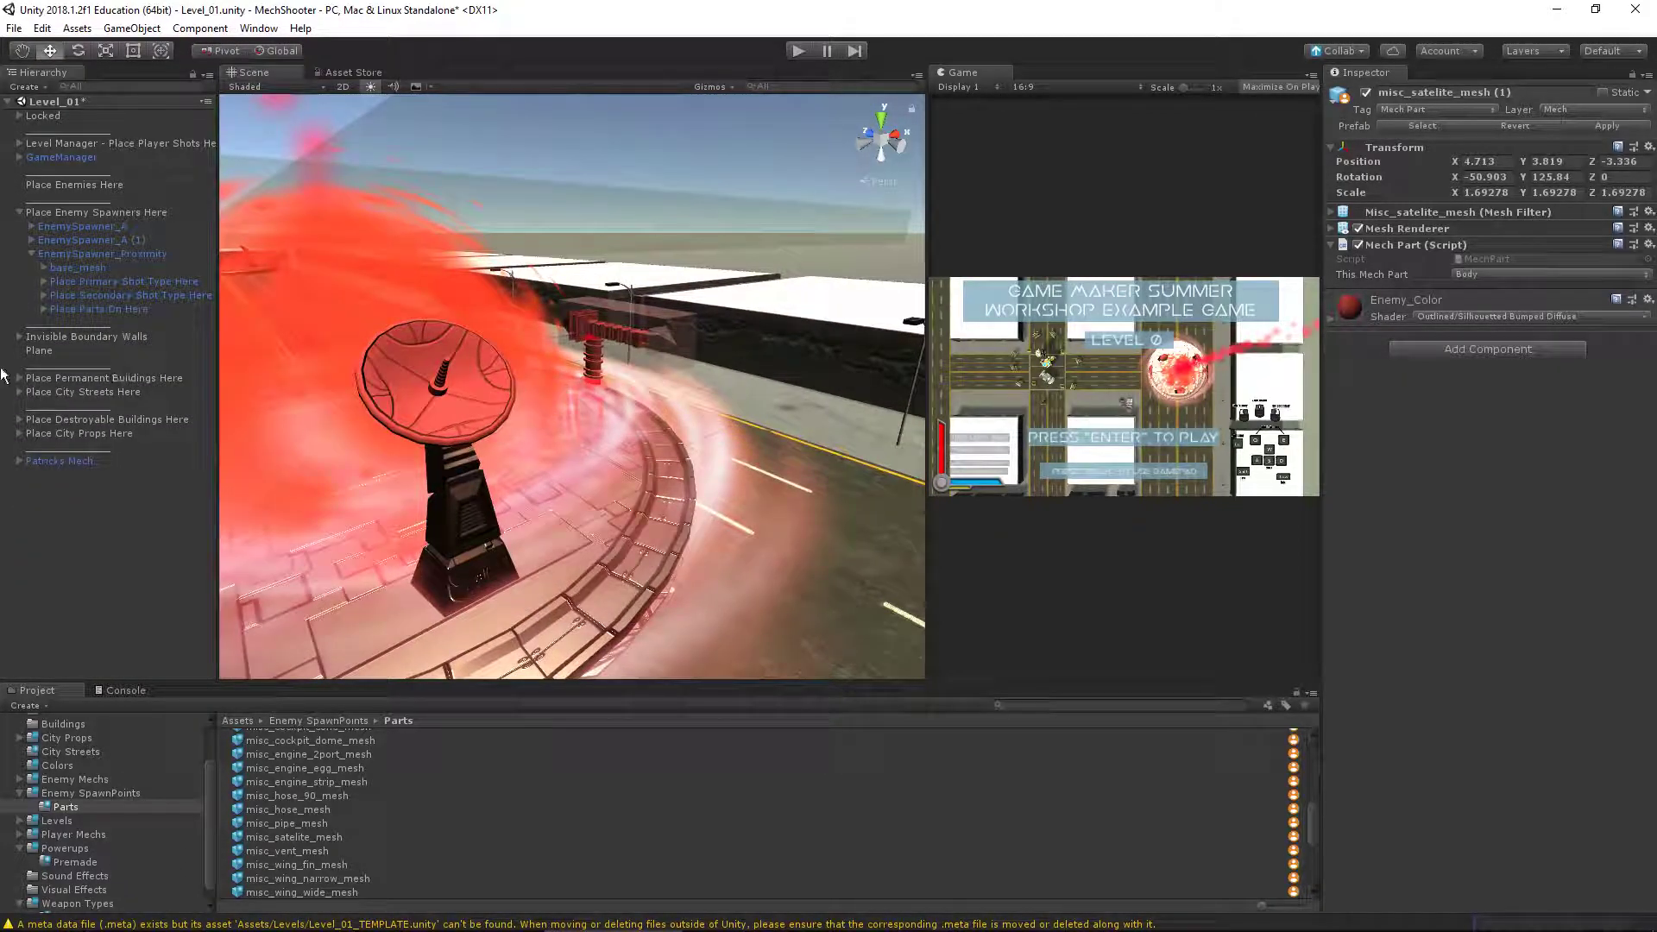
# Select EnemySpawner_Proximity, review its Enemy AI spawning settings and collapse its components
pyautogui.click(93, 513)
pyautogui.click(93, 254)
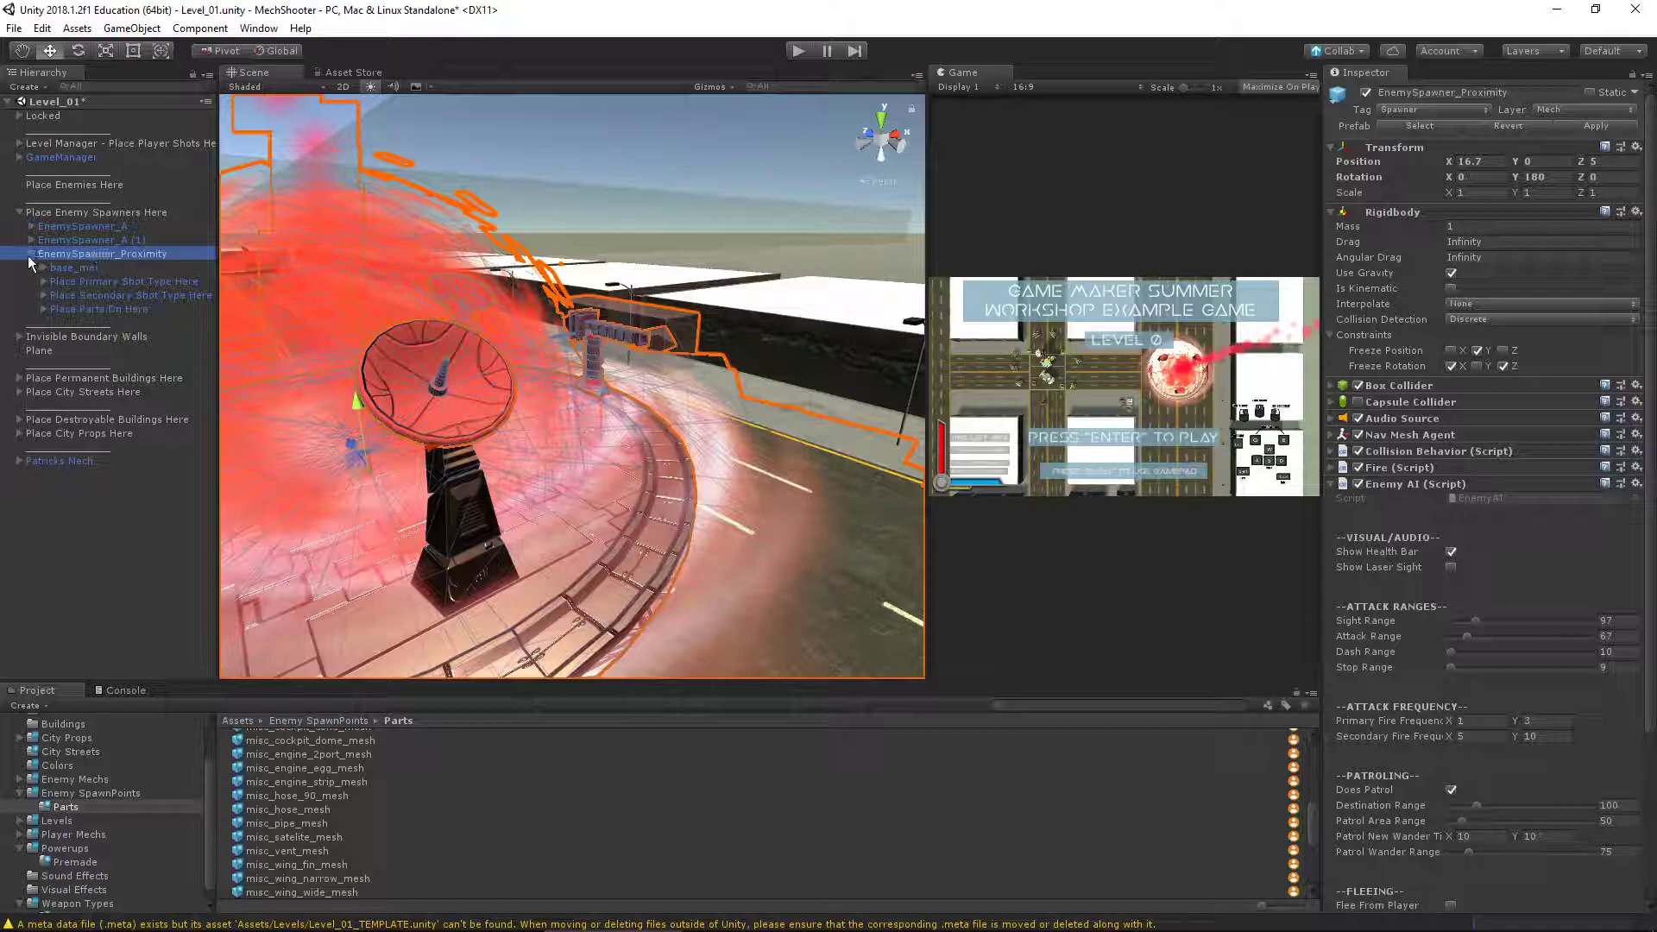
pyautogui.click(32, 254)
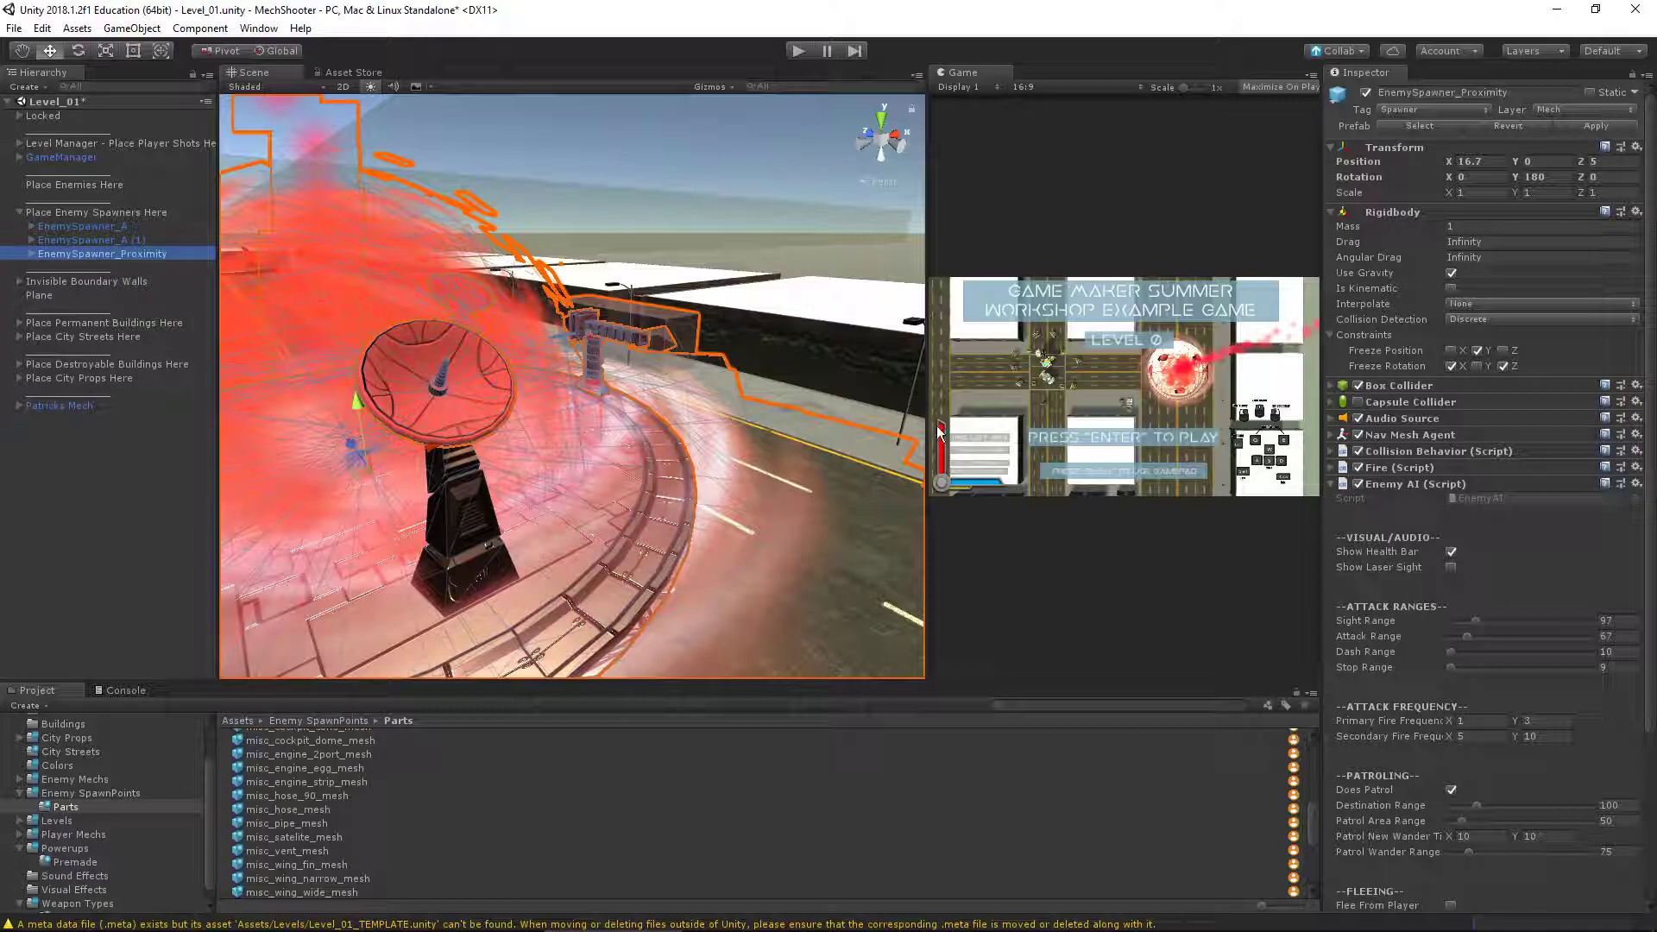
pyautogui.scroll(-5, 1428, 513)
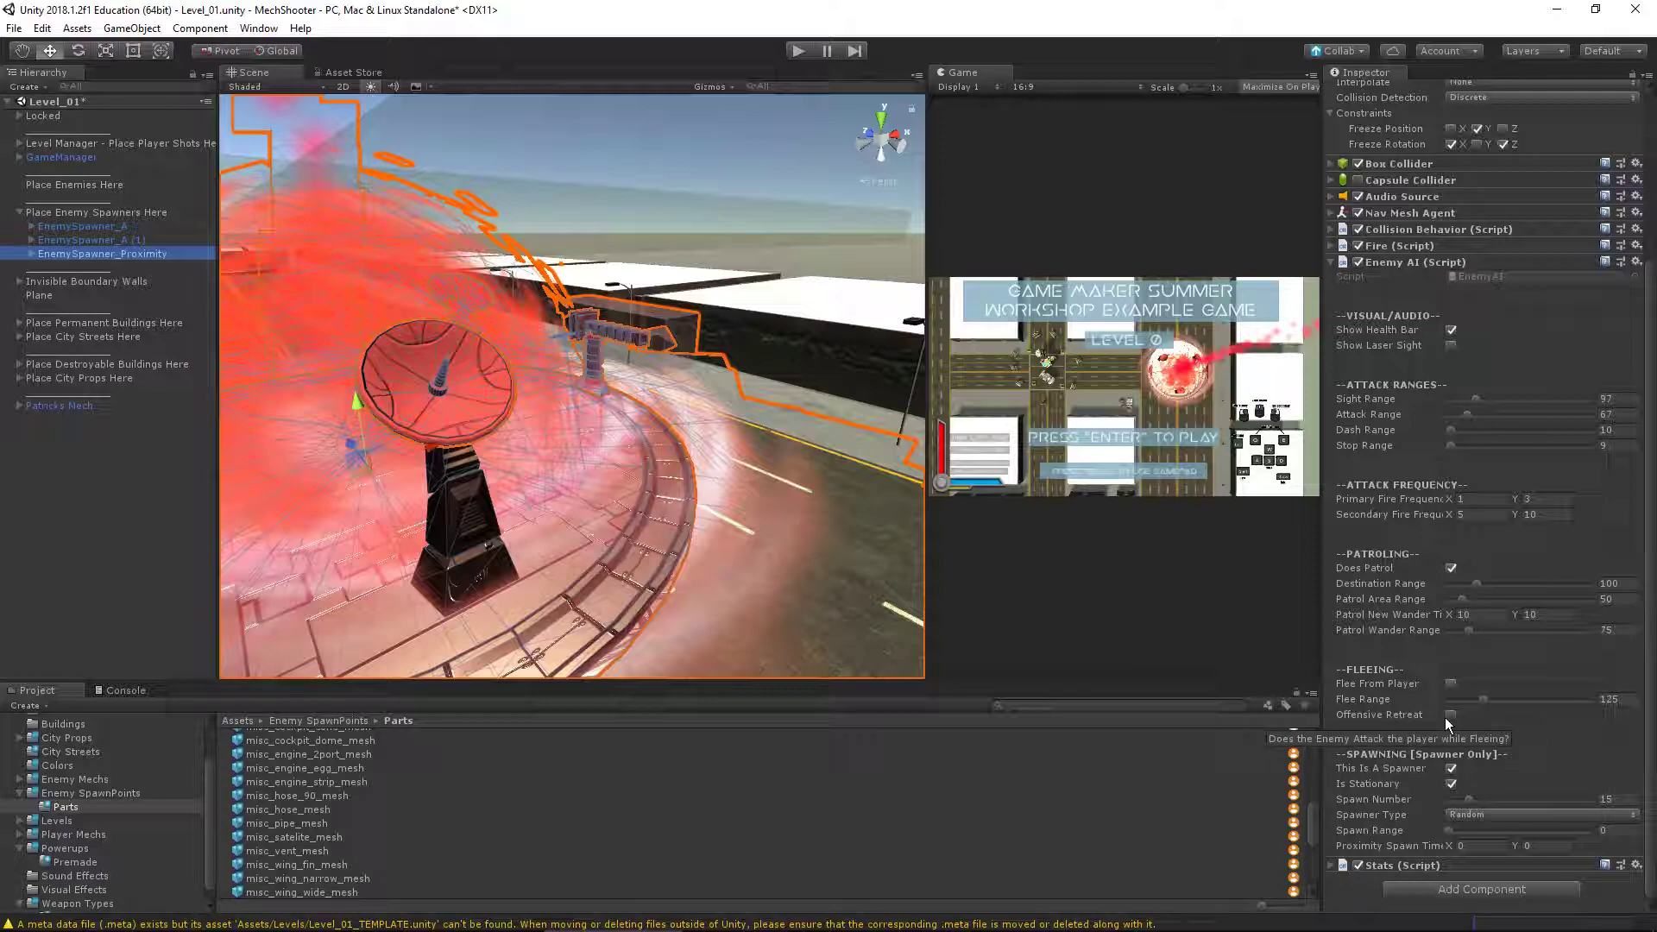
pyautogui.click(1330, 262)
pyautogui.click(1332, 484)
pyautogui.click(1330, 484)
pyautogui.click(1334, 214)
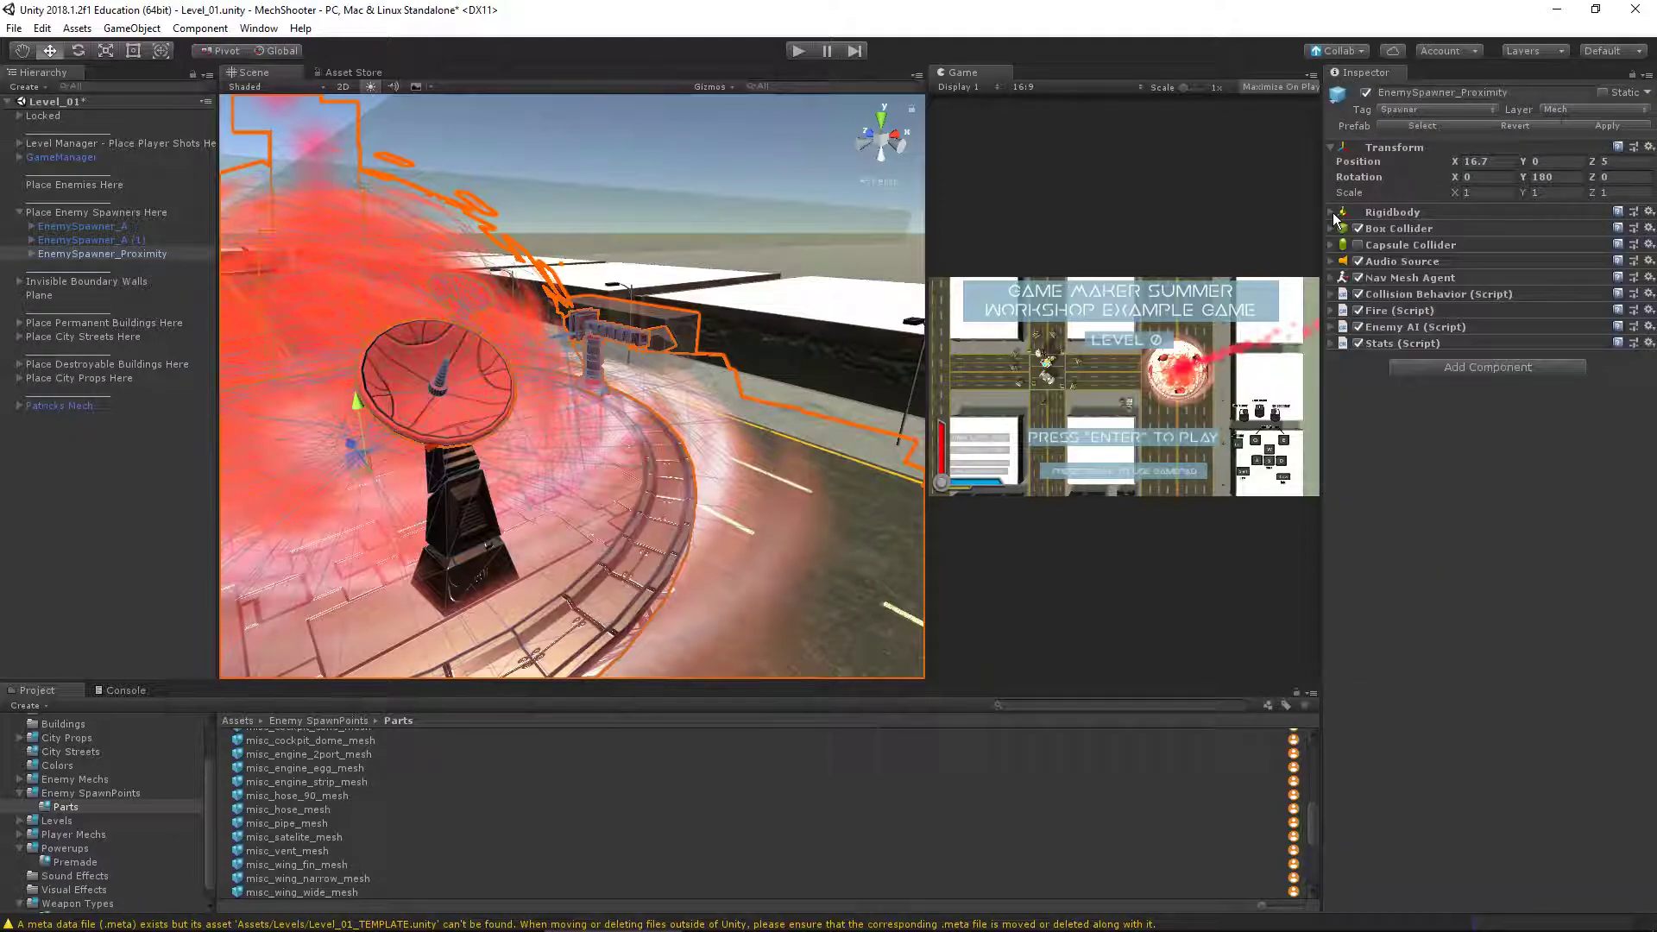
pyautogui.click(1330, 148)
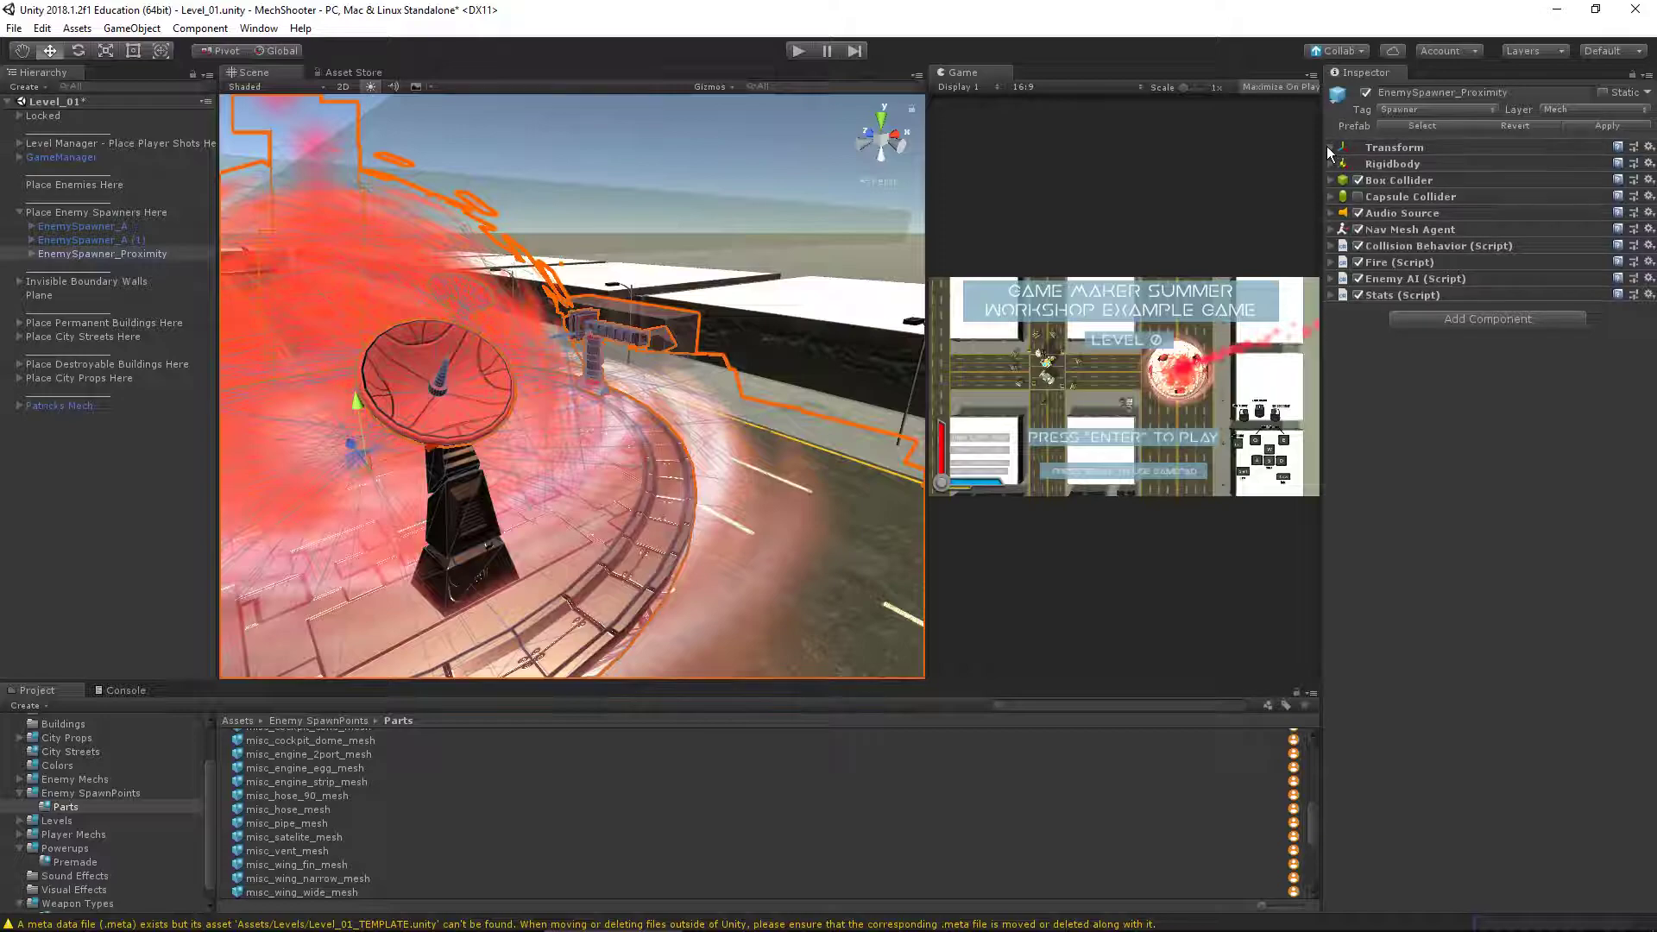
# Expand EnemySpawner_Proximity's components from Enemy AI up through Transform and look over their settings
pyautogui.click(1332, 281)
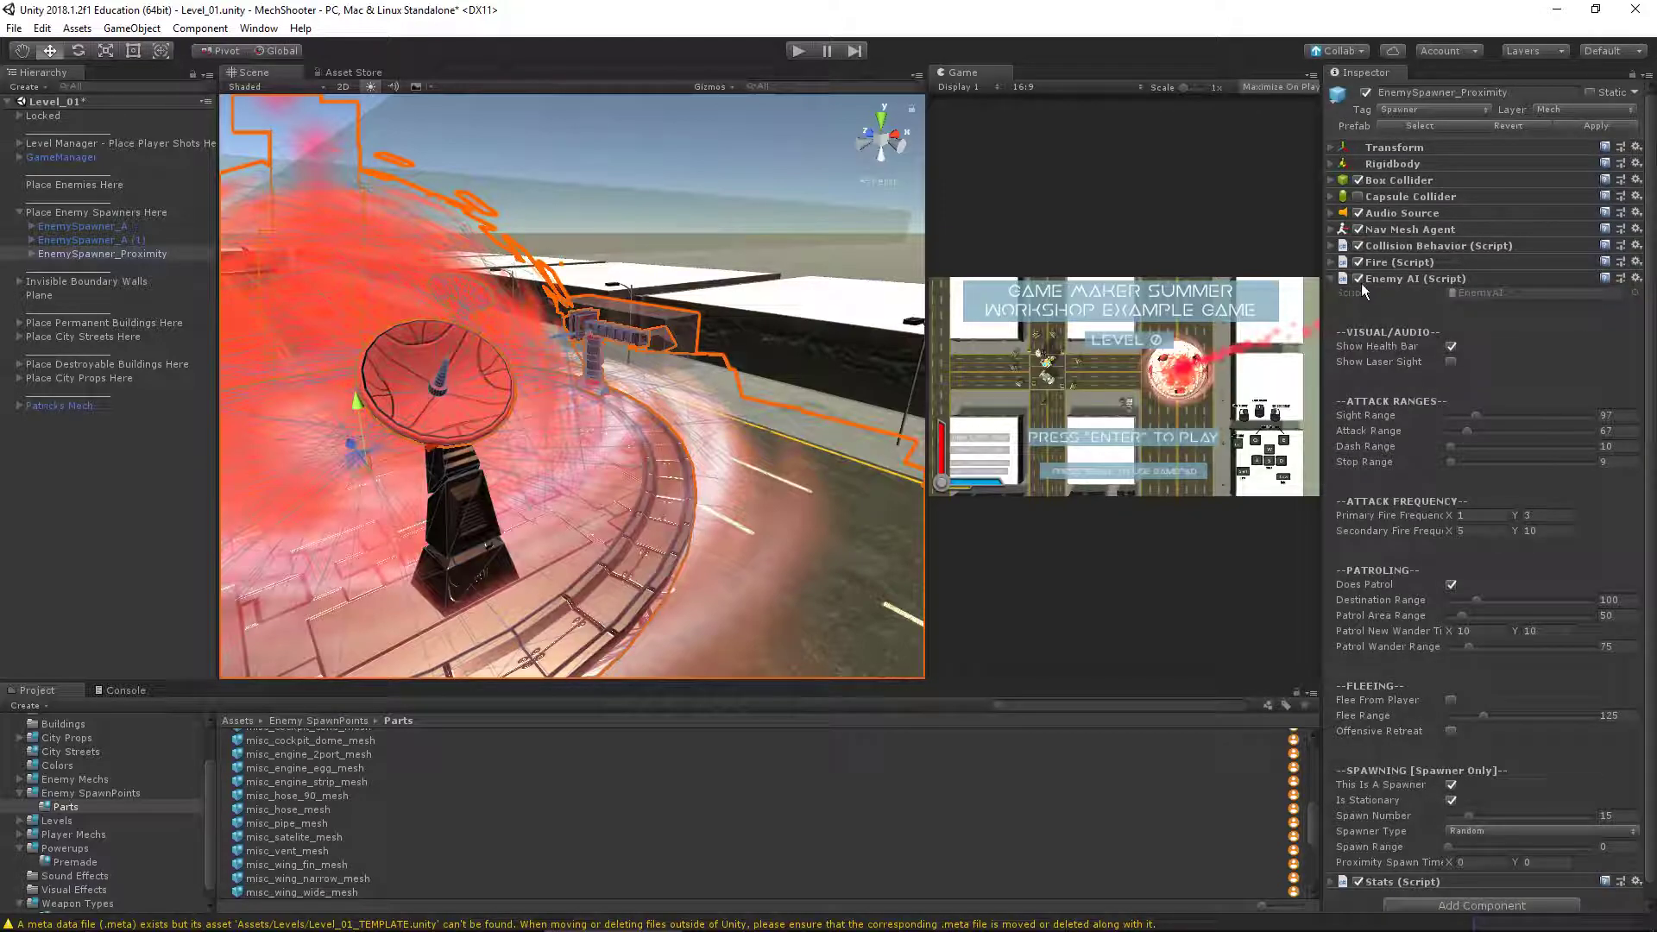
pyautogui.click(1332, 279)
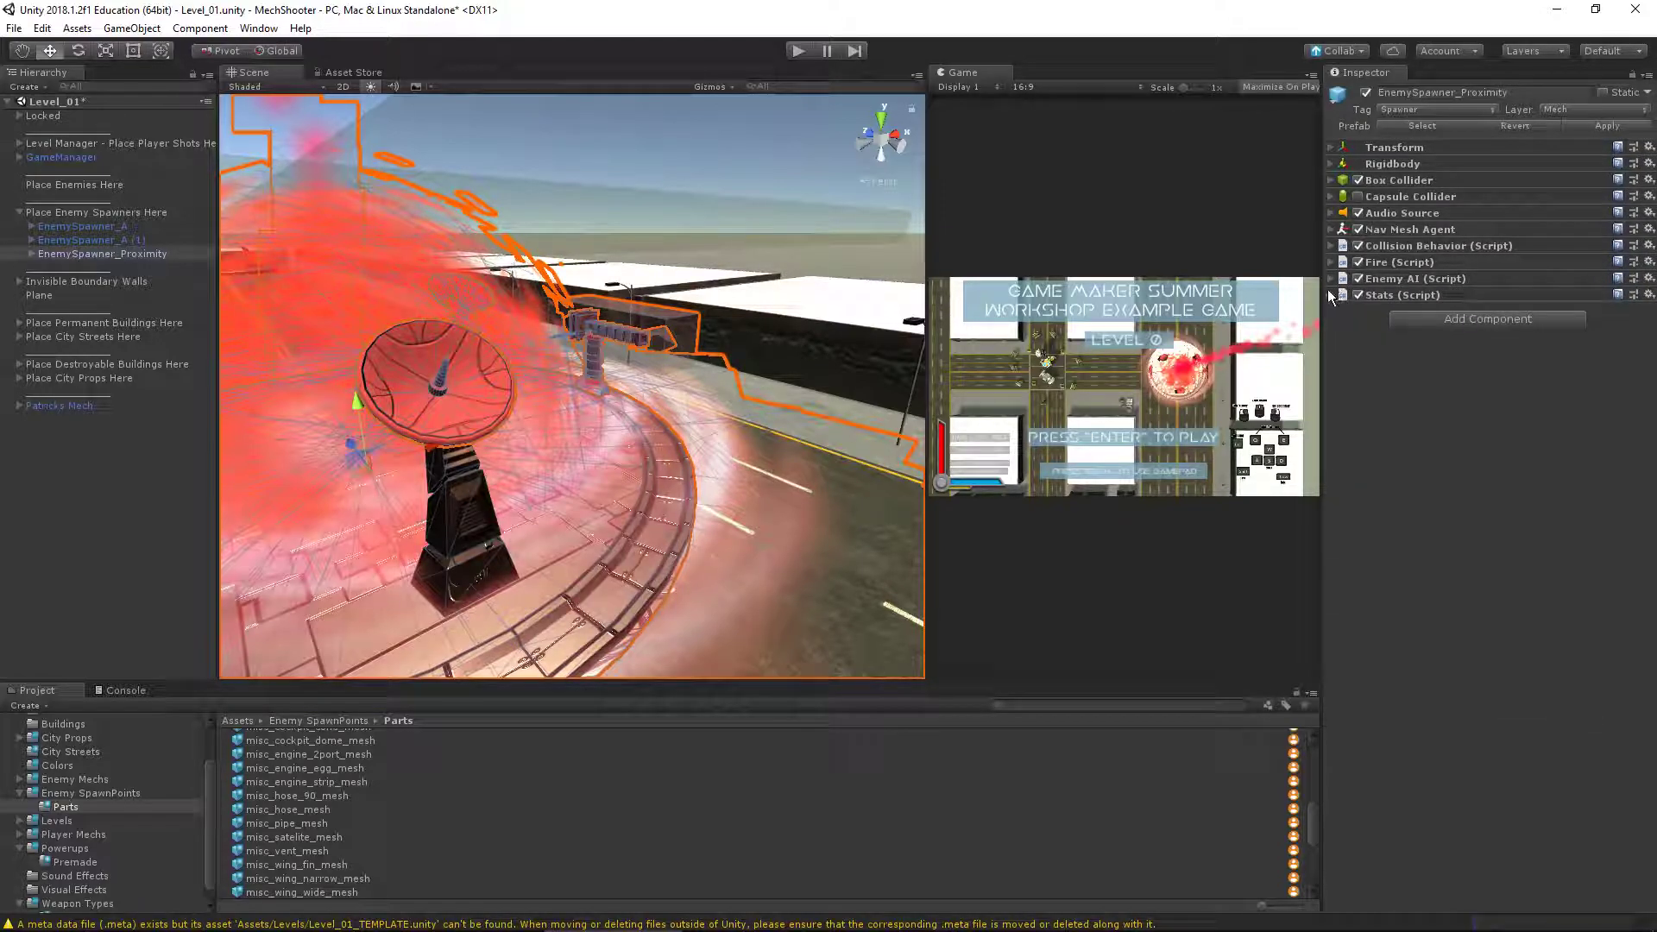
pyautogui.click(1330, 278)
pyautogui.click(1332, 262)
pyautogui.click(1328, 246)
pyautogui.click(1329, 229)
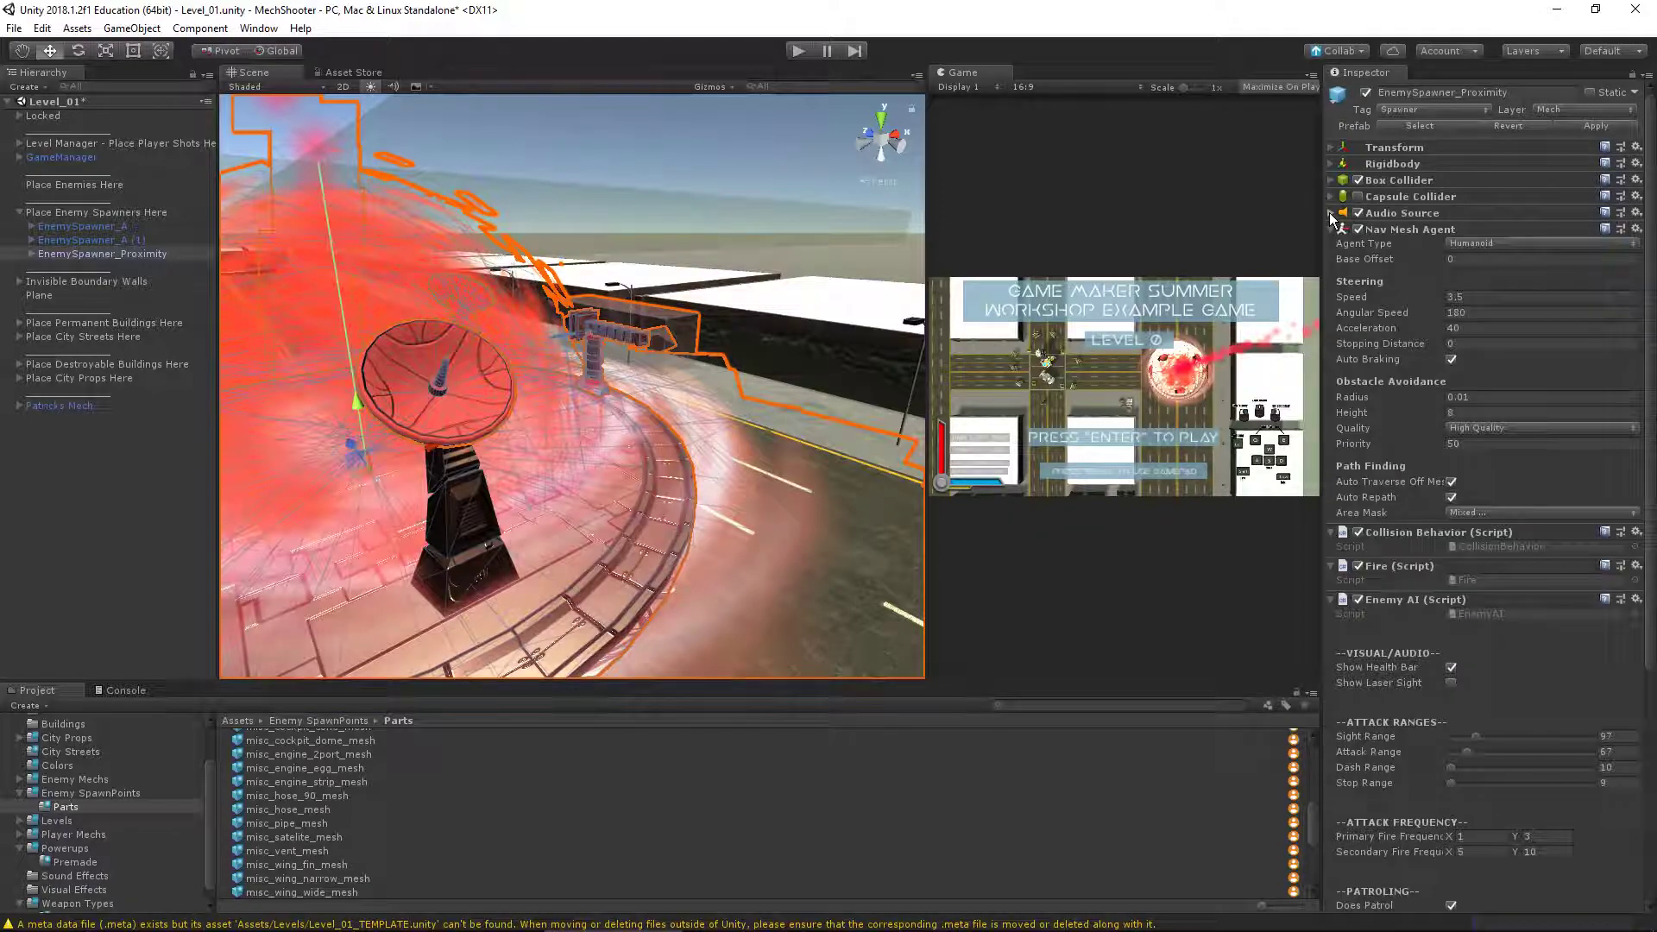
pyautogui.click(1329, 212)
pyautogui.click(1329, 196)
pyautogui.click(1330, 180)
pyautogui.click(1329, 163)
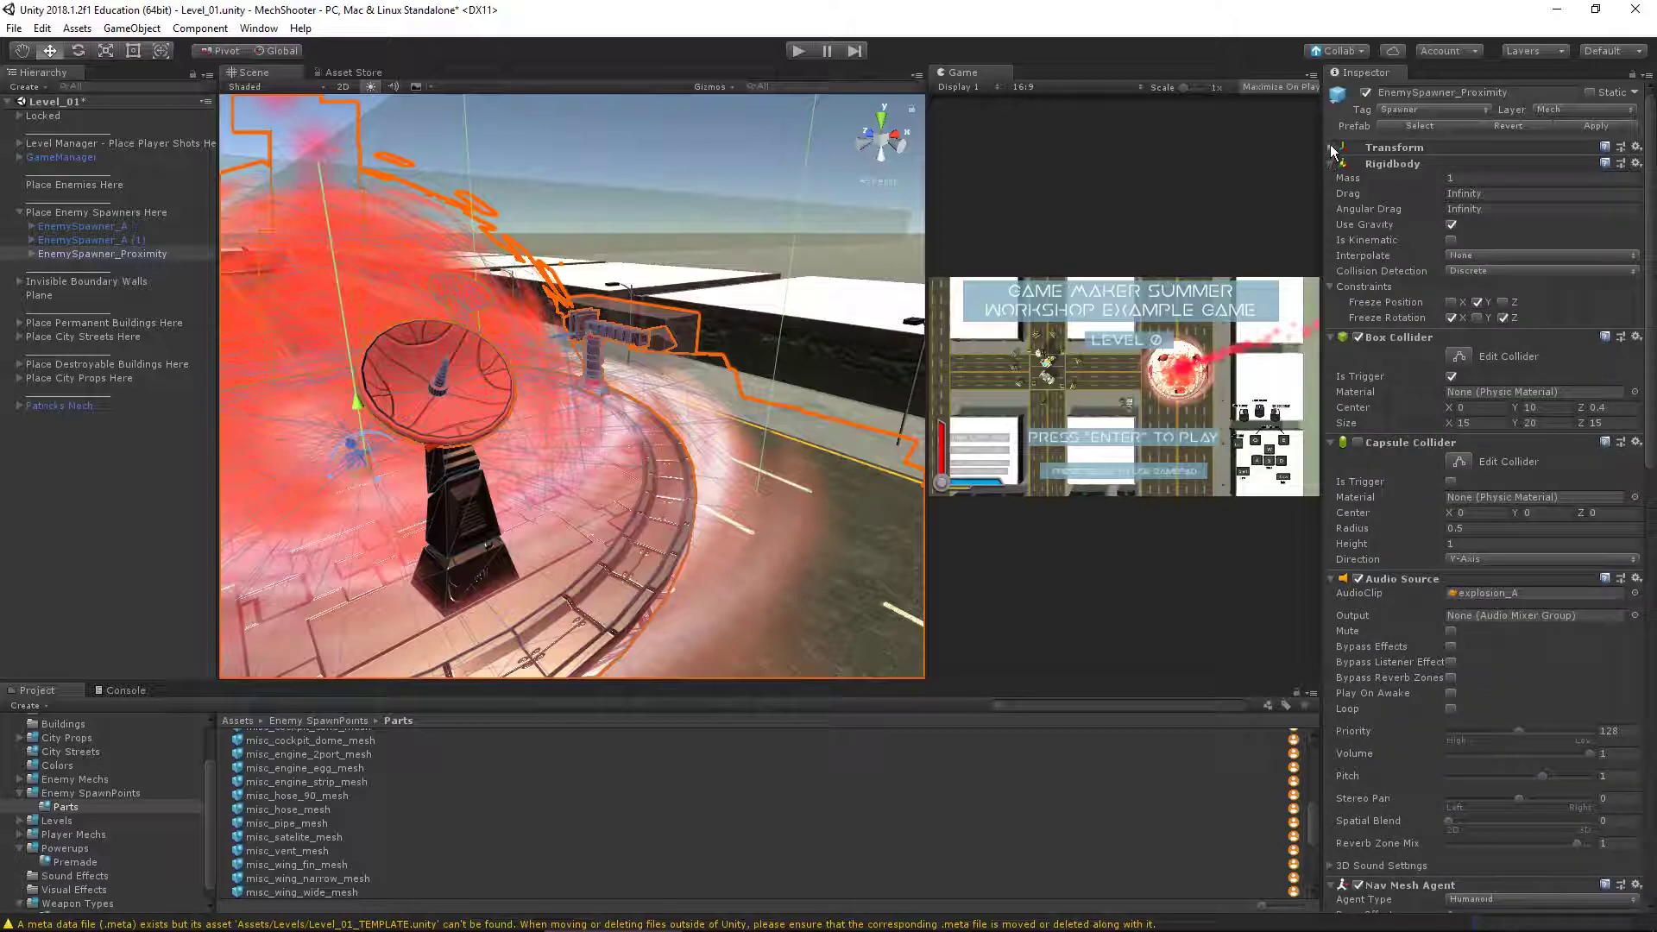
pyautogui.click(1330, 147)
# Look through the expanded component settings and collapse all of EnemySpawner_Proximity's components again
pyautogui.scroll(-15, 1437, 262)
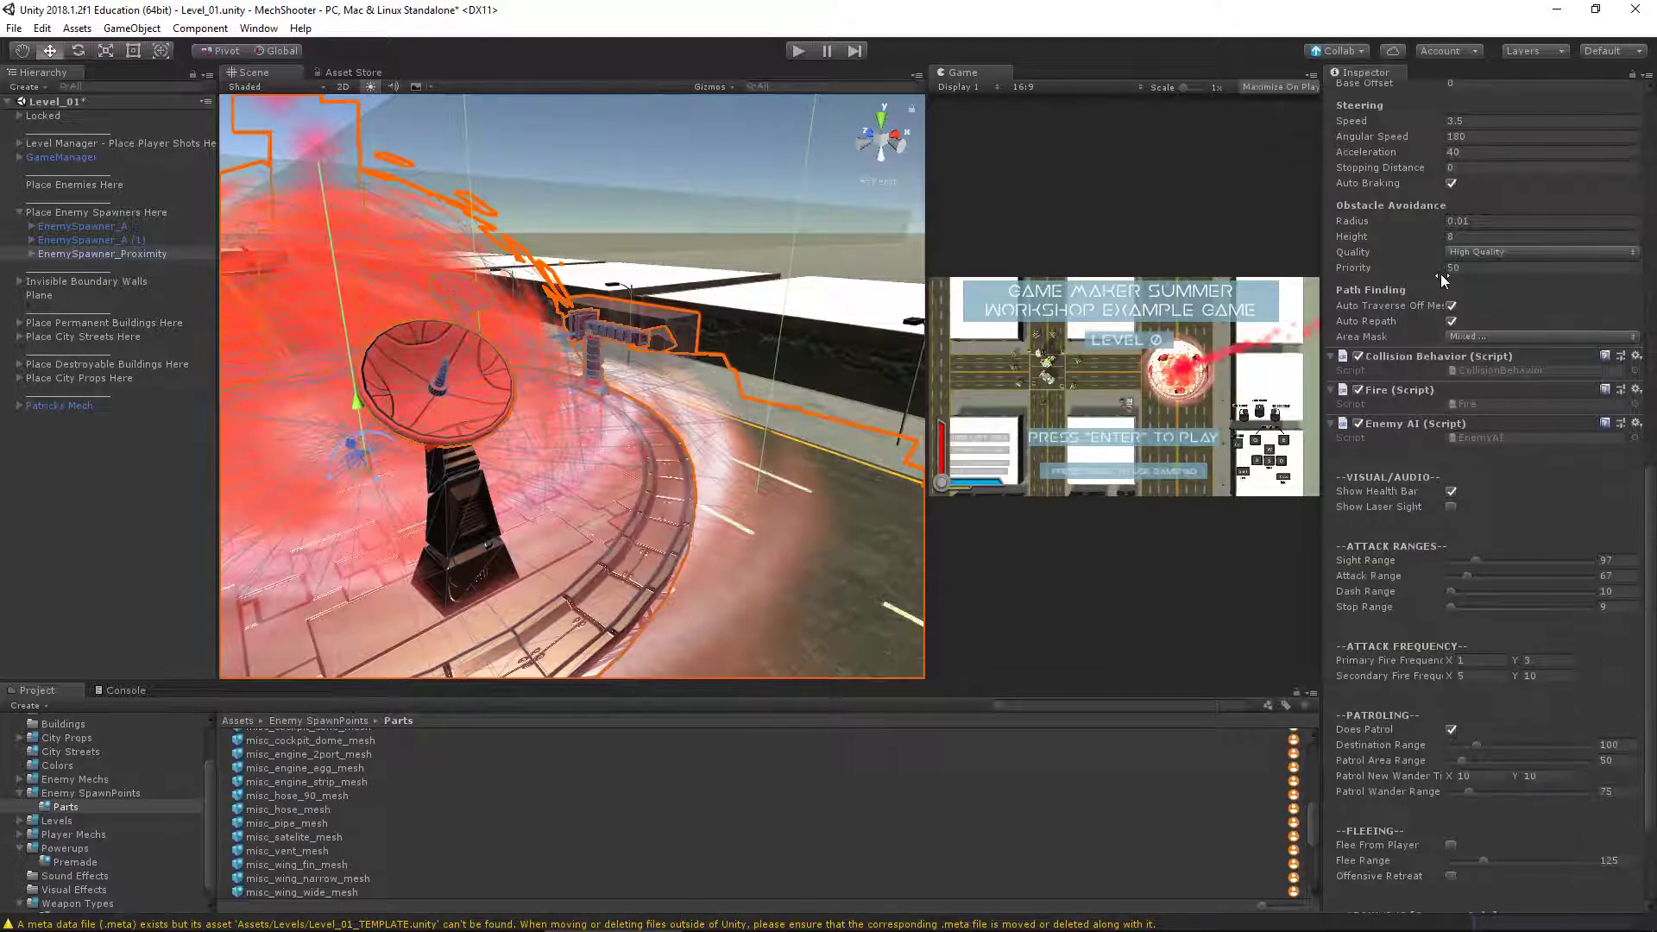
pyautogui.click(1332, 228)
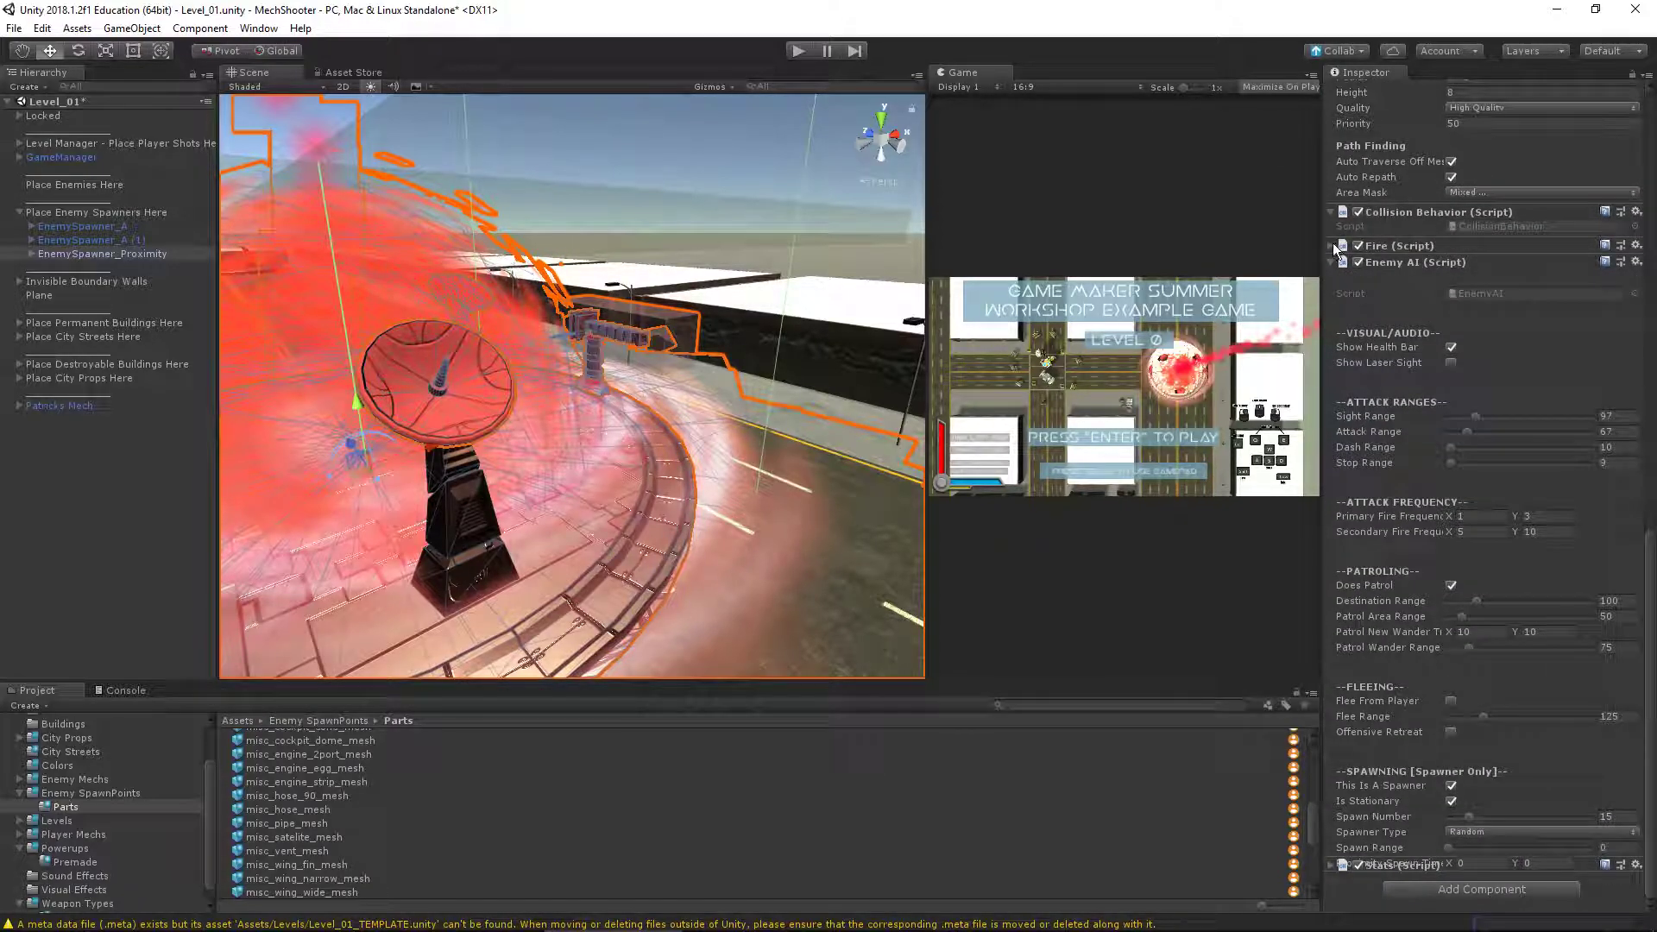
pyautogui.click(1331, 262)
pyautogui.scroll(10, 1347, 193)
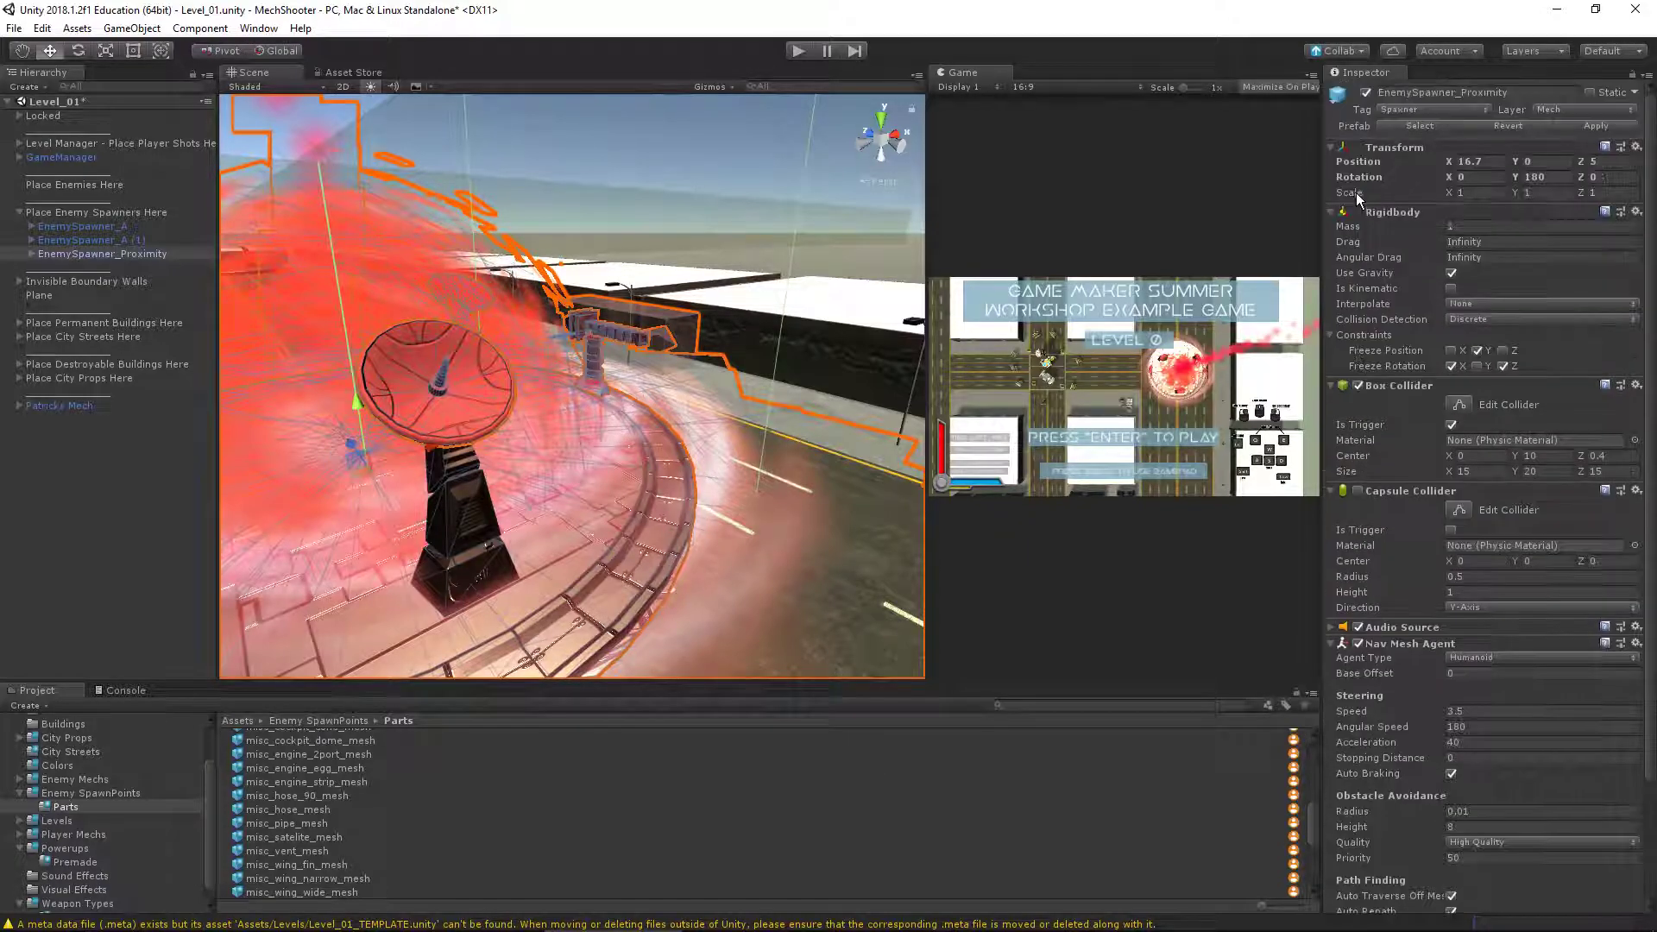
pyautogui.click(1331, 148)
pyautogui.scroll(-3, 1420, 297)
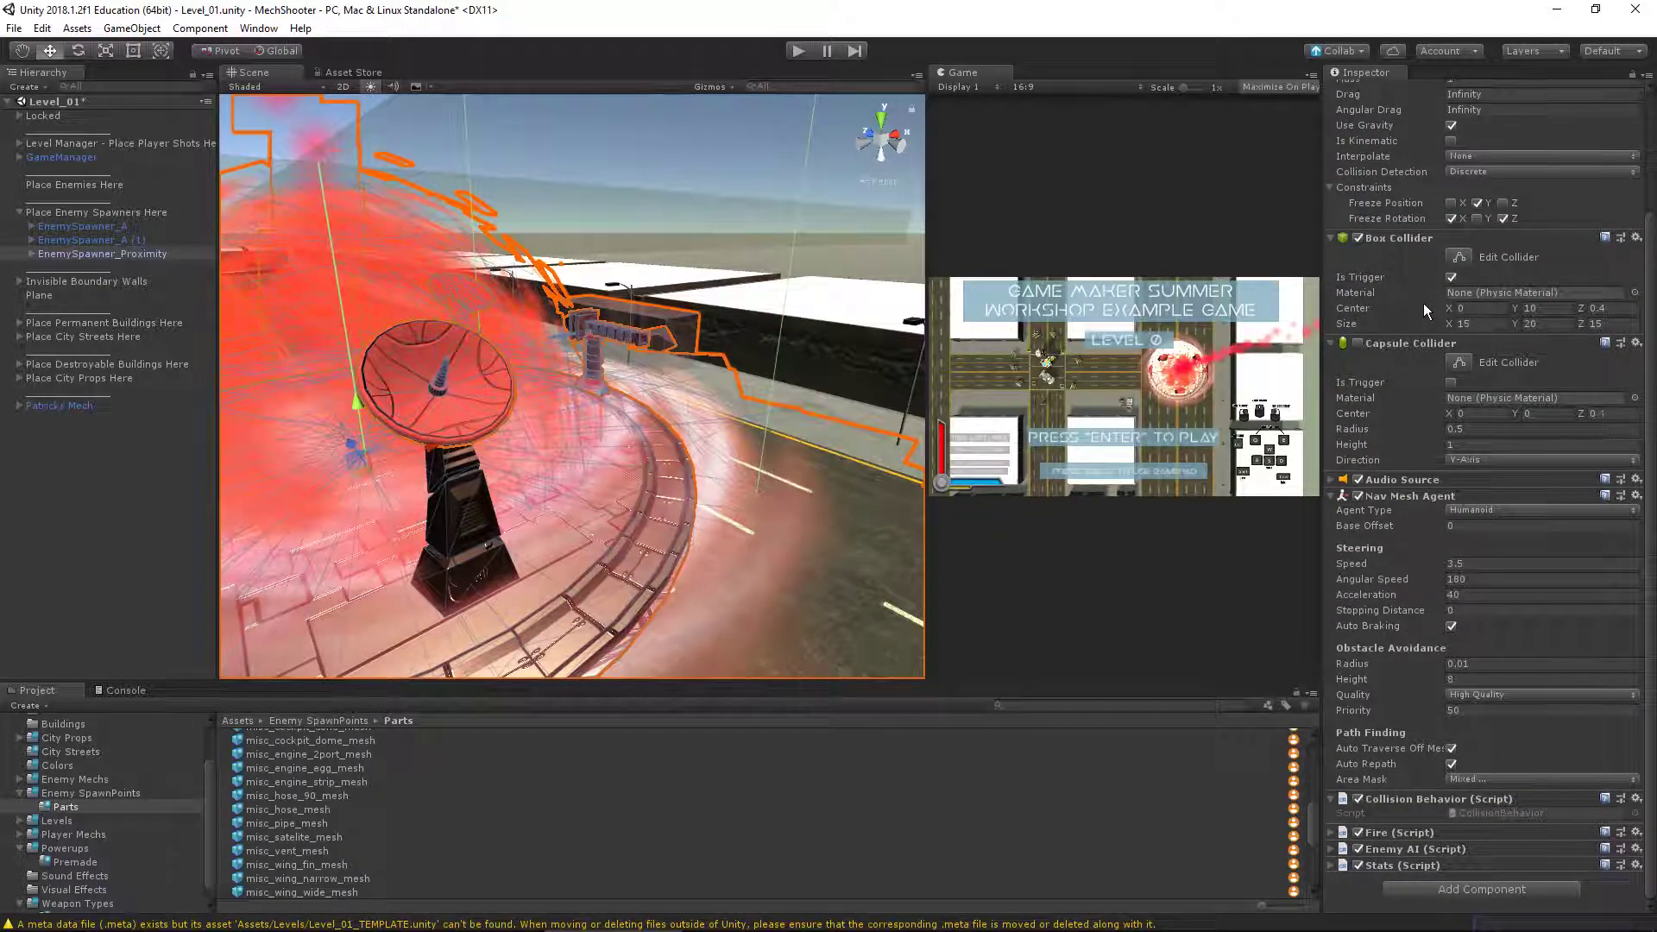
pyautogui.scroll(3, 1422, 304)
pyautogui.click(1330, 166)
pyautogui.click(1330, 180)
pyautogui.click(1332, 197)
pyautogui.click(1331, 229)
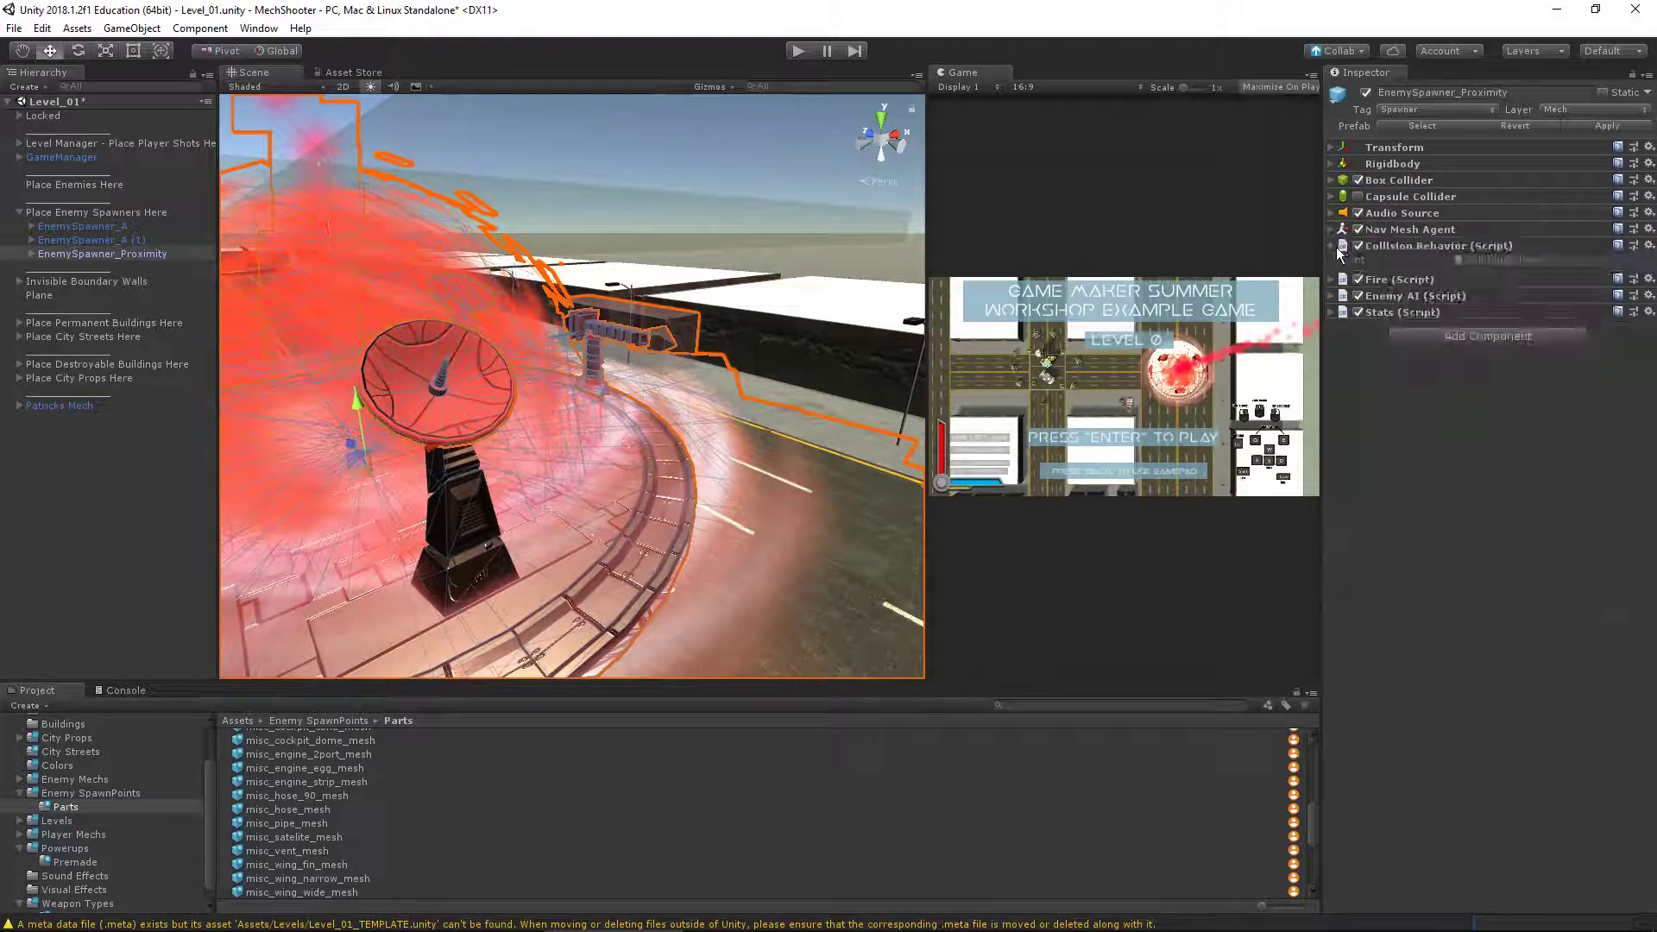
pyautogui.click(1332, 246)
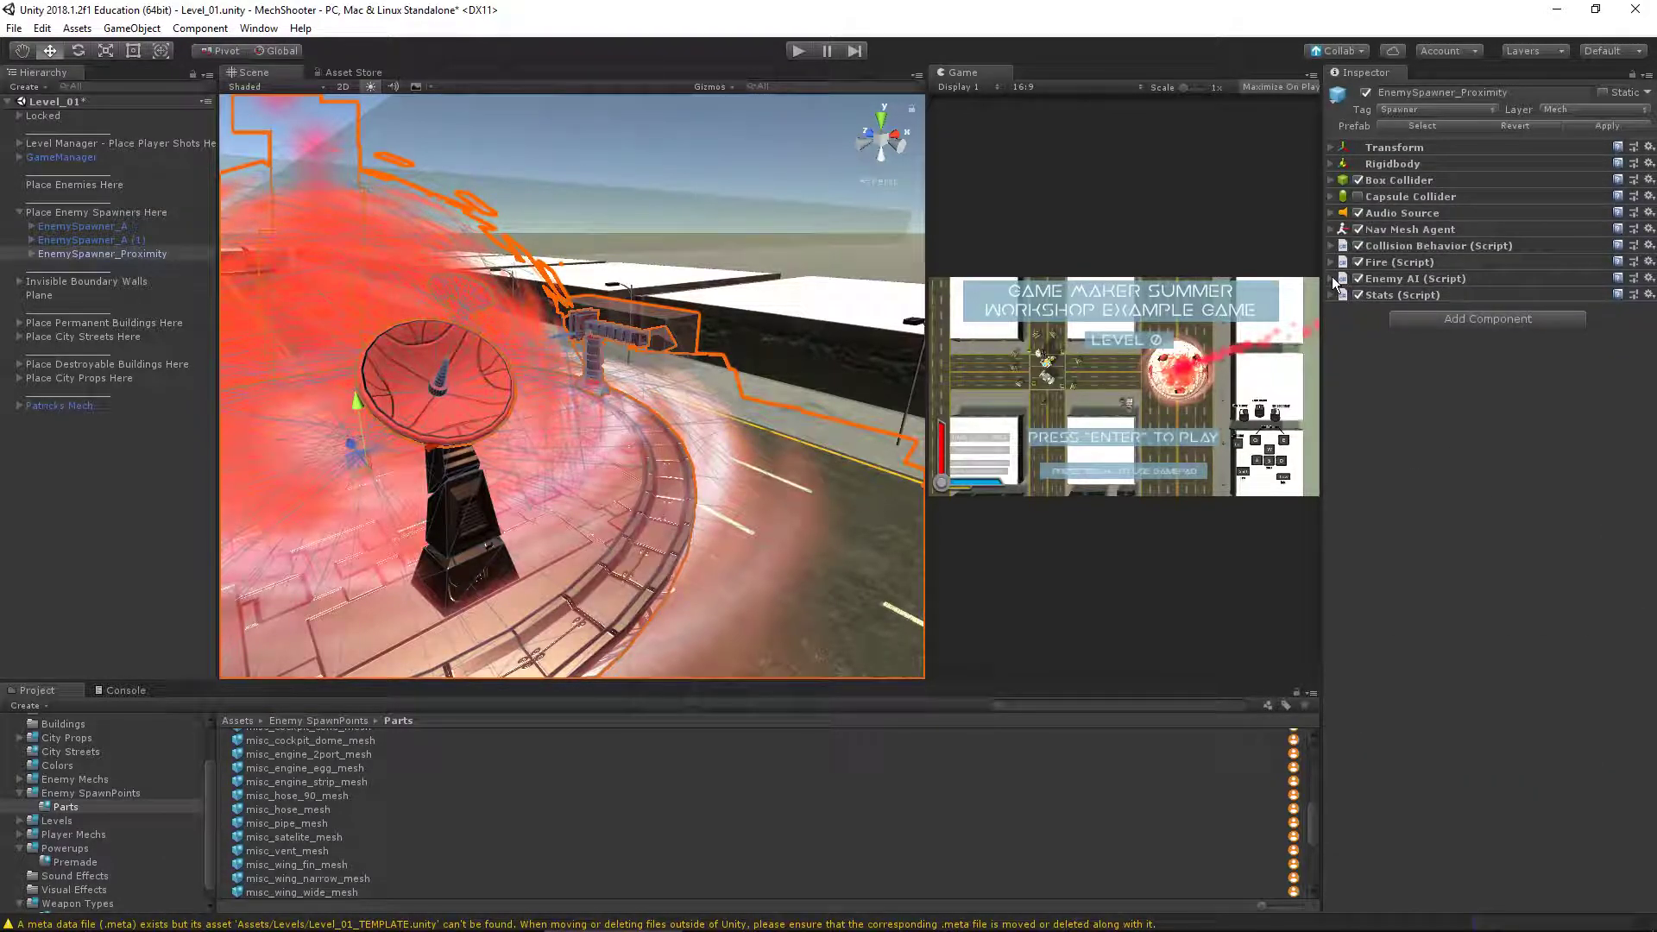
# Open EnemySpawner_Proximity's Enemy AI settings and change the Spawner Type to Proximity
pyautogui.click(1332, 278)
pyautogui.scroll(-1, 1498, 352)
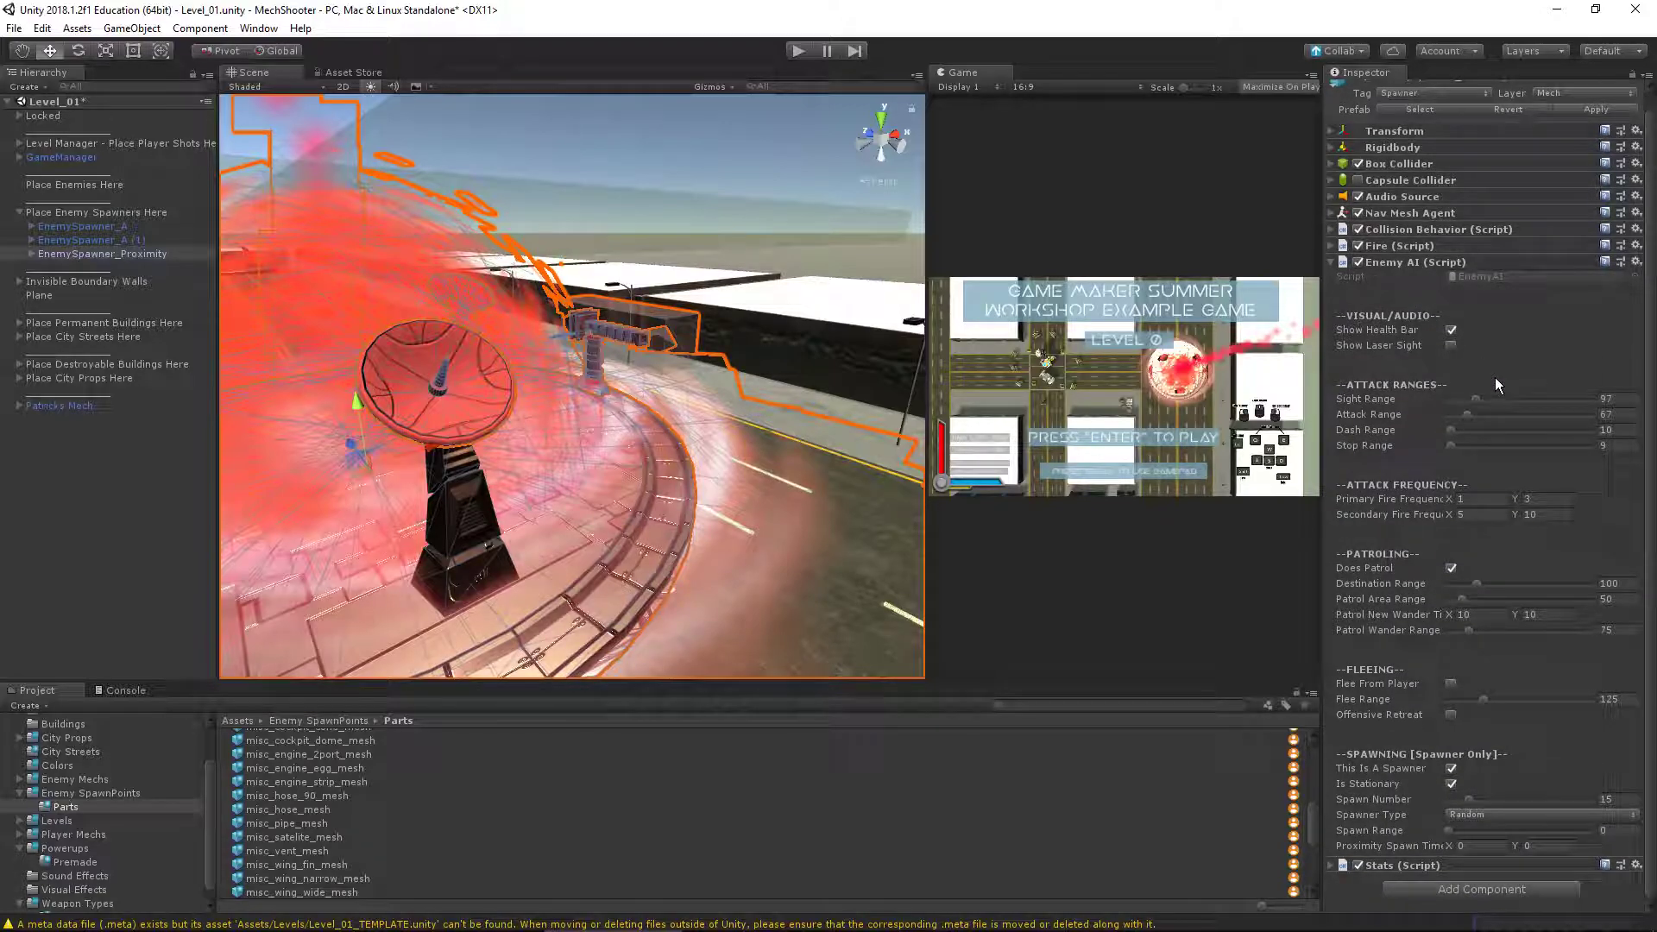
pyautogui.keyDown('alt'); pyautogui.moveTo(552, 324); pyautogui.dragTo(763, 376); pyautogui.keyUp('alt')
pyautogui.keyDown('alt'); pyautogui.moveTo(764, 376); pyautogui.dragTo(771, 375, button='right'); pyautogui.keyUp('alt')
pyautogui.keyDown('alt'); pyautogui.moveTo(770, 374); pyautogui.dragTo(664, 368); pyautogui.keyUp('alt')
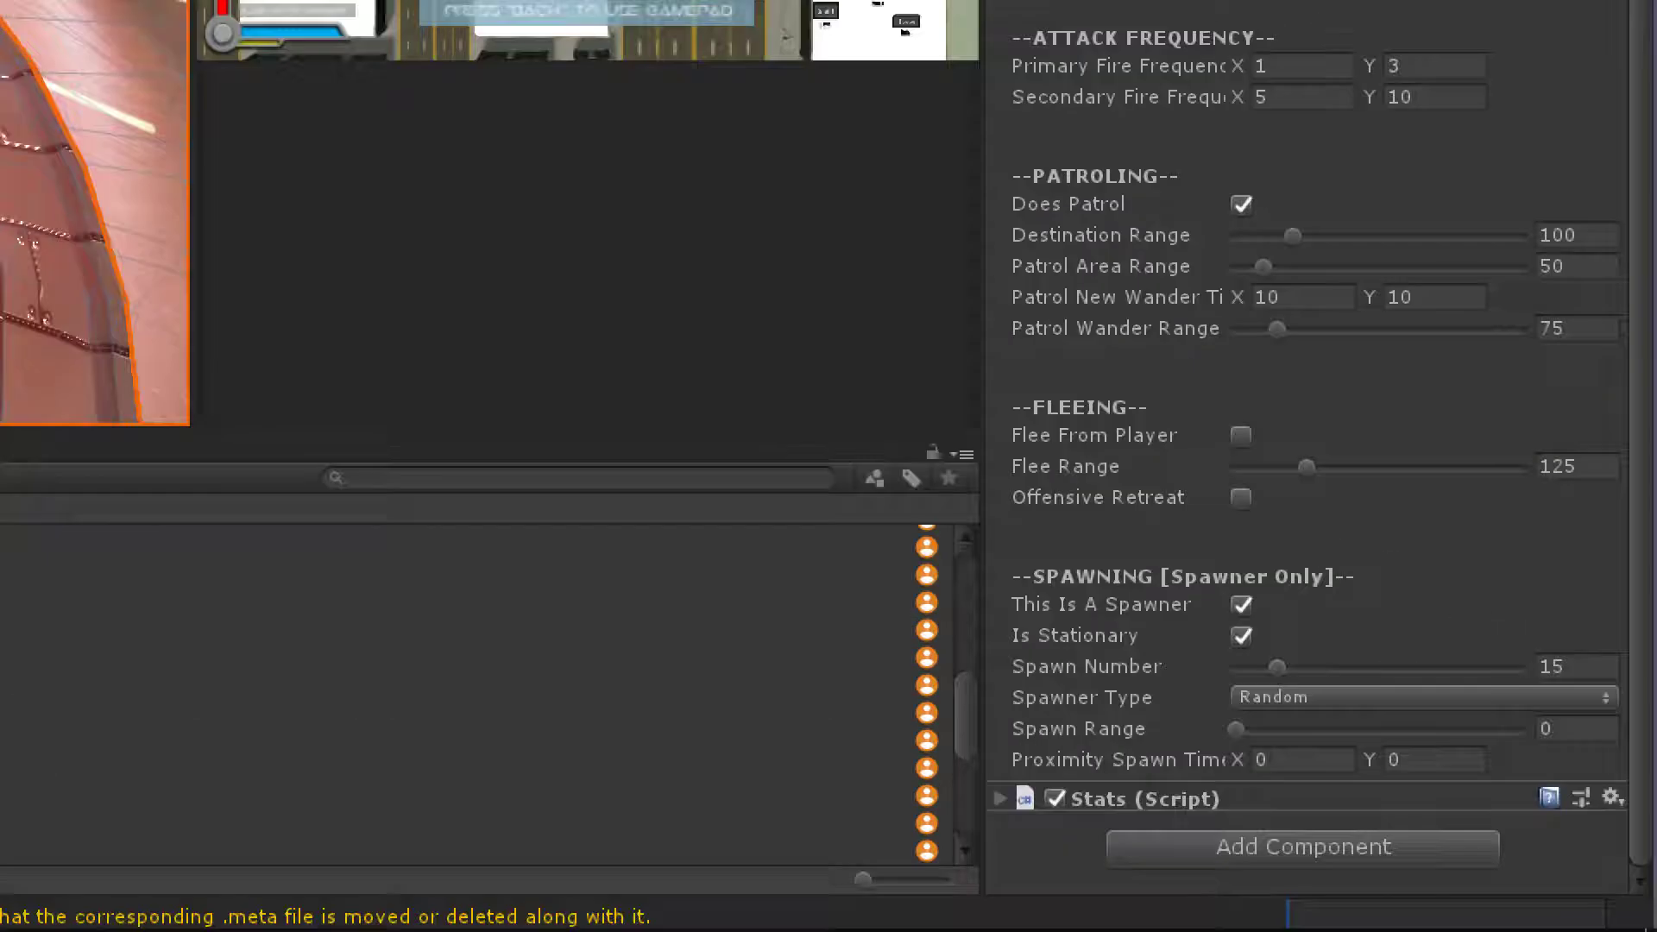
pyautogui.moveTo(1195, 699)
pyautogui.click(1360, 696)
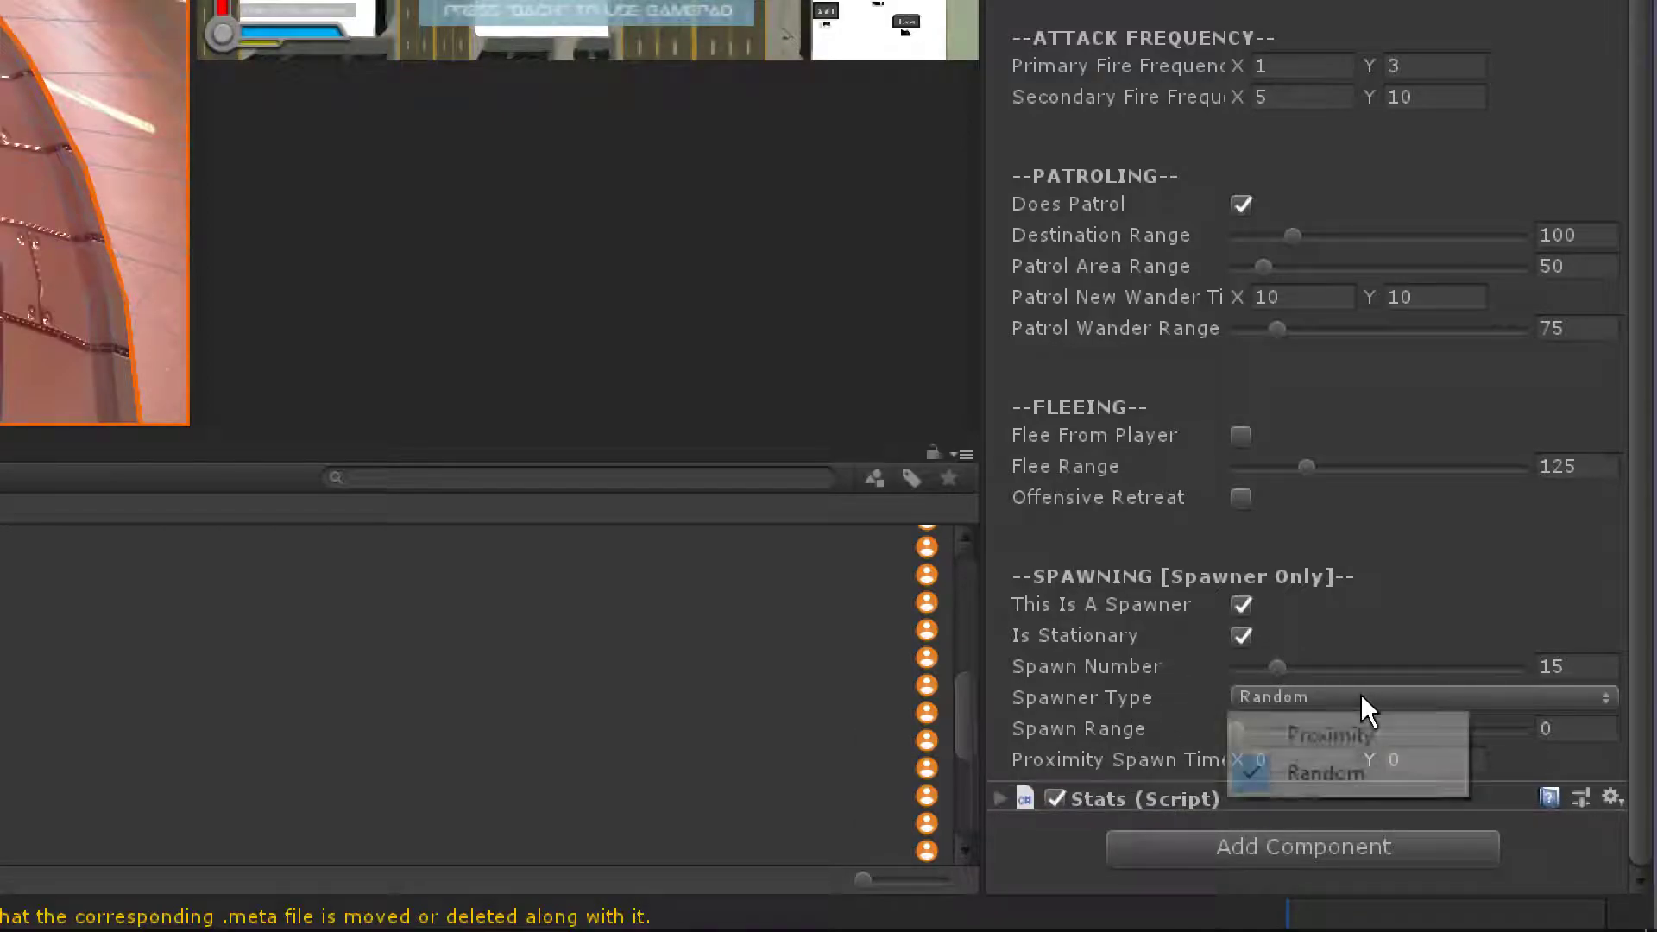
pyautogui.click(1329, 734)
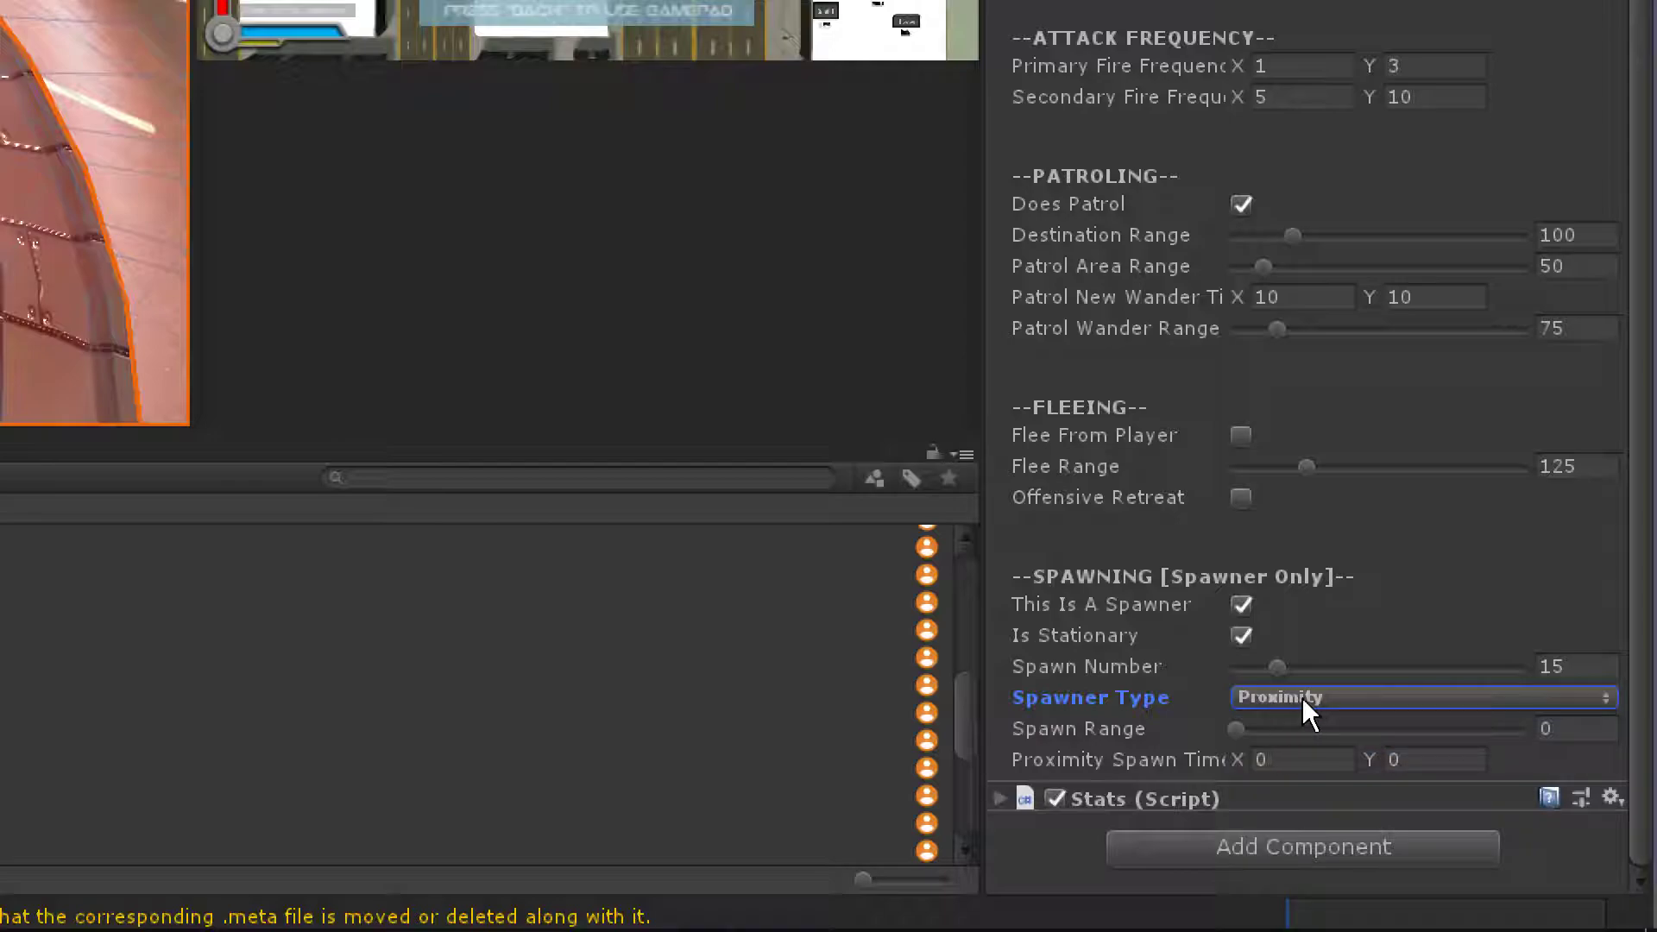
# Set the Spawn Range to 213 and the Proximity Spawn Time to X 2, Y 4
pyautogui.moveTo(1078, 730)
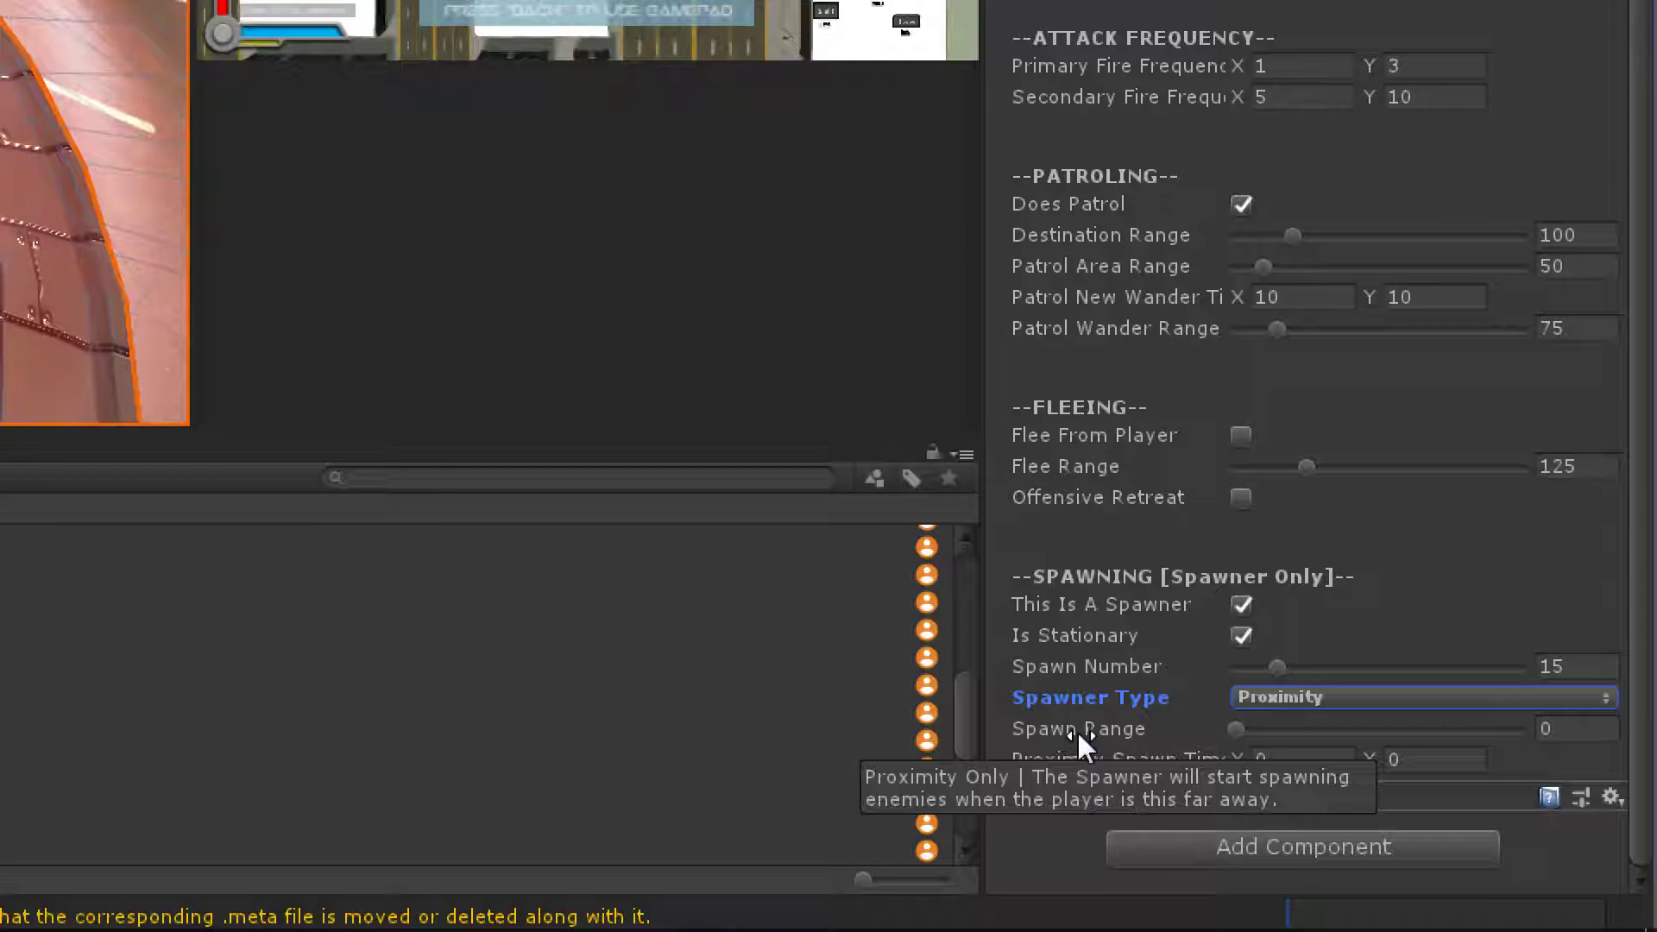
pyautogui.moveTo(1262, 733); pyautogui.dragTo(1467, 731)
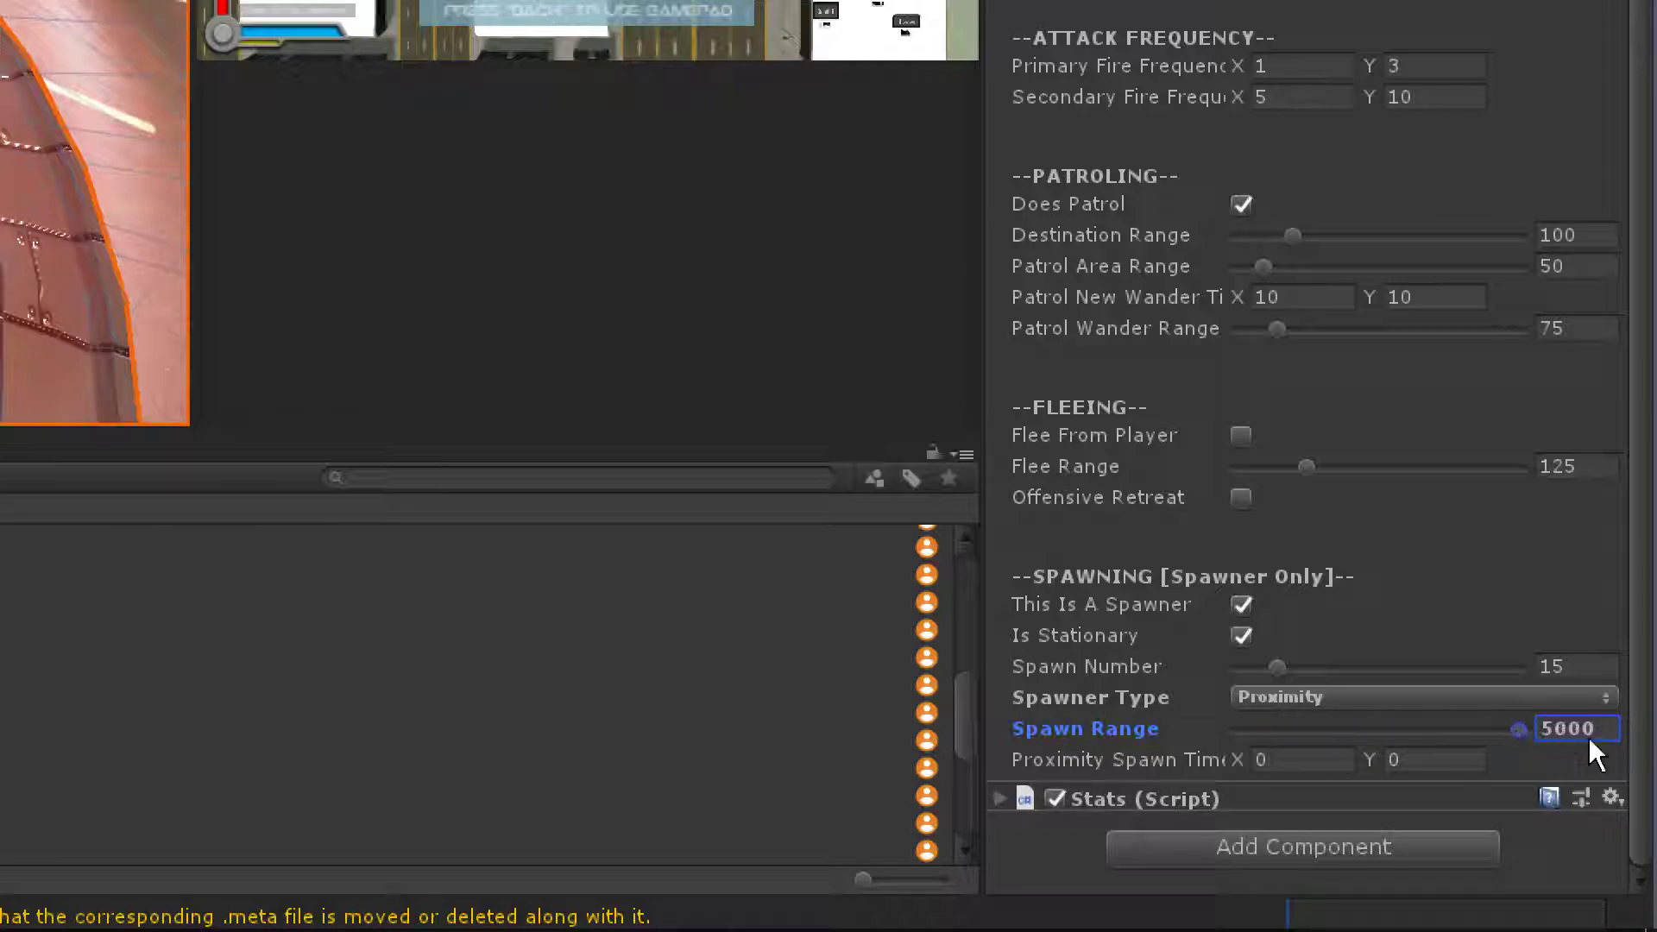
pyautogui.moveTo(1519, 730); pyautogui.dragTo(1249, 726)
pyautogui.moveTo(1249, 726); pyautogui.dragTo(1246, 727)
pyautogui.moveTo(1105, 760)
pyautogui.click(1326, 760)
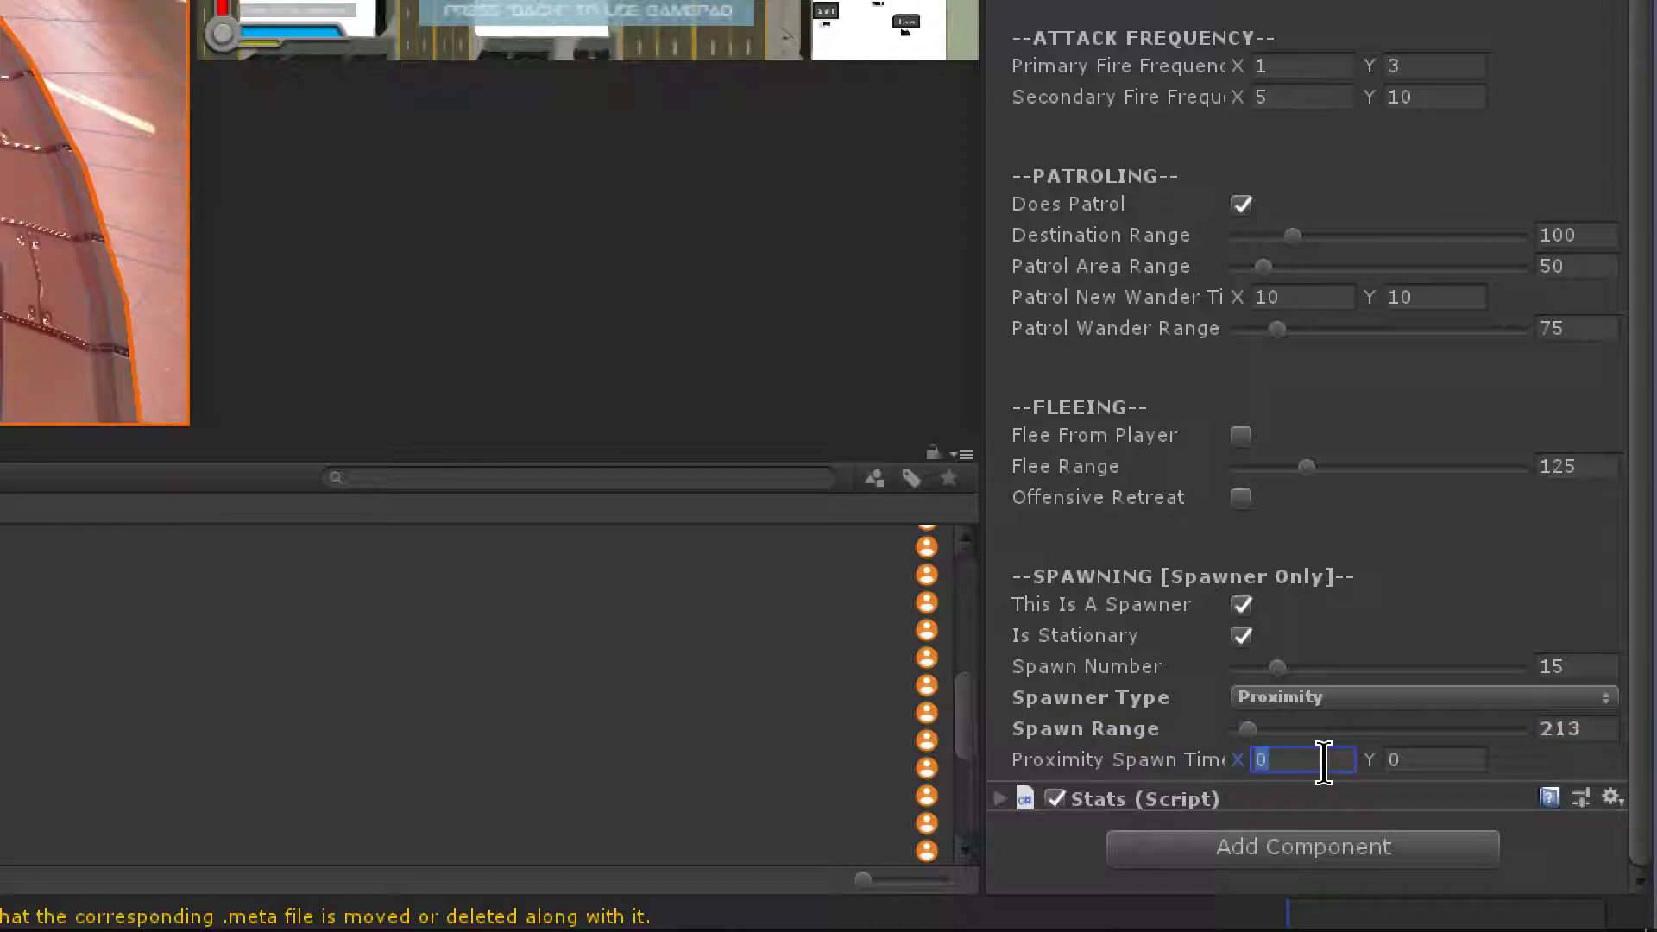
pyautogui.write('2')
pyautogui.press('Tab')
pyautogui.write('4')
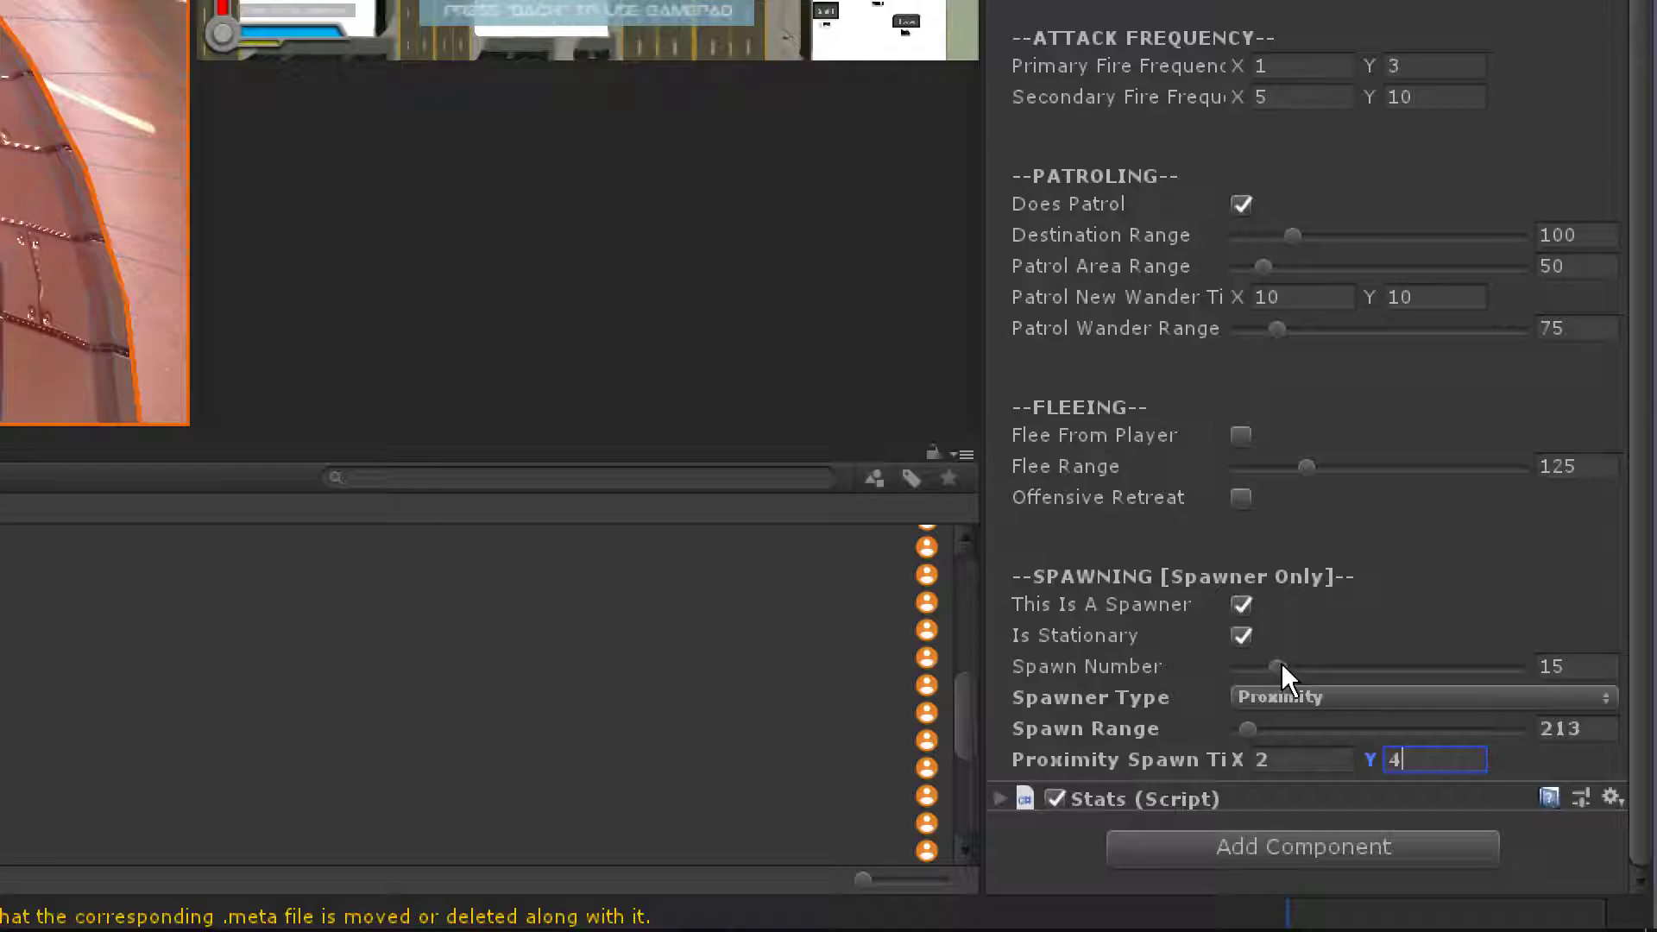
# Set the Spawn Number to 20, turn off Show Health Bar and collapse the Enemy AI settings
pyautogui.click(1608, 665)
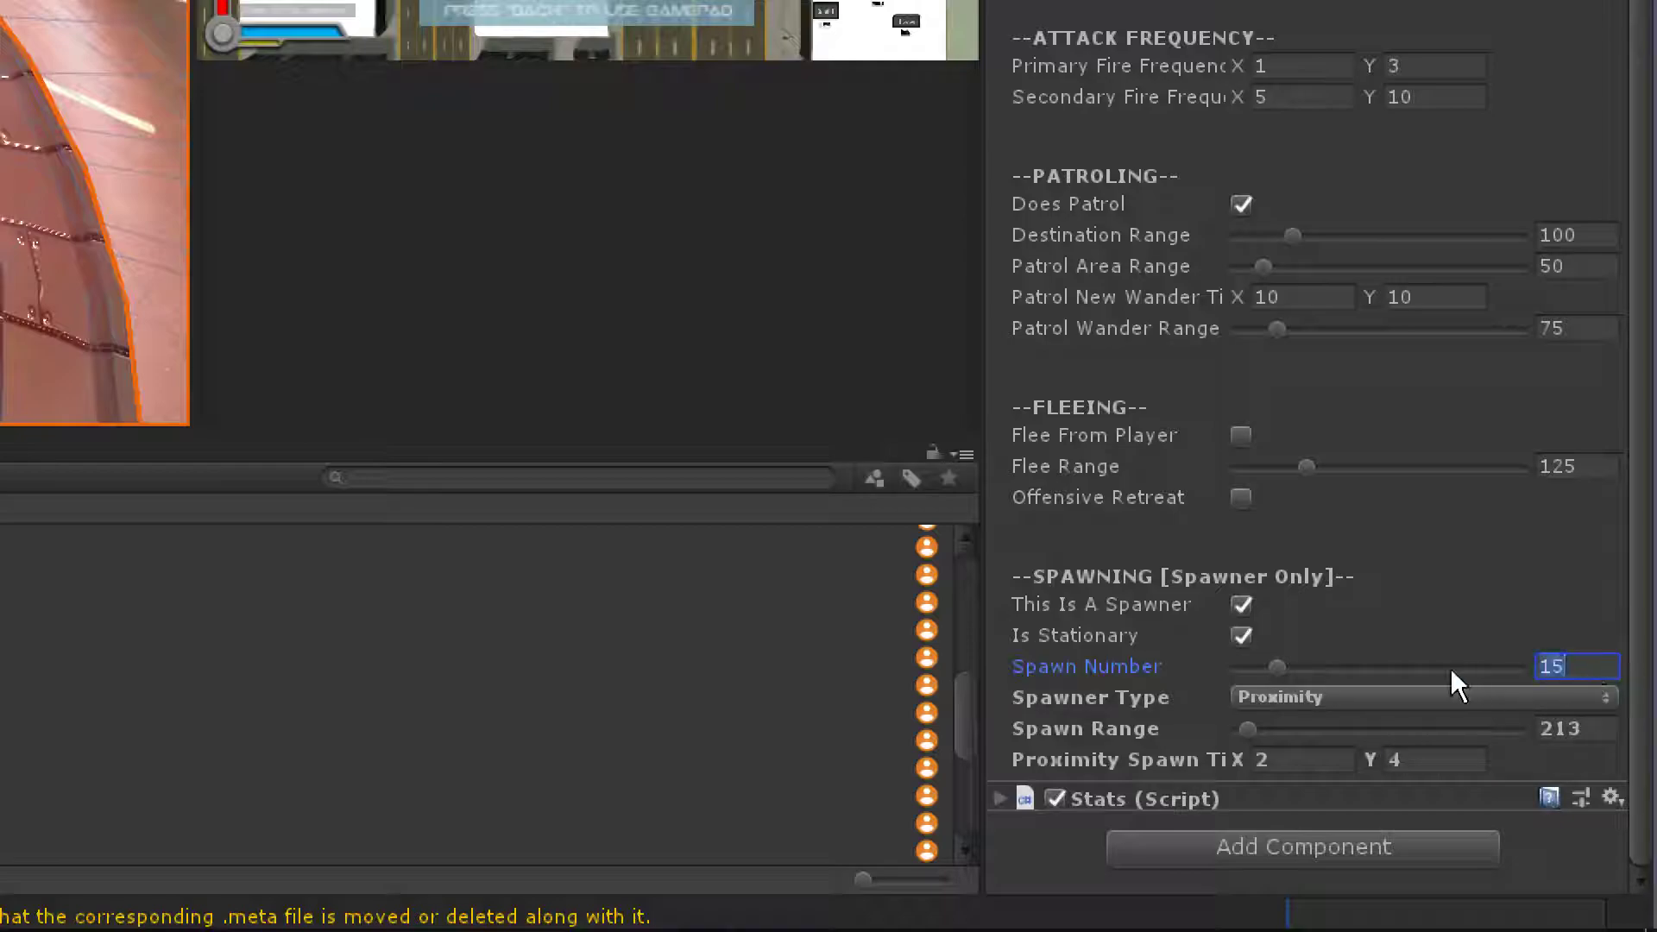
pyautogui.write('20')
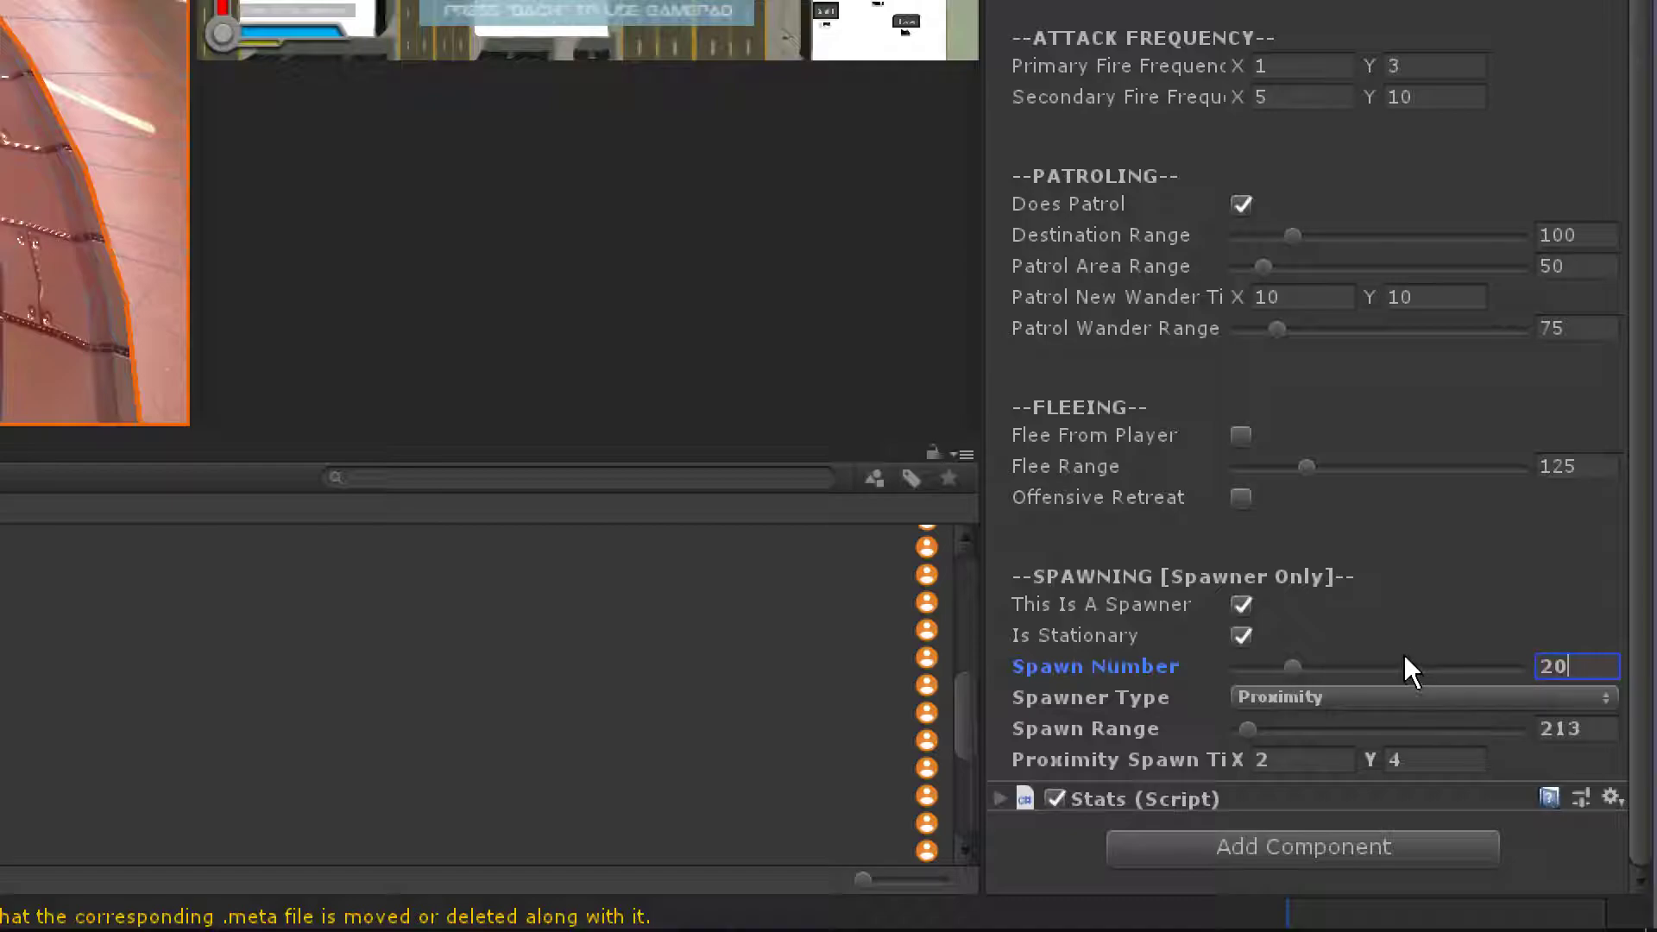
pyautogui.scroll(2, 1378, 622)
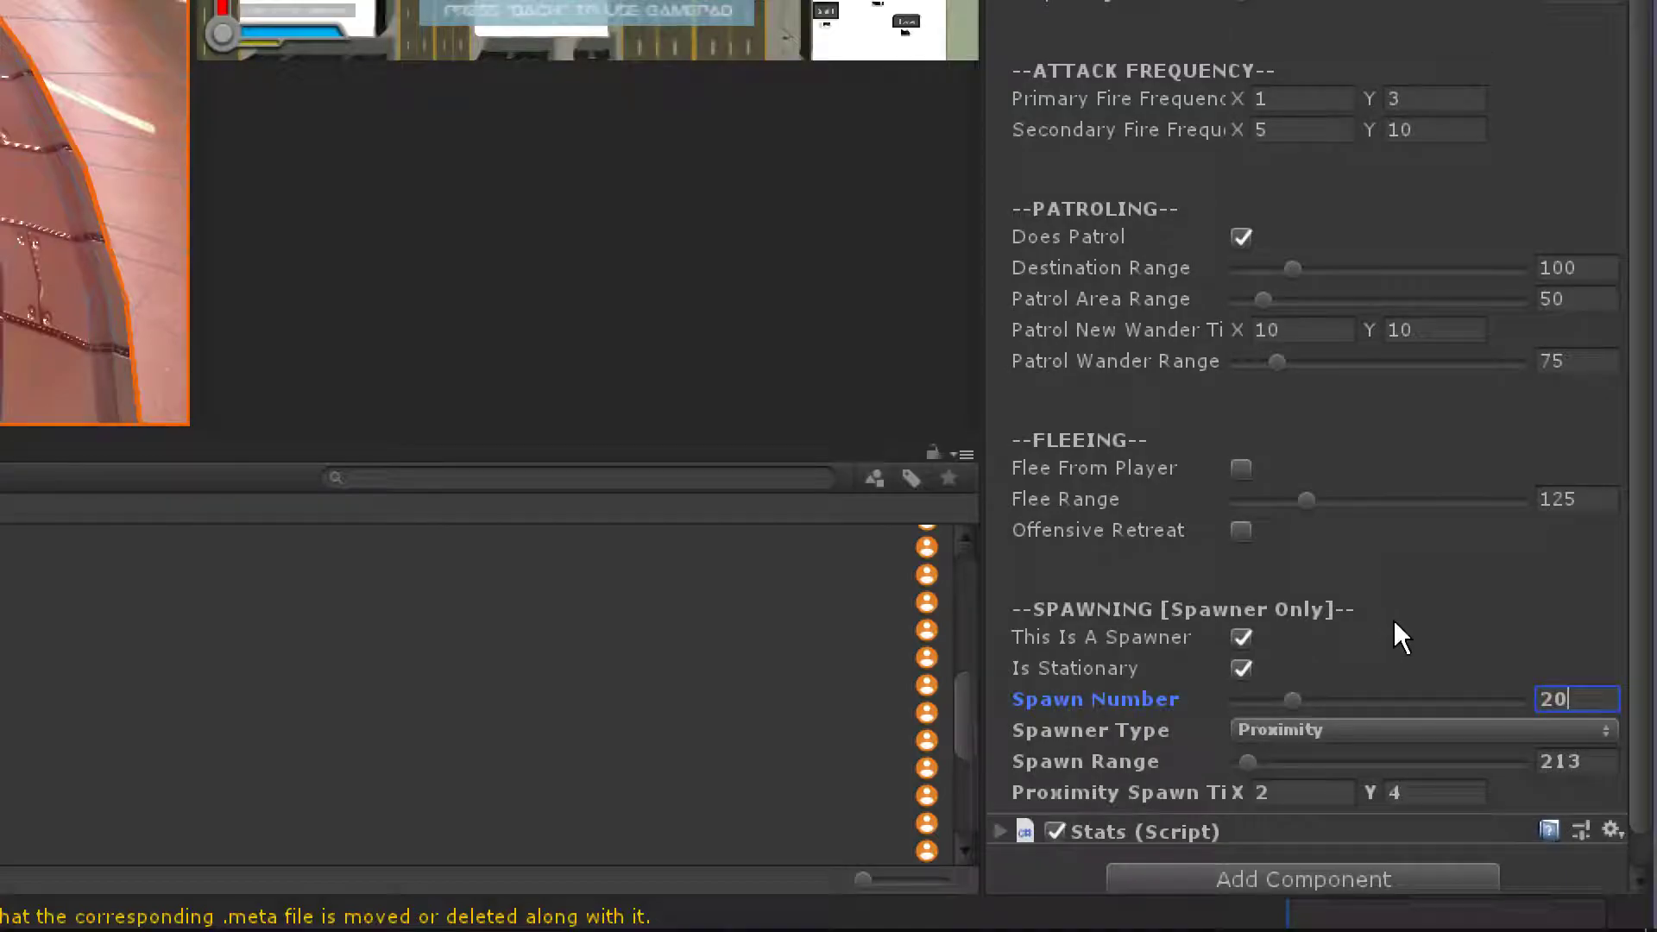
pyautogui.scroll(-2, 1403, 626)
pyautogui.scroll(2, 1415, 630)
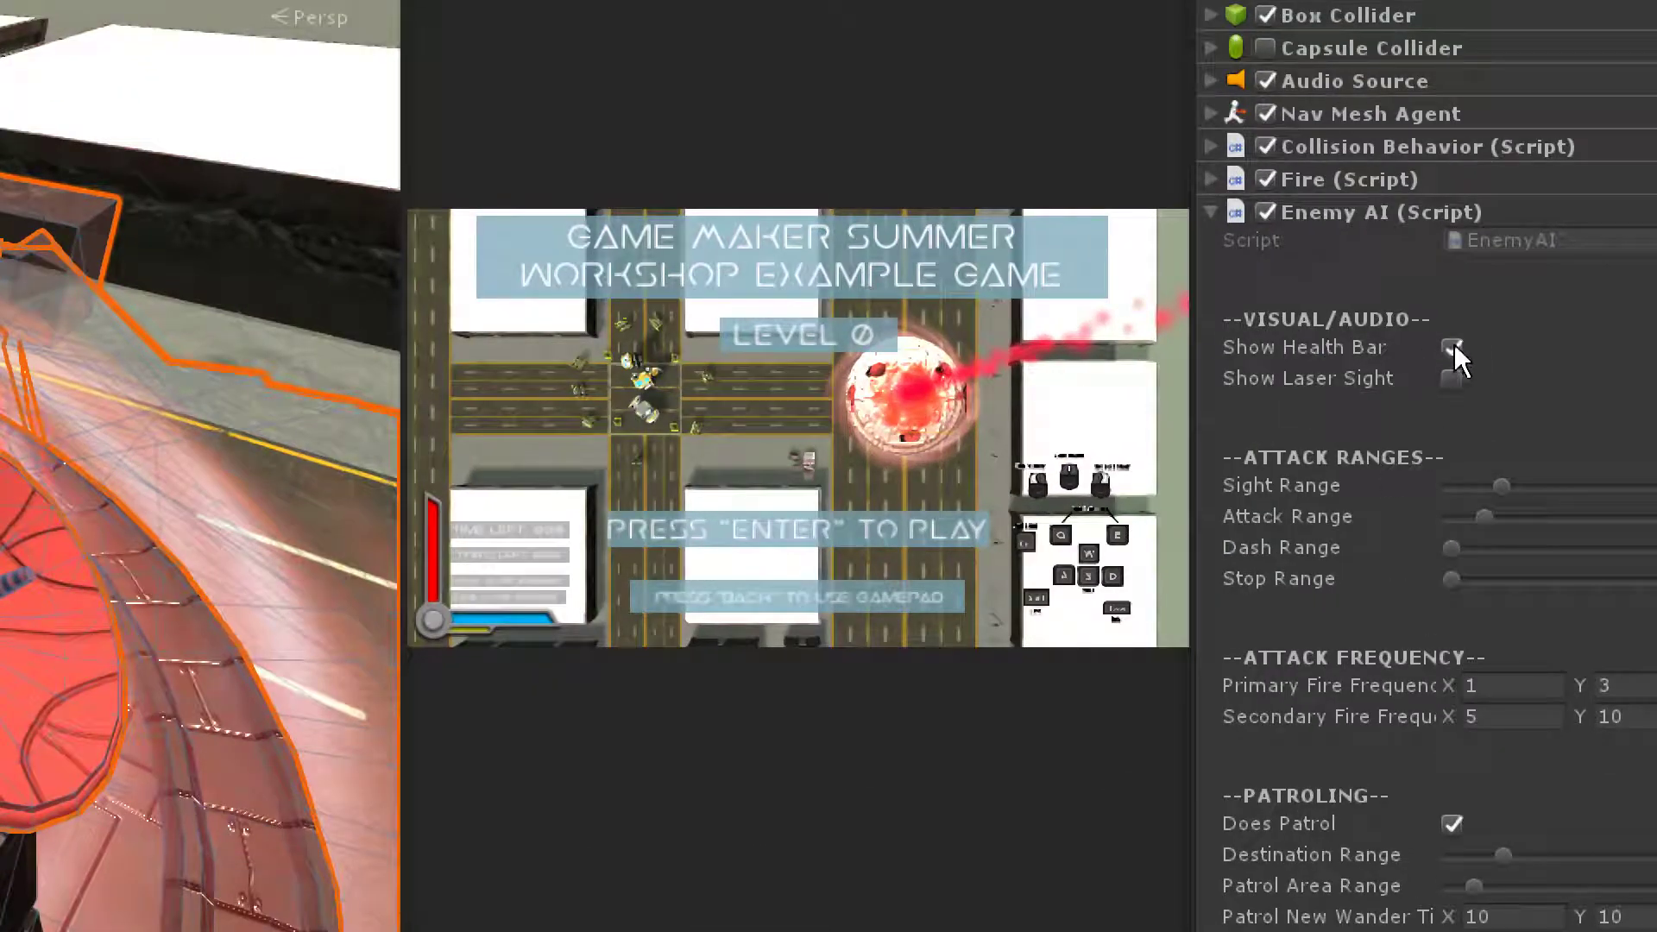
pyautogui.click(1453, 346)
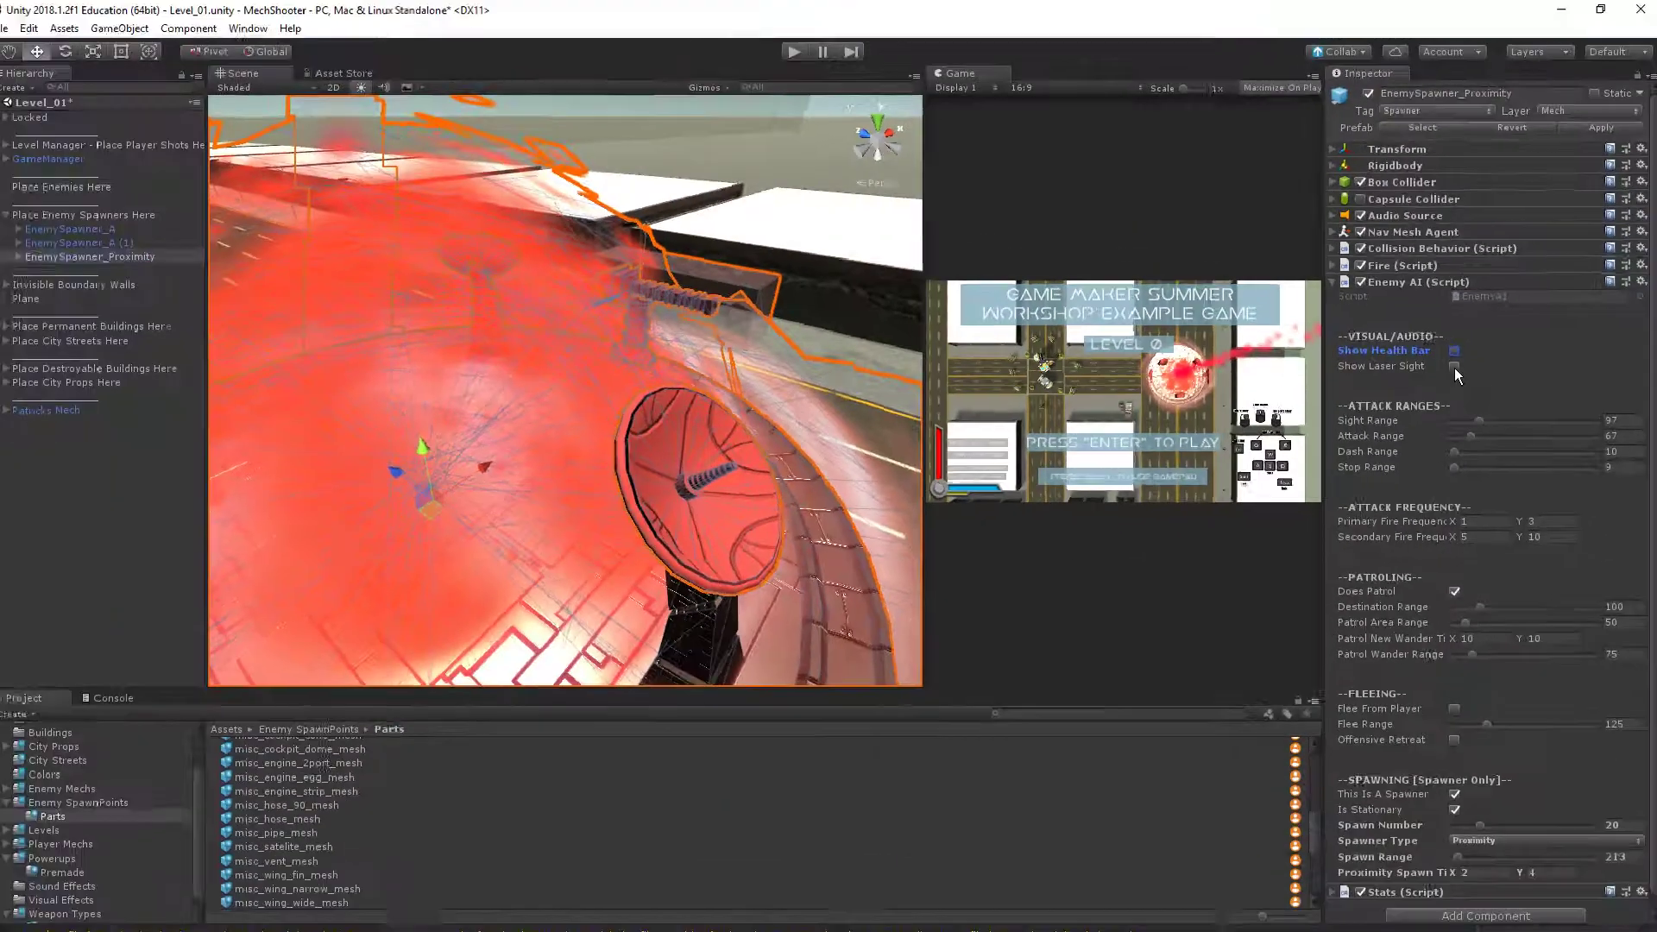
pyautogui.click(1329, 278)
# In the proximity spawner's Stats, set Score to 1 and both Max Health and Health to 9999
pyautogui.click(1330, 295)
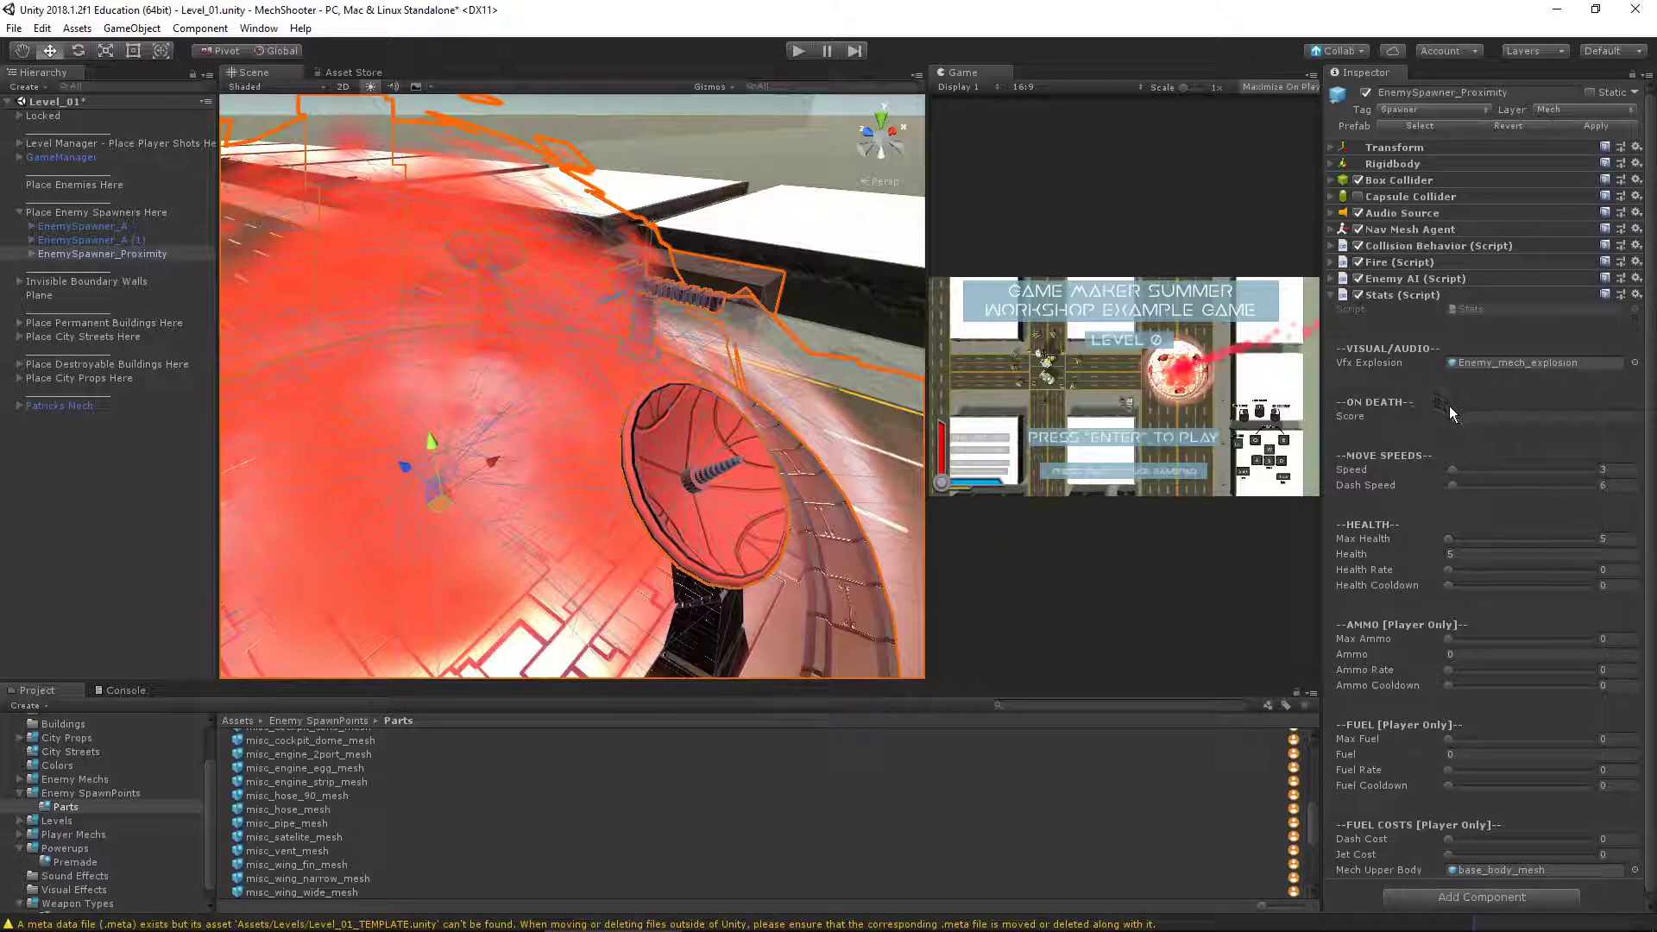
pyautogui.write('1')
pyautogui.press('Return')
pyautogui.click(1602, 539)
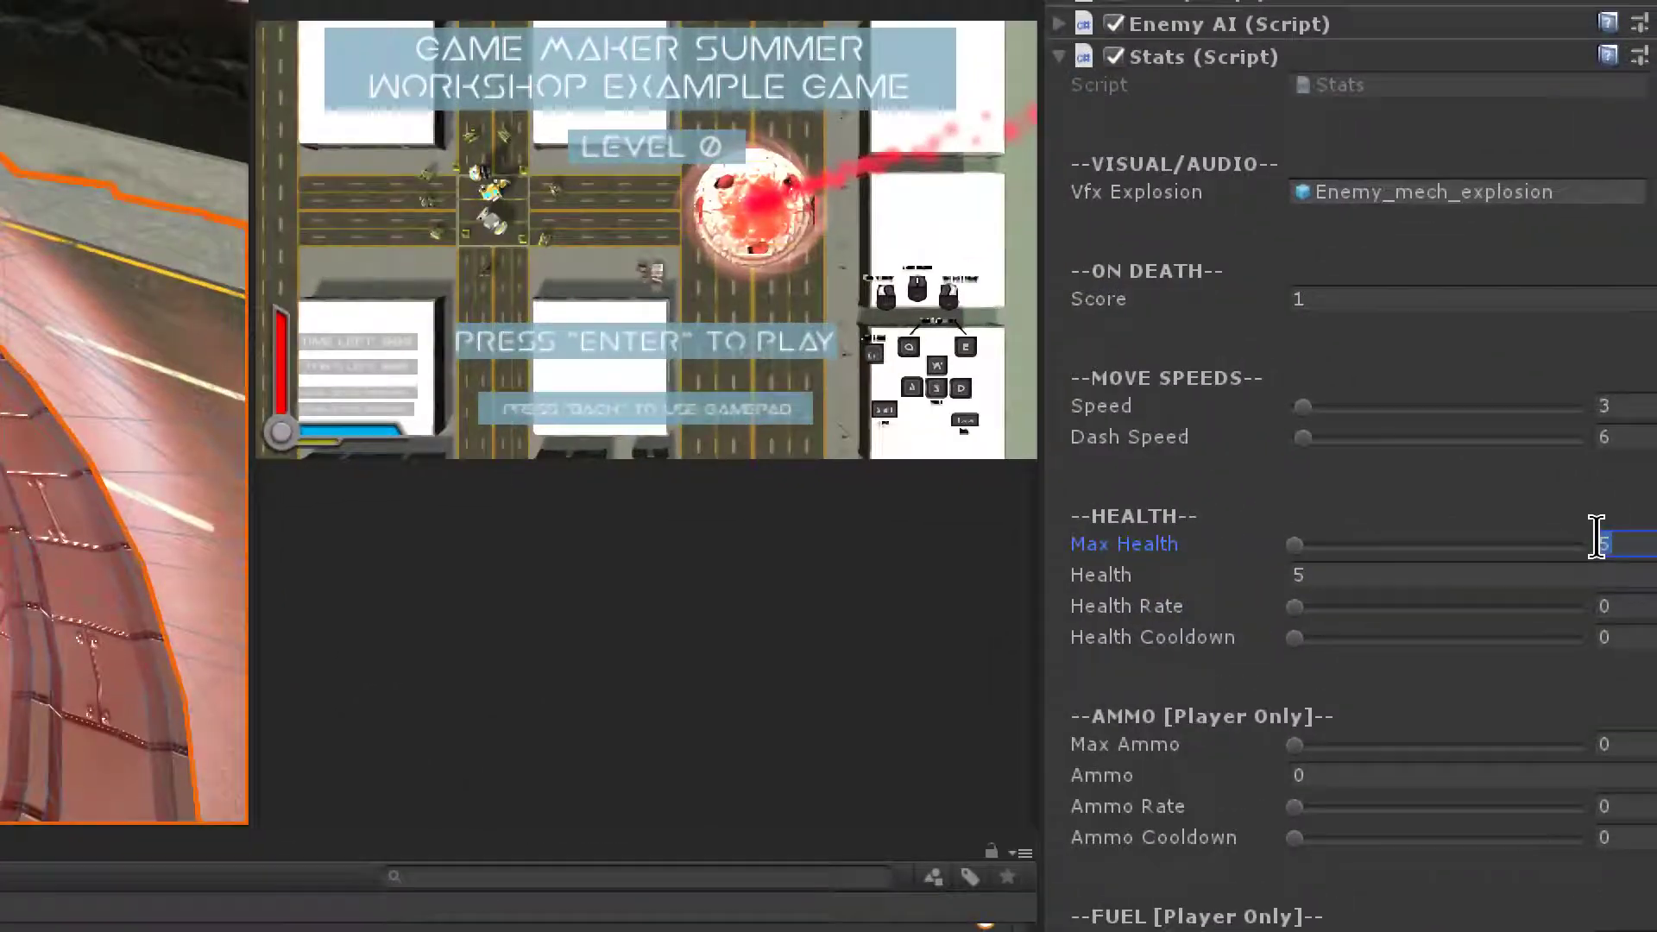
pyautogui.write('9999')
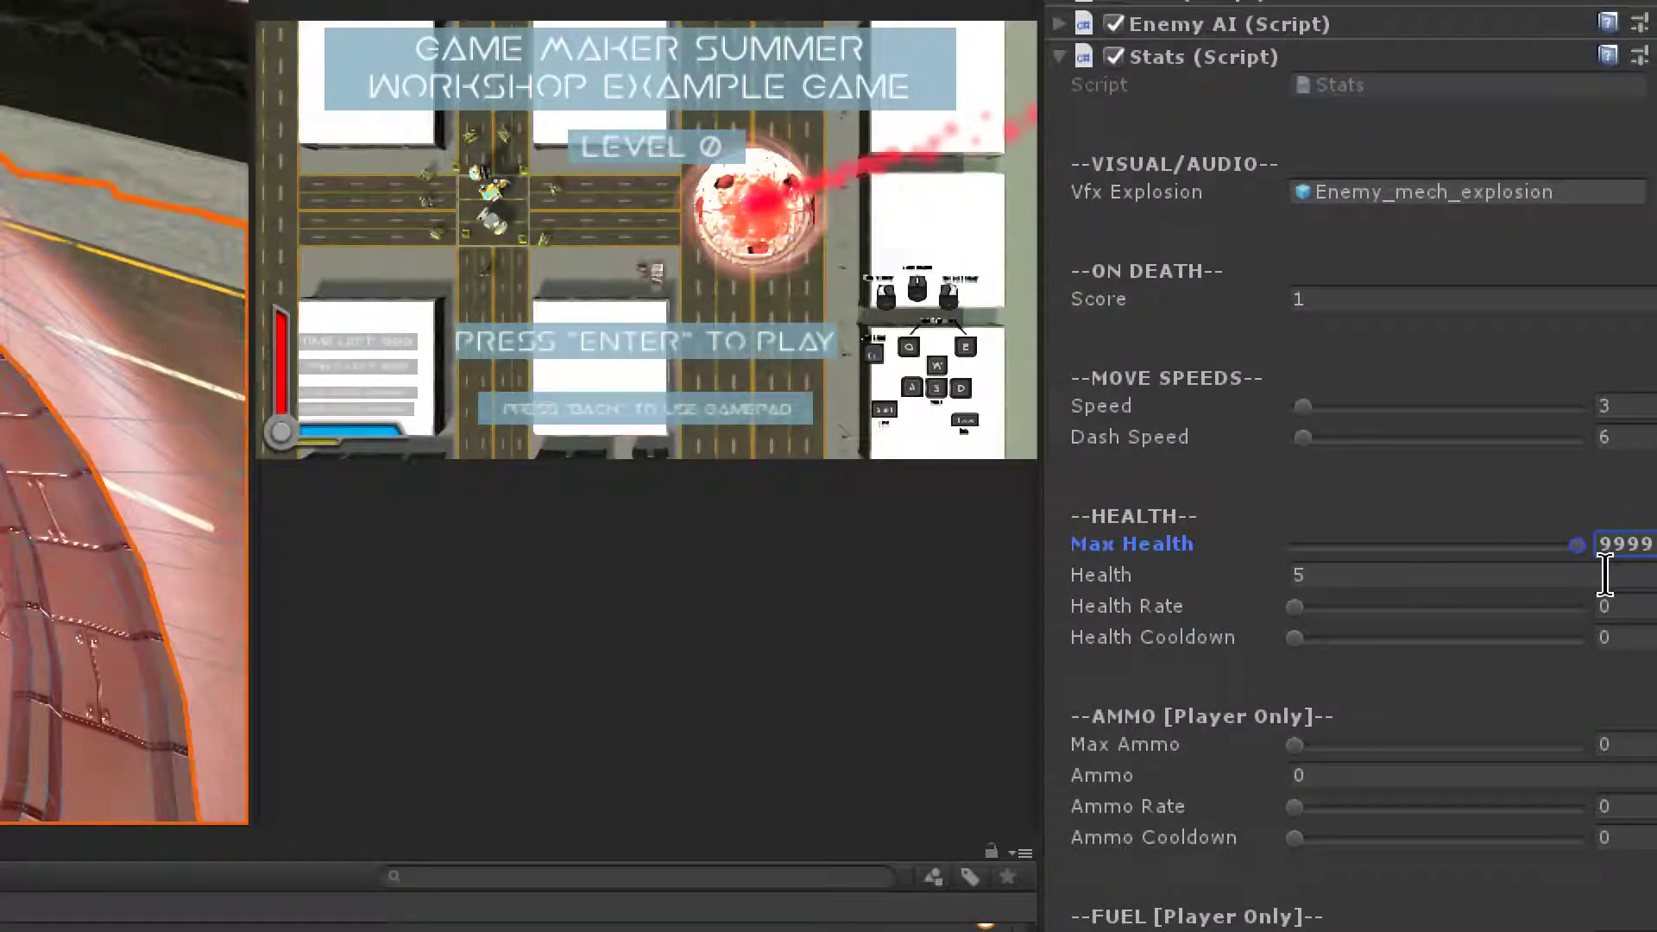
pyautogui.scroll(-1, 1487, 562)
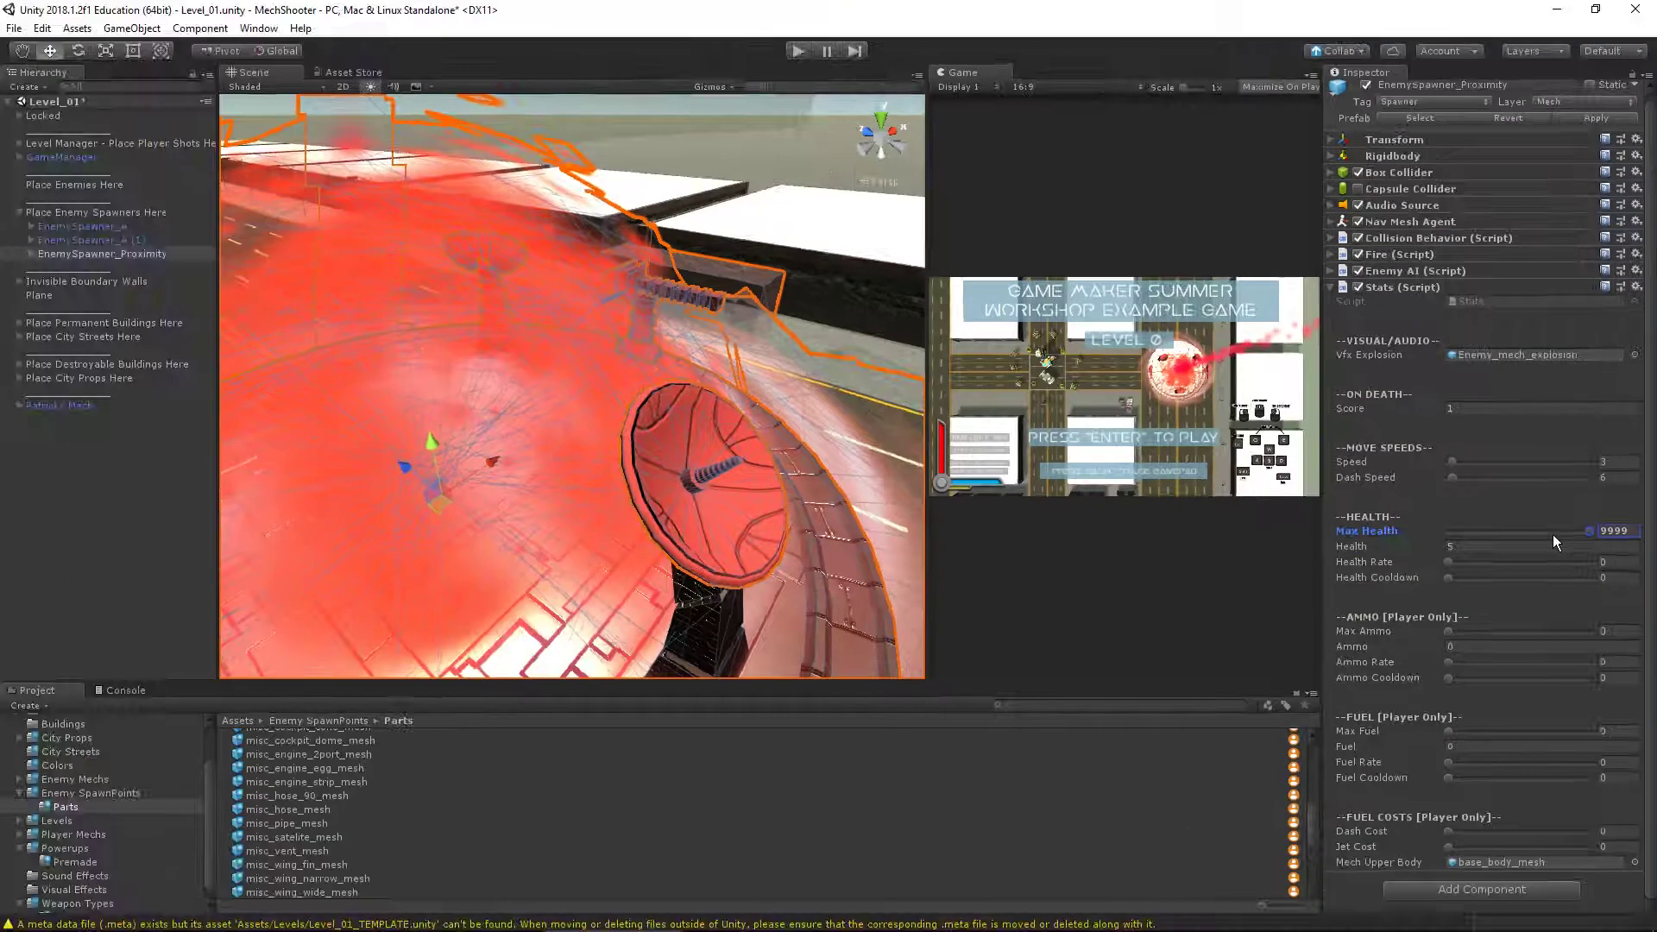
pyautogui.click(1424, 560)
pyautogui.click(1513, 547)
pyautogui.write('9999')
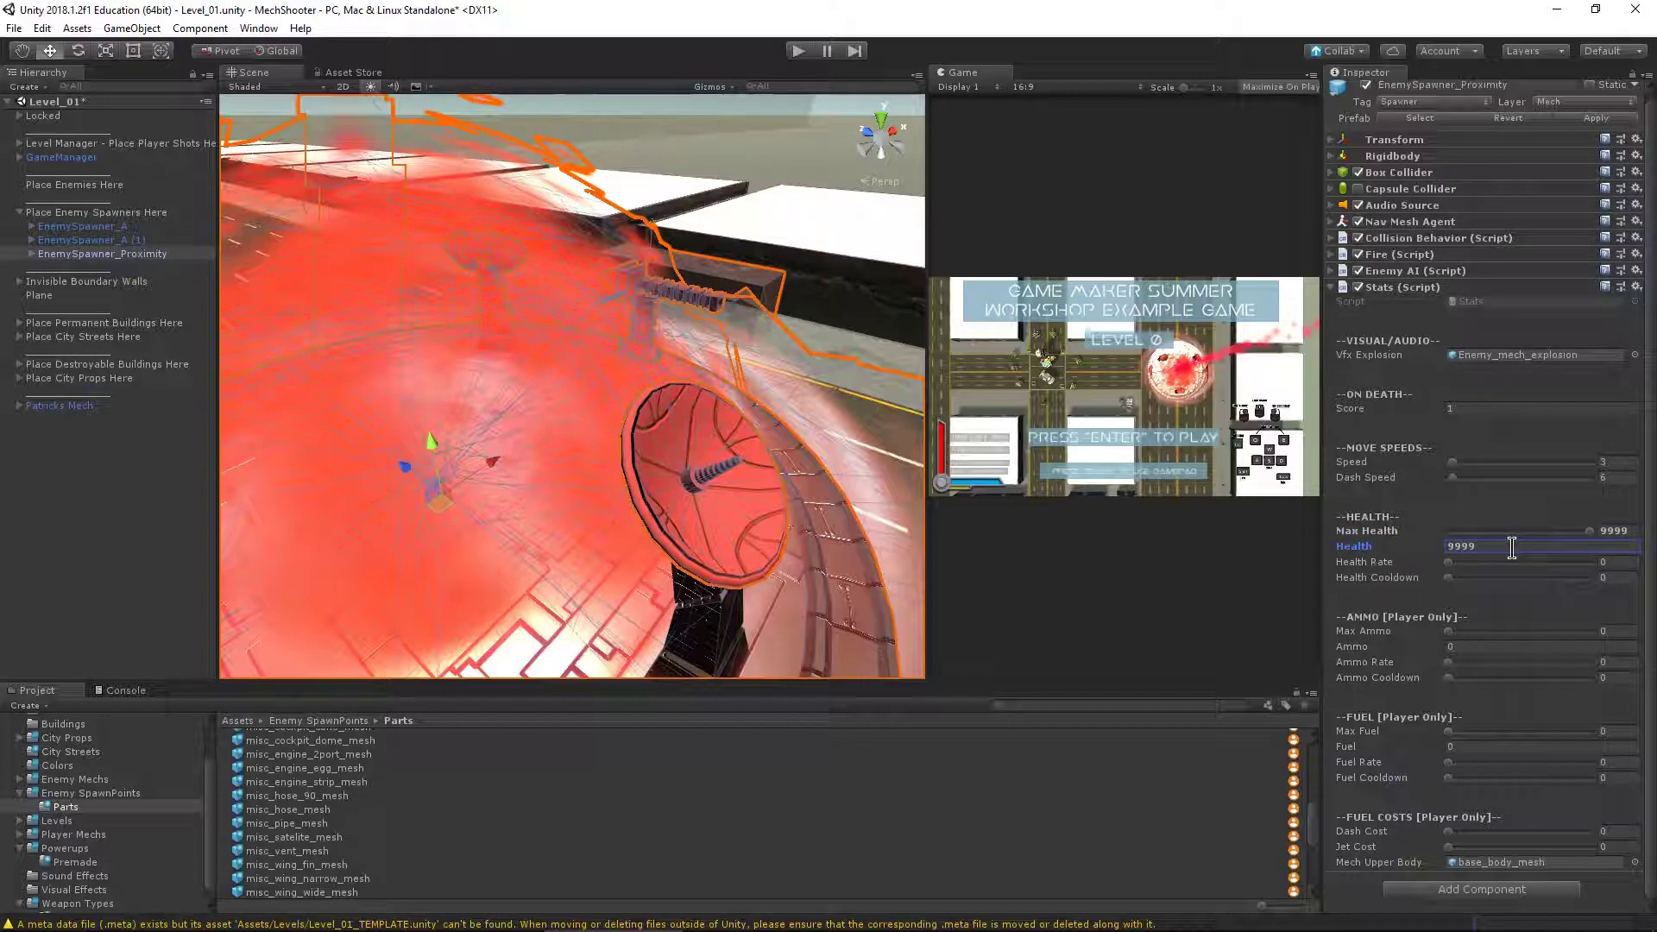
# Set the Health Rate to 10 and leave the Health Cooldown at 0 in the proximity spawner's Stats
pyautogui.click(1557, 546)
pyautogui.click(1614, 530)
pyautogui.click(1543, 548)
pyautogui.press('Tab')
pyautogui.write('10')
pyautogui.press('Tab')
pyautogui.write('60')
pyautogui.moveTo(1590, 578); pyautogui.dragTo(1378, 580)
pyautogui.click(1607, 562)
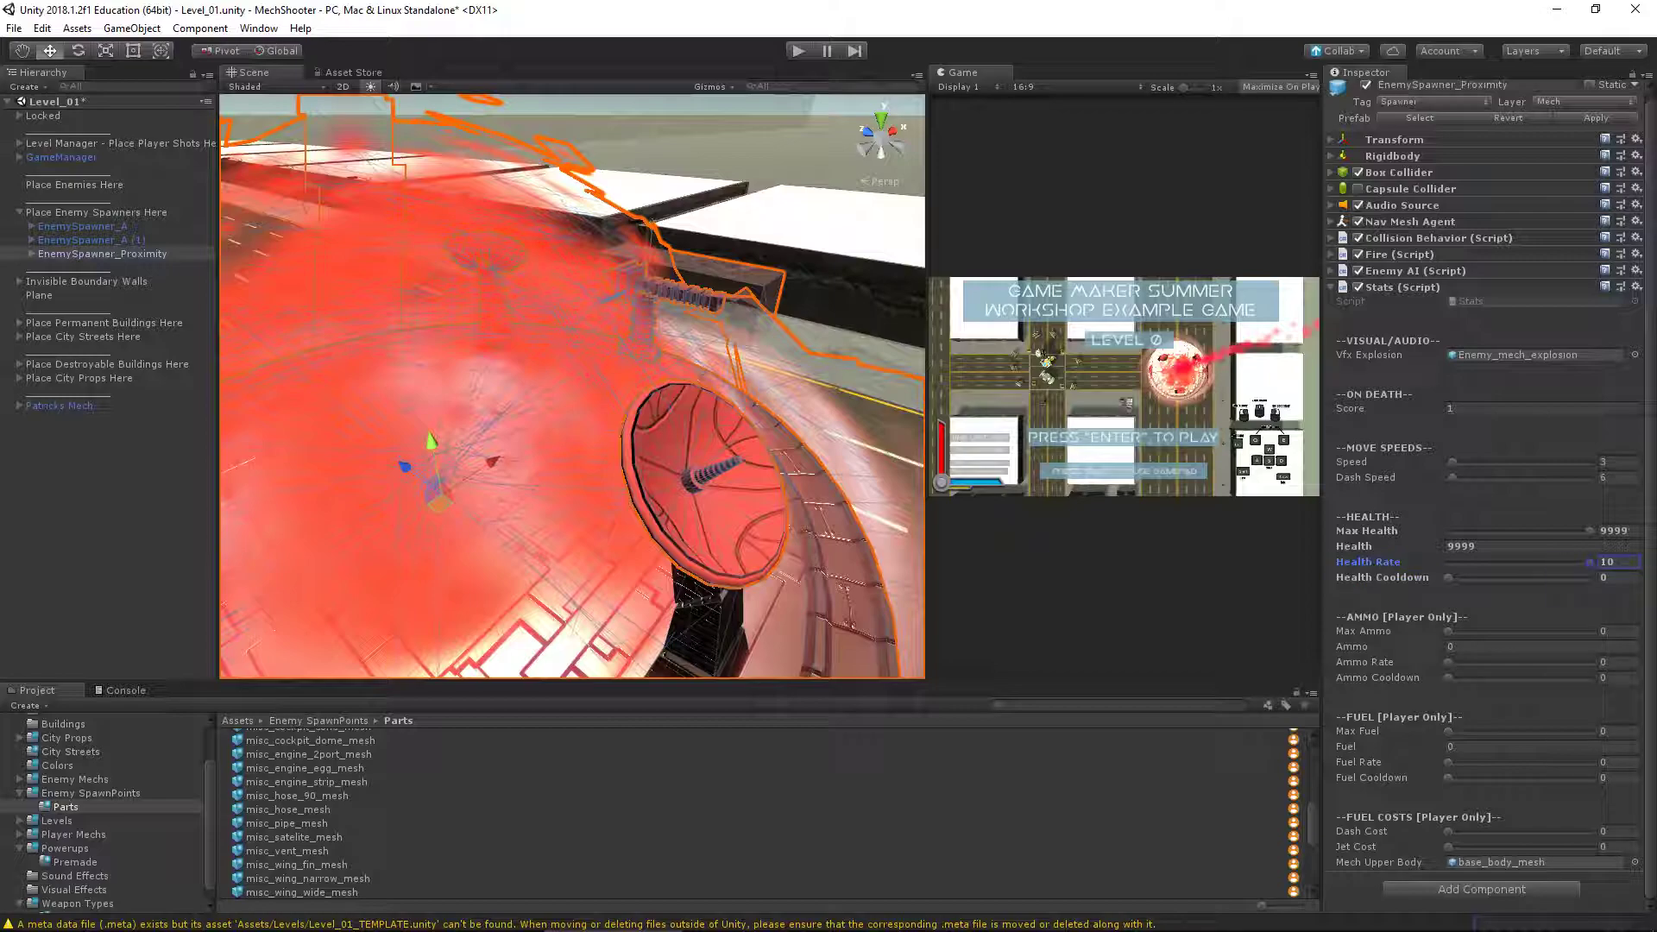
pyautogui.click(1449, 576)
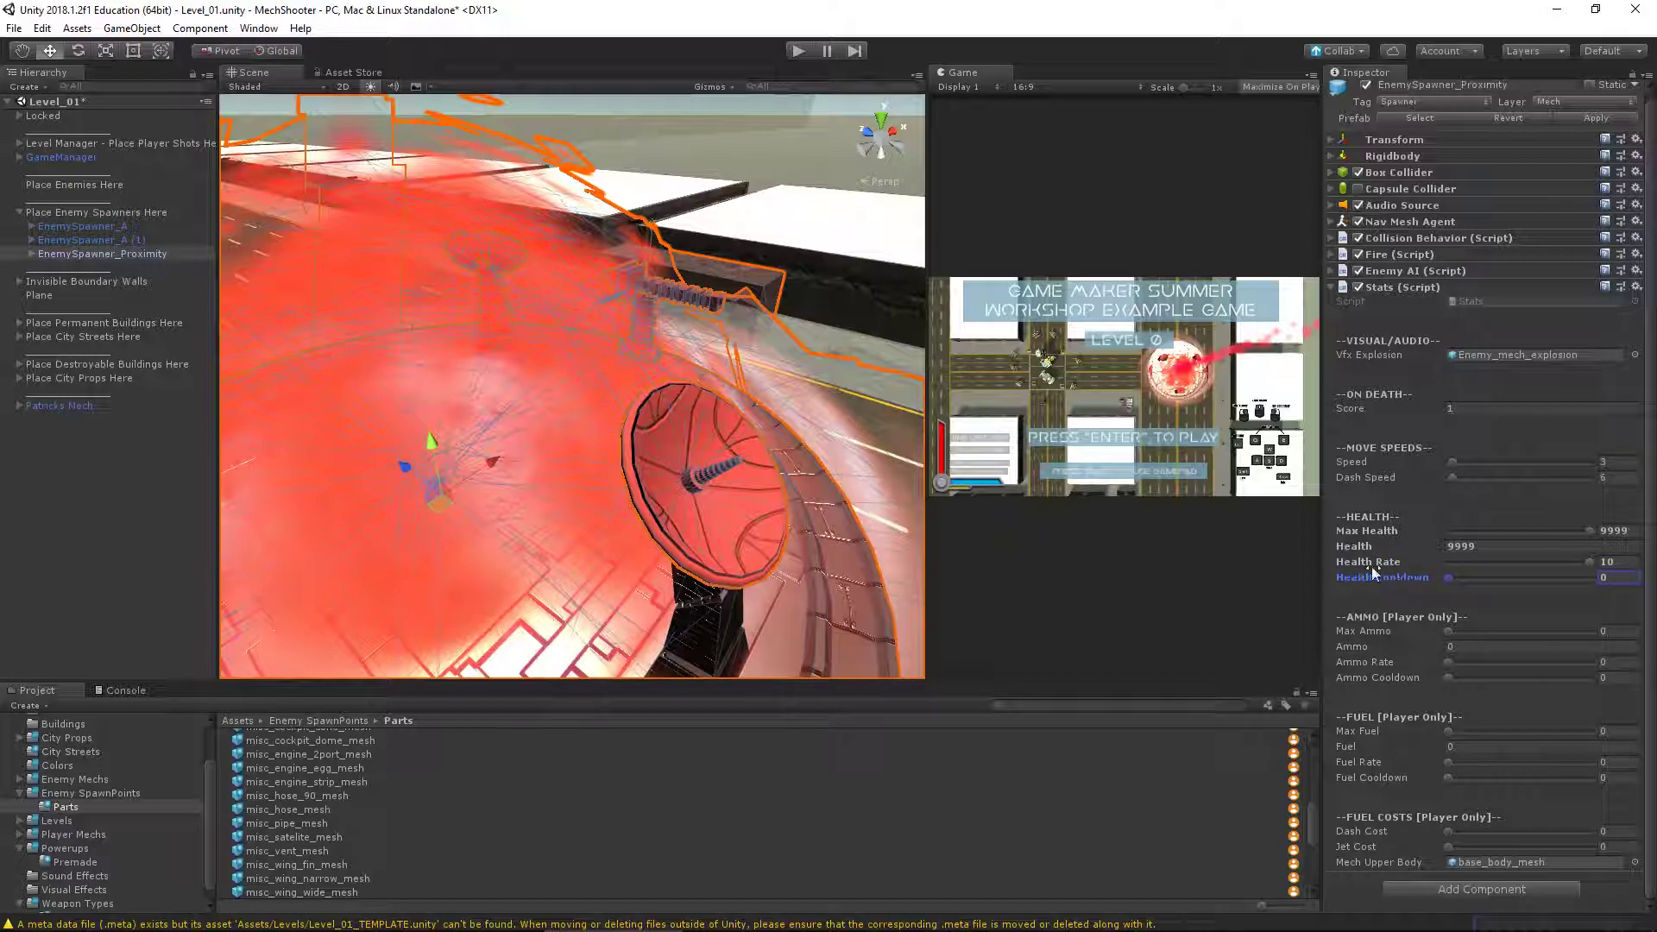
pyautogui.click(1607, 562)
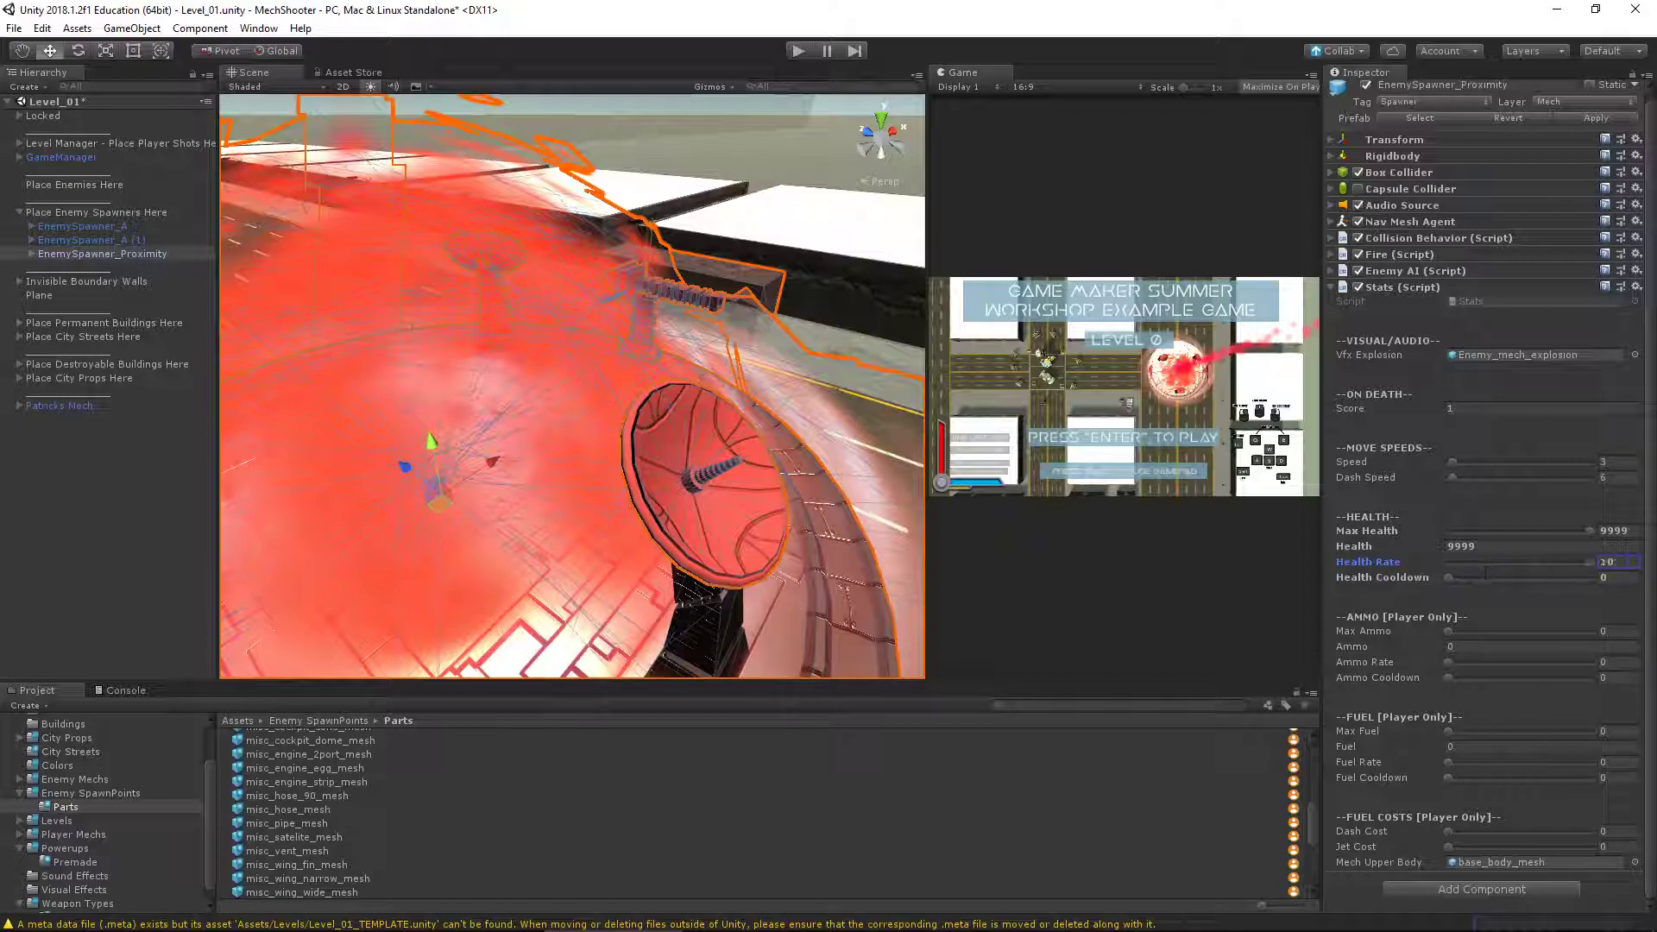
pyautogui.moveTo(1447, 577)
pyautogui.mouseDown()
pyautogui.moveTo(1483, 582)
pyautogui.moveTo(1390, 585)
pyautogui.mouseUp()
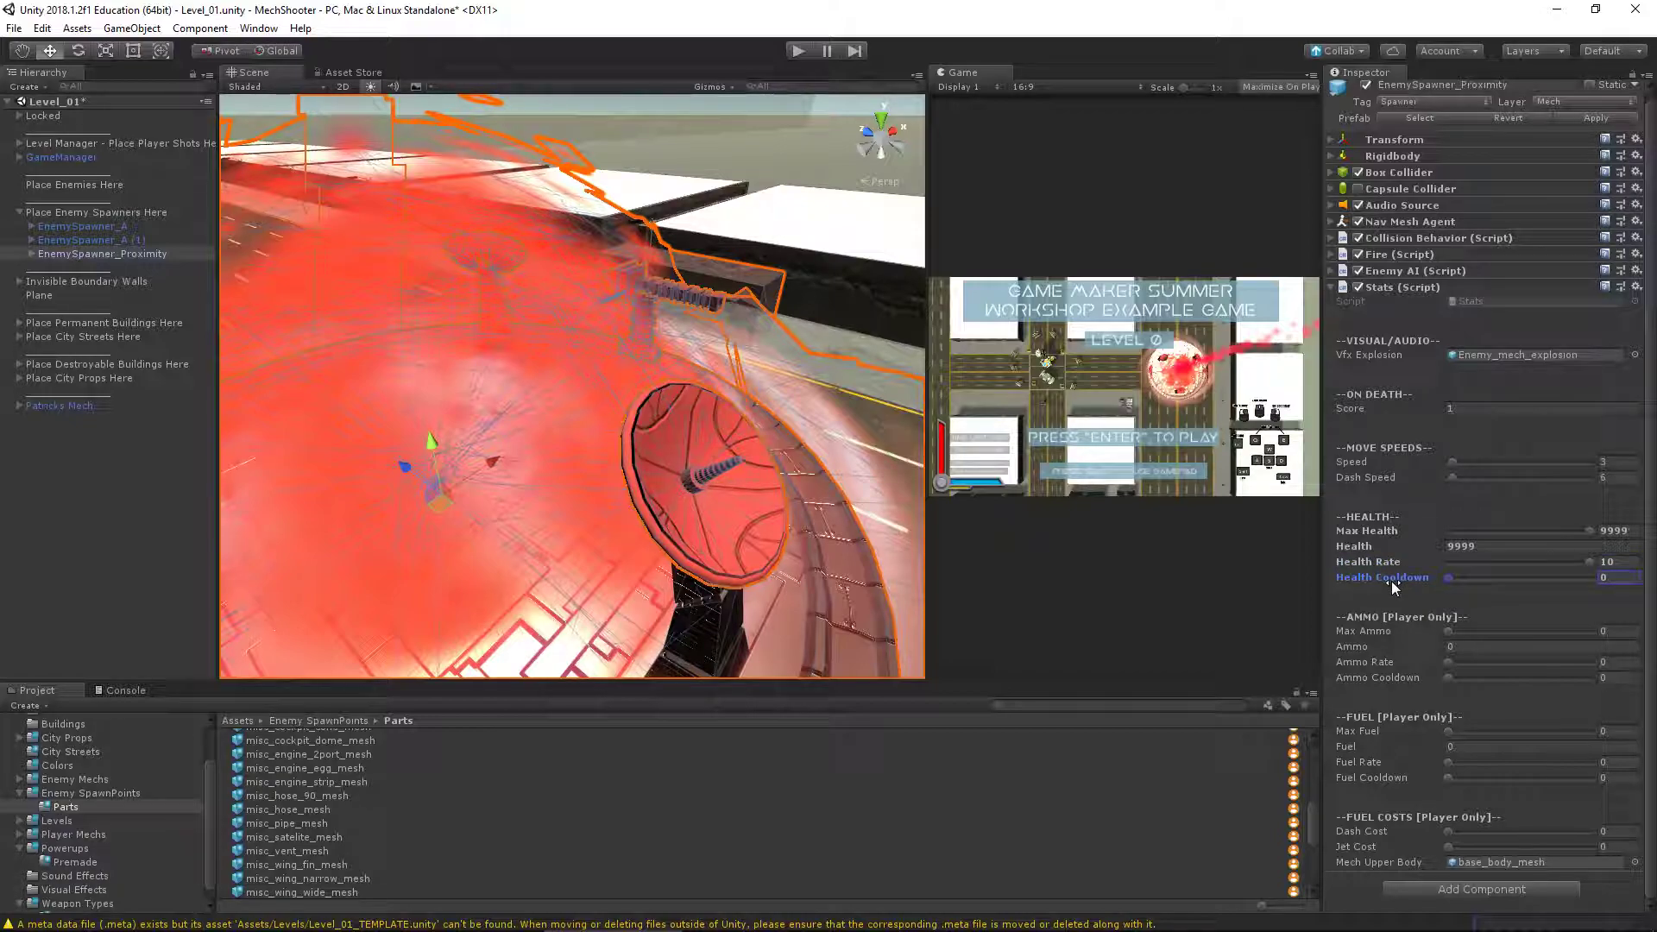
pyautogui.click(1605, 561)
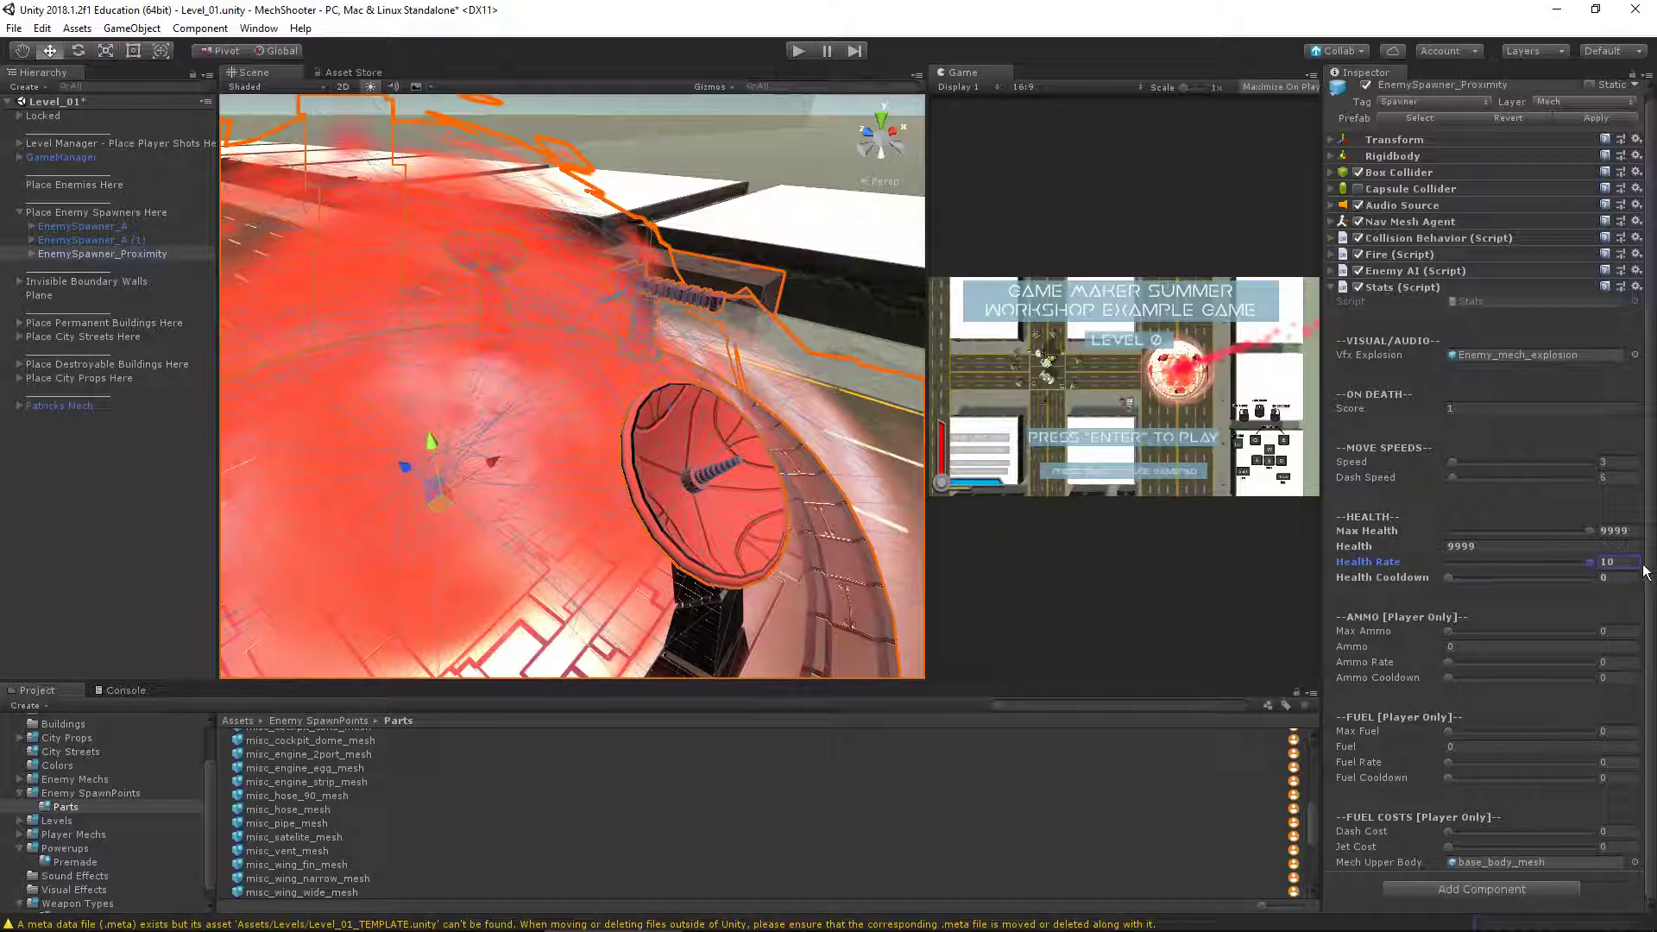
pyautogui.doubleClick(1606, 564)
# Return to the Enemy AI settings, keep Show Health Bar off and increase the Spawn Range to 335
pyautogui.click(1329, 286)
pyautogui.click(1330, 278)
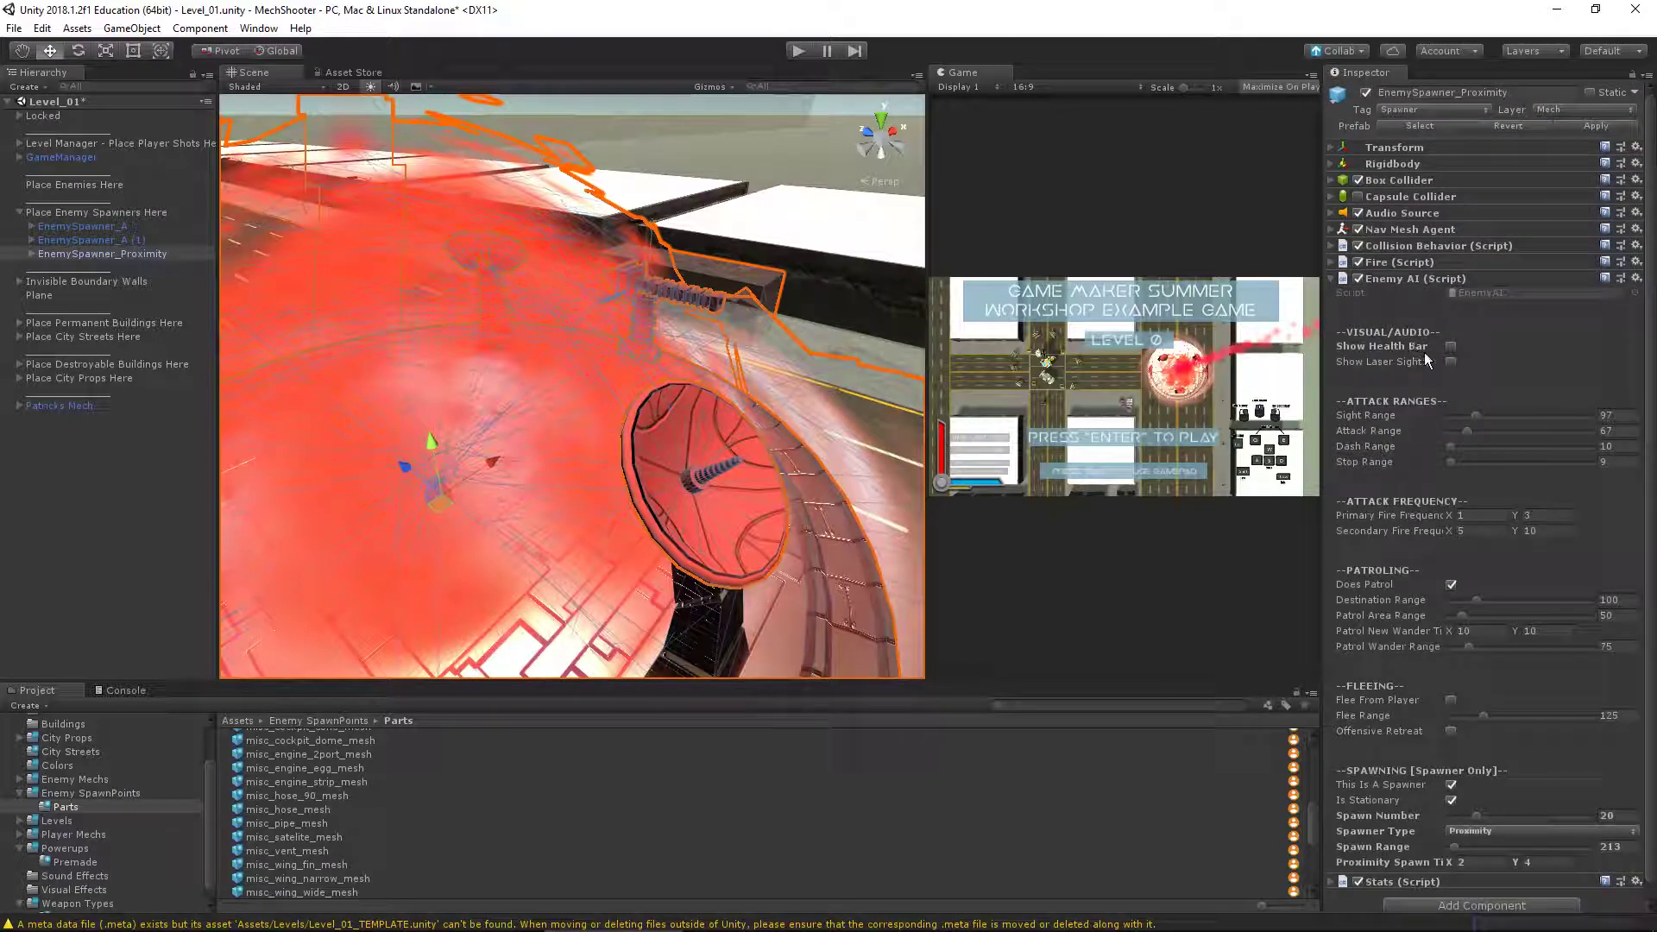
pyautogui.click(1451, 347)
pyautogui.press('f')
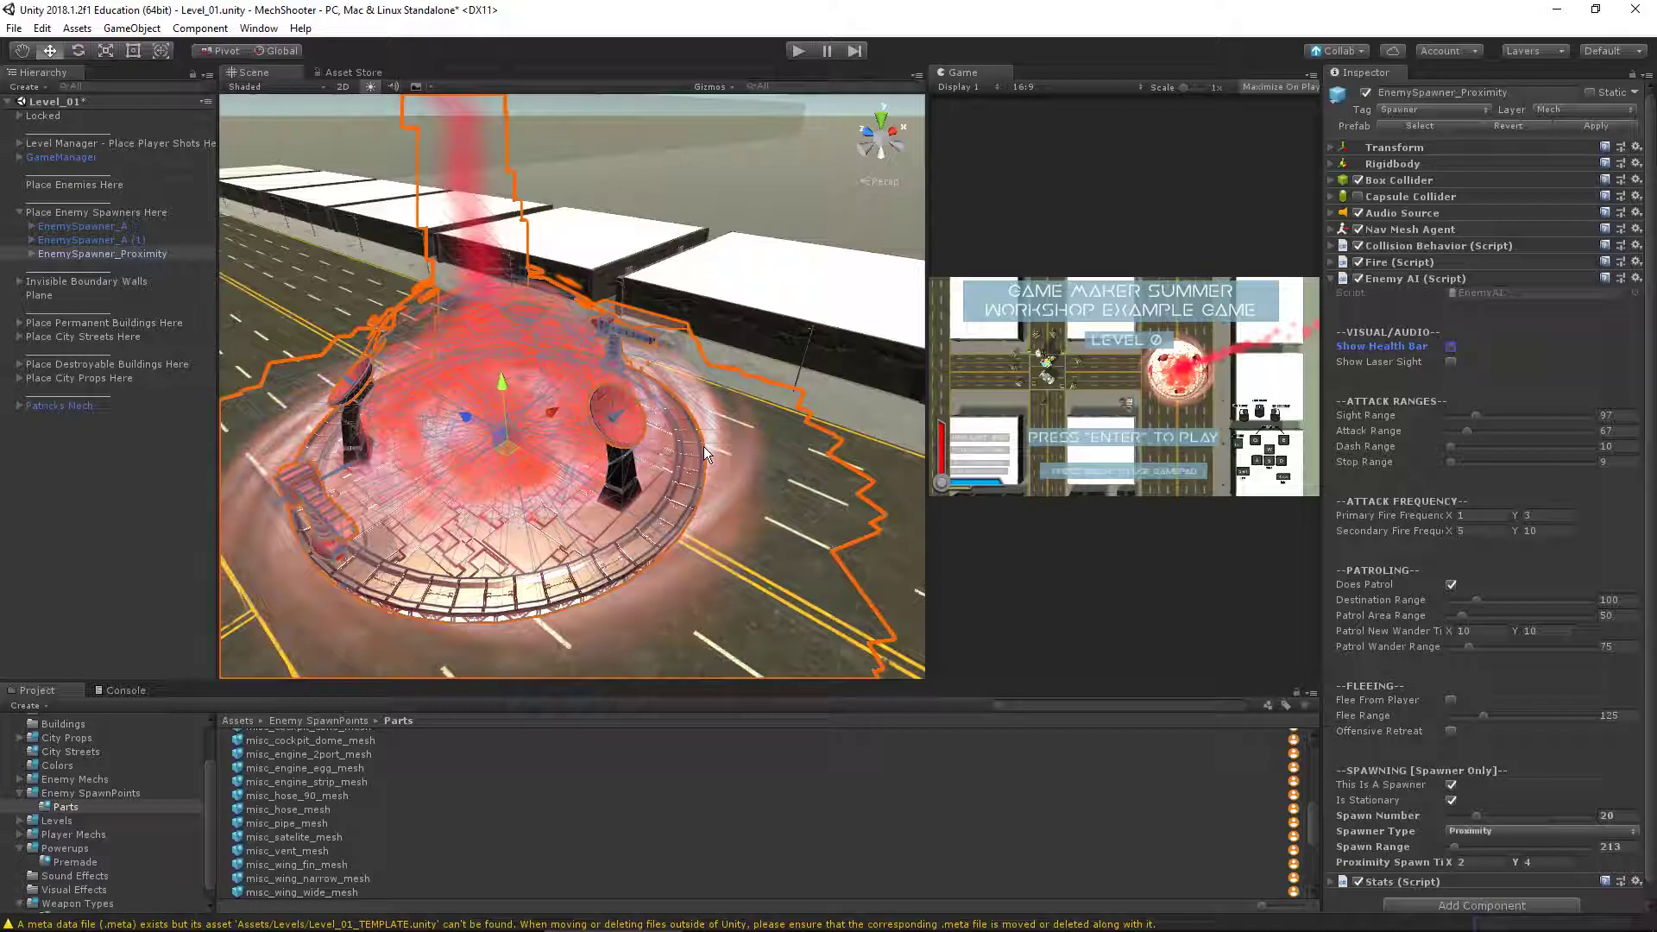
pyautogui.scroll(-1, 1473, 742)
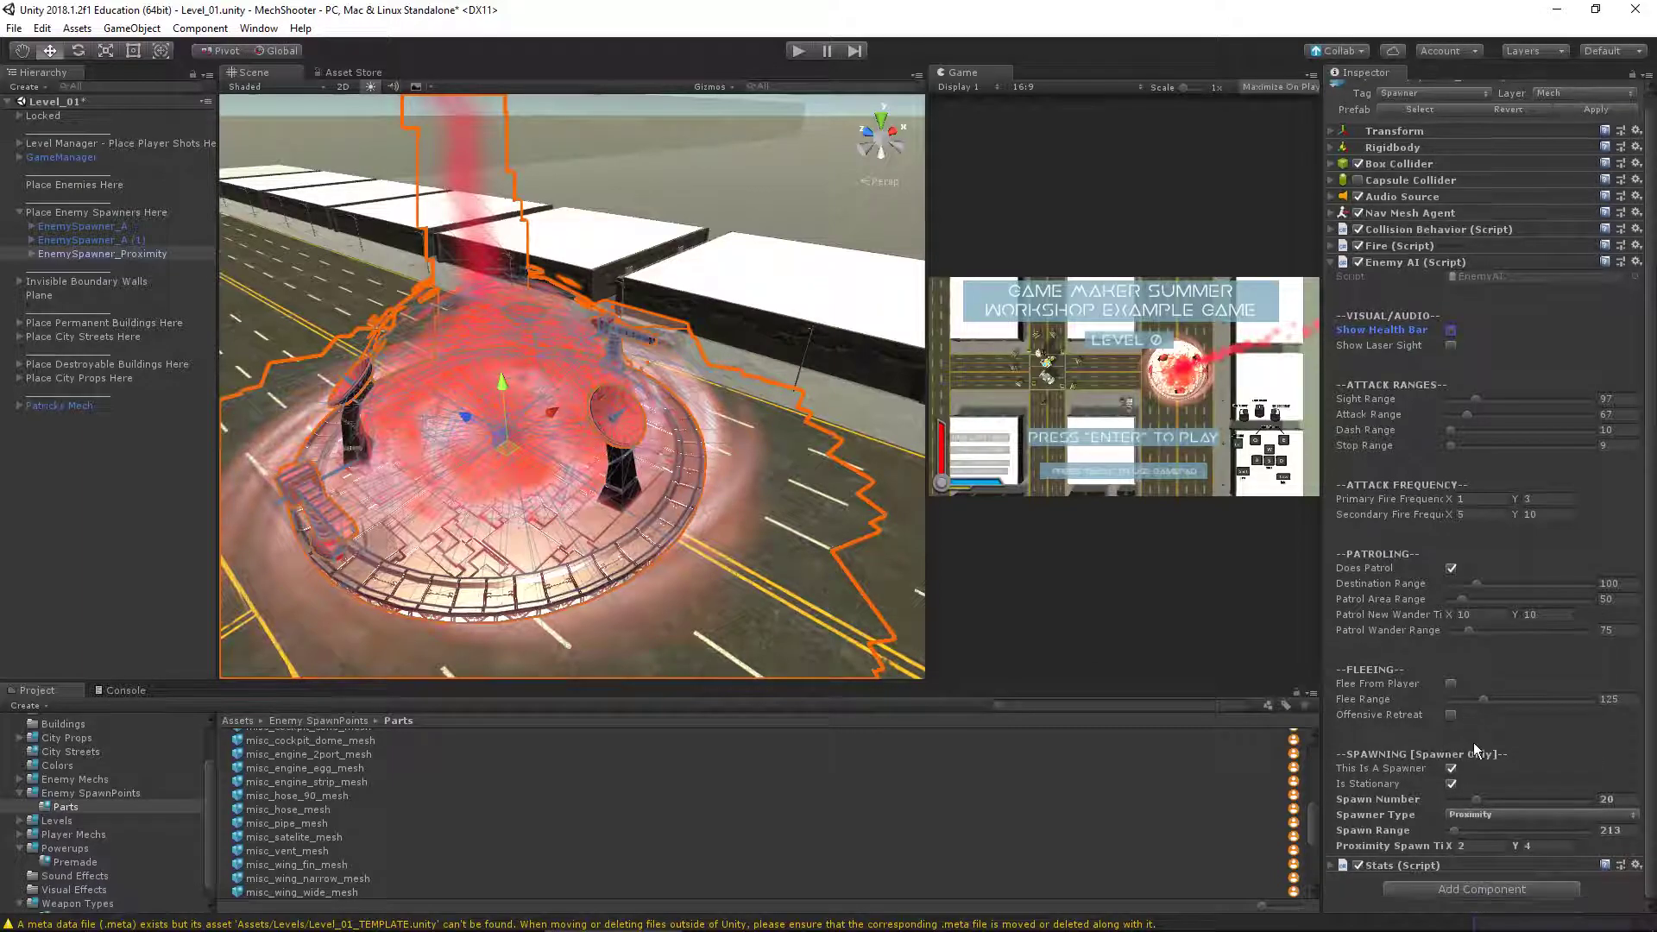
pyautogui.moveTo(1455, 831); pyautogui.dragTo(1452, 820)
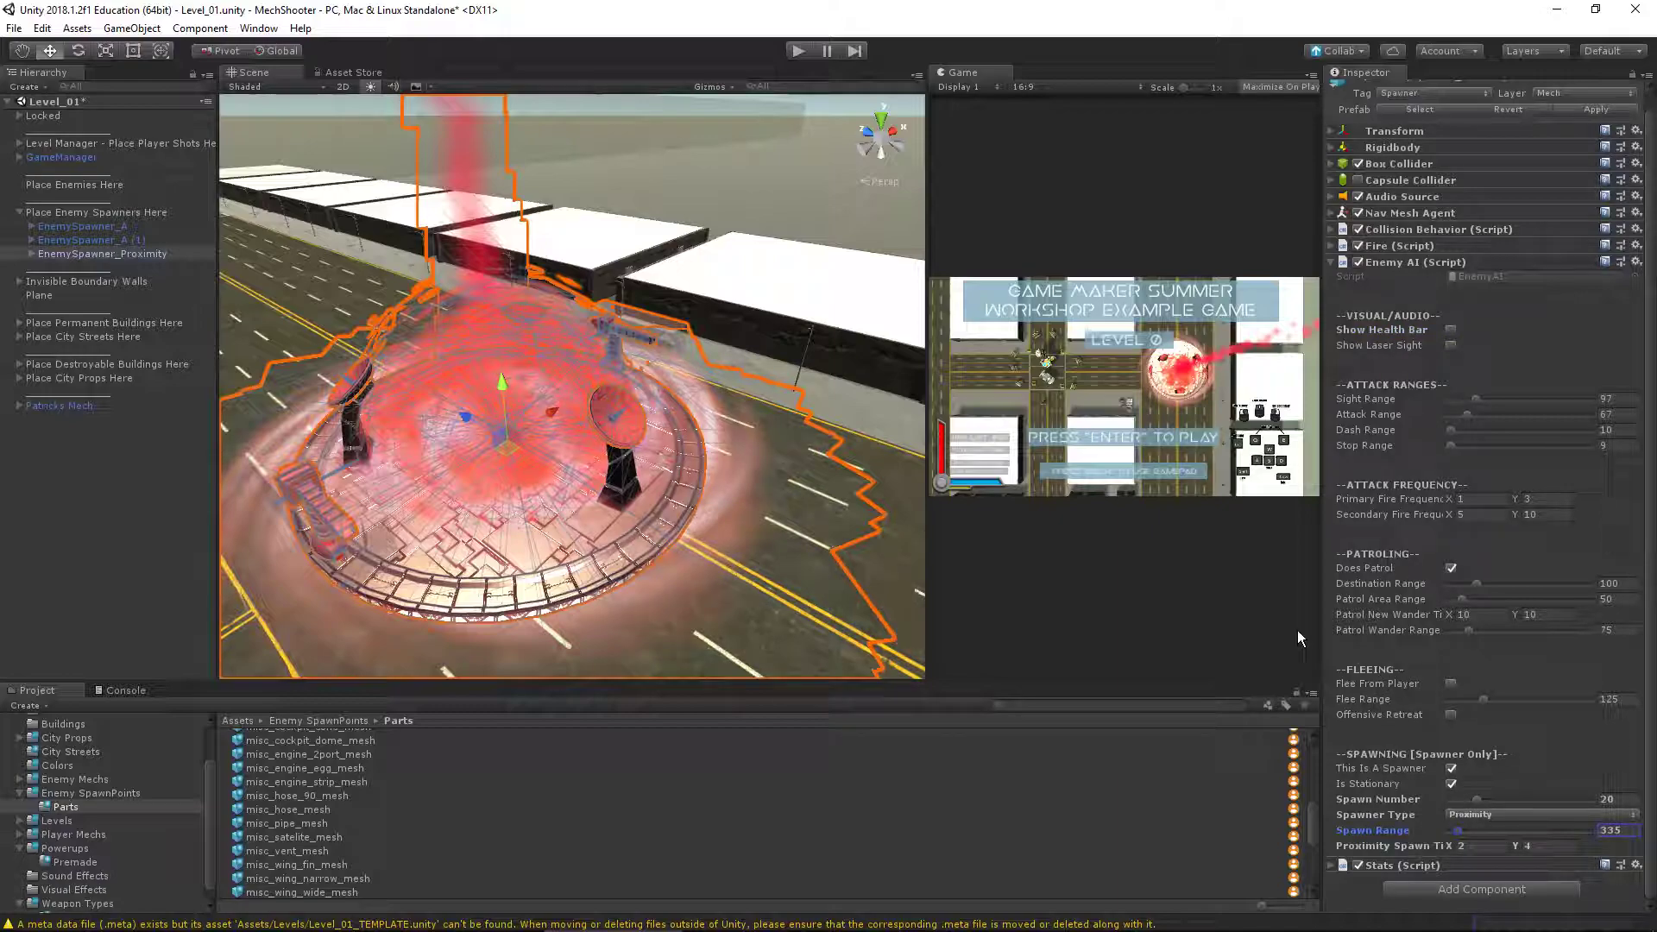
# Select EnemySpawner_A (1), frame it in the scene and examine the platform from several angles
pyautogui.press('f')
pyautogui.keyDown('alt'); pyautogui.moveTo(833, 503); pyautogui.dragTo(911, 660); pyautogui.keyUp('alt')
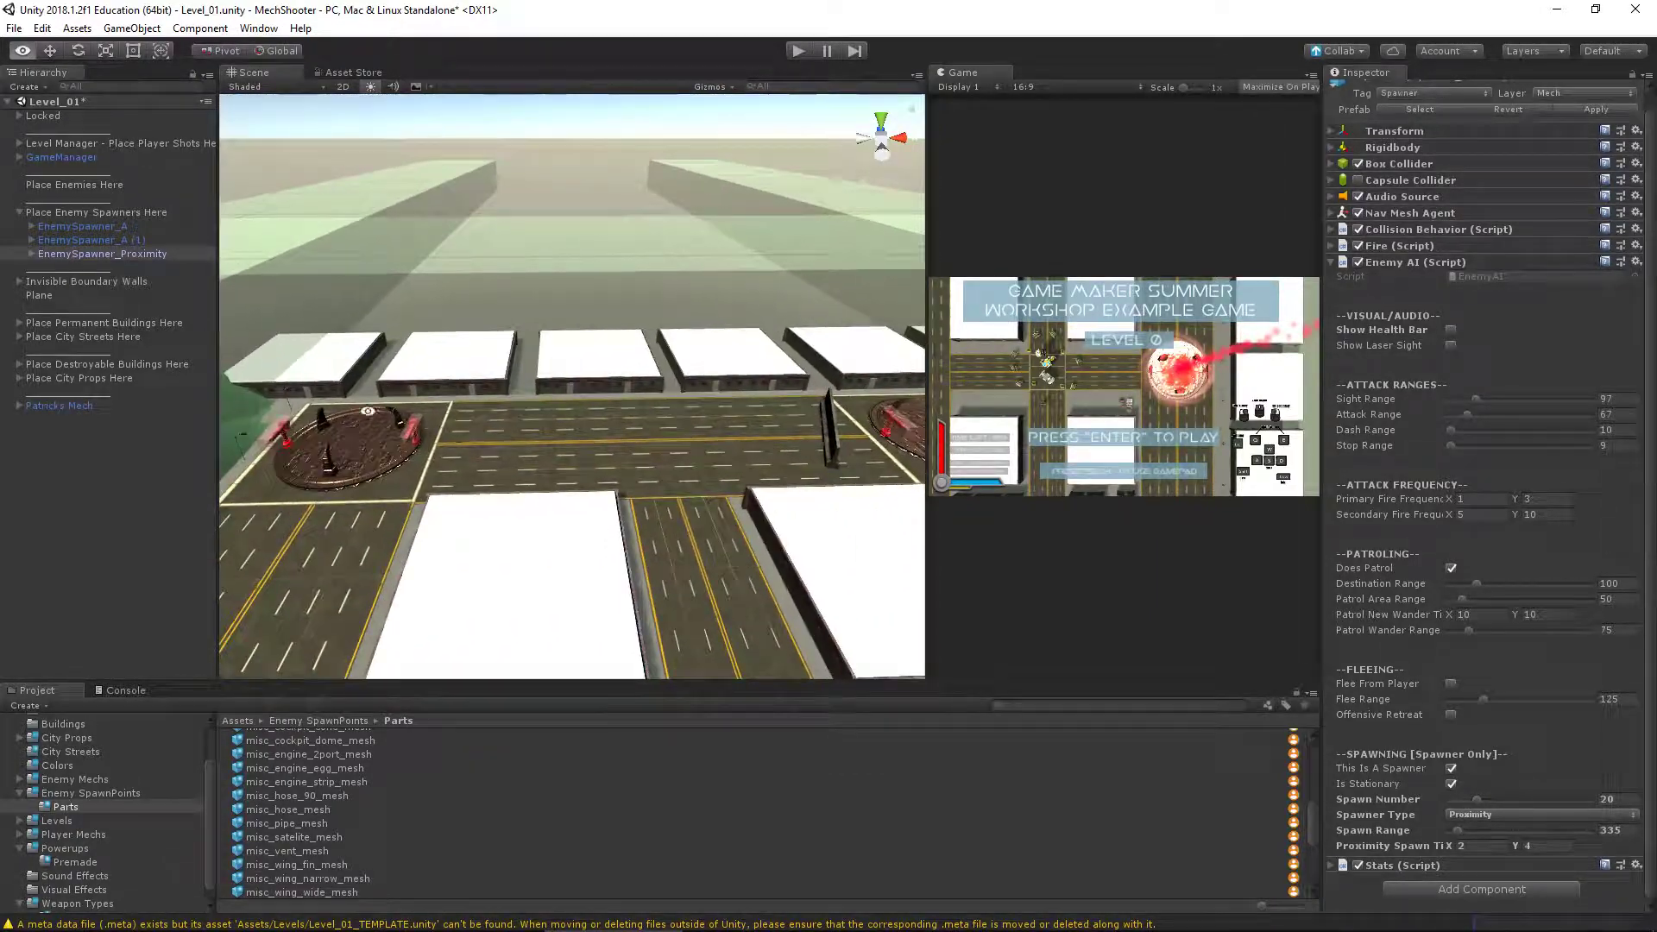
pyautogui.click(116, 241)
pyautogui.press('f')
pyautogui.keyDown('alt'); pyautogui.moveTo(583, 468); pyautogui.dragTo(604, 436); pyautogui.keyUp('alt')
pyautogui.keyDown('alt'); pyautogui.moveTo(630, 474); pyautogui.dragTo(854, 505, button='right'); pyautogui.keyUp('alt')
pyautogui.keyDown('alt'); pyautogui.moveTo(854, 505); pyautogui.dragTo(807, 522); pyautogui.keyUp('alt')
pyautogui.keyDown('alt'); pyautogui.moveTo(807, 521); pyautogui.dragTo(975, 578, button='right'); pyautogui.keyUp('alt')
pyautogui.keyDown('alt'); pyautogui.moveTo(405, 531); pyautogui.dragTo(587, 488); pyautogui.keyUp('alt')
pyautogui.keyDown('alt'); pyautogui.moveTo(586, 487); pyautogui.dragTo(659, 489, button='right'); pyautogui.keyUp('alt')
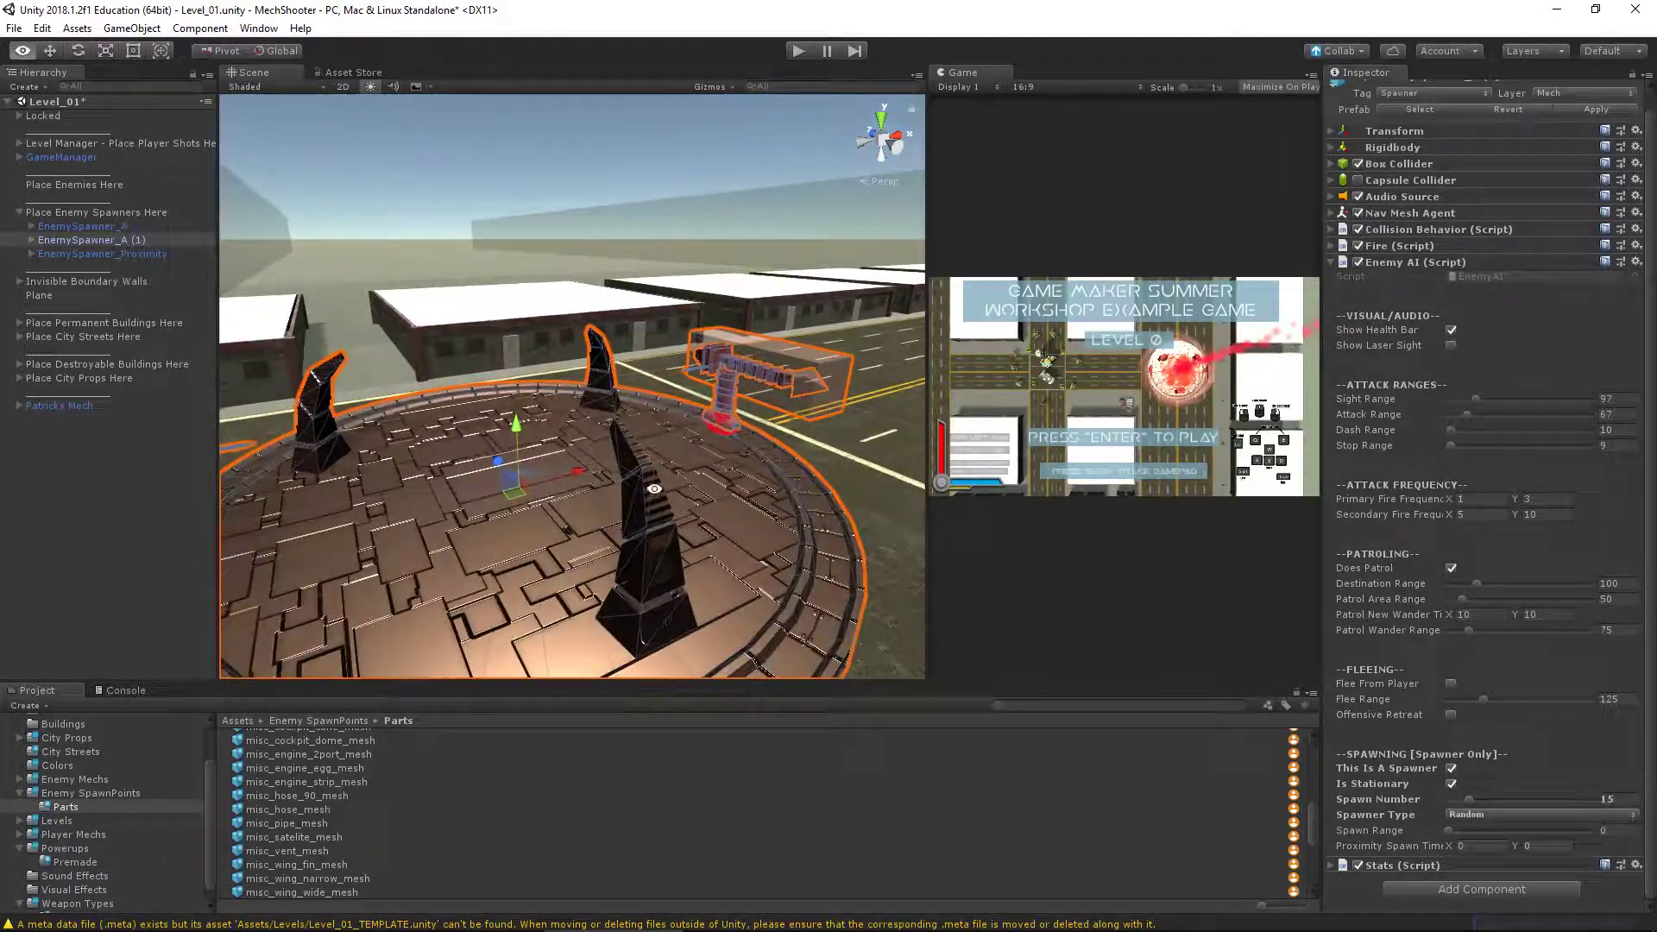
pyautogui.keyDown('alt'); pyautogui.moveTo(659, 489); pyautogui.dragTo(617, 528); pyautogui.keyUp('alt')
pyautogui.keyDown('alt'); pyautogui.moveTo(617, 528); pyautogui.dragTo(644, 491, button='right'); pyautogui.keyUp('alt')
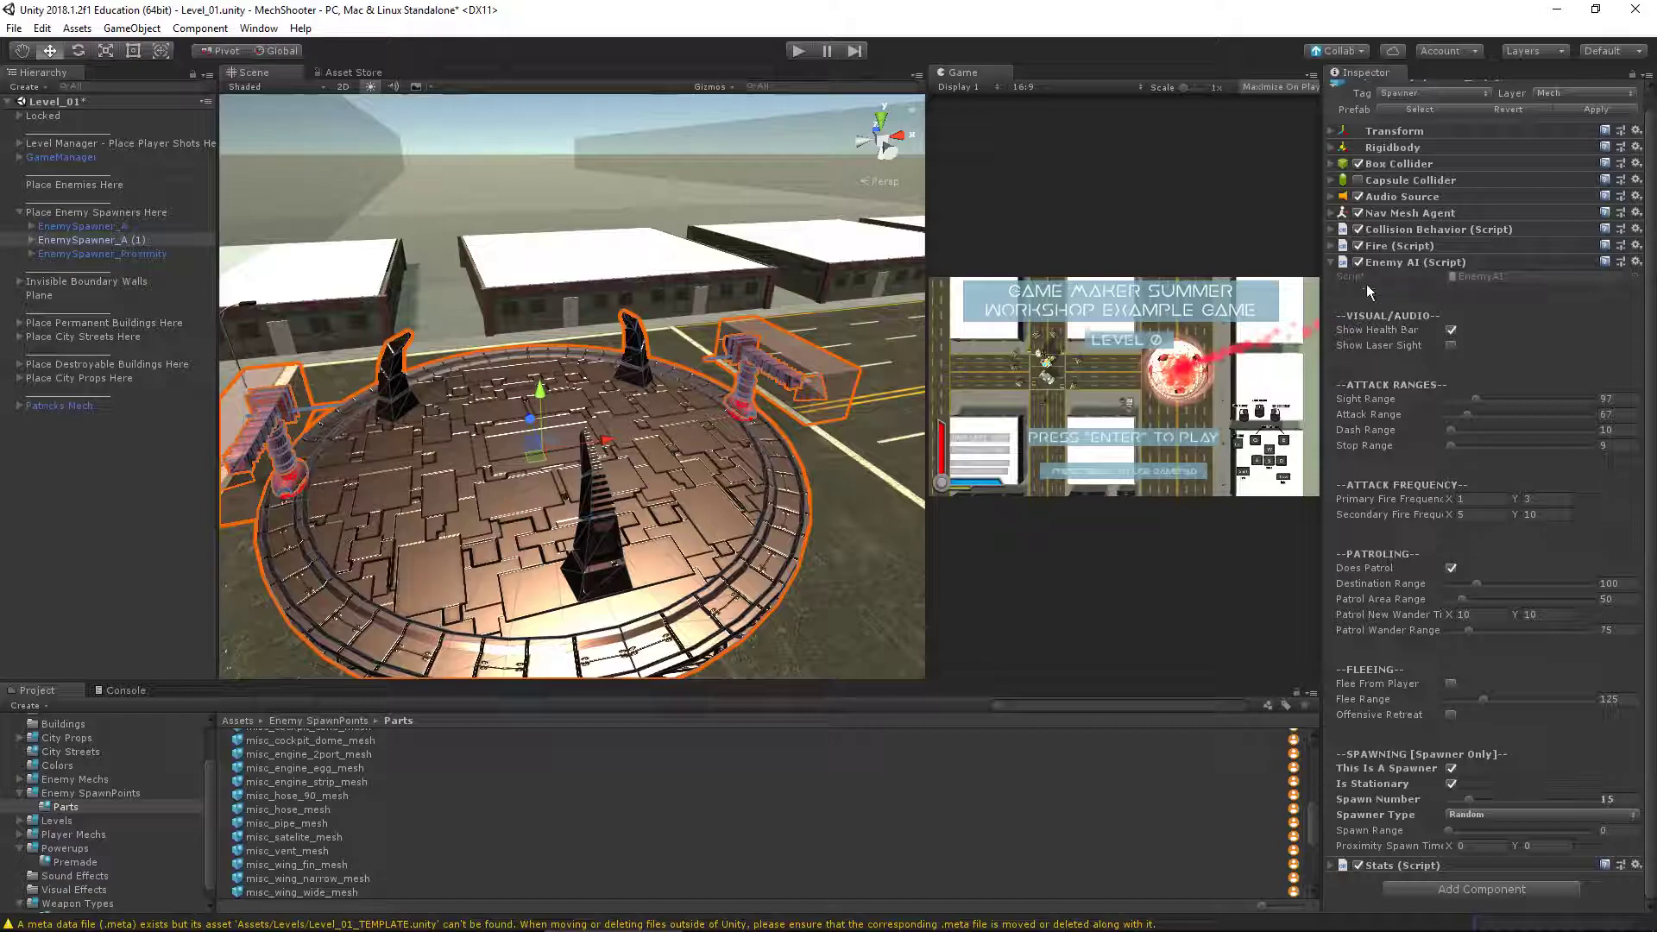
# Open the Stats settings of EnemySpawner_A (1) and begin editing its On Death Score
pyautogui.click(1331, 262)
pyautogui.click(1332, 295)
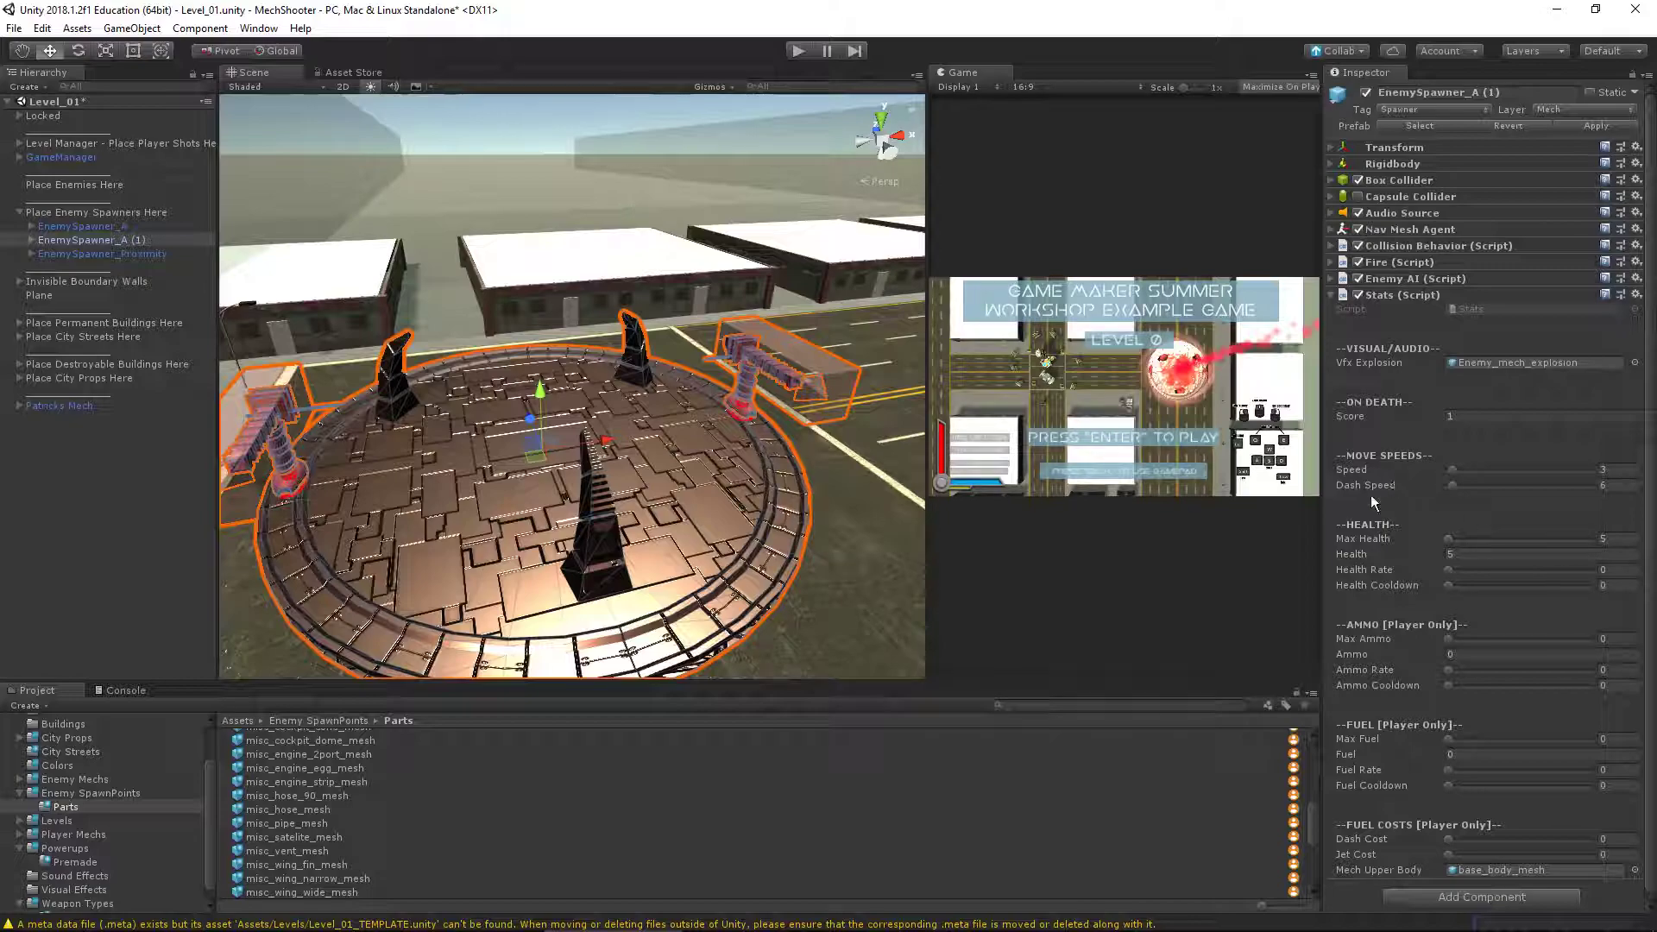
pyautogui.click(1476, 416)
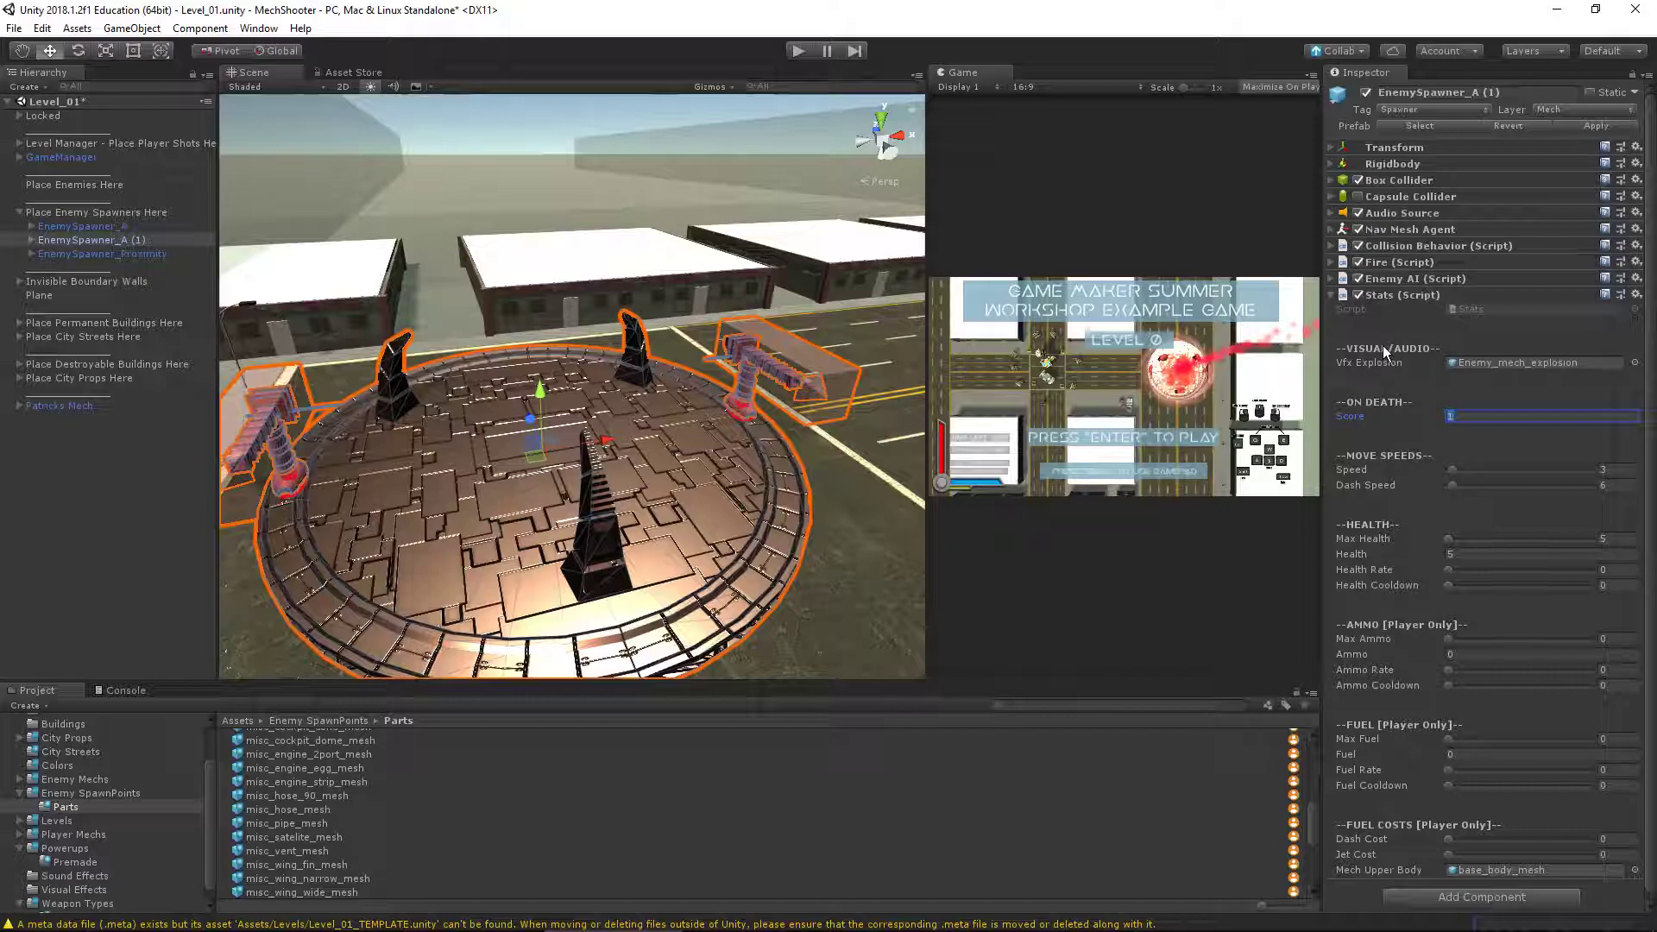
# Pull back from EnemySpawner_A (1) to view the spawner layout across the level and collapse its Stats settings
pyautogui.scroll(-10, 743, 420)
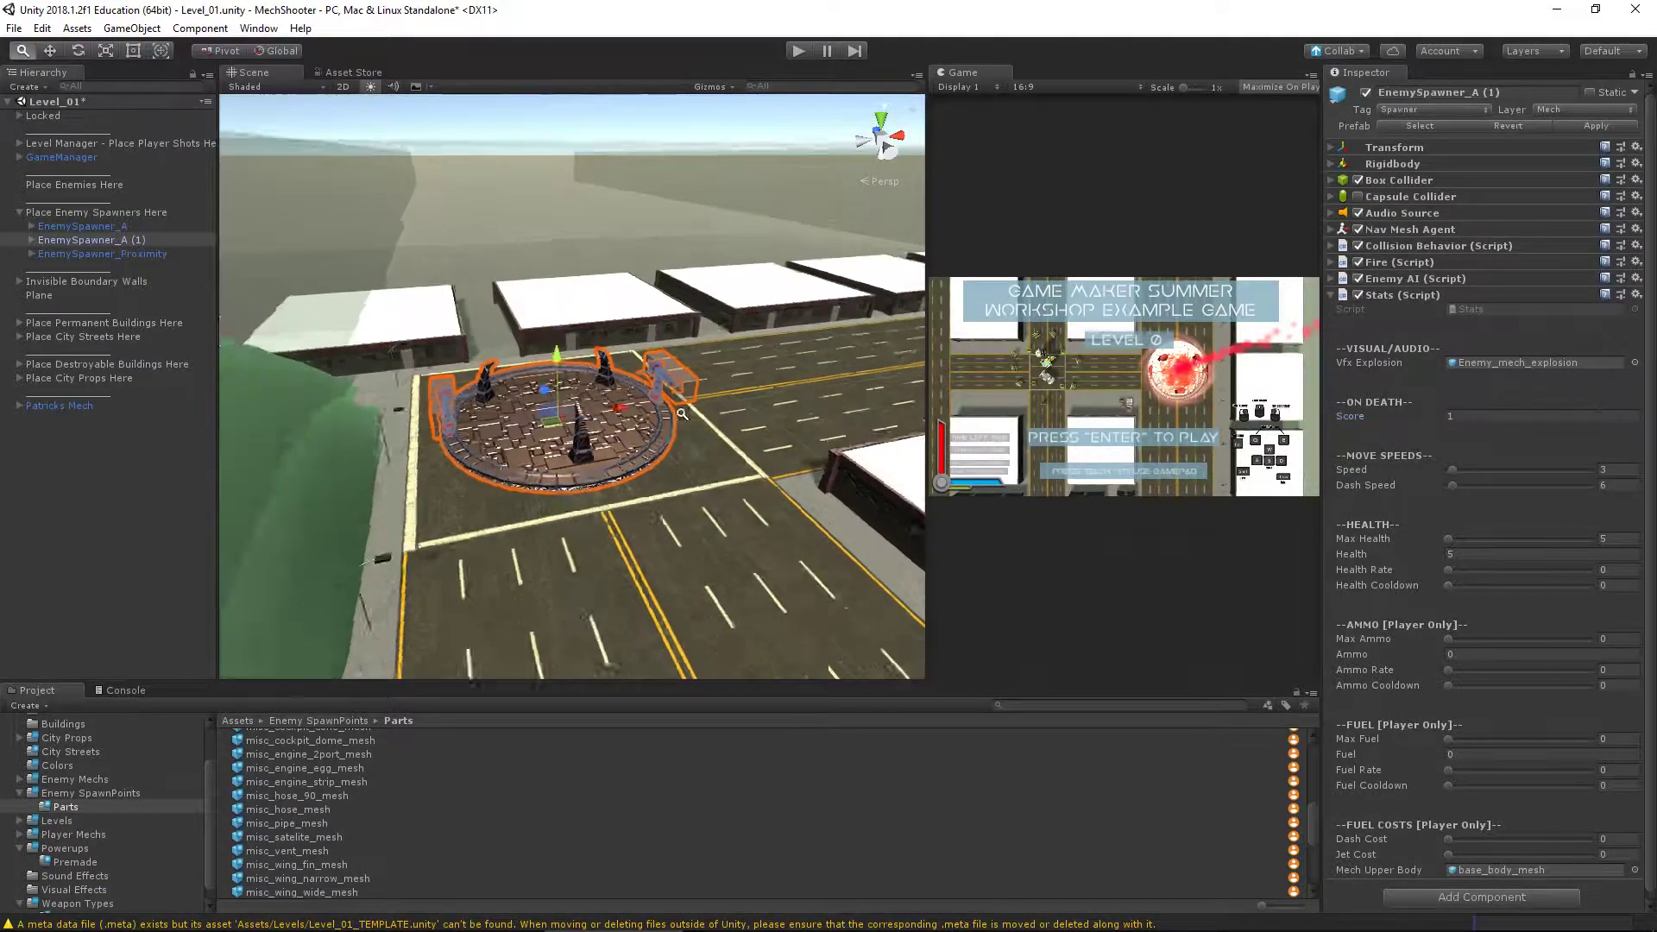
pyautogui.keyDown('alt'); pyautogui.moveTo(427, 388); pyautogui.dragTo(184, 385, button='right'); pyautogui.keyUp('alt')
pyautogui.keyDown('alt'); pyautogui.moveTo(669, 418); pyautogui.dragTo(414, 364, button='middle'); pyautogui.keyUp('alt')
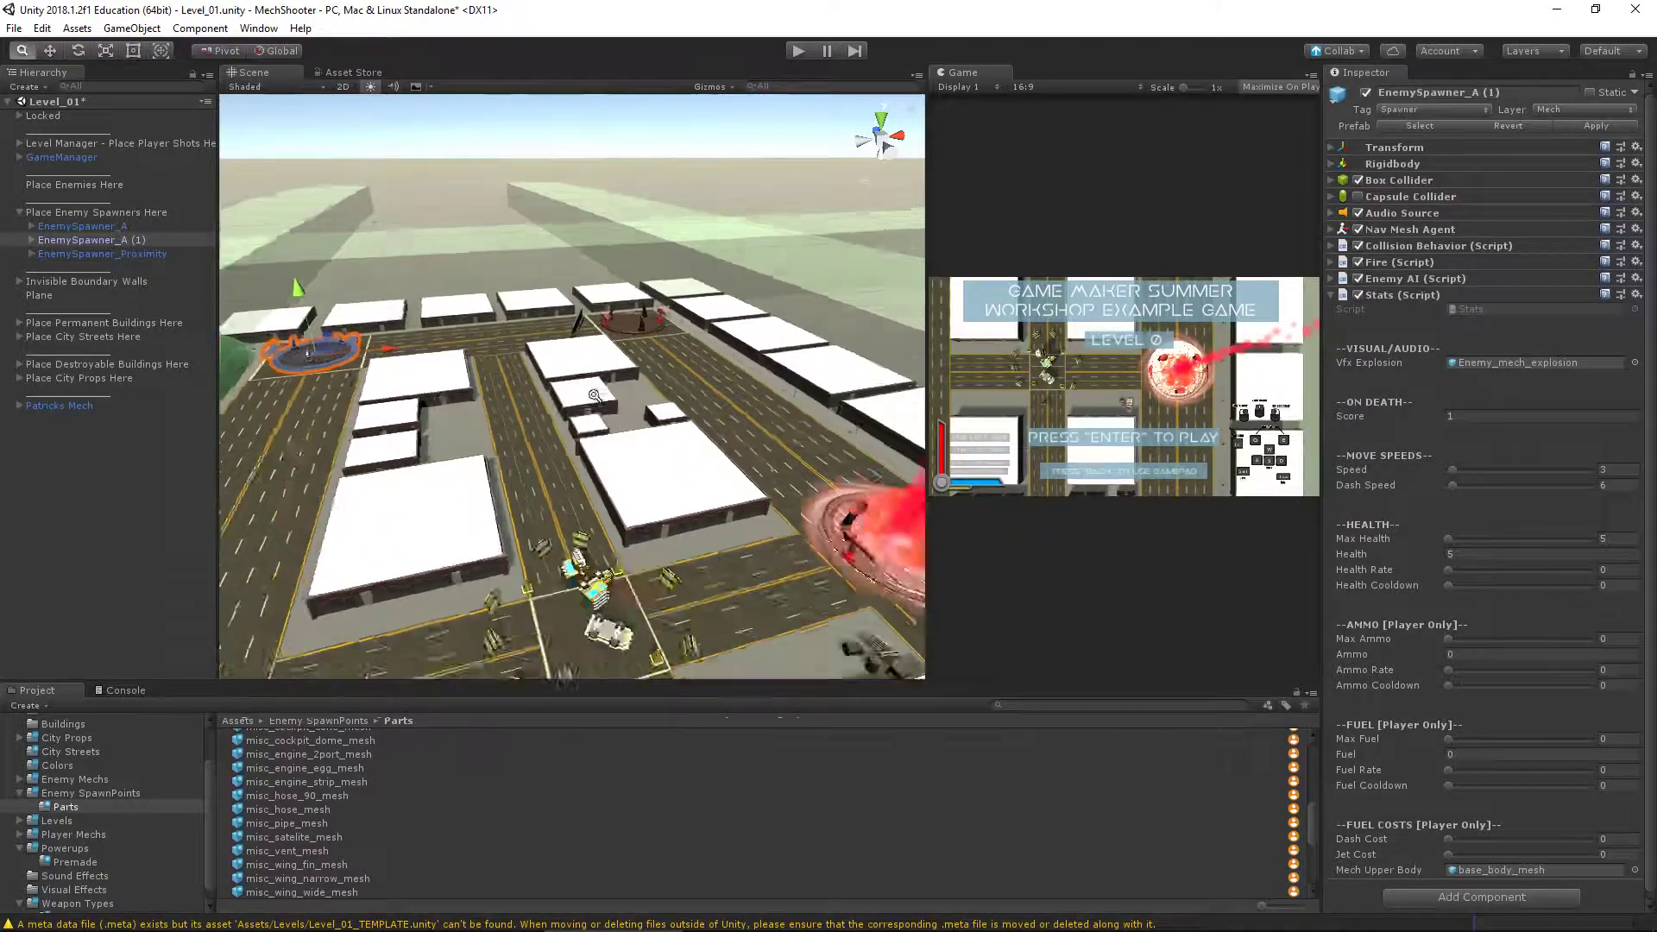
pyautogui.scroll(-4, 595, 393)
pyautogui.keyDown('alt'); pyautogui.moveTo(595, 392); pyautogui.dragTo(531, 347, button='middle'); pyautogui.keyUp('alt')
pyautogui.keyDown('alt'); pyautogui.moveTo(531, 347); pyautogui.dragTo(699, 416, button='right'); pyautogui.keyUp('alt')
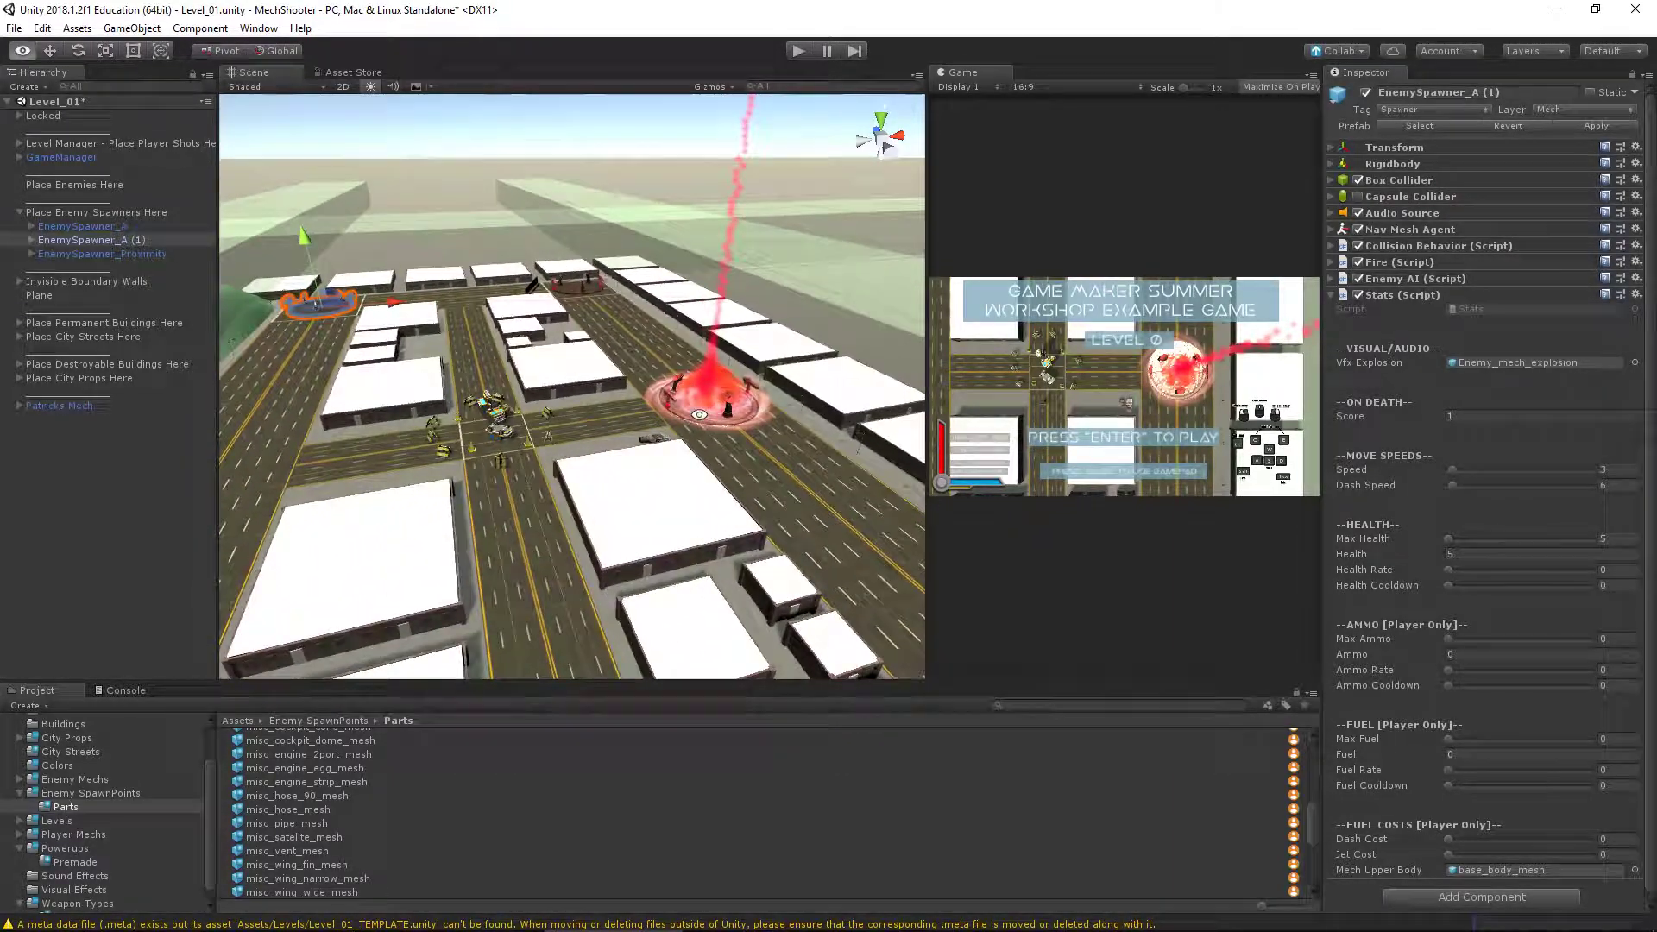
pyautogui.scroll(-1, 1494, 734)
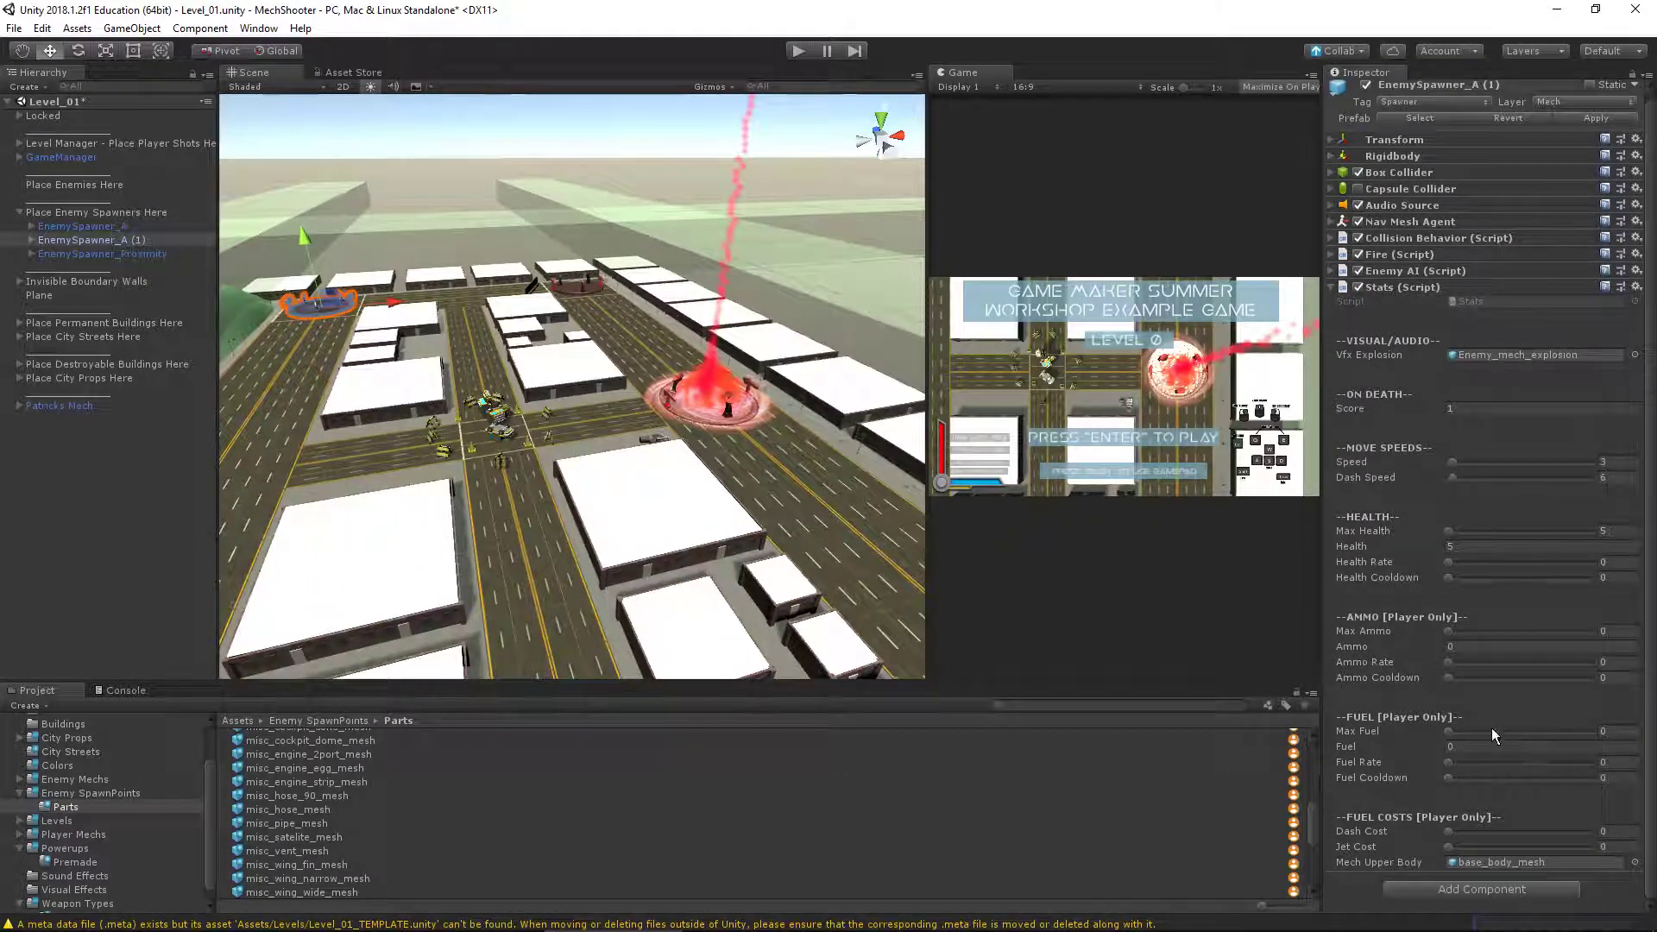
pyautogui.click(1331, 287)
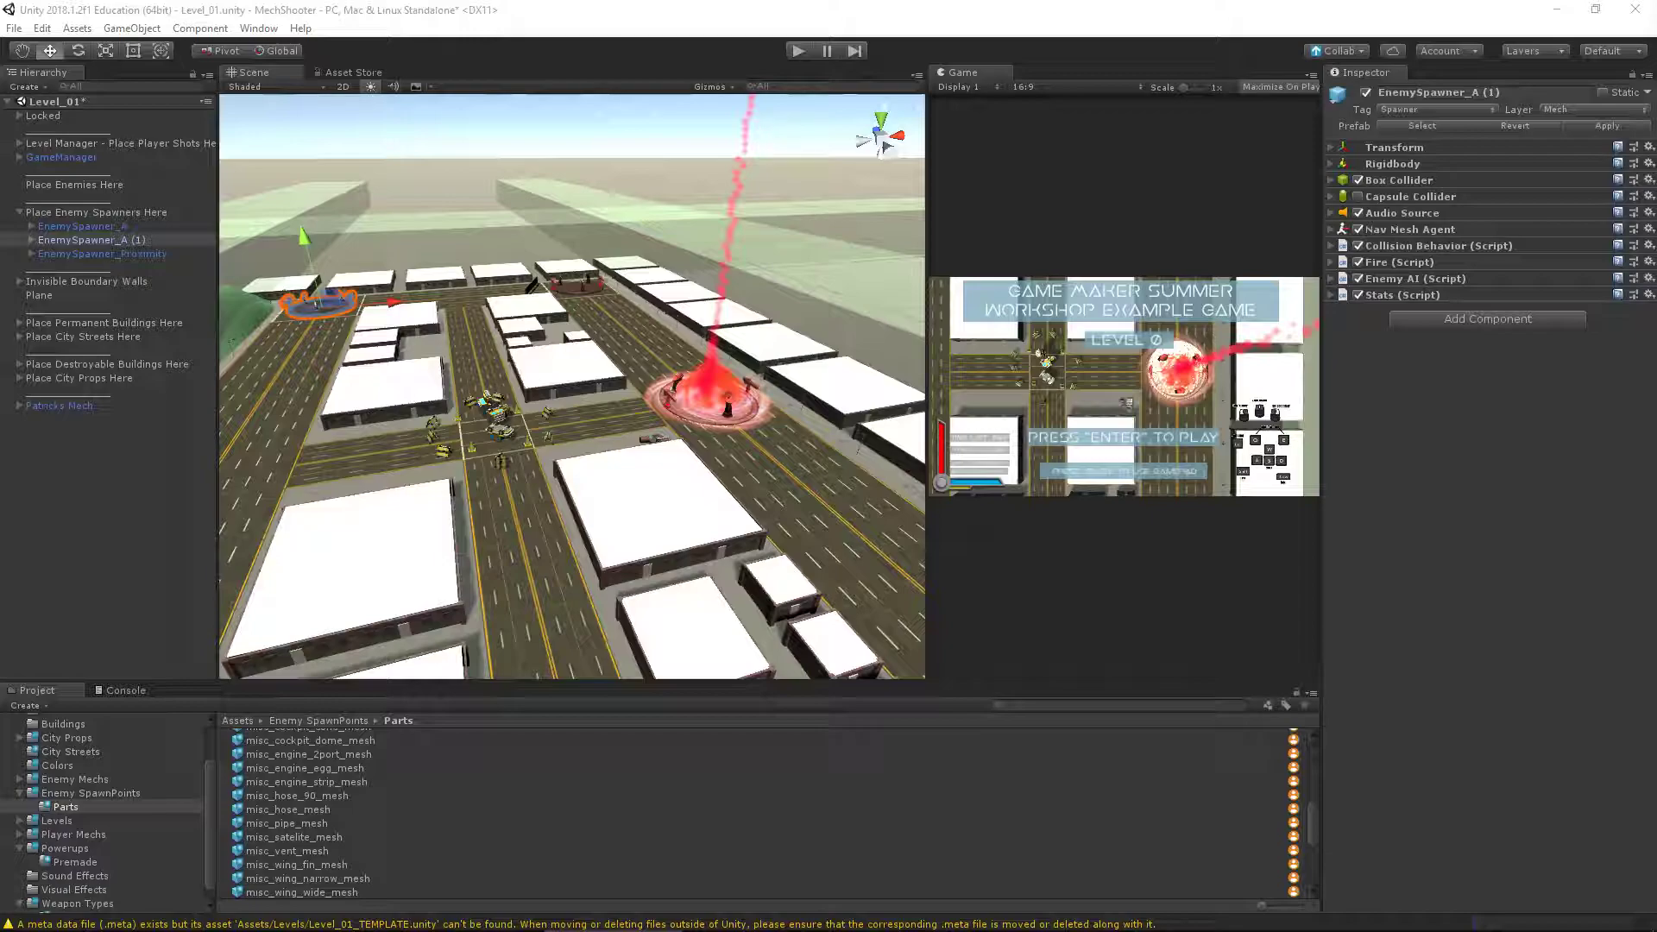
# Apply the changes made to EnemySpawner_A in the scene to its prefab
pyautogui.click(145, 253)
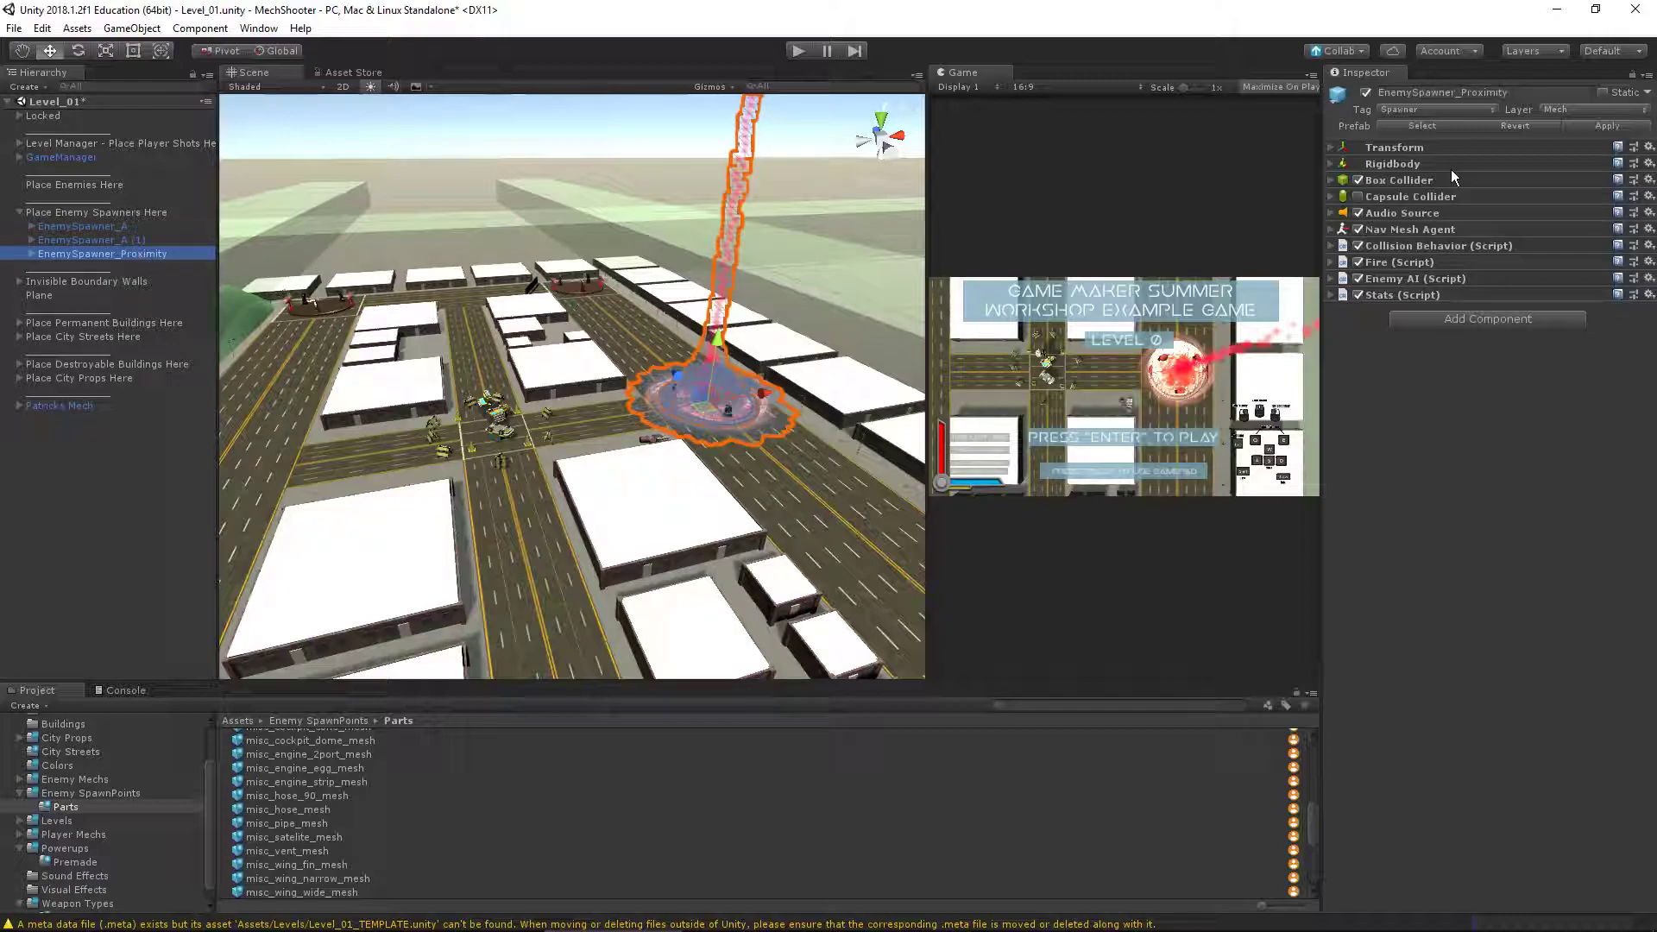
pyautogui.click(129, 228)
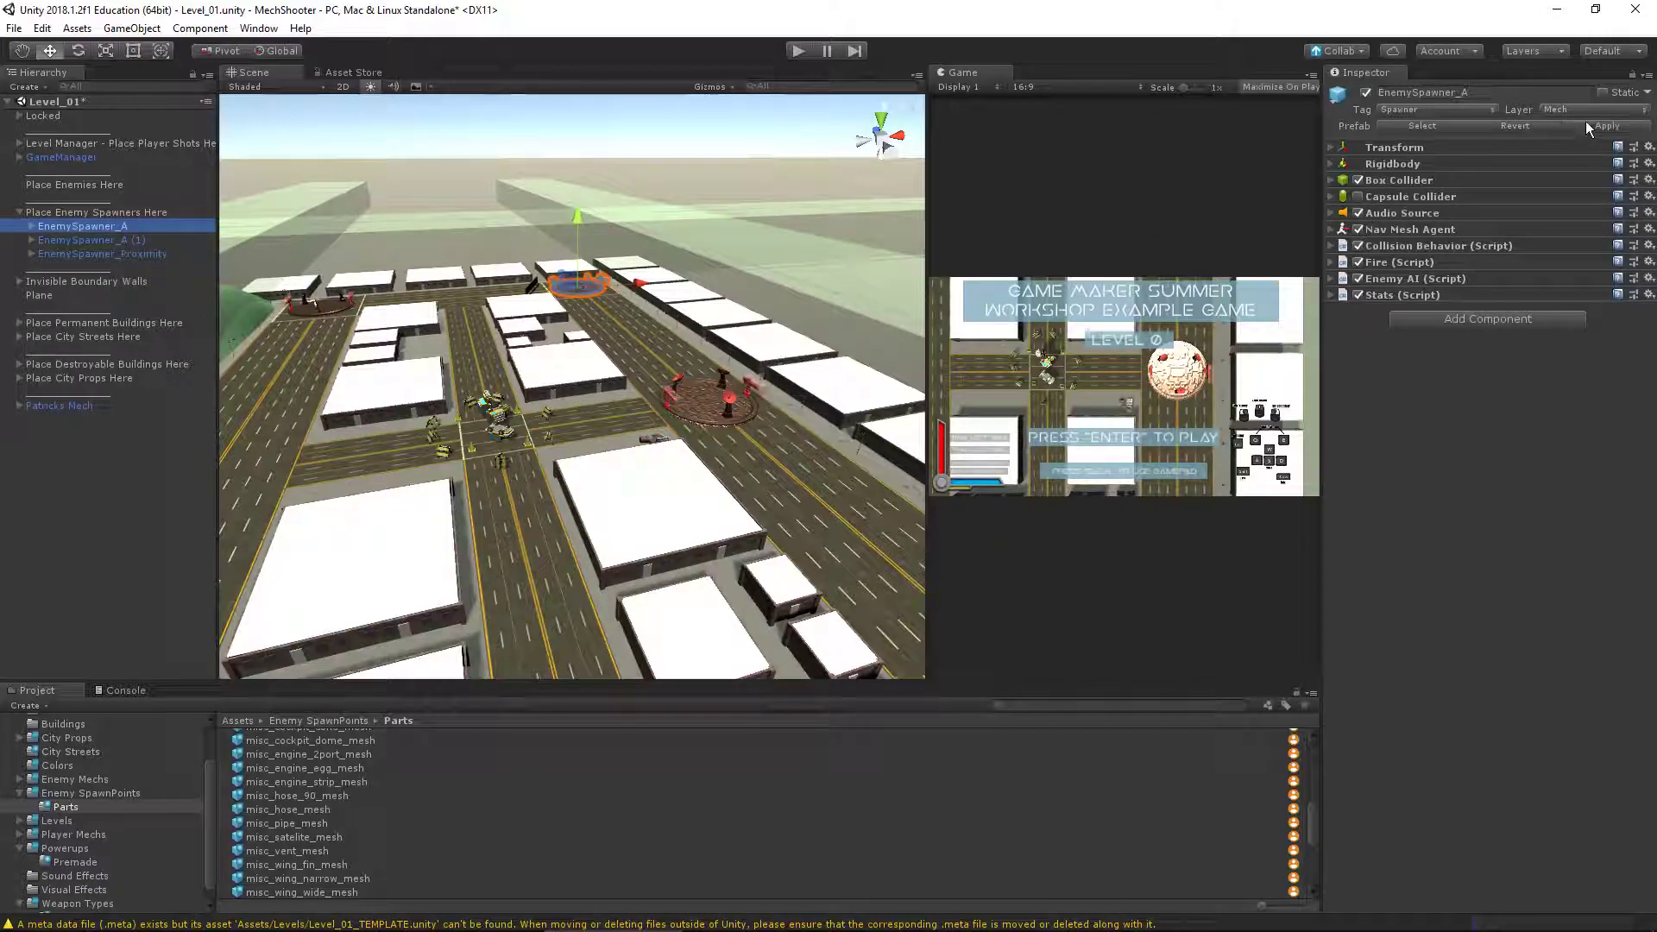
pyautogui.click(1598, 124)
# Rename the EnemySpawner_A object in the scene to EnemySpawner_Random
pyautogui.click(126, 253)
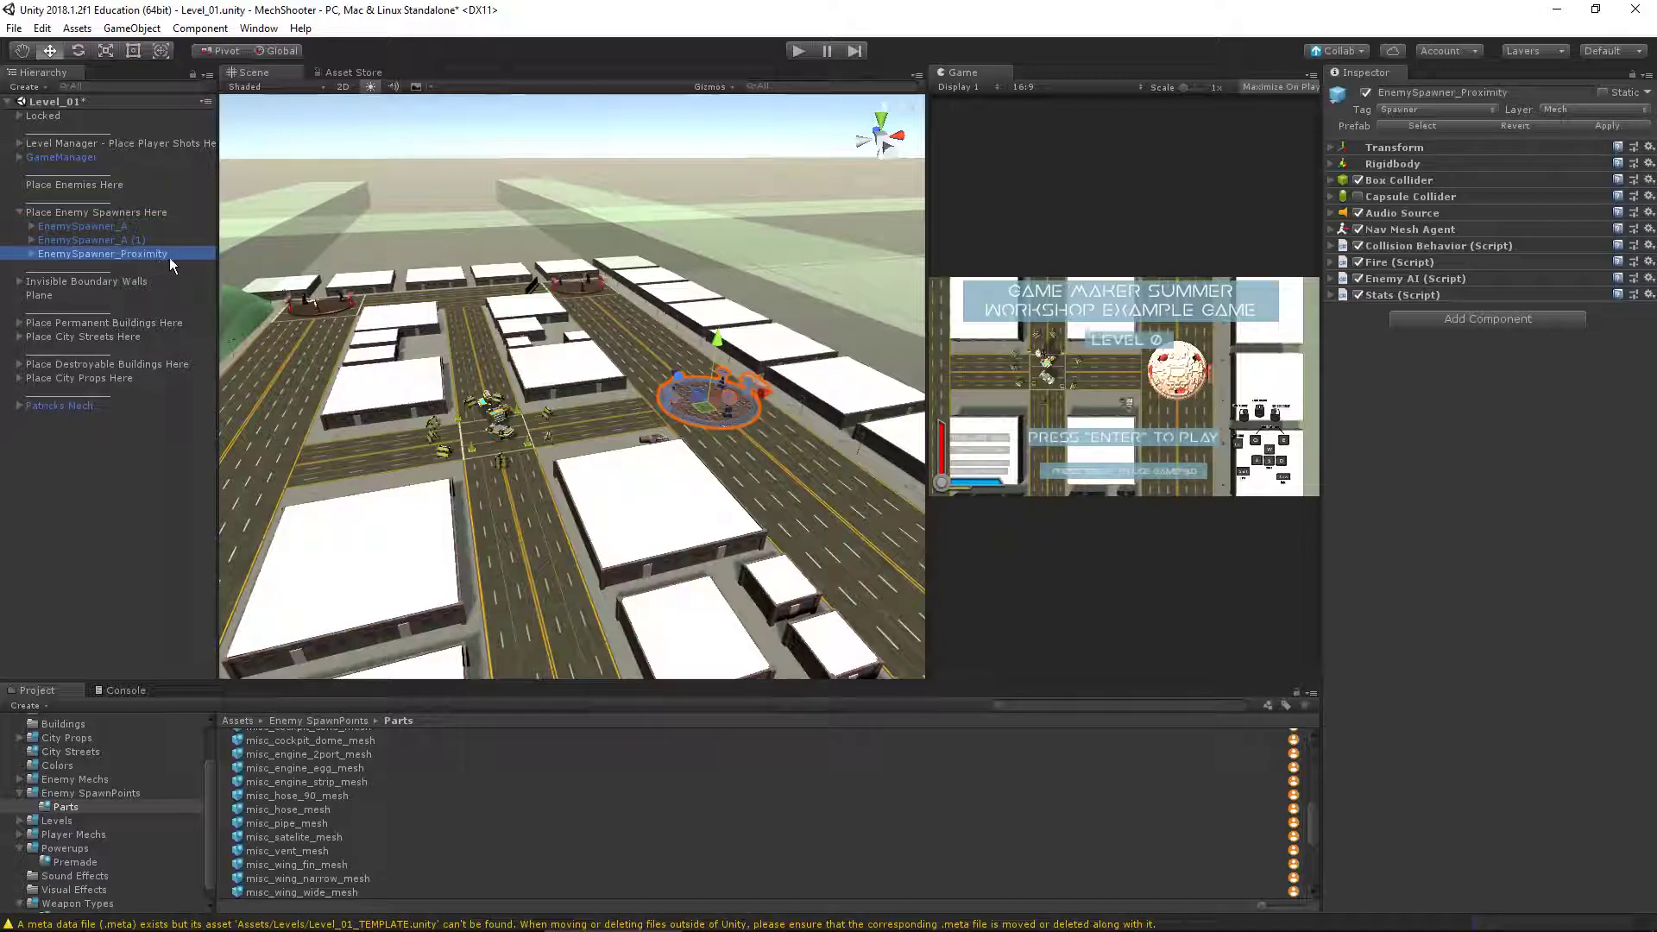
pyautogui.click(124, 226)
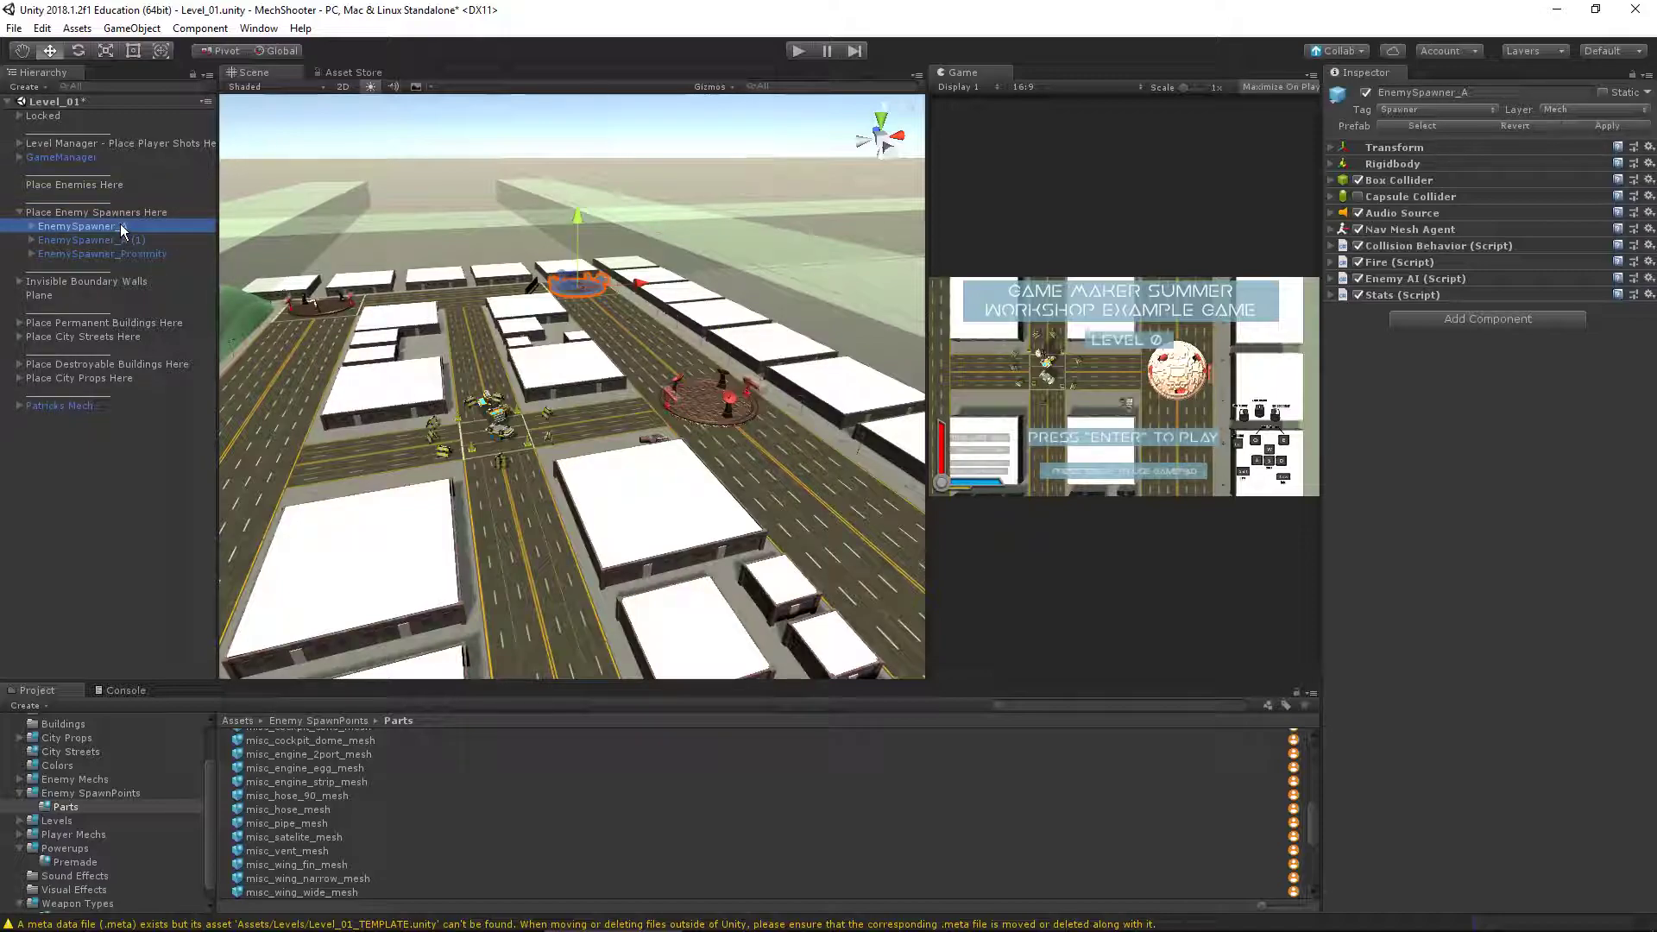
pyautogui.click(124, 226)
pyautogui.press('BackSpace')
pyautogui.write('Random')
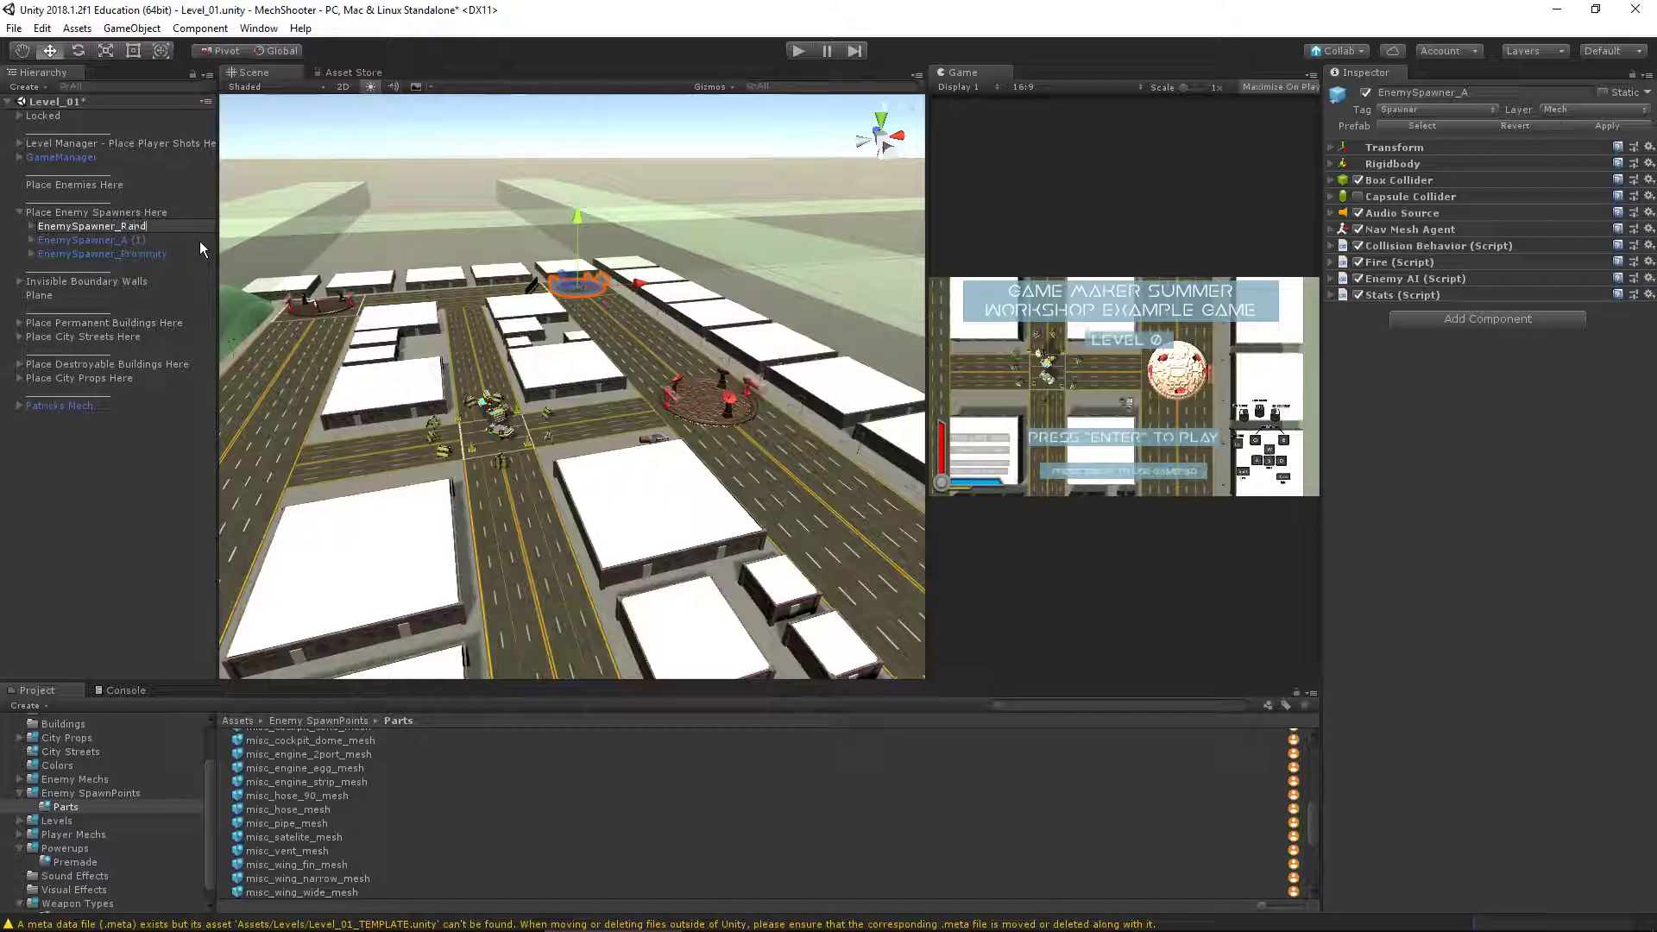
pyautogui.press('Return')
# Rename EnemySpawner_A (1) to EnemySpawner_Random (1)
pyautogui.click(125, 240)
pyautogui.press('F2')
pyautogui.press('Home')
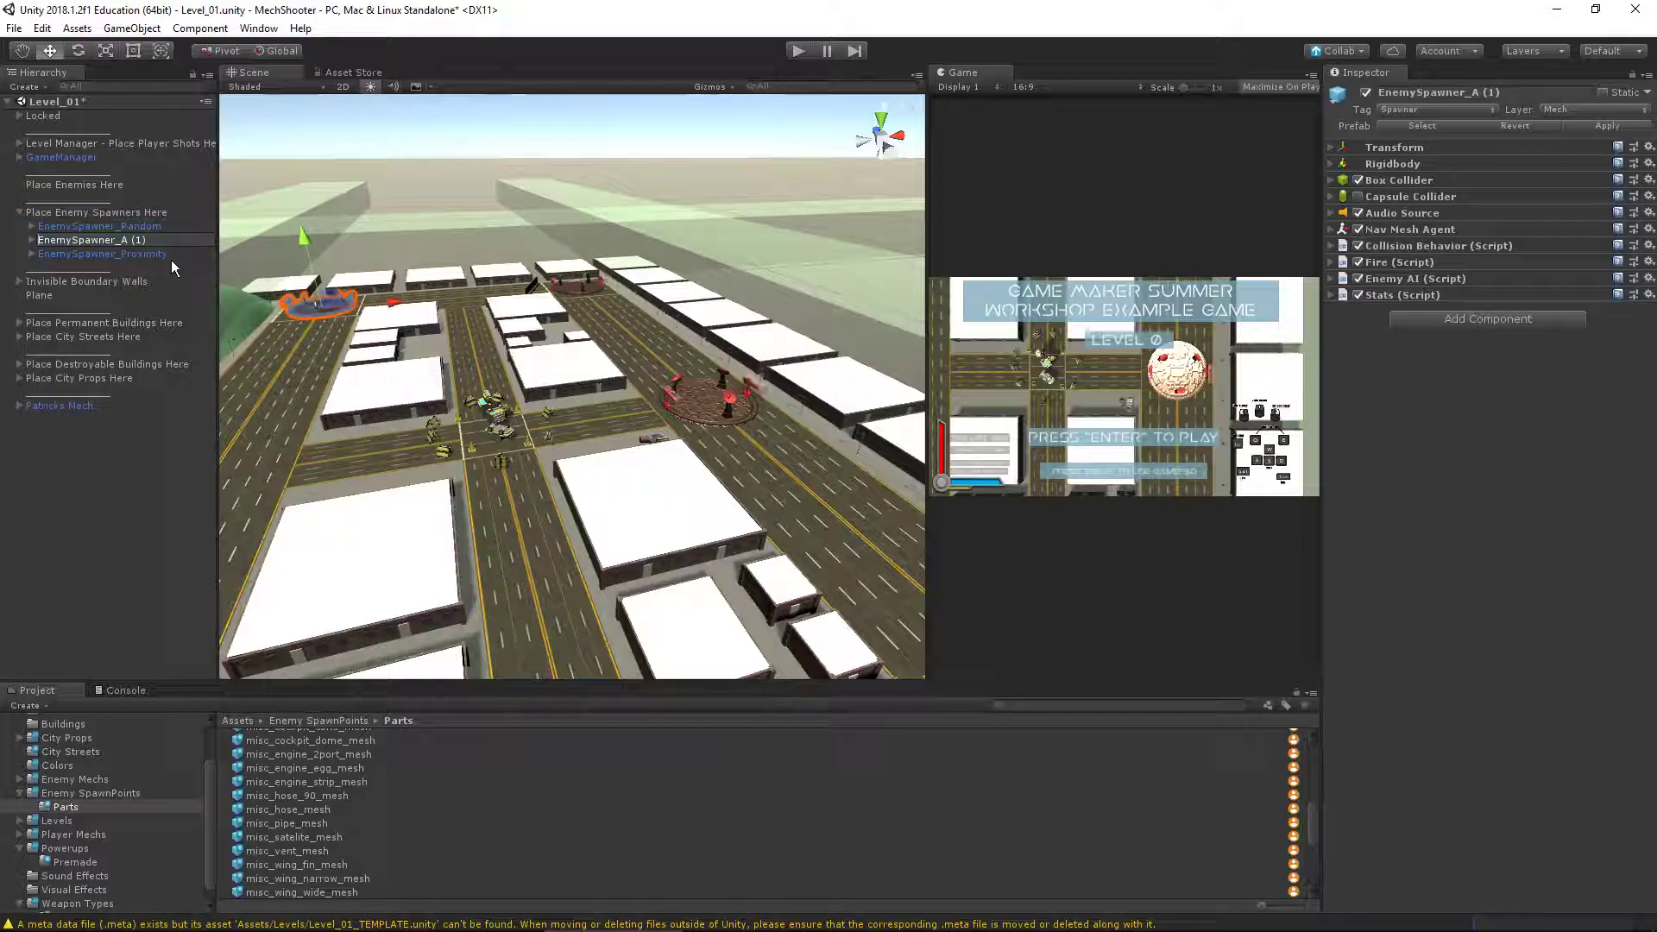
pyautogui.press('Right')
pyautogui.press('Right')
pyautogui.press('Right')
pyautogui.press('Right')
pyautogui.press('Right')
pyautogui.press('Right')
pyautogui.press('Right')
pyautogui.press('Right')
pyautogui.press('Right')
pyautogui.press('Right')
pyautogui.press('Right')
pyautogui.press('Right')
pyautogui.press('Right')
pyautogui.press('Right')
pyautogui.press('Right')
pyautogui.write('Random')
pyautogui.press('Return')
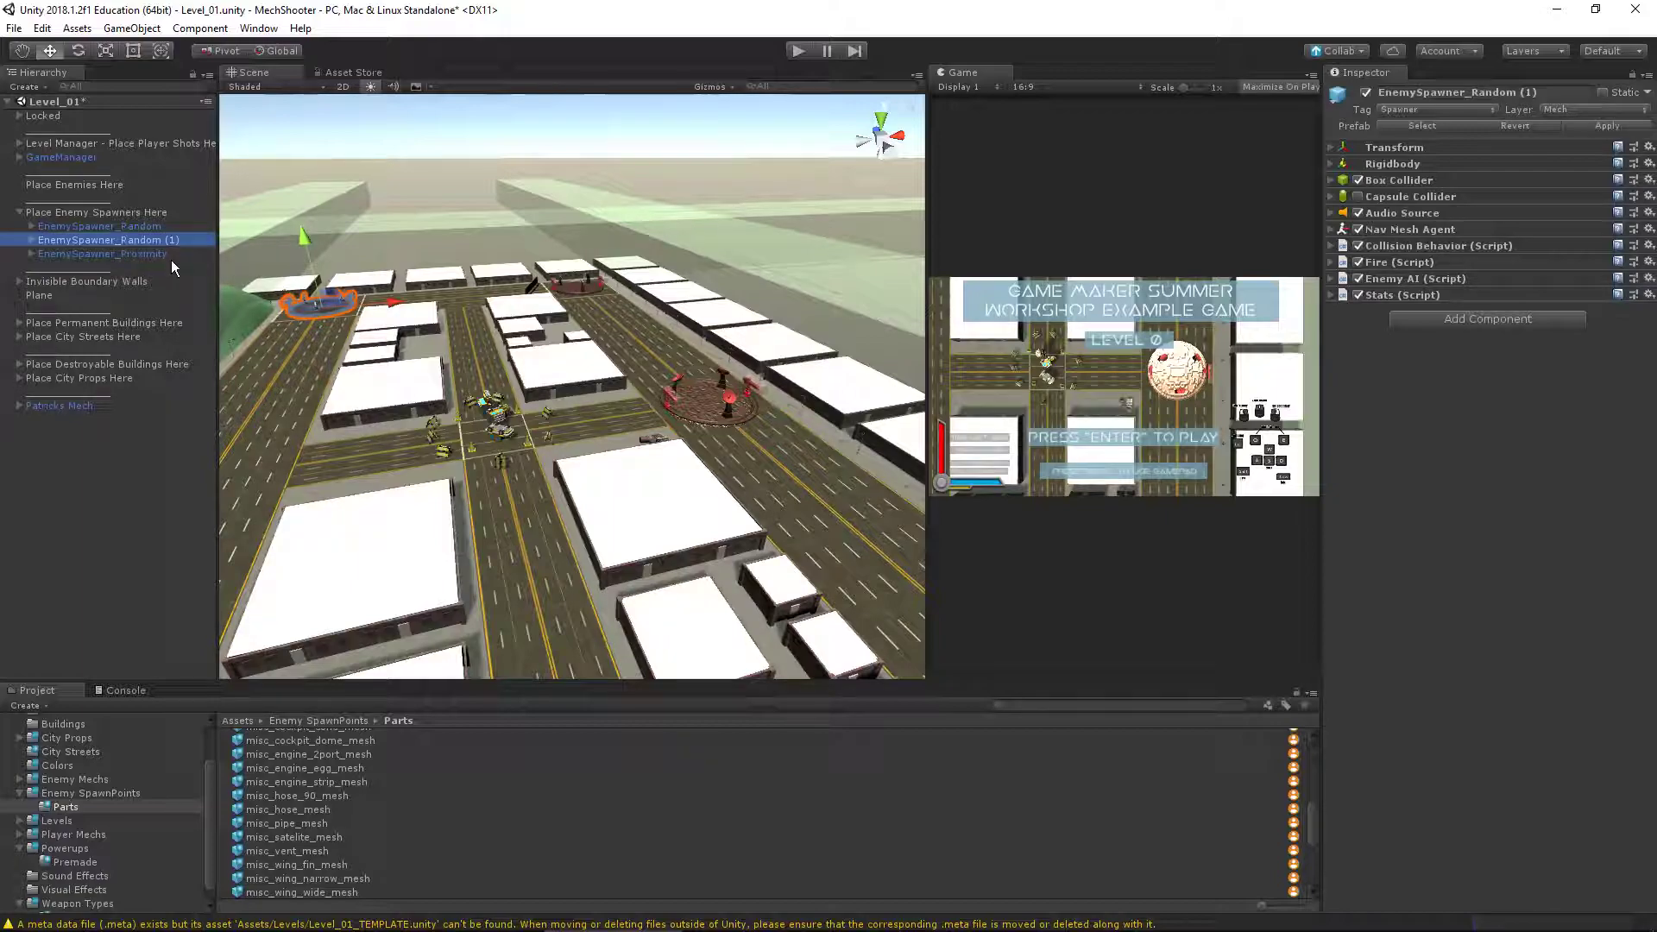
# Apply the renamed EnemySpawner_Random's settings to its prefab and select EnemySpawner_Random (1)
pyautogui.click(138, 227)
pyautogui.click(1591, 126)
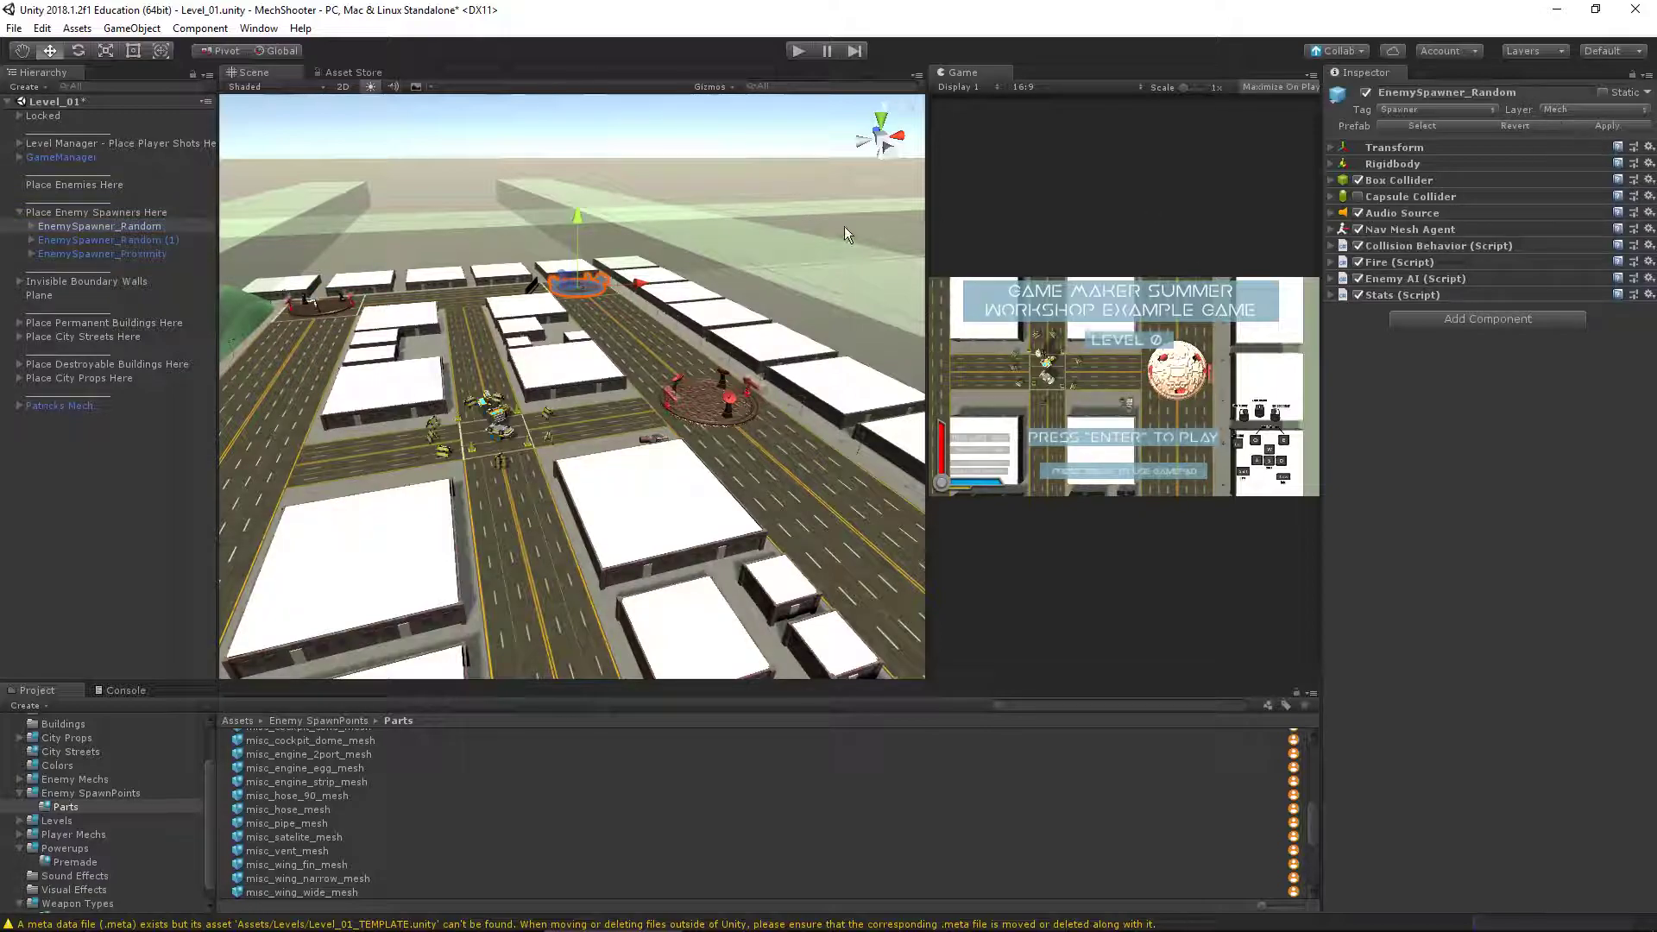
pyautogui.click(123, 241)
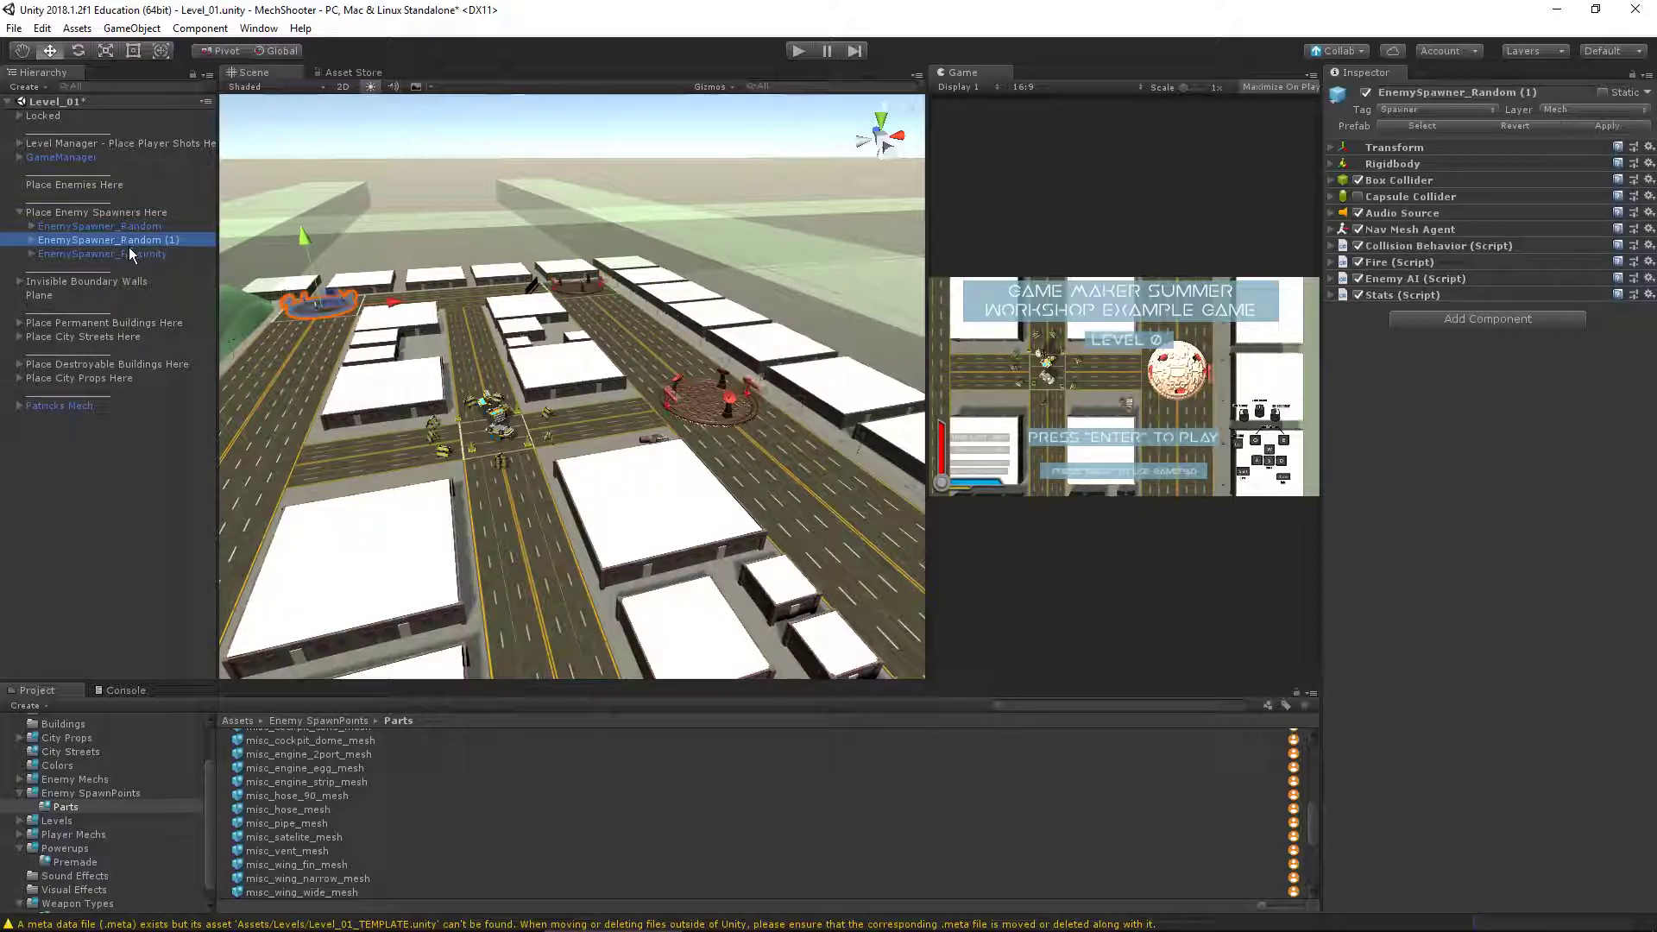
# Duplicate EnemySpawner_Proximity in the scene and name the copy EnemySpawner_Fleeing
pyautogui.click(69, 254)
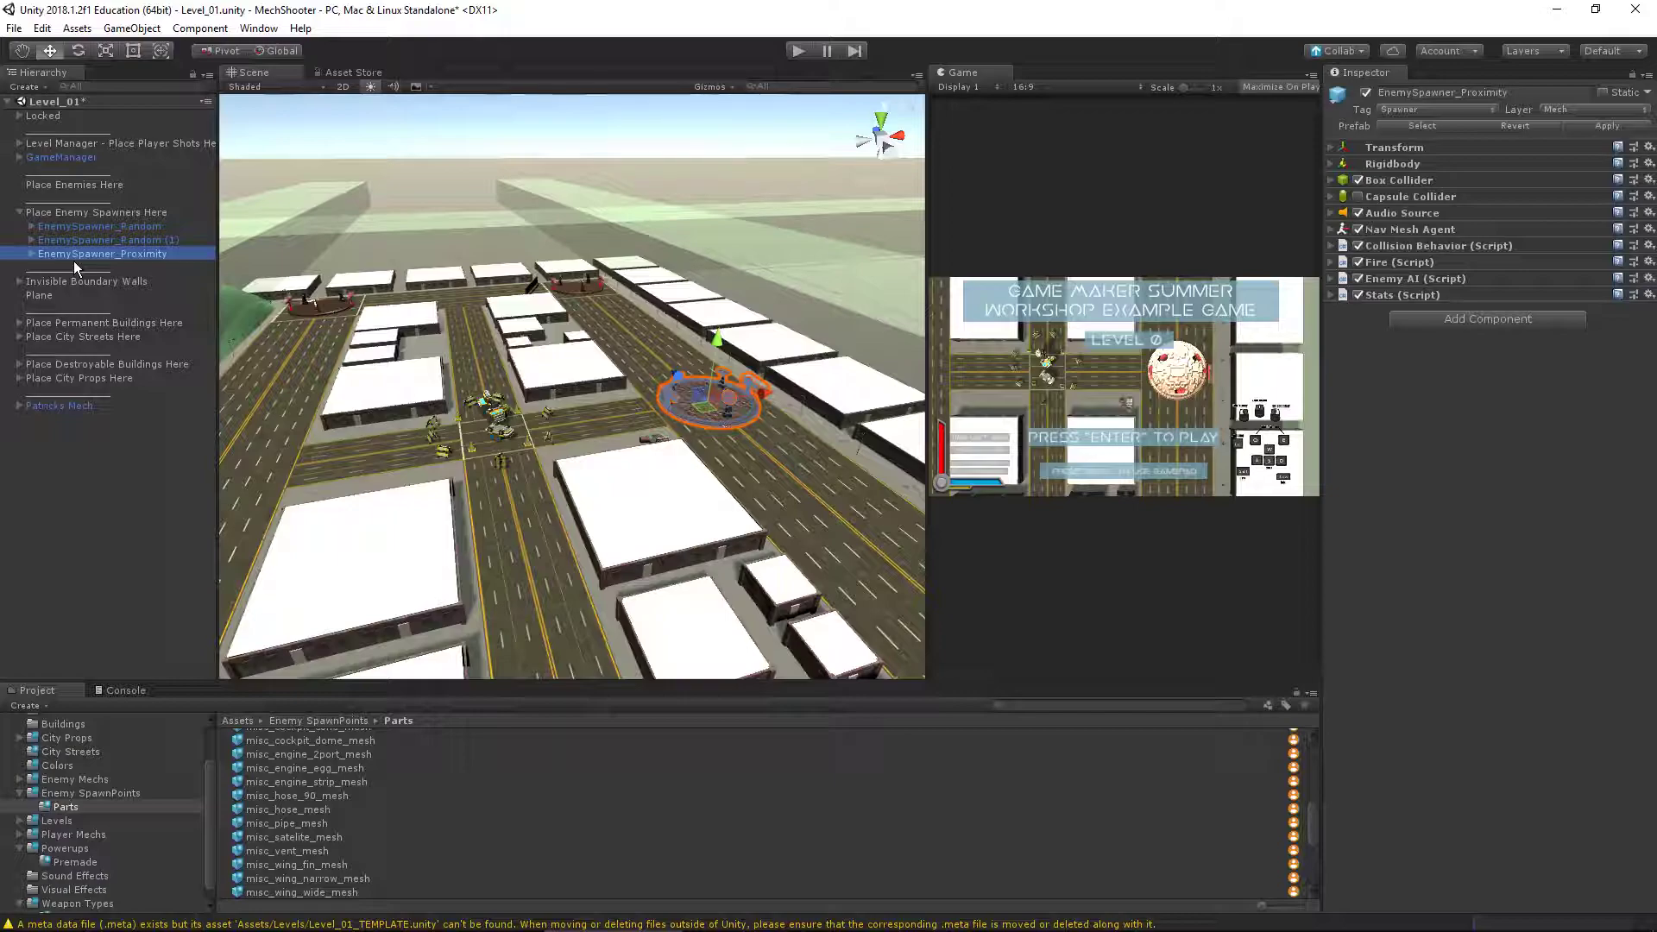
pyautogui.hotkey('ctrl', 'd')
pyautogui.click(125, 269)
pyautogui.write('Fleeing')
pyautogui.press('Return')
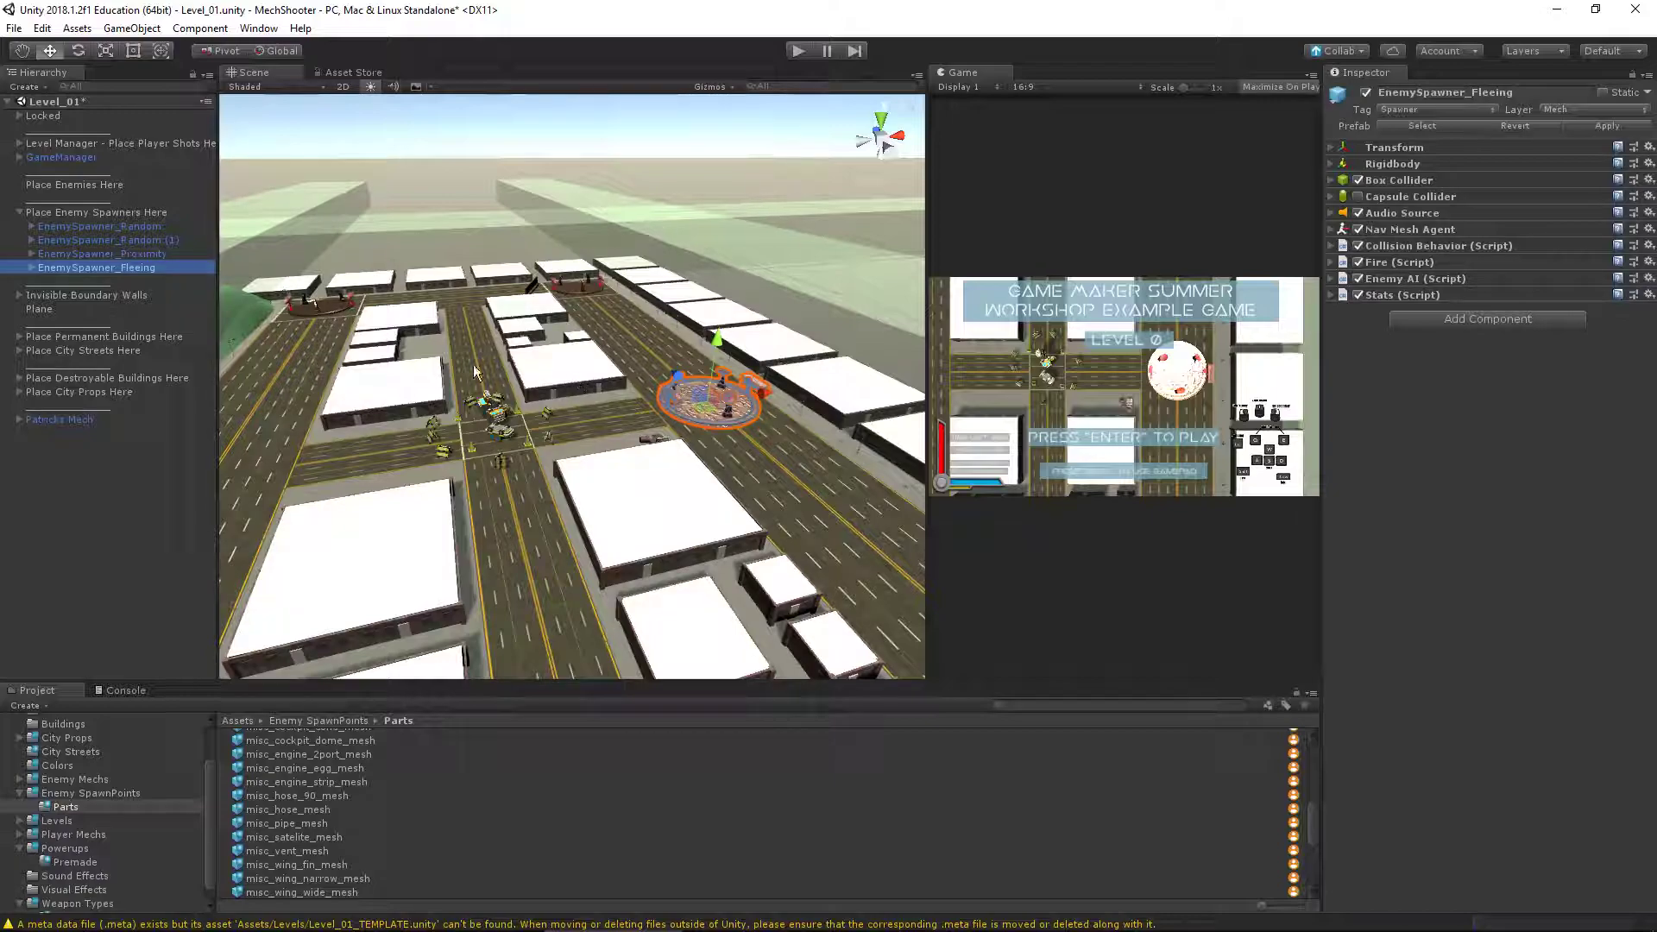
# Save EnemySpawner_Fleeing as a new prefab in the Enemy SpawnPoints folder
pyautogui.scroll(10, 1090, 816)
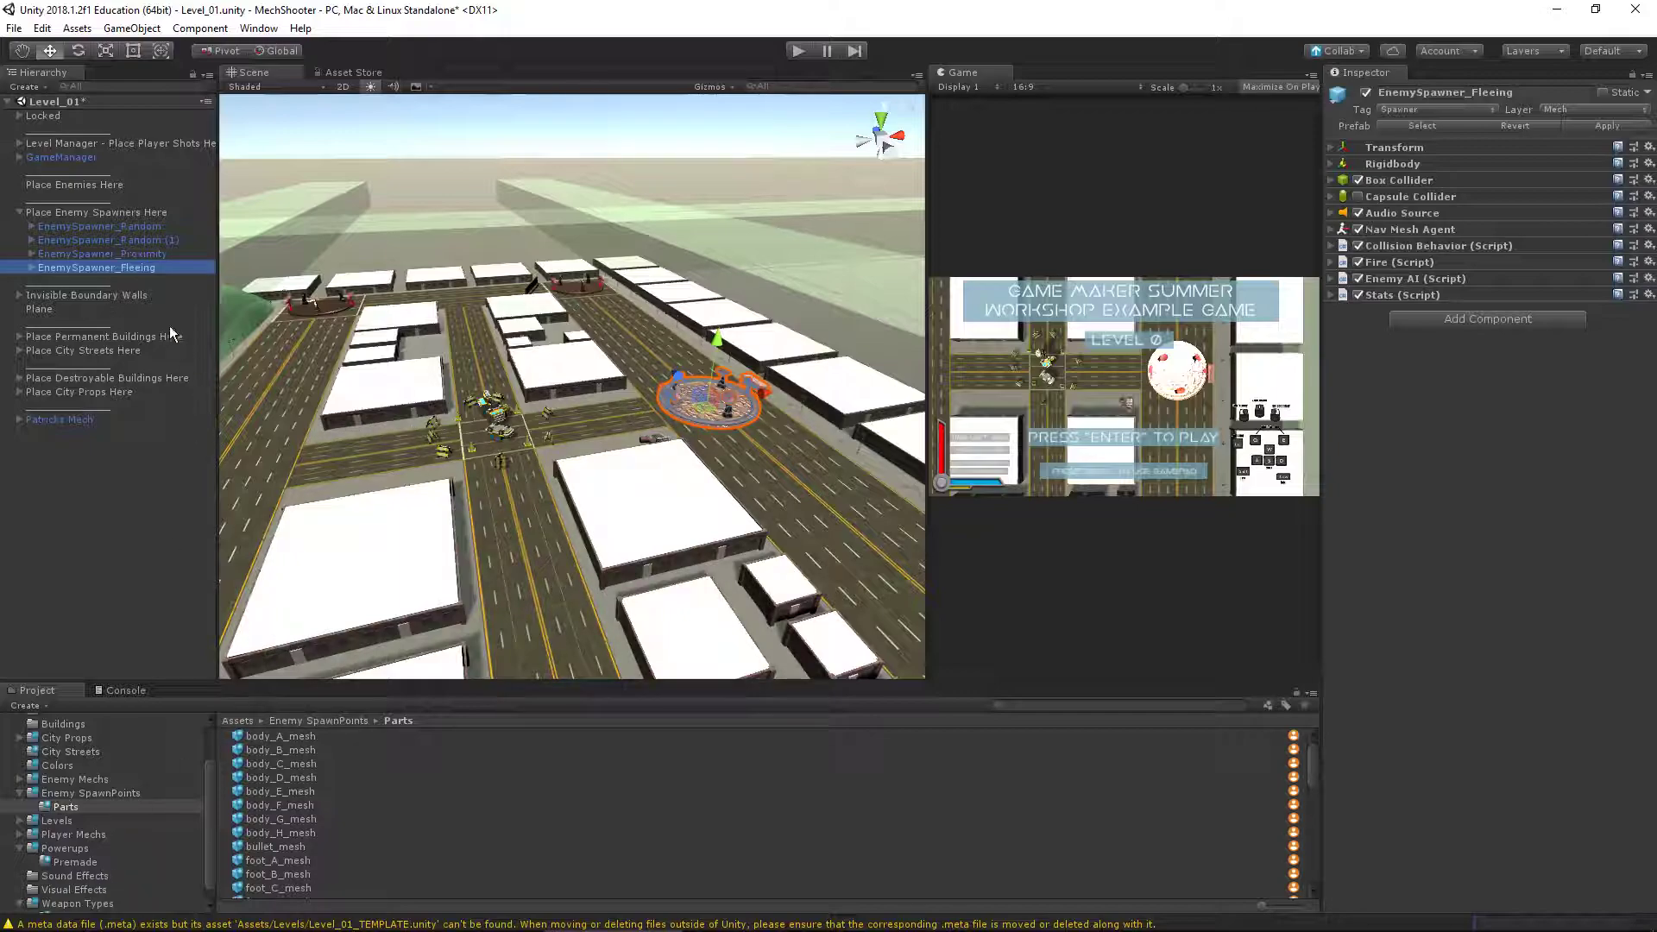
pyautogui.click(107, 789)
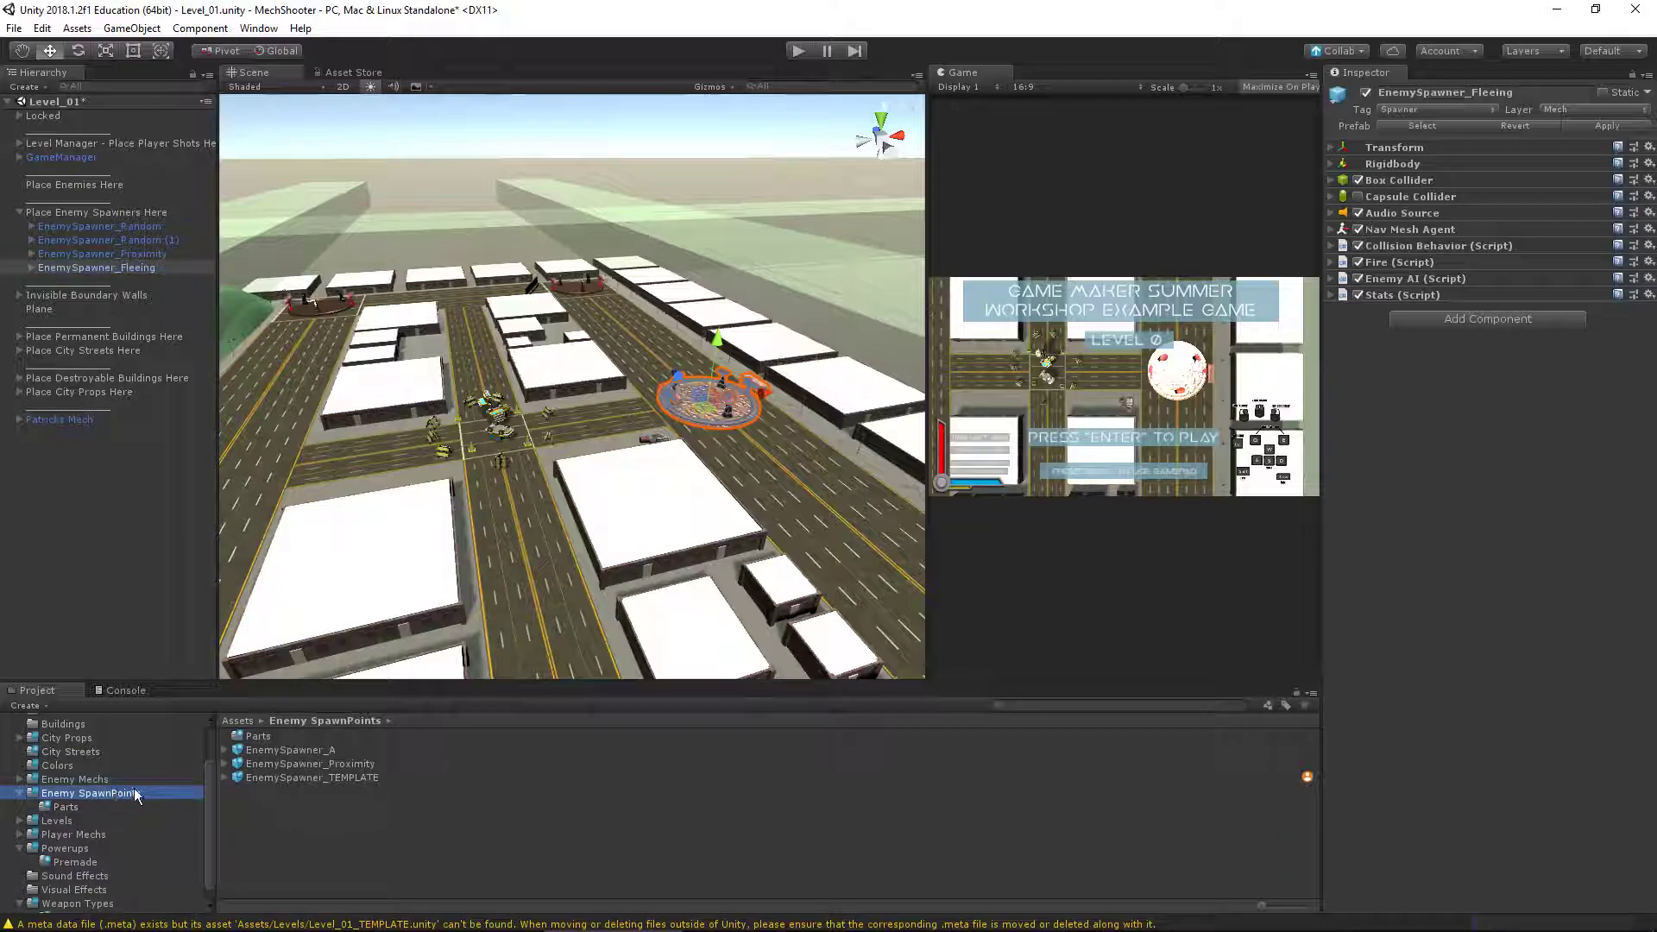
pyautogui.moveTo(69, 266); pyautogui.dragTo(367, 828)
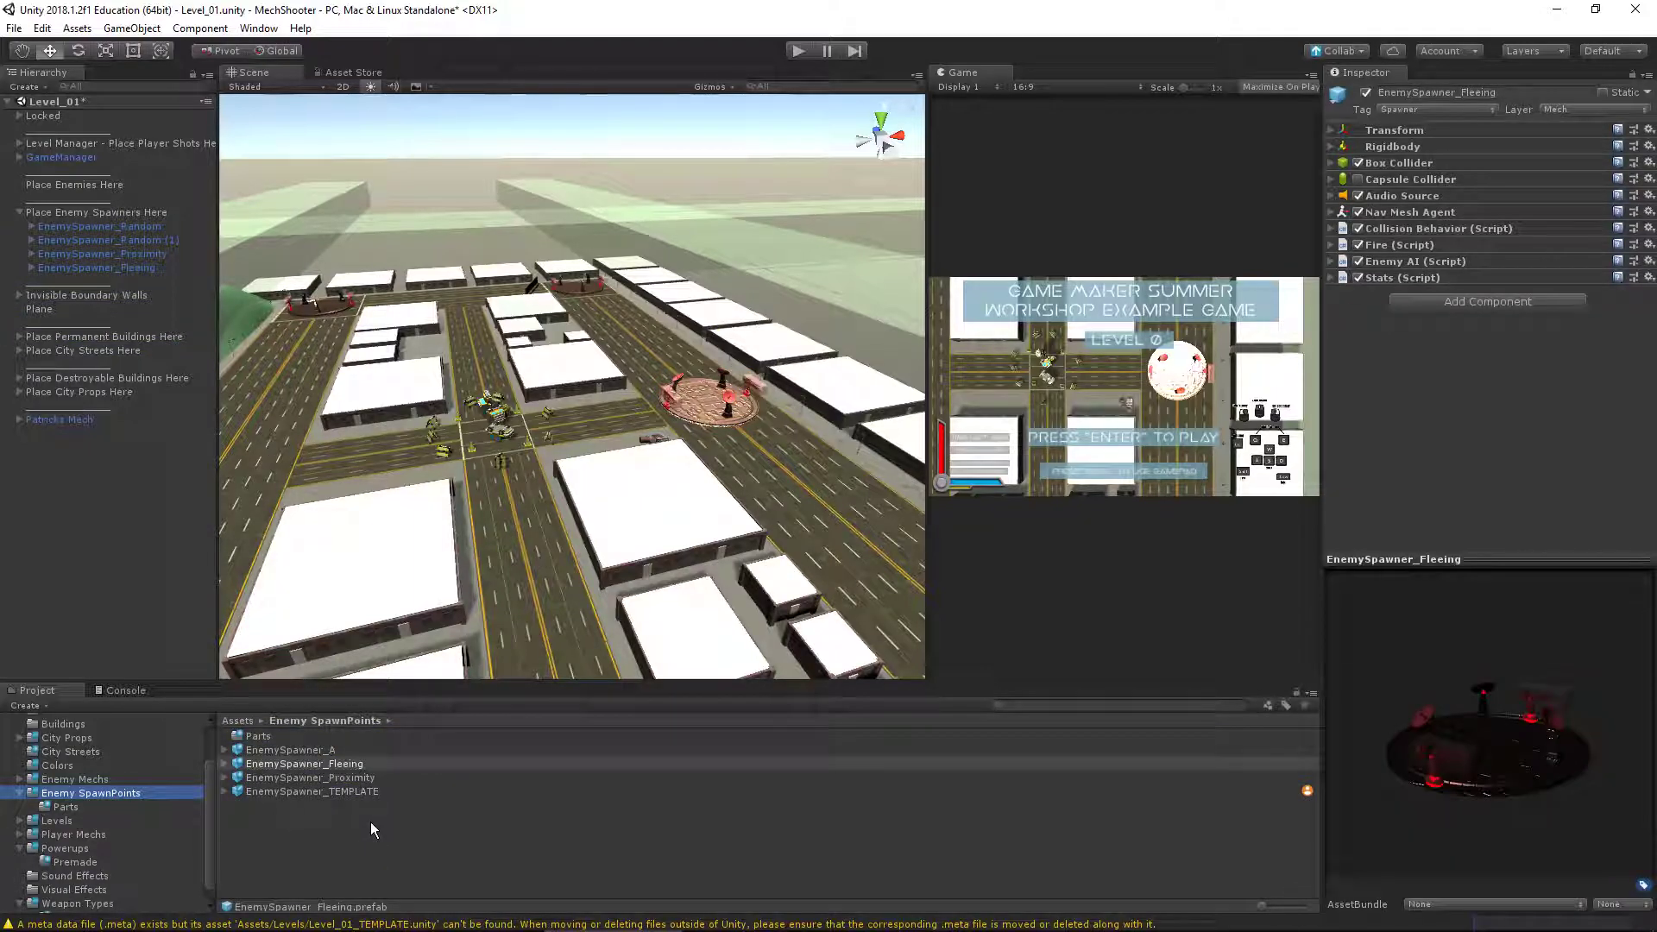
# Delete the outdated EnemySpawner_A prefab from the Enemy SpawnPoints folder
pyautogui.click(327, 751)
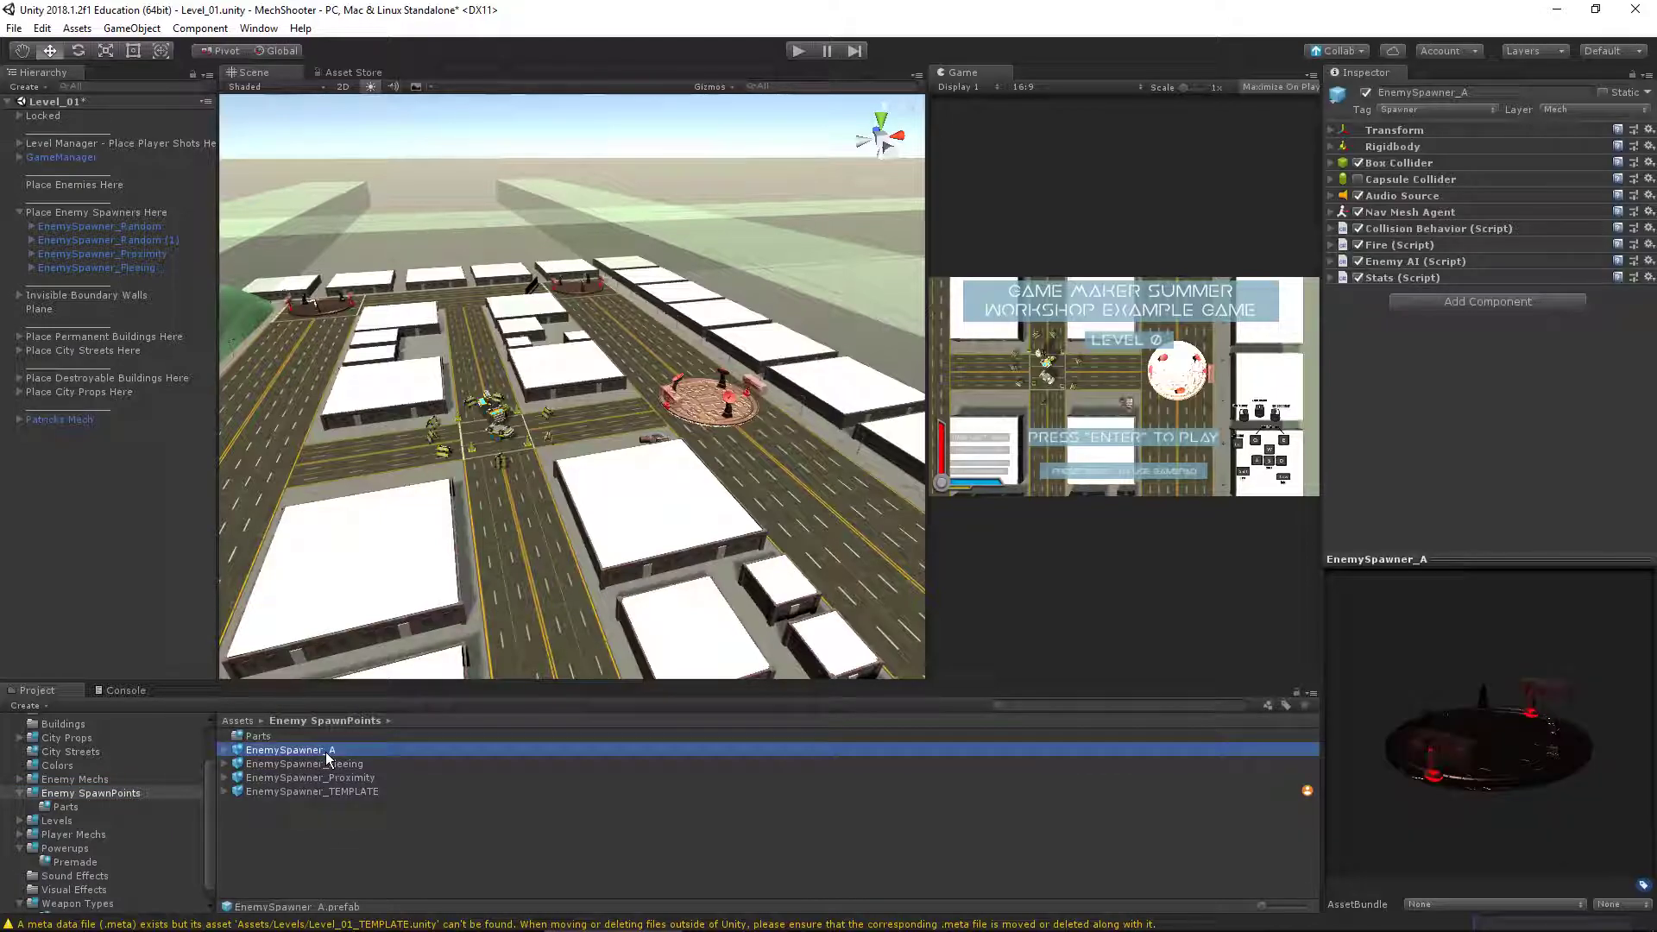
pyautogui.click(305, 827)
pyautogui.click(295, 752)
pyautogui.click(359, 813)
pyautogui.click(329, 751)
pyautogui.press('Delete')
pyautogui.click(863, 508)
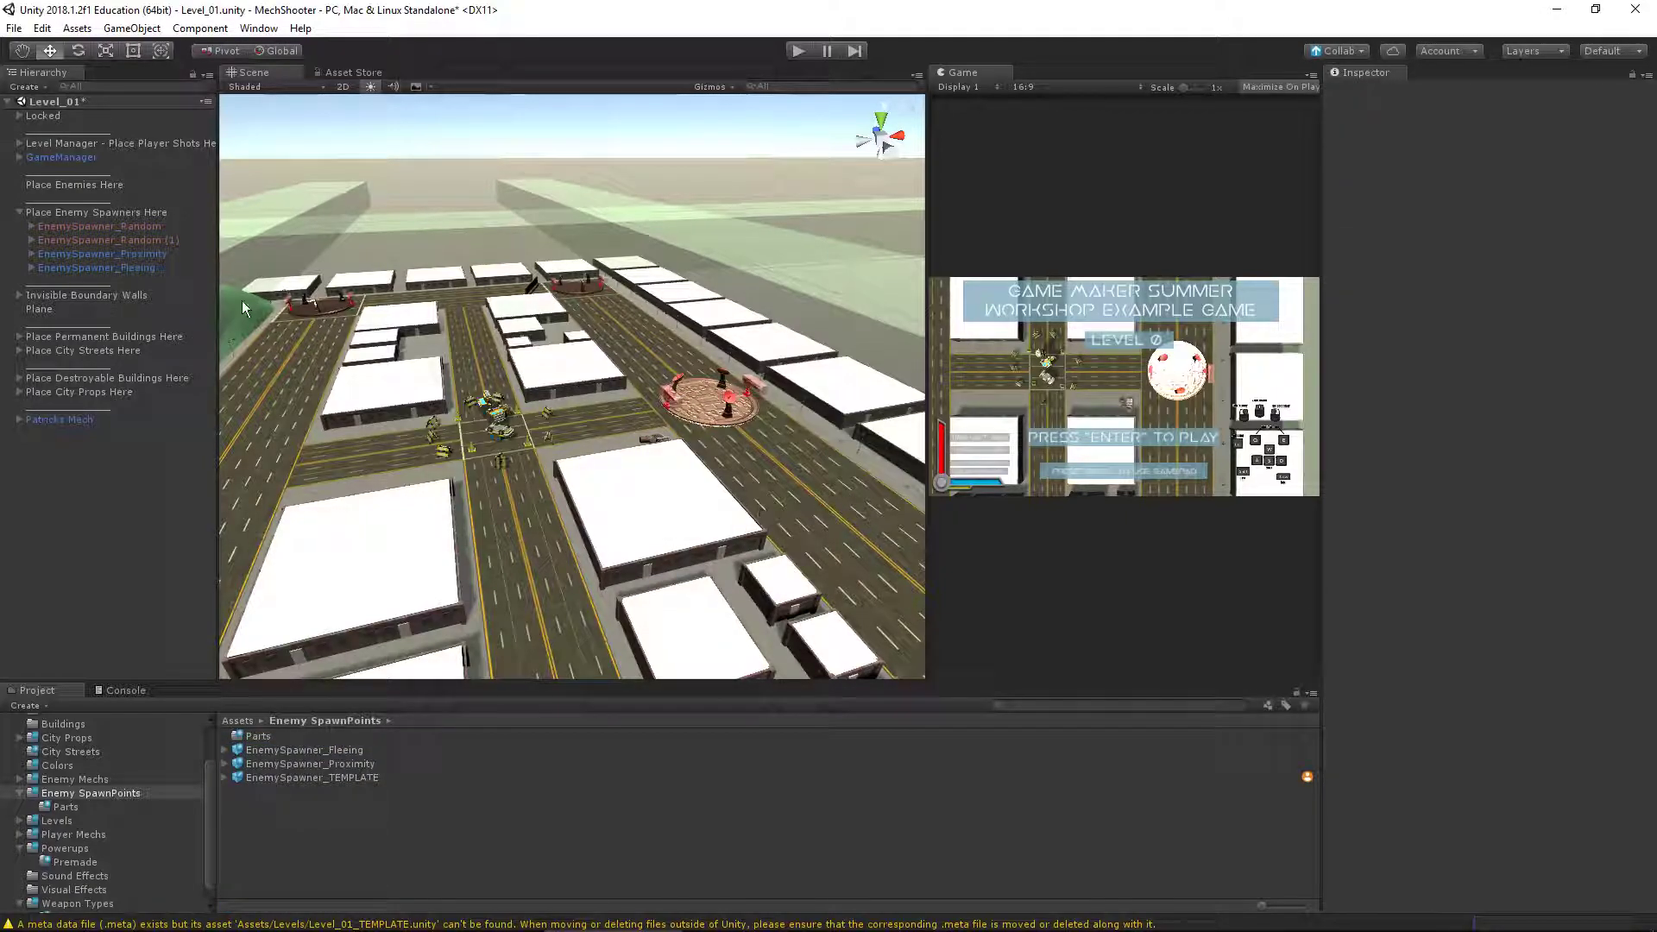
# Save the scene's EnemySpawner_Random as a new prefab in the Enemy SpawnPoints folder
pyautogui.click(122, 226)
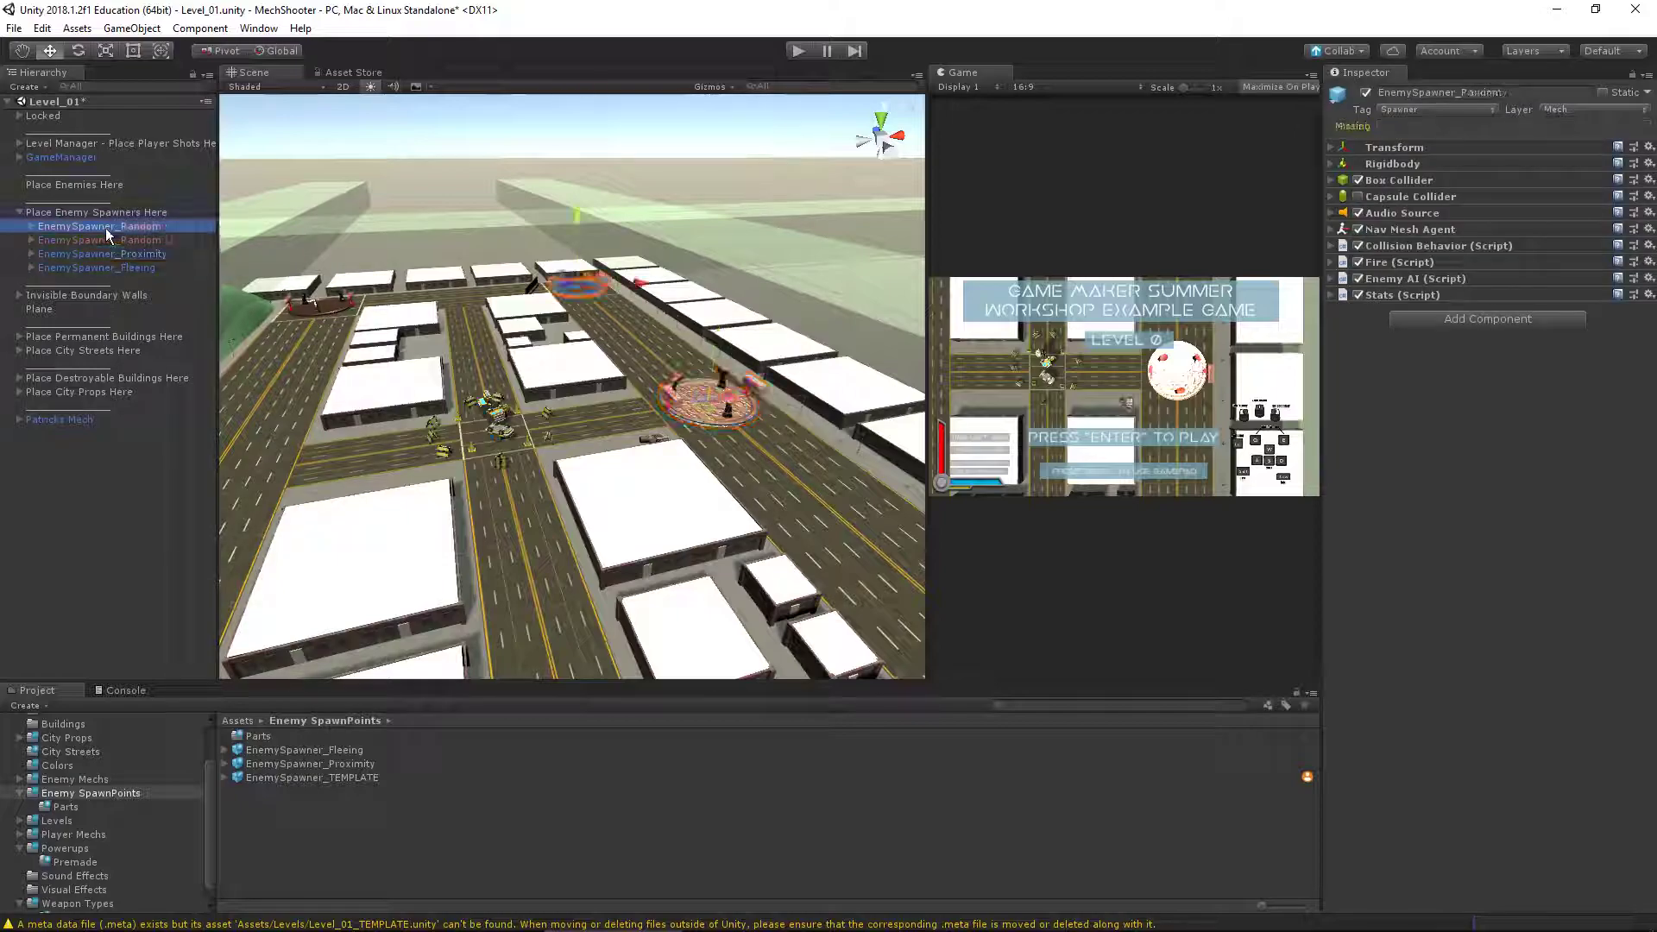
pyautogui.click(104, 242)
pyautogui.click(92, 226)
pyautogui.moveTo(82, 226); pyautogui.dragTo(336, 846)
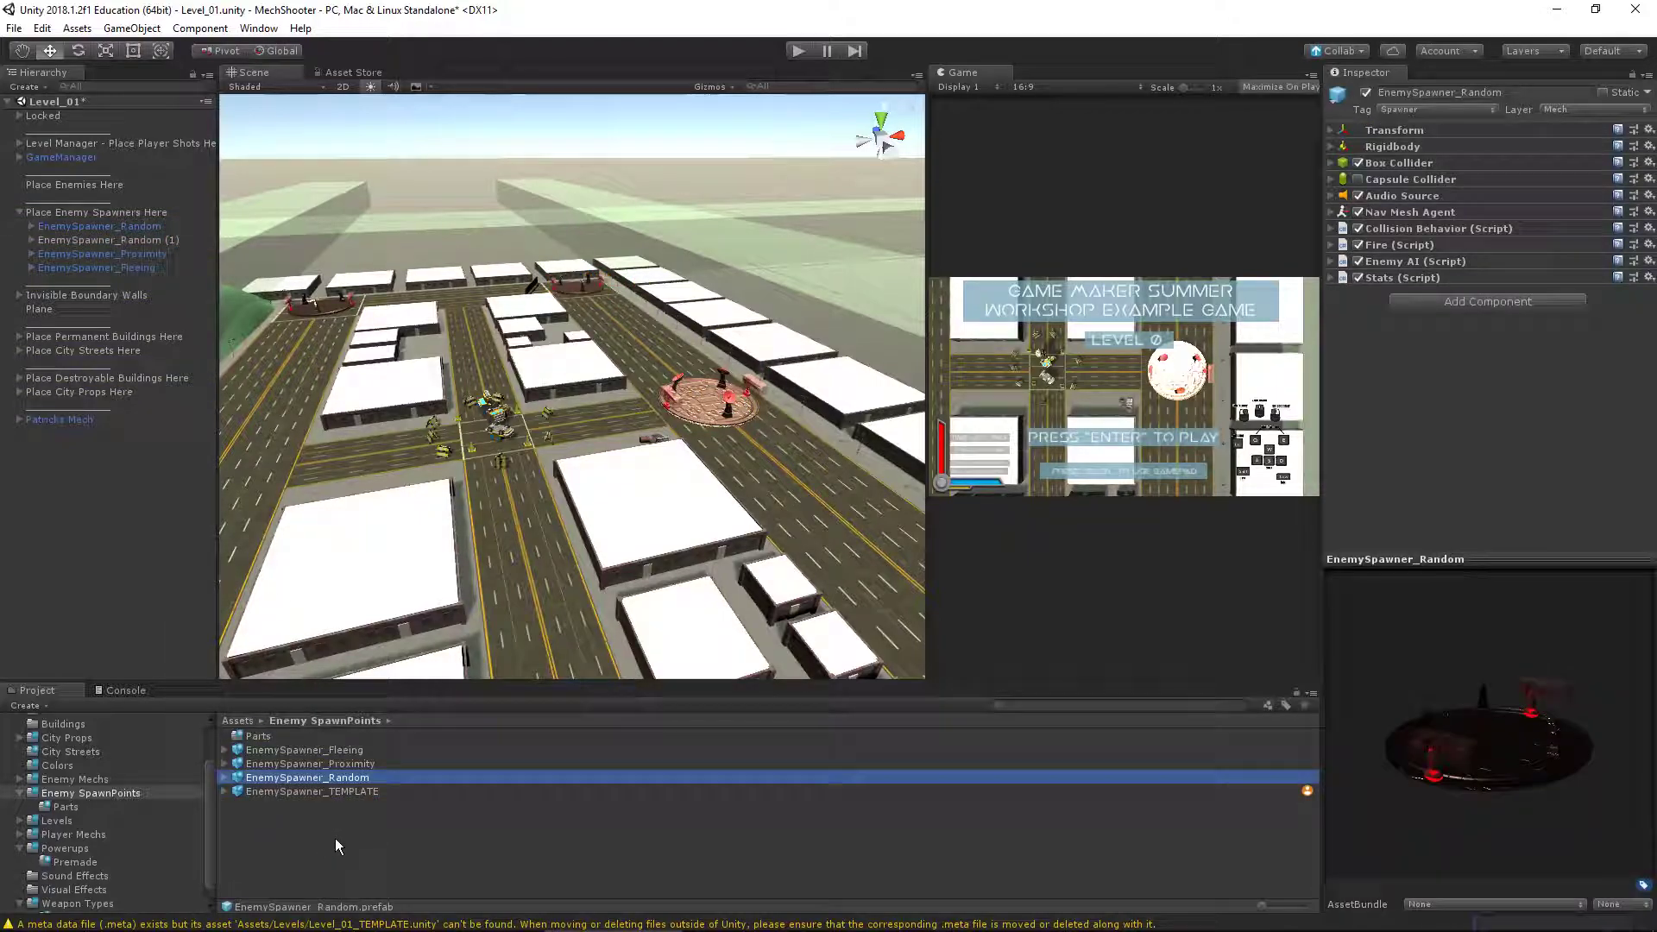
pyautogui.click(400, 825)
# Replace the unlinked EnemySpawner_Random (1) with a duplicate of EnemySpawner_Random, moved along the X axis to the same street corner
pyautogui.click(116, 239)
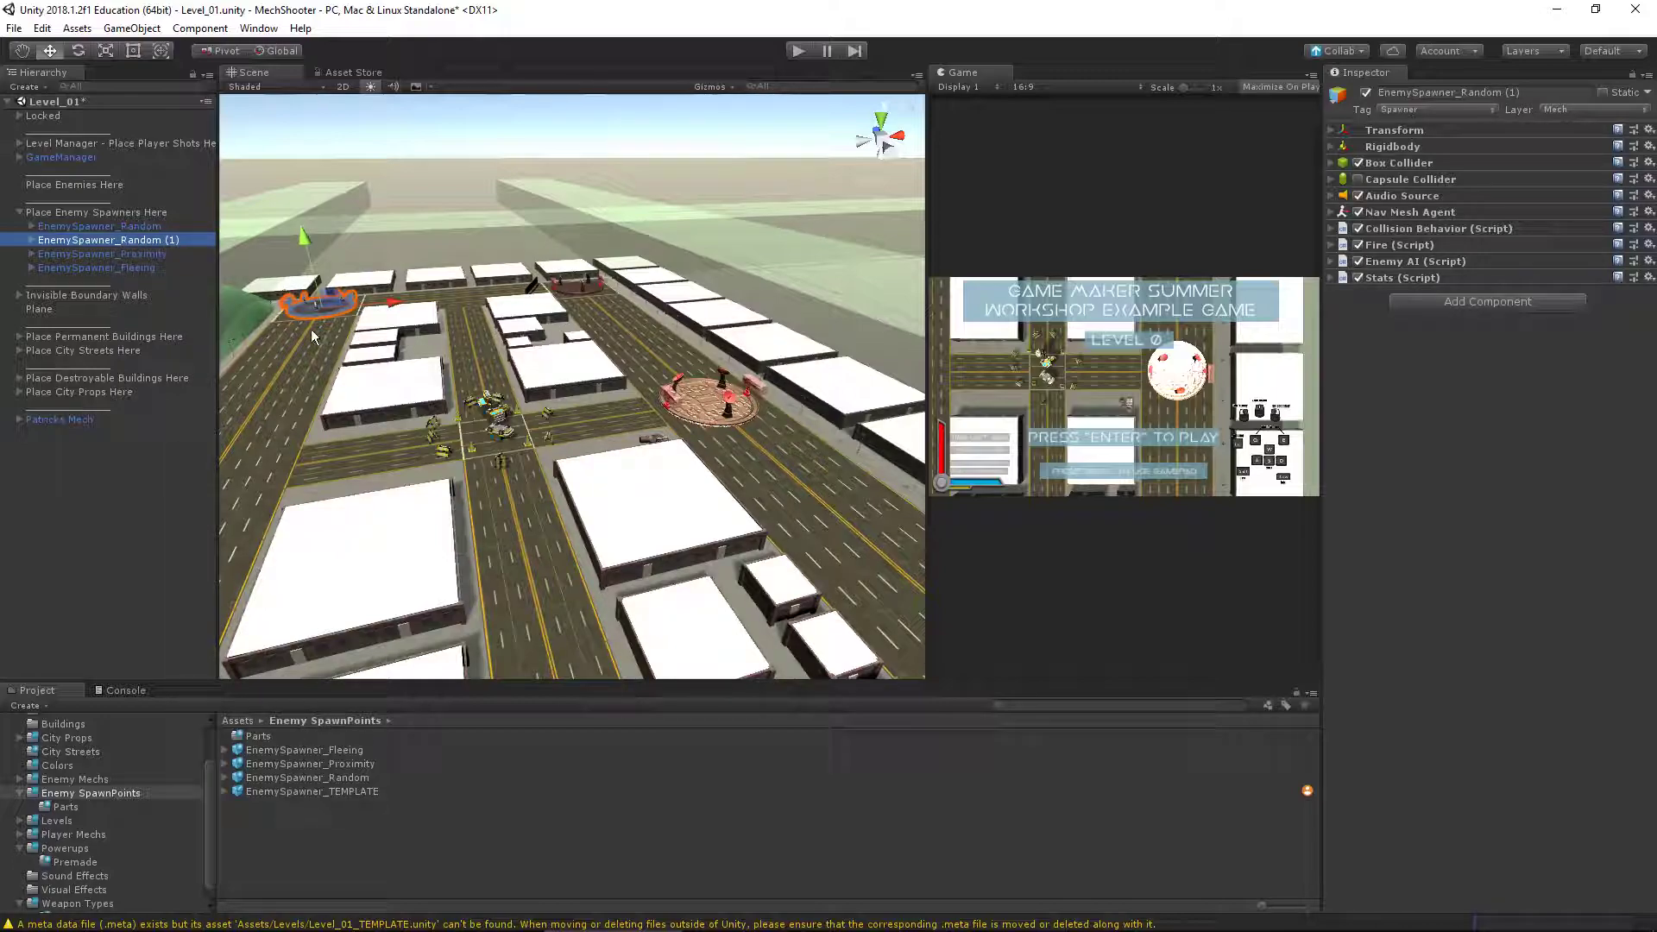
pyautogui.press('Delete')
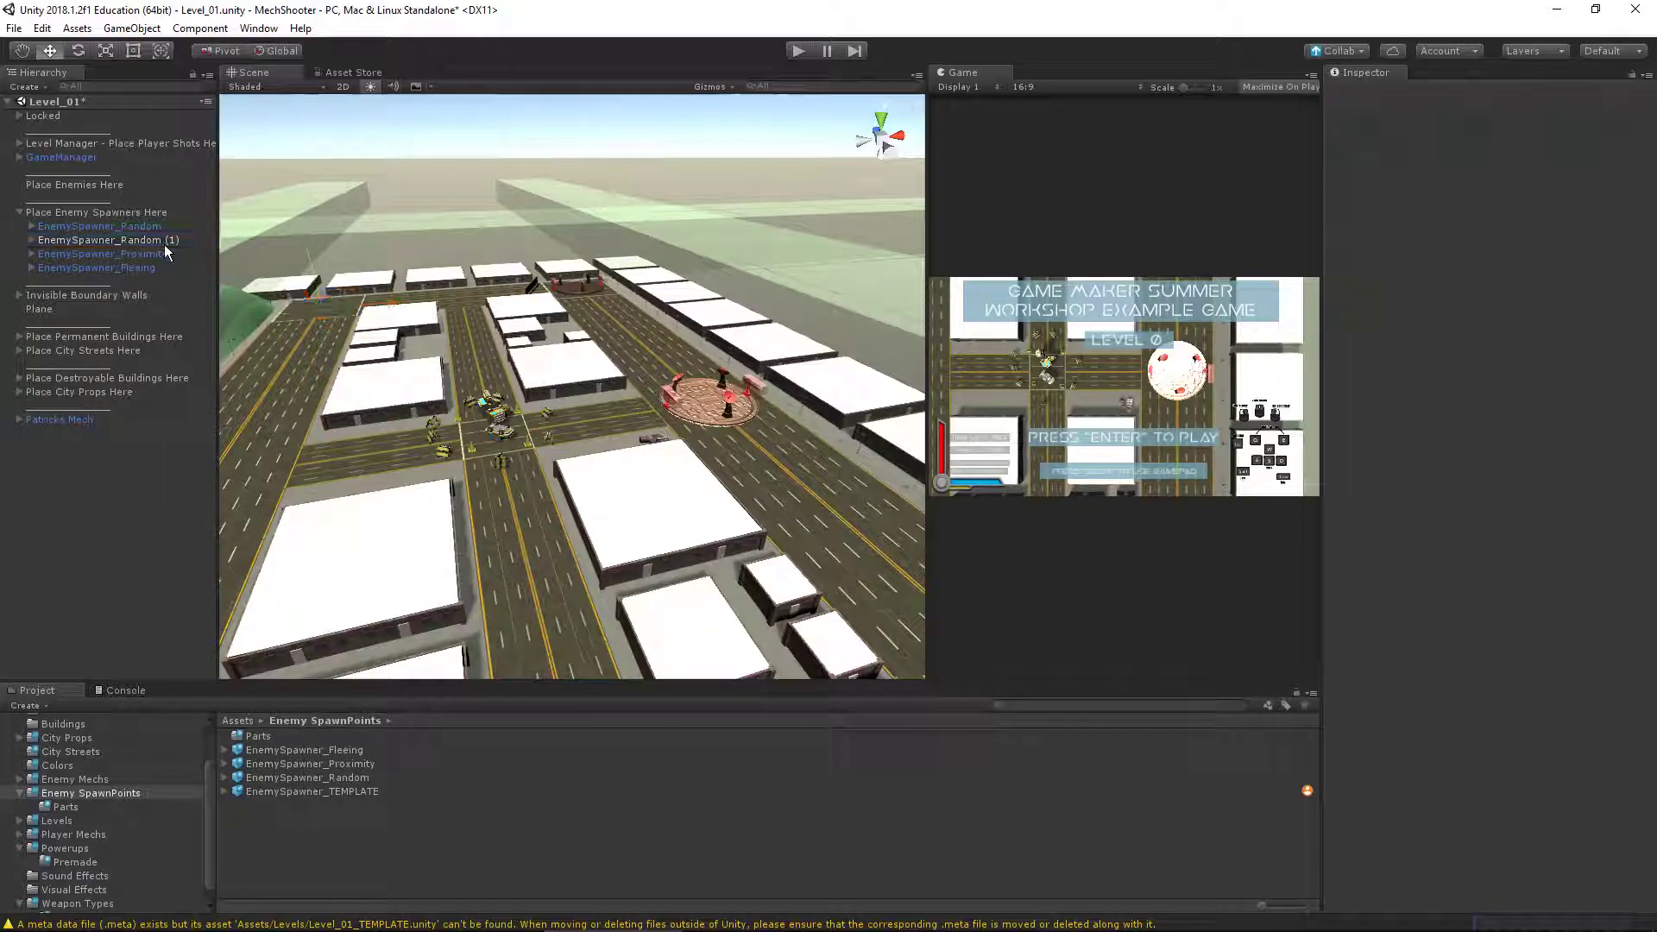
pyautogui.click(138, 228)
pyautogui.hotkey('ctrl', 'd')
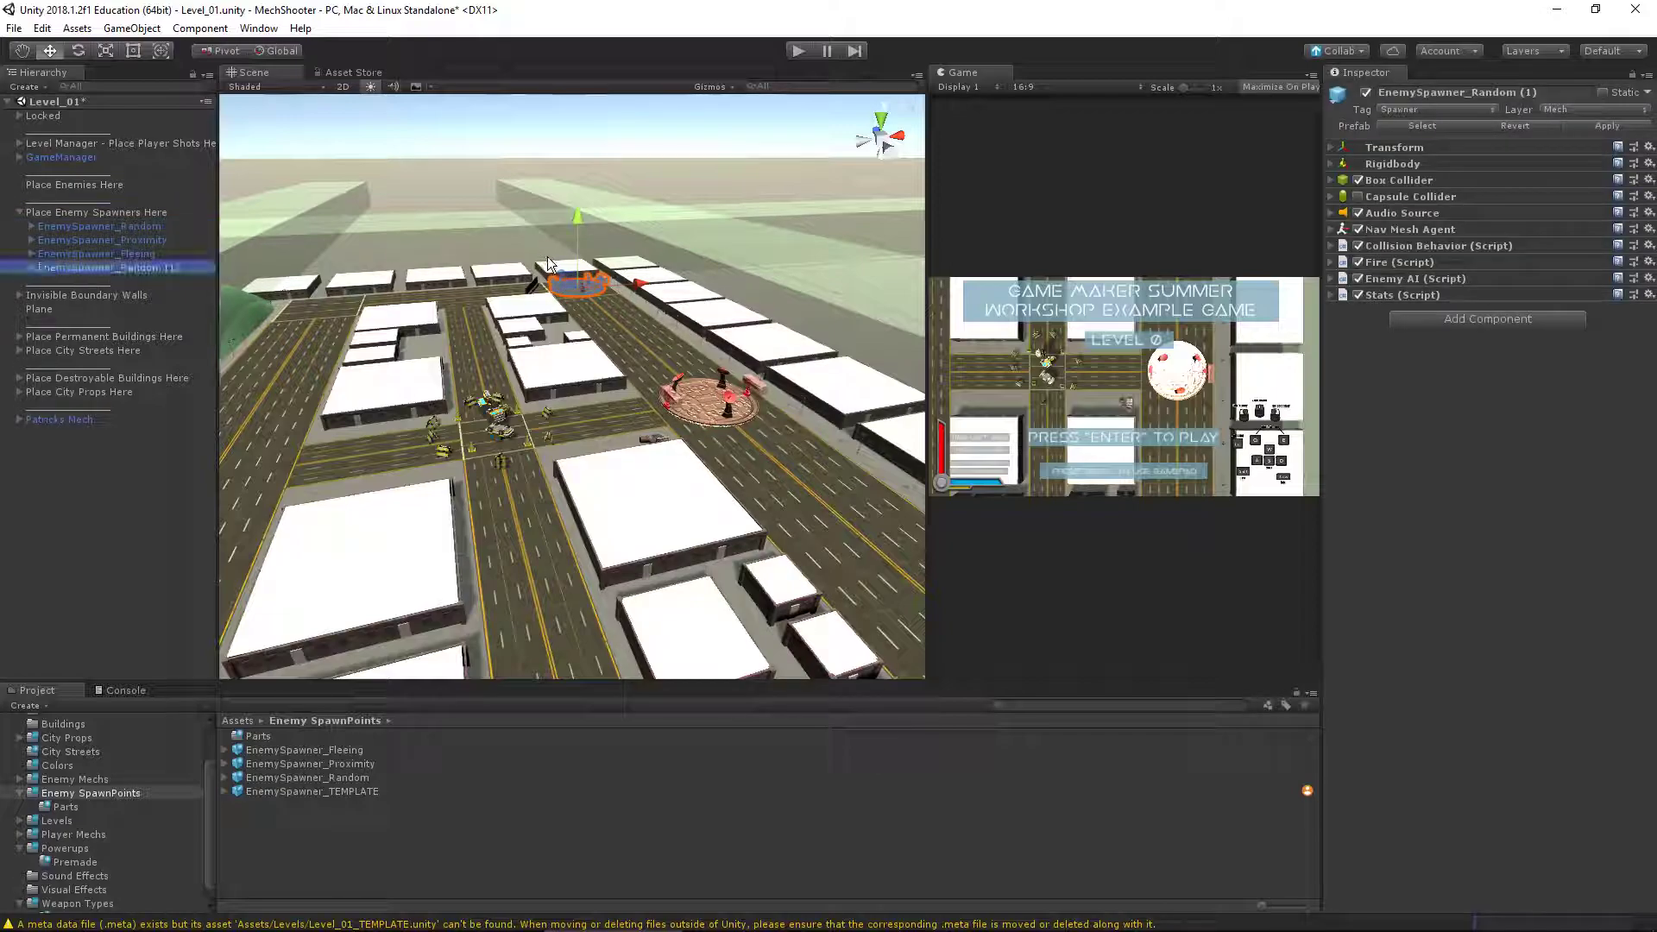
pyautogui.moveTo(639, 282); pyautogui.dragTo(419, 290)
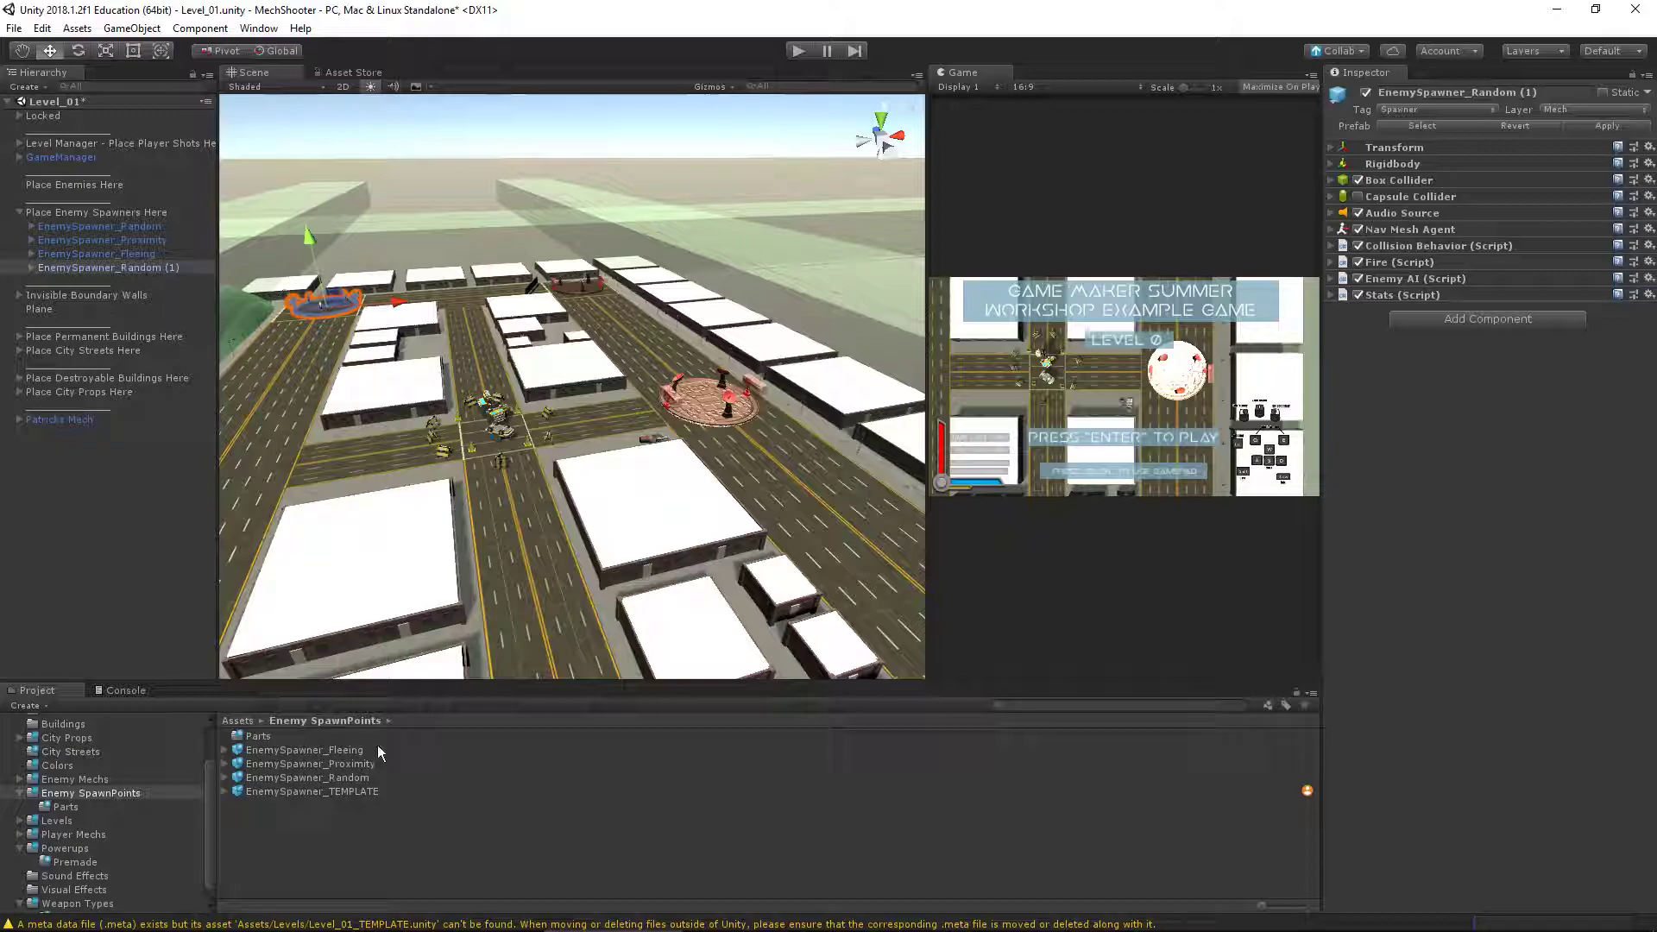
# Compare the previews of the EnemySpawner_Proximity, EnemySpawner_Fleeing and EnemySpawner_Random prefabs, rotating the Proximity model
pyautogui.click(356, 765)
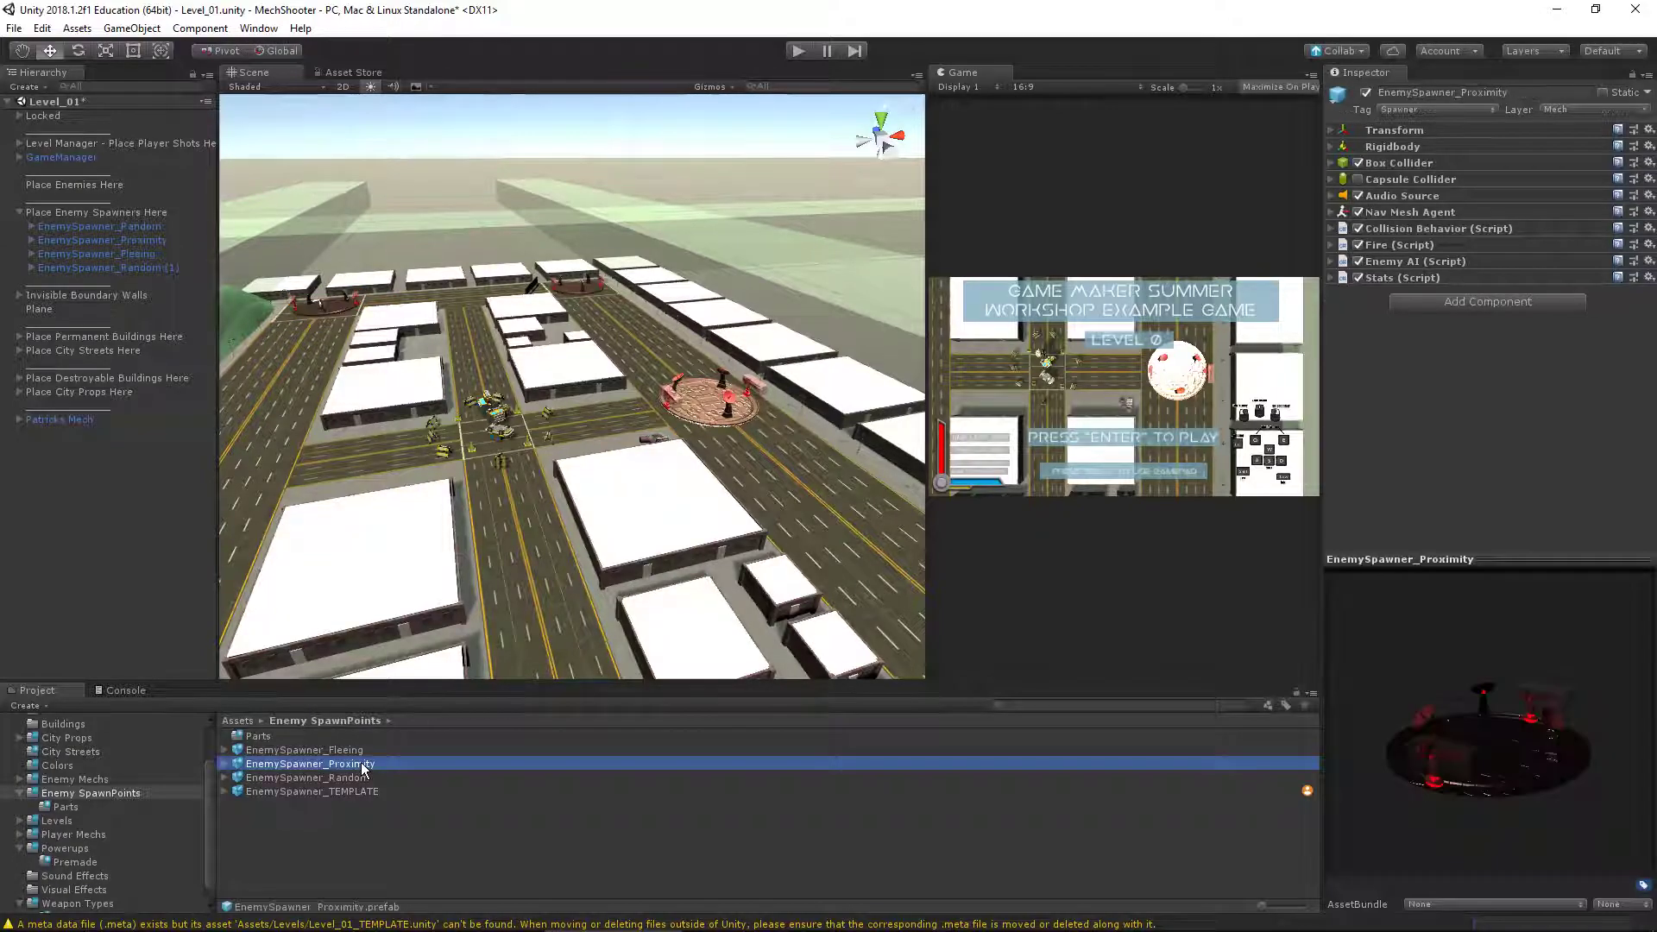
pyautogui.moveTo(1532, 794); pyautogui.dragTo(1480, 781)
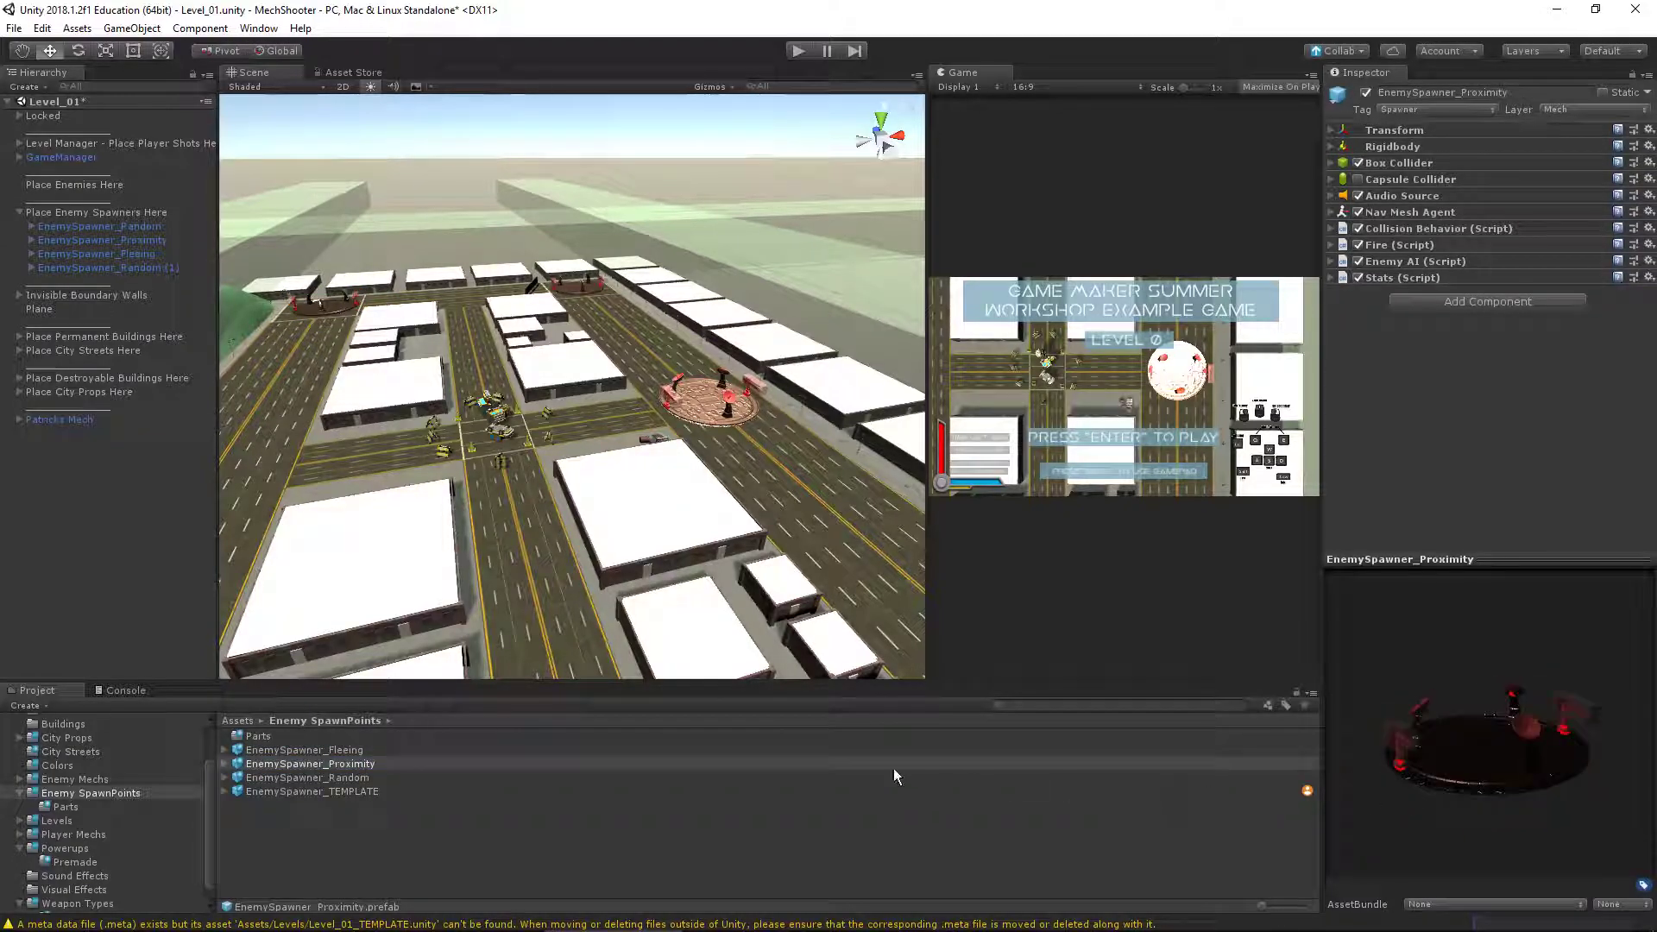
pyautogui.click(418, 751)
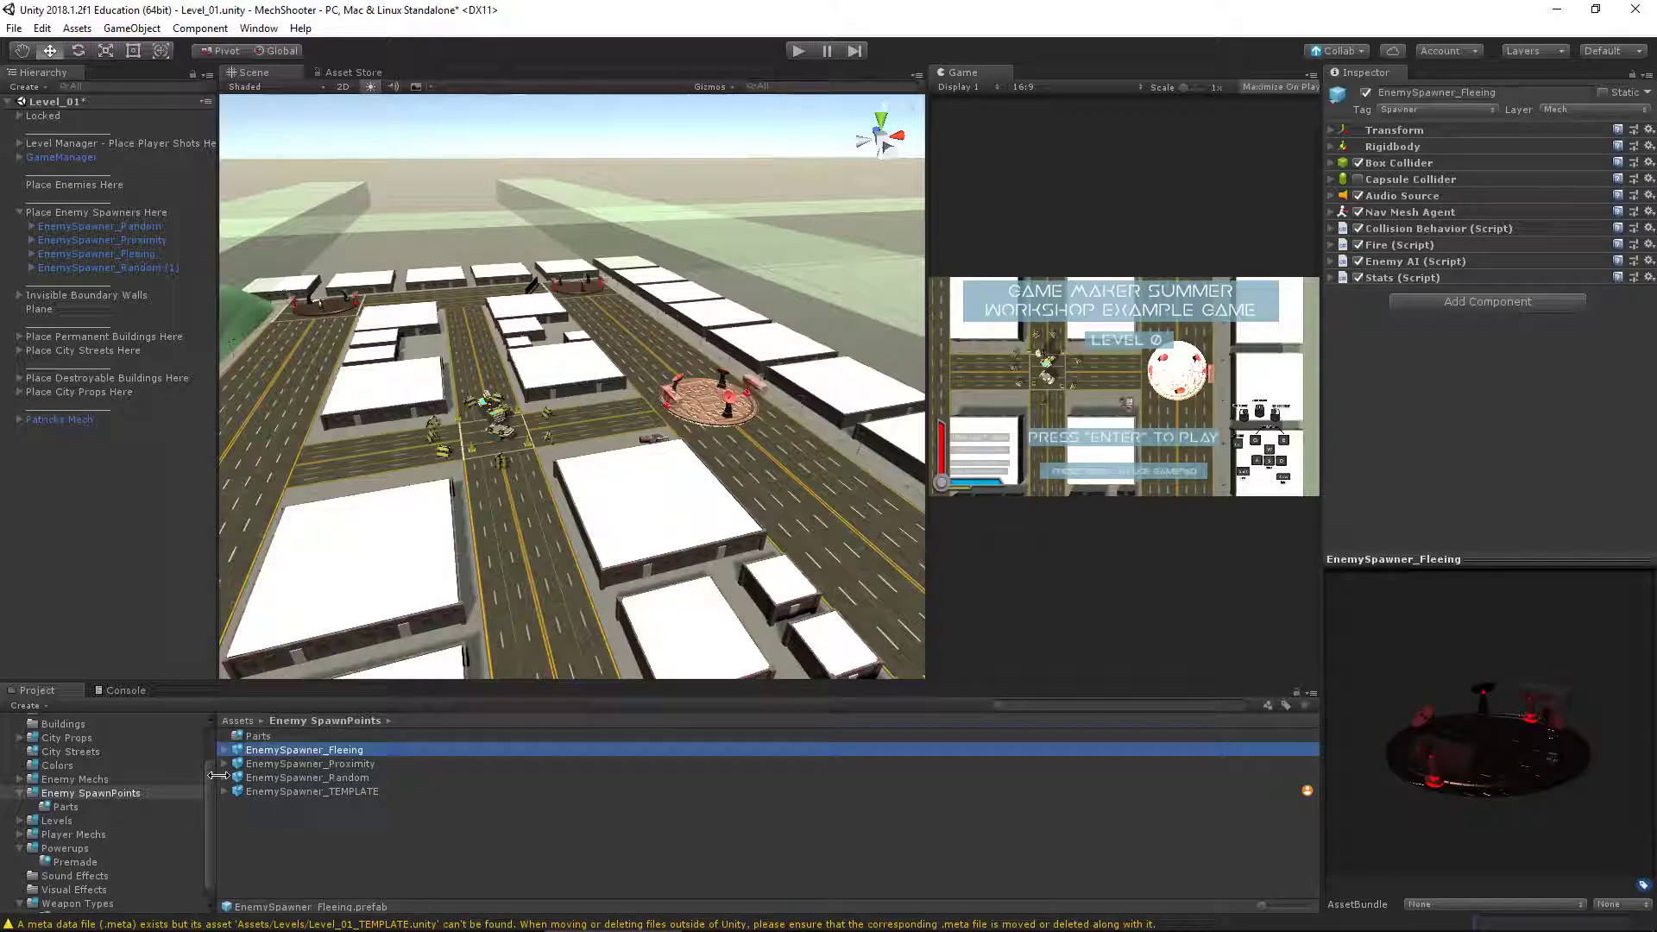
pyautogui.click(336, 778)
pyautogui.click(338, 749)
pyautogui.click(339, 764)
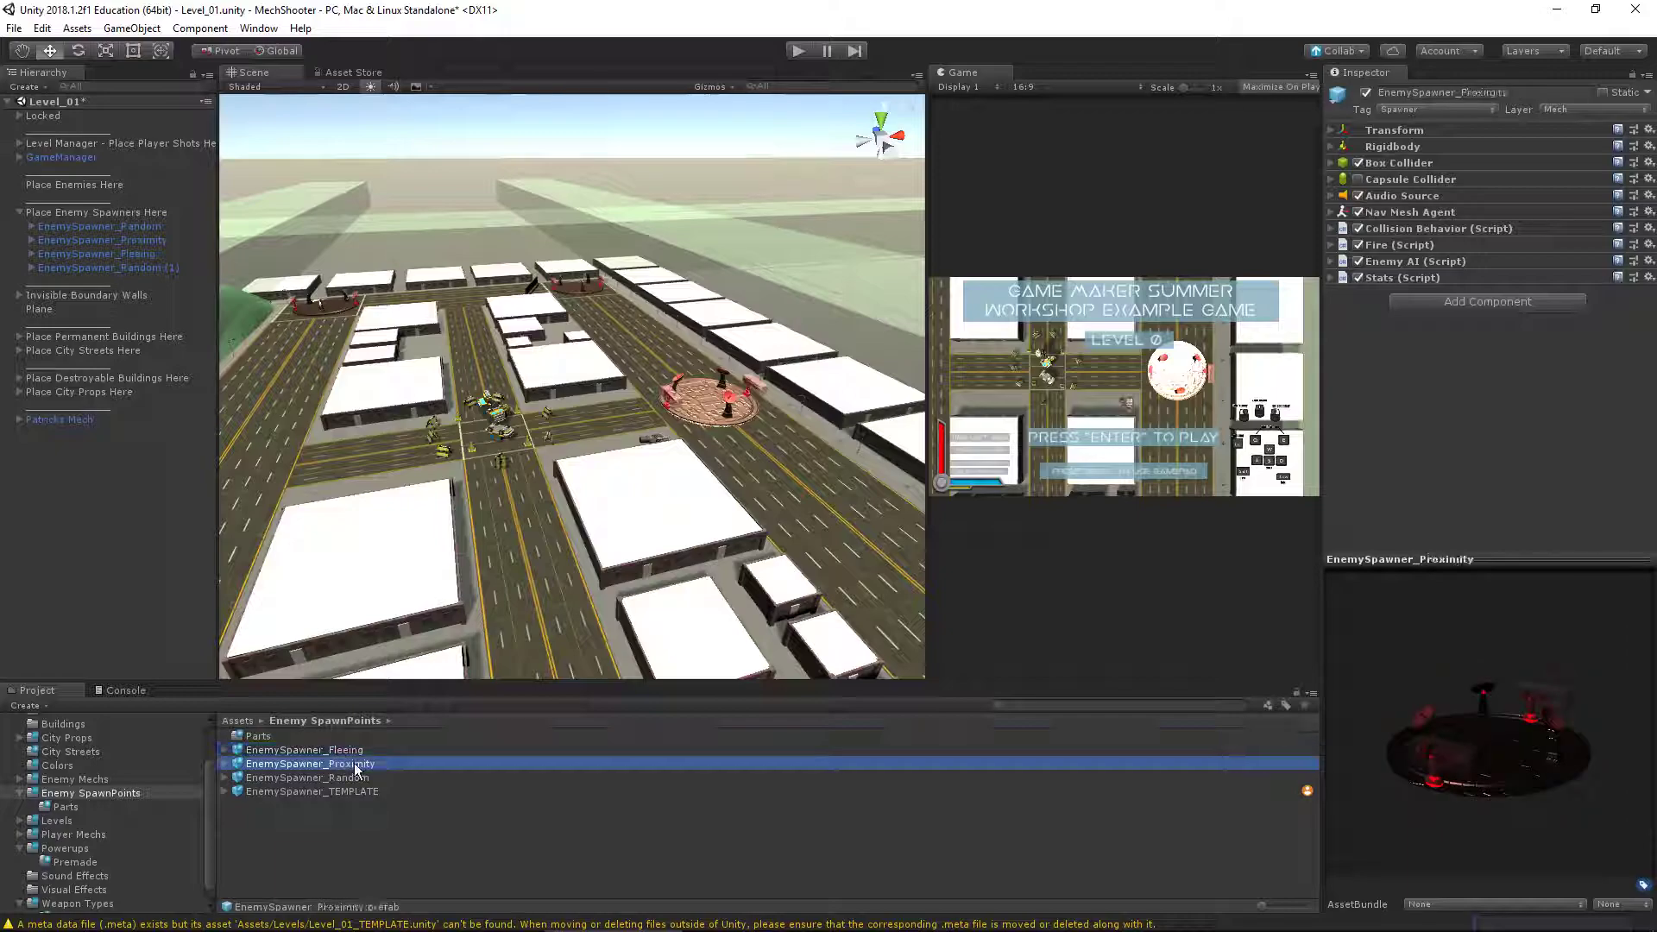
pyautogui.click(343, 777)
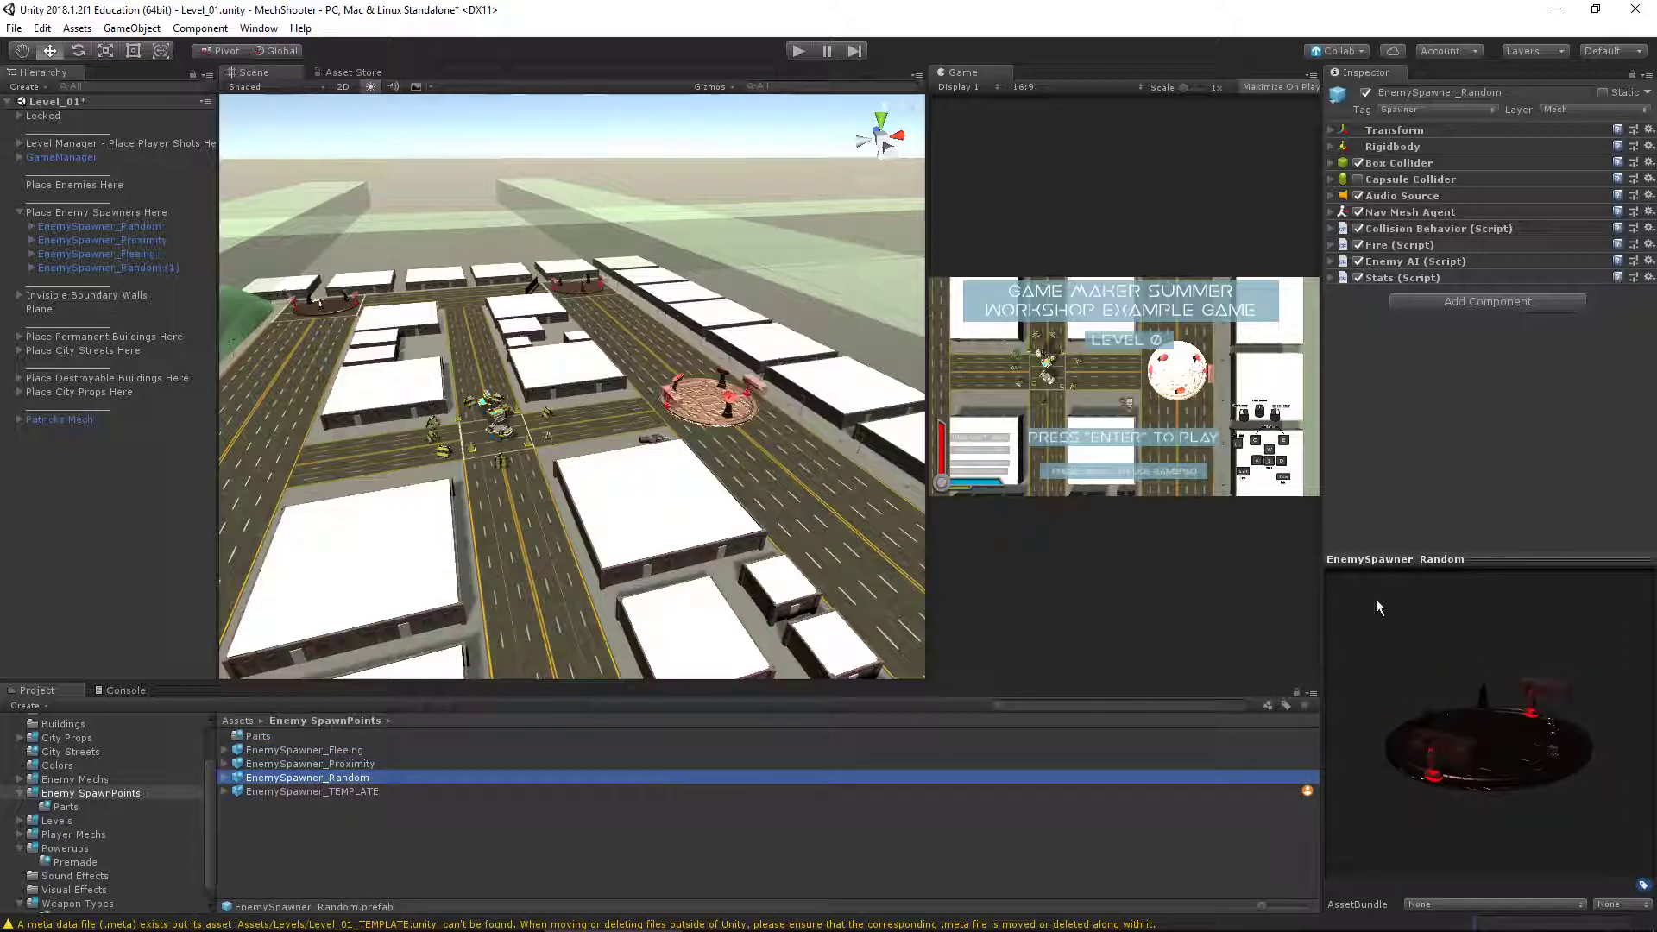
# Expand the EnemySpawner_Random prefab's Stats and check the same settings on EnemySpawner_Fleeing and EnemySpawner_Random (1) in the scene
pyautogui.click(1331, 278)
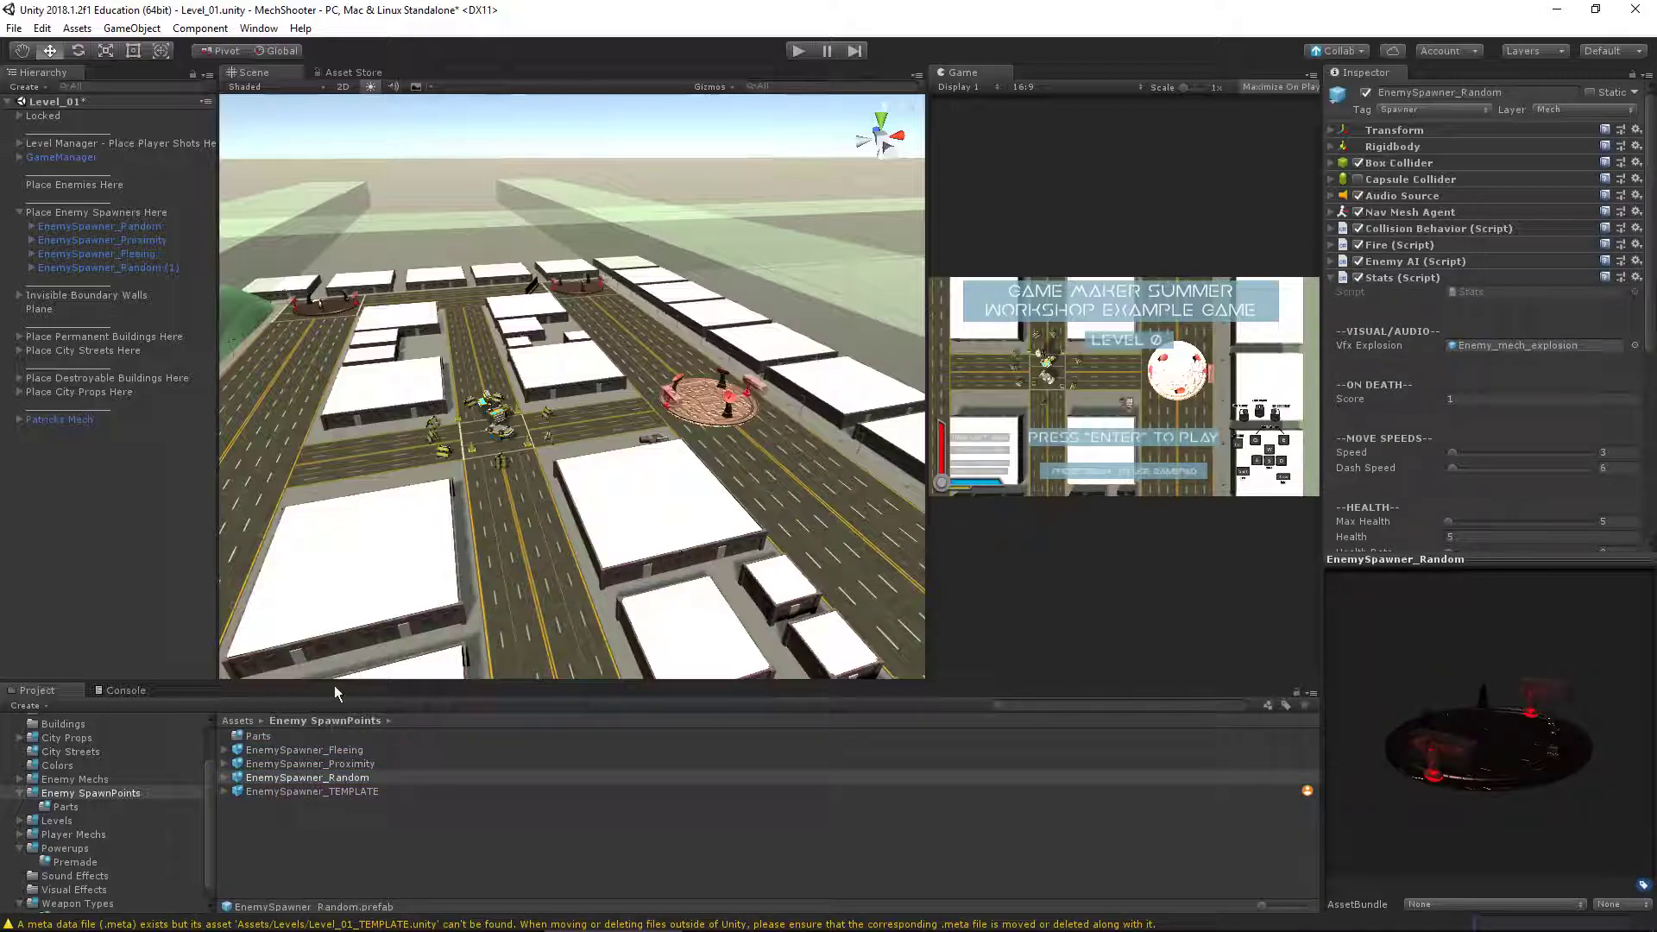
pyautogui.click(362, 775)
pyautogui.click(116, 255)
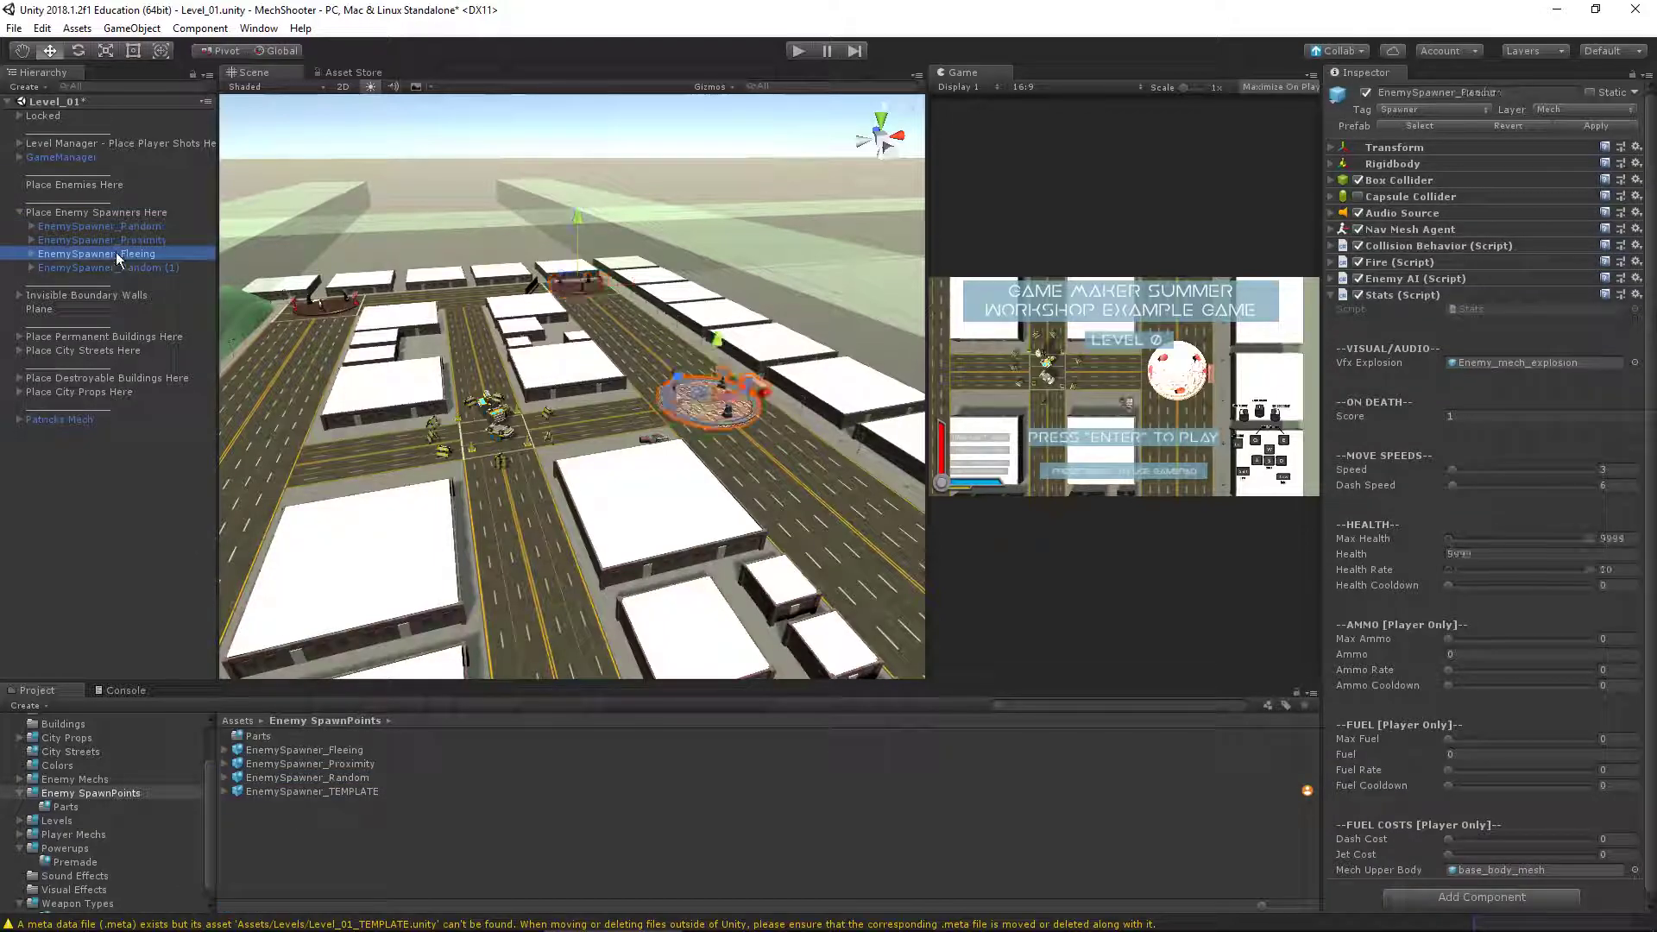
pyautogui.click(121, 267)
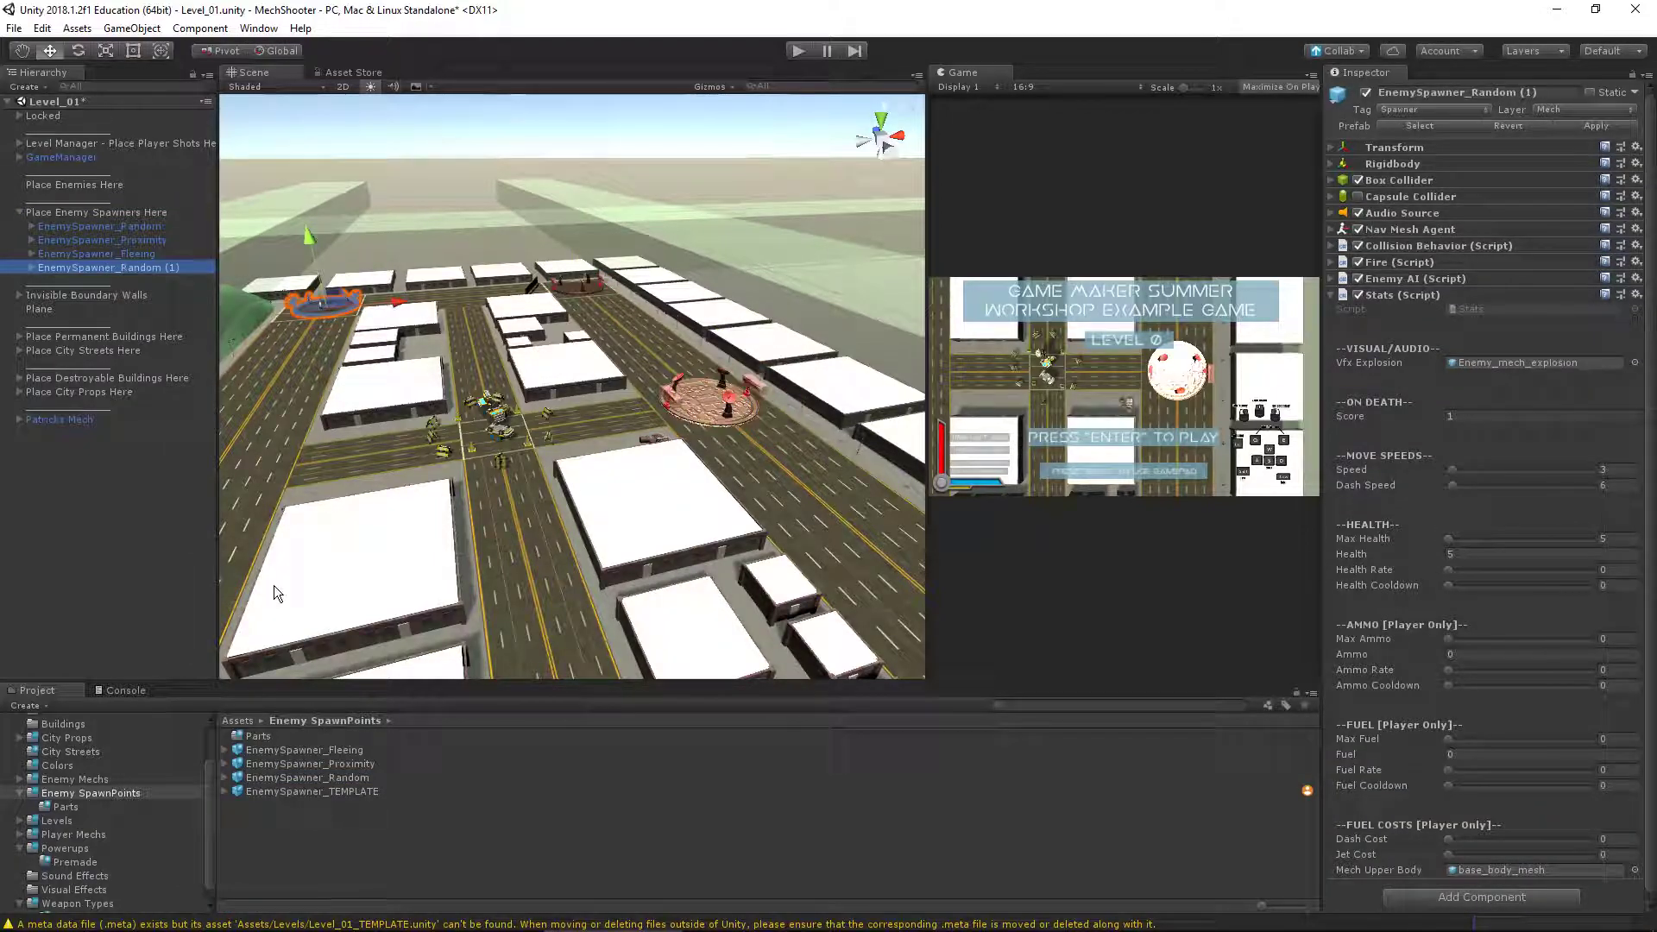
# Set the Score in the Stats of the EnemySpawner_Proximity prefab to 2
pyautogui.click(339, 770)
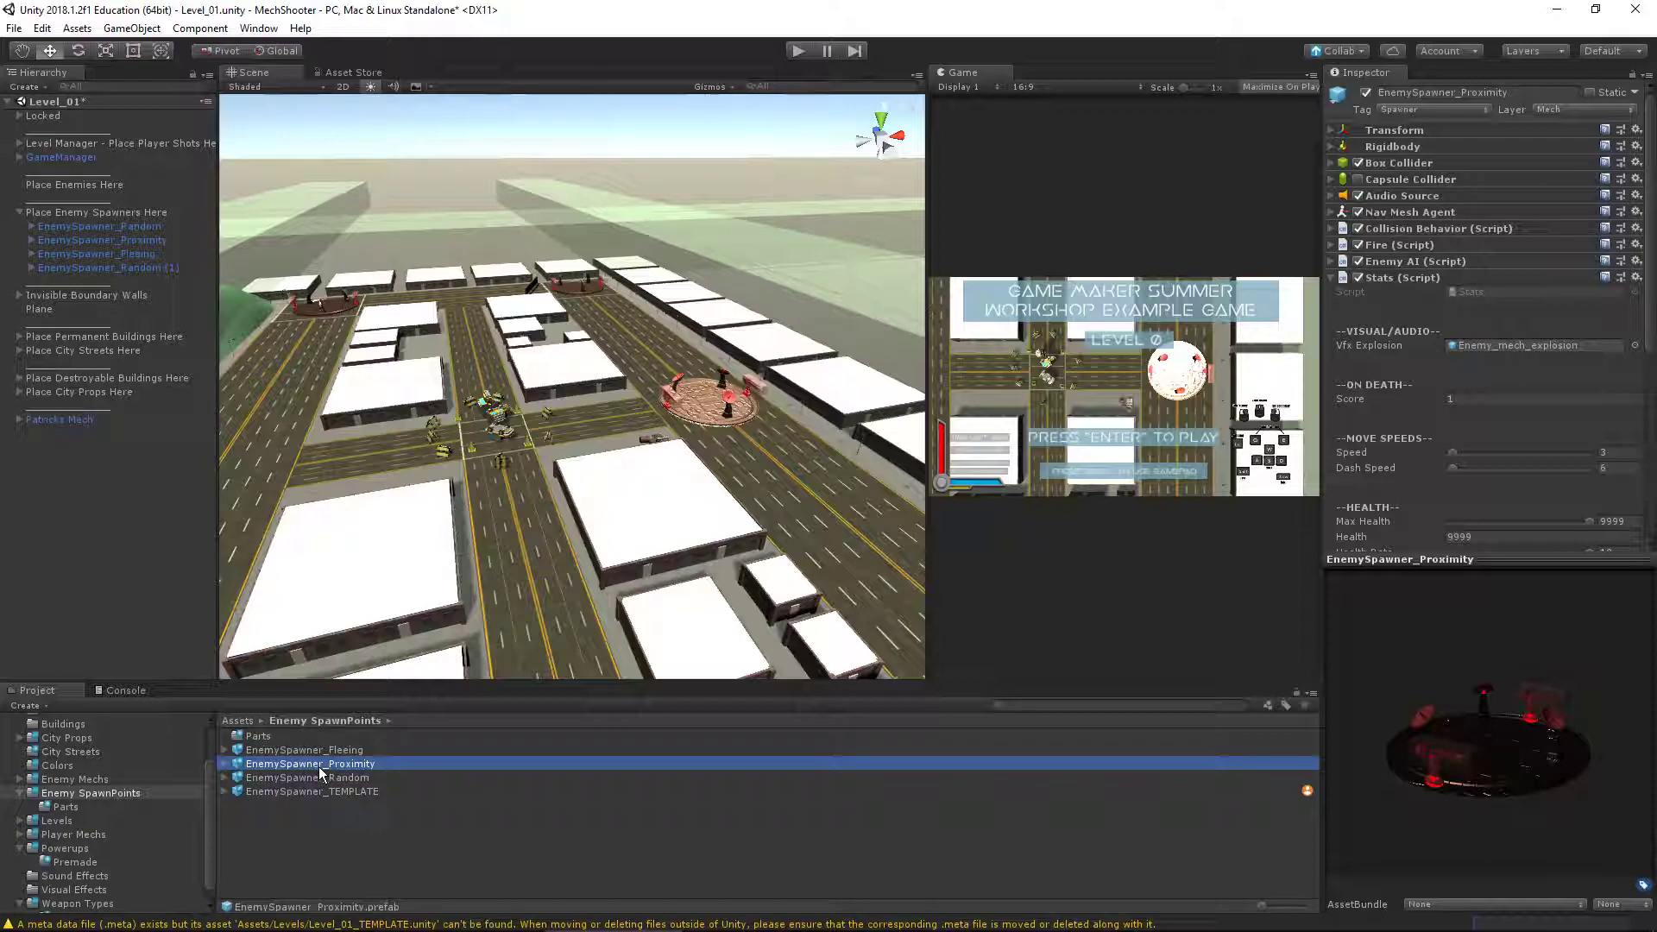
pyautogui.click(1483, 395)
pyautogui.scroll(-3, 1470, 428)
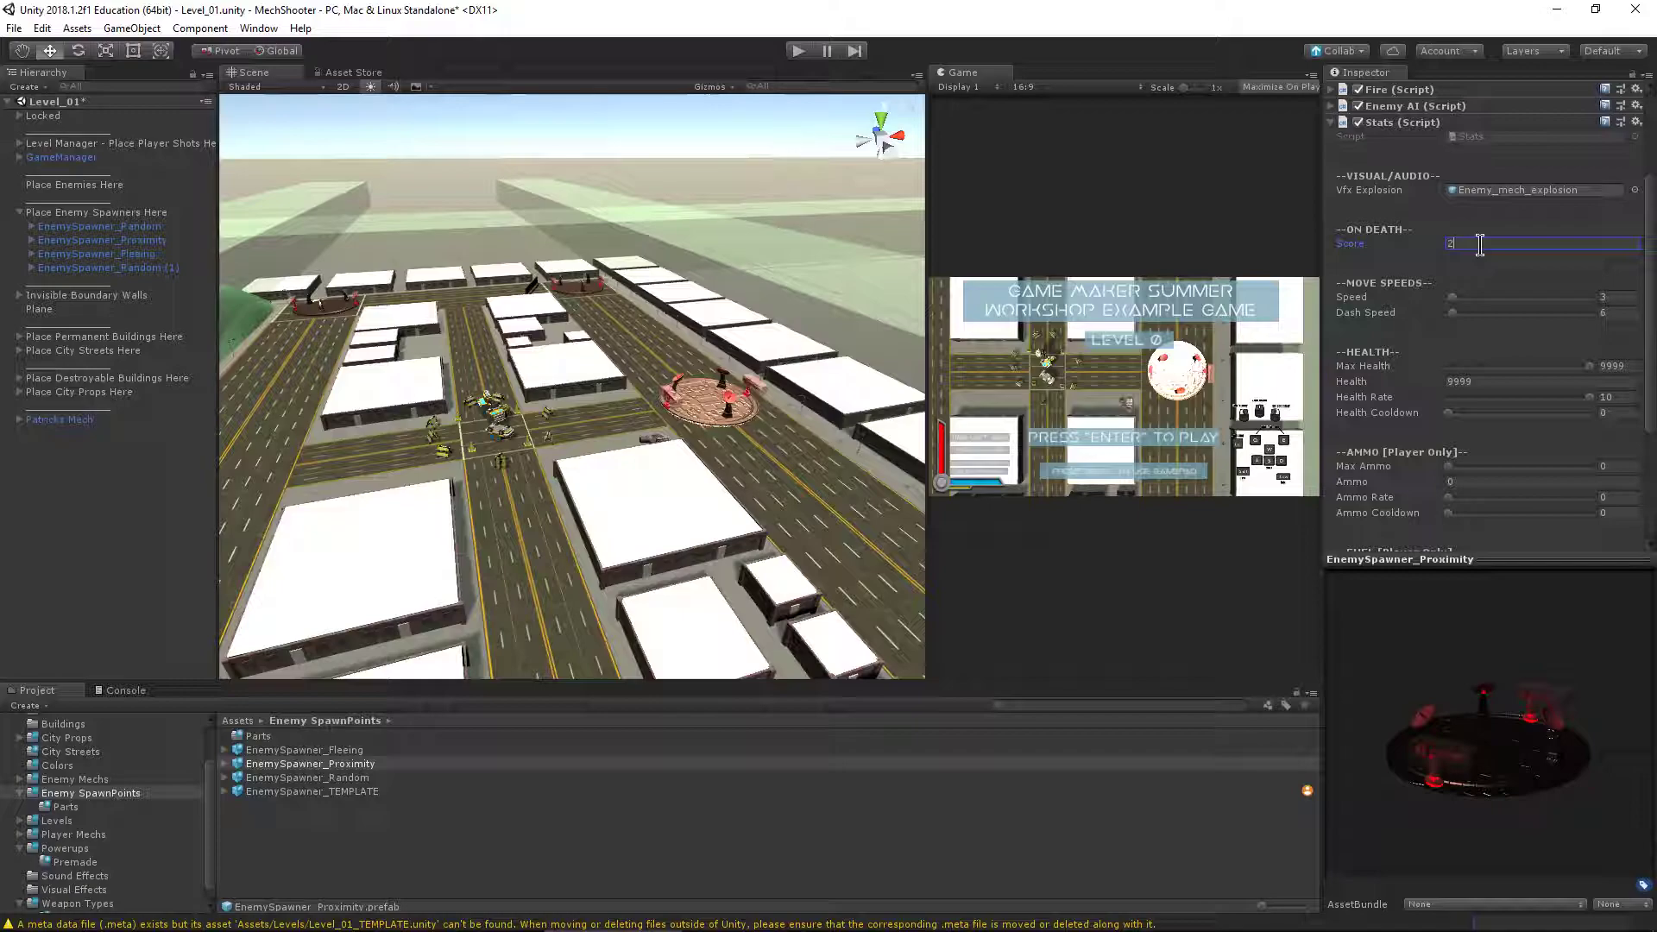
# Revert the scene's EnemySpawner_Random to its prefab settings
pyautogui.click(145, 227)
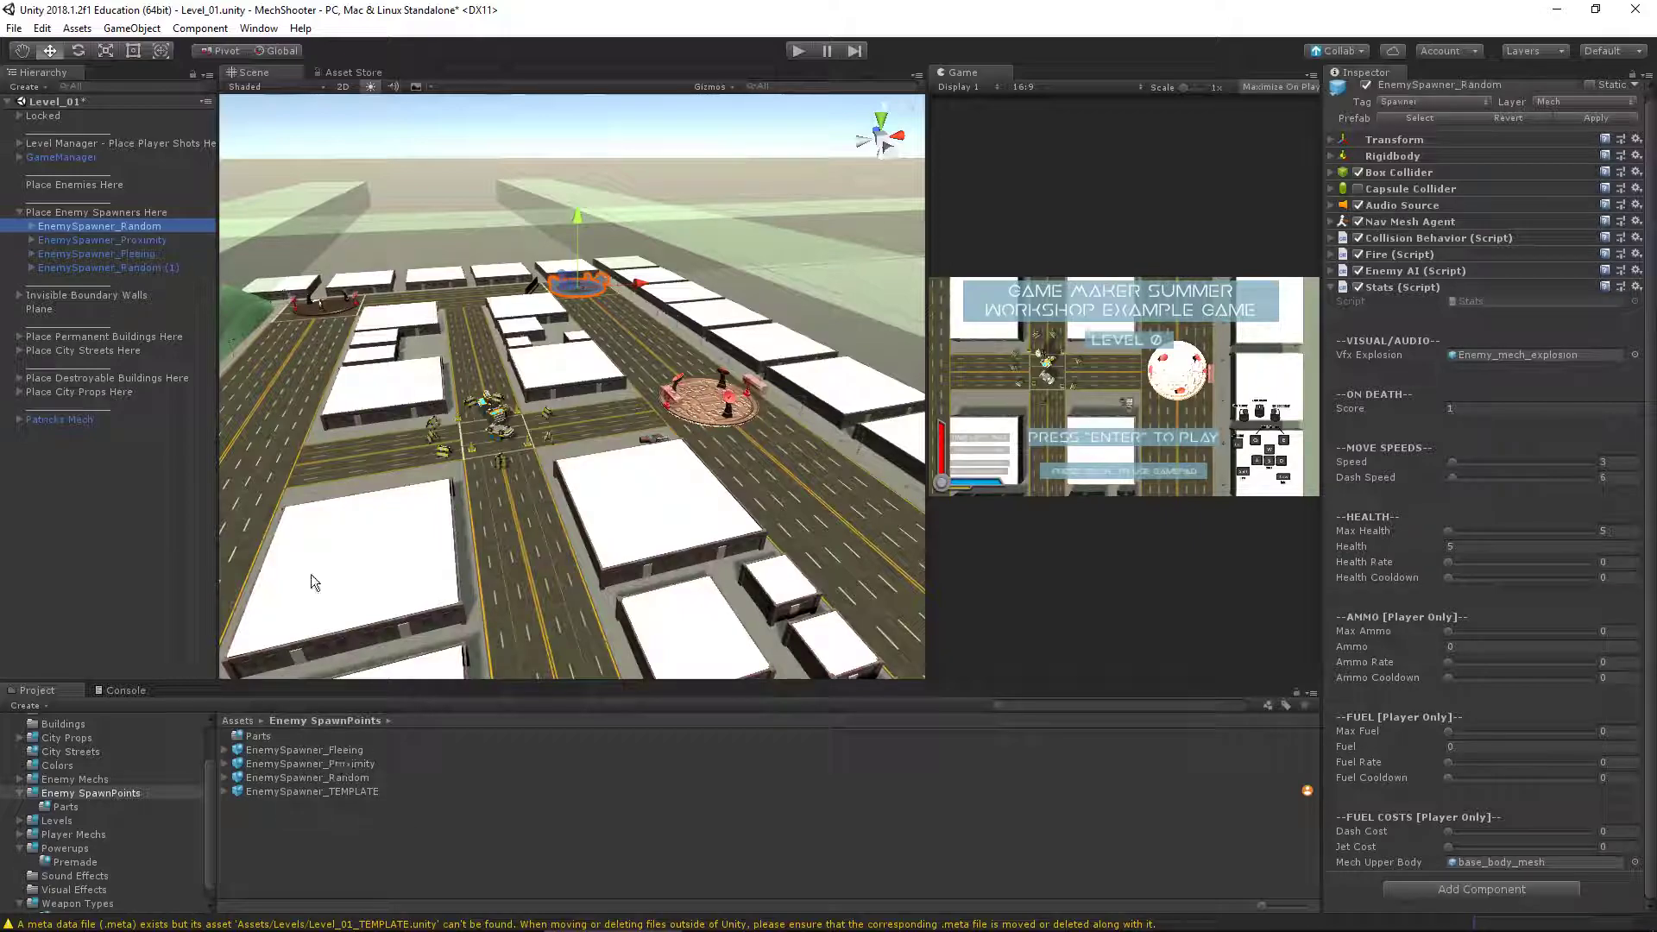
pyautogui.click(1520, 117)
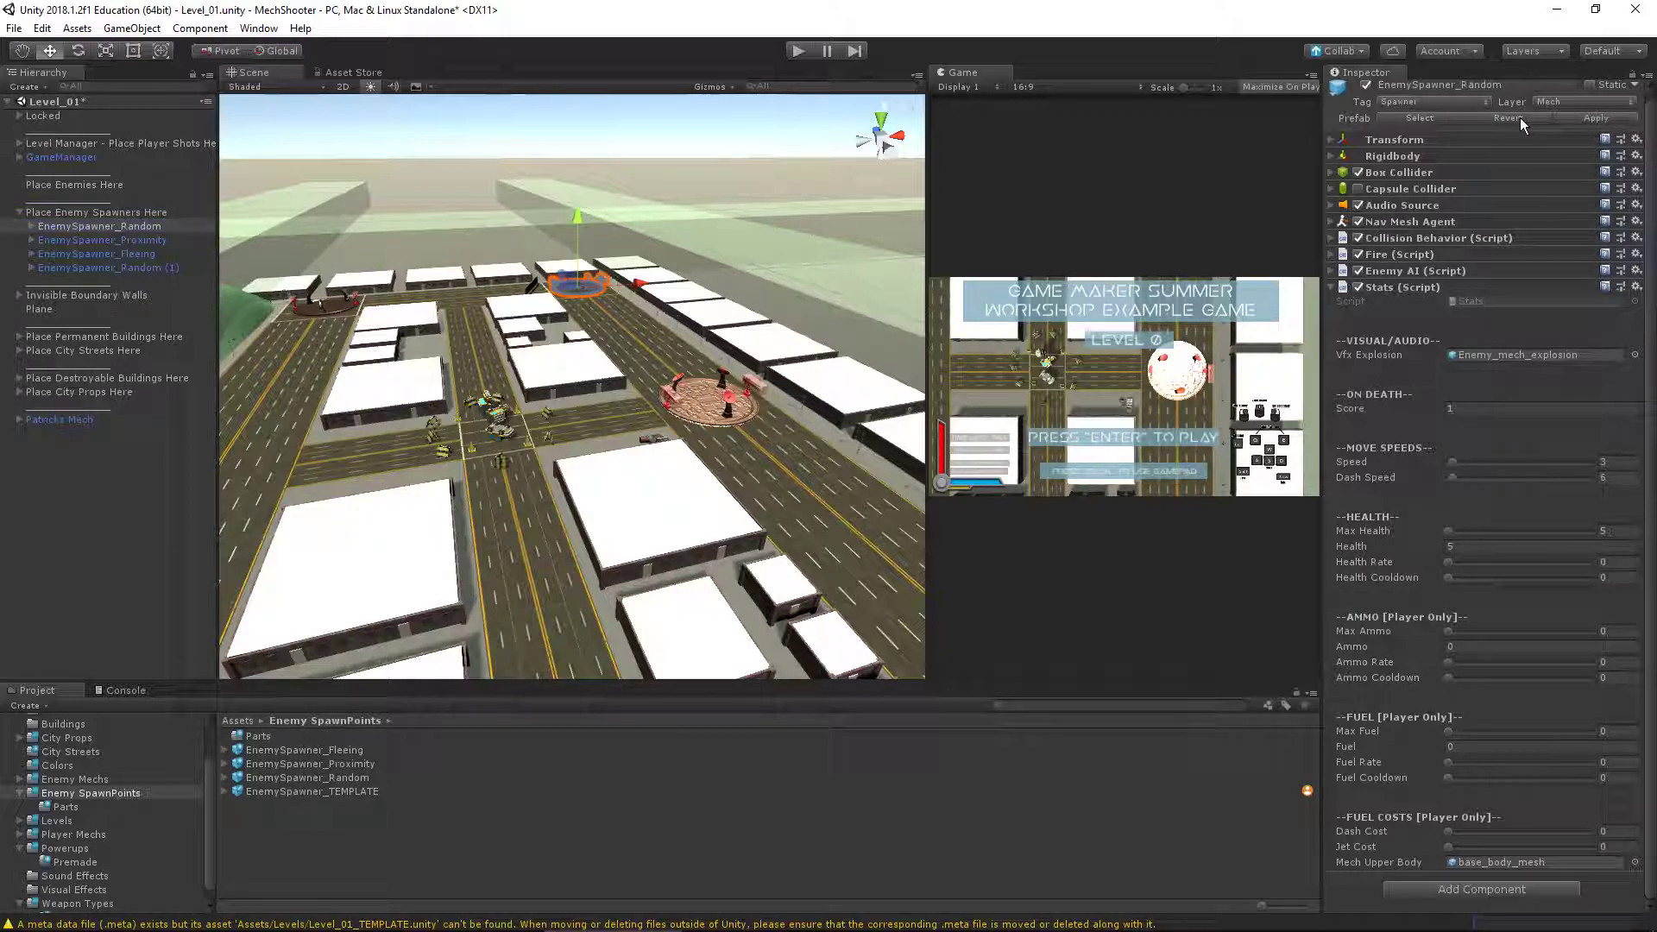
pyautogui.click(138, 227)
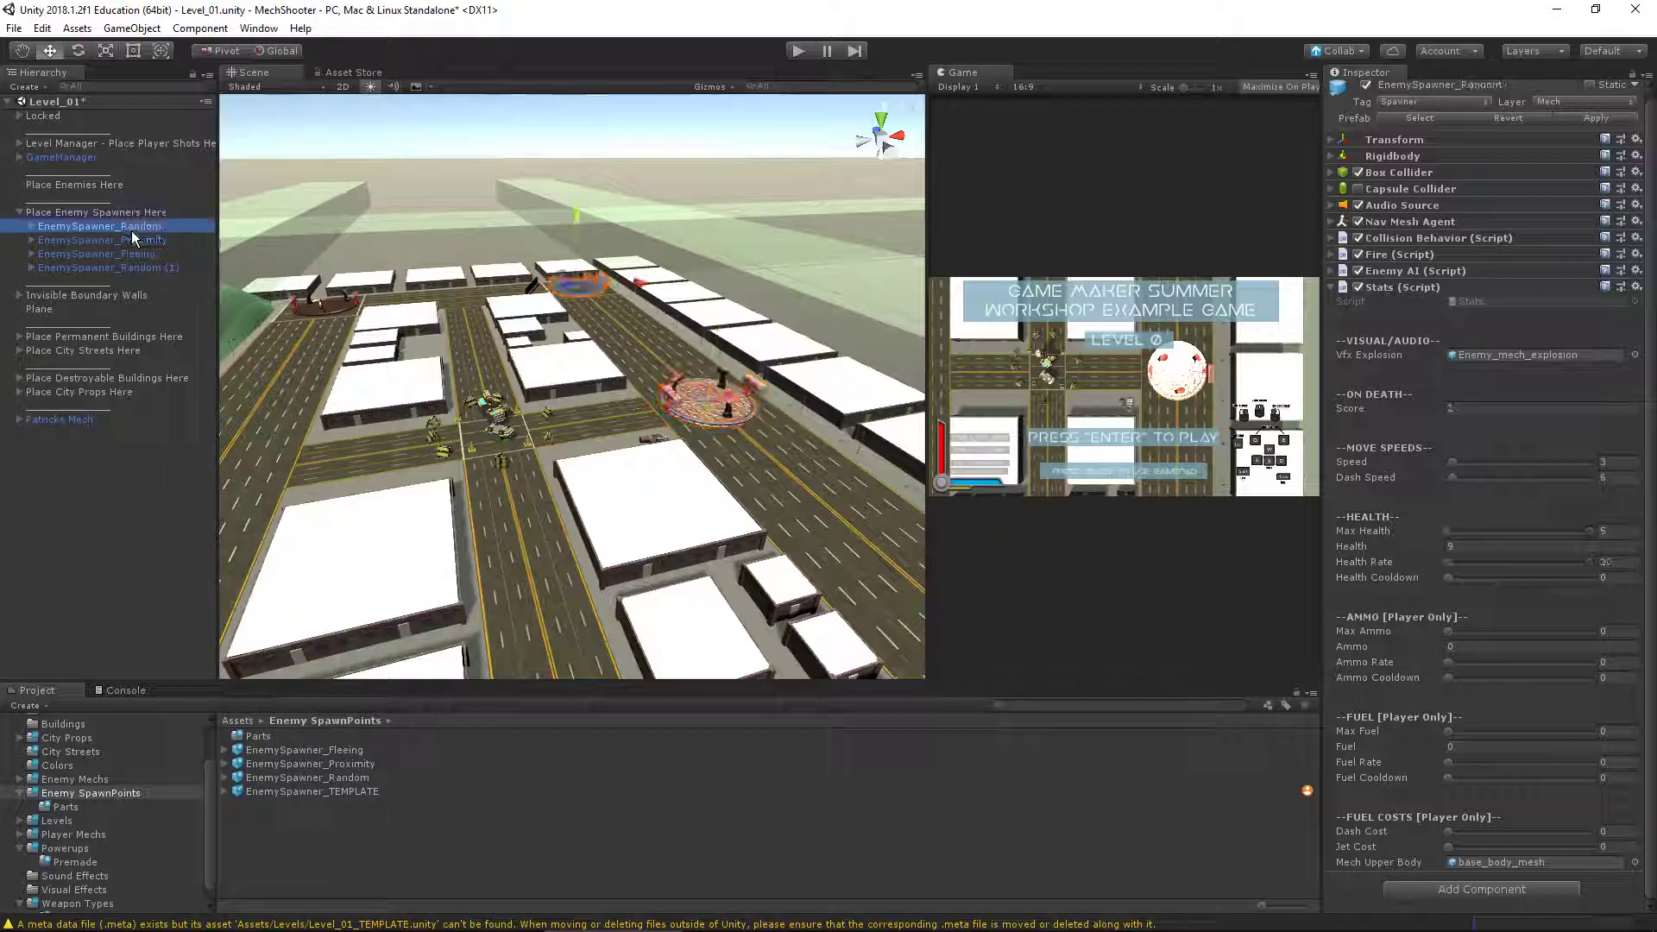
# Compare the On Death Score of the EnemySpawner_Random, EnemySpawner_Fleeing and EnemySpawner_Proximity prefabs
pyautogui.click(366, 779)
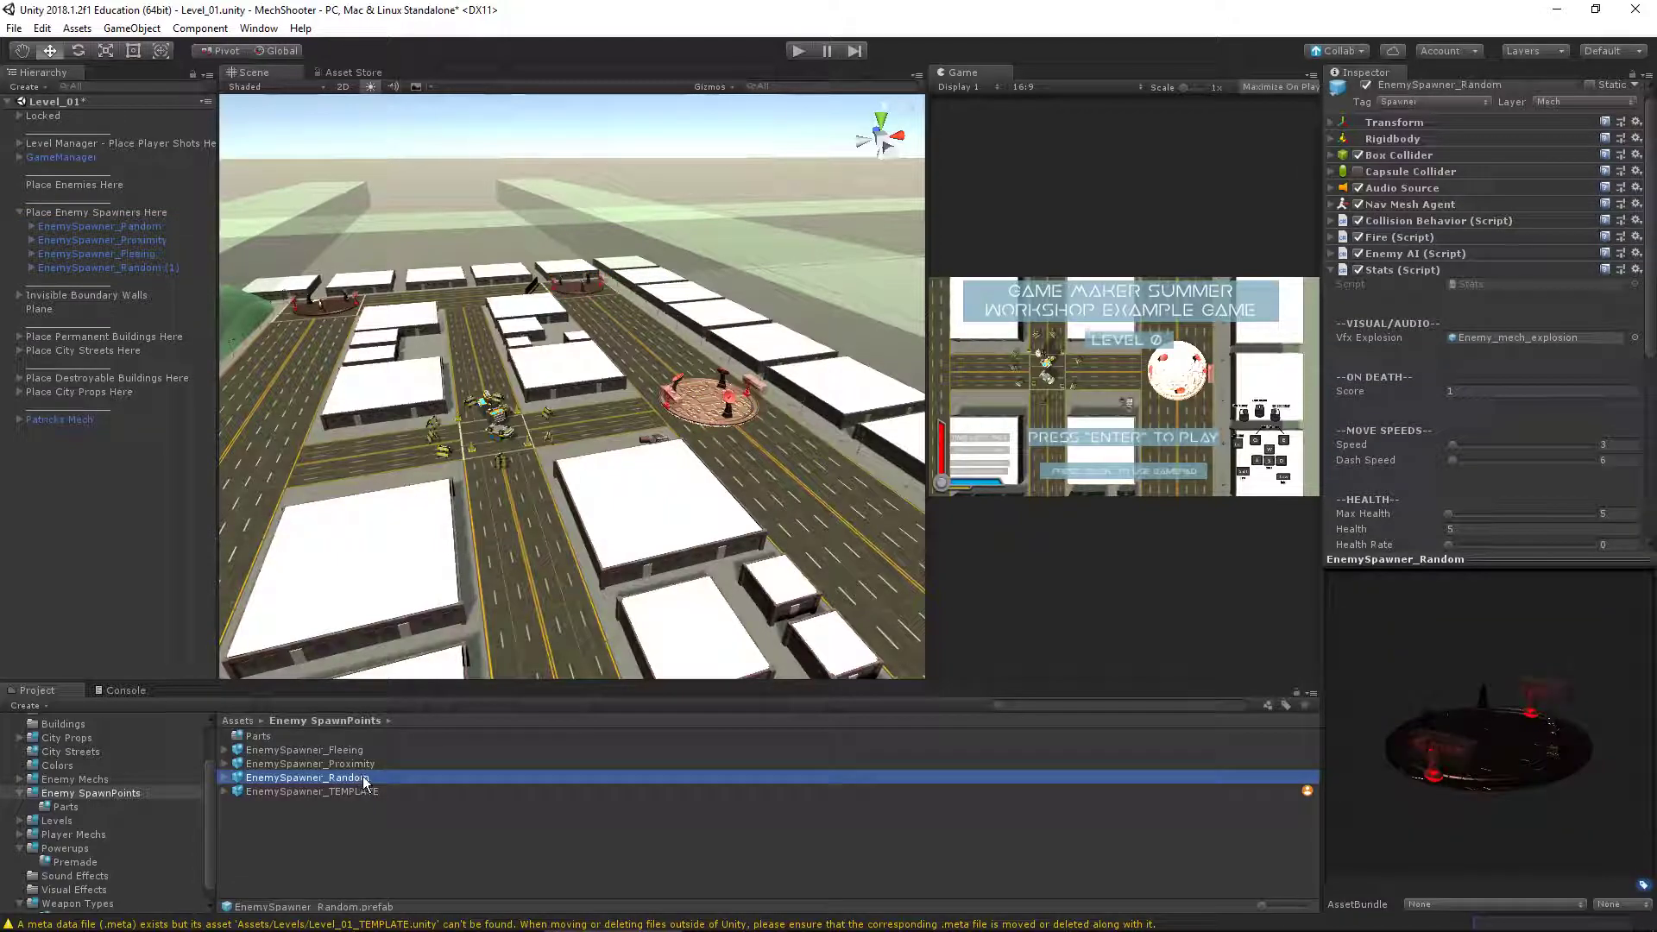
pyautogui.click(348, 751)
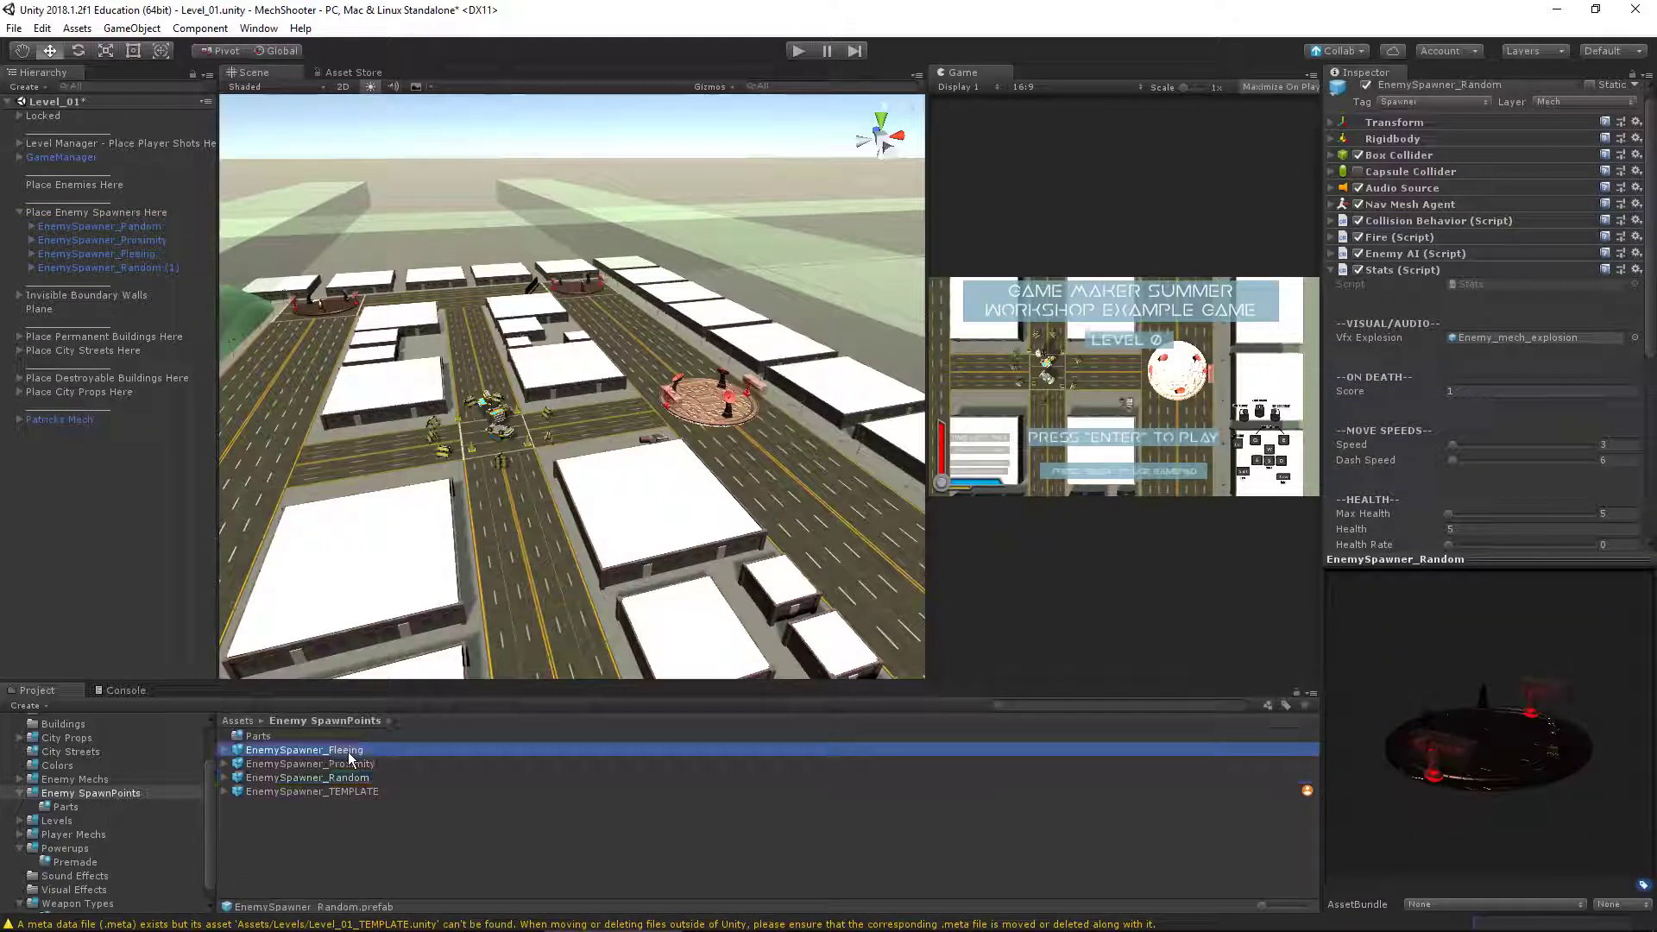
pyautogui.click(468, 764)
pyautogui.click(1458, 390)
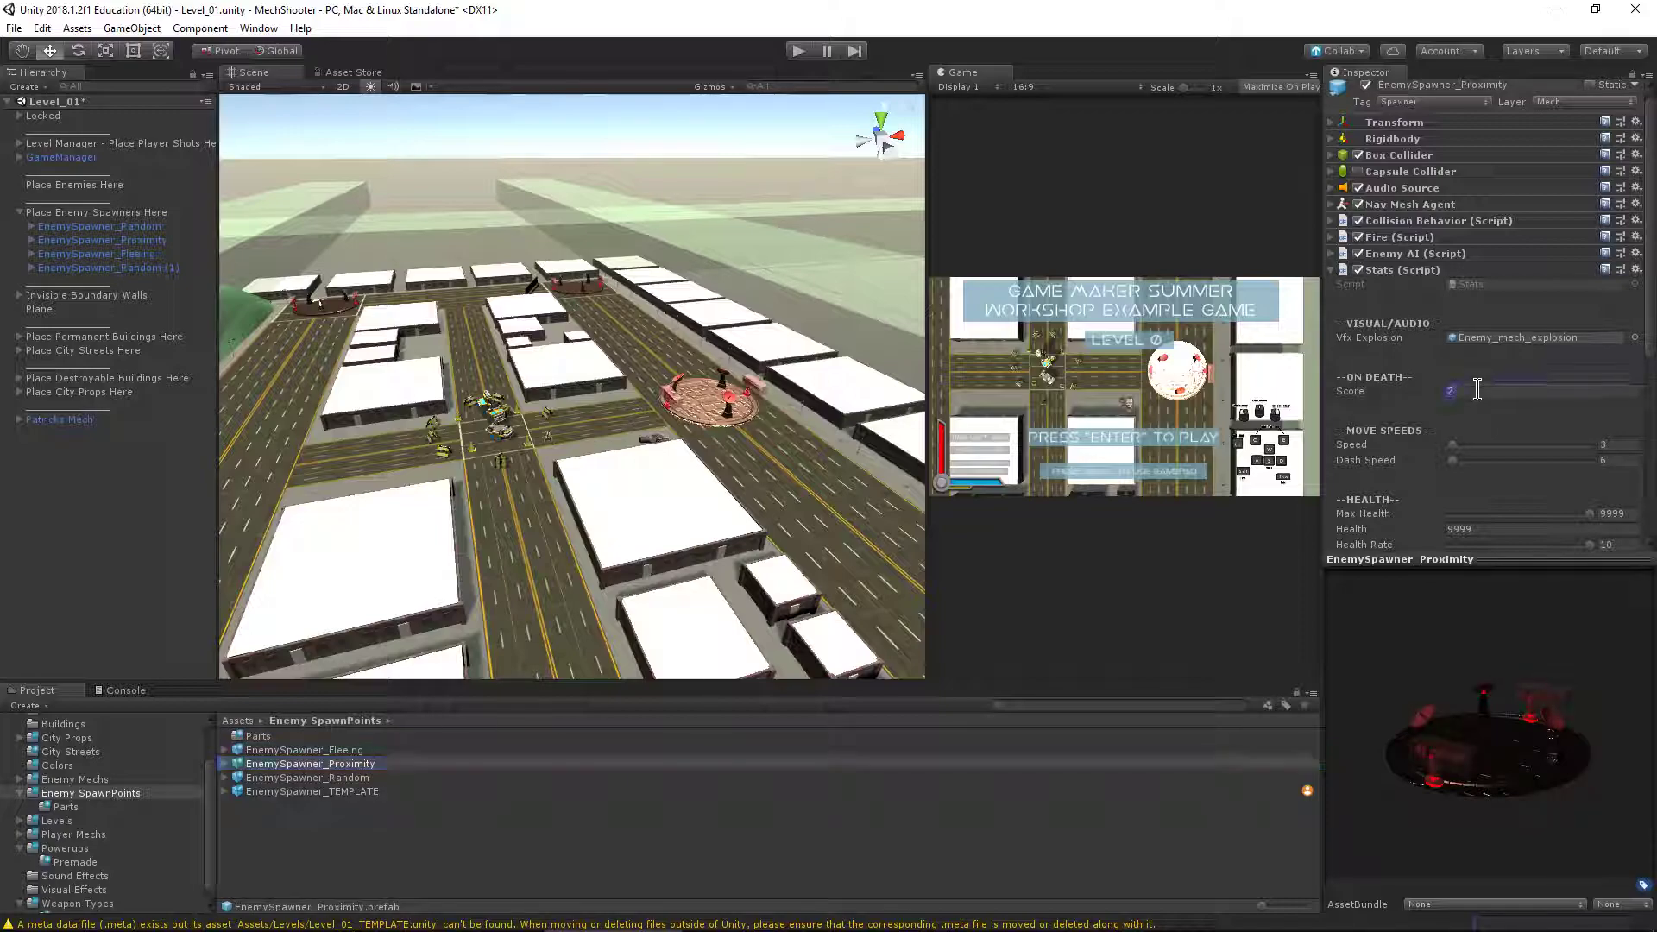
# Set the Score to 2 on the Fleeing, Proximity, Random and TEMPLATE spawner prefabs together
pyautogui.click(360, 752)
pyautogui.keyDown('shift'); pyautogui.click(352, 777); pyautogui.keyUp('shift')
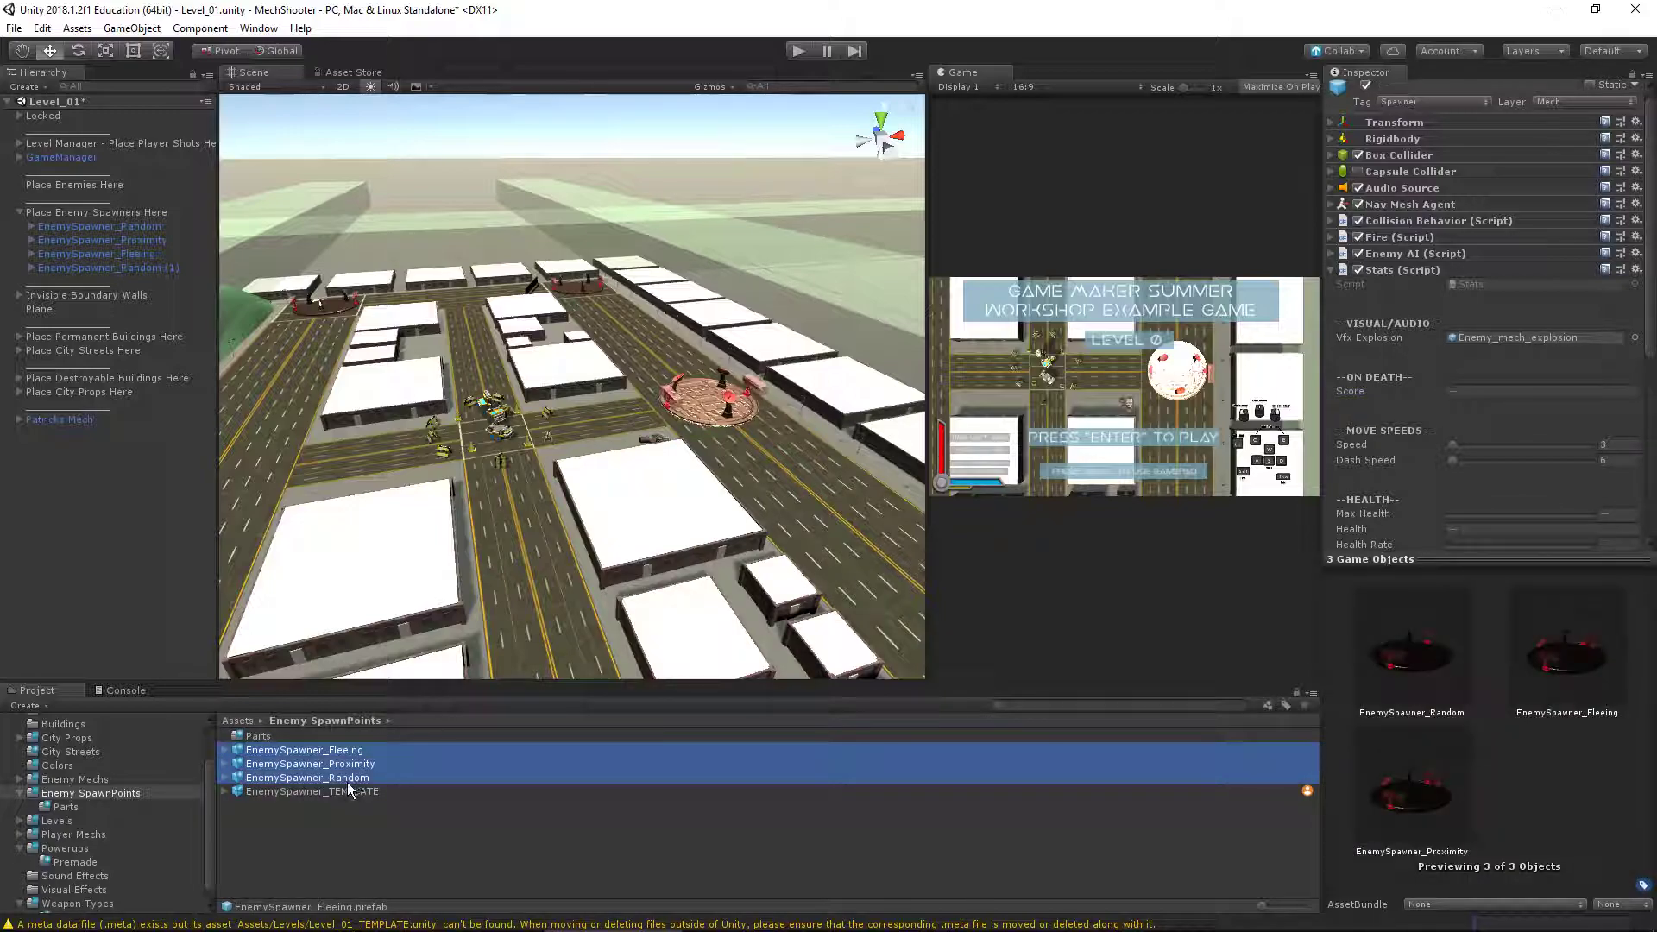
pyautogui.keyDown('shift'); pyautogui.click(354, 790); pyautogui.keyUp('shift')
pyautogui.click(1471, 390)
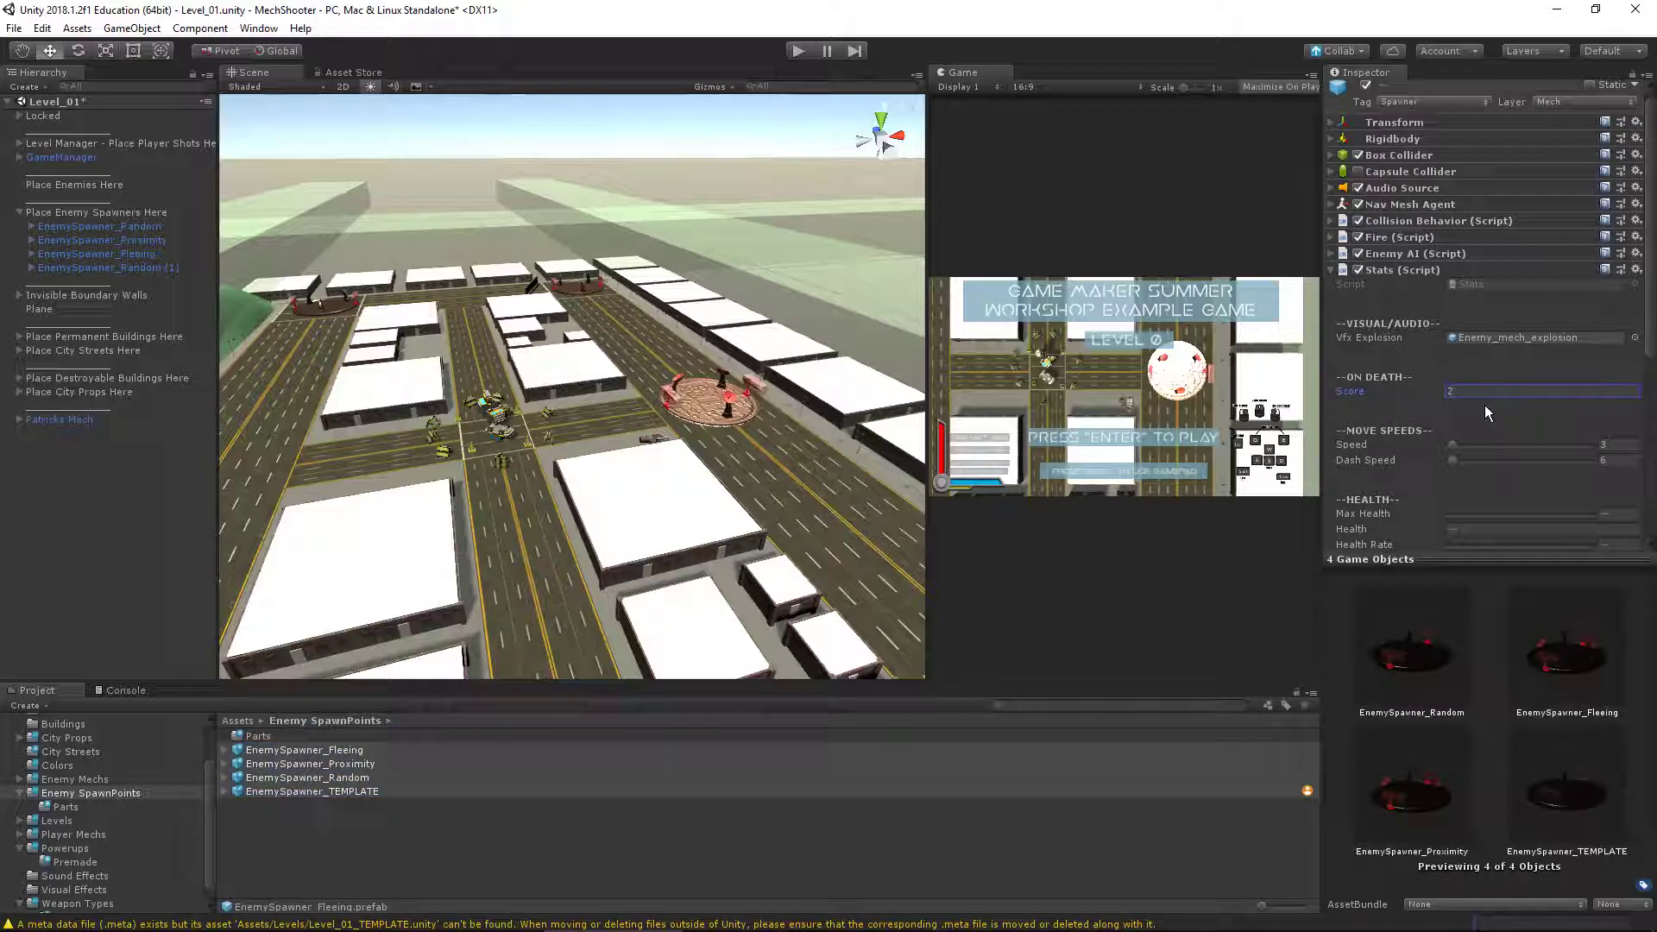
# Check the Score and Health stats of the four enemy spawners placed in the scene
pyautogui.click(99, 227)
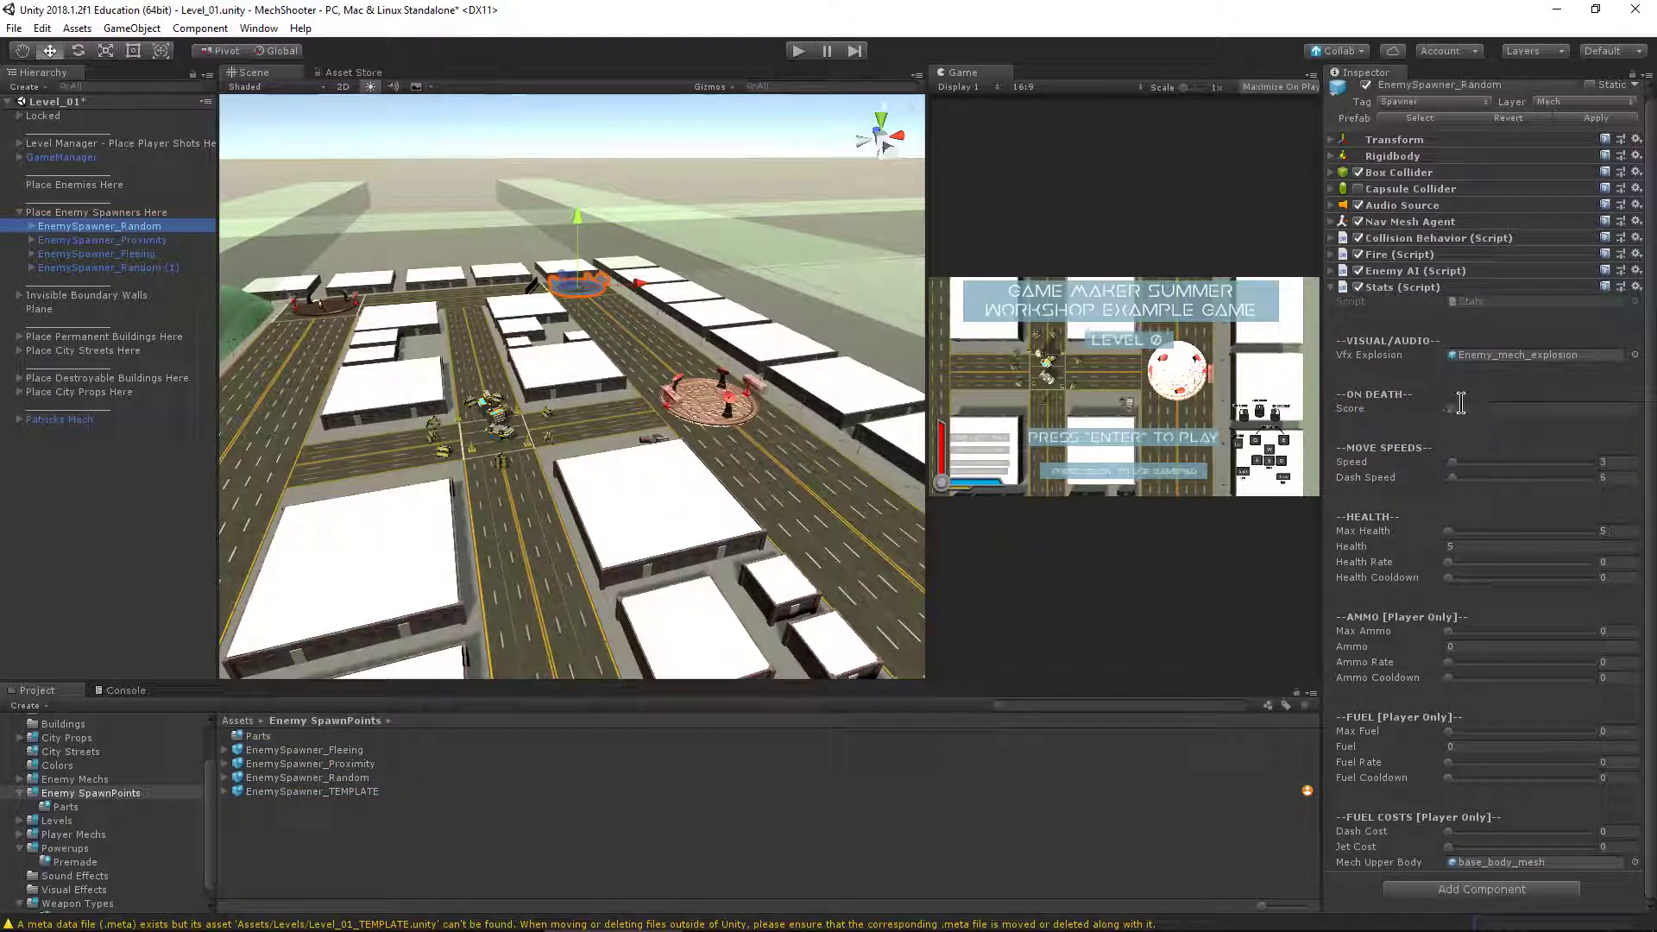
pyautogui.click(143, 241)
pyautogui.click(147, 254)
pyautogui.click(146, 268)
pyautogui.click(142, 253)
pyautogui.click(138, 240)
pyautogui.click(138, 226)
pyautogui.click(143, 267)
pyautogui.click(144, 254)
# Move EnemySpawner_Fleeing across the level to the road intersection beside the green hills
pyautogui.keyDown('alt'); pyautogui.moveTo(518, 344); pyautogui.dragTo(463, 516); pyautogui.keyUp('alt')
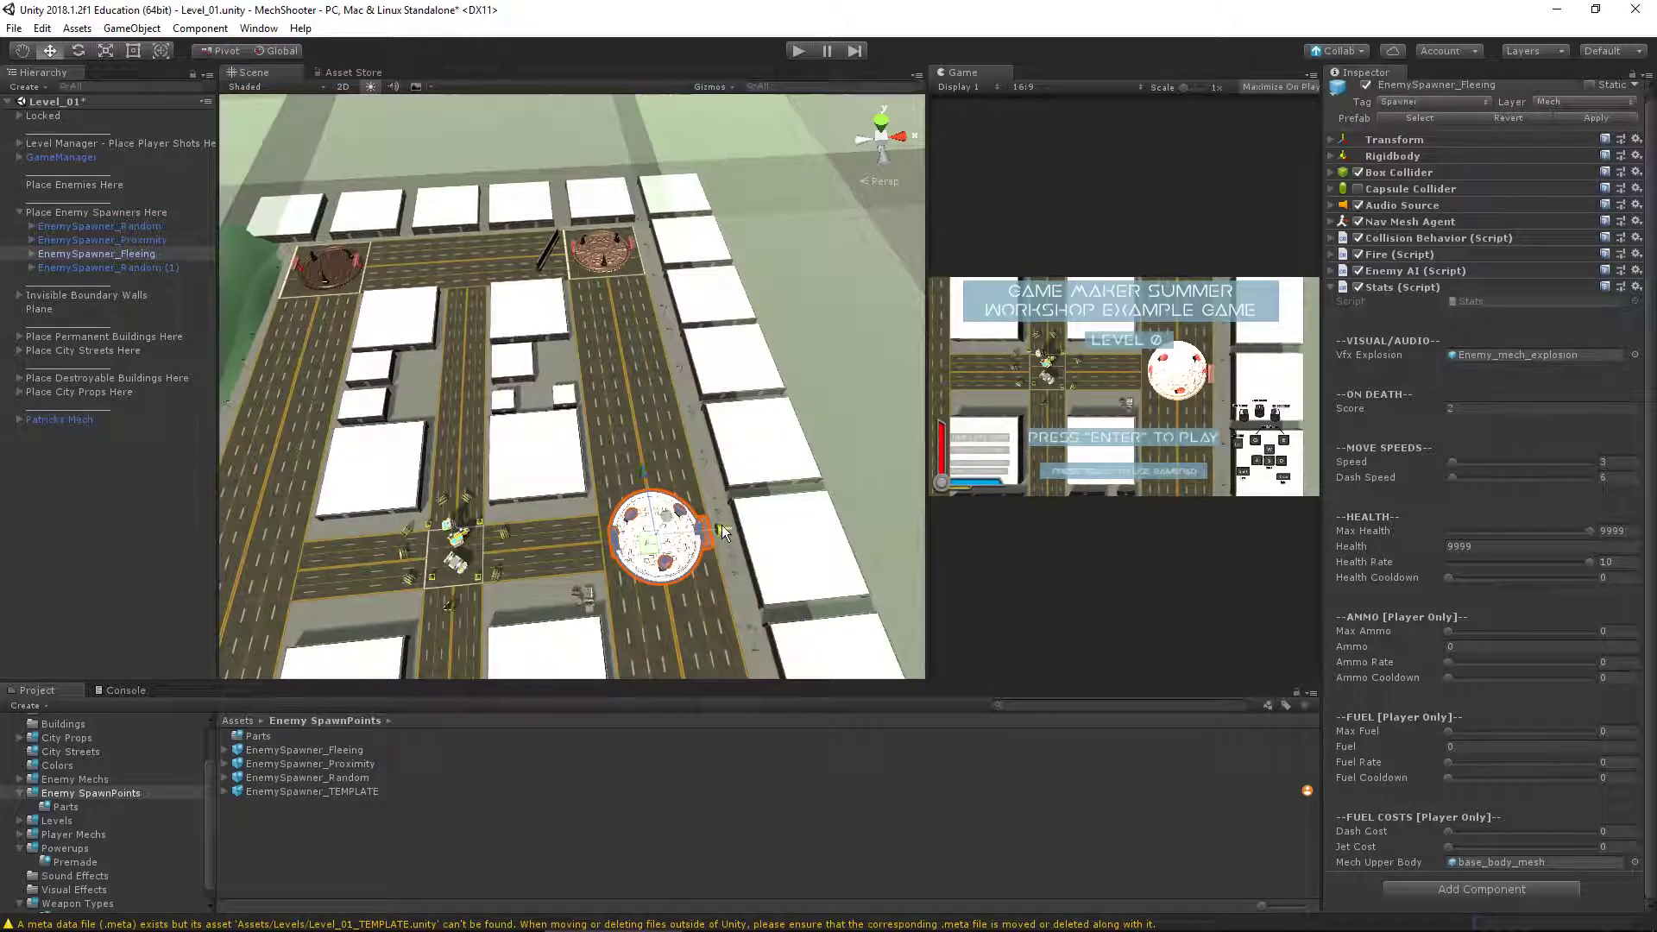
pyautogui.moveTo(721, 524); pyautogui.dragTo(592, 475, button='right')
pyautogui.keyDown('alt'); pyautogui.moveTo(593, 475); pyautogui.dragTo(536, 419); pyautogui.keyUp('alt')
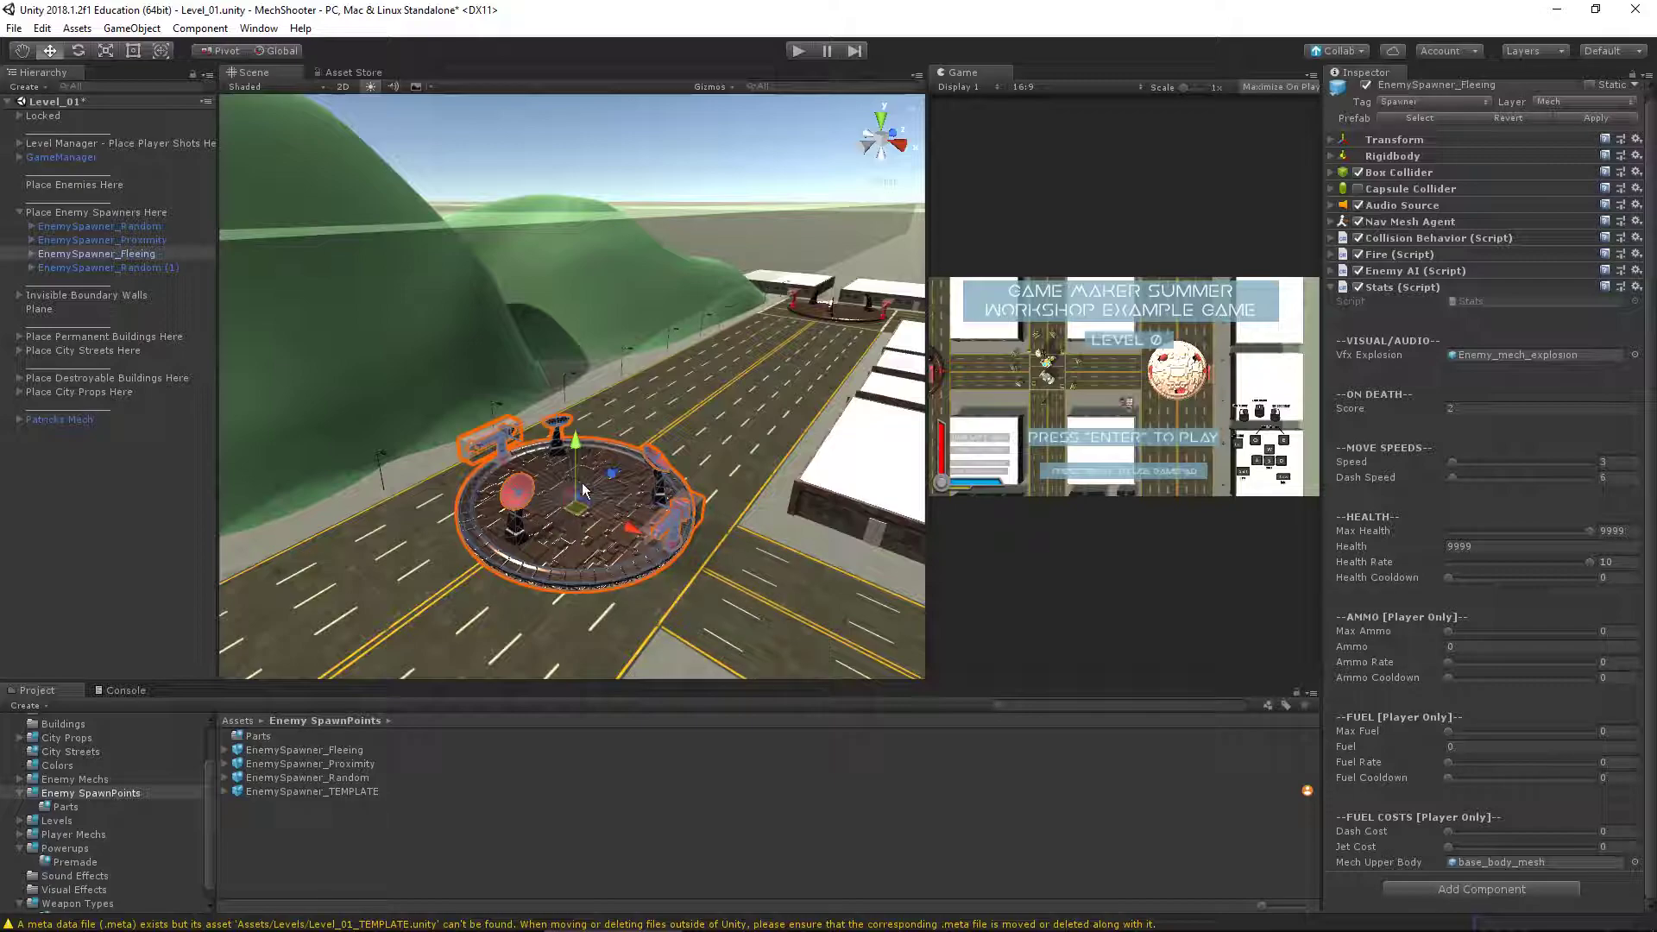
pyautogui.keyDown('alt'); pyautogui.moveTo(638, 521); pyautogui.dragTo(447, 320); pyautogui.keyUp('alt')
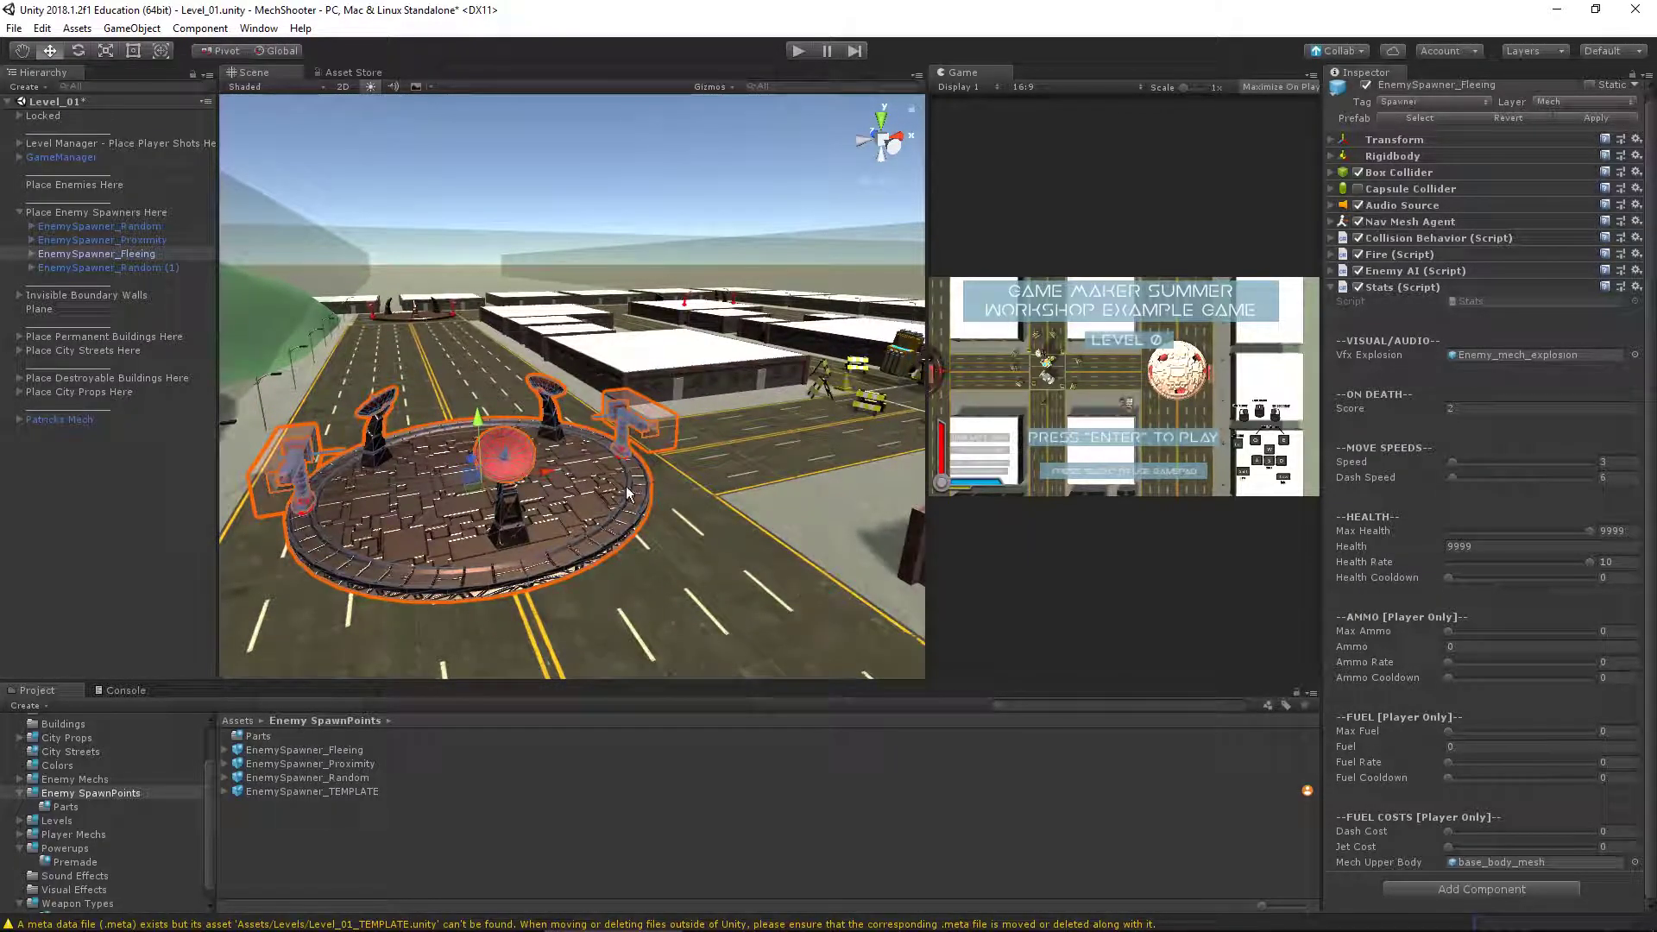
pyautogui.keyDown('alt'); pyautogui.moveTo(571, 354); pyautogui.dragTo(406, 413); pyautogui.keyUp('alt')
pyautogui.press('f')
pyautogui.keyDown('alt'); pyautogui.moveTo(674, 427); pyautogui.dragTo(731, 437); pyautogui.keyUp('alt')
# Scale EnemySpawner_Fleeing down uniformly so that it covers only the middle of the road
pyautogui.click(118, 257)
pyautogui.click(126, 266)
pyautogui.click(124, 255)
pyautogui.scroll(-10, 595, 440)
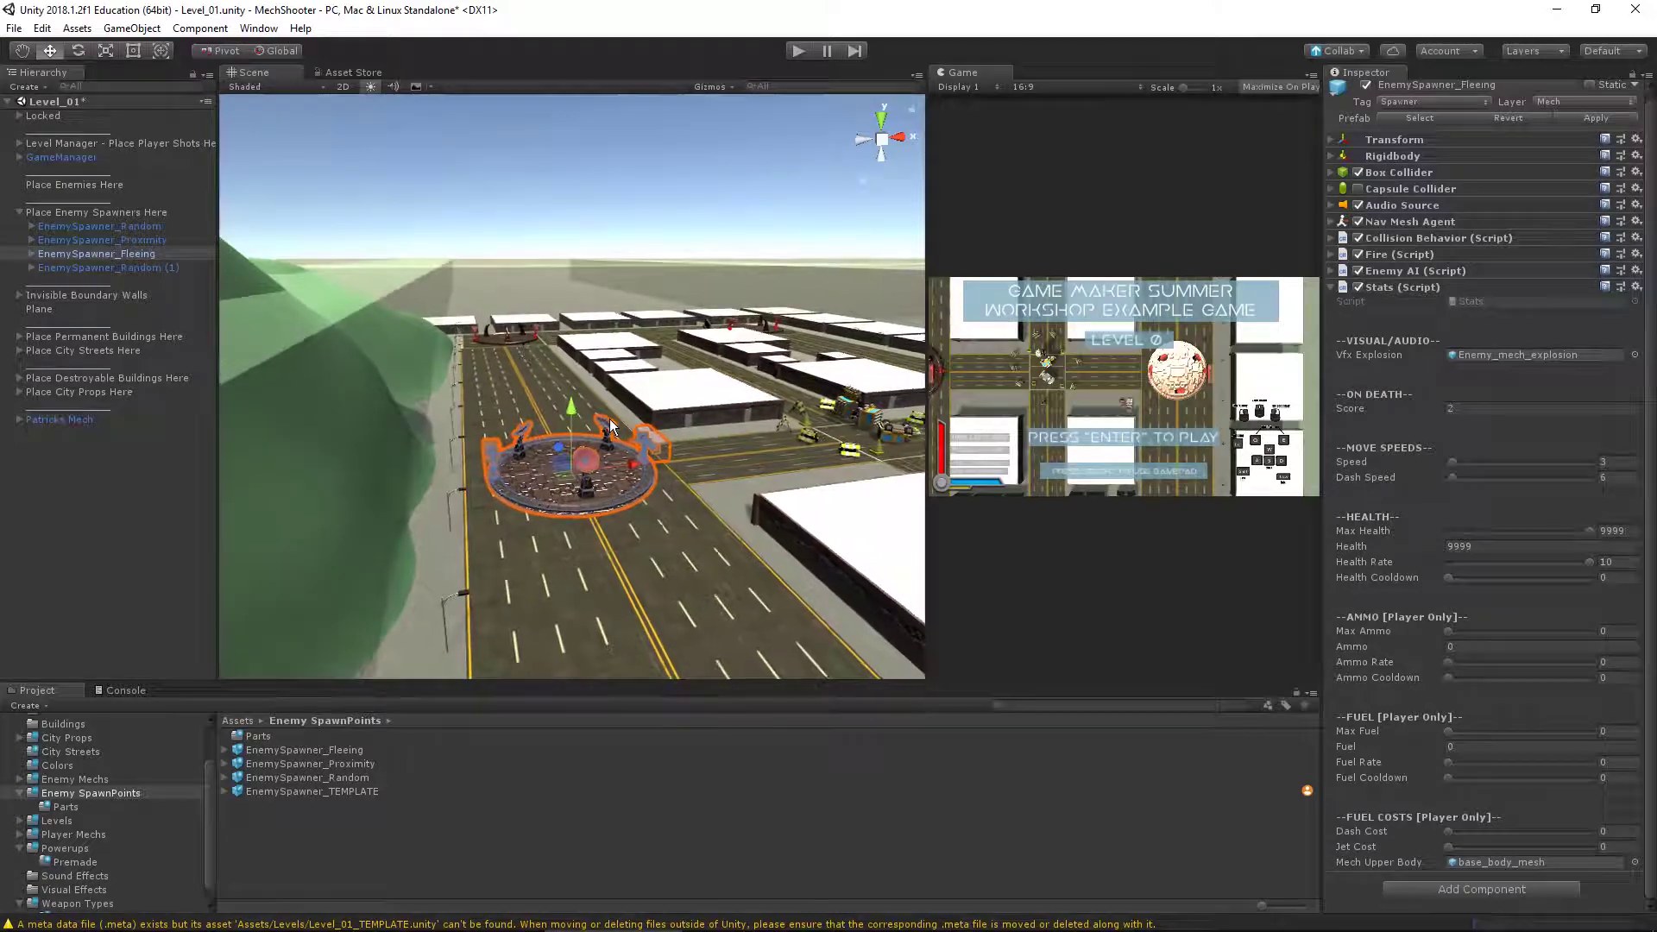
pyautogui.keyDown('alt'); pyautogui.moveTo(593, 412); pyautogui.dragTo(1025, 613, button='right'); pyautogui.keyUp('alt')
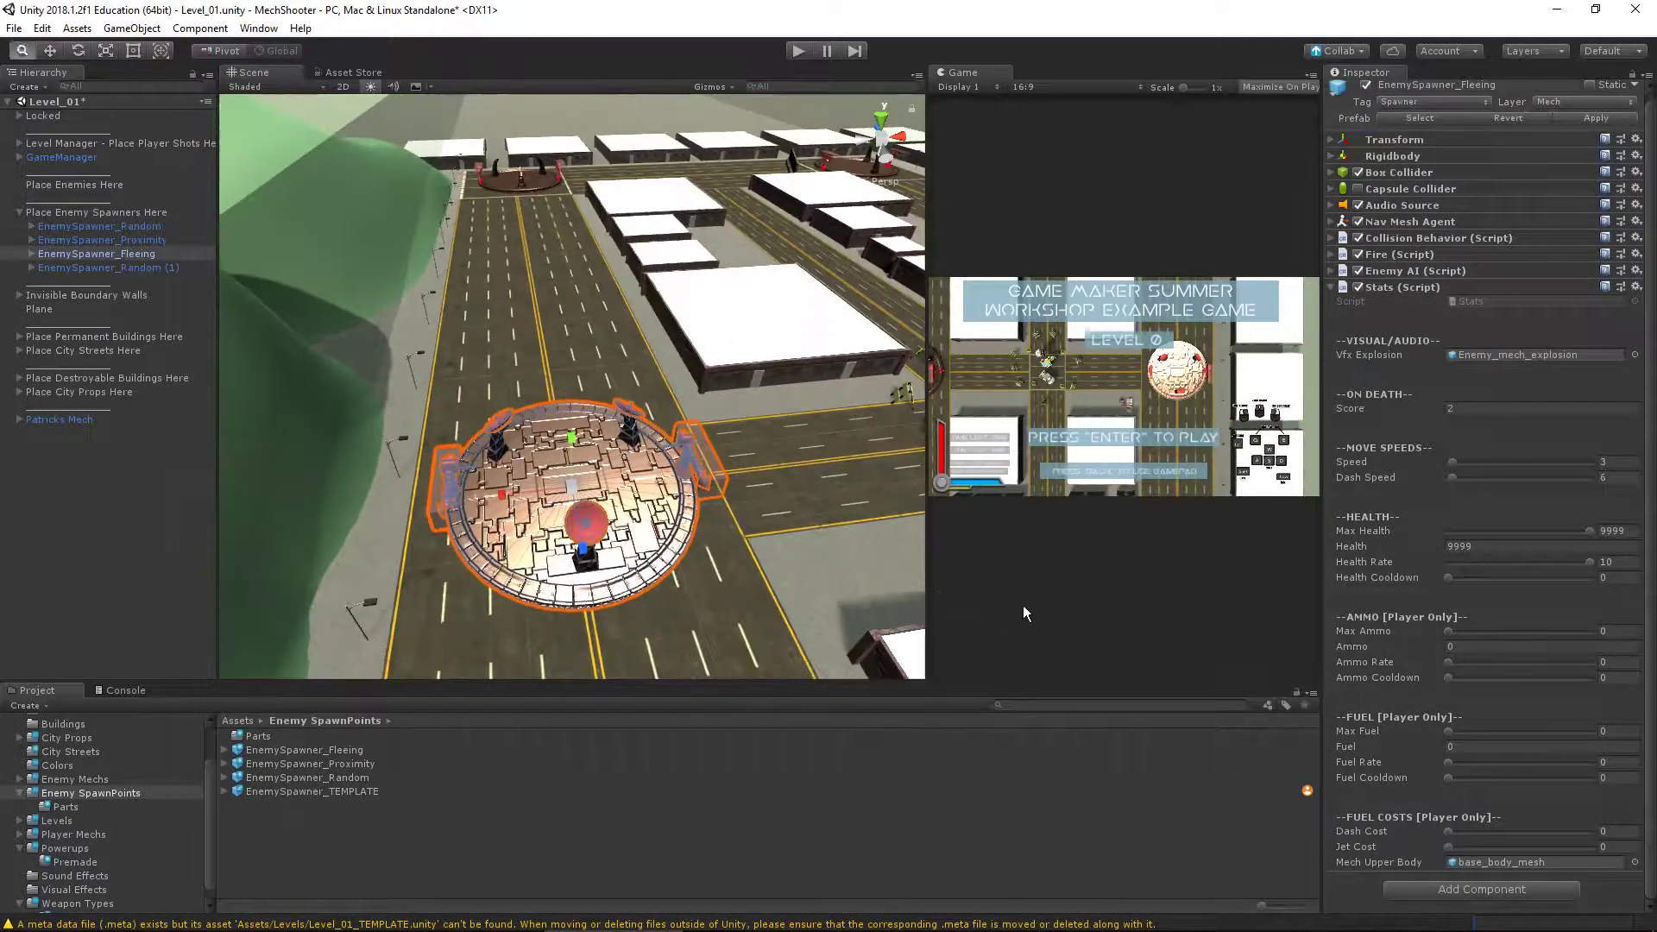
pyautogui.scroll(-4, 571, 446)
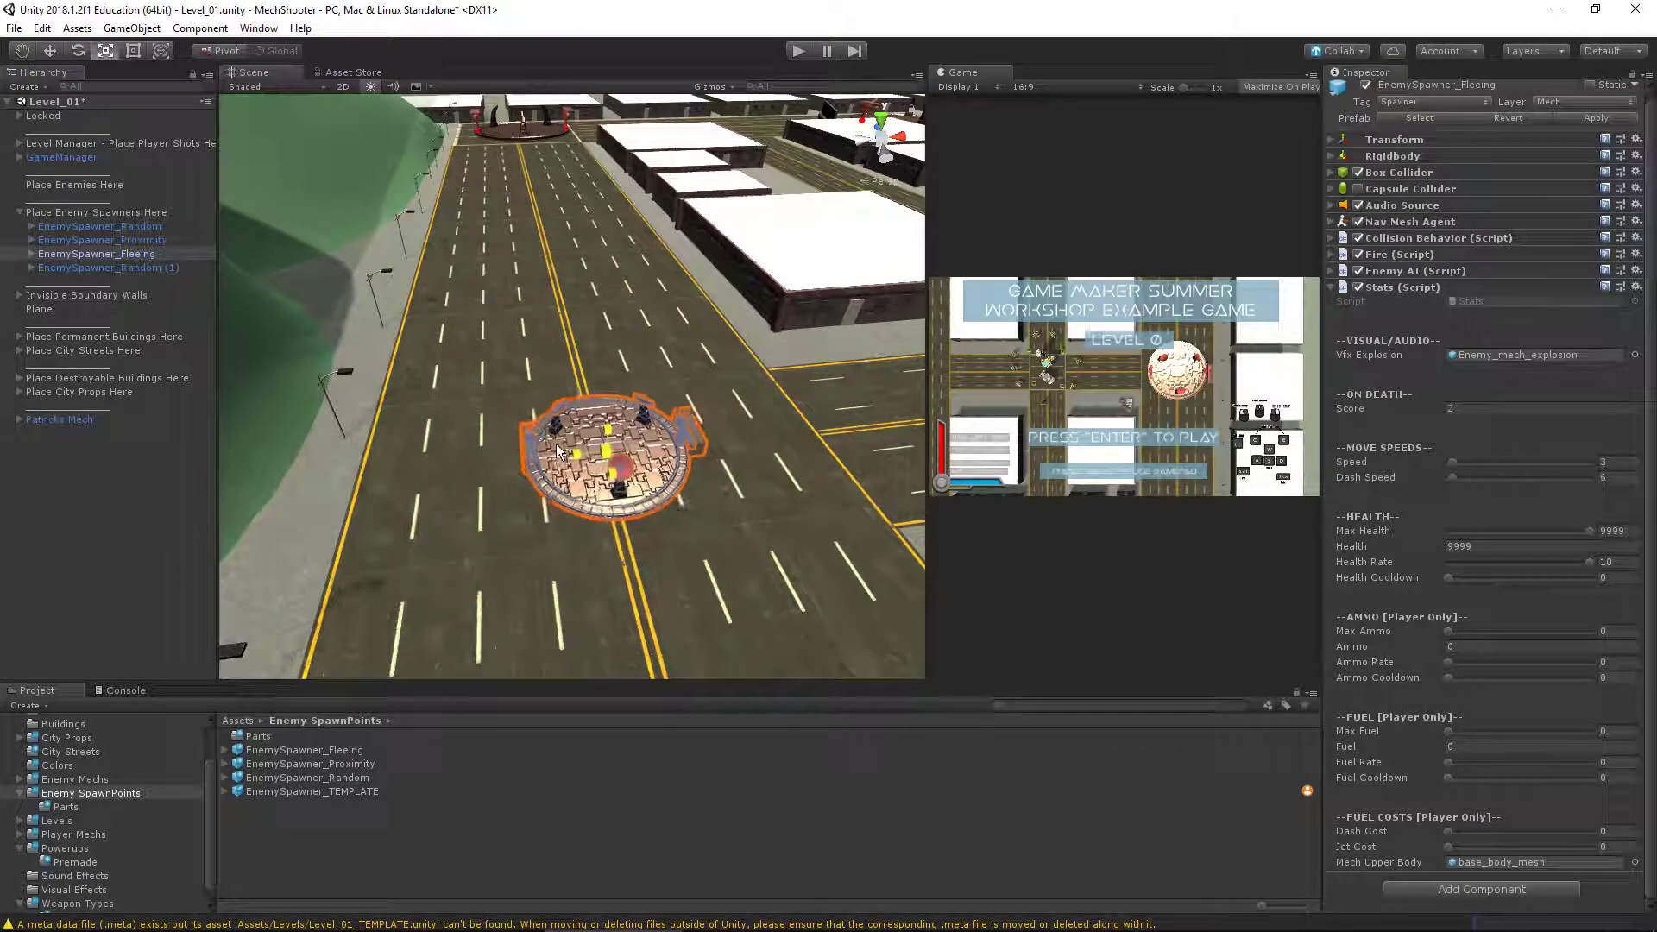
pyautogui.keyDown('alt'); pyautogui.moveTo(558, 450); pyautogui.dragTo(553, 388); pyautogui.keyUp('alt')
pyautogui.scroll(8, 561, 431)
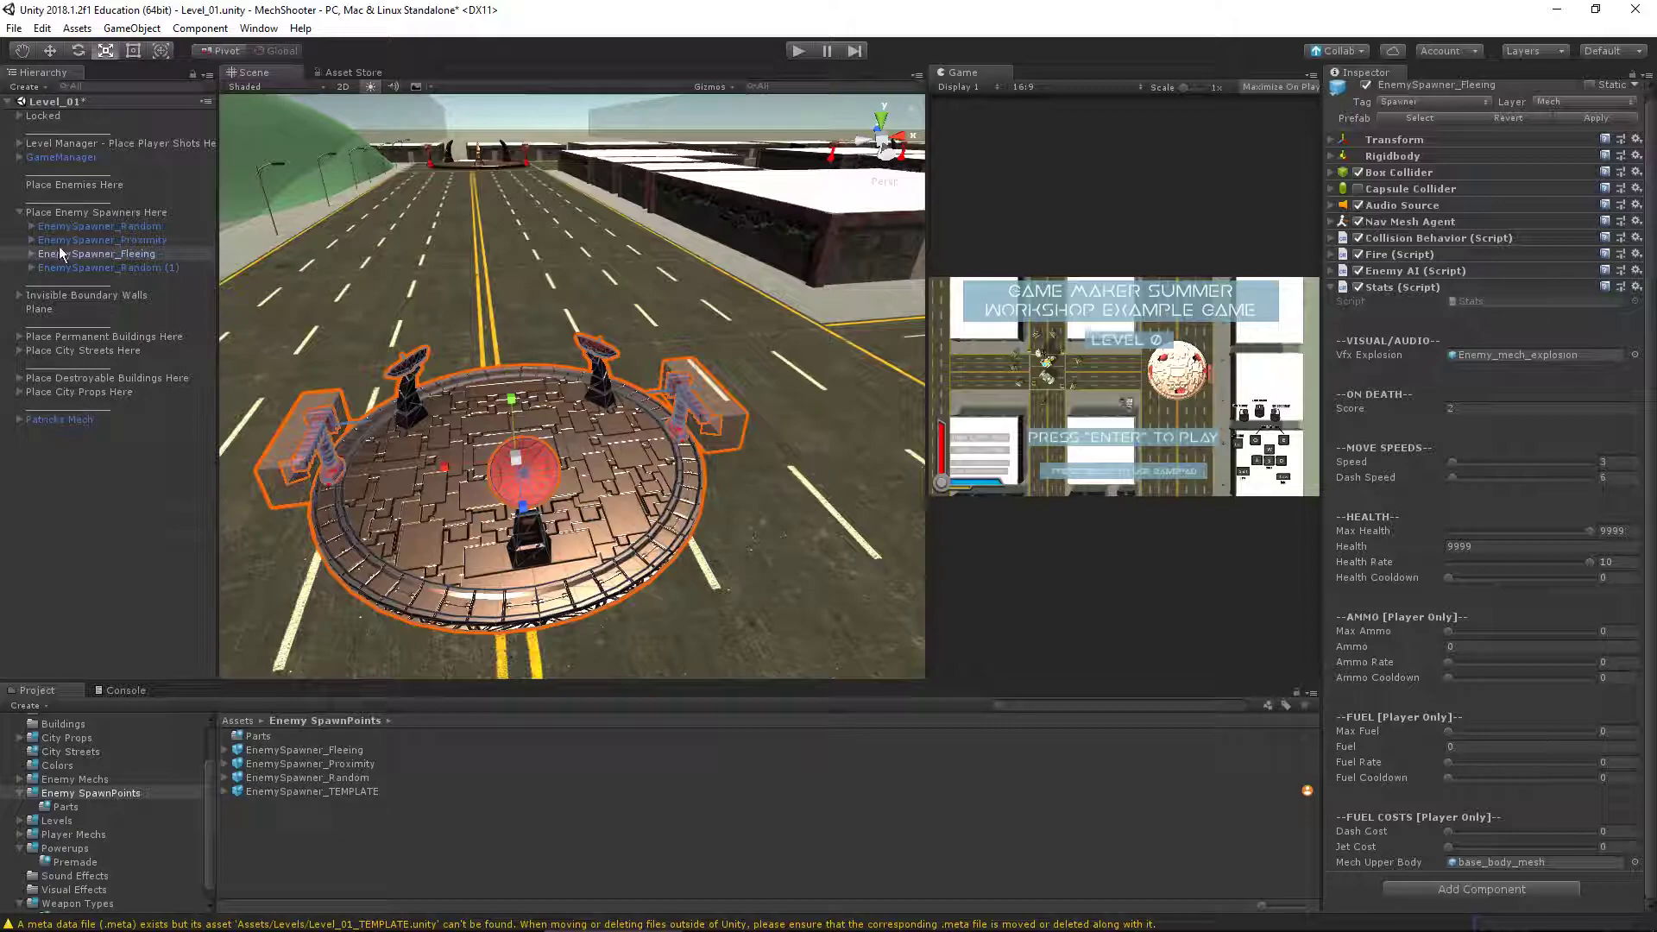
# Delete the three misc_satelite_mesh parts from EnemySpawner_Fleeing and apply the change to its prefab
pyautogui.doubleClick(25, 257)
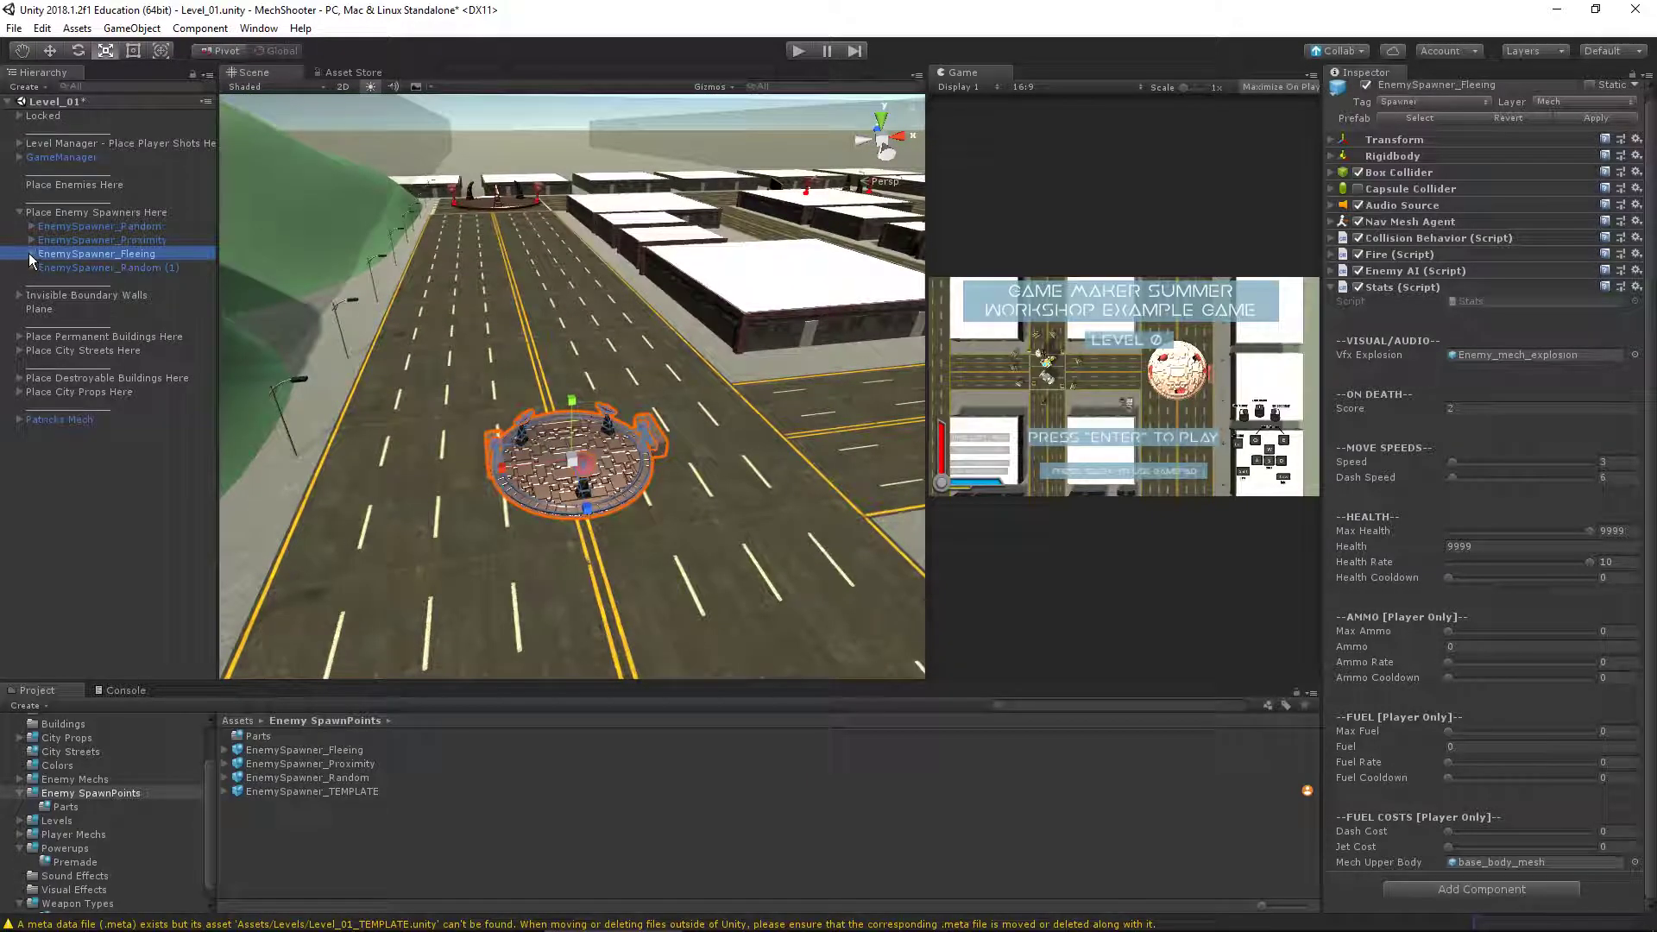
pyautogui.click(29, 253)
pyautogui.click(32, 255)
pyautogui.click(33, 256)
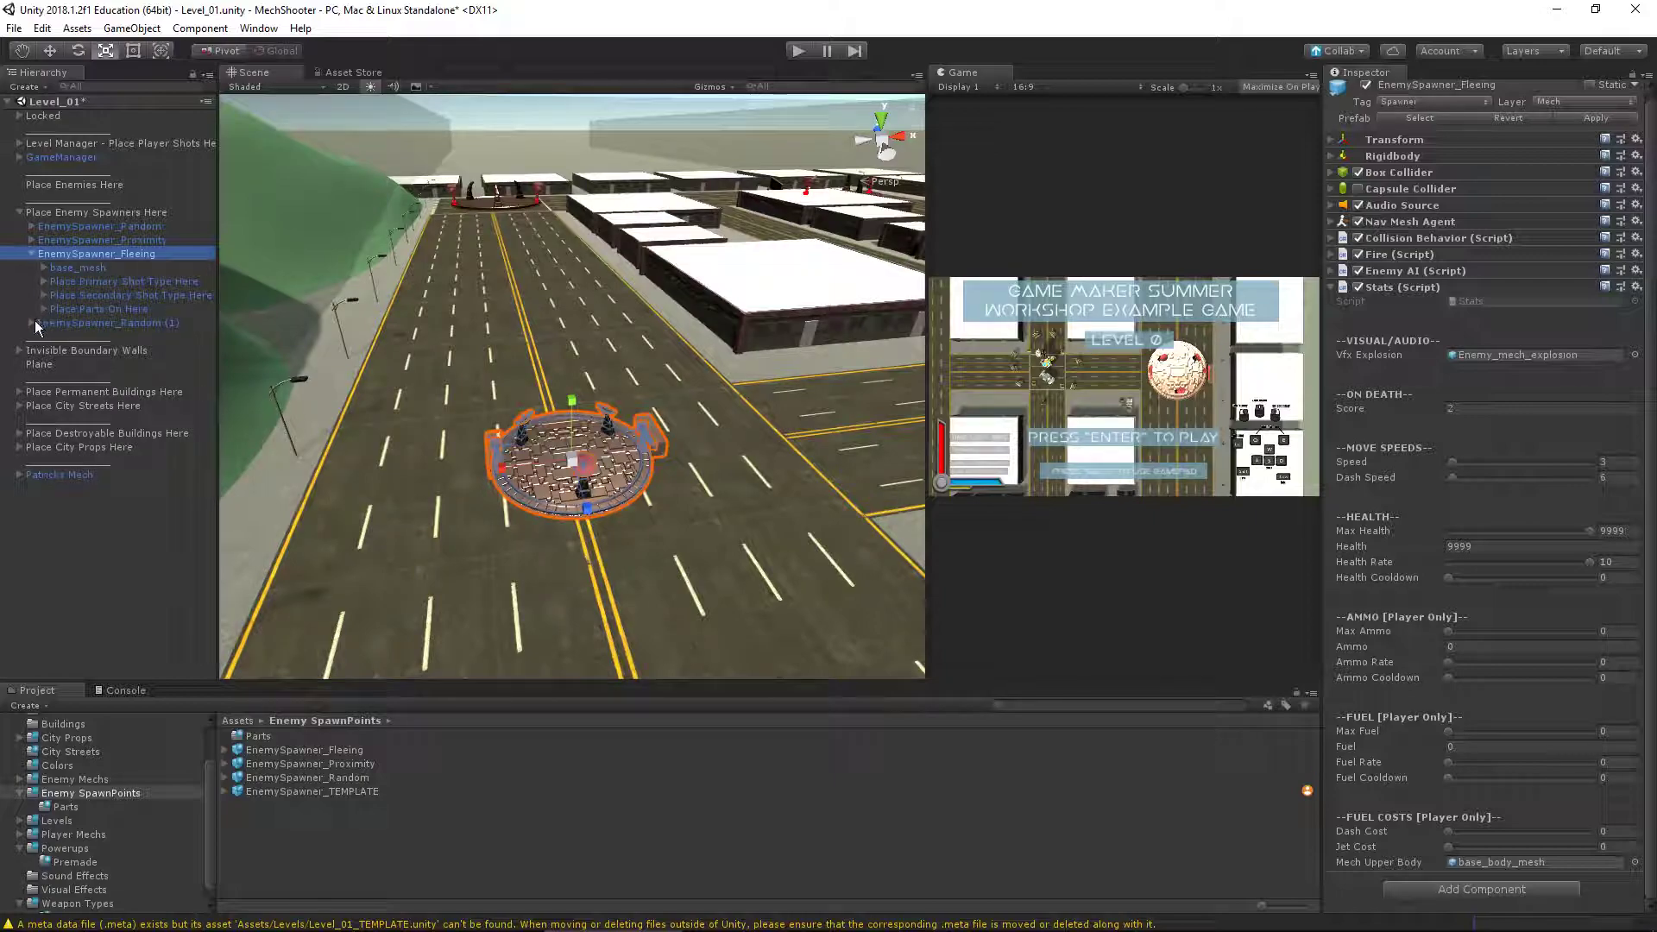
pyautogui.click(44, 309)
pyautogui.click(96, 434)
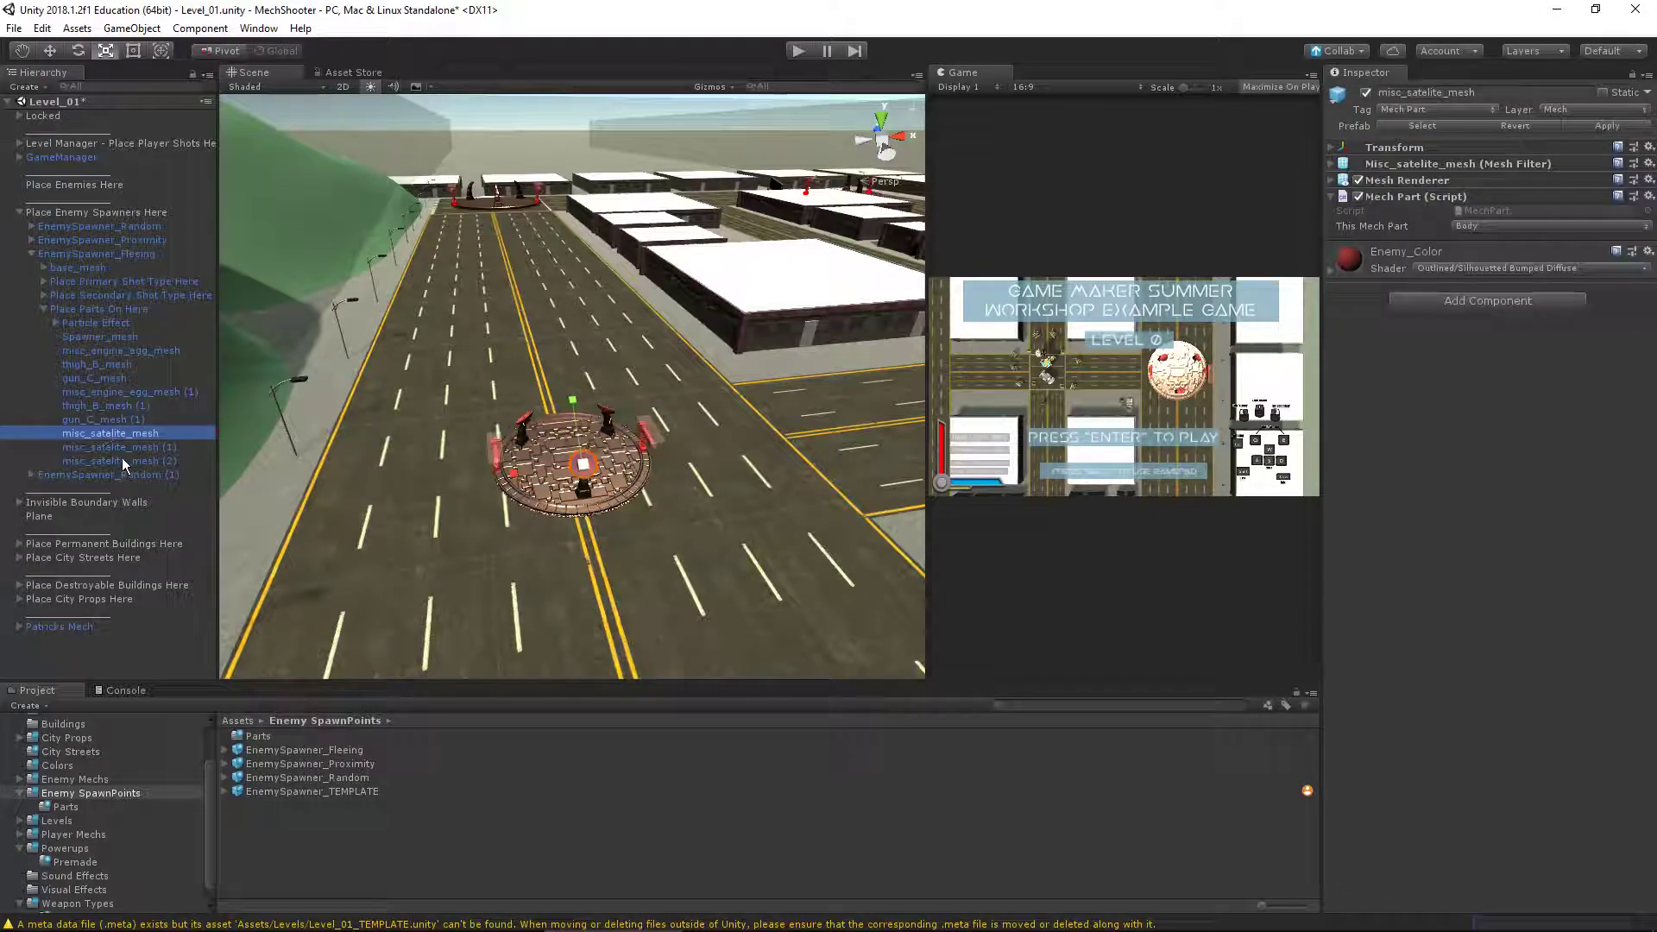
pyautogui.keyDown('shift'); pyautogui.click(113, 461); pyautogui.keyUp('shift')
pyautogui.press('Delete')
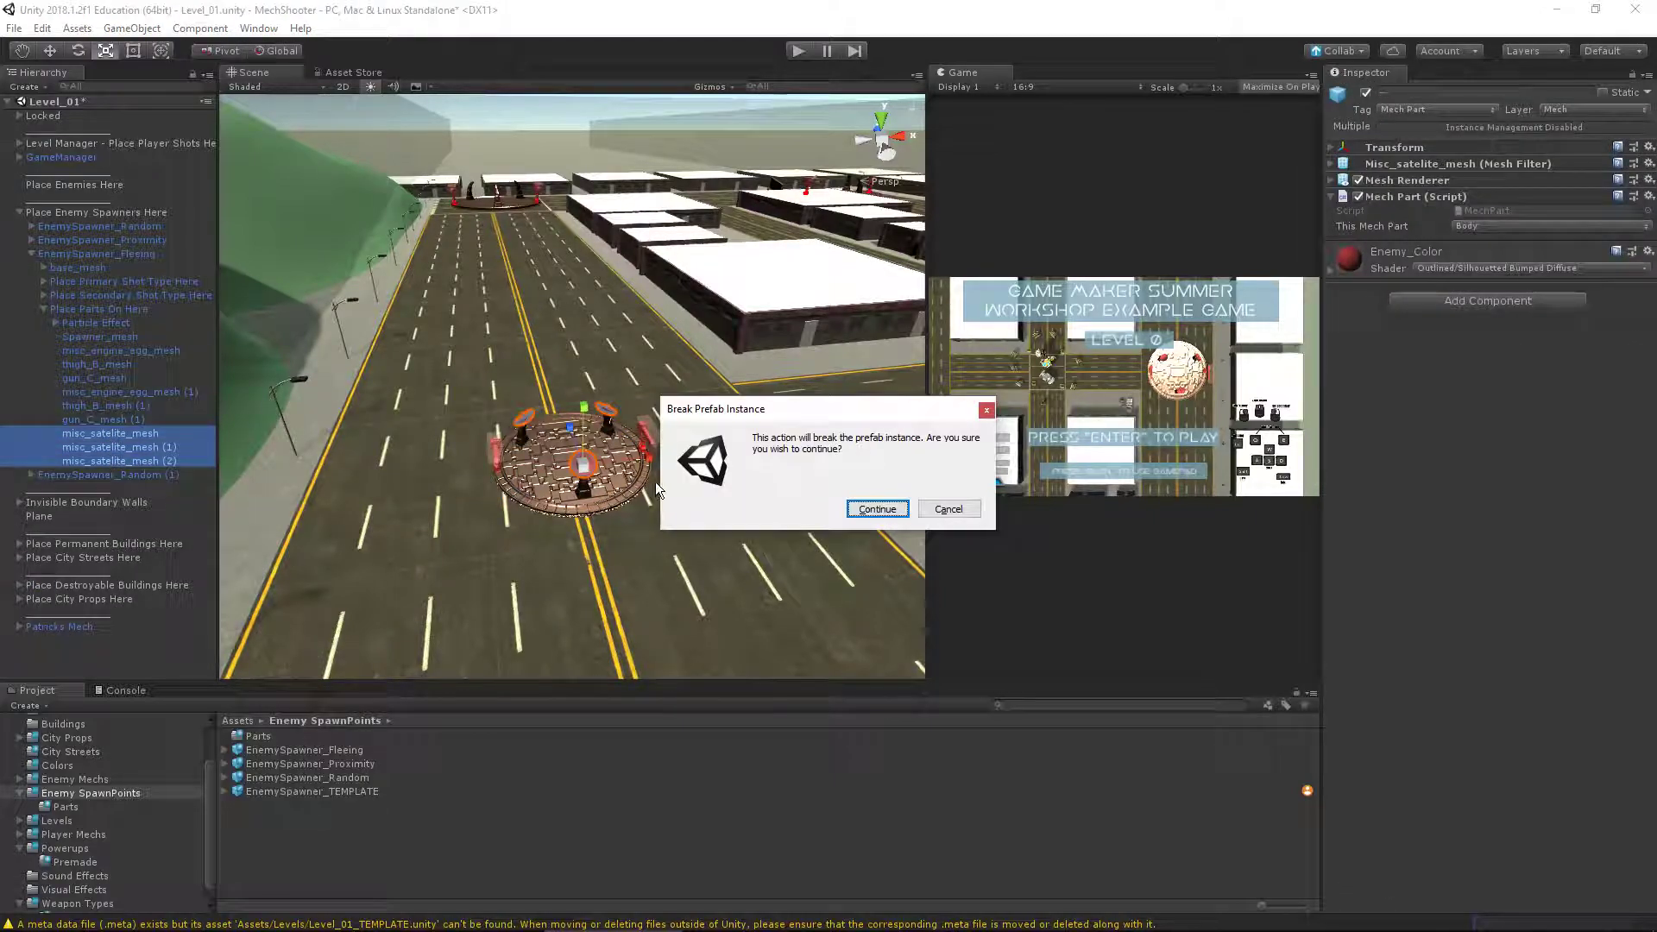
pyautogui.click(877, 509)
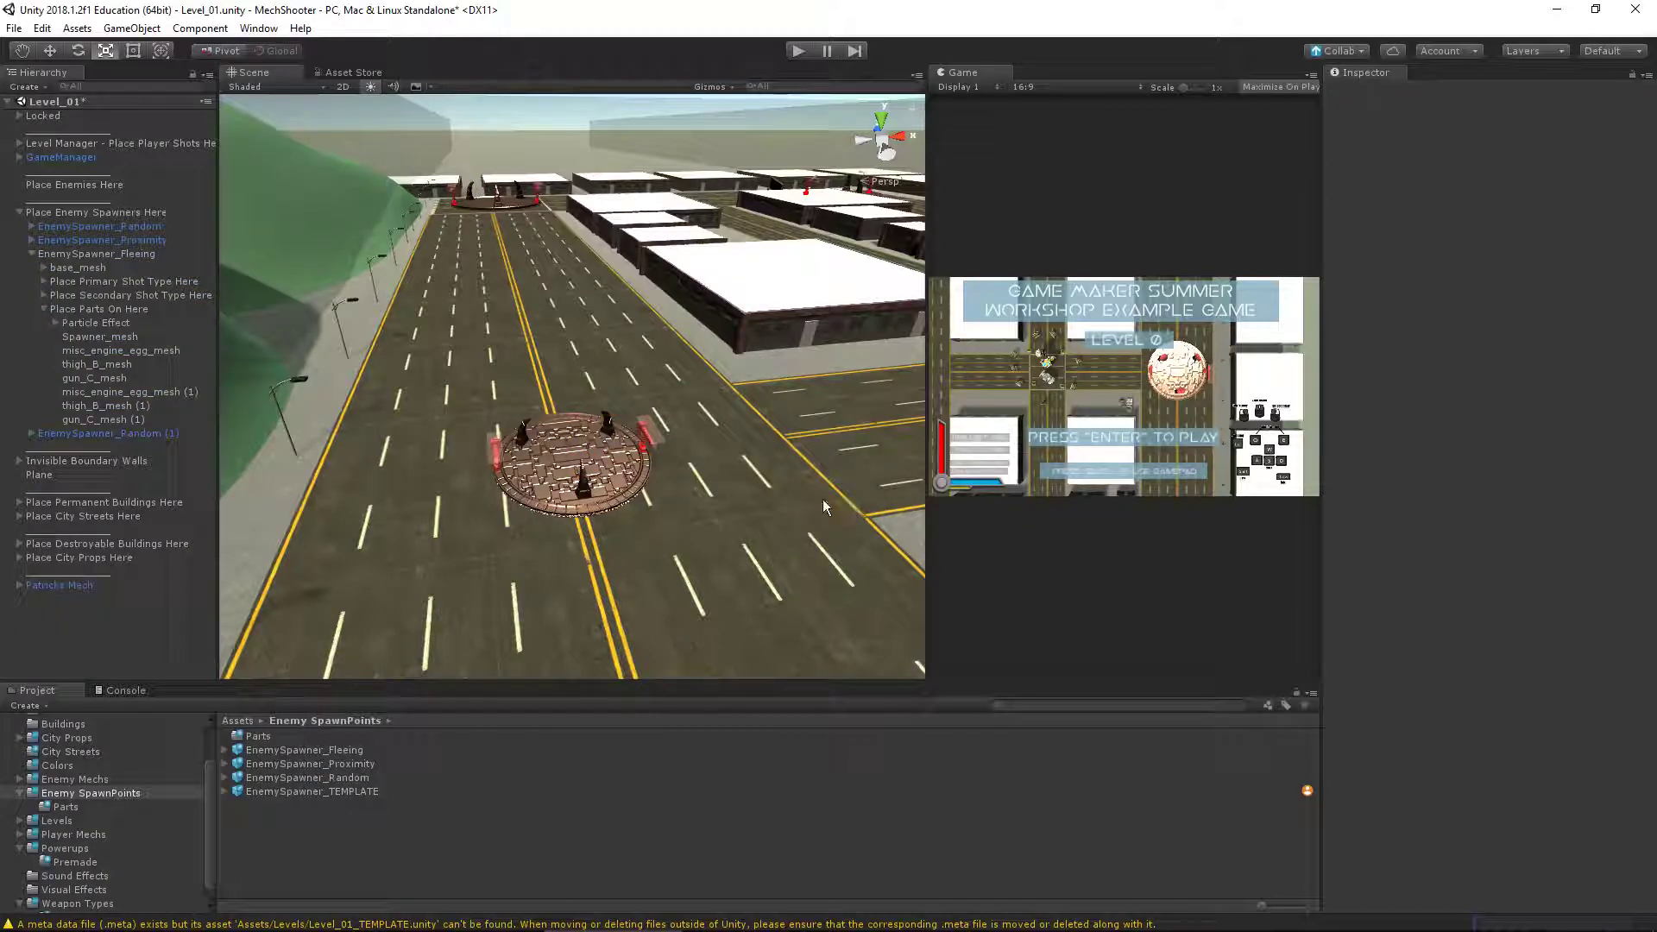
pyautogui.click(138, 250)
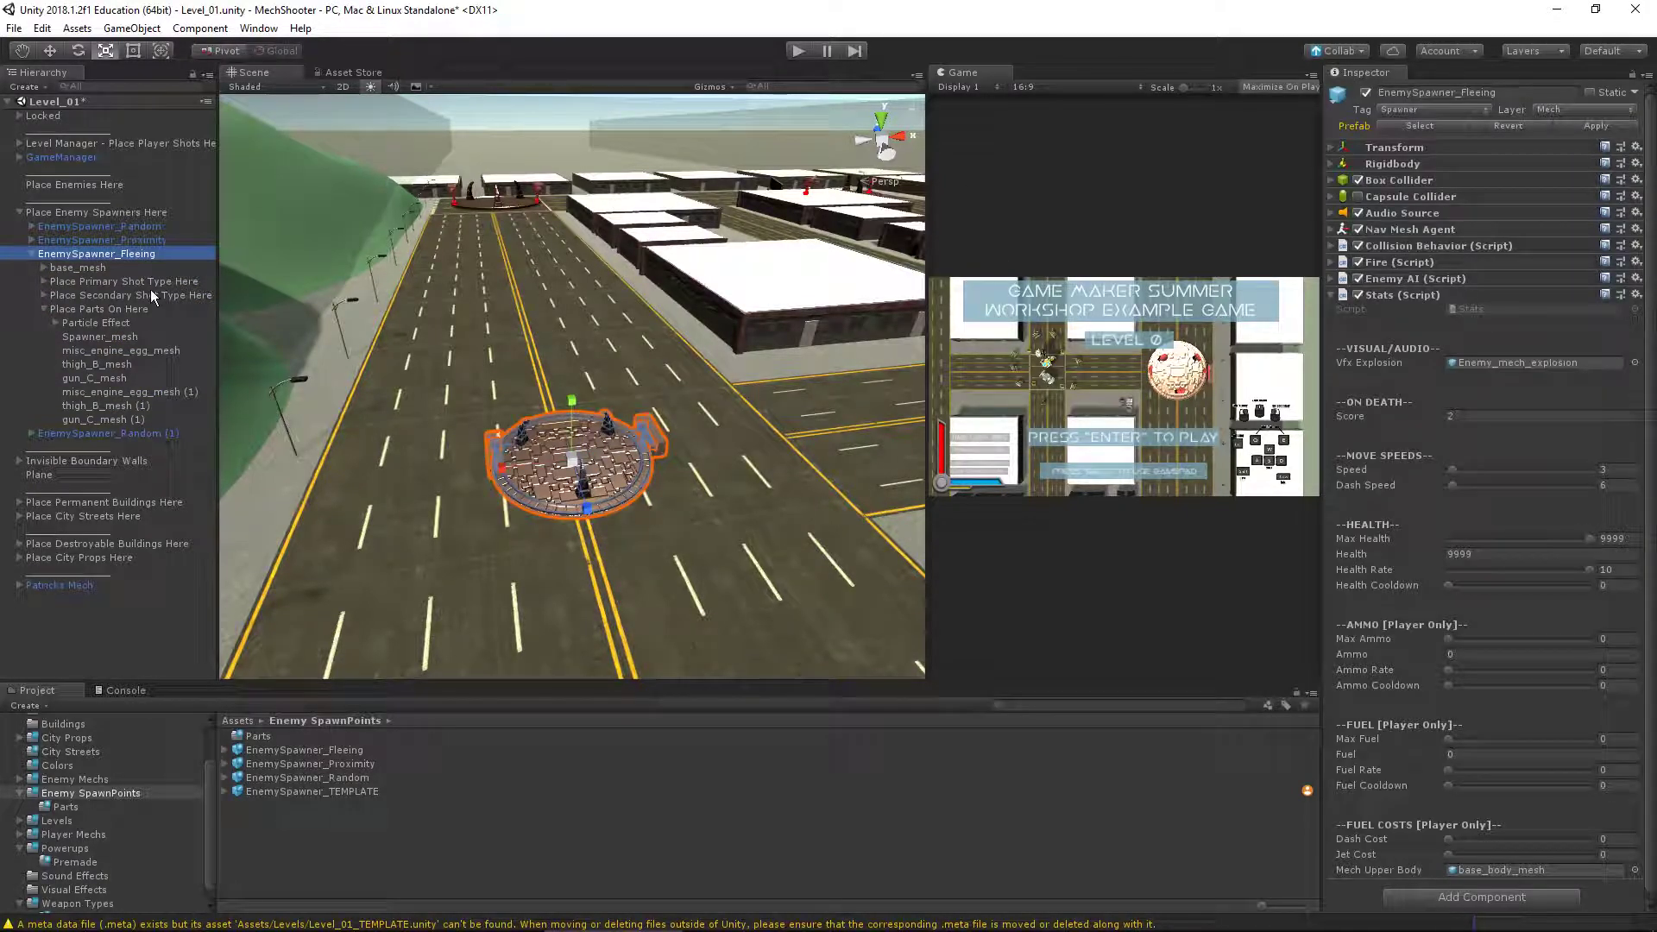
pyautogui.click(1596, 125)
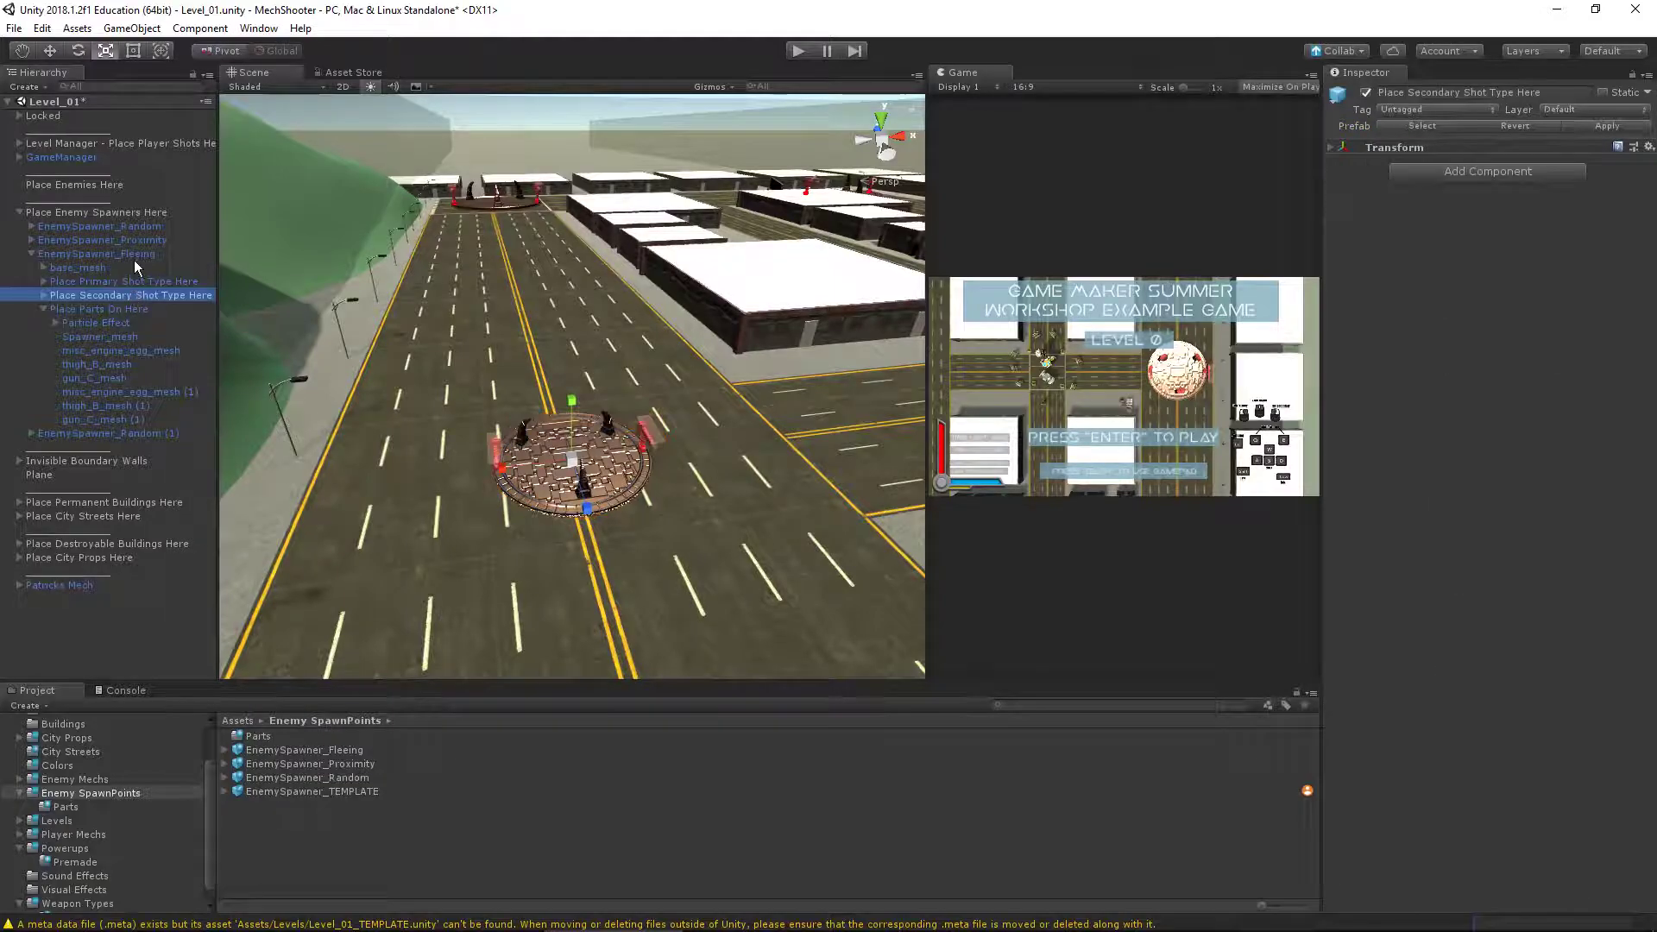
# Look closely at EnemySpawner_Fleeing's posts and preview body, gun, shin and pelvis meshes in the spawner Parts folder
pyautogui.scroll(10, 550, 423)
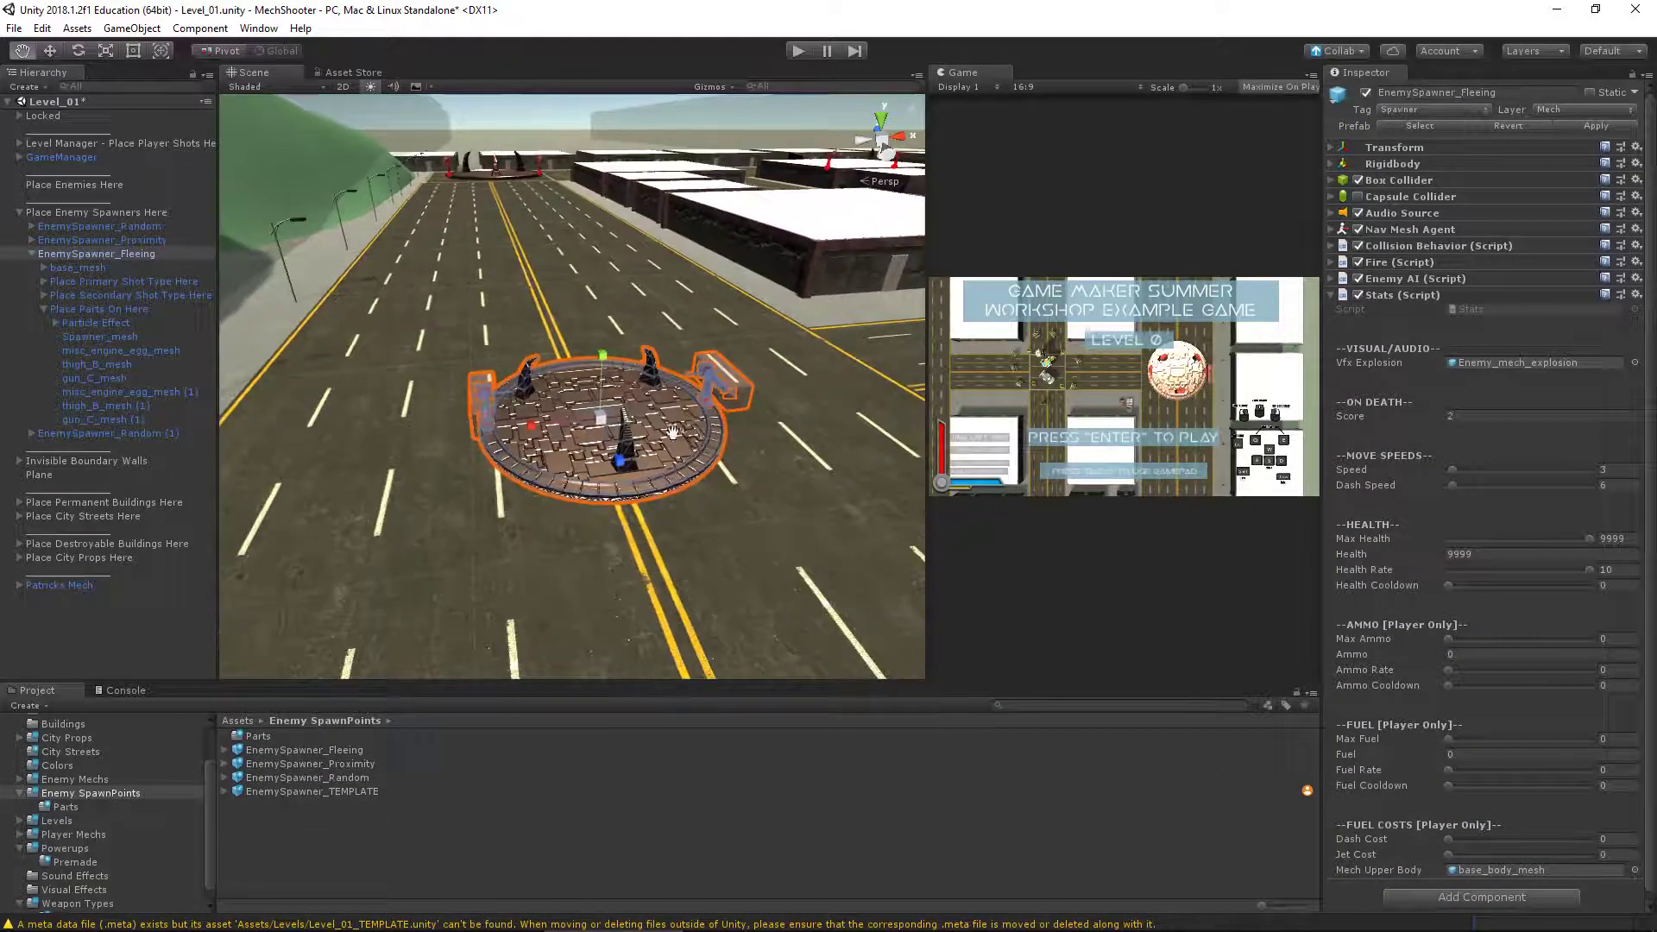
pyautogui.keyDown('alt'); pyautogui.moveTo(651, 483); pyautogui.dragTo(811, 484); pyautogui.keyUp('alt')
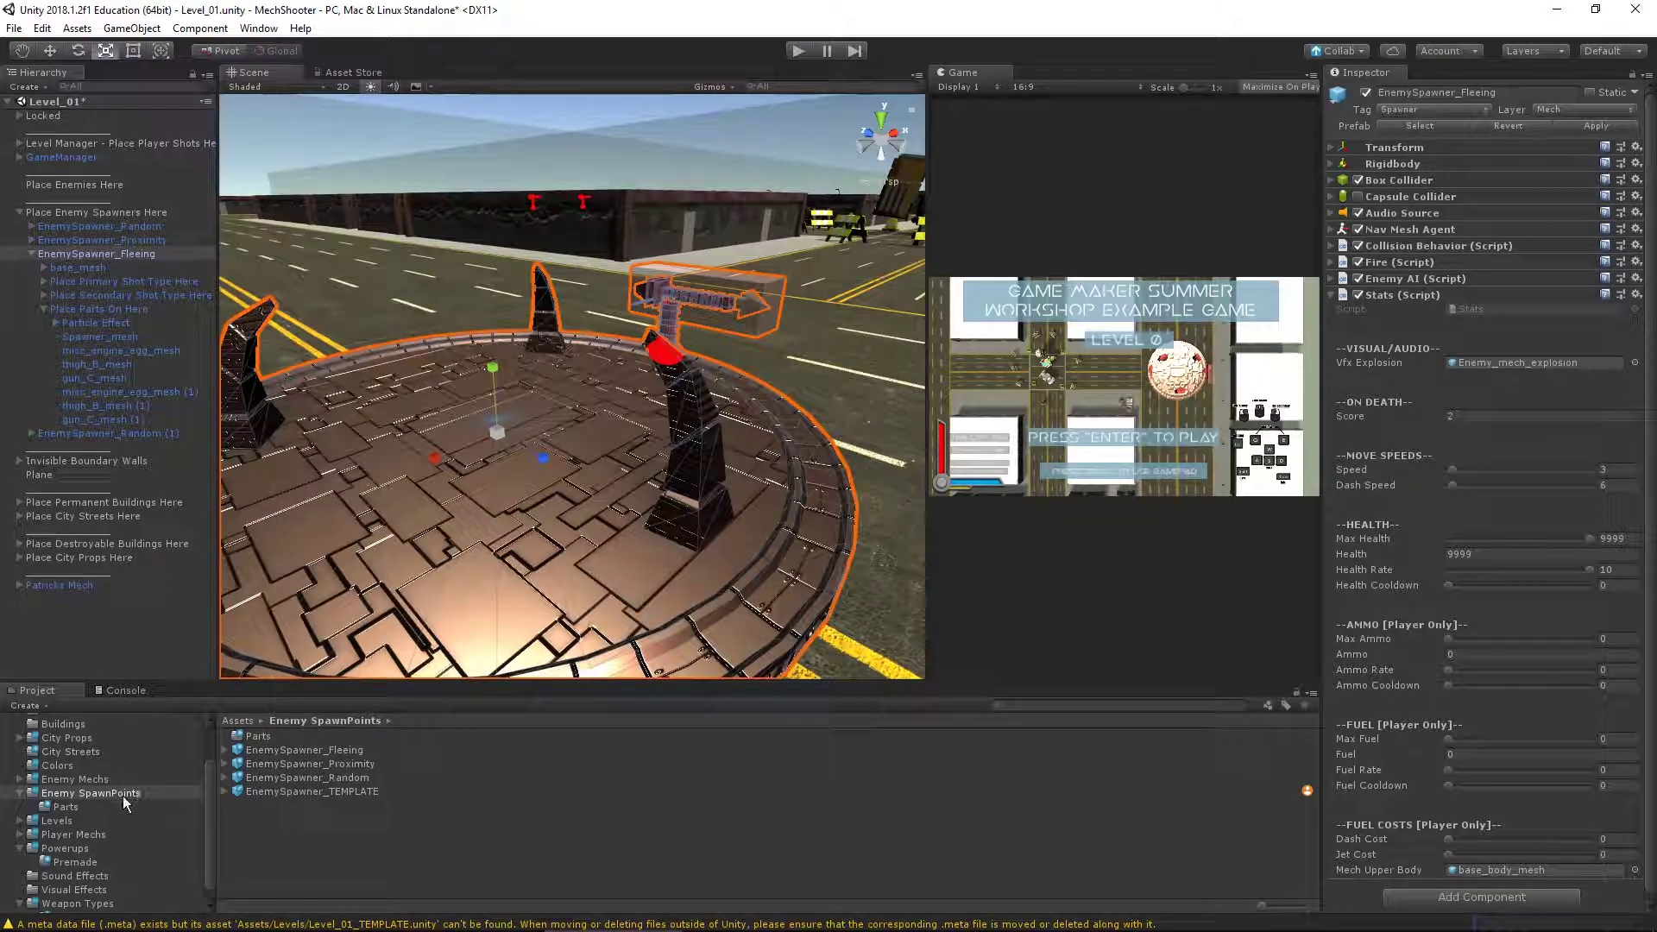
pyautogui.doubleClick(266, 735)
pyautogui.click(329, 805)
pyautogui.scroll(-4, 324, 820)
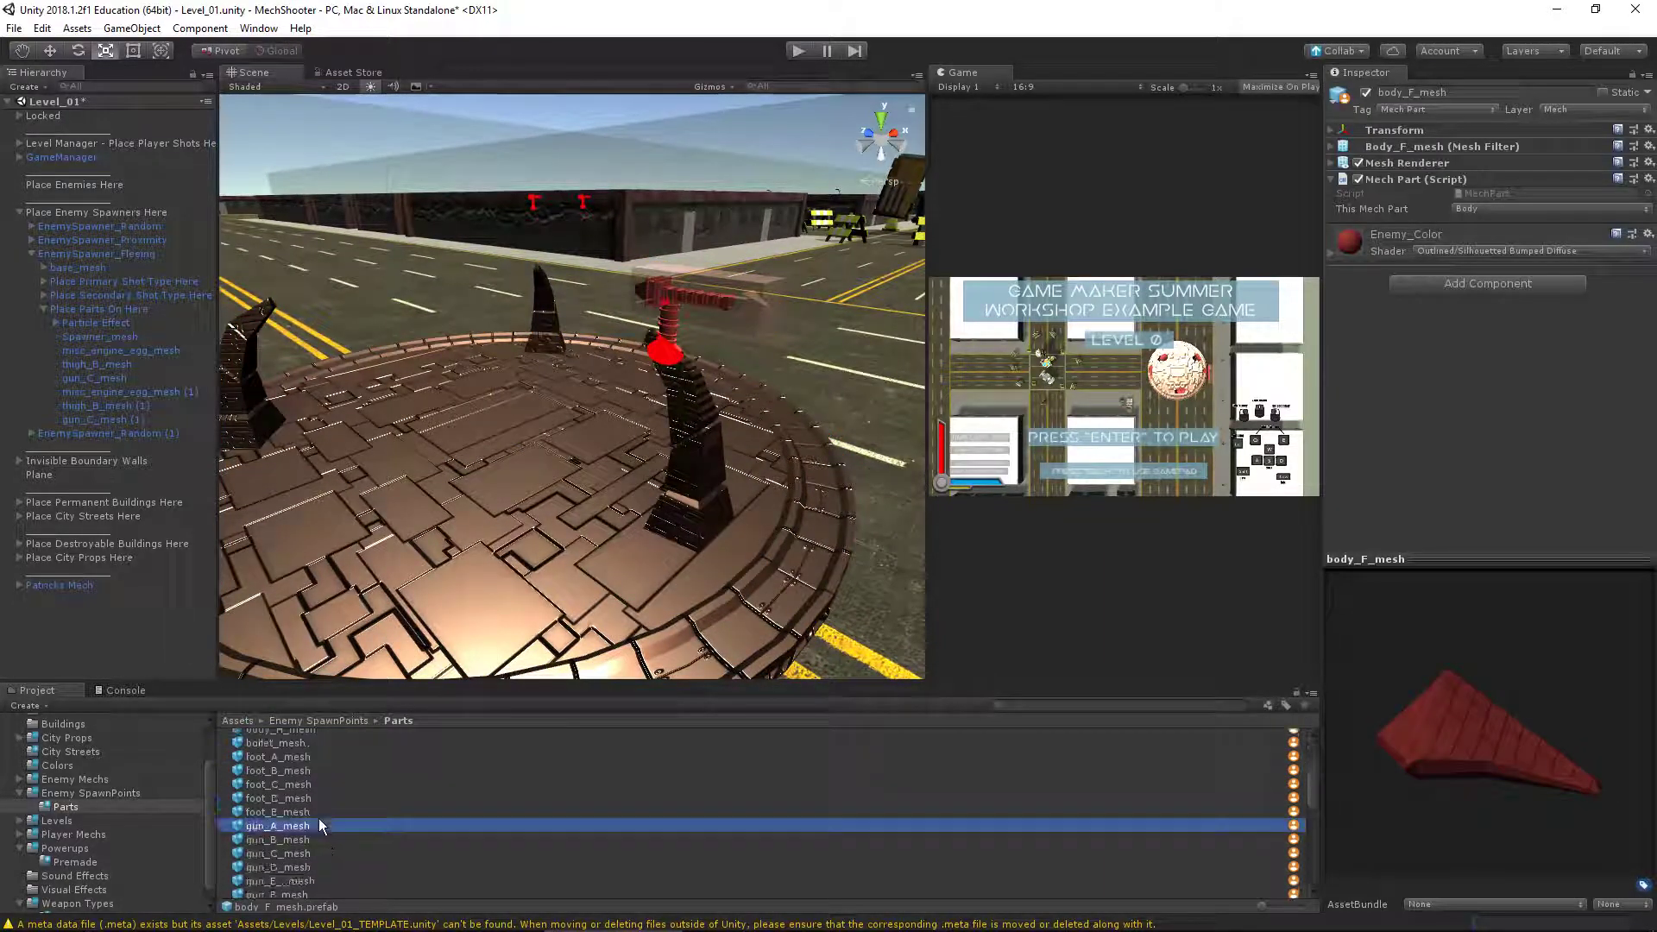
pyautogui.click(342, 822)
pyautogui.click(334, 849)
pyautogui.scroll(-5, 349, 853)
pyautogui.click(334, 838)
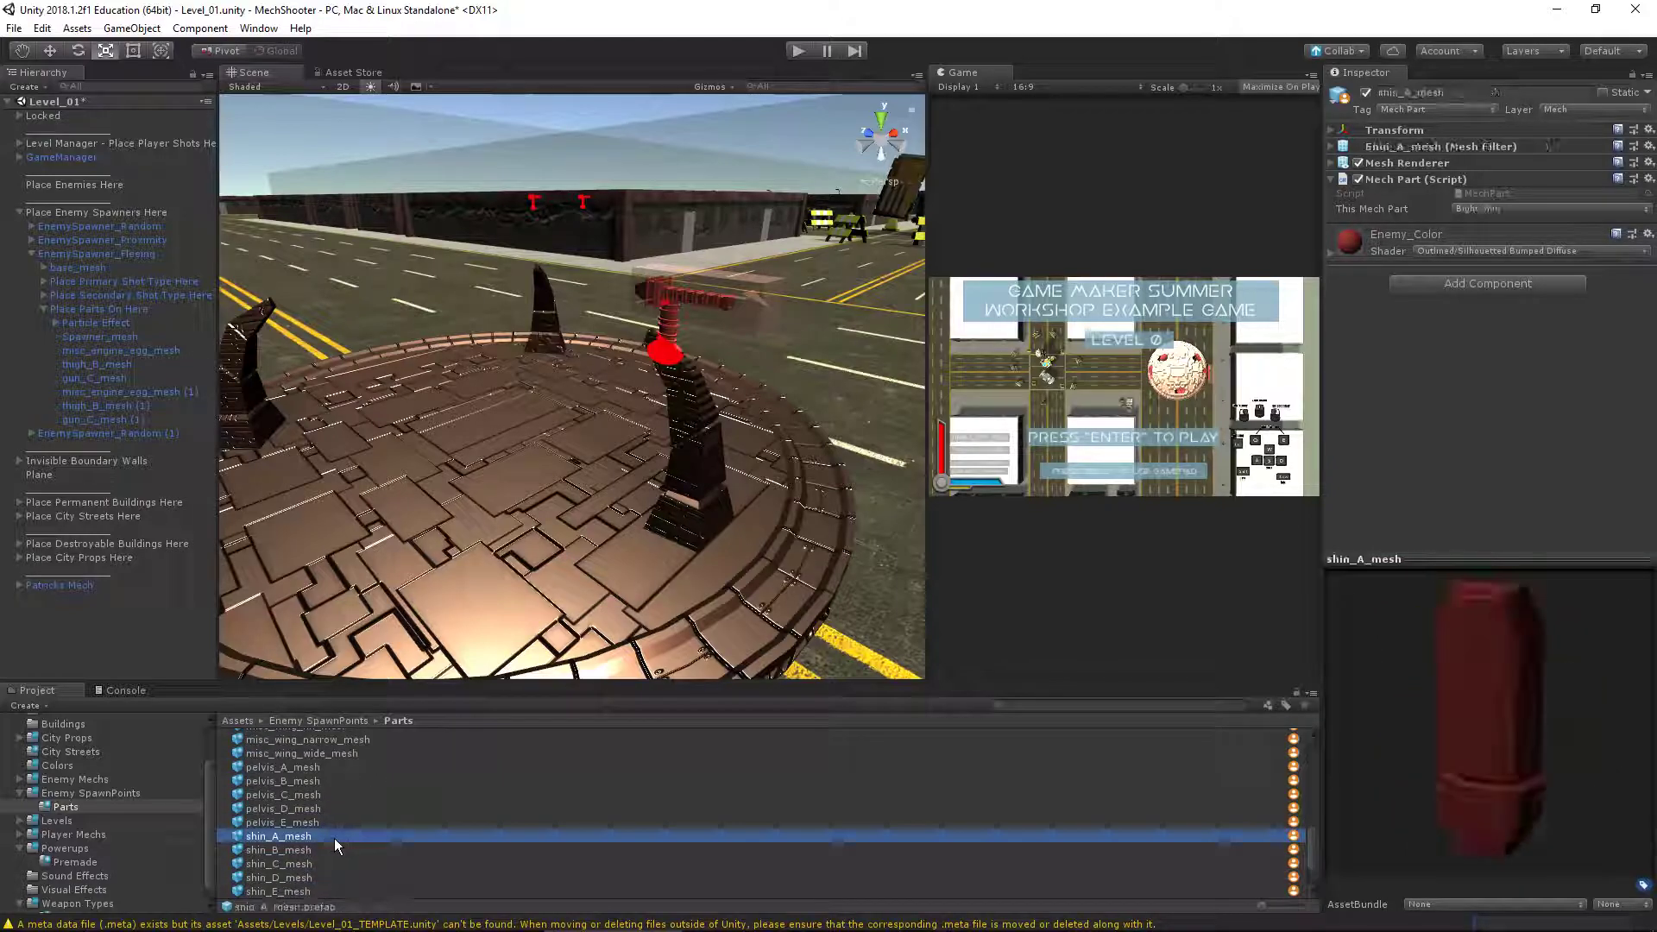
pyautogui.click(330, 794)
pyautogui.click(312, 766)
# Preview the misc vent, hose, engine and cockpit meshes in the spawner Parts folder
pyautogui.scroll(1, 312, 767)
pyautogui.click(313, 765)
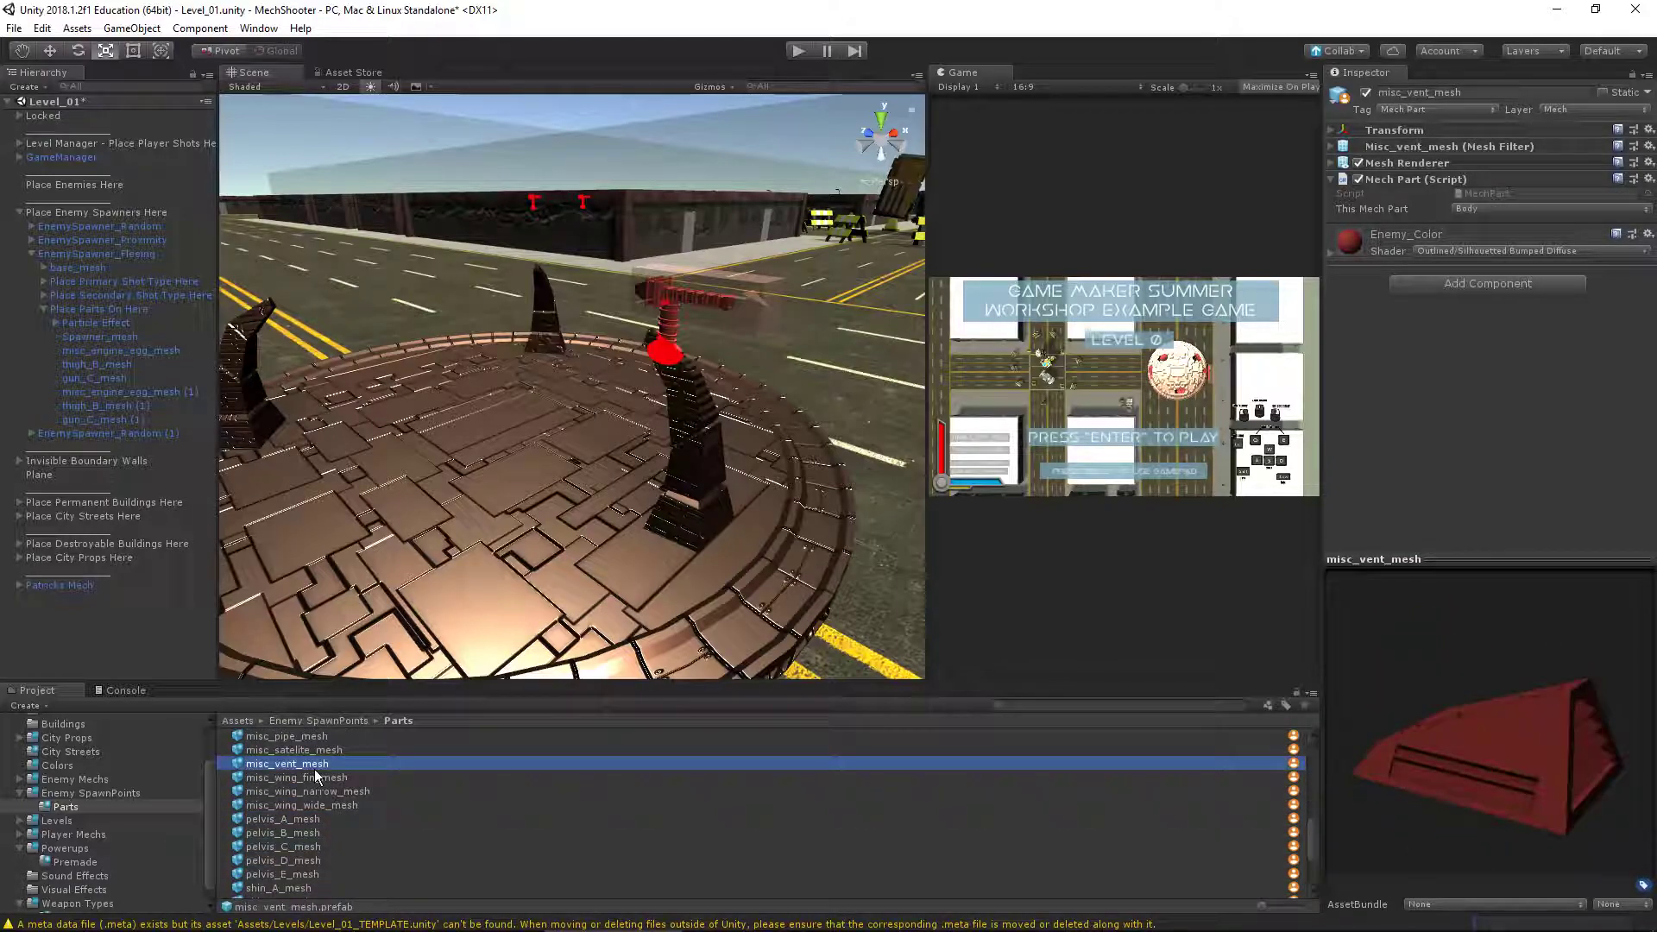
pyautogui.scroll(1, 326, 781)
pyautogui.click(325, 785)
pyautogui.click(324, 799)
pyautogui.click(312, 773)
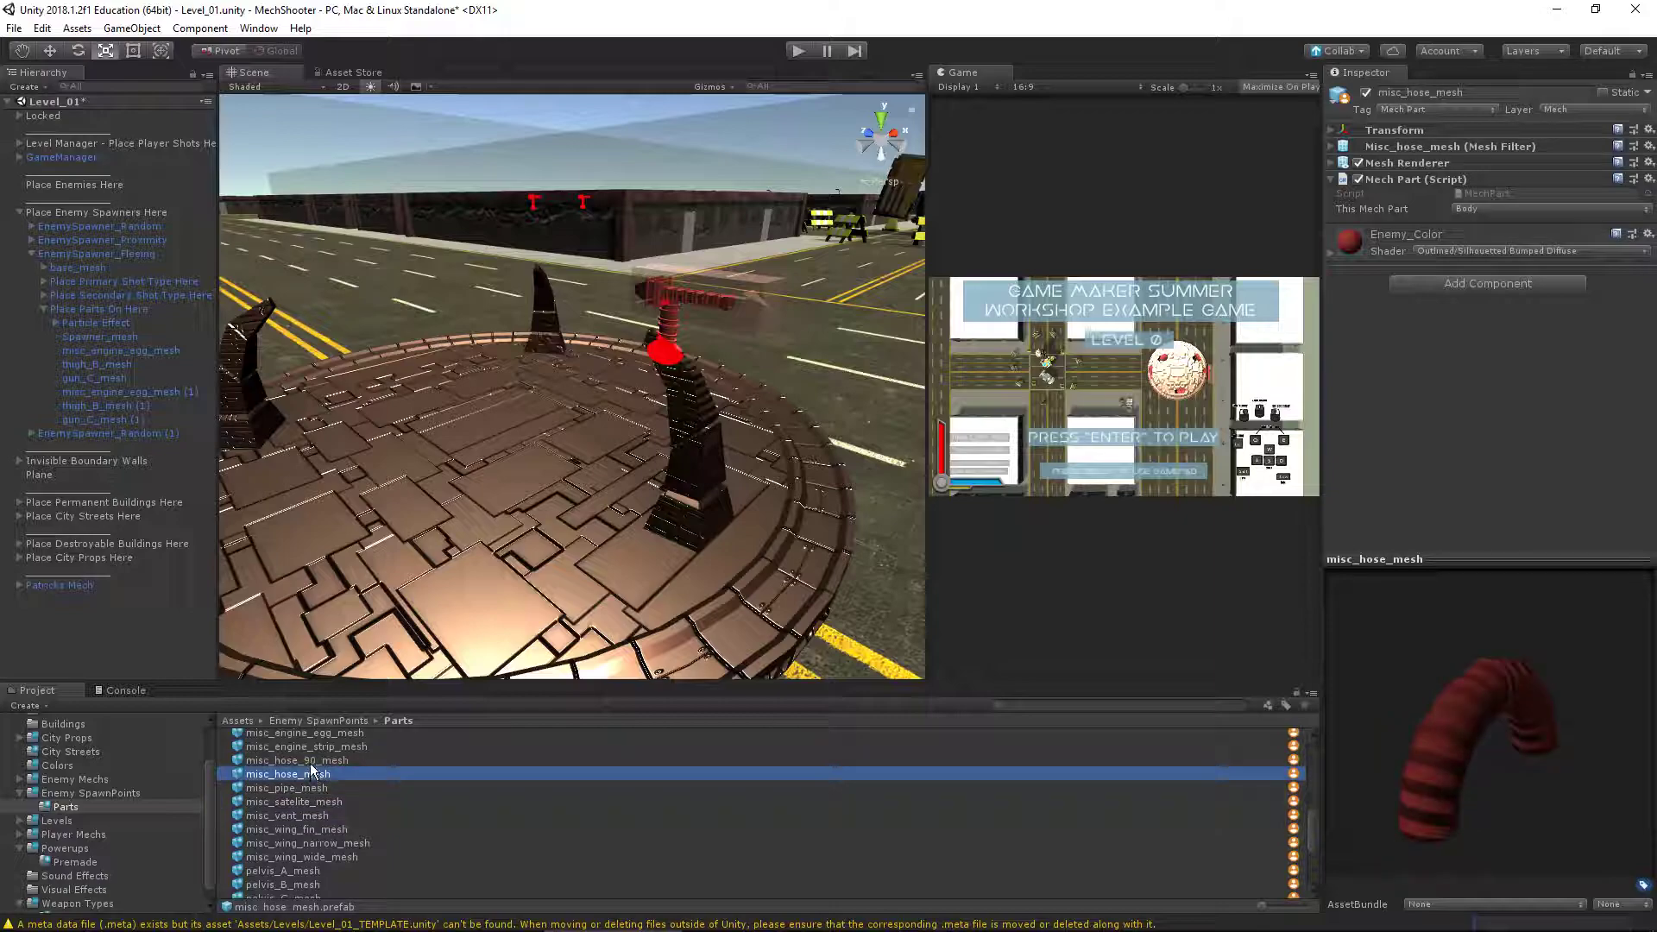
pyautogui.click(316, 748)
pyautogui.scroll(2, 324, 773)
pyautogui.click(335, 786)
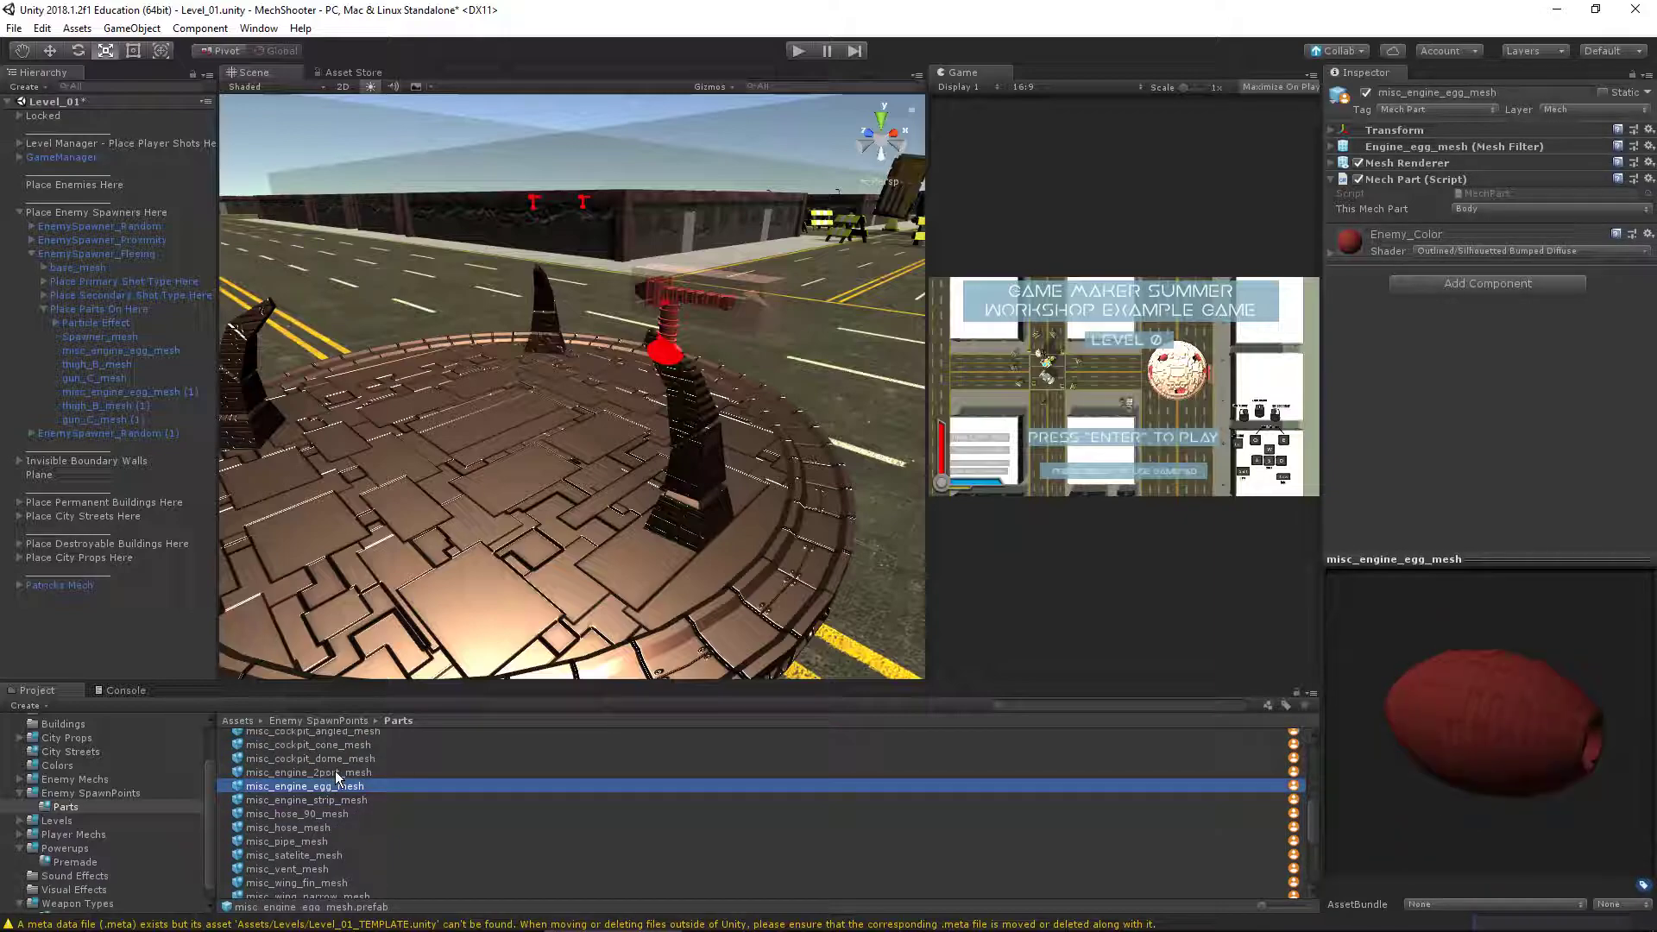
pyautogui.click(336, 774)
pyautogui.click(338, 786)
pyautogui.click(343, 759)
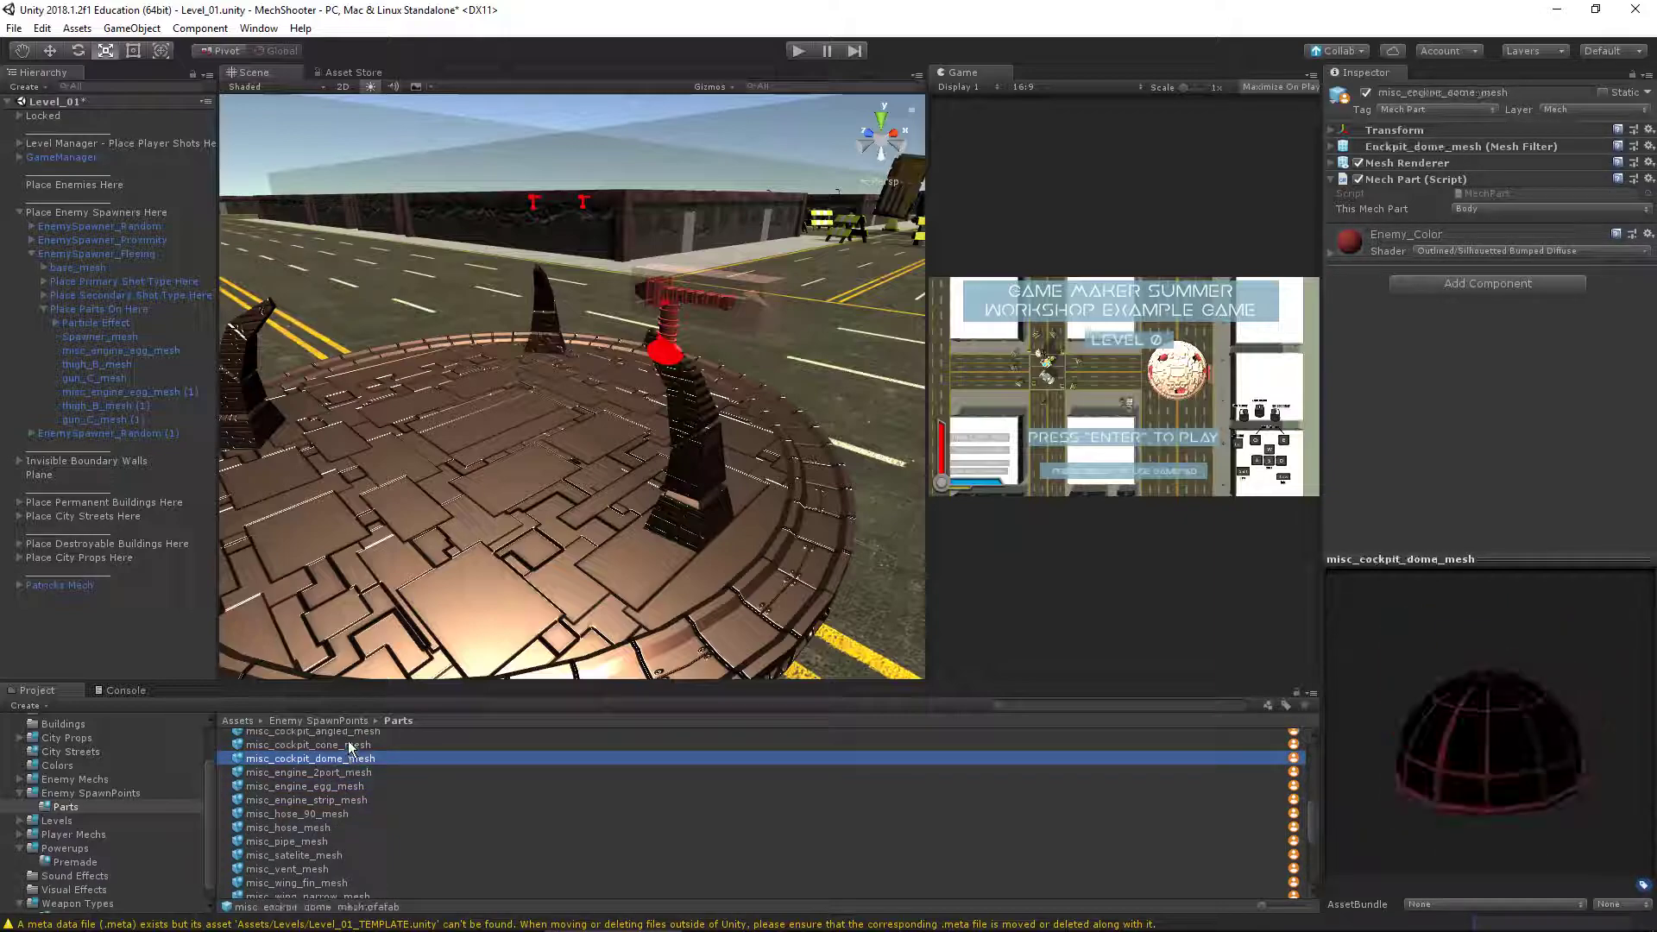
pyautogui.click(344, 748)
pyautogui.click(344, 759)
# Preview the foot, body and gun meshes in the spawner Parts folder as candidates for decorating the posts
pyautogui.scroll(5, 349, 759)
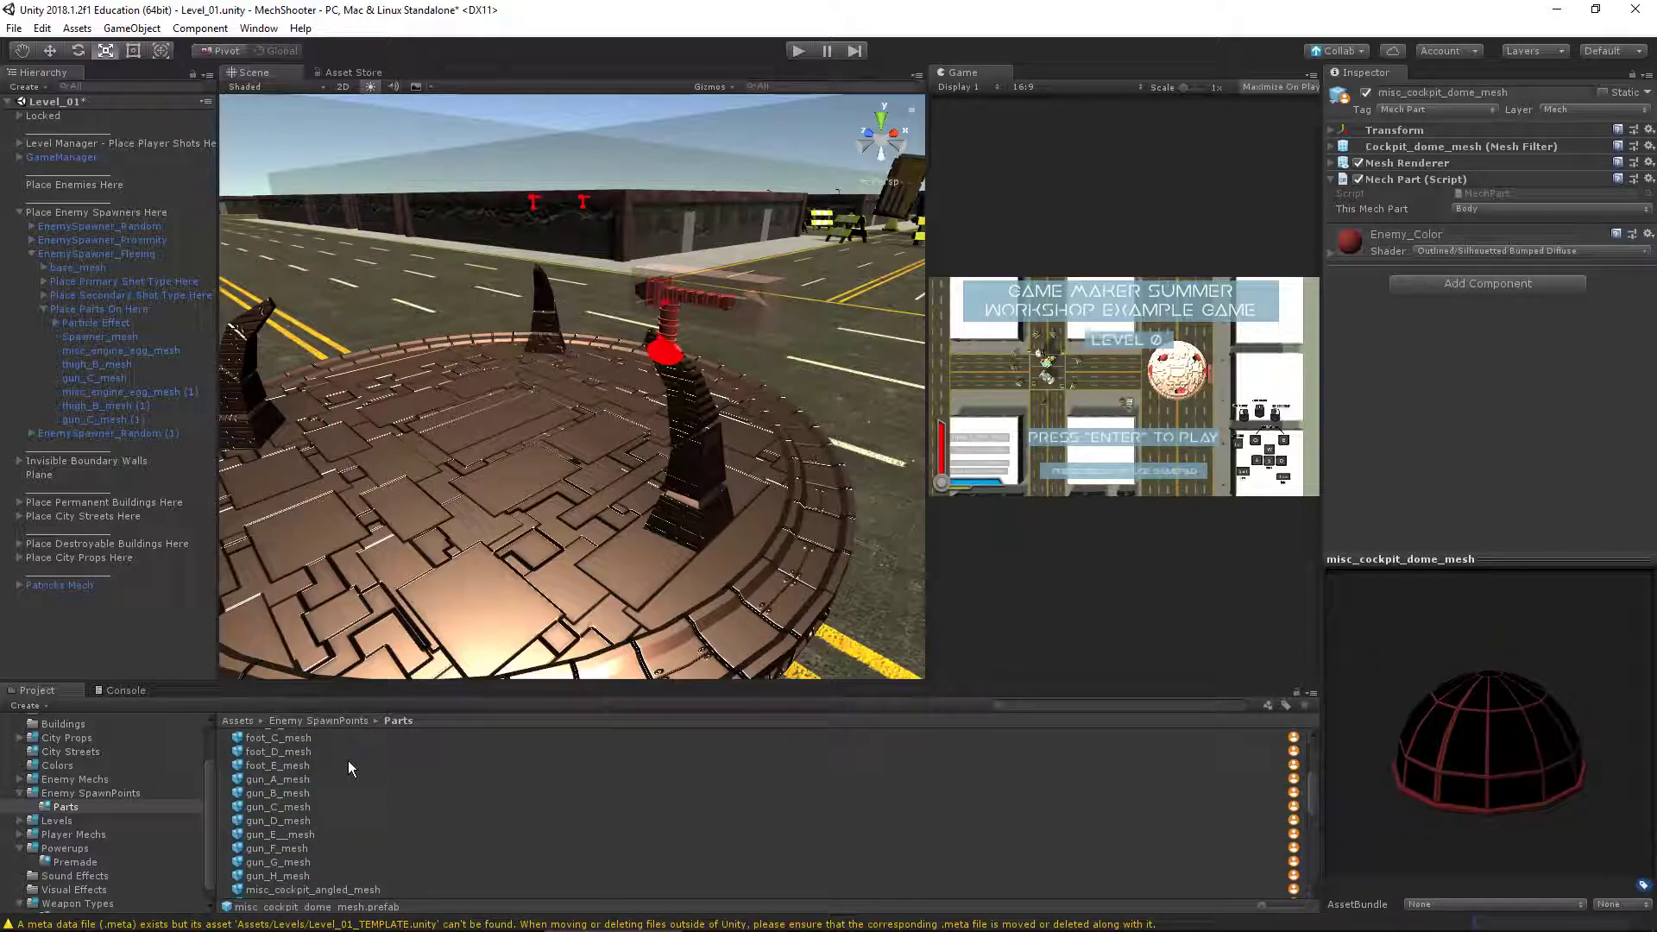
pyautogui.click(348, 763)
pyautogui.click(316, 806)
pyautogui.click(312, 766)
pyautogui.scroll(5, 297, 770)
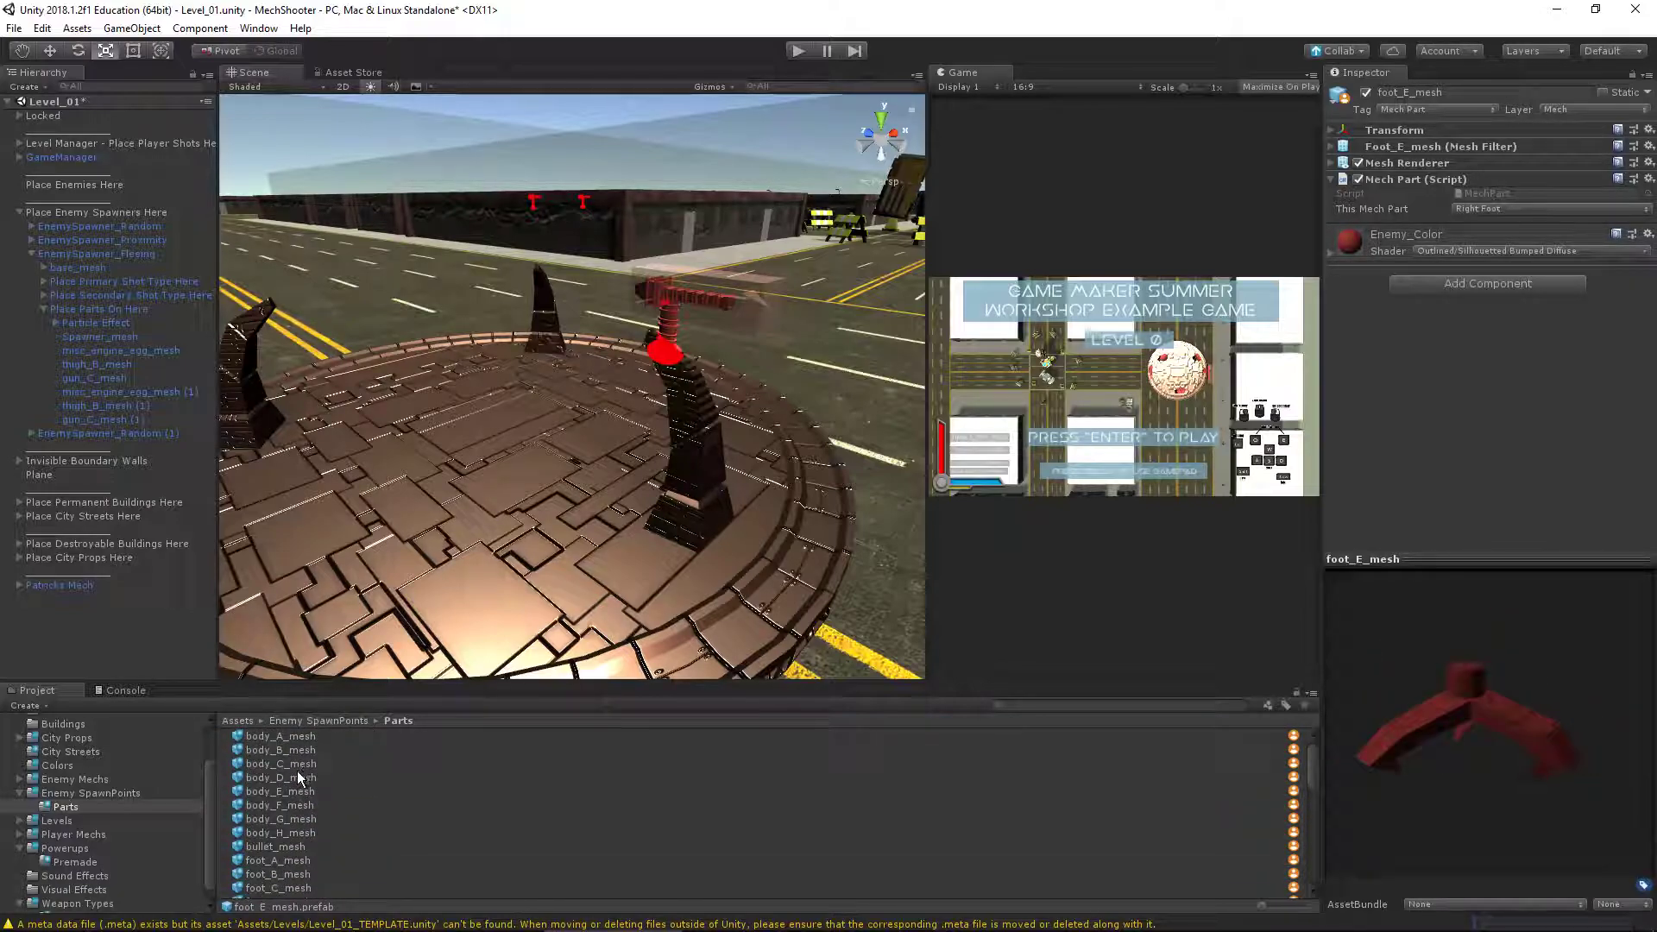
pyautogui.click(300, 751)
pyautogui.scroll(-5, 313, 768)
pyautogui.click(307, 788)
pyautogui.click(302, 816)
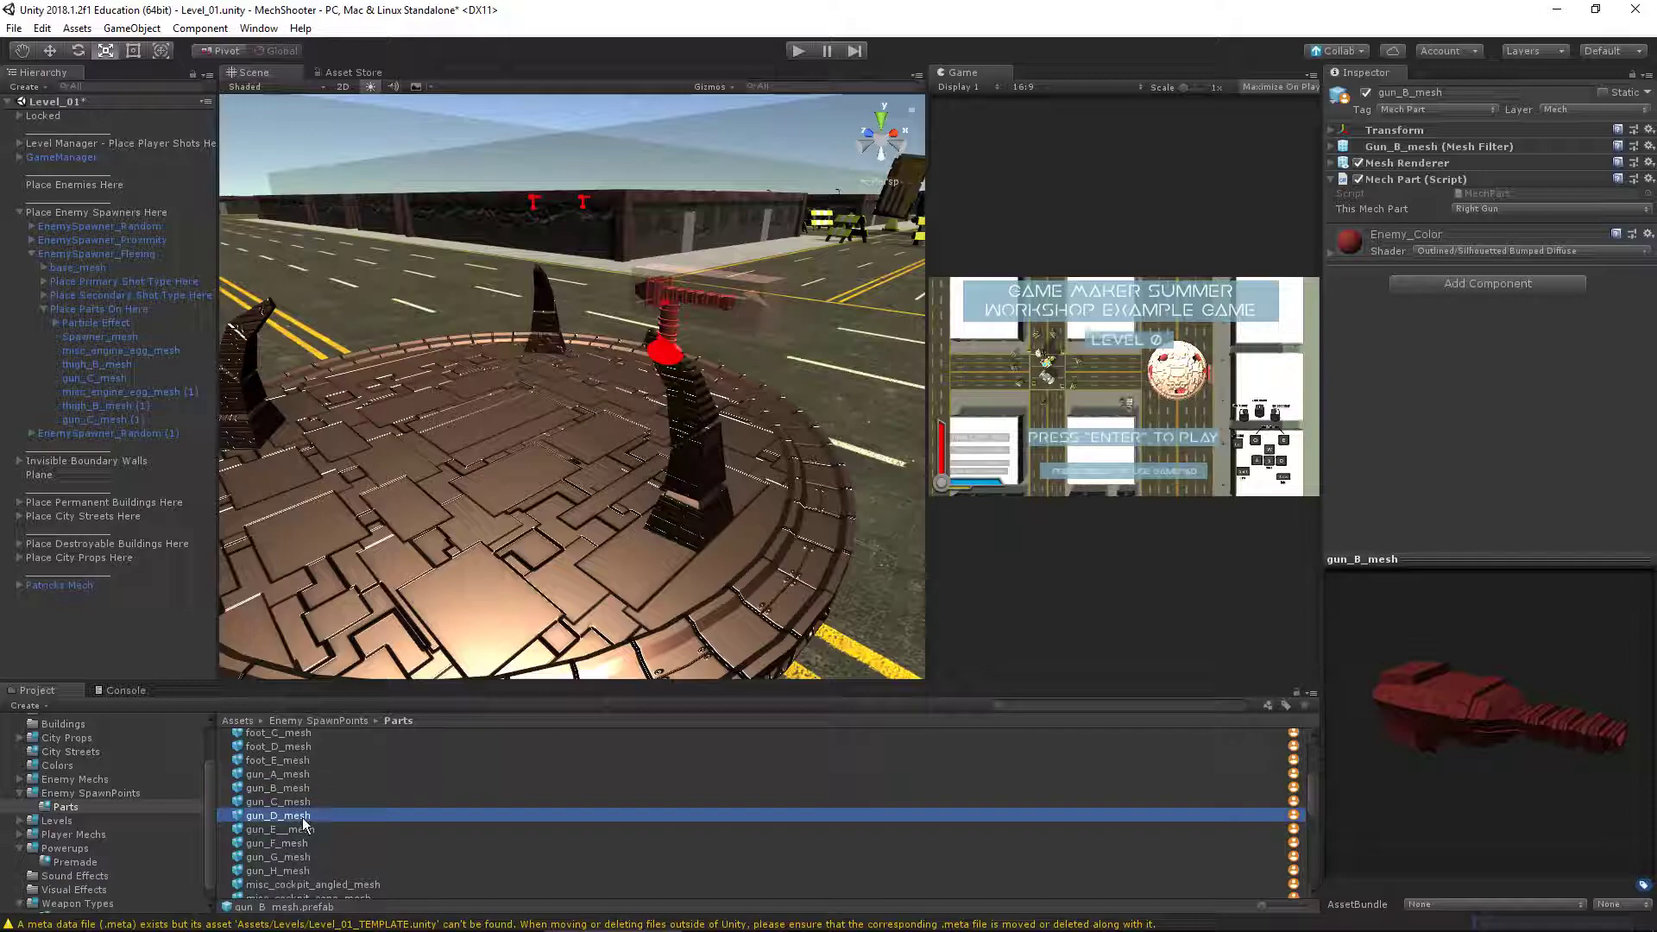
pyautogui.click(316, 842)
# Add foot_E_mesh to EnemySpawner_Fleeing's Place Parts On Here group and move it over to one of the curved posts
pyautogui.click(316, 760)
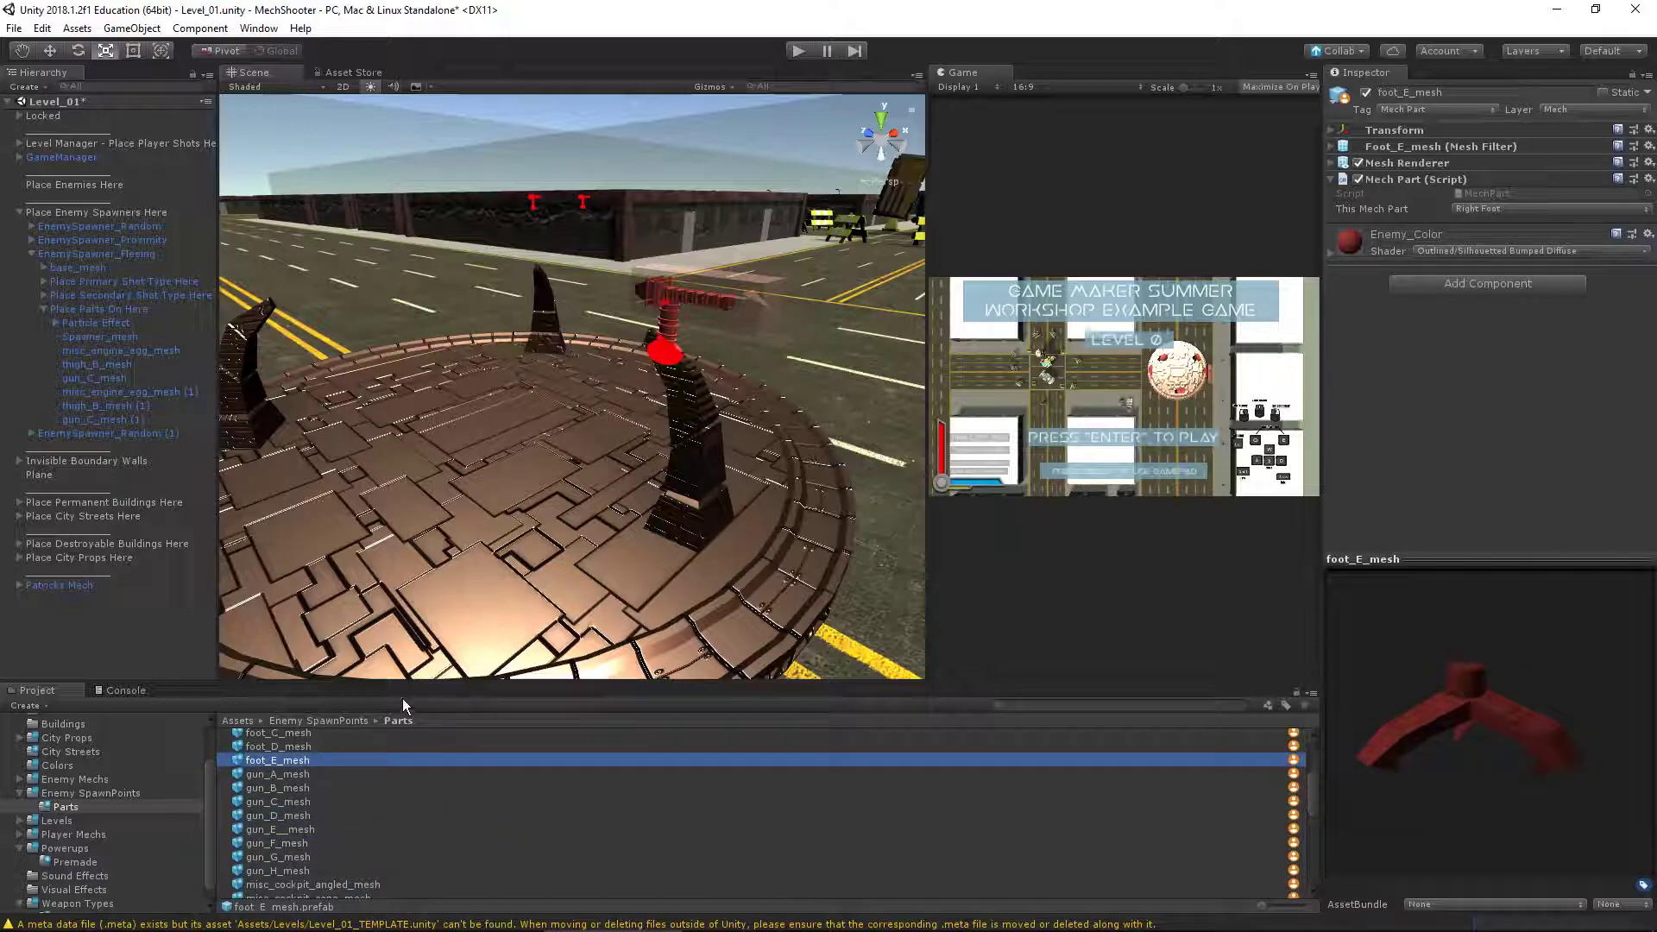
pyautogui.moveTo(280, 764); pyautogui.dragTo(100, 307)
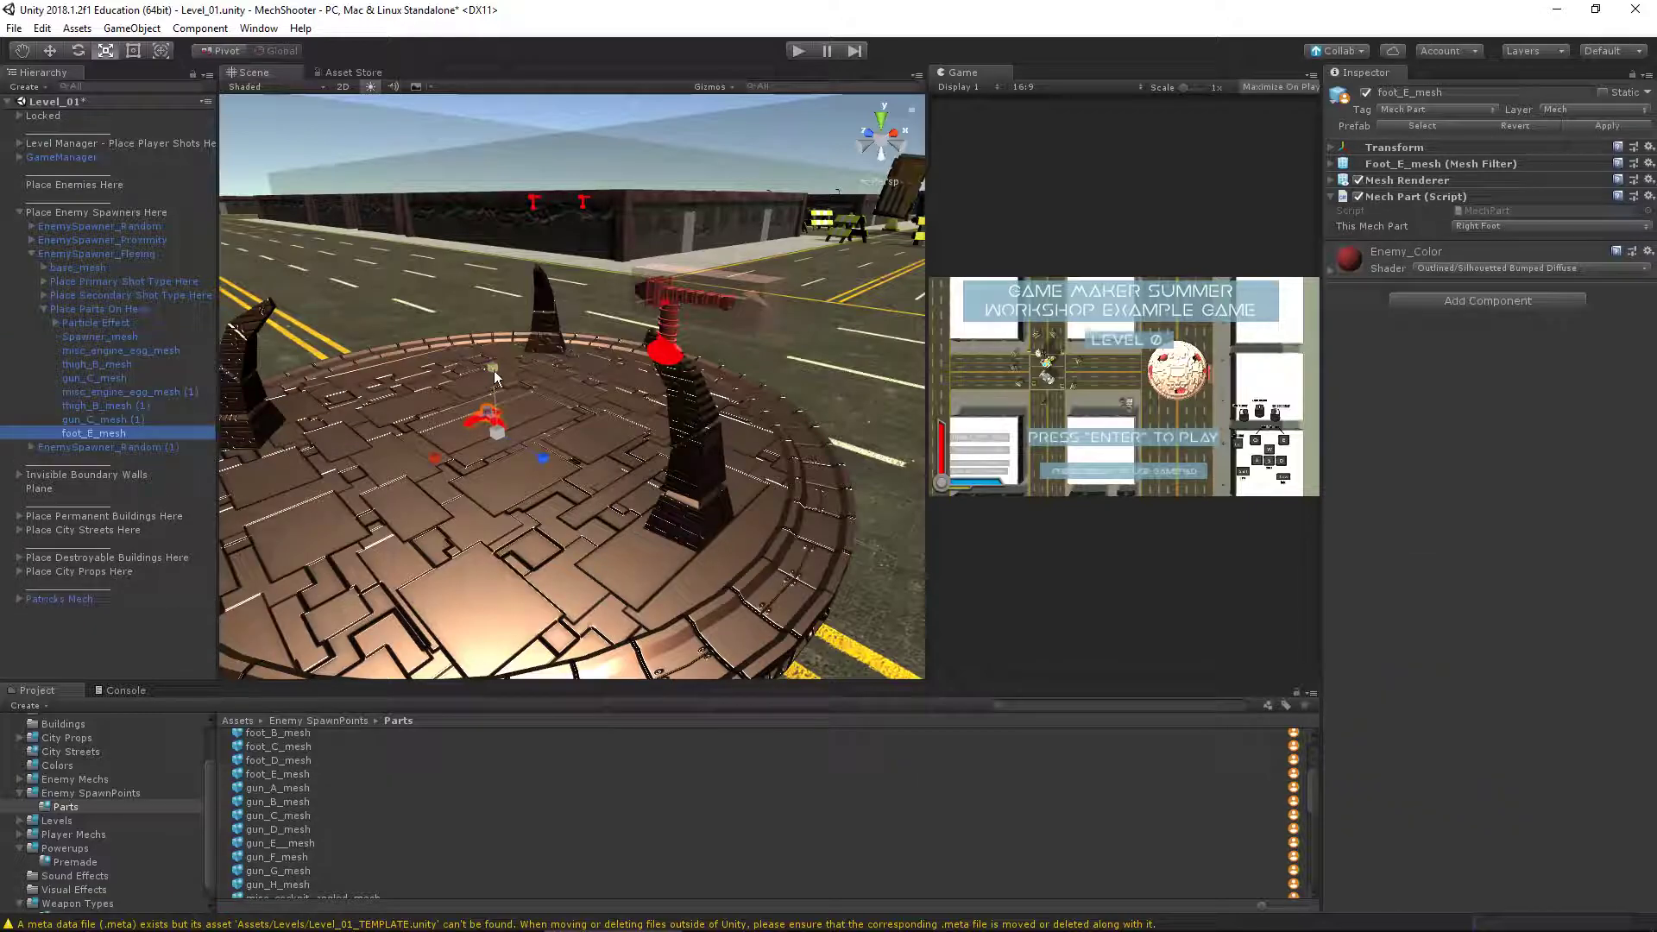
pyautogui.press('w')
pyautogui.moveTo(490, 366); pyautogui.dragTo(648, 457)
pyautogui.moveTo(357, 253); pyautogui.dragTo(599, 391)
# Rotate foot_E_mesh so its claws point upward and position it at the tip of the curved post
pyautogui.press('e')
pyautogui.moveTo(707, 281); pyautogui.dragTo(376, 359)
pyautogui.keyDown('alt'); pyautogui.moveTo(711, 375); pyautogui.dragTo(813, 354); pyautogui.keyUp('alt')
pyautogui.press('w')
pyautogui.moveTo(652, 271); pyautogui.dragTo(641, 269)
pyautogui.moveTo(706, 197); pyautogui.dragTo(709, 189)
pyautogui.moveTo(711, 190); pyautogui.dragTo(546, 306, button='middle')
pyautogui.moveTo(545, 306); pyautogui.dragTo(787, 319)
pyautogui.press('r')
pyautogui.press('f')
pyautogui.keyDown('alt'); pyautogui.moveTo(592, 453); pyautogui.dragTo(531, 390); pyautogui.keyUp('alt')
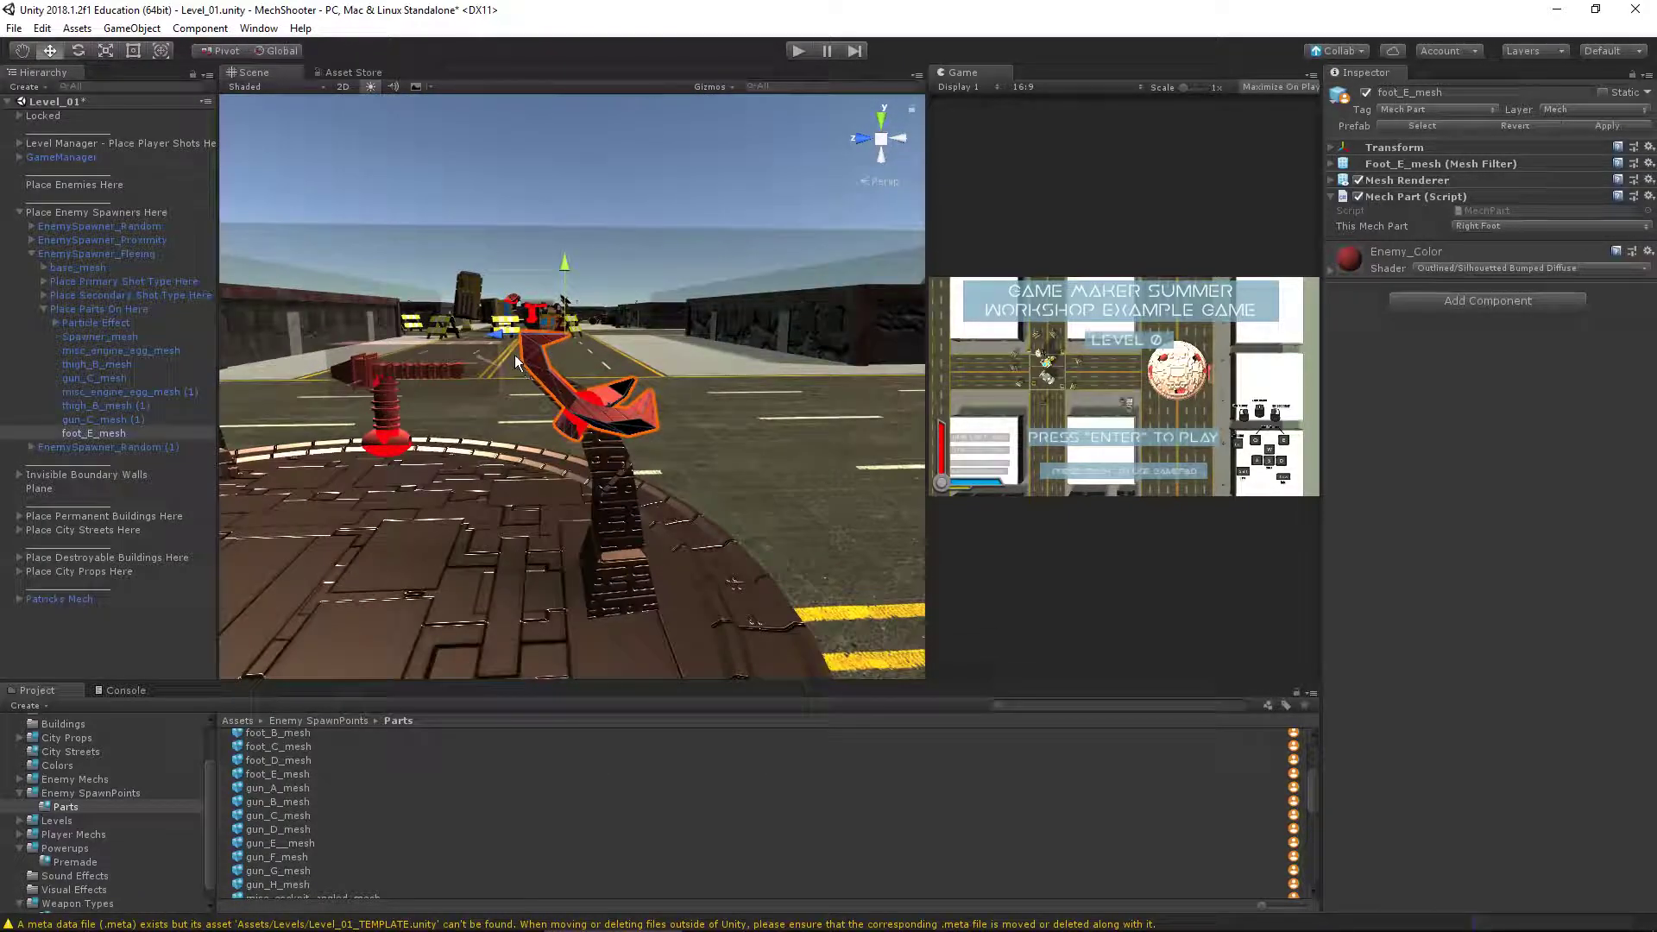
# Scale foot_E_mesh down uniformly and lower it so that it sits on the post's tip
pyautogui.press('w')
pyautogui.moveTo(544, 325); pyautogui.dragTo(604, 357)
pyautogui.click(473, 318)
pyautogui.click(506, 276)
pyautogui.press('r')
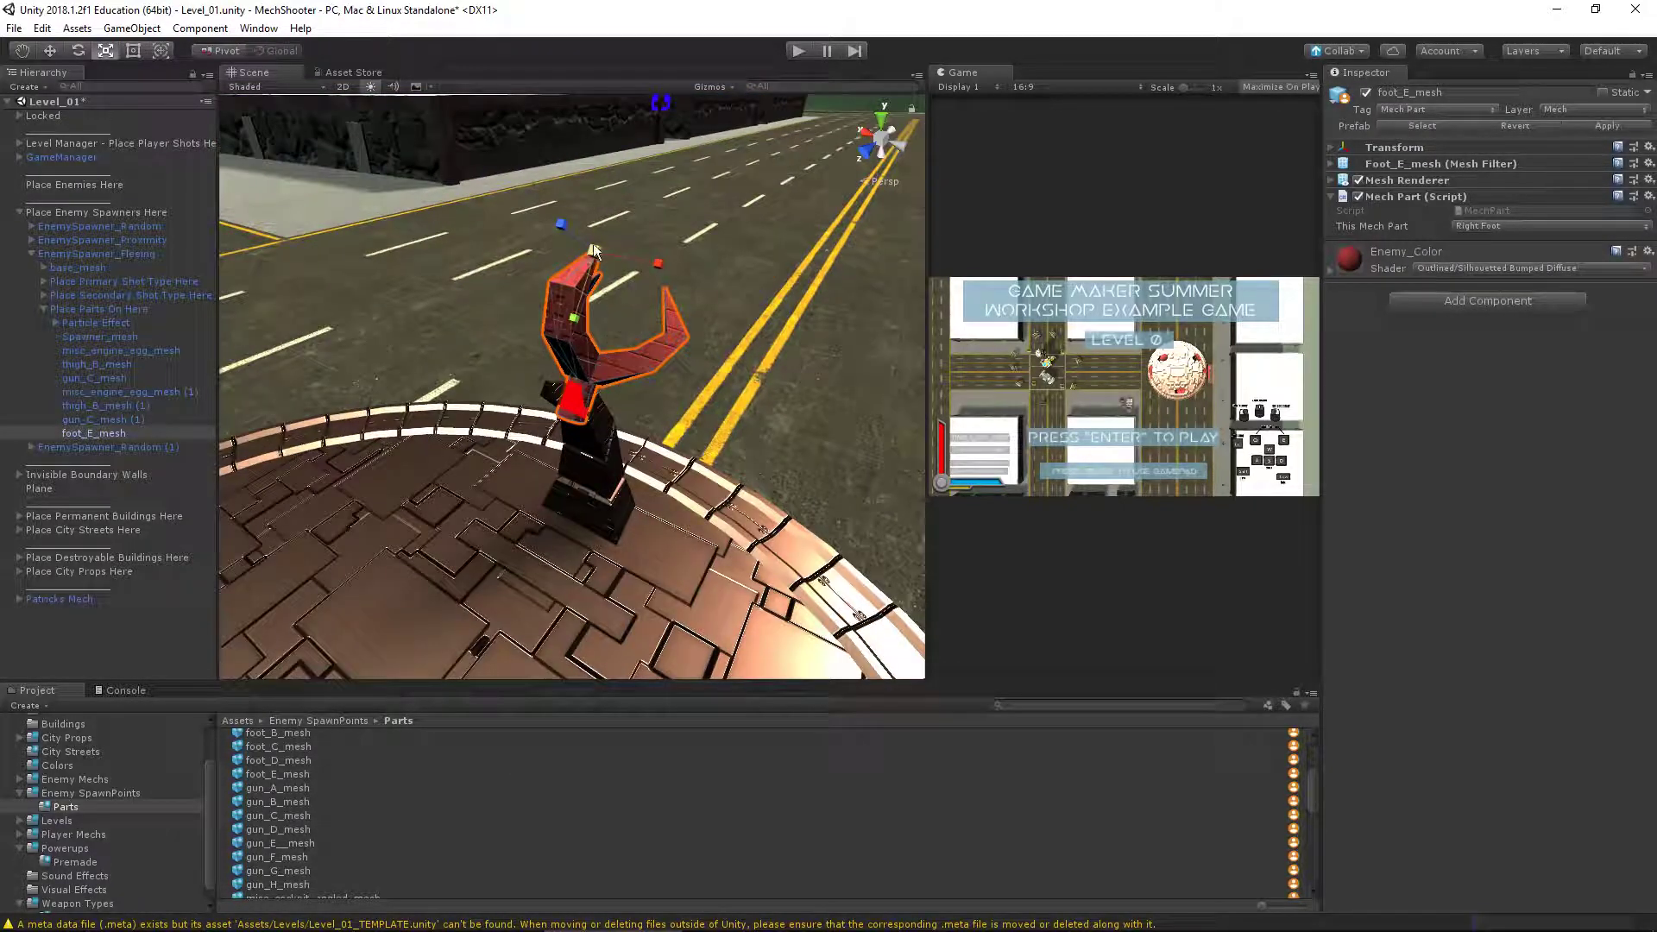
pyautogui.moveTo(594, 250); pyautogui.dragTo(614, 268)
pyautogui.press('w')
pyautogui.moveTo(592, 193); pyautogui.dragTo(590, 223)
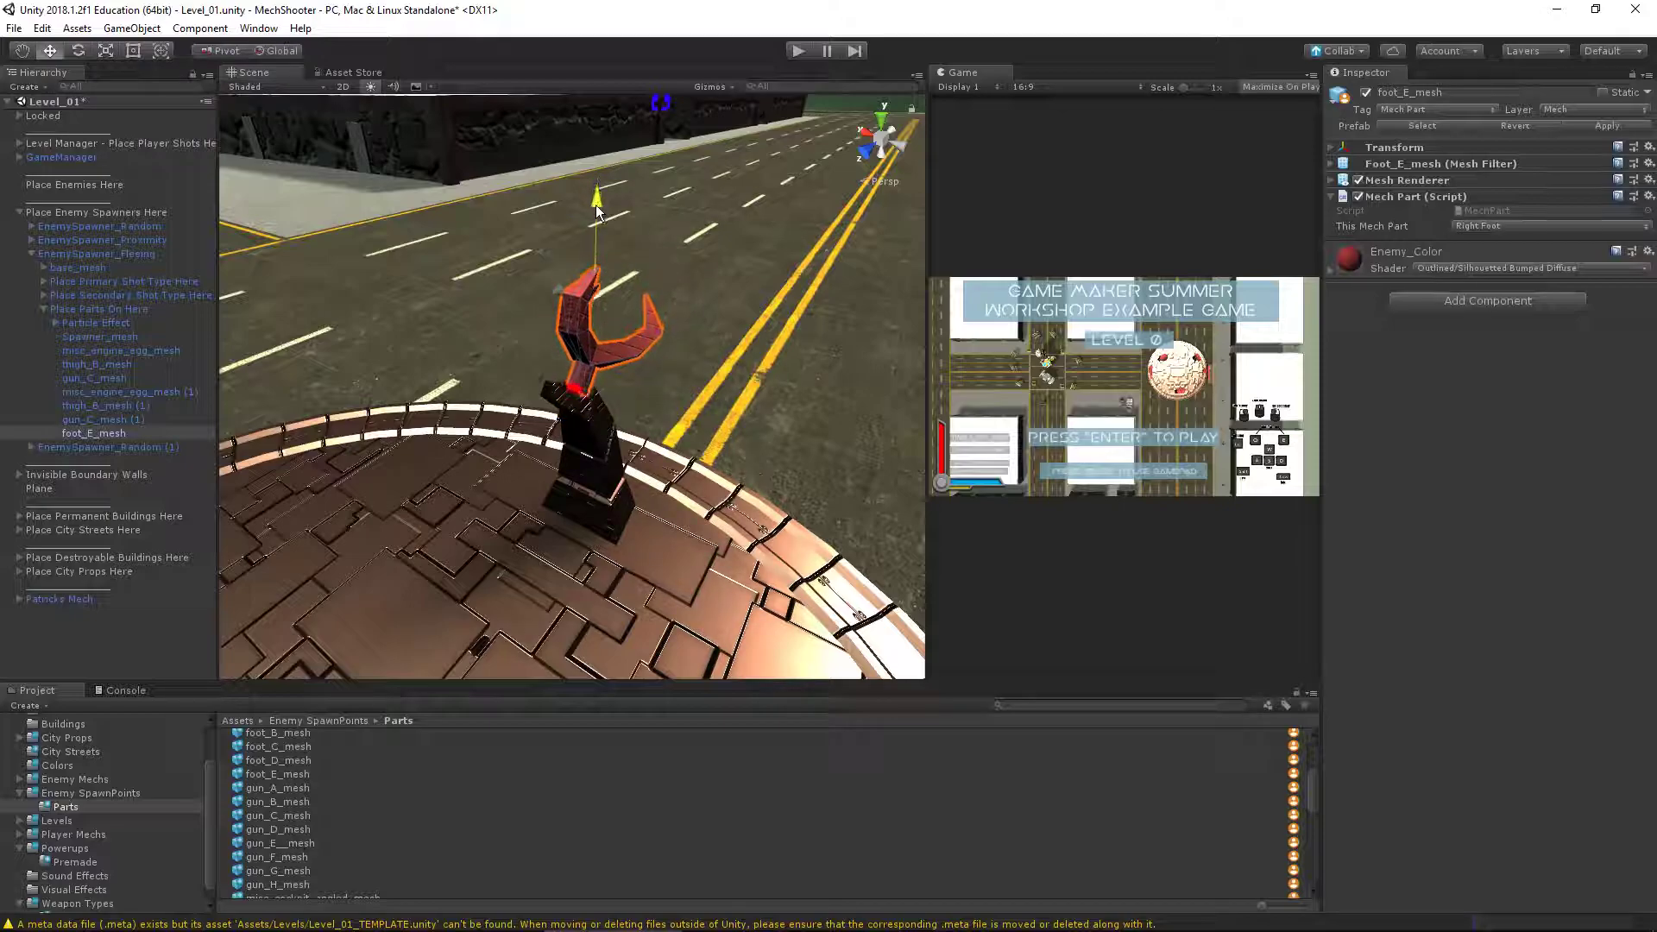
pyautogui.keyDown('alt'); pyautogui.moveTo(691, 340); pyautogui.dragTo(588, 216); pyautogui.keyUp('alt')
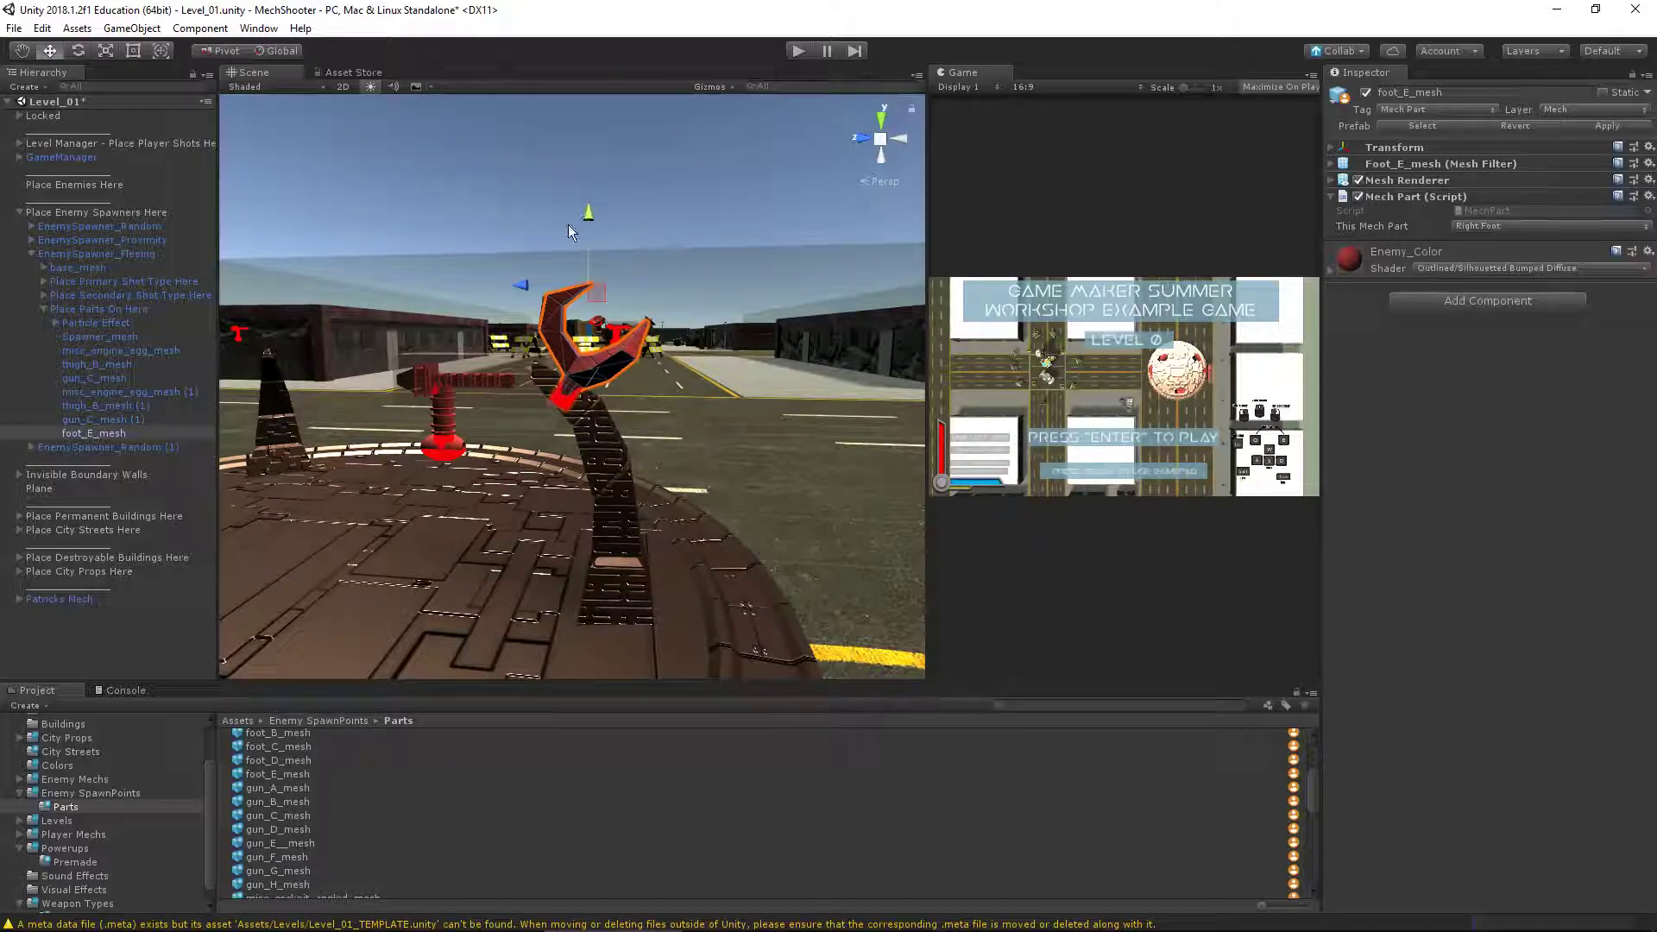
# Duplicate foot_E_mesh twice and place the copies on the tips of the other two curved posts
pyautogui.scroll(-3, 521, 282)
pyautogui.keyDown('alt'); pyautogui.moveTo(566, 427); pyautogui.dragTo(577, 455); pyautogui.keyUp('alt')
pyautogui.keyDown('alt'); pyautogui.moveTo(432, 290); pyautogui.dragTo(449, 277); pyautogui.keyUp('alt')
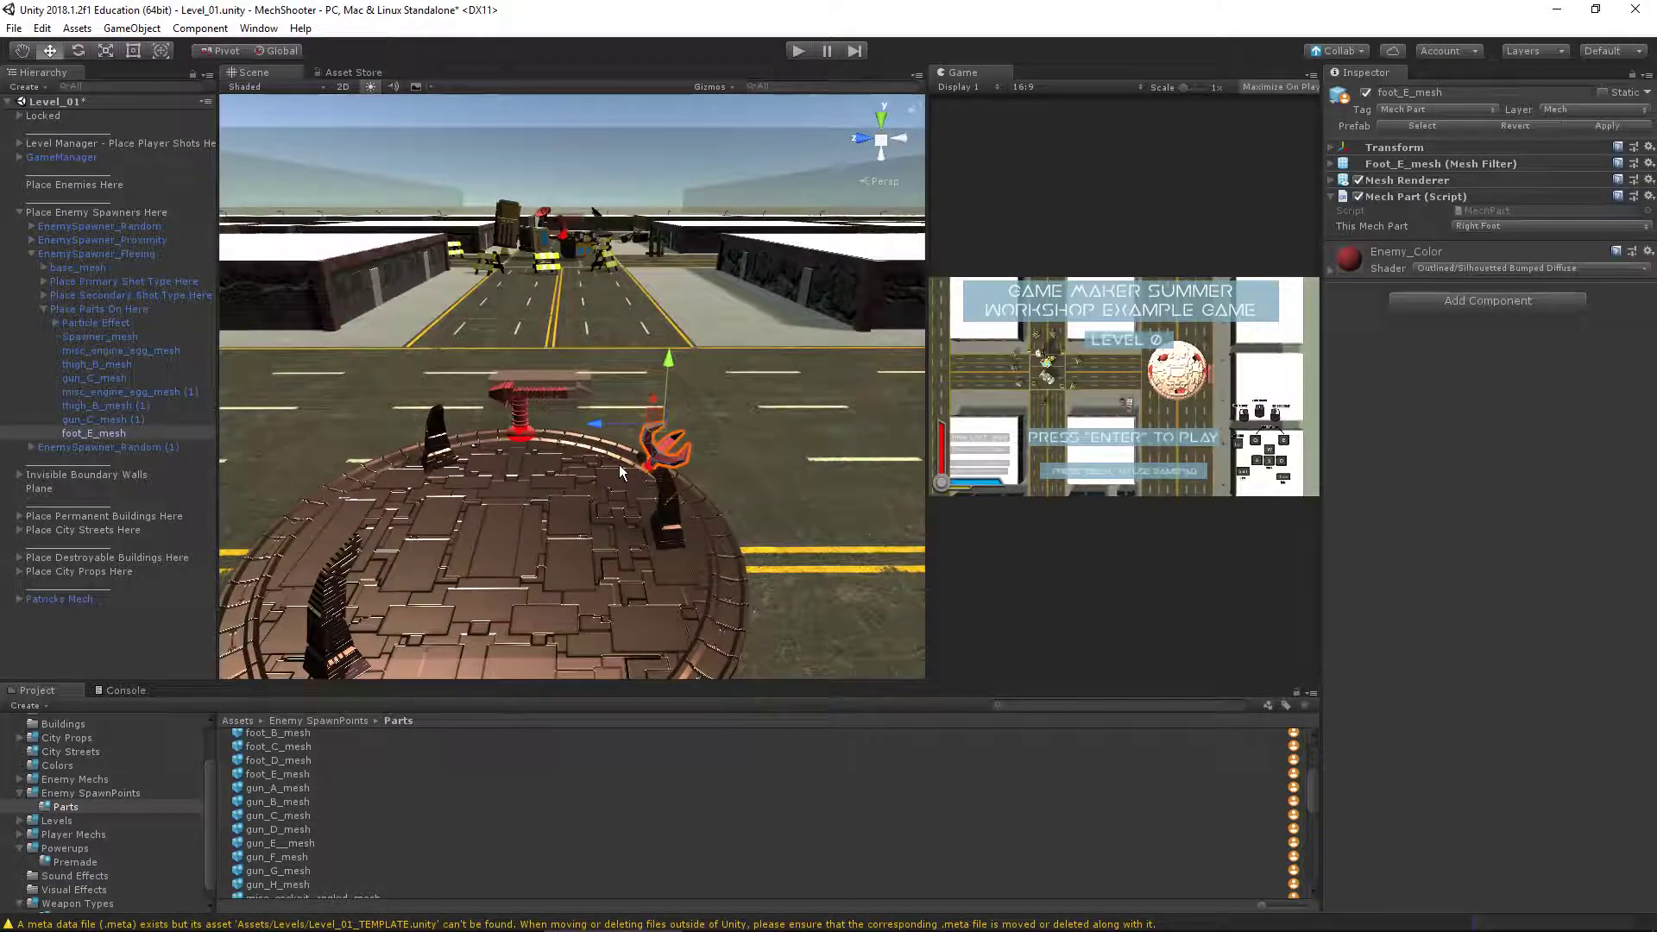
pyautogui.hotkey('ctrl', 'd')
pyautogui.press('alt')
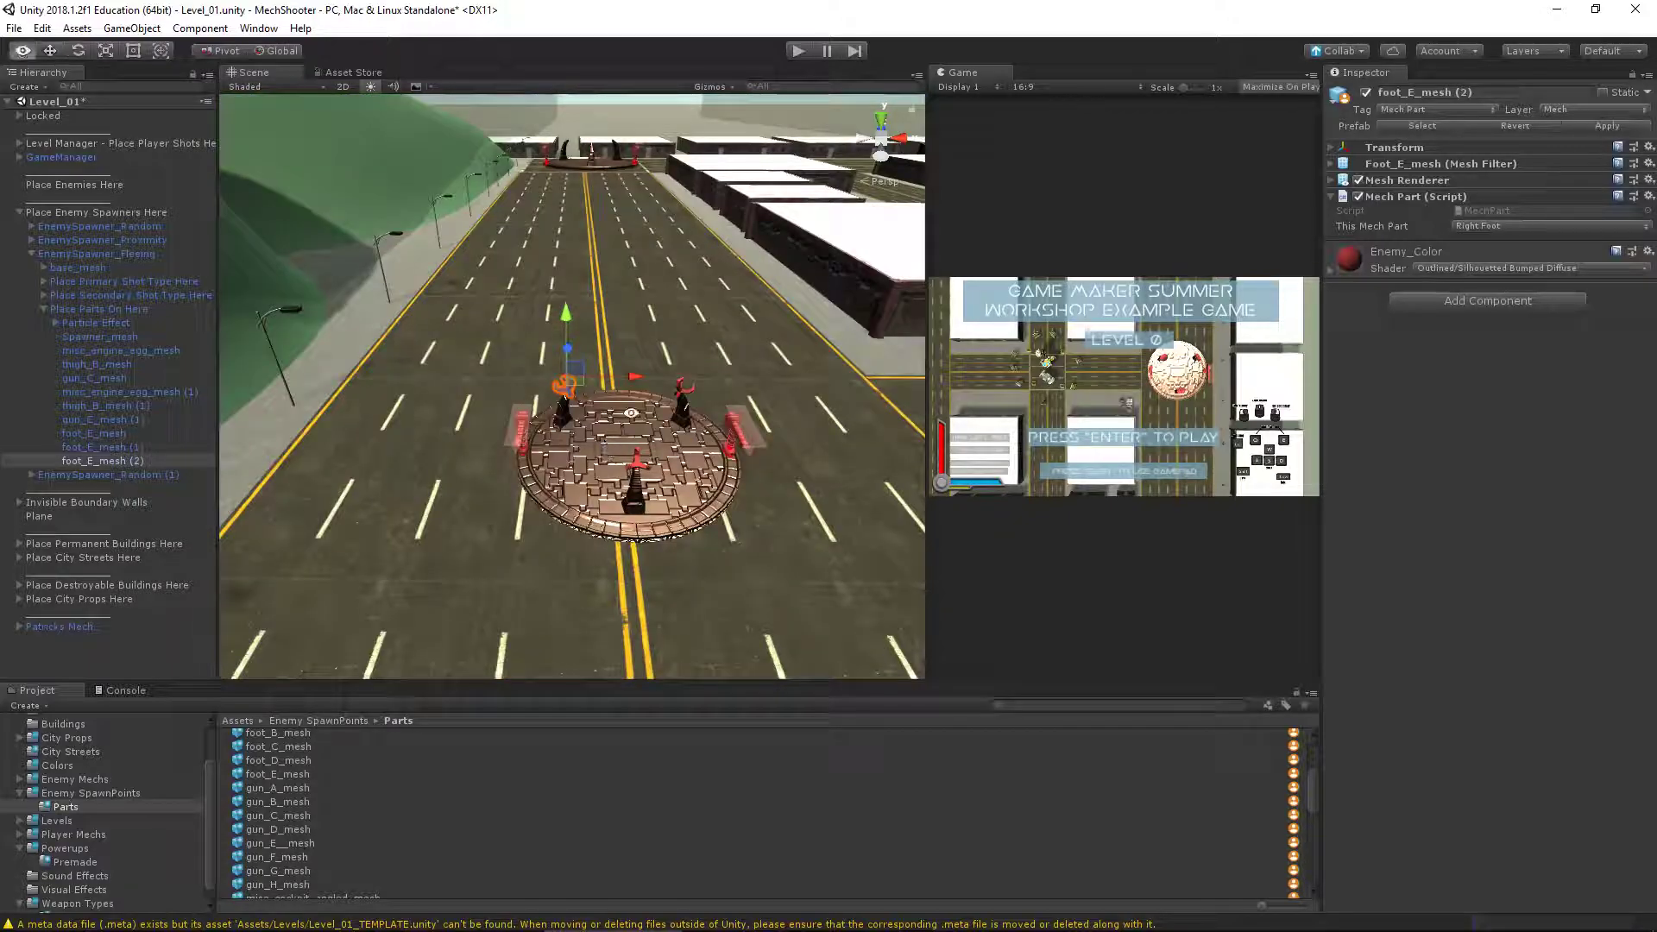
pyautogui.scroll(4, 630, 413)
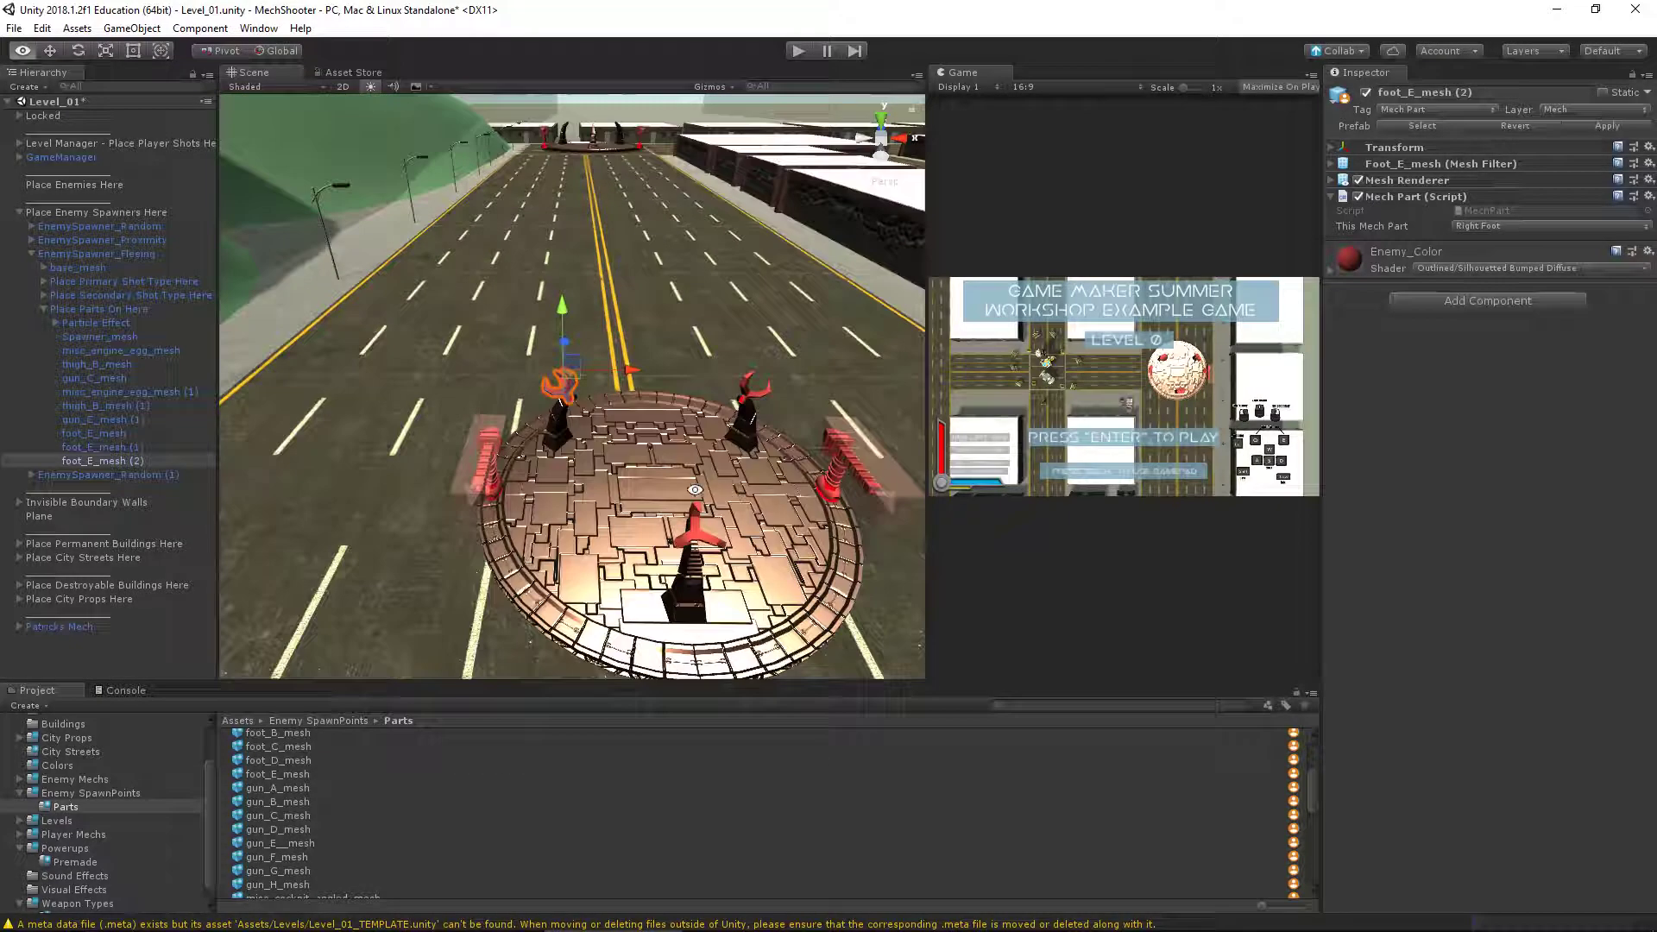
pyautogui.keyDown('alt'); pyautogui.moveTo(686, 378); pyautogui.dragTo(702, 354); pyautogui.keyUp('alt')
pyautogui.click(702, 354)
pyautogui.moveTo(702, 354); pyautogui.dragTo(525, 363, button='middle')
pyautogui.keyDown('alt'); pyautogui.moveTo(525, 362); pyautogui.dragTo(561, 510); pyautogui.keyUp('alt')
pyautogui.keyDown('alt'); pyautogui.moveTo(561, 509); pyautogui.dragTo(501, 510, button='right'); pyautogui.keyUp('alt')
pyautogui.keyDown('alt'); pyautogui.moveTo(501, 509); pyautogui.dragTo(736, 458); pyautogui.keyUp('alt')
pyautogui.keyDown('alt'); pyautogui.moveTo(736, 458); pyautogui.dragTo(754, 448, button='right'); pyautogui.keyUp('alt')
pyautogui.keyDown('alt'); pyautogui.moveTo(754, 448); pyautogui.dragTo(662, 477); pyautogui.keyUp('alt')
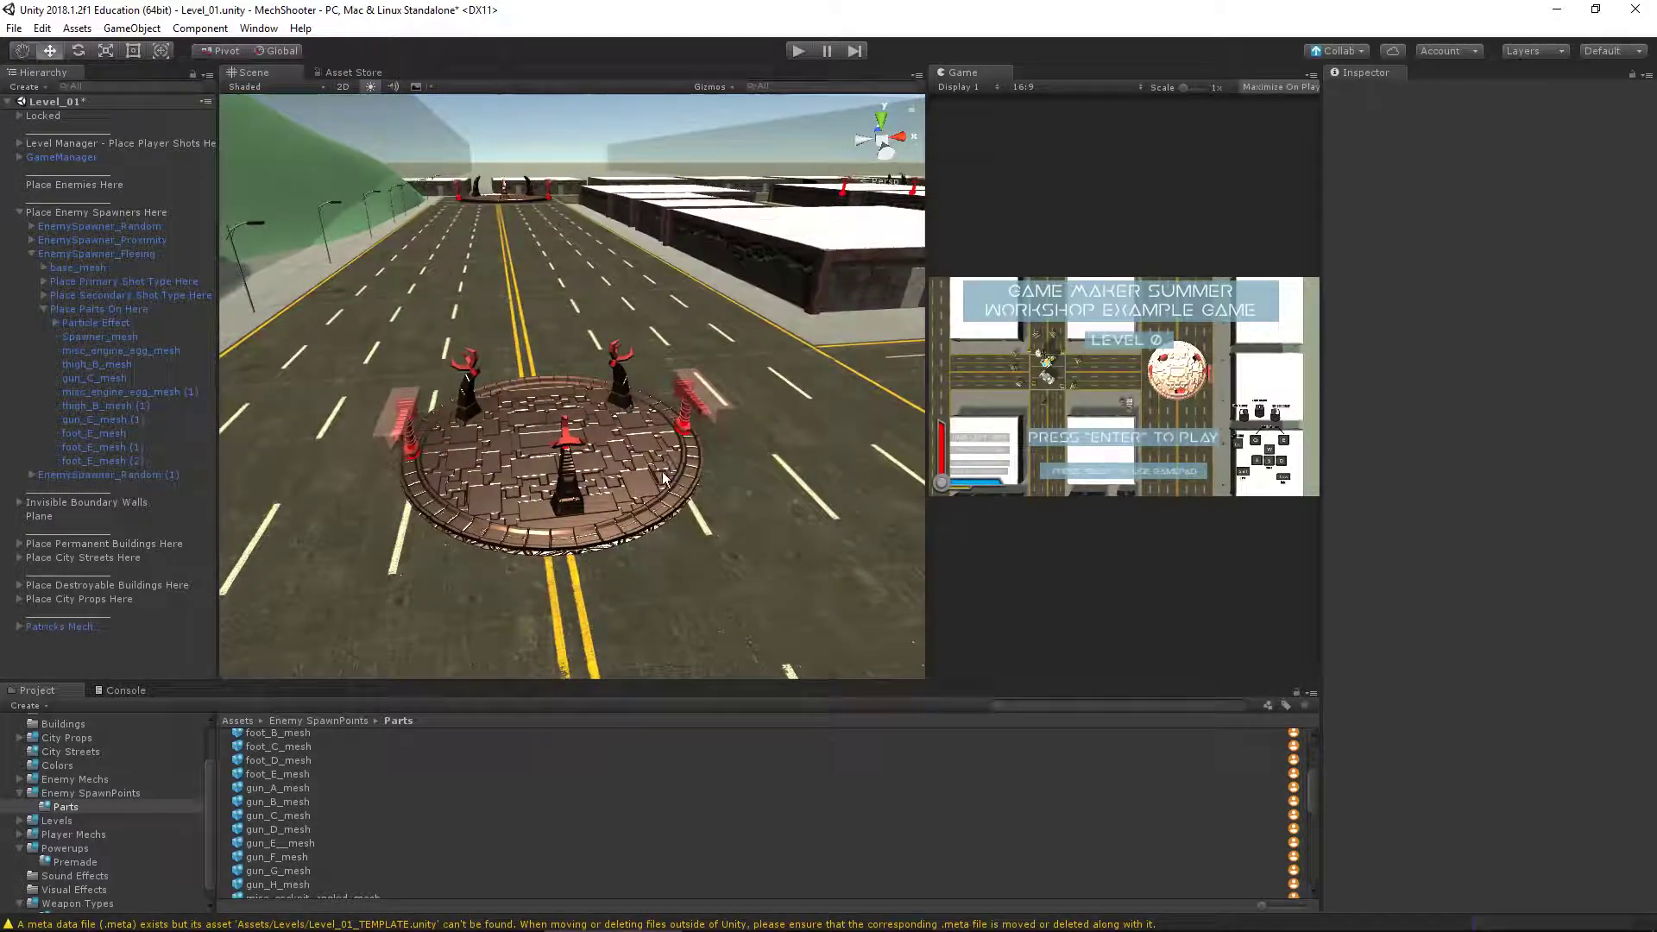
# Expand the Enemy AI settings of EnemySpawner_Fleeing and turn on Show Health Bar
pyautogui.click(86, 254)
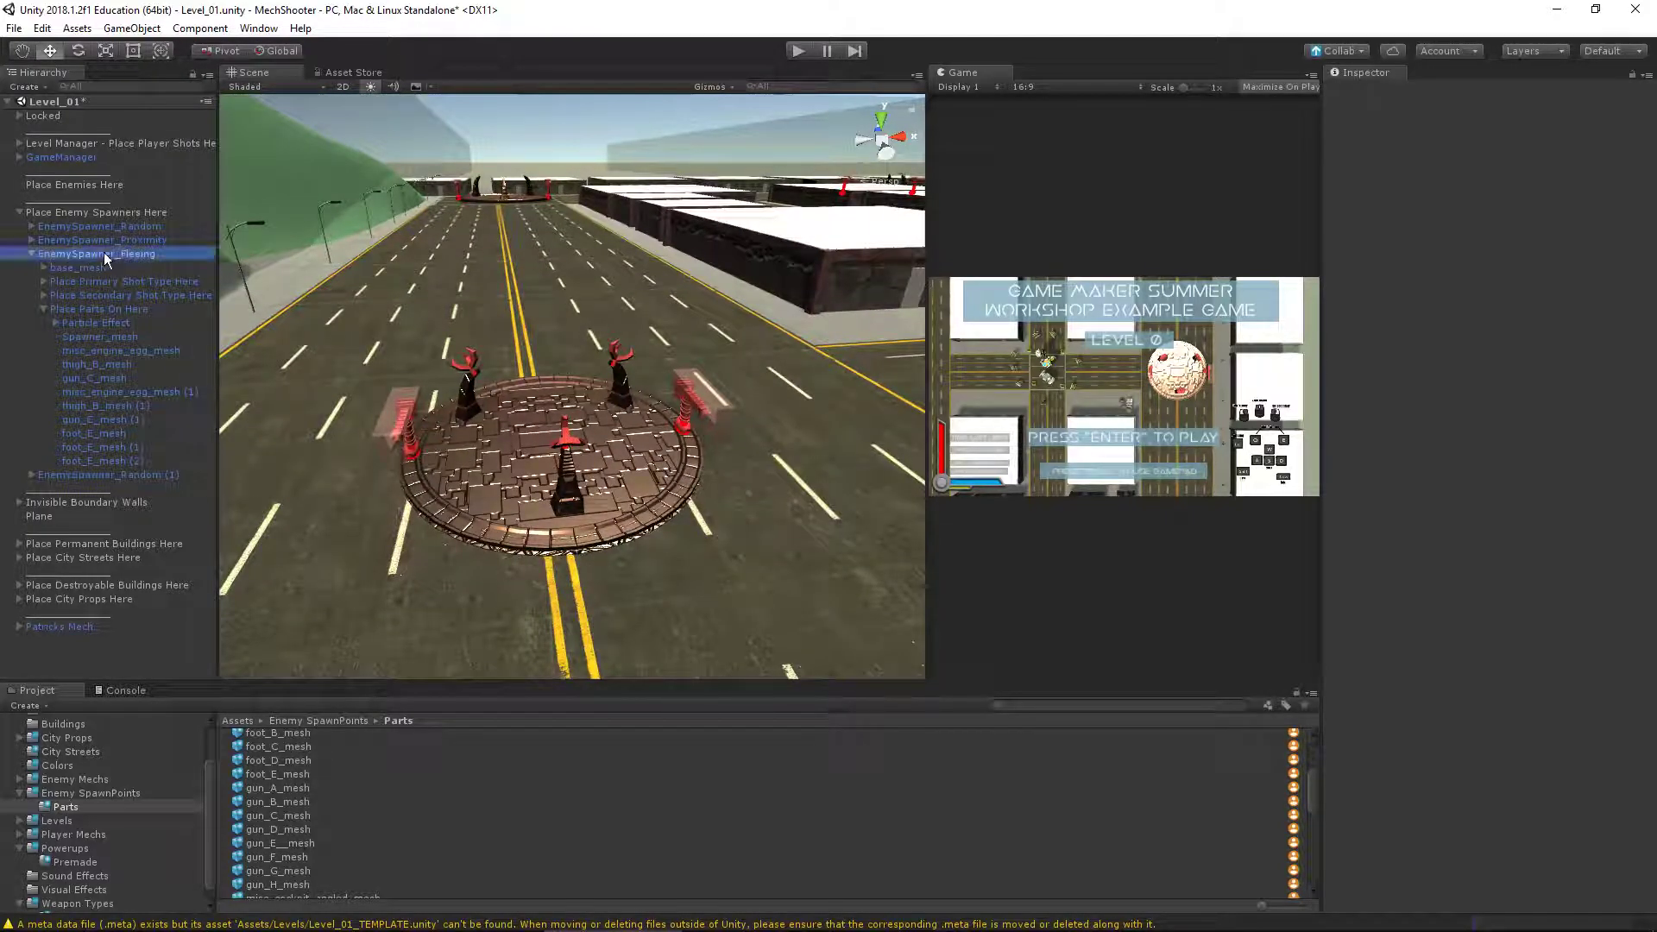
pyautogui.click(31, 254)
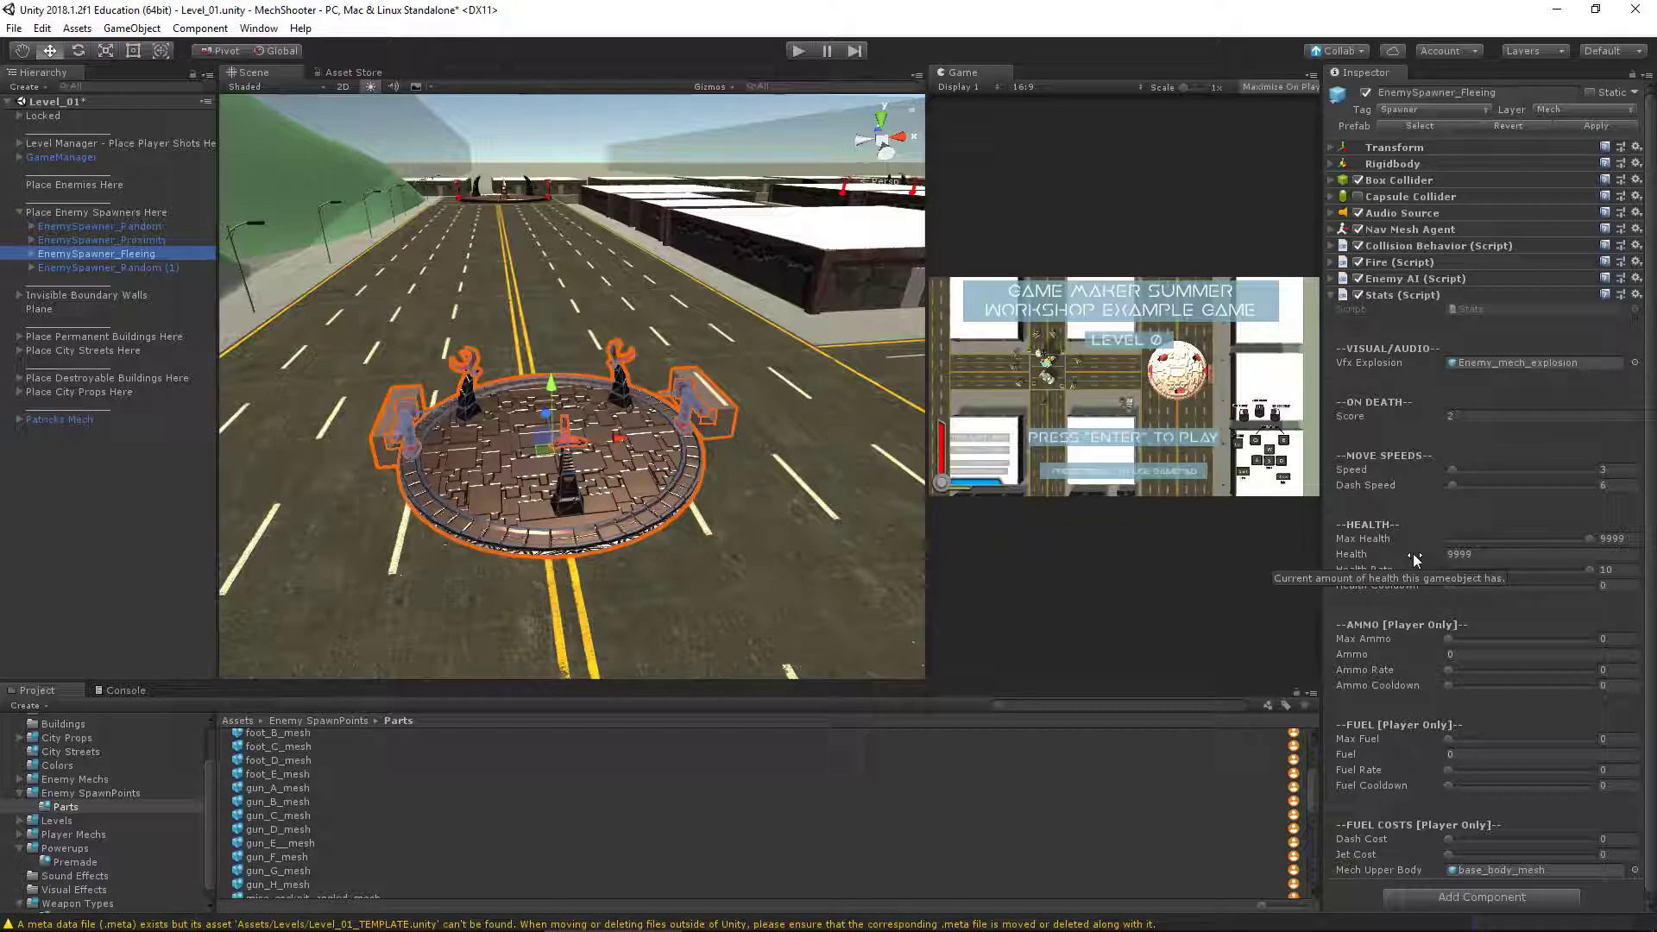
pyautogui.click(1332, 295)
pyautogui.click(1332, 278)
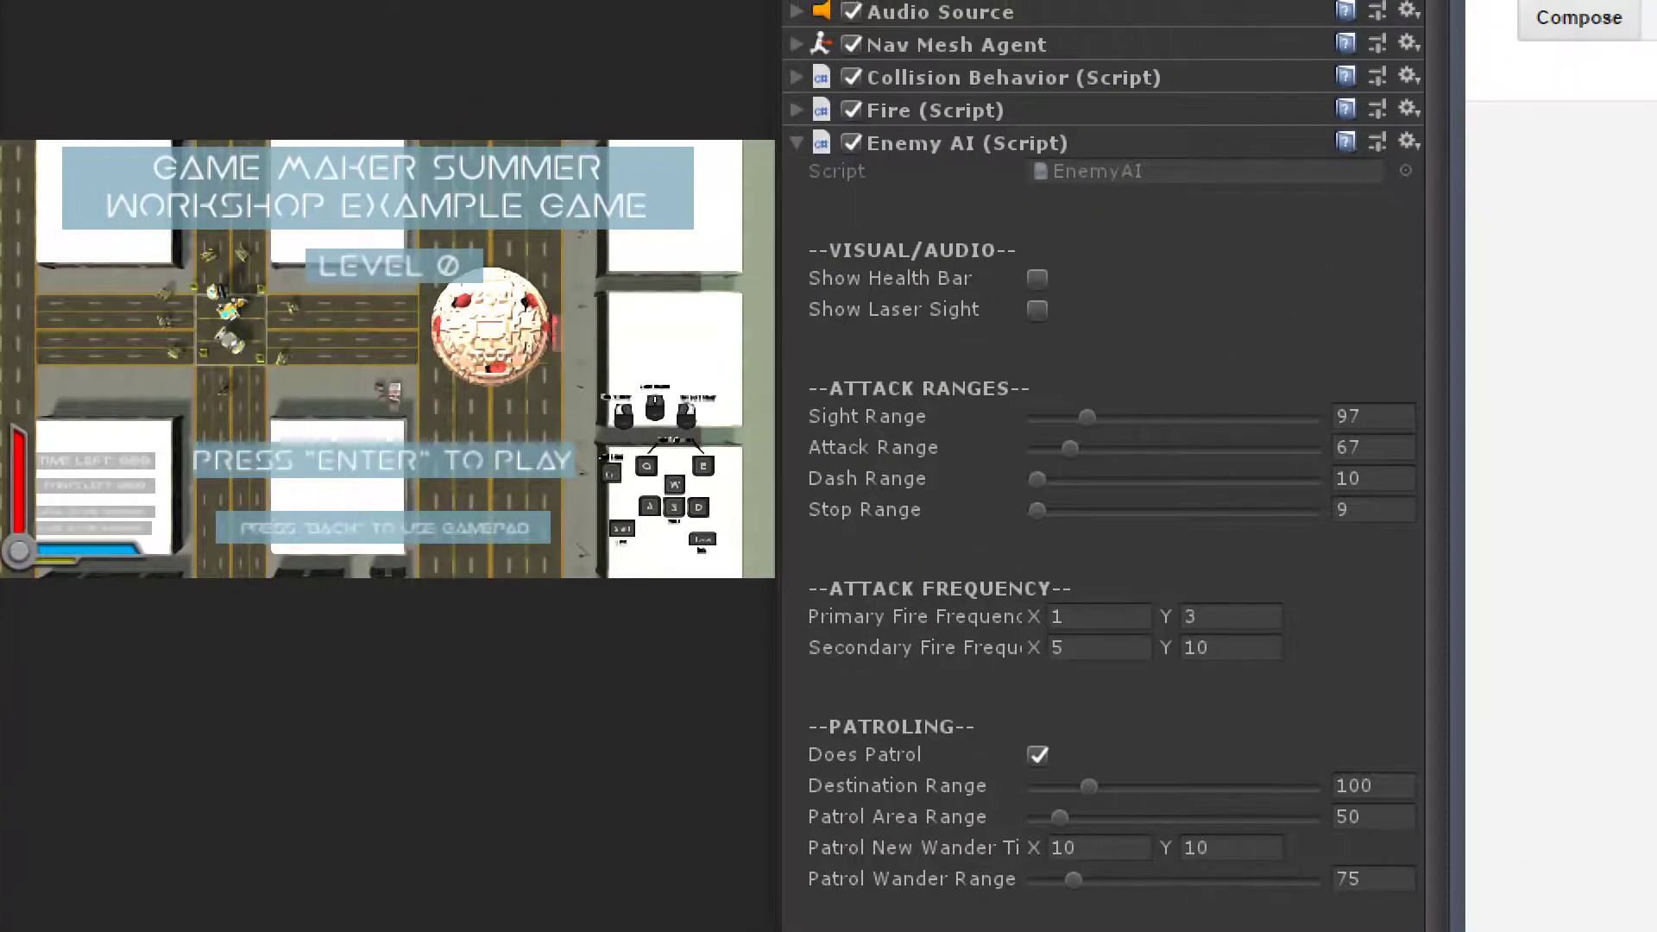
pyautogui.click(795, 143)
pyautogui.click(795, 143)
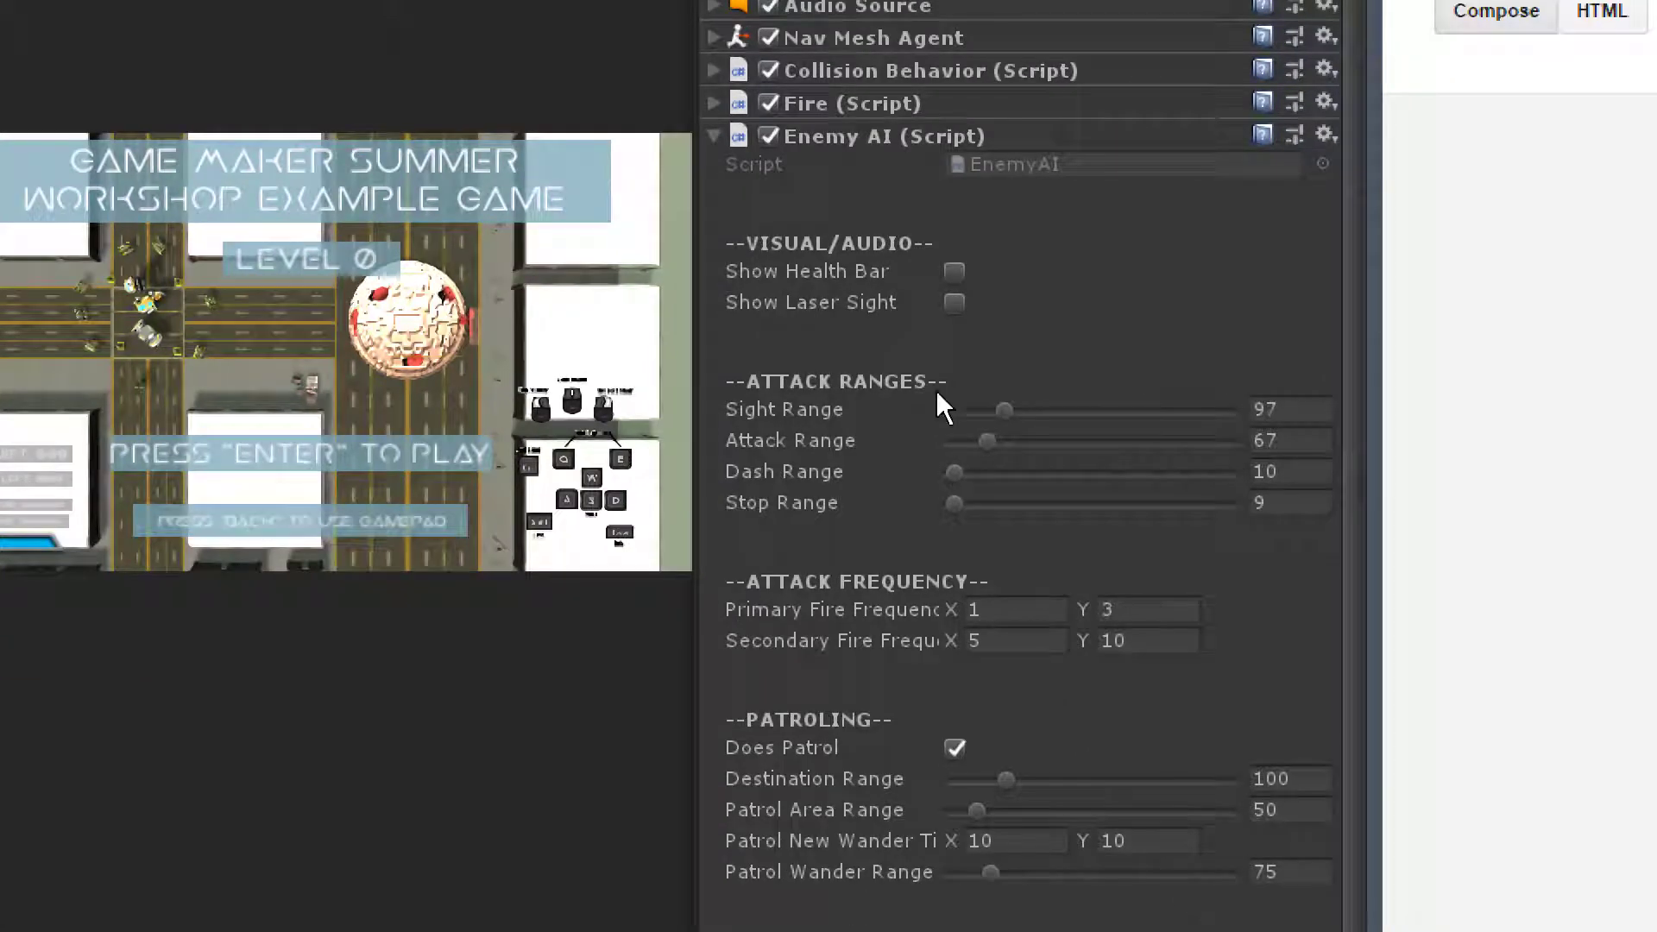
pyautogui.click(953, 272)
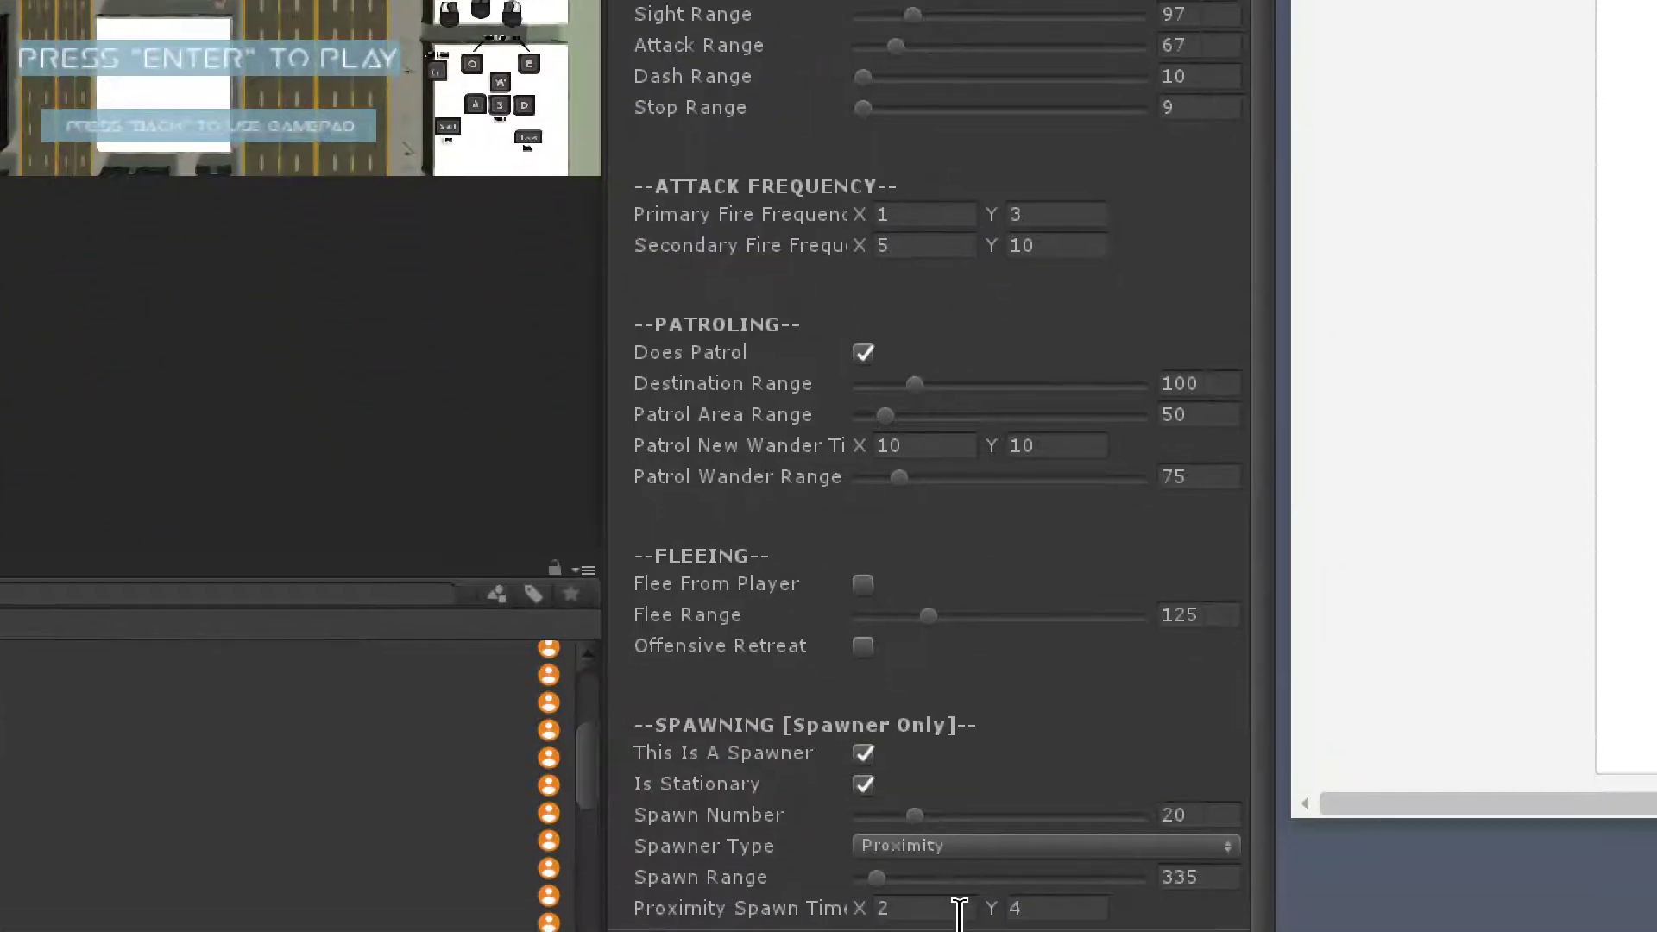
# Turn off Is Stationary and set Spawn Number 5, Spawner Type Random, Spawn Range 0 and both Proximity Spawn Time values to 0
pyautogui.click(861, 747)
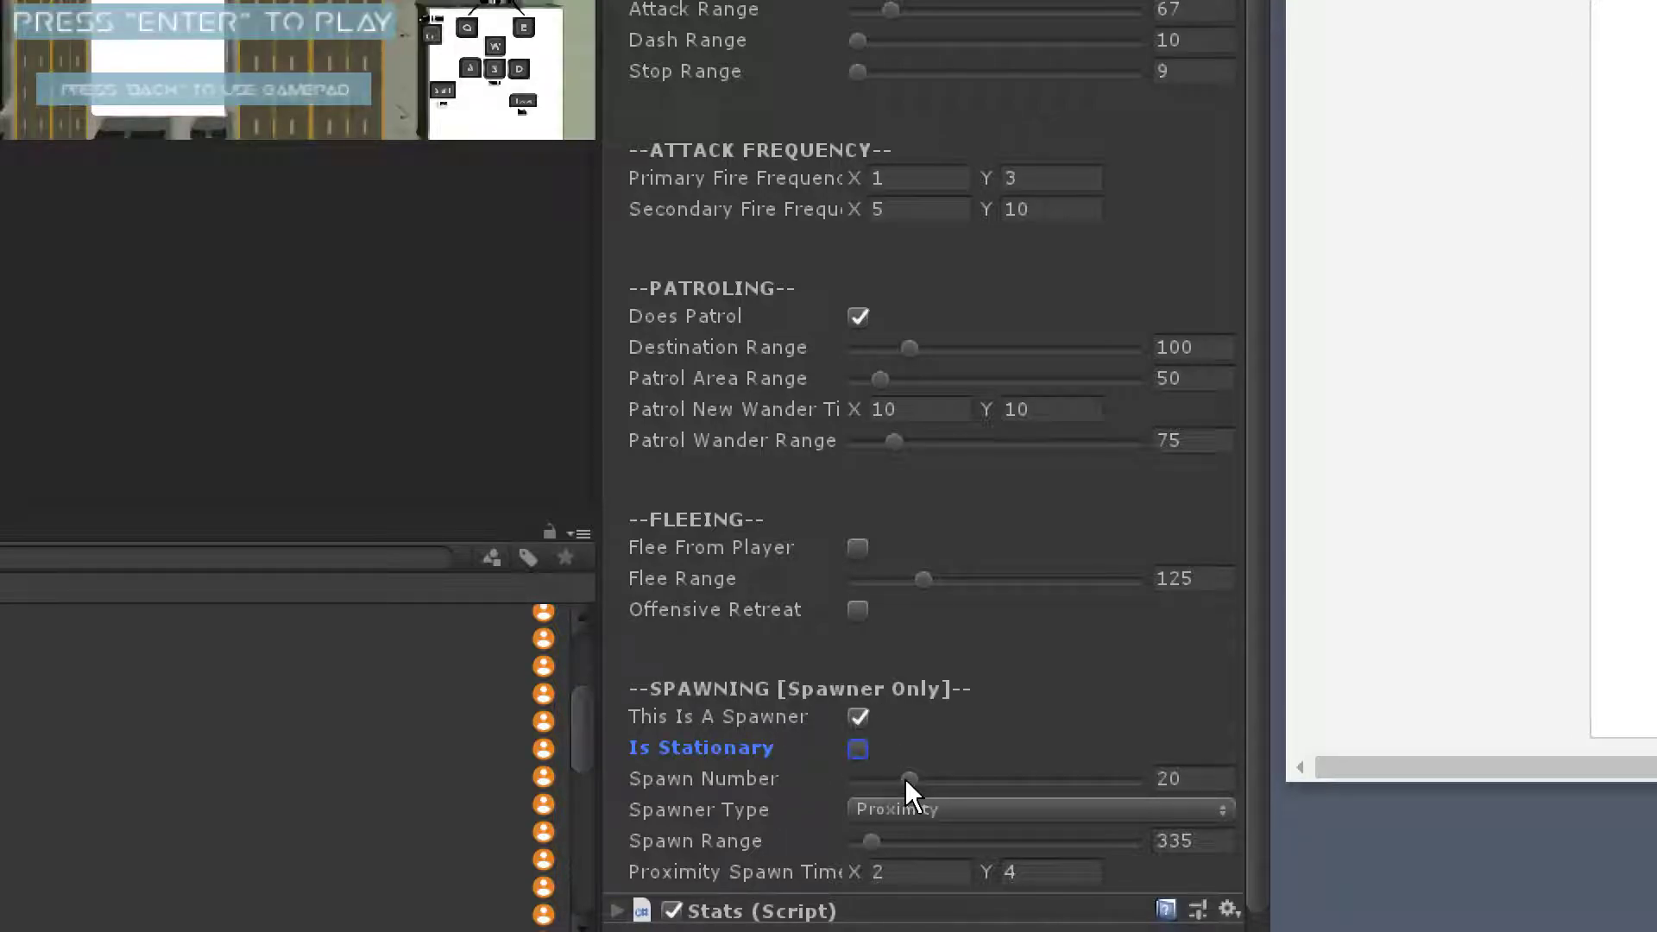
pyautogui.moveTo(908, 776); pyautogui.dragTo(865, 780)
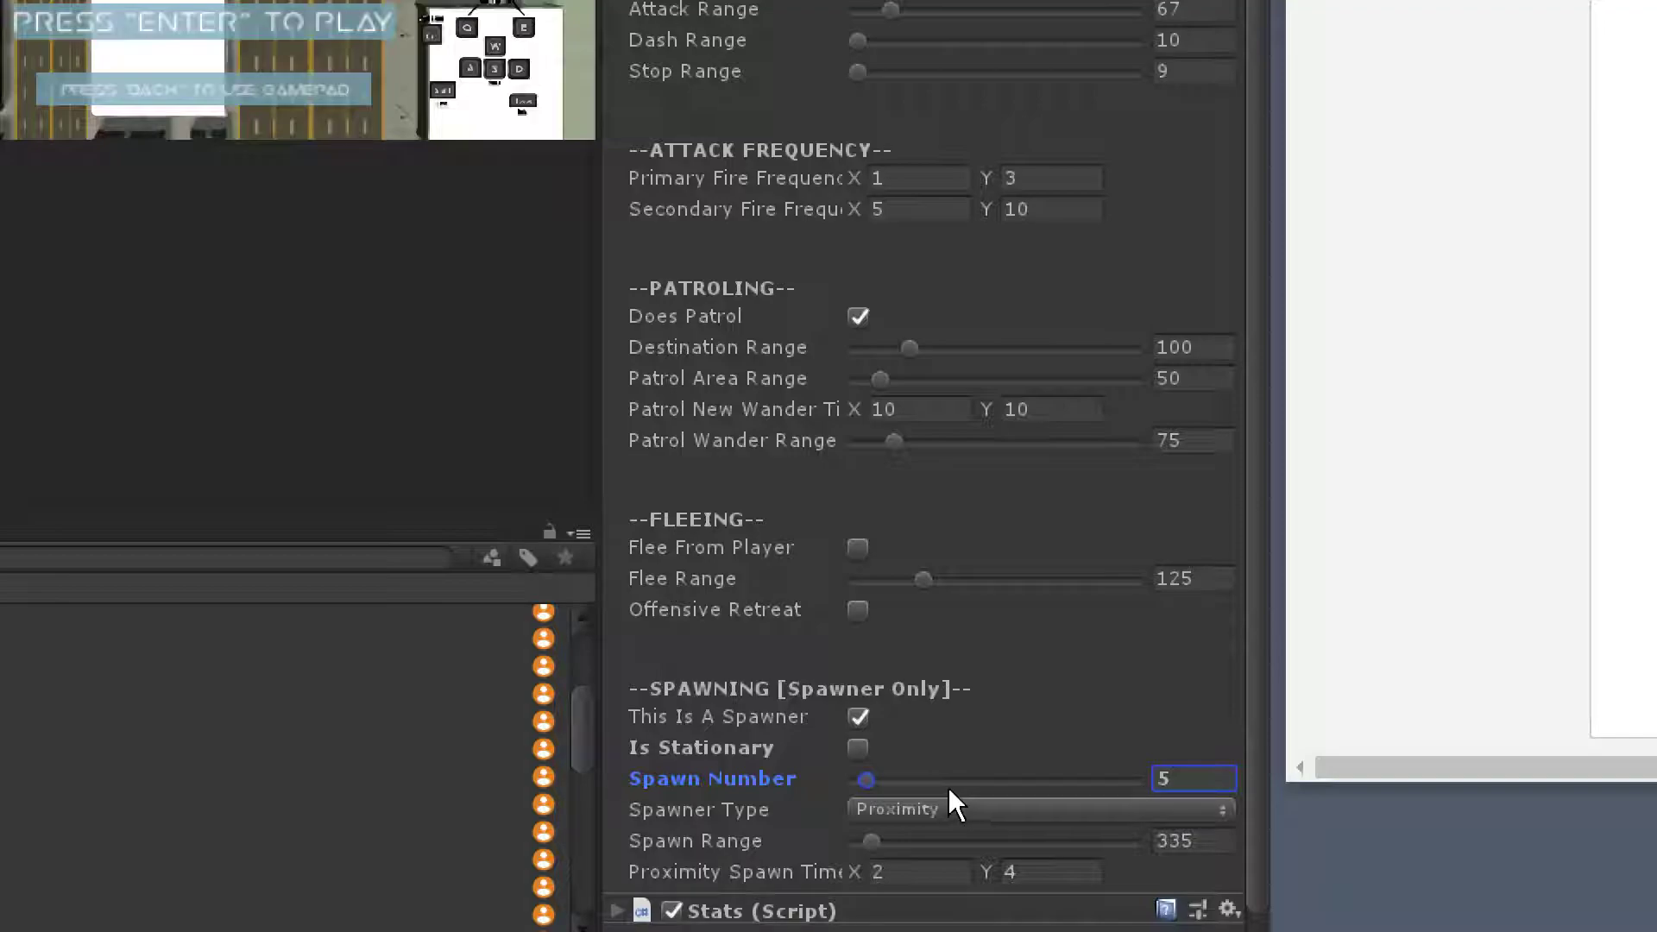
pyautogui.click(889, 812)
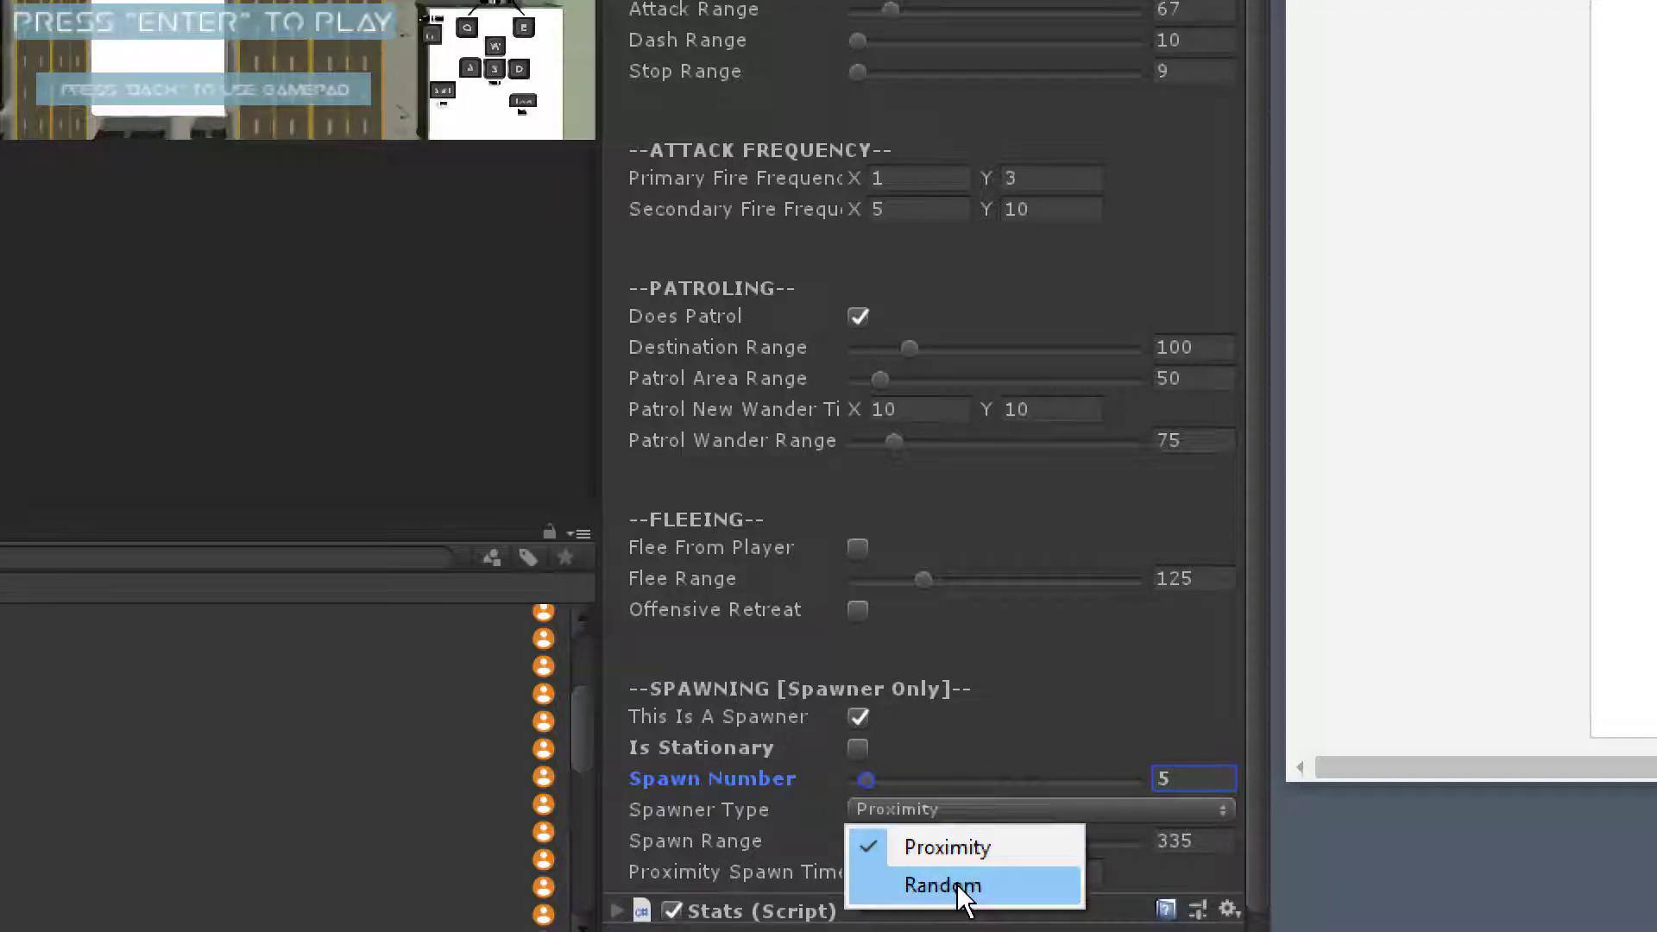
pyautogui.click(943, 884)
pyautogui.moveTo(870, 836); pyautogui.dragTo(842, 868)
pyautogui.click(907, 871)
pyautogui.write('0')
pyautogui.click(1036, 872)
pyautogui.write('0')
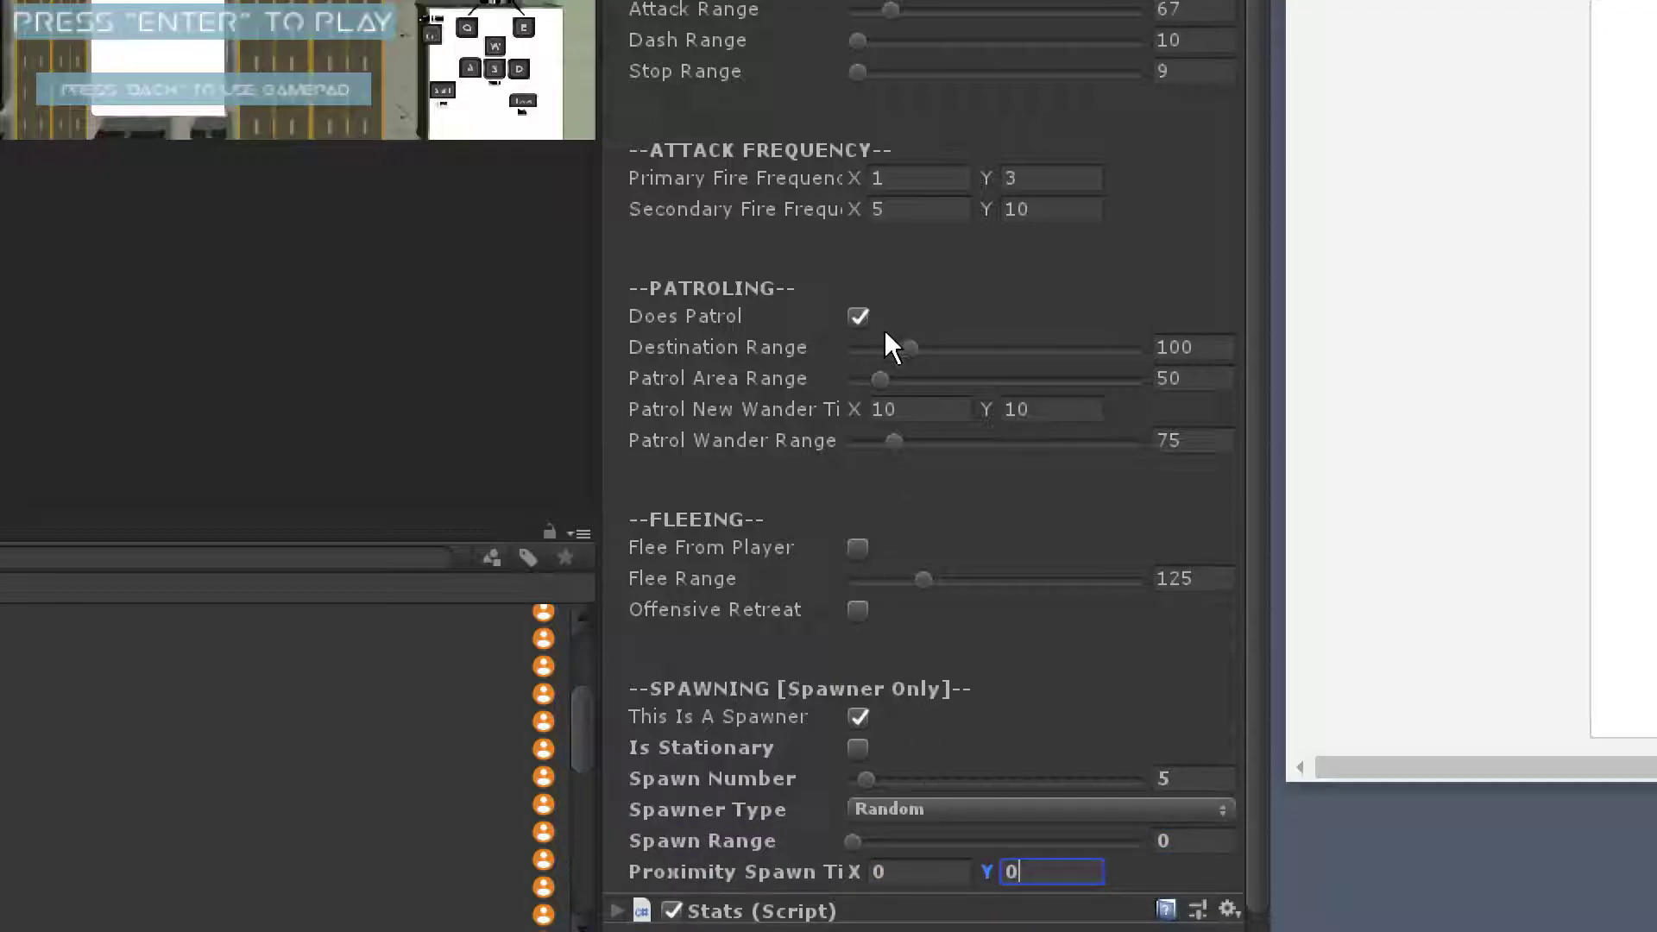
# Turn on Flee From Player and Offensive Retreat, and set Flee Range to 302
pyautogui.click(858, 547)
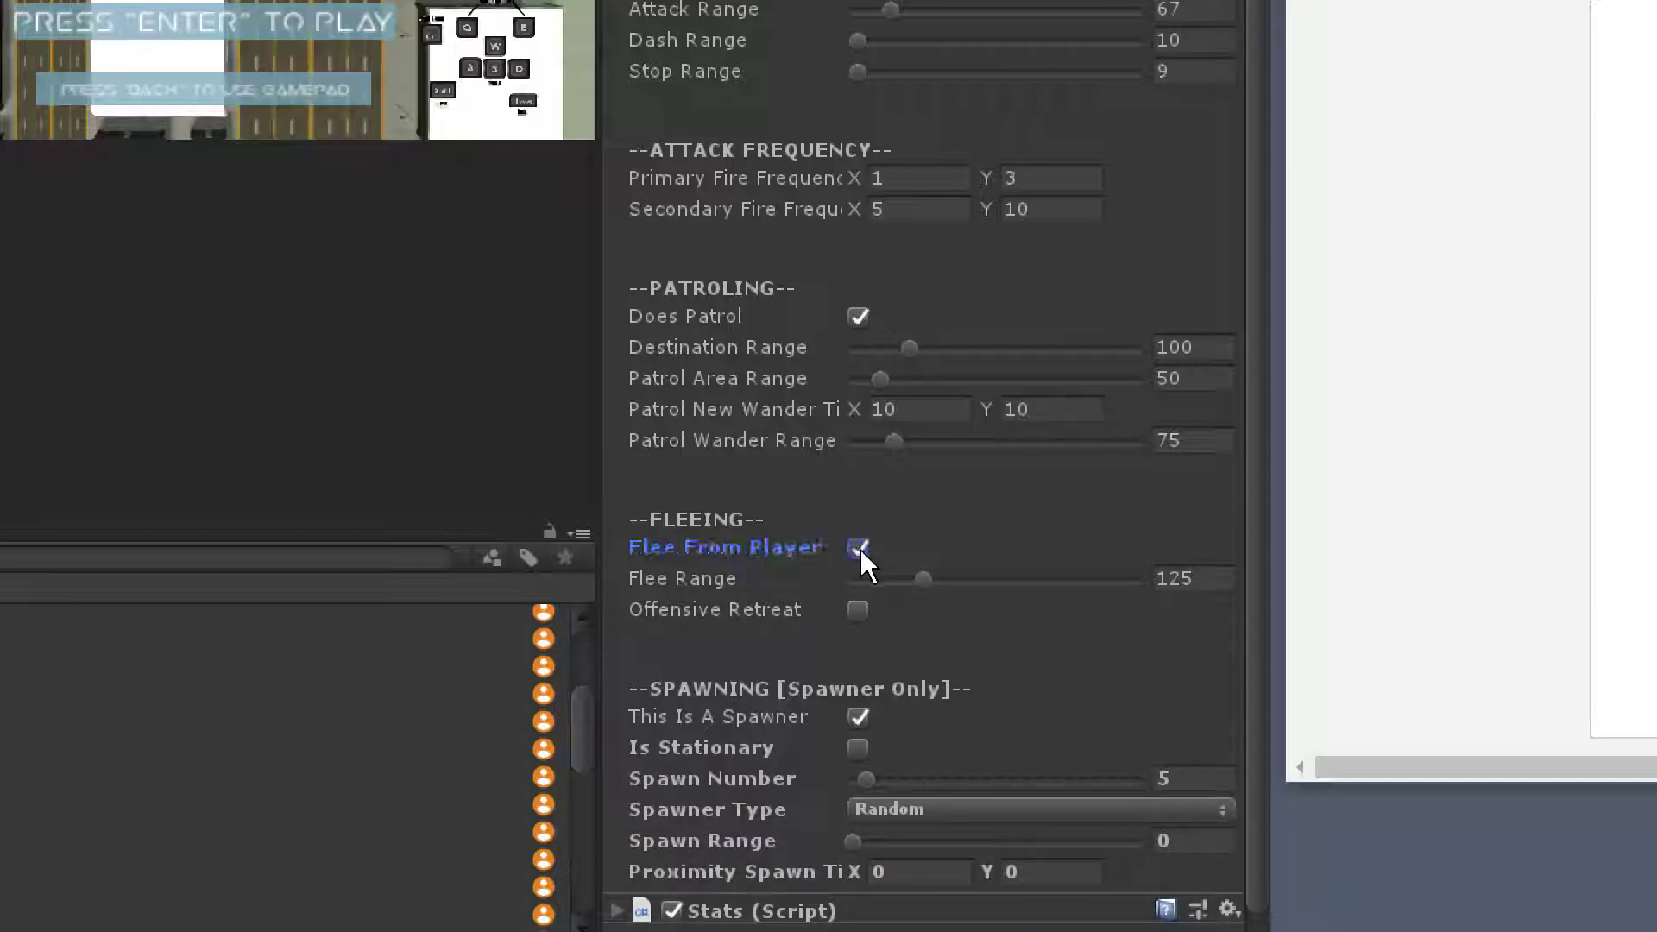
pyautogui.click(859, 610)
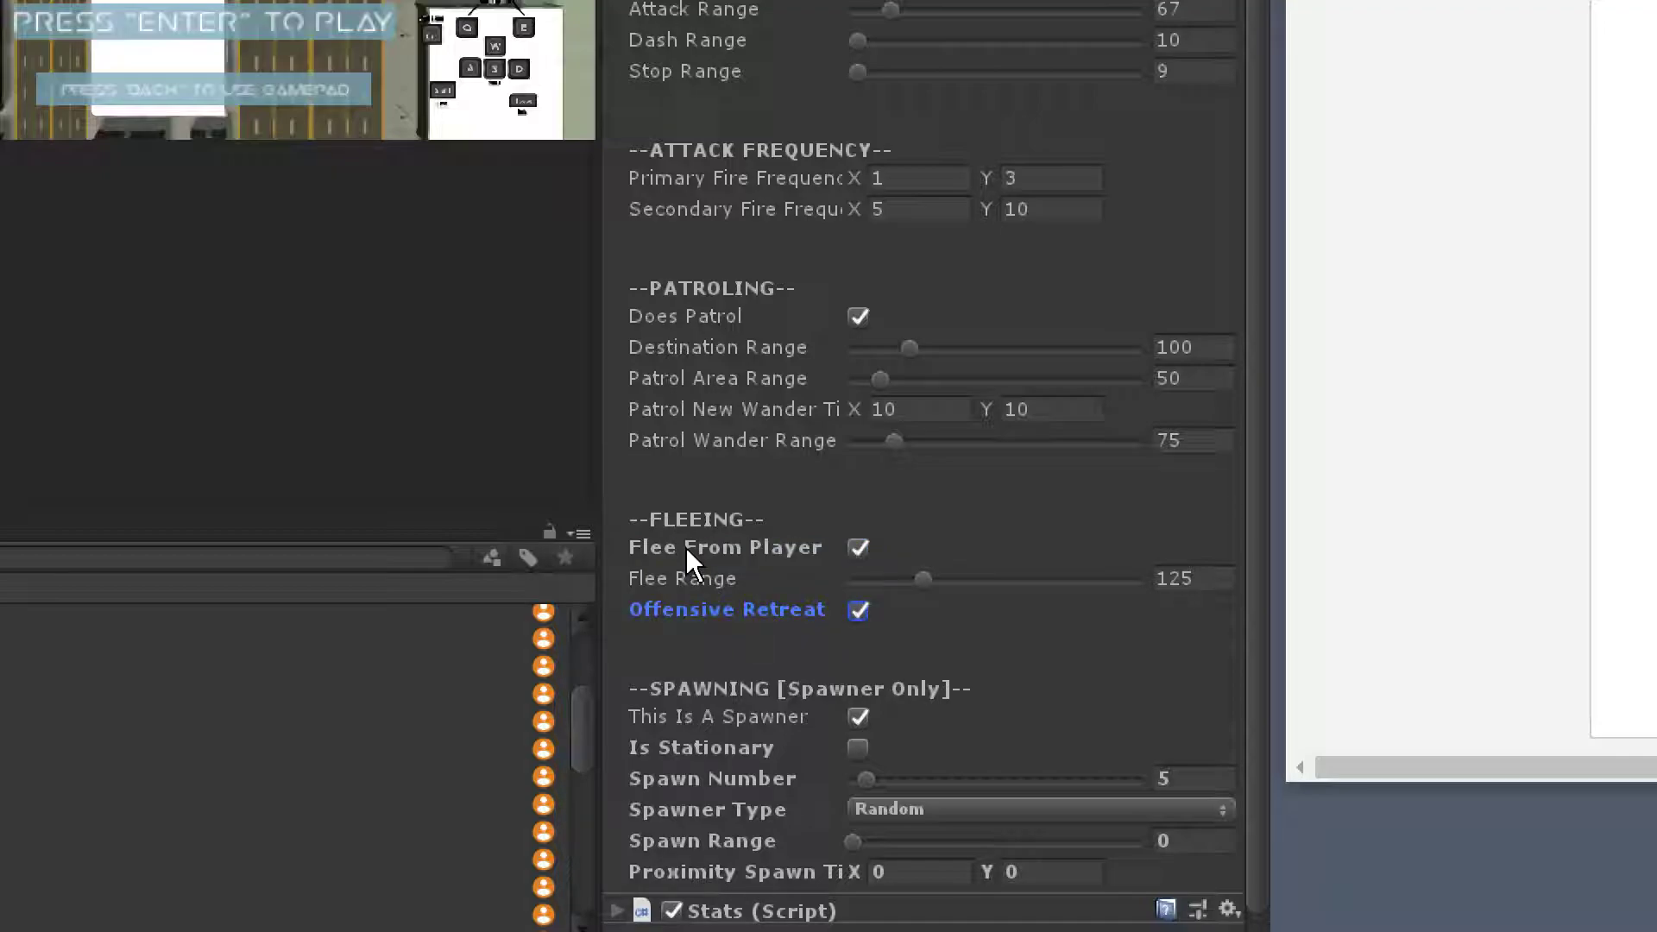
pyautogui.moveTo(922, 578); pyautogui.dragTo(1017, 579)
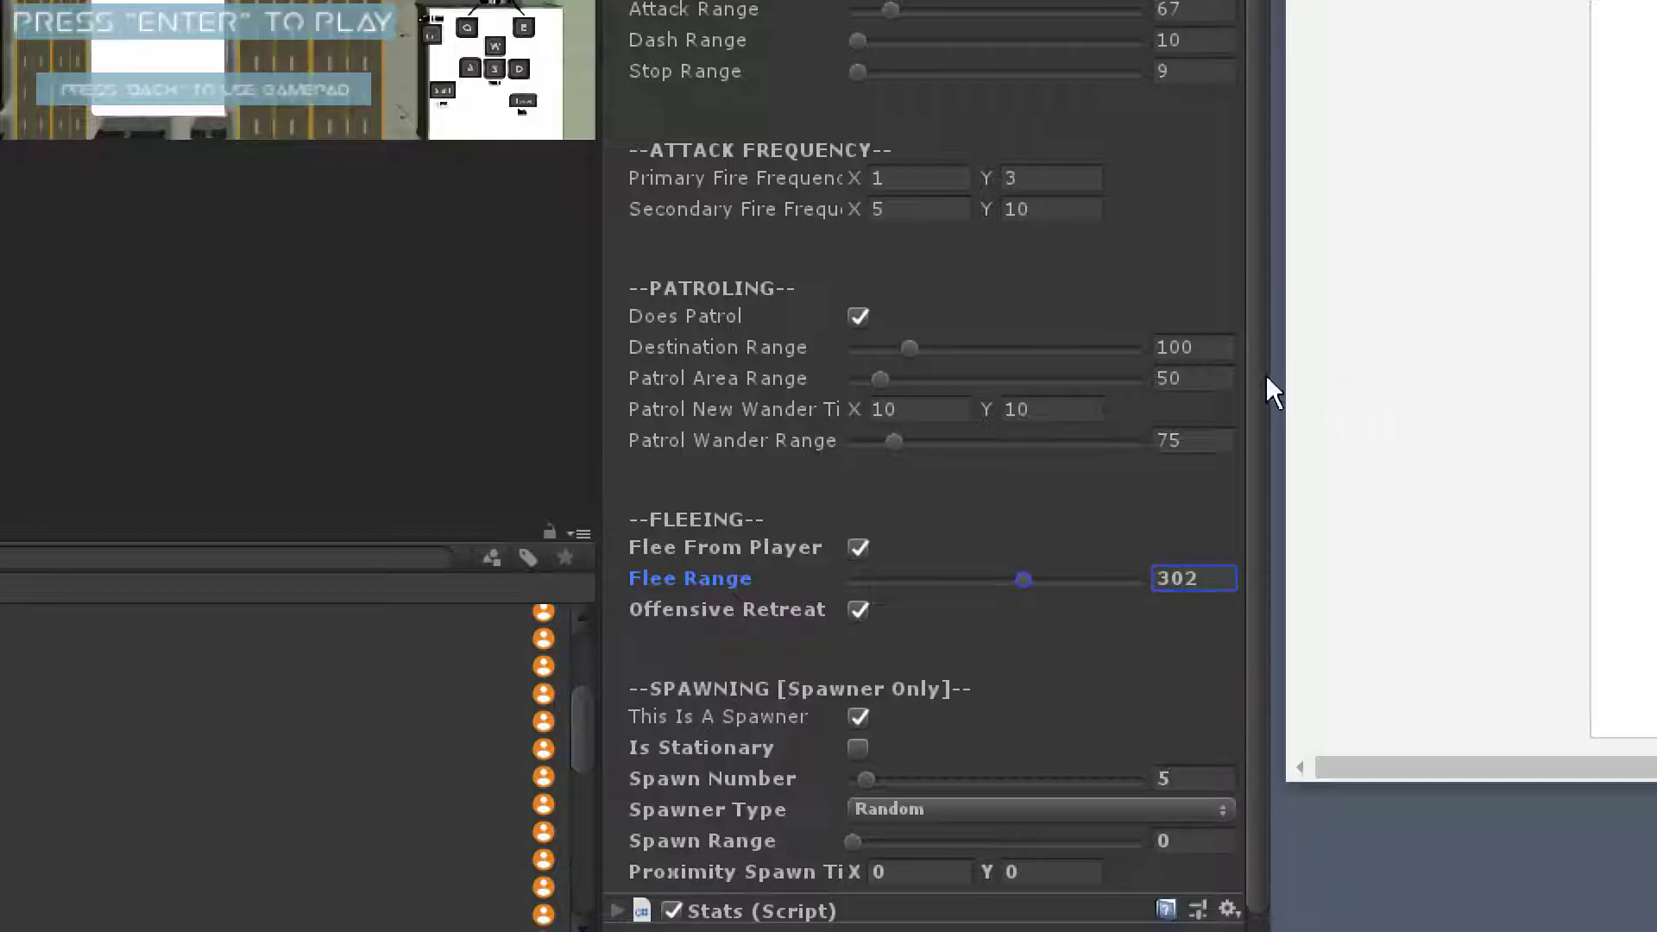
# Keep Does Patrol enabled and set Destination Range to 30, Patrol Area Range to 35 and Patrol Wander Range to 44
pyautogui.moveTo(785, 336)
pyautogui.click(858, 317)
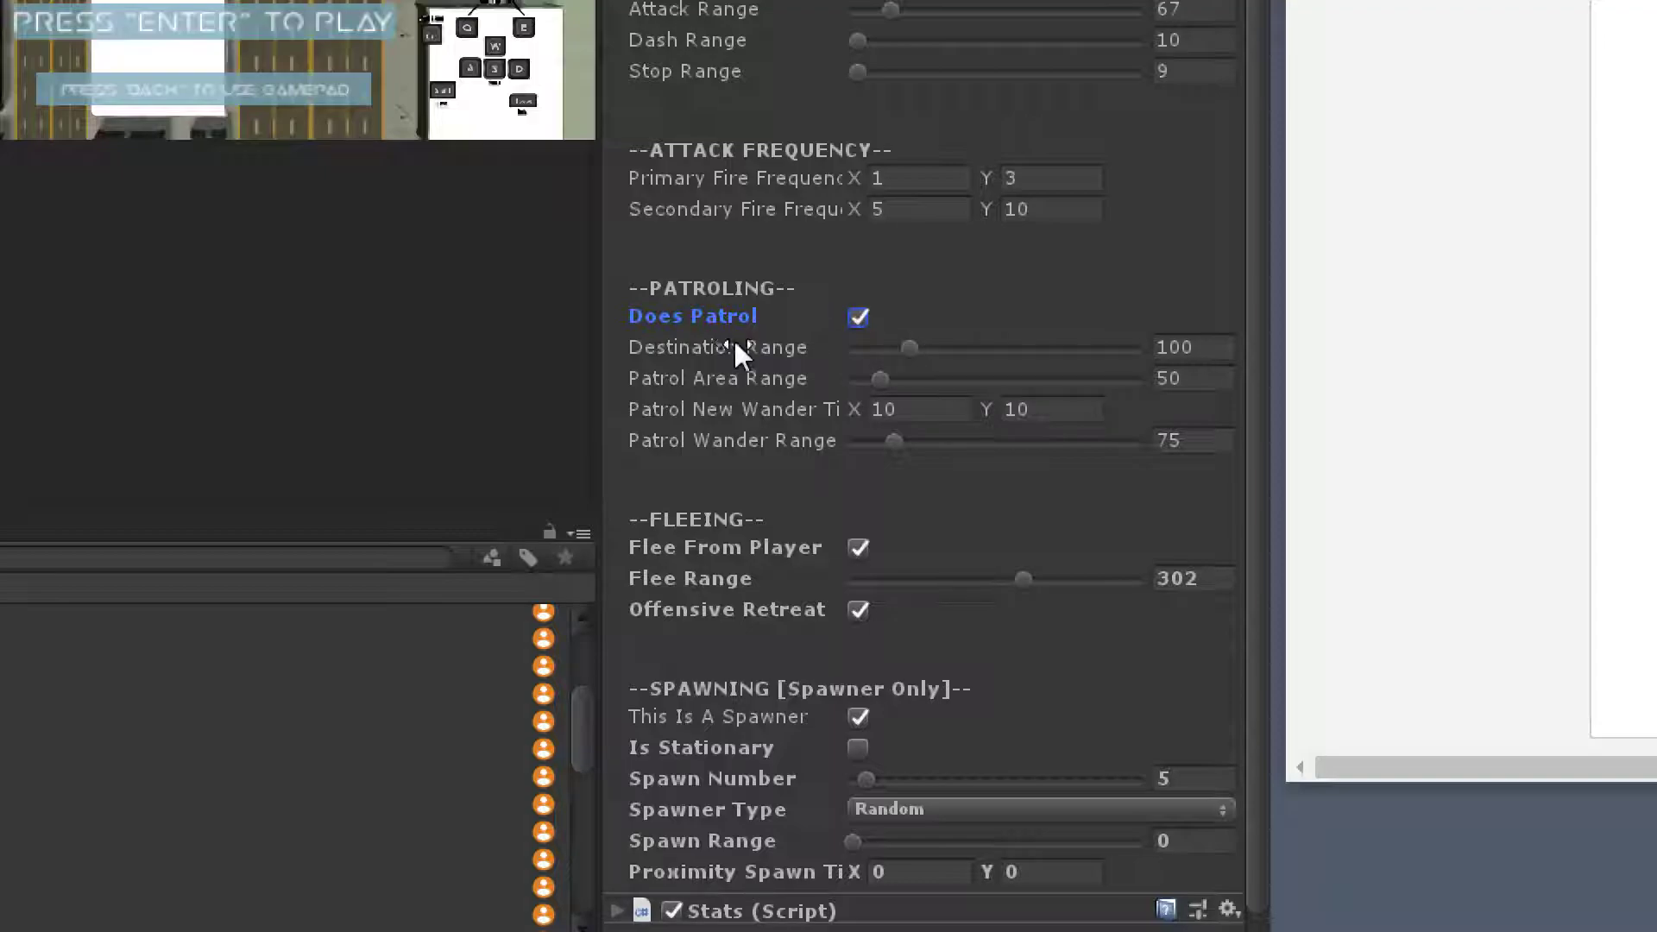
pyautogui.moveTo(913, 347); pyautogui.dragTo(871, 387)
pyautogui.moveTo(902, 442)
pyautogui.mouseDown()
pyautogui.moveTo(863, 443)
pyautogui.moveTo(878, 442)
pyautogui.mouseUp()
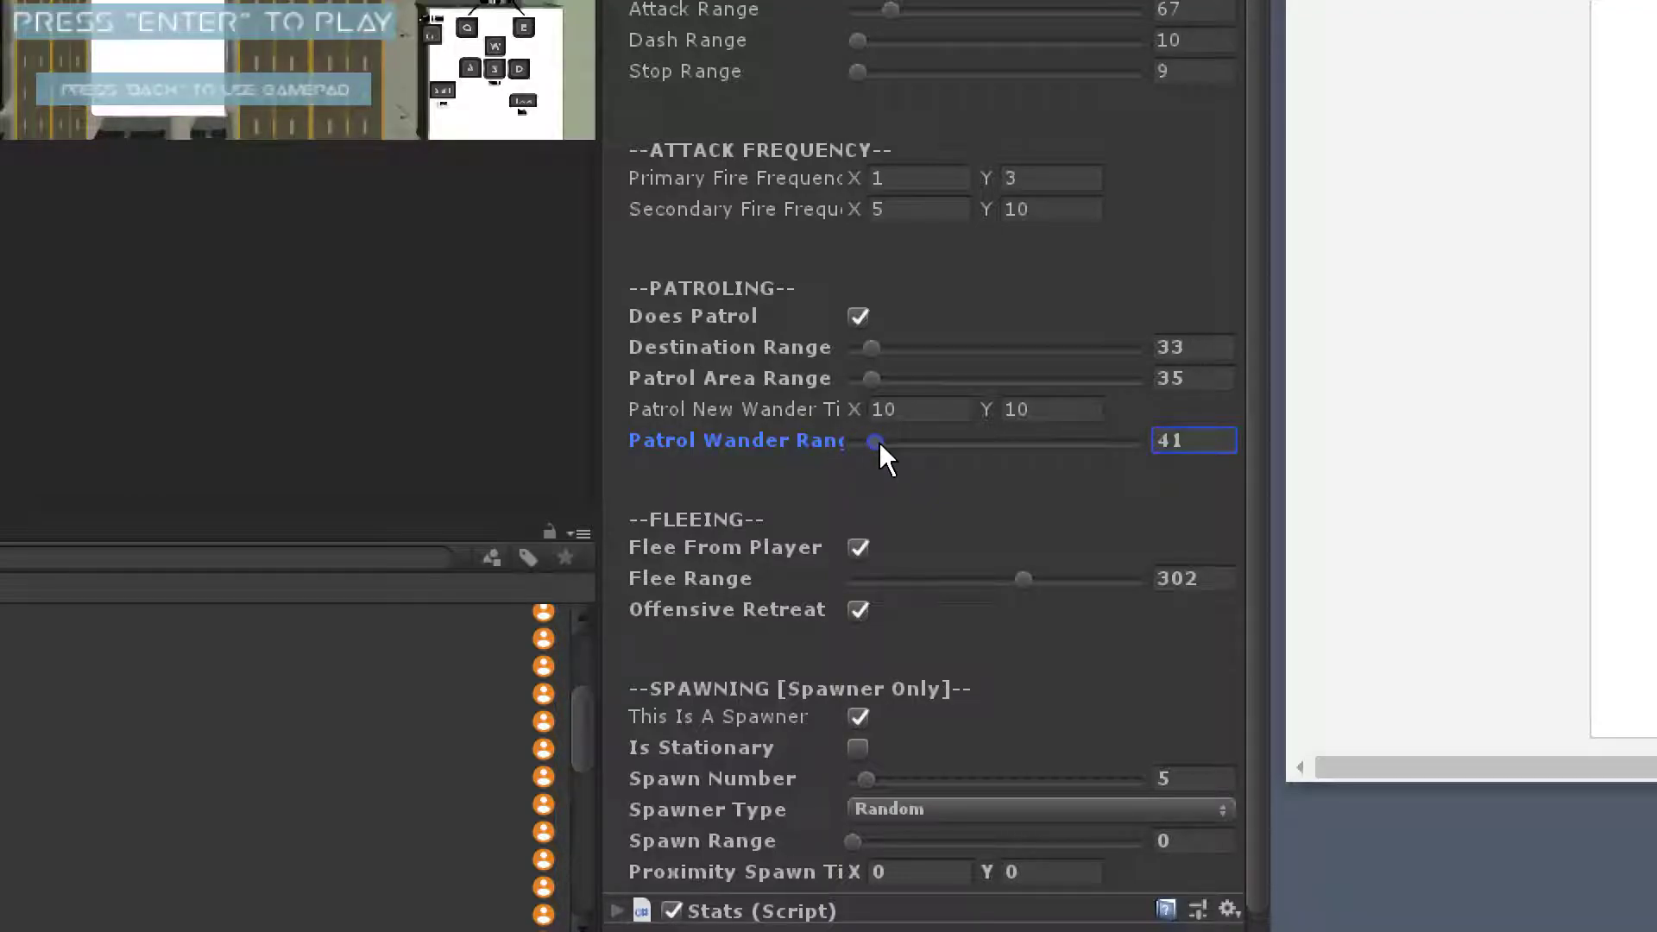
pyautogui.moveTo(870, 349); pyautogui.dragTo(870, 347)
pyautogui.moveTo(875, 443); pyautogui.dragTo(874, 444)
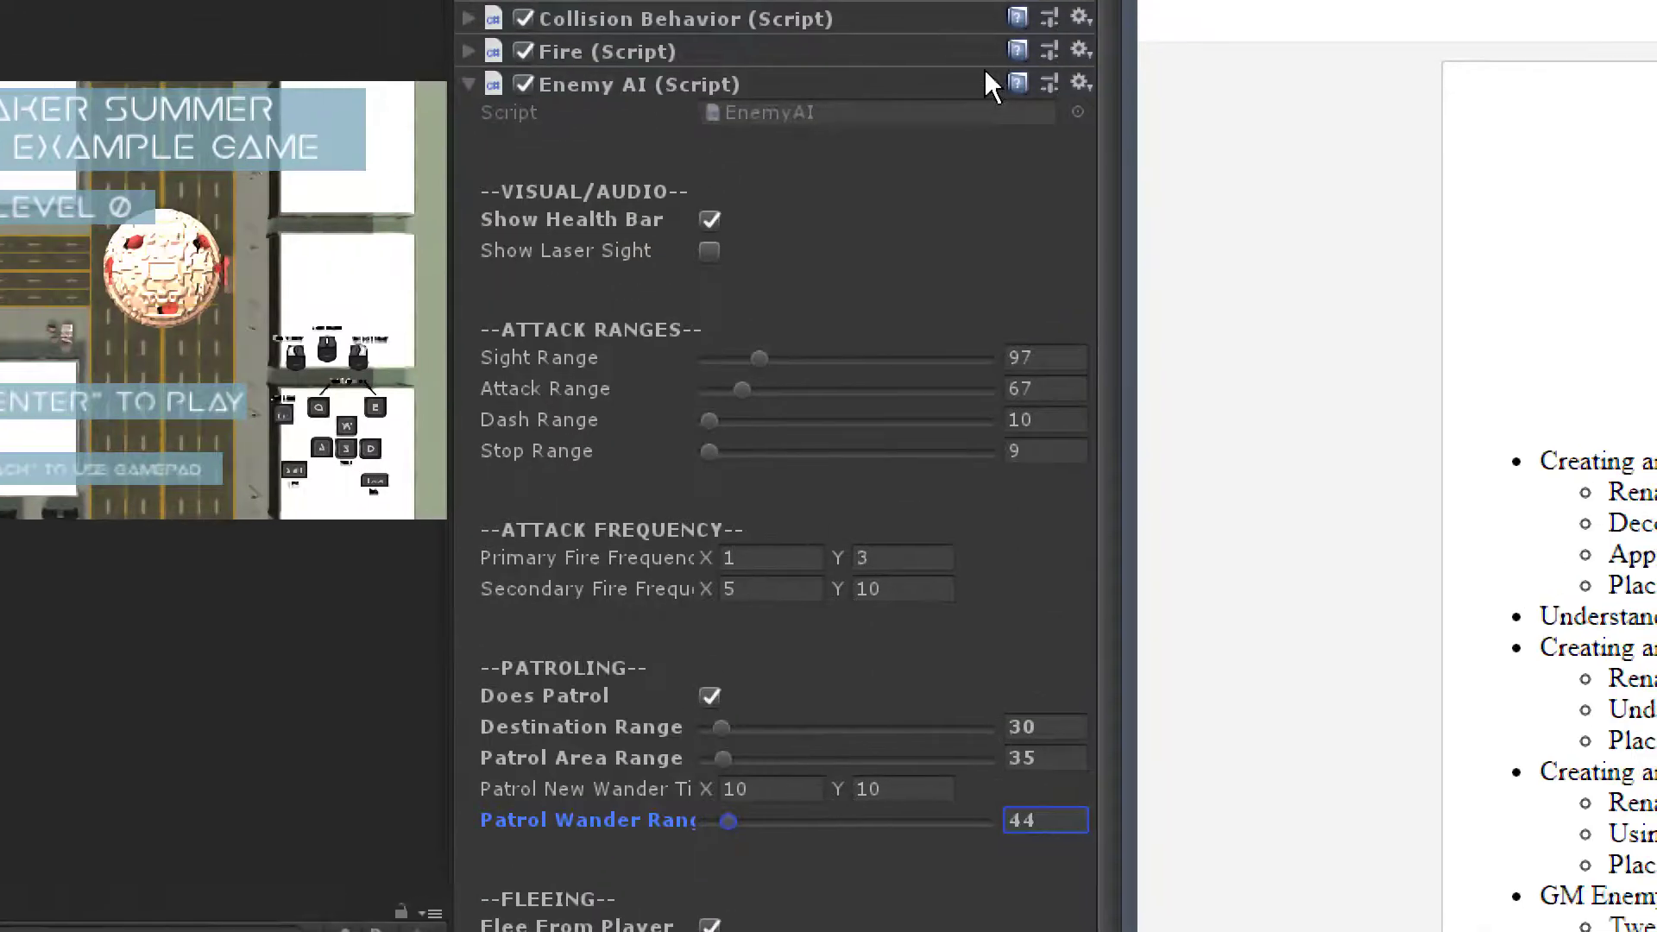
pyautogui.click(776, 556)
pyautogui.click(936, 558)
pyautogui.click(773, 587)
pyautogui.press('Tab')
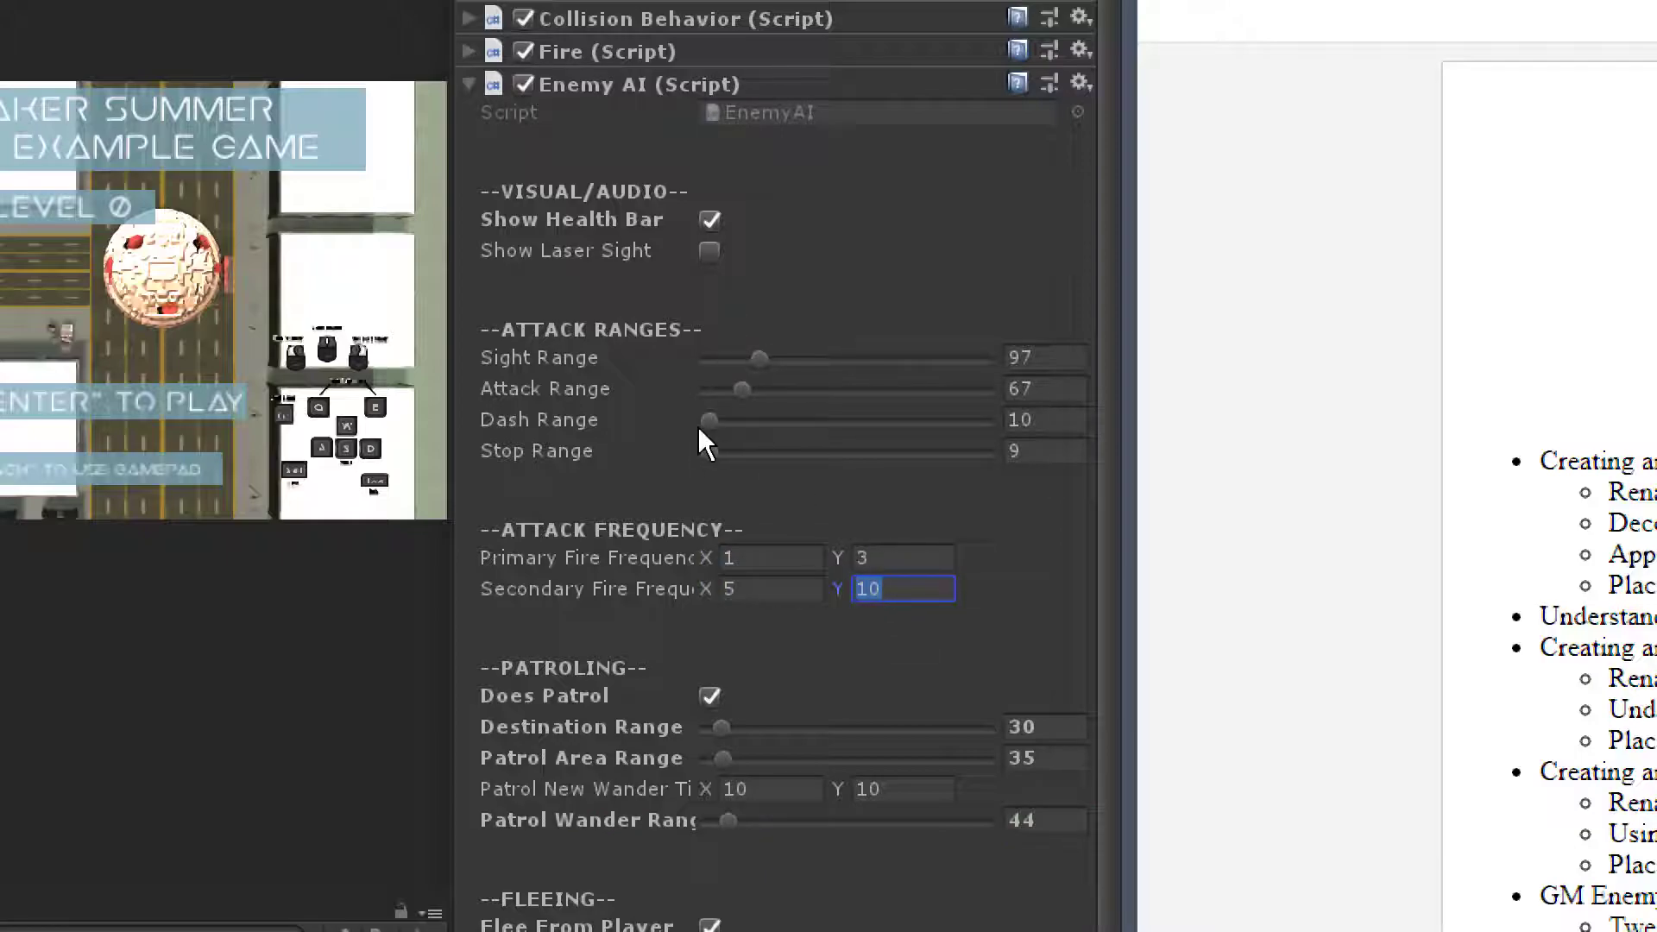
# Set Sight Range to 255, Attack Range to 256, Dash Range to 180 and Stop Range to 153, and collapse Enemy AI
pyautogui.moveTo(760, 356); pyautogui.dragTo(849, 361)
pyautogui.moveTo(752, 391); pyautogui.dragTo(846, 392)
pyautogui.moveTo(706, 421); pyautogui.dragTo(849, 388)
pyautogui.moveTo(710, 451); pyautogui.dragTo(793, 452)
pyautogui.click(807, 419)
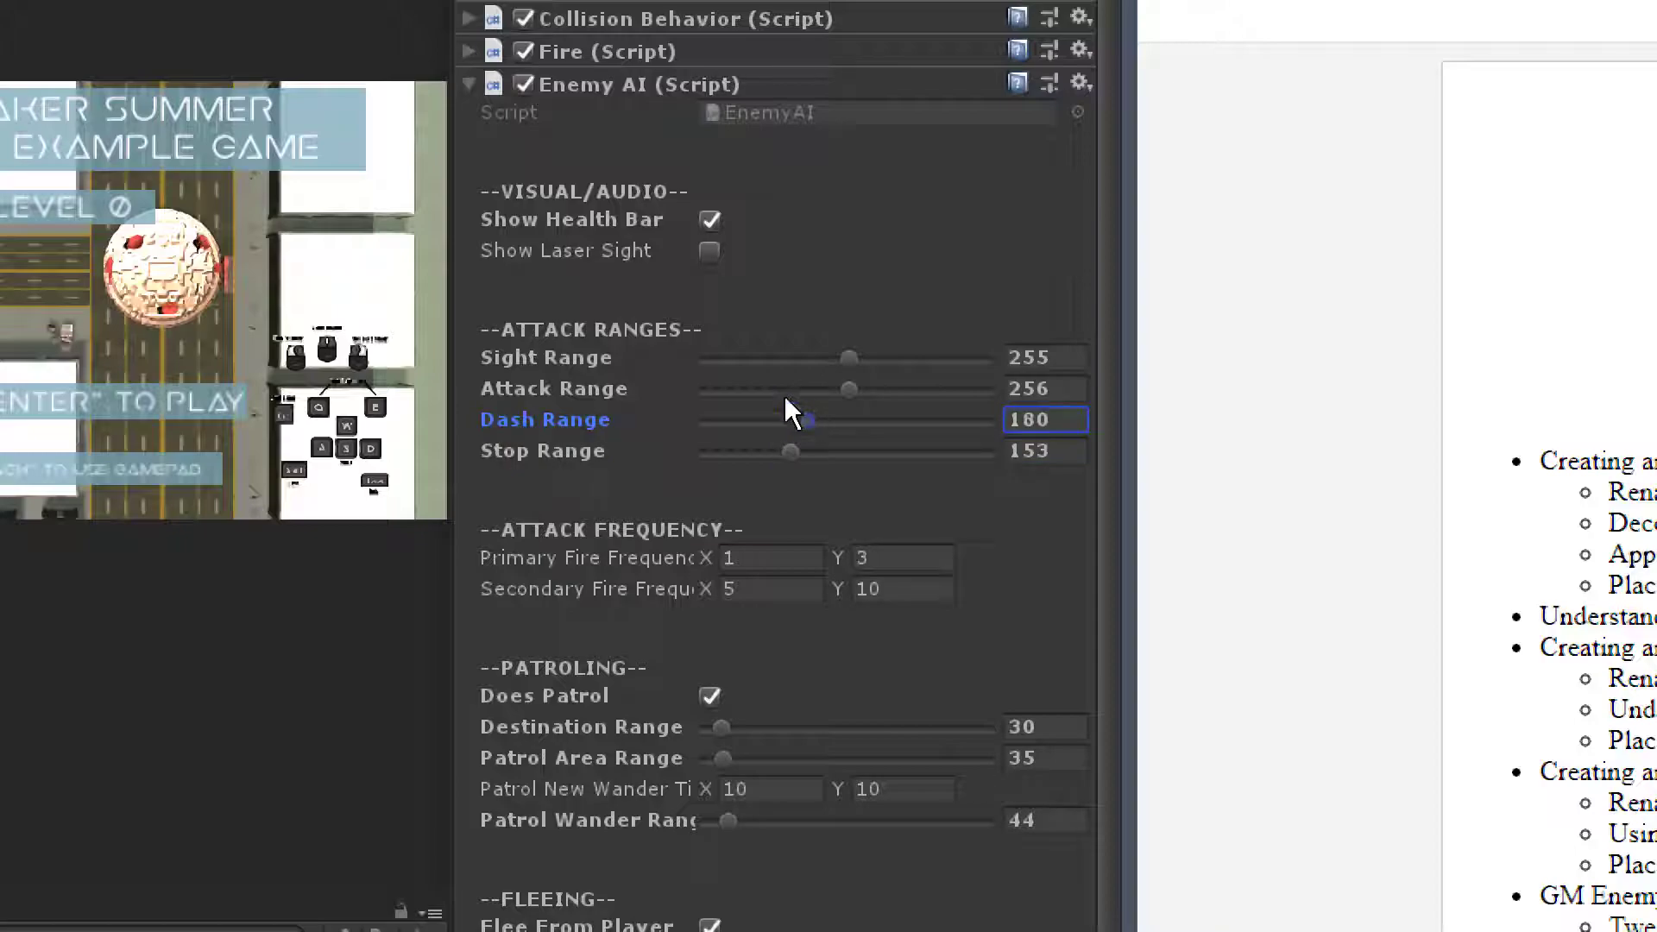
pyautogui.click(469, 79)
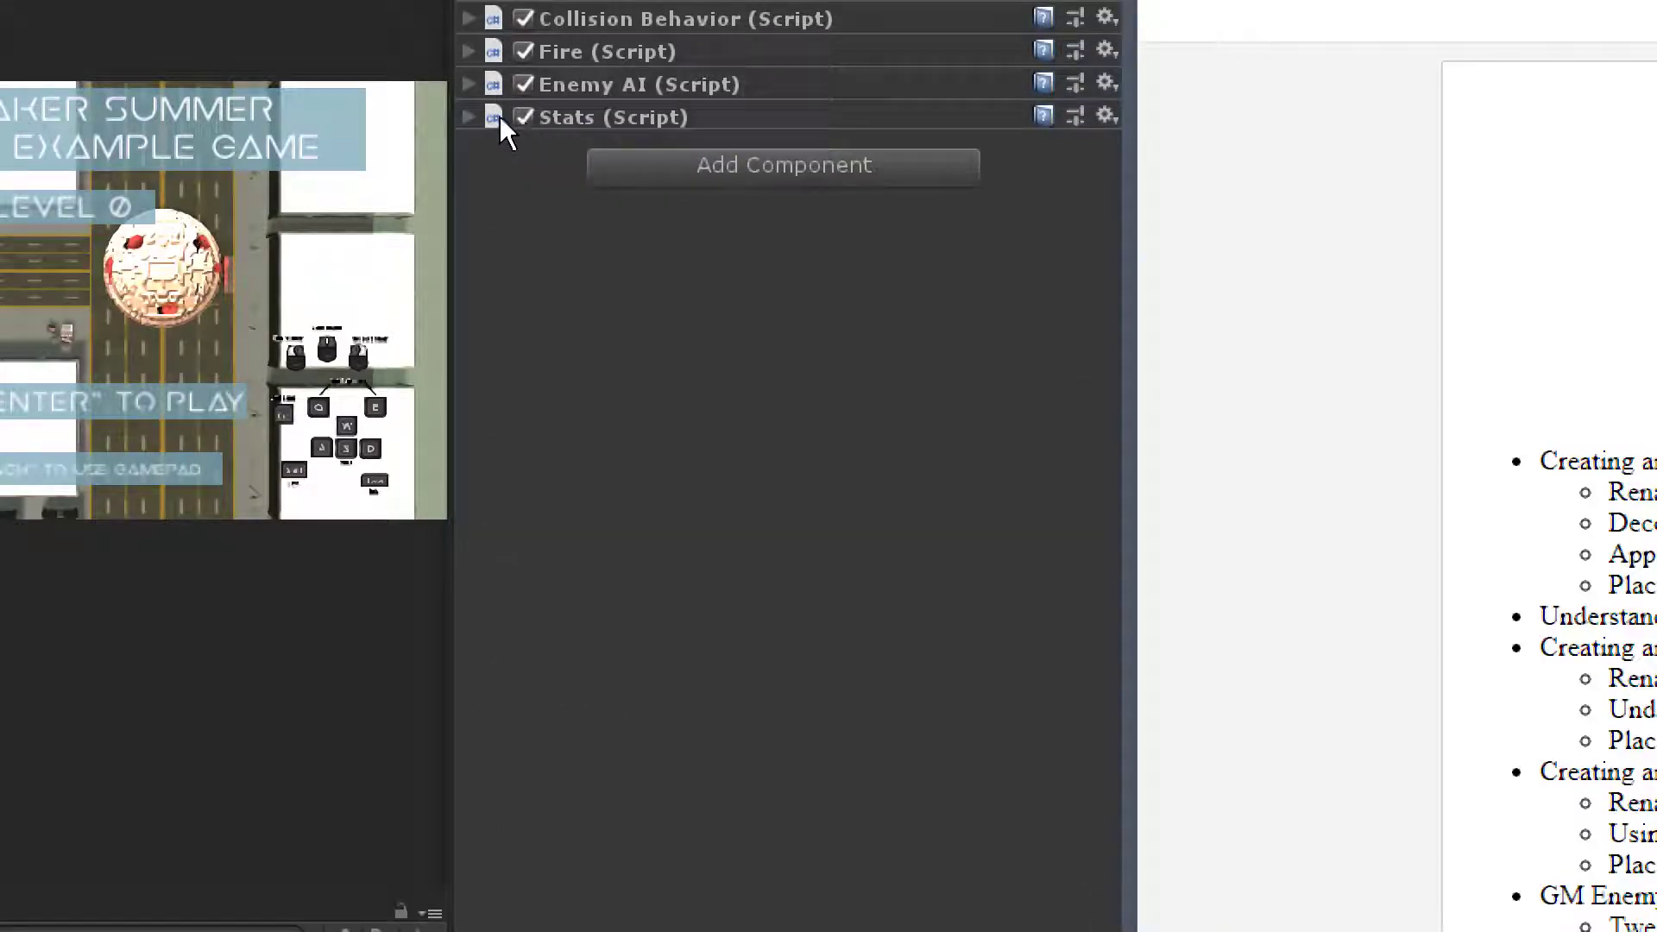
# In the Fleeing spawner's Stats, set Score to 3, Speed to 12 and Dash Speed to 35
pyautogui.click(470, 116)
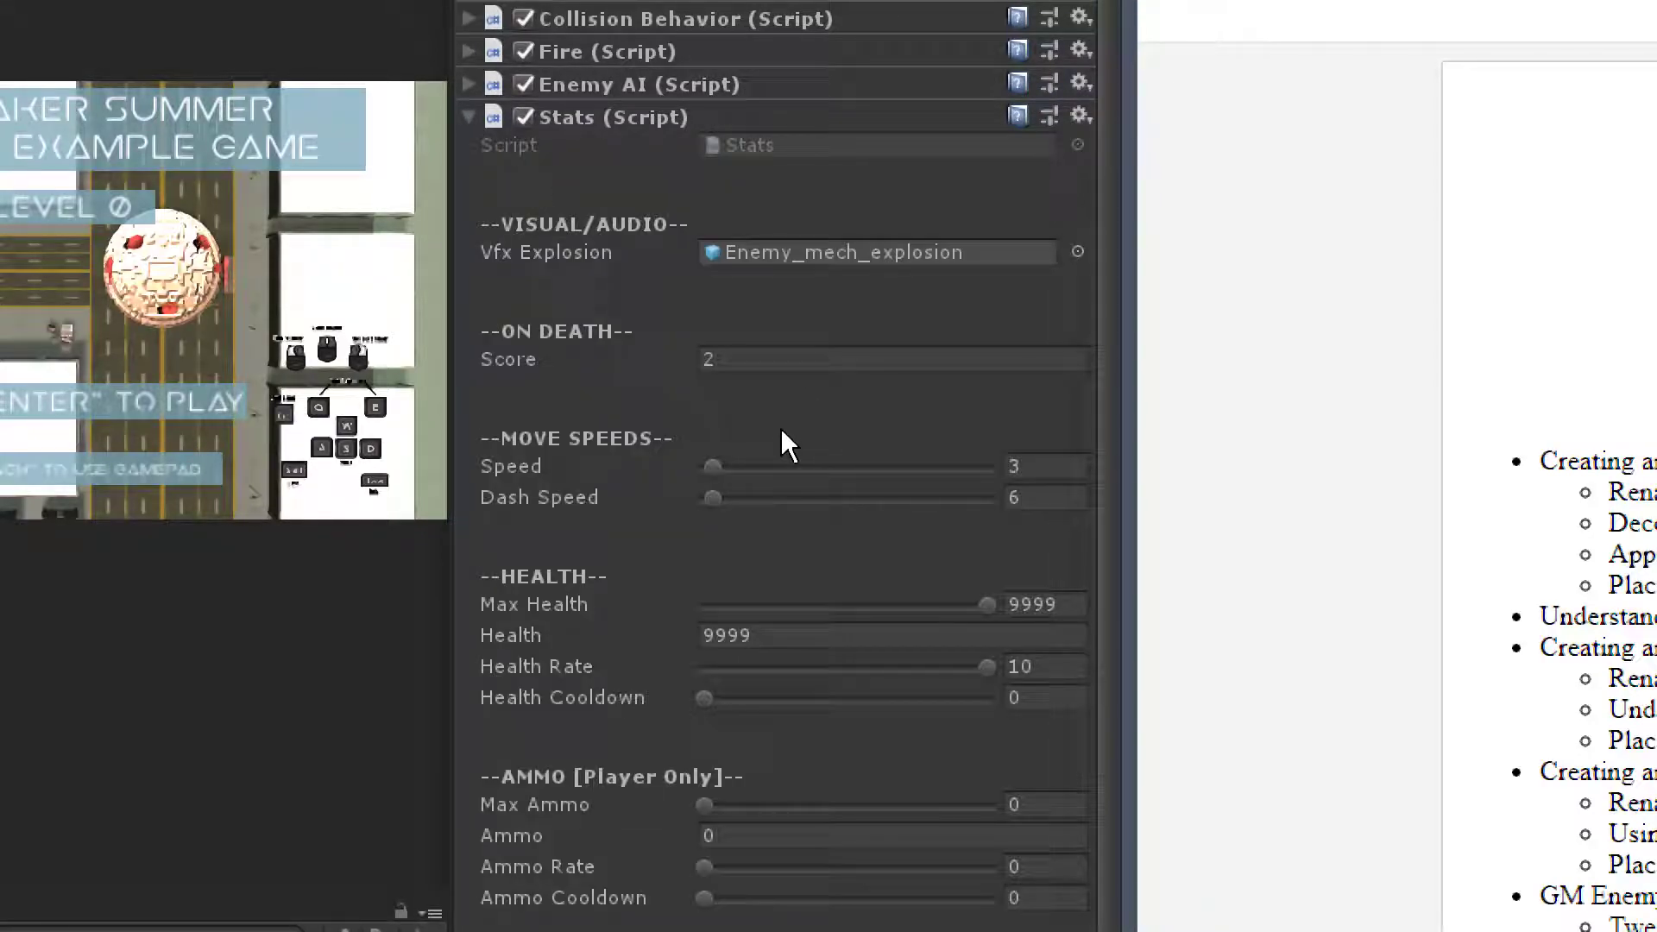
pyautogui.click(735, 352)
pyautogui.write('3')
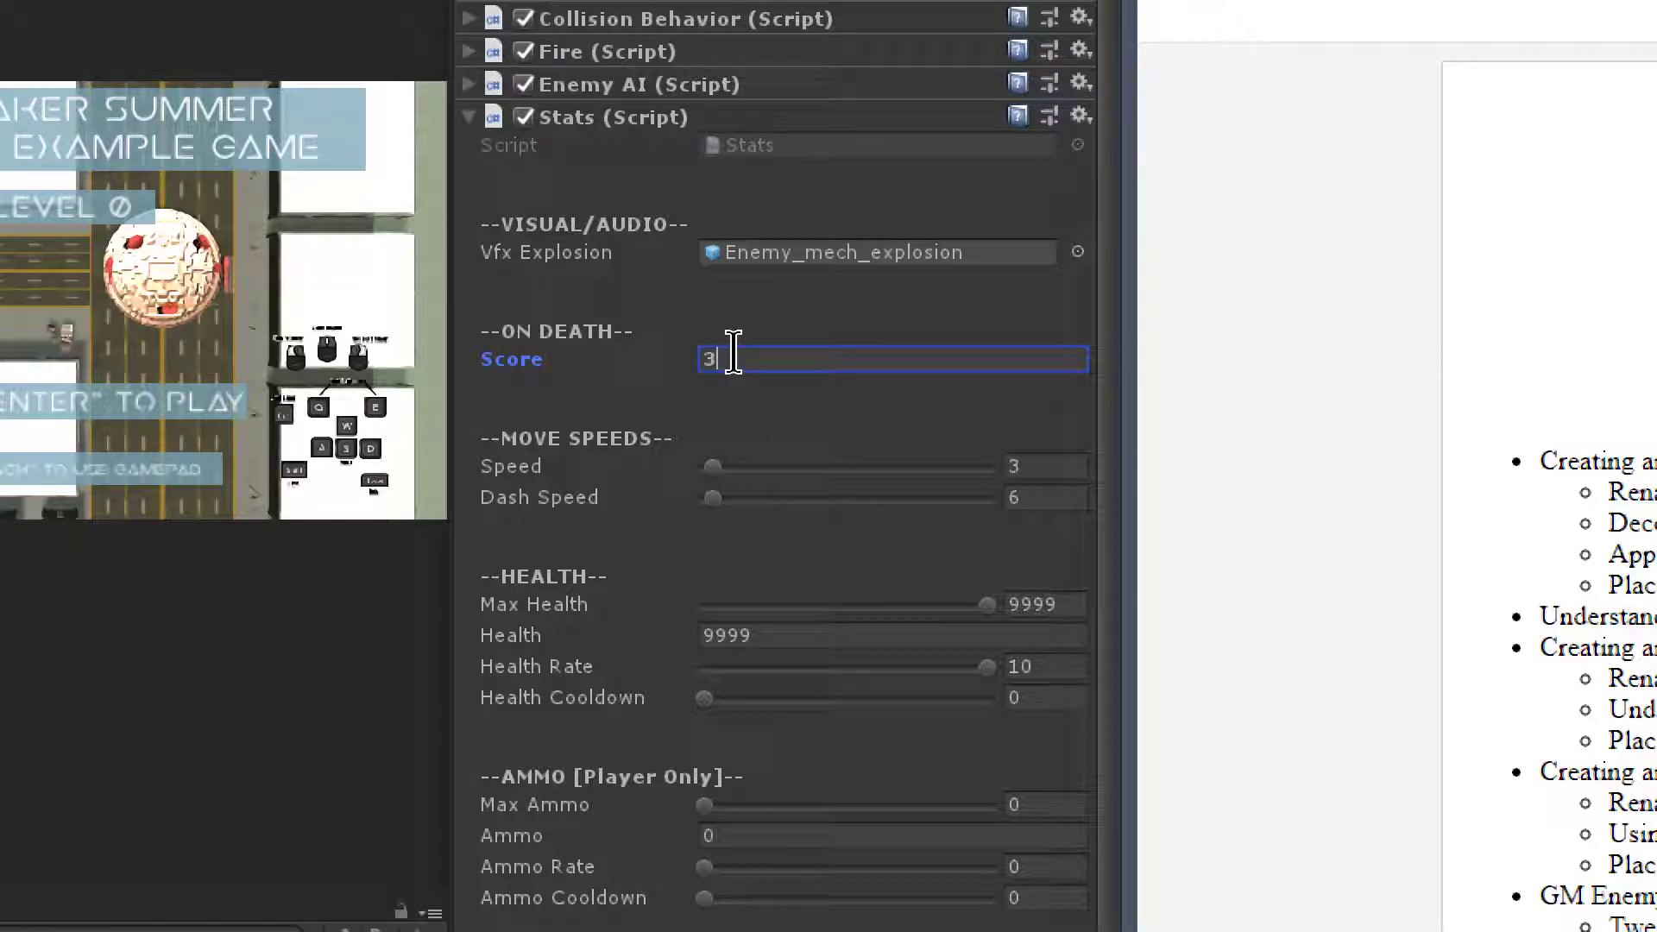
pyautogui.click(1053, 457)
pyautogui.write('10')
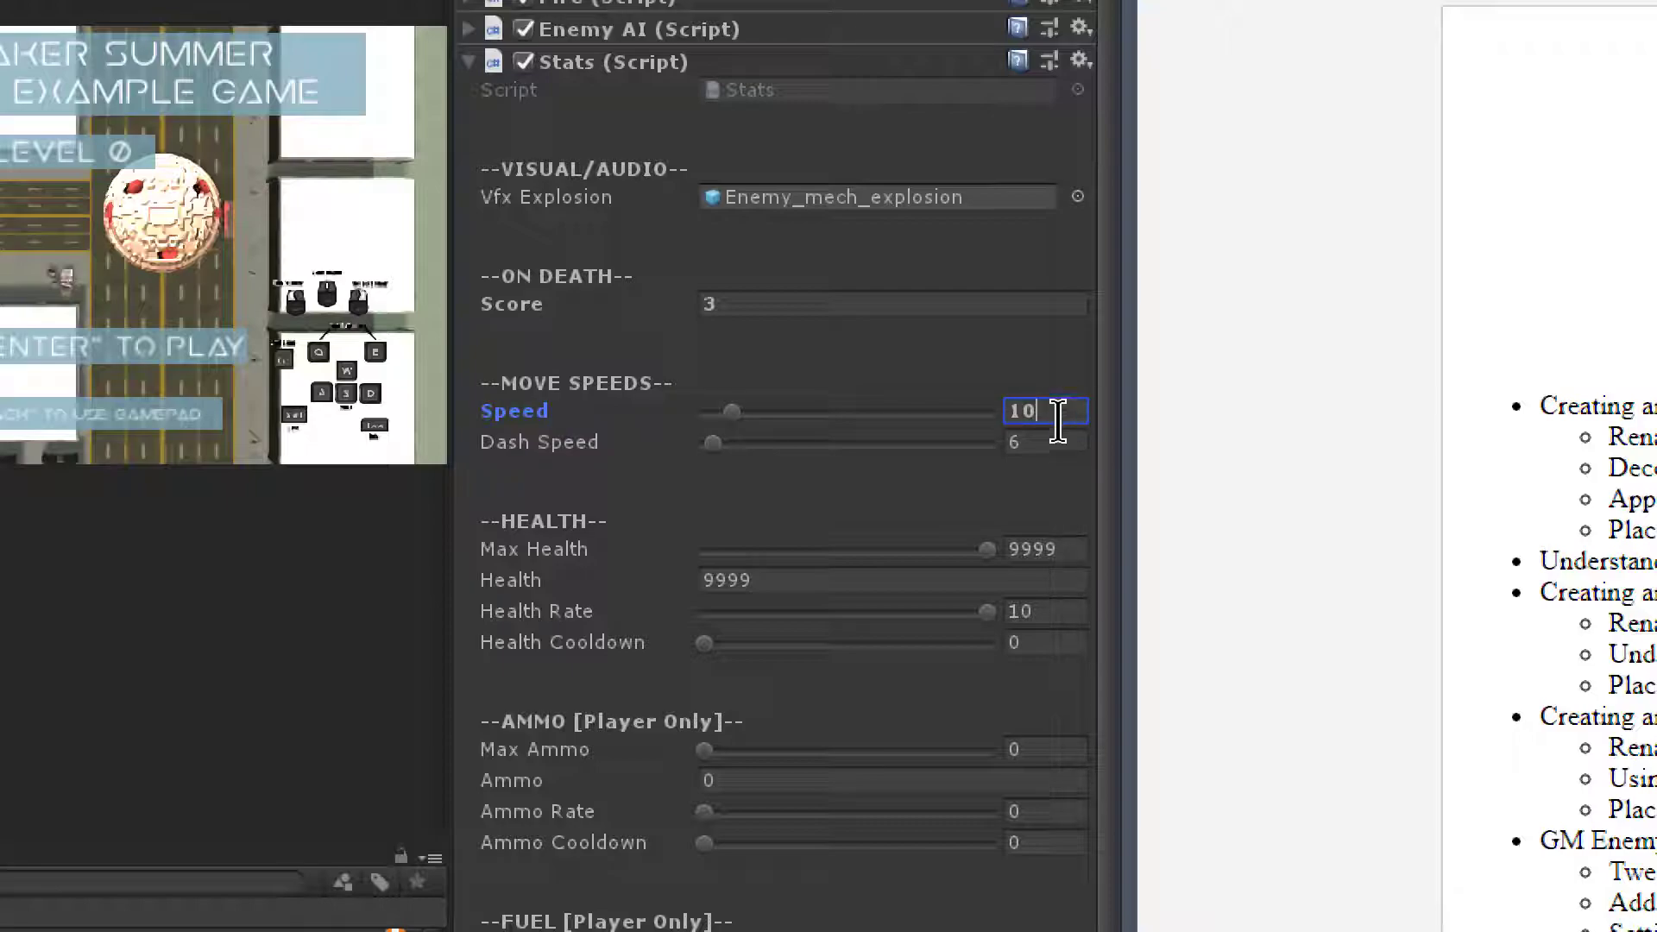
pyautogui.click(1051, 442)
pyautogui.write('15')
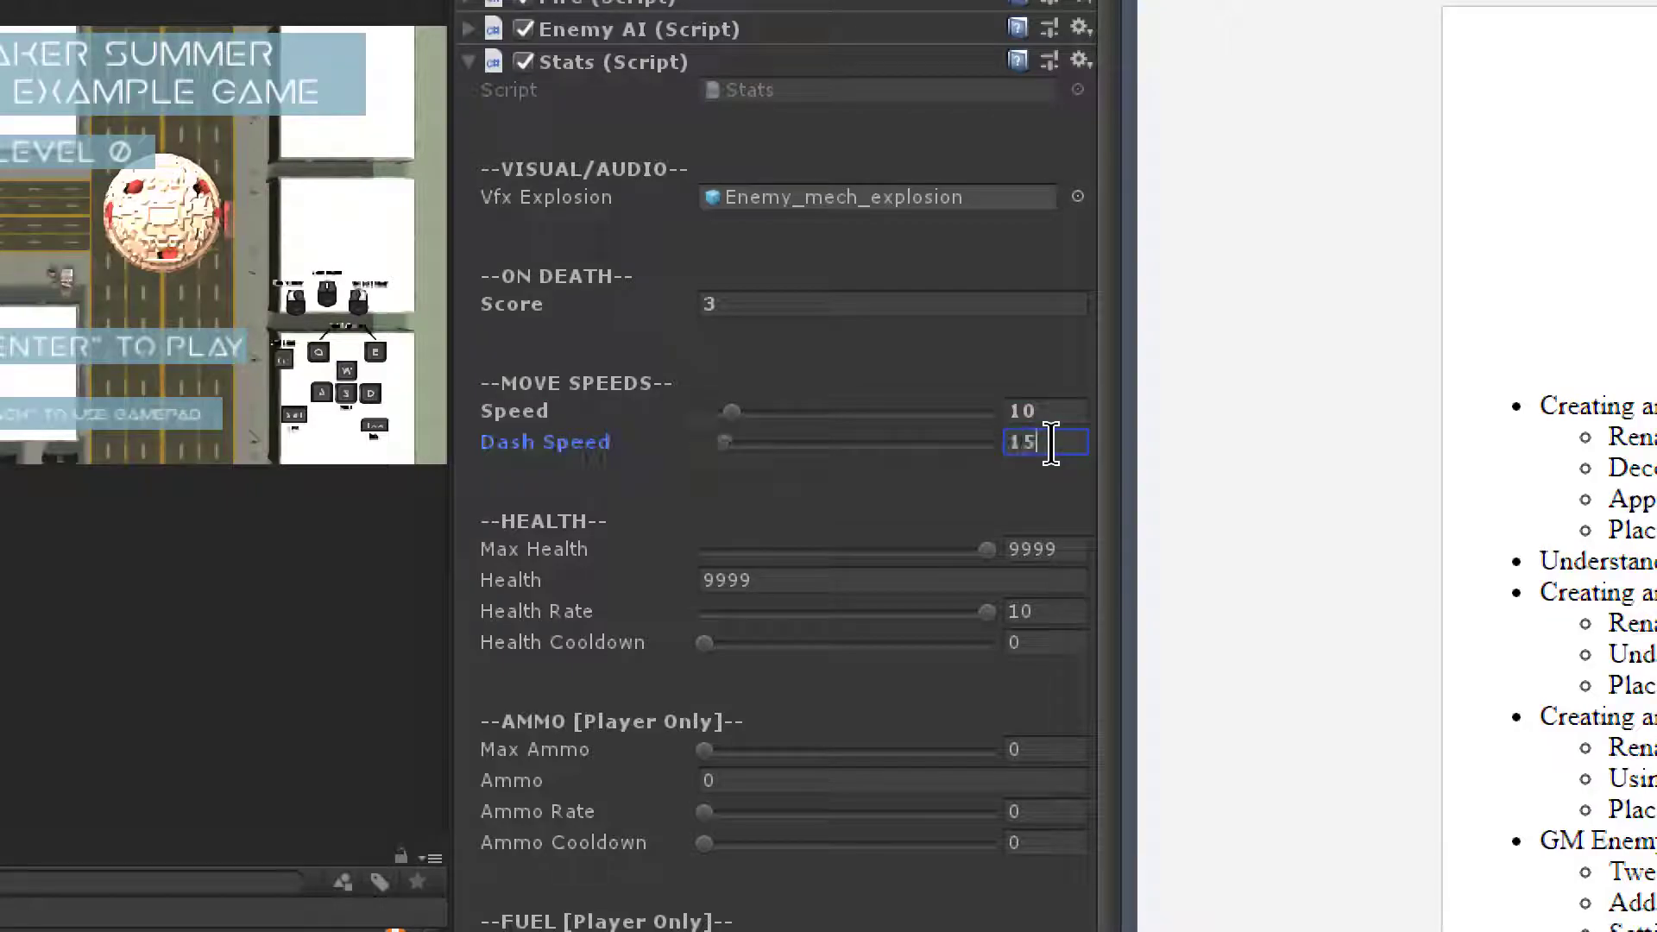
pyautogui.write('30')
pyautogui.click(1048, 411)
pyautogui.write('12')
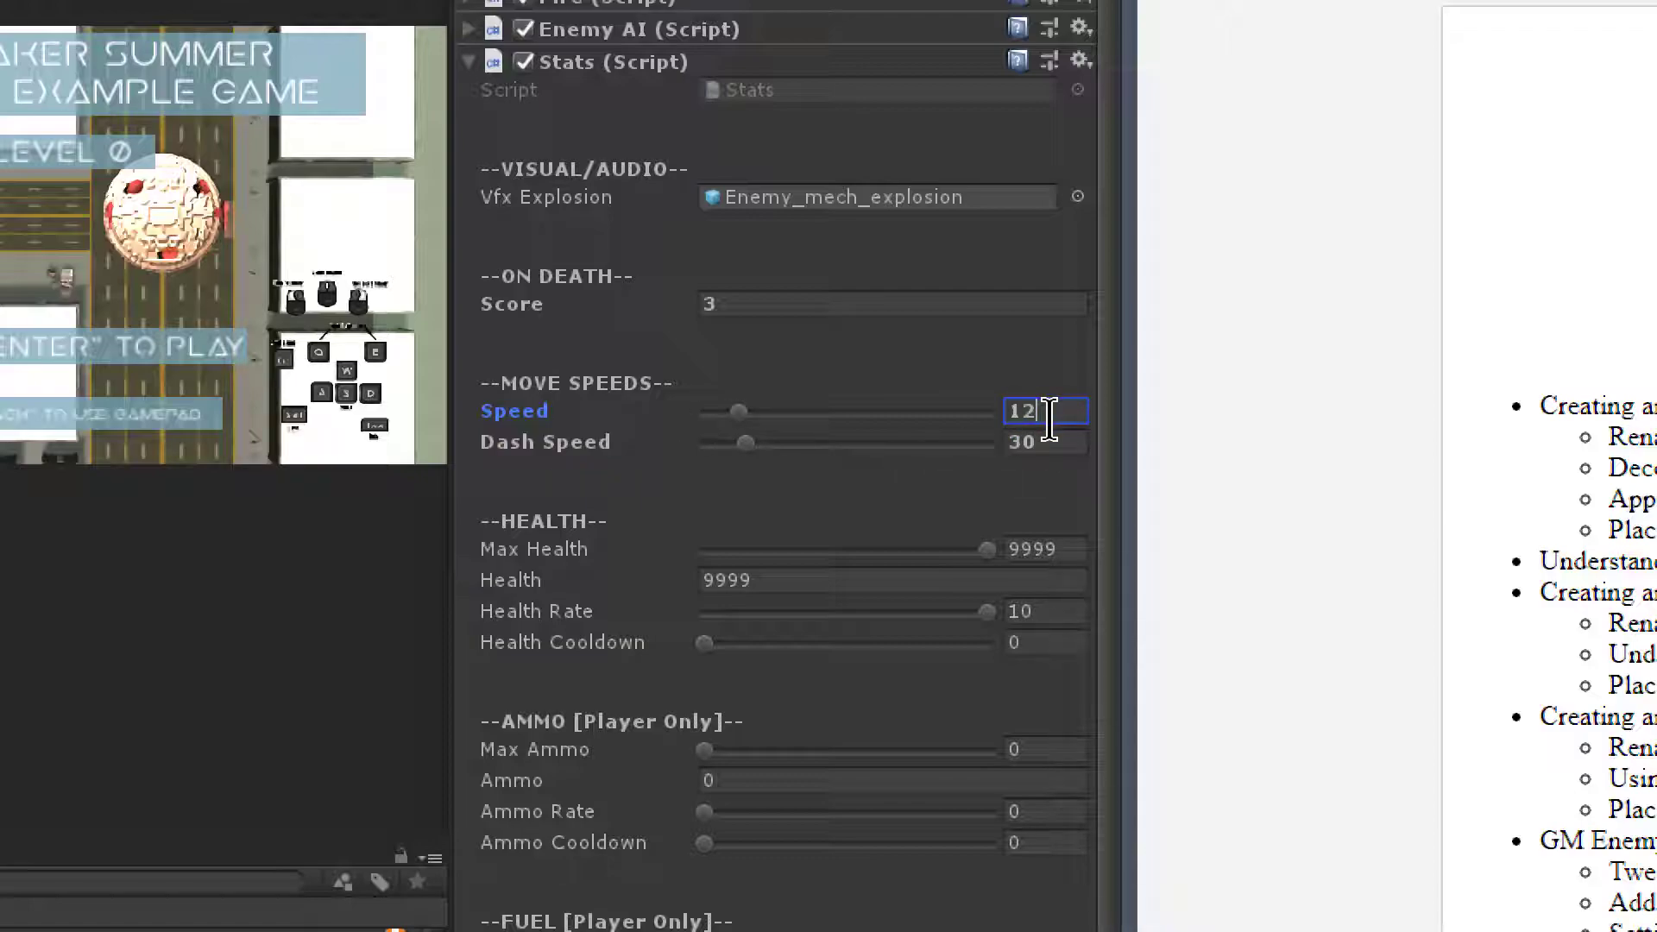
pyautogui.click(1051, 441)
pyautogui.write('35')
# Set the Fleeing spawner's Max Health and Health to 10, and its Health Rate to 0
pyautogui.click(1072, 550)
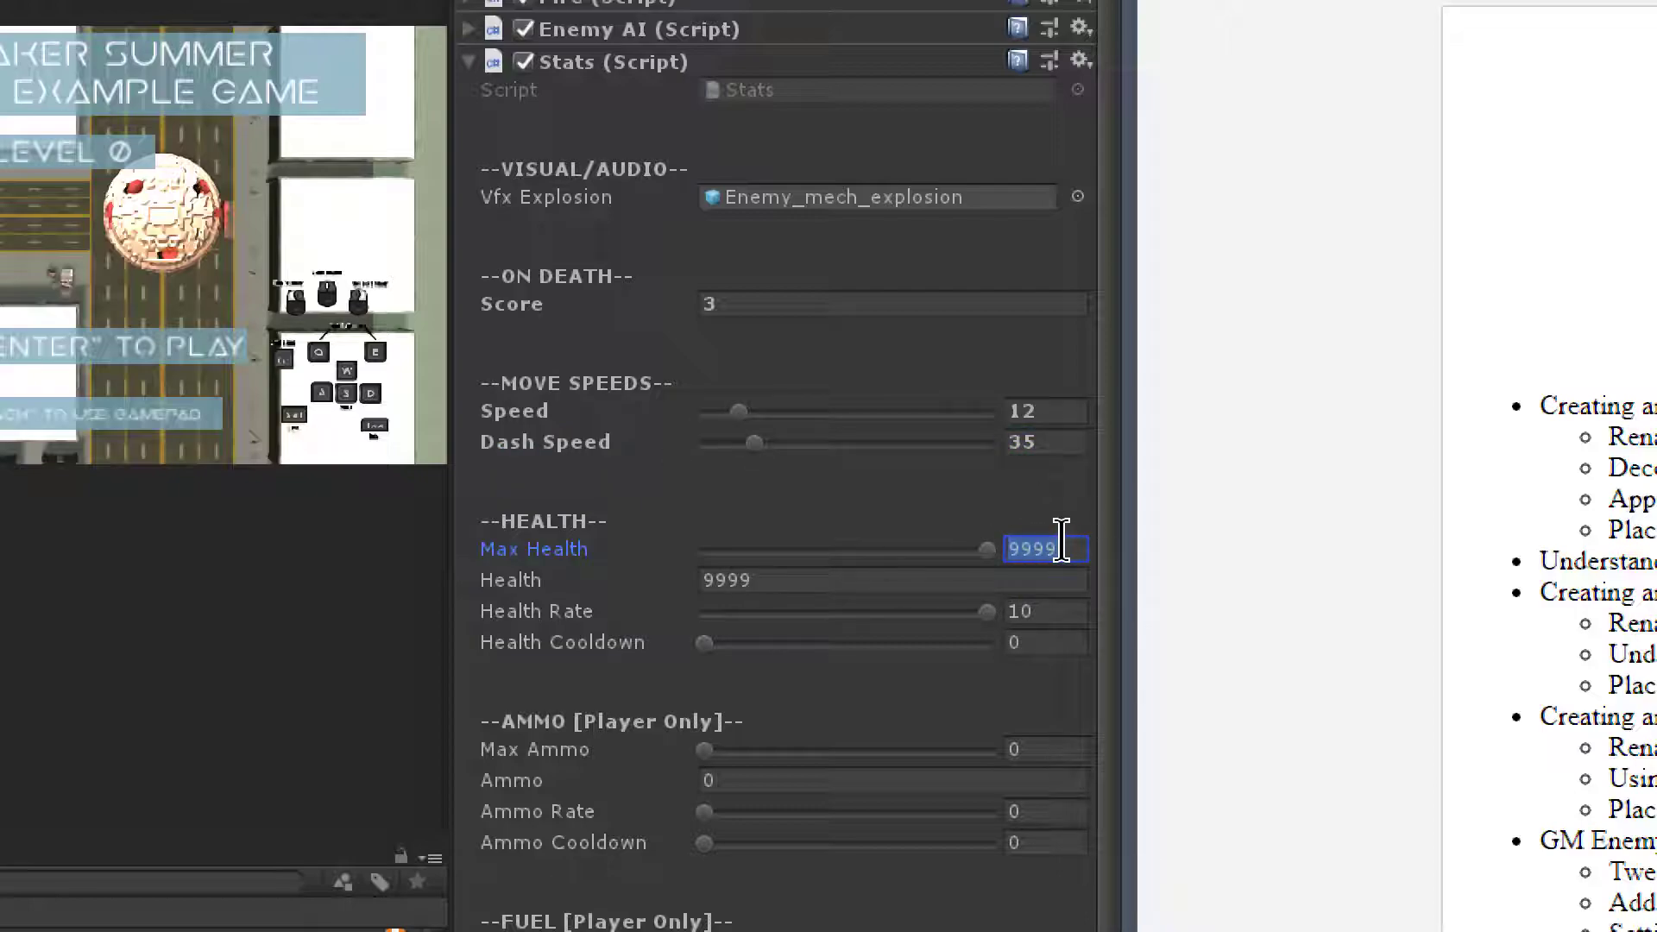
pyautogui.write('10')
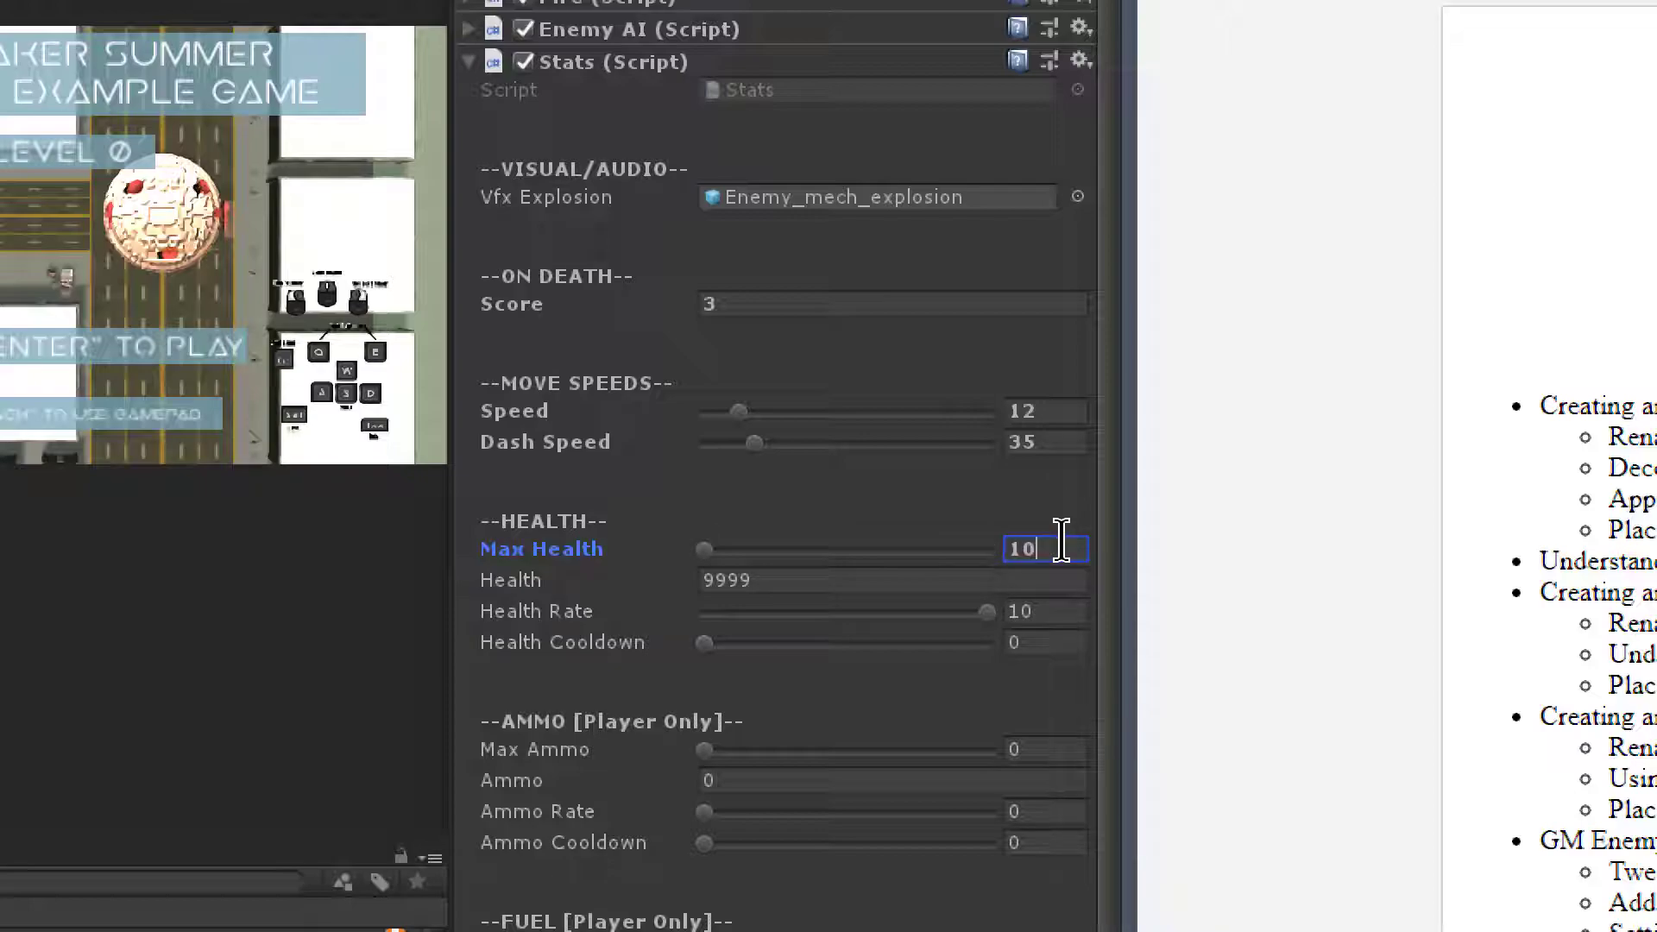
pyautogui.click(815, 583)
pyautogui.write('10')
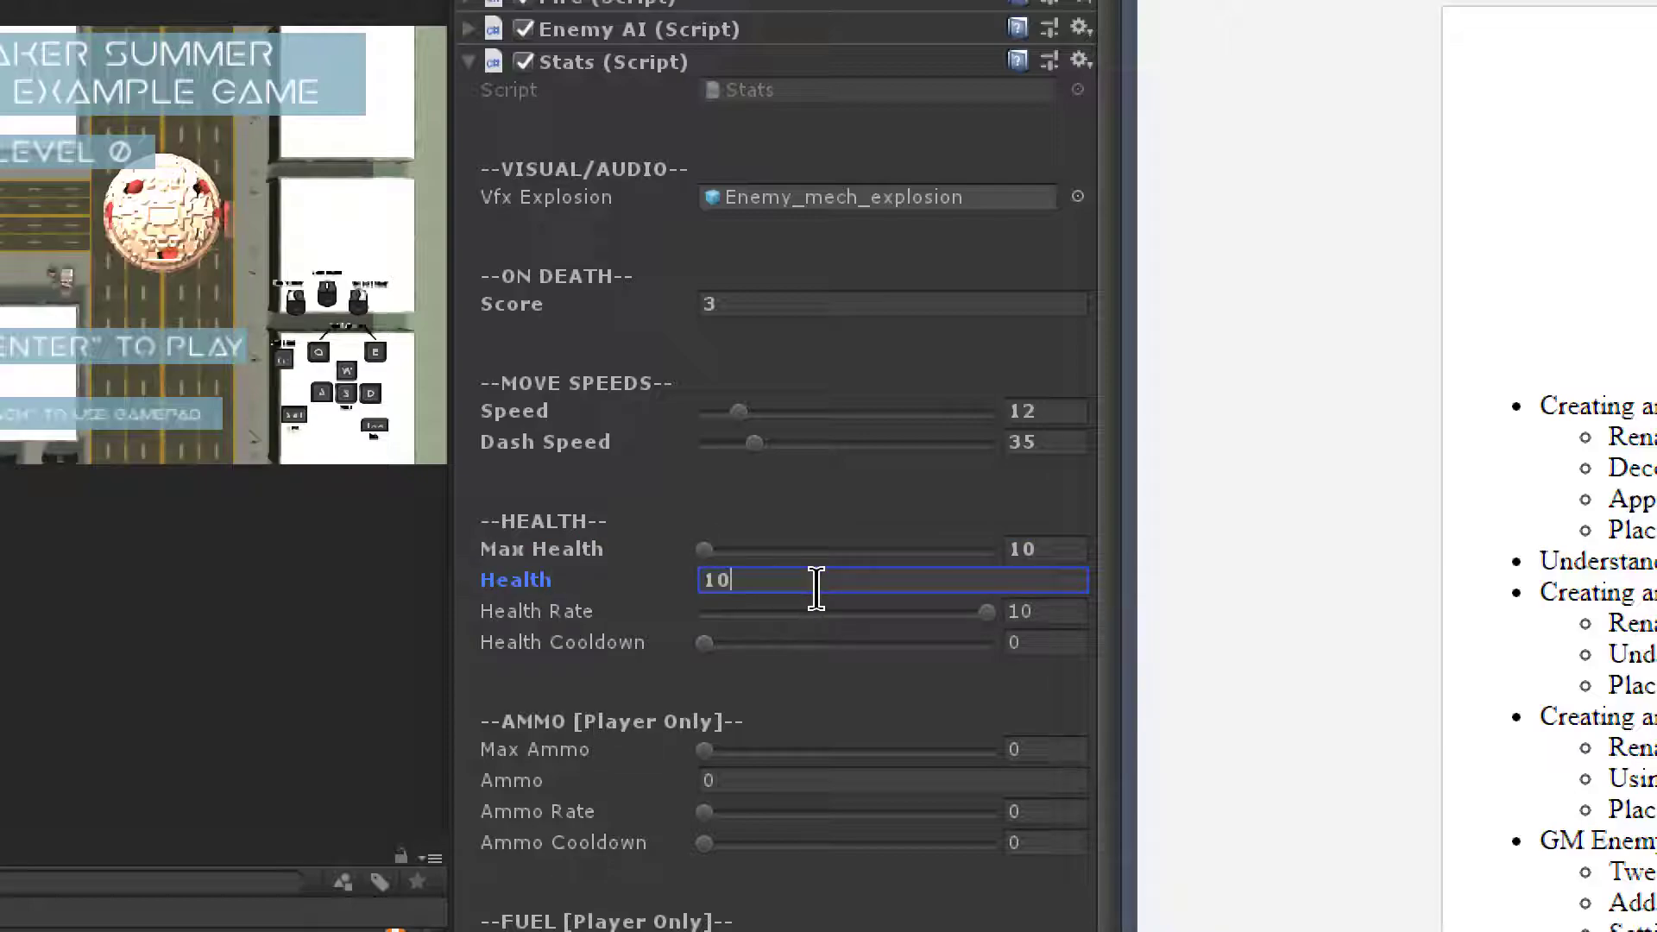
pyautogui.click(720, 299)
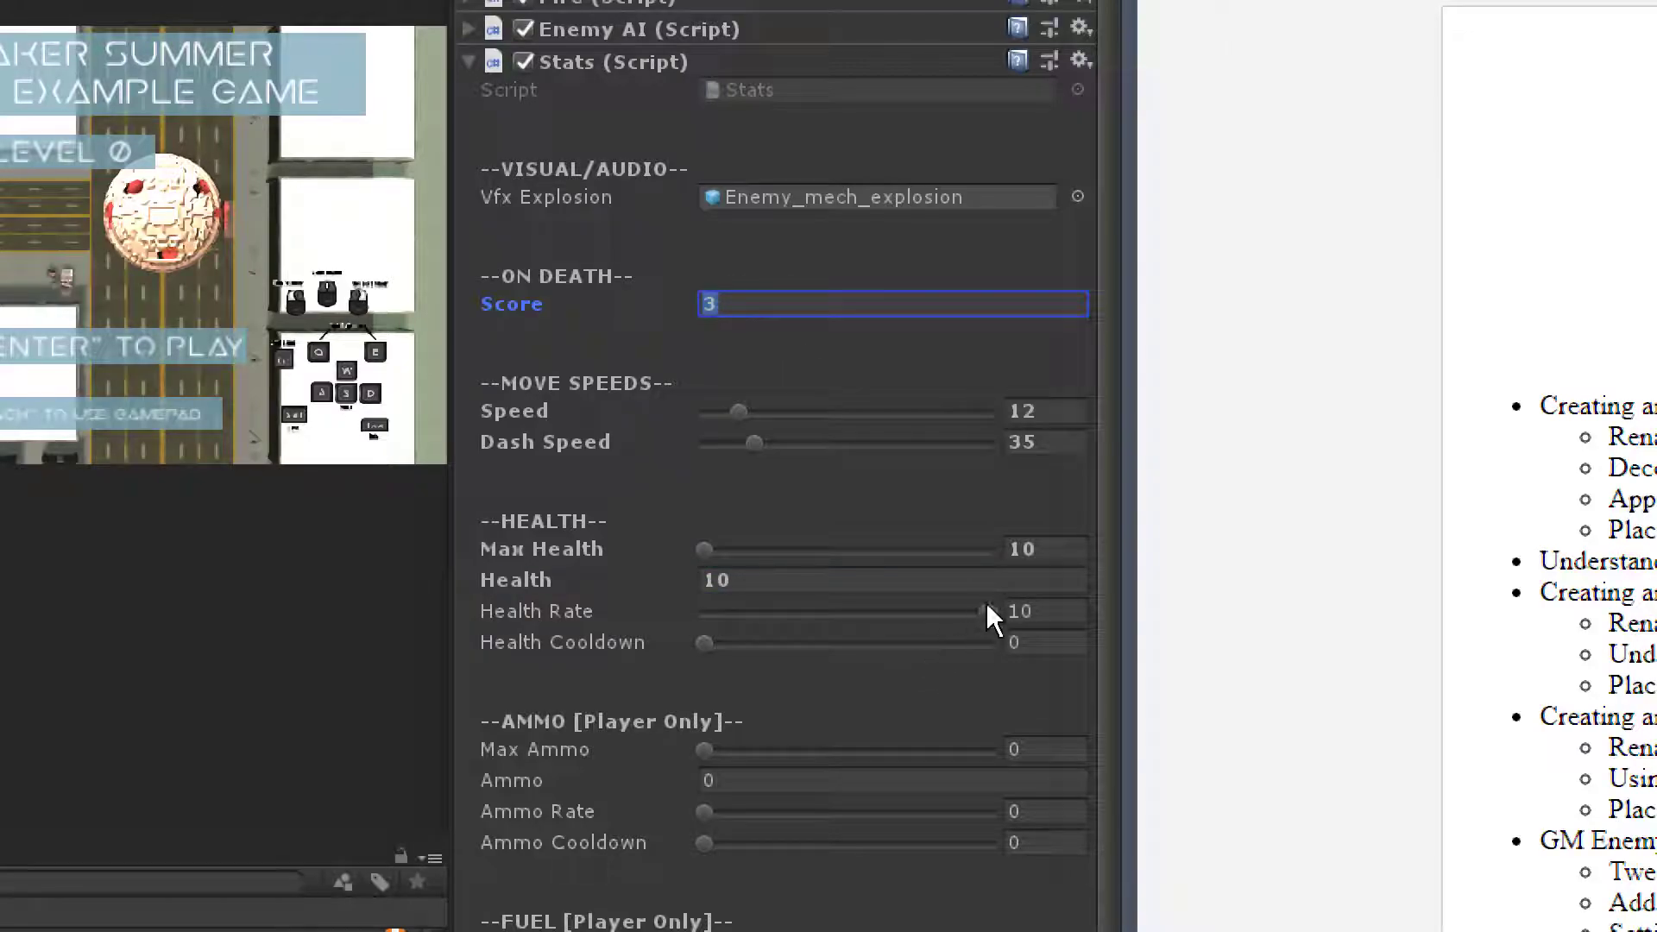
pyautogui.moveTo(988, 614); pyautogui.dragTo(630, 626)
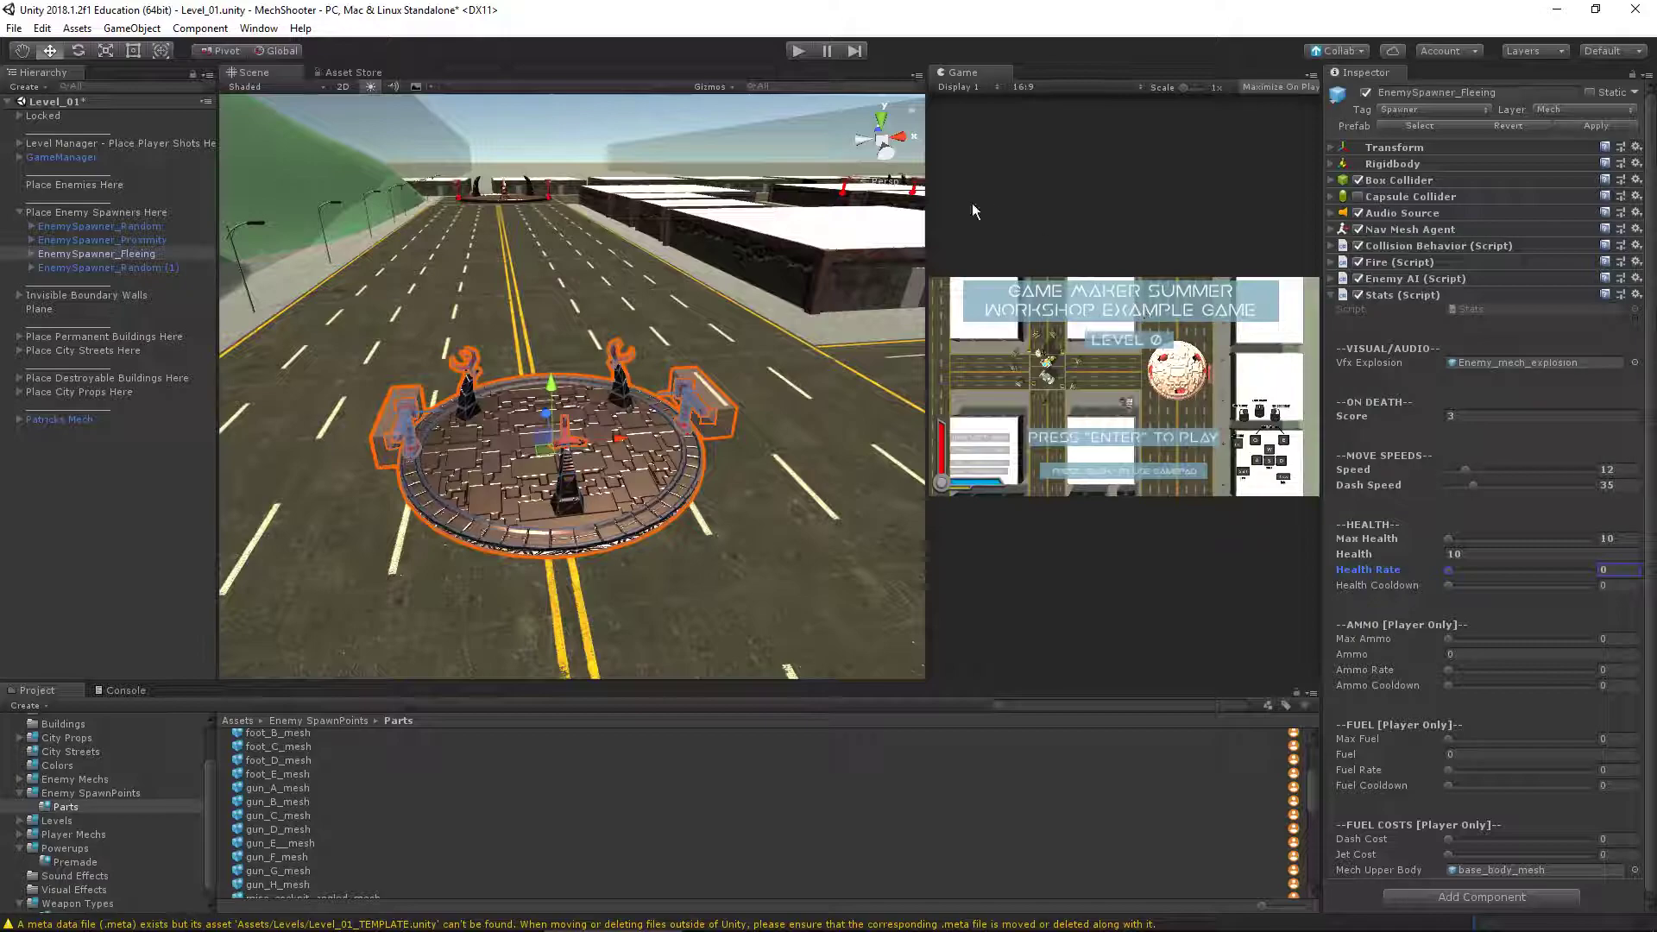
# Apply the EnemySpawner_Fleeing changes to its prefab and collapse the Stats component
pyautogui.click(131, 256)
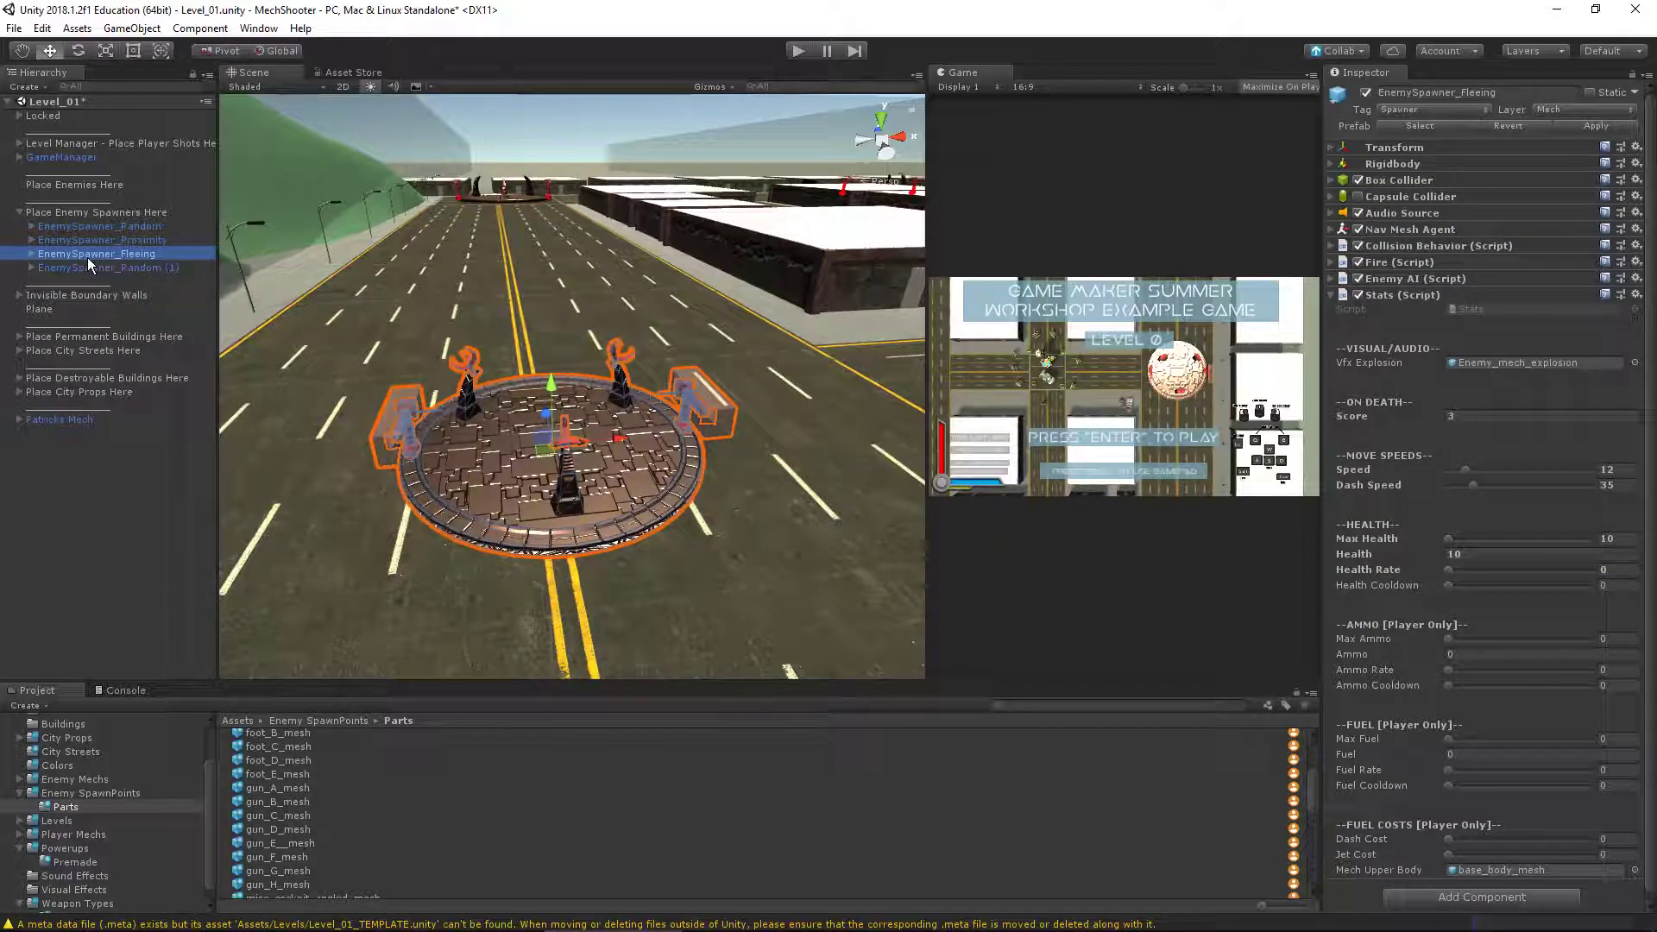
pyautogui.click(1587, 125)
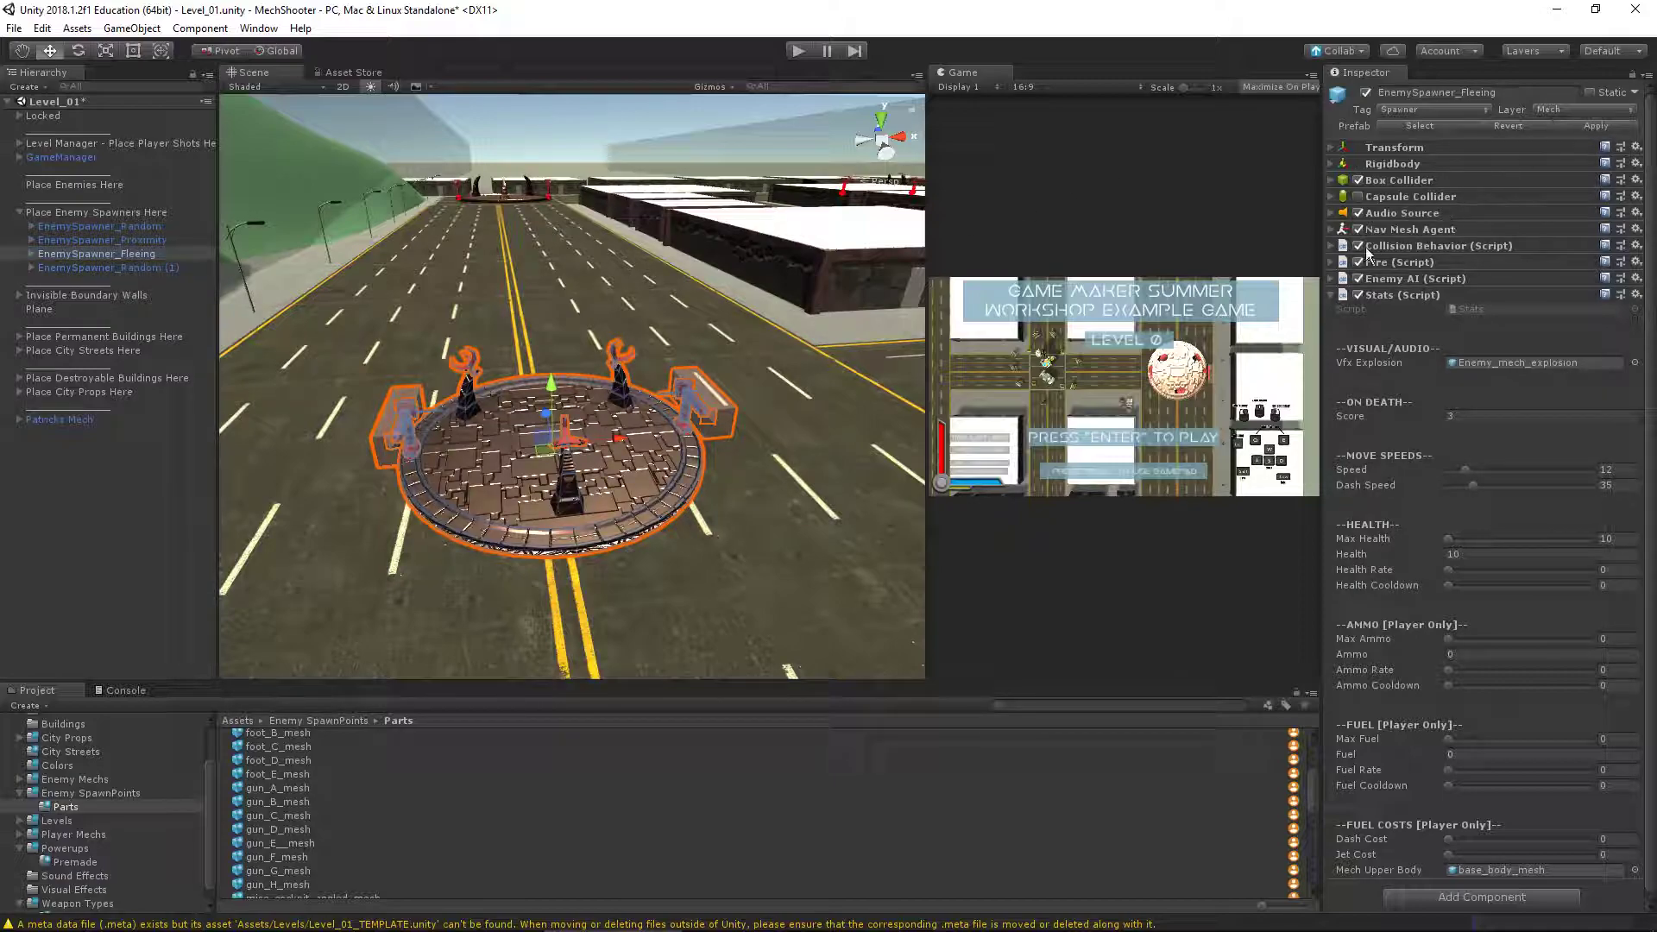
pyautogui.click(1330, 294)
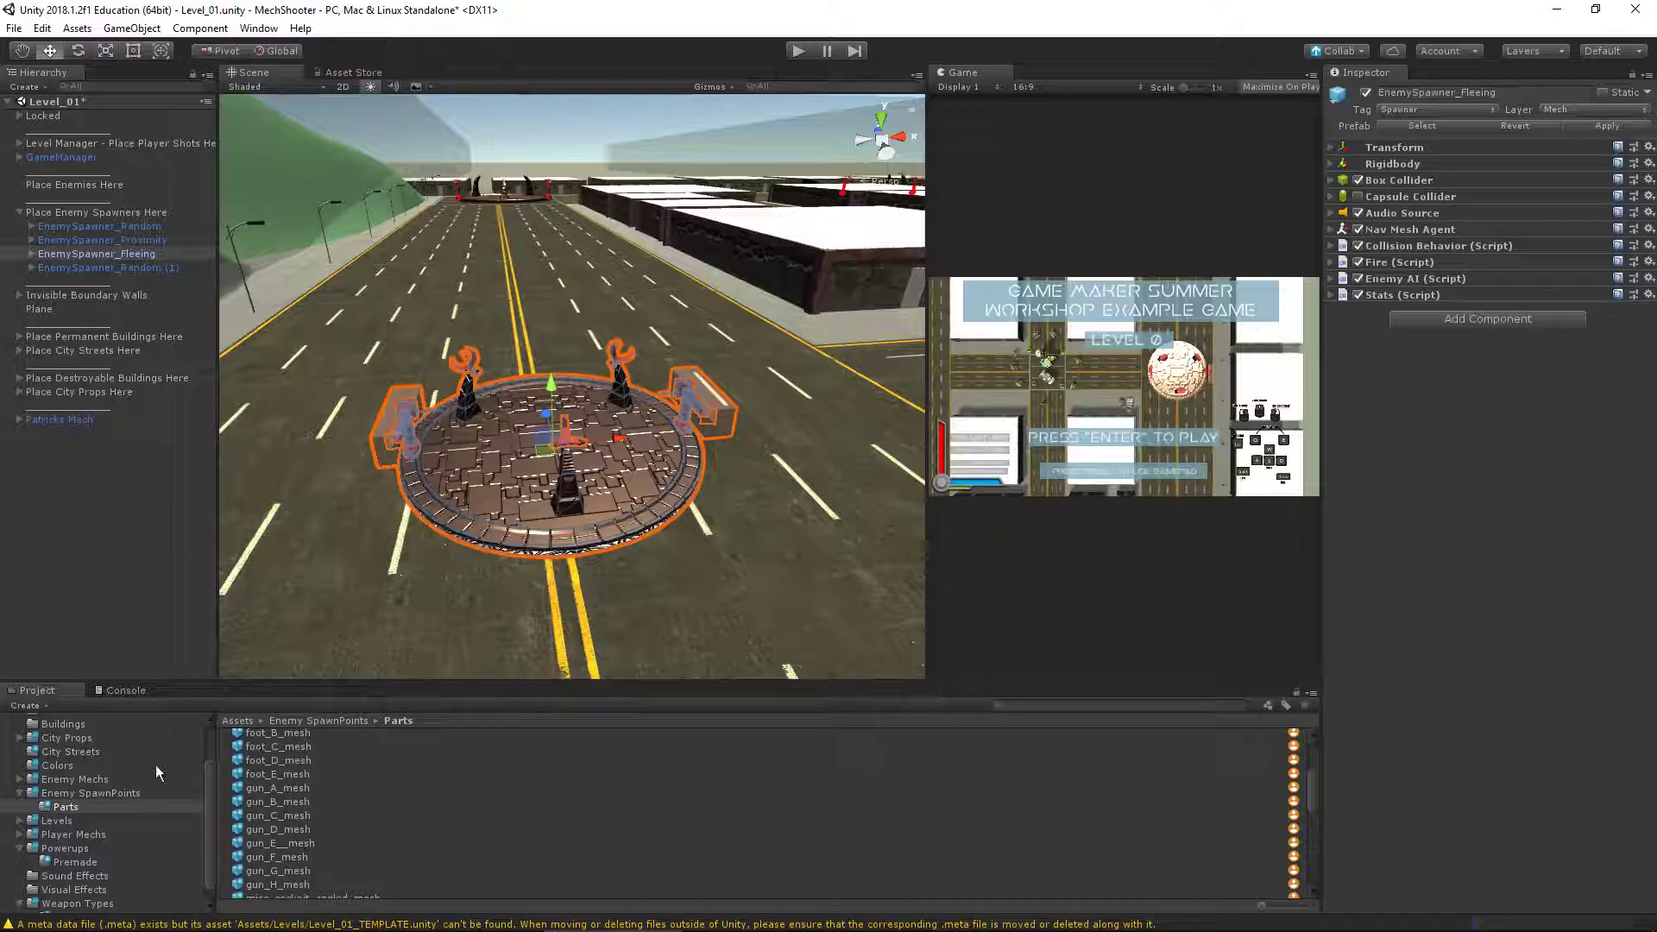
# Check the spawner prefabs in the Enemy SpawnPoints folder, previewing EnemySpawner_Fleeing from different angles
pyautogui.click(86, 792)
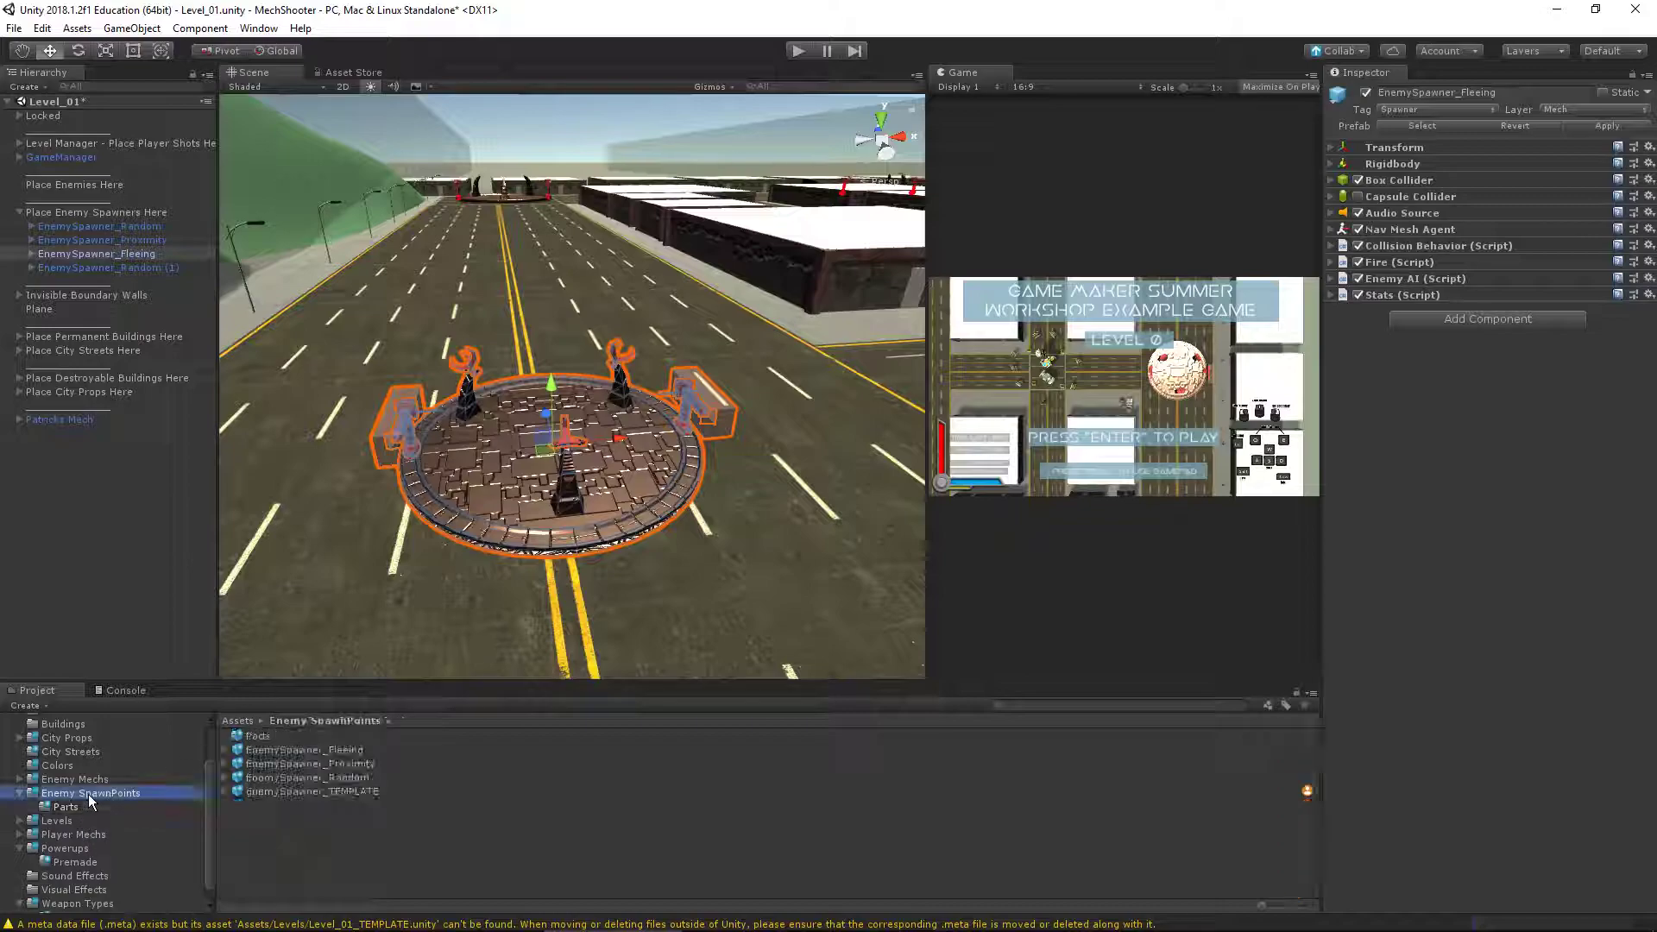
pyautogui.click(308, 779)
pyautogui.click(340, 751)
pyautogui.moveTo(1457, 734); pyautogui.dragTo(1582, 778)
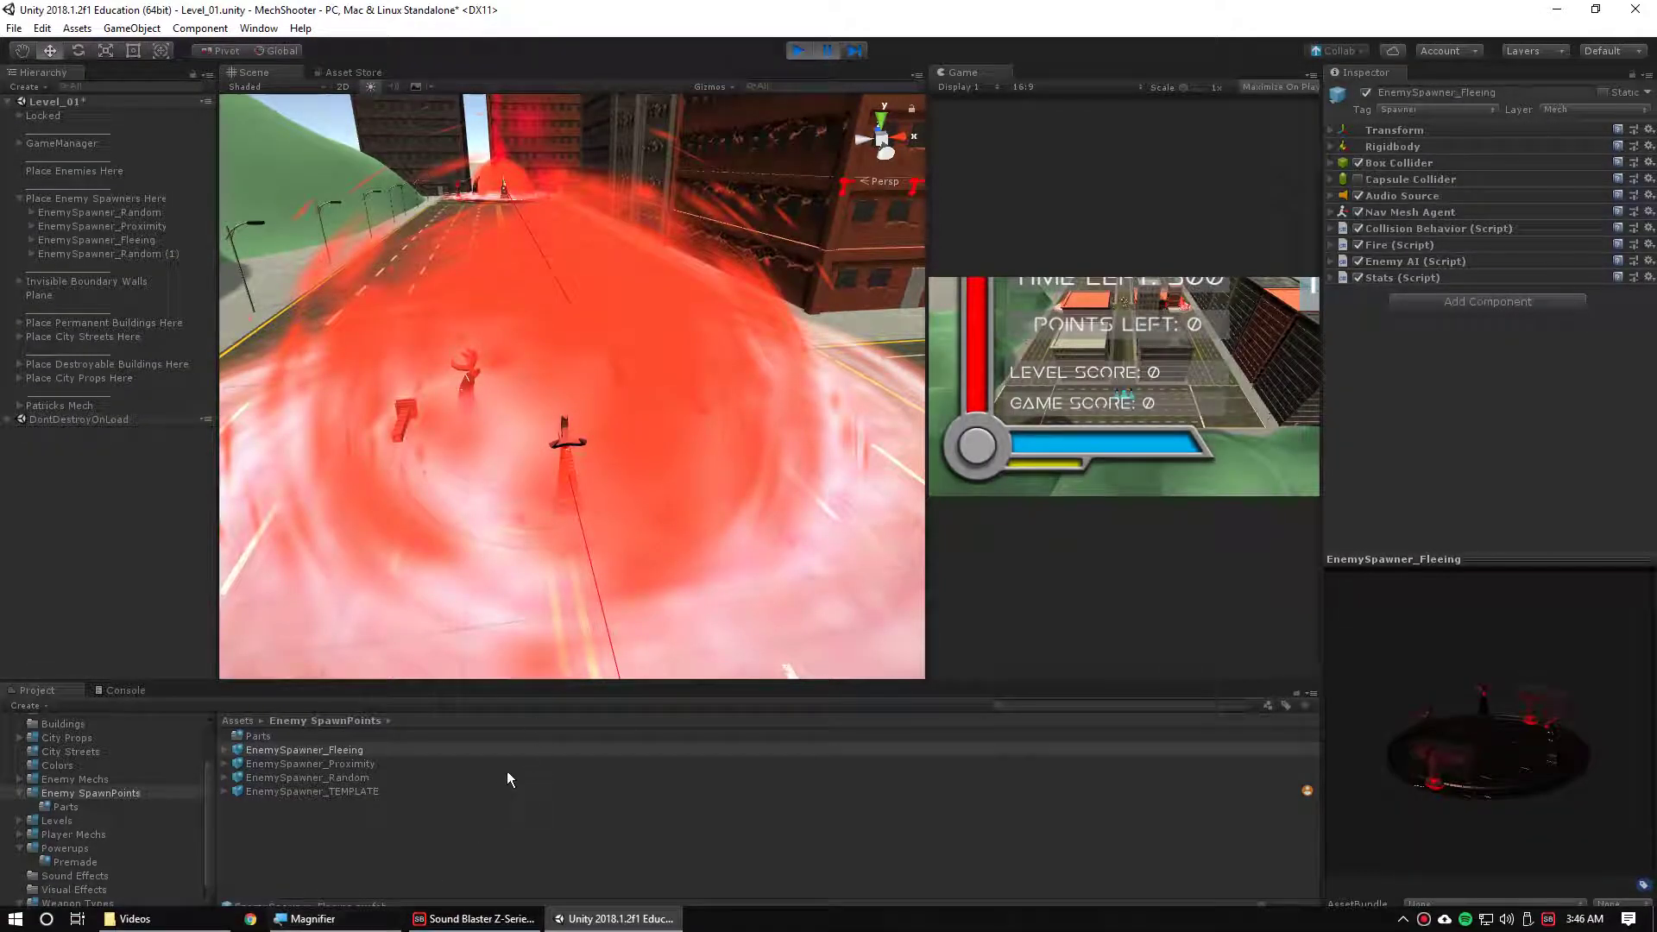
# Stop the play test and open the Navigation window to display the level's NavMesh
pyautogui.click(805, 50)
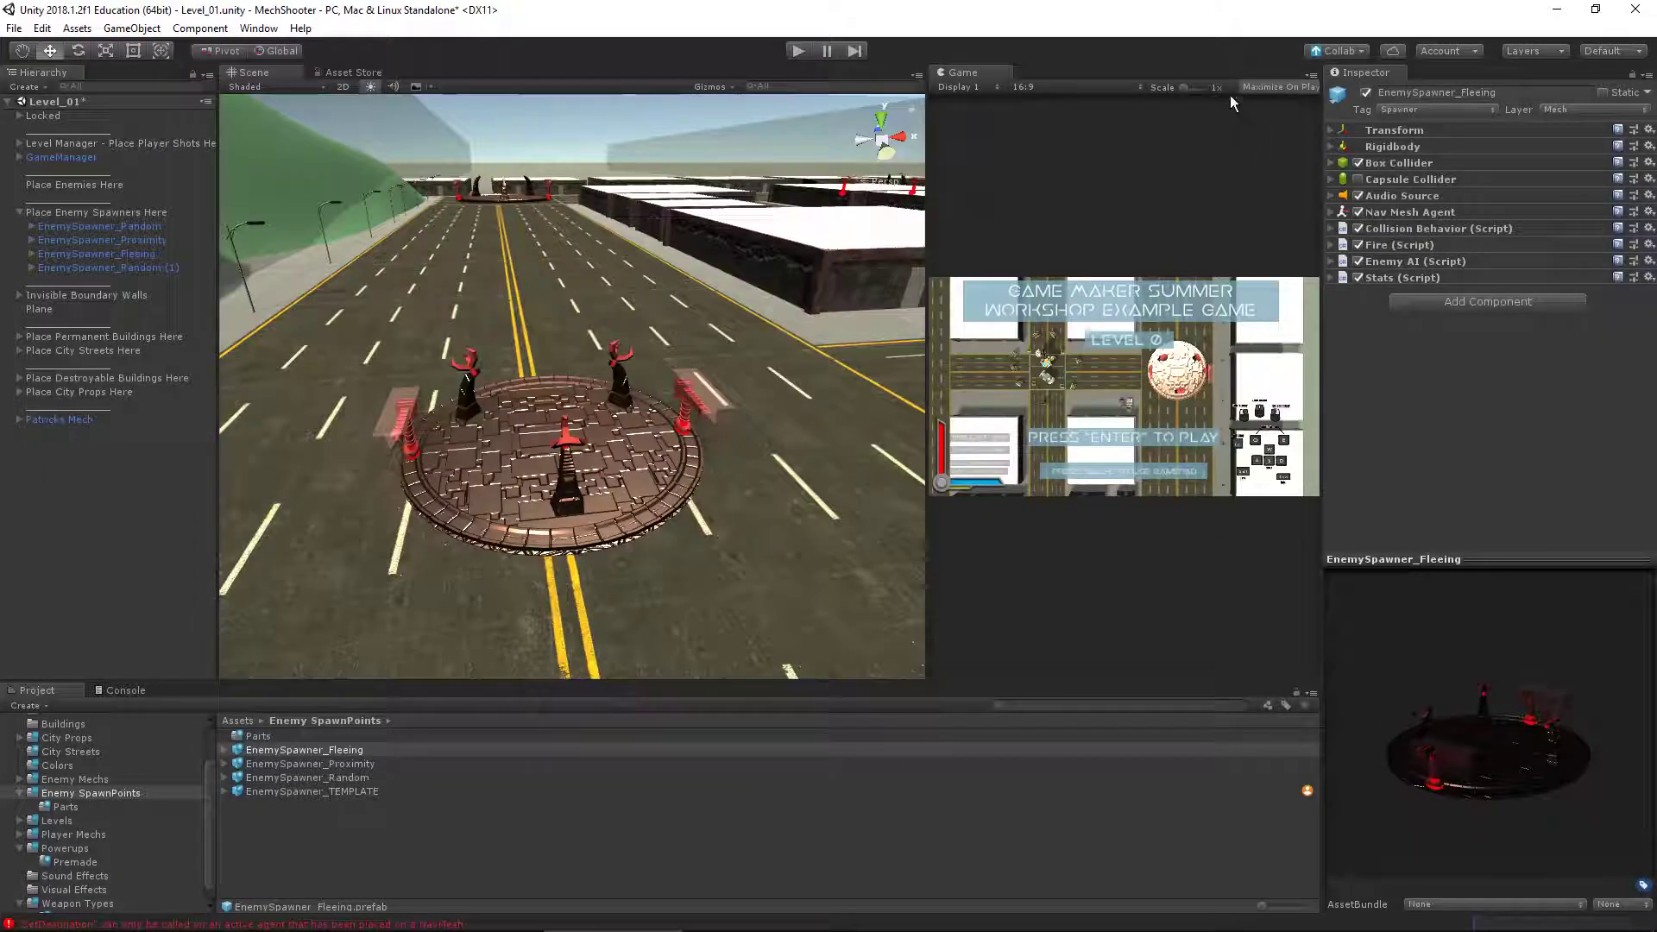
pyautogui.click(259, 28)
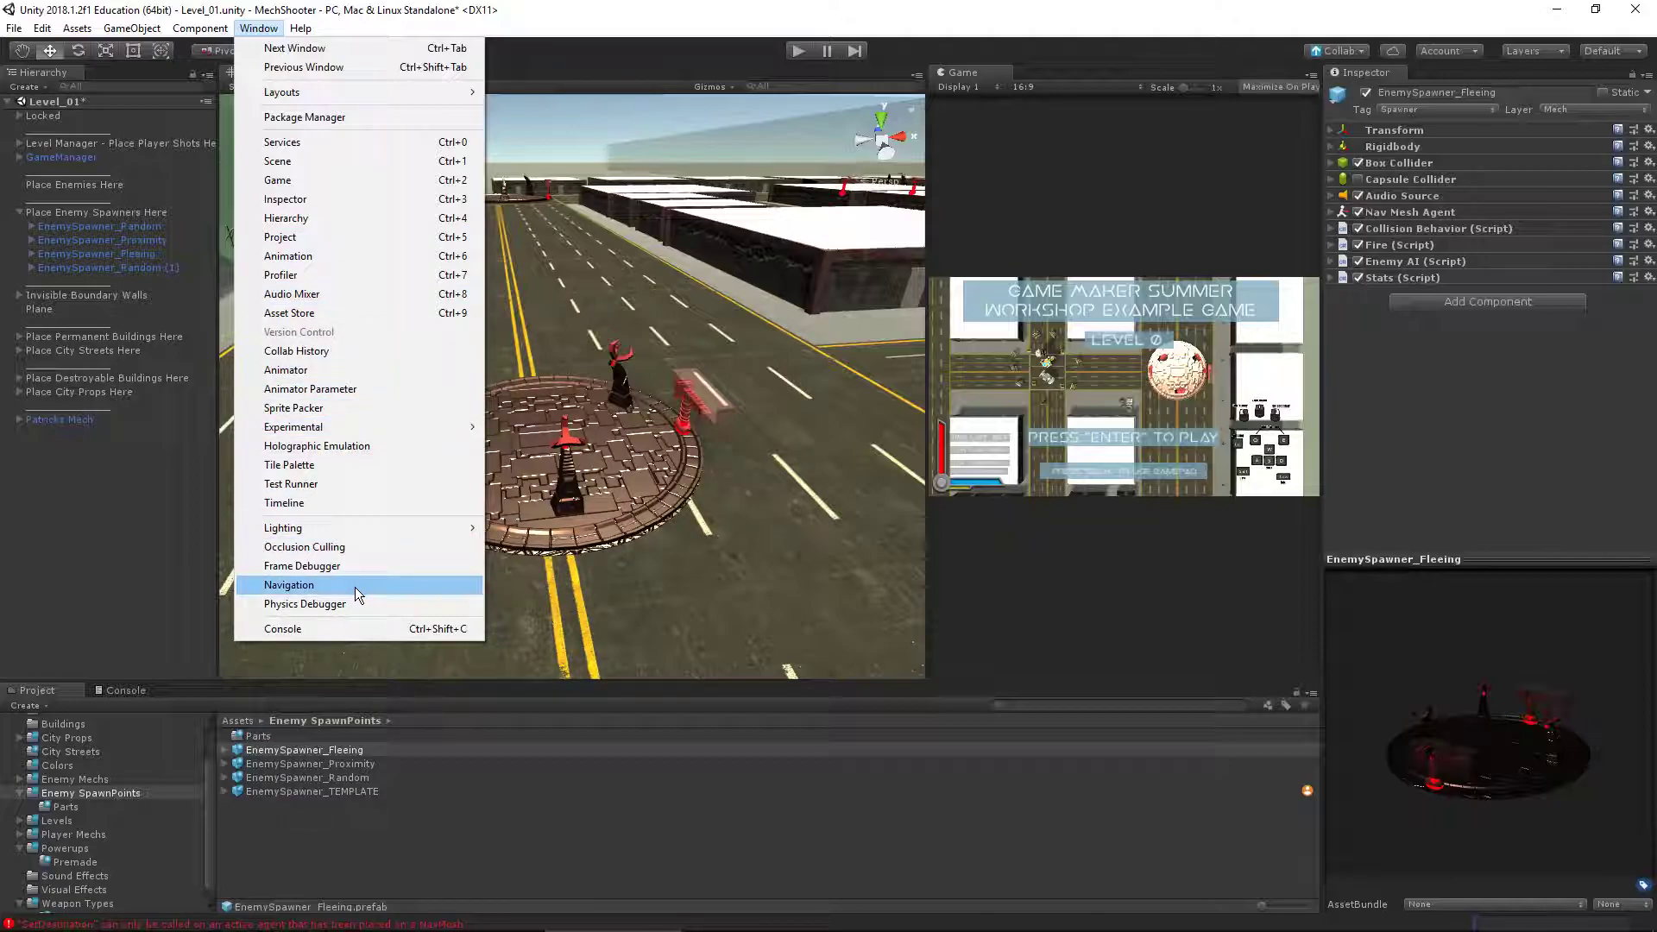
pyautogui.moveTo(682, 355); pyautogui.dragTo(522, 433, button='middle')
pyautogui.scroll(-5, 599, 337)
pyautogui.keyDown('alt'); pyautogui.moveTo(599, 337); pyautogui.dragTo(545, 453); pyautogui.keyUp('alt')
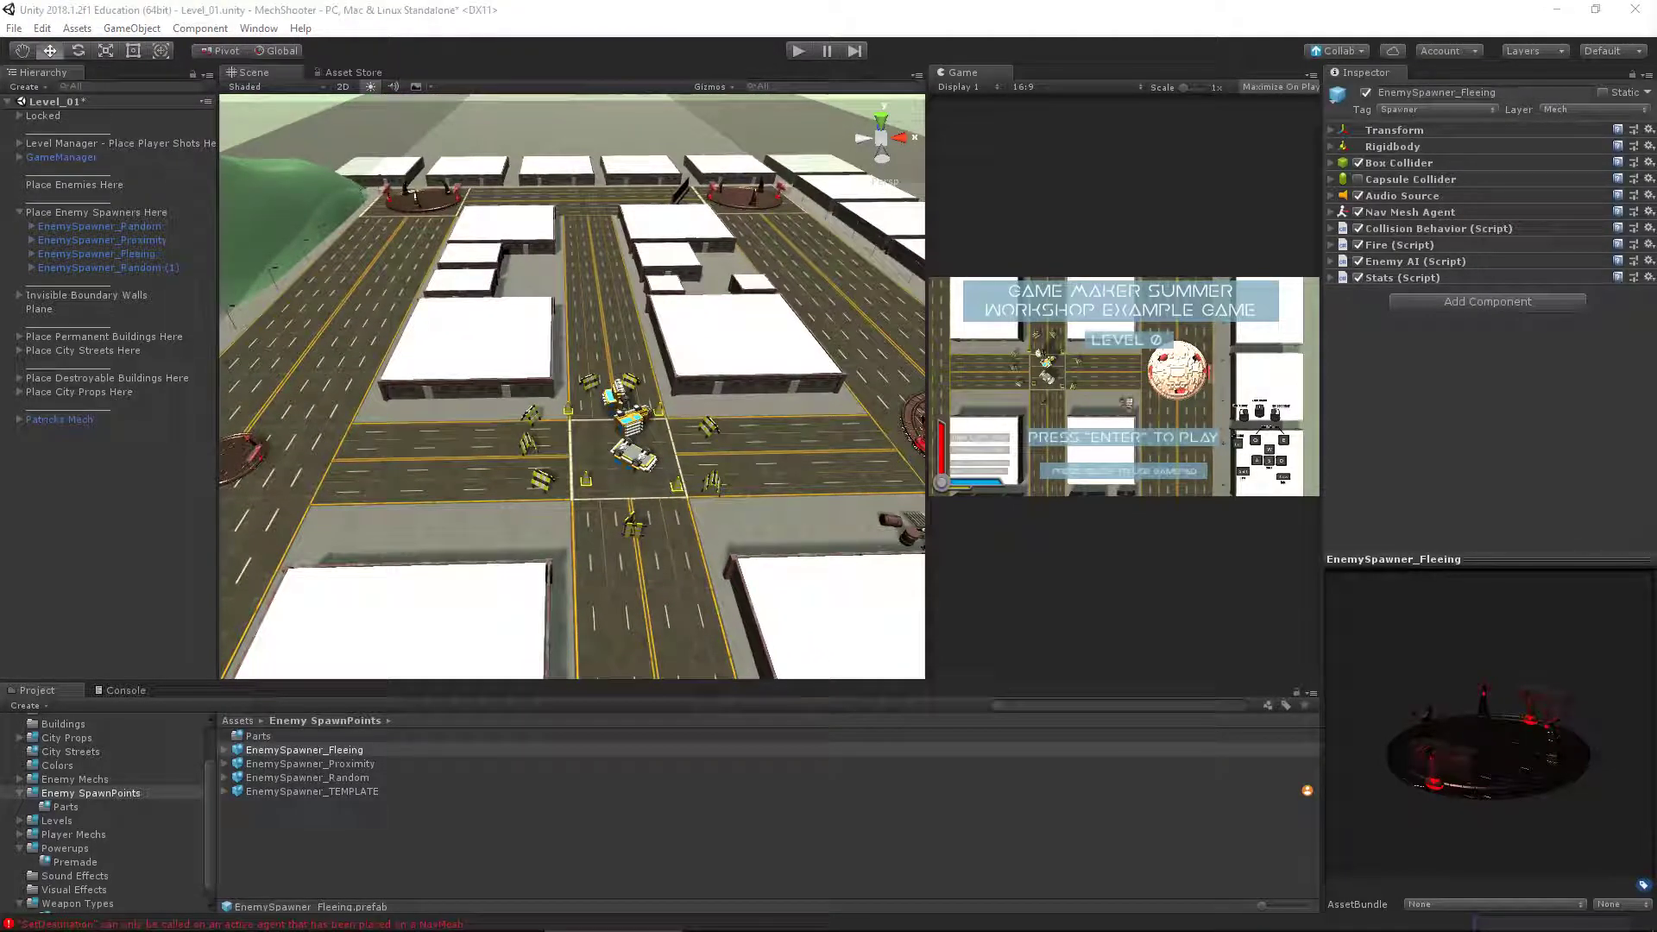
pyautogui.scroll(-6, 570, 397)
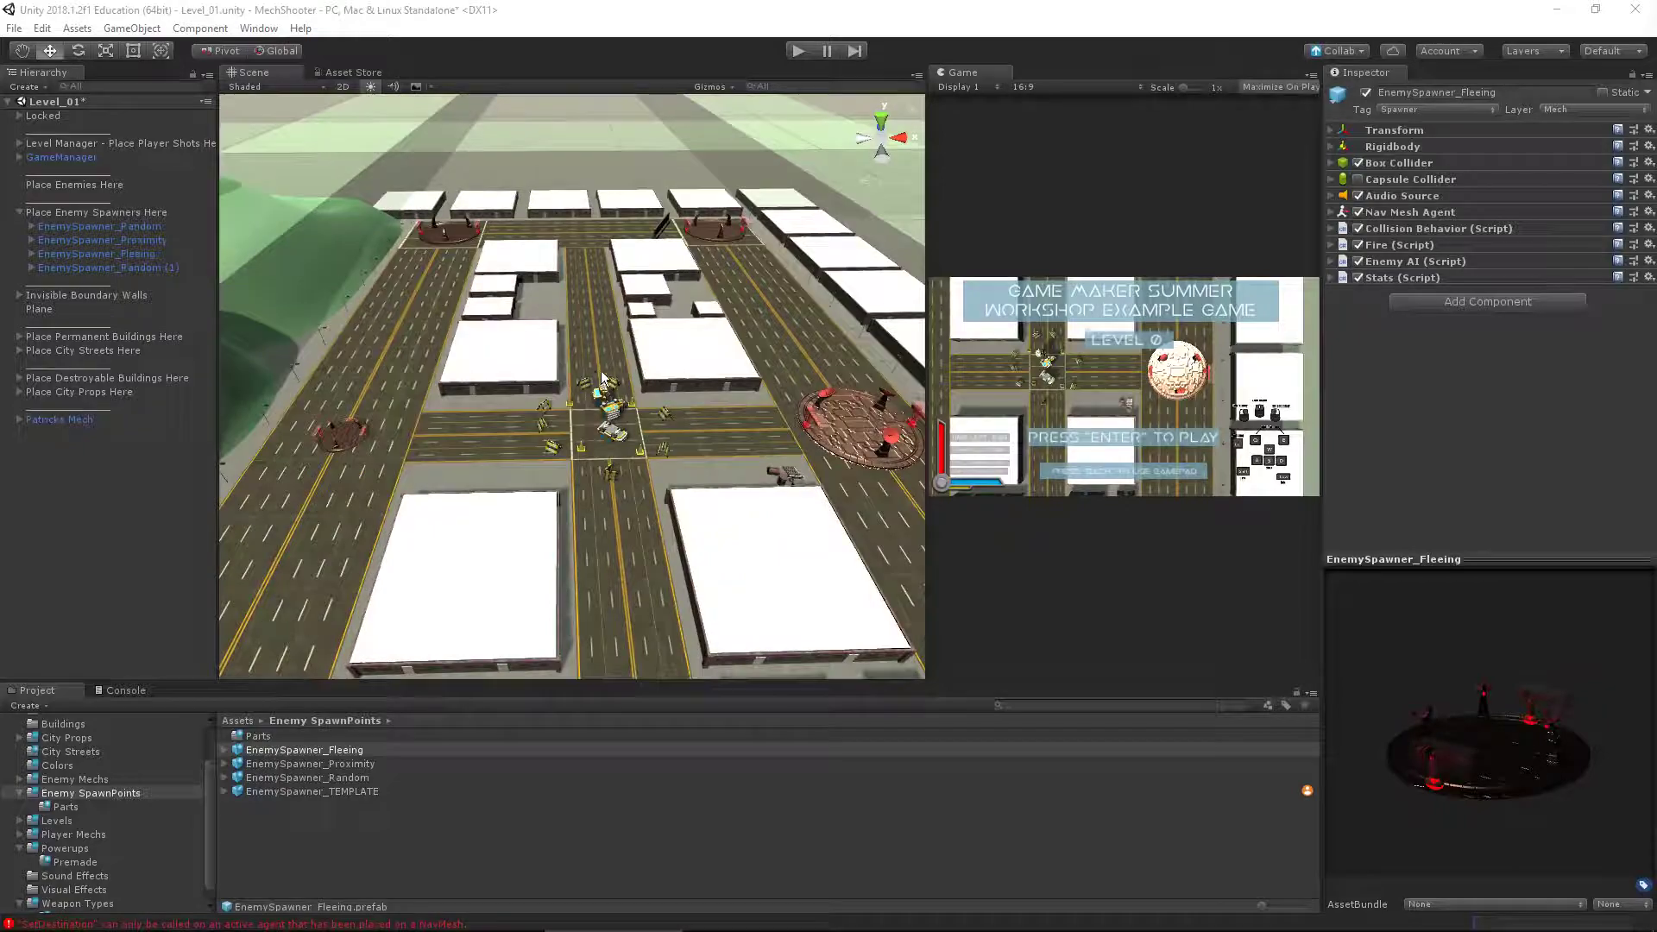
pyautogui.moveTo(559, 412); pyautogui.dragTo(587, 522, button='right')
pyautogui.keyDown('alt'); pyautogui.moveTo(758, 466); pyautogui.dragTo(772, 466, button='right'); pyautogui.keyUp('alt')
pyautogui.keyDown('alt'); pyautogui.moveTo(600, 427); pyautogui.dragTo(690, 424); pyautogui.keyUp('alt')
pyautogui.keyDown('alt'); pyautogui.moveTo(427, 427); pyautogui.dragTo(513, 453); pyautogui.keyUp('alt')
pyautogui.click(261, 29)
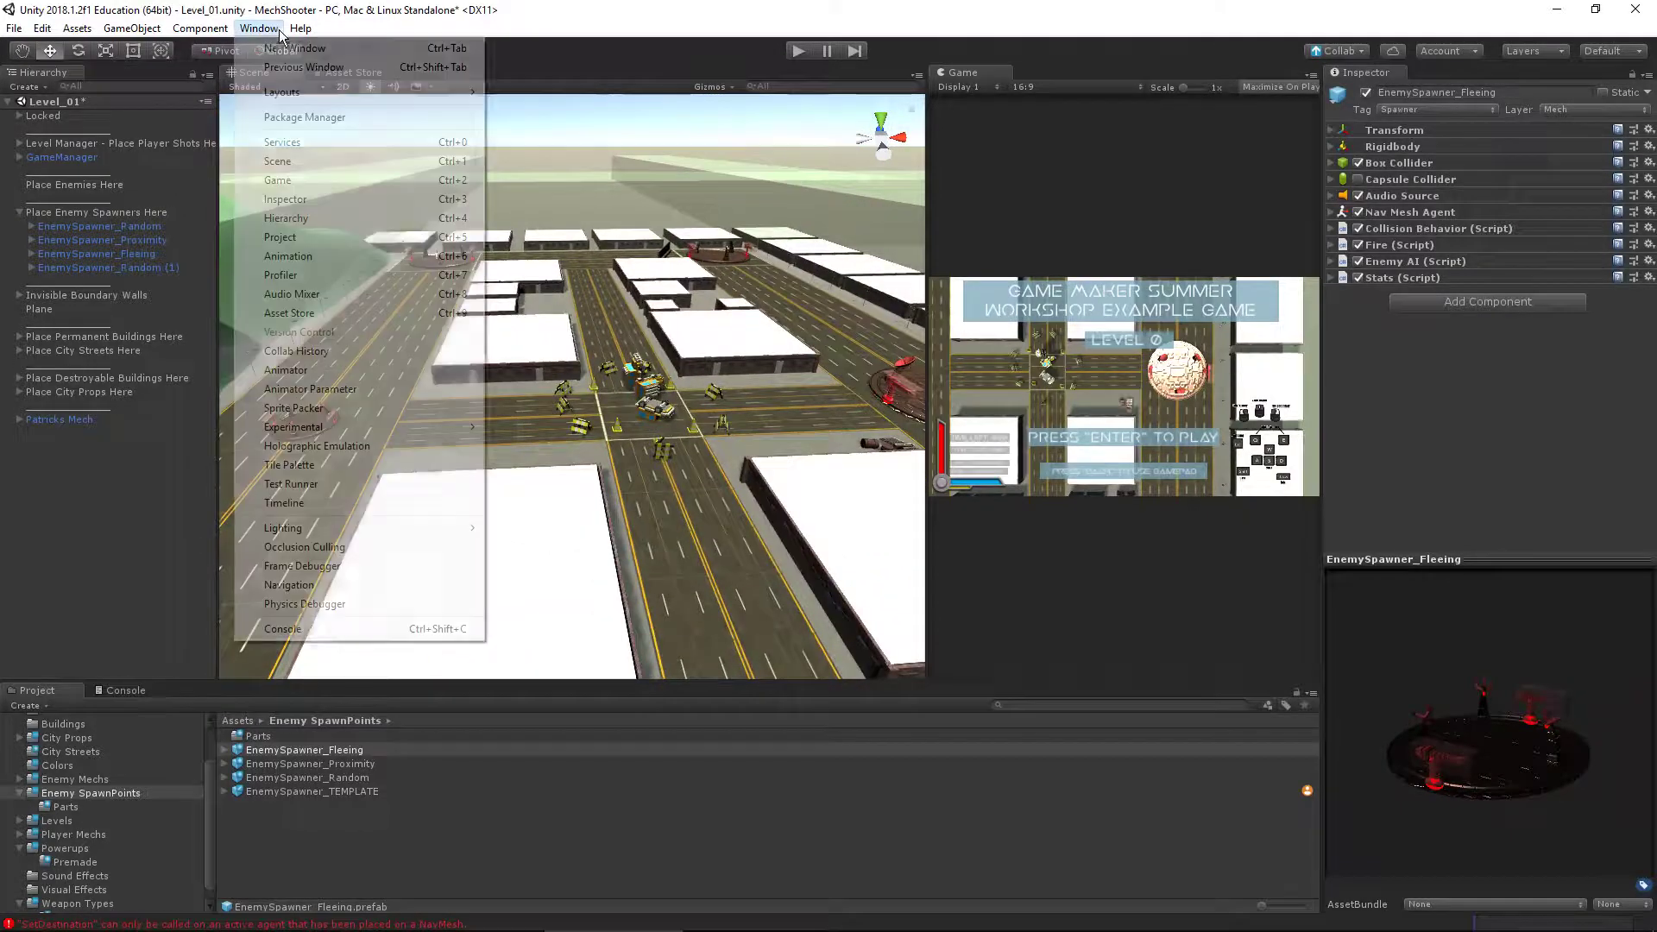
pyautogui.click(344, 585)
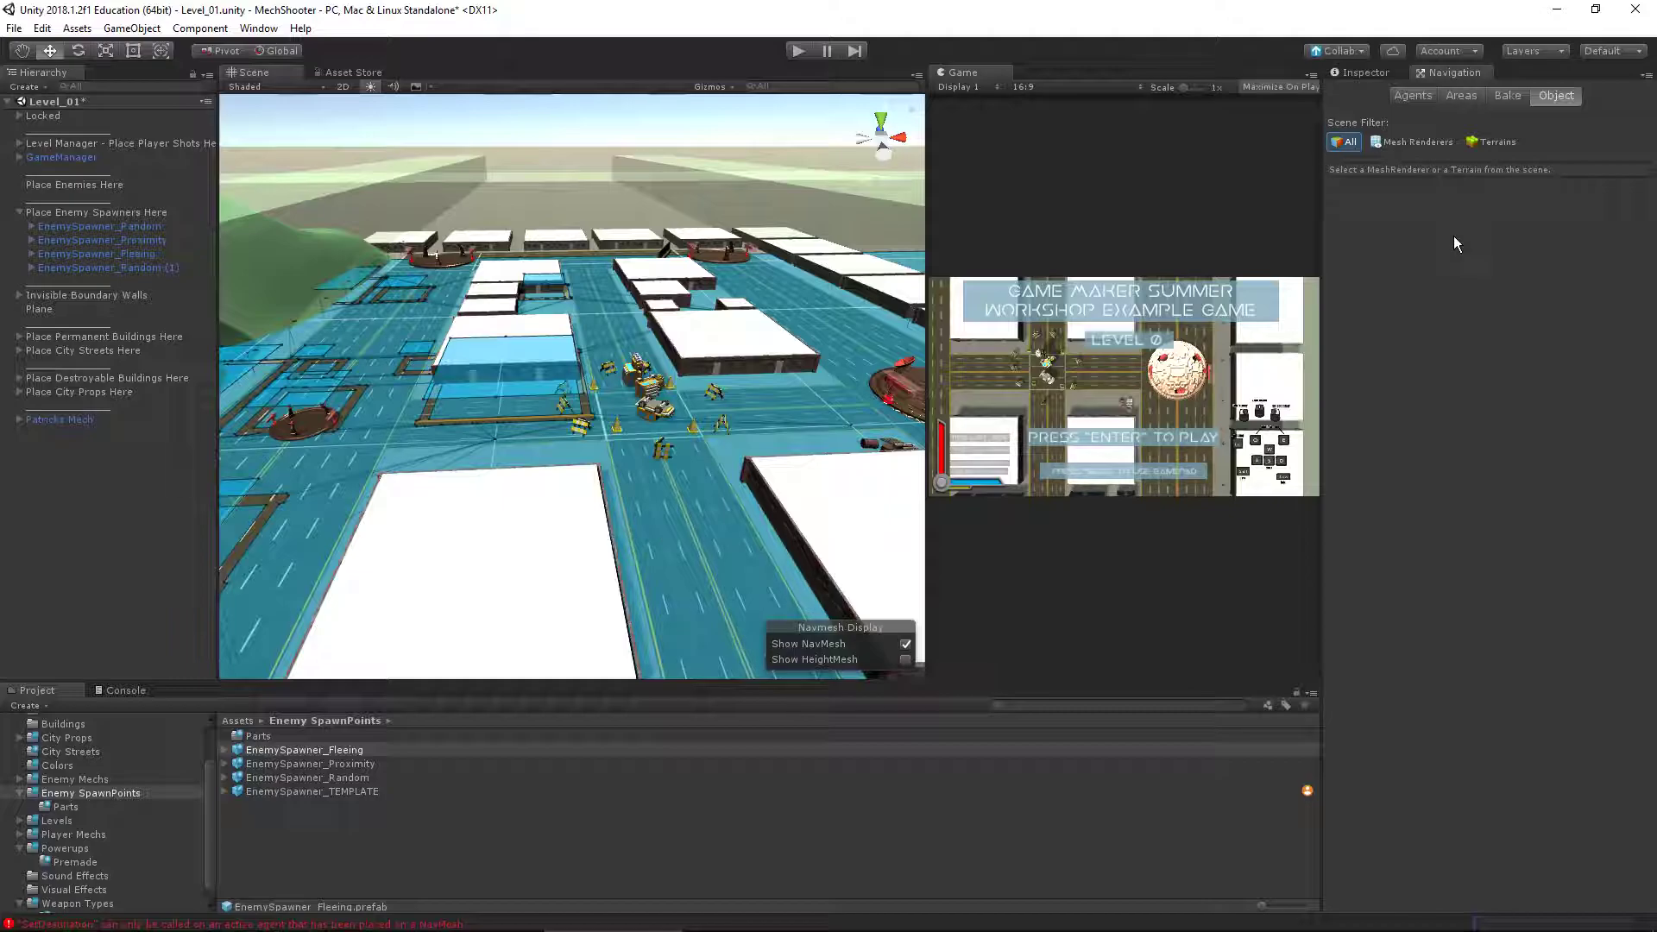
# Go to the Navigation bake settings and bake the level's NavMesh with the existing agent settings
pyautogui.keyDown('alt'); pyautogui.moveTo(725, 276); pyautogui.dragTo(221, 346); pyautogui.keyUp('alt')
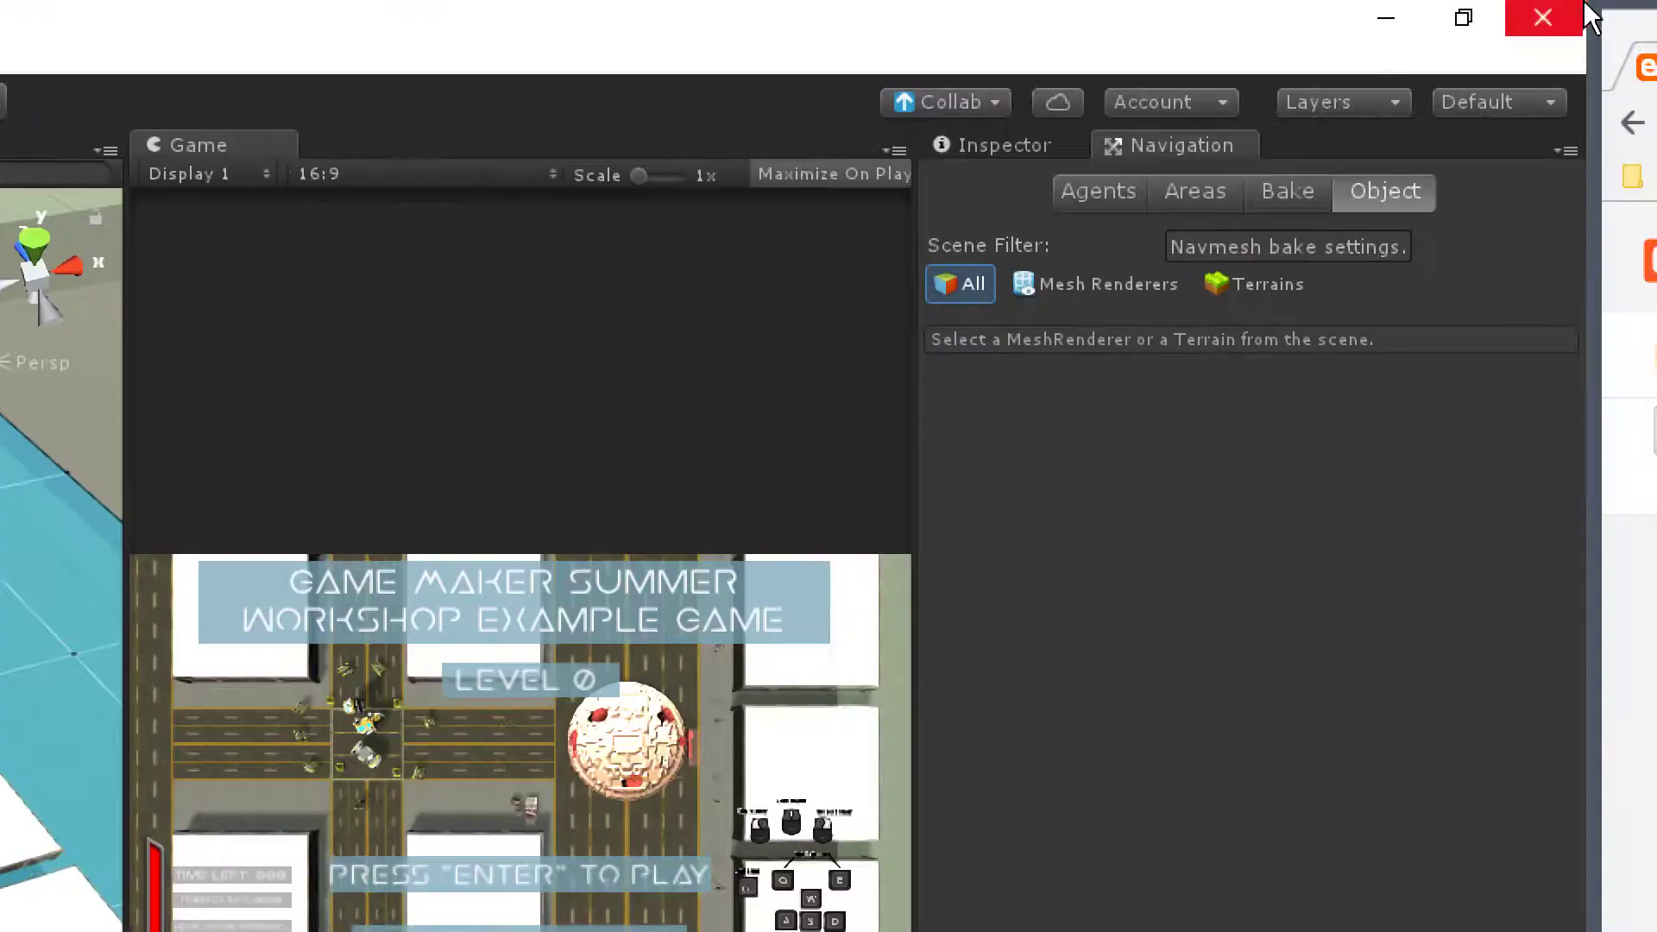
pyautogui.click(1002, 145)
pyautogui.click(1155, 148)
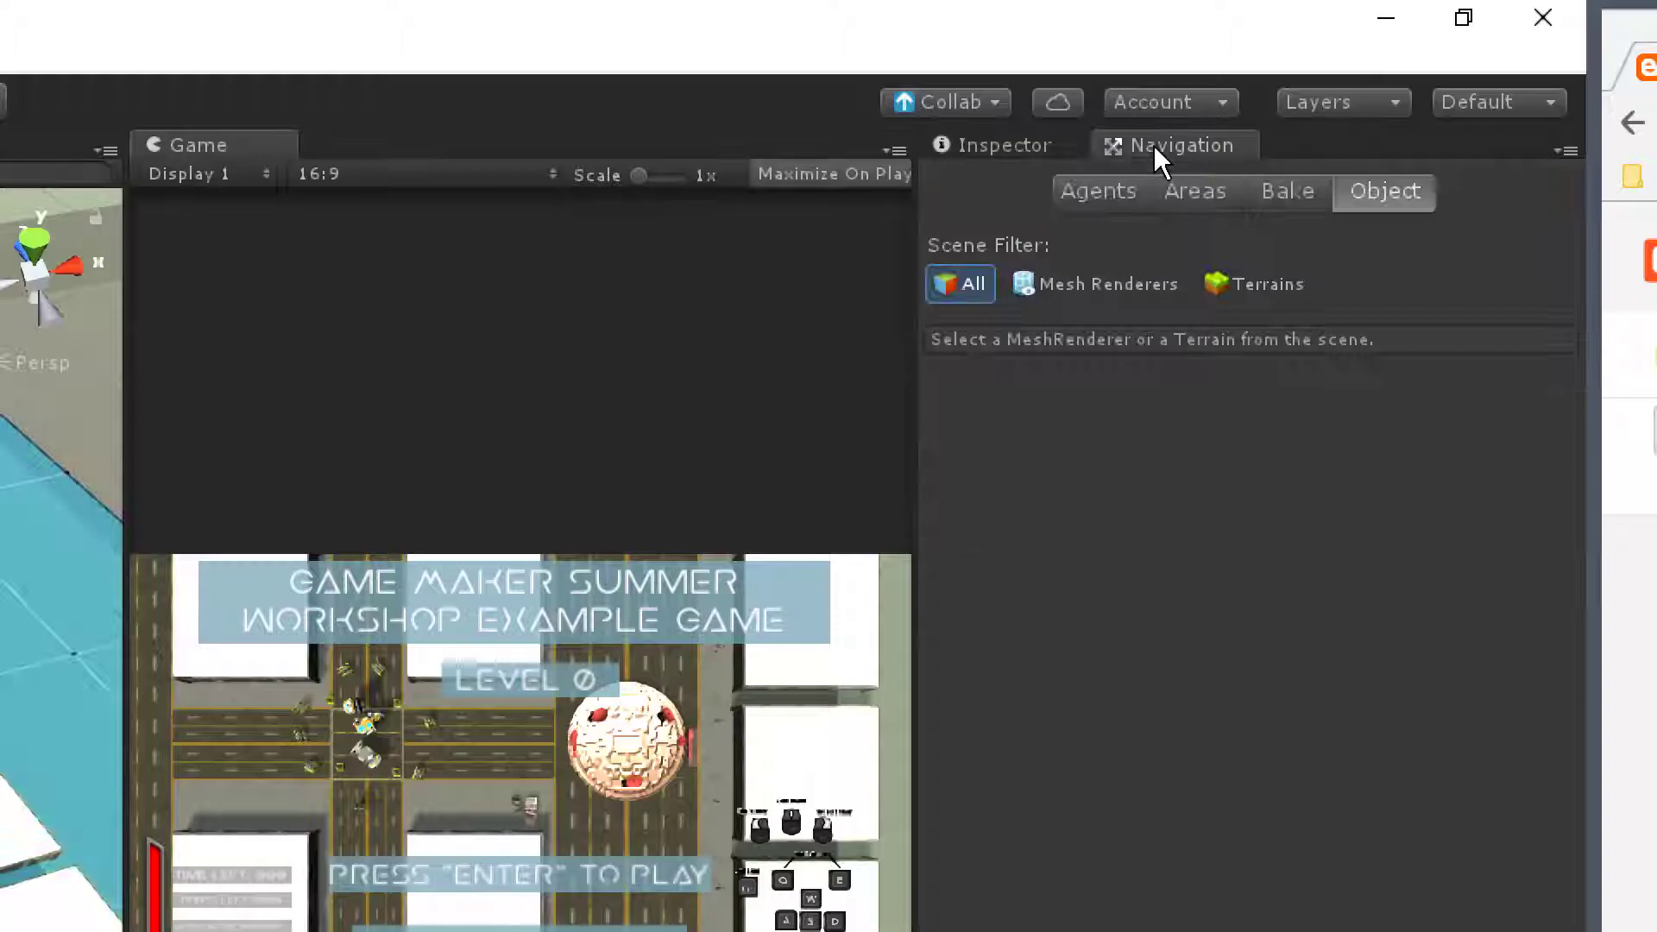
pyautogui.click(1010, 142)
pyautogui.click(1156, 144)
pyautogui.click(1018, 139)
pyautogui.click(1166, 142)
pyautogui.click(1019, 142)
pyautogui.click(1155, 142)
pyautogui.click(1291, 188)
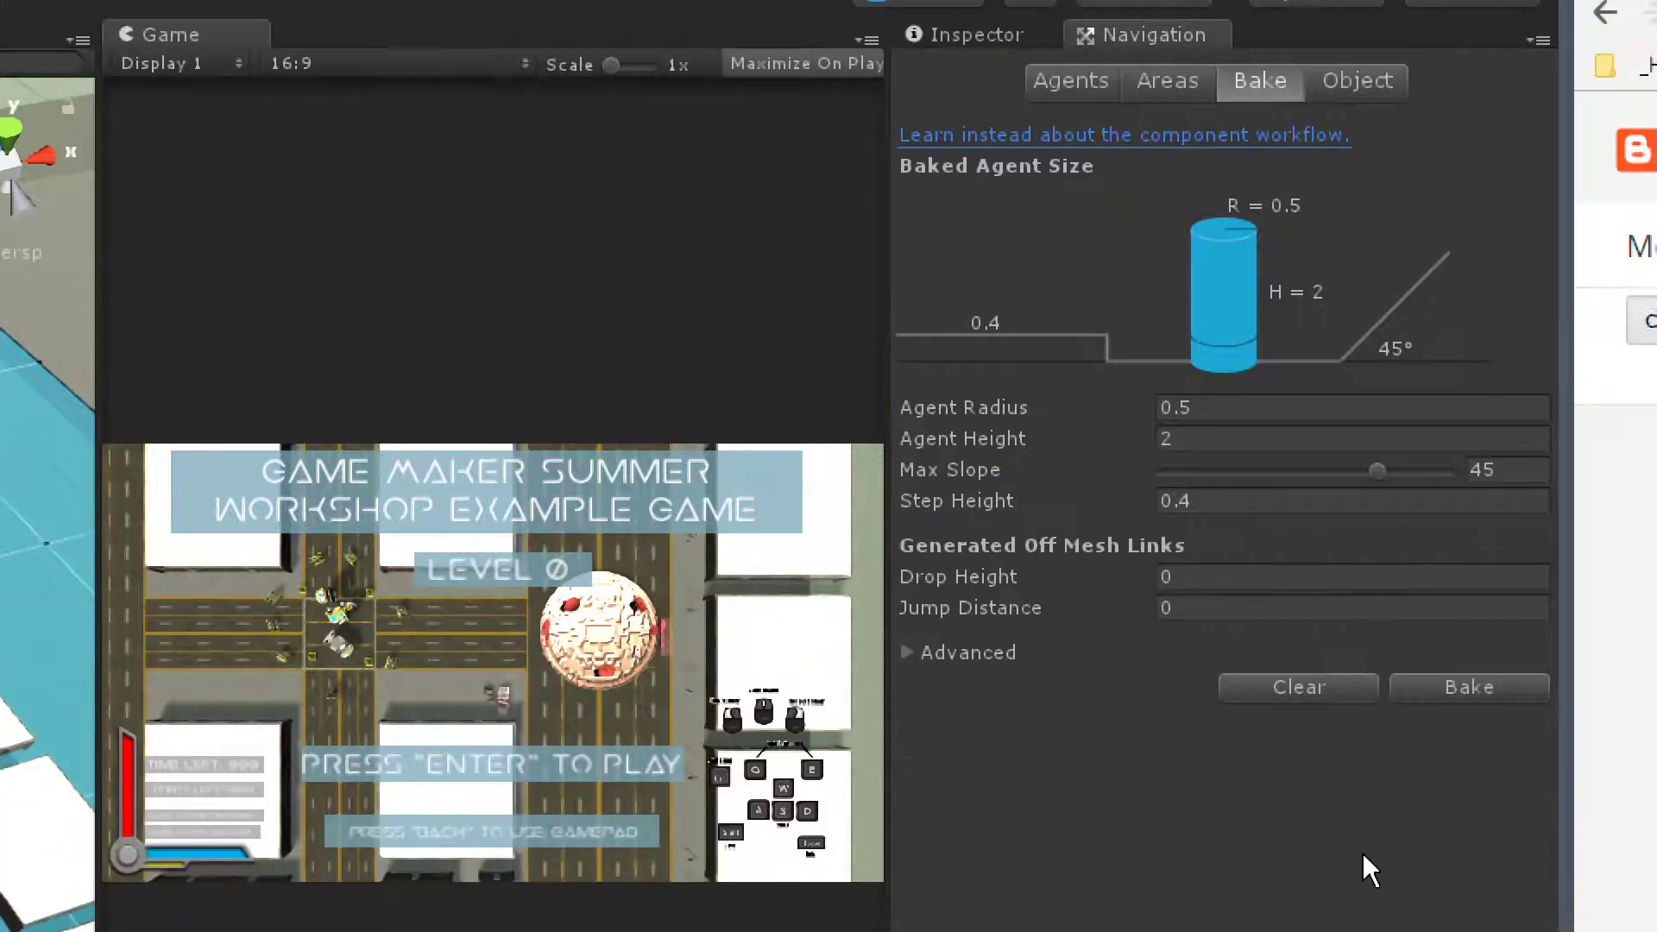
pyautogui.click(1332, 531)
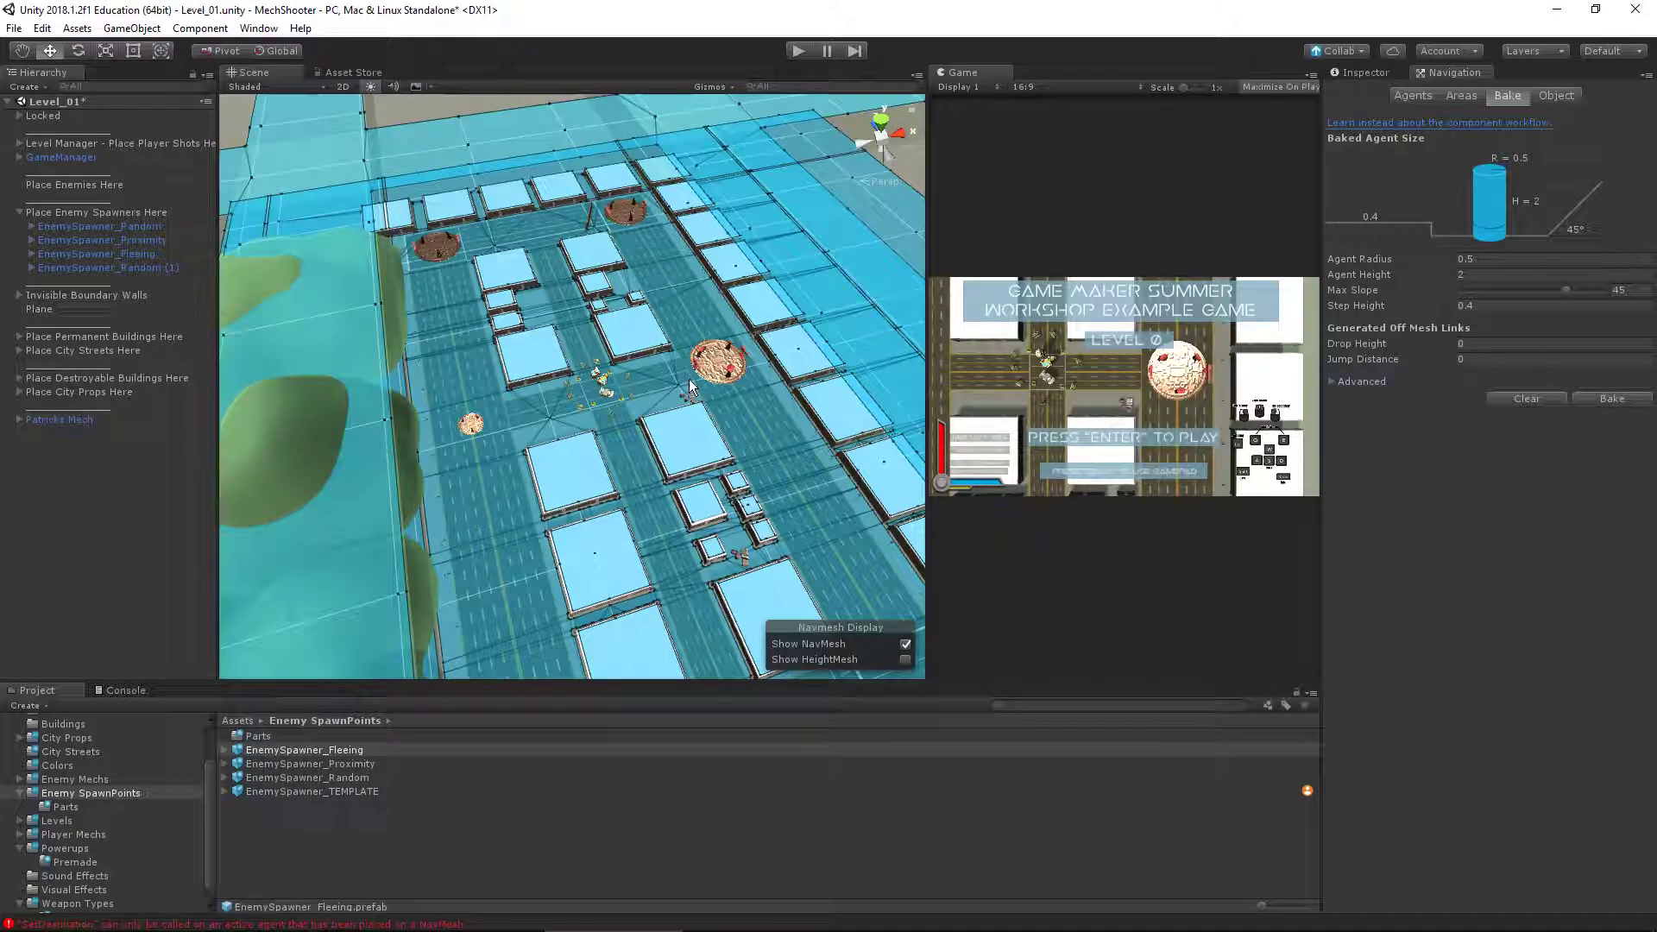
# Examine the baked NavMesh coverage over the streets, buildings and hills from several angles
pyautogui.moveTo(627, 338)
pyautogui.keyDown('alt'); pyautogui.mouseDown()
pyautogui.moveTo(632, 297)
pyautogui.moveTo(649, 344)
pyautogui.mouseUp(); pyautogui.keyUp('alt')
pyautogui.keyDown('alt'); pyautogui.moveTo(649, 344); pyautogui.dragTo(699, 406, button='right'); pyautogui.keyUp('alt')
pyautogui.keyDown('alt'); pyautogui.moveTo(699, 406); pyautogui.dragTo(725, 443); pyautogui.keyUp('alt')
pyautogui.keyDown('alt'); pyautogui.moveTo(725, 444); pyautogui.dragTo(552, 328, button='right'); pyautogui.keyUp('alt')
pyautogui.keyDown('alt'); pyautogui.moveTo(552, 328); pyautogui.dragTo(516, 351); pyautogui.keyUp('alt')
pyautogui.keyDown('alt'); pyautogui.moveTo(516, 352); pyautogui.dragTo(714, 414, button='right'); pyautogui.keyUp('alt')
pyautogui.keyDown('alt'); pyautogui.moveTo(715, 414); pyautogui.dragTo(820, 429, button='middle'); pyautogui.keyUp('alt')
pyautogui.keyDown('alt'); pyautogui.moveTo(821, 429); pyautogui.dragTo(789, 362); pyautogui.keyUp('alt')
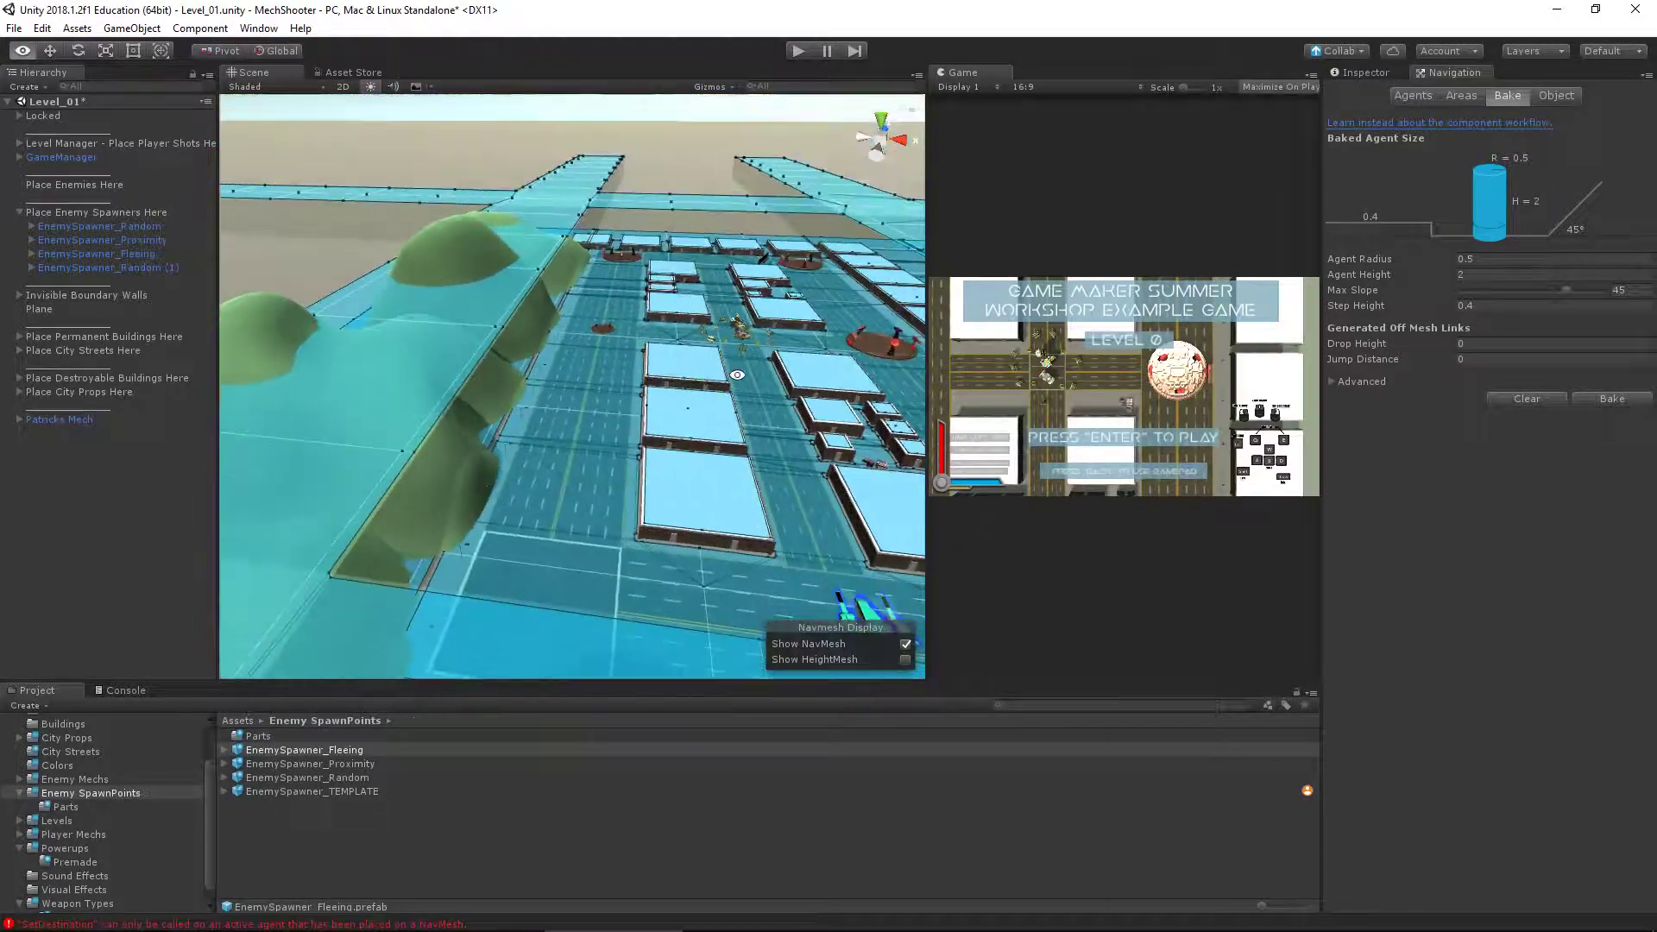
pyautogui.keyDown('alt'); pyautogui.moveTo(789, 362); pyautogui.dragTo(869, 436, button='right'); pyautogui.keyUp('alt')
pyautogui.keyDown('alt'); pyautogui.moveTo(869, 436); pyautogui.dragTo(841, 484); pyautogui.keyUp('alt')
pyautogui.keyDown('alt'); pyautogui.moveTo(842, 483); pyautogui.dragTo(587, 386, button='right'); pyautogui.keyUp('alt')
# Move the Plane sideways along the X axis, clear of the city, and rebake the NavMesh
pyautogui.click(50, 309)
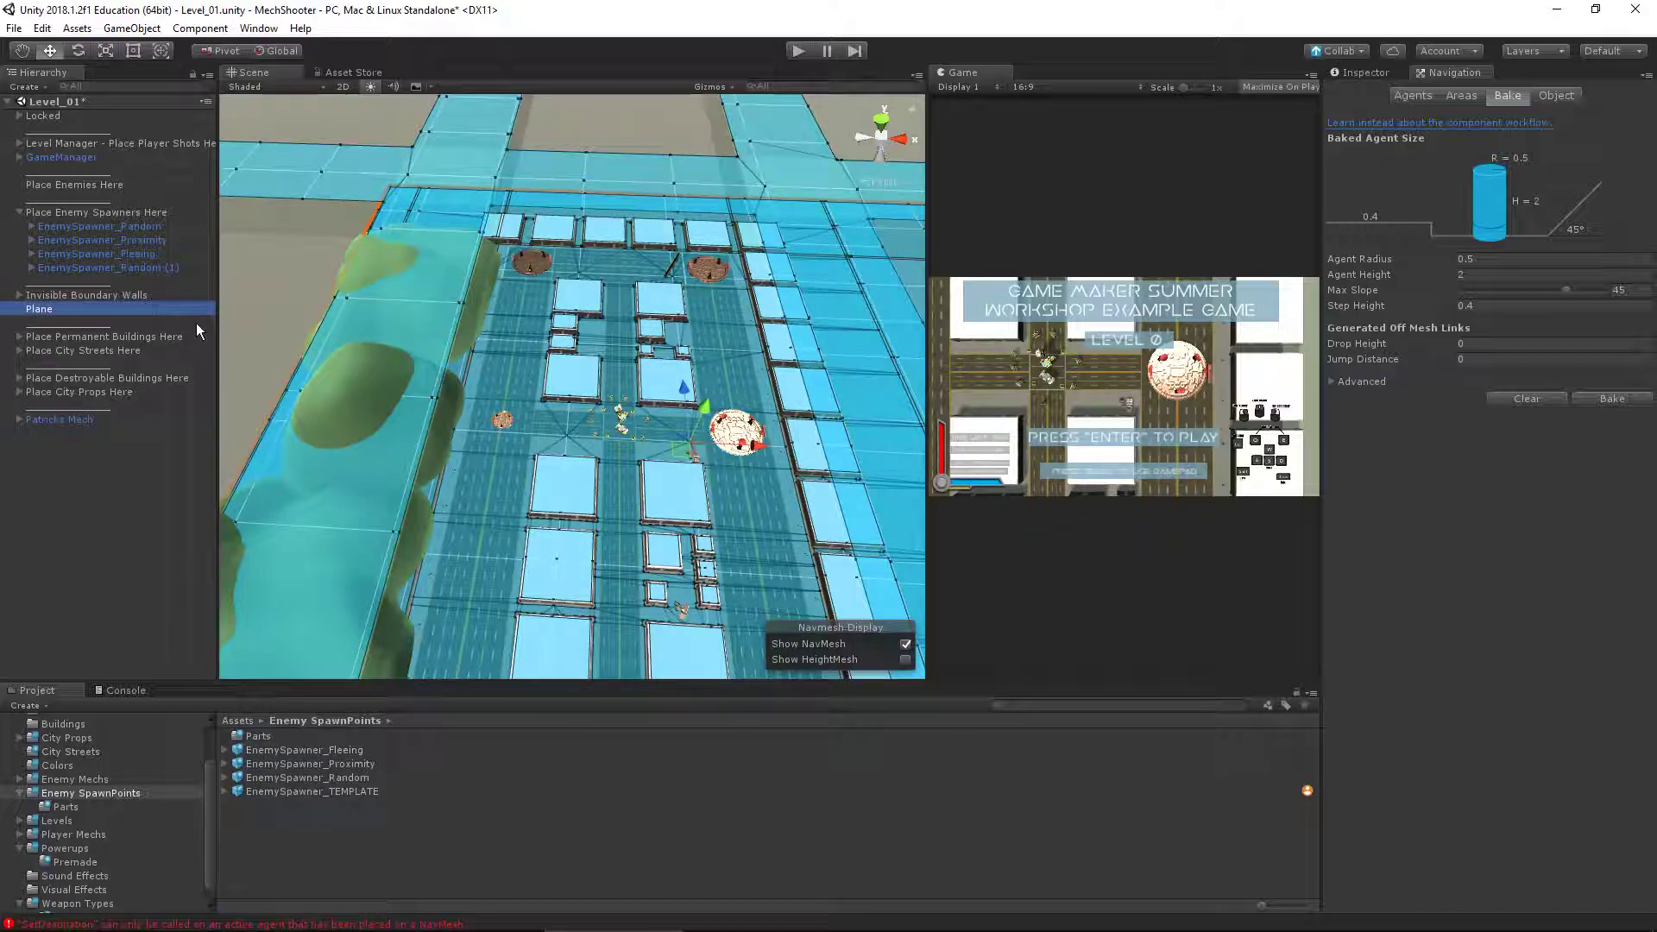
pyautogui.keyDown('alt'); pyautogui.moveTo(673, 339); pyautogui.dragTo(595, 423); pyautogui.keyUp('alt')
pyautogui.keyDown('alt'); pyautogui.scroll(-10, 595, 423); pyautogui.keyUp('alt')
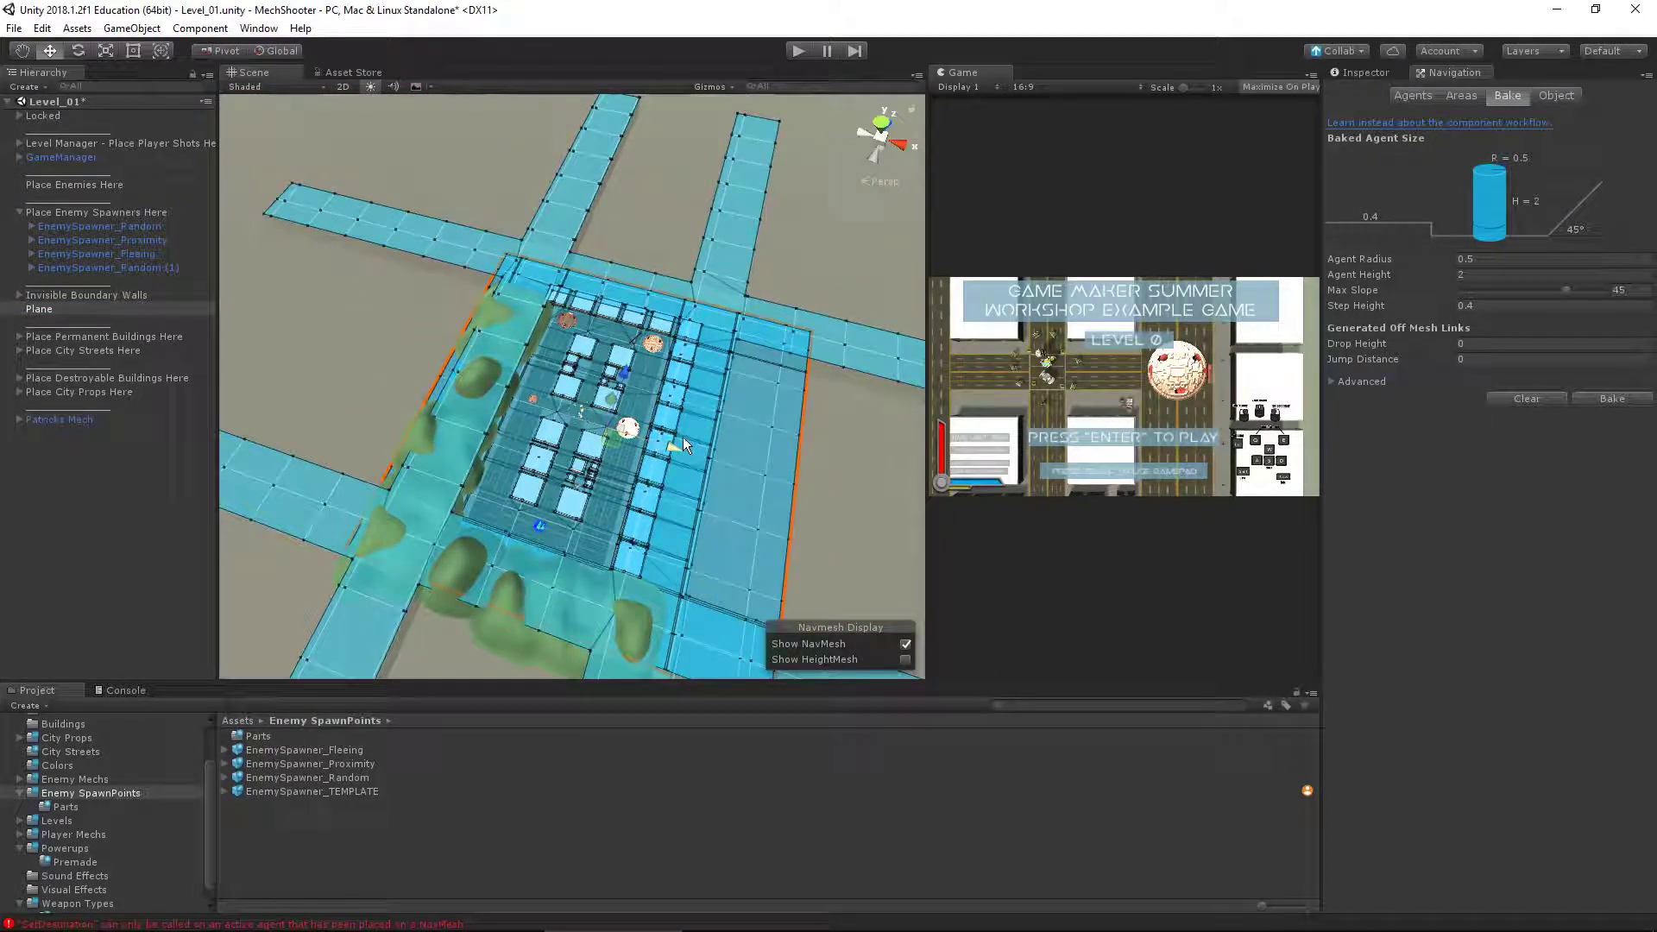
pyautogui.moveTo(678, 447); pyautogui.dragTo(860, 515)
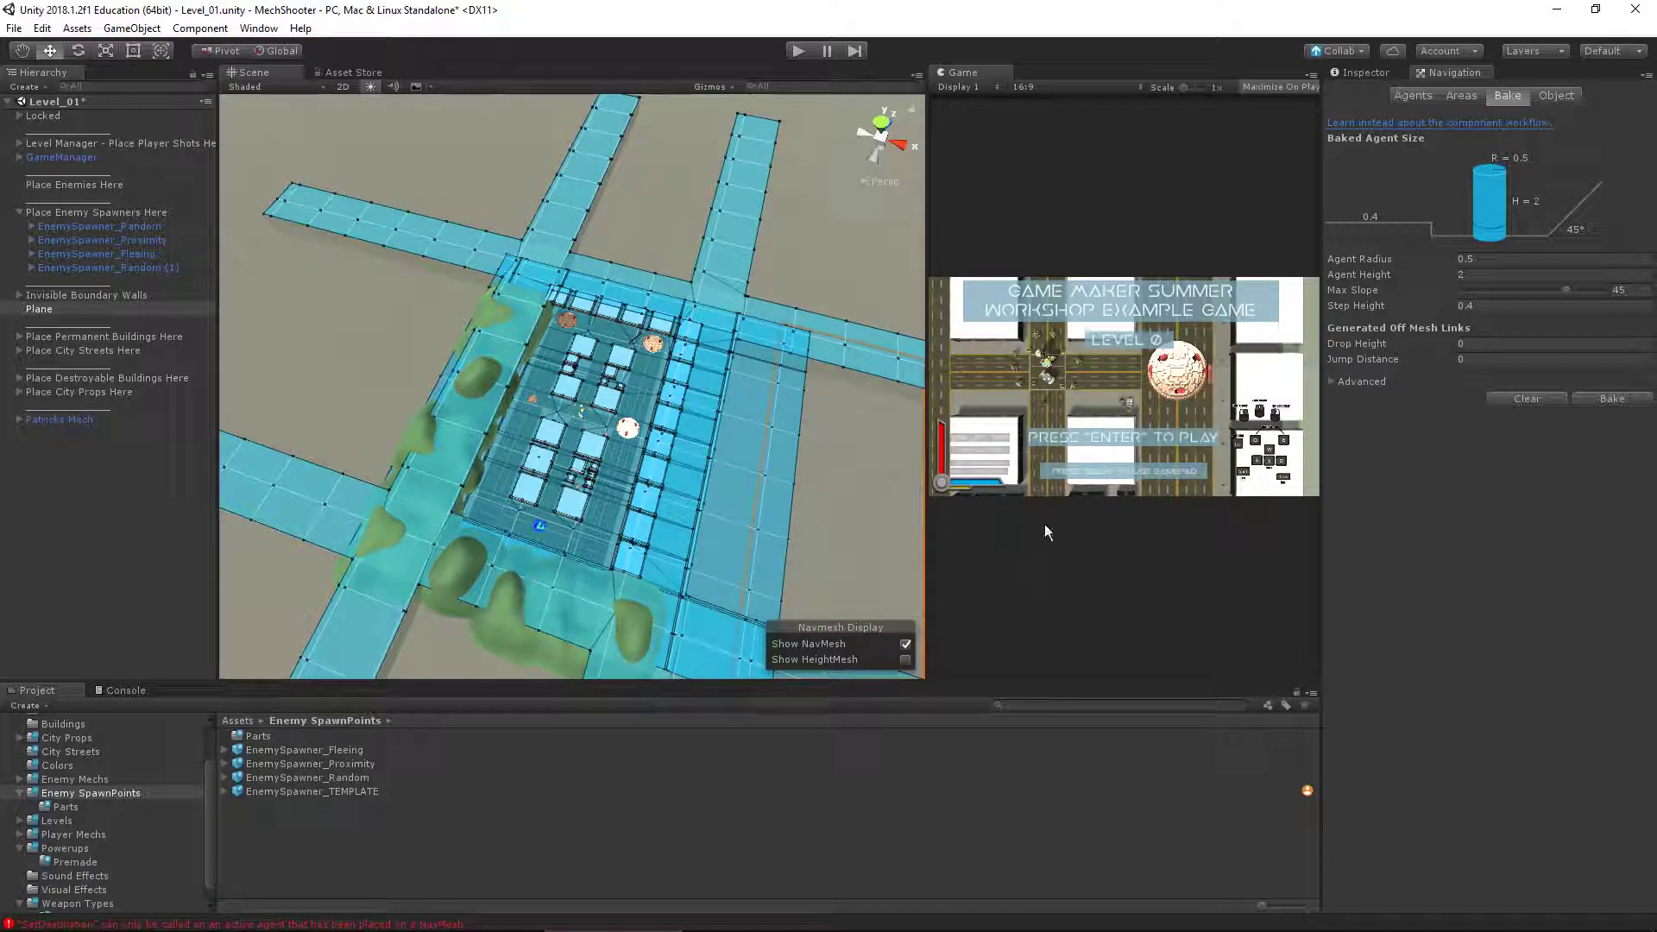
pyautogui.click(1602, 398)
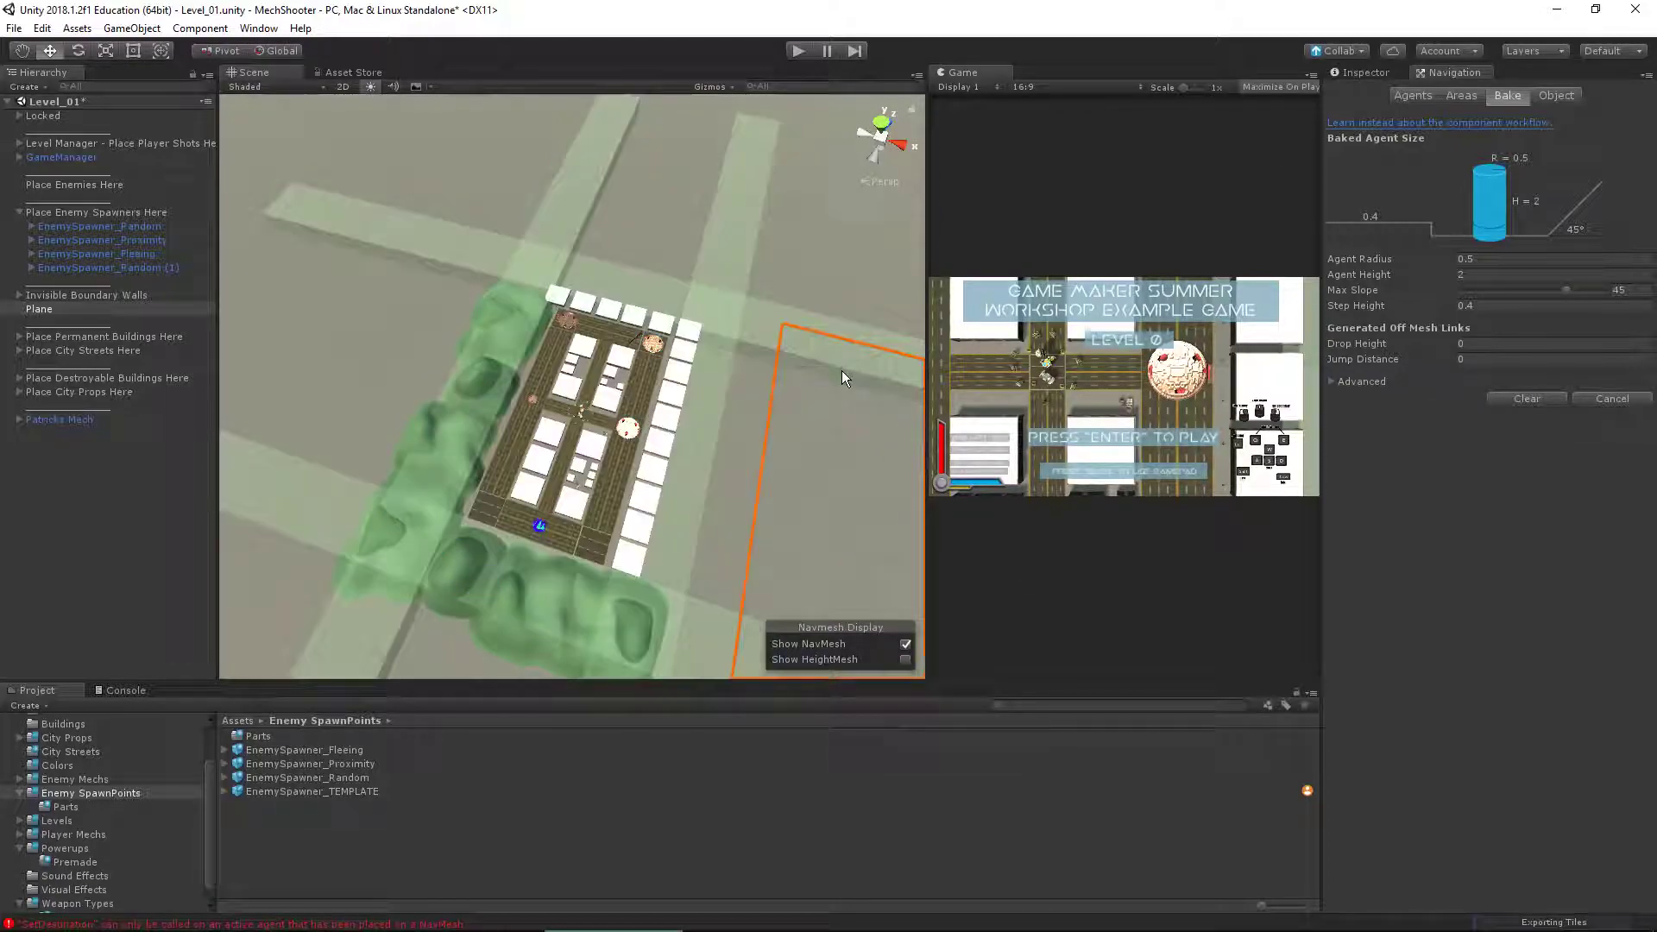
# Examine how the rebaked NavMesh covers the city streets and the relocated Plane
pyautogui.moveTo(733, 368); pyautogui.dragTo(649, 313, button='middle')
pyautogui.keyDown('alt'); pyautogui.moveTo(649, 312); pyautogui.dragTo(706, 313); pyautogui.keyUp('alt')
pyautogui.keyDown('alt'); pyautogui.moveTo(705, 312); pyautogui.dragTo(754, 412, button='right'); pyautogui.keyUp('alt')
pyautogui.moveTo(586, 431); pyautogui.dragTo(729, 380, button='middle')
pyautogui.moveTo(728, 380)
pyautogui.keyDown('alt'); pyautogui.mouseDown()
pyautogui.moveTo(695, 325)
pyautogui.moveTo(691, 370)
pyautogui.moveTo(543, 381)
pyautogui.moveTo(757, 333)
pyautogui.moveTo(710, 380)
pyautogui.mouseUp(); pyautogui.keyUp('alt')
pyautogui.keyDown('alt'); pyautogui.moveTo(711, 380); pyautogui.dragTo(636, 481, button='right'); pyautogui.keyUp('alt')
pyautogui.keyDown('alt'); pyautogui.moveTo(636, 480); pyautogui.dragTo(528, 518); pyautogui.keyUp('alt')
pyautogui.moveTo(528, 518); pyautogui.dragTo(381, 380, button='middle')
pyautogui.keyDown('alt'); pyautogui.moveTo(380, 381); pyautogui.dragTo(681, 350, button='right'); pyautogui.keyUp('alt')
# Move the Plane back along the X axis so it lies under the city again
pyautogui.click(51, 311)
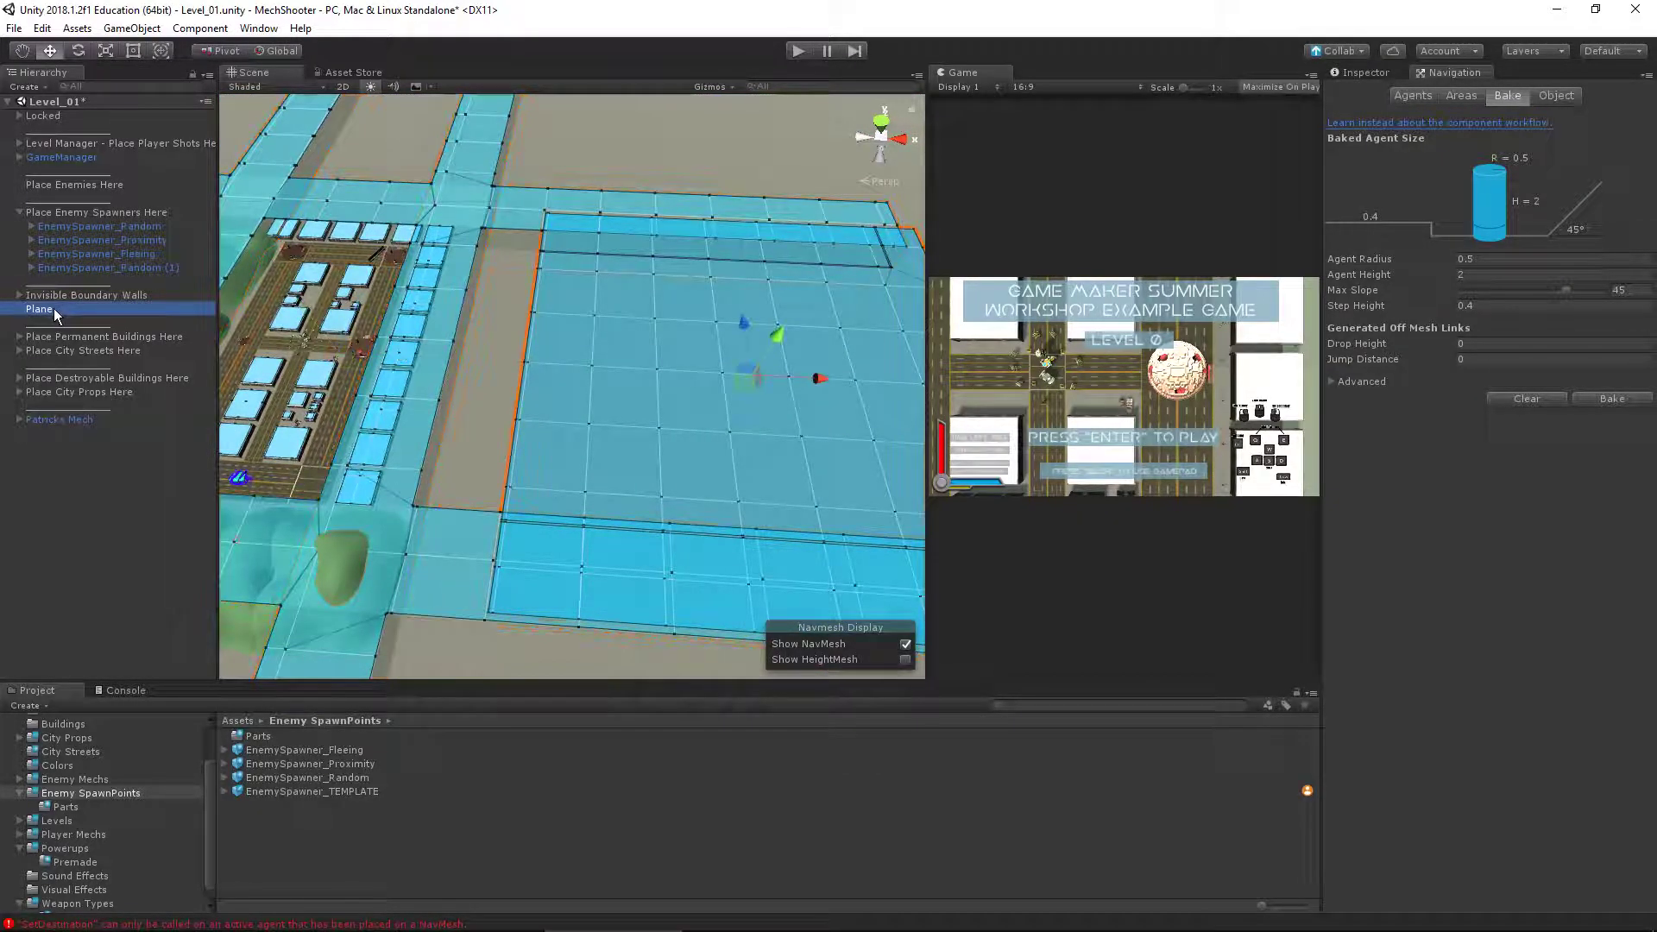
pyautogui.moveTo(823, 379); pyautogui.dragTo(406, 361)
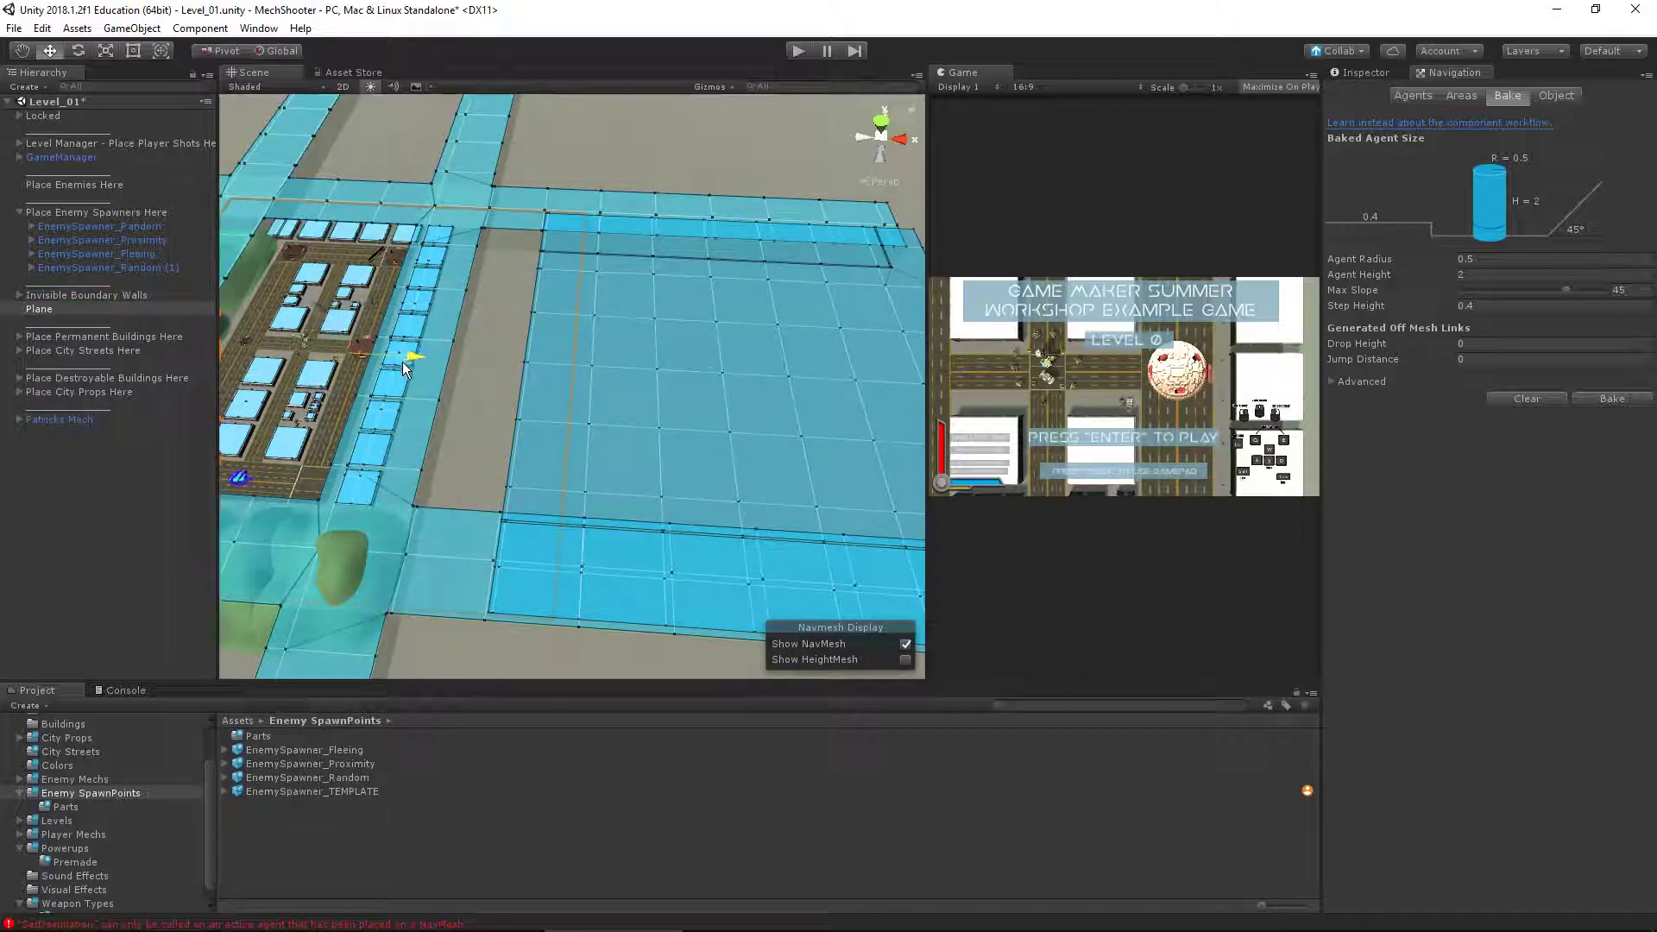
pyautogui.moveTo(405, 361); pyautogui.dragTo(608, 367, button='middle')
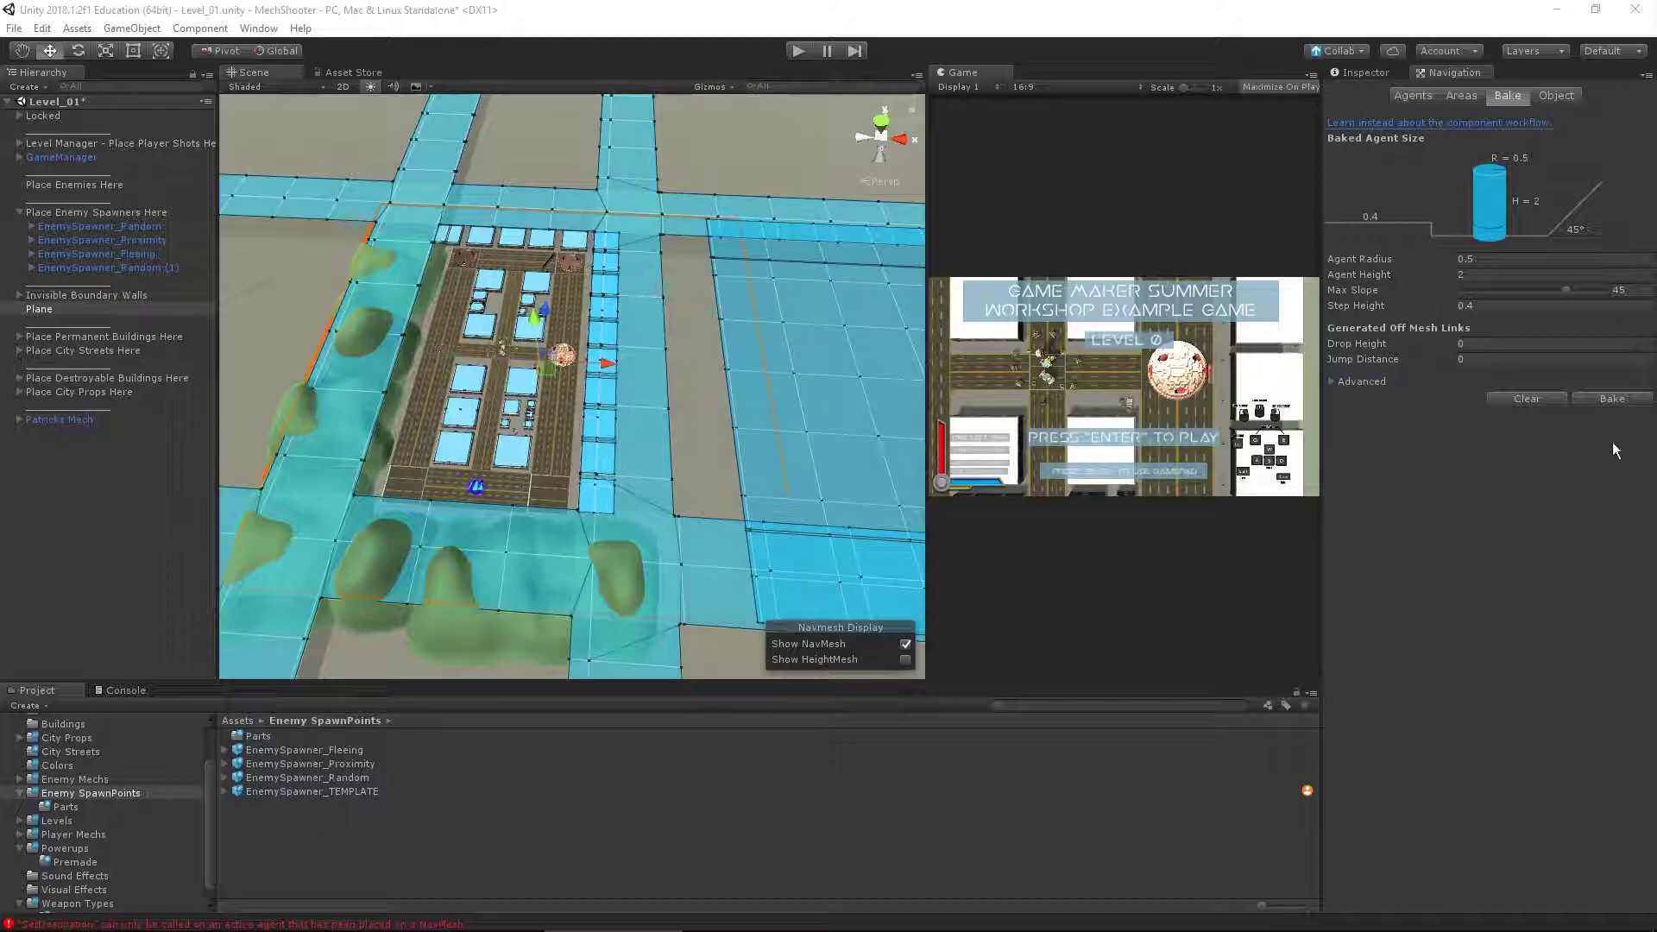
pyautogui.moveTo(611, 361)
pyautogui.mouseDown()
pyautogui.moveTo(680, 373)
pyautogui.moveTo(624, 373)
pyautogui.mouseUp()
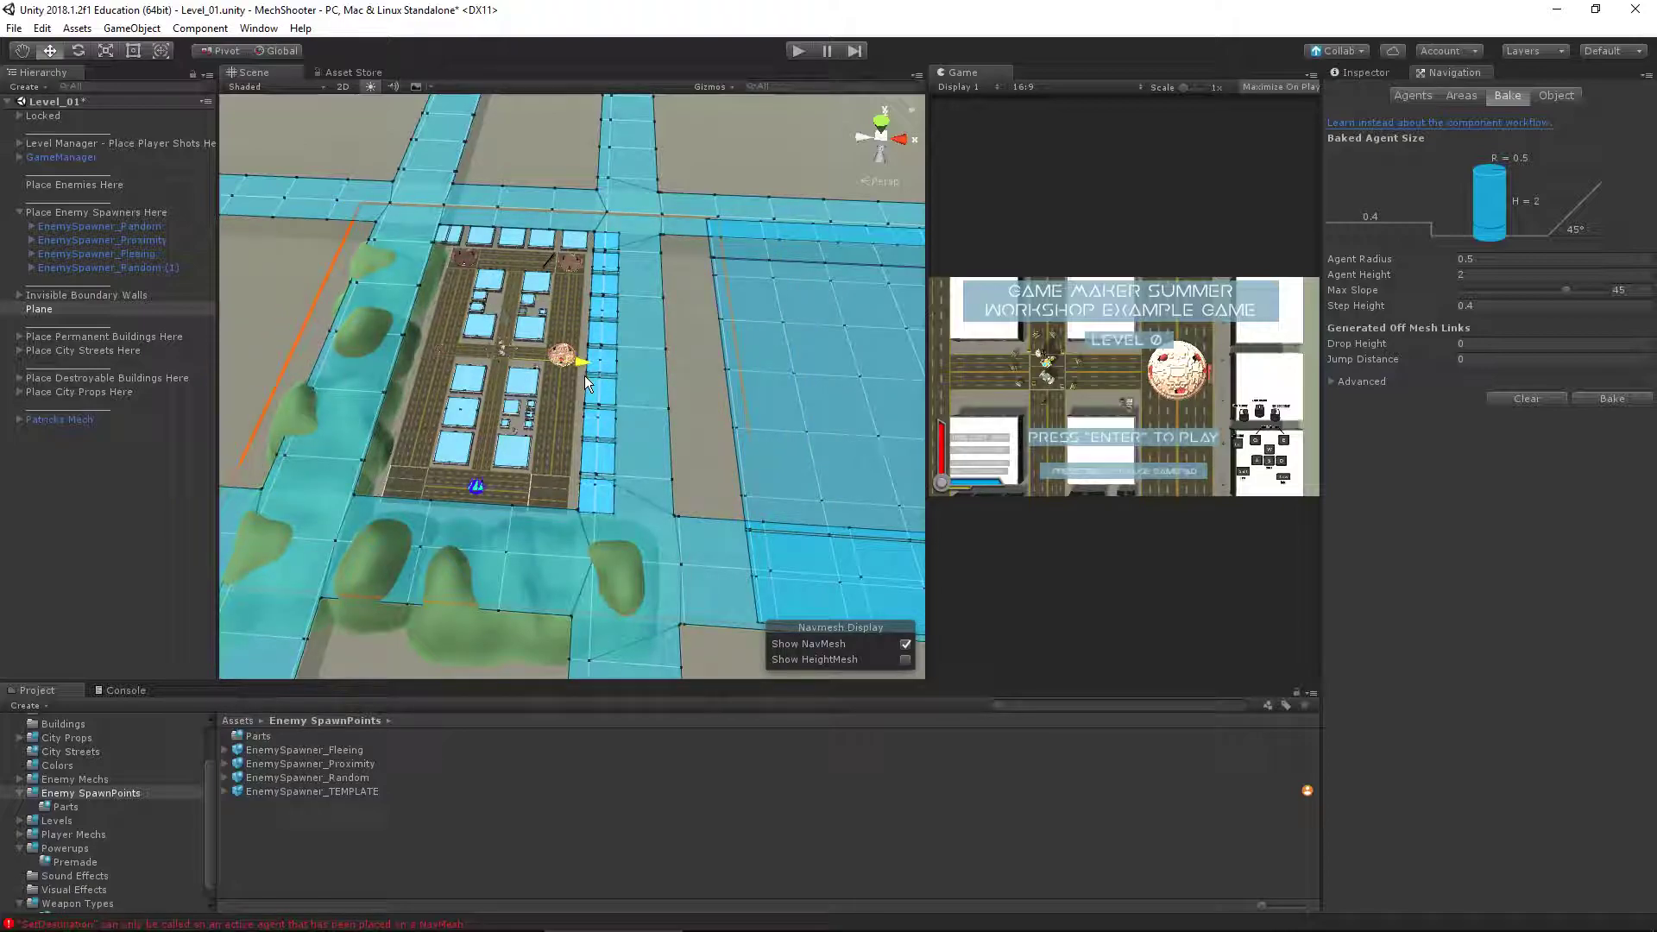
# Centre the Plane under the city streets by sliding it along its X axis
pyautogui.keyDown('alt'); pyautogui.moveTo(570, 376); pyautogui.dragTo(653, 423); pyautogui.keyUp('alt')
pyautogui.press('r')
pyautogui.press('t')
pyautogui.press('r')
pyautogui.press('t')
pyautogui.press('r')
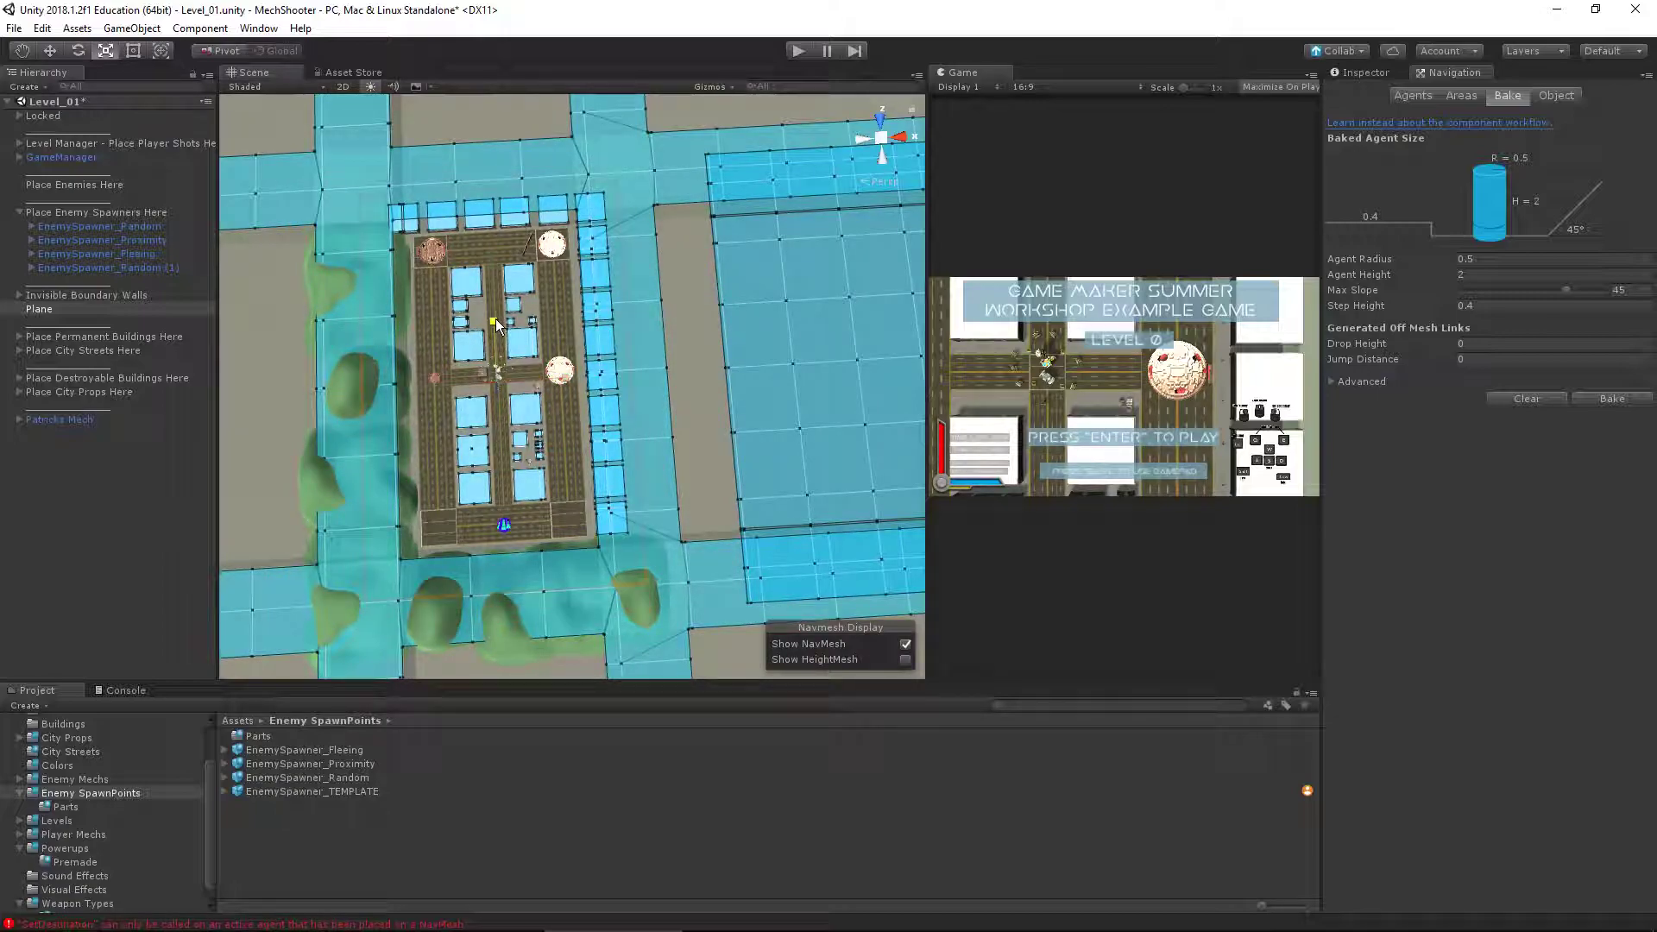
pyautogui.press('w')
pyautogui.keyDown('alt'); pyautogui.moveTo(516, 318); pyautogui.dragTo(296, 314); pyautogui.keyUp('alt')
pyautogui.keyDown('alt'); pyautogui.moveTo(371, 309); pyautogui.dragTo(1519, 315, button='right'); pyautogui.keyUp('alt')
# Clear the existing NavMesh, rebake it with the Plane under the city, and check the coverage of the streets
pyautogui.keyDown('alt'); pyautogui.moveTo(348, 358); pyautogui.dragTo(522, 380); pyautogui.keyUp('alt')
pyautogui.keyDown('alt'); pyautogui.moveTo(523, 380); pyautogui.dragTo(576, 382, button='right'); pyautogui.keyUp('alt')
pyautogui.keyDown('alt'); pyautogui.moveTo(576, 382); pyautogui.dragTo(690, 384); pyautogui.keyUp('alt')
pyautogui.keyDown('alt'); pyautogui.moveTo(621, 384); pyautogui.dragTo(664, 388, button='right'); pyautogui.keyUp('alt')
pyautogui.keyDown('alt'); pyautogui.moveTo(613, 388); pyautogui.dragTo(561, 400, button='middle'); pyautogui.keyUp('alt')
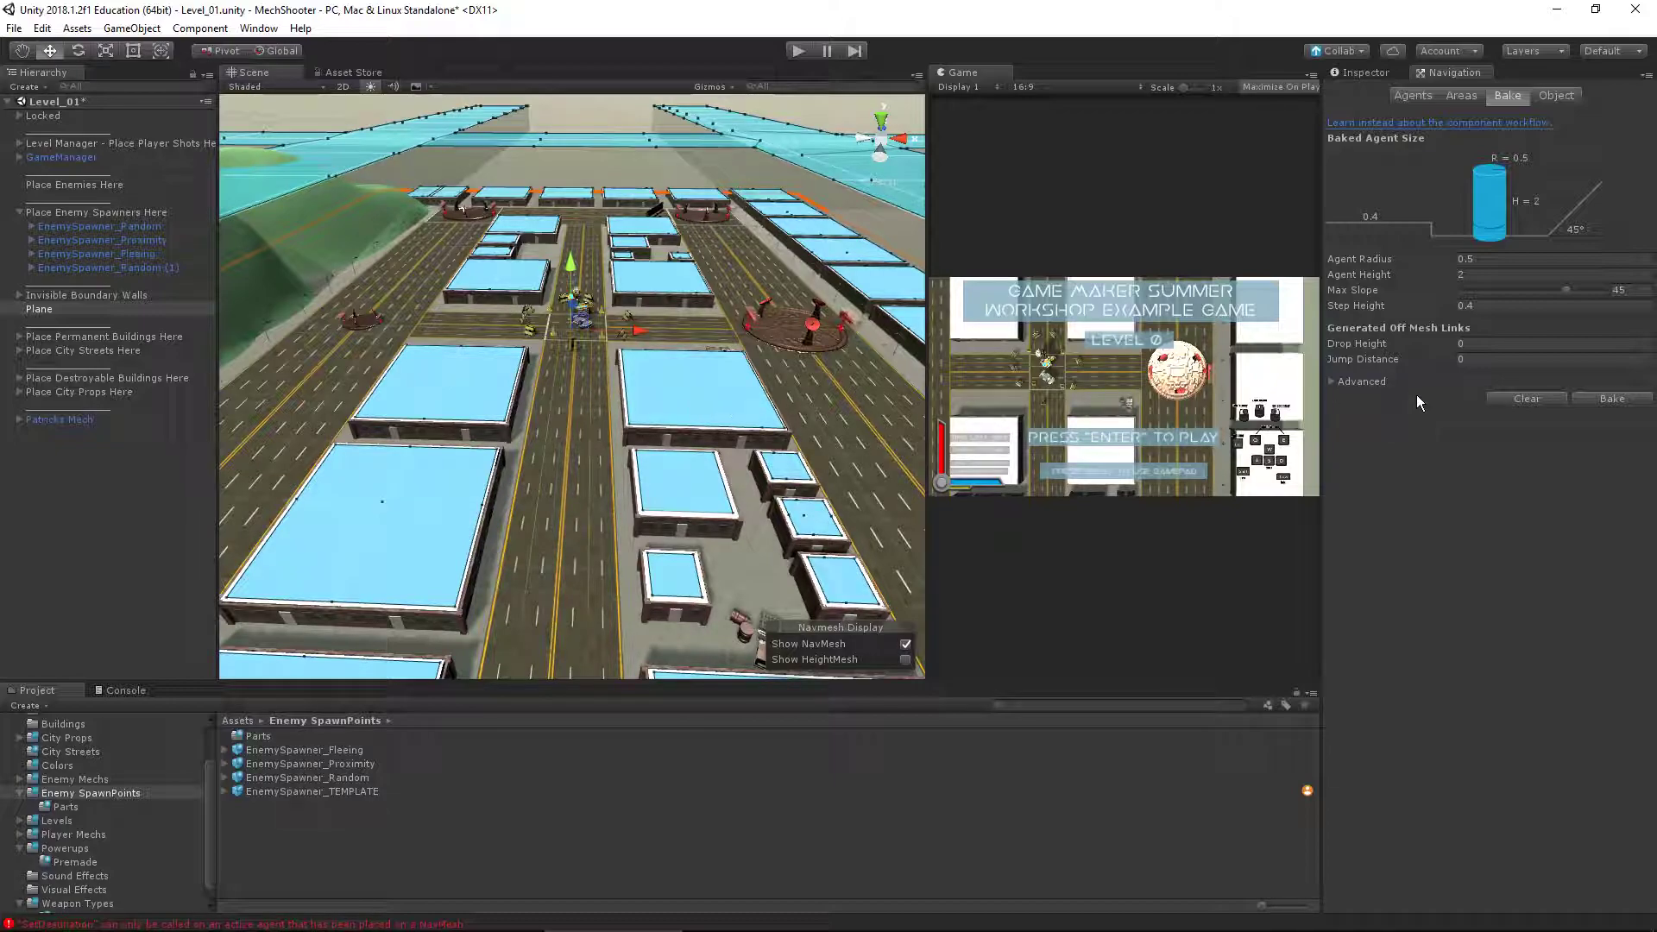
pyautogui.click(1545, 400)
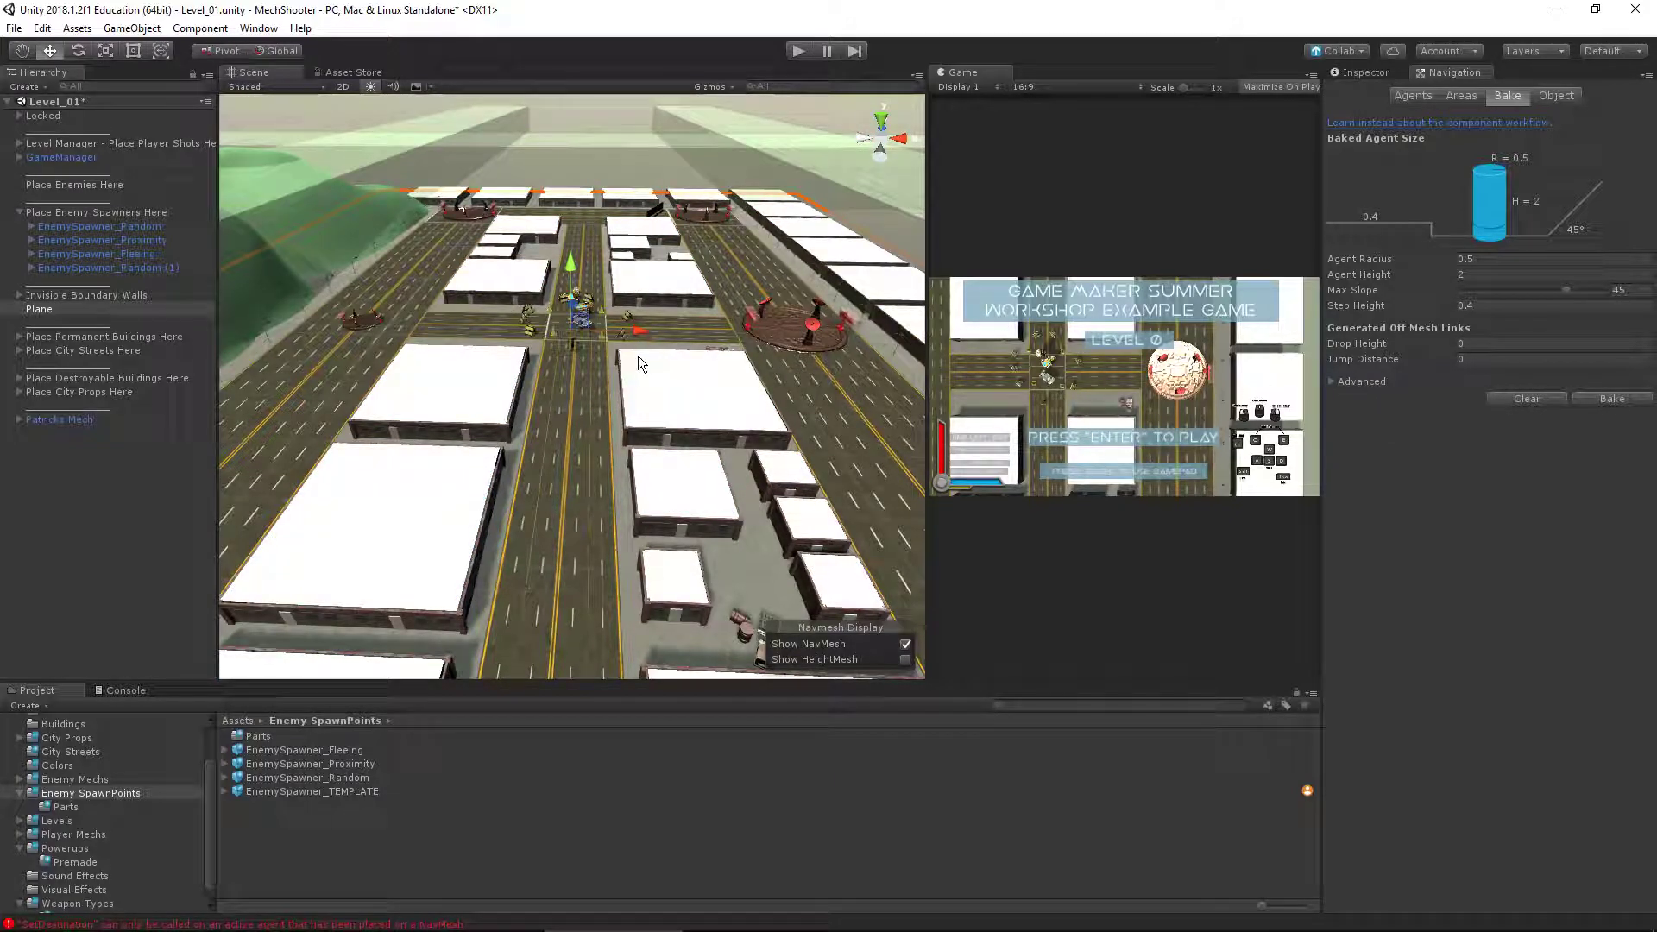
pyautogui.click(1621, 402)
pyautogui.keyDown('alt'); pyautogui.moveTo(643, 332); pyautogui.dragTo(609, 388); pyautogui.keyUp('alt')
pyautogui.scroll(15, 395, 404)
pyautogui.scroll(7, 608, 389)
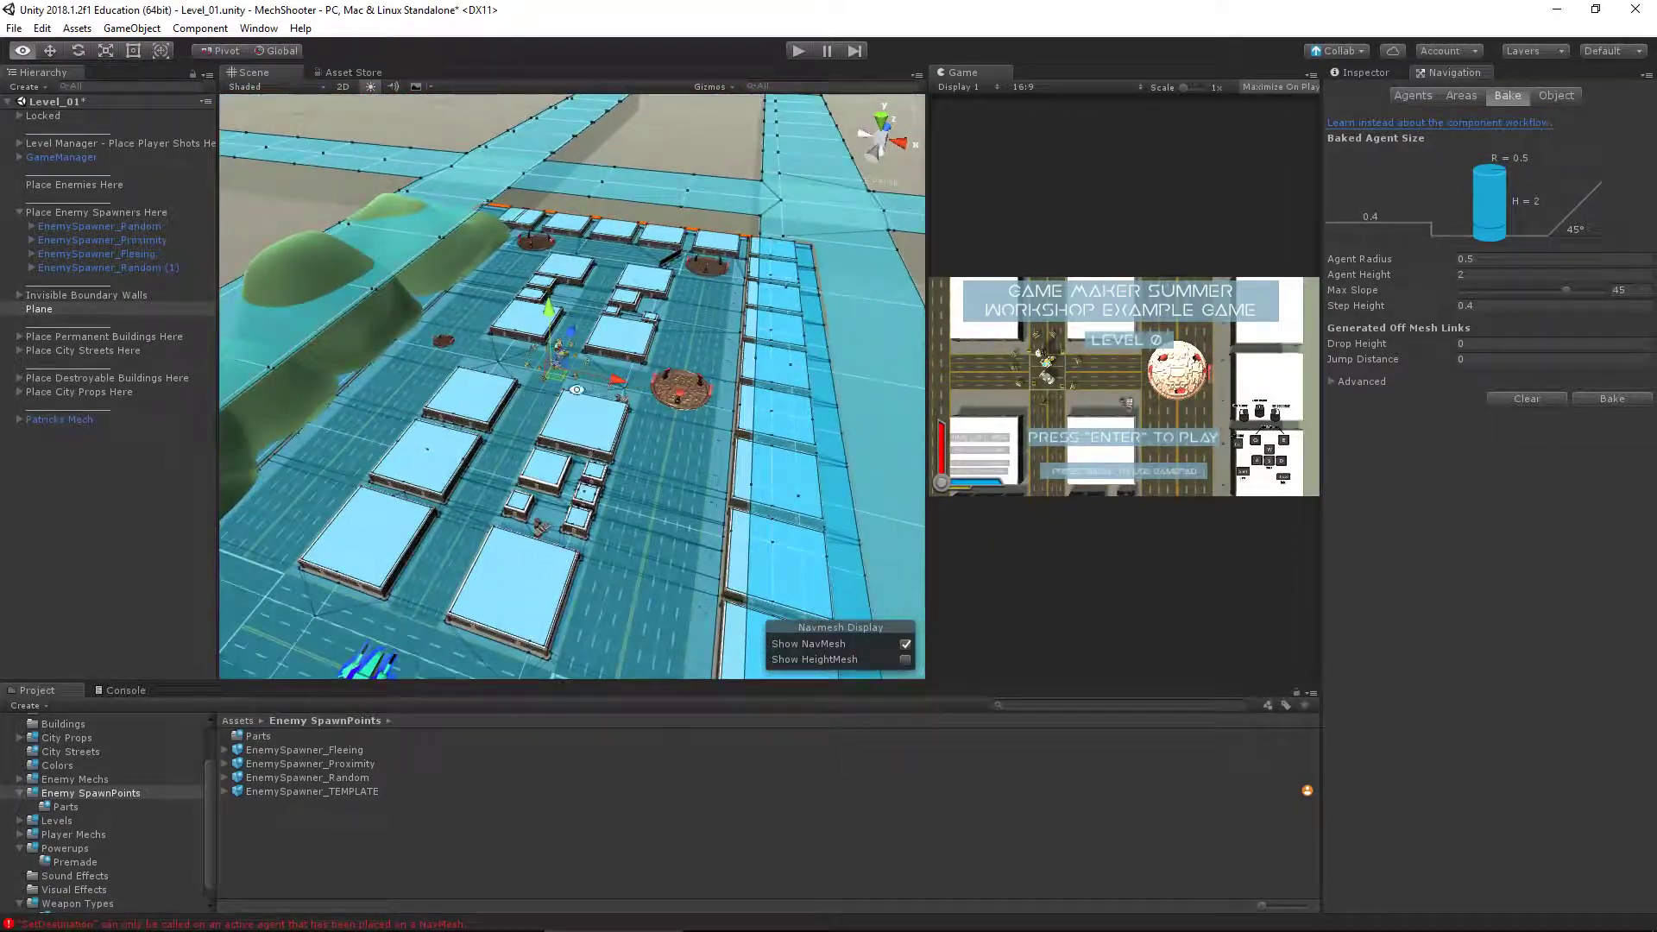
pyautogui.keyDown('alt'); pyautogui.moveTo(458, 380); pyautogui.dragTo(553, 371); pyautogui.keyUp('alt')
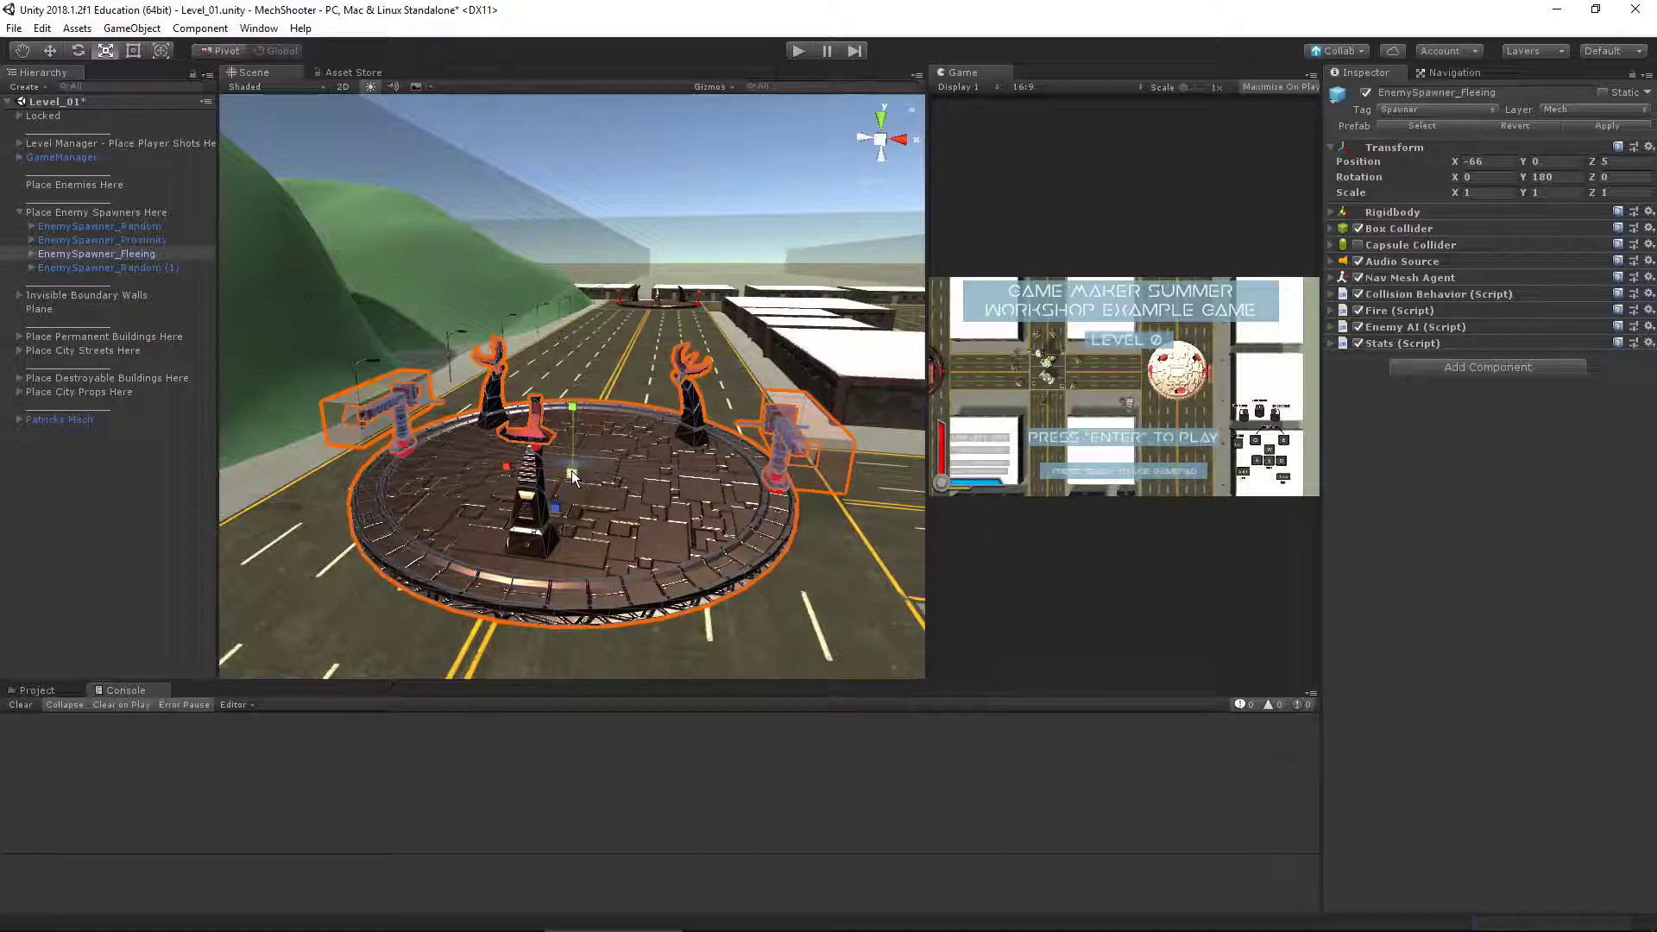
# Scale EnemySpawner_Fleeing down uniformly to about 0.41 and raise it to a Y position of 0.05
pyautogui.moveTo(572, 473); pyautogui.dragTo(662, 539)
pyautogui.scroll(3, 661, 528)
pyautogui.keyDown('alt'); pyautogui.moveTo(388, 540); pyautogui.dragTo(738, 513); pyautogui.keyUp('alt')
pyautogui.press('w')
pyautogui.moveTo(525, 444); pyautogui.dragTo(656, 399)
pyautogui.moveTo(541, 436); pyautogui.dragTo(543, 436)
pyautogui.keyDown('alt'); pyautogui.moveTo(647, 395); pyautogui.dragTo(650, 431); pyautogui.keyUp('alt')
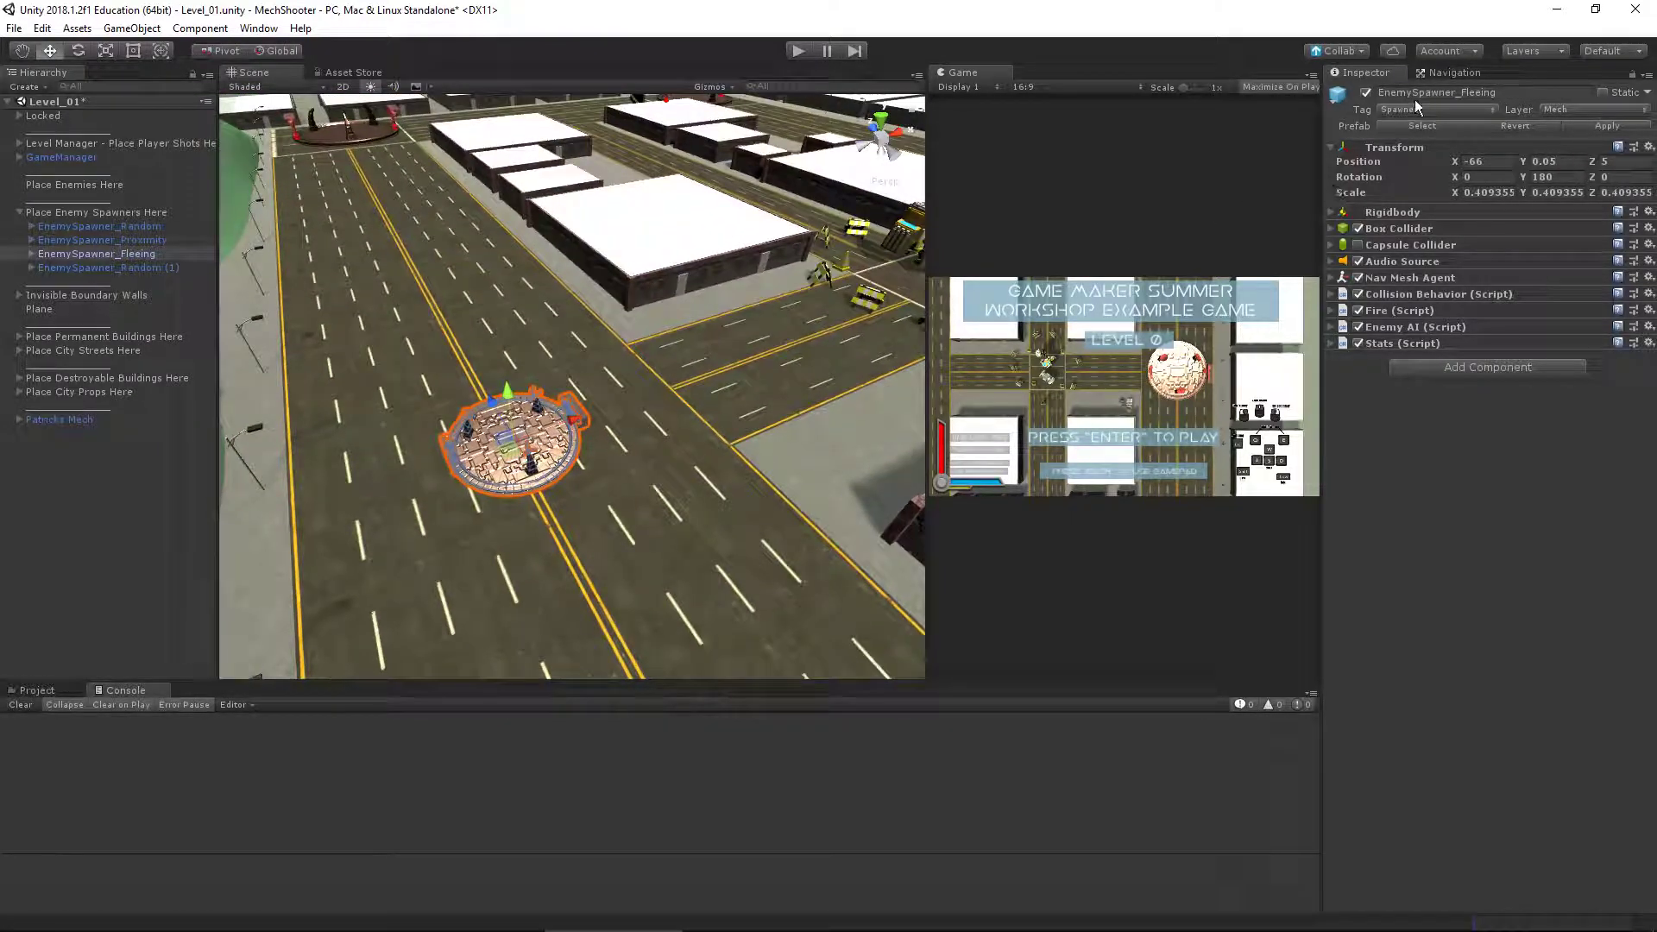
# Clear and rebake the NavMesh with the smaller Fleeing spawner in place, and briefly test-run the level
pyautogui.click(1450, 73)
pyautogui.keyDown('alt'); pyautogui.moveTo(599, 363); pyautogui.dragTo(592, 404); pyautogui.keyUp('alt')
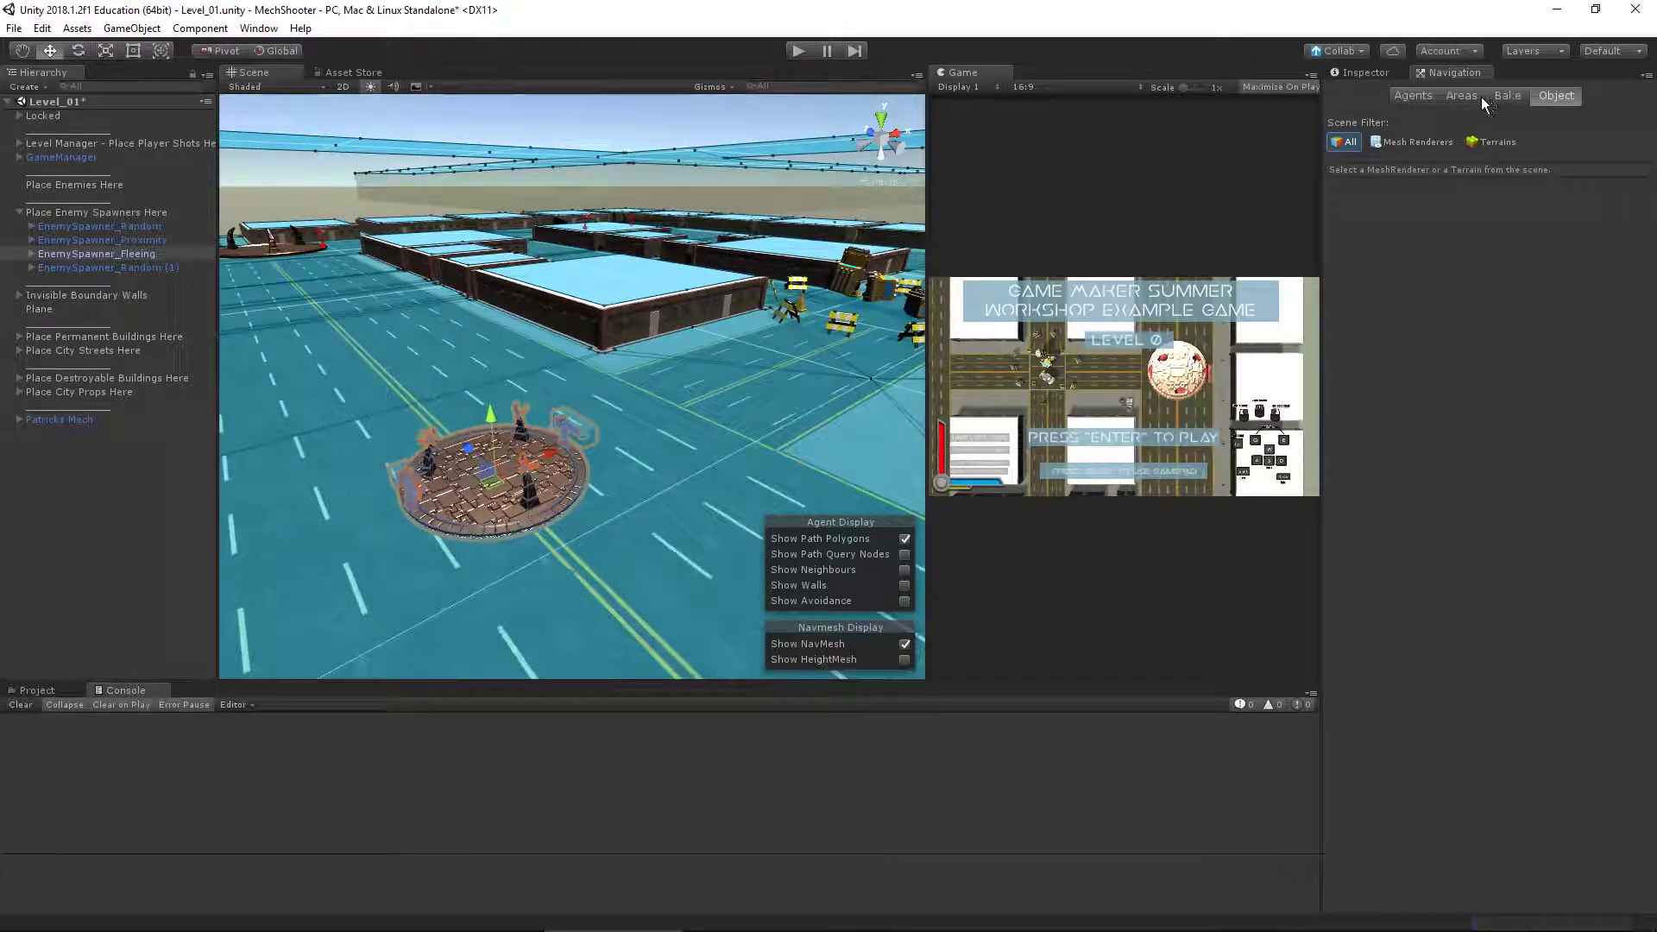
pyautogui.click(1508, 97)
pyautogui.click(1542, 395)
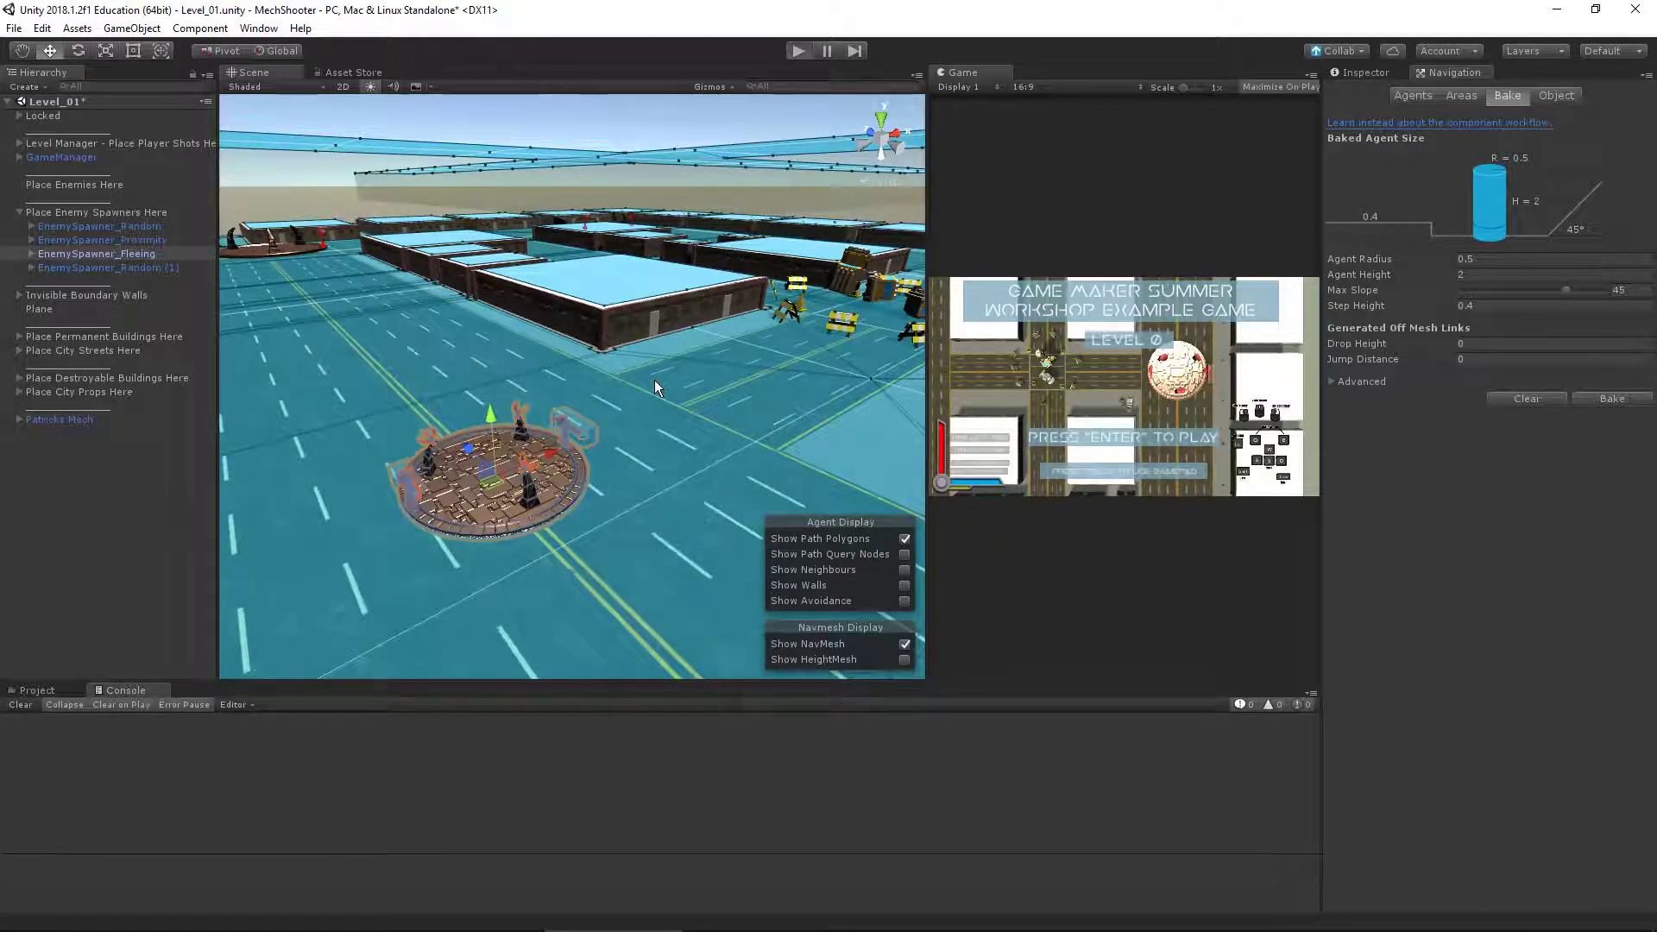
pyautogui.hotkey('ctrl', 'p')
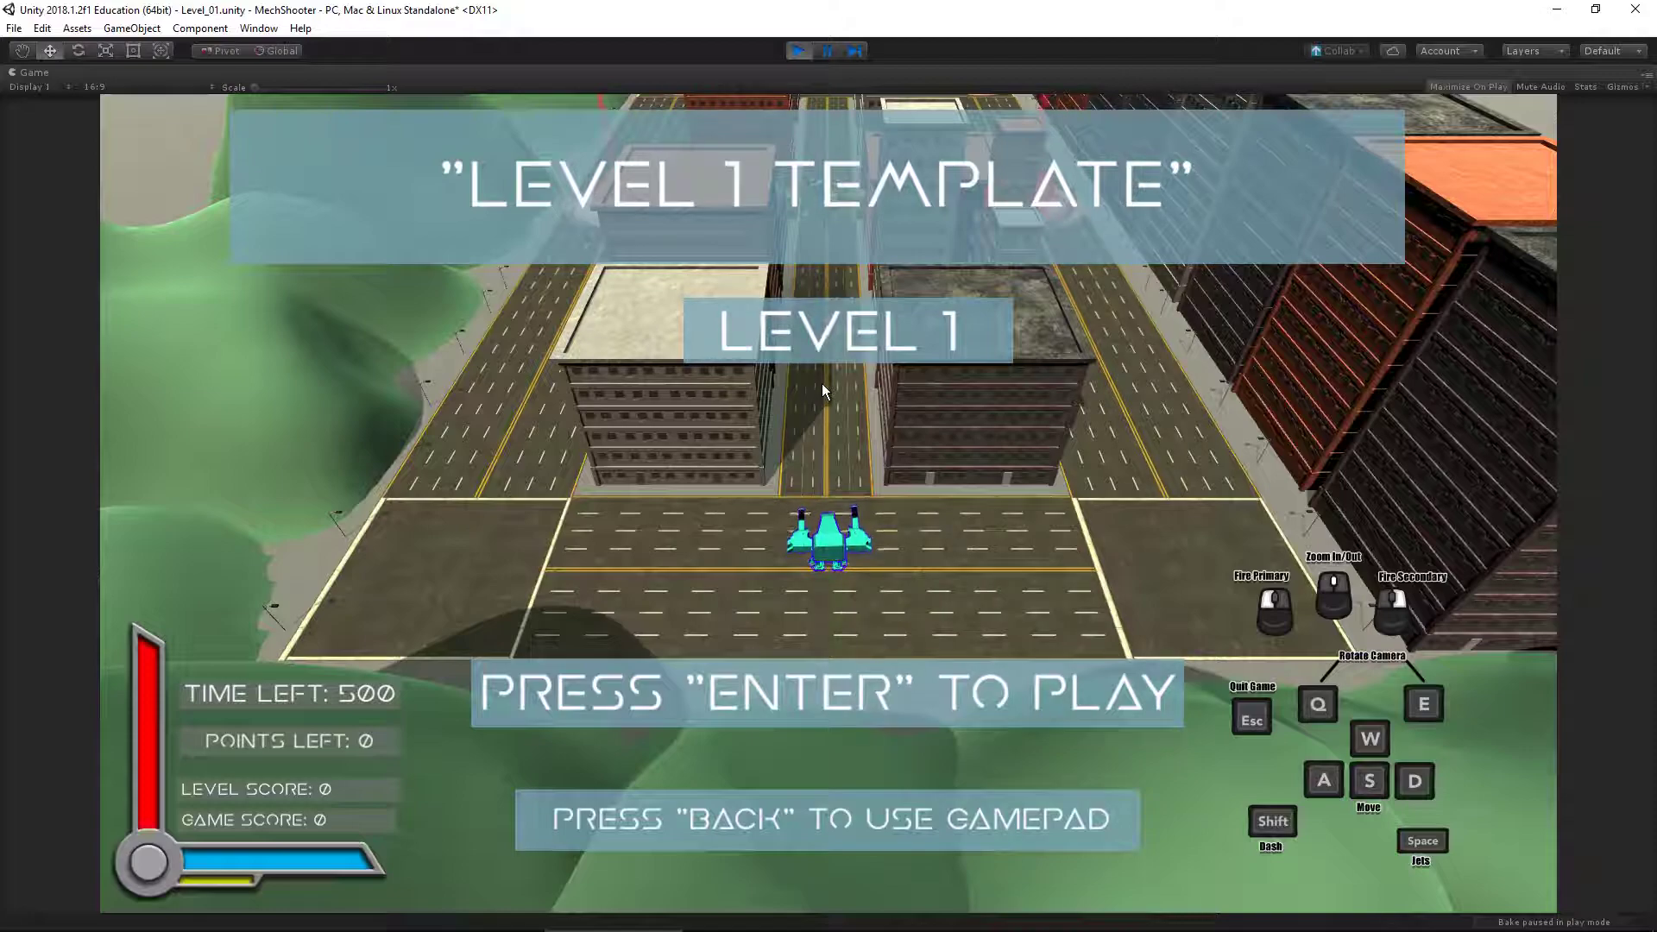
pyautogui.click(801, 51)
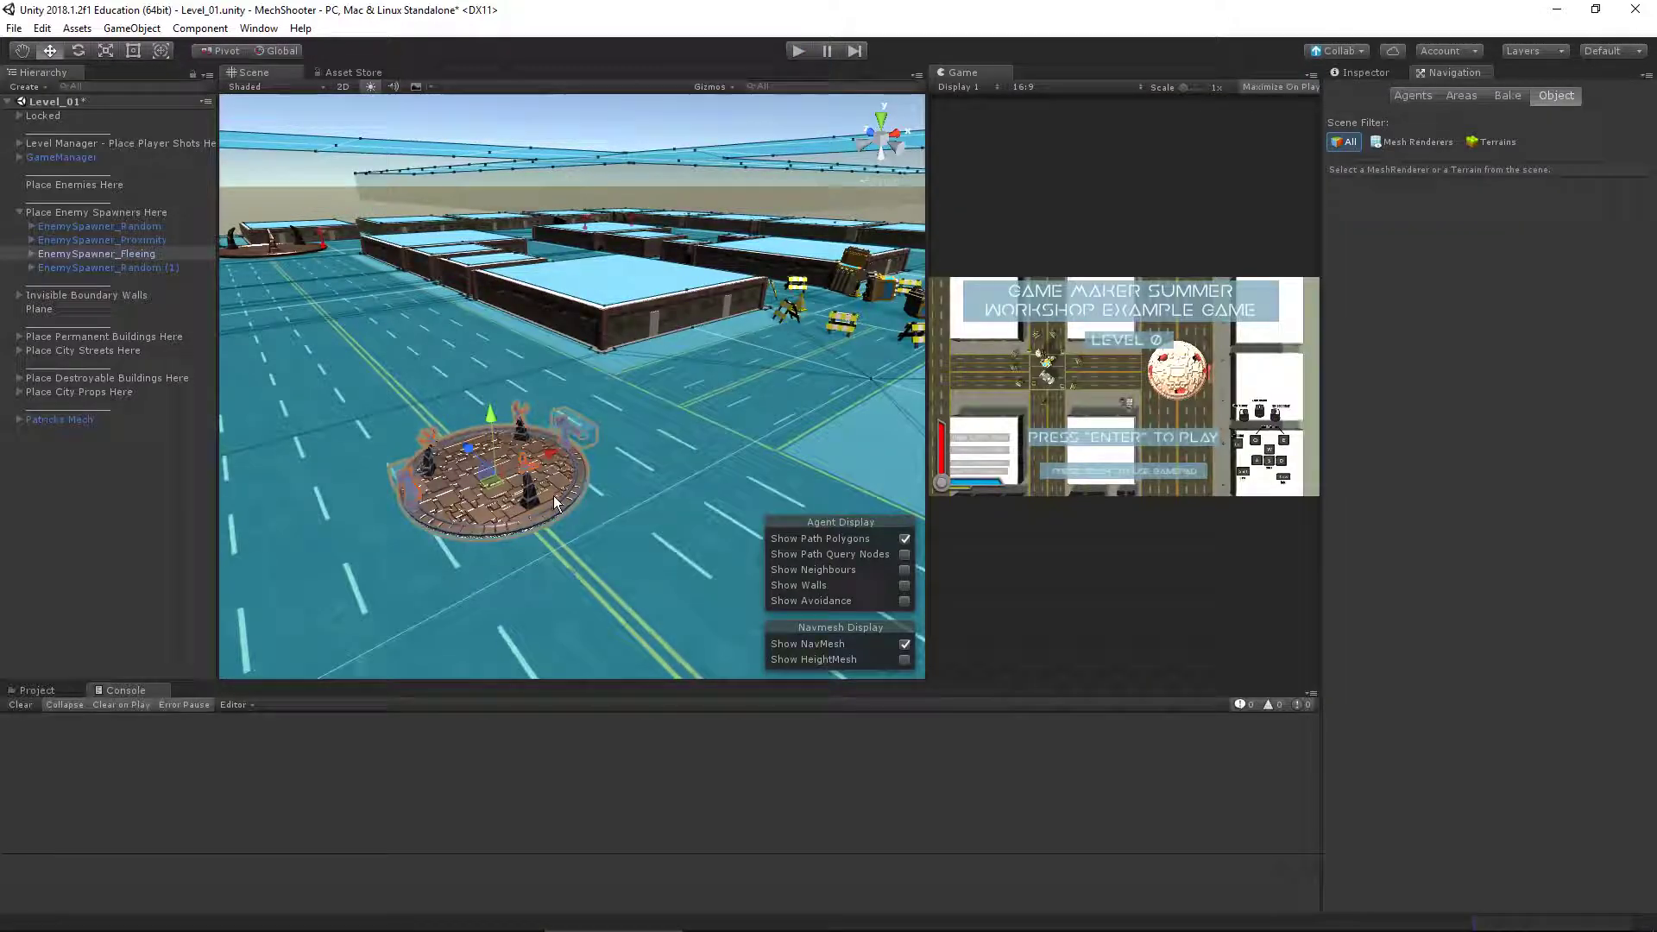
# Scale EnemySpawner_Fleeing down uniformly to about 0.31 and set its Y position to 0
pyautogui.press('w')
pyautogui.click(126, 267)
pyautogui.click(122, 254)
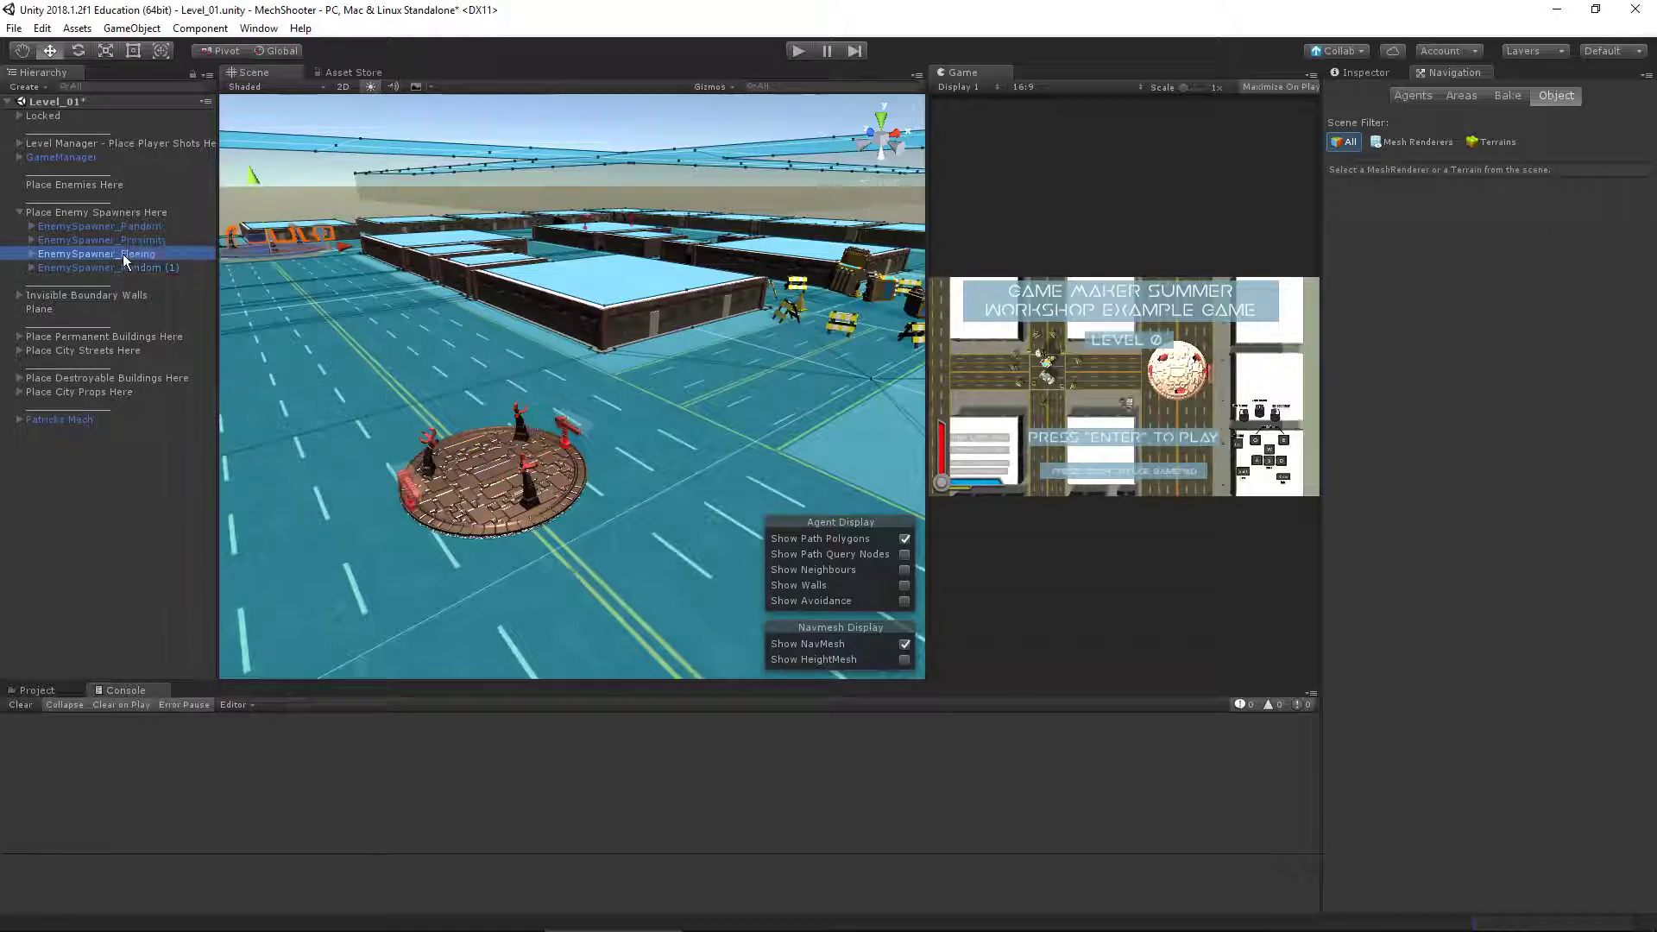
pyautogui.press('r')
pyautogui.moveTo(497, 475); pyautogui.dragTo(521, 471)
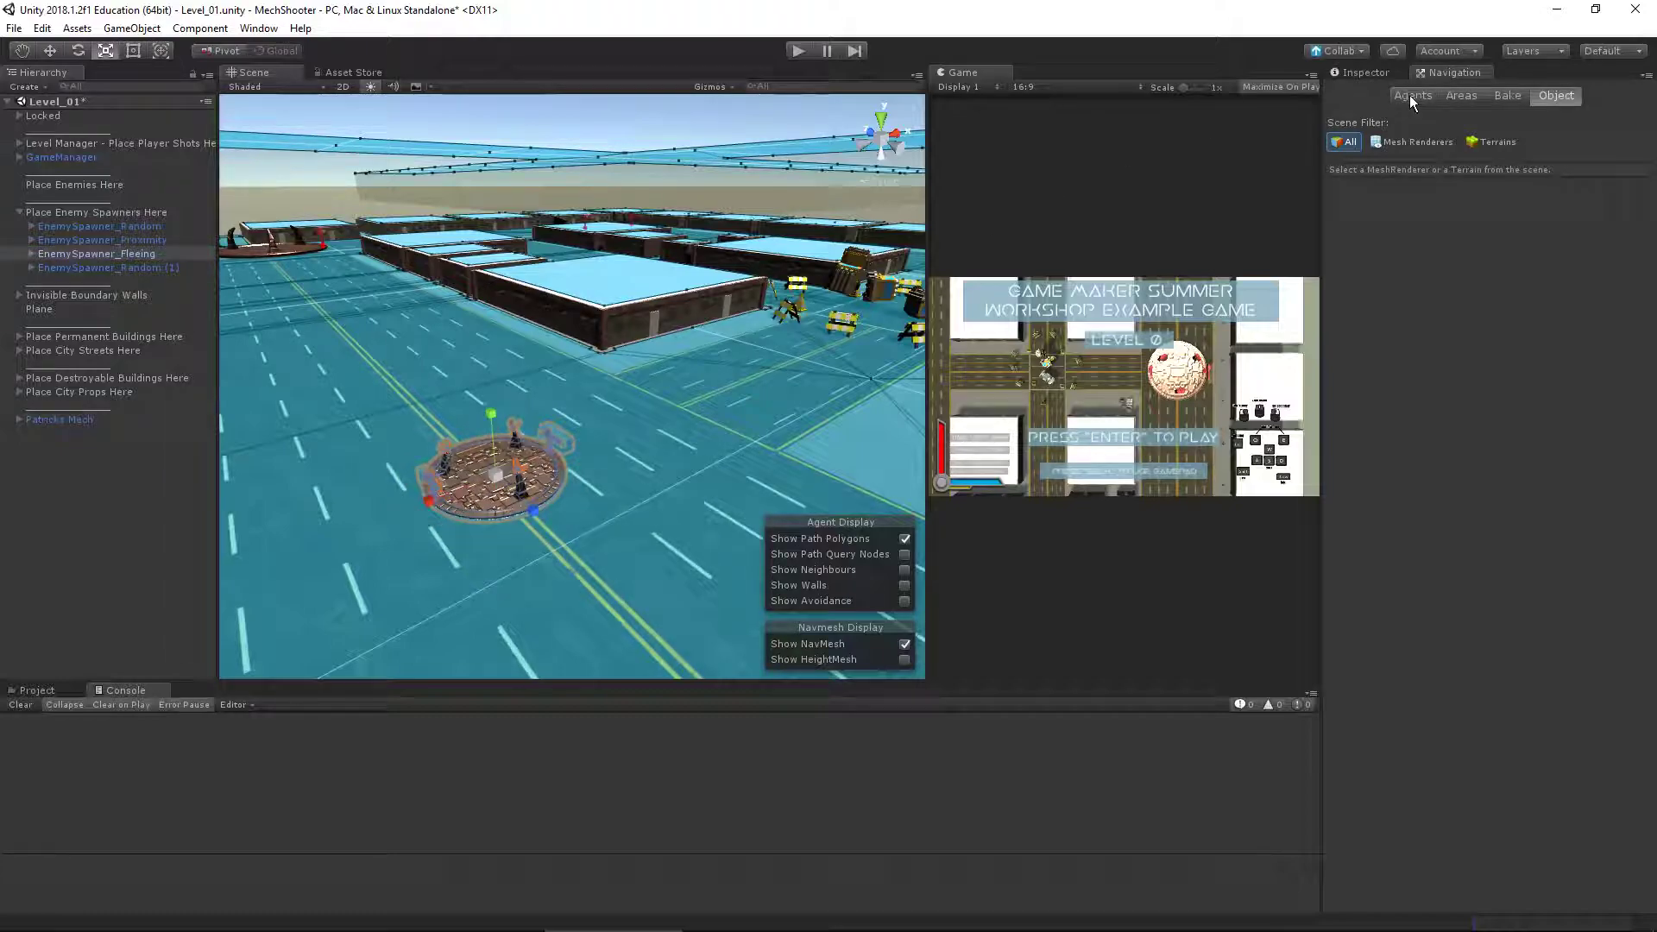
pyautogui.click(1372, 73)
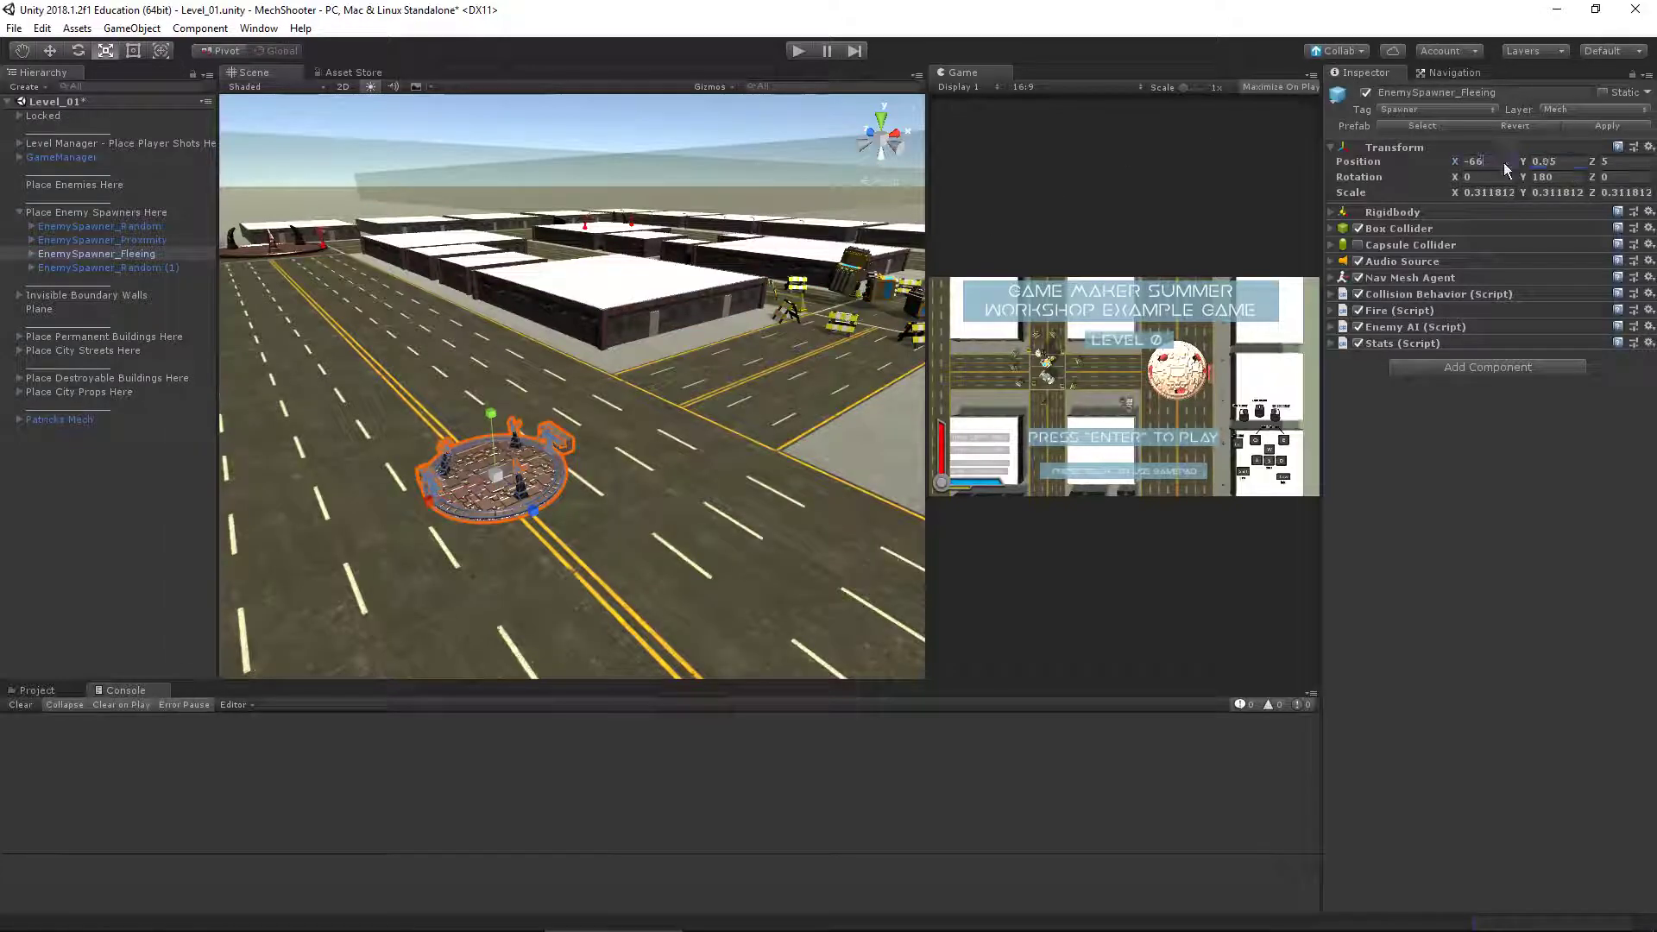
pyautogui.click(1578, 160)
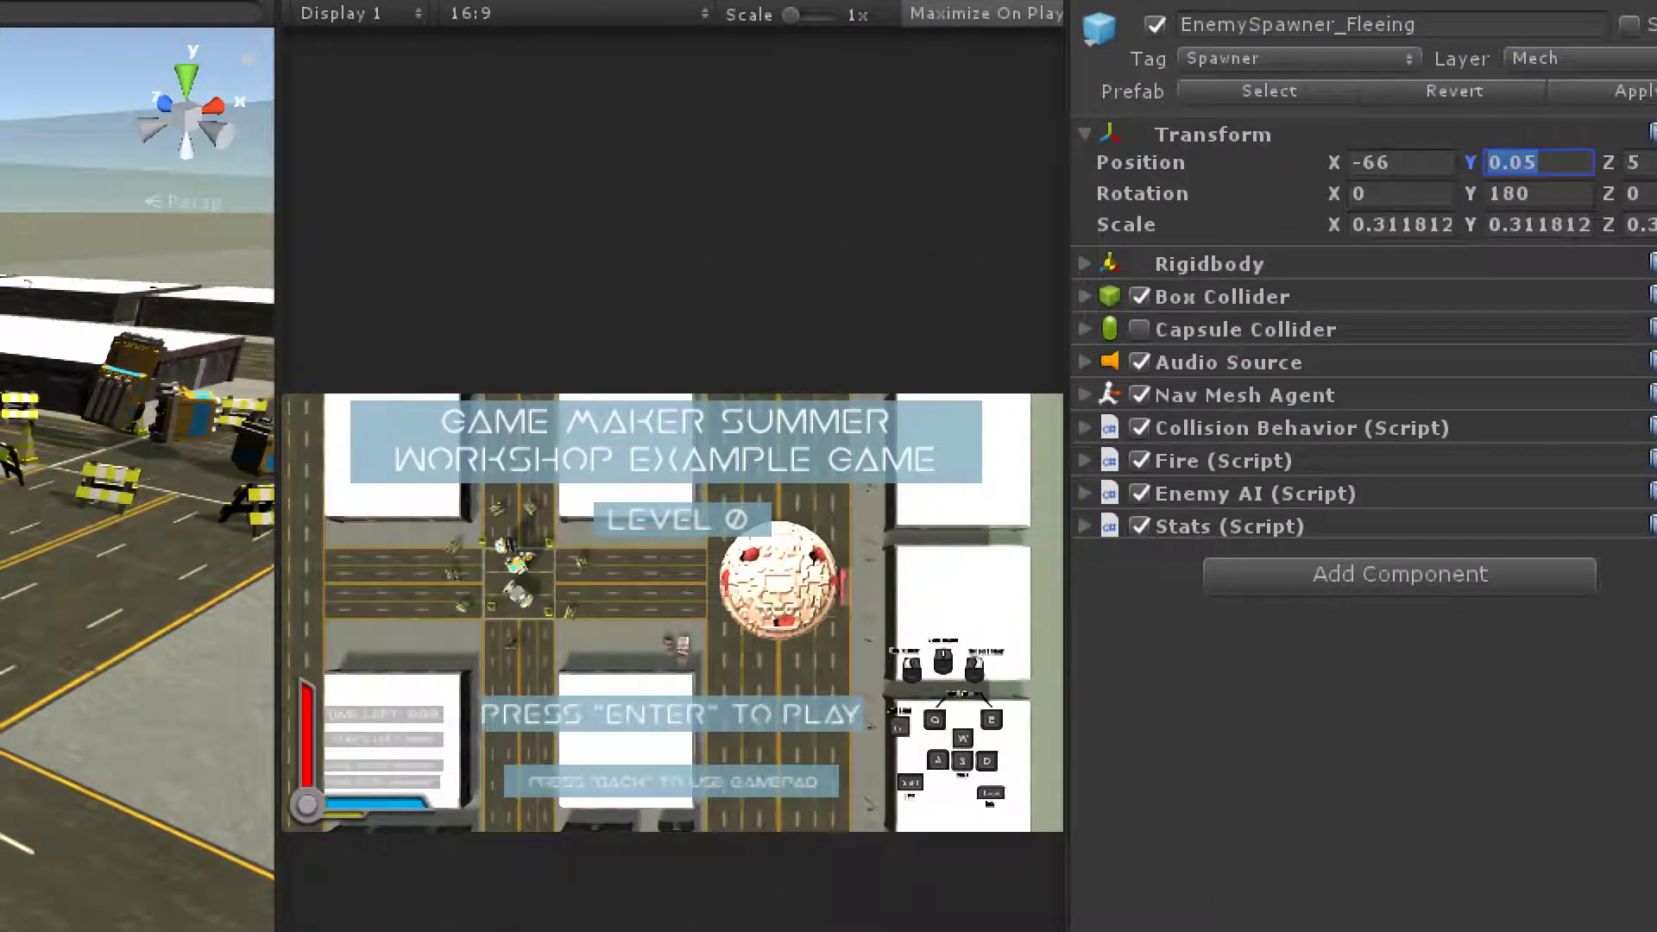
pyautogui.click(1566, 164)
pyautogui.doubleClick(1566, 163)
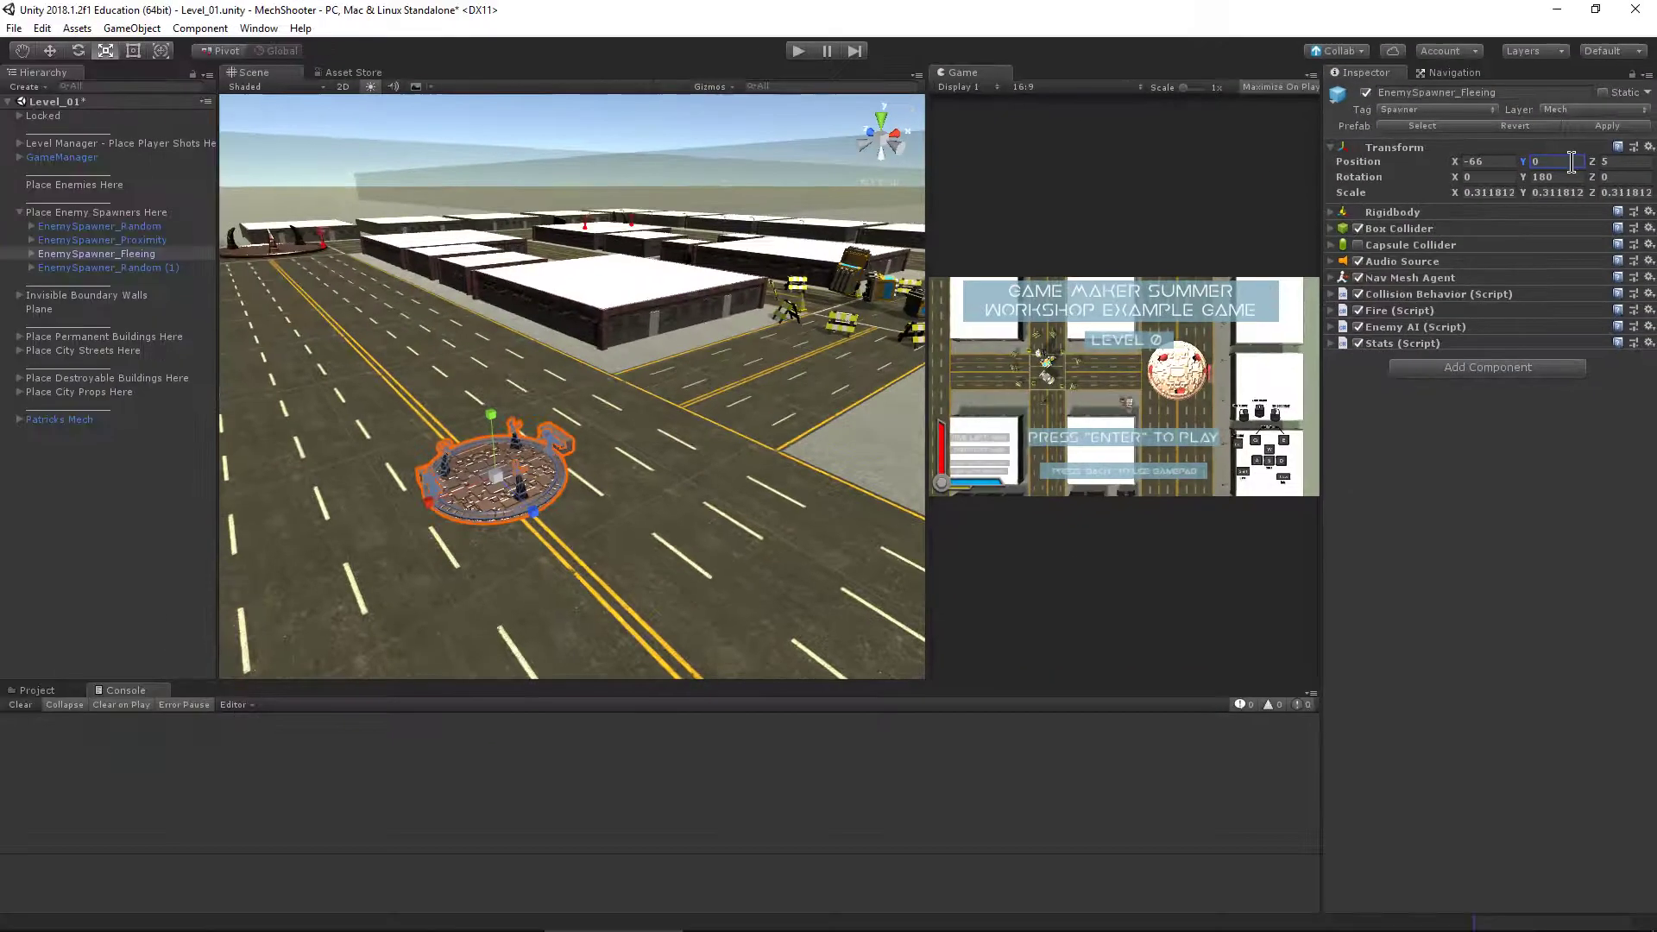
# Shrink EnemySpawner_Fleeing further to a uniform scale of about 0.275 and test-run the level briefly
pyautogui.keyDown('alt'); pyautogui.moveTo(639, 321); pyautogui.dragTo(502, 533); pyautogui.keyUp('alt')
pyautogui.keyDown('alt'); pyautogui.scroll(-10, 503, 533); pyautogui.keyUp('alt')
pyautogui.moveTo(520, 460); pyautogui.dragTo(509, 459)
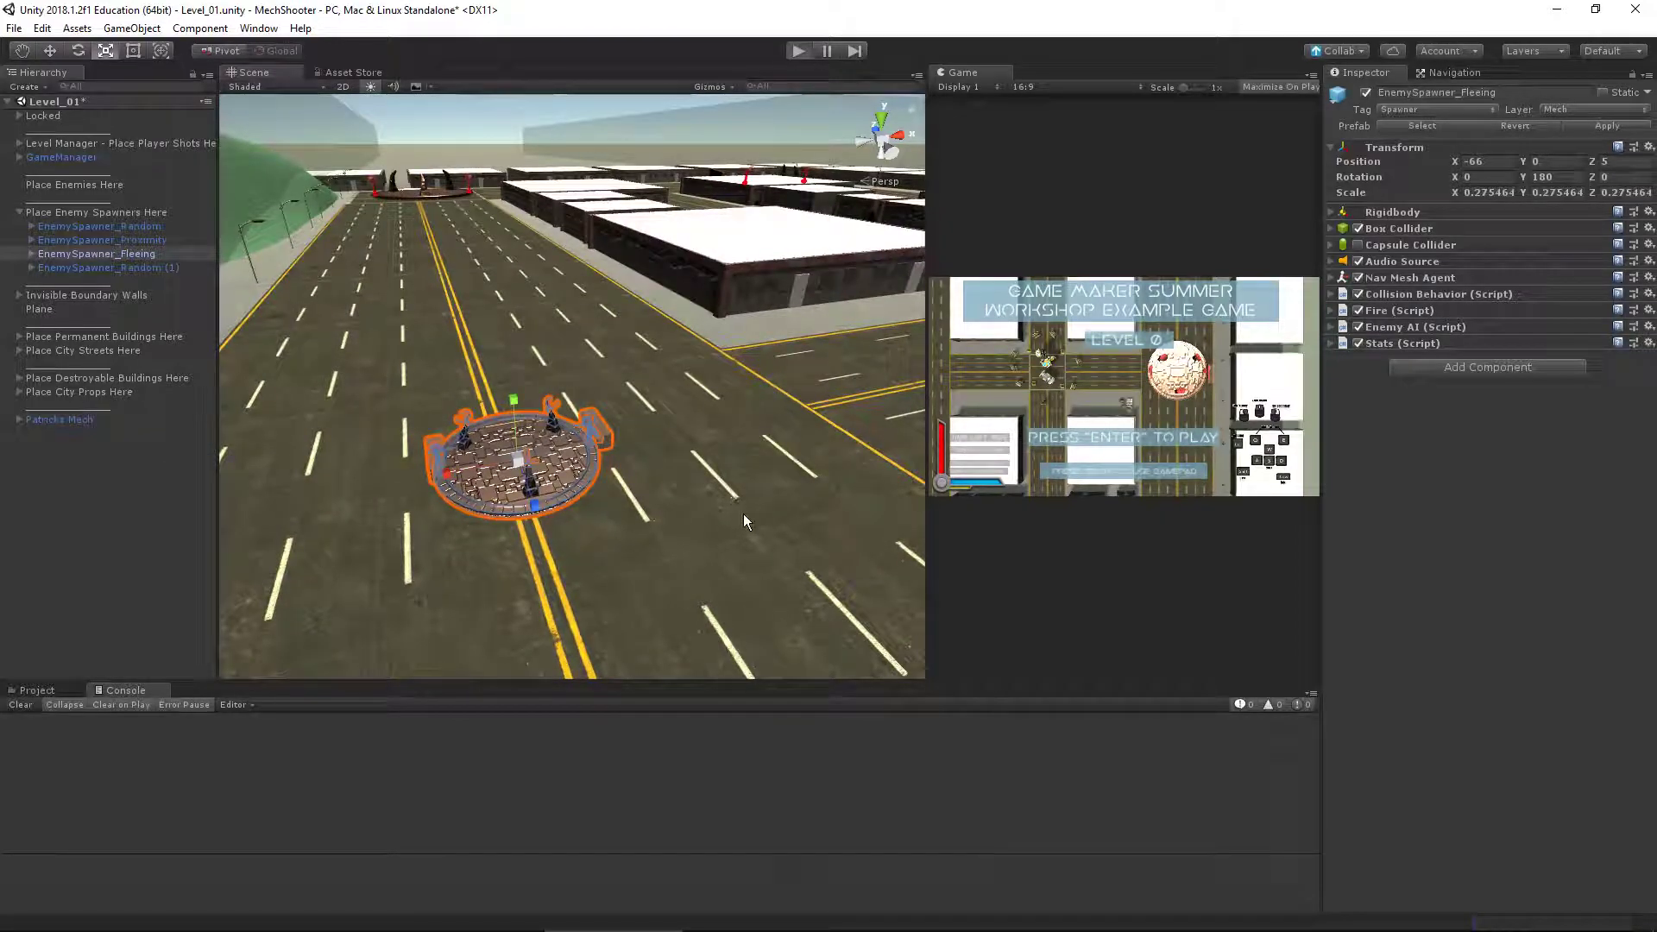
pyautogui.hotkey('ctrl', 'p')
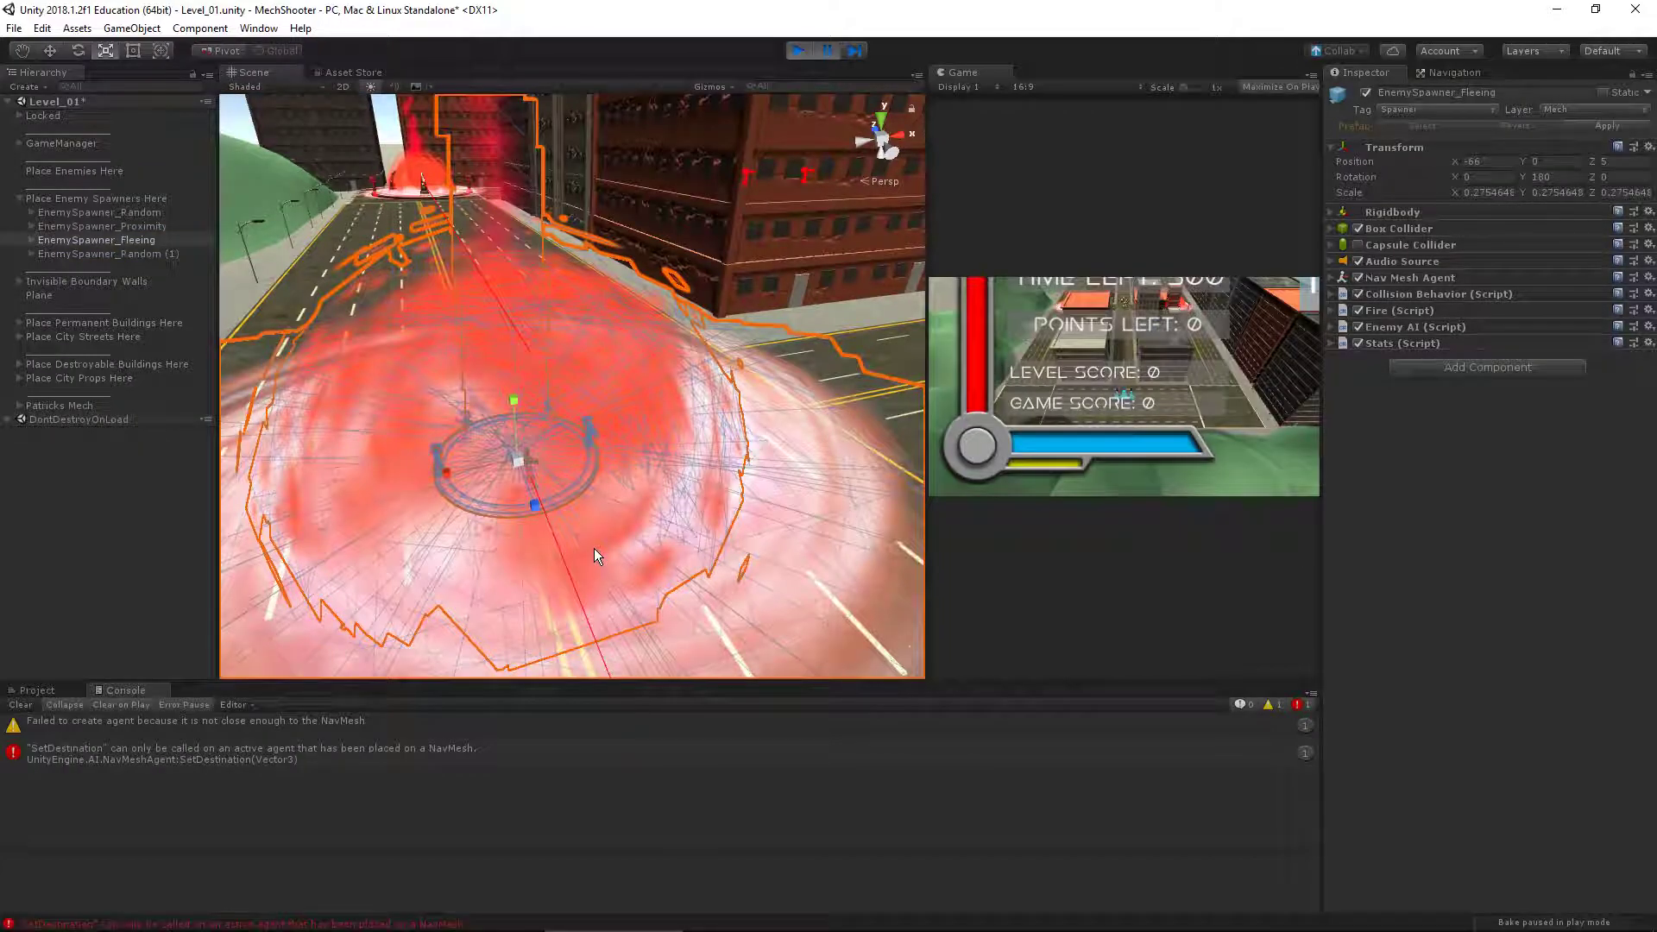
pyautogui.click(799, 51)
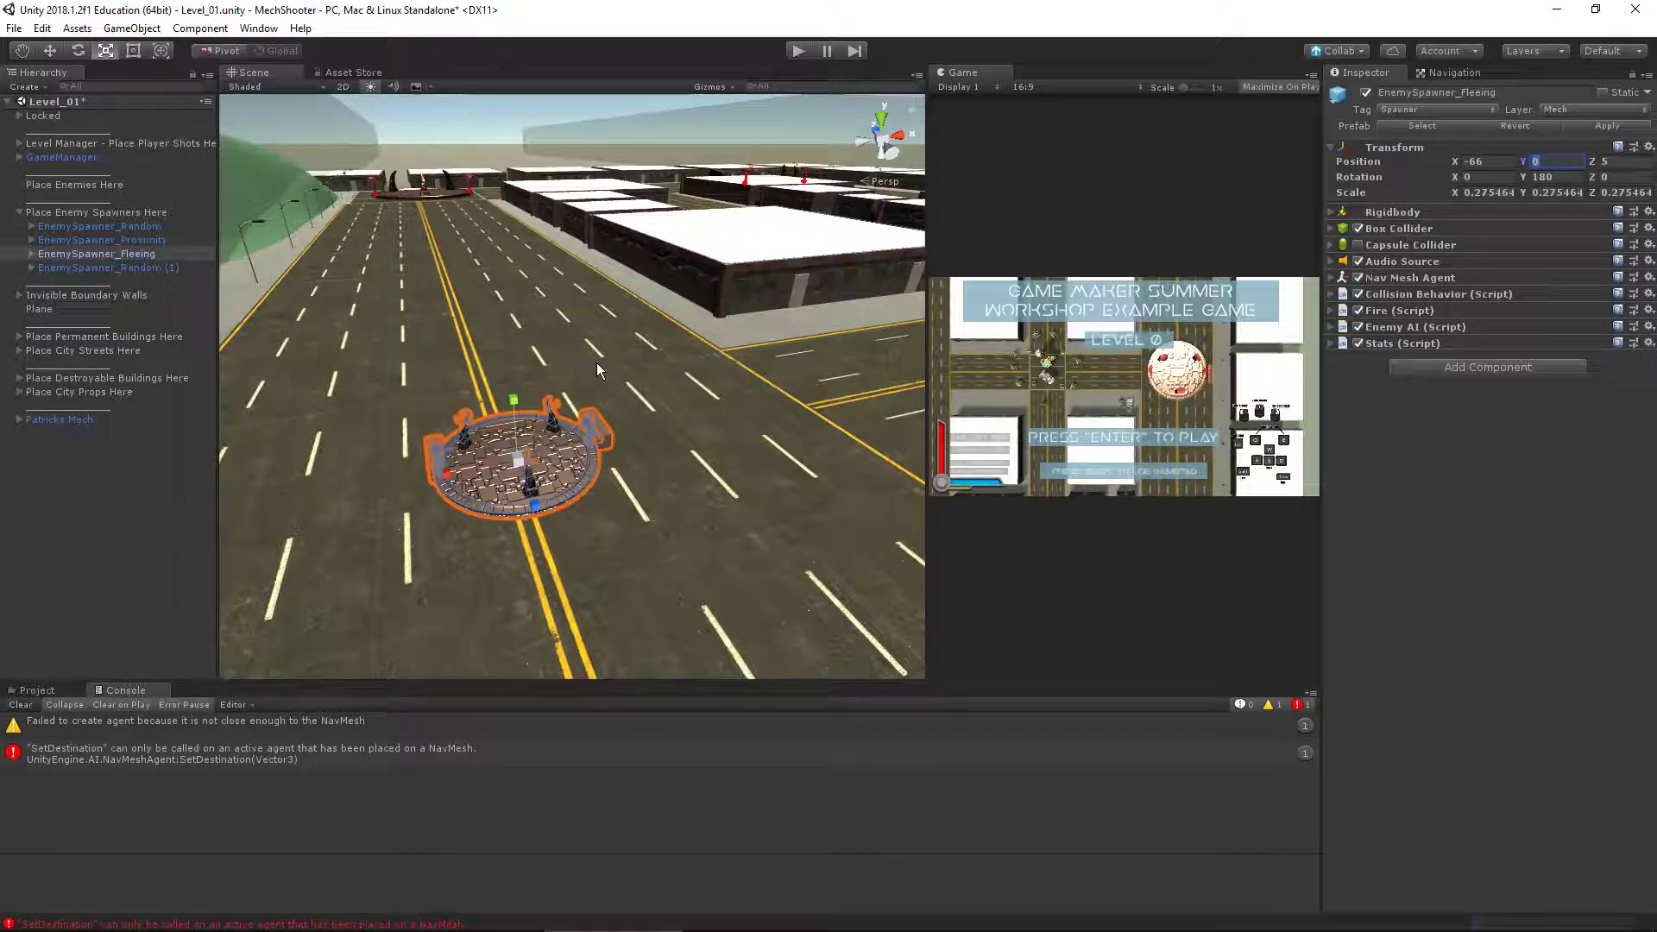
# Raise EnemySpawner_Fleeing to a Y position of 0.17 and test-run the level briefly
pyautogui.press('w')
pyautogui.keyDown('alt'); pyautogui.moveTo(567, 399); pyautogui.dragTo(513, 395); pyautogui.keyUp('alt')
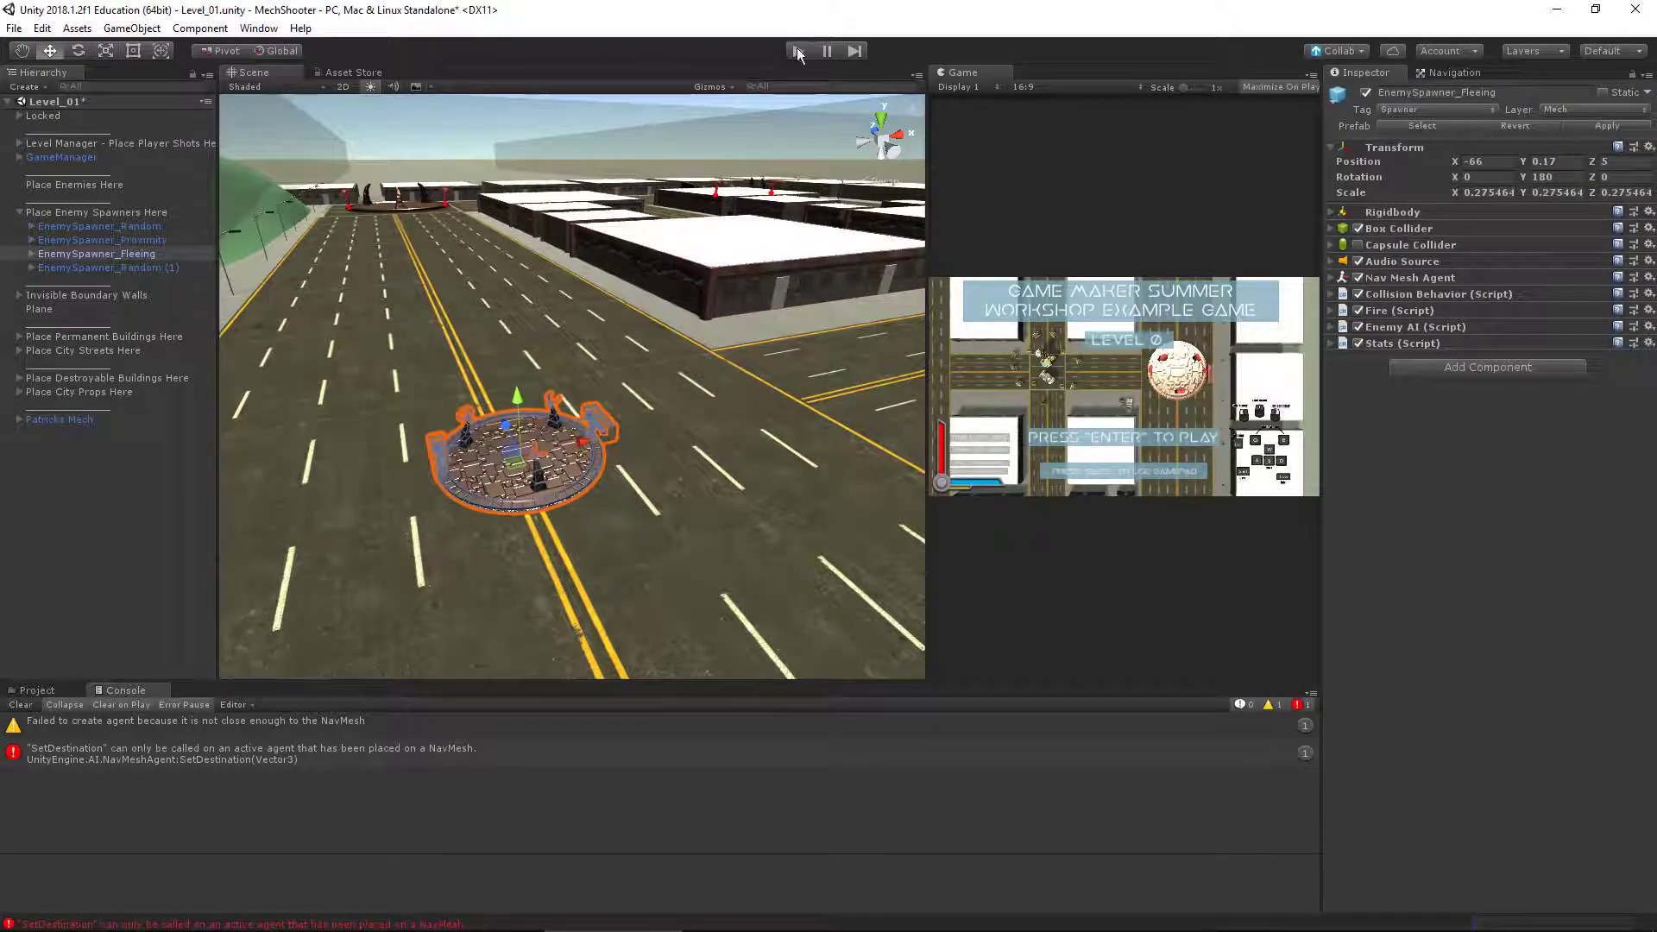
pyautogui.hotkey('ctrl', 'p')
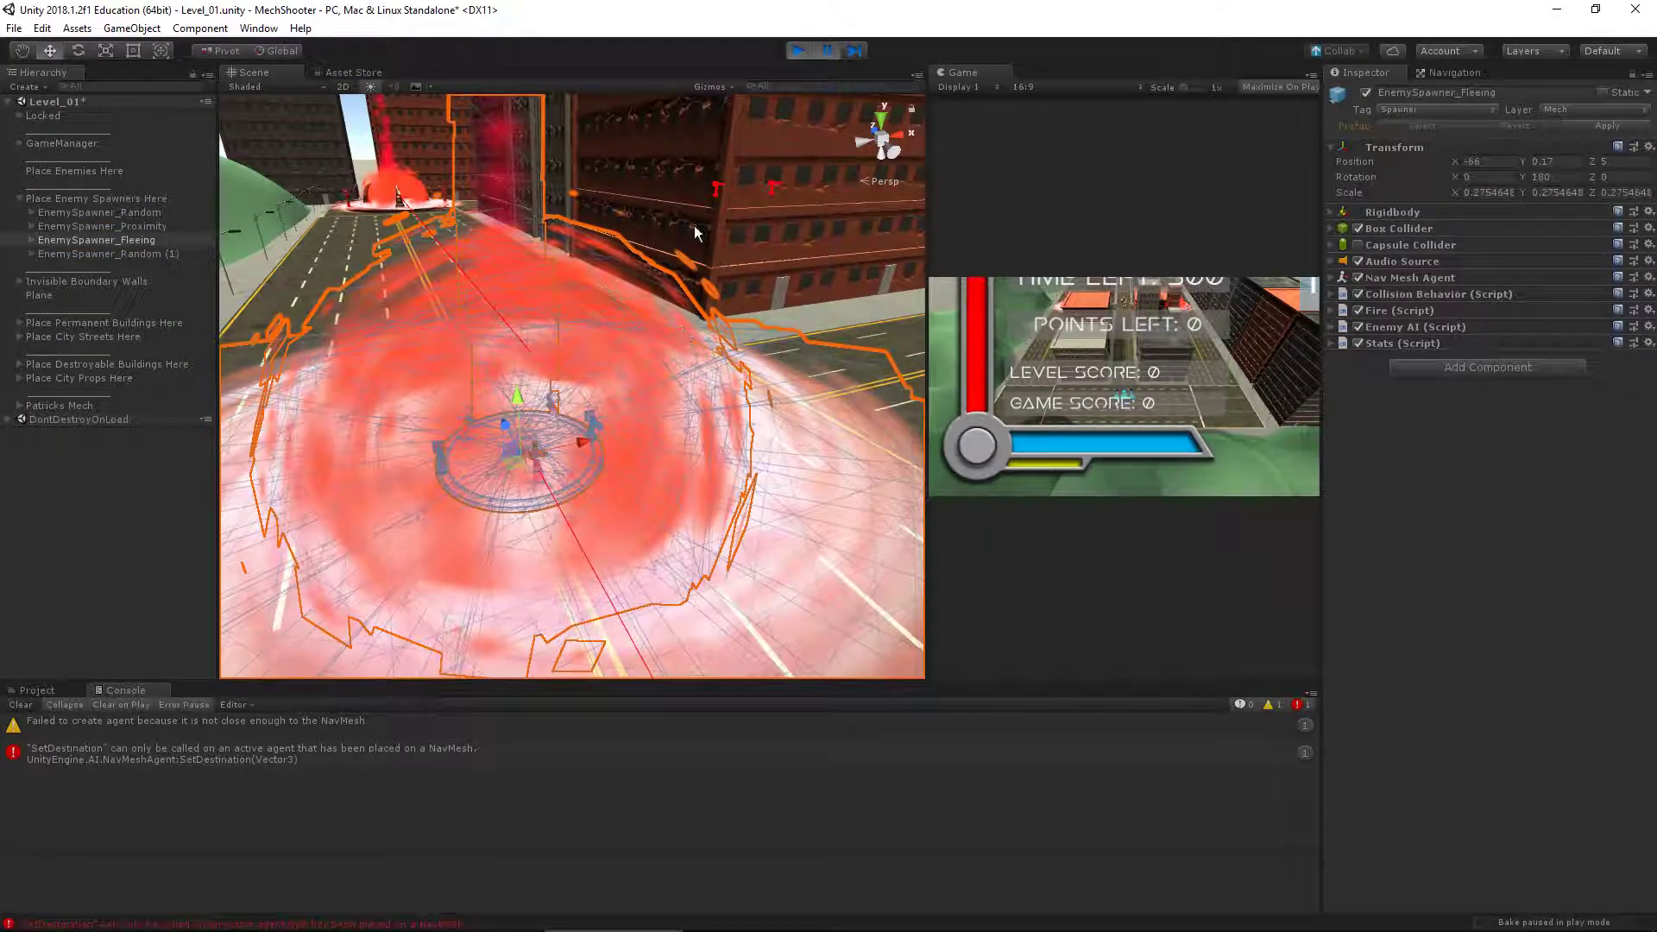
pyautogui.click(800, 52)
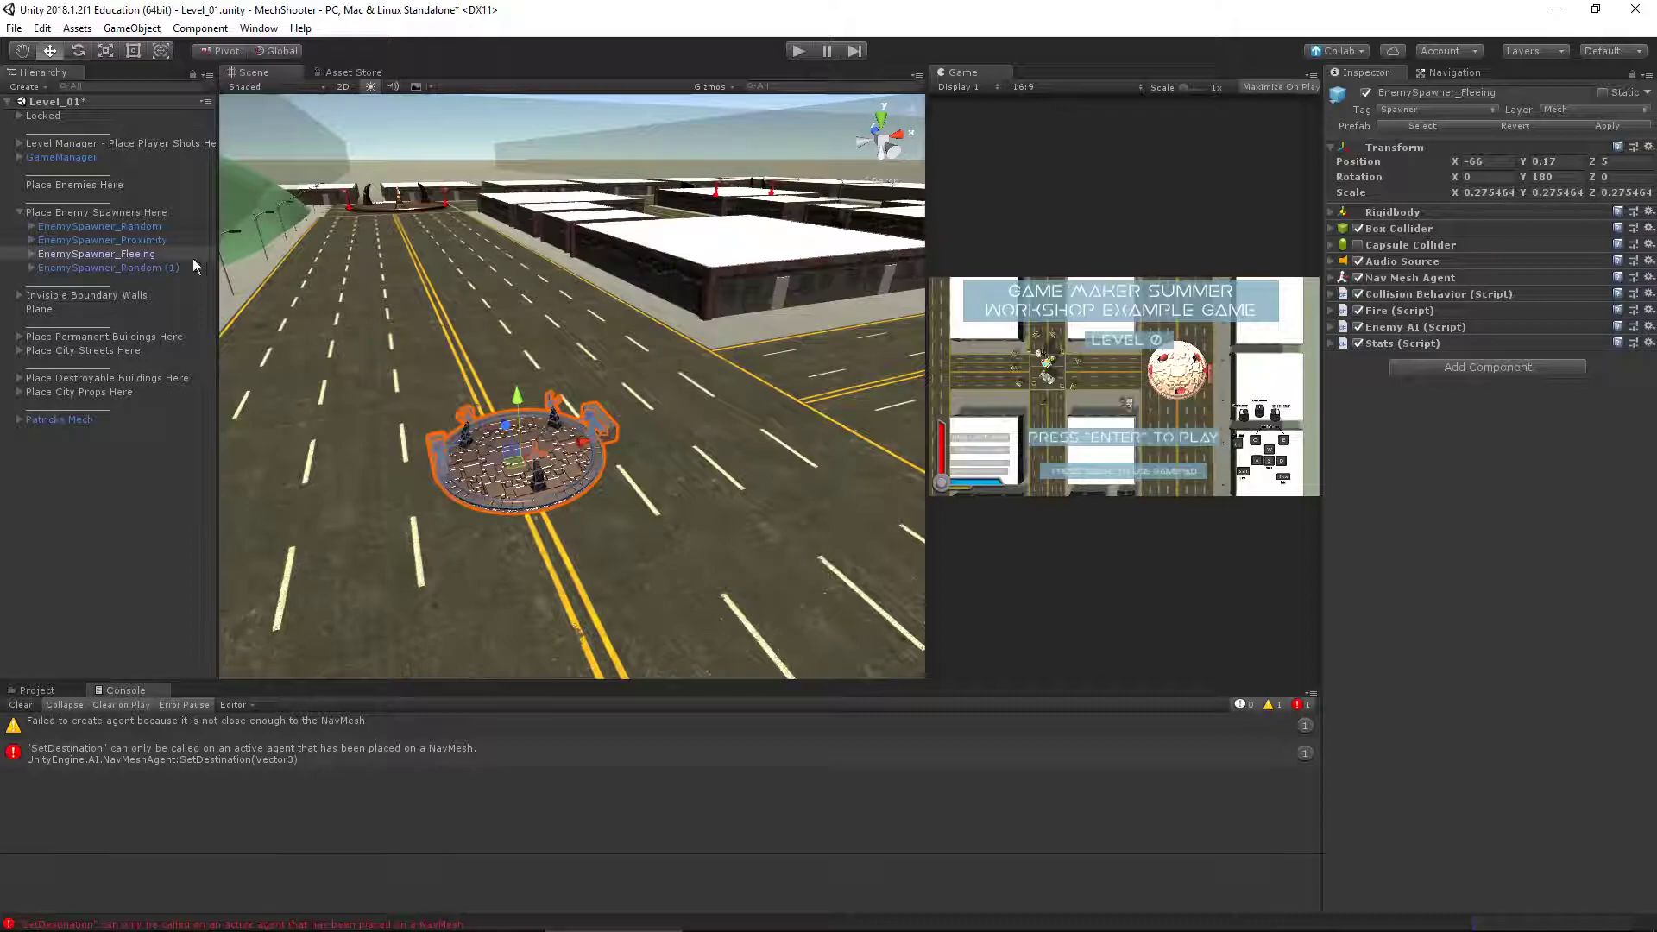
# Set the obstacle avoidance radius of EnemySpawner_Fleeing's Nav Mesh Agent to 0.01
pyautogui.click(1332, 278)
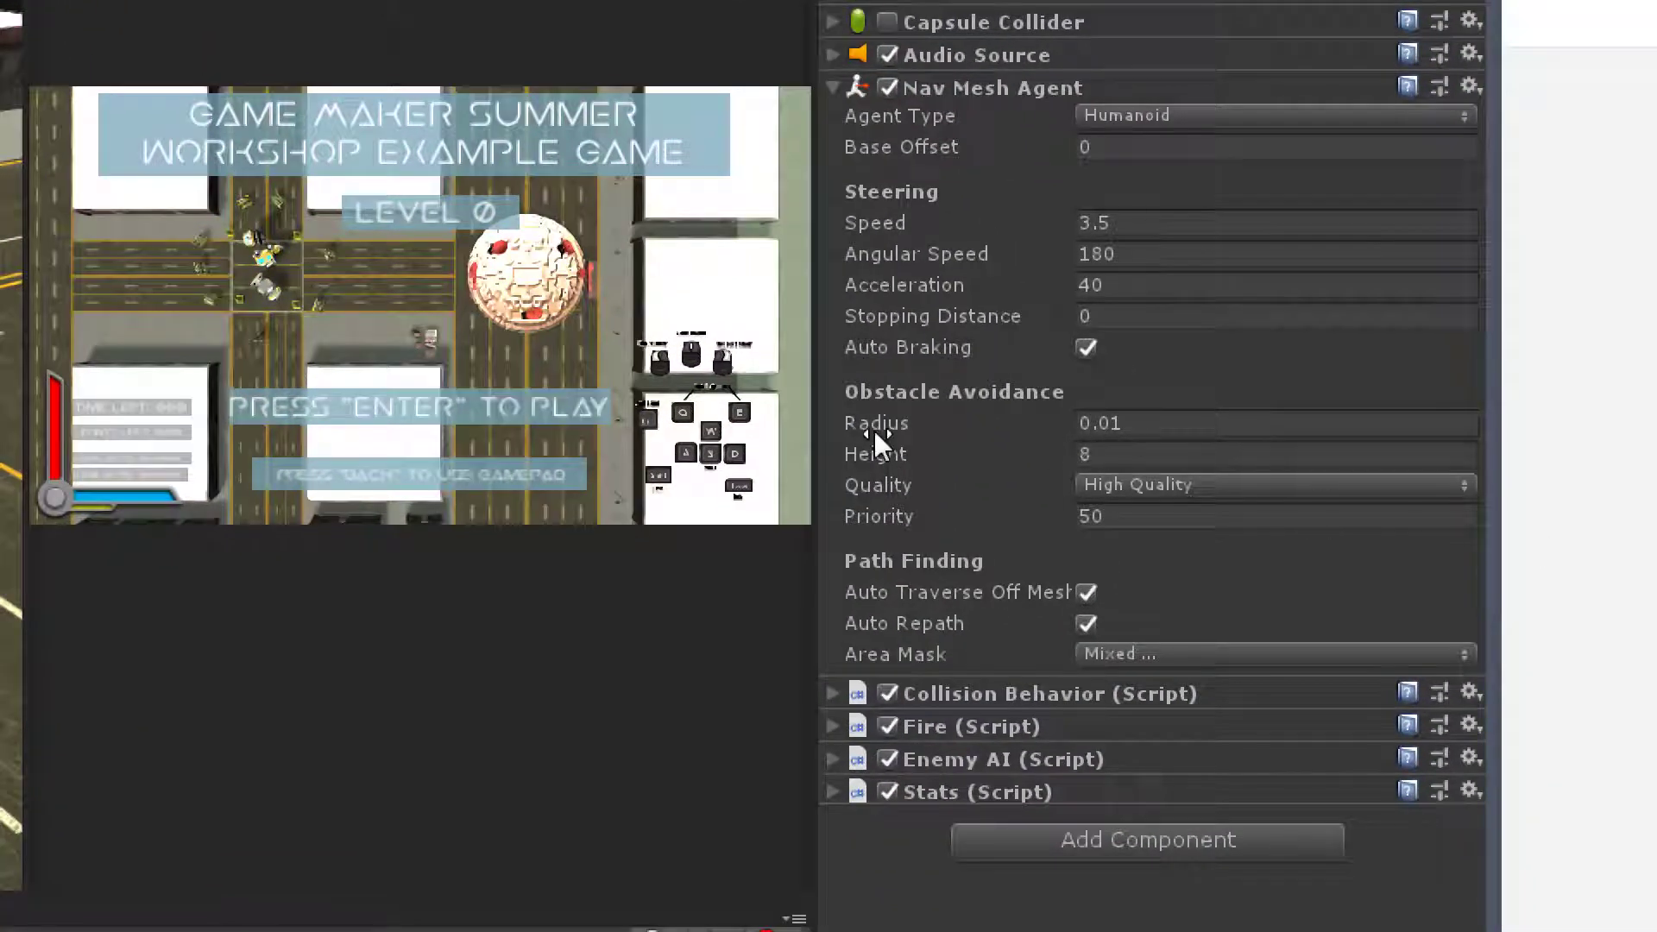
pyautogui.moveTo(879, 414); pyautogui.dragTo(915, 416)
pyautogui.click(1157, 423)
pyautogui.write('.')
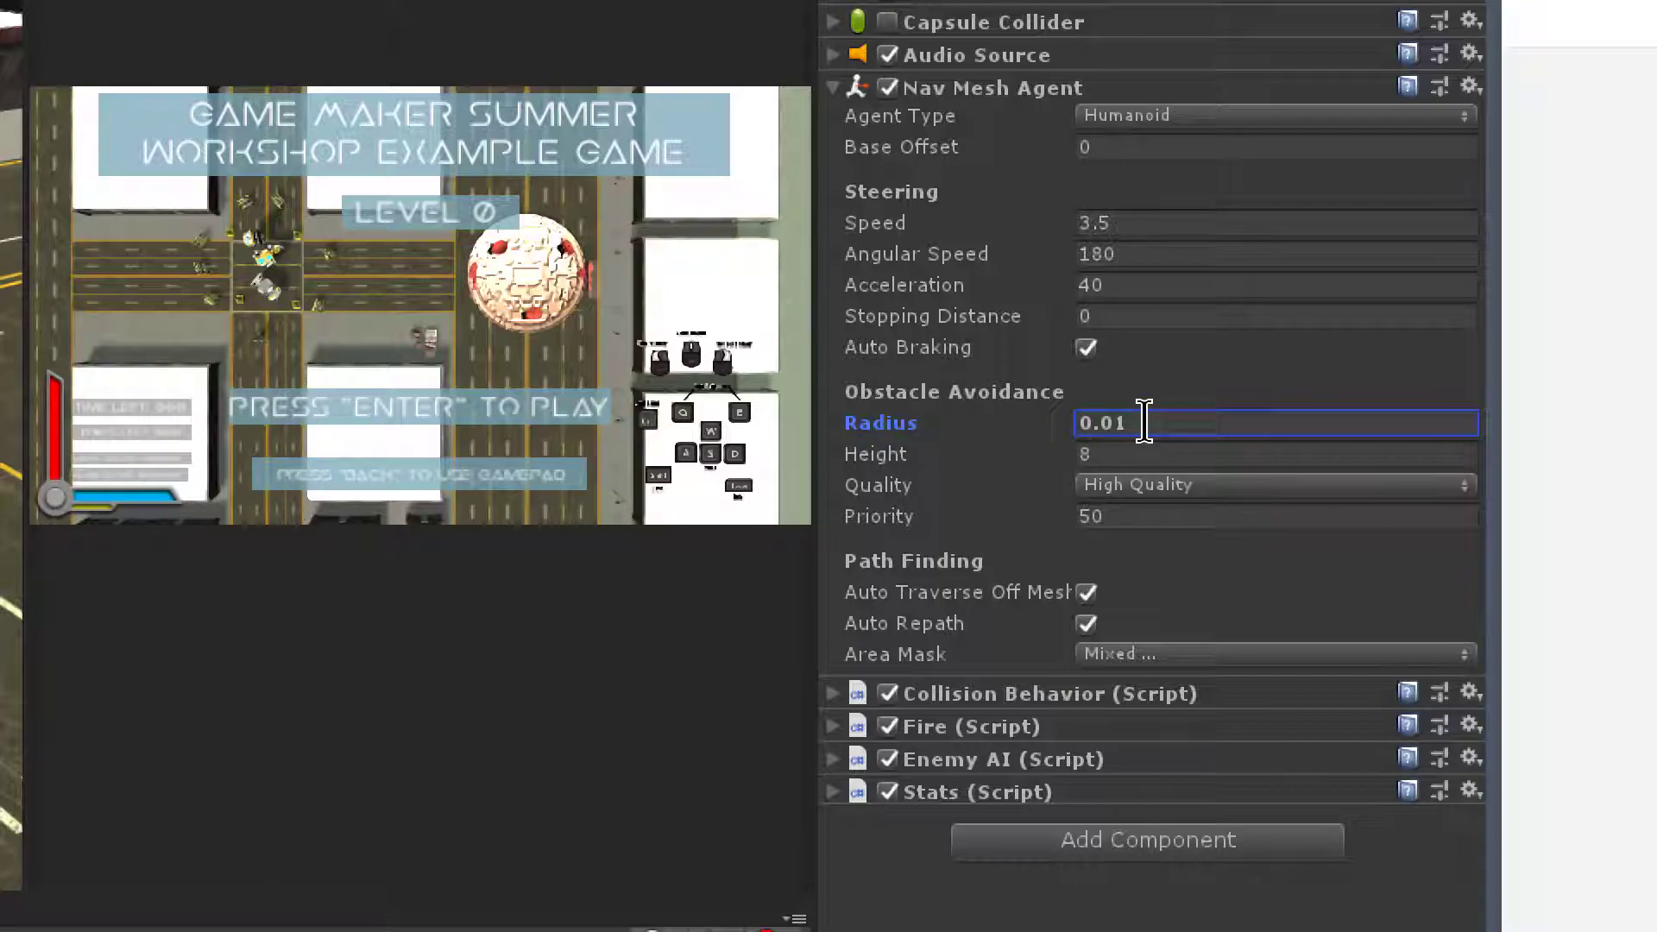
pyautogui.click(826, 82)
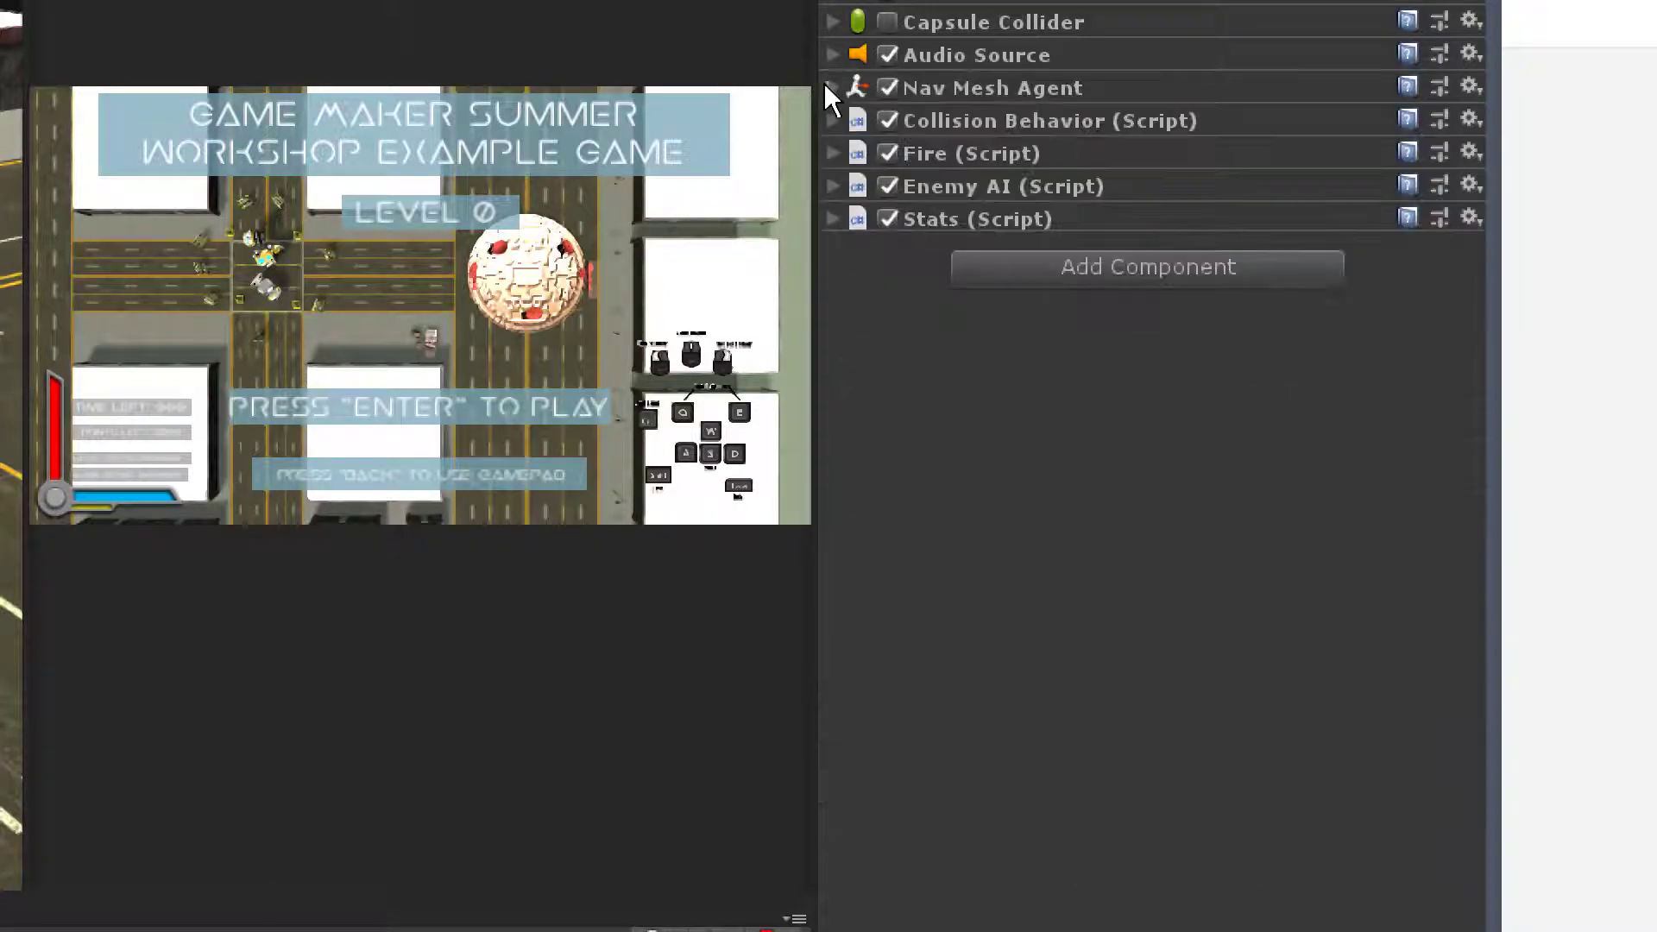
pyautogui.click(830, 85)
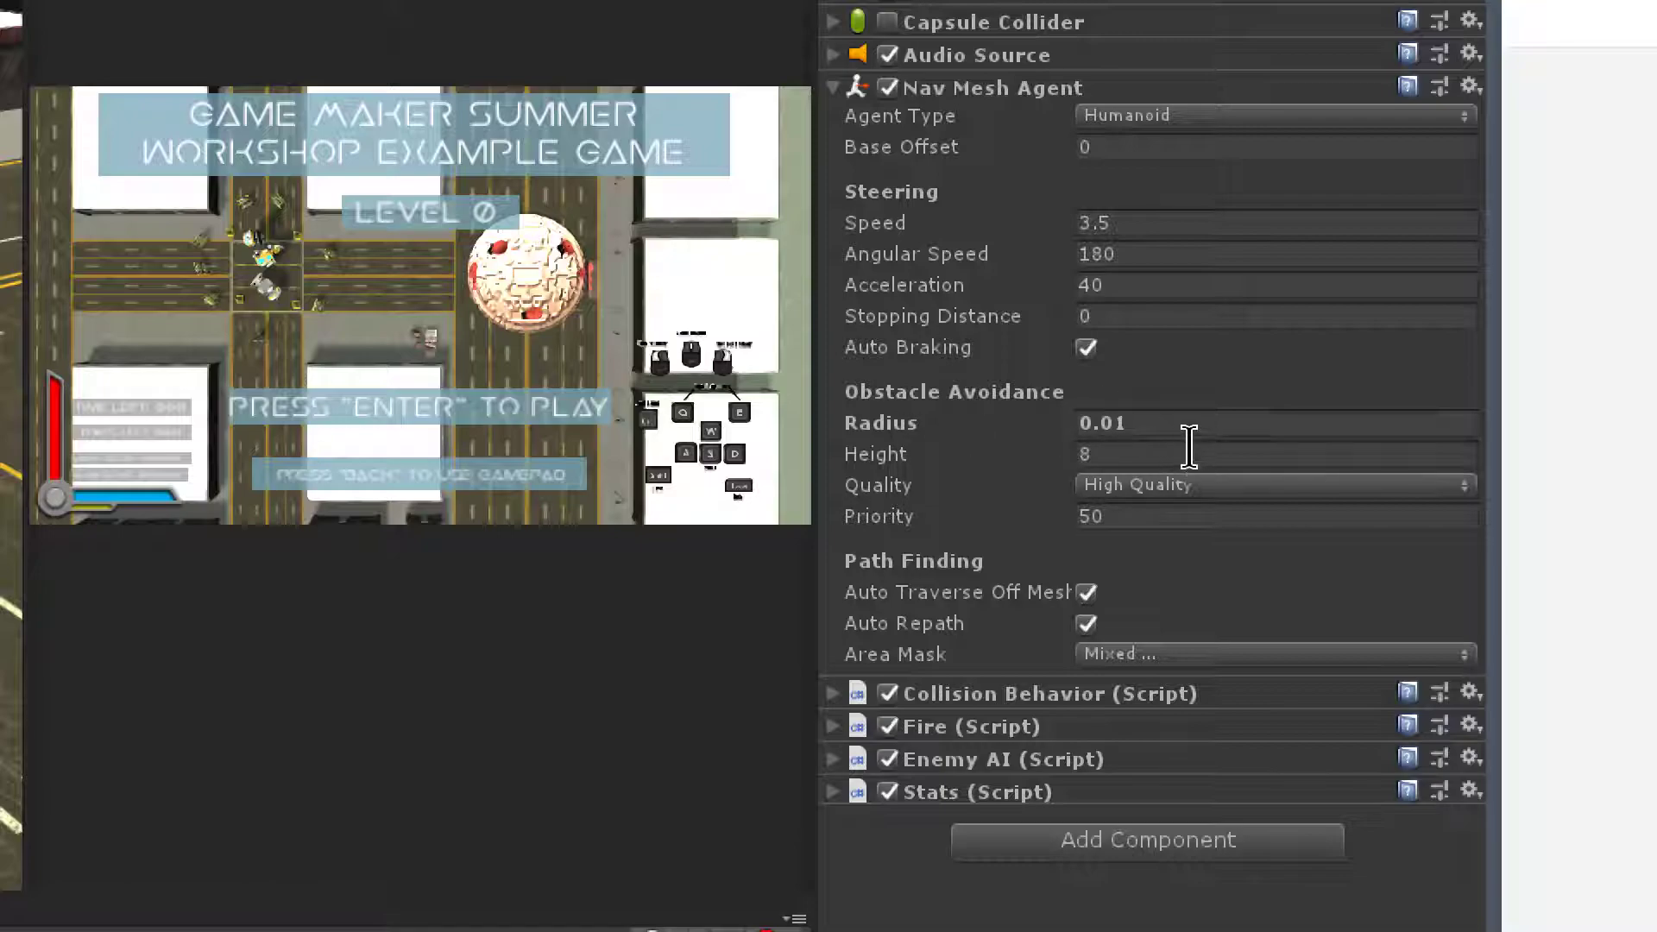
pyautogui.click(1167, 423)
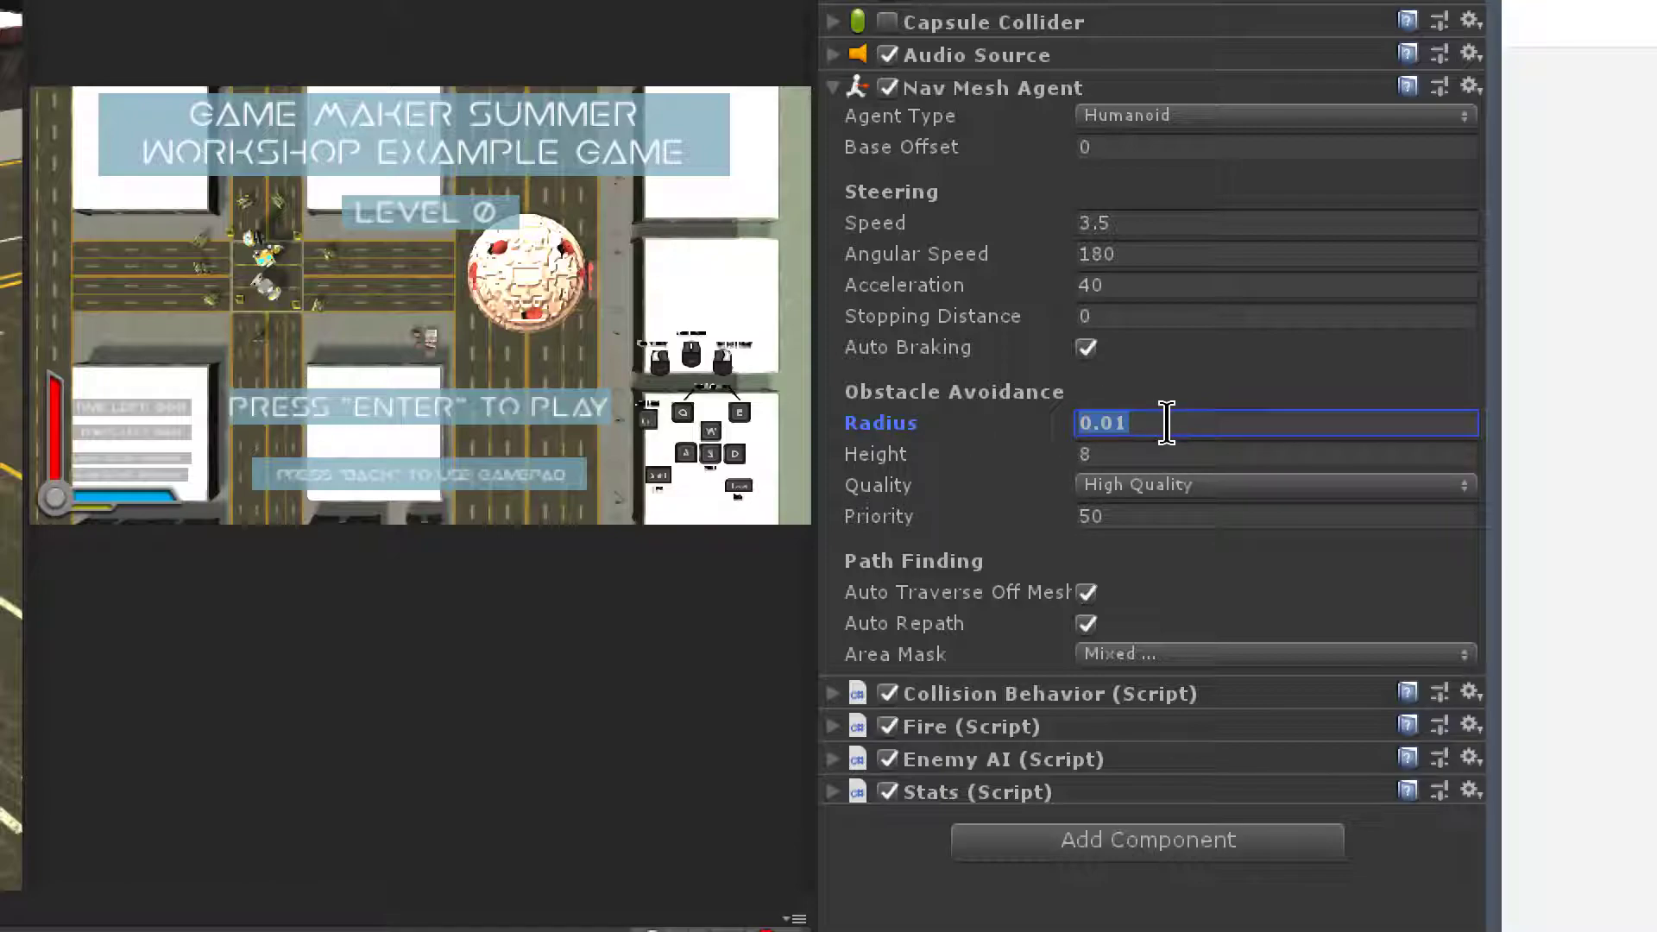
pyautogui.click(1167, 423)
pyautogui.click(828, 85)
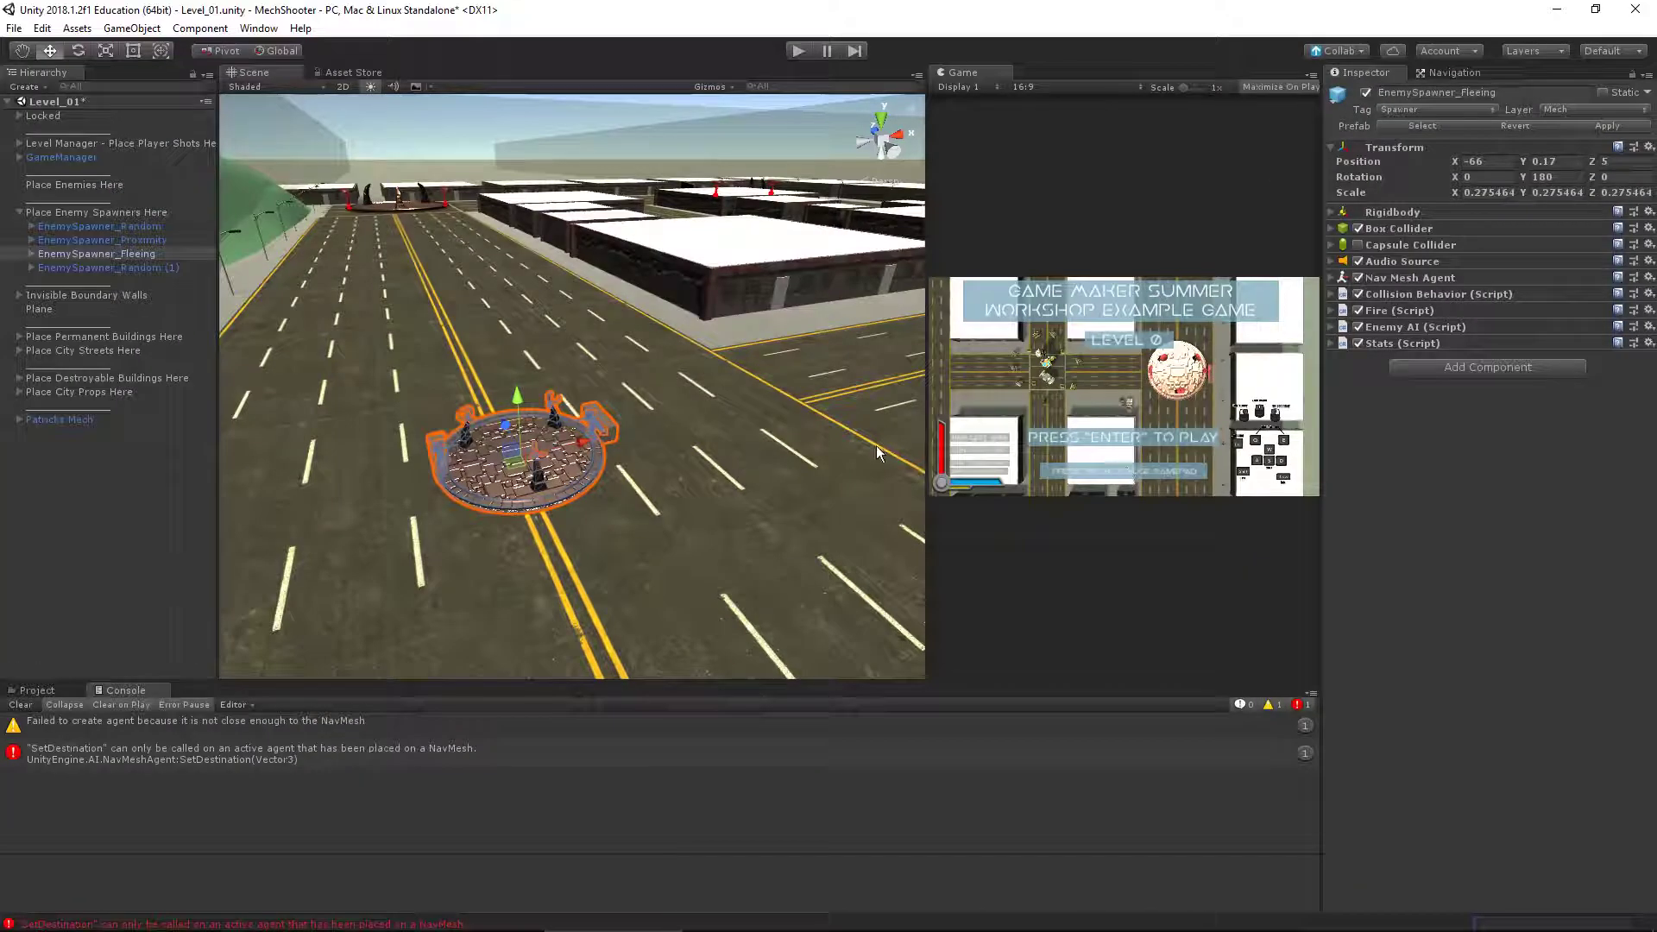
pyautogui.keyDown('alt'); pyautogui.moveTo(879, 453); pyautogui.dragTo(800, 107); pyautogui.keyUp('alt')
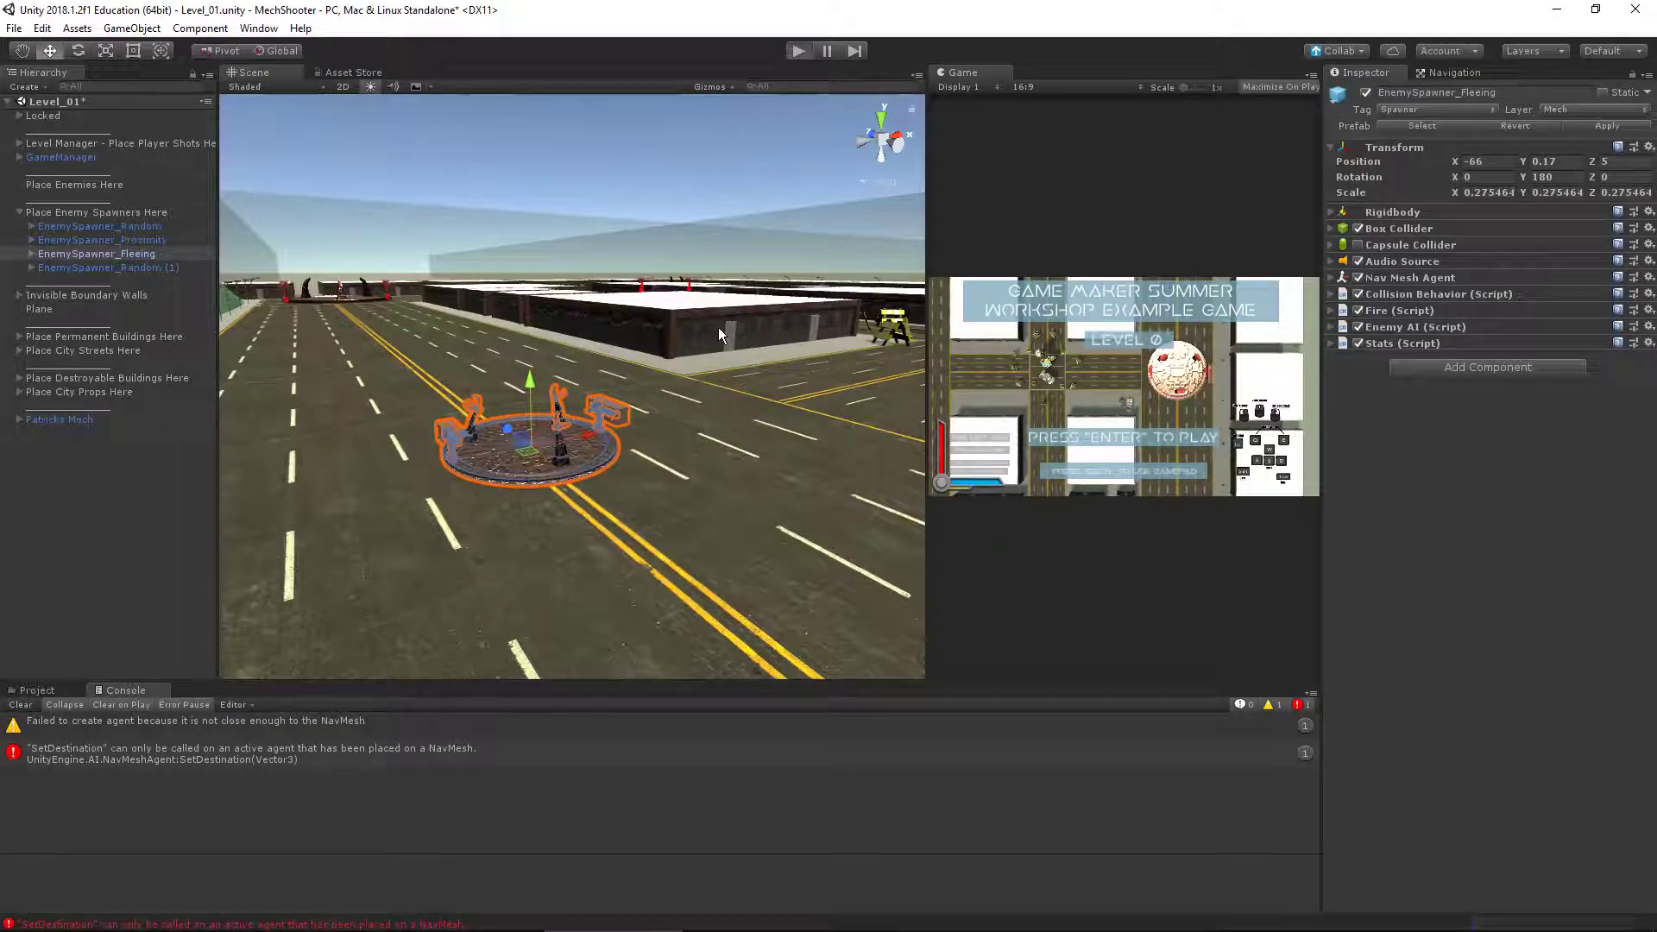
# Start a test run of the level and move the mech to the street beside the green hills, heading towards its spawners
pyautogui.hotkey('ctrl', 'p')
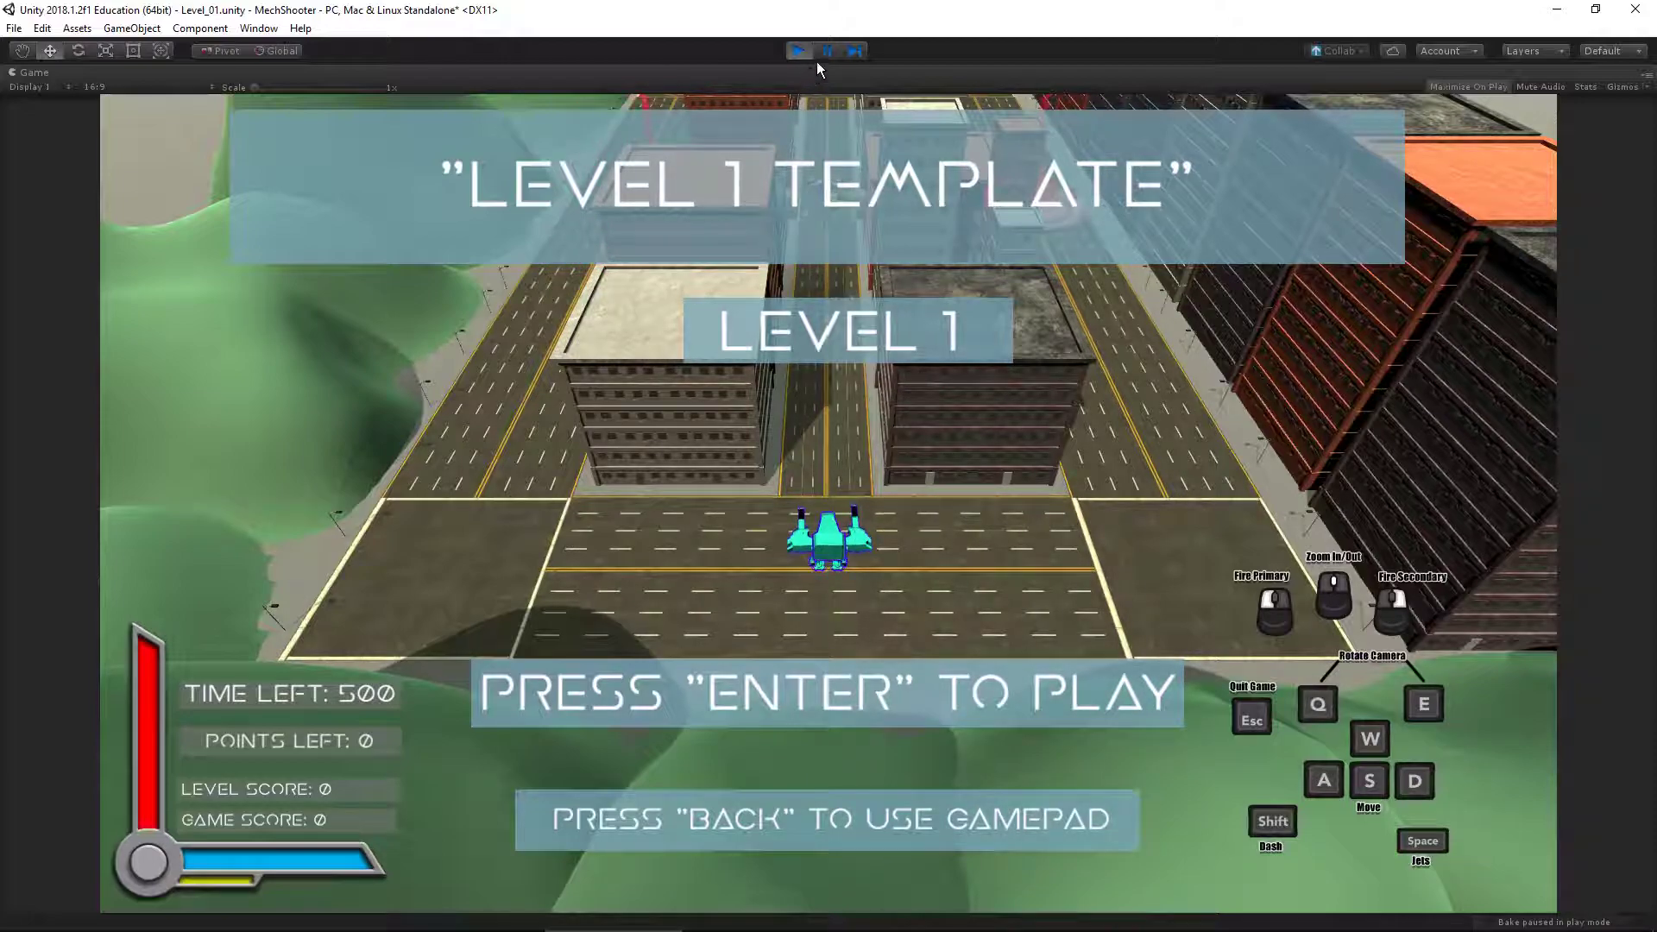
pyautogui.press('Return')
pyautogui.press('a')
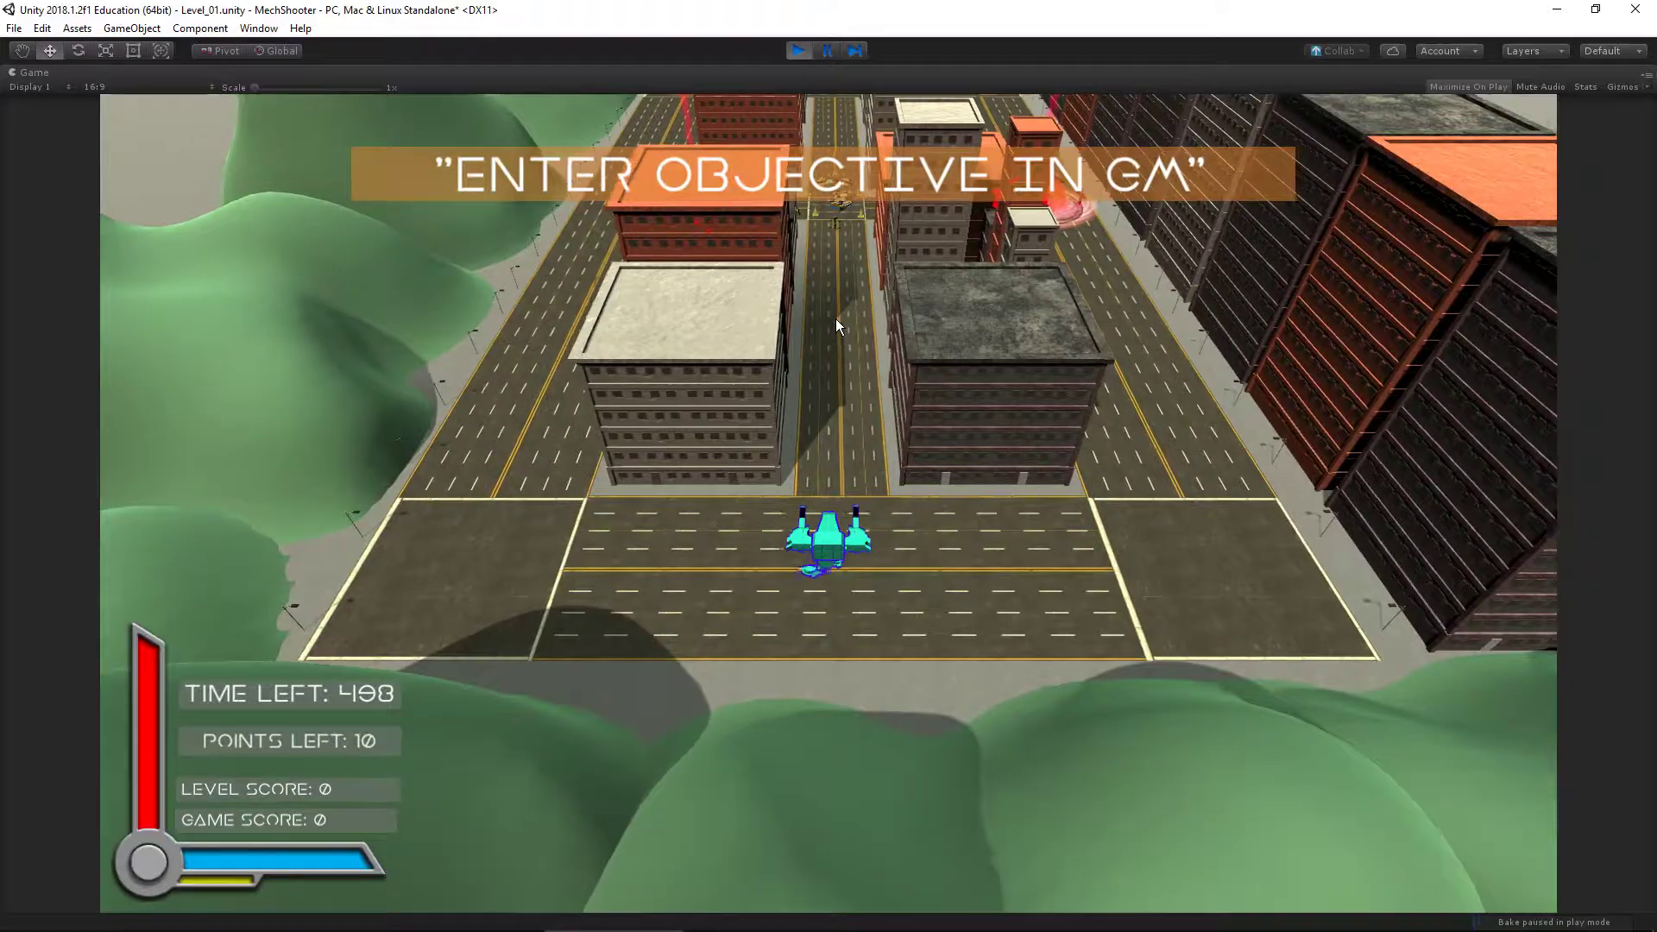
pyautogui.press('a')
pyautogui.press('w')
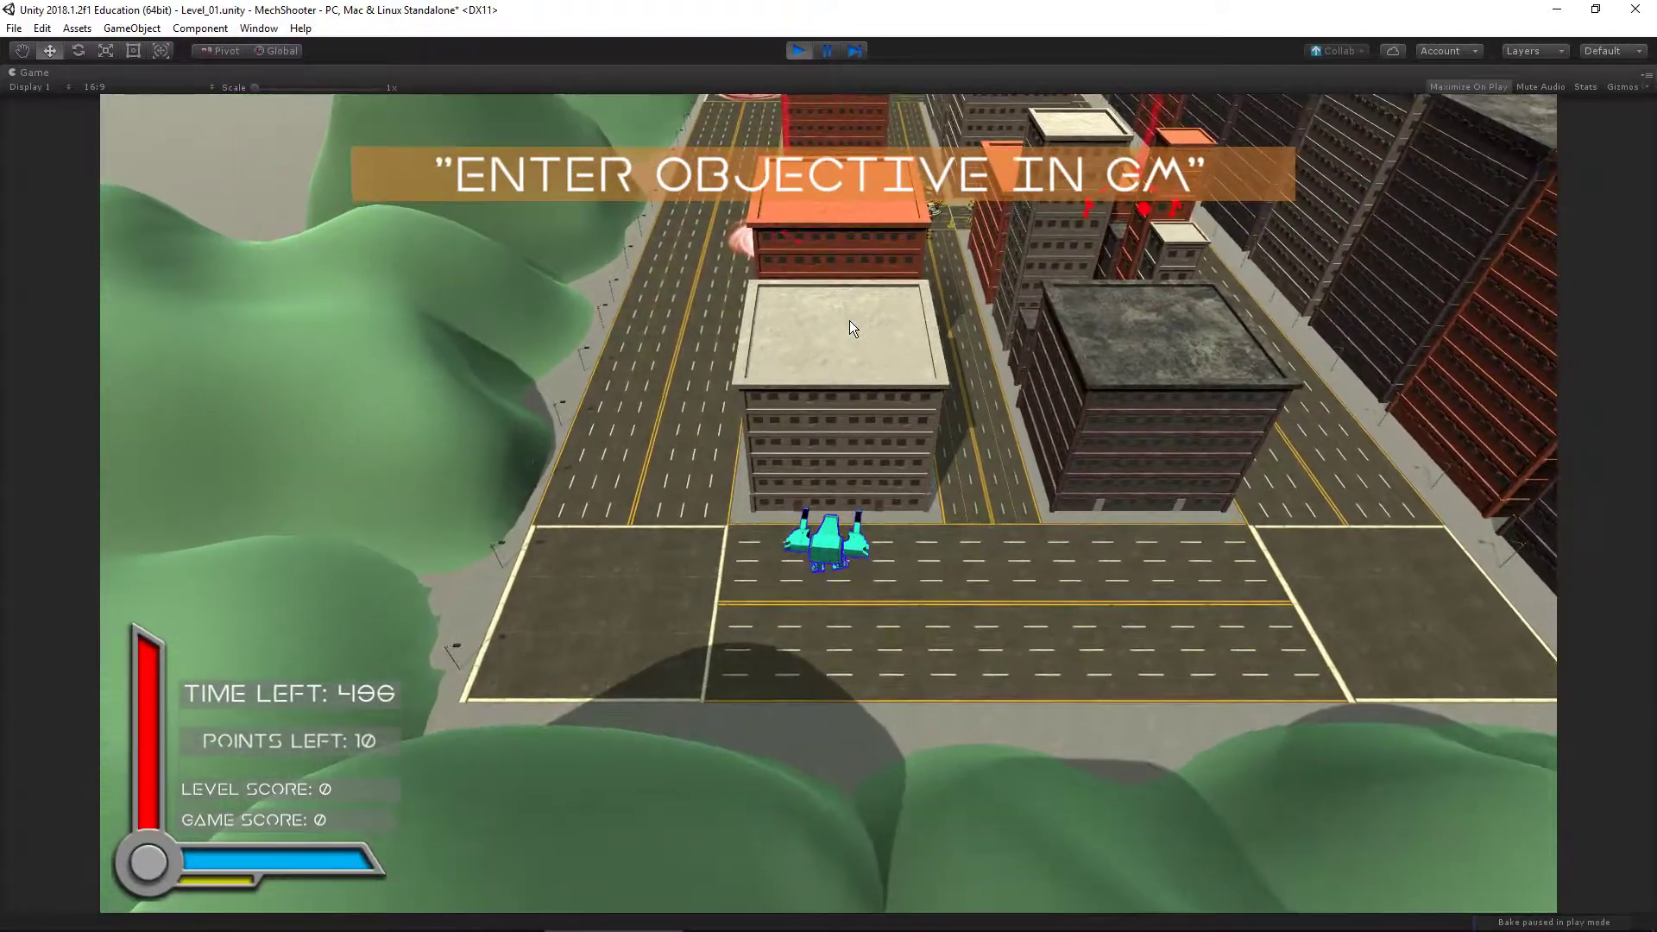
pyautogui.press('a')
pyautogui.press('w')
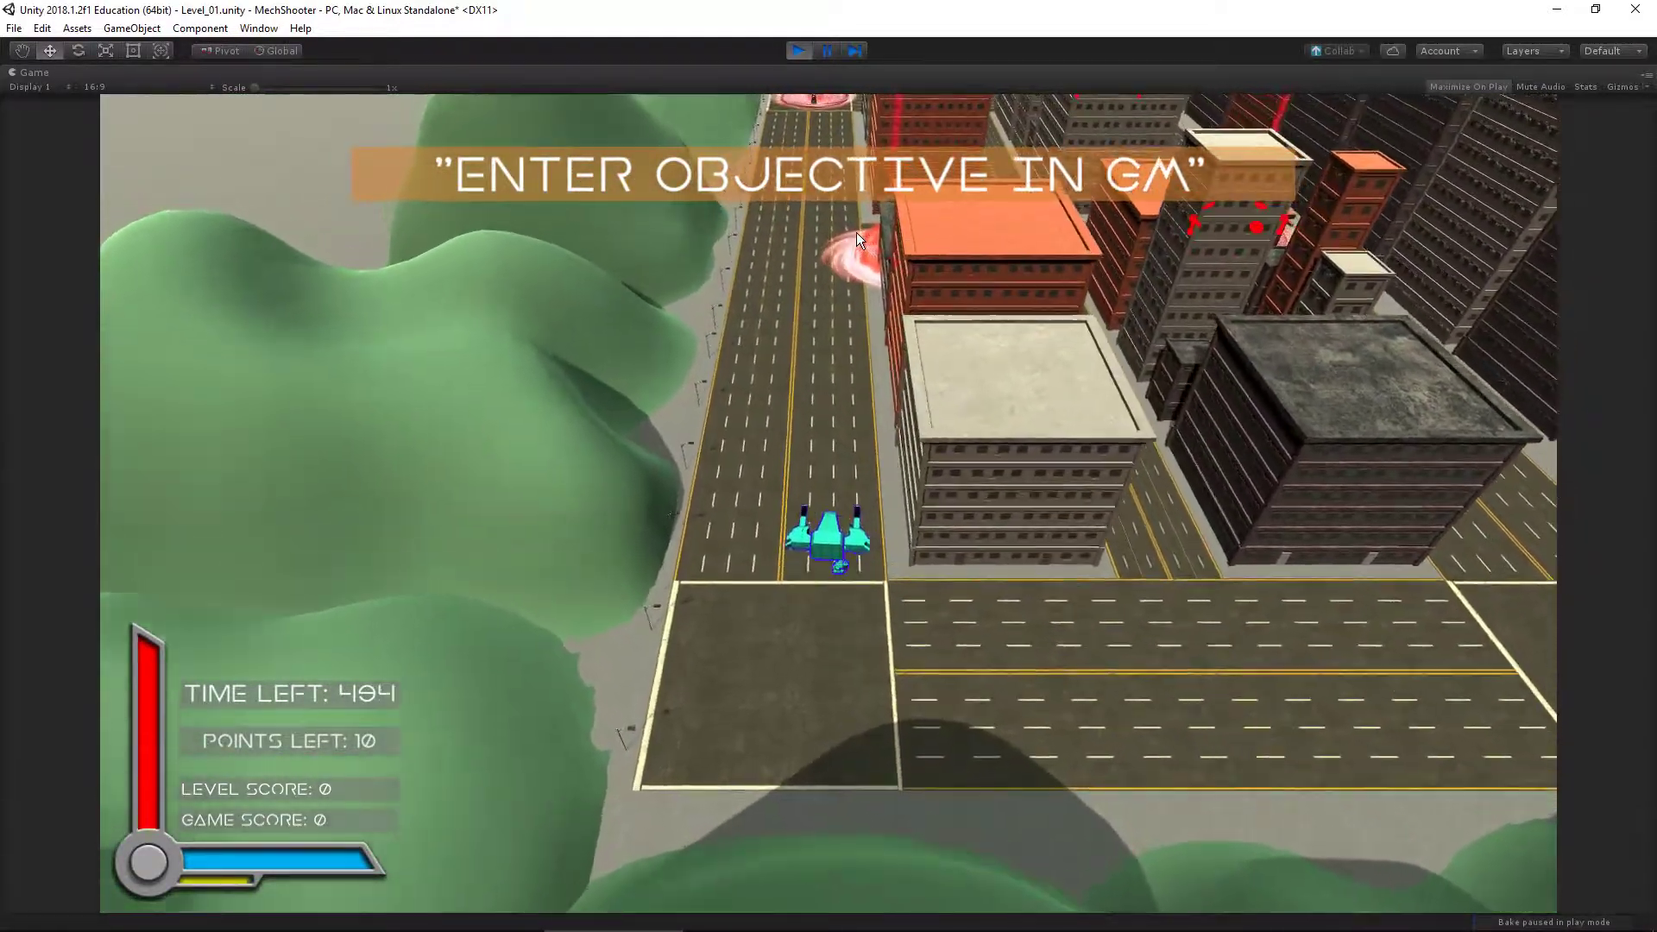
pyautogui.press('w')
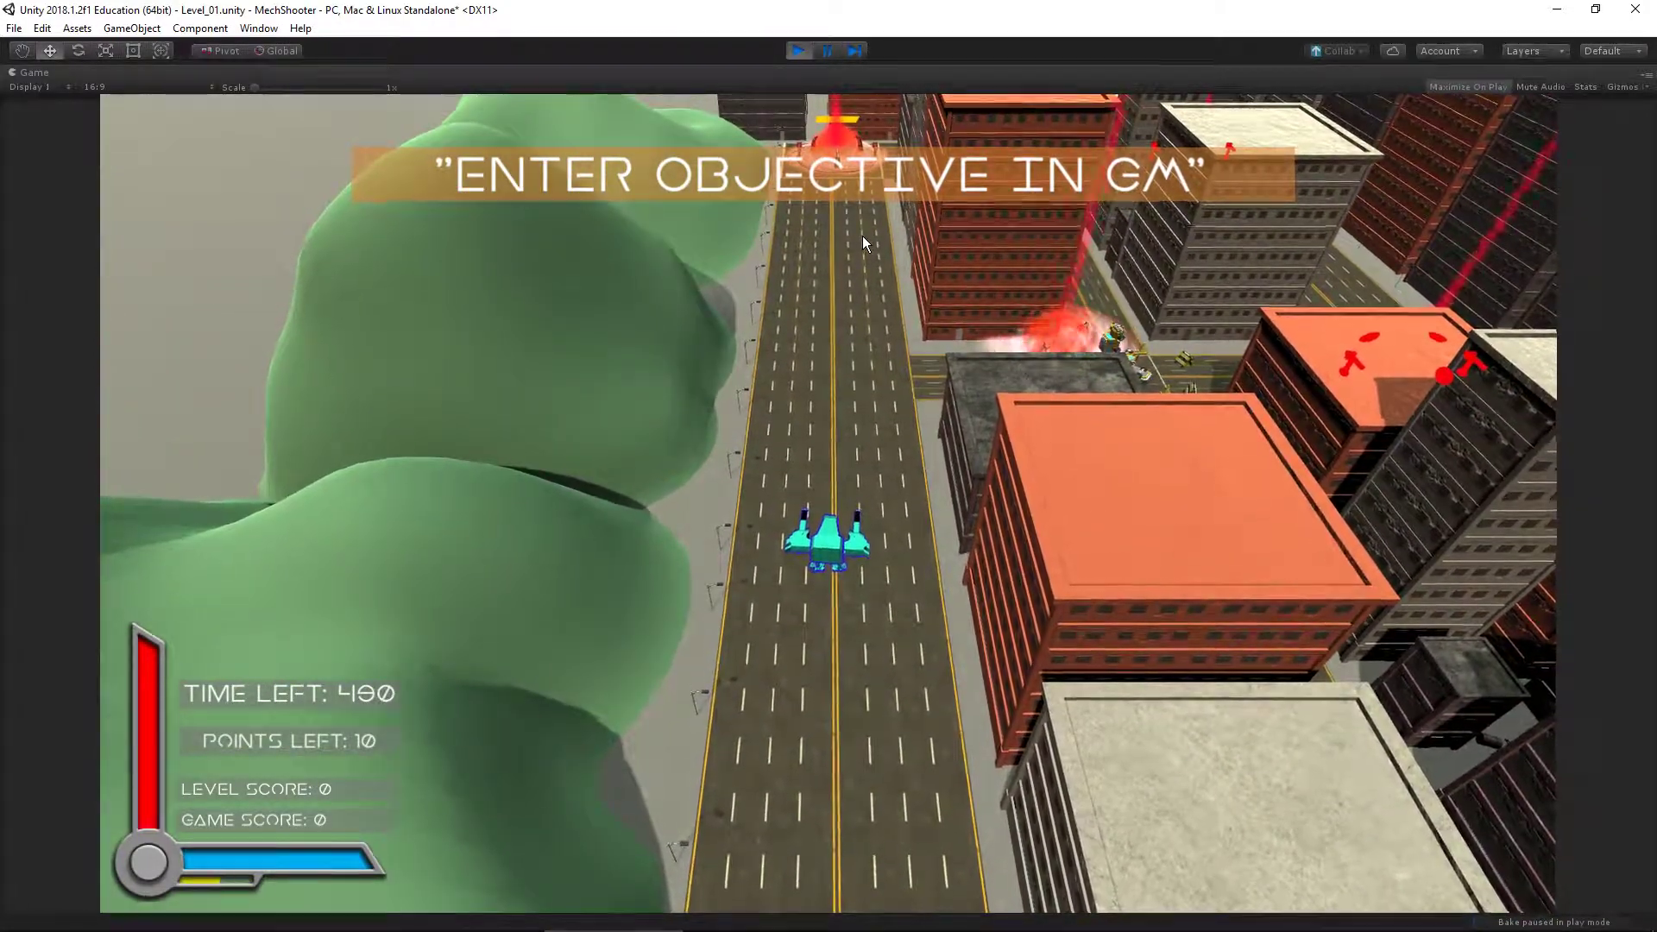
# Test how the nearest spawner beside the green hills reacts by approaching it, then backing away to the street corner
pyautogui.press('s')
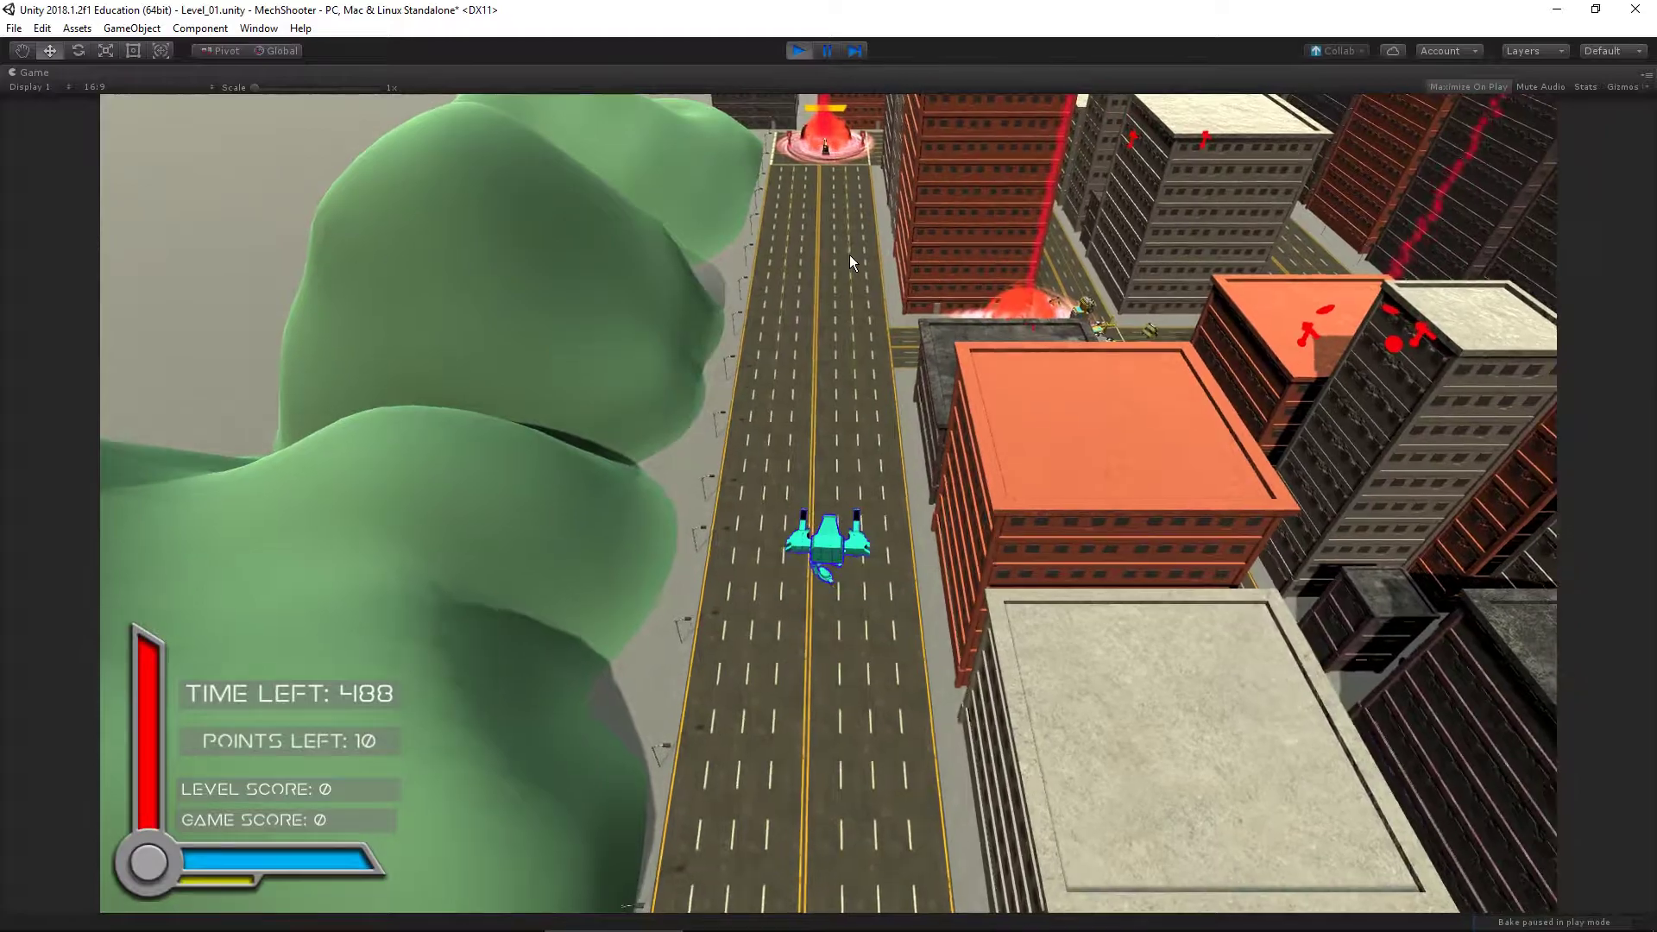
pyautogui.press('d')
pyautogui.press('a')
pyautogui.press('a')
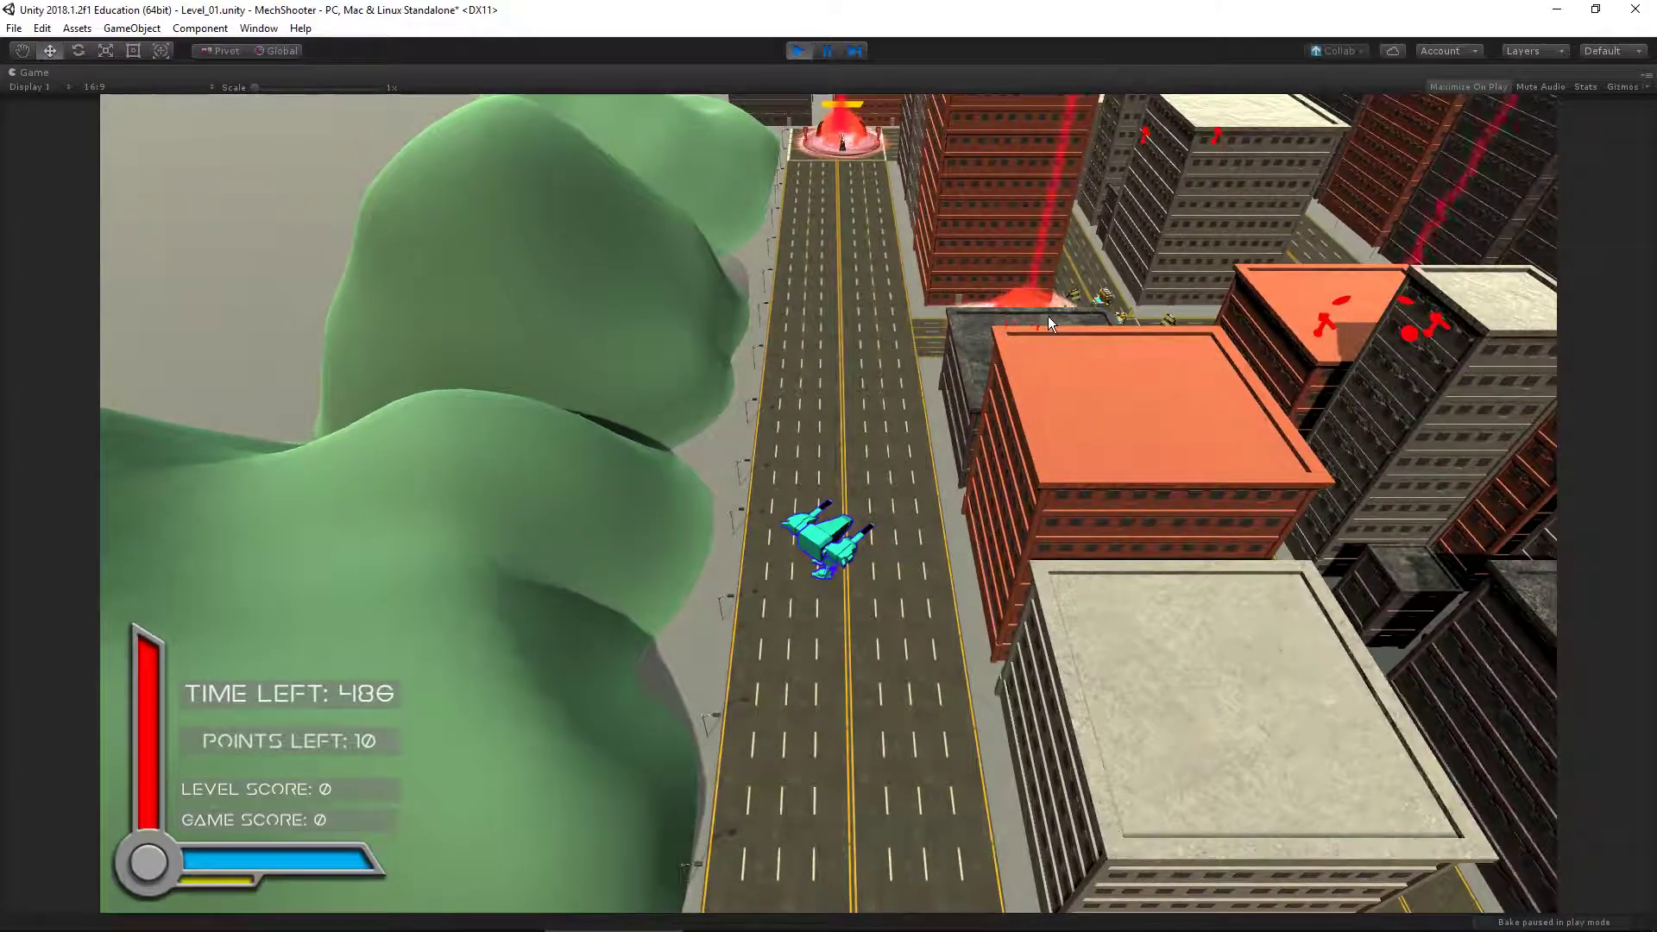
pyautogui.press('w')
pyautogui.press('w')
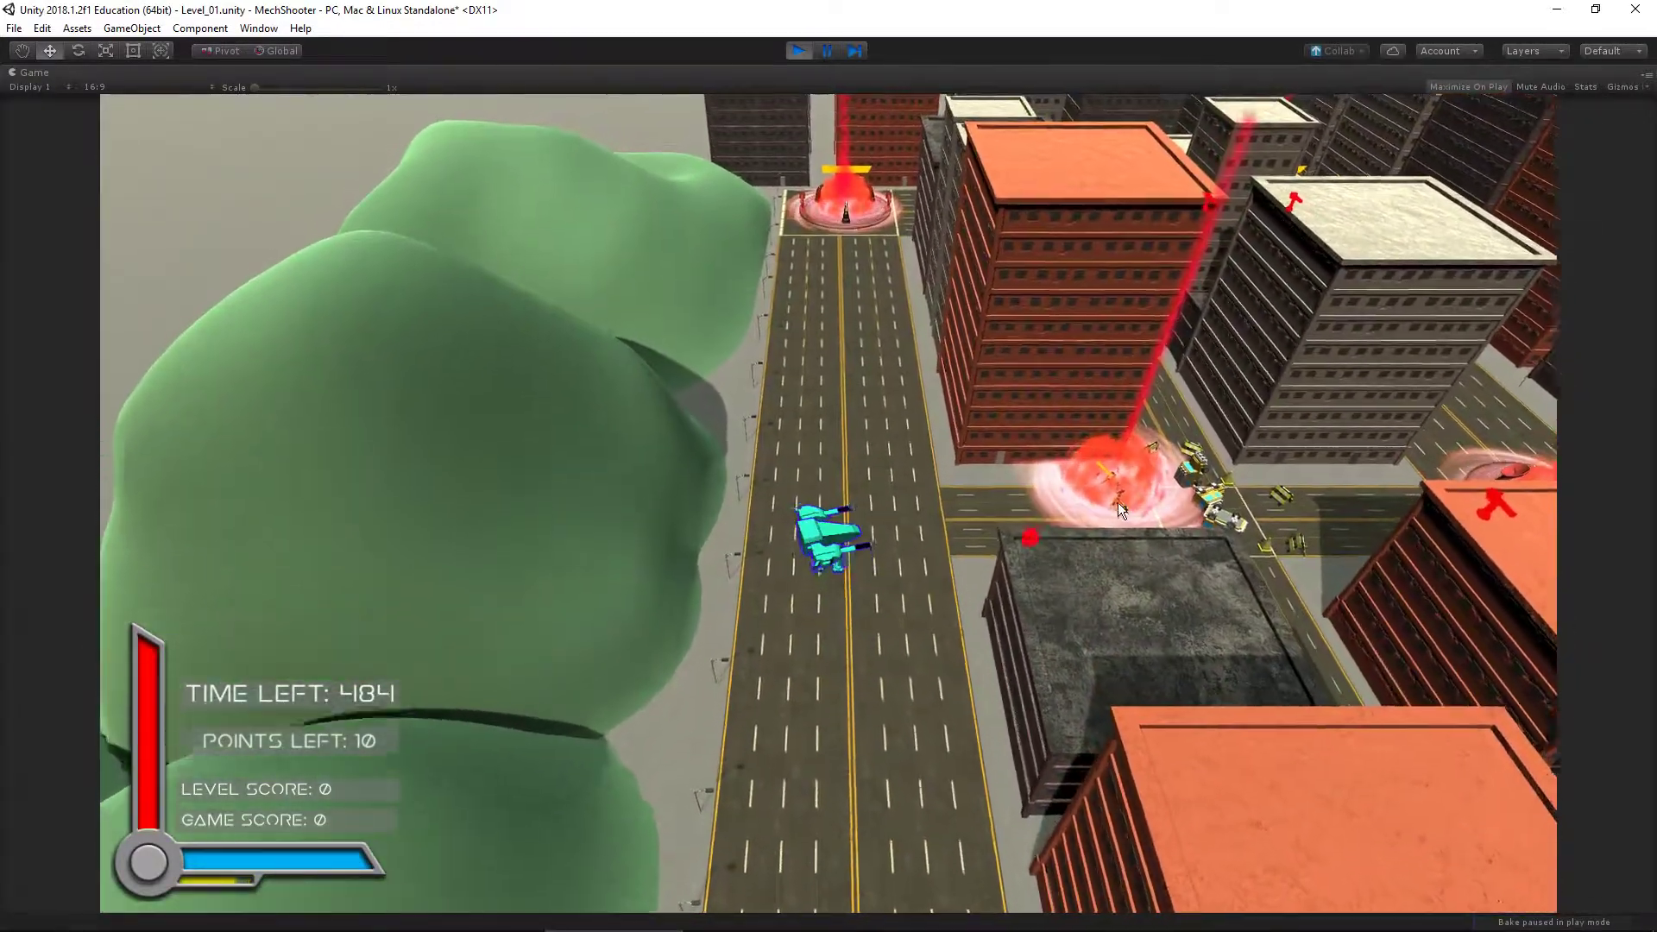
pyautogui.press('d')
pyautogui.press('w')
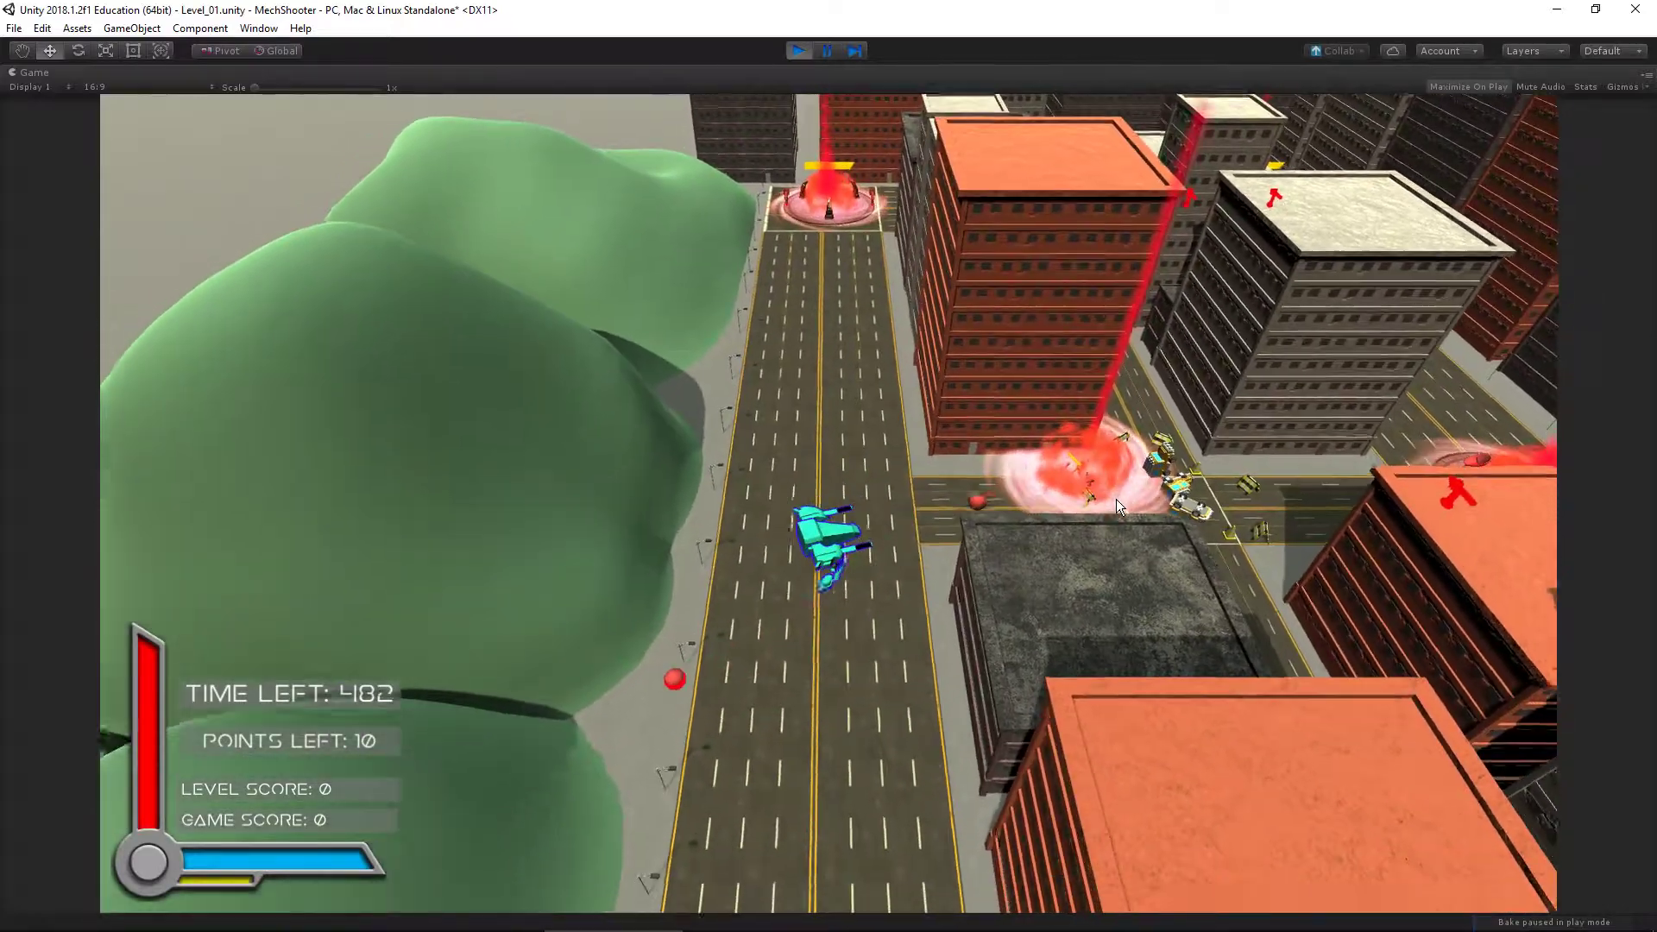
pyautogui.press('w')
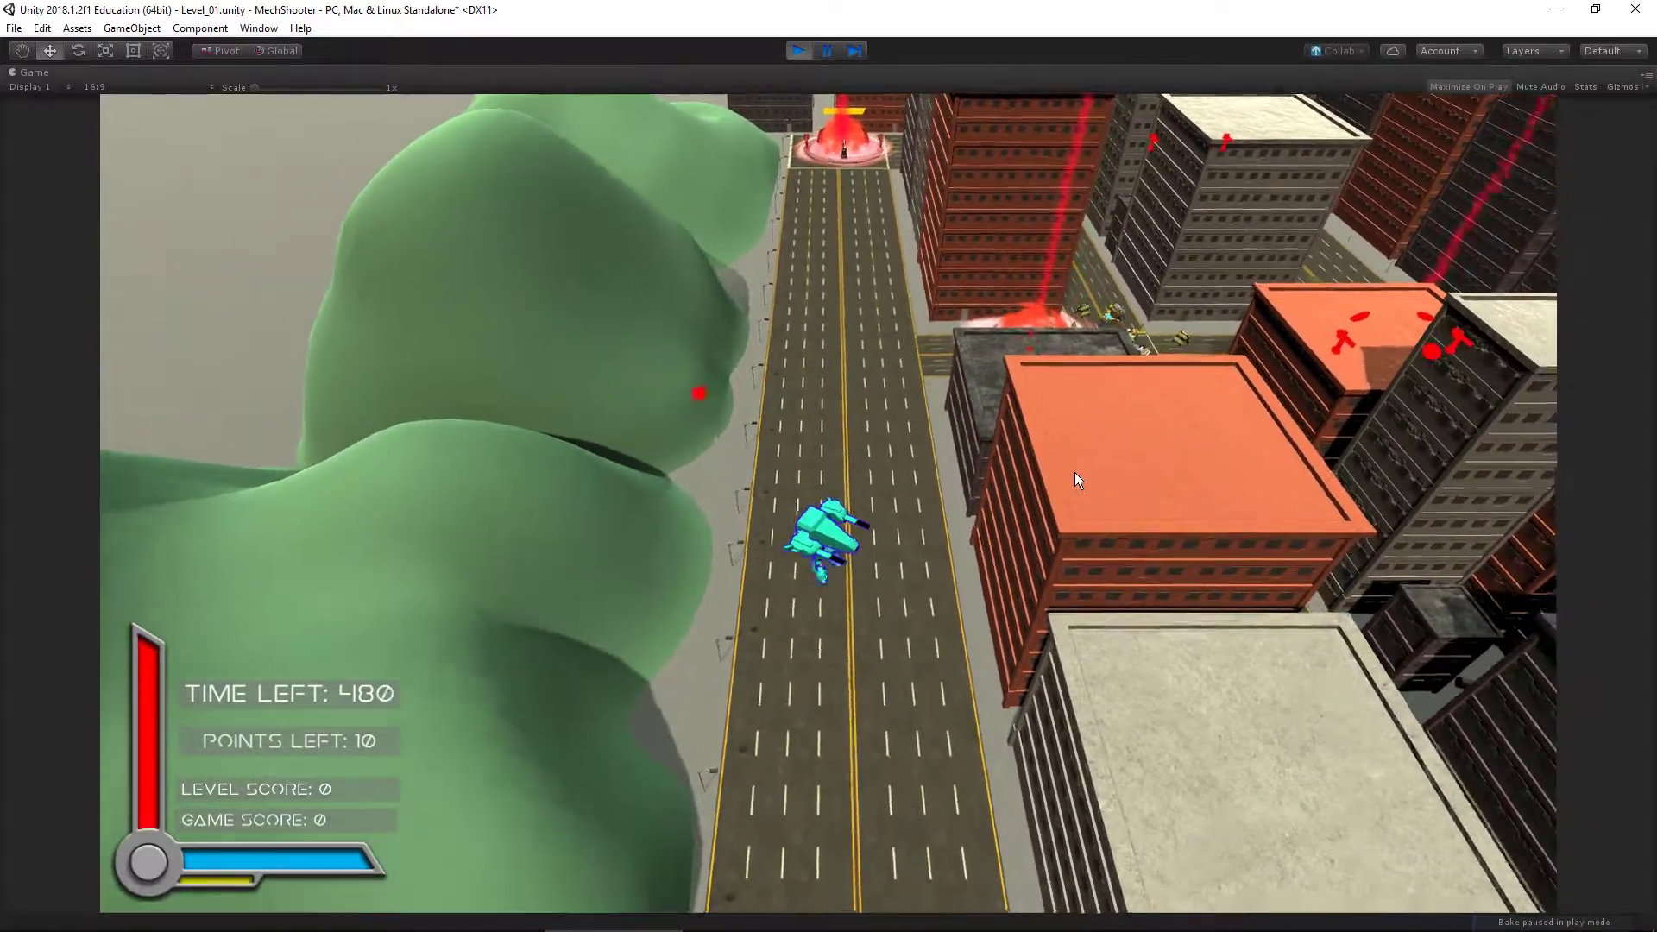
pyautogui.press('w')
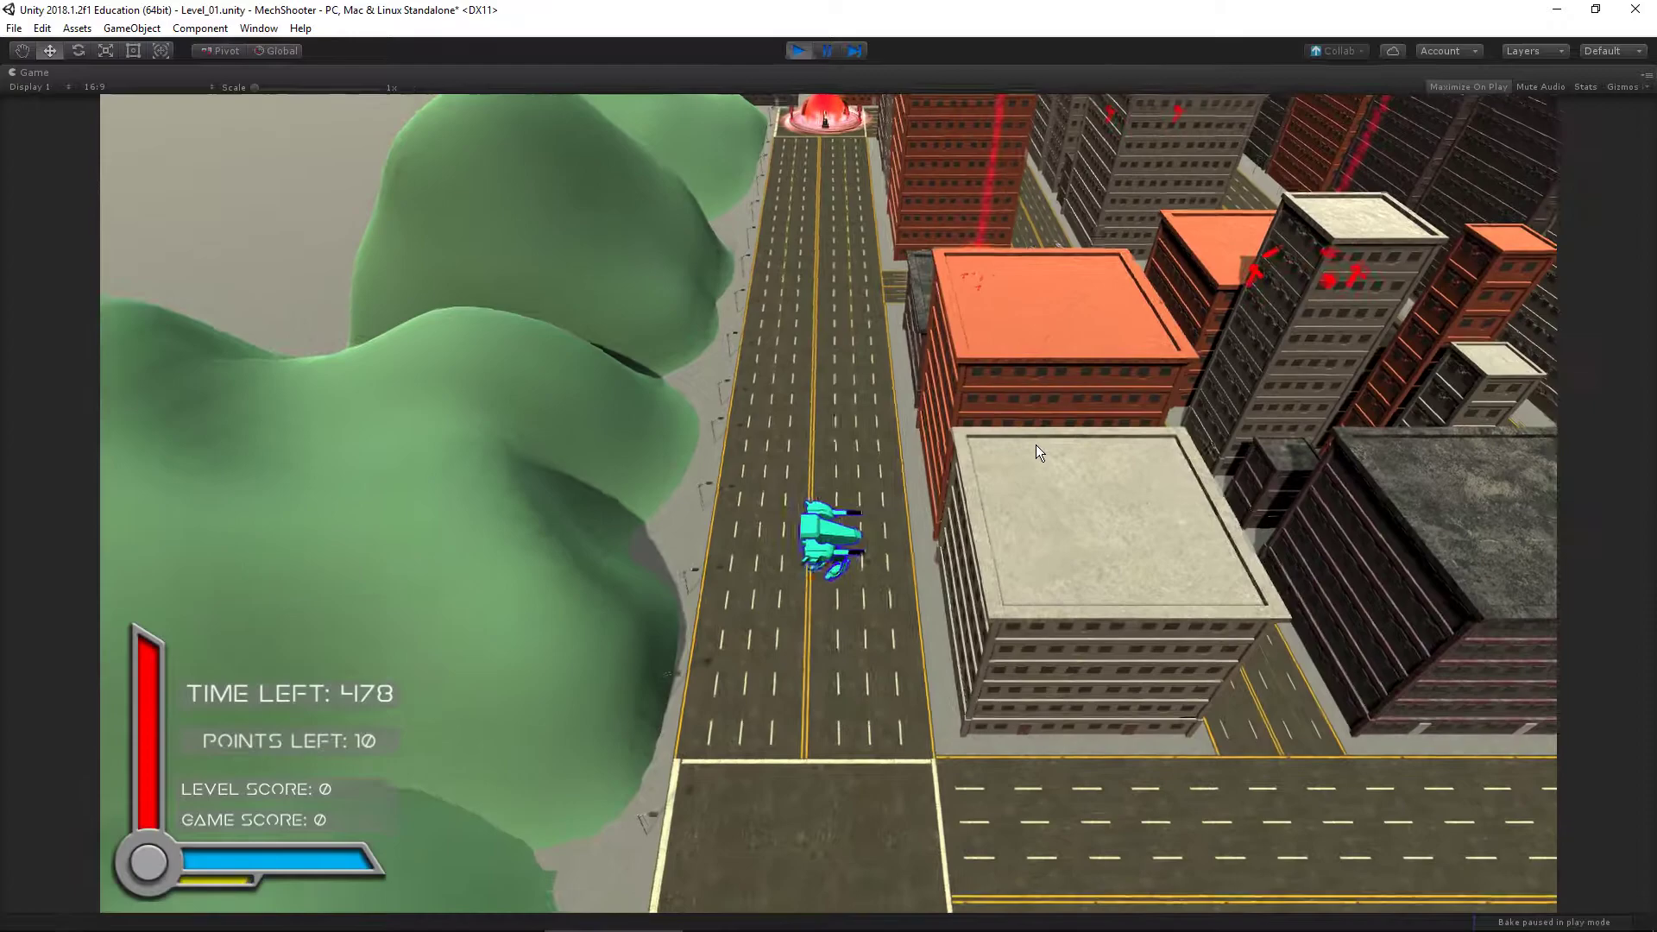
pyautogui.press('w')
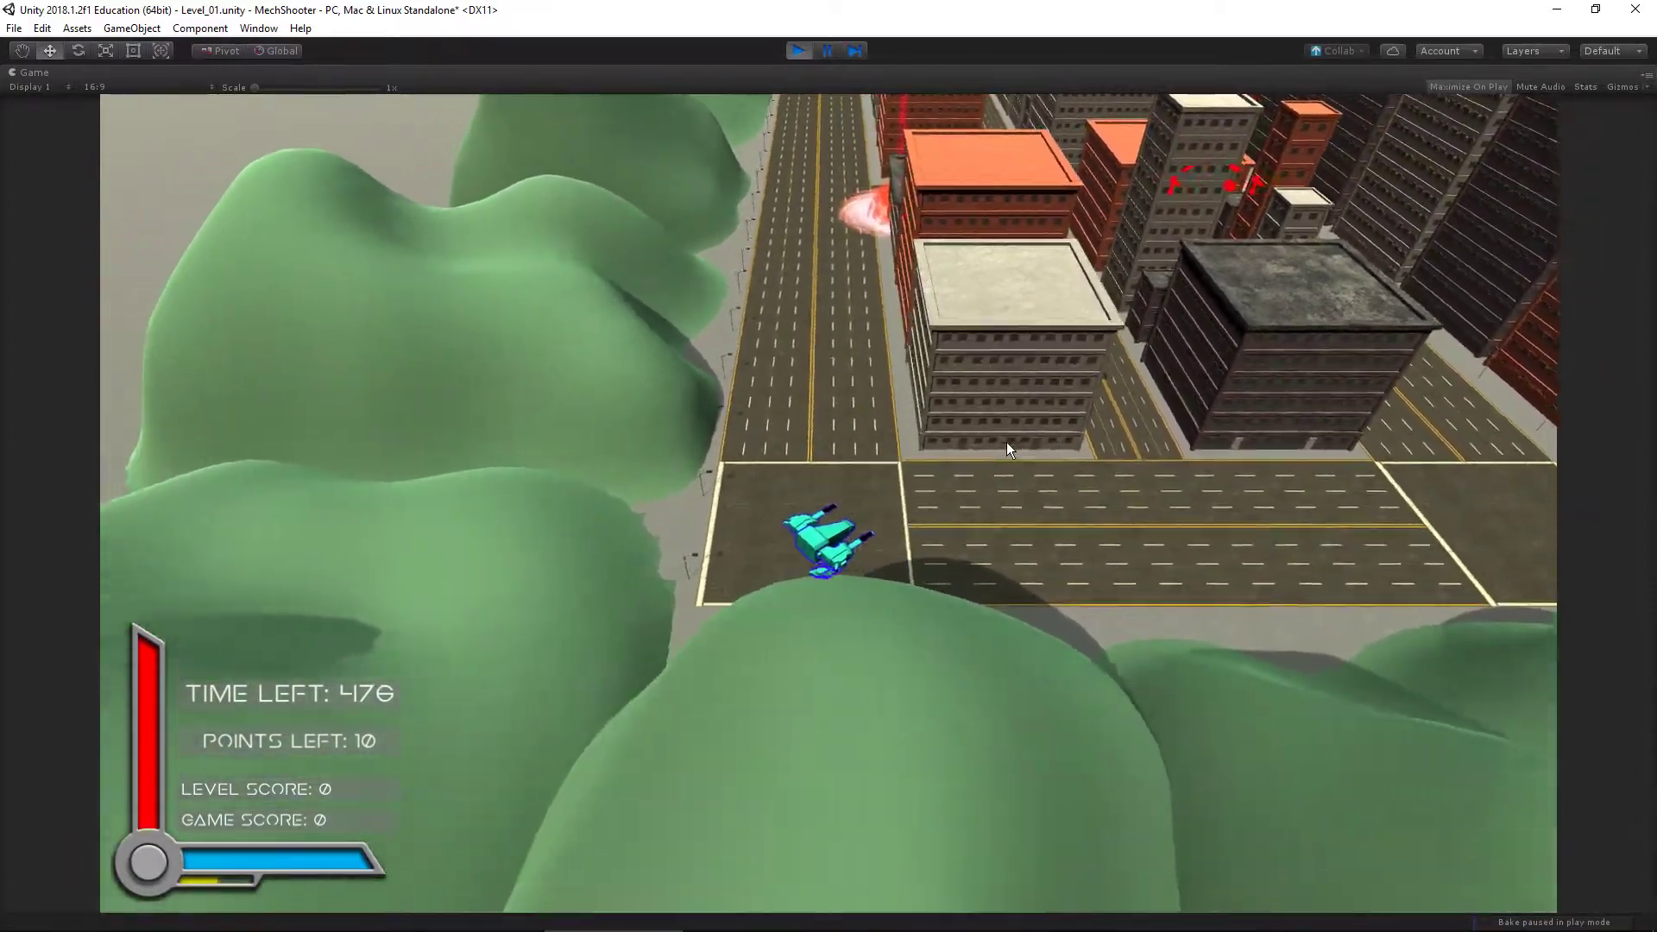
# Move the mech up the central street to the barricaded intersection and across to the spawner beside the green hills
pyautogui.press('d')
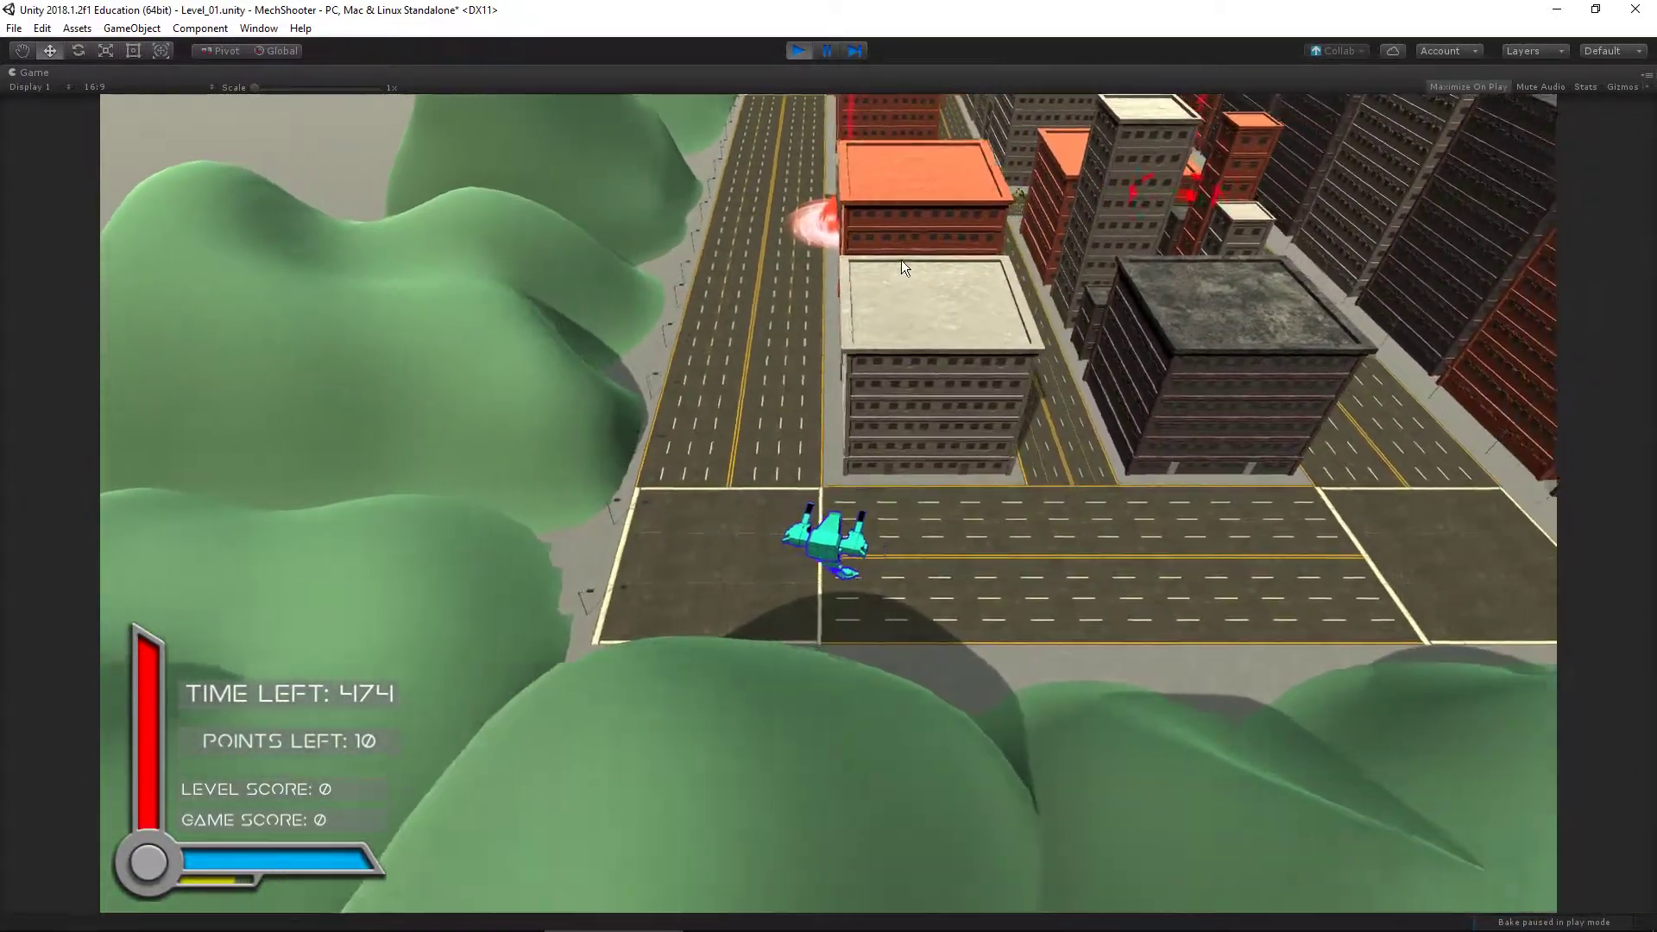
pyautogui.press('w')
pyautogui.press('w')
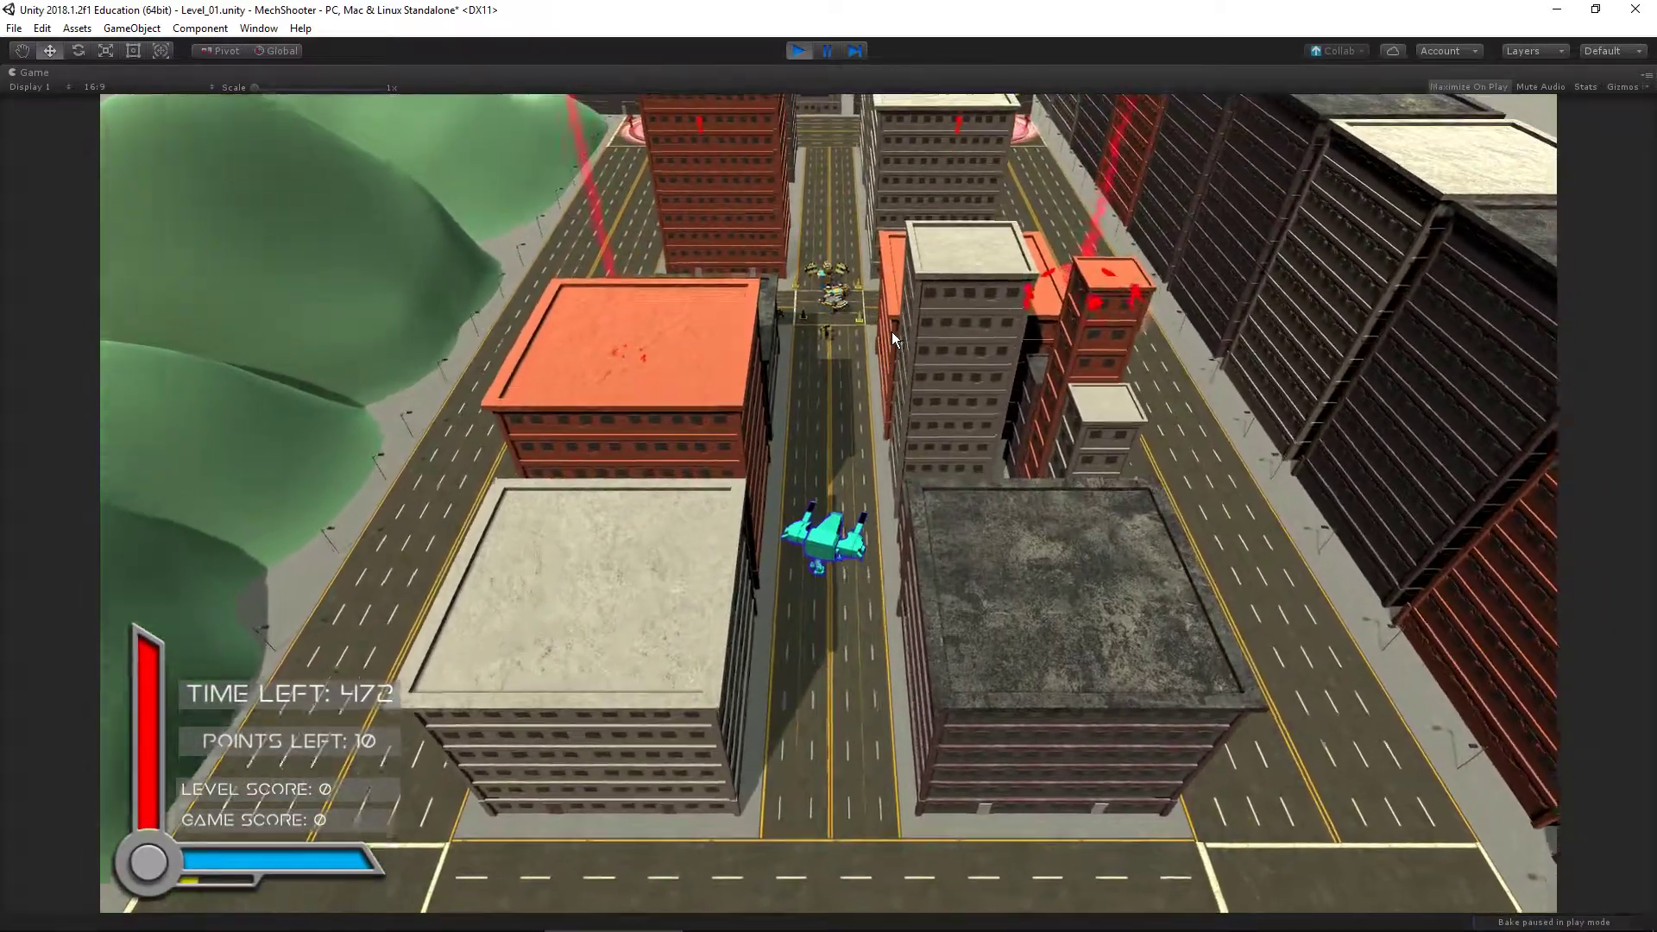
pyautogui.press('w')
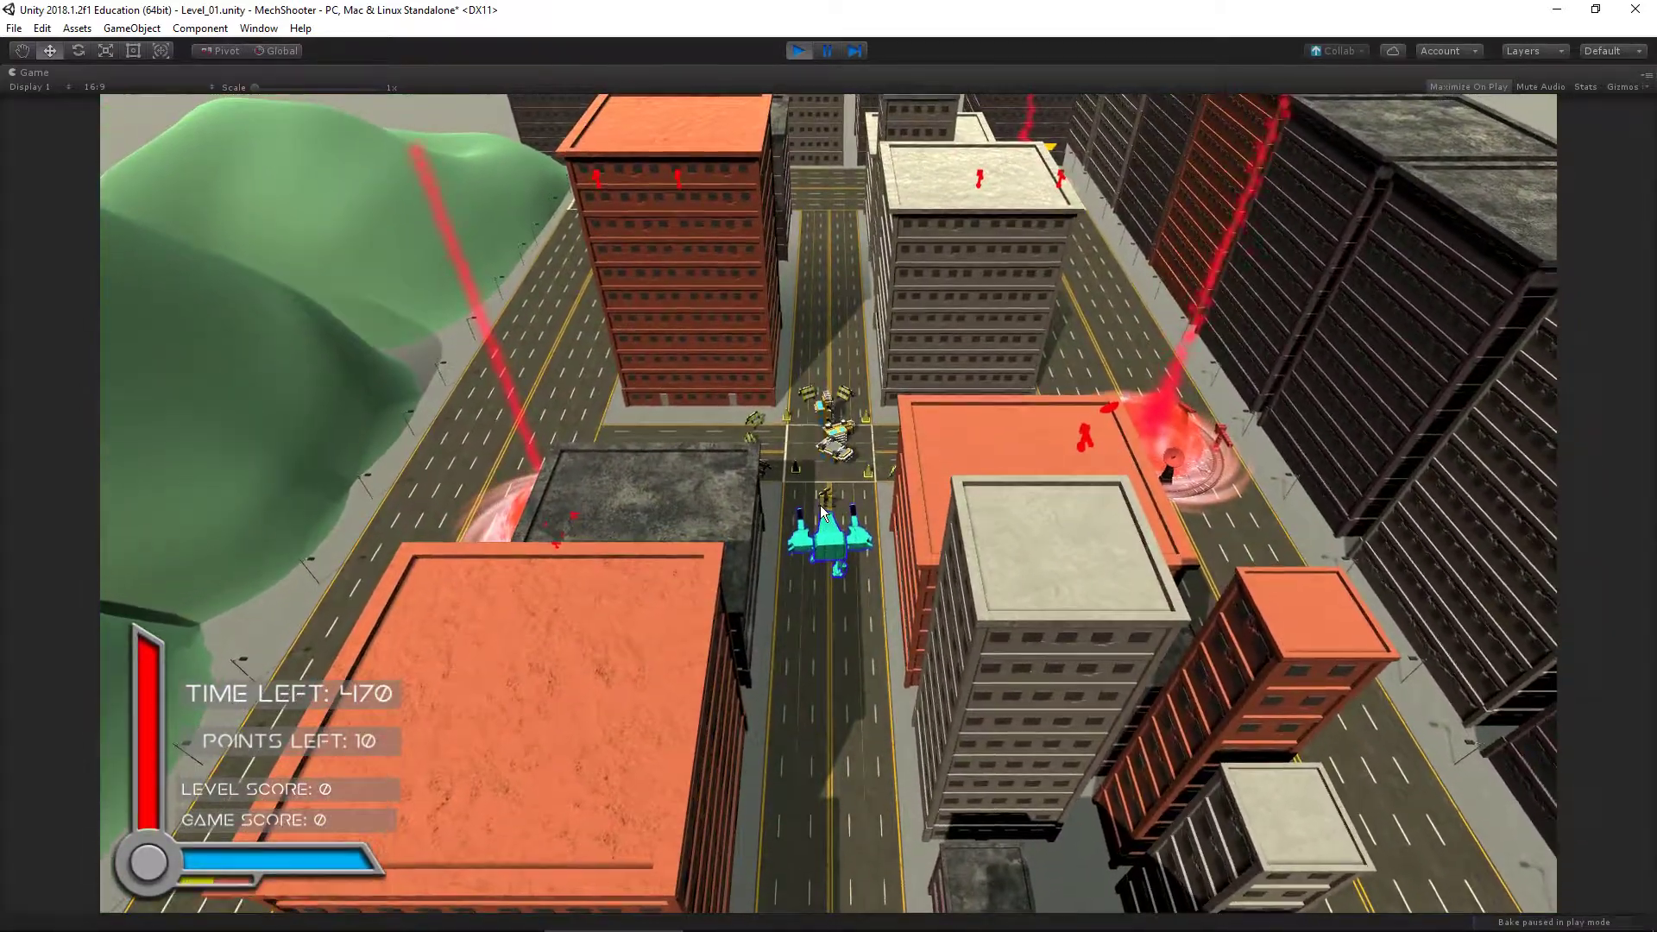
pyautogui.press('w')
pyautogui.press('a')
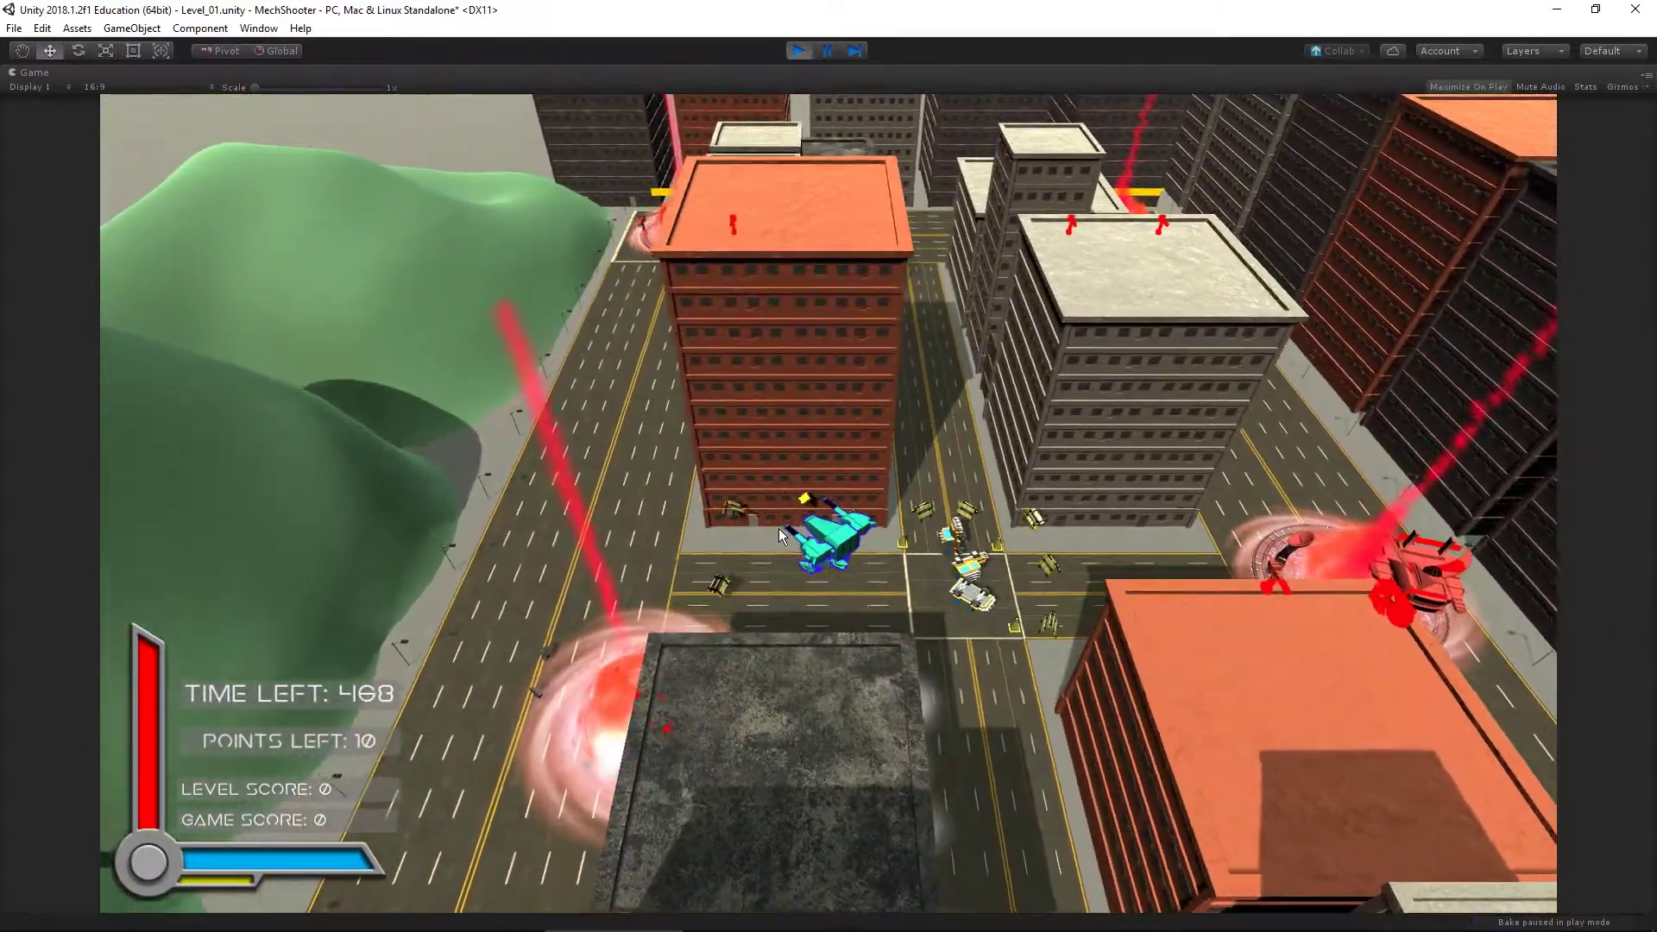
pyautogui.press('a')
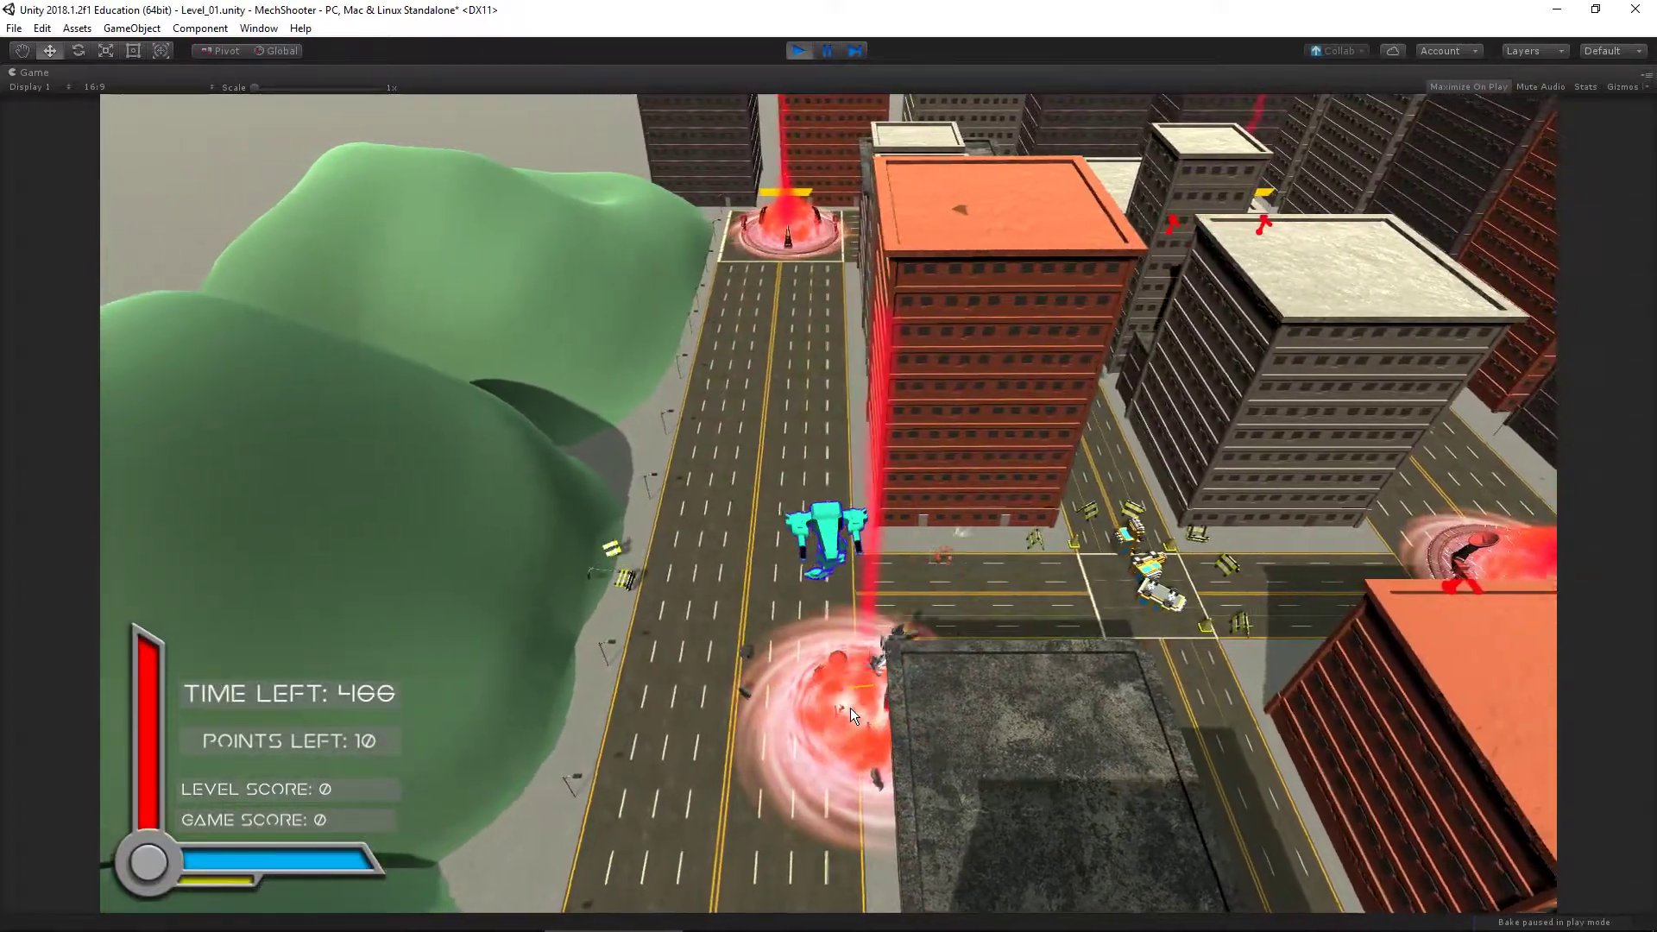
pyautogui.press('a')
# Circle and shoot the spawner next to the low dark-roofed building until it is destroyed
pyautogui.press('s')
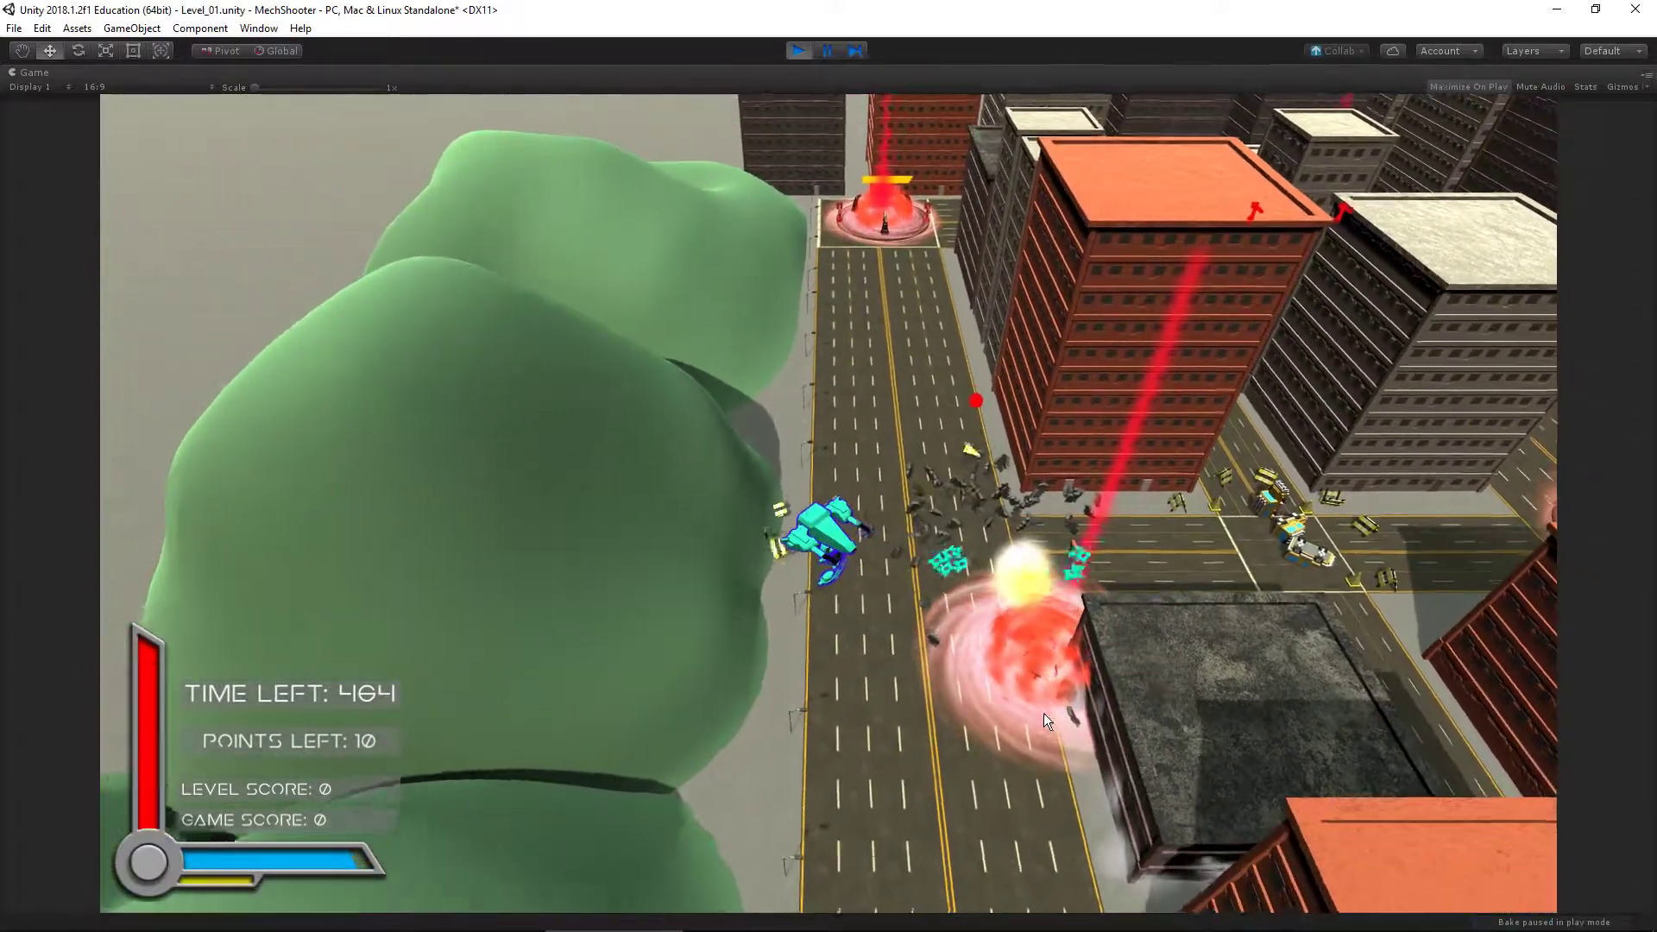
pyautogui.press('s')
pyautogui.press('d')
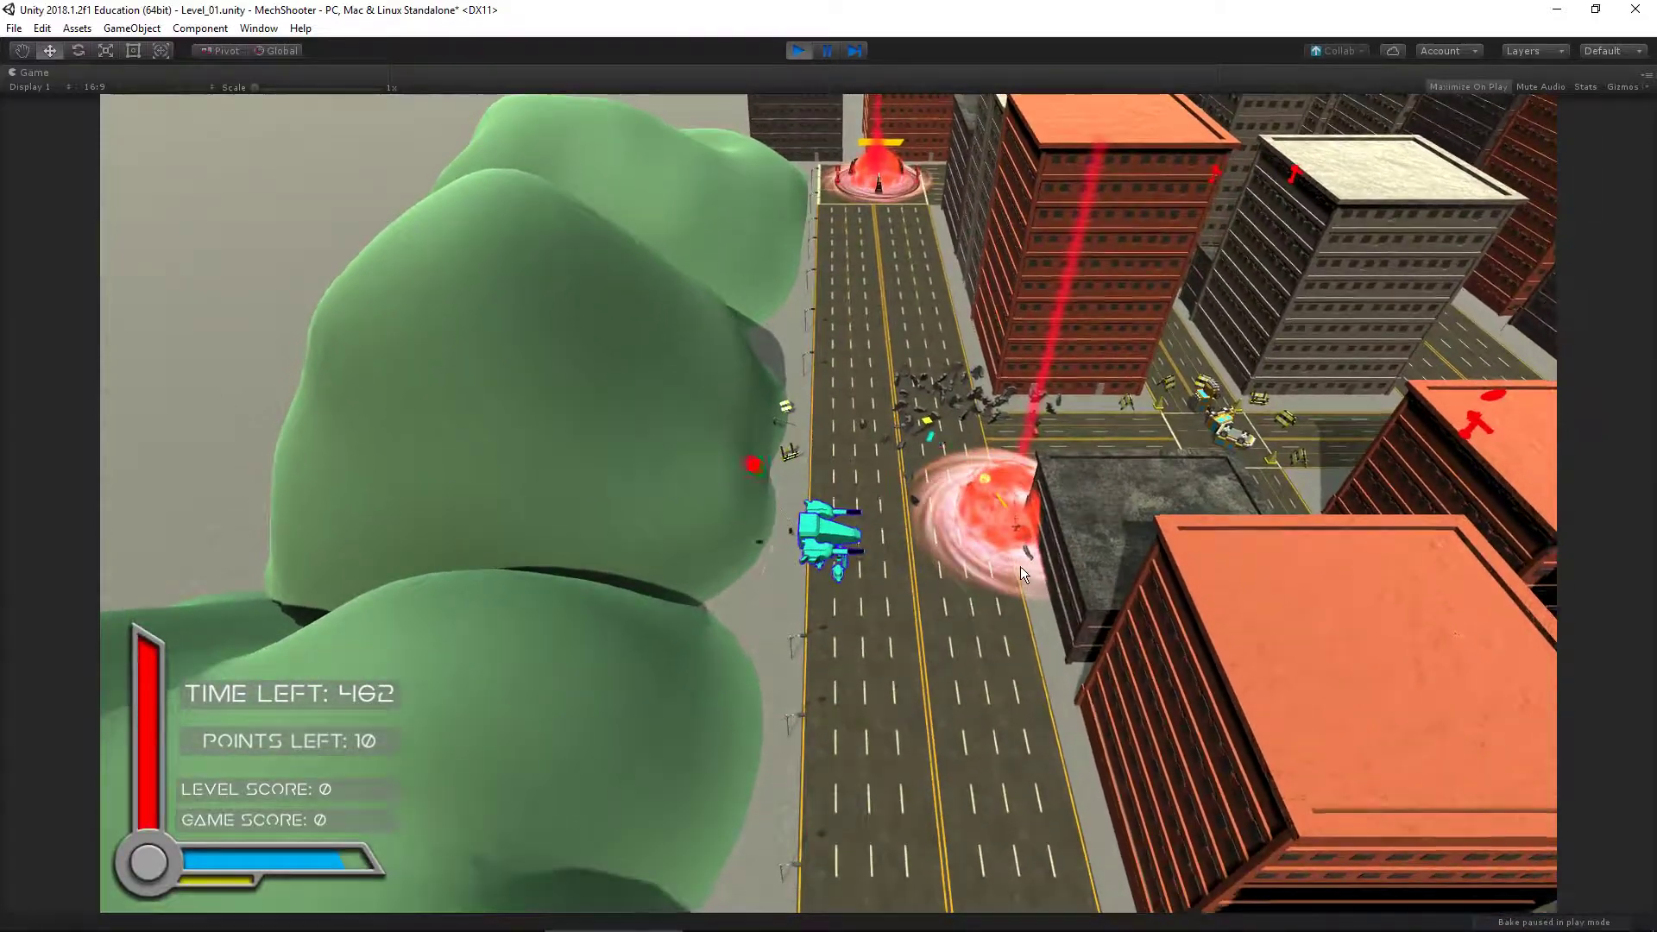
pyautogui.click(905, 515)
pyautogui.press('w')
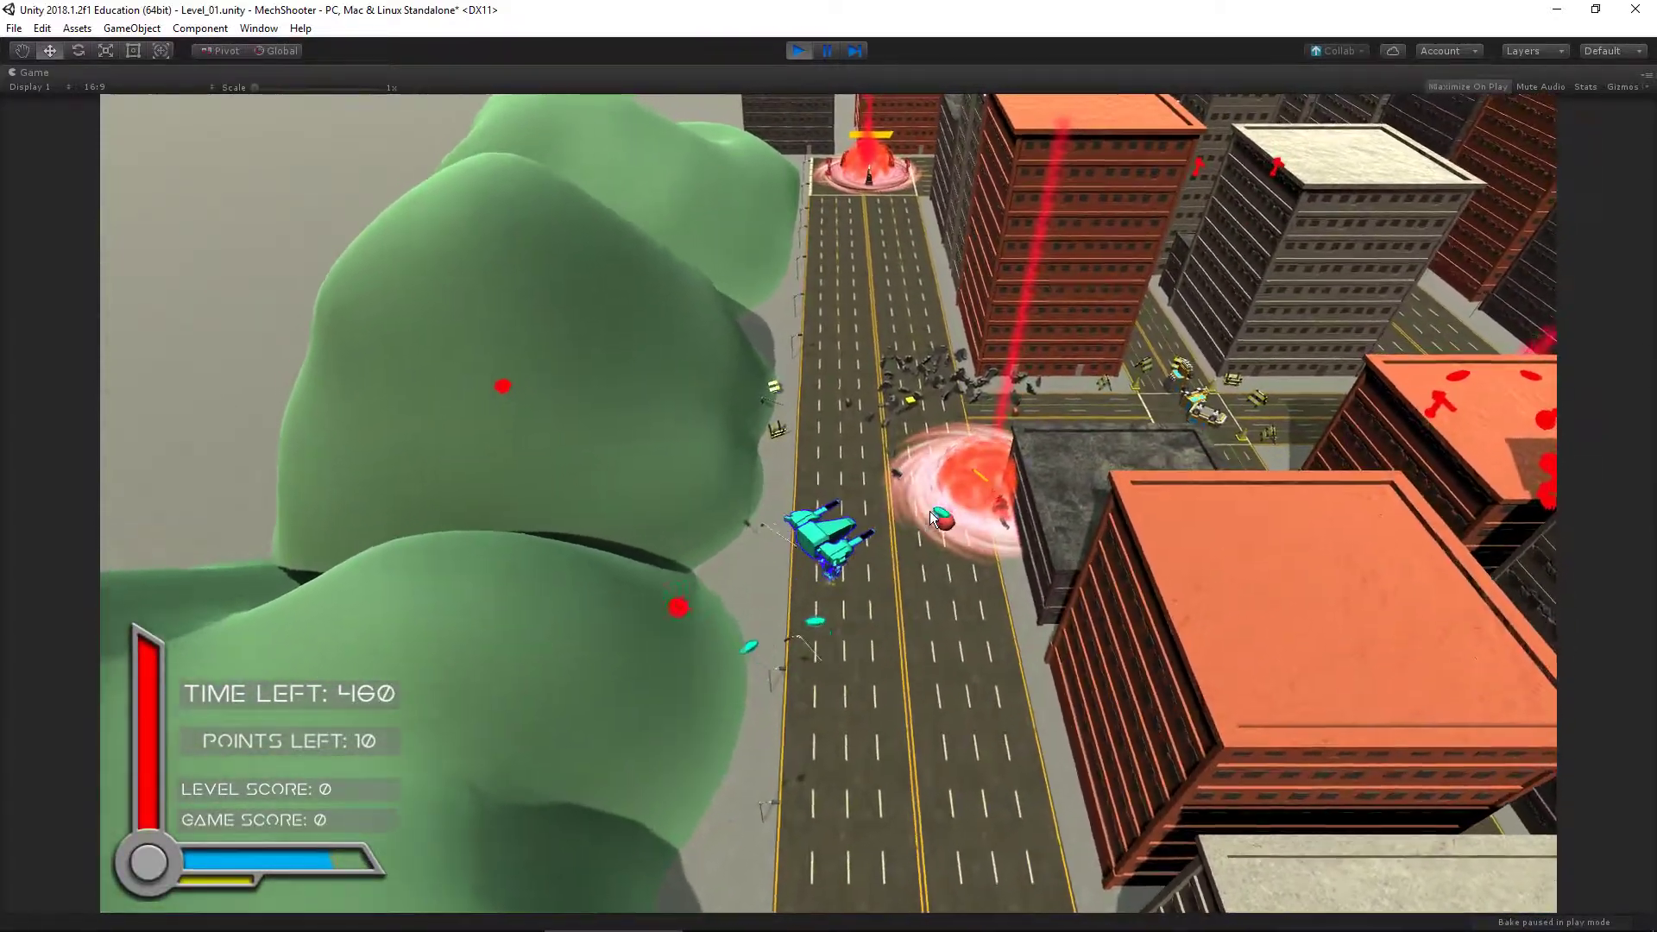
pyautogui.click(965, 520)
pyautogui.click(968, 523)
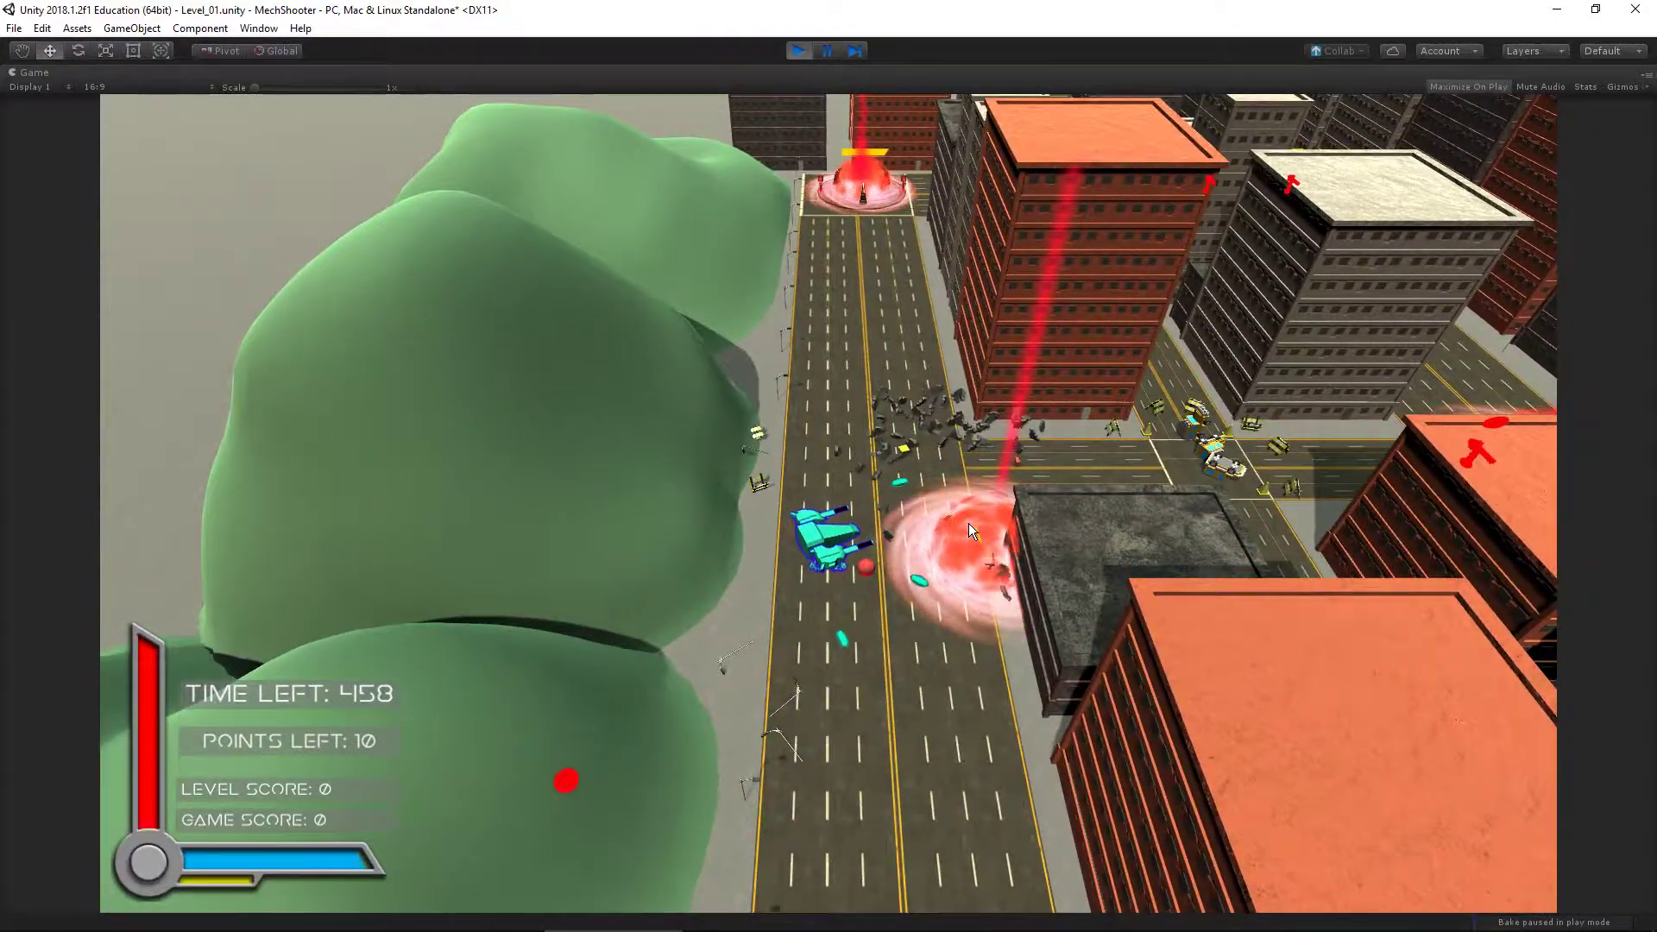
pyautogui.press('d')
pyautogui.press('s')
pyautogui.press('d')
pyautogui.press('s')
pyautogui.click(953, 476)
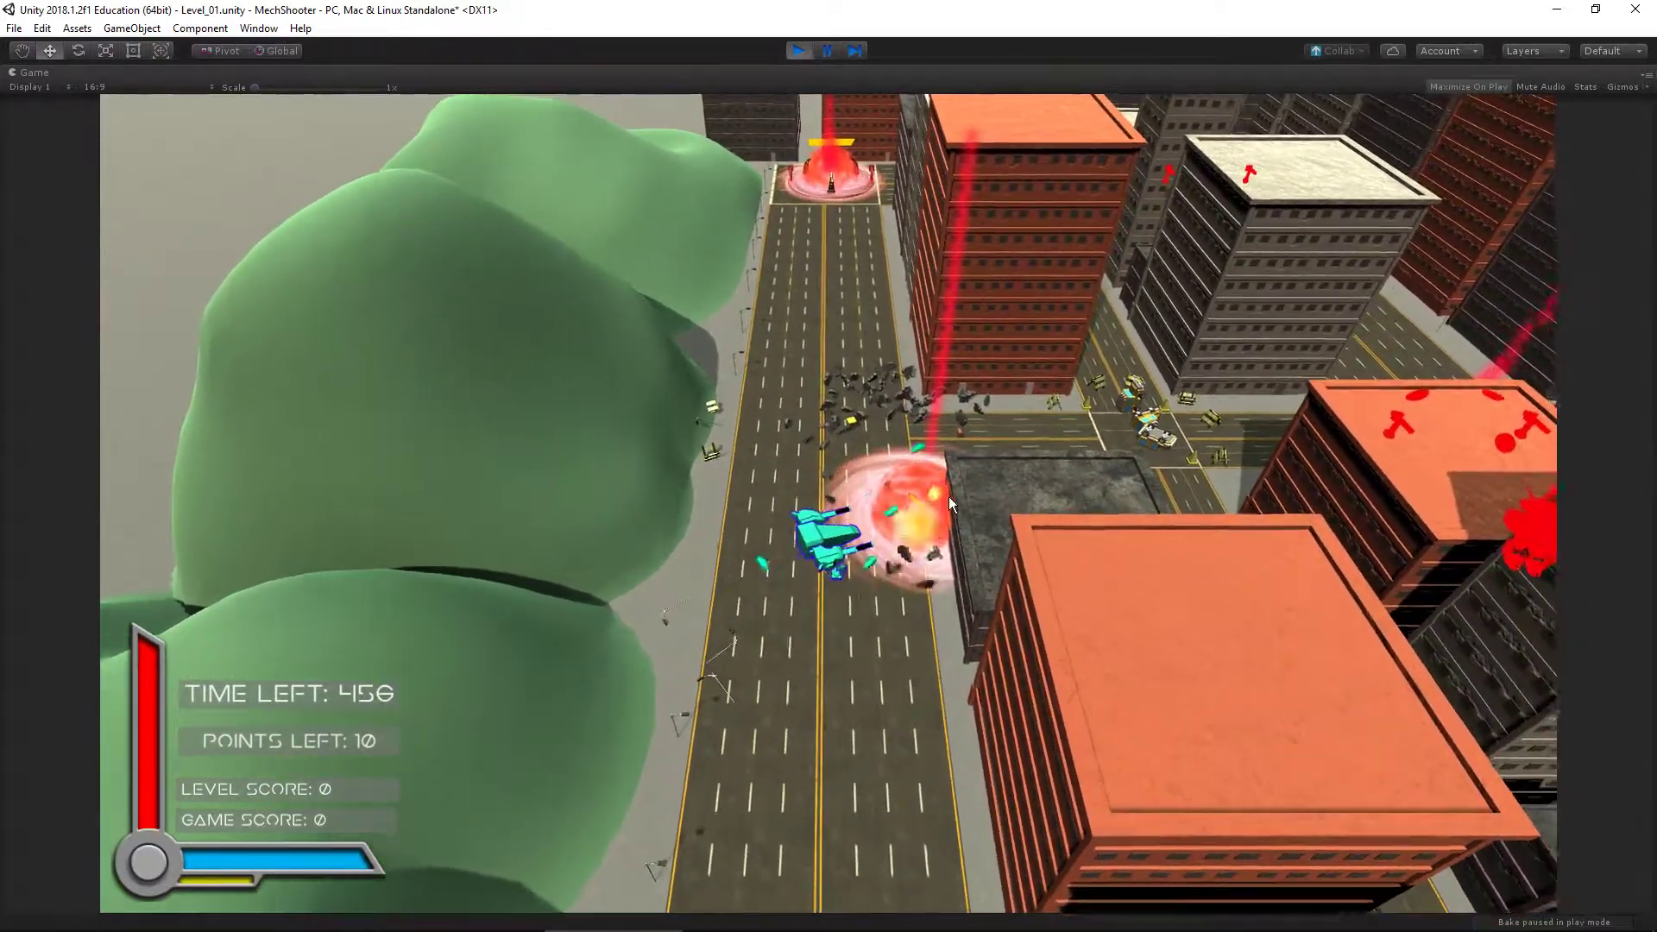
pyautogui.press('w')
pyautogui.press('a')
pyautogui.click(961, 598)
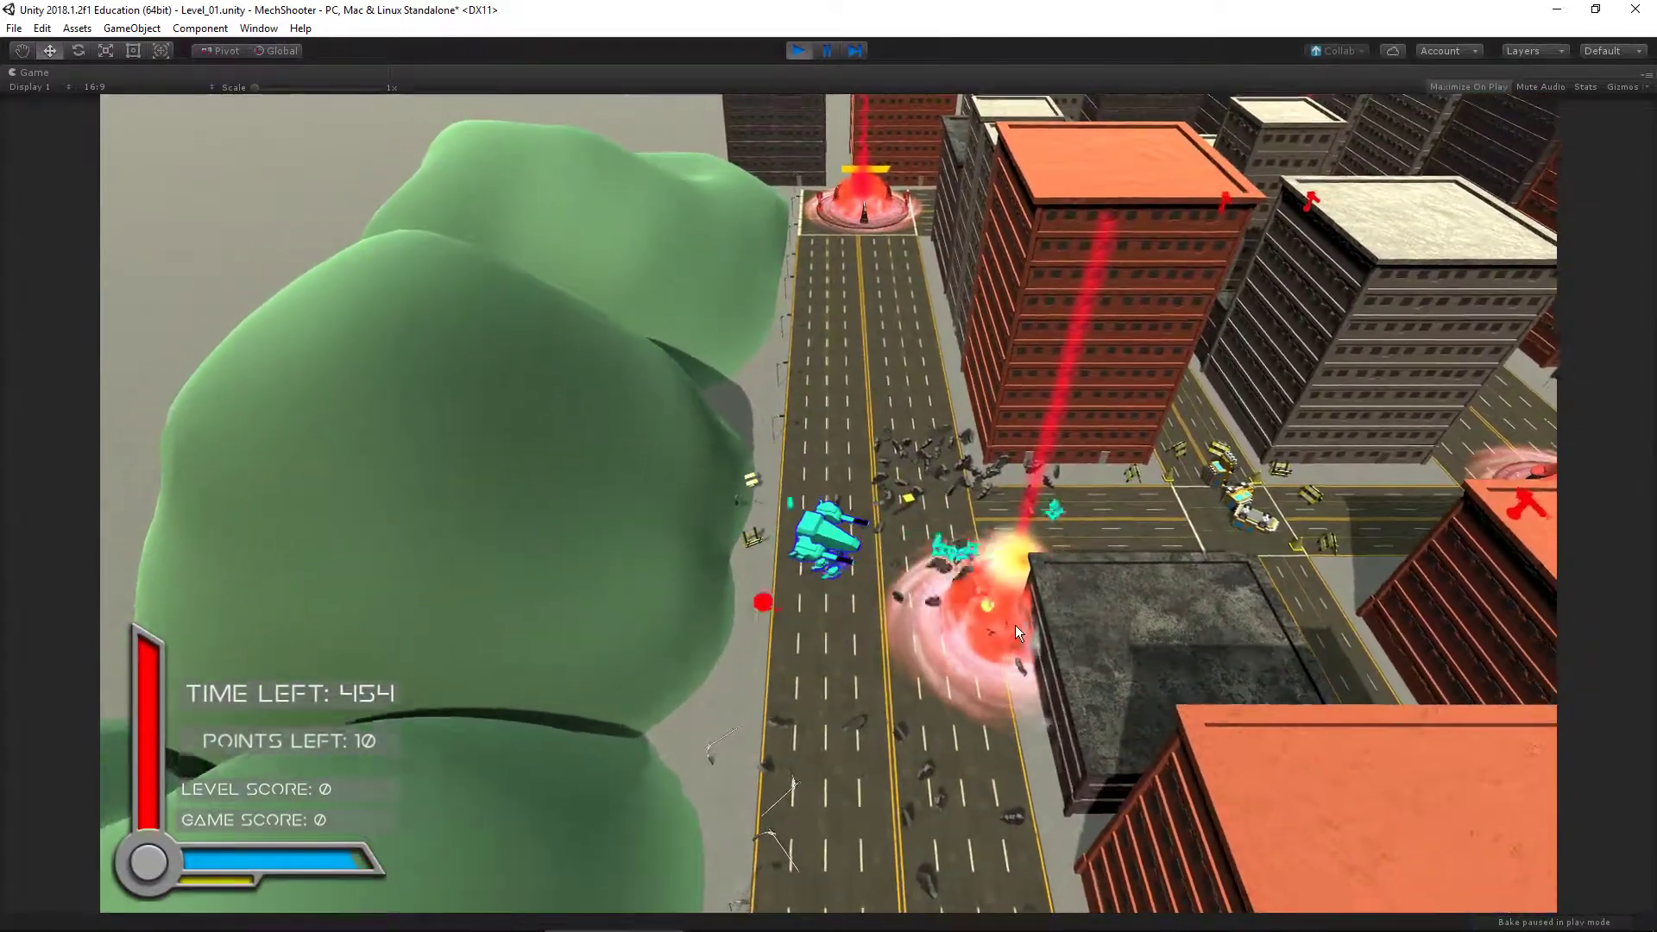
pyautogui.press('s')
pyautogui.click(999, 577)
pyautogui.press('s')
pyautogui.click(986, 540)
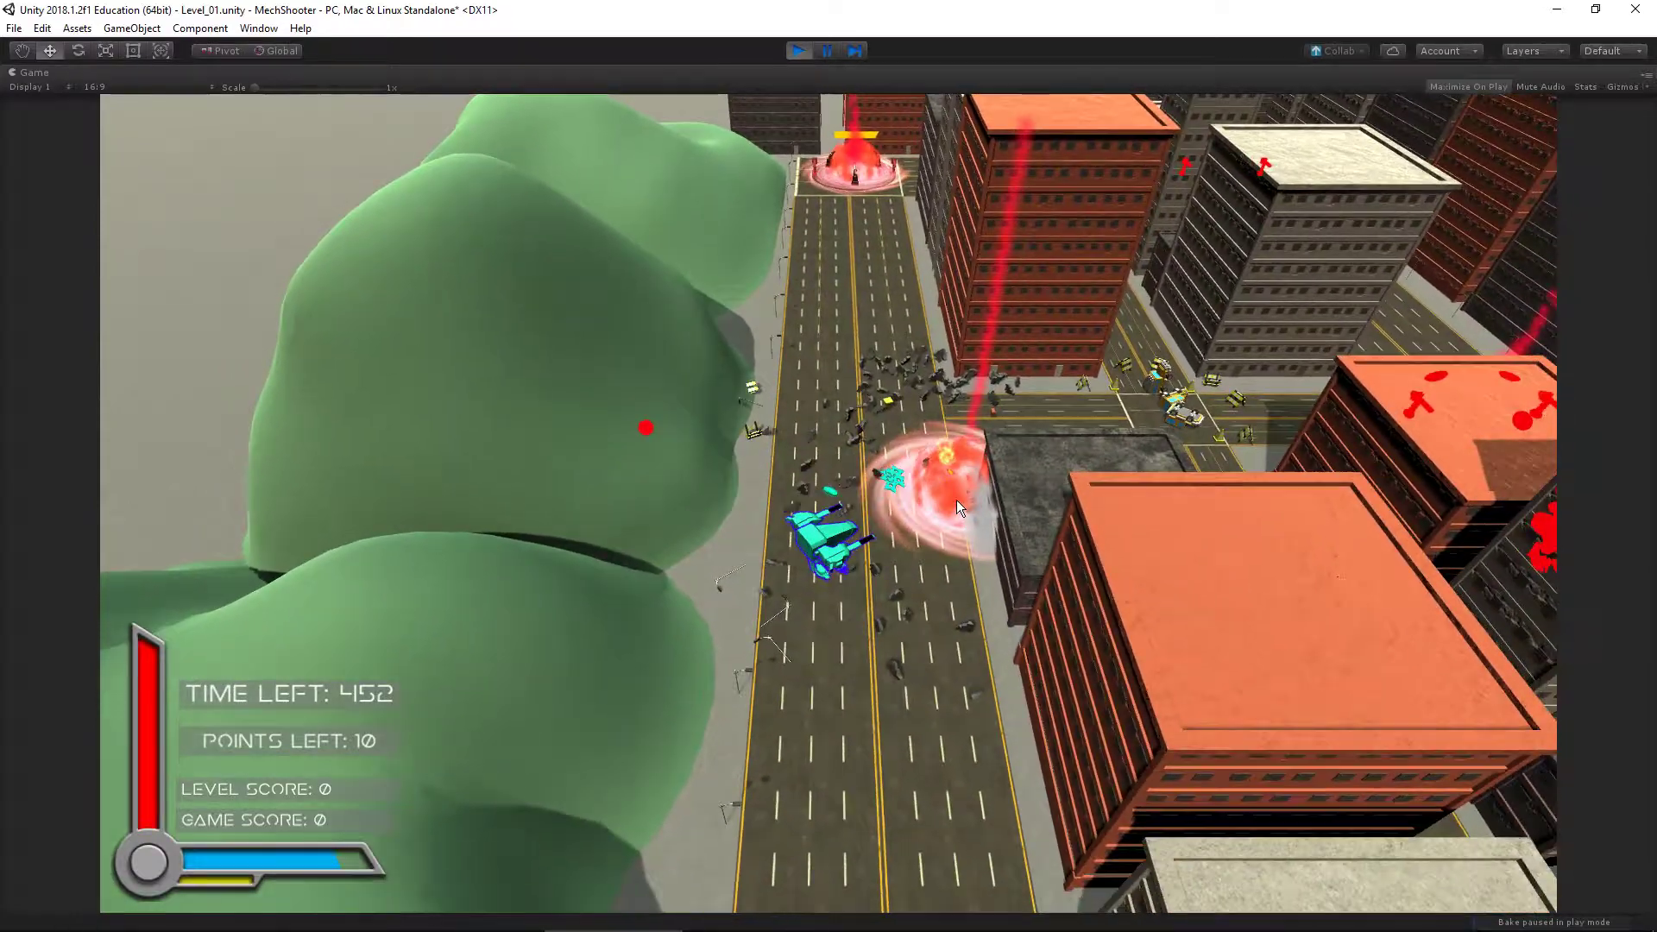
pyautogui.click(932, 478)
pyautogui.press('w')
pyautogui.click(986, 495)
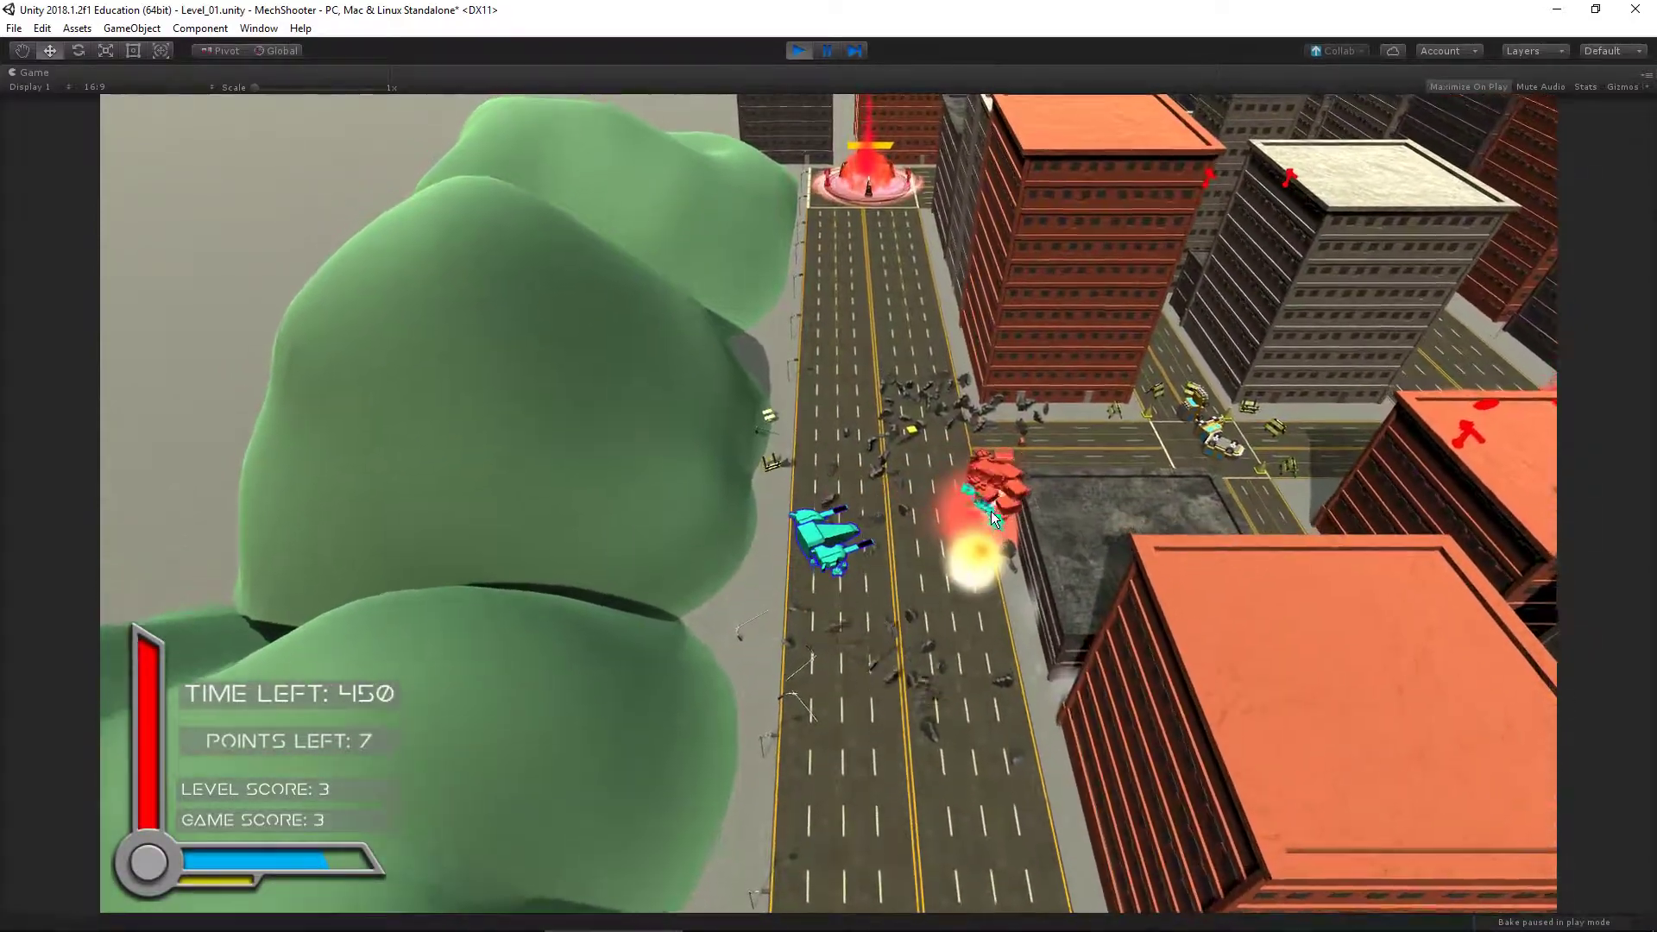
# Cross the barricaded intersection to the opposite outer street to check the spawner and its red enemy mechs
pyautogui.press('d')
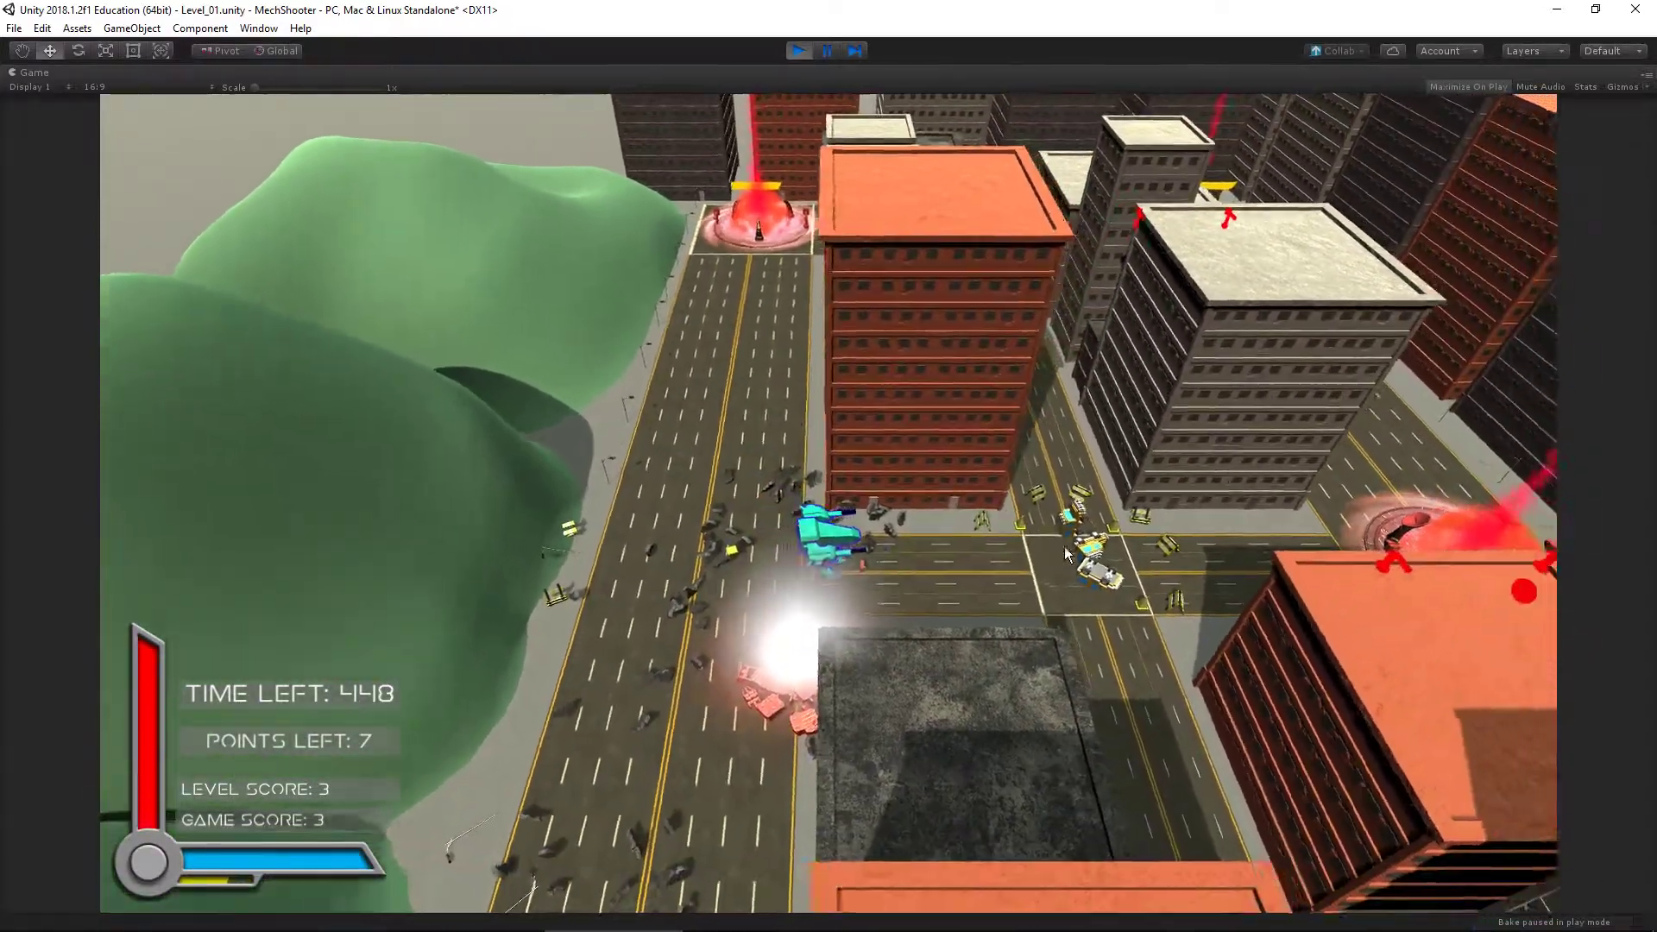
pyautogui.press('d')
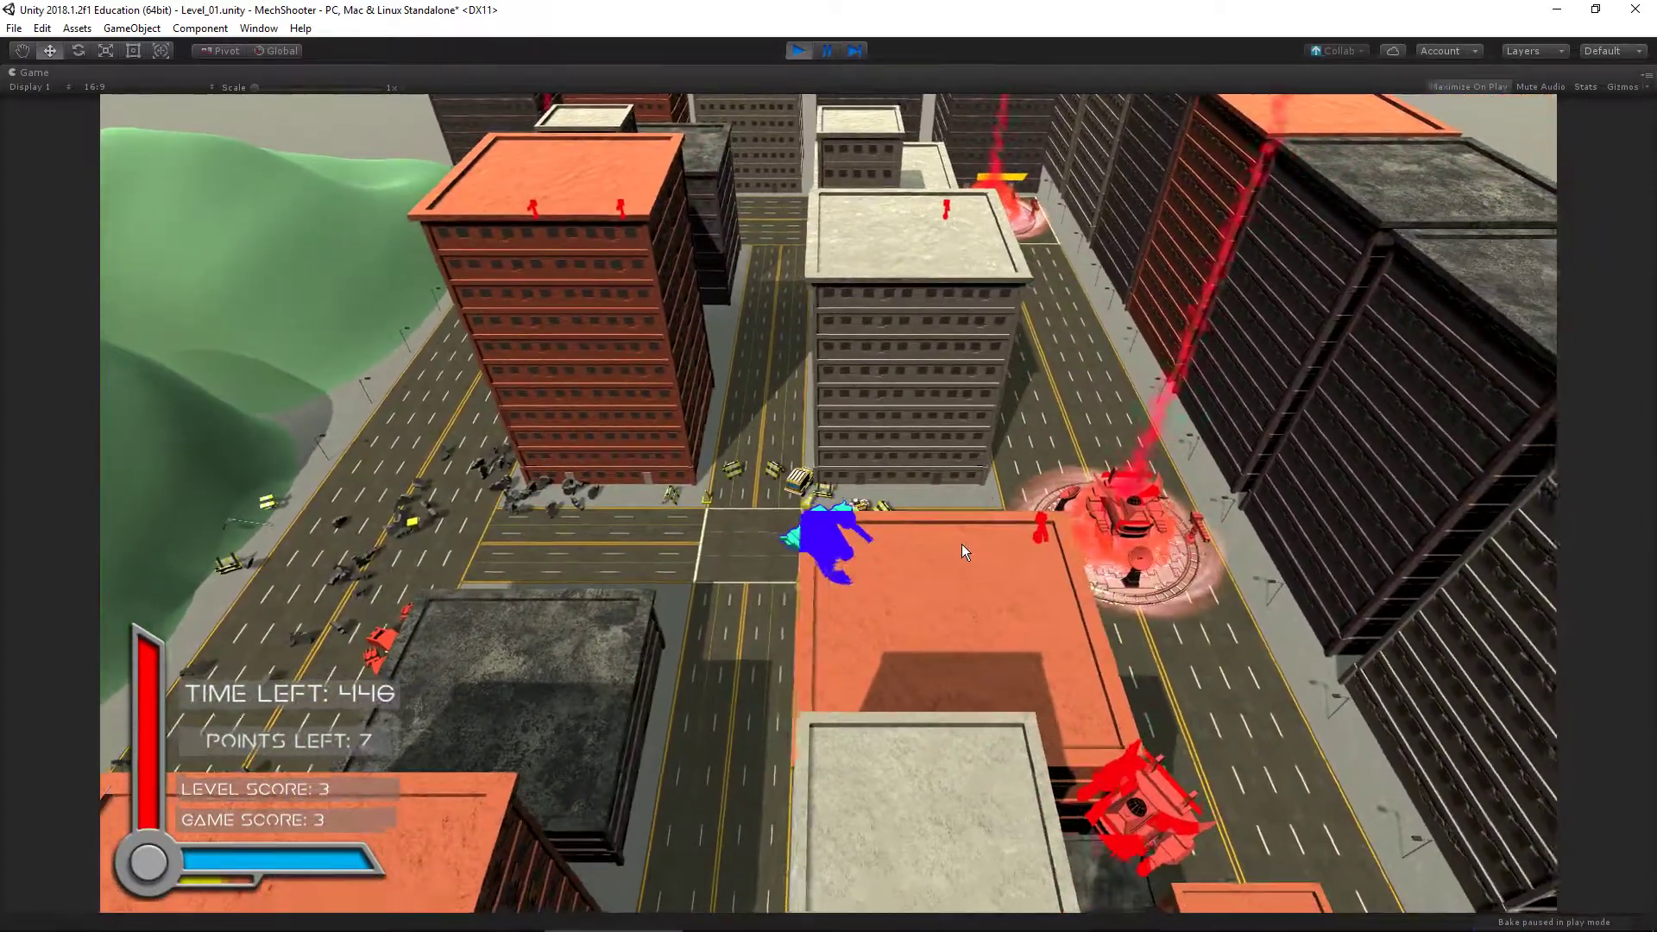
pyautogui.press('a')
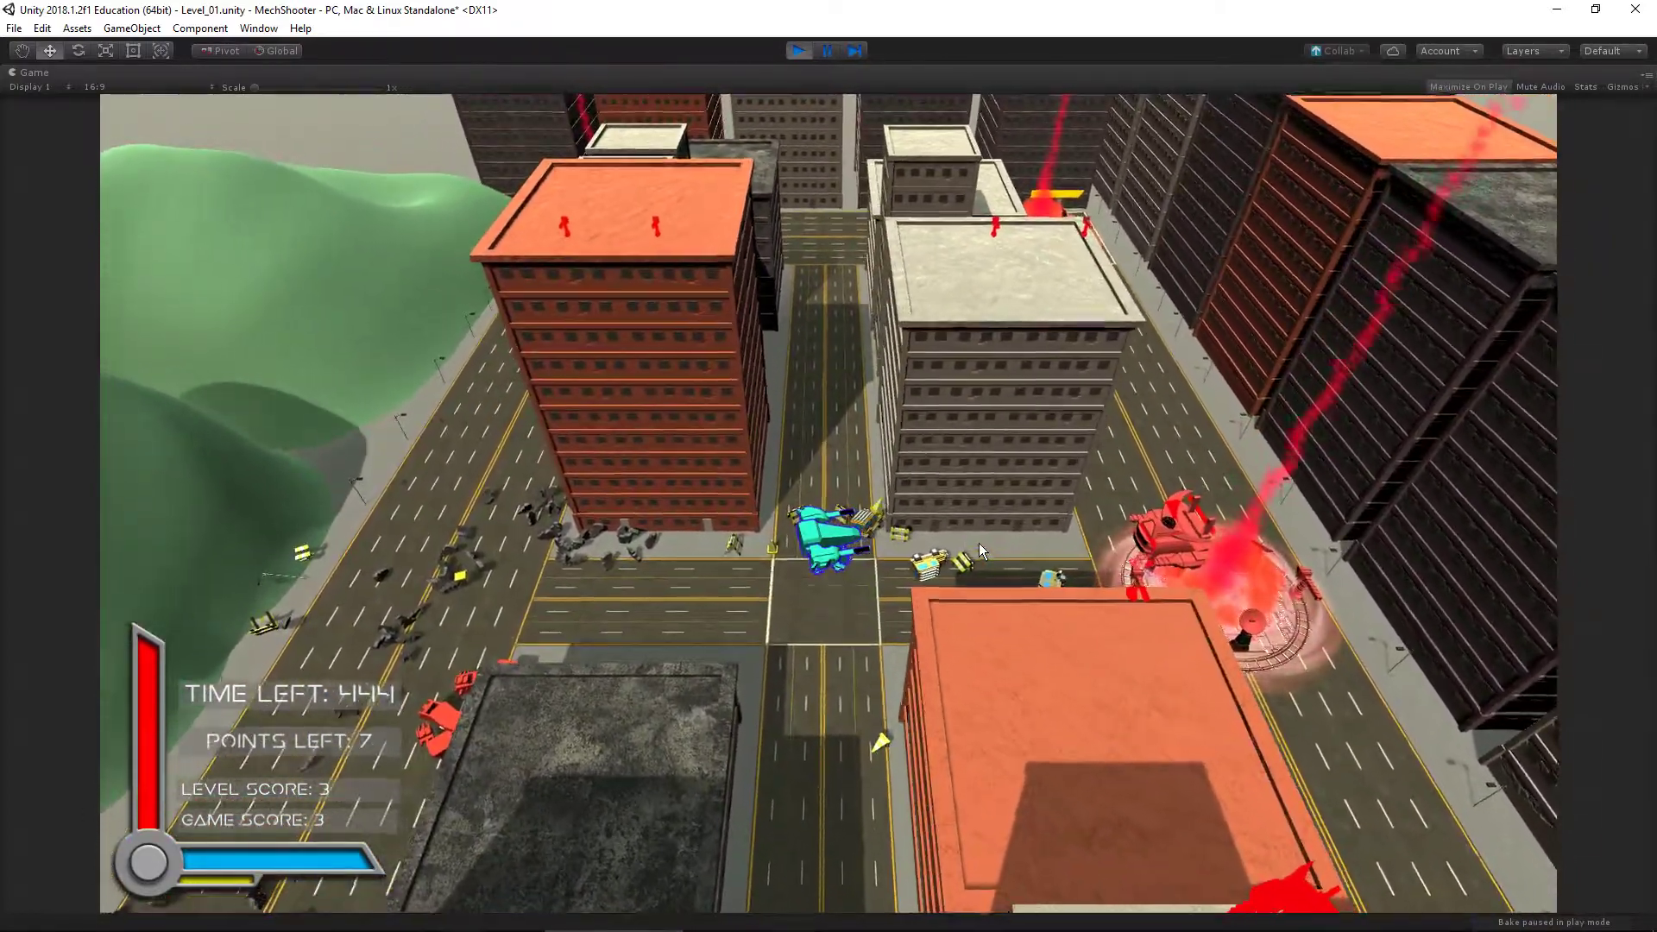
pyautogui.press('d')
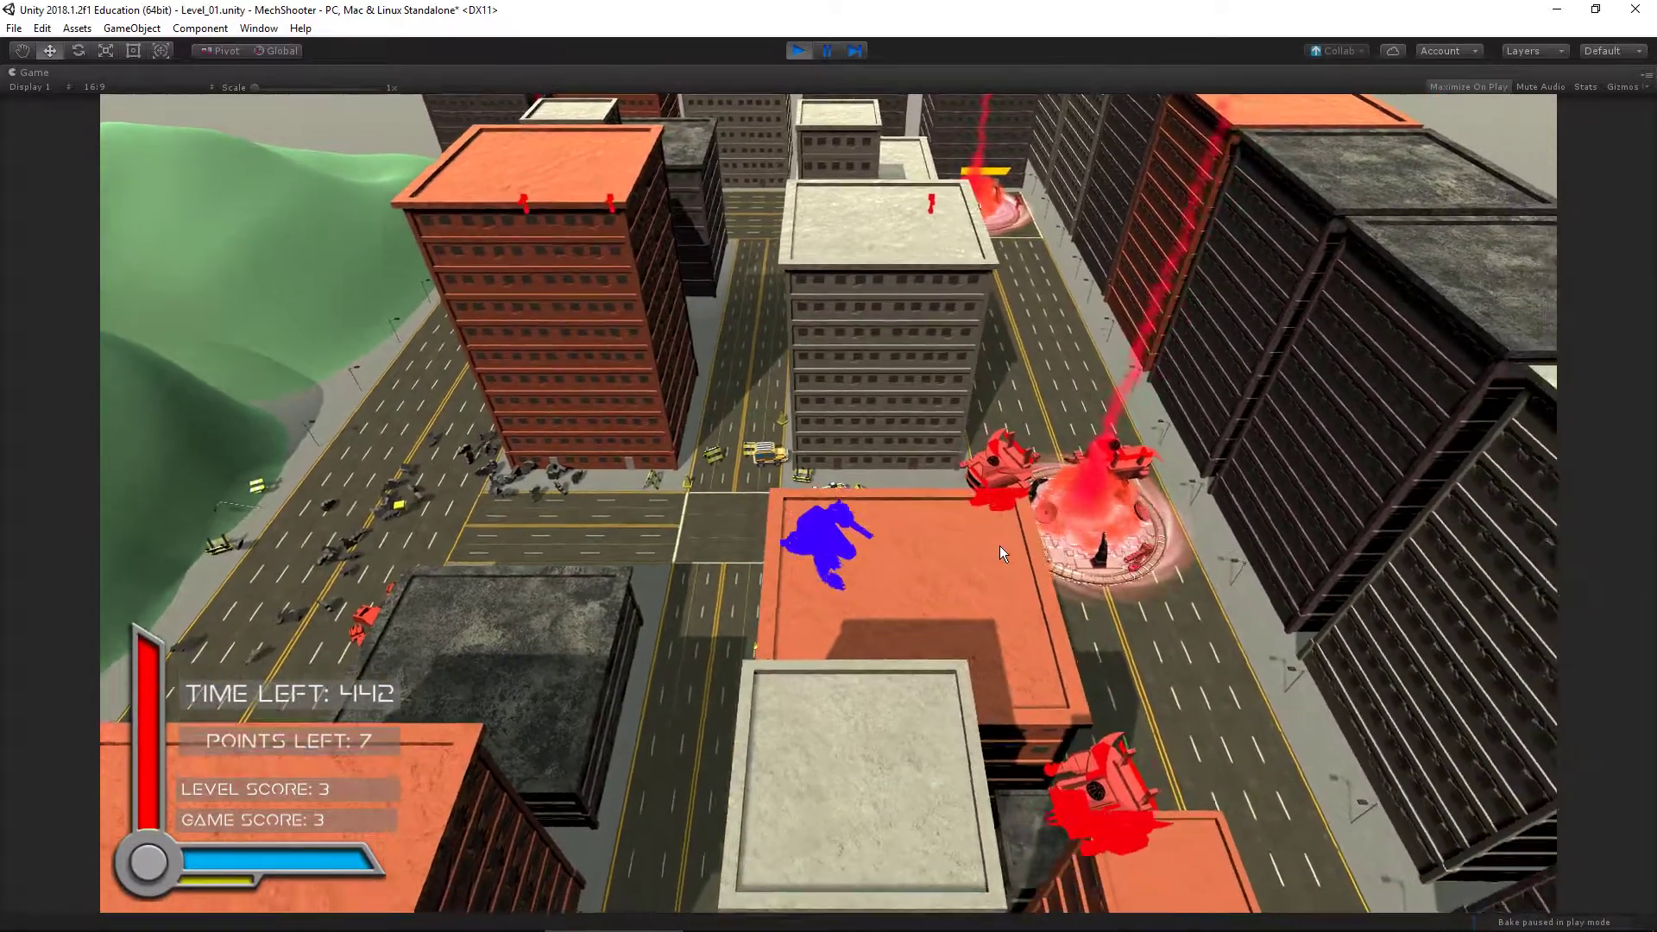
pyautogui.press('s')
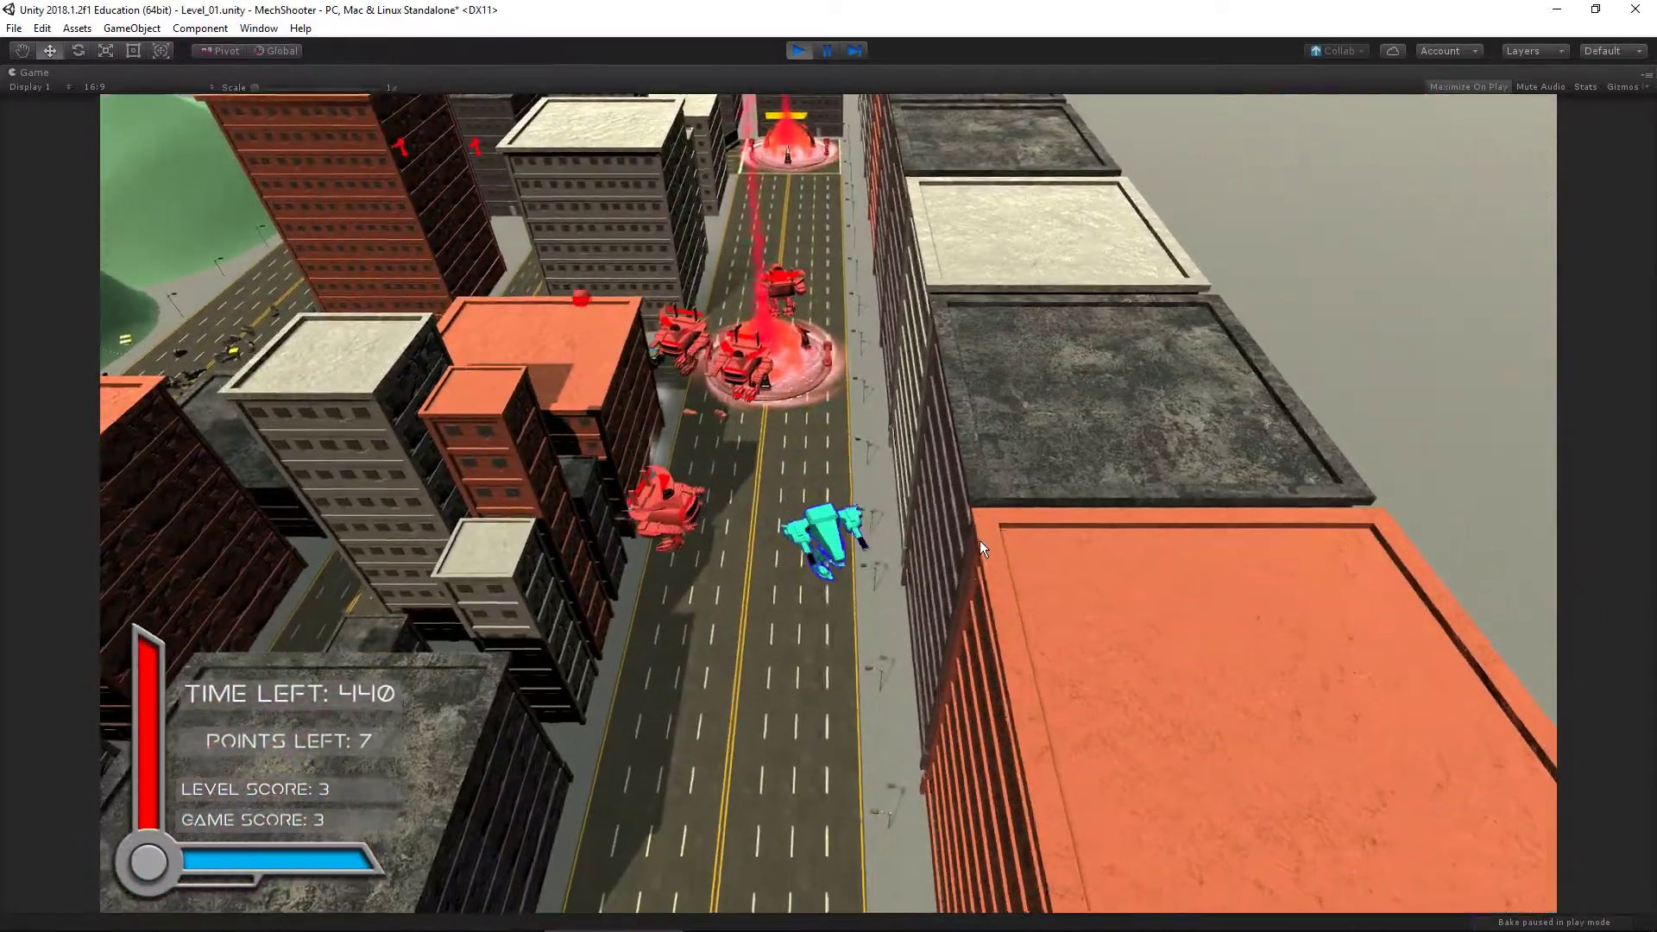
# Approach the nearest spawner on the outer street and its red enemy mechs, then back away from them
pyautogui.press('d')
pyautogui.press('w')
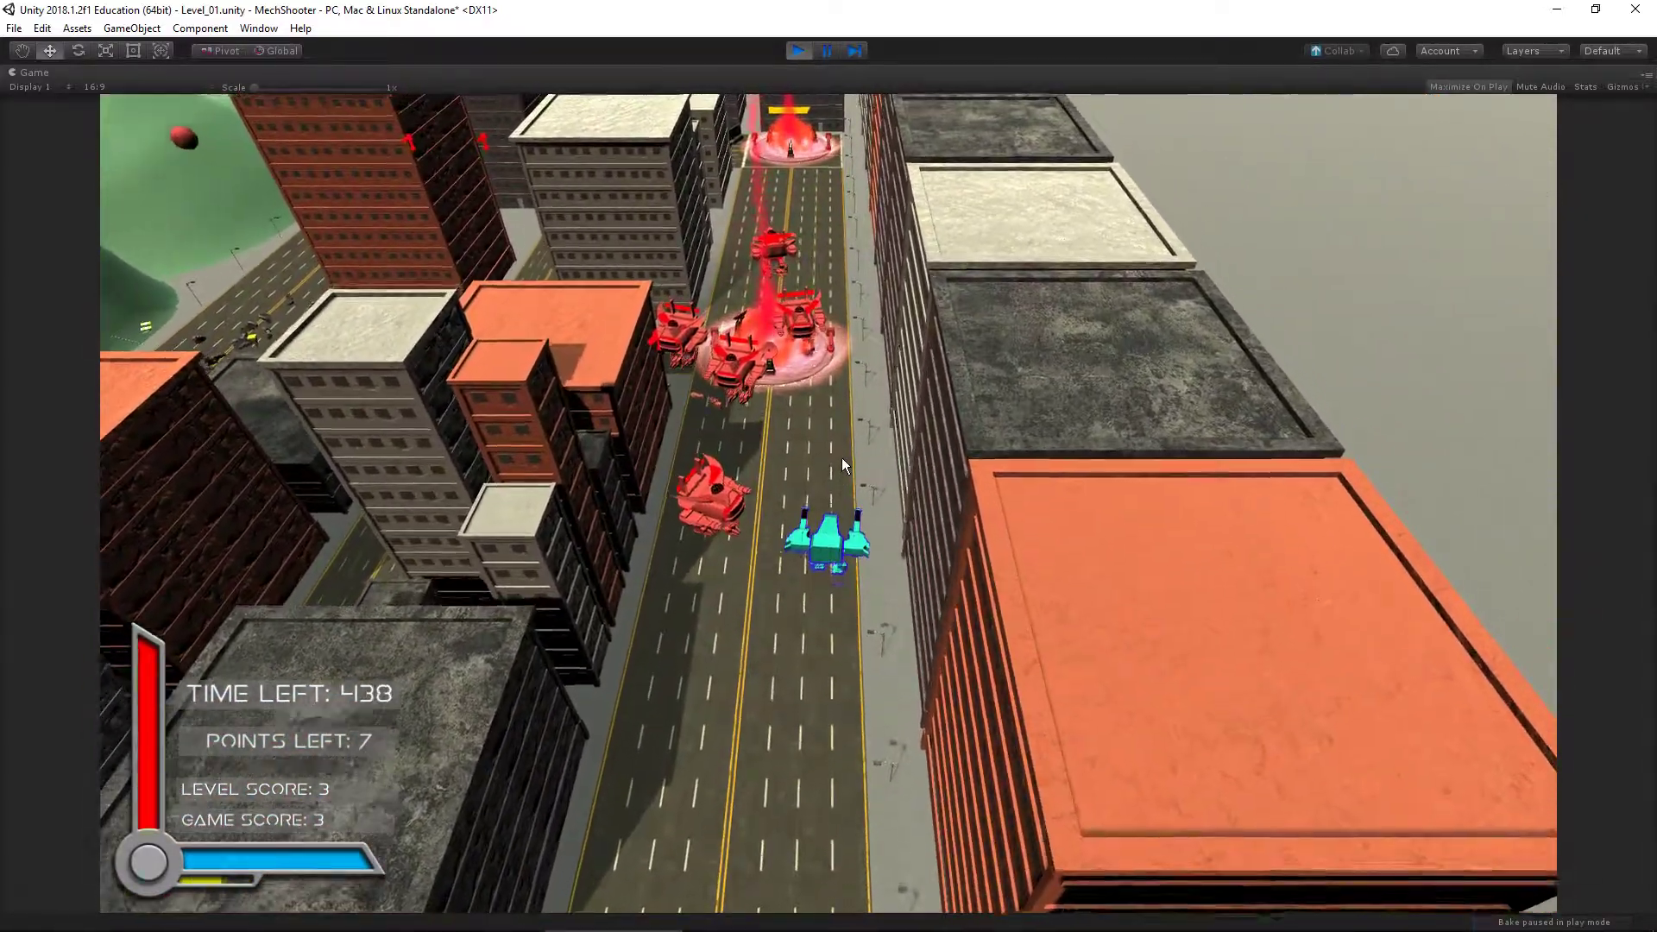
pyautogui.press('w')
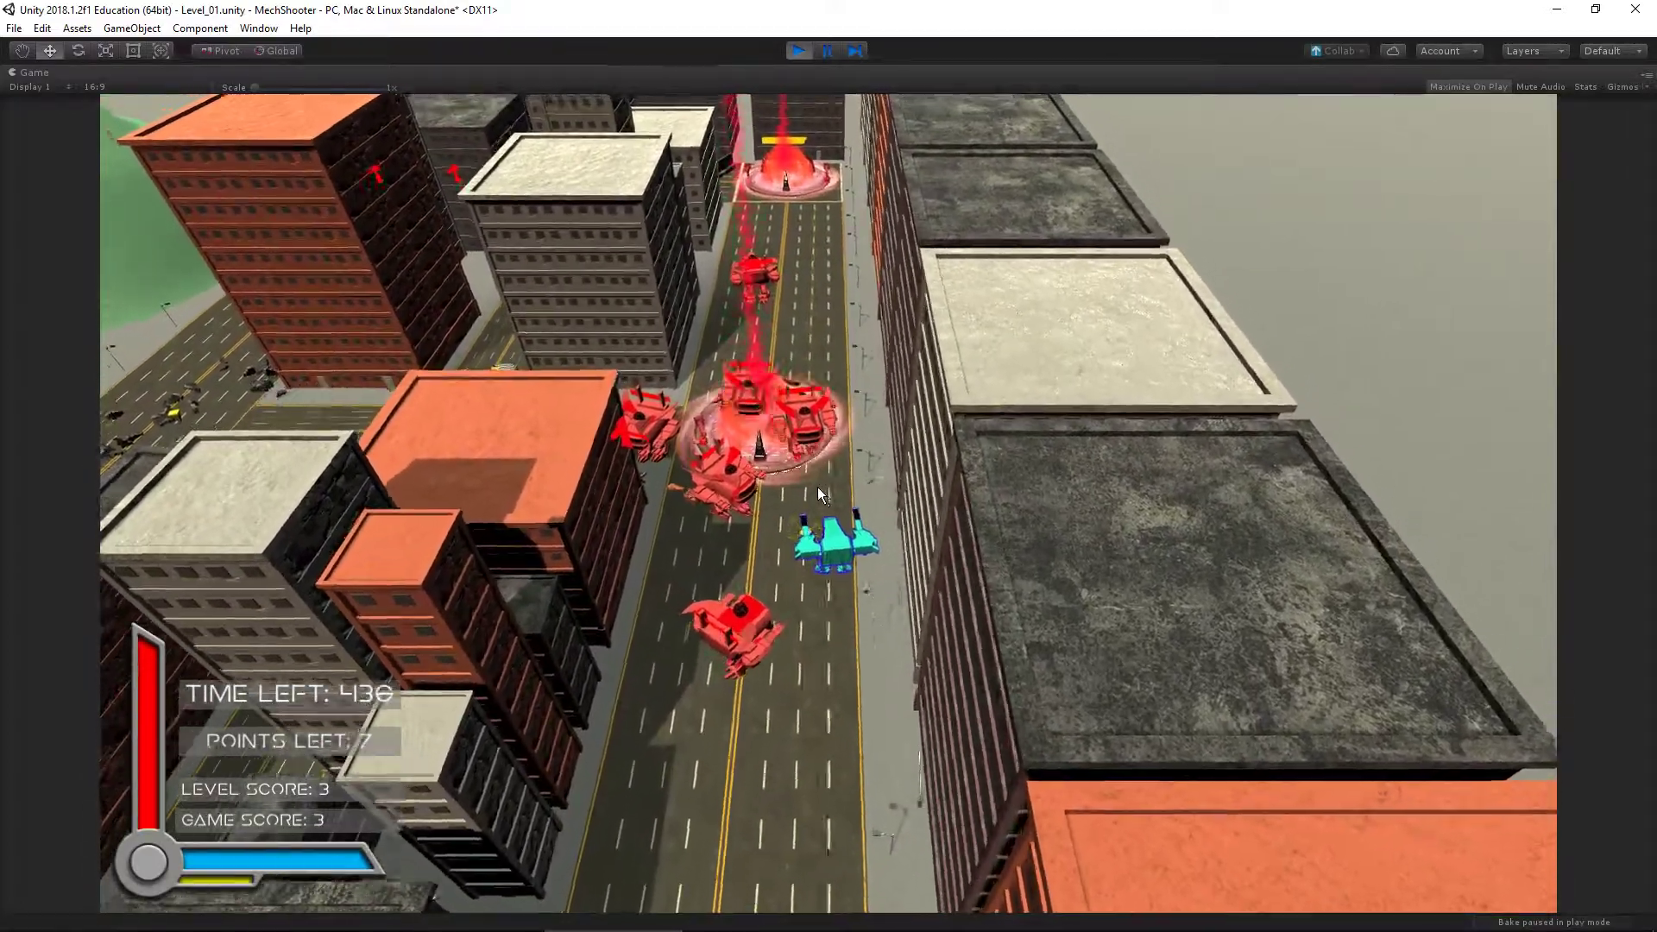
pyautogui.press('s')
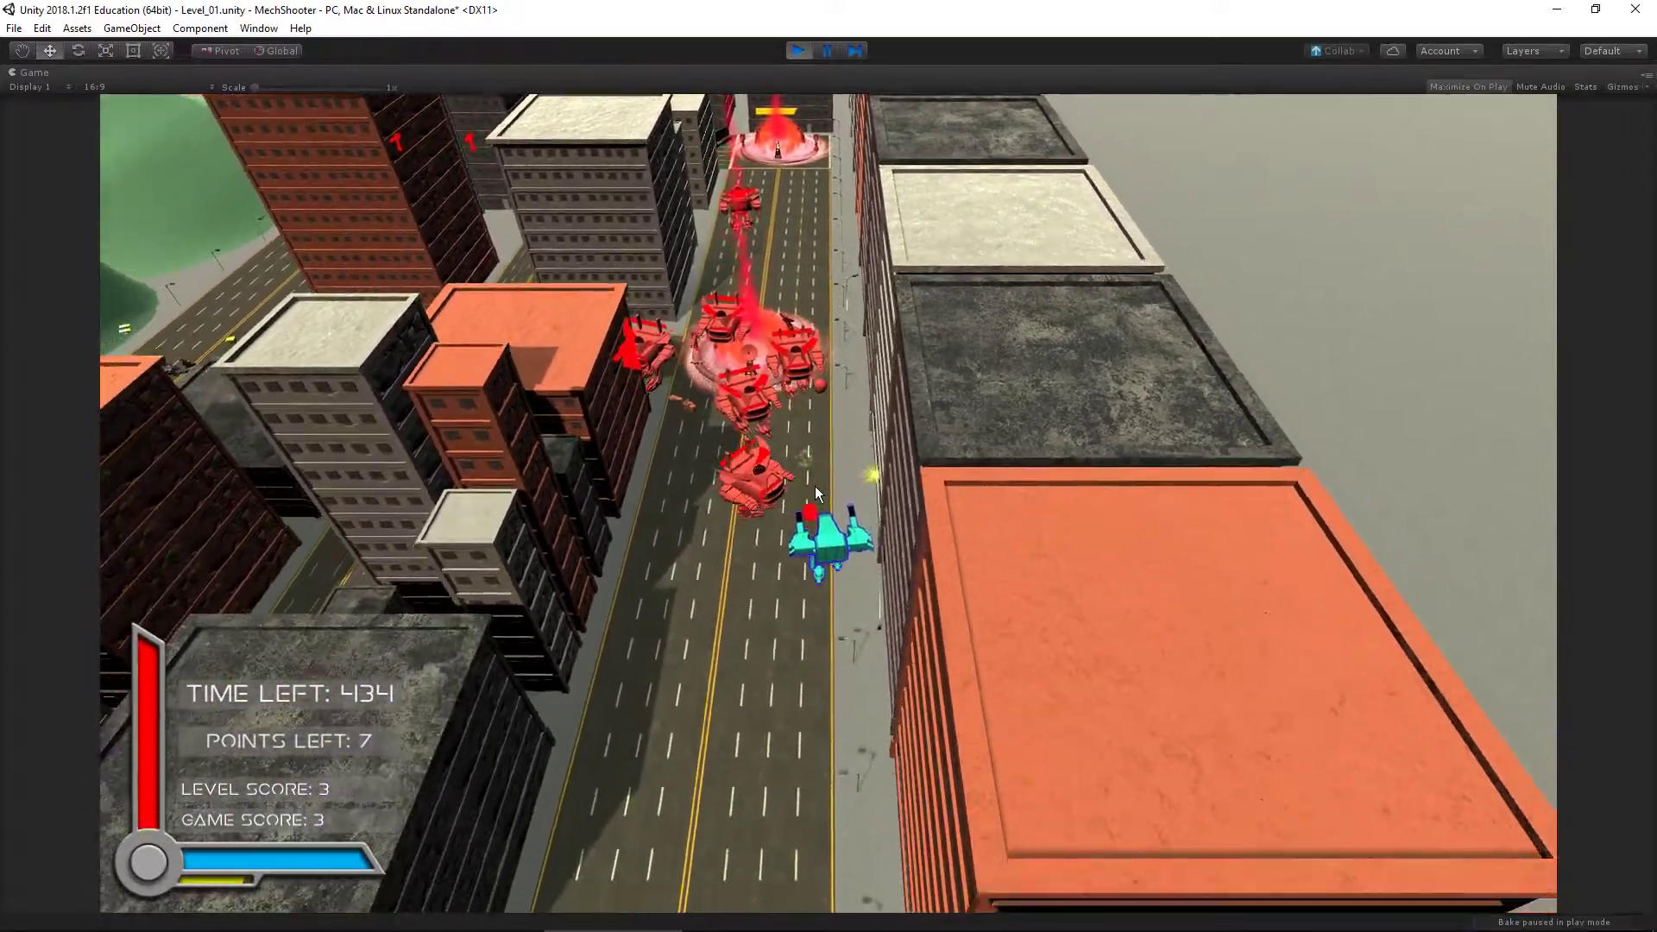
# Retreat along the outer street toward the cross street to test whether the red mechs follow
pyautogui.press('a')
pyautogui.press('s')
pyautogui.press('a')
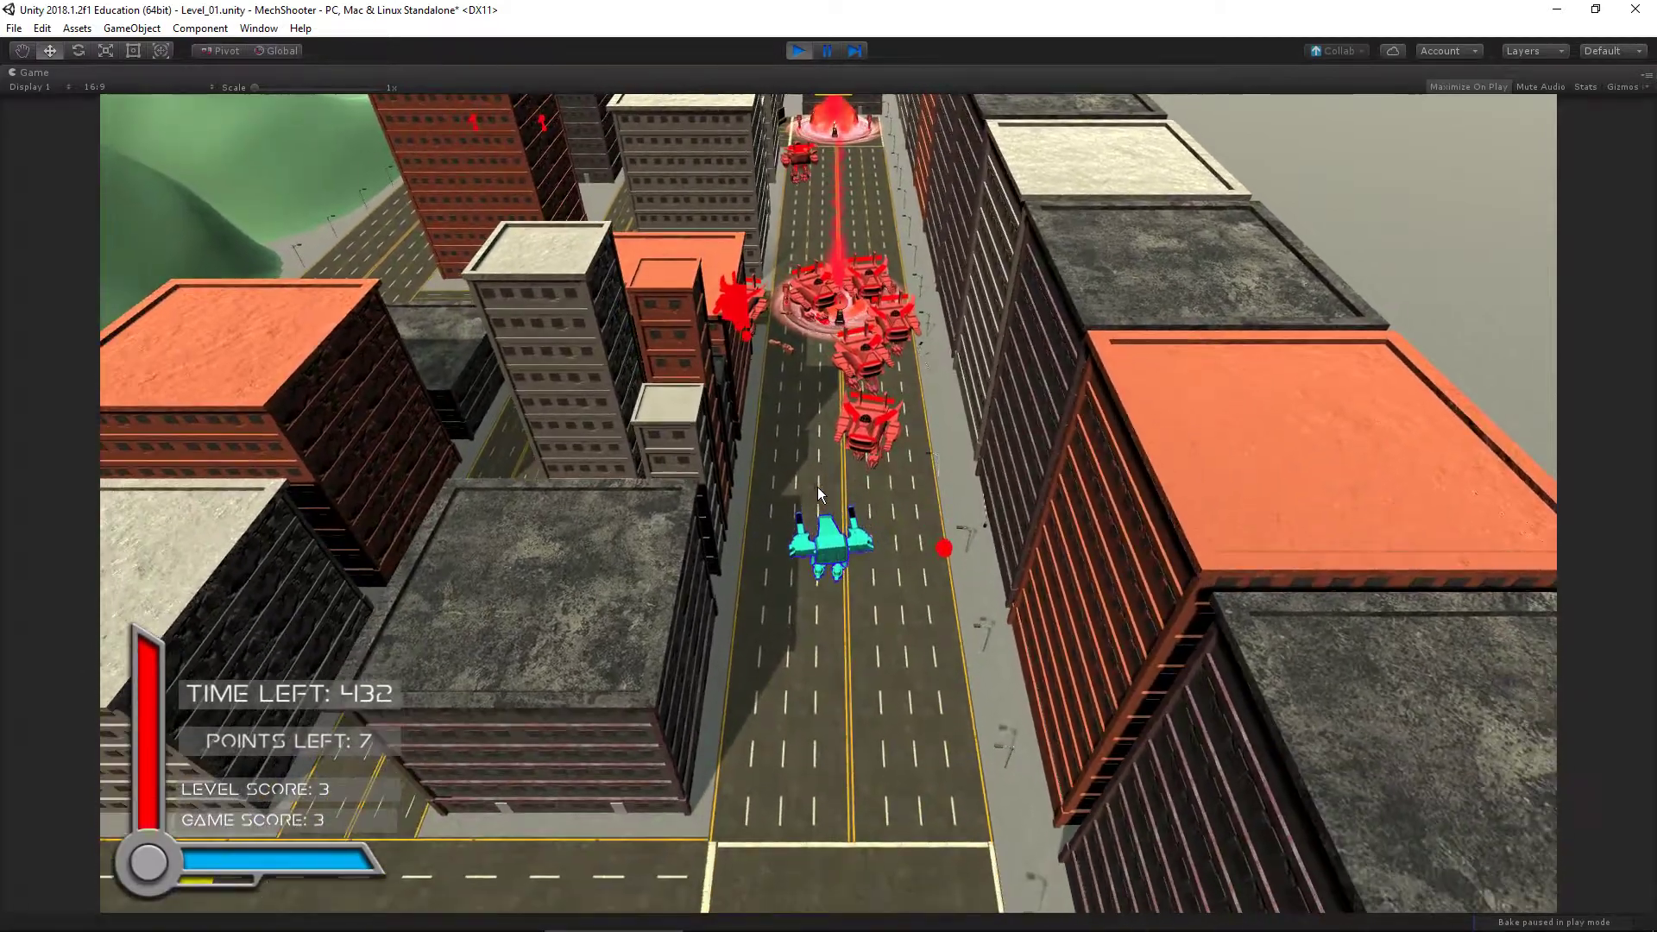
pyautogui.press('s')
pyautogui.press('a')
pyautogui.press('w')
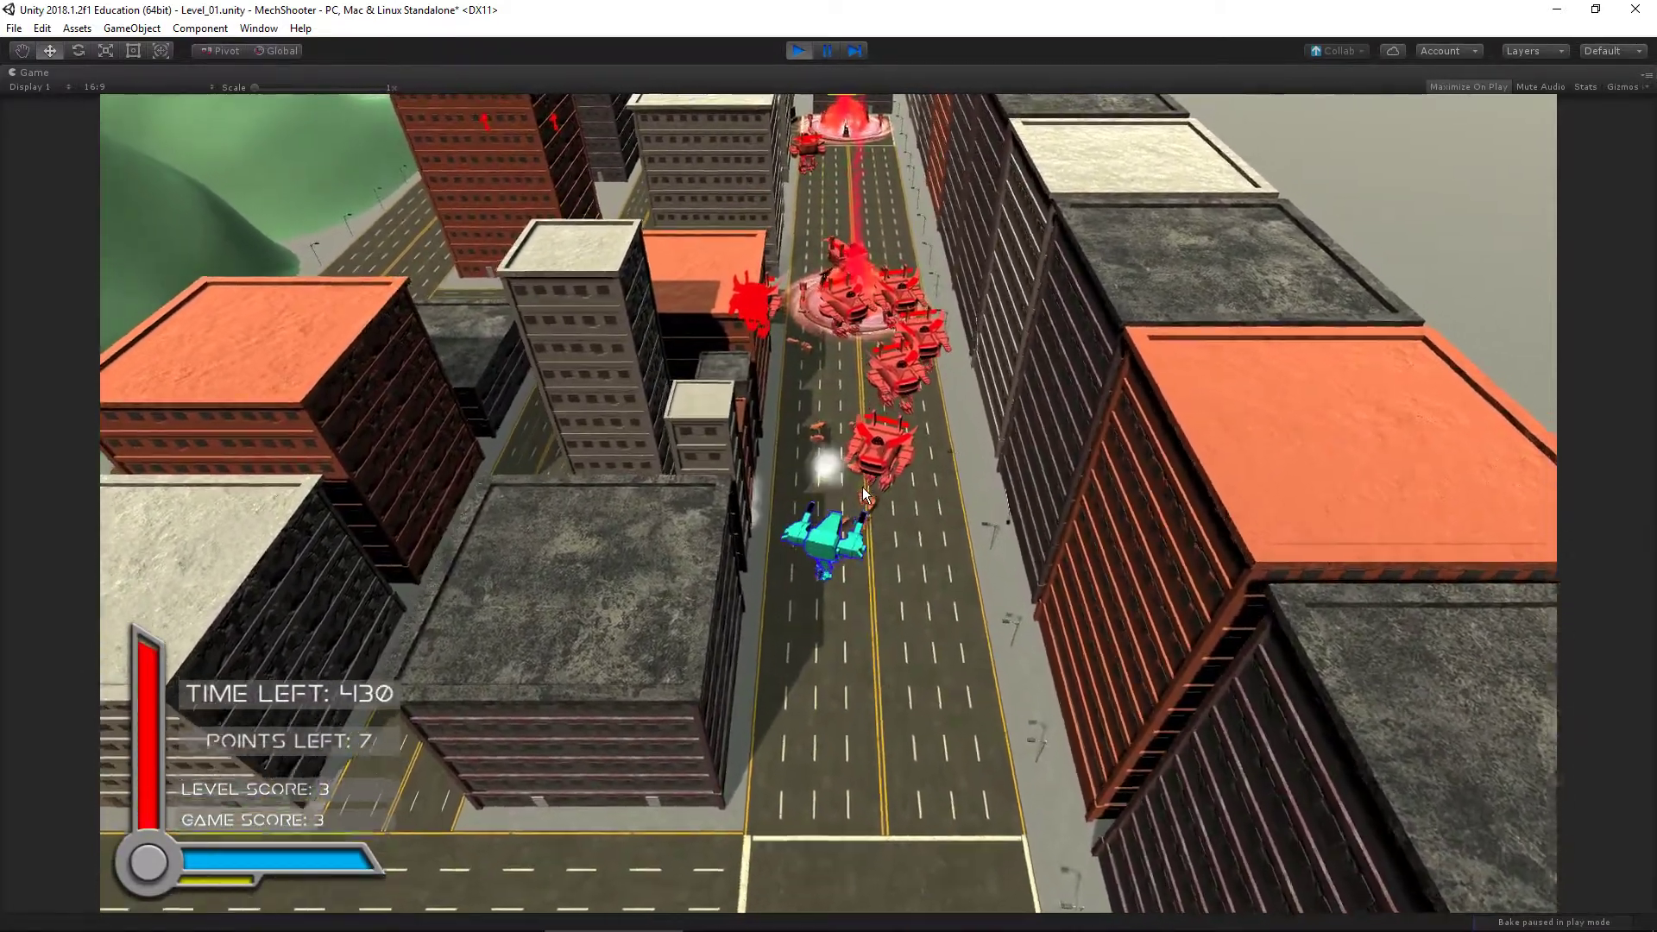
# Jump the mech past the pursuing red mechs onto the orange rooftop beside the spawner and fight them from there
pyautogui.press('a')
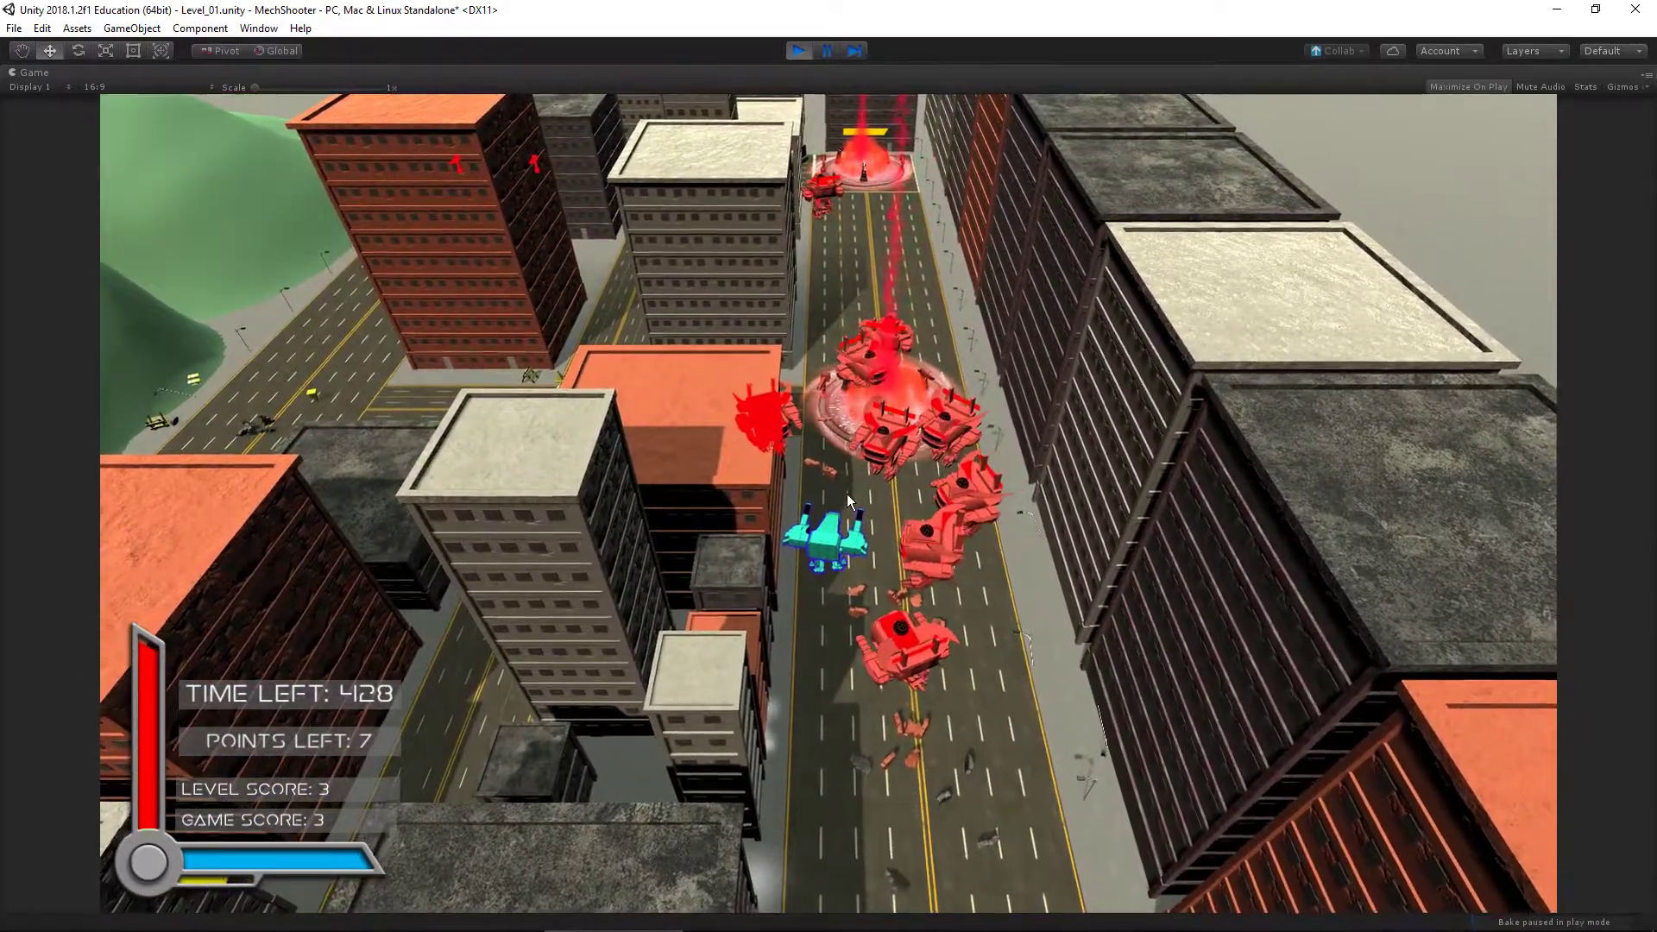
pyautogui.press('w')
pyautogui.press('space')
pyautogui.press('w')
pyautogui.press('d')
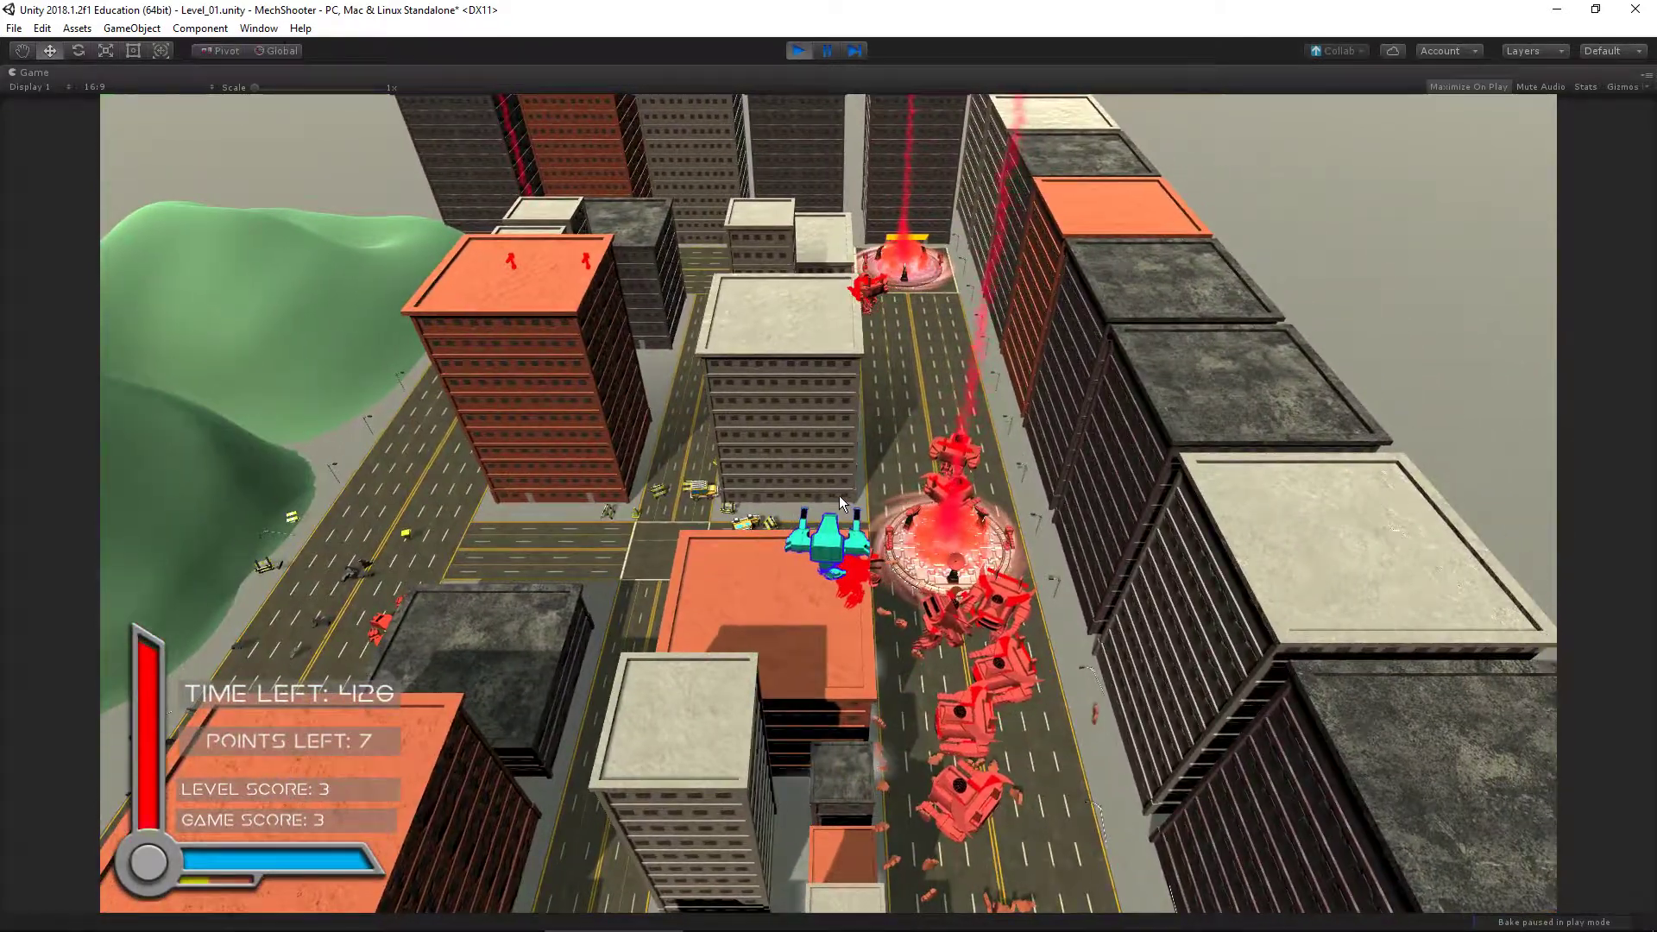
pyautogui.press('a')
pyautogui.press('s')
pyautogui.press('s')
pyautogui.press('d')
pyautogui.press('a')
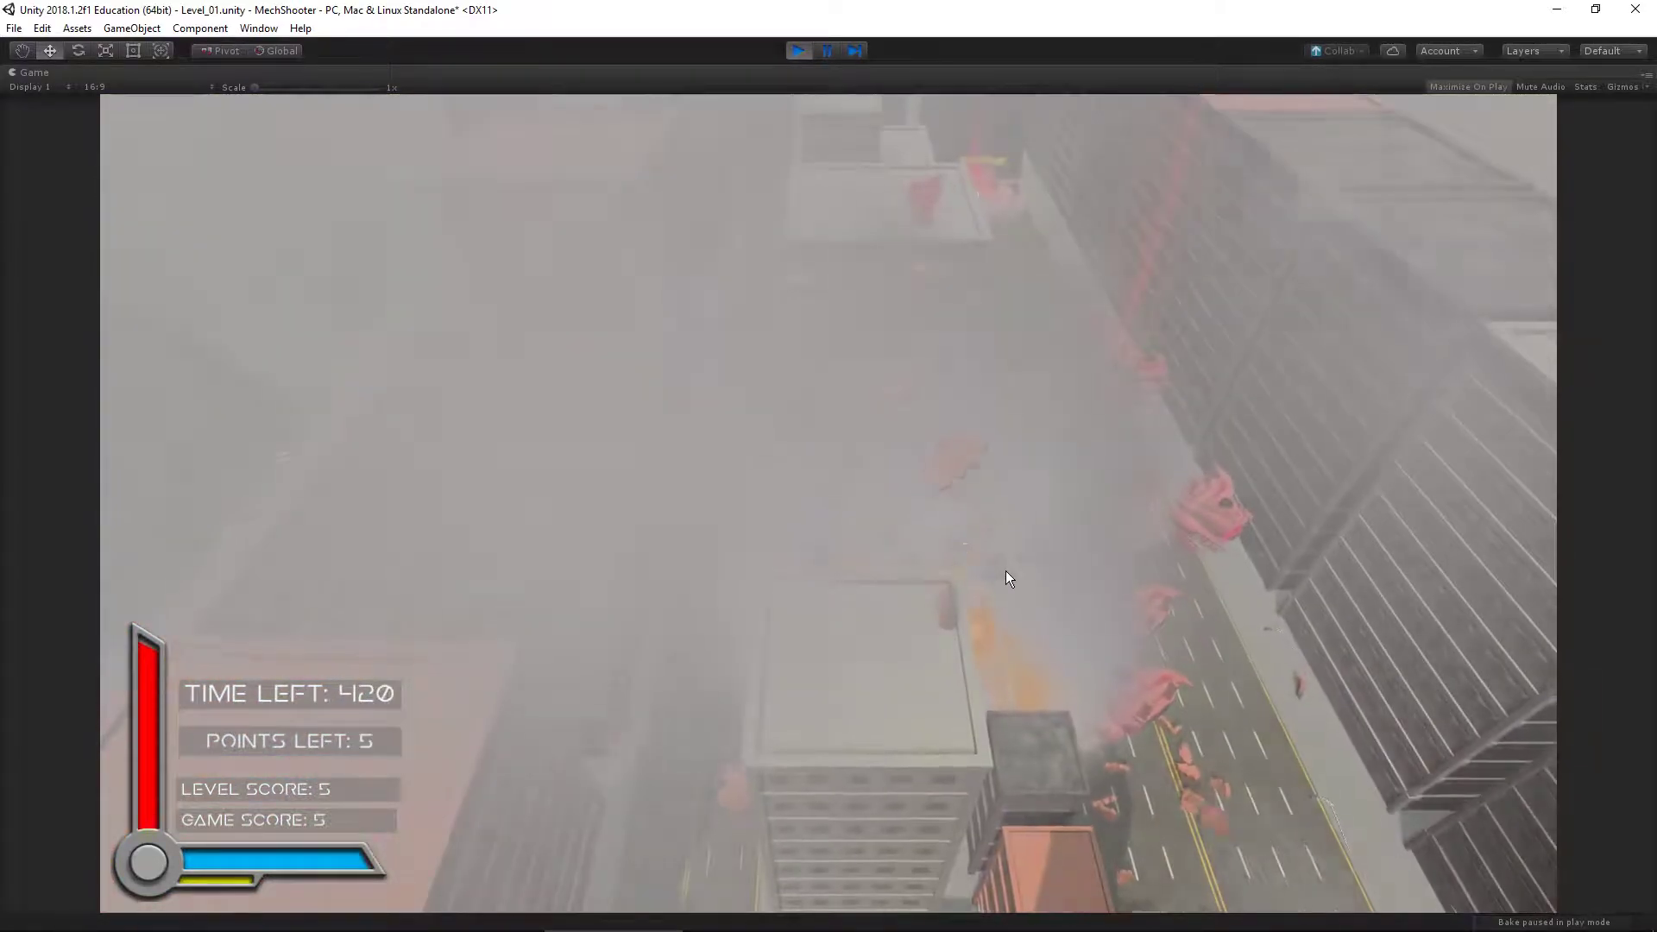
# Move on to the street between the two far corner spawners, win the level, and stop the playtest
pyautogui.press('w')
pyautogui.press('d')
pyautogui.press('a')
pyautogui.press('s')
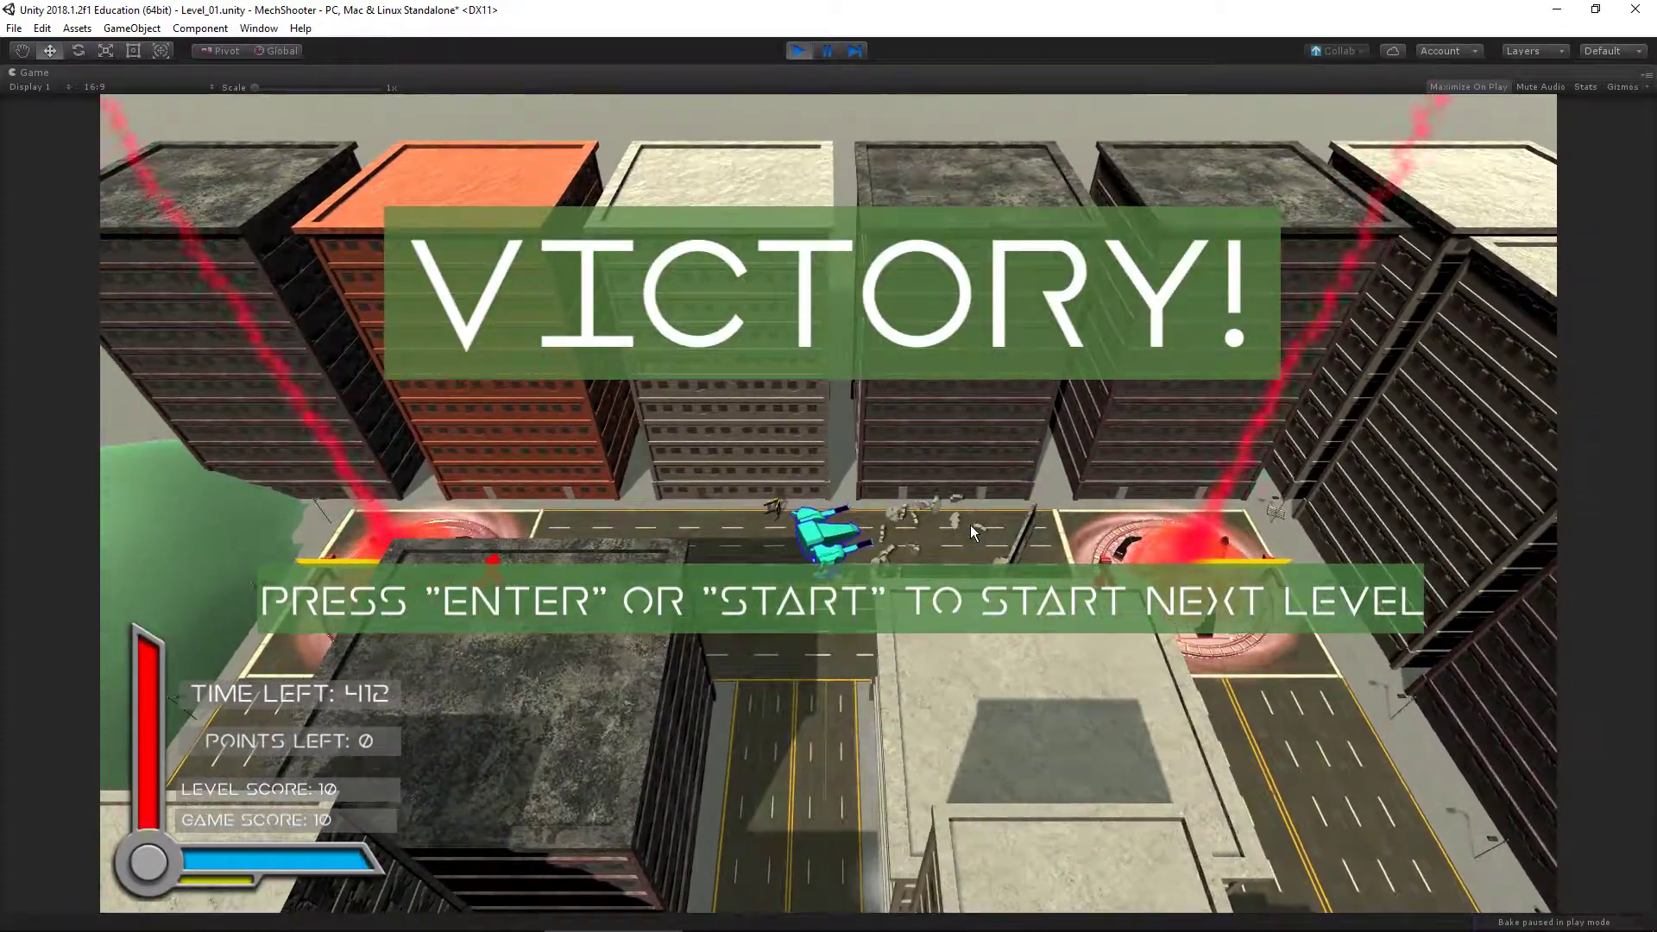
pyautogui.click(798, 51)
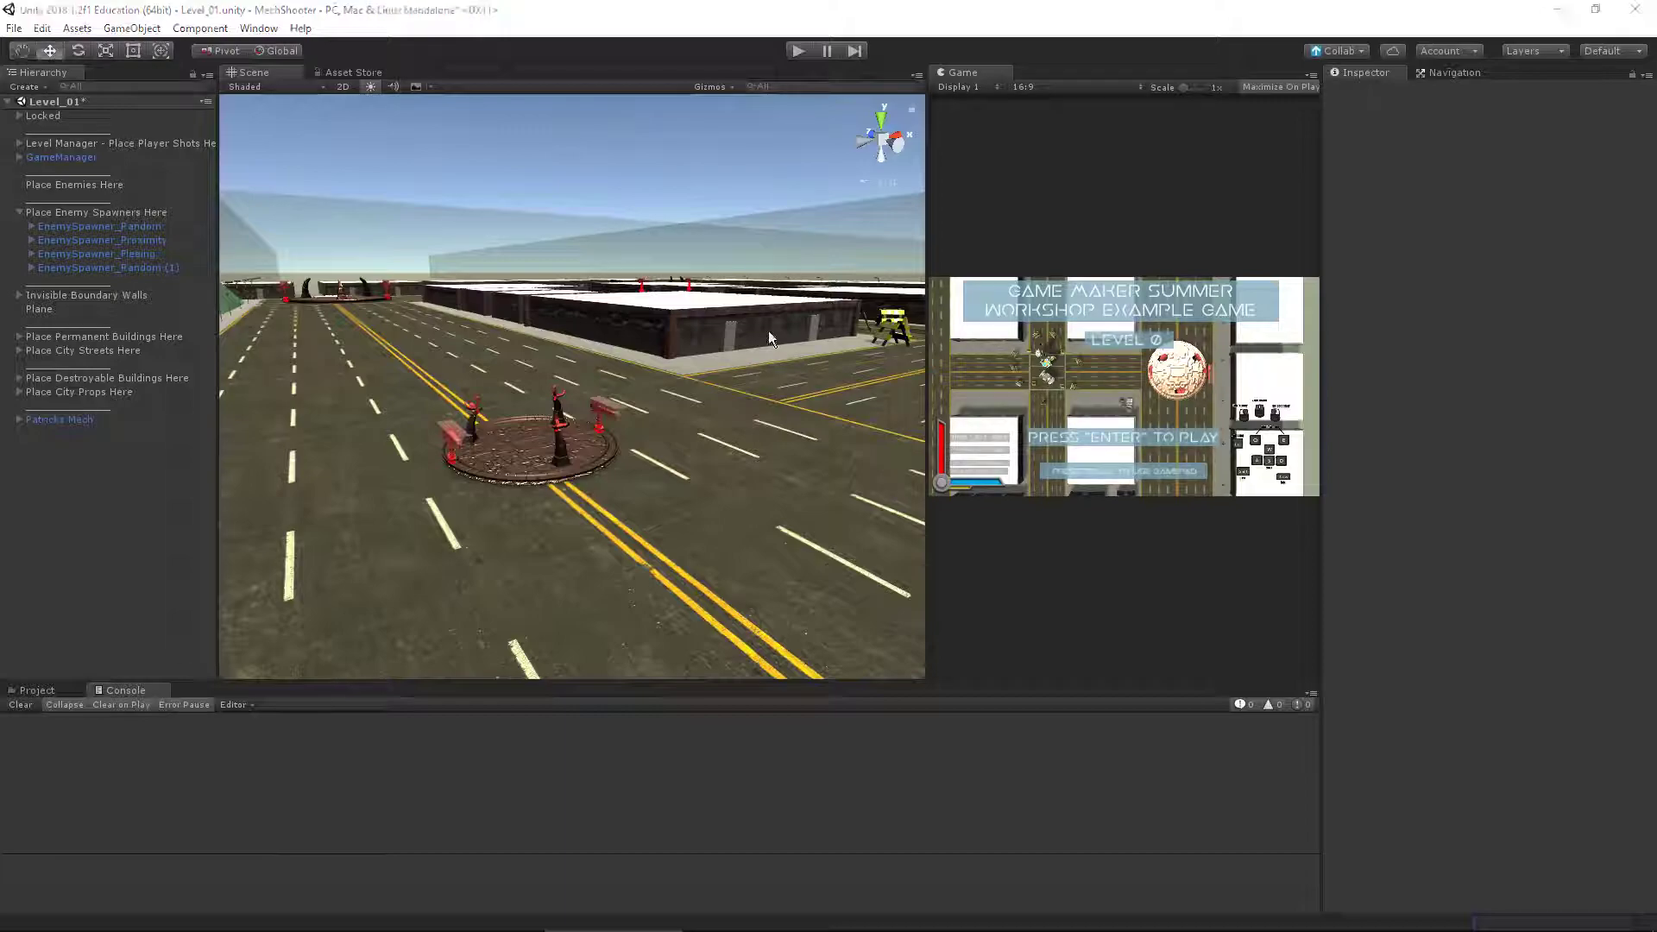
# Frame the GameManager and survey the city streets, central intersection and spawner locations from above
pyautogui.click(81, 161)
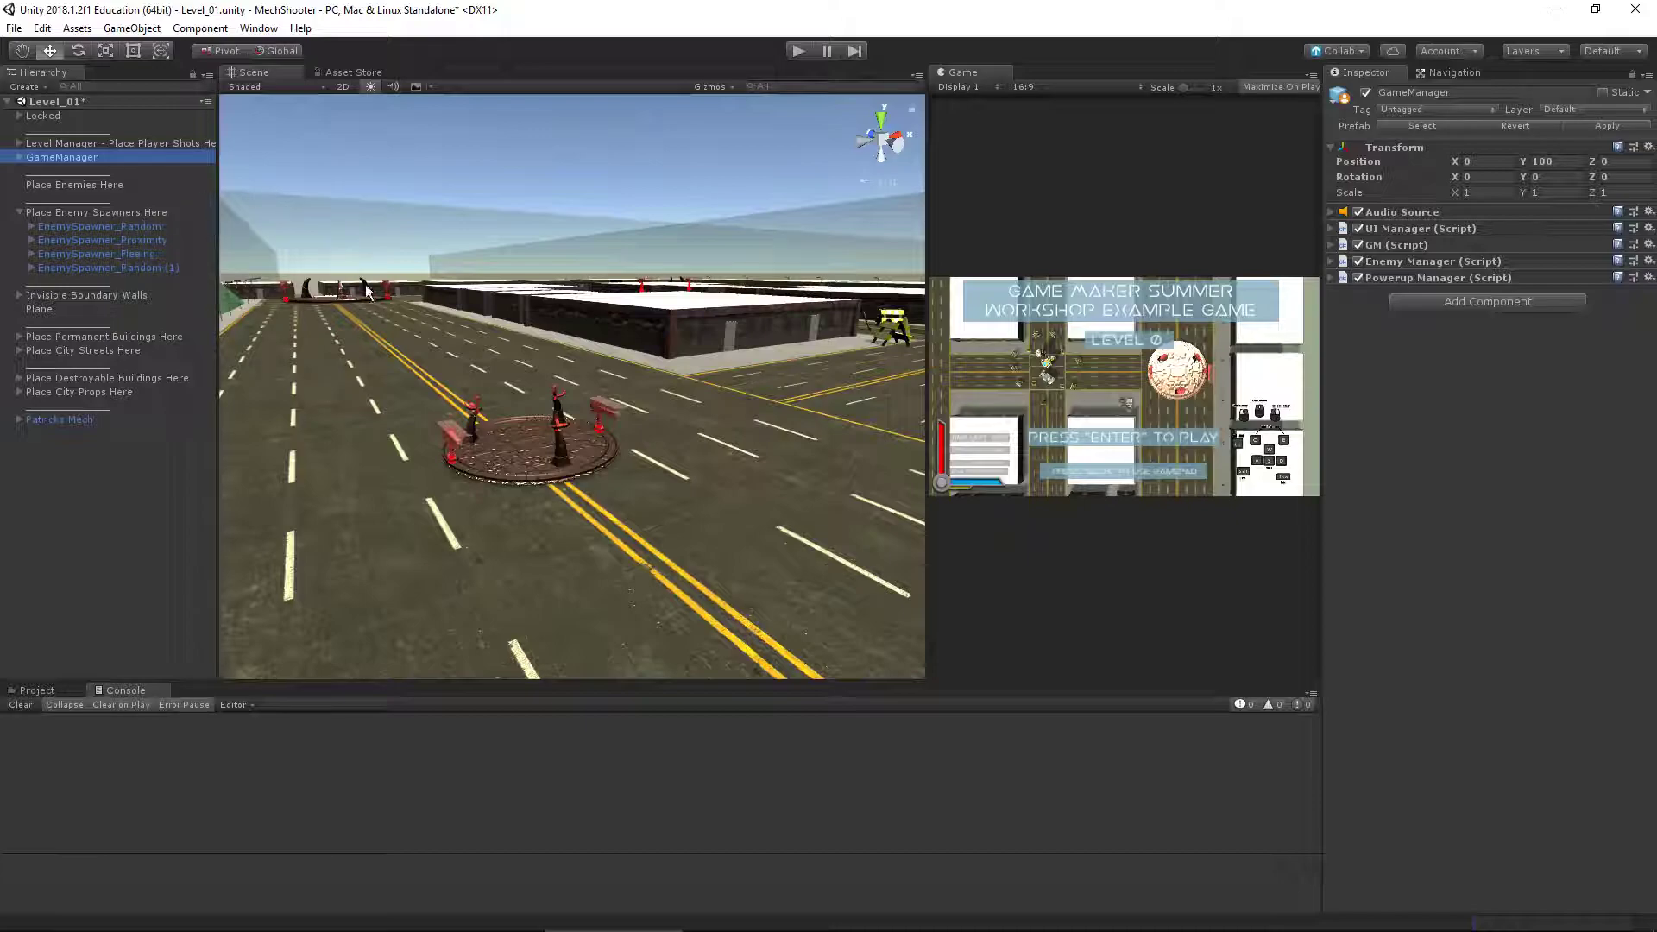
pyautogui.press('f')
pyautogui.keyDown('alt'); pyautogui.moveTo(570, 314); pyautogui.dragTo(592, 358); pyautogui.keyUp('alt')
pyautogui.keyDown('alt'); pyautogui.moveTo(592, 357); pyautogui.dragTo(690, 363, button='right'); pyautogui.keyUp('alt')
pyautogui.keyDown('alt'); pyautogui.moveTo(690, 362); pyautogui.dragTo(684, 326); pyautogui.keyUp('alt')
pyautogui.keyDown('alt'); pyautogui.moveTo(685, 326); pyautogui.dragTo(604, 414, button='right'); pyautogui.keyUp('alt')
pyautogui.keyDown('alt'); pyautogui.moveTo(604, 414); pyautogui.dragTo(615, 458); pyautogui.keyUp('alt')
pyautogui.moveTo(614, 457)
pyautogui.keyDown('alt'); pyautogui.mouseDown(button='right')
pyautogui.moveTo(713, 449)
pyautogui.moveTo(596, 432)
pyautogui.mouseUp(button='right'); pyautogui.keyUp('alt')
pyautogui.keyDown('alt'); pyautogui.moveTo(595, 432); pyautogui.dragTo(665, 457); pyautogui.keyUp('alt')
pyautogui.moveTo(664, 457)
pyautogui.keyDown('alt'); pyautogui.mouseDown(button='right')
pyautogui.moveTo(765, 443)
pyautogui.moveTo(647, 436)
pyautogui.mouseUp(button='right'); pyautogui.keyUp('alt')
pyautogui.keyDown('alt'); pyautogui.moveTo(647, 436); pyautogui.dragTo(696, 384); pyautogui.keyUp('alt')
pyautogui.keyDown('alt'); pyautogui.moveTo(695, 384); pyautogui.dragTo(777, 415, button='right'); pyautogui.keyUp('alt')
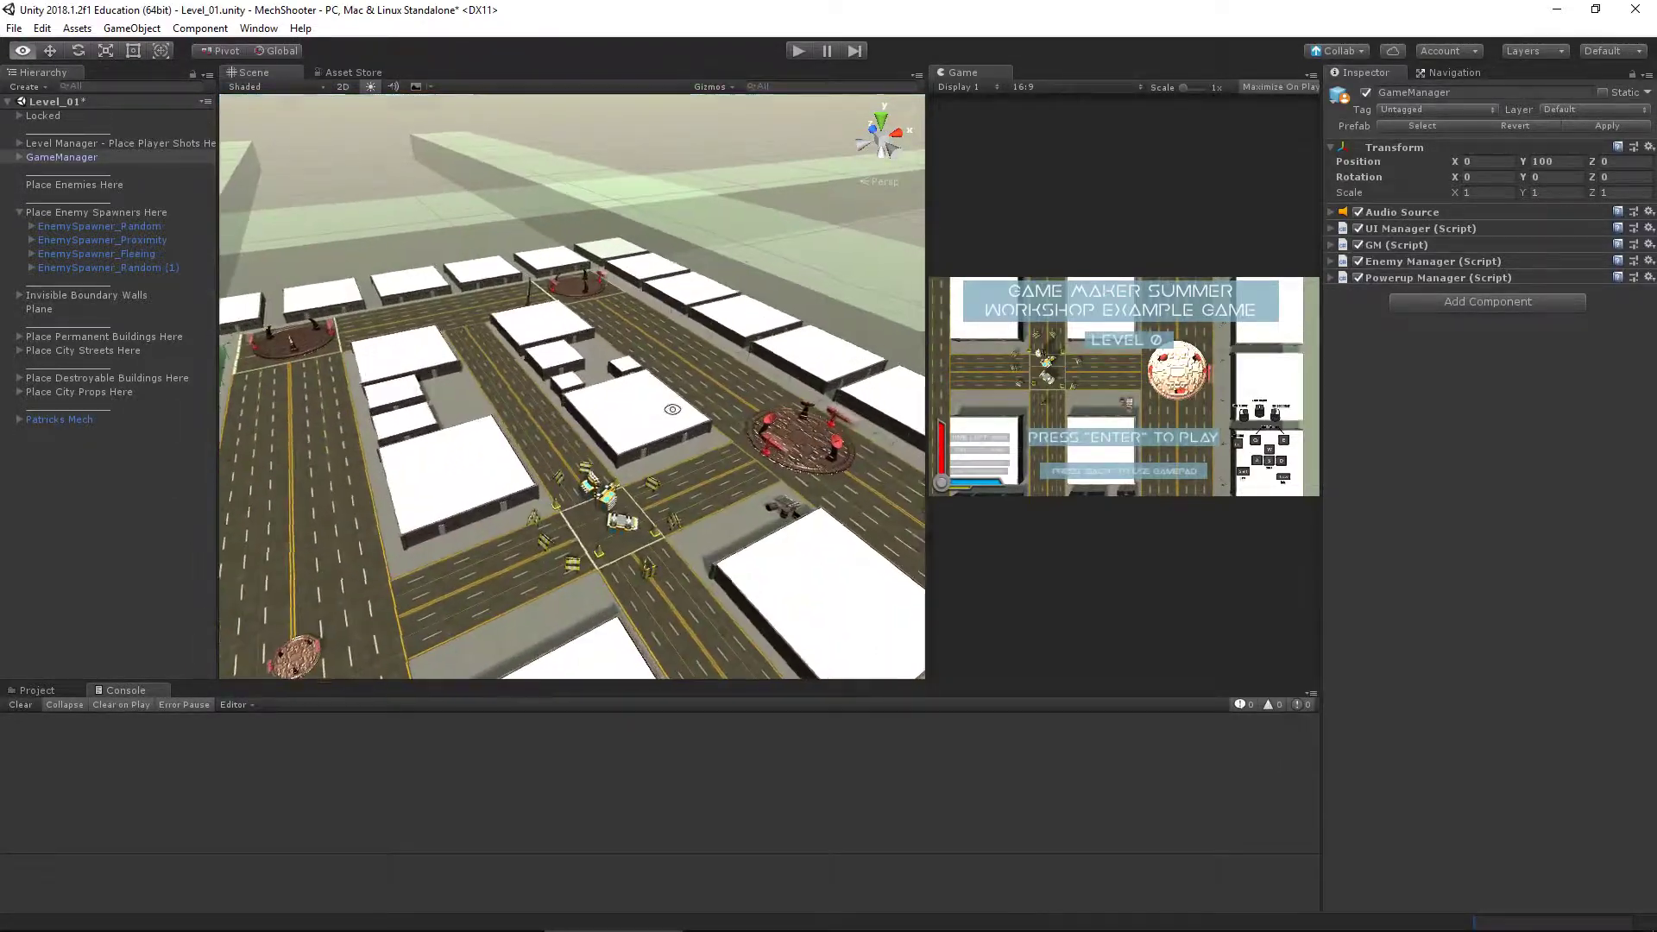
pyautogui.keyDown('alt'); pyautogui.moveTo(777, 414); pyautogui.dragTo(644, 437); pyautogui.keyUp('alt')
pyautogui.keyDown('alt'); pyautogui.moveTo(644, 437); pyautogui.dragTo(747, 404, button='right'); pyautogui.keyUp('alt')
pyautogui.moveTo(746, 403); pyautogui.dragTo(655, 450)
pyautogui.keyDown('alt'); pyautogui.moveTo(655, 451); pyautogui.dragTo(842, 470, button='right'); pyautogui.keyUp('alt')
pyautogui.moveTo(629, 422); pyautogui.dragTo(714, 430)
pyautogui.keyDown('alt'); pyautogui.moveTo(692, 406); pyautogui.dragTo(640, 388, button='right'); pyautogui.keyUp('alt')
pyautogui.moveTo(740, 385); pyautogui.dragTo(654, 380)
pyautogui.moveTo(655, 381); pyautogui.dragTo(634, 379, button='middle')
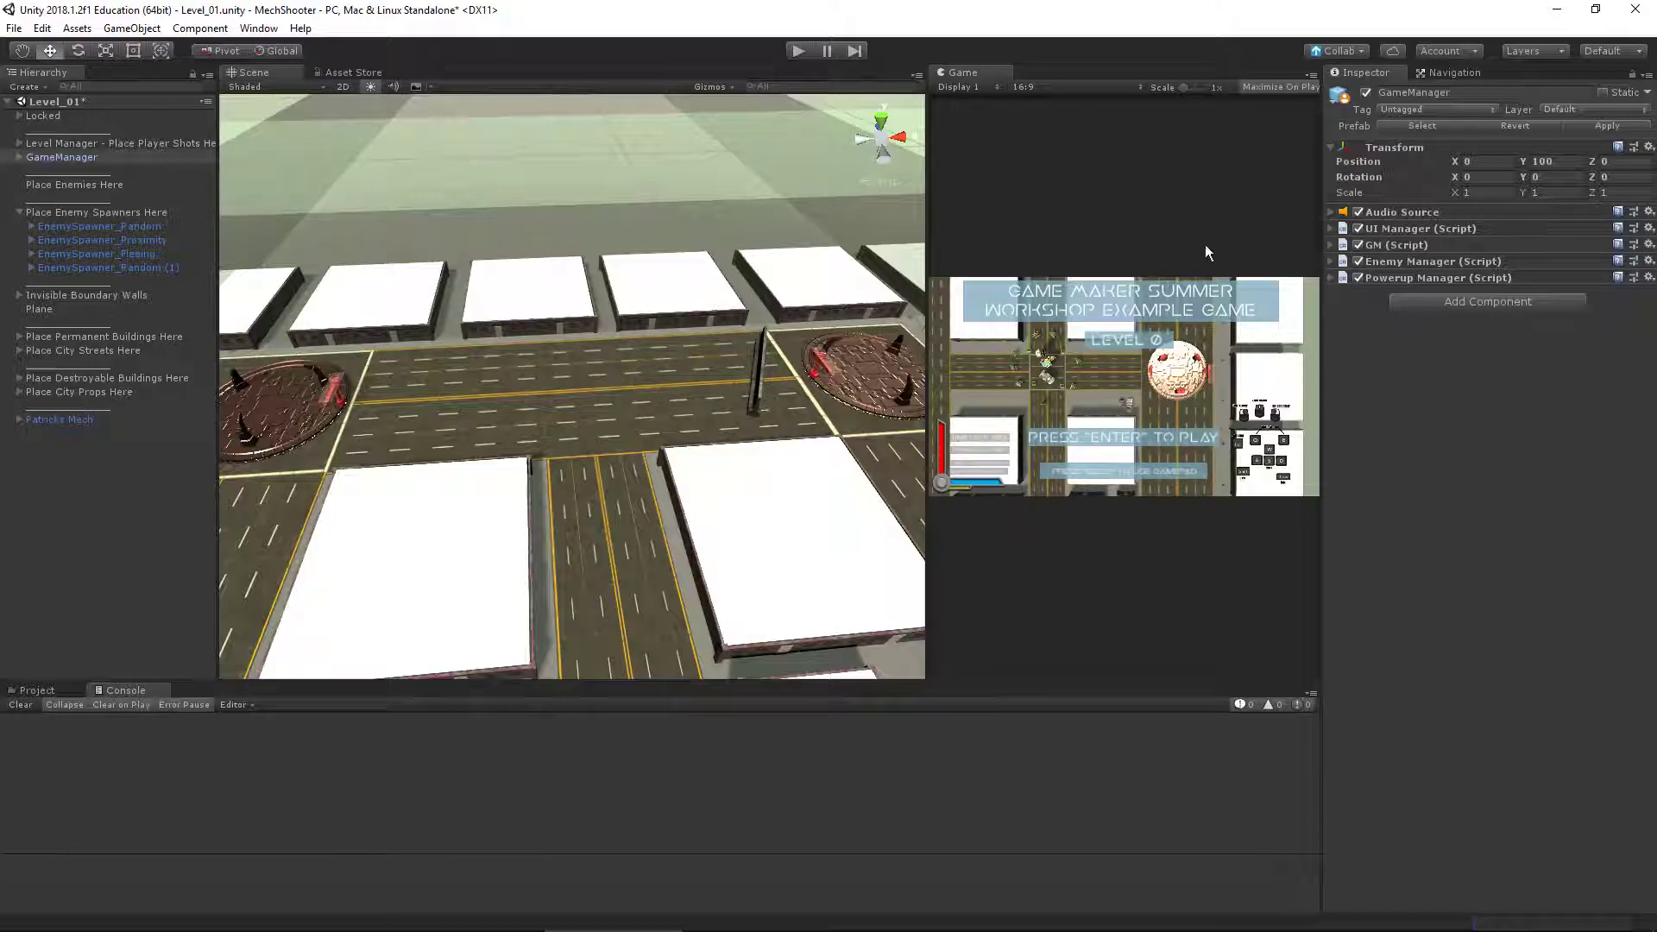
# Enable enemy spawning in the Spawns section of the GameManager's GM script
pyautogui.click(82, 158)
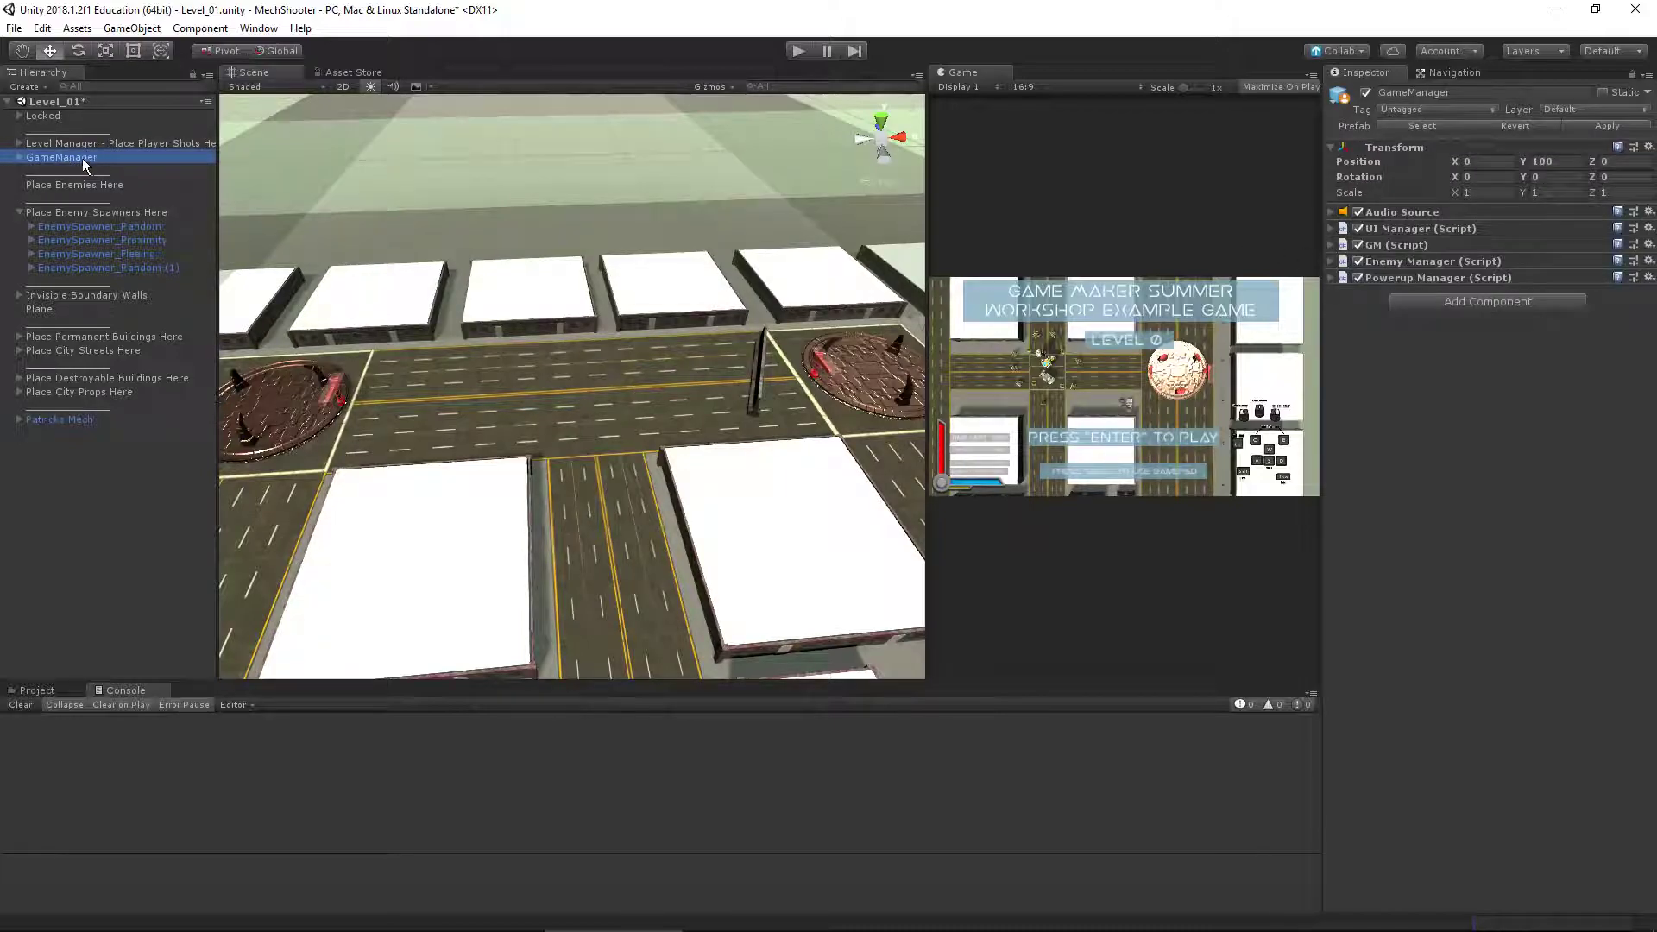
pyautogui.click(75, 145)
pyautogui.click(112, 158)
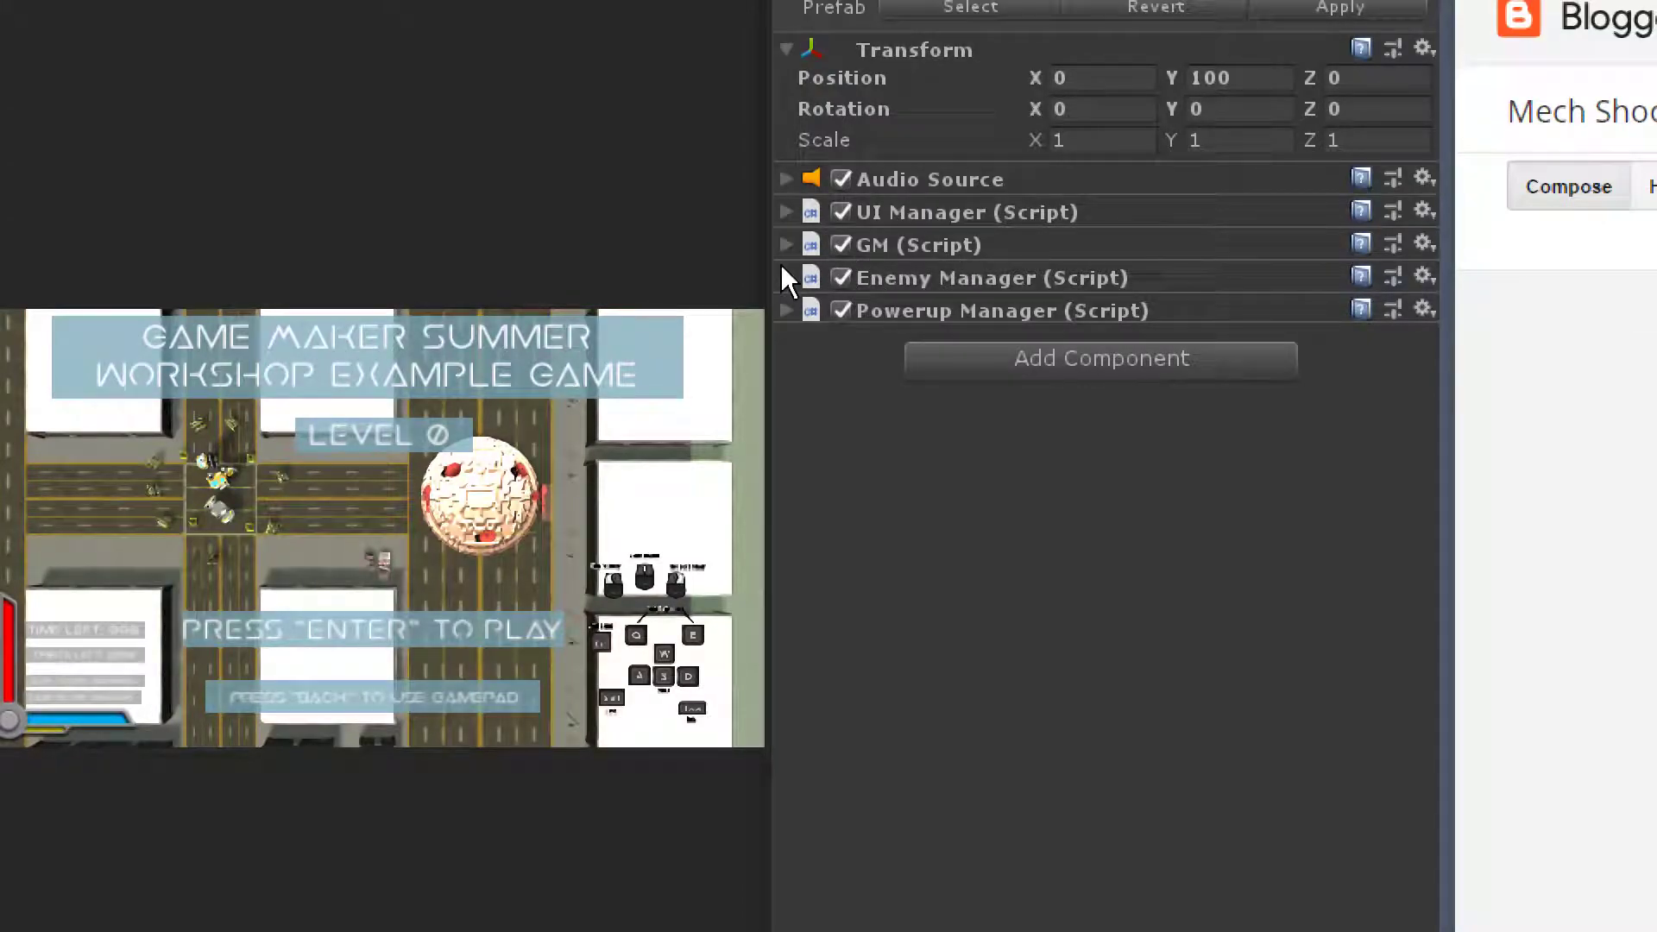
pyautogui.click(785, 242)
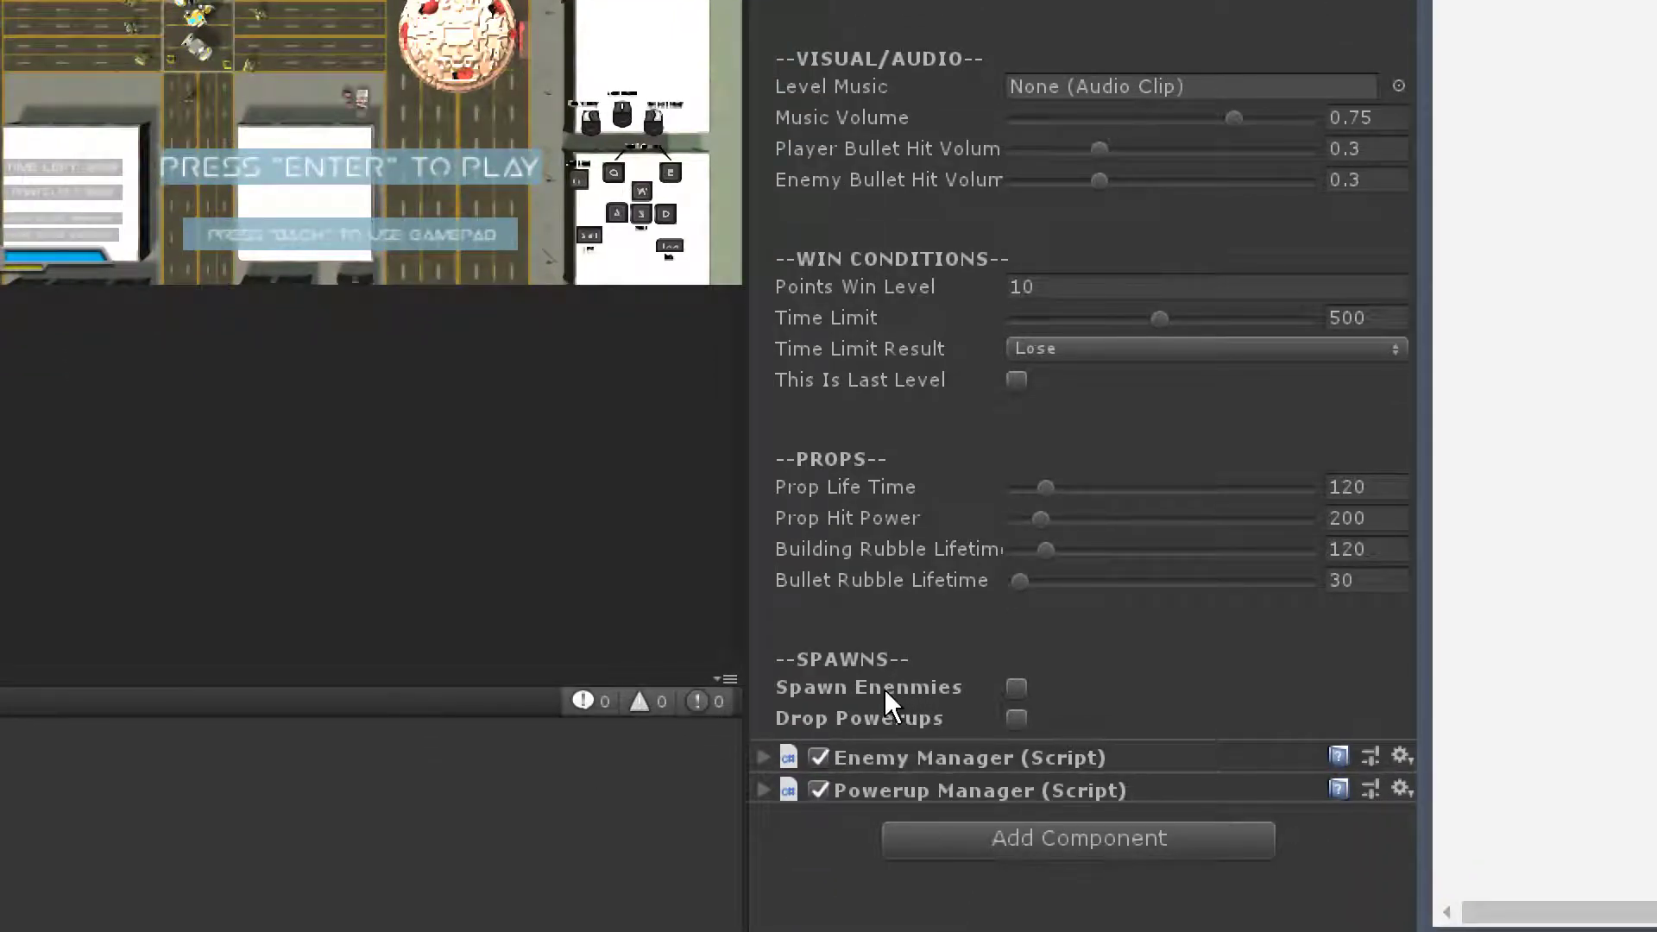
pyautogui.moveTo(884, 687)
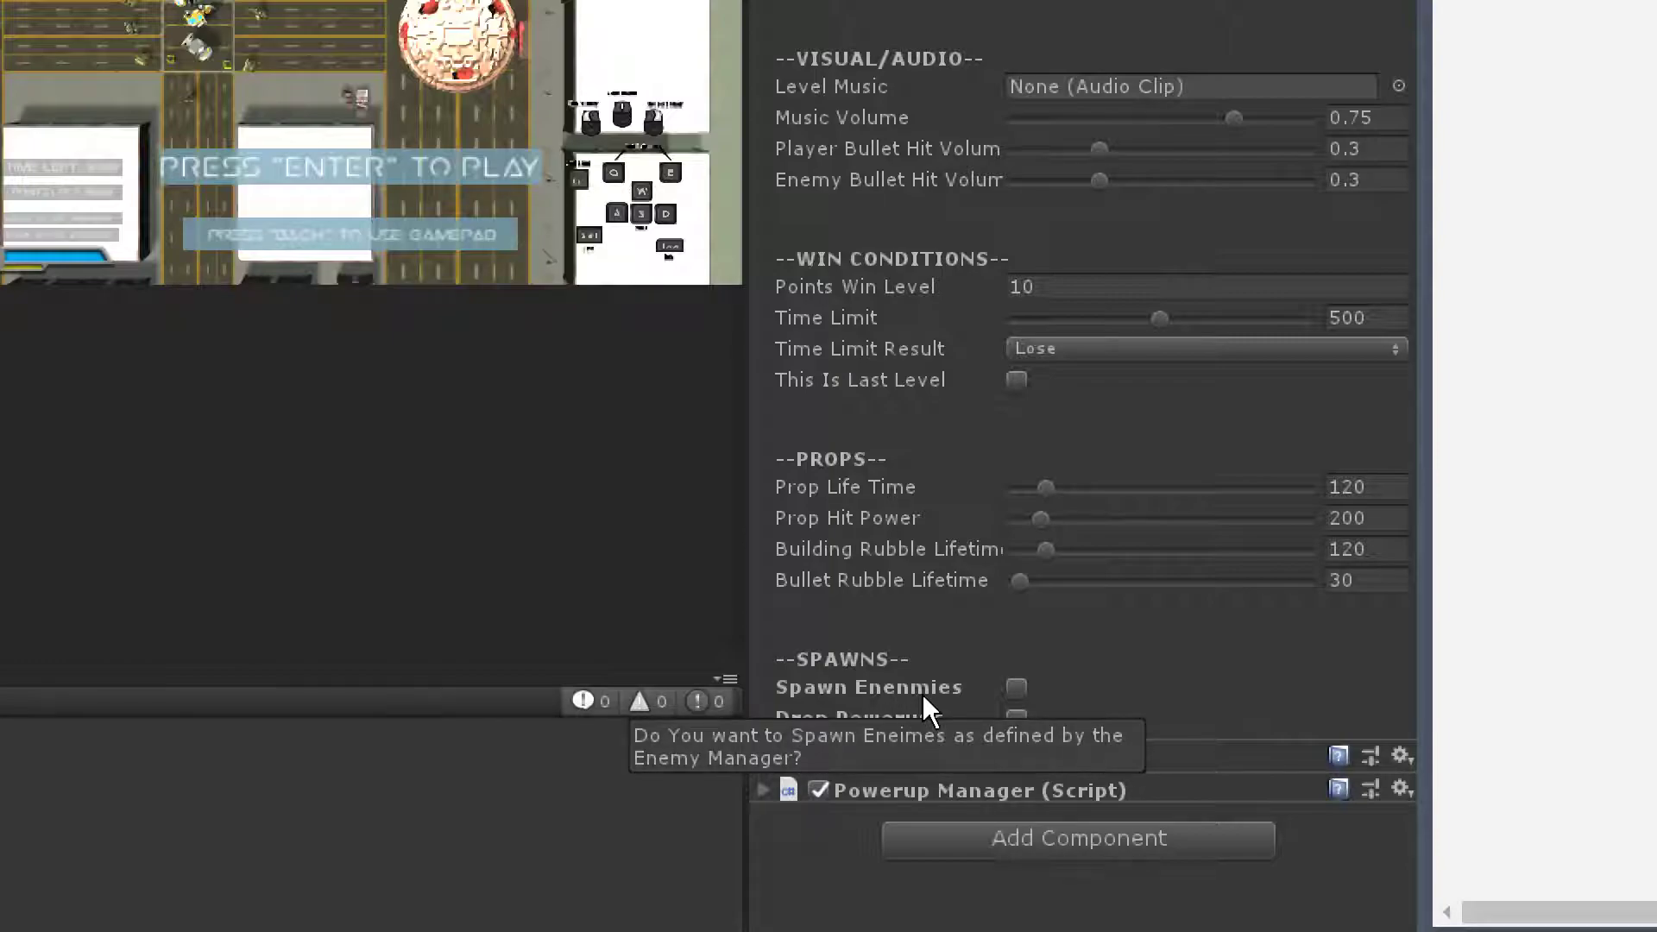
pyautogui.click(1016, 687)
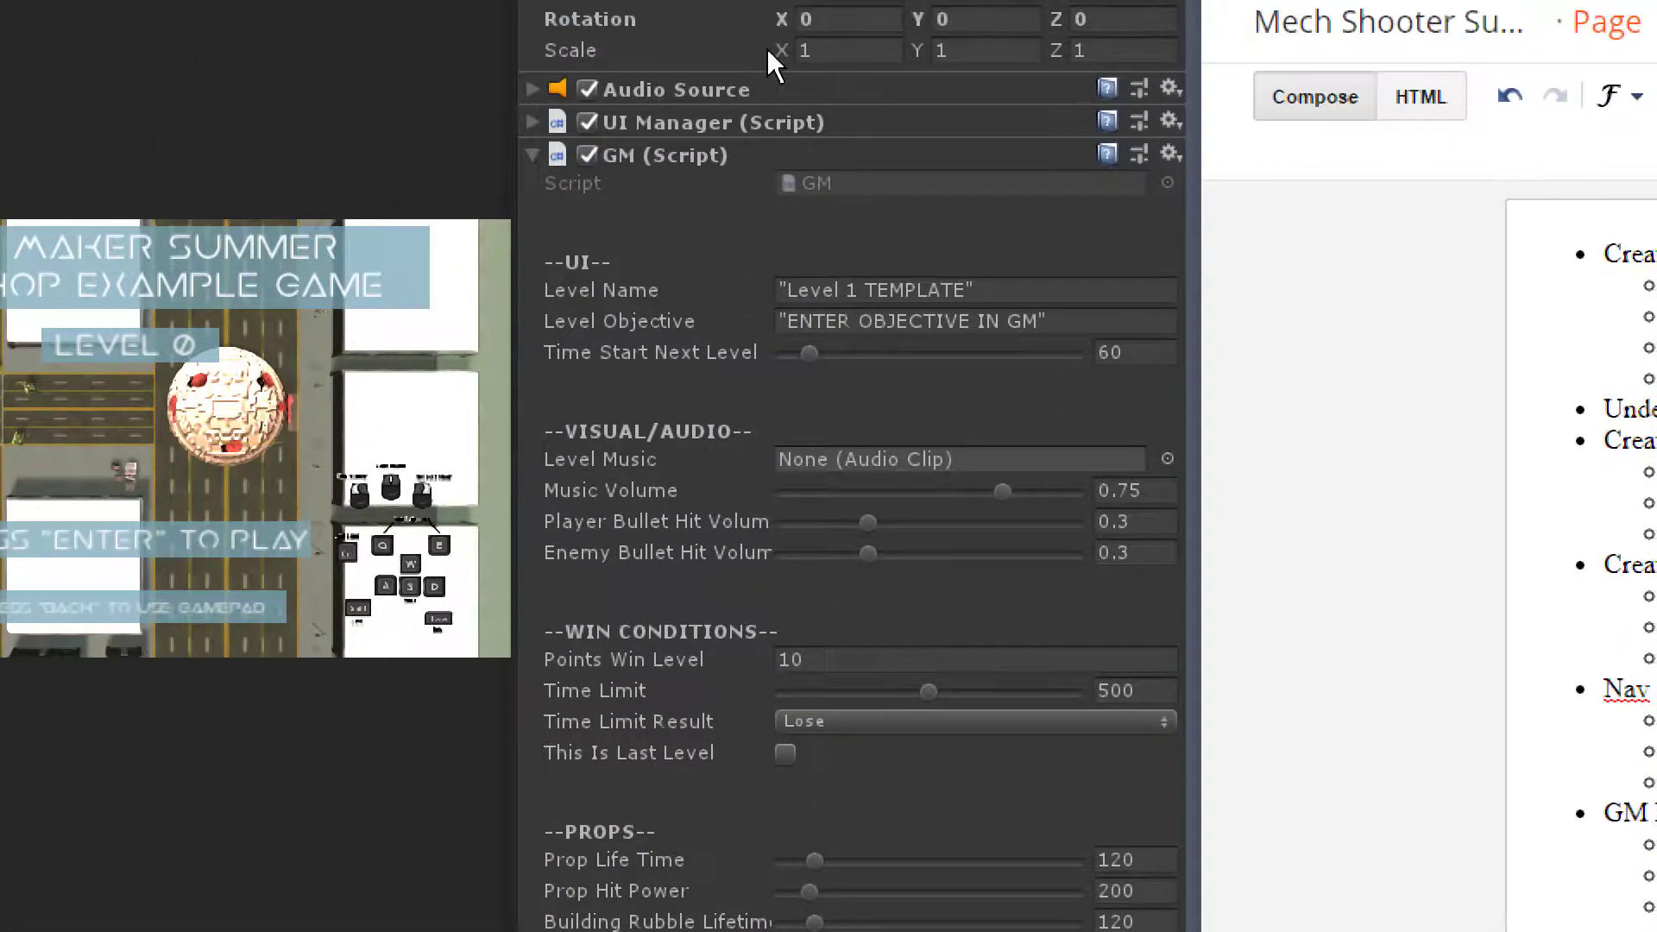
# Collapse the GM script, expand the Enemy Manager script, and collapse its enemy, spawn frequency, score and drop chance lists
pyautogui.click(532, 154)
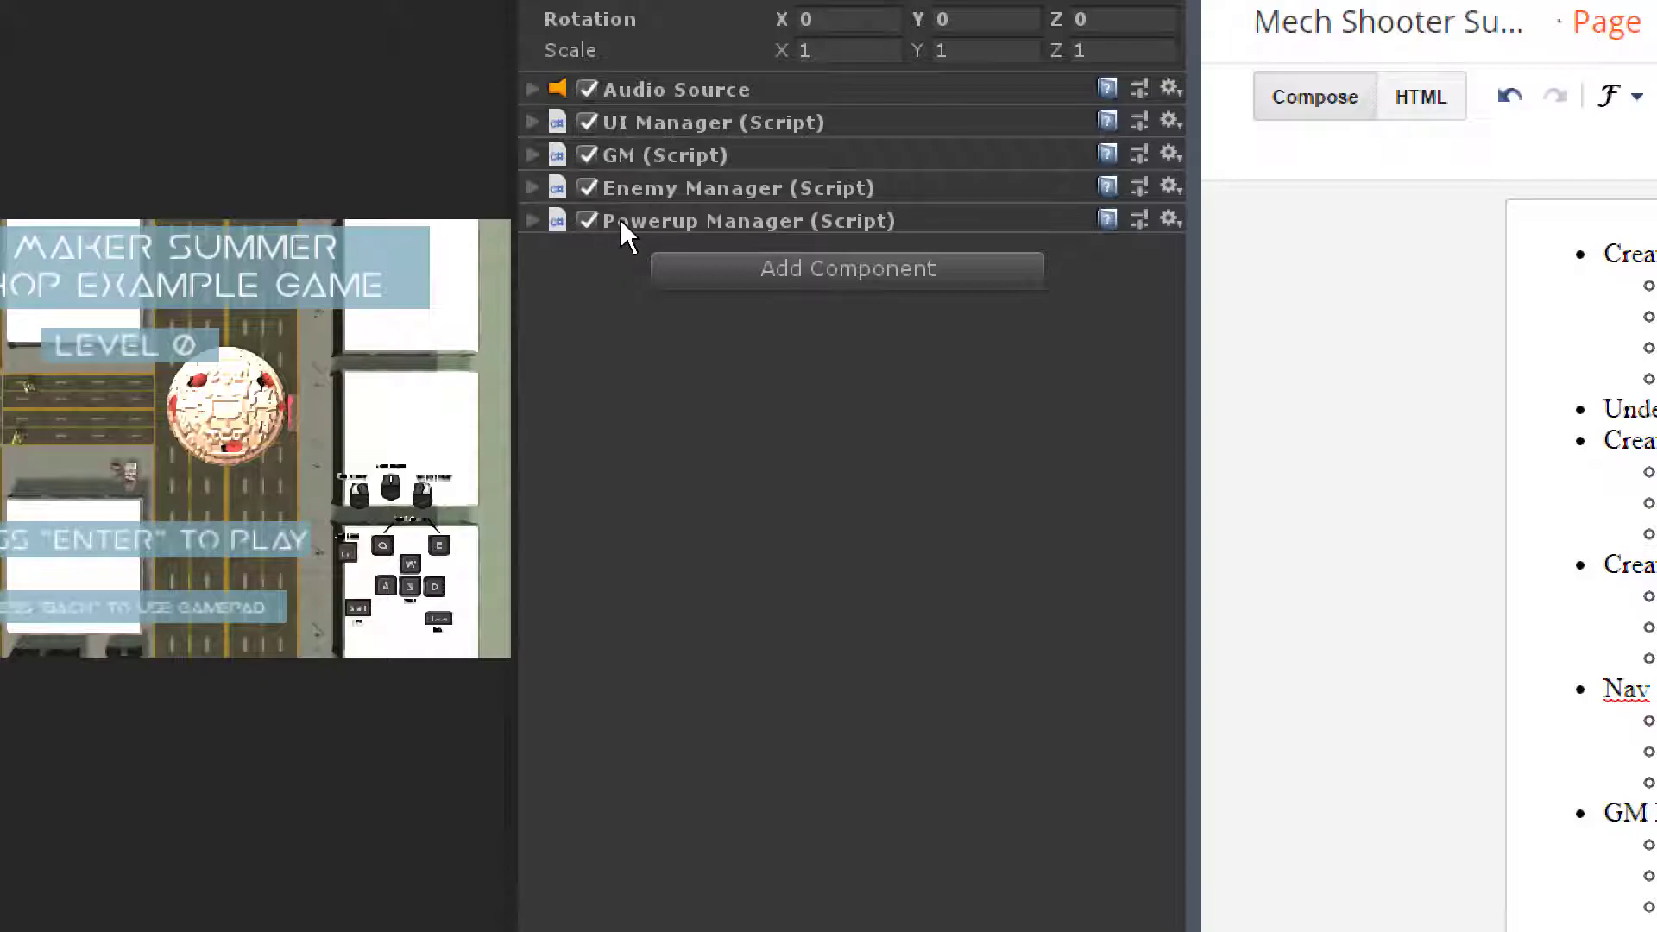
pyautogui.click(530, 187)
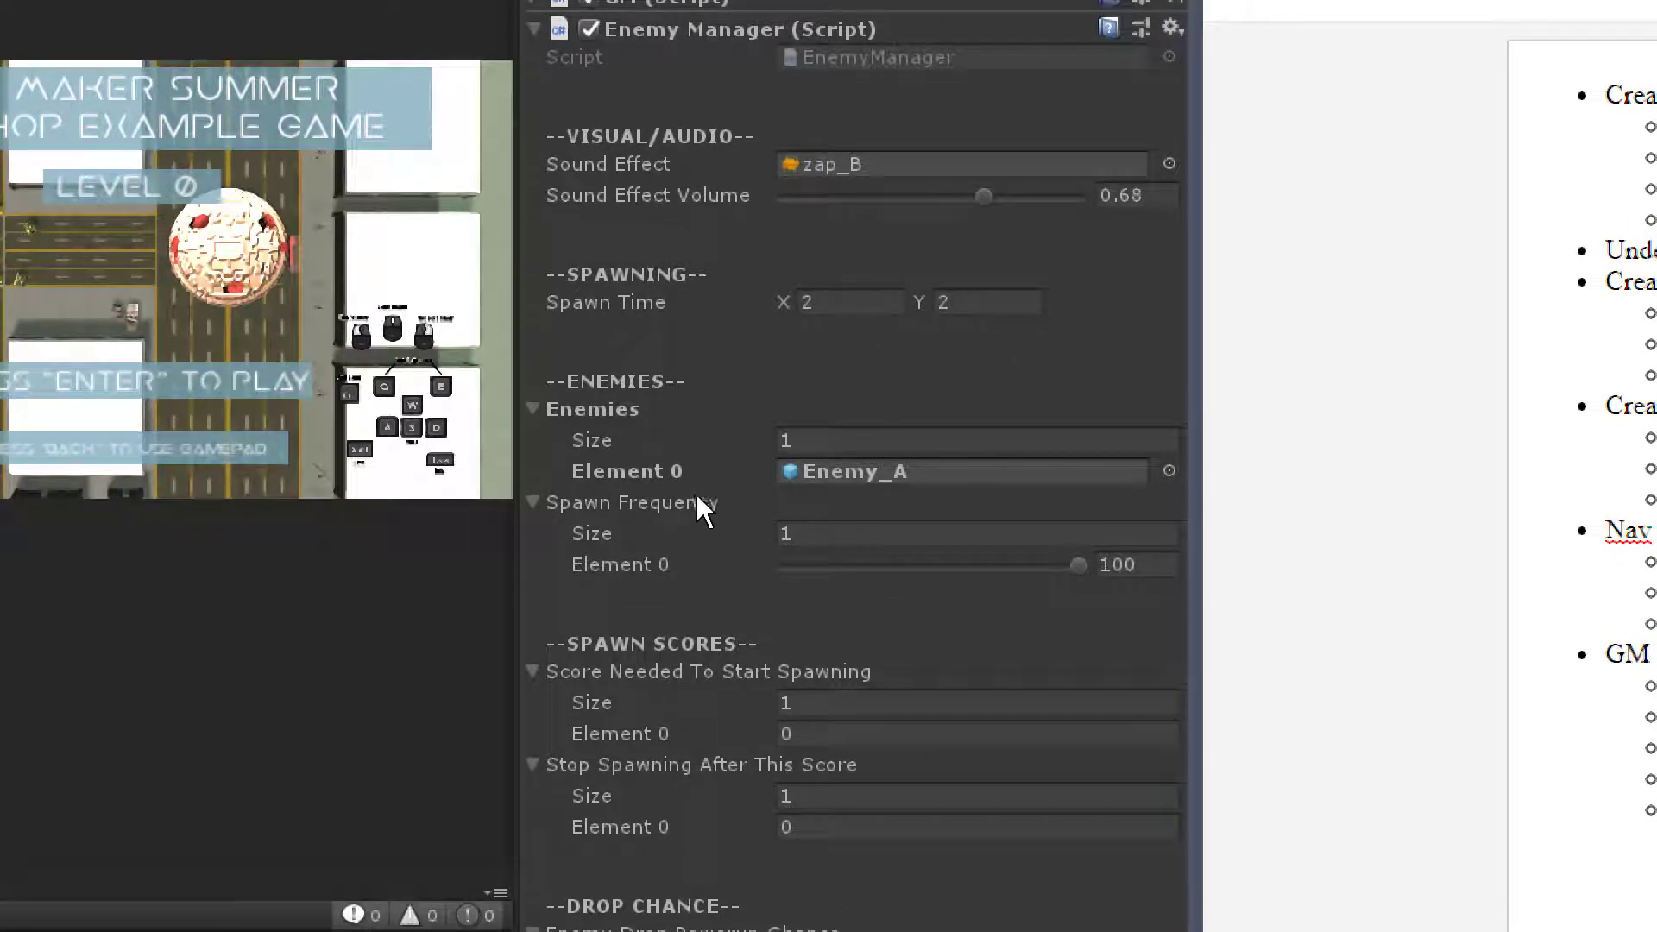
pyautogui.moveTo(696, 654)
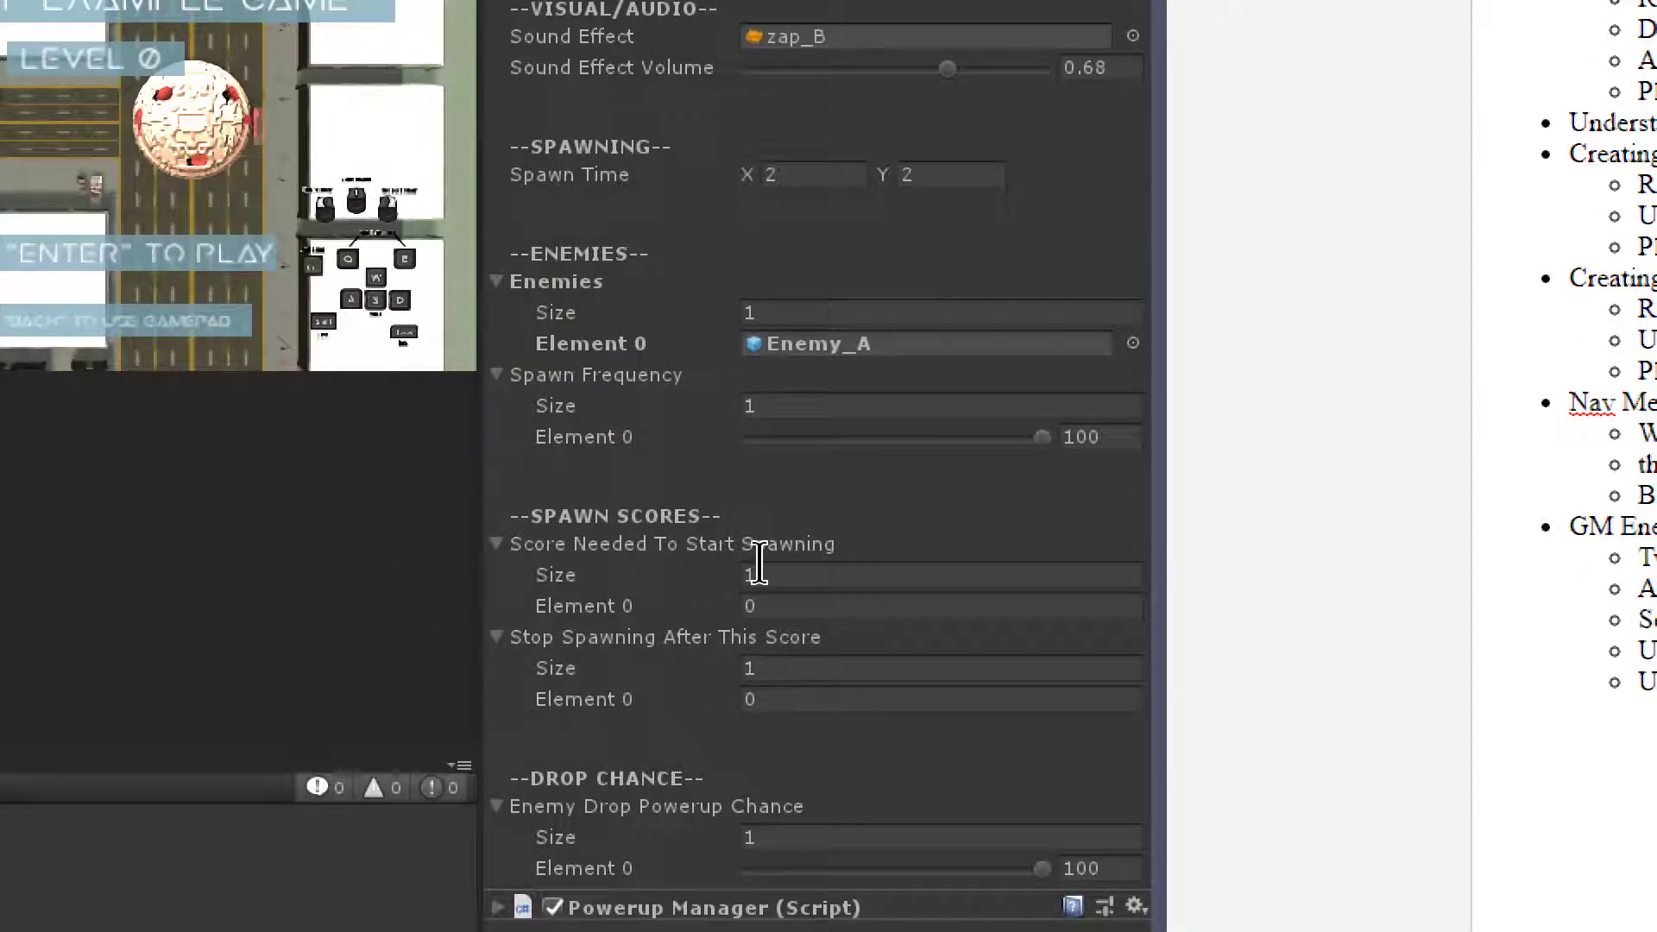
pyautogui.click(497, 281)
pyautogui.click(497, 312)
pyautogui.click(496, 419)
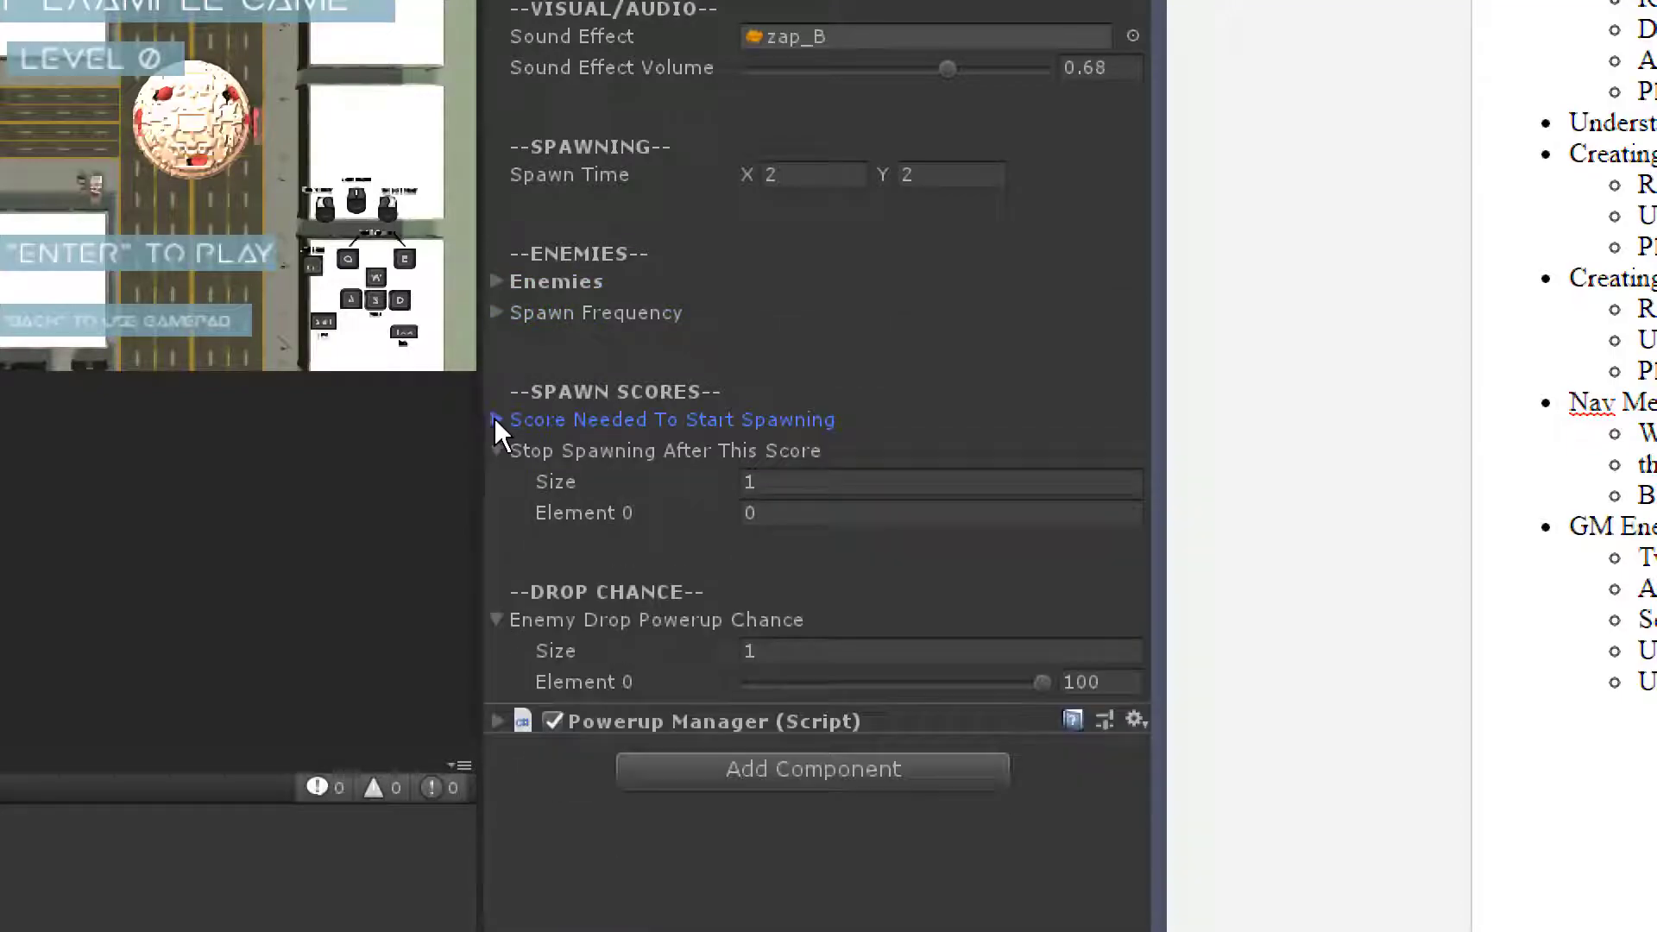
pyautogui.click(496, 450)
pyautogui.click(499, 558)
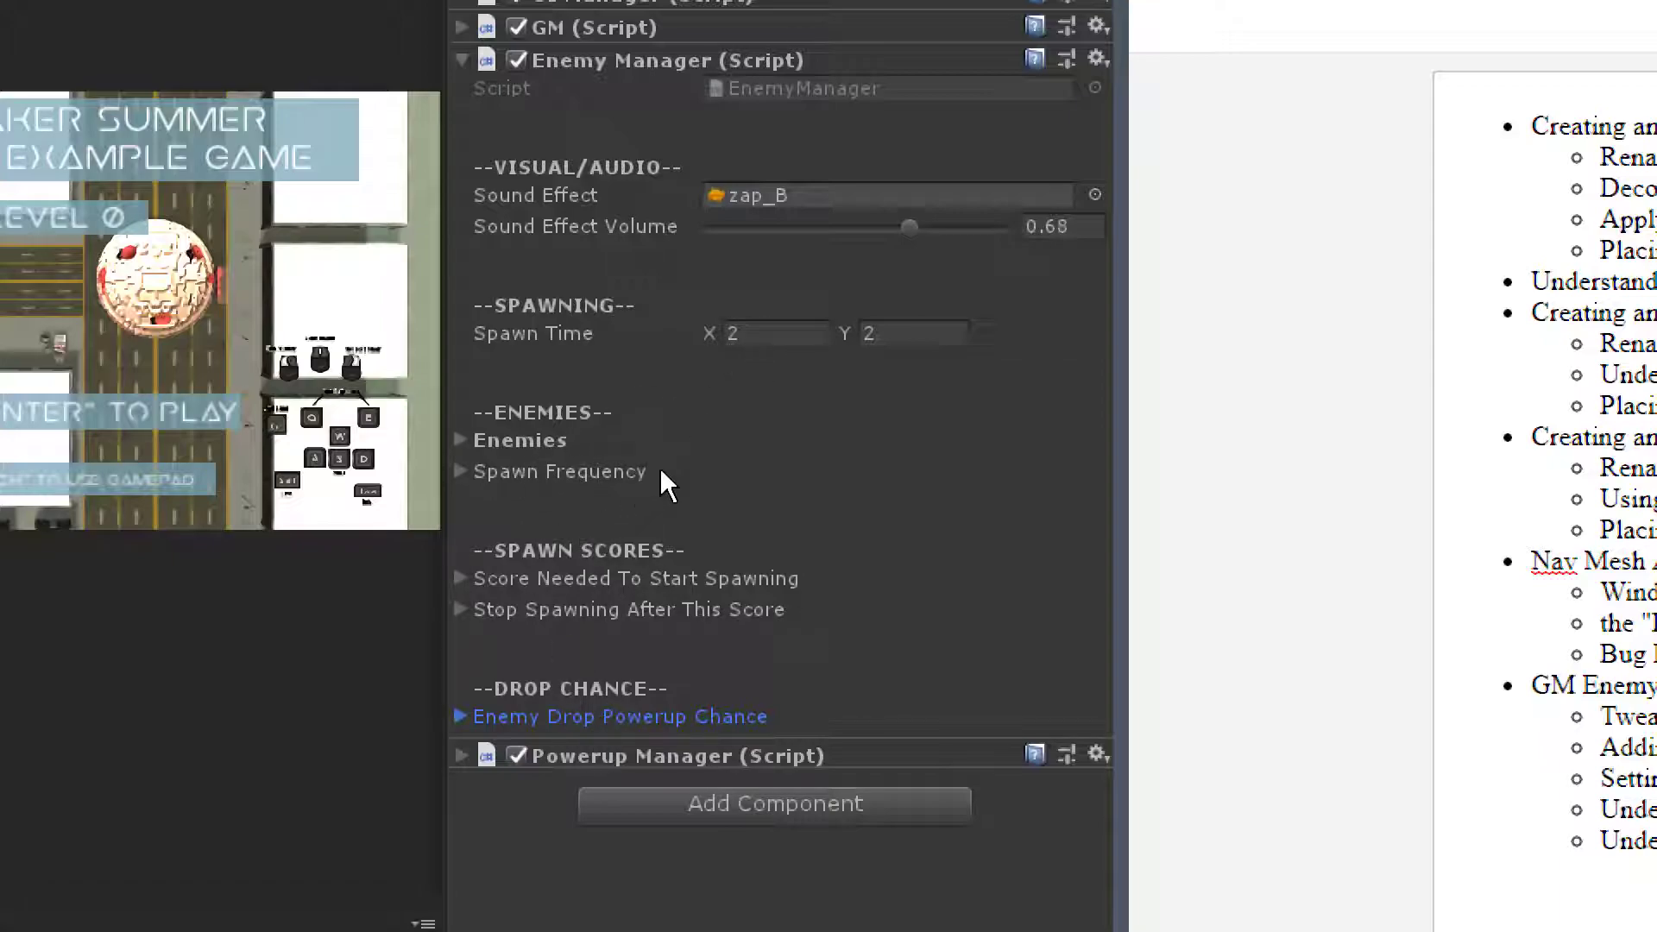
# Examine the X and Y values of the Enemy Manager's Spawn Time
pyautogui.click(789, 333)
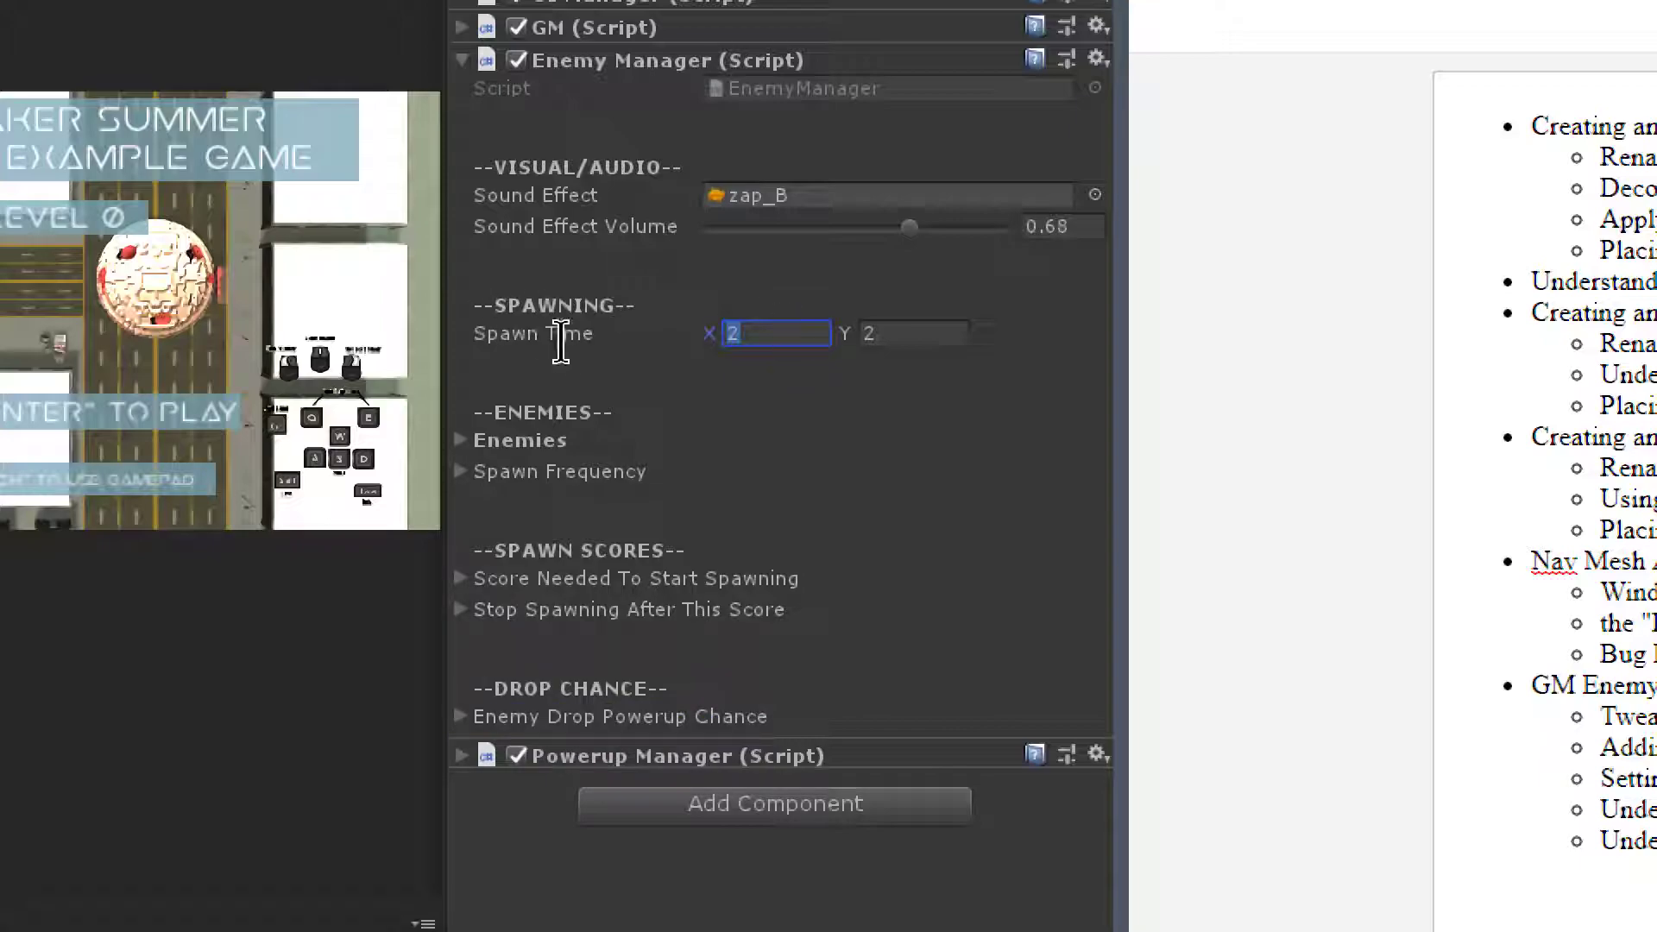
pyautogui.moveTo(546, 335)
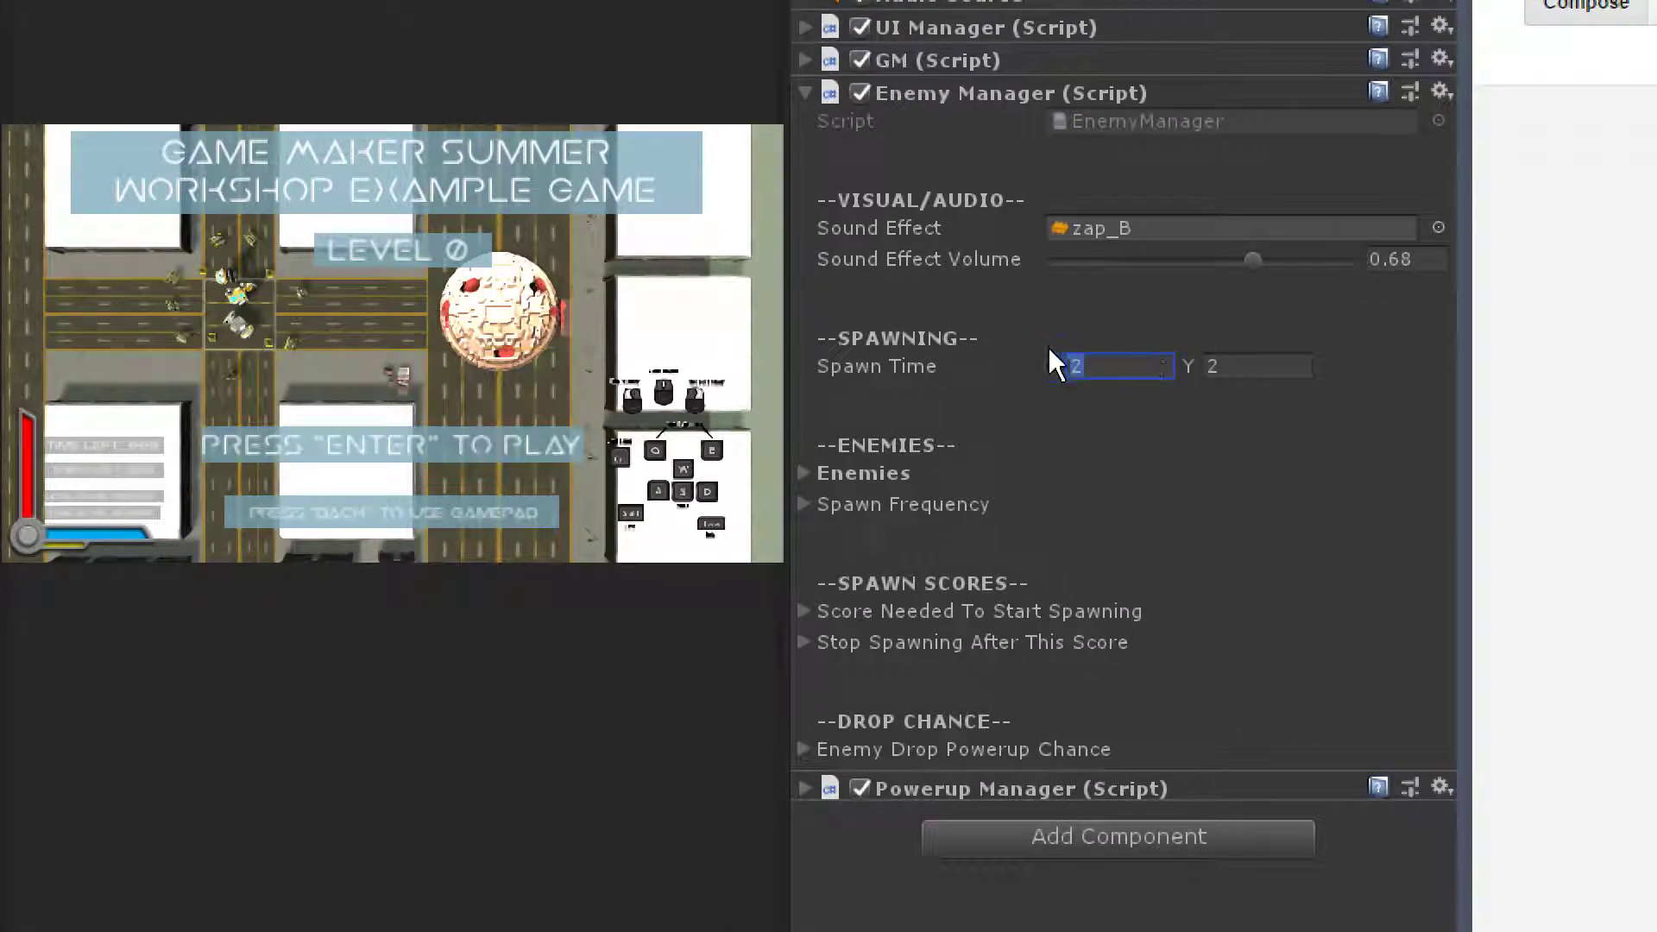
pyautogui.click(1129, 364)
pyautogui.click(1258, 361)
pyautogui.click(1112, 363)
pyautogui.click(1247, 362)
pyautogui.click(1114, 366)
pyautogui.click(1296, 363)
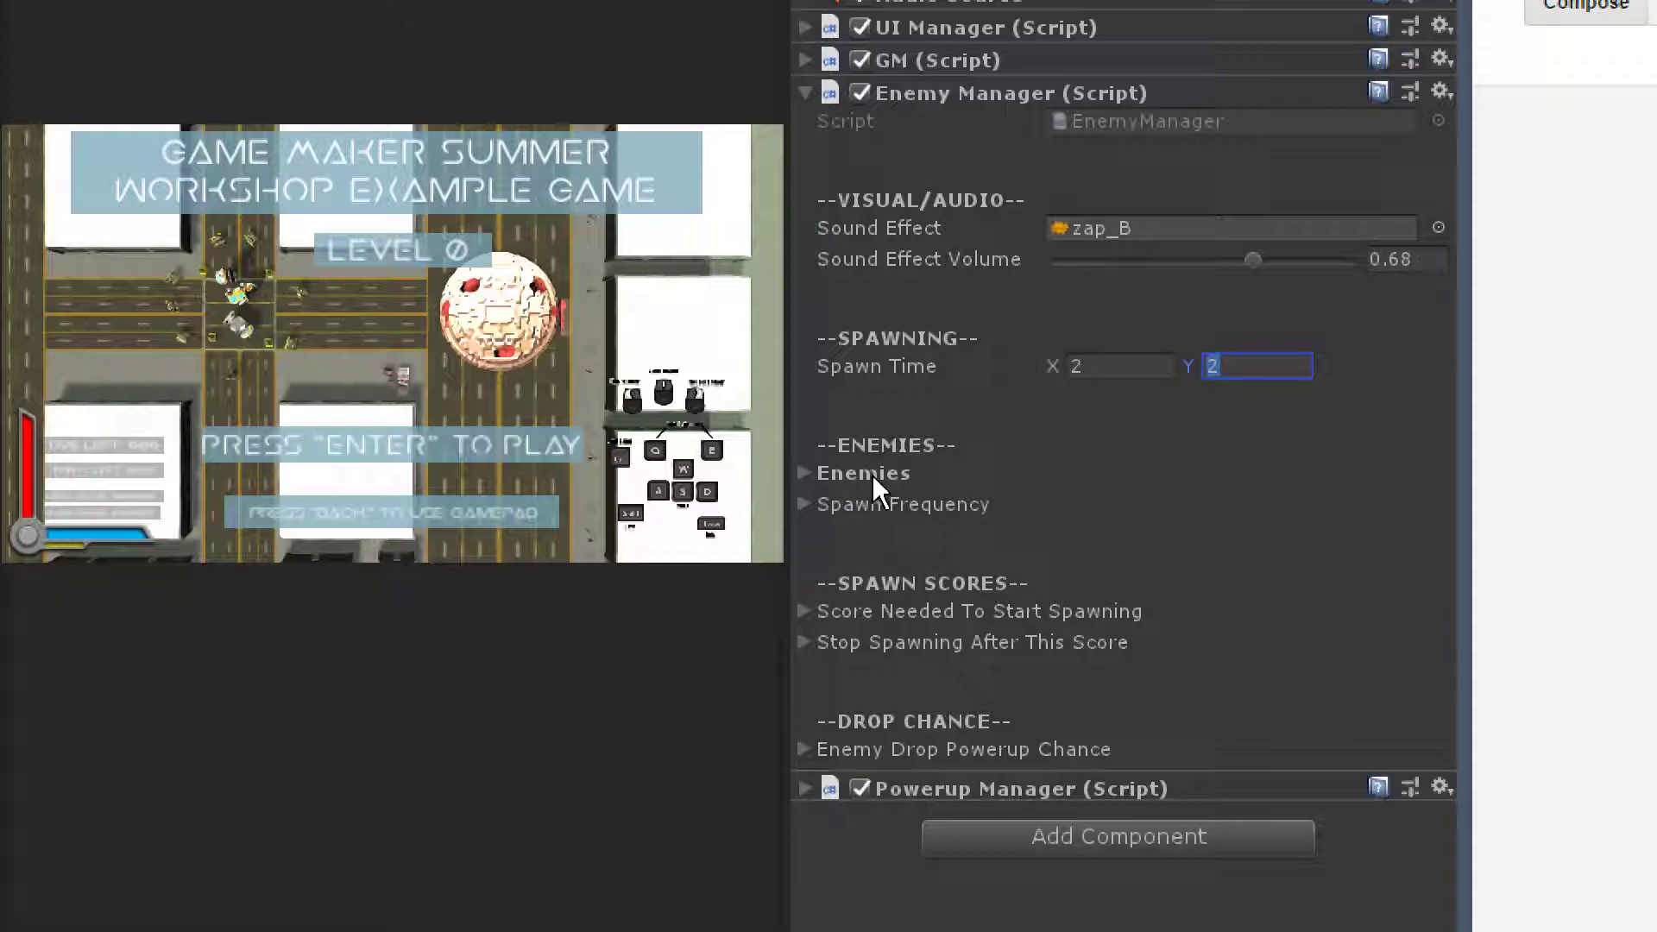
# Read the descriptions of the Enemy Manager's enemy list, spawn frequency and starting score settings
pyautogui.moveTo(886, 475)
pyautogui.moveTo(939, 520)
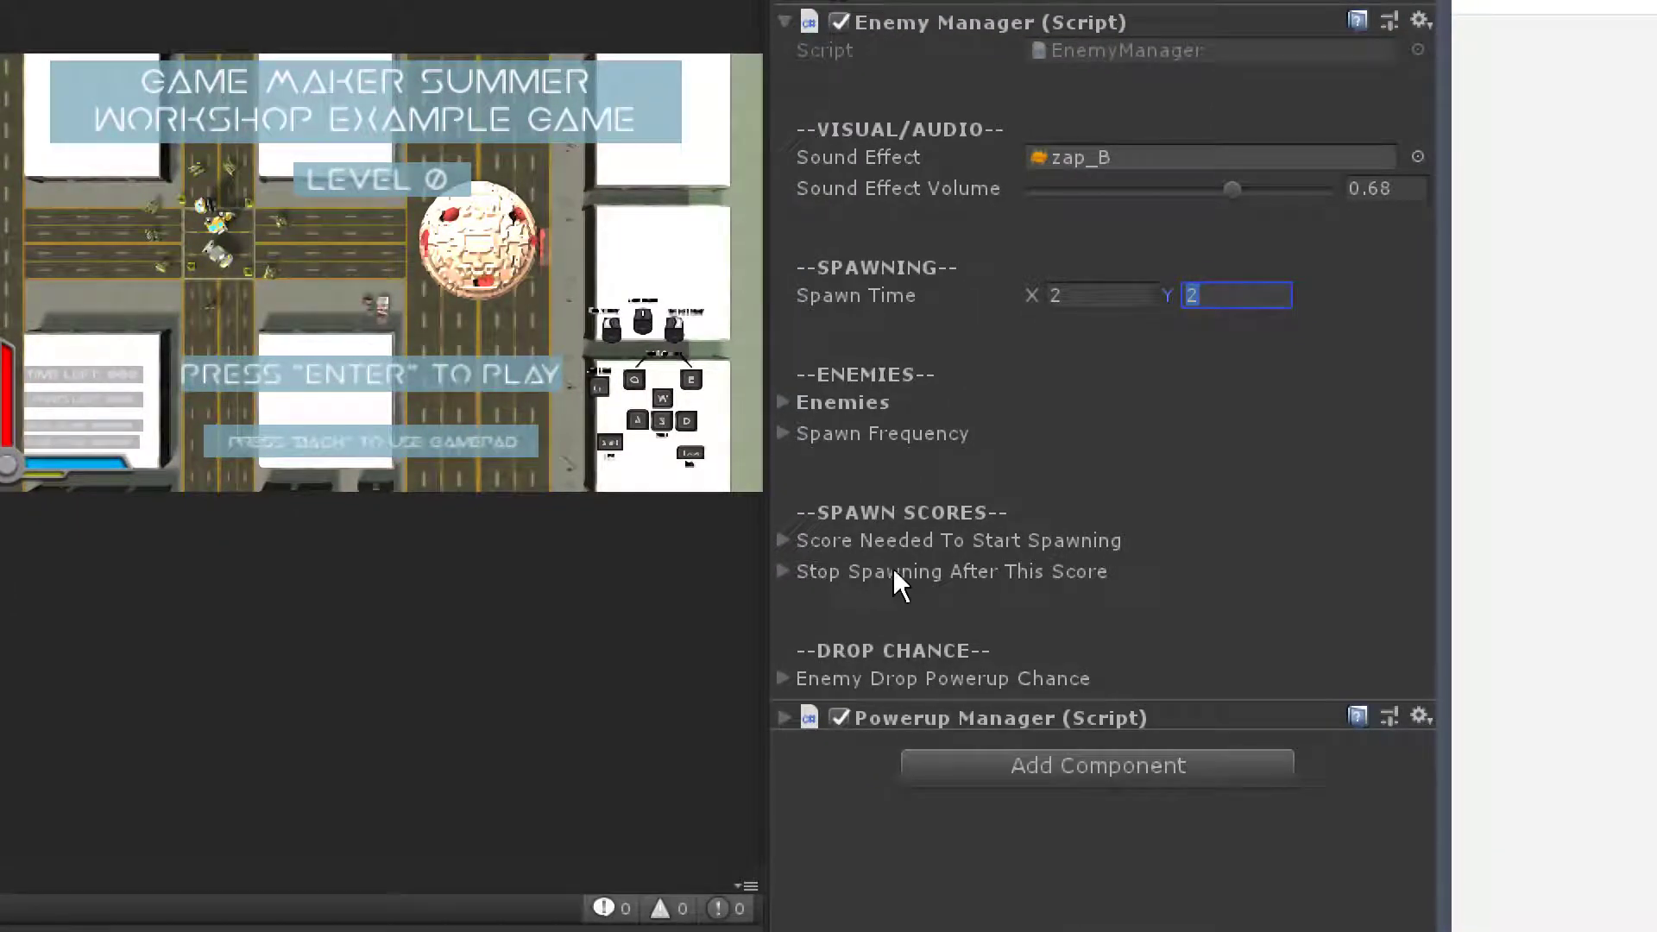
pyautogui.moveTo(894, 552)
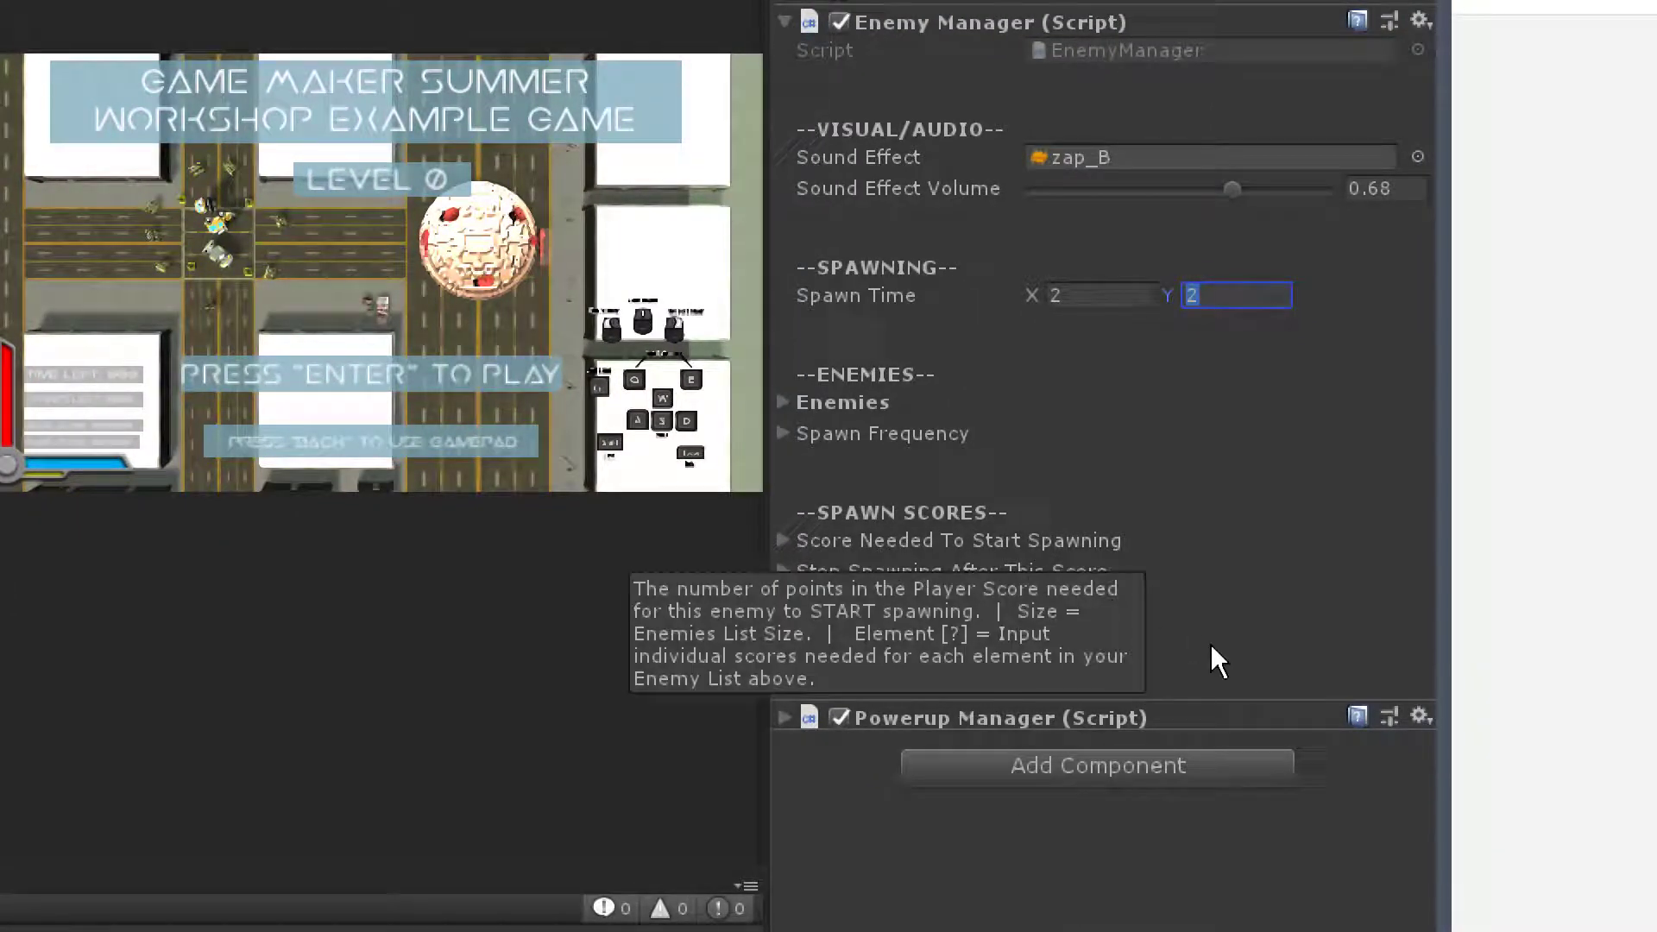
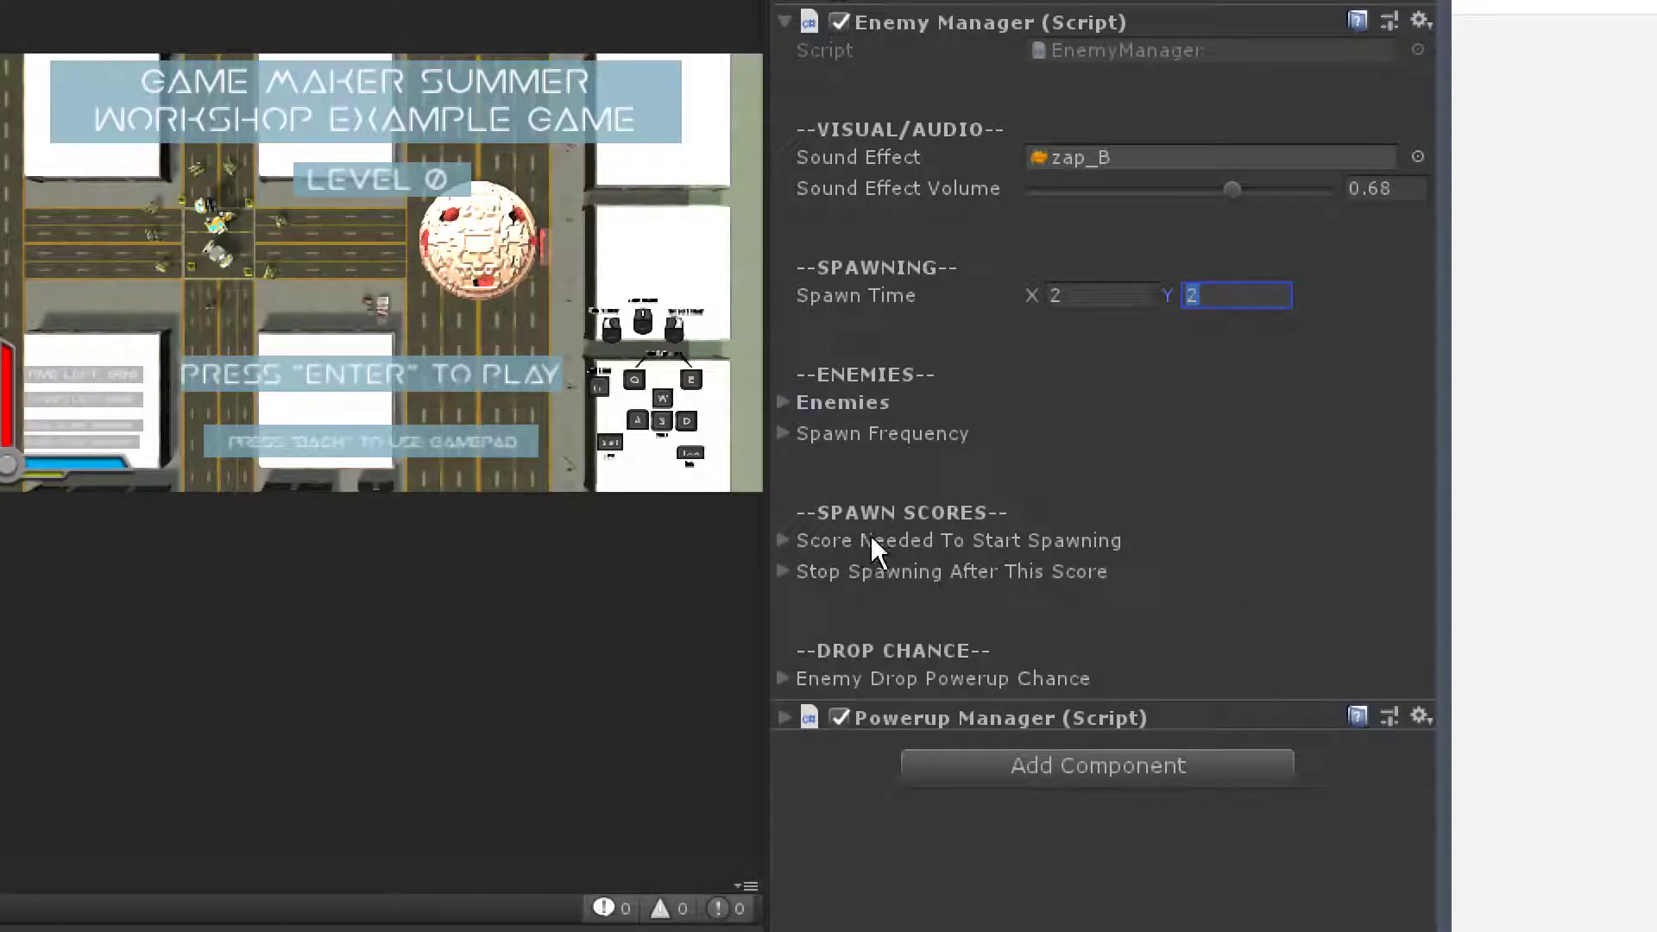
# Read the descriptions of the Enemy Manager's Stop Spawning After This Score and Enemy Drop Powerup Chance settings
pyautogui.click(784, 537)
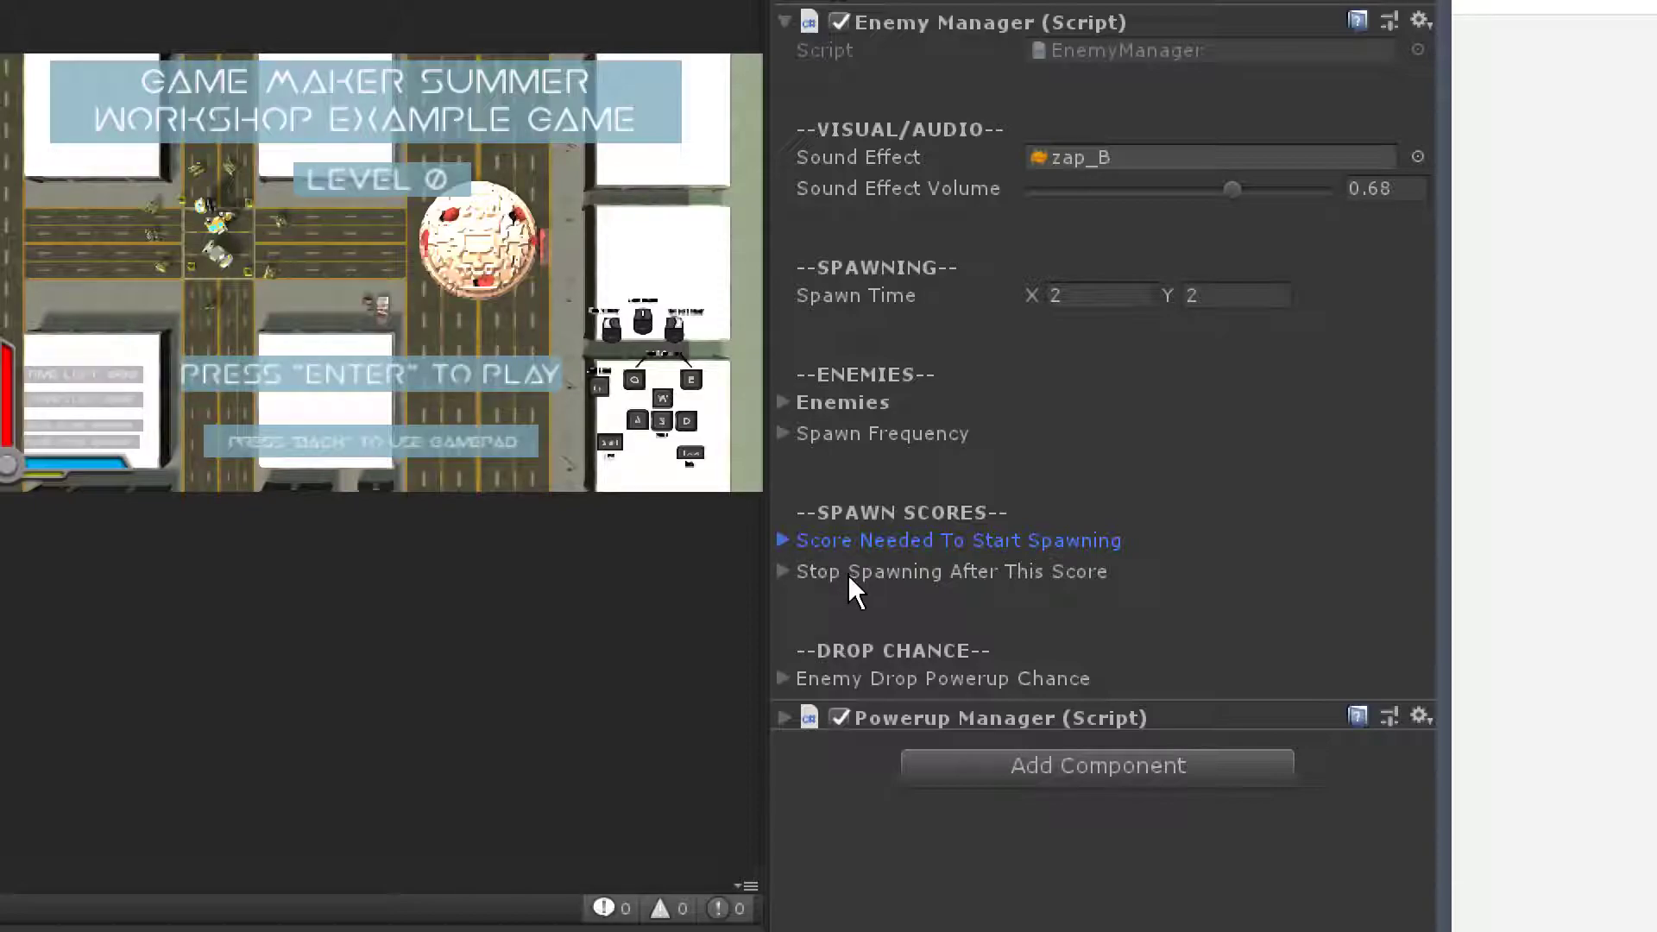
pyautogui.moveTo(849, 573)
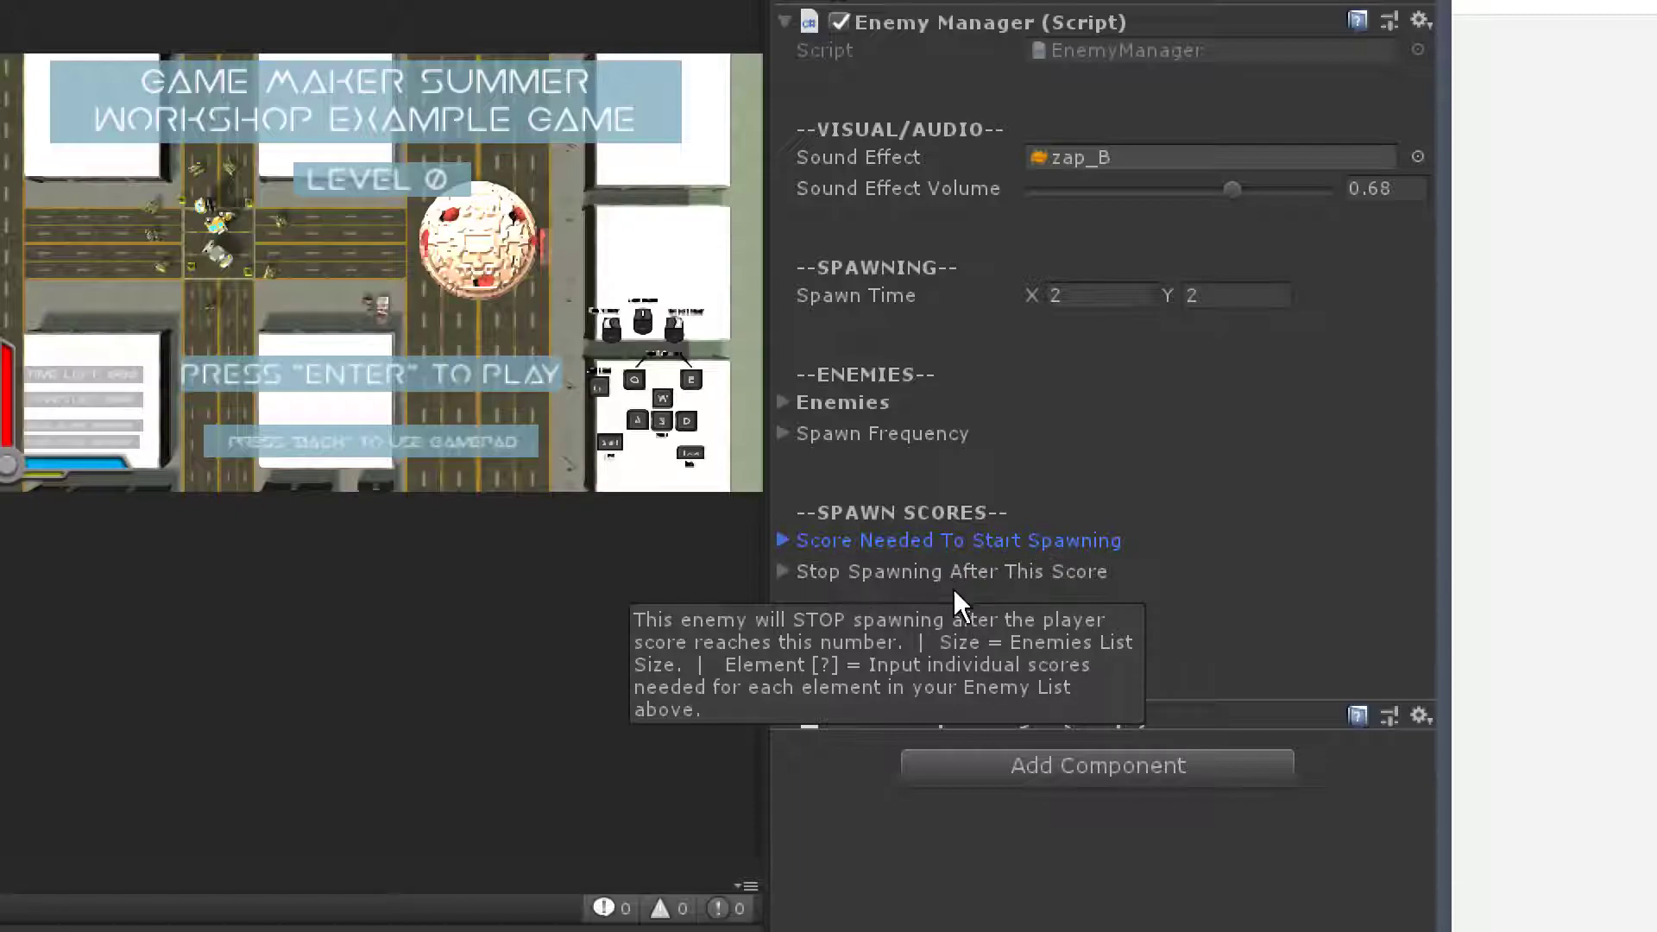
pyautogui.moveTo(967, 573)
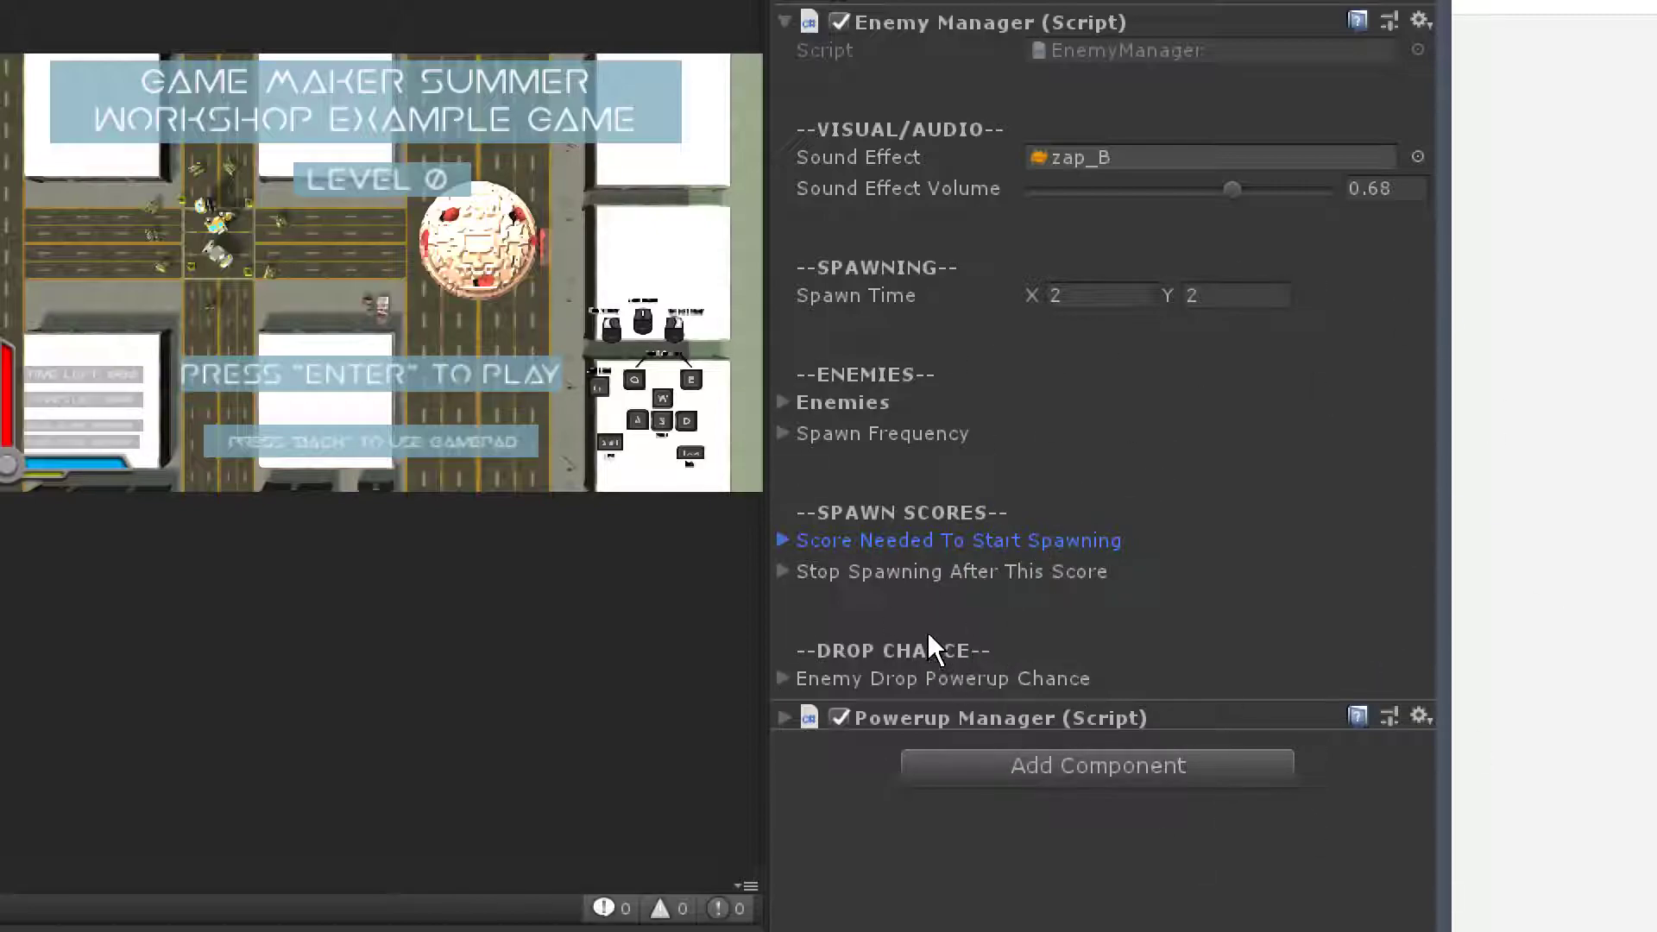
pyautogui.click(783, 678)
pyautogui.click(784, 677)
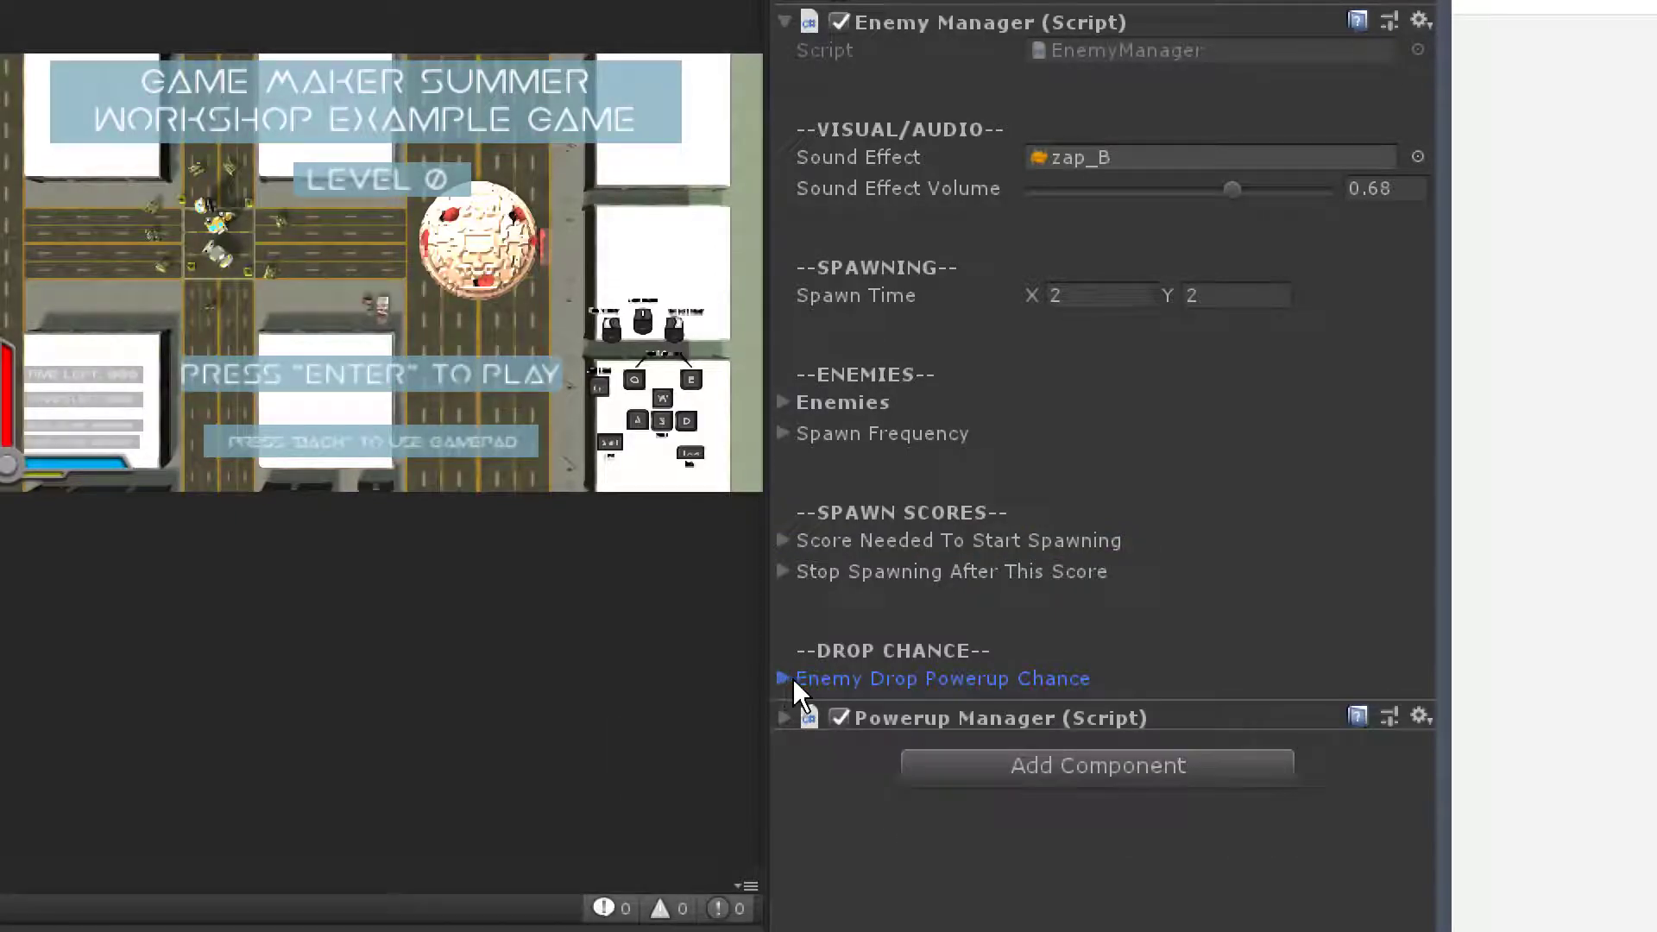
pyautogui.moveTo(881, 676)
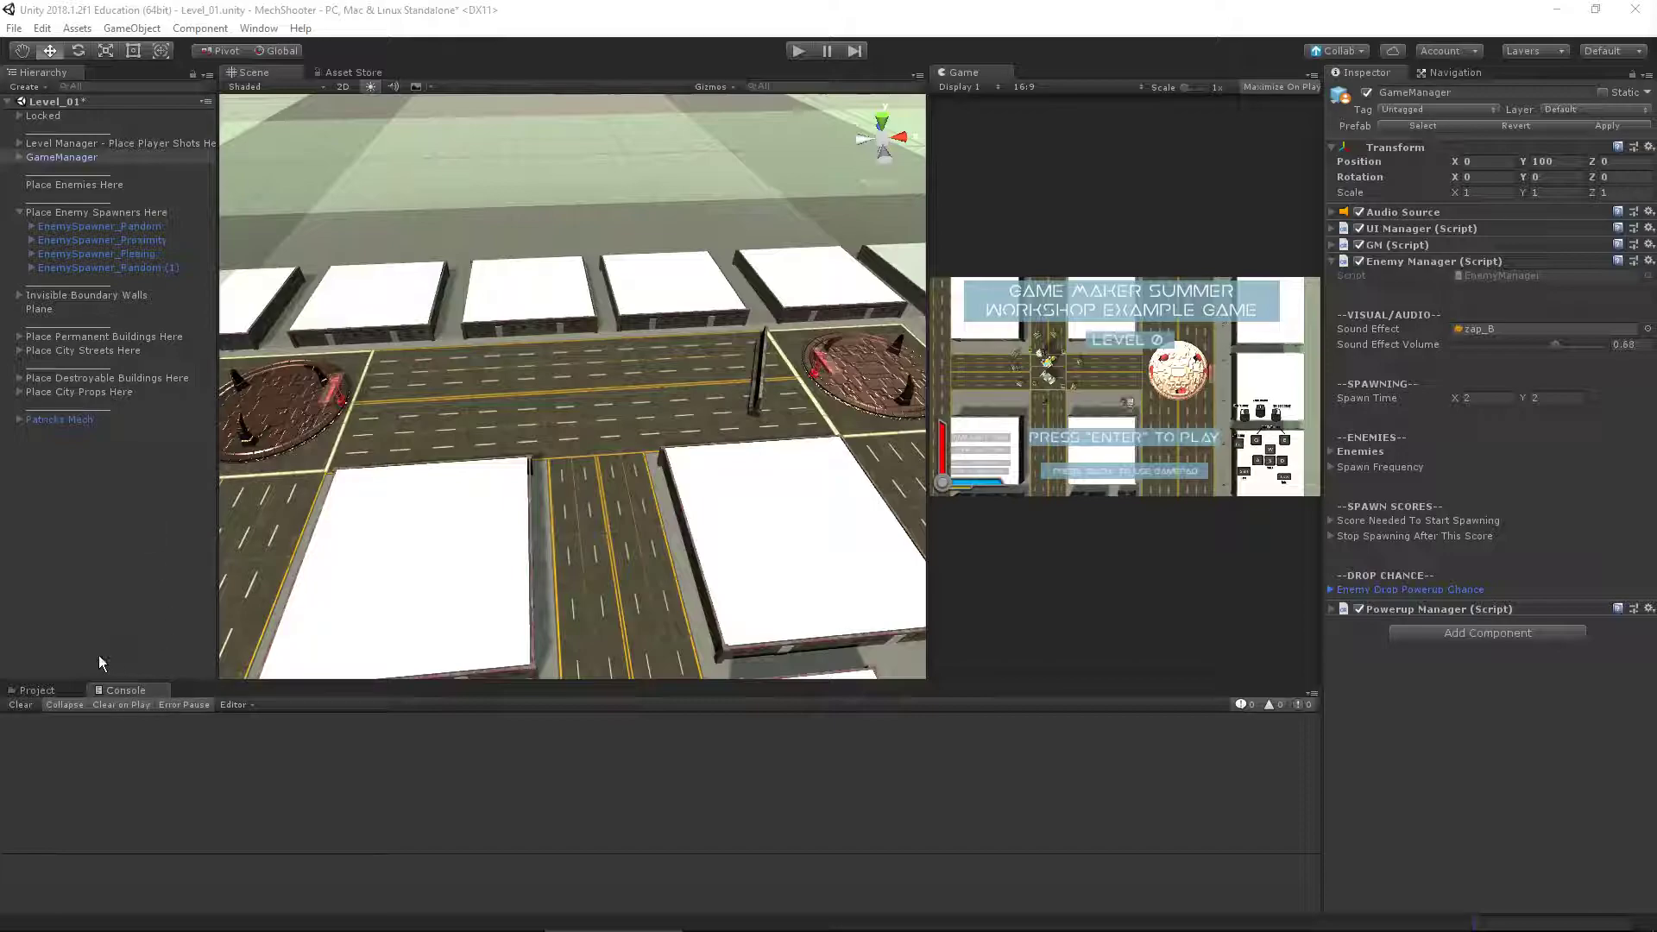
# Collapse the Enemy SpawnPoints and Powerups folders in the project files and open the Enemy Mechs folder
pyautogui.click(47, 691)
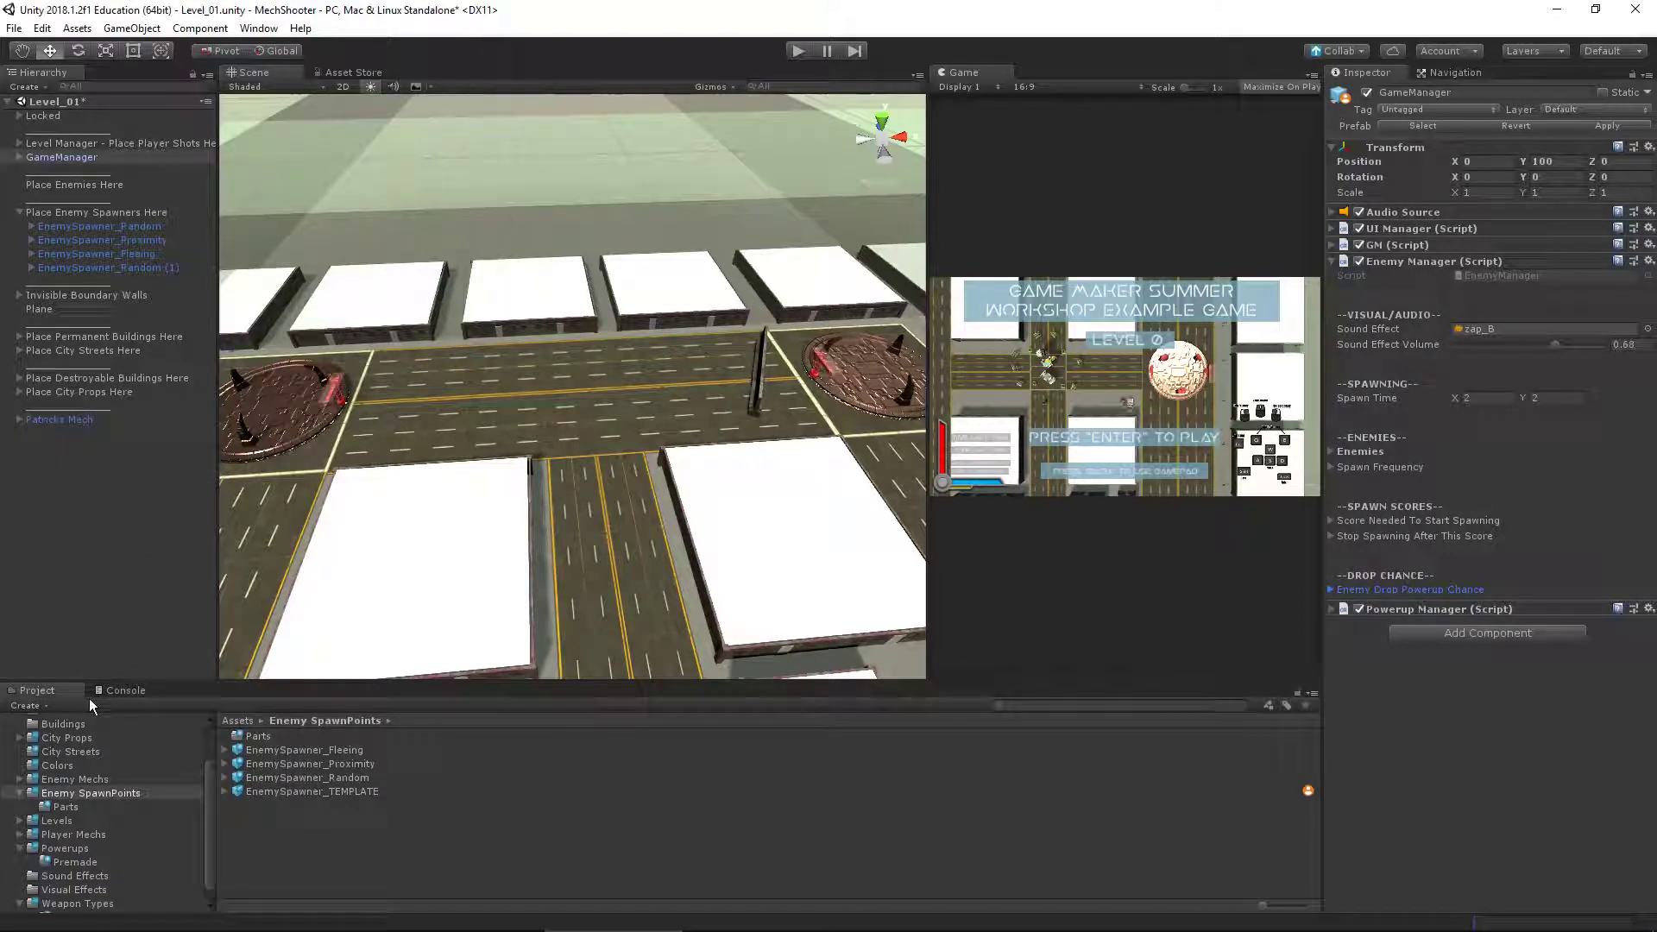
pyautogui.click(82, 794)
pyautogui.click(67, 807)
pyautogui.click(80, 794)
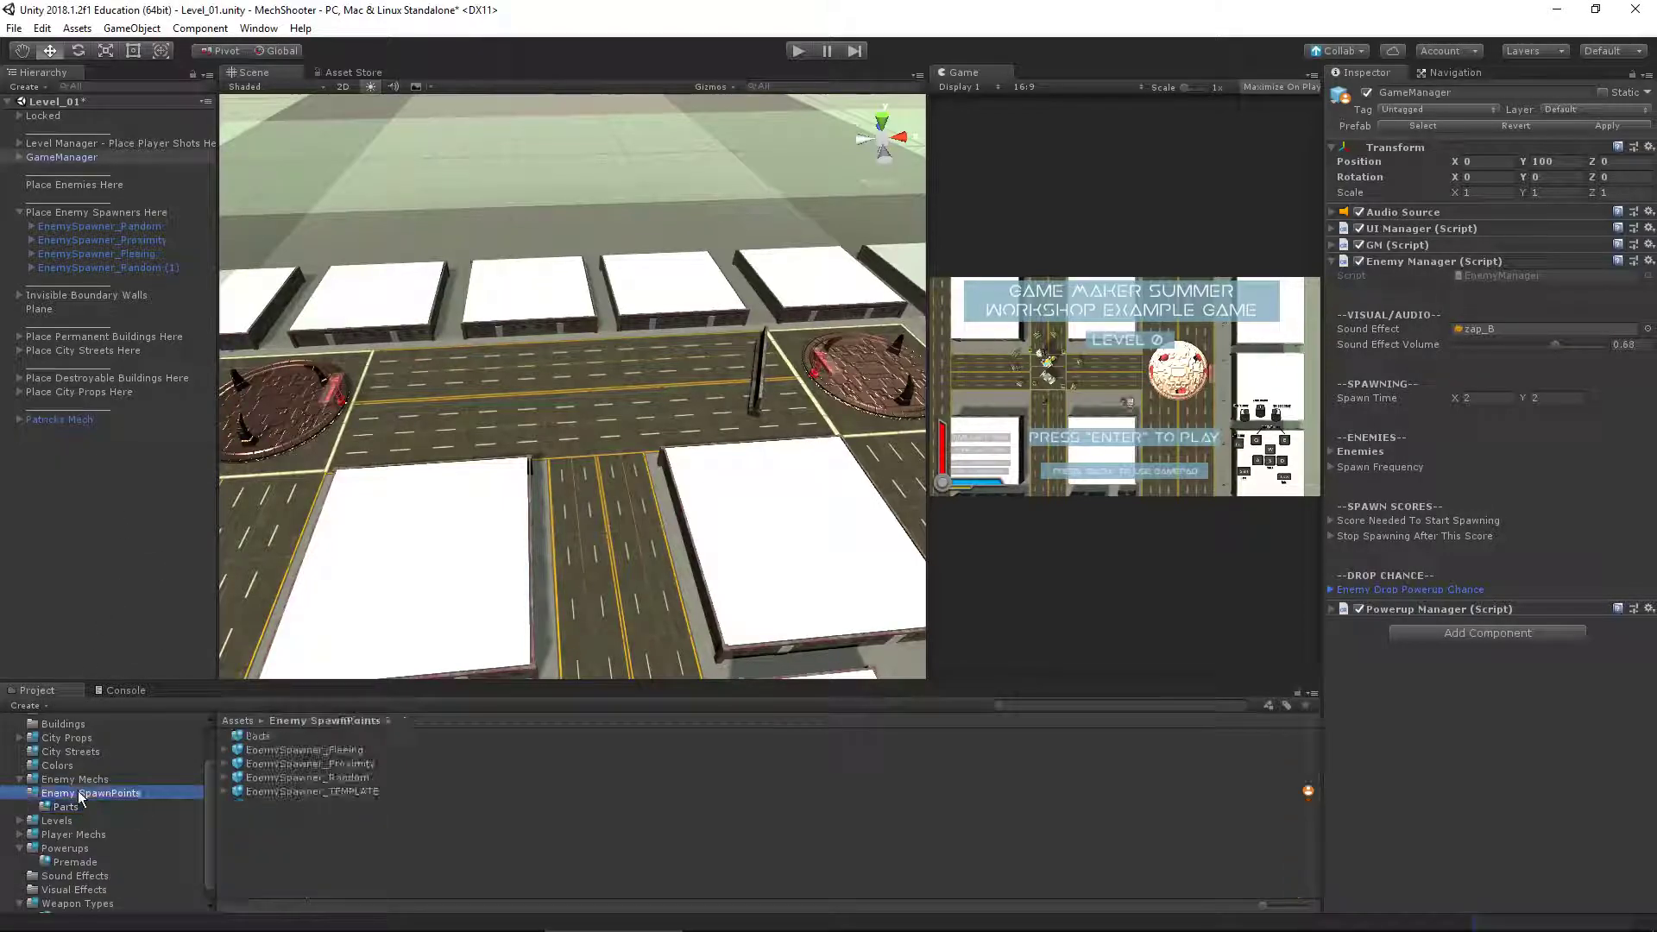
pyautogui.click(22, 793)
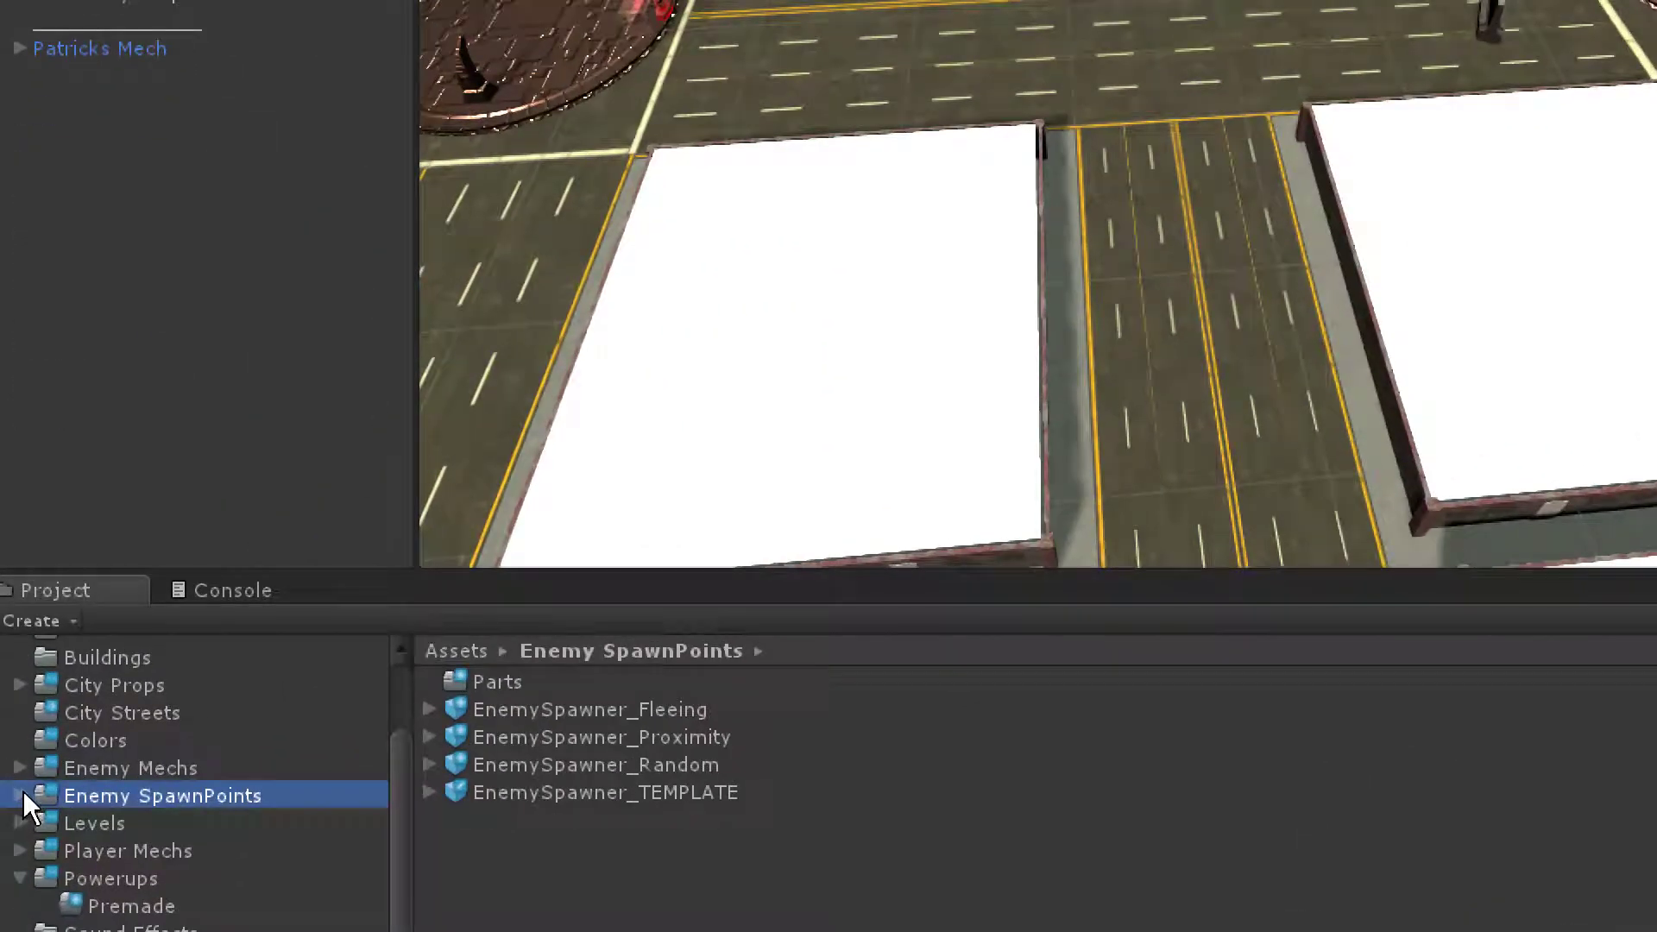
pyautogui.click(19, 878)
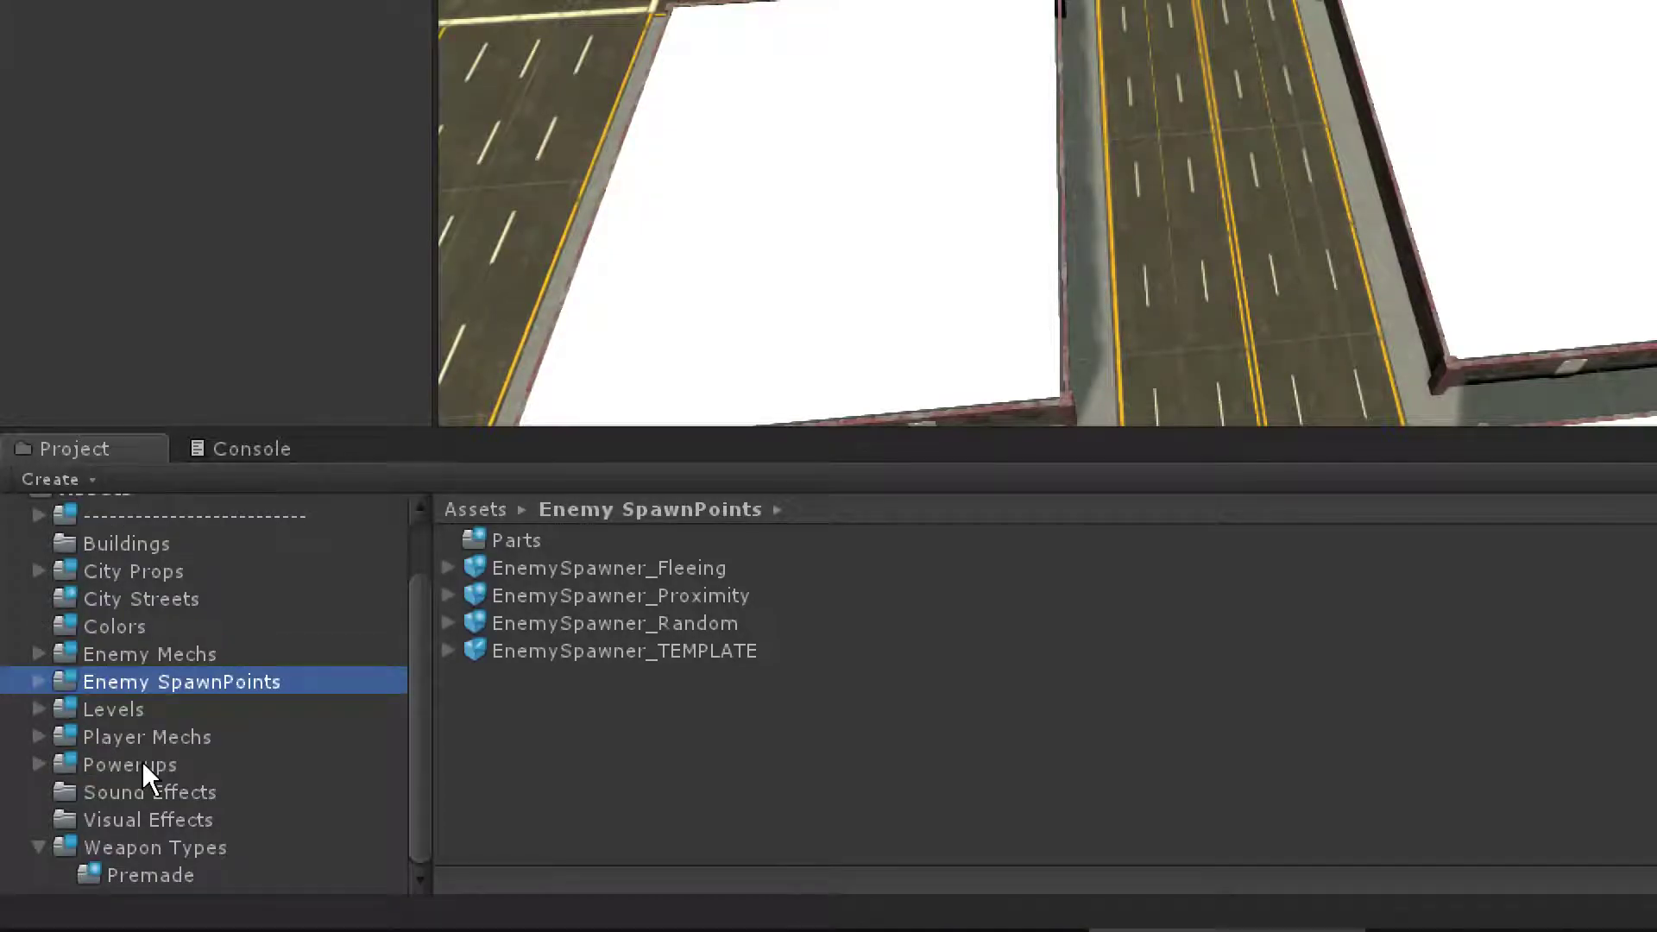
pyautogui.click(130, 656)
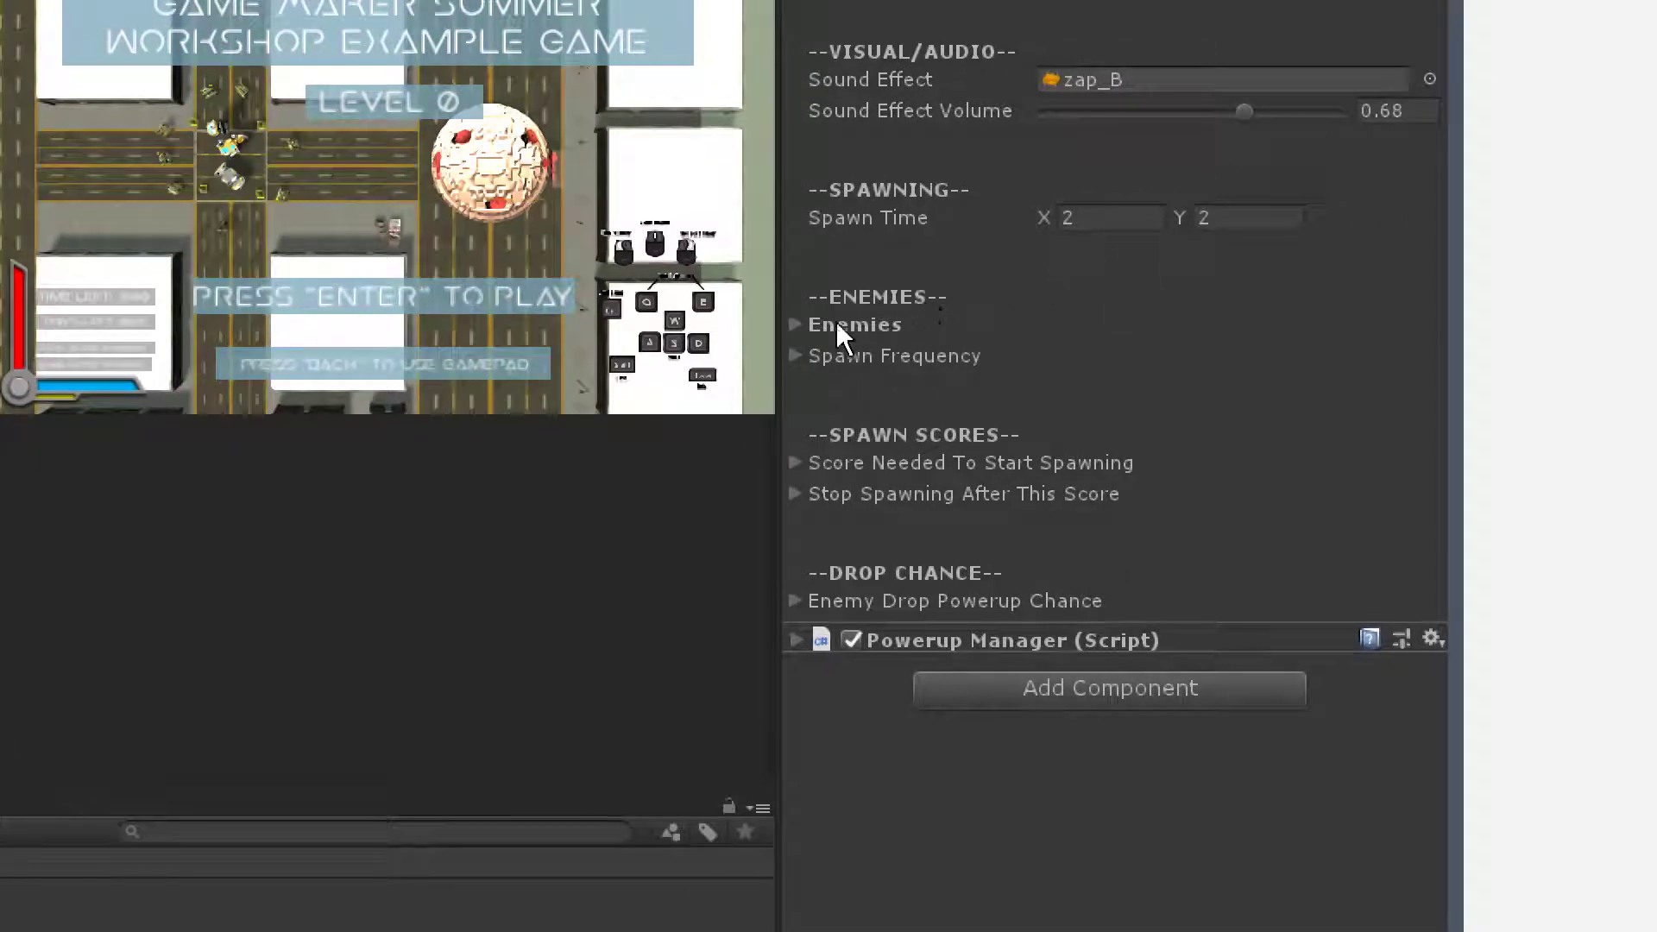
# Expand the Enemy Manager's Enemies list and read its description
pyautogui.click(793, 324)
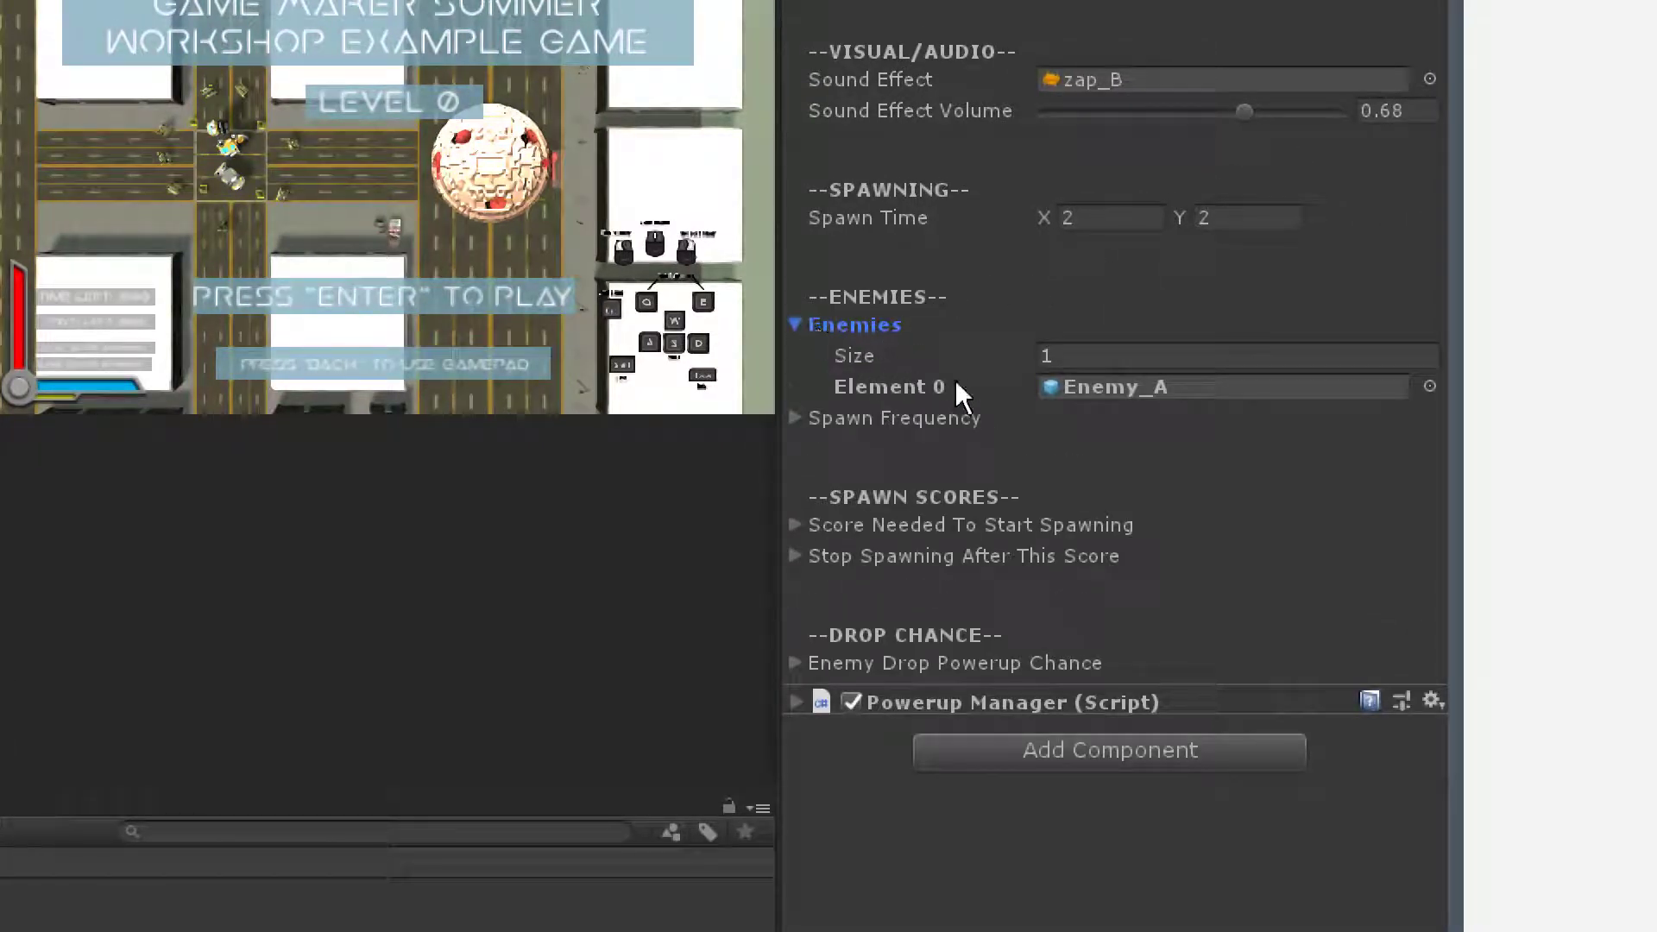
pyautogui.click(808, 325)
pyautogui.click(805, 323)
pyautogui.moveTo(794, 324)
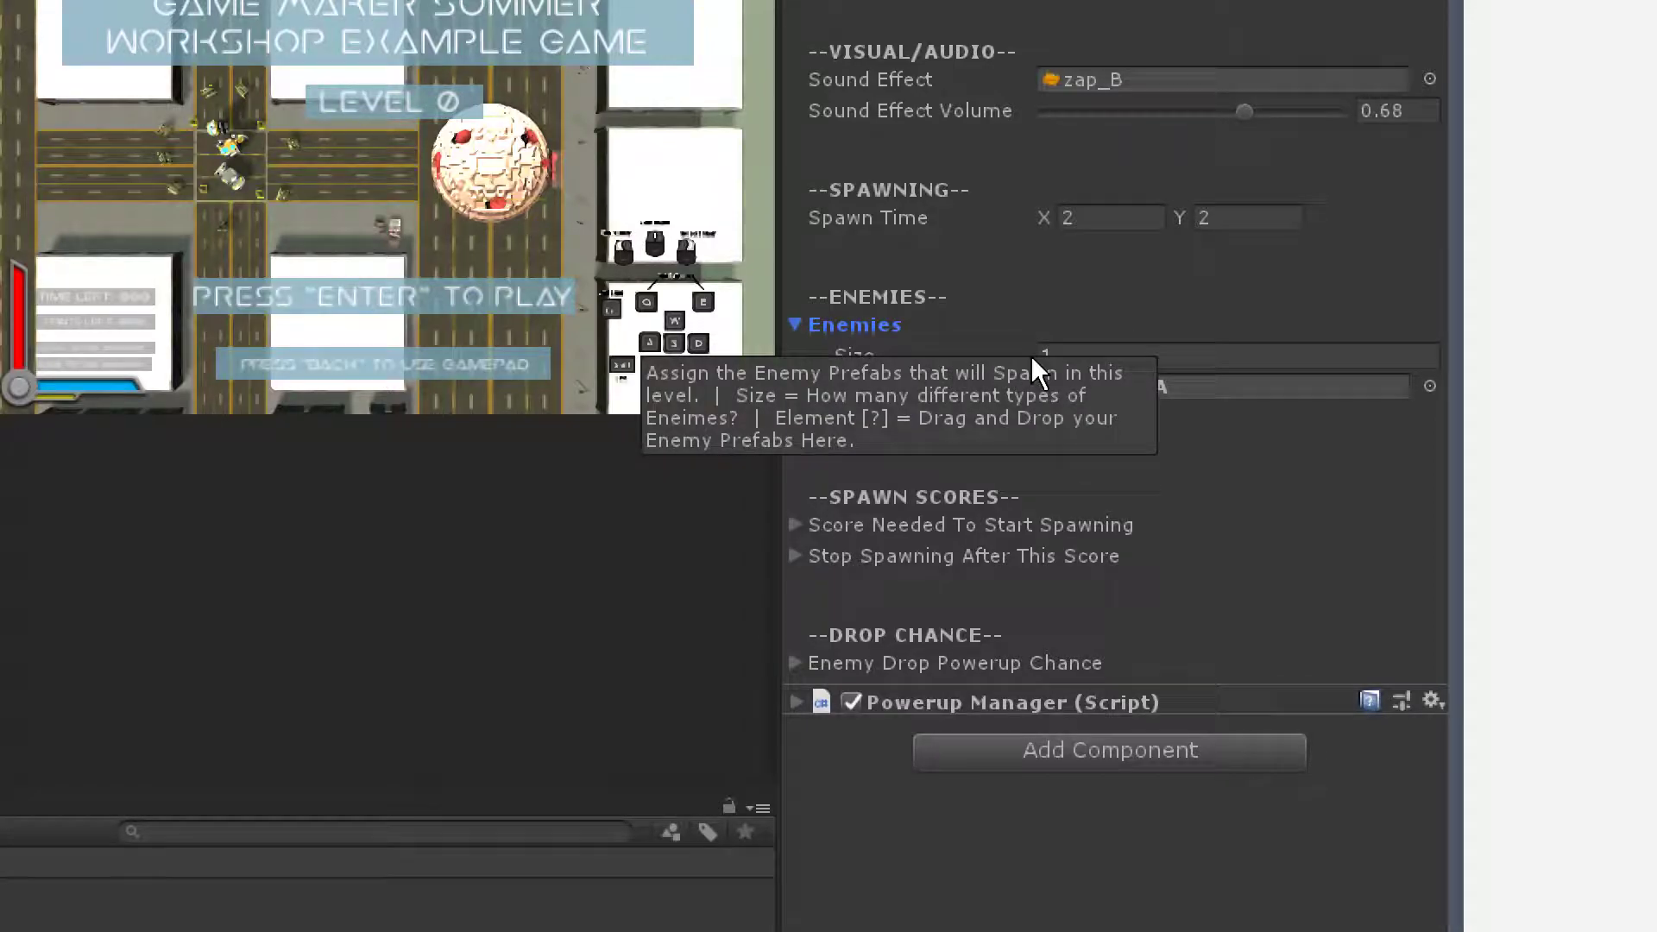
# Set the size of the Enemies list to 10
pyautogui.click(1152, 355)
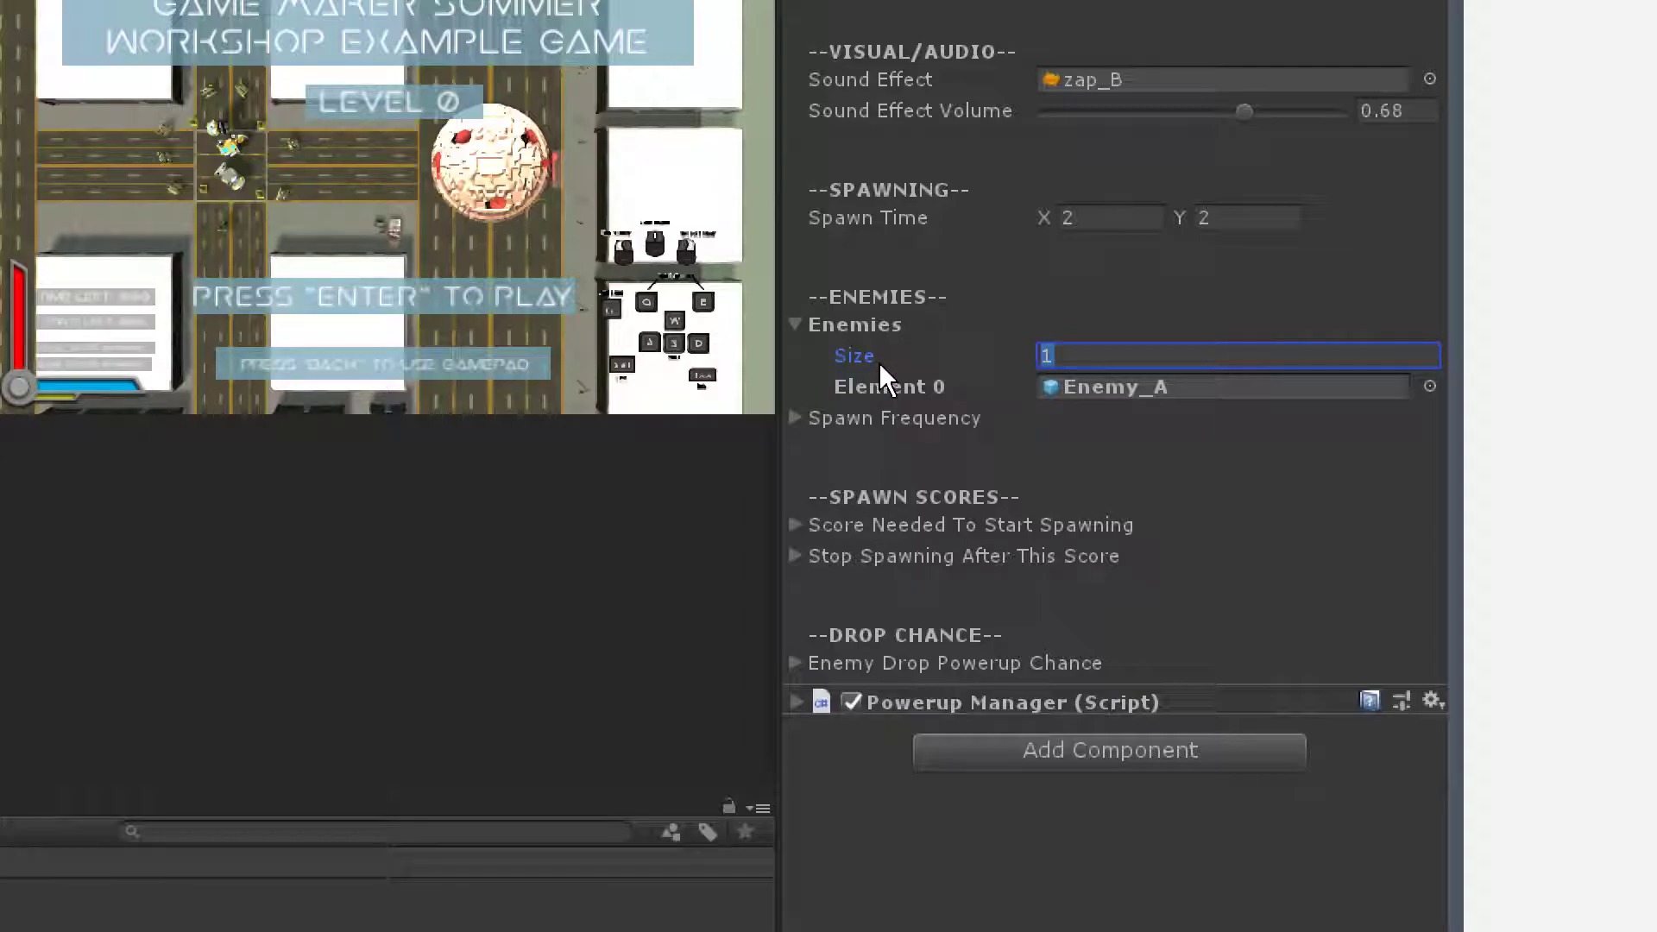
pyautogui.write('10')
pyautogui.press('Return')
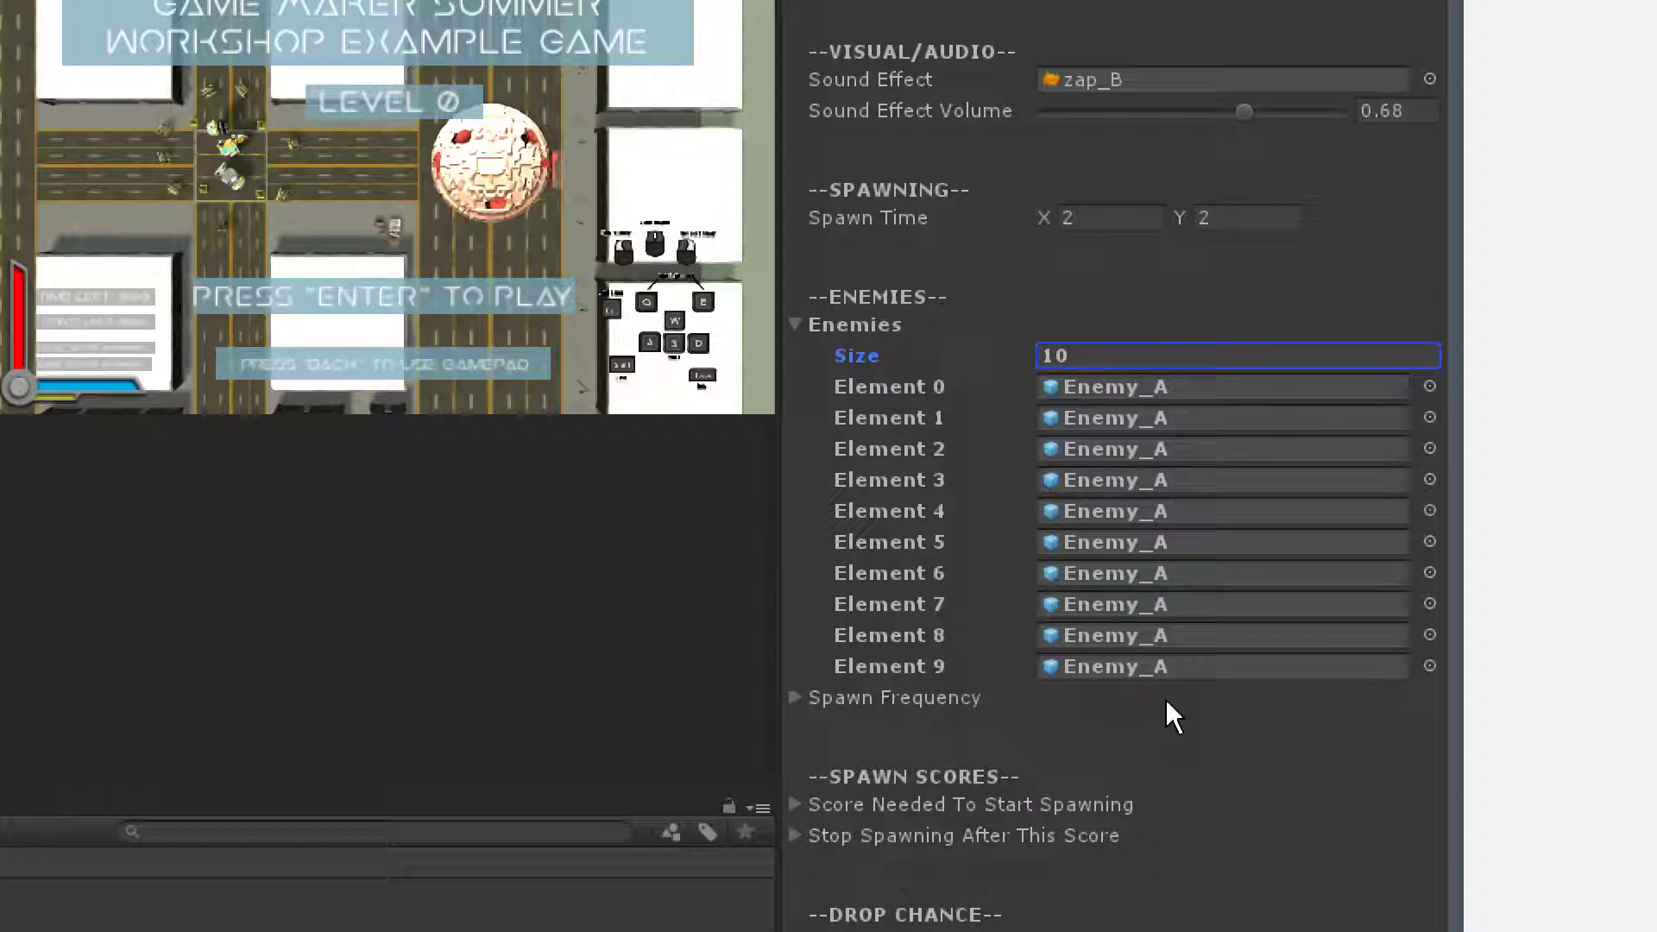
# Set the Enemies list size to 2 and assign the Enemy_B prefab to Element 1
pyautogui.doubleClick(1101, 355)
pyautogui.write('2')
pyautogui.press('Return')
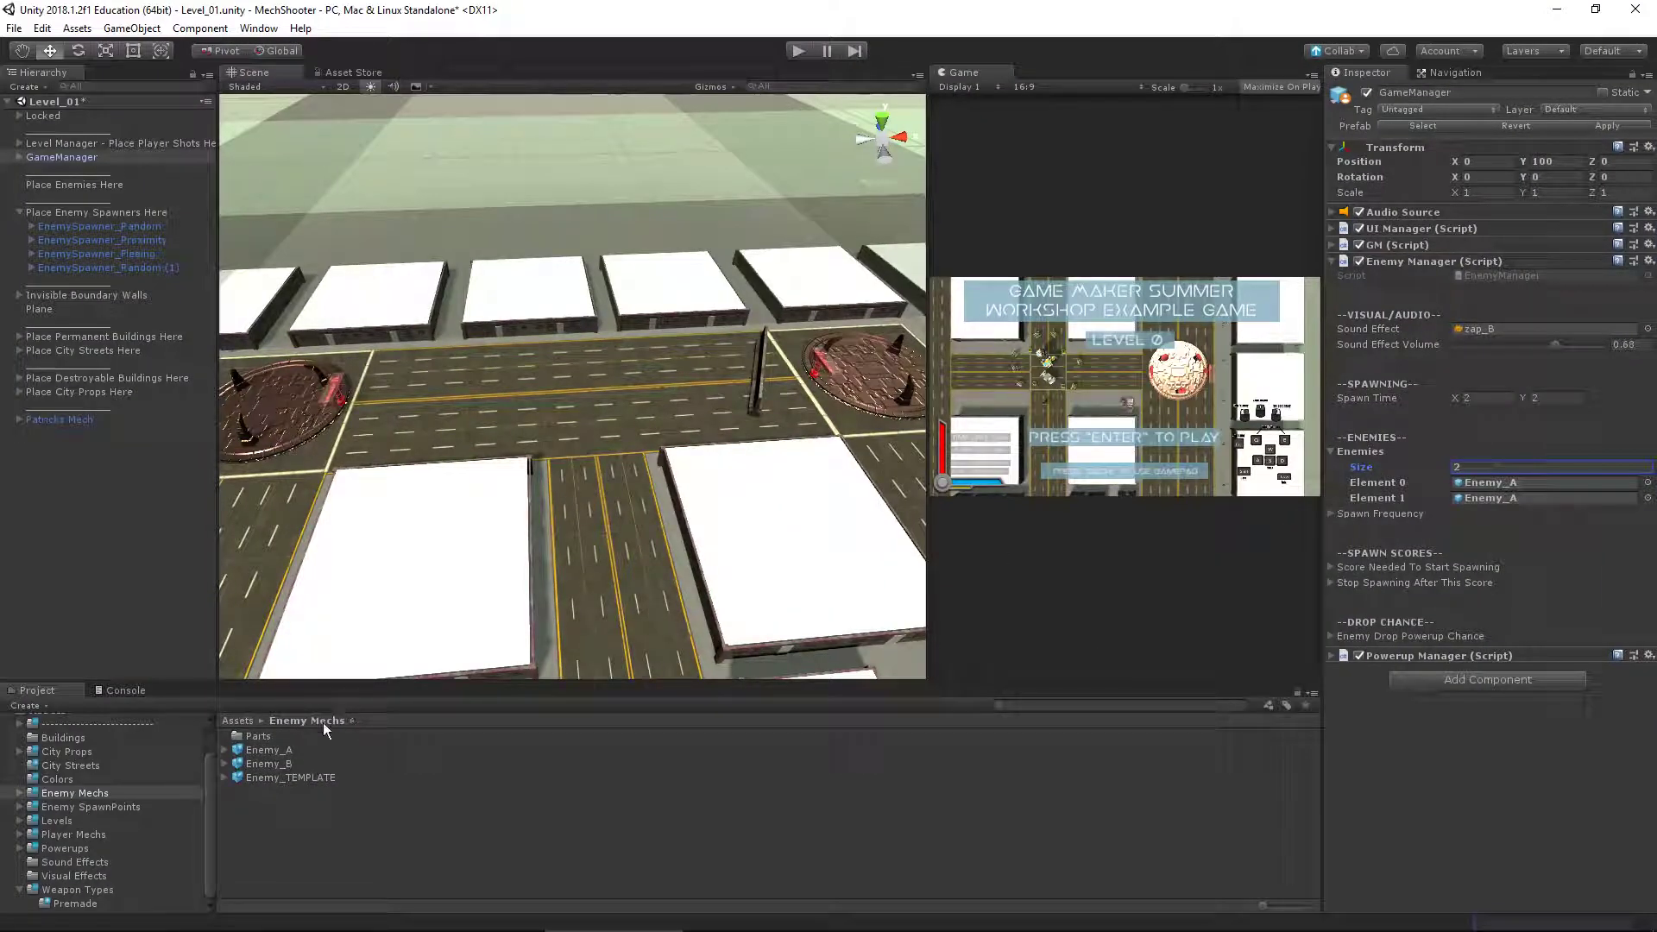
pyautogui.click(272, 765)
pyautogui.moveTo(271, 764); pyautogui.dragTo(1500, 498)
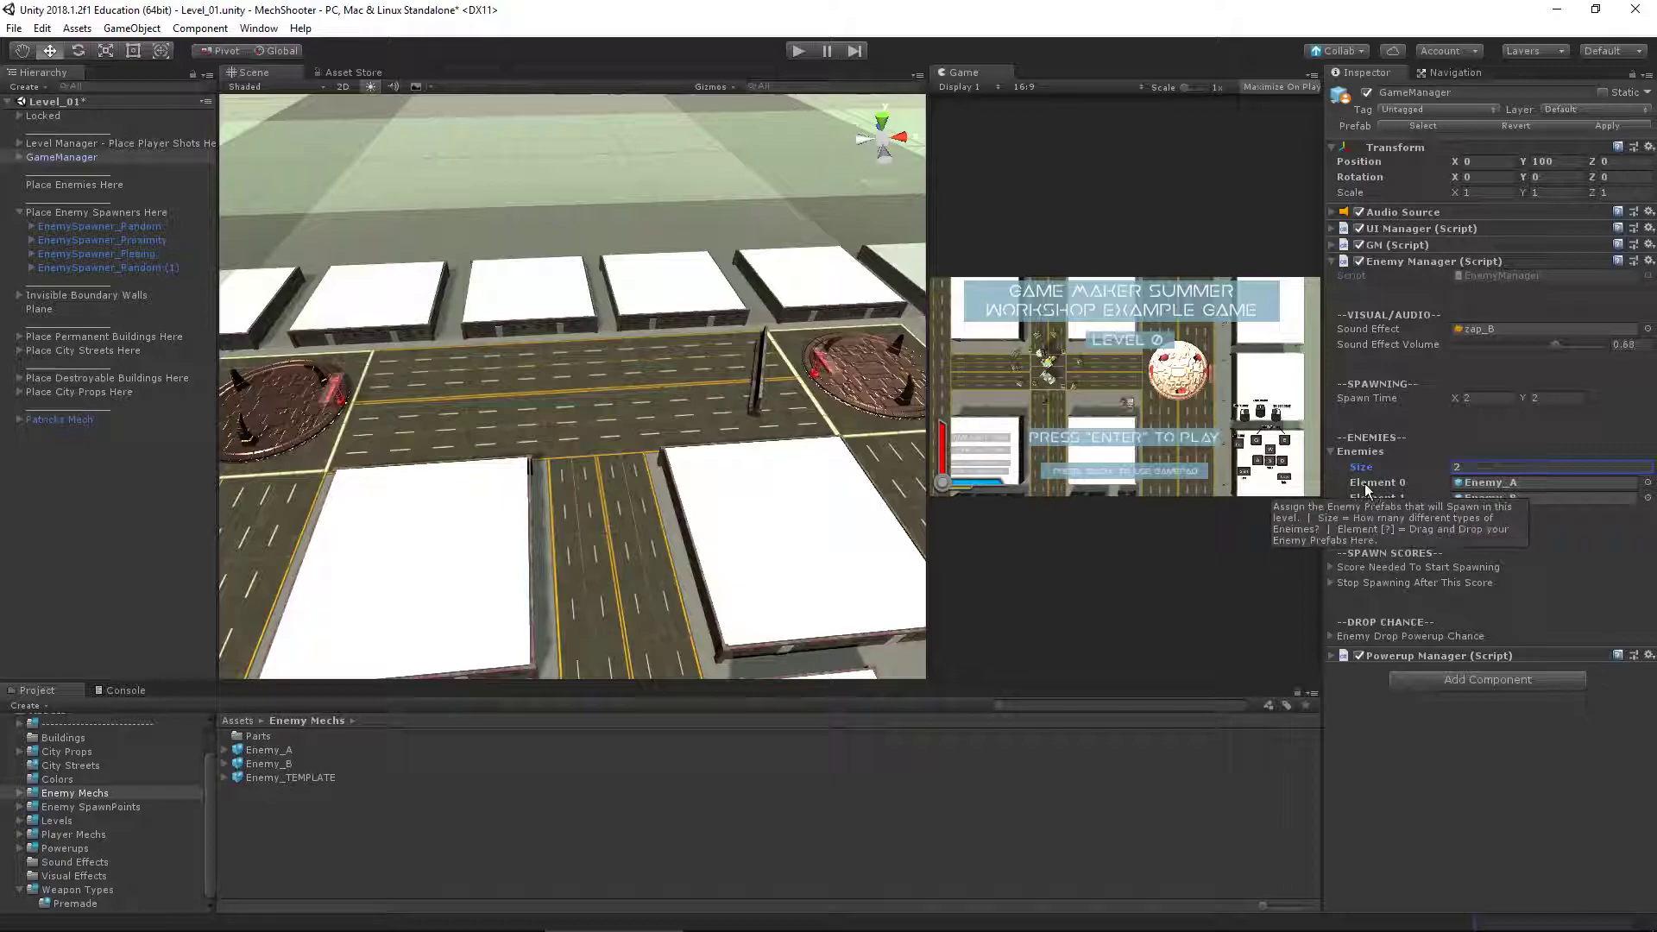
pyautogui.click(1332, 450)
pyautogui.click(1332, 450)
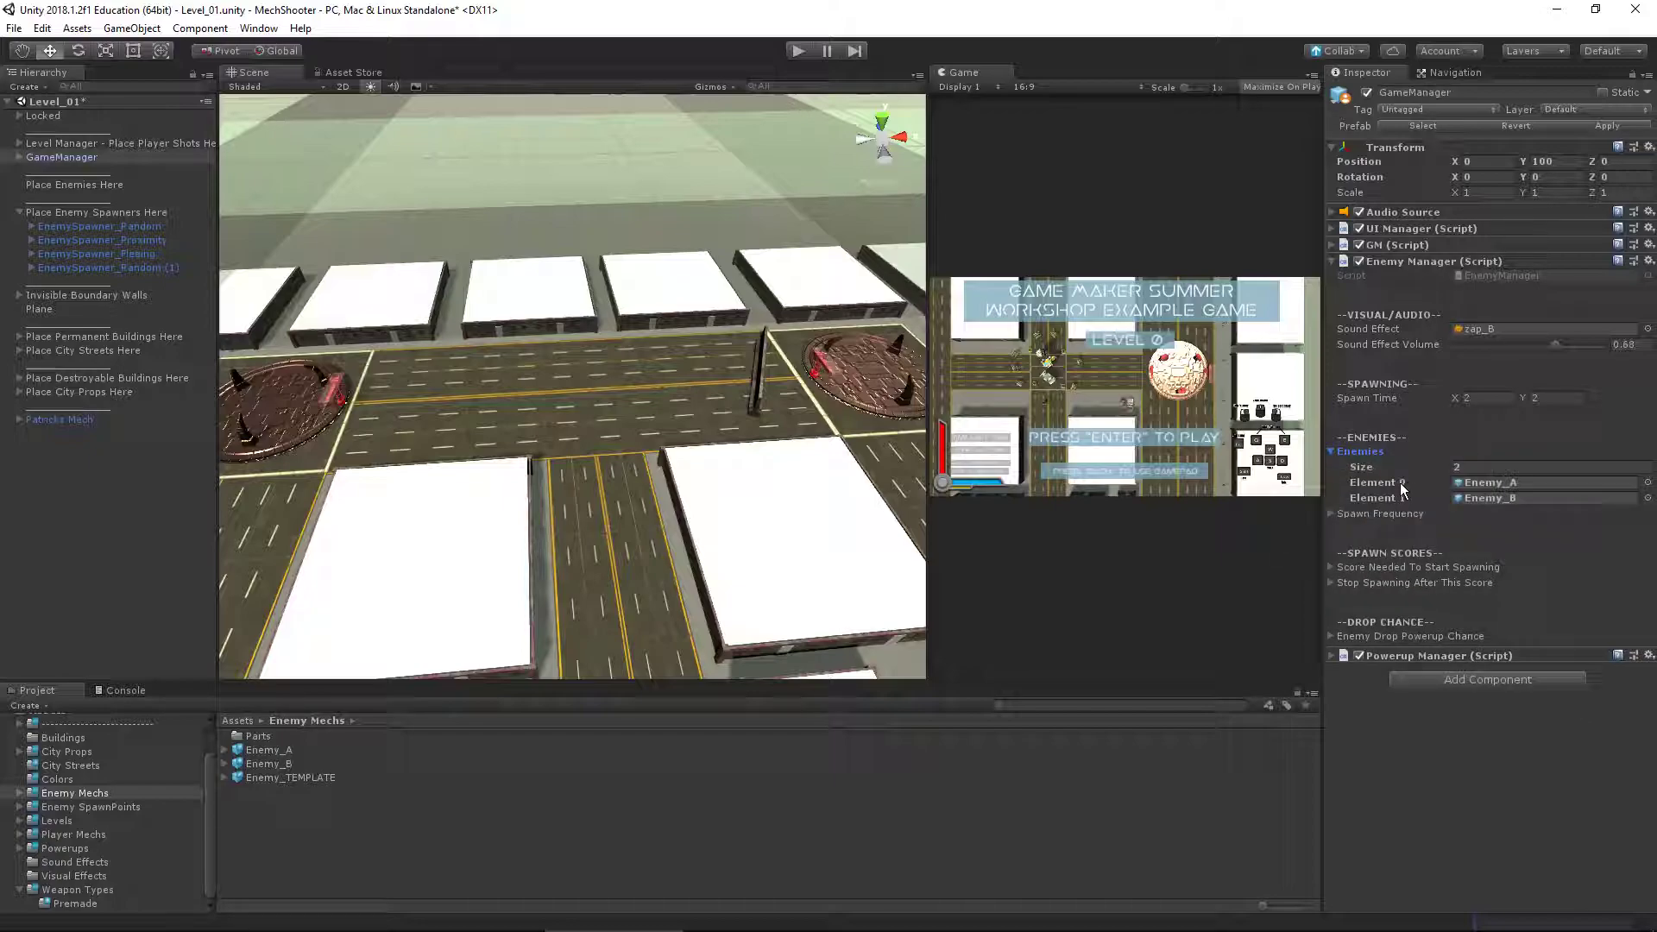
pyautogui.click(1332, 452)
pyautogui.click(1332, 451)
pyautogui.moveTo(1393, 499)
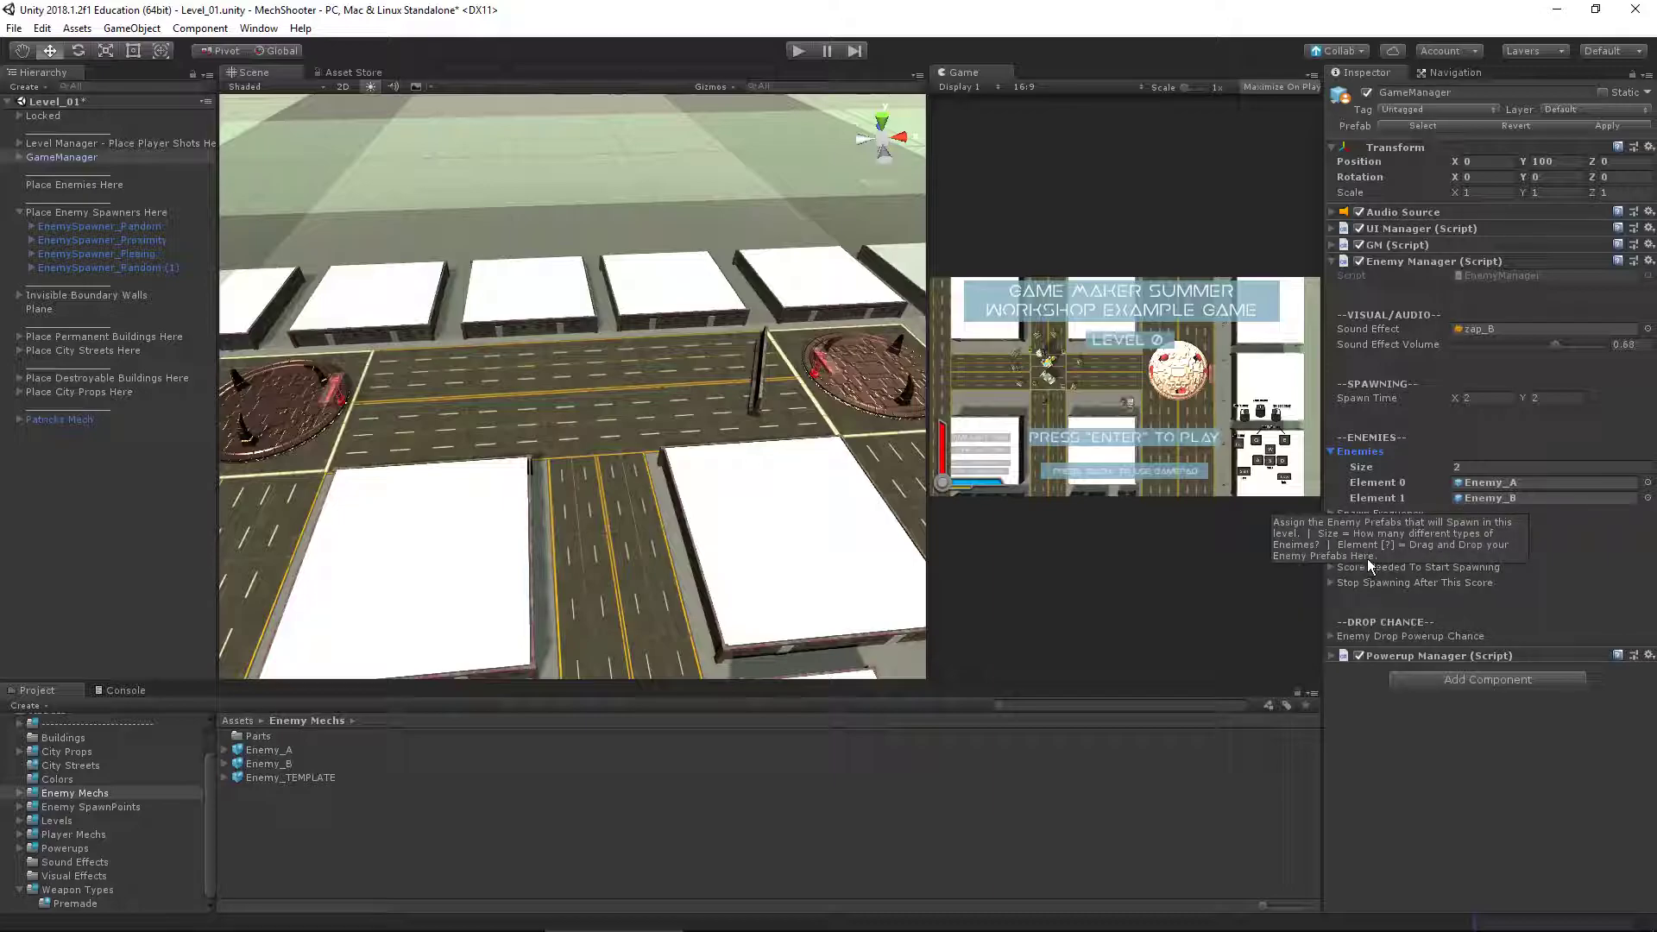
# Expand the Enemy Manager's Spawn Frequency list and set its size to 2
pyautogui.click(1333, 515)
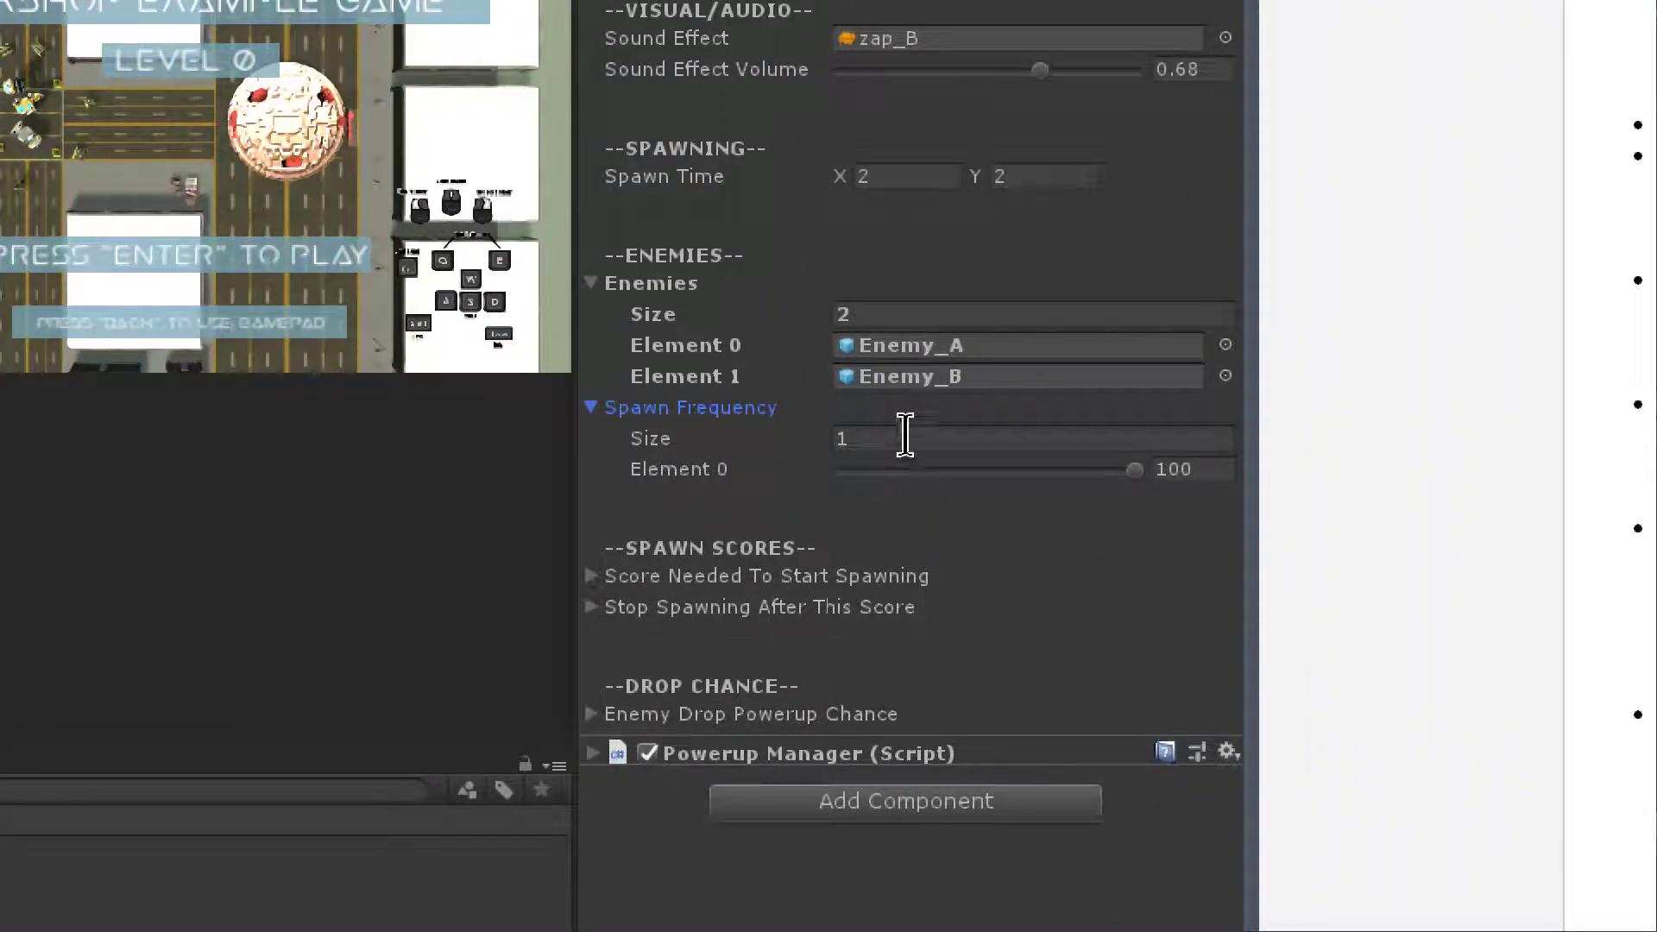
pyautogui.click(894, 437)
pyautogui.write('2')
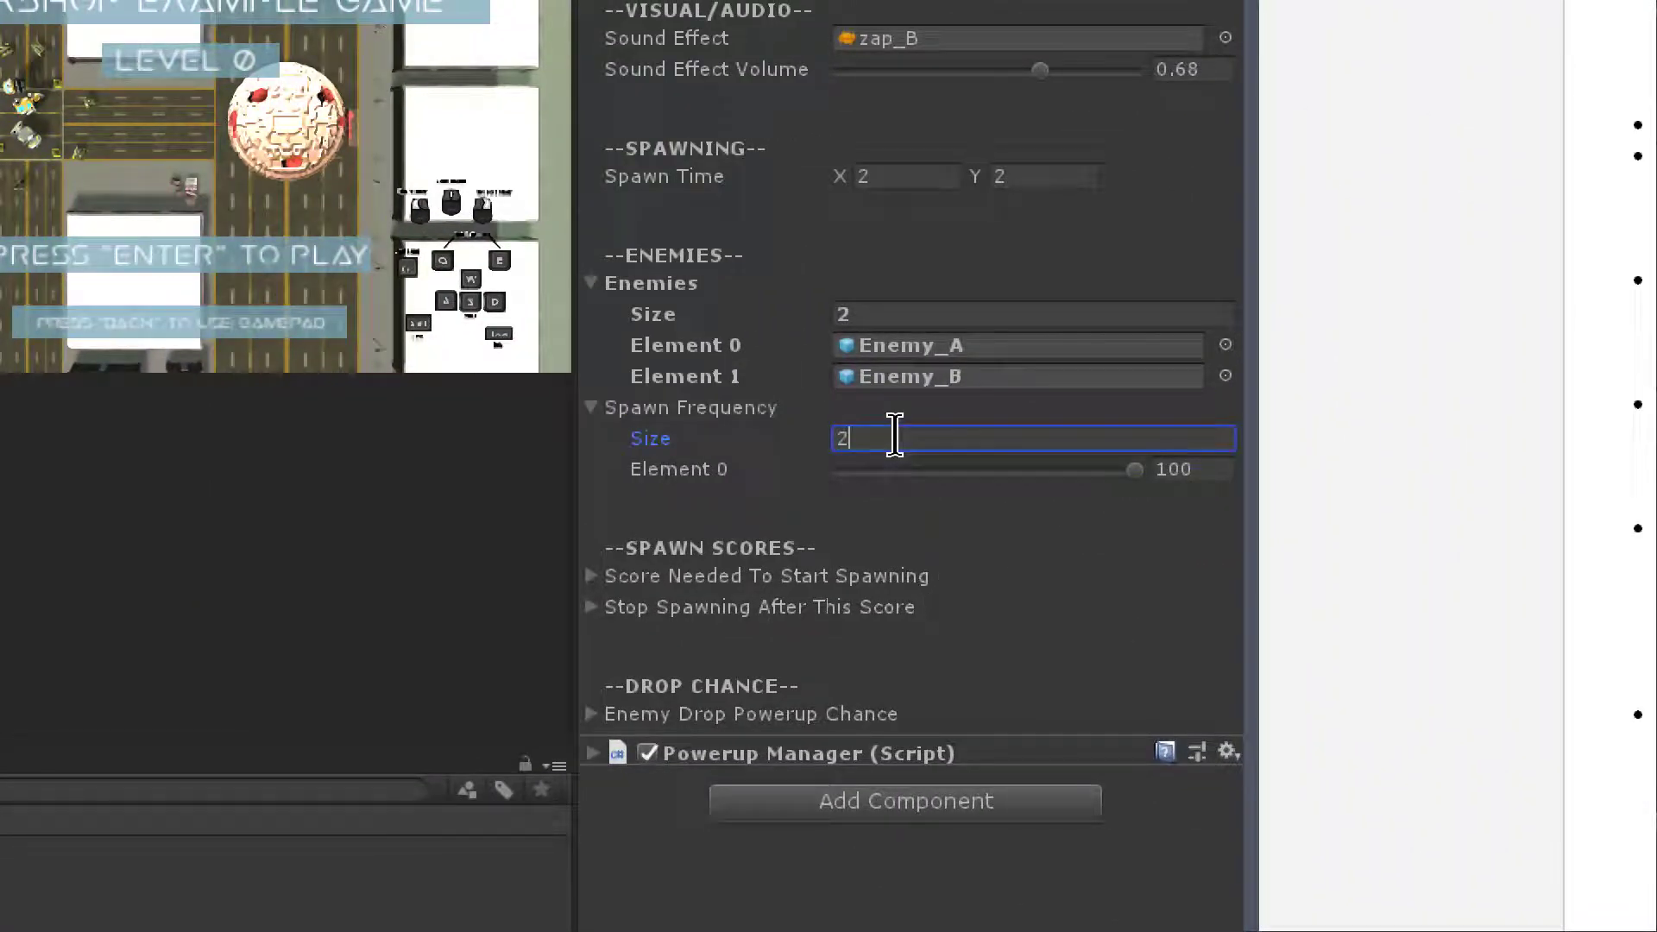
pyautogui.press('Return')
# Set the Spawn Frequency to 47 for Element 0 and 63 for Element 1
pyautogui.moveTo(1132, 471)
pyautogui.mouseDown()
pyautogui.moveTo(928, 473)
pyautogui.moveTo(1143, 471)
pyautogui.mouseUp()
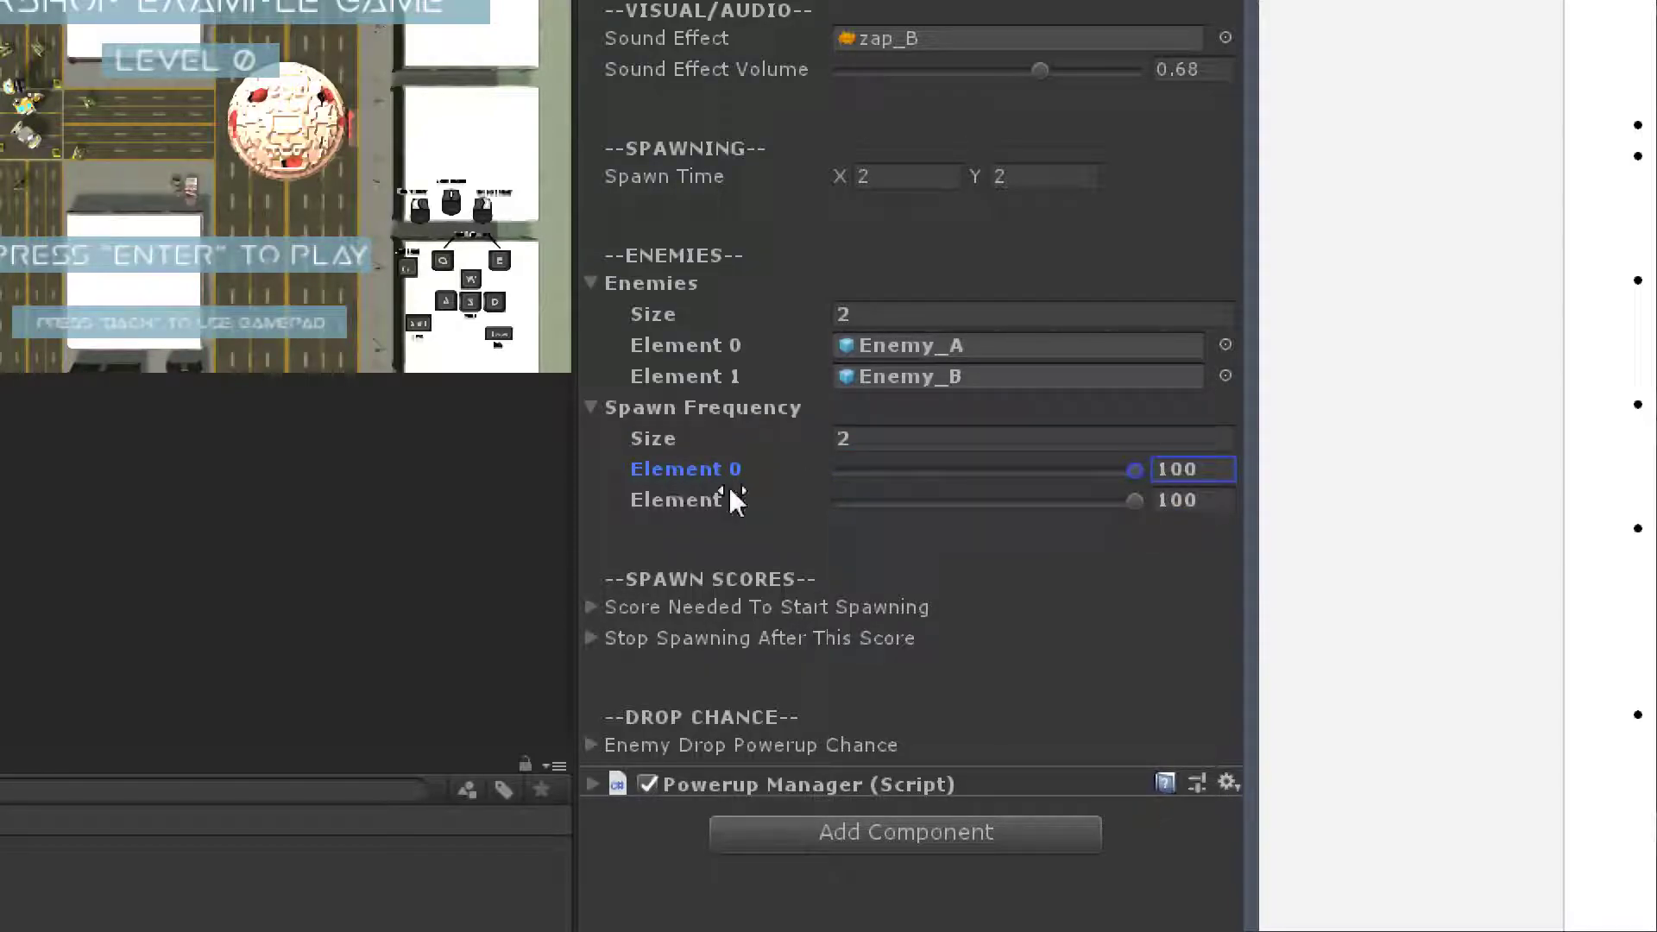
pyautogui.moveTo(1132, 471); pyautogui.dragTo(1017, 472)
pyautogui.moveTo(1134, 499)
pyautogui.mouseDown()
pyautogui.moveTo(918, 509)
pyautogui.moveTo(1105, 500)
pyautogui.mouseUp()
pyautogui.moveTo(1019, 470); pyautogui.dragTo(978, 470)
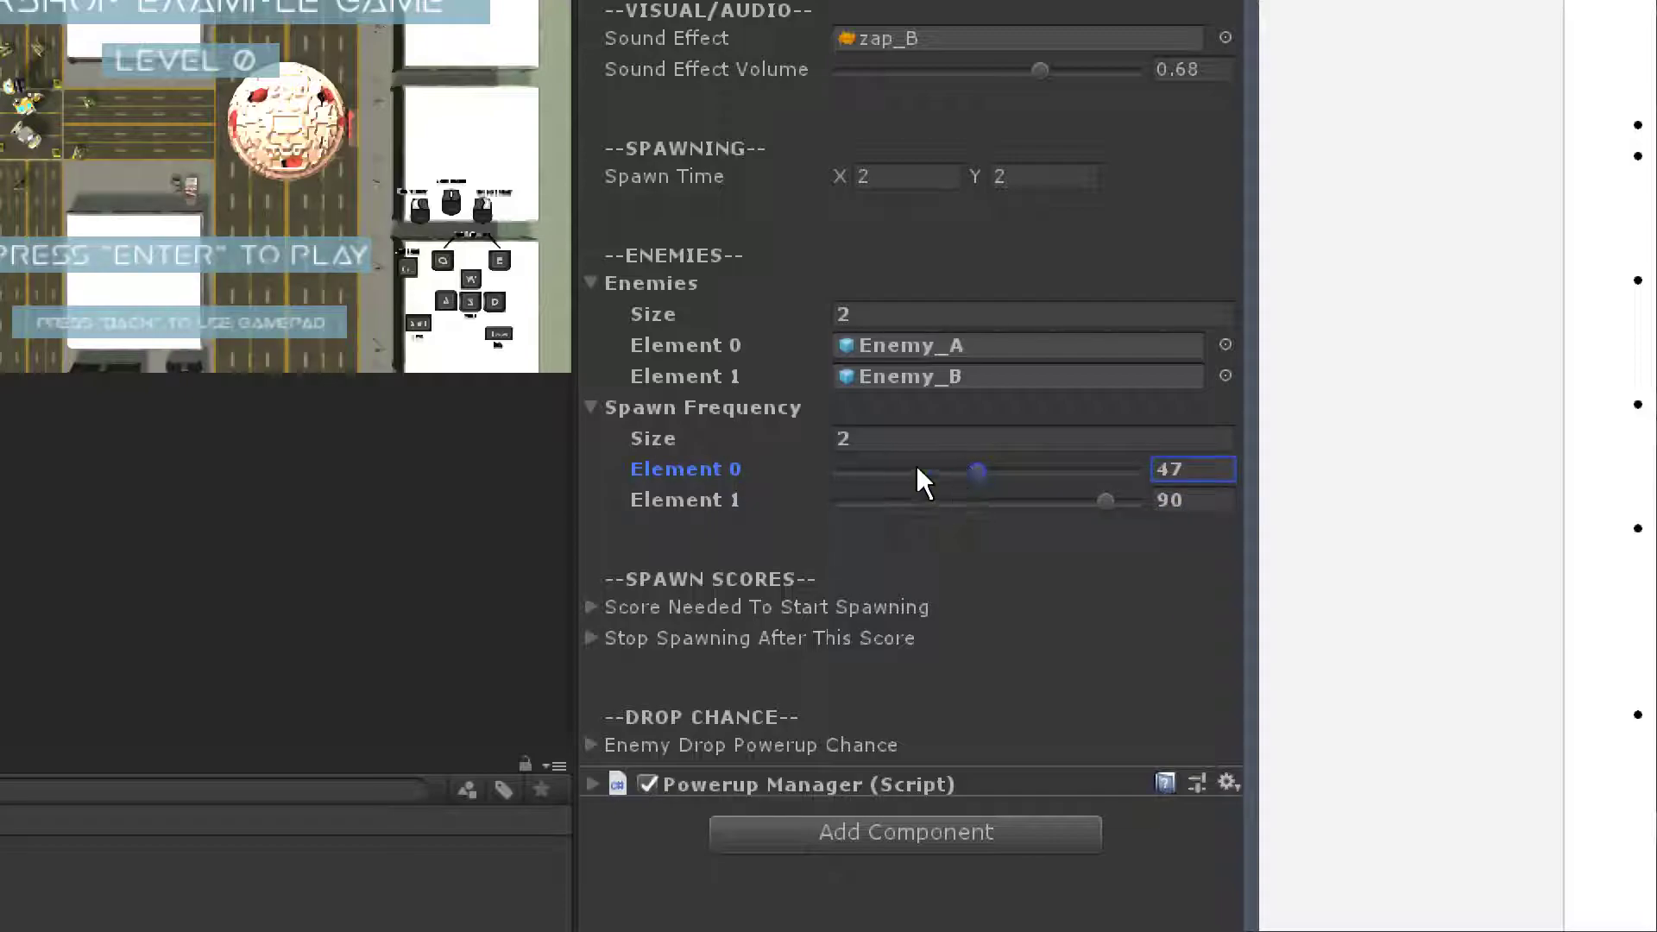
pyautogui.moveTo(1104, 500); pyautogui.dragTo(1025, 502)
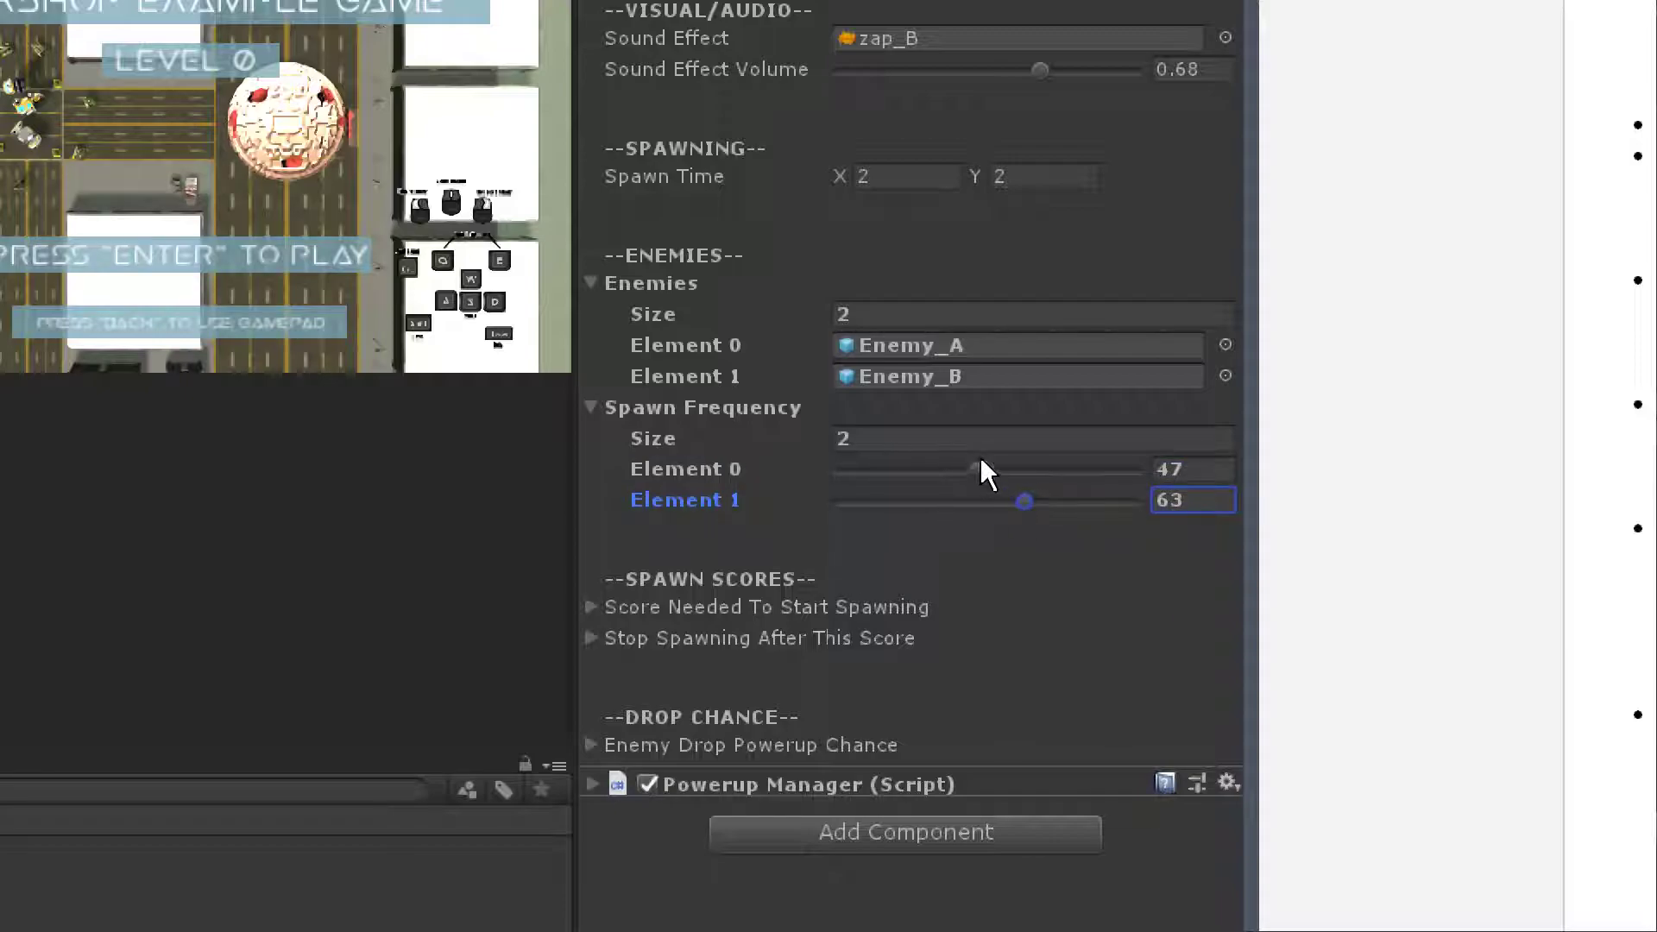
# Set the size of both the Enemies list and the Spawn Frequency list to 50
pyautogui.click(889, 313)
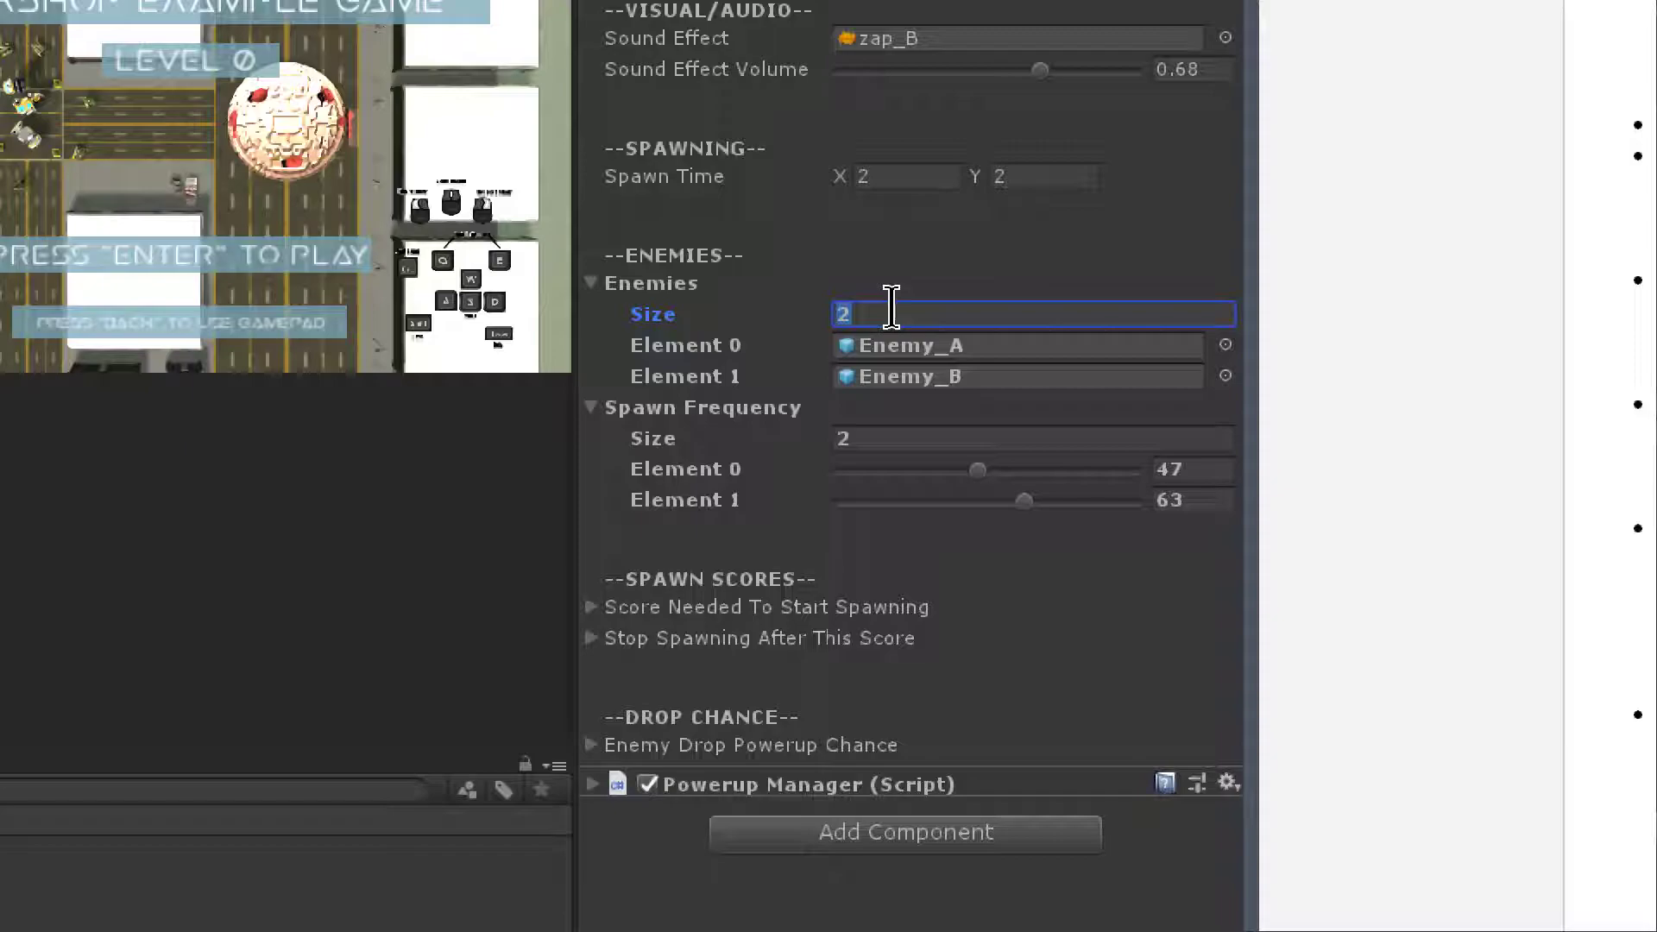
pyautogui.write('50')
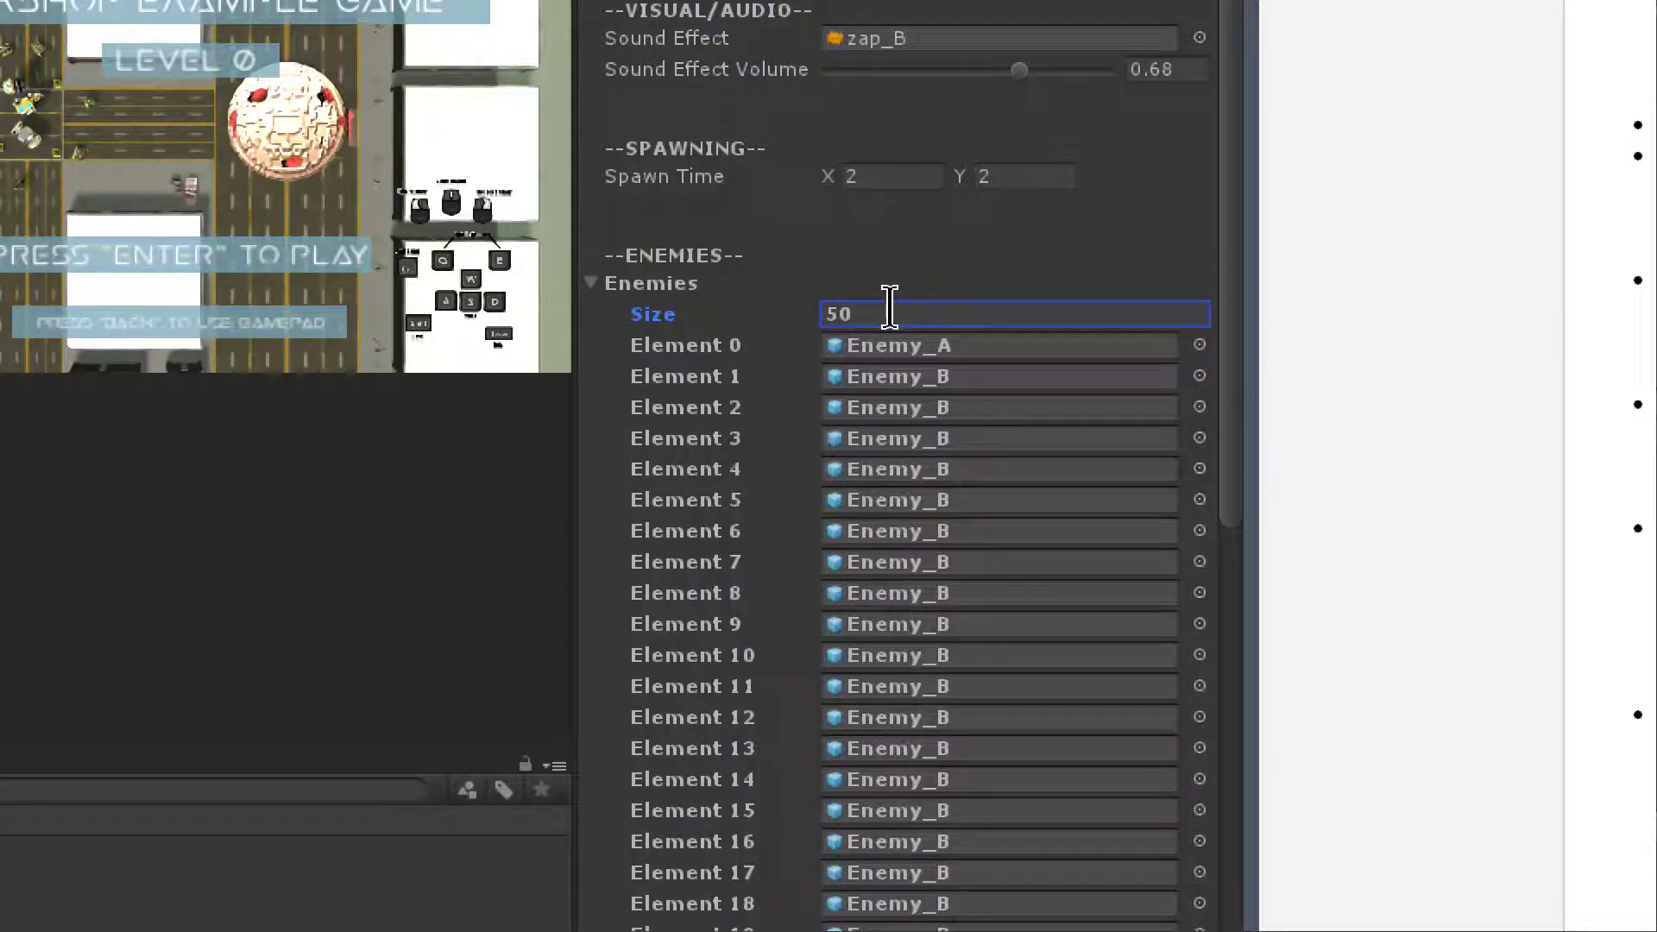
pyautogui.click(593, 282)
pyautogui.click(928, 344)
pyautogui.write('50')
pyautogui.press('Return')
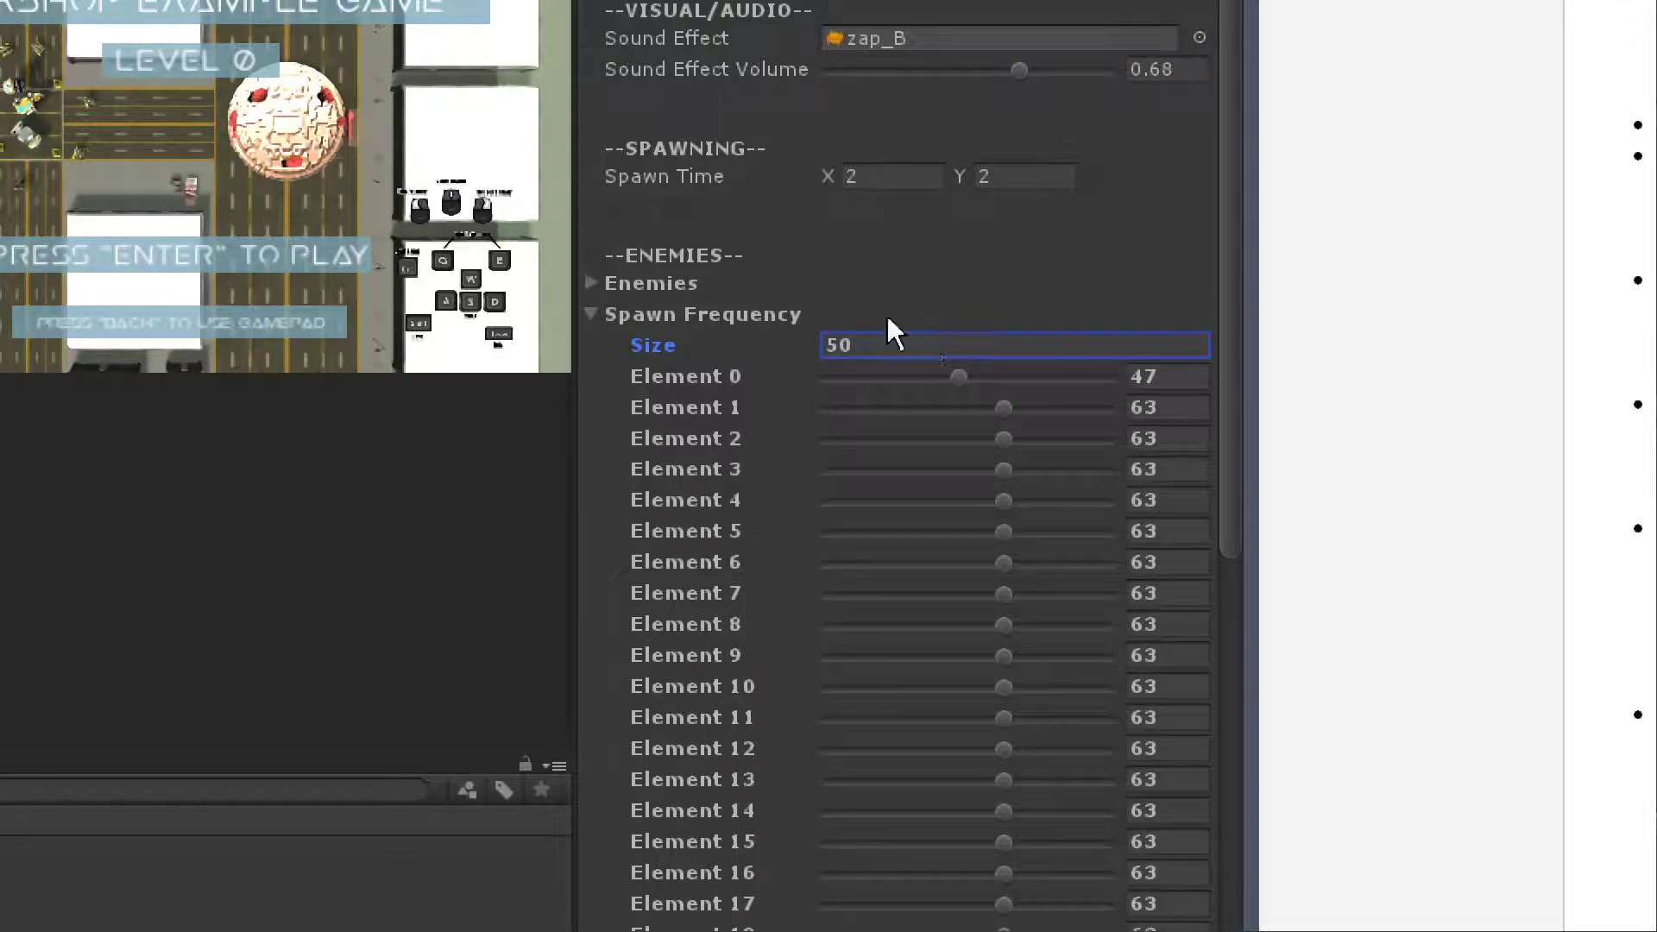
# Expand the Enemies list again and set the Enemies and Spawn Frequency sizes back to 2
pyautogui.click(602, 282)
pyautogui.click(894, 314)
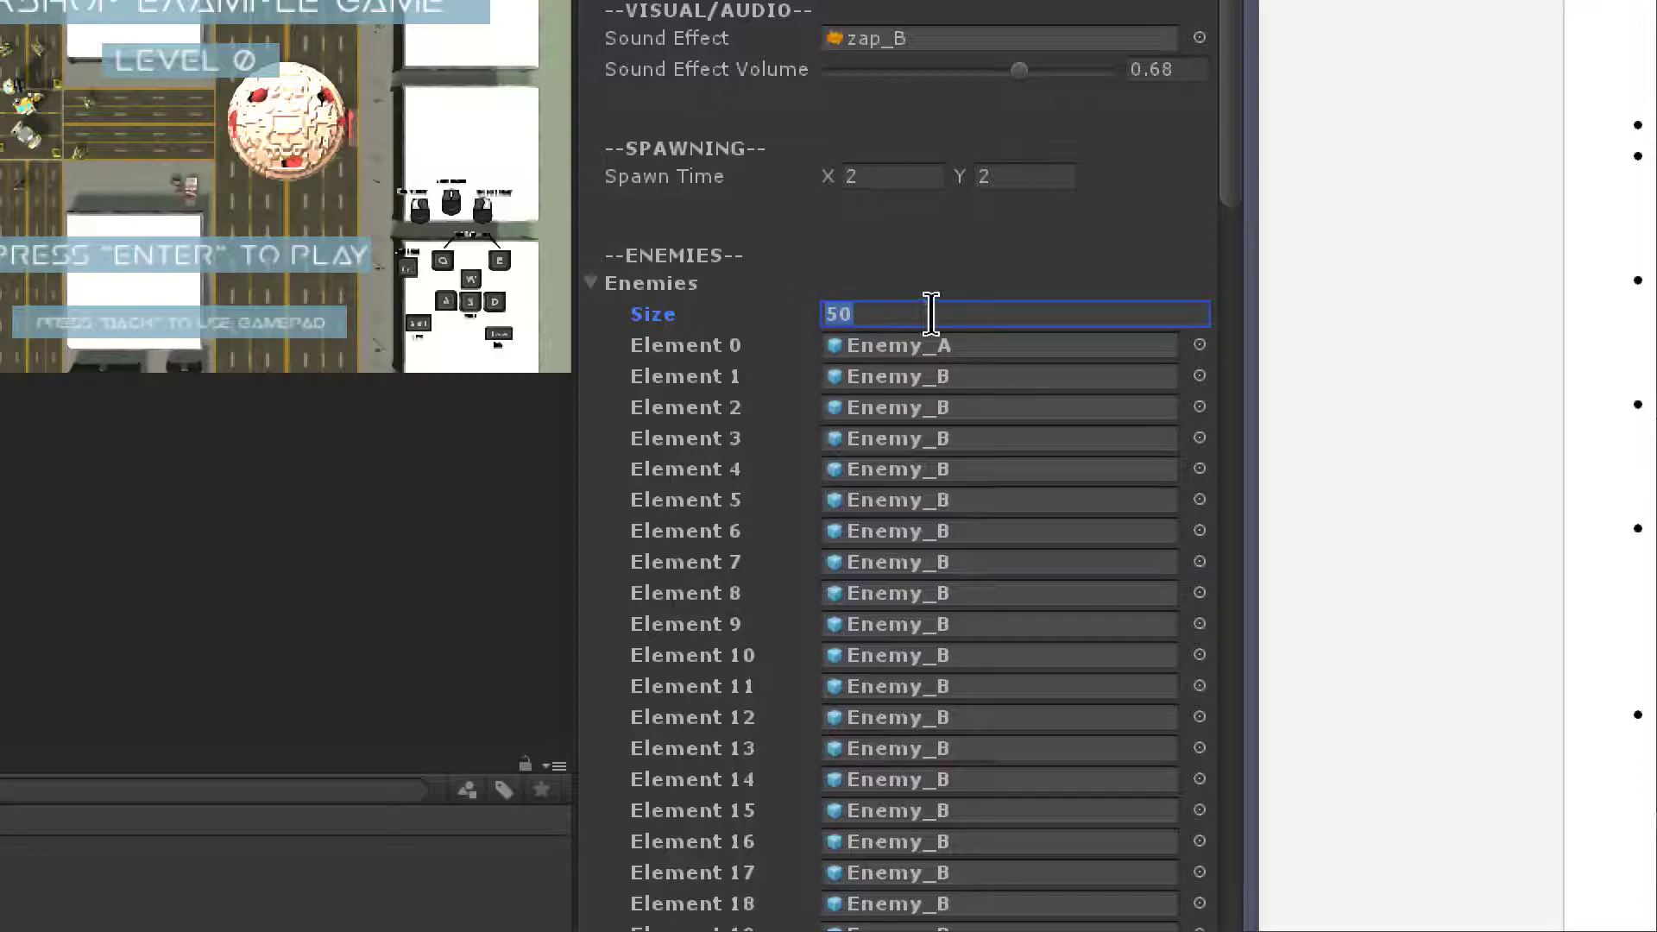
pyautogui.write('2')
pyautogui.press('Return')
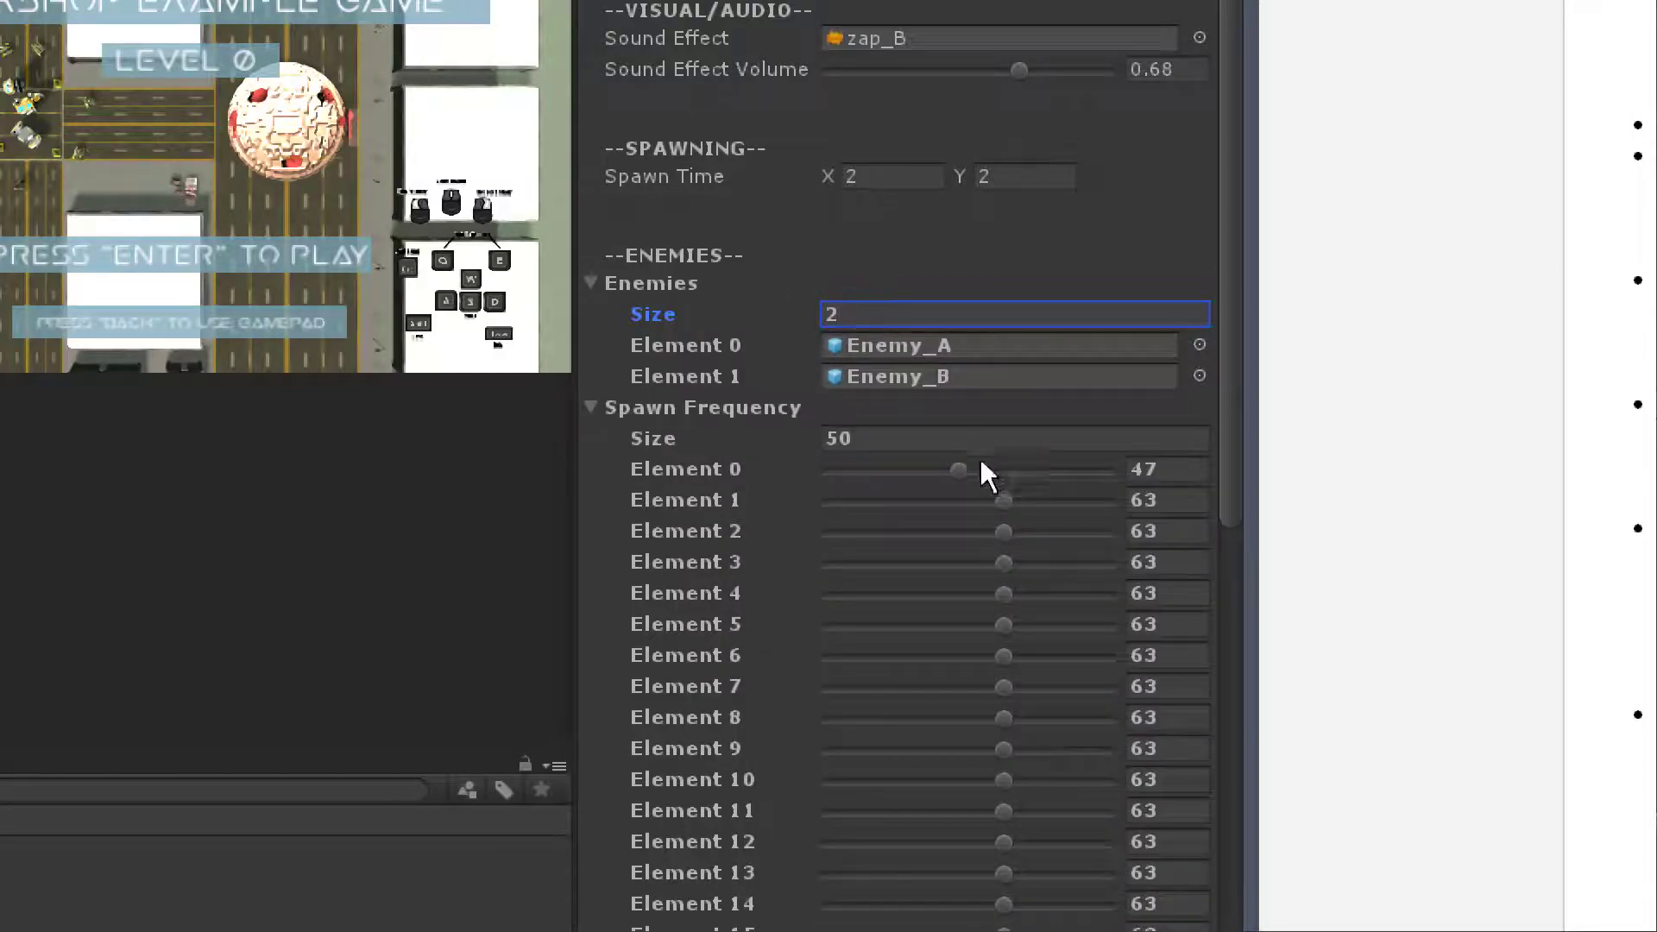
pyautogui.click(921, 439)
pyautogui.write('2')
pyautogui.press('Return')
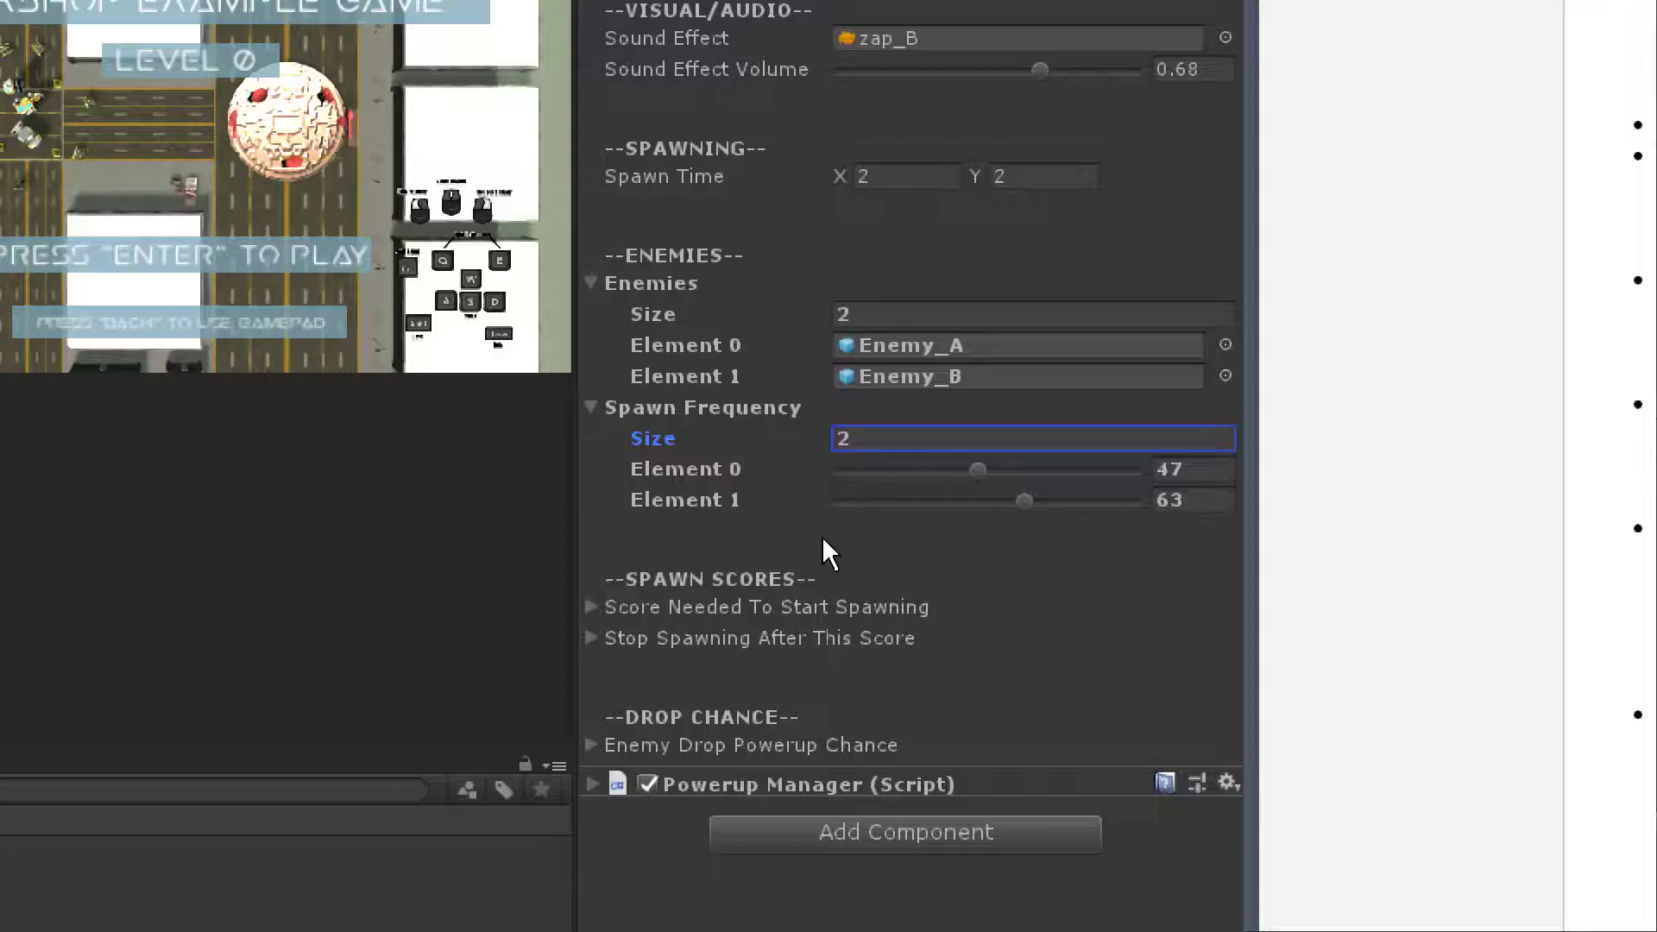
# Compare the size of the Score Needed To Start Spawning list with the Enemies and Spawn Frequency sizes
pyautogui.click(604, 609)
pyautogui.click(870, 313)
pyautogui.click(872, 440)
pyautogui.click(875, 641)
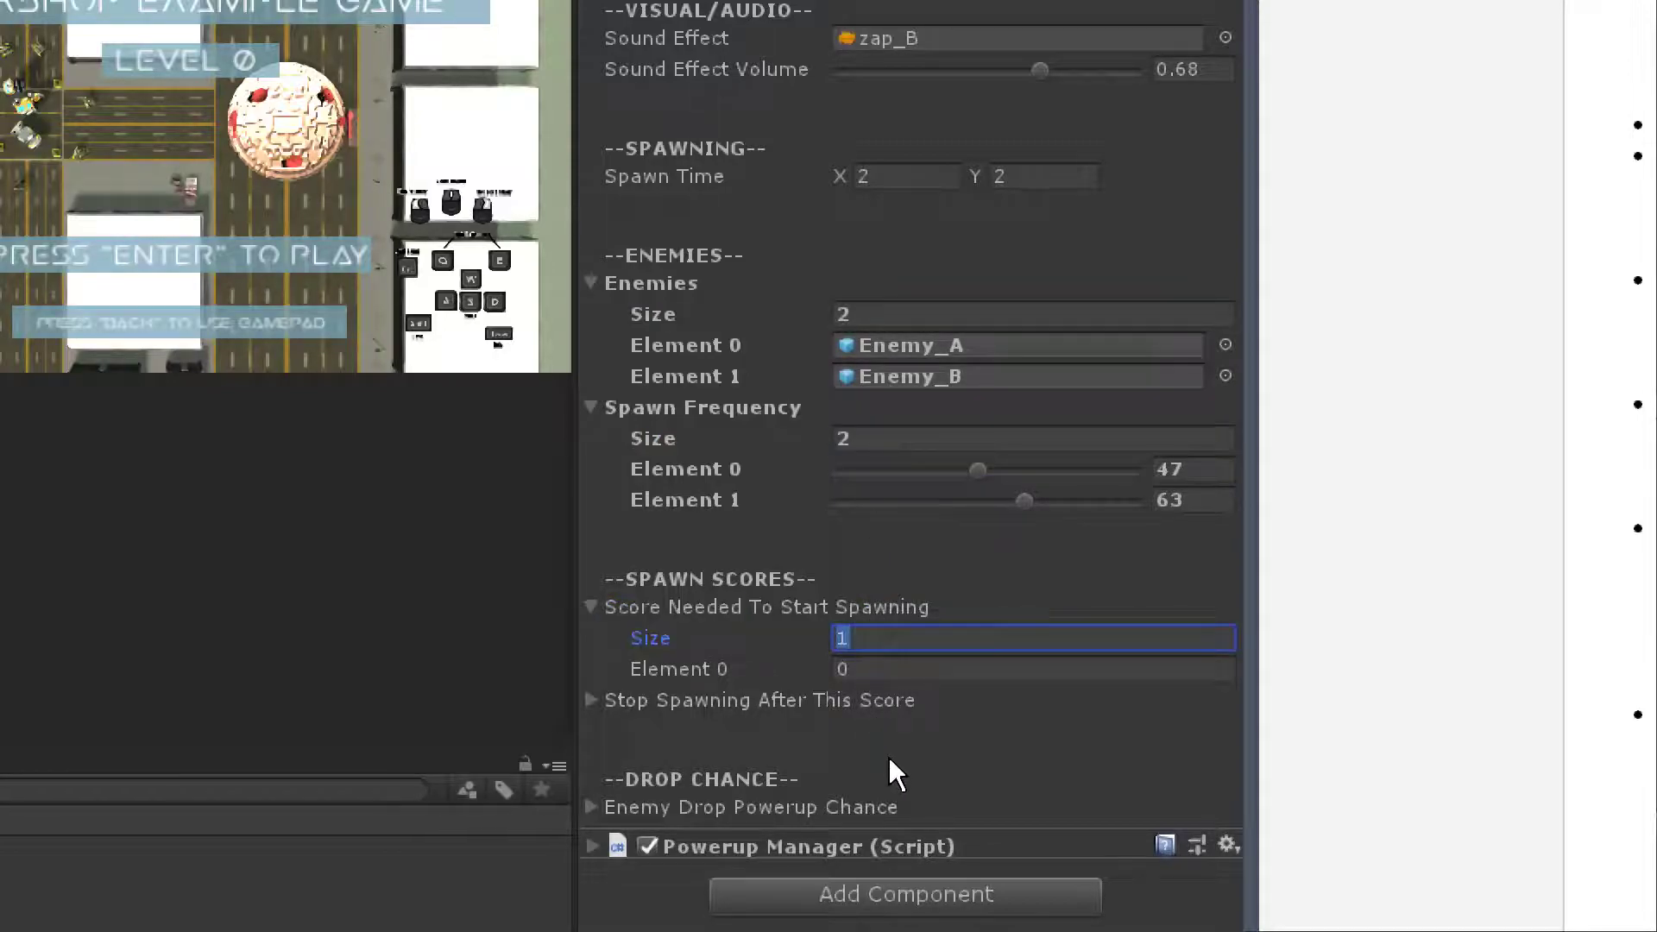
pyautogui.click(596, 606)
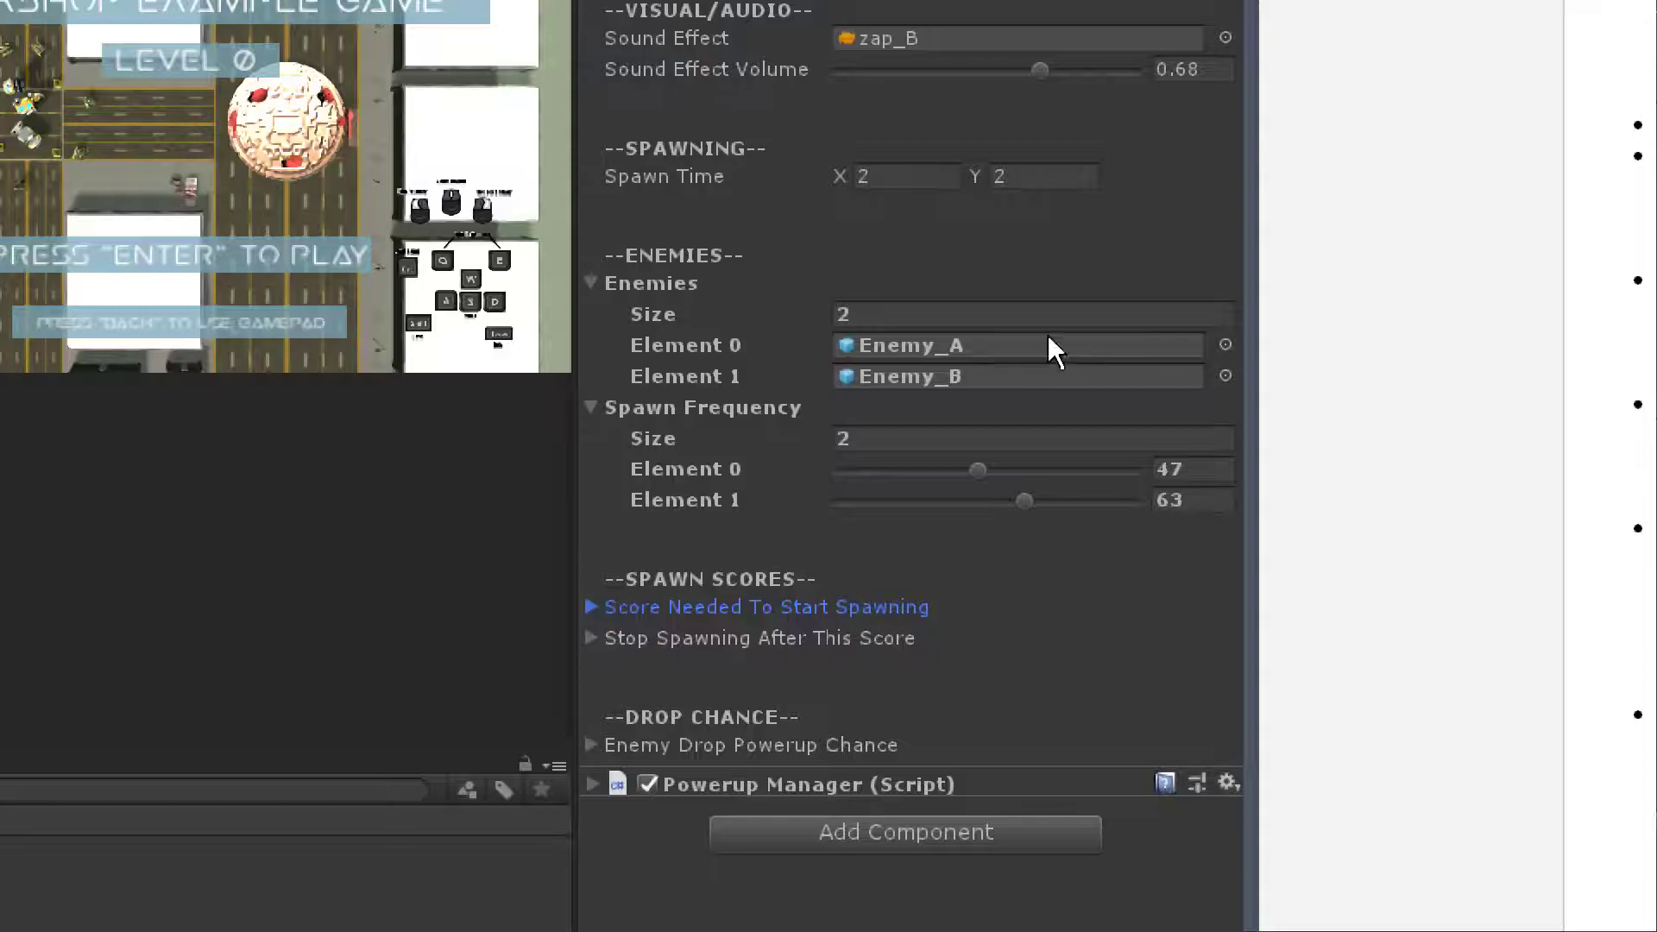
pyautogui.click(873, 437)
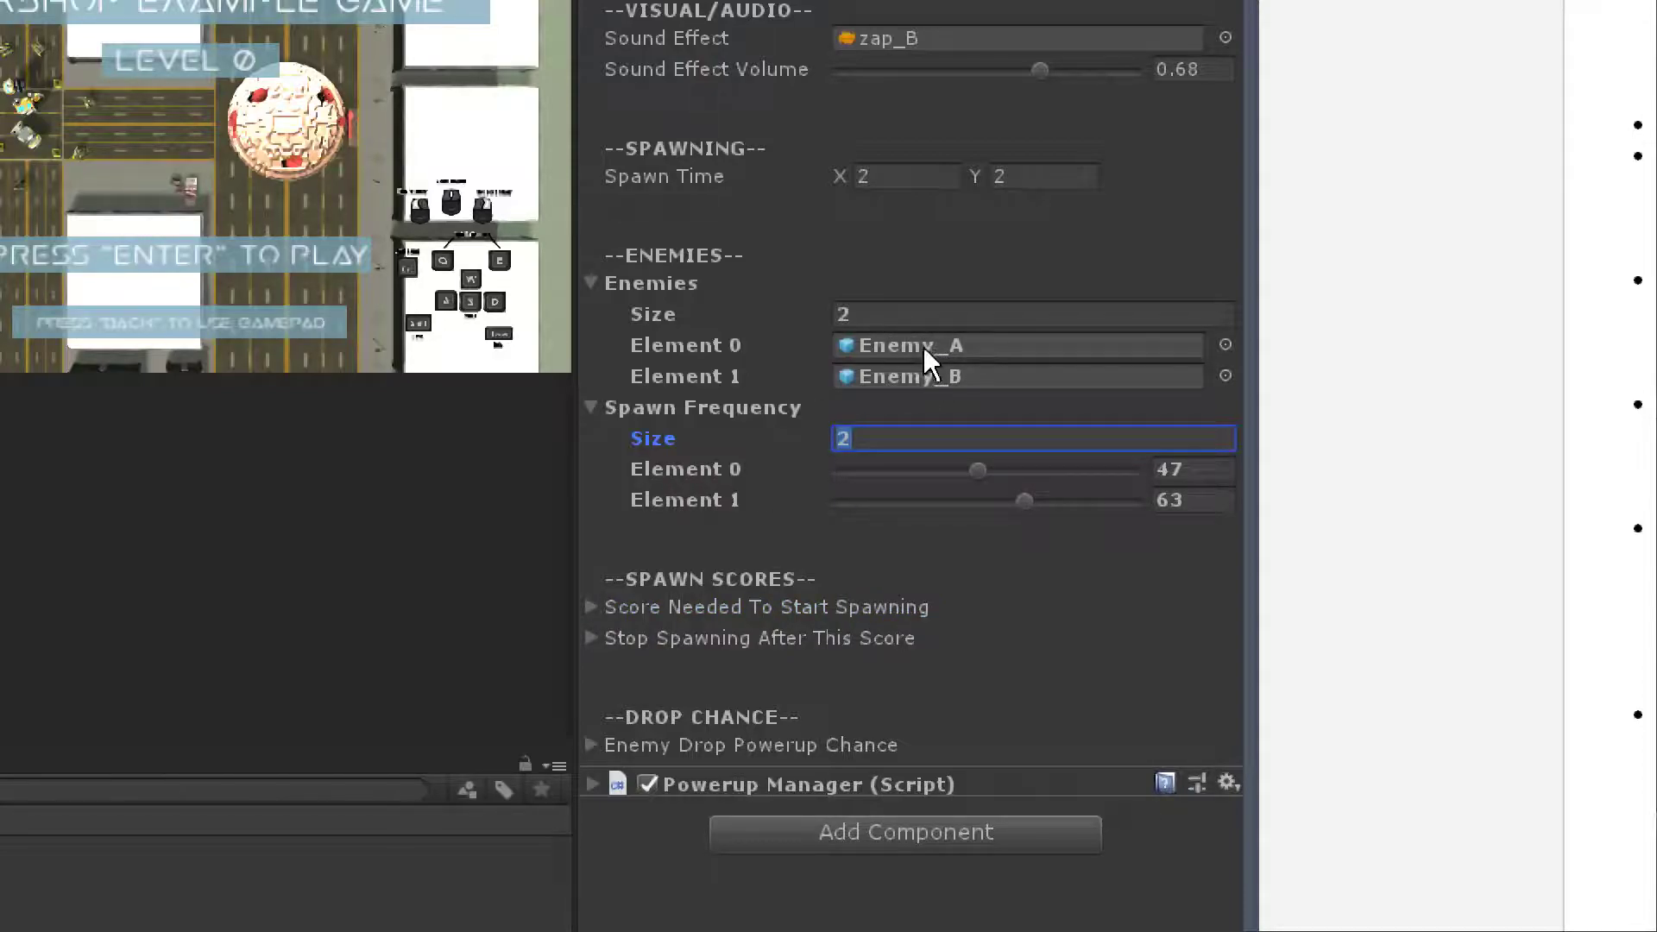
# Set the Spawn Frequency to 88 for Element 0 (Enemy_A) and 33 for Element 1 (Enemy_B)
pyautogui.moveTo(977, 468); pyautogui.dragTo(939, 502)
pyautogui.moveTo(1097, 469); pyautogui.dragTo(1091, 470)
pyautogui.moveTo(943, 503)
pyautogui.mouseDown()
pyautogui.moveTo(913, 504)
pyautogui.moveTo(930, 504)
pyautogui.mouseUp()
pyautogui.click(1179, 468)
pyautogui.click(1205, 500)
pyautogui.moveTo(933, 502); pyautogui.dragTo(978, 500)
pyautogui.moveTo(1089, 468); pyautogui.dragTo(1098, 465)
pyautogui.moveTo(943, 502)
pyautogui.mouseDown()
pyautogui.moveTo(1138, 504)
pyautogui.moveTo(916, 504)
pyautogui.moveTo(936, 499)
pyautogui.mouseUp()
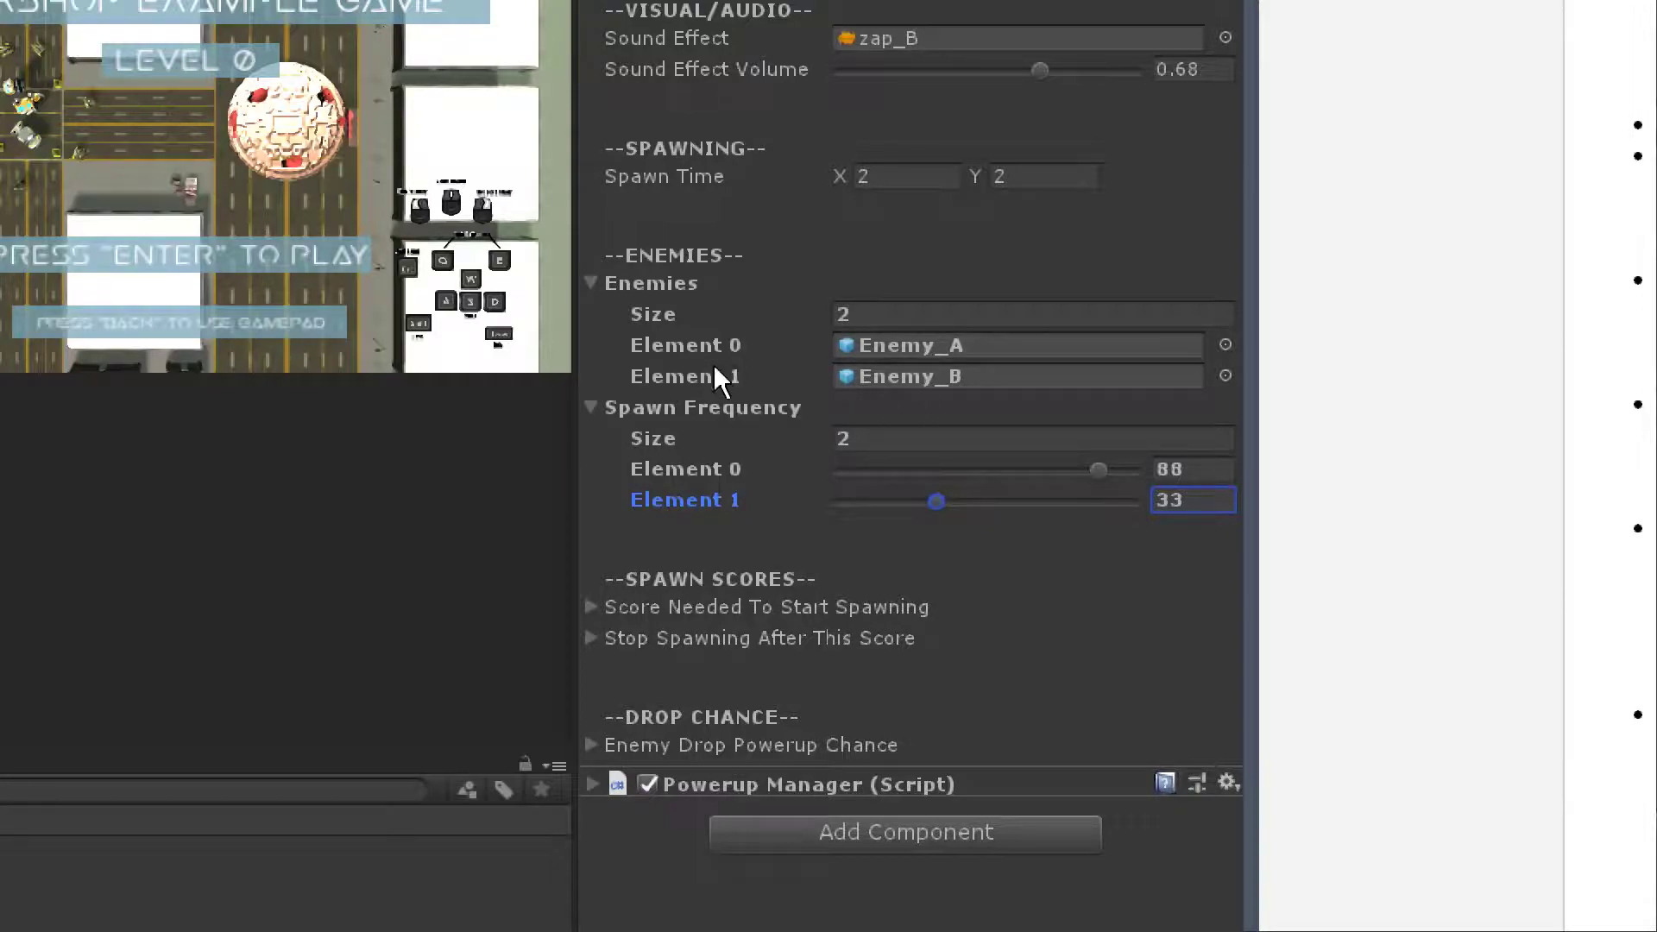
# Set the size of the Score Needed To Start Spawning and Stop Spawning After This Score lists to 2
pyautogui.click(590, 606)
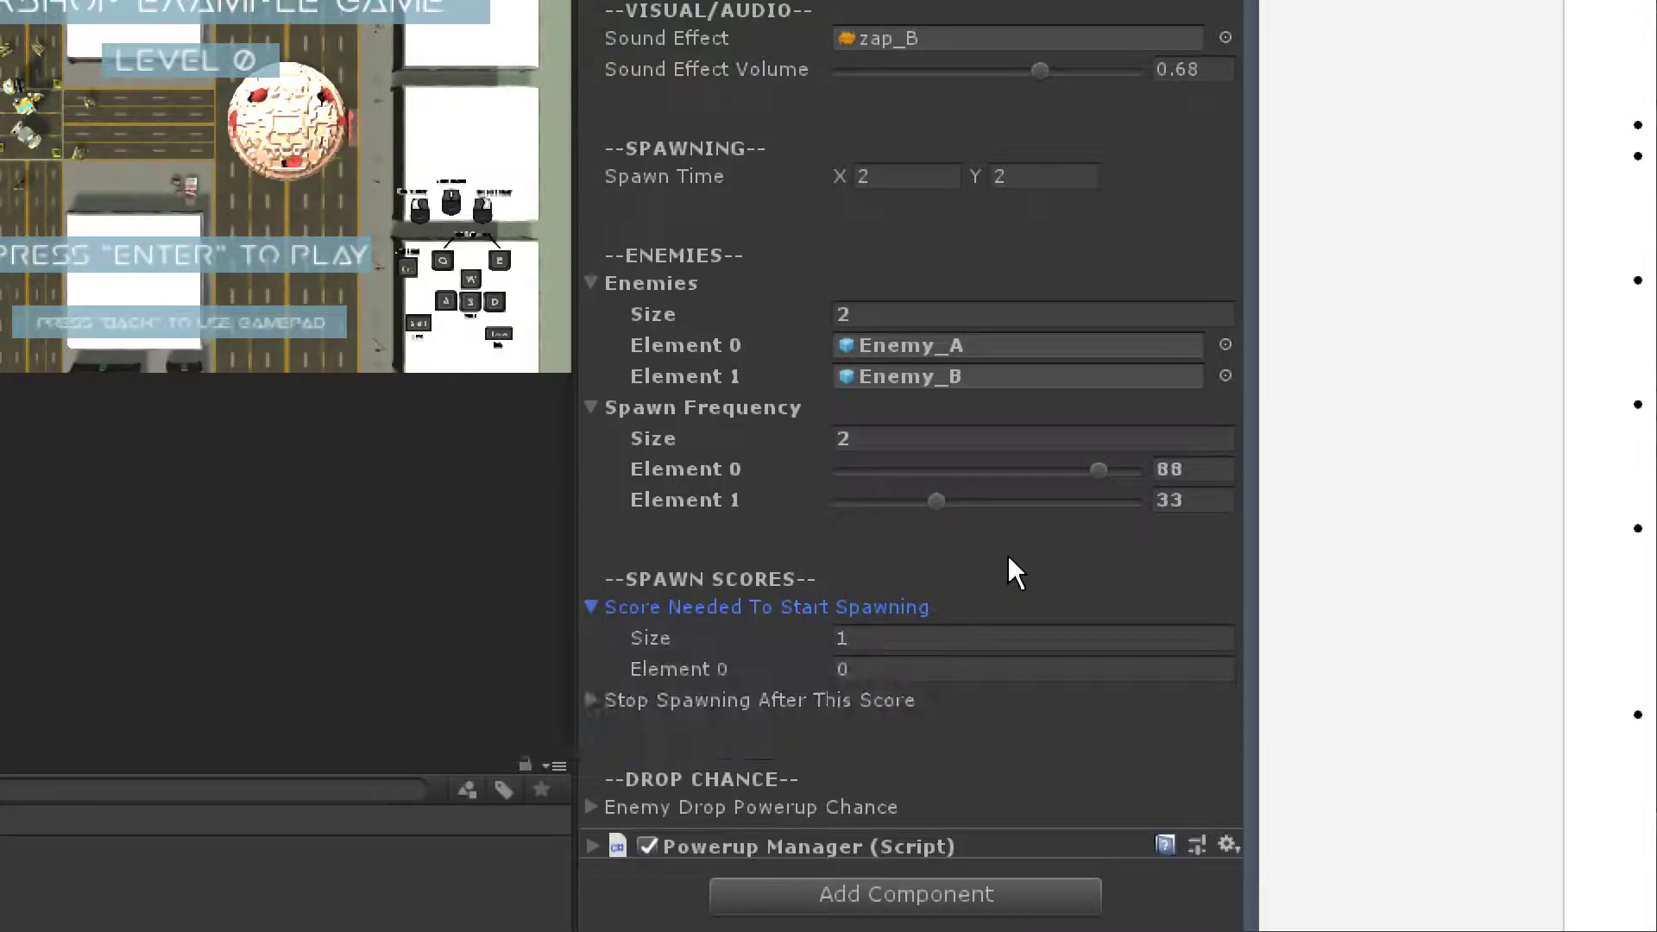
pyautogui.click(921, 638)
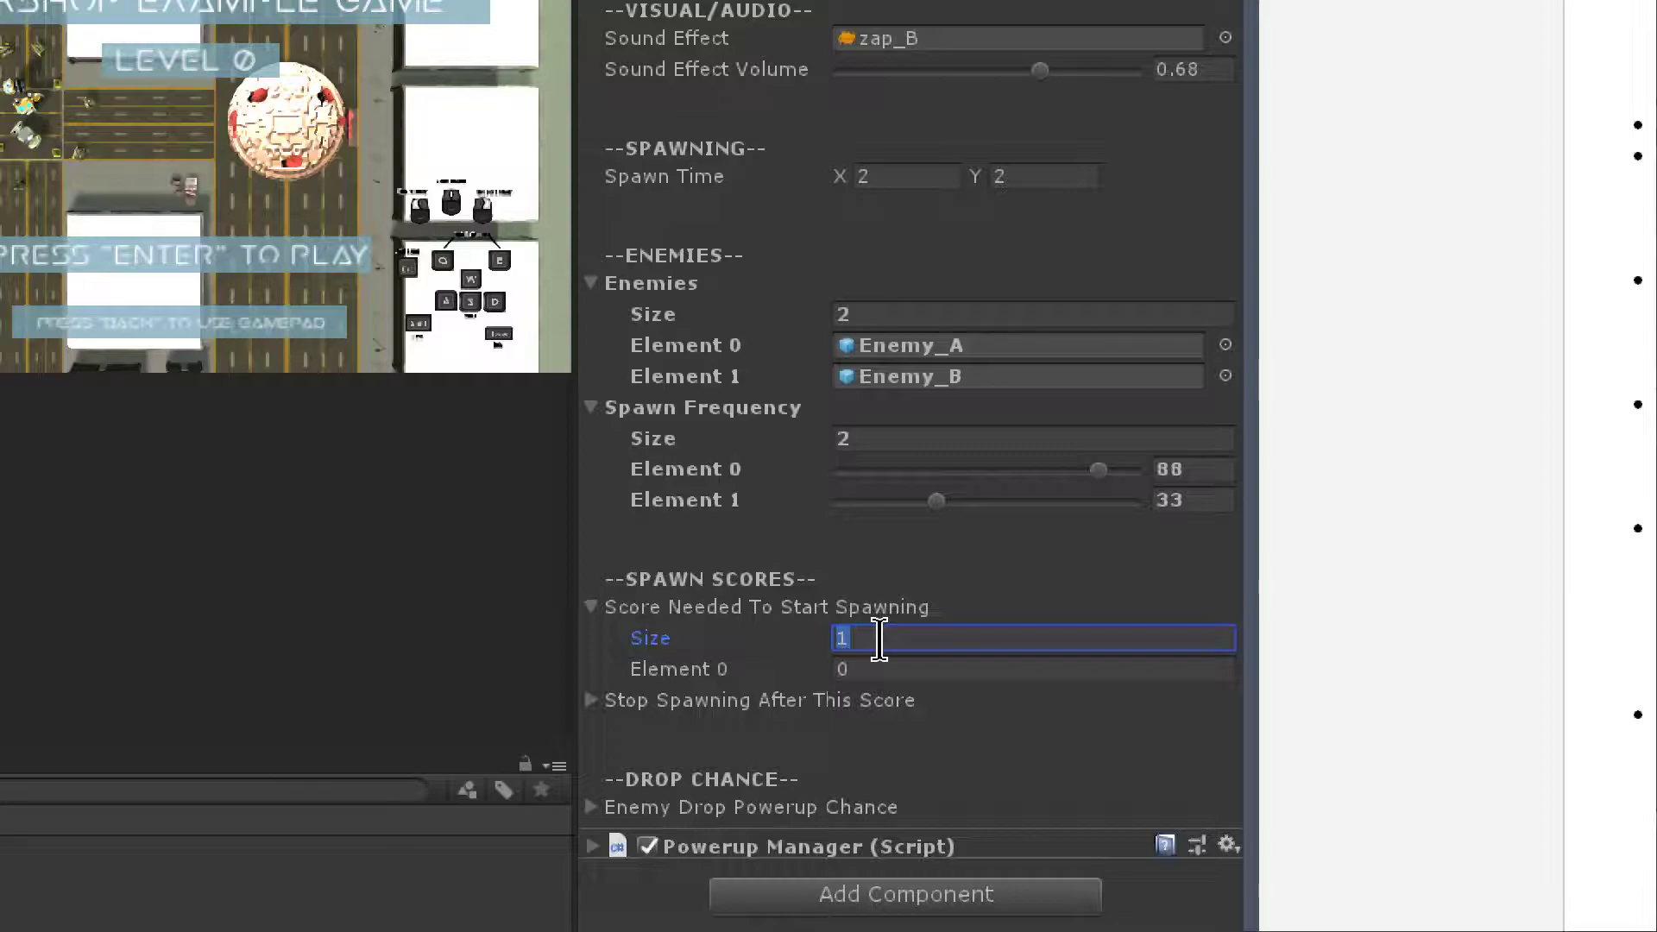
pyautogui.write('2')
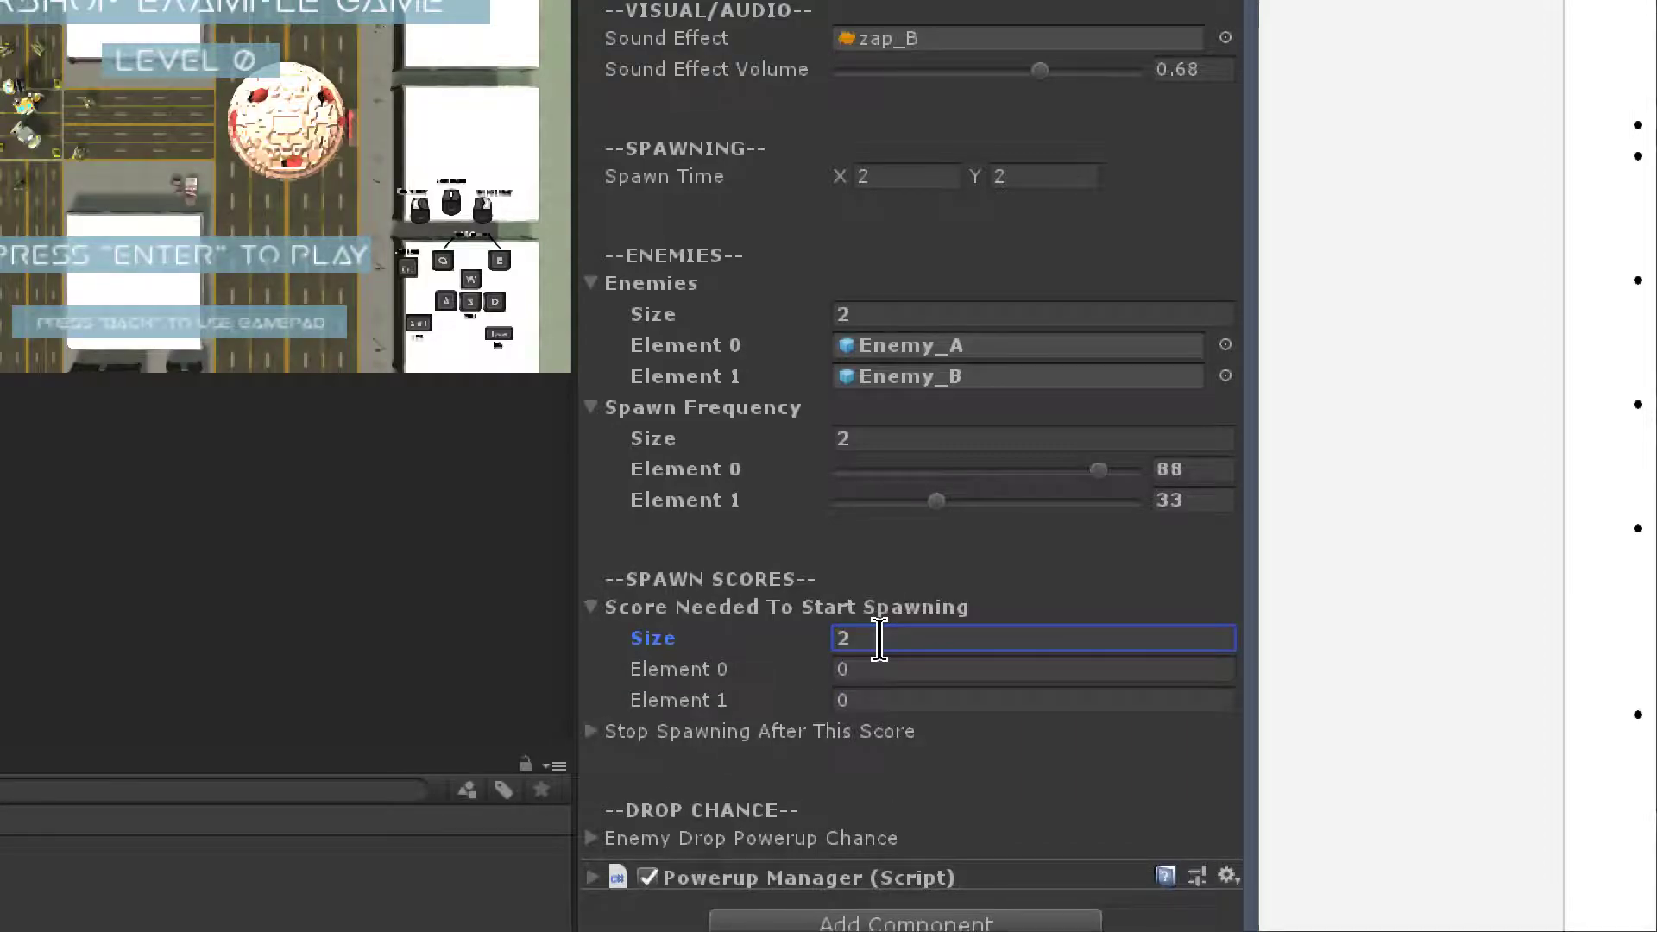
pyautogui.click(877, 315)
pyautogui.click(872, 437)
pyautogui.click(880, 639)
pyautogui.click(591, 731)
pyautogui.click(868, 762)
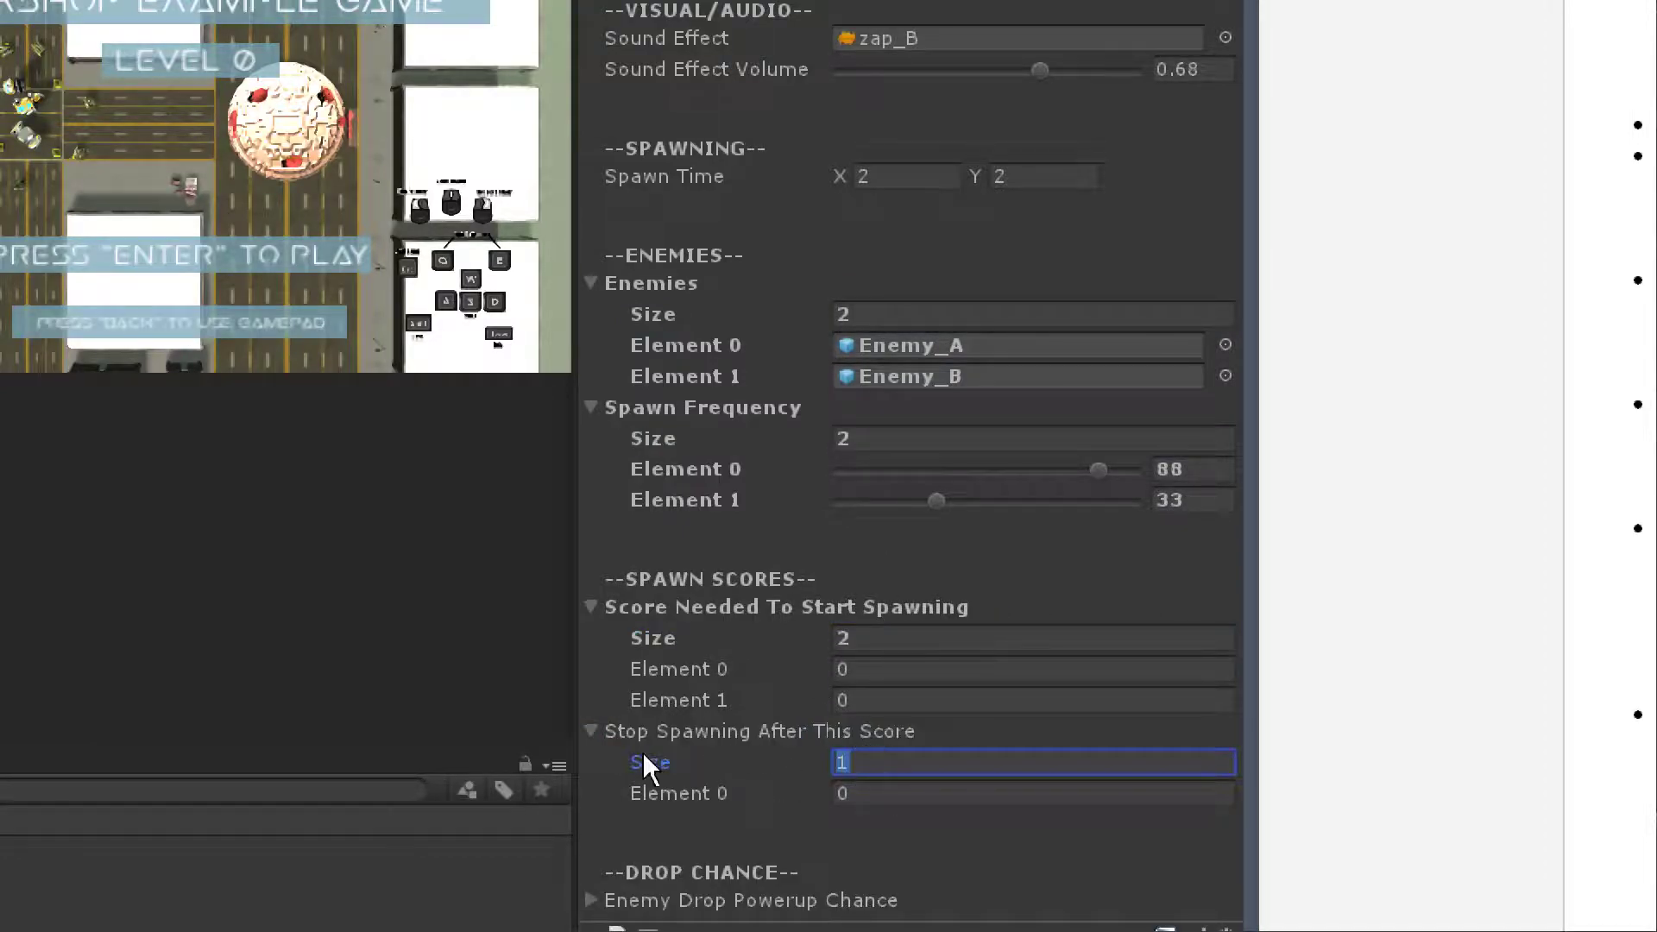
pyautogui.write('2')
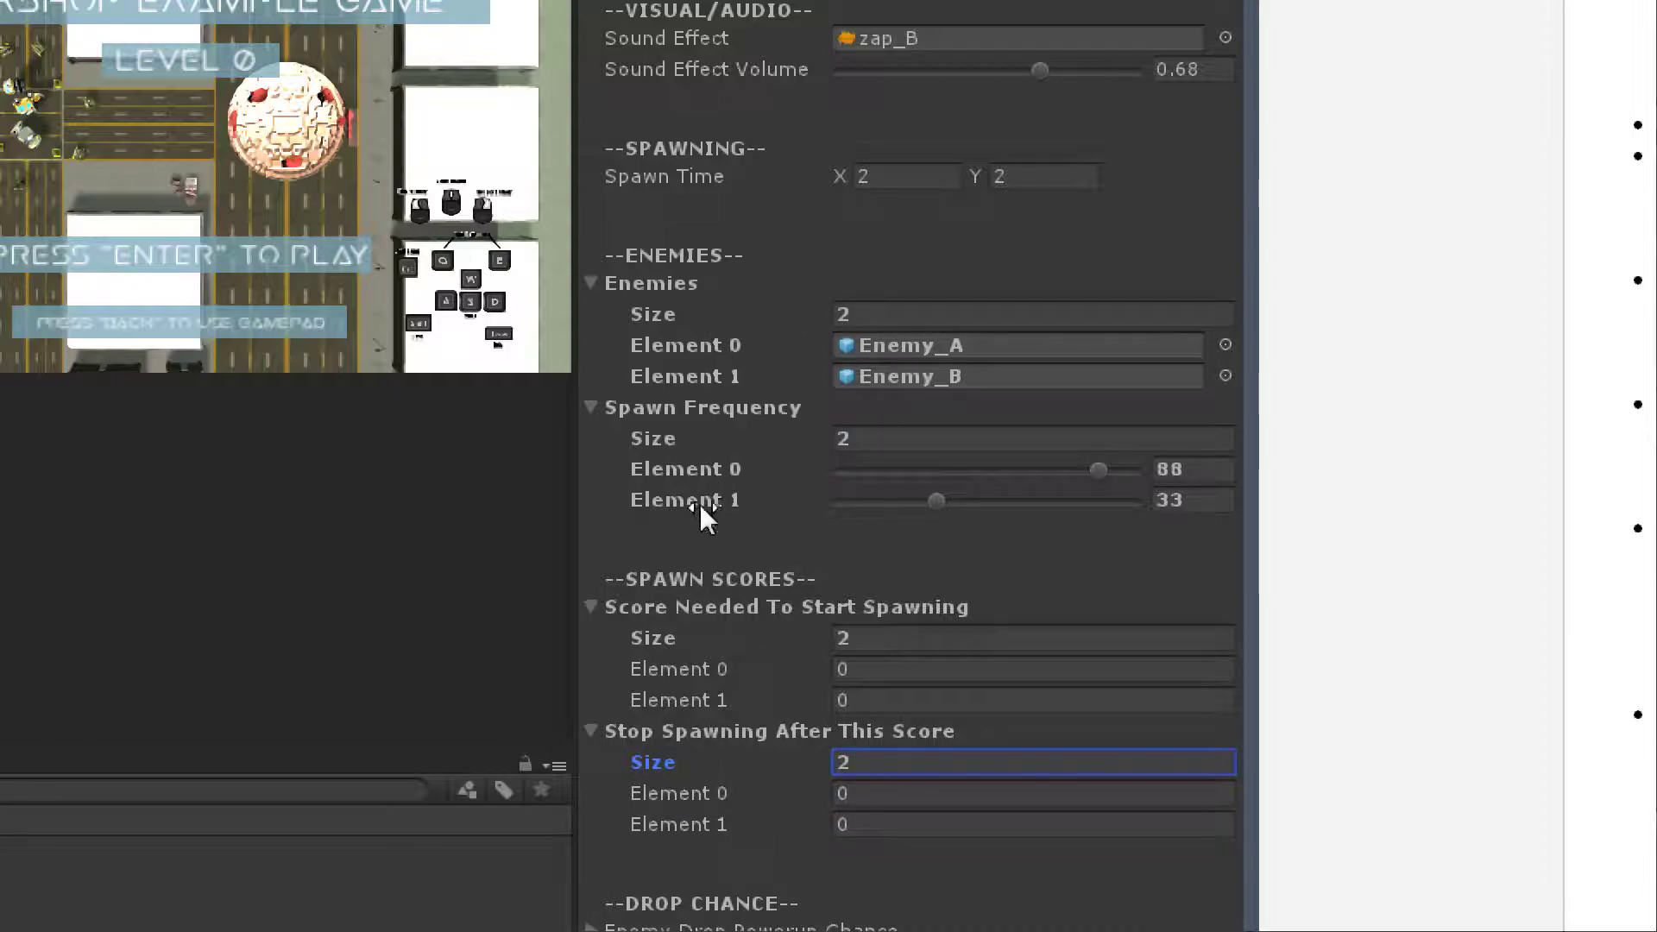
# Check the two Enemies entries and lower the Spawn Frequency of Element 1 (Enemy_B) to 26
pyautogui.click(975, 343)
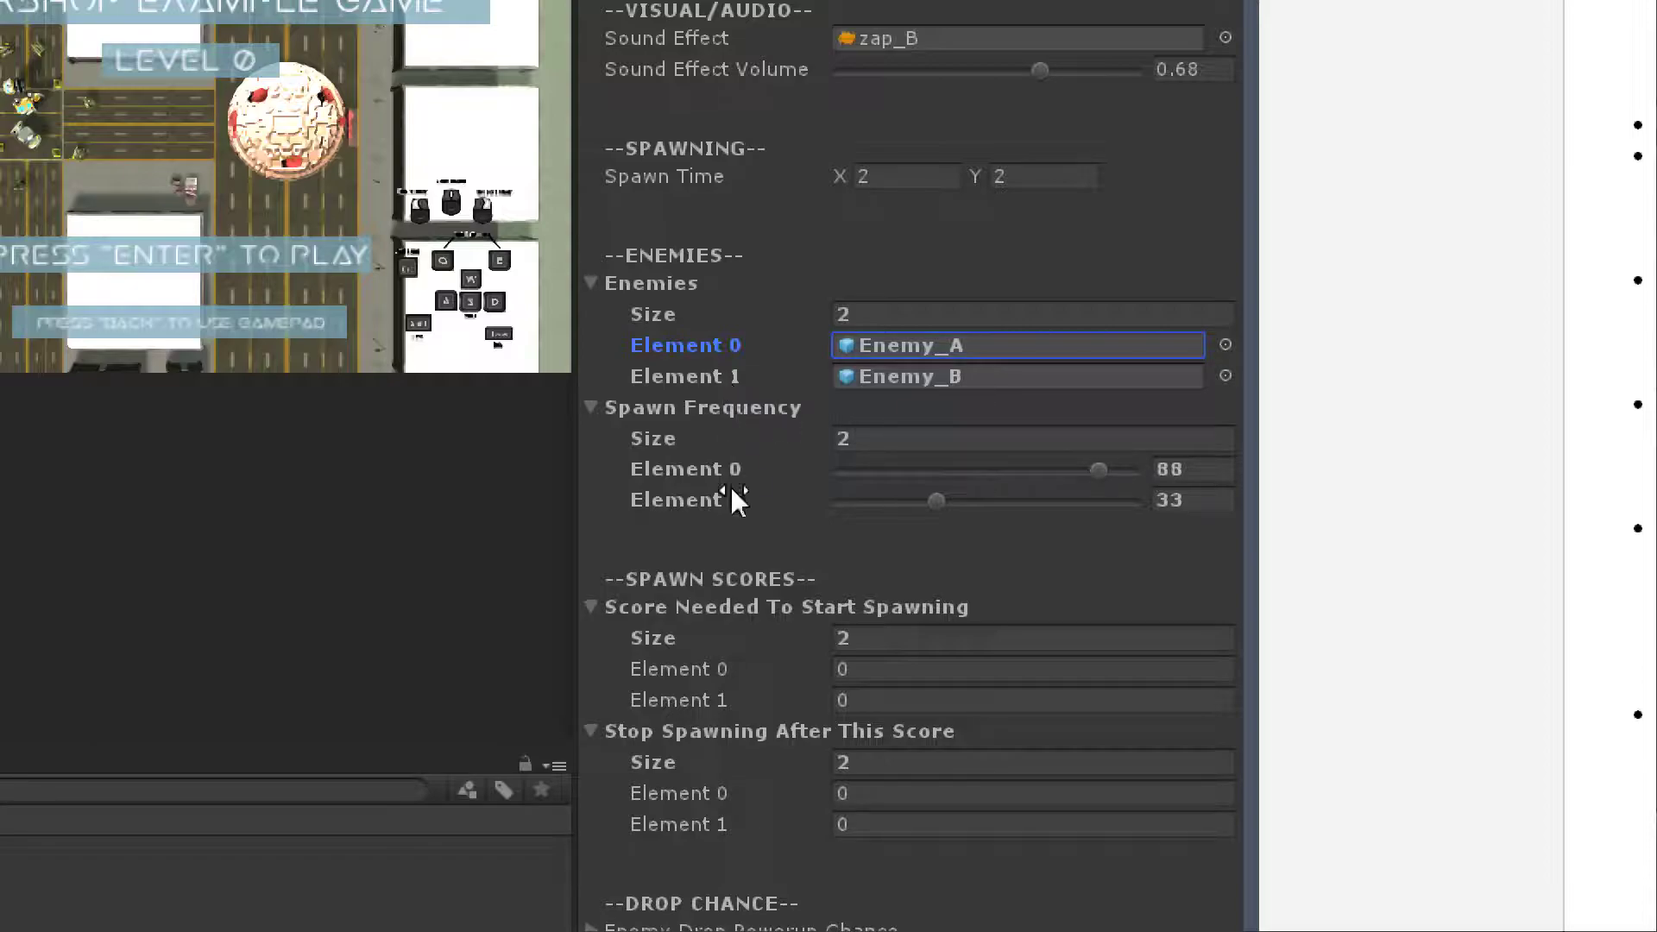
pyautogui.click(922, 376)
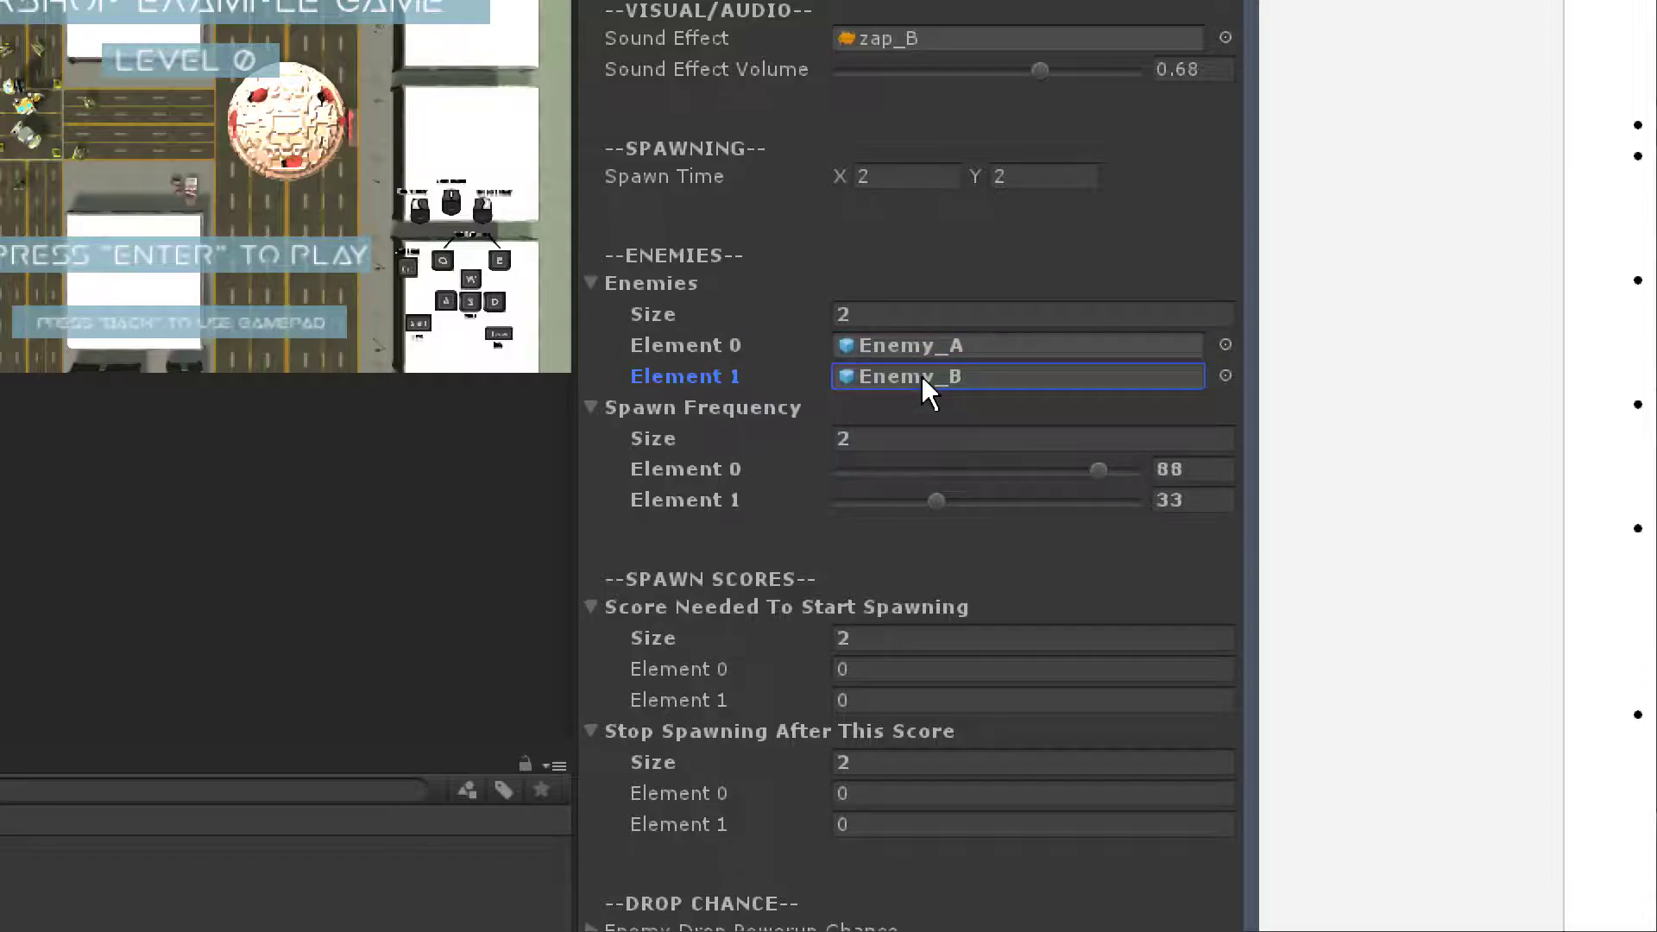
pyautogui.moveTo(939, 496); pyautogui.dragTo(915, 500)
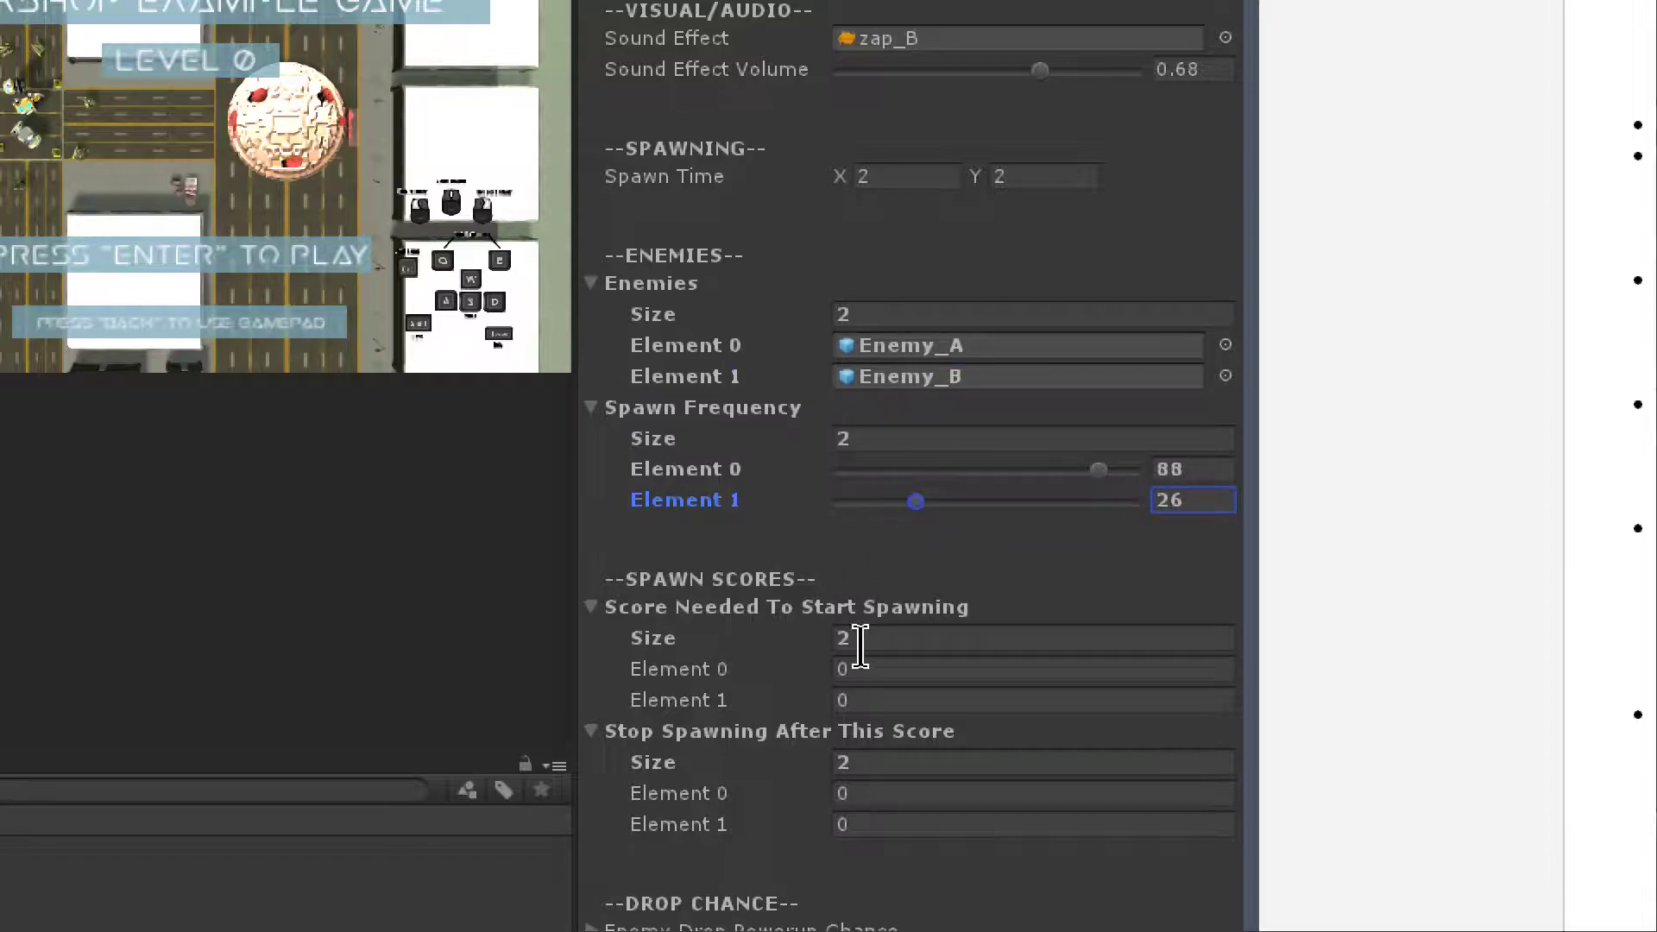
# Set Score Needed To Start Spawning to 3 for Element 1 and Stop Spawning After This Score to 5 for Element 0
pyautogui.click(888, 665)
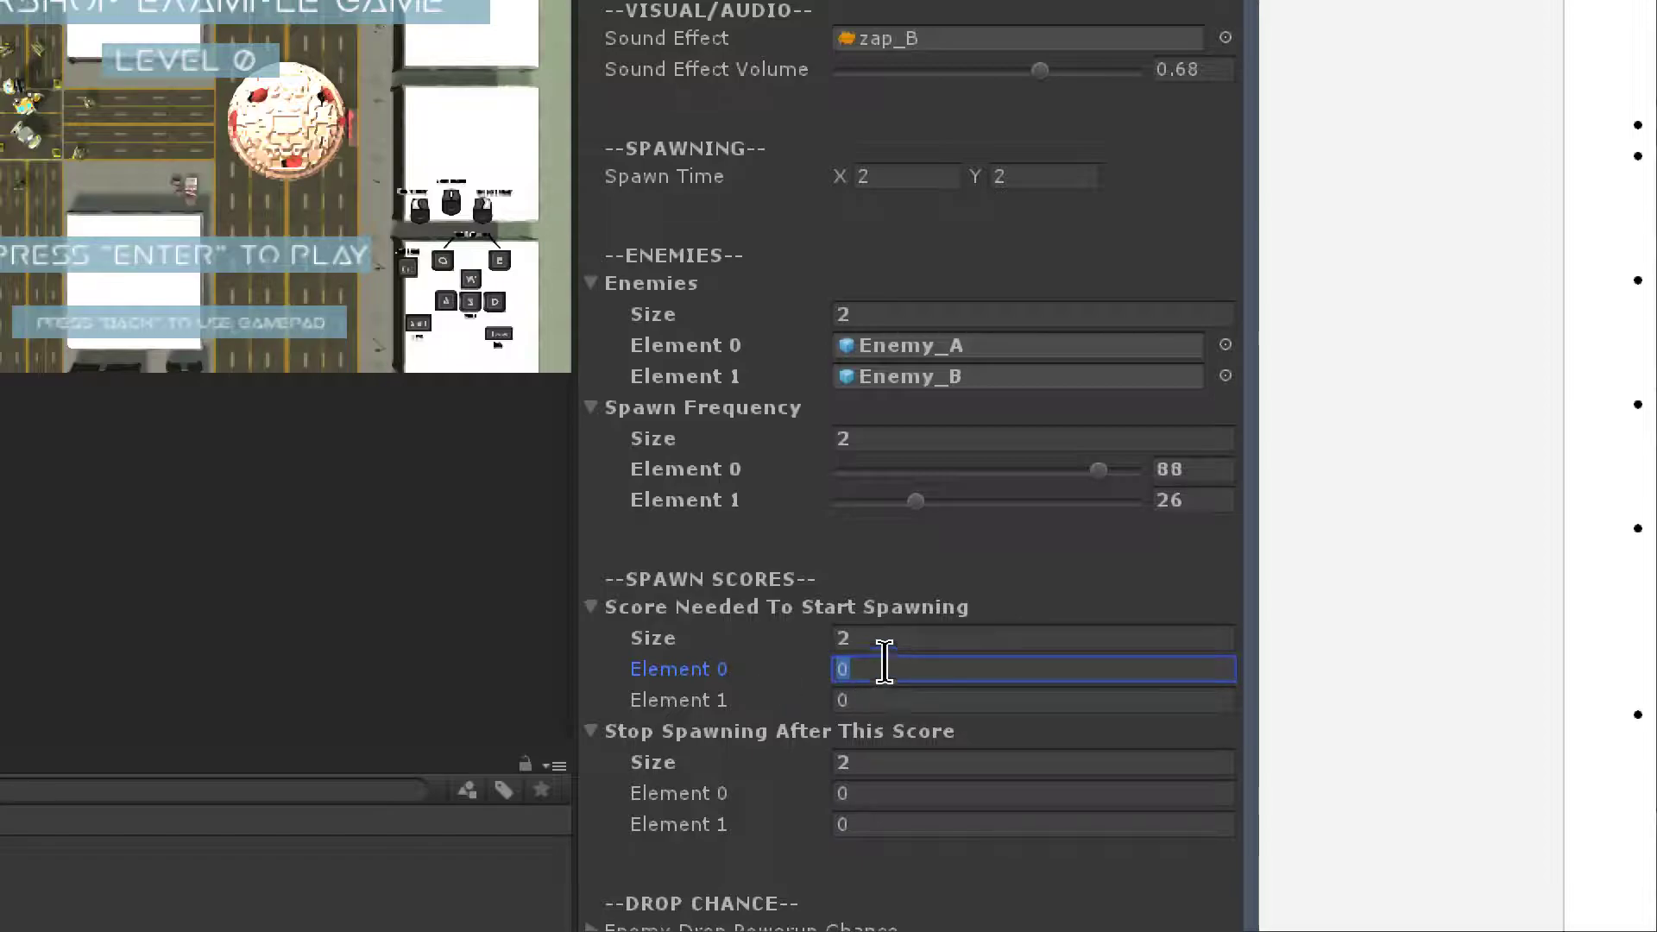
pyautogui.click(880, 695)
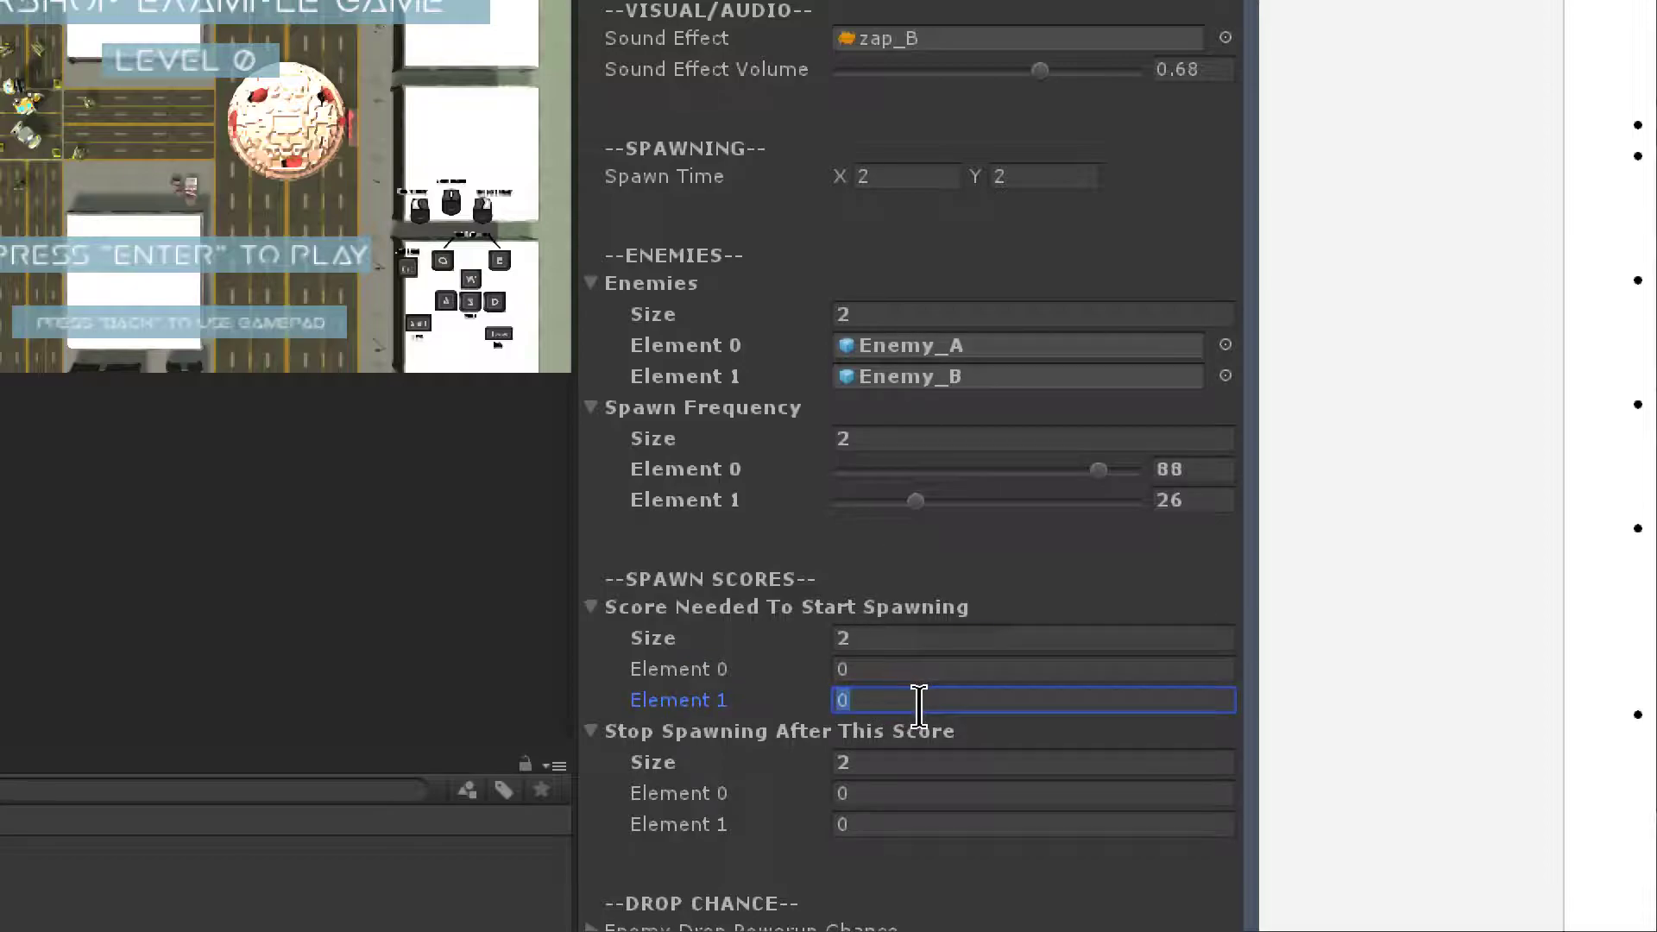
pyautogui.write('3')
pyautogui.click(892, 792)
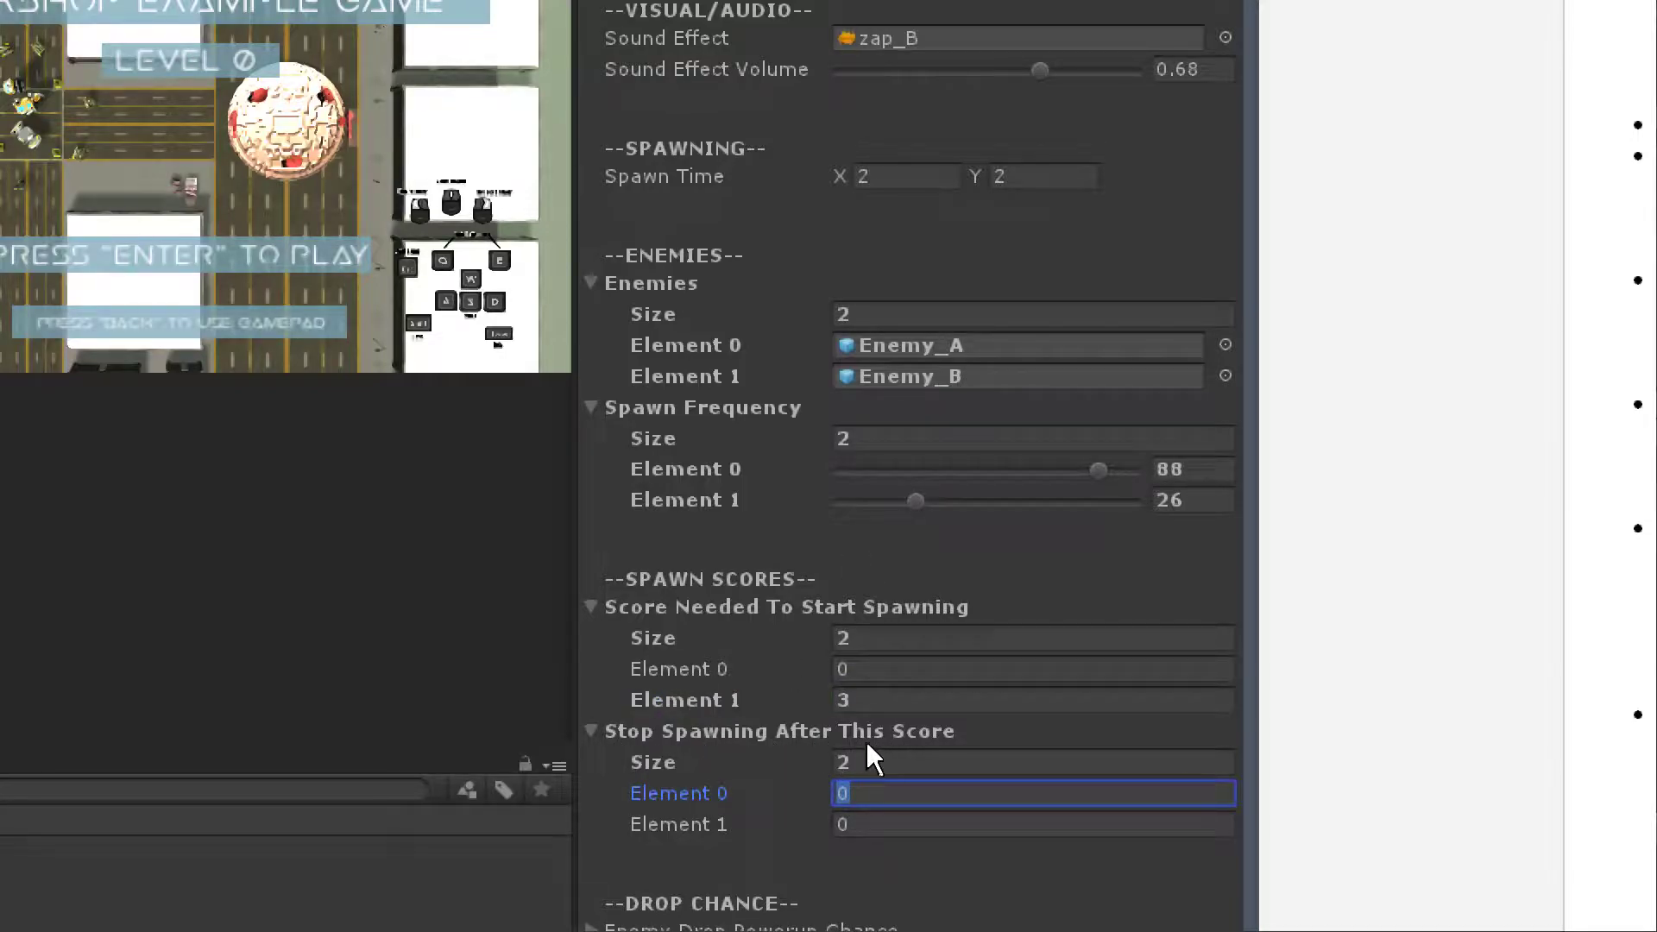
pyautogui.write('5')
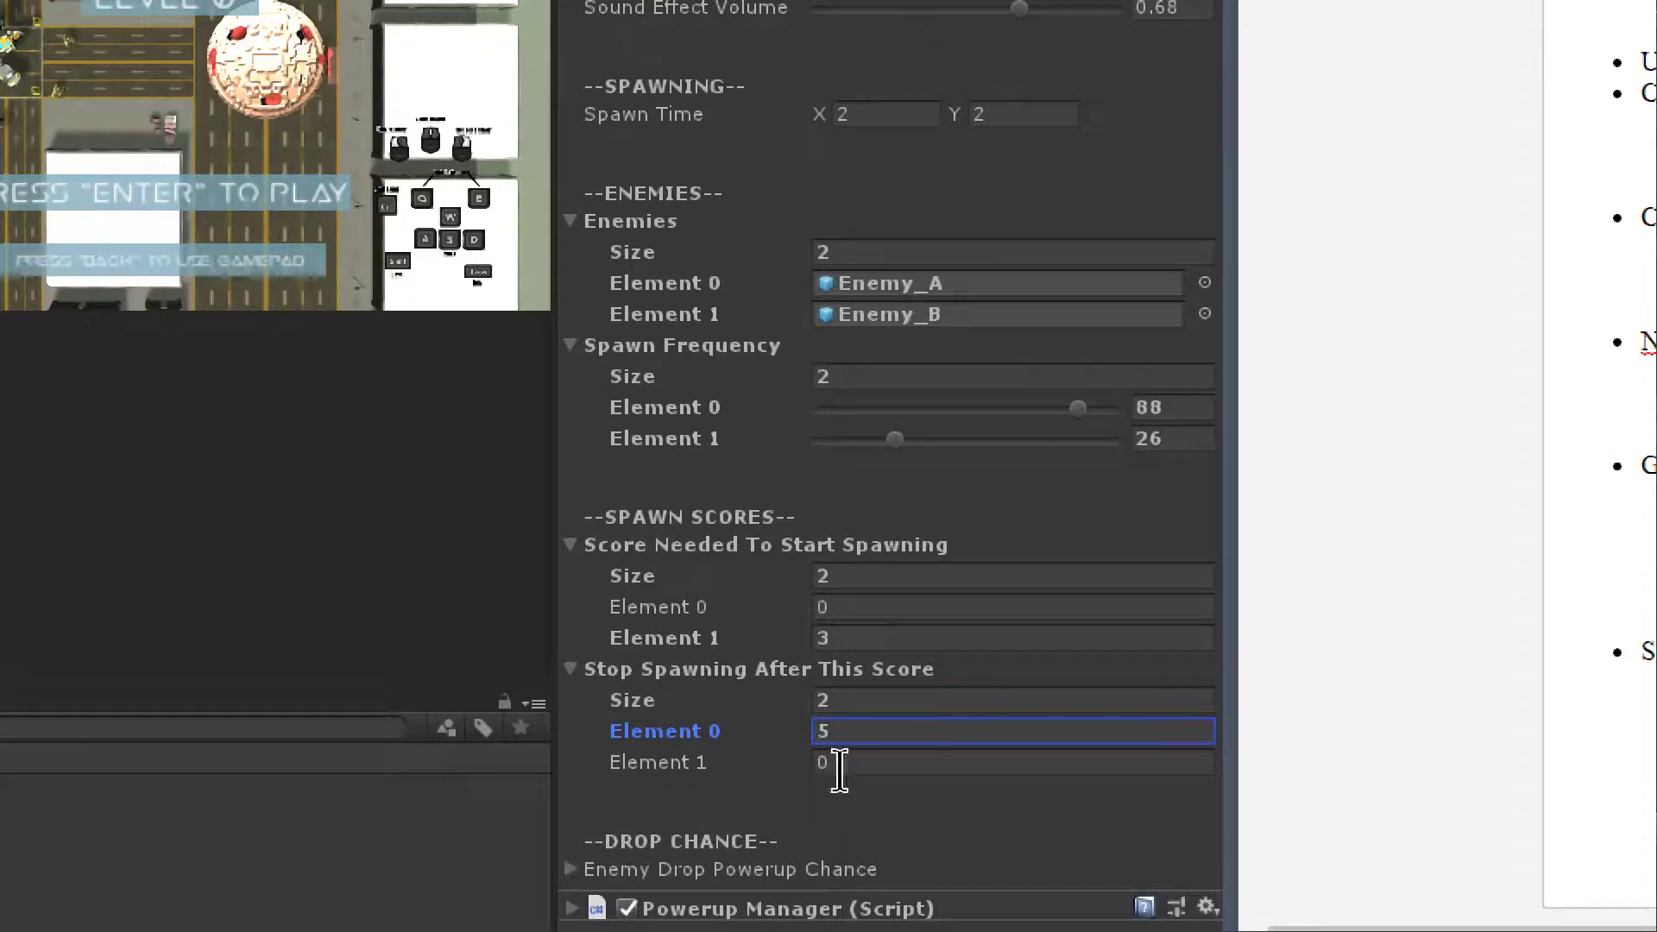
# Examine the Element 1 entry of Stop Spawning After This Score and the Element 0 entry of Score Needed To Start Spawning
pyautogui.click(861, 824)
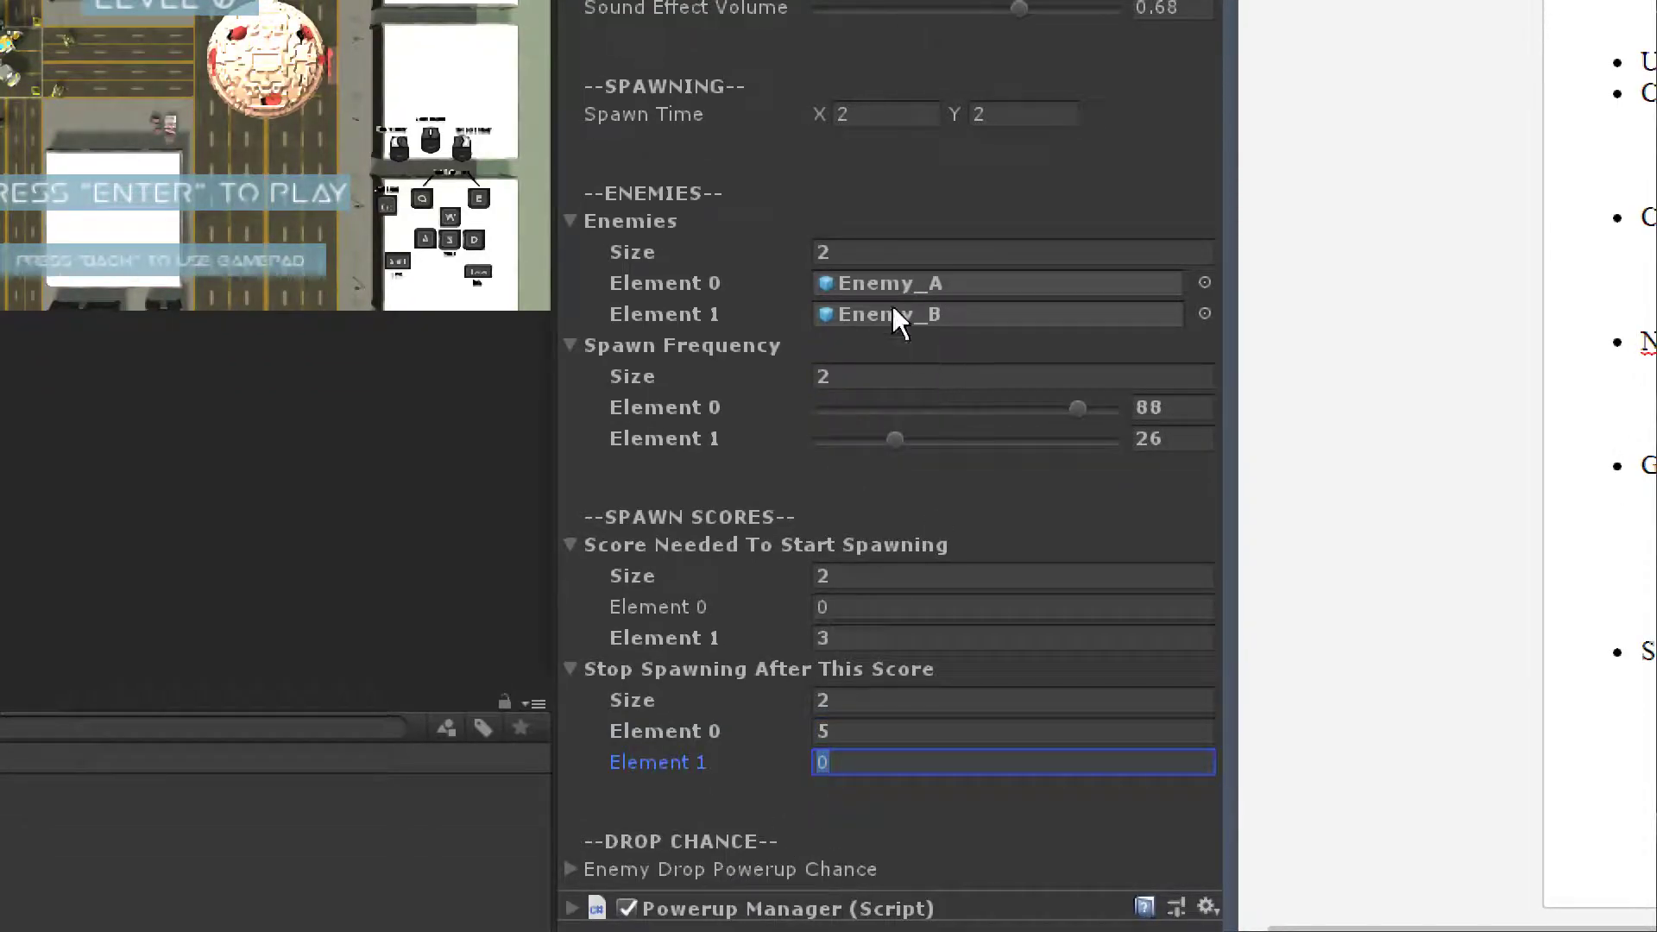
pyautogui.click(852, 761)
pyautogui.doubleClick(836, 761)
pyautogui.click(861, 762)
pyautogui.click(853, 606)
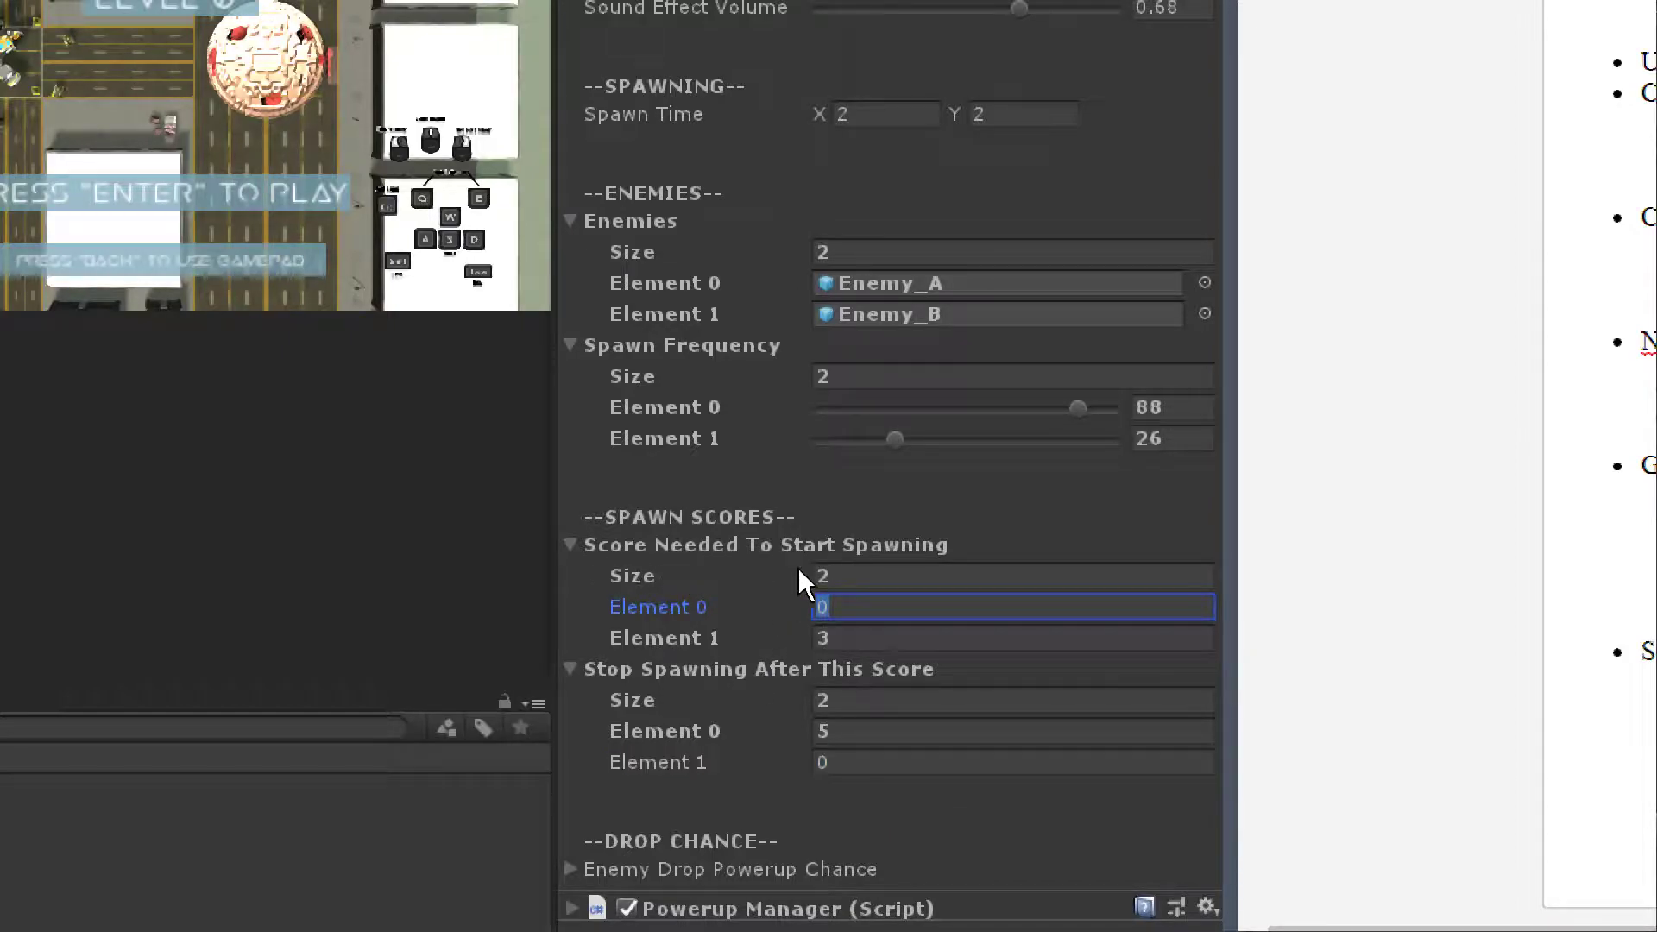
pyautogui.doubleClick(857, 606)
pyautogui.click(854, 763)
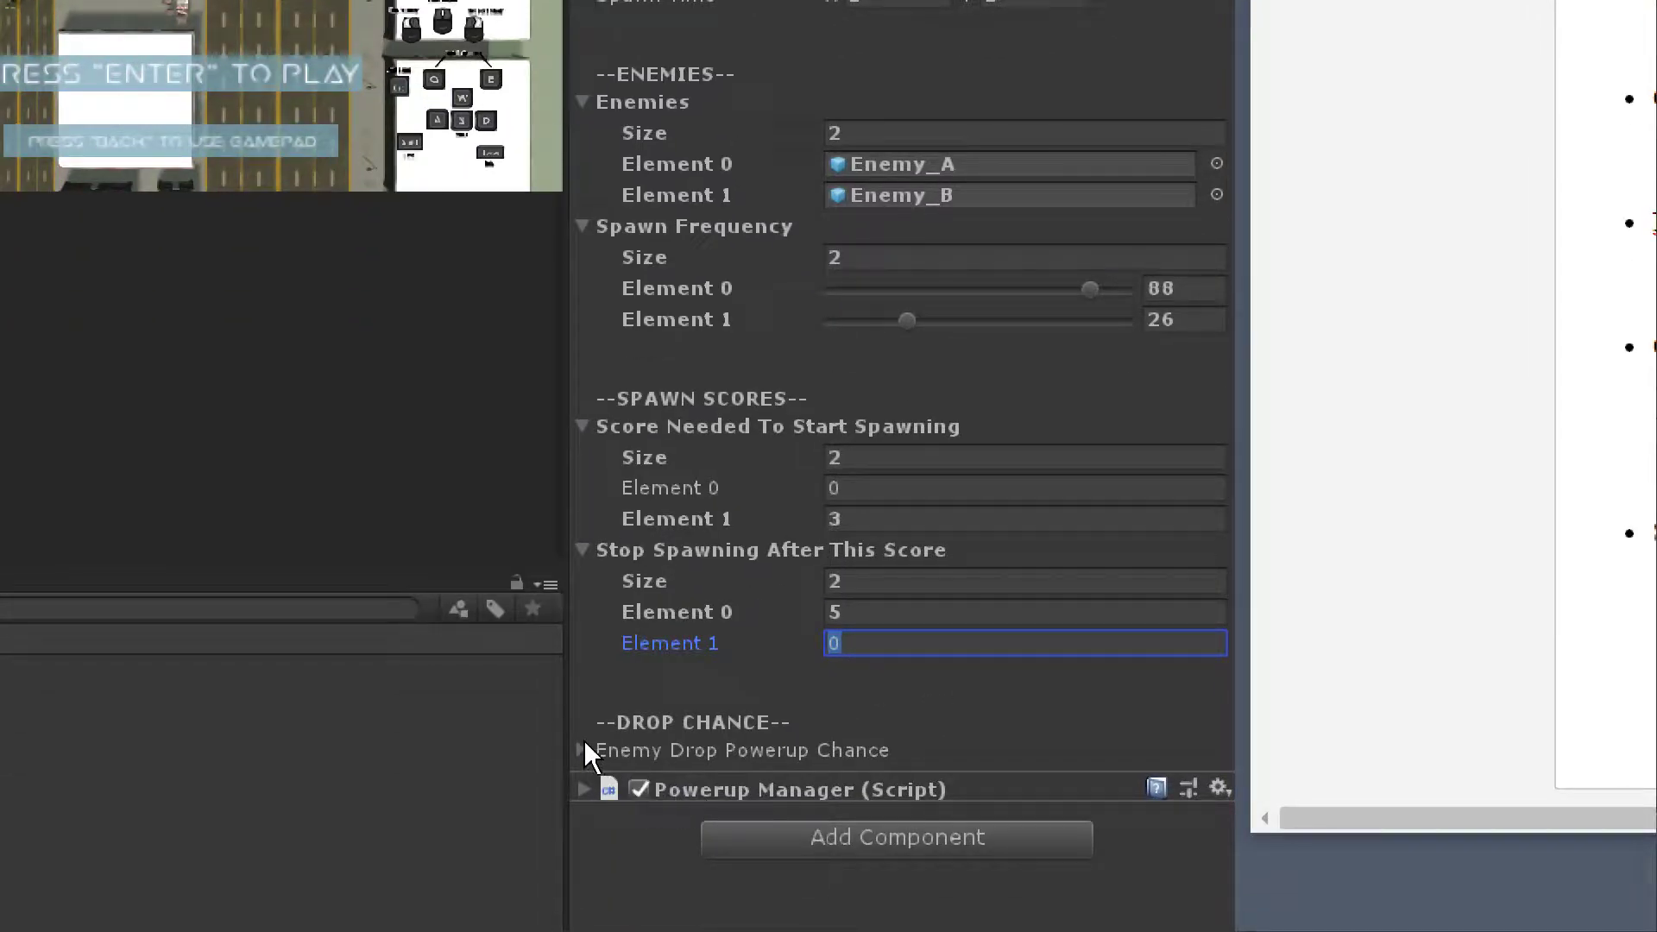
# Resize the Enemy Drop Powerup Chance list to 2 and set Element 0 to 30 and Element 1 to 73
pyautogui.click(584, 750)
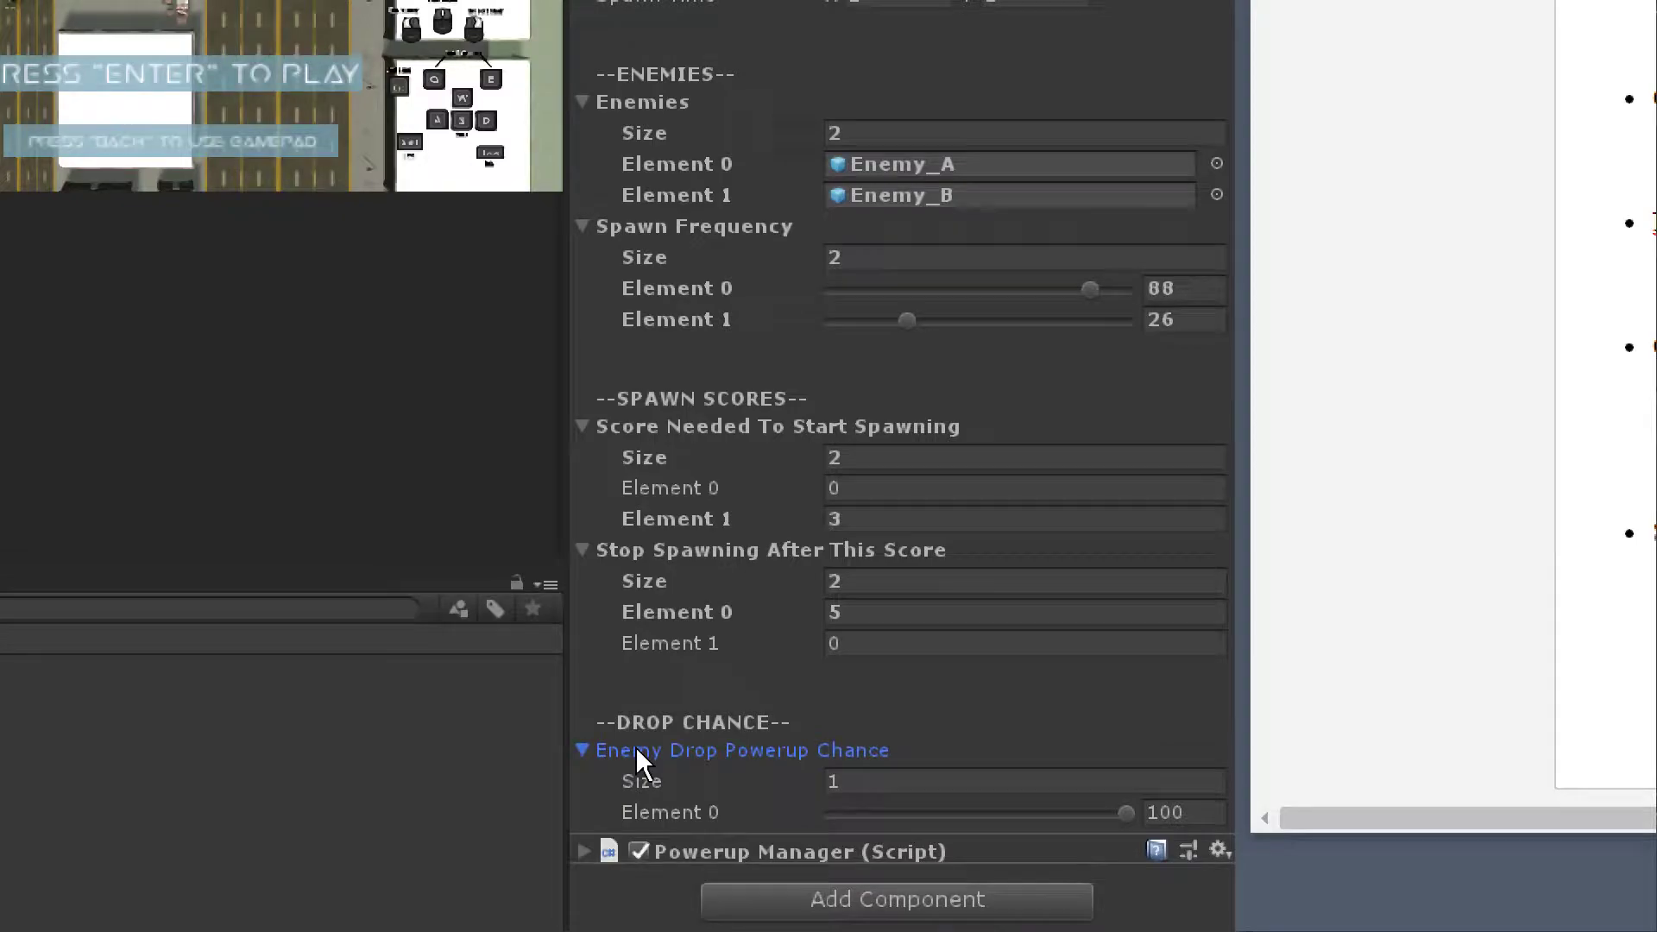
pyautogui.click(858, 779)
pyautogui.write('2')
pyautogui.press('Return')
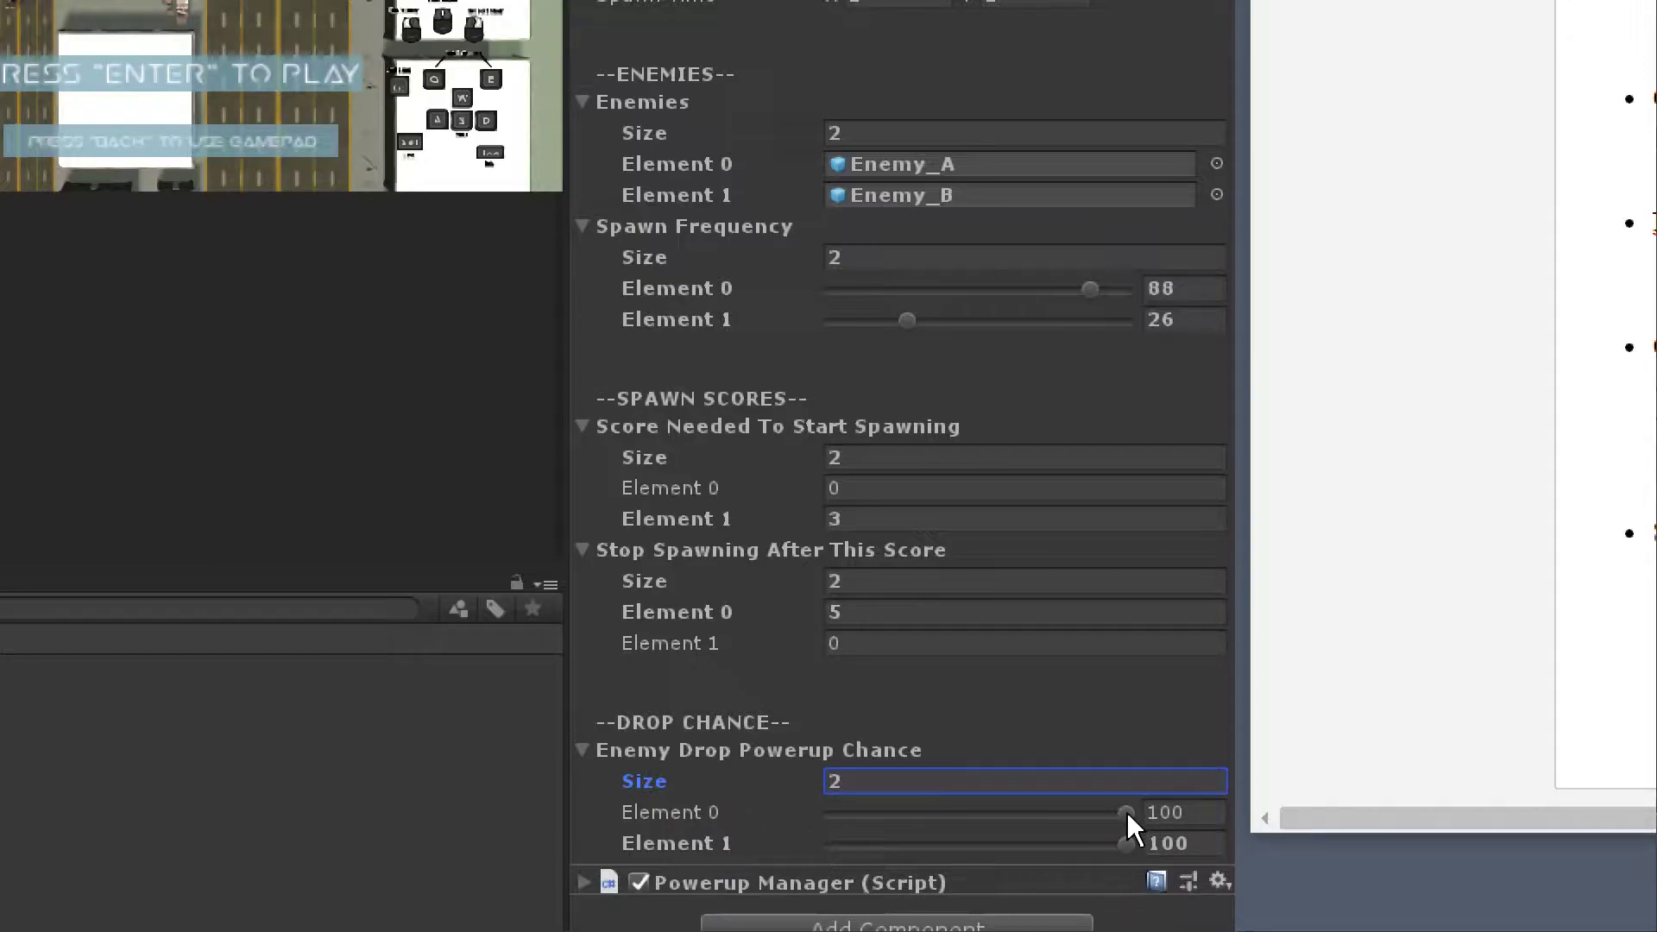
pyautogui.moveTo(1127, 813); pyautogui.dragTo(914, 813)
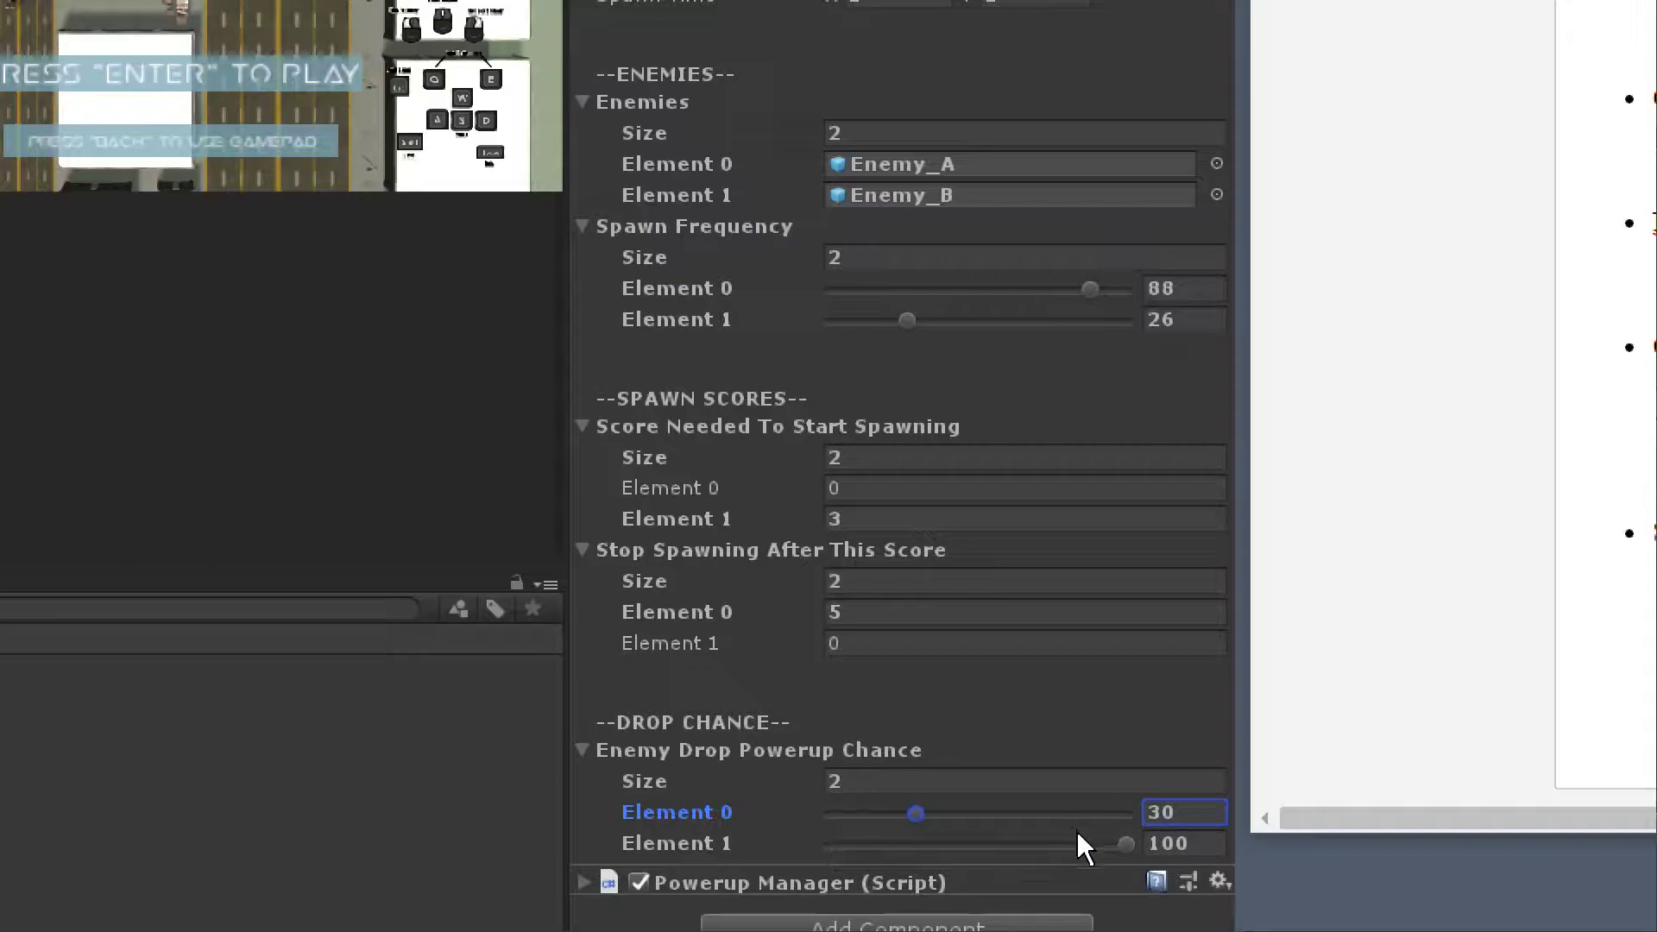
pyautogui.moveTo(1127, 844); pyautogui.dragTo(1052, 846)
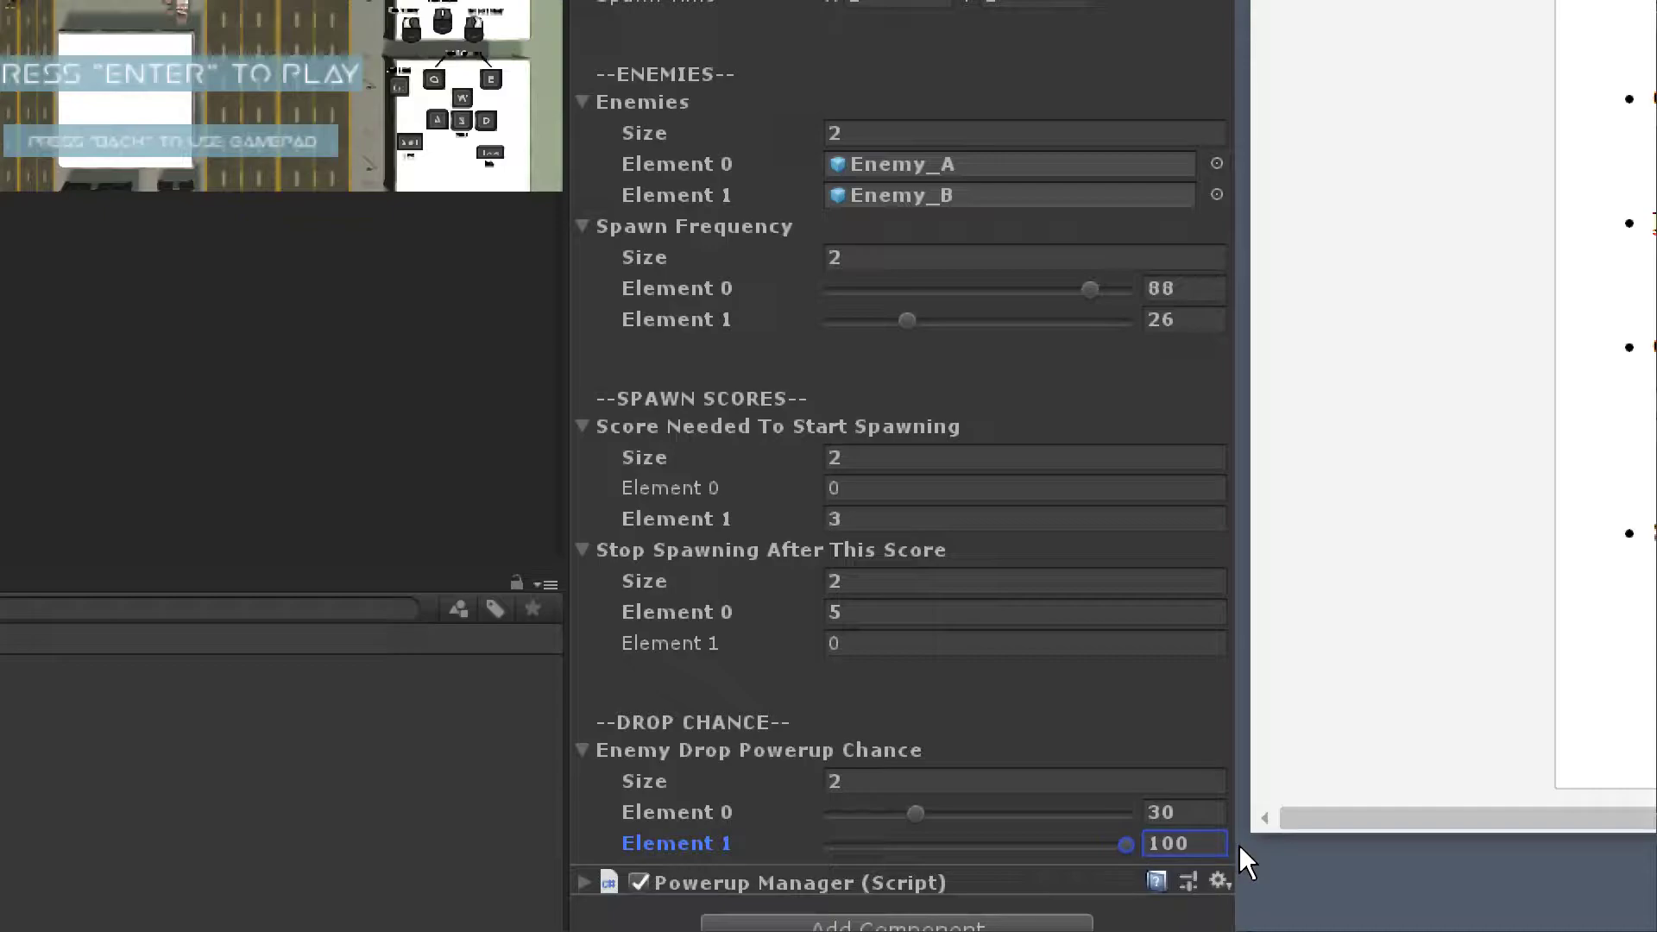
pyautogui.moveTo(1126, 844); pyautogui.dragTo(1066, 839)
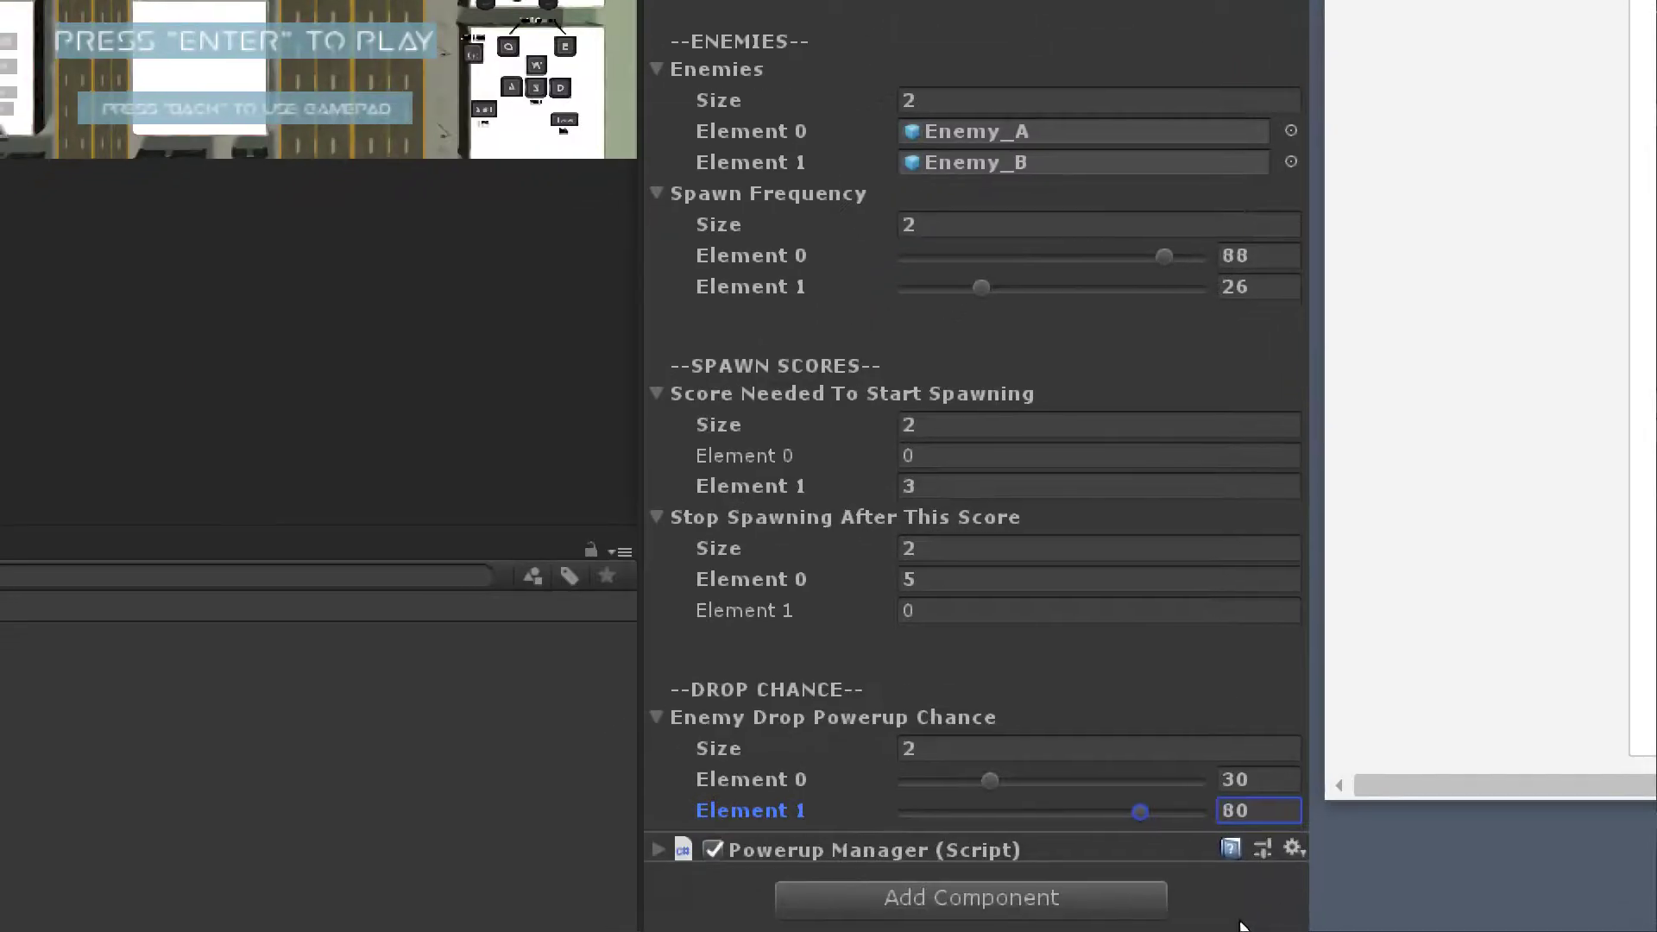
pyautogui.moveTo(1137, 812); pyautogui.dragTo(1117, 813)
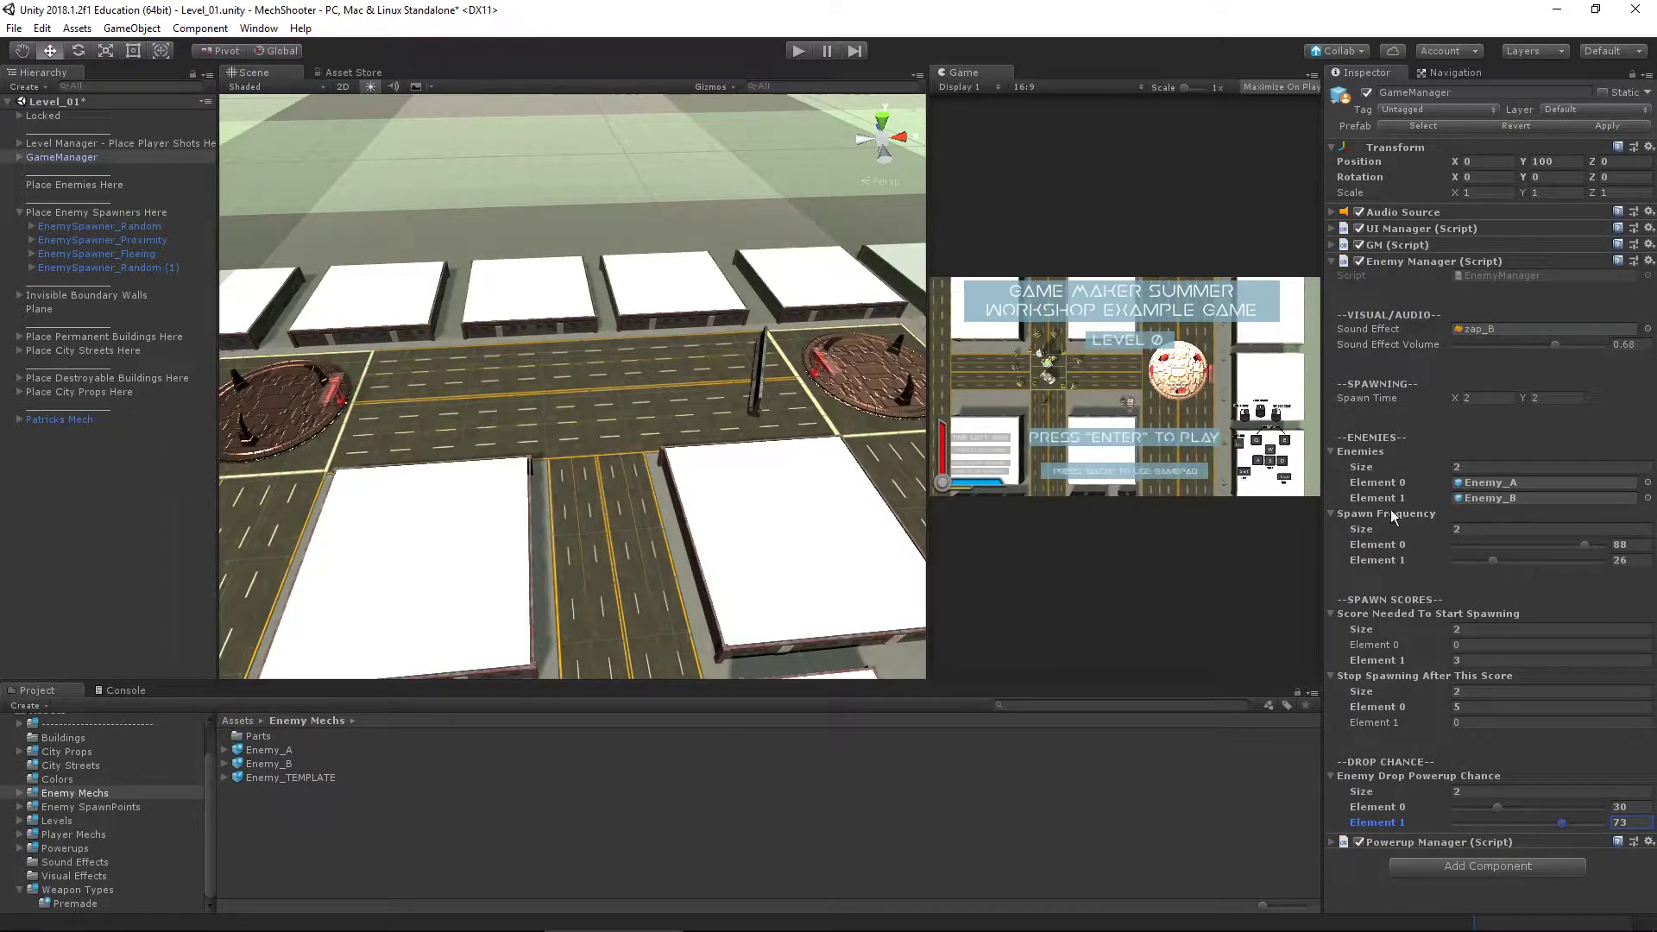
# Set the size of the Enemies and Spawn Frequency lists to 5
pyautogui.click(1476, 466)
pyautogui.write('5')
pyautogui.press('Return')
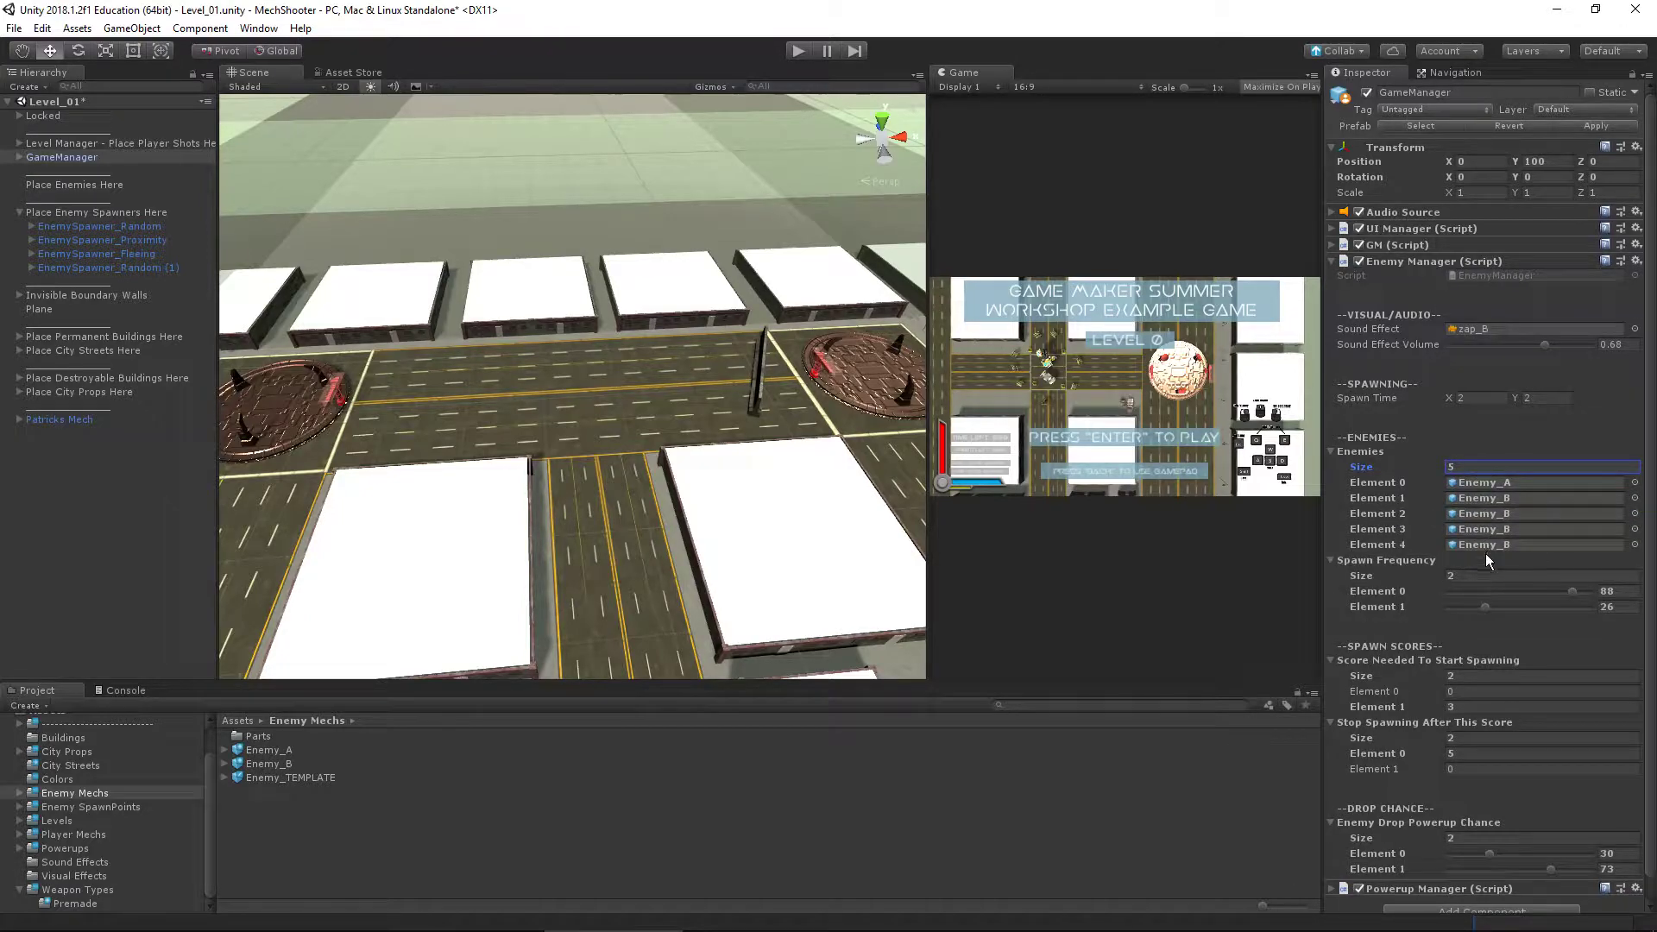
pyautogui.click(1478, 576)
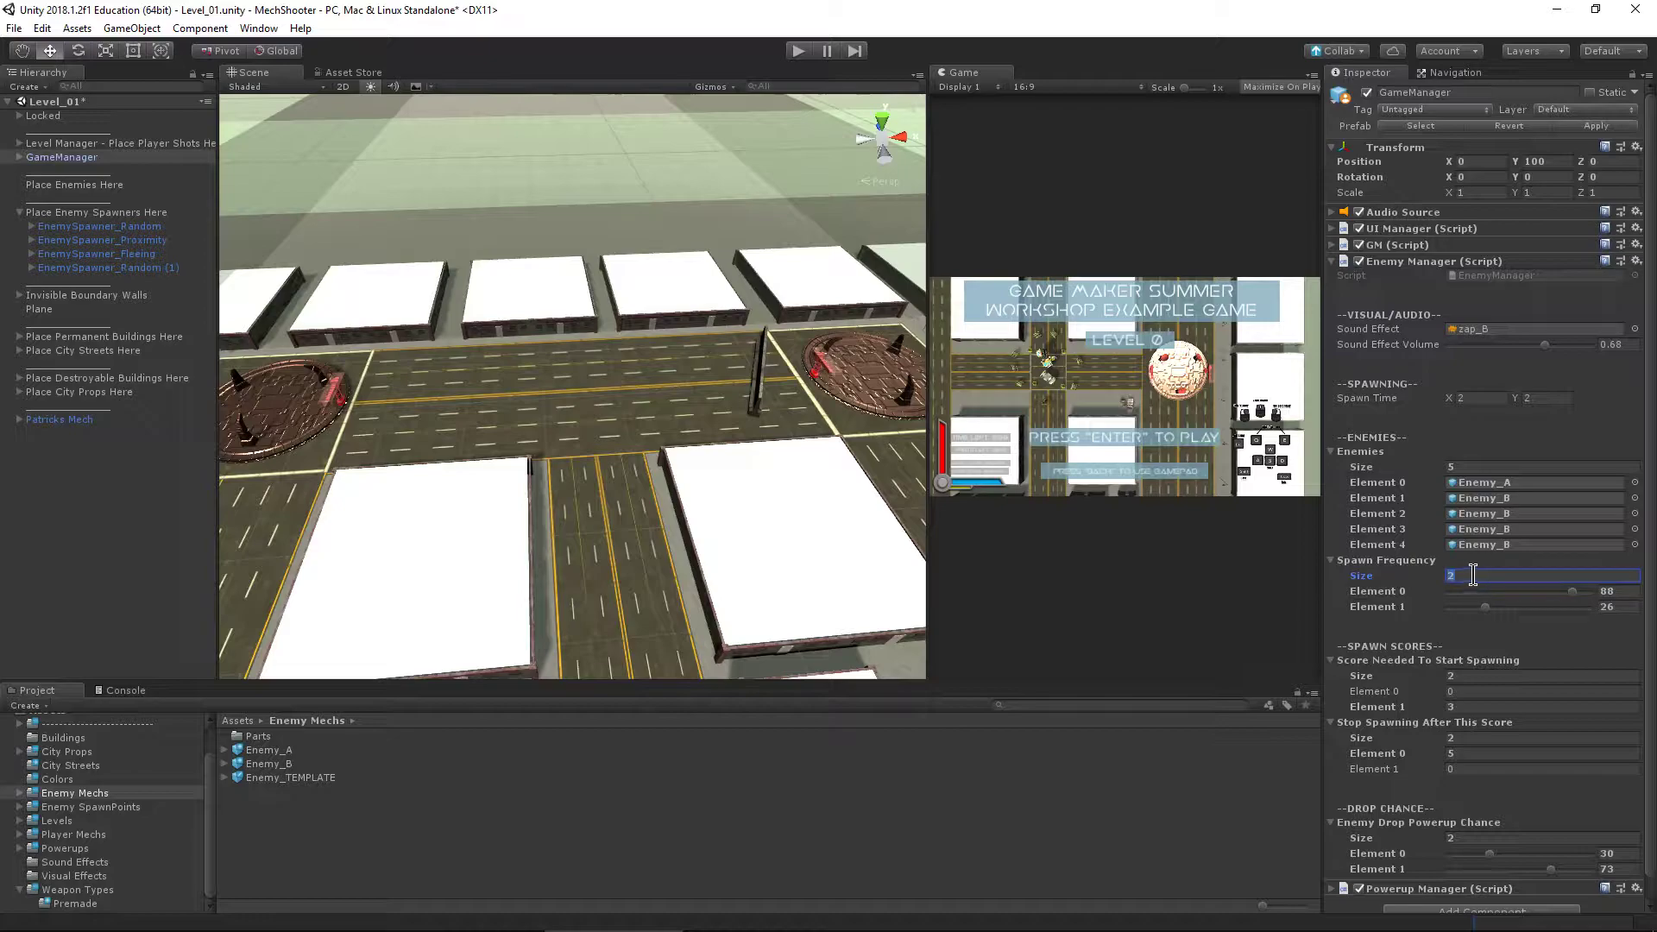
pyautogui.write('5')
pyautogui.press('Return')
# Set the size of both spawn score lists and the Enemy Drop Powerup Chance list to 5
pyautogui.click(1482, 722)
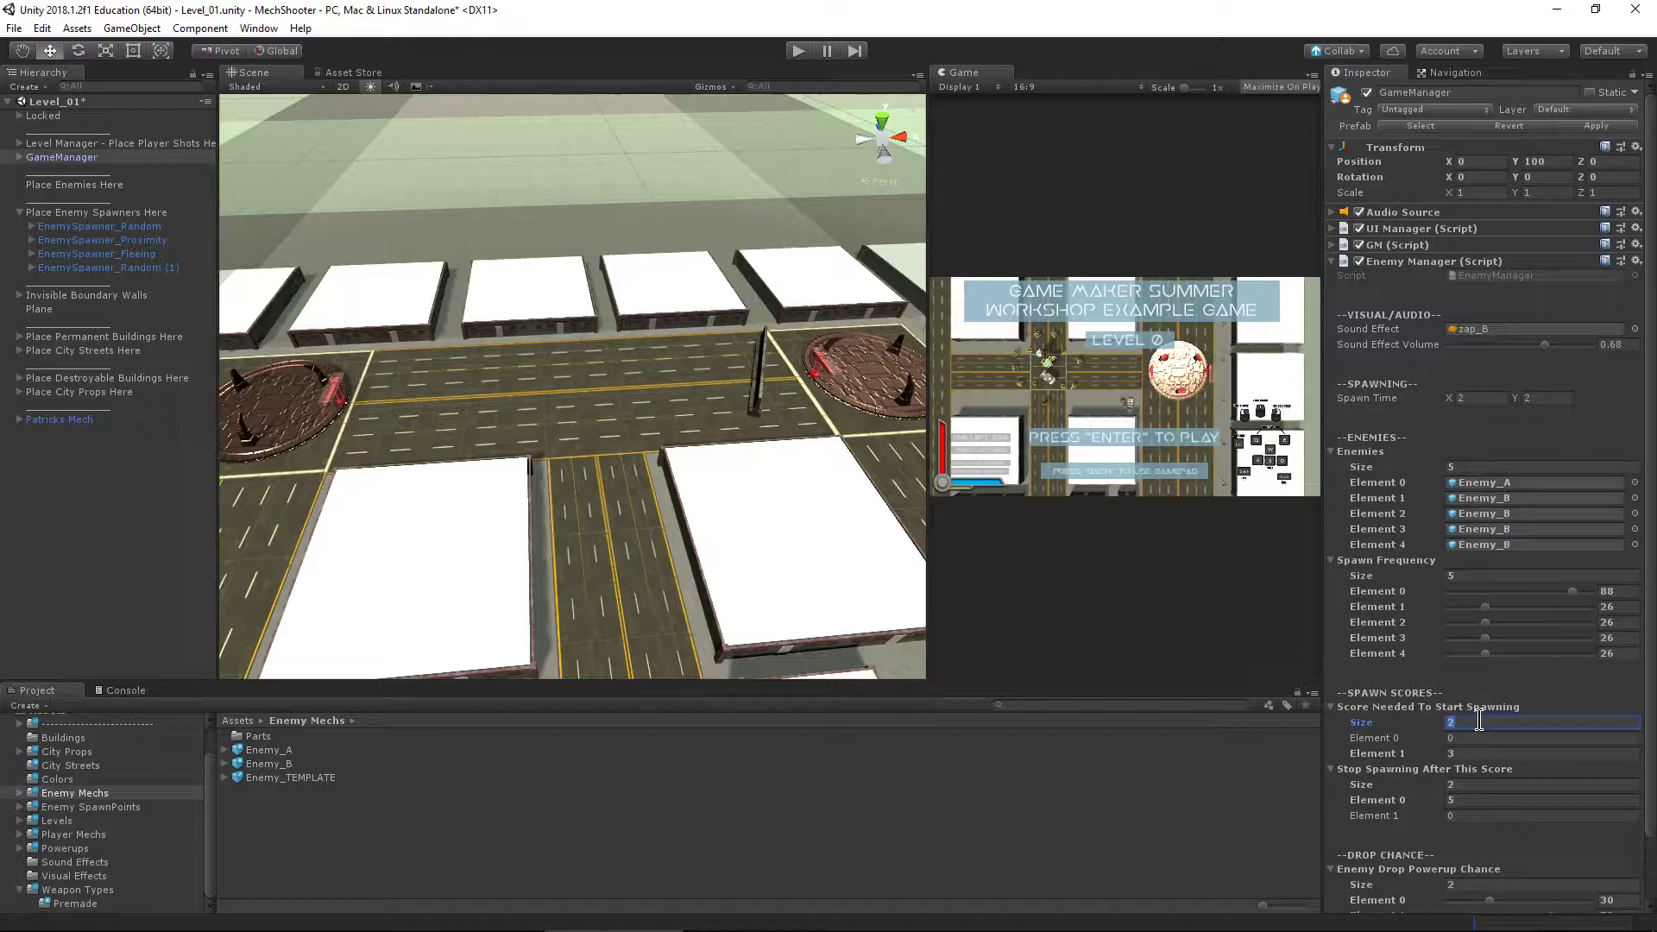
pyautogui.write('5')
pyautogui.press('Return')
pyautogui.click(1478, 833)
pyautogui.write('5')
pyautogui.press('Return')
pyautogui.scroll(-3, 1483, 825)
pyautogui.click(1491, 822)
pyautogui.write('5')
pyautogui.press('Return')
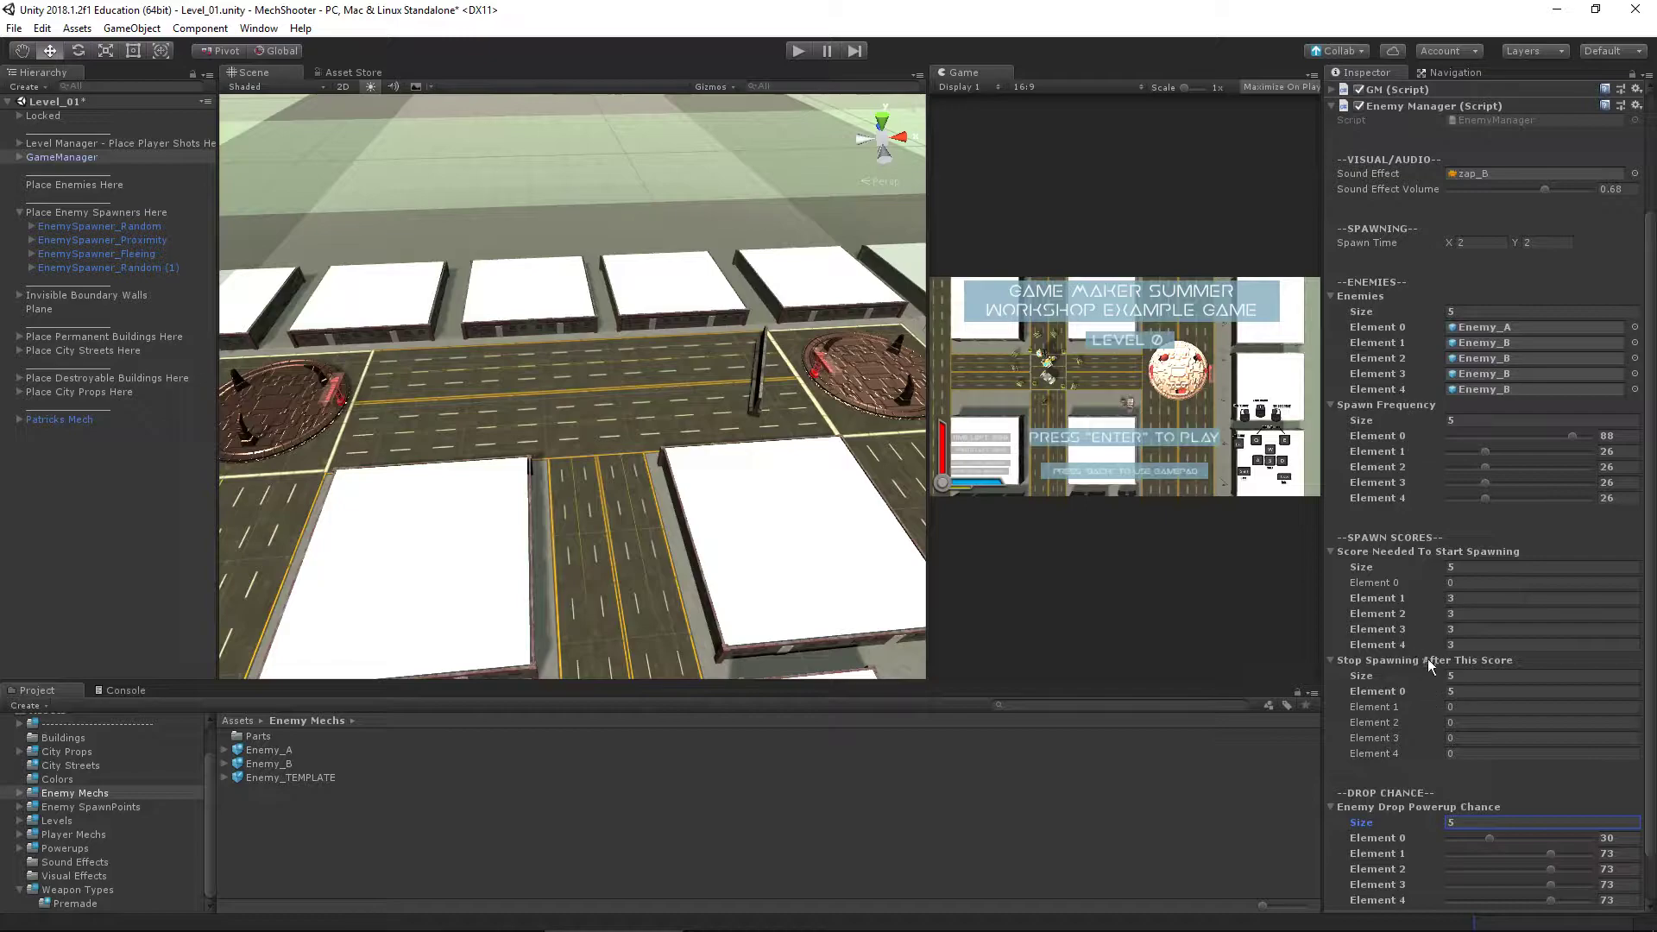
# Set the Enemies and Spawn Frequency list sizes back to 2
pyautogui.click(1468, 312)
pyautogui.write('2')
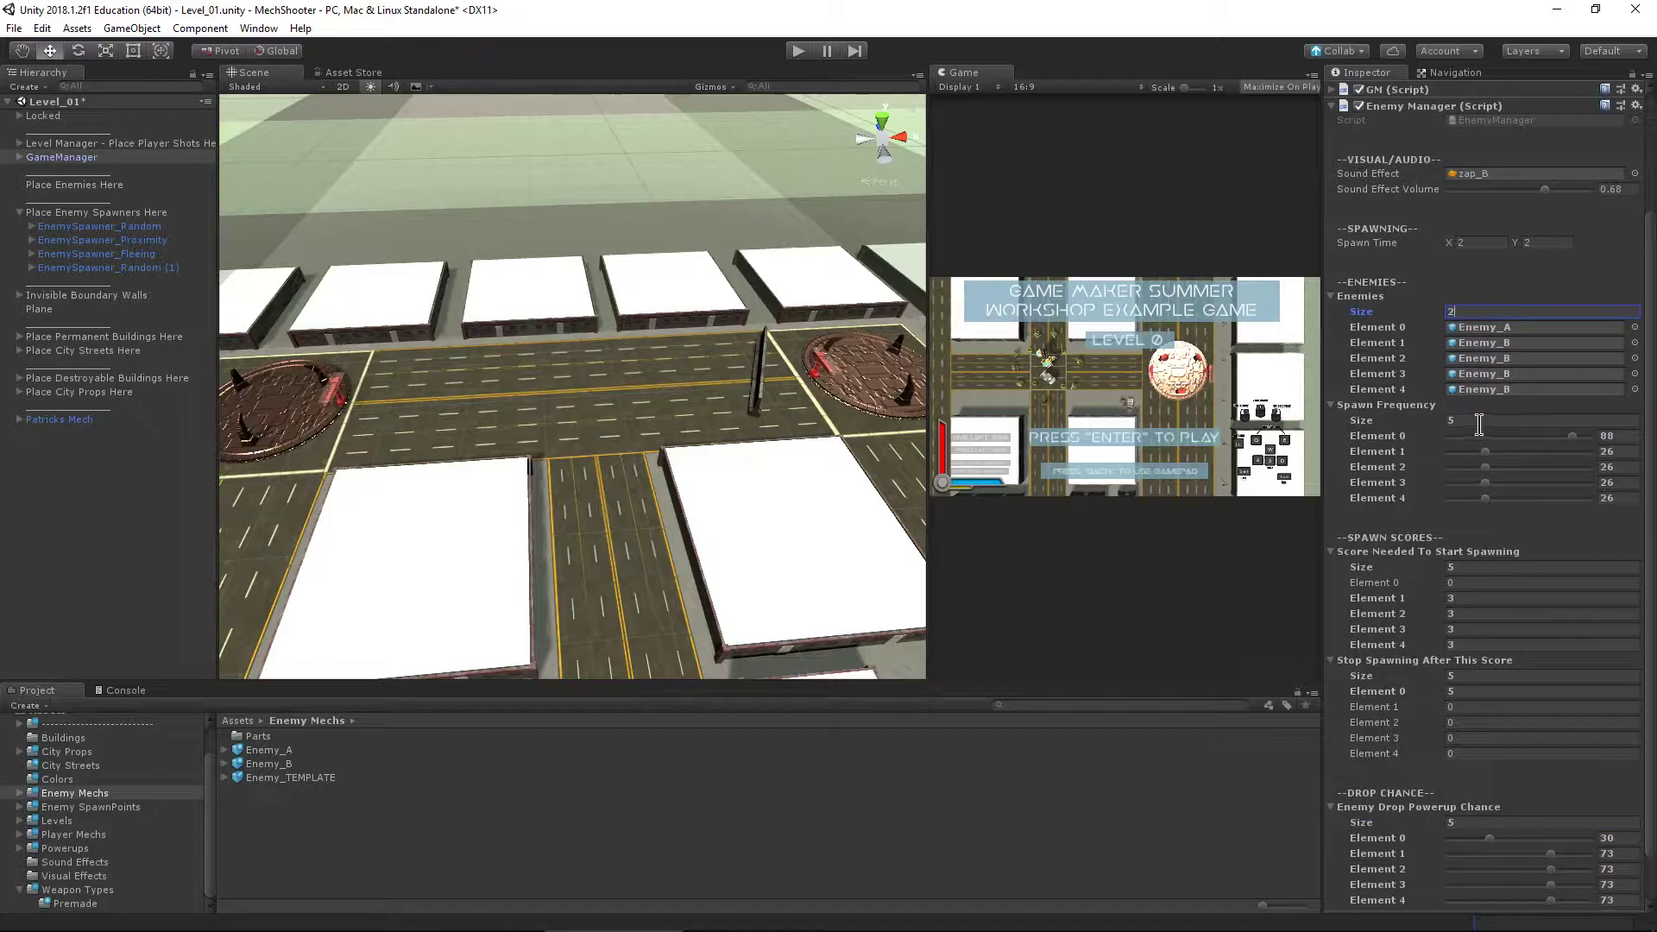
pyautogui.press('Return')
pyautogui.write('2')
pyautogui.press('Return')
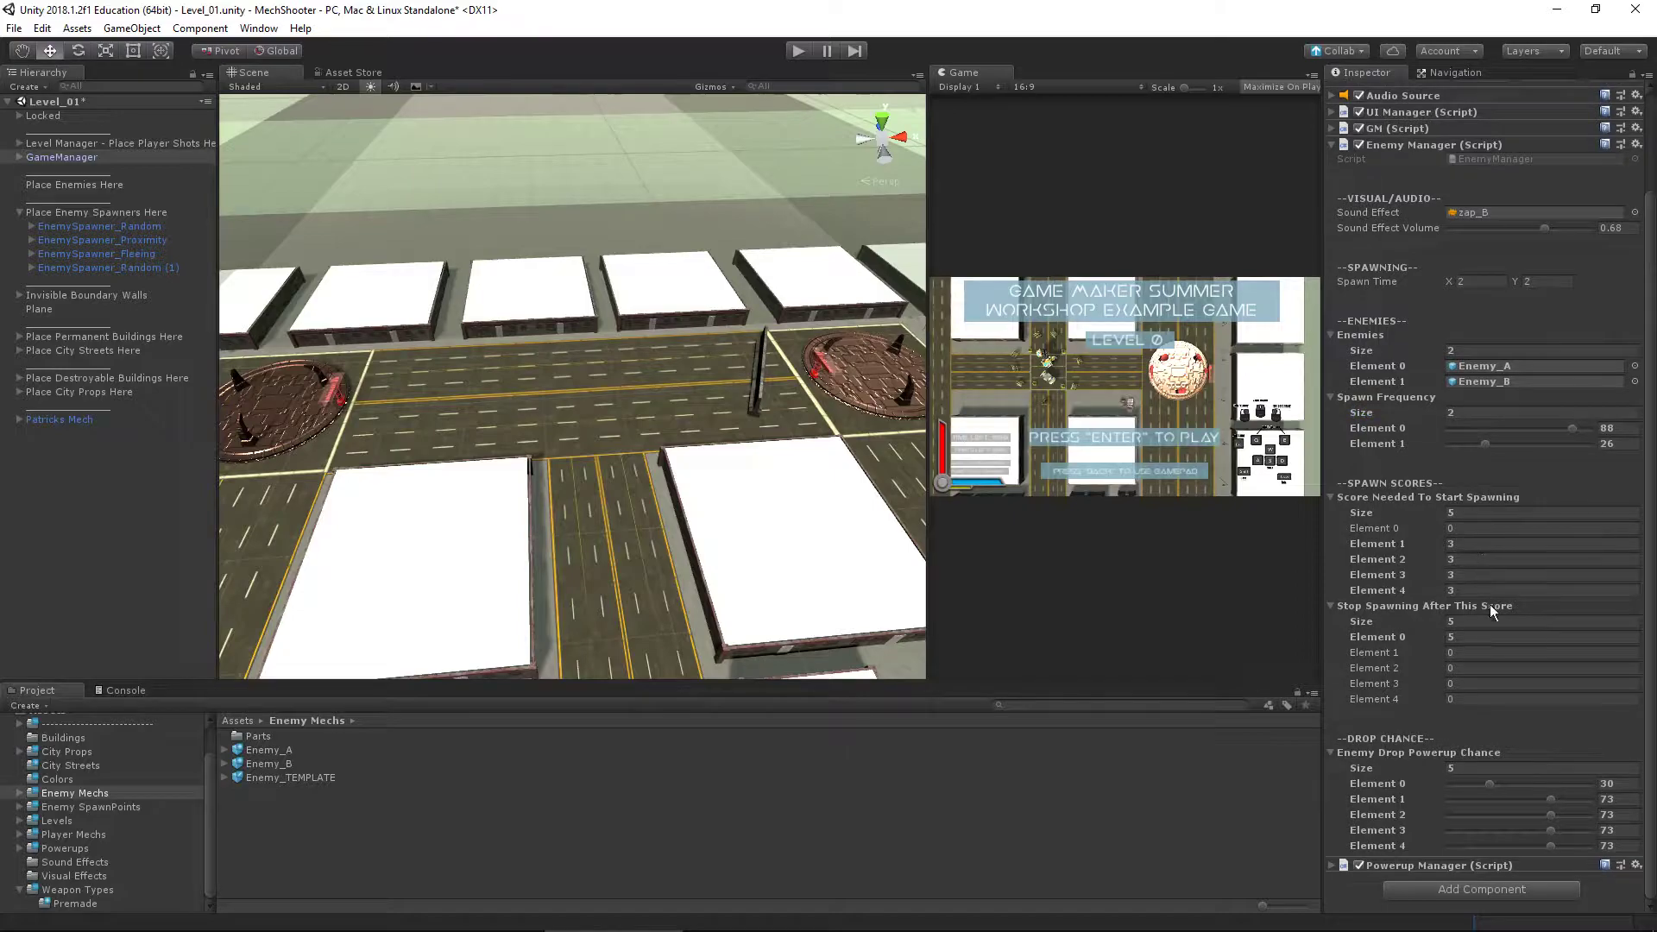
# Set the sizes of both spawn score lists and the Enemy Drop Powerup Chance list back to 2
pyautogui.click(1483, 512)
pyautogui.write('2')
pyautogui.press('Return')
pyautogui.click(1519, 621)
pyautogui.write('2')
pyautogui.press('Return')
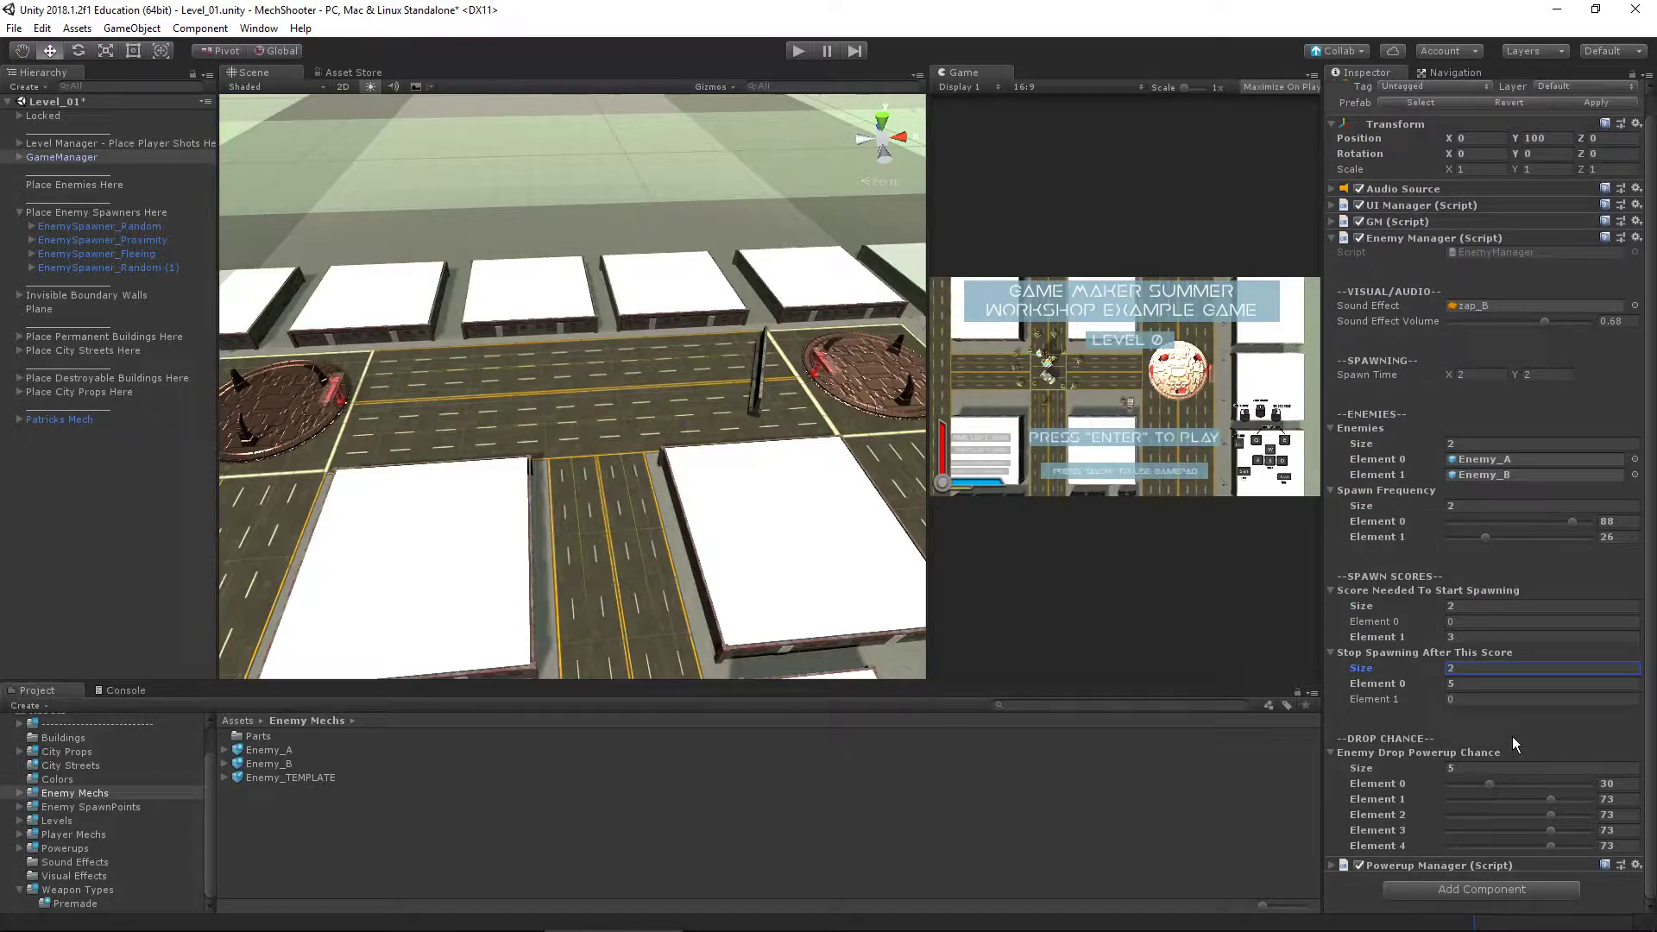
pyautogui.click(1498, 767)
pyautogui.write('2')
pyautogui.press('Return')
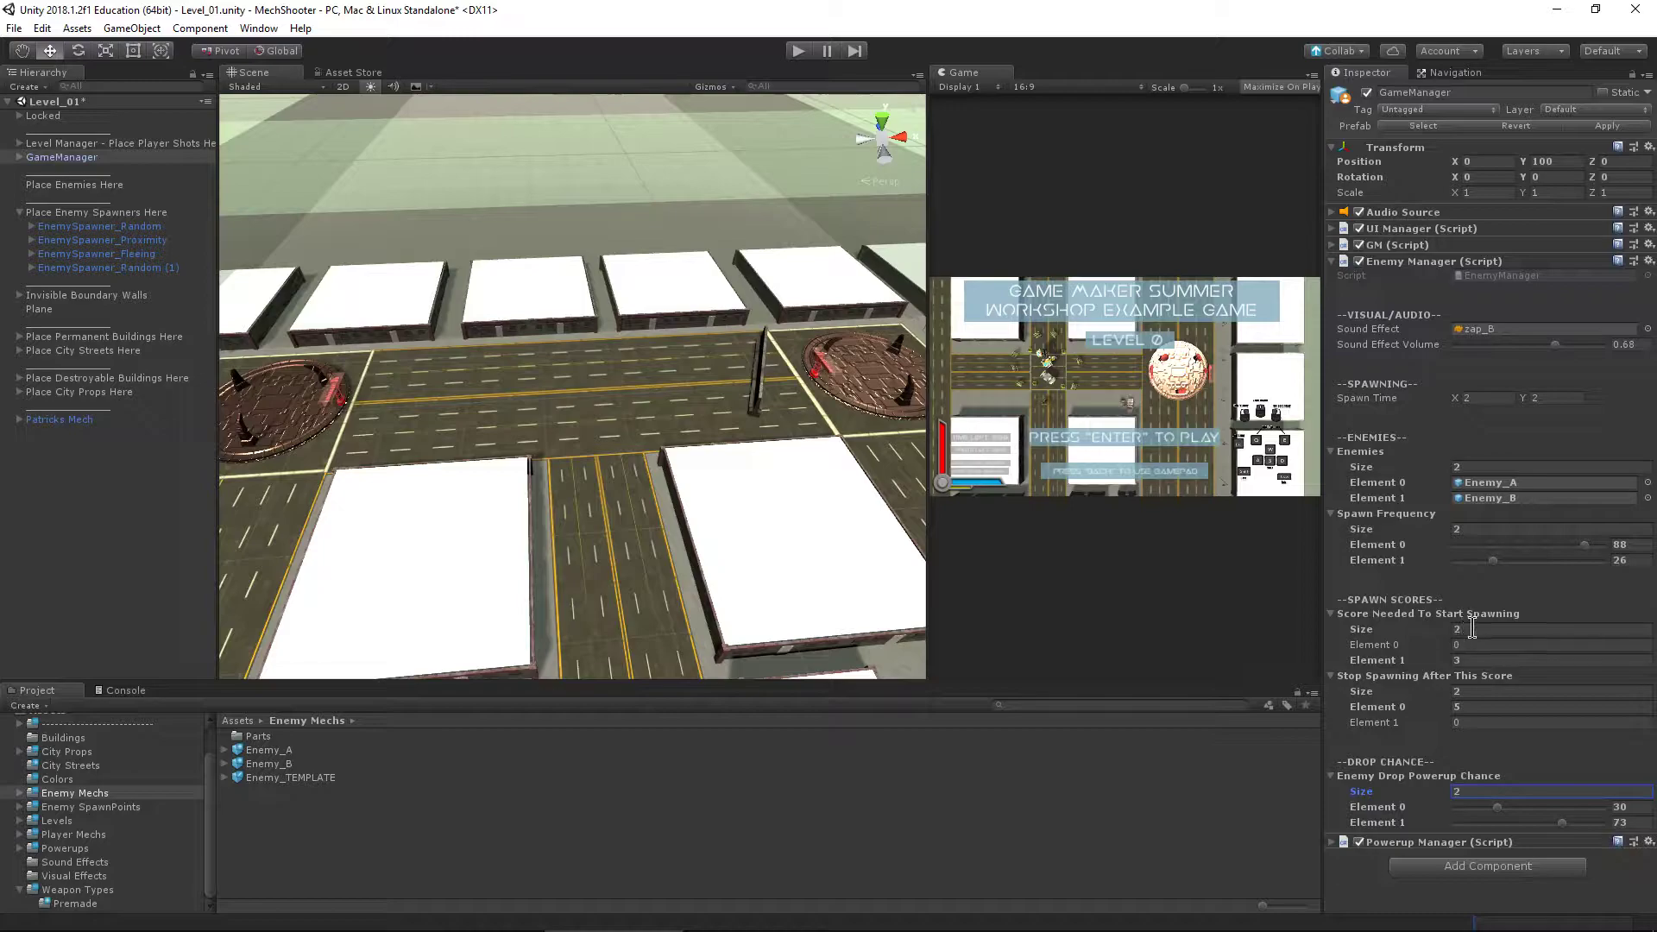
# Collapse the Enemies, Spawn Frequency, both spawn score lists and the Enemy Drop Powerup Chance list
pyautogui.click(1478, 691)
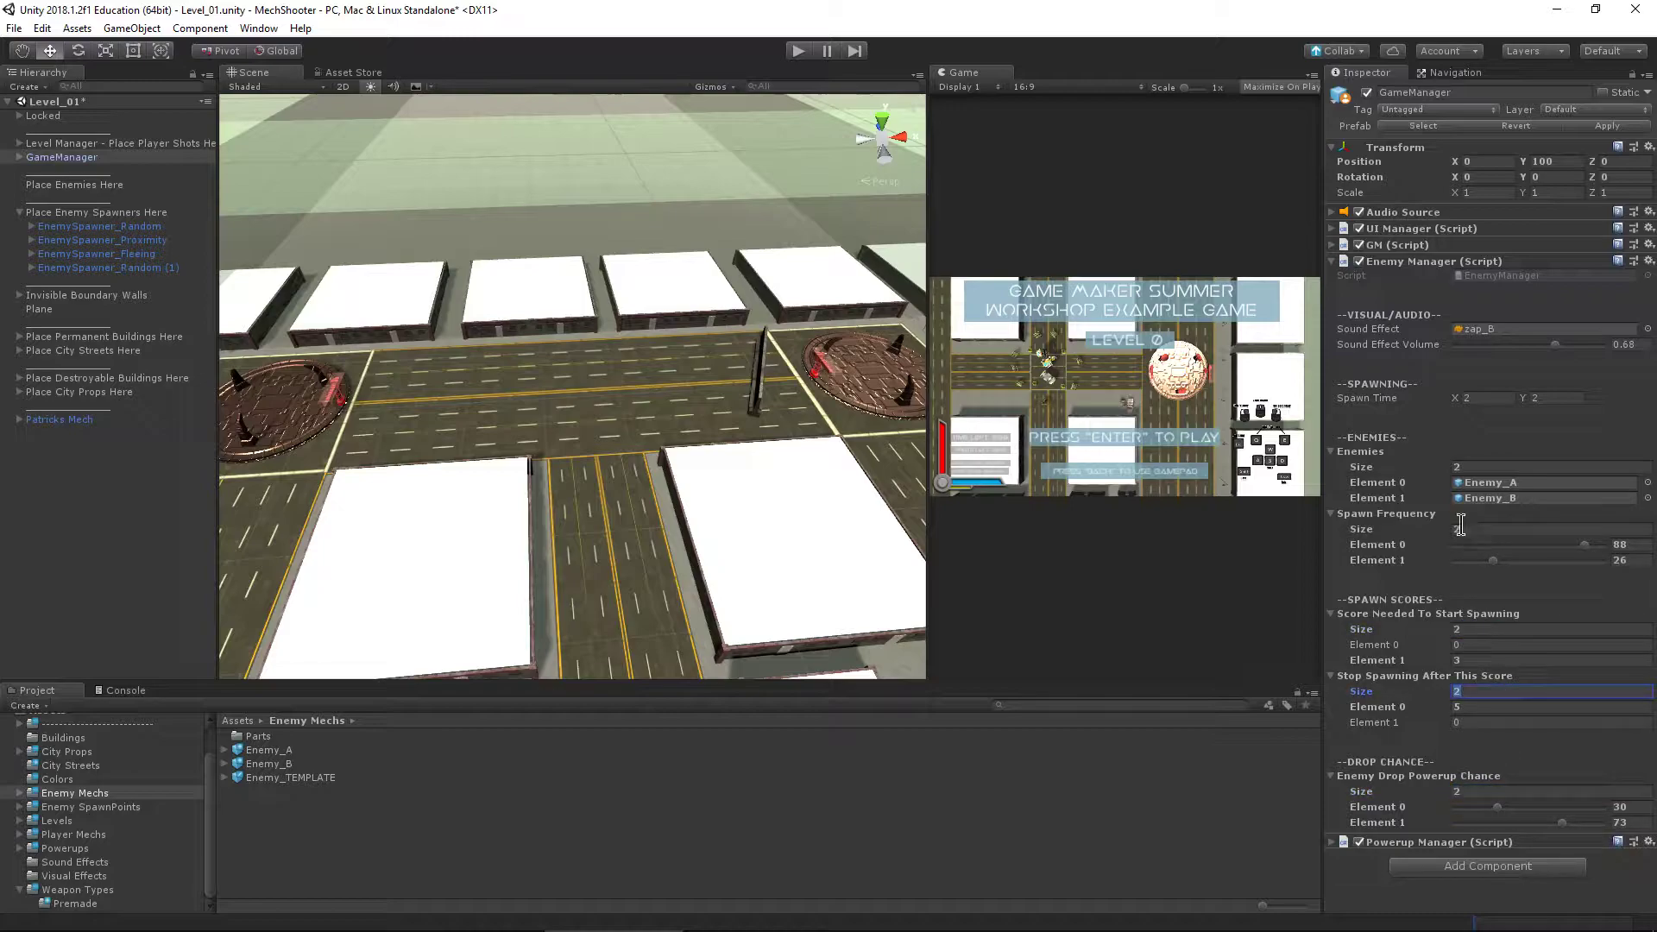
pyautogui.click(1332, 451)
pyautogui.click(1333, 467)
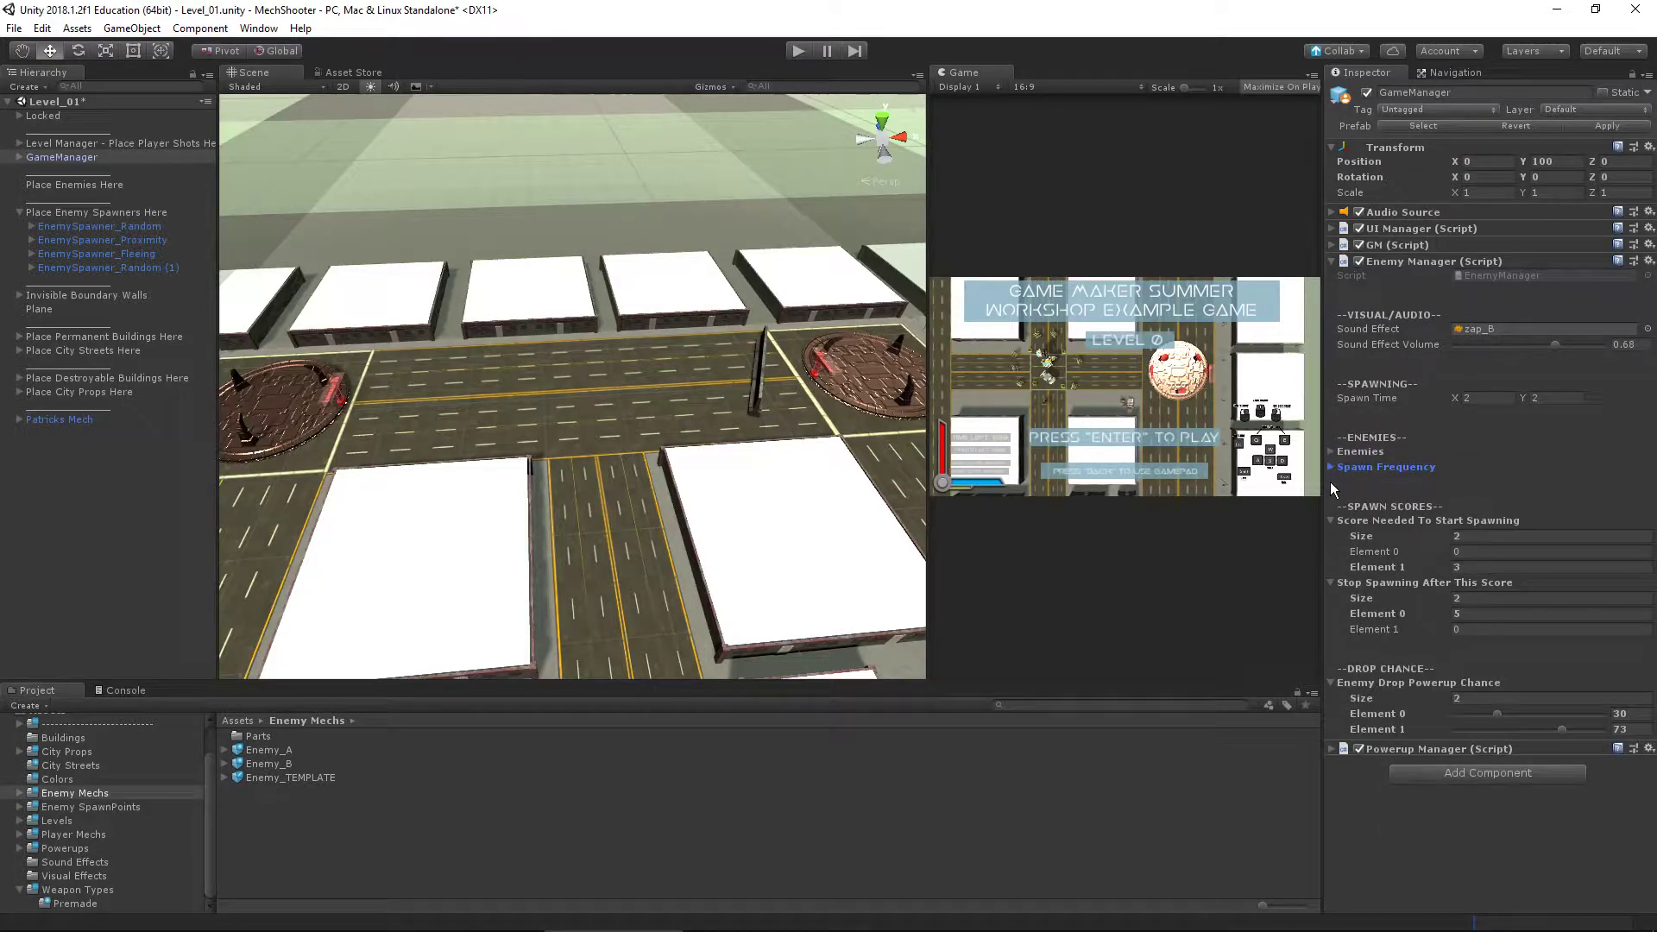
pyautogui.click(1331, 521)
pyautogui.click(1332, 536)
pyautogui.click(1332, 589)
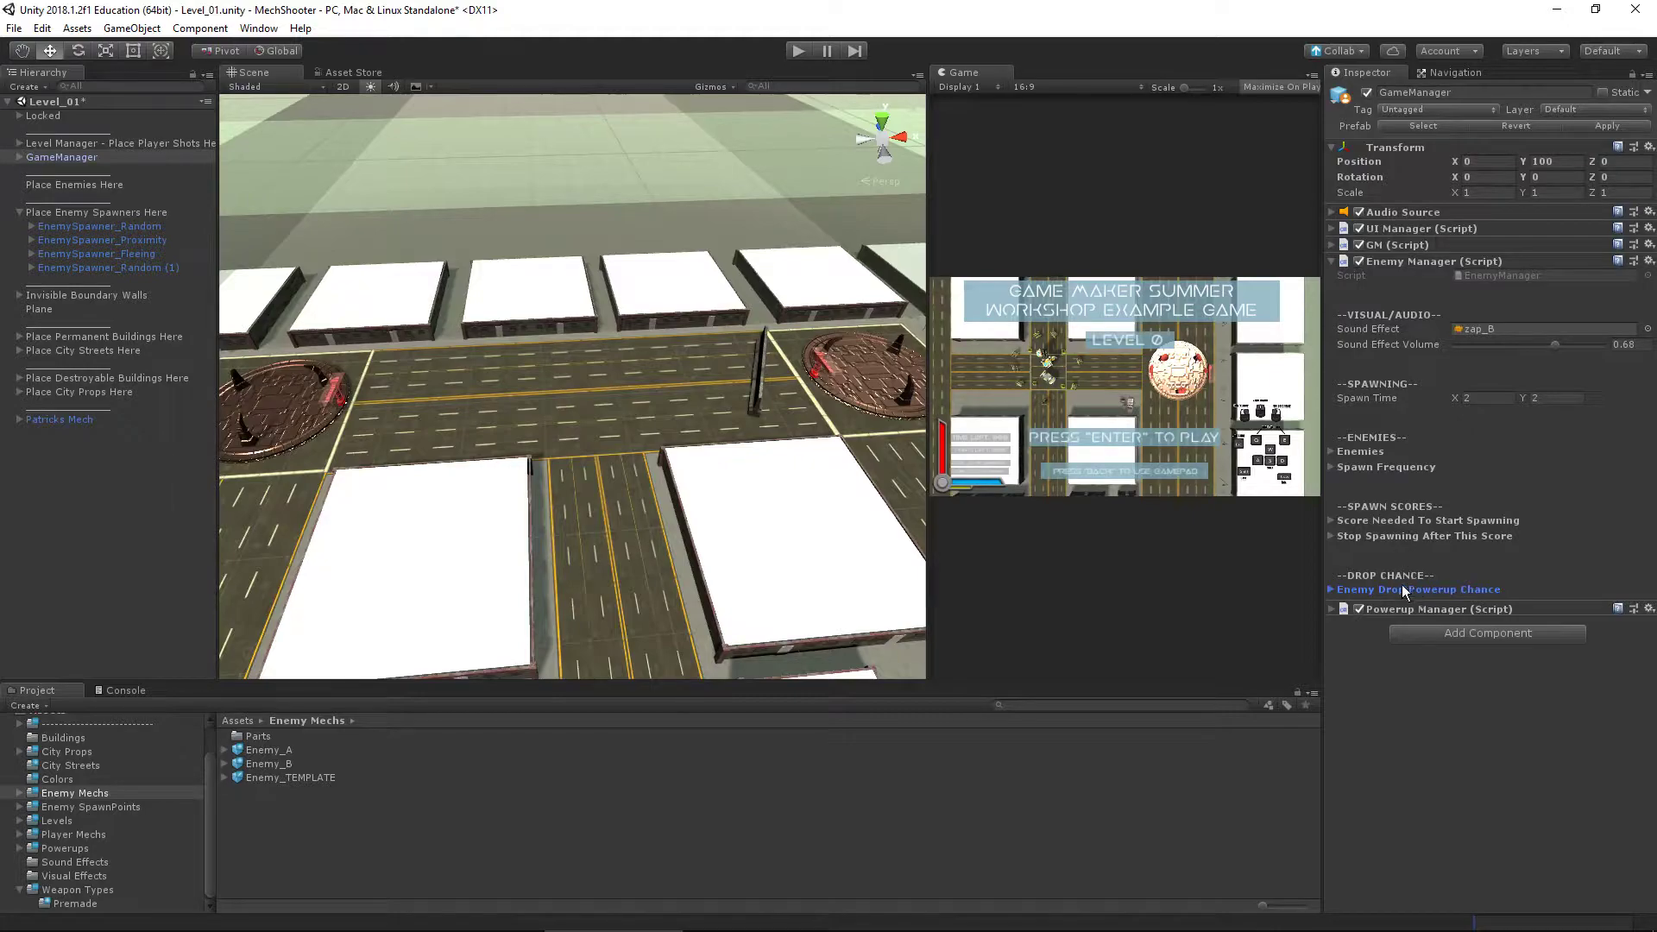
# Expand the Enemy Drop Powerup Chance, Stop Spawning After This Score, Score Needed To Start Spawning and Spawn Frequency lists
pyautogui.click(1330, 588)
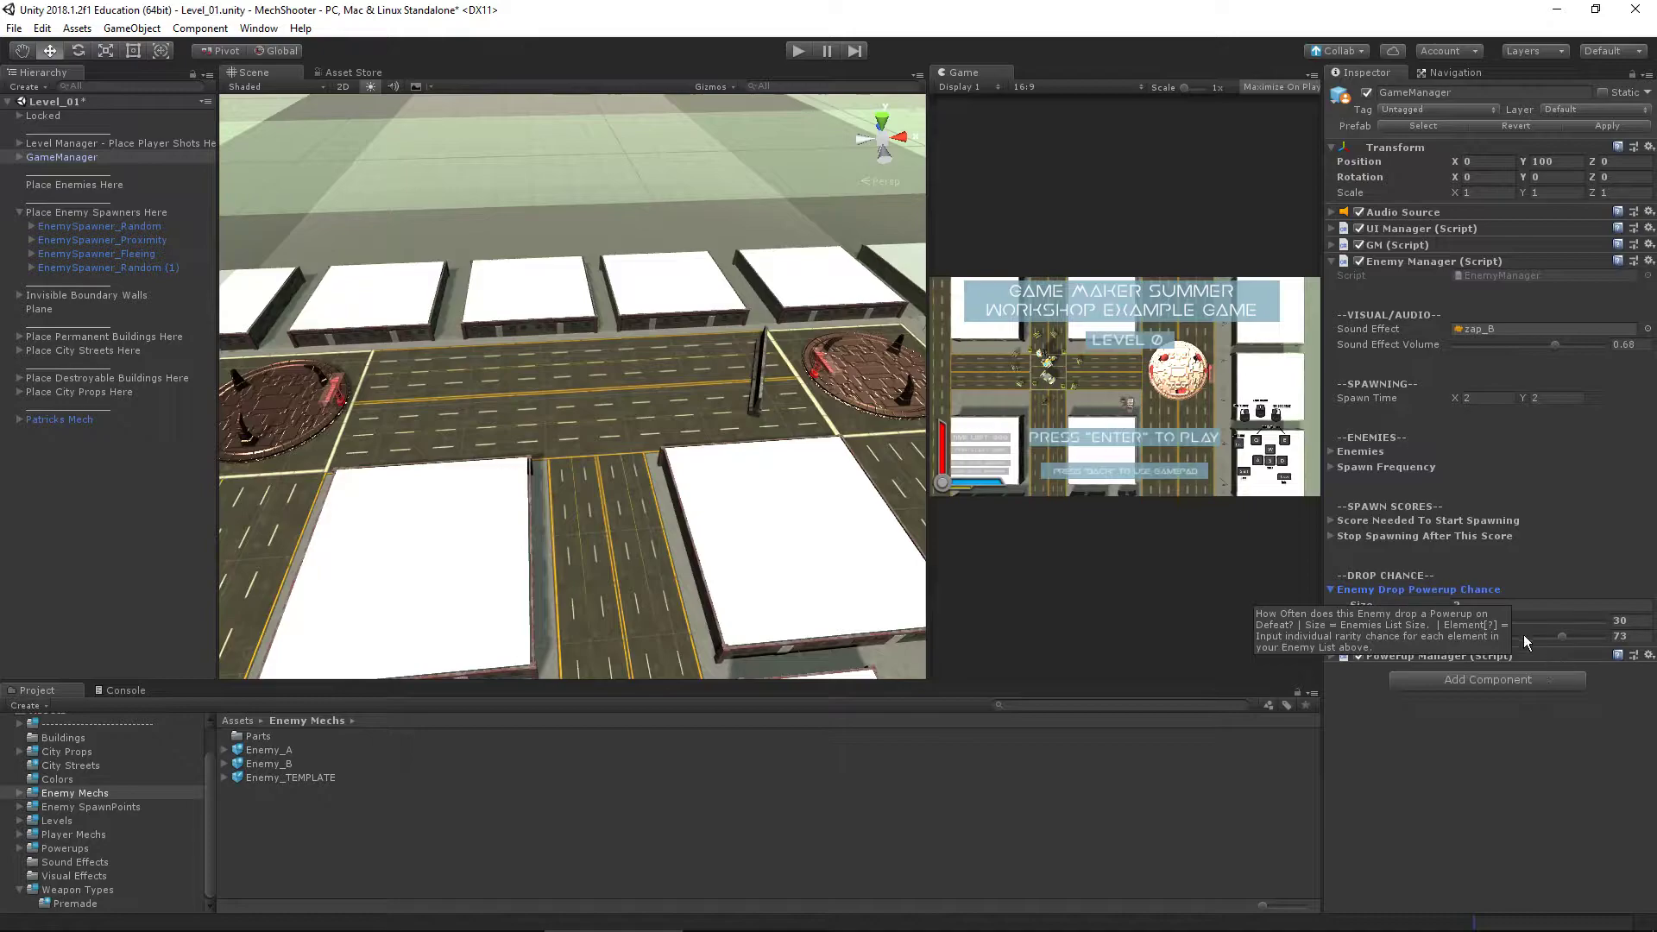
pyautogui.click(1489, 604)
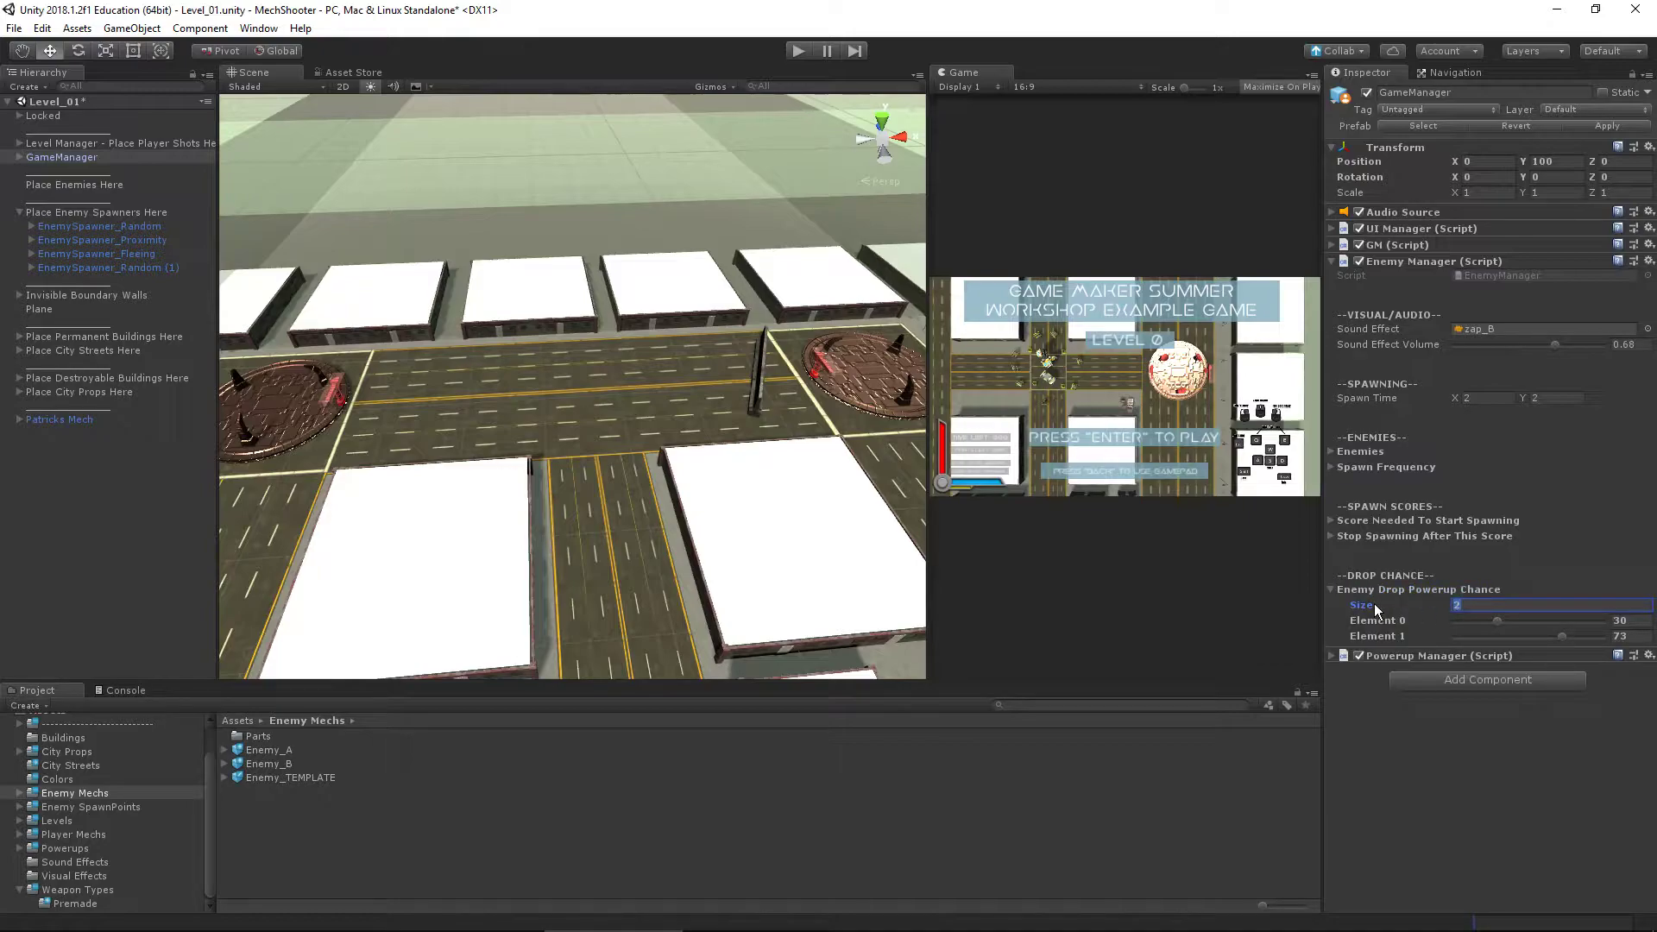
pyautogui.click(1330, 536)
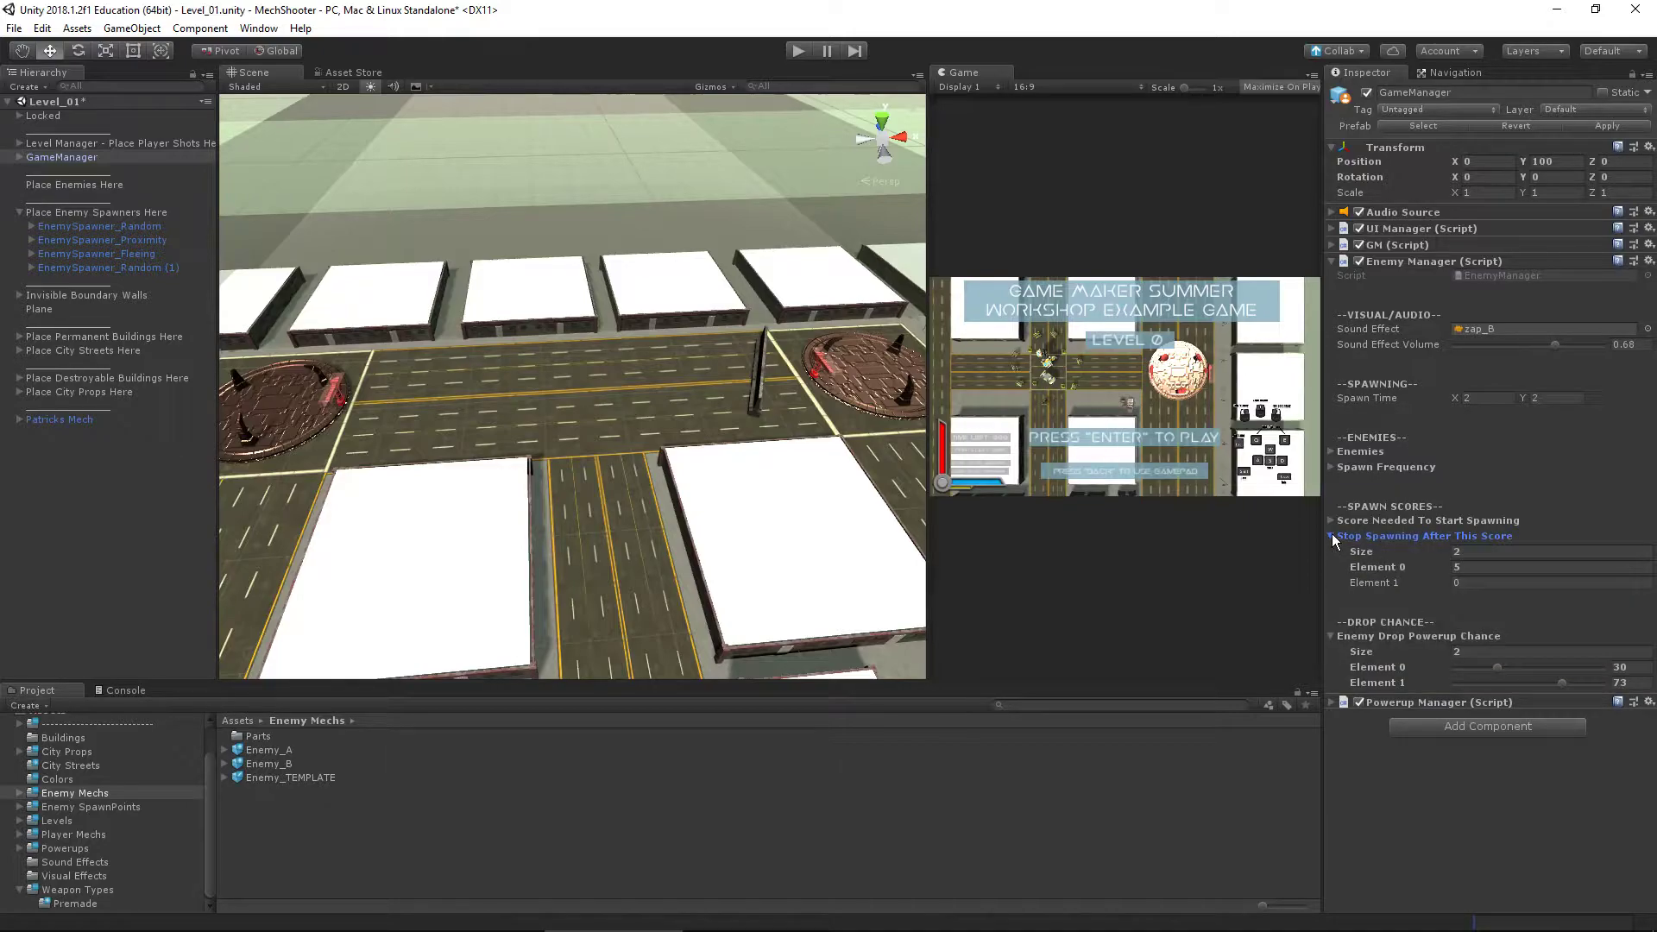
pyautogui.click(1330, 520)
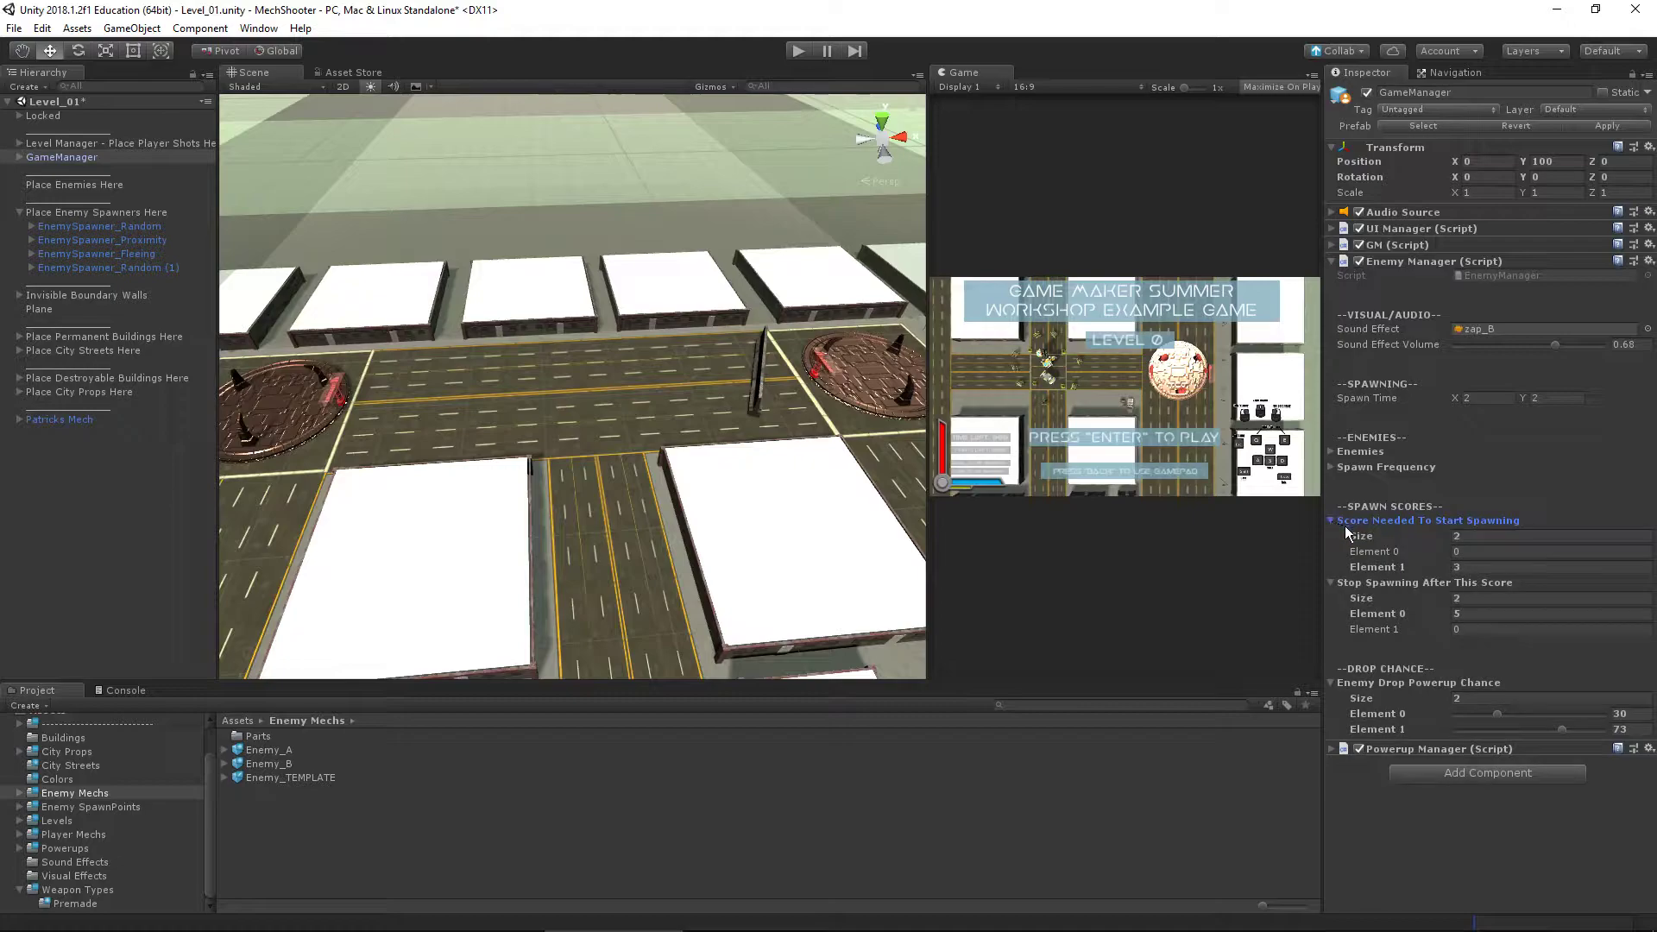
pyautogui.click(1331, 467)
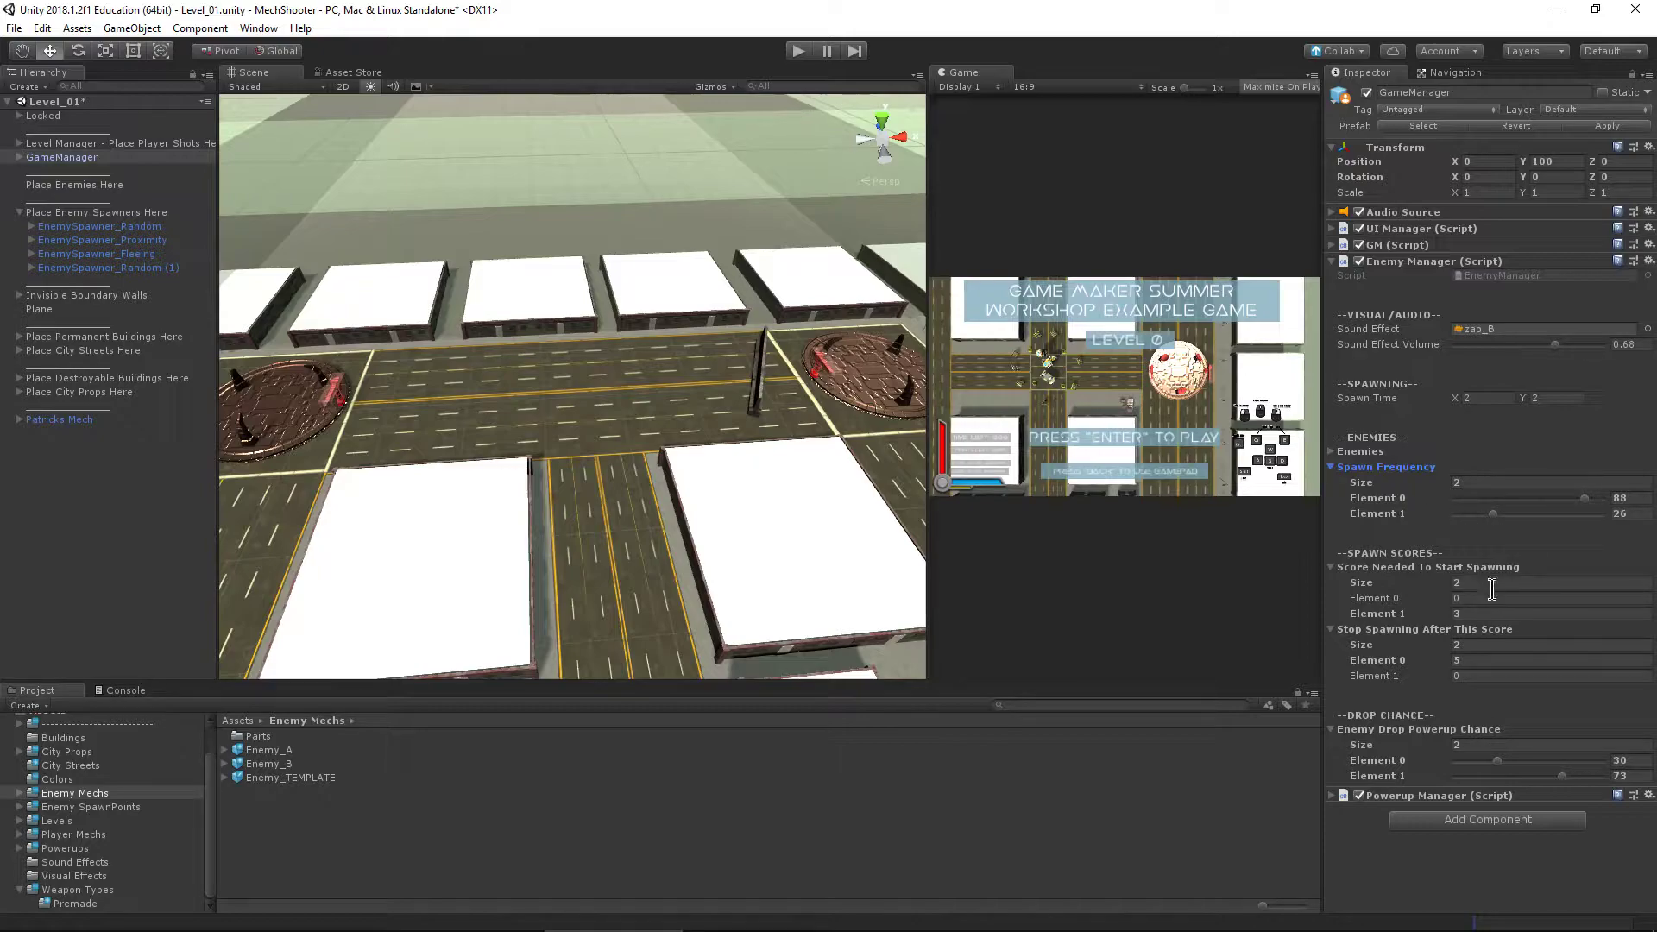
# Check the start and stop spawn score elements and set Element 0 of Enemy Drop Powerup Chance to 42
pyautogui.moveTo(1447, 613); pyautogui.dragTo(1436, 611)
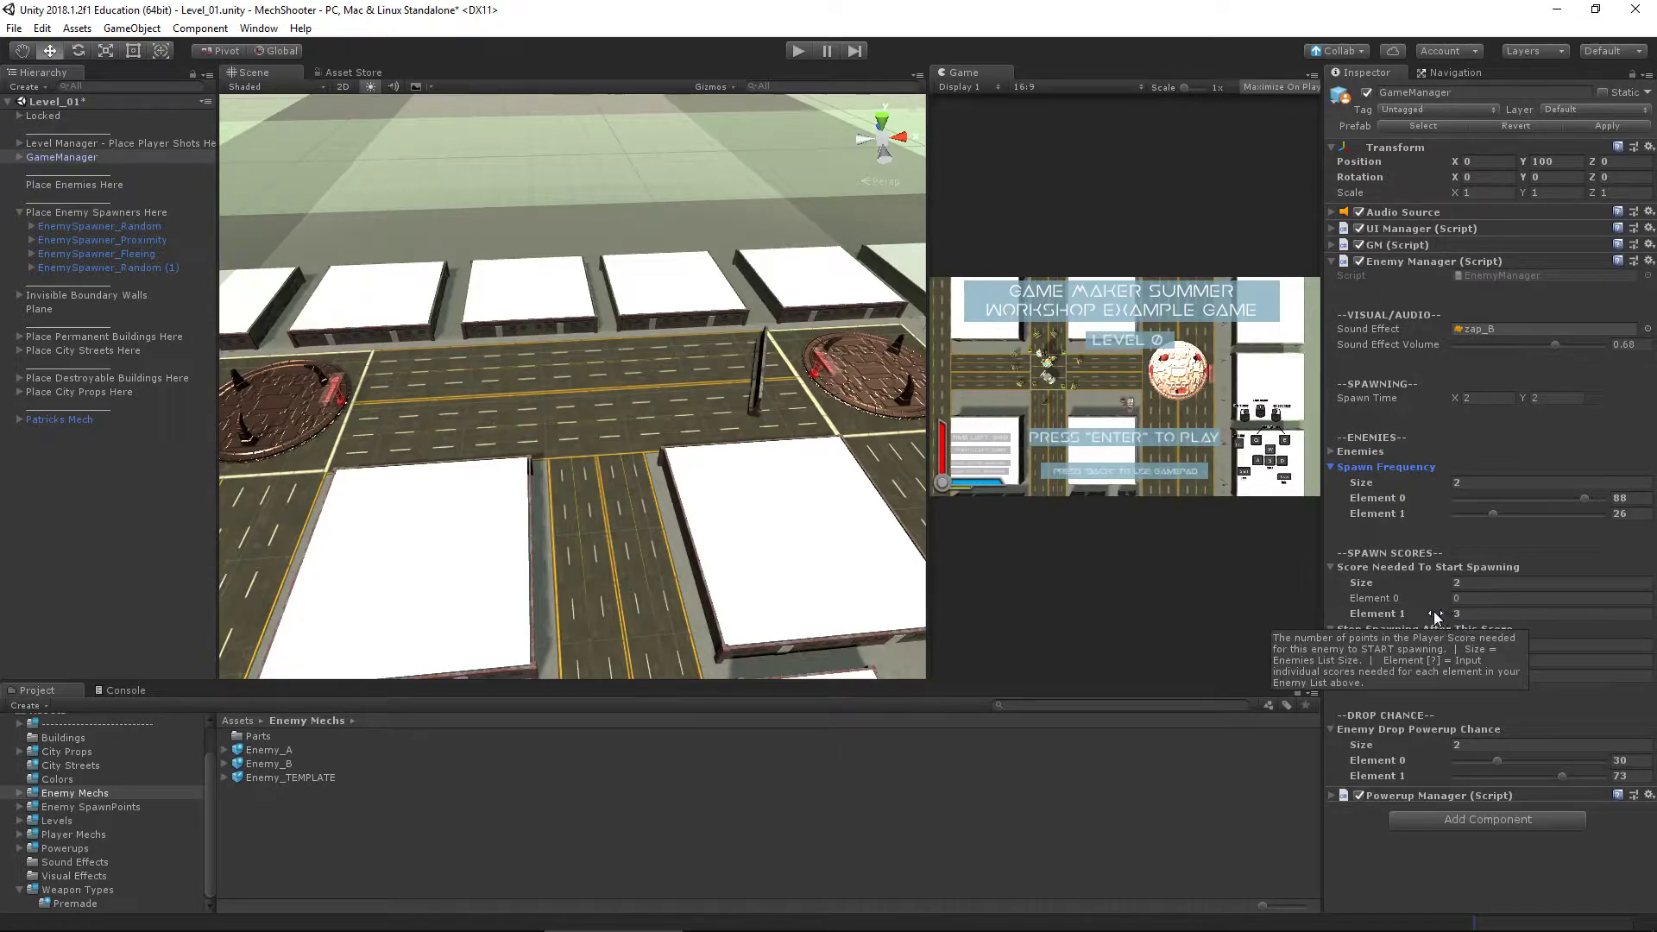
pyautogui.click(1471, 598)
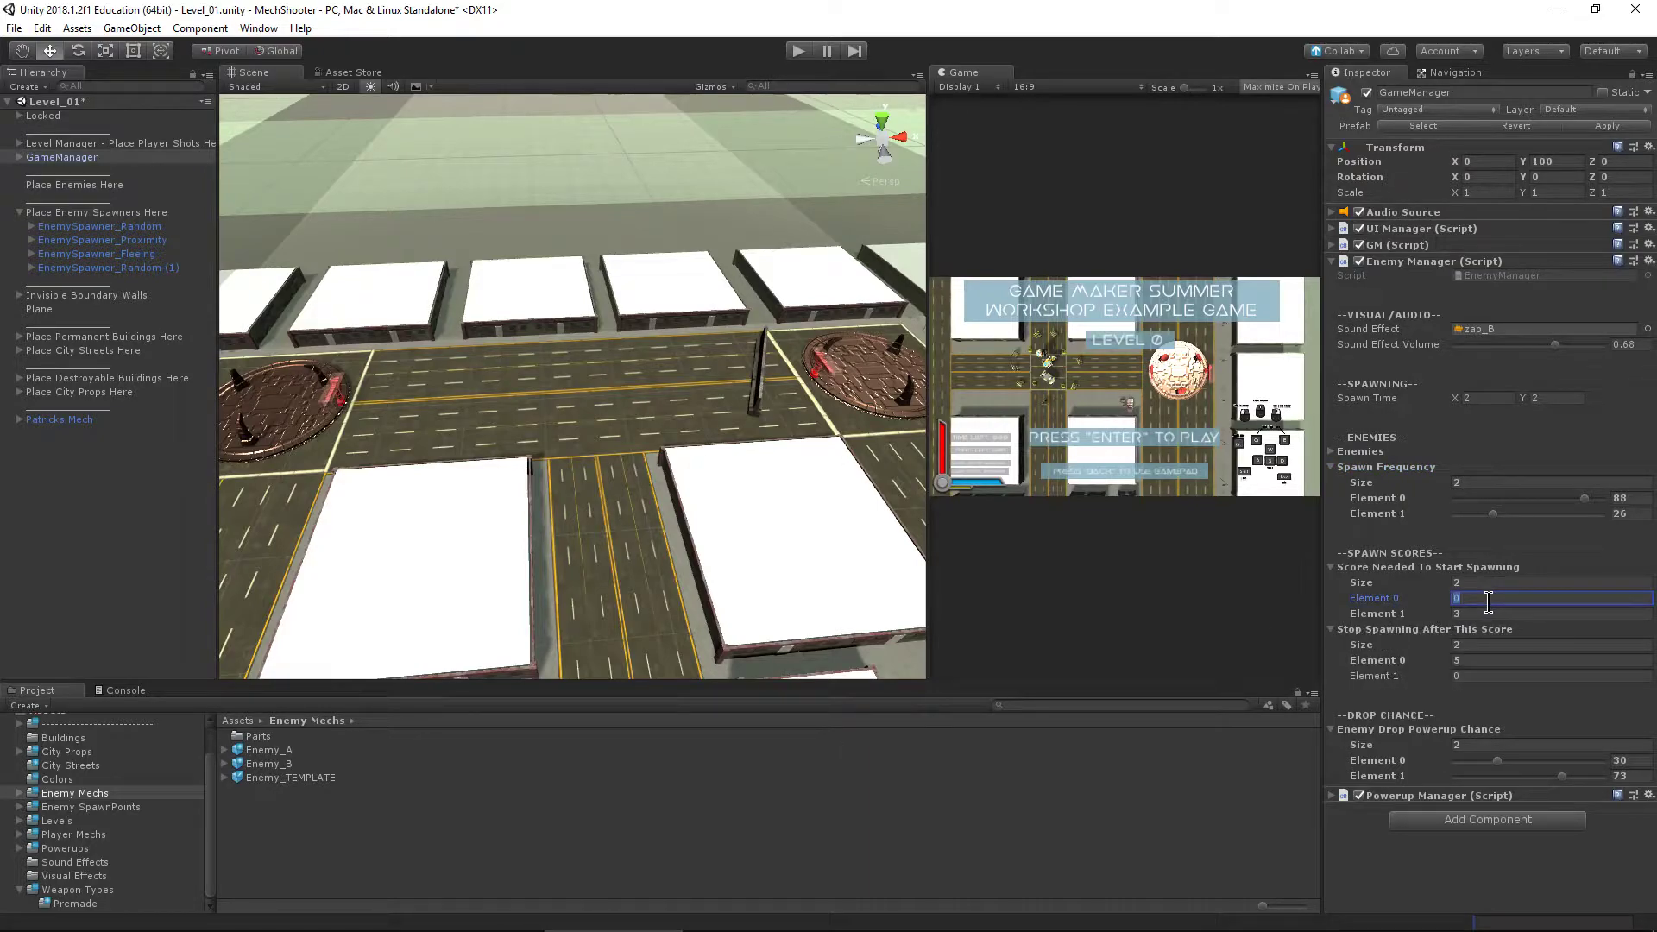
pyautogui.click(1483, 660)
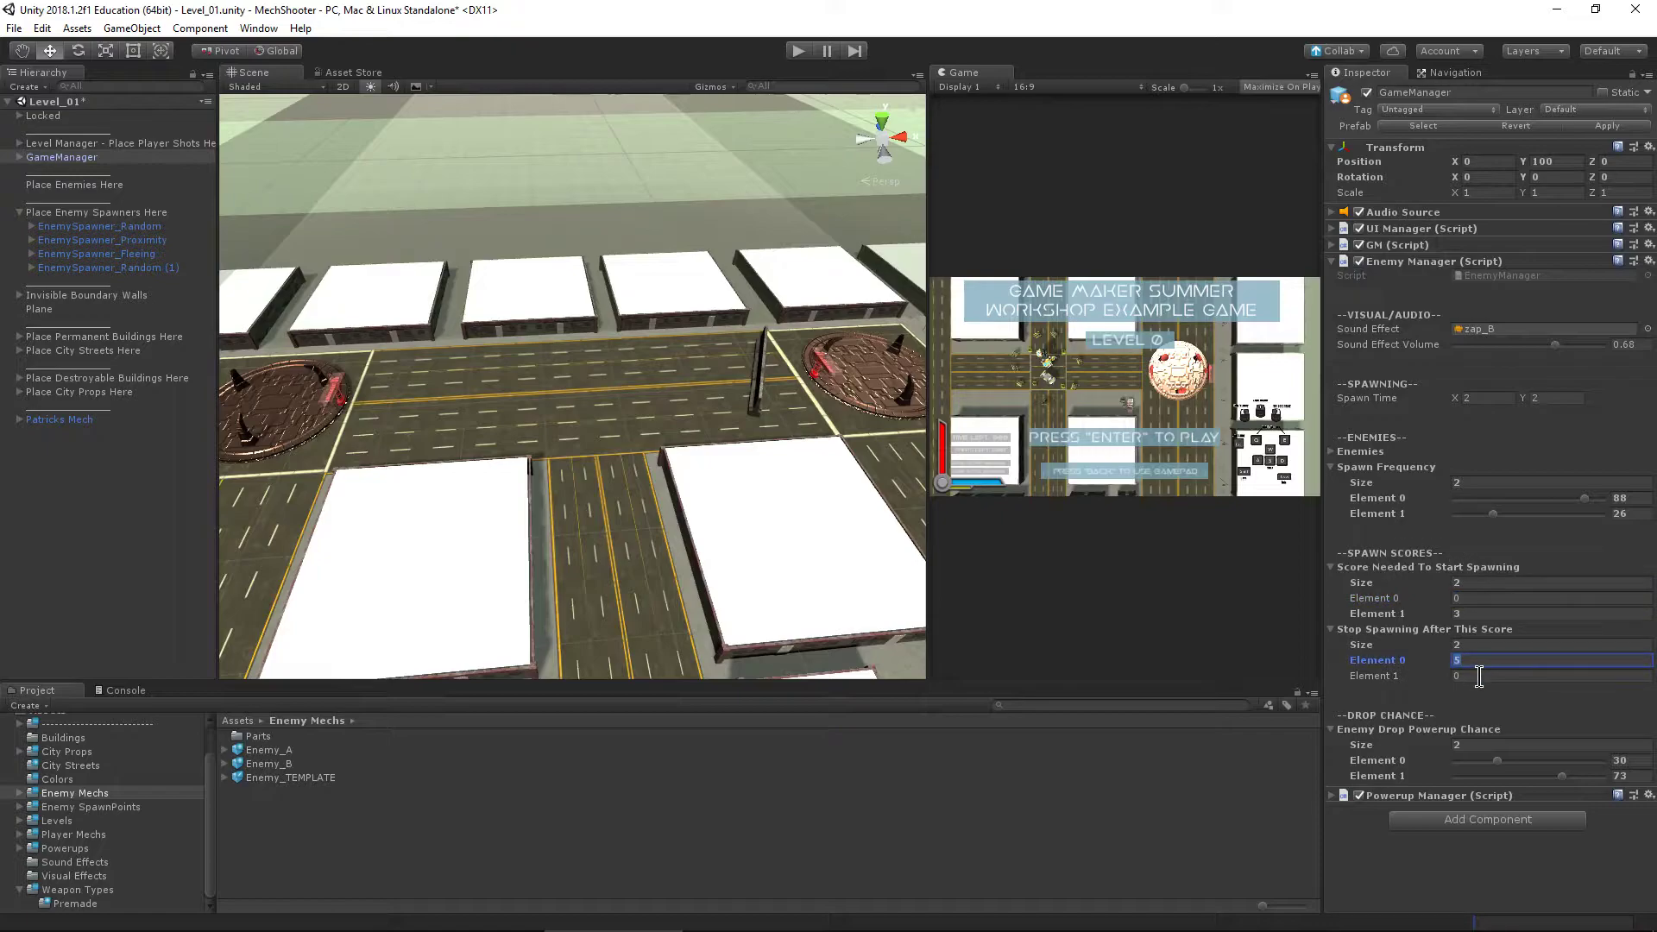
pyautogui.click(1479, 676)
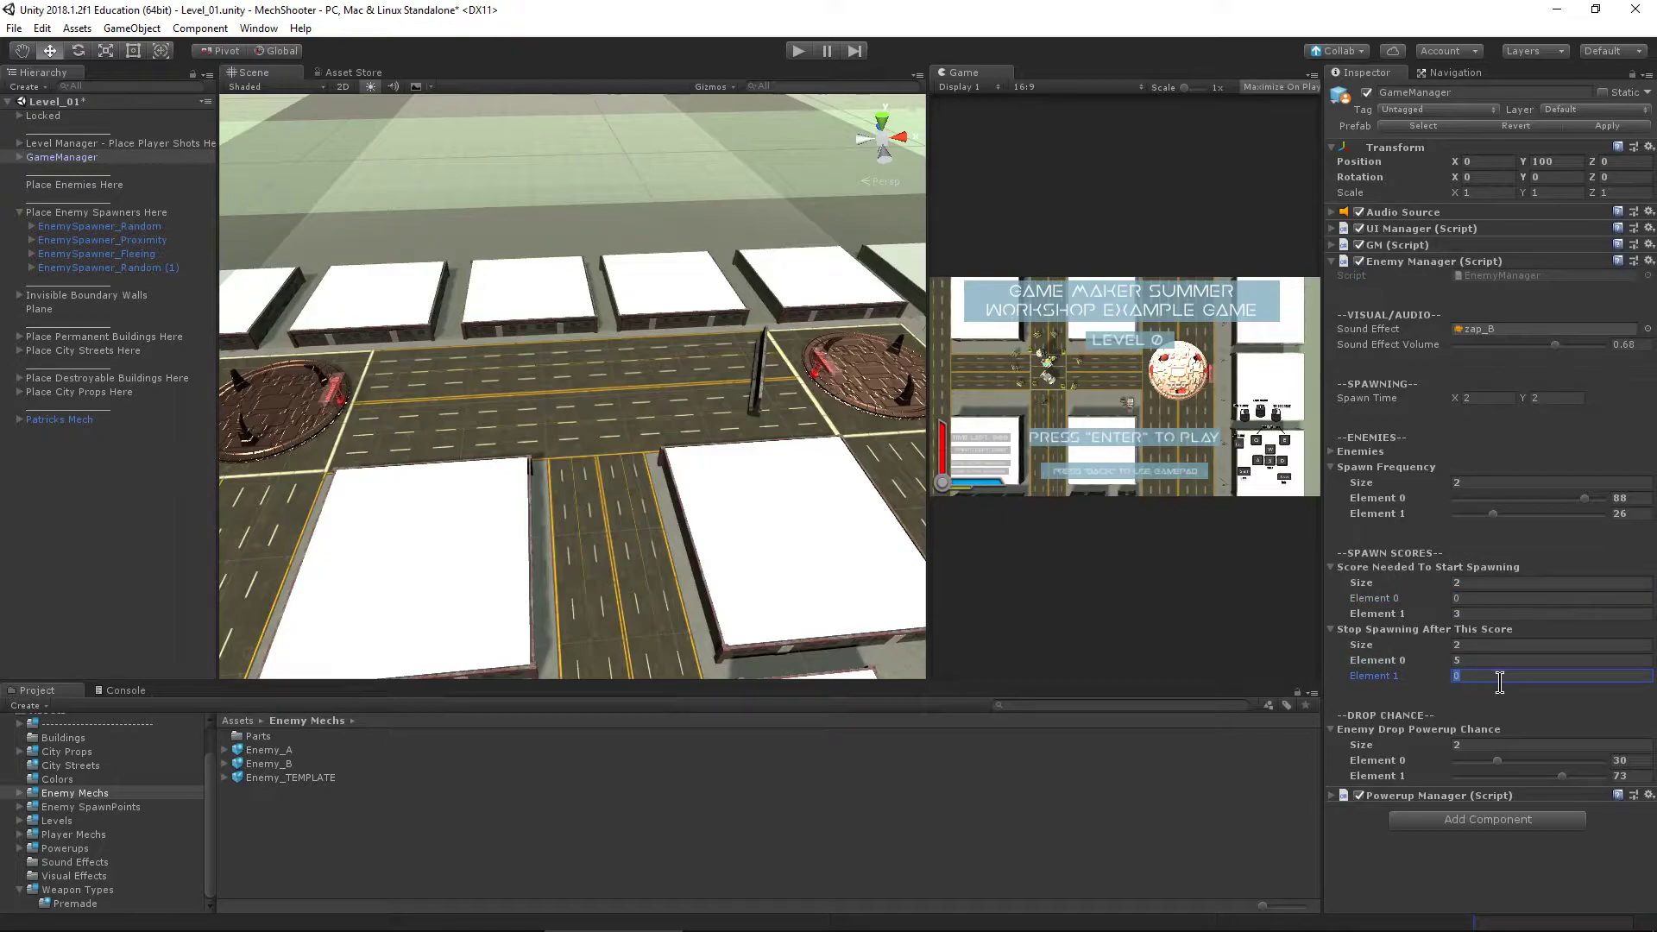
pyautogui.moveTo(1498, 759); pyautogui.dragTo(1510, 760)
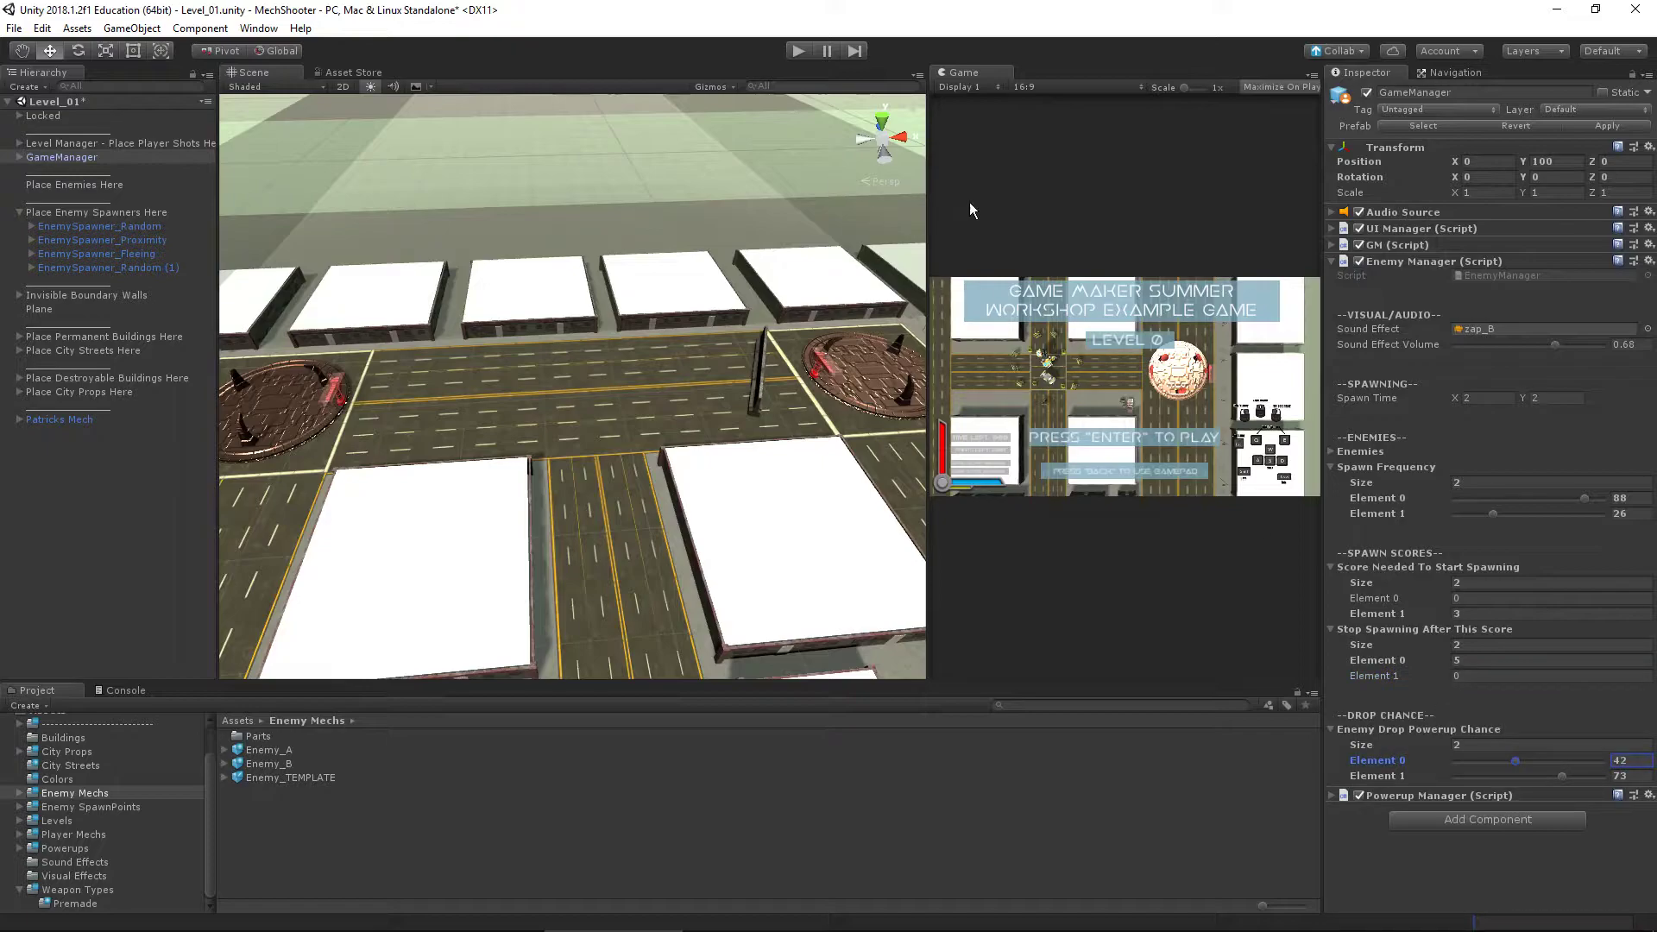
# Play-test the level, starting the match and moving the mech onto the road beside the green hills with a wider camera view
pyautogui.click(790, 50)
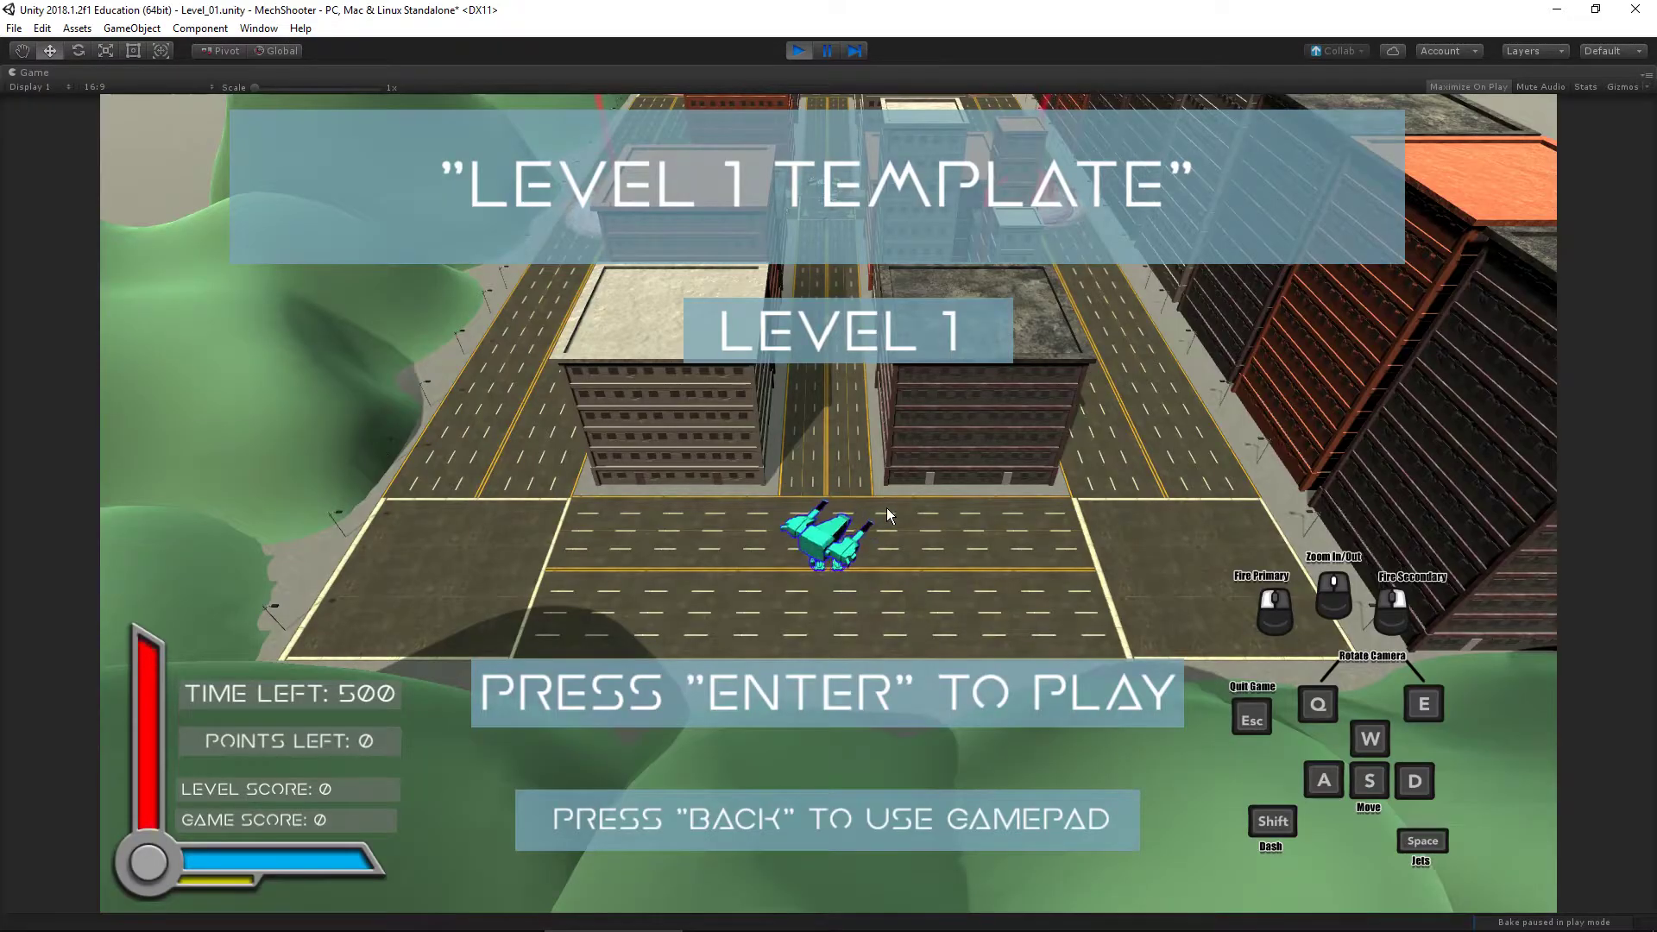
pyautogui.press('Return')
pyautogui.press('a')
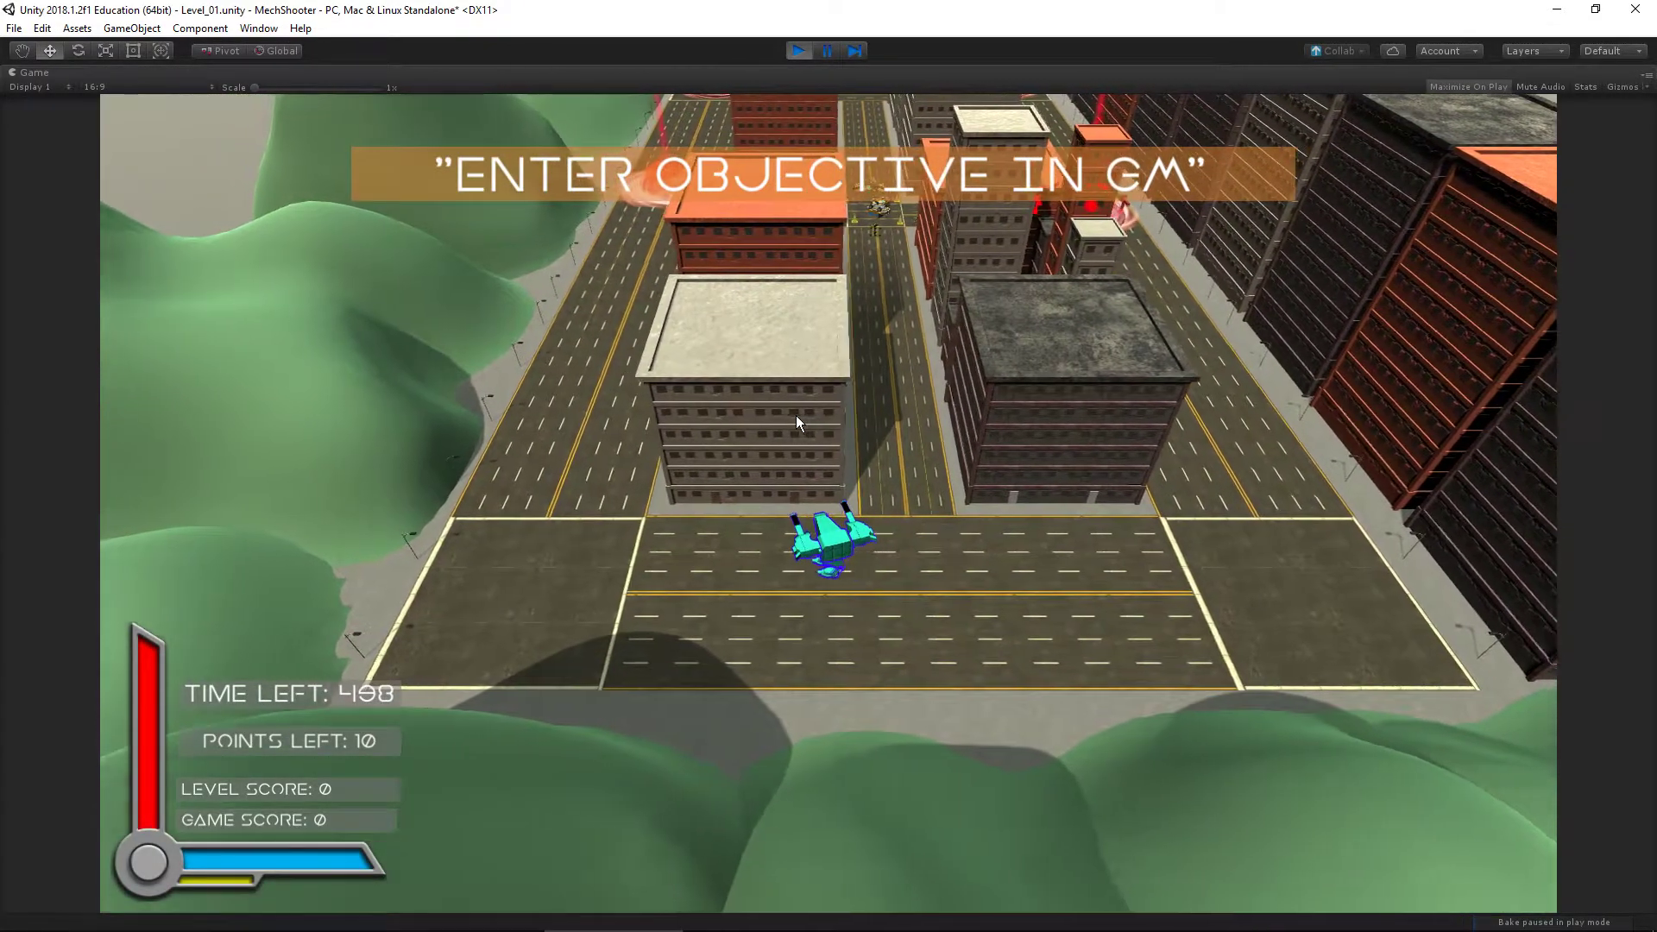
pyautogui.press('a')
pyautogui.press('w')
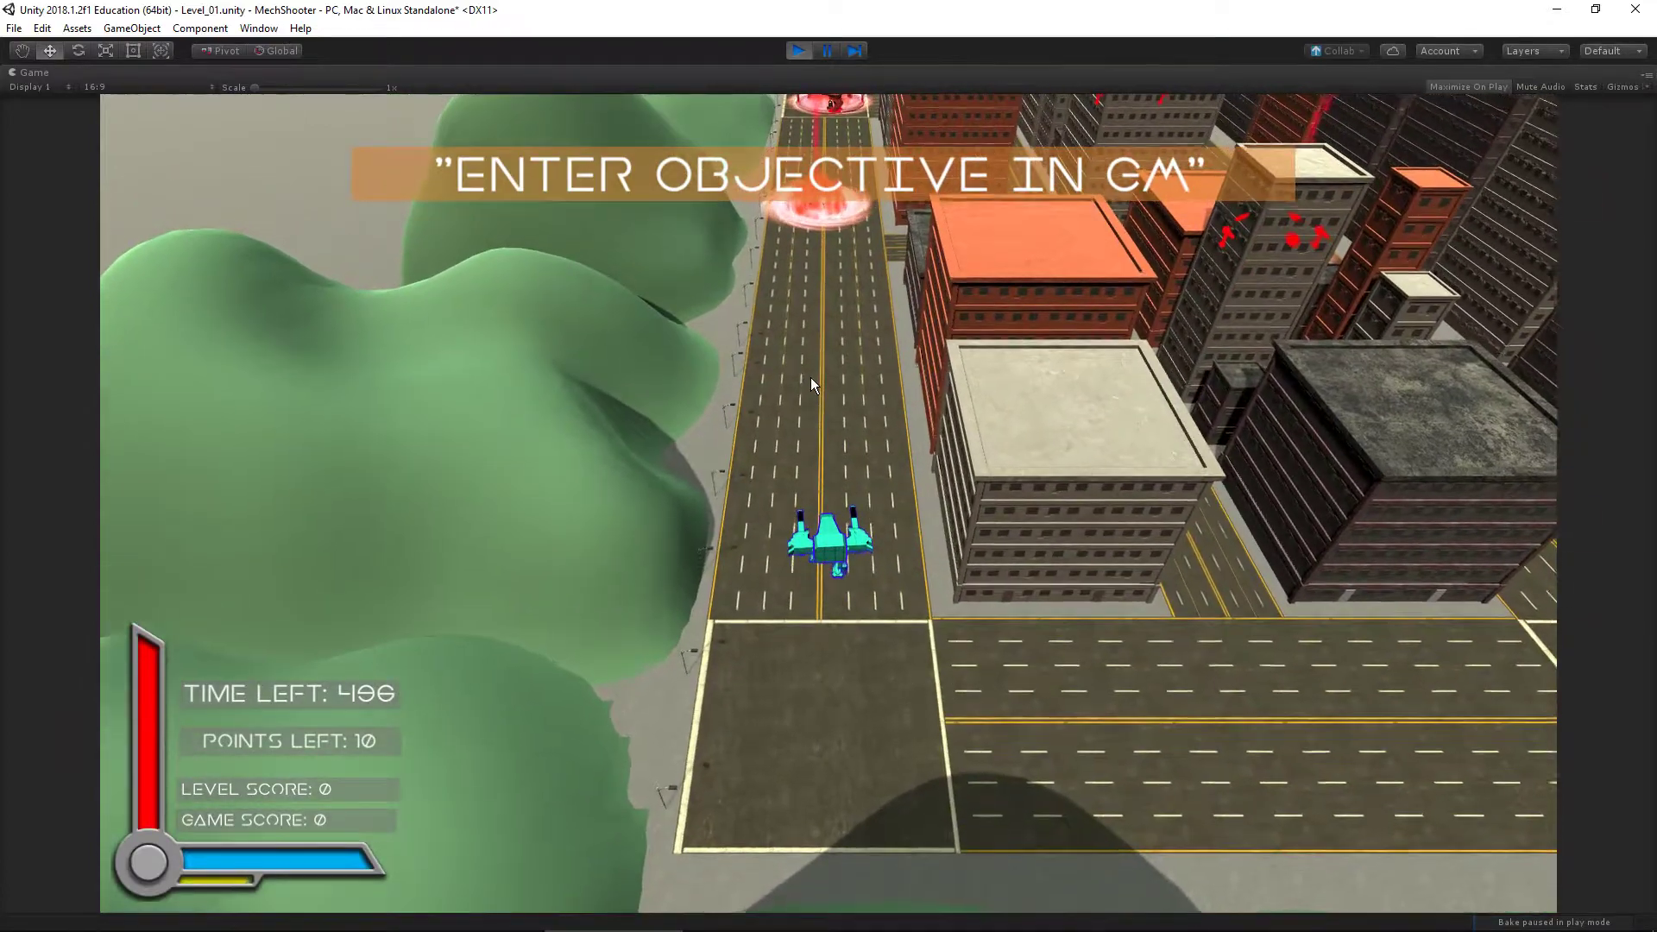
pyautogui.scroll(-3, 825, 367)
pyautogui.press('w')
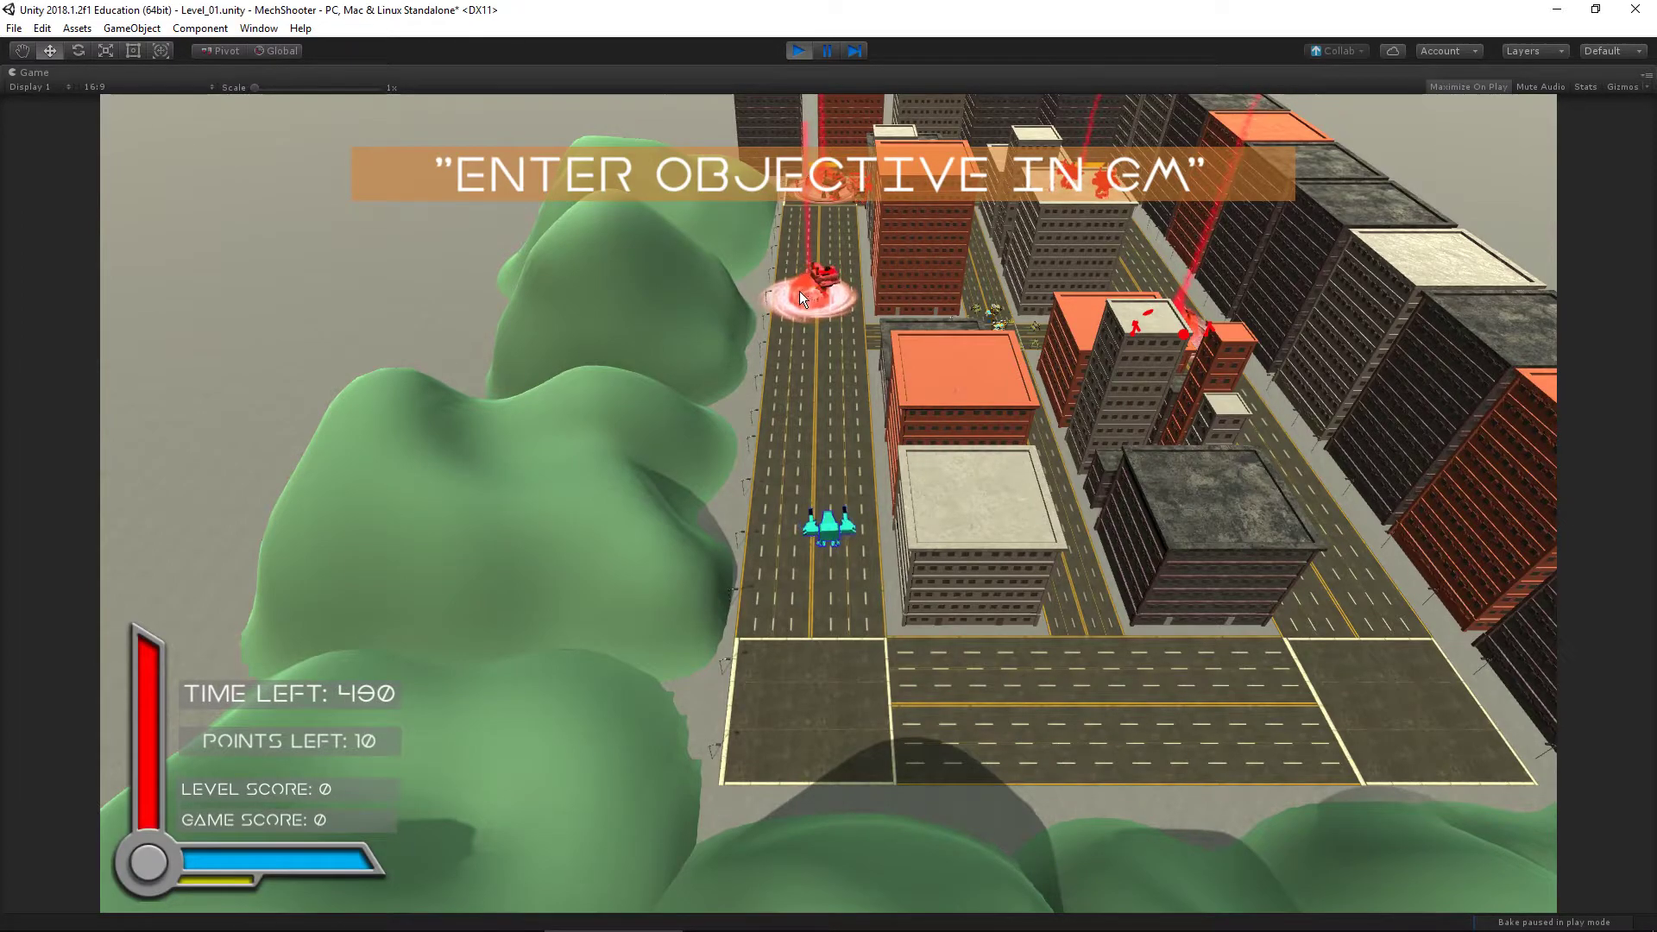
# Advance the mech along the hillside road towards the spawner and shoot the nearest enemy
pyautogui.press('a')
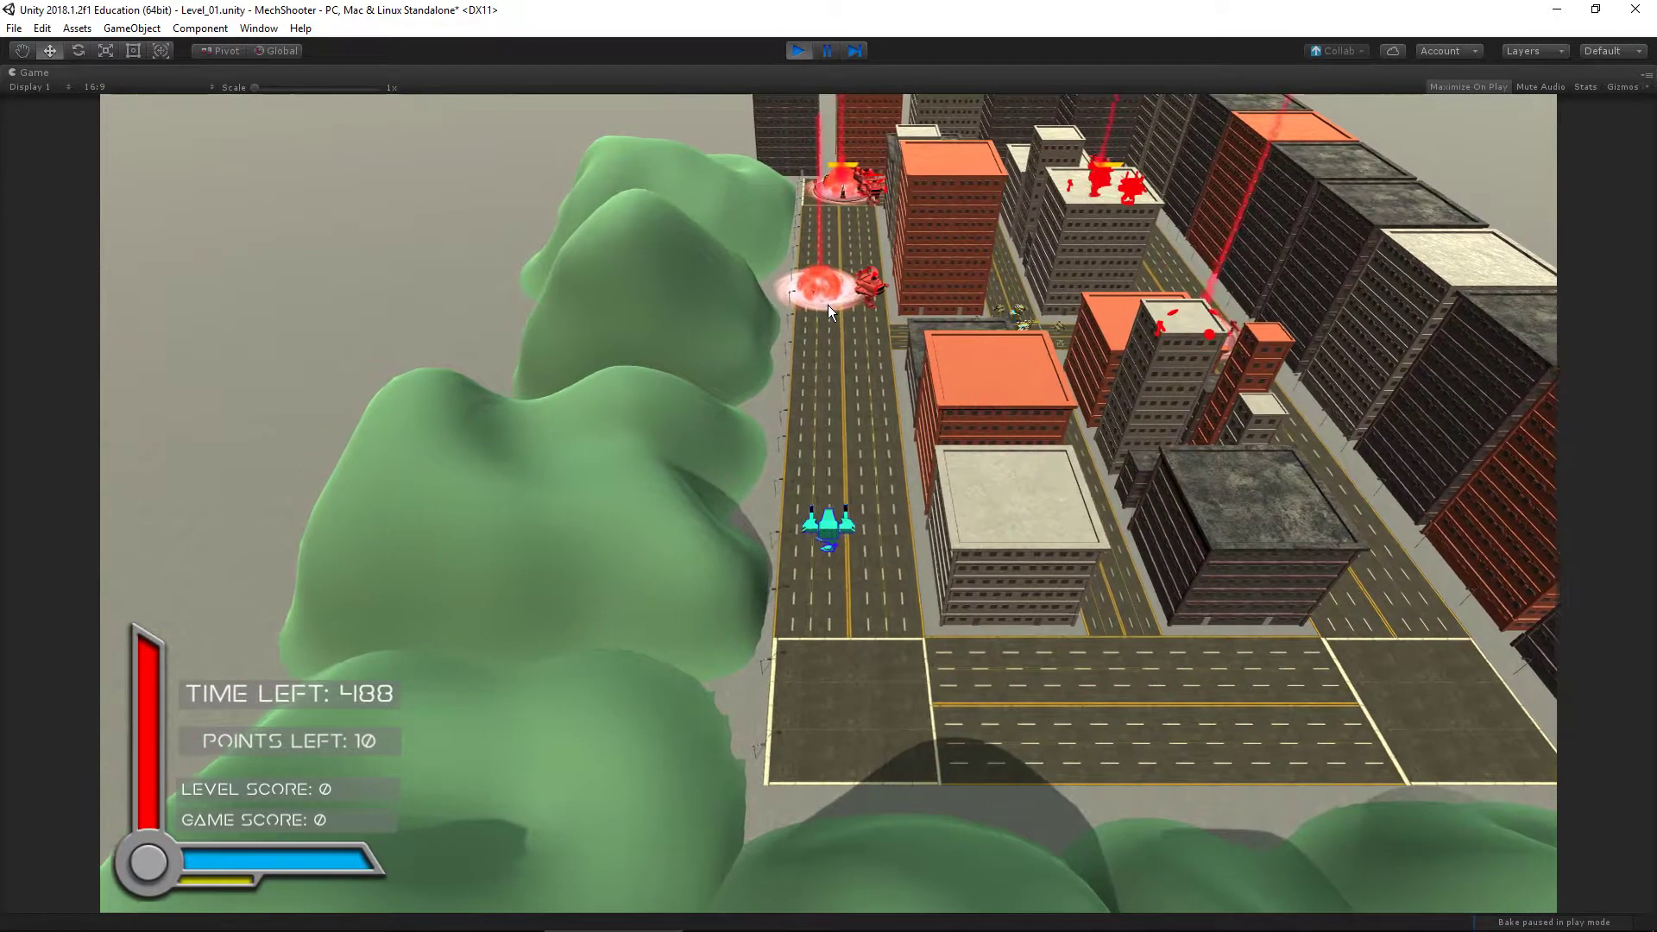
pyautogui.press('w')
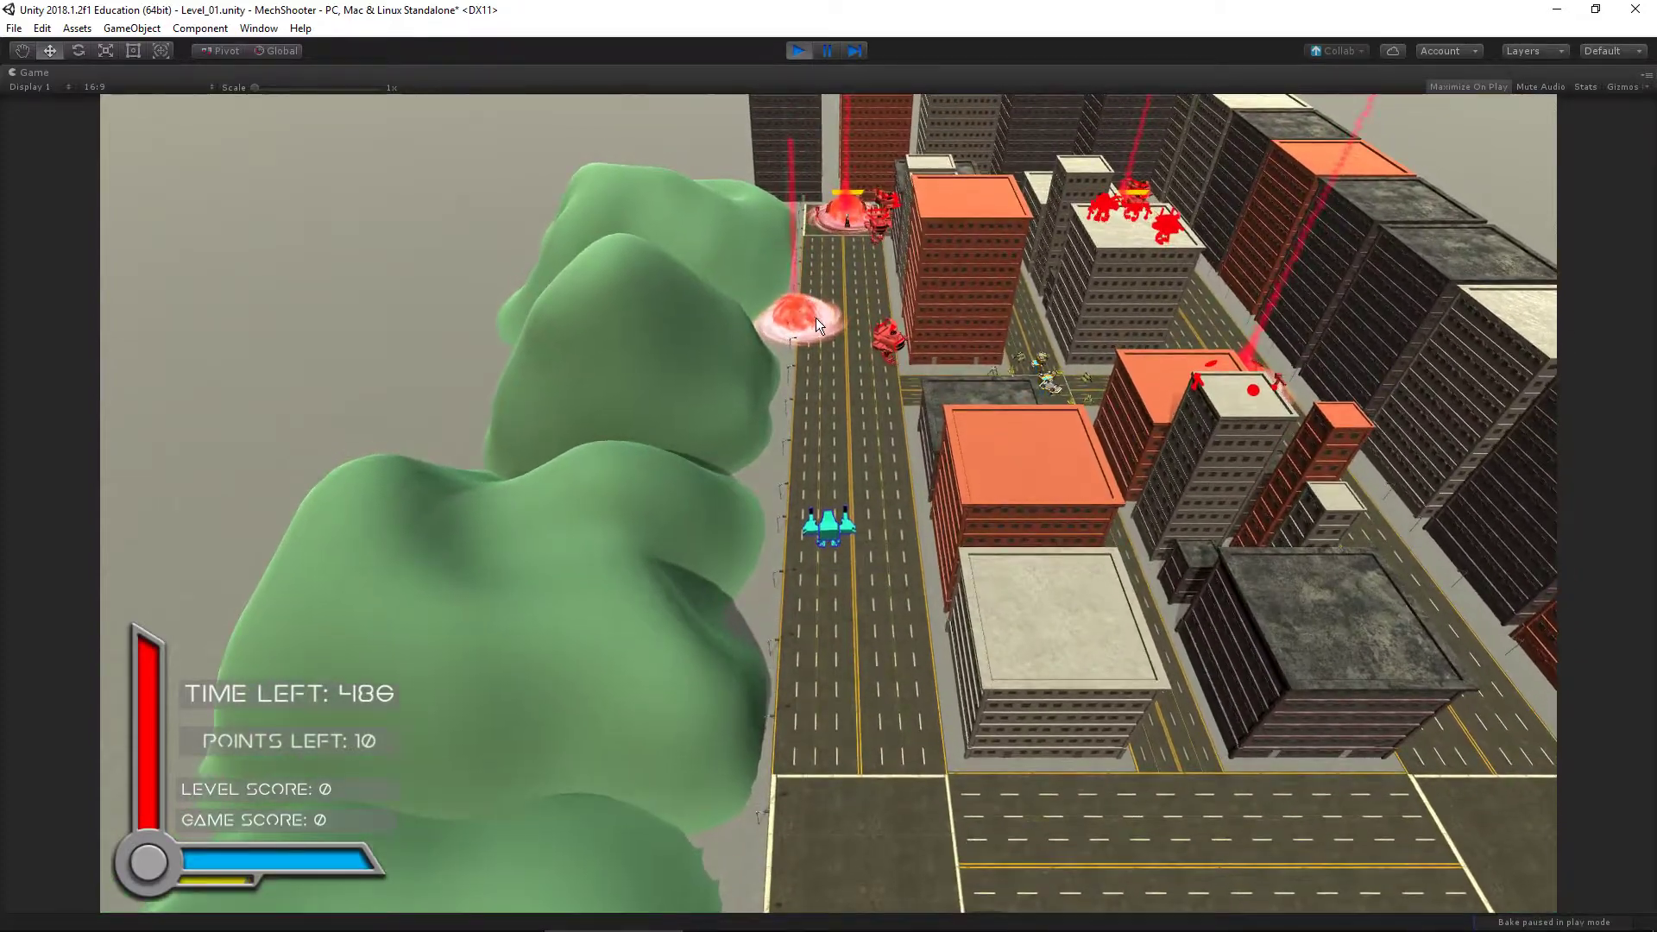
pyautogui.press('w')
pyautogui.press('d')
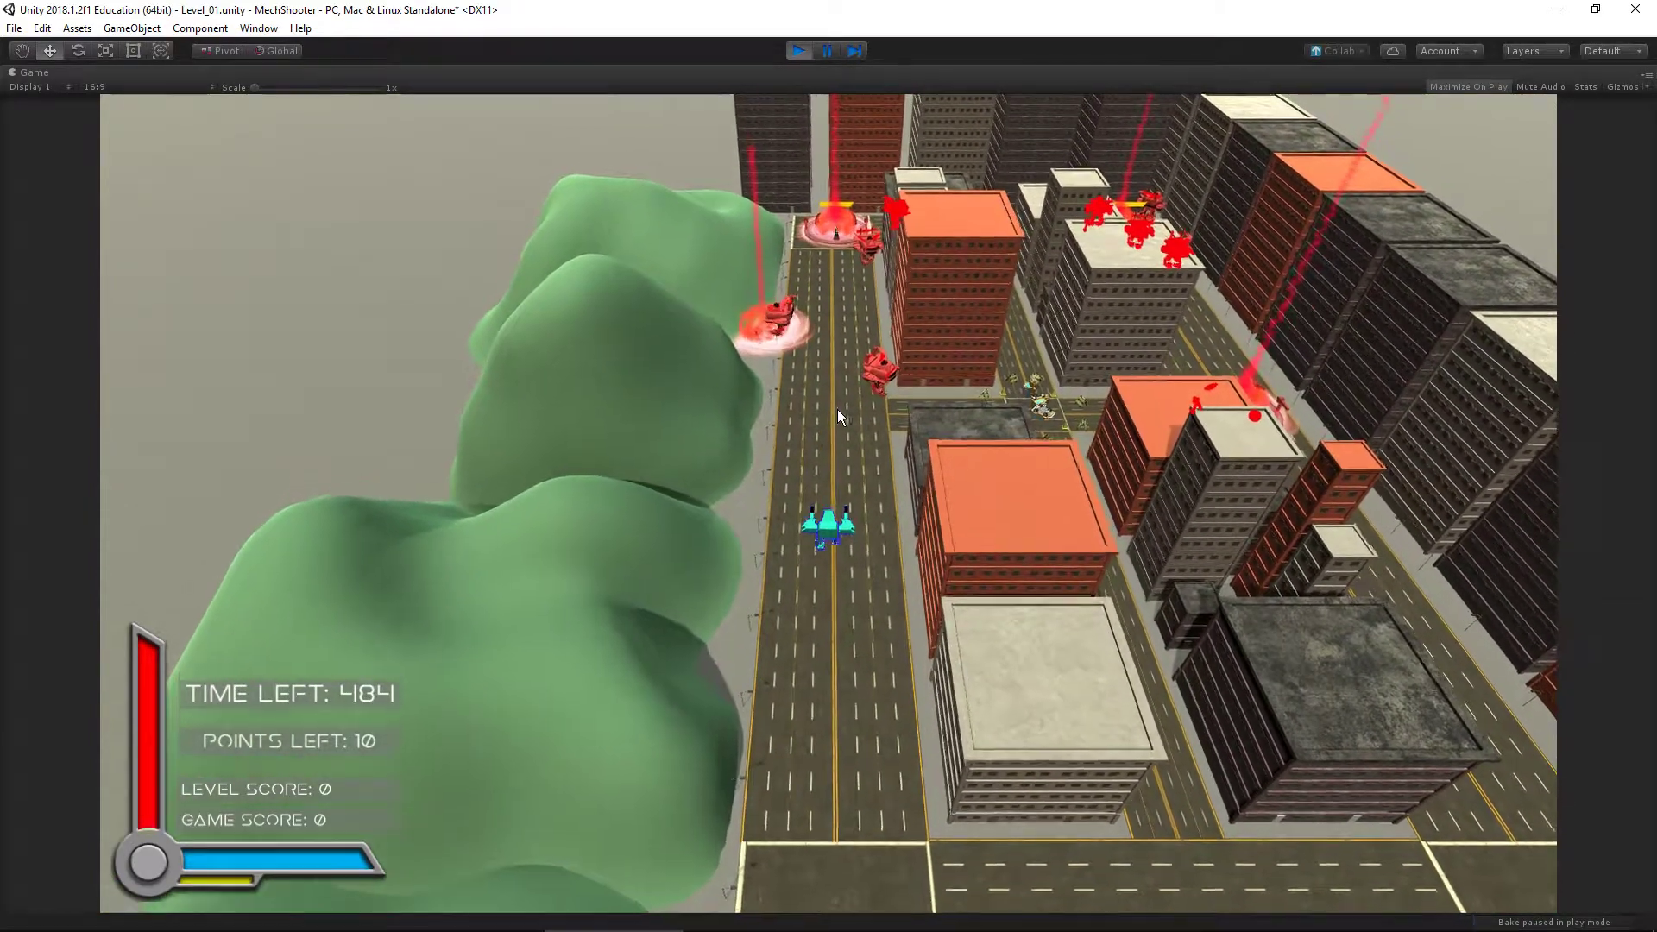
pyautogui.press('w')
pyautogui.click(861, 447)
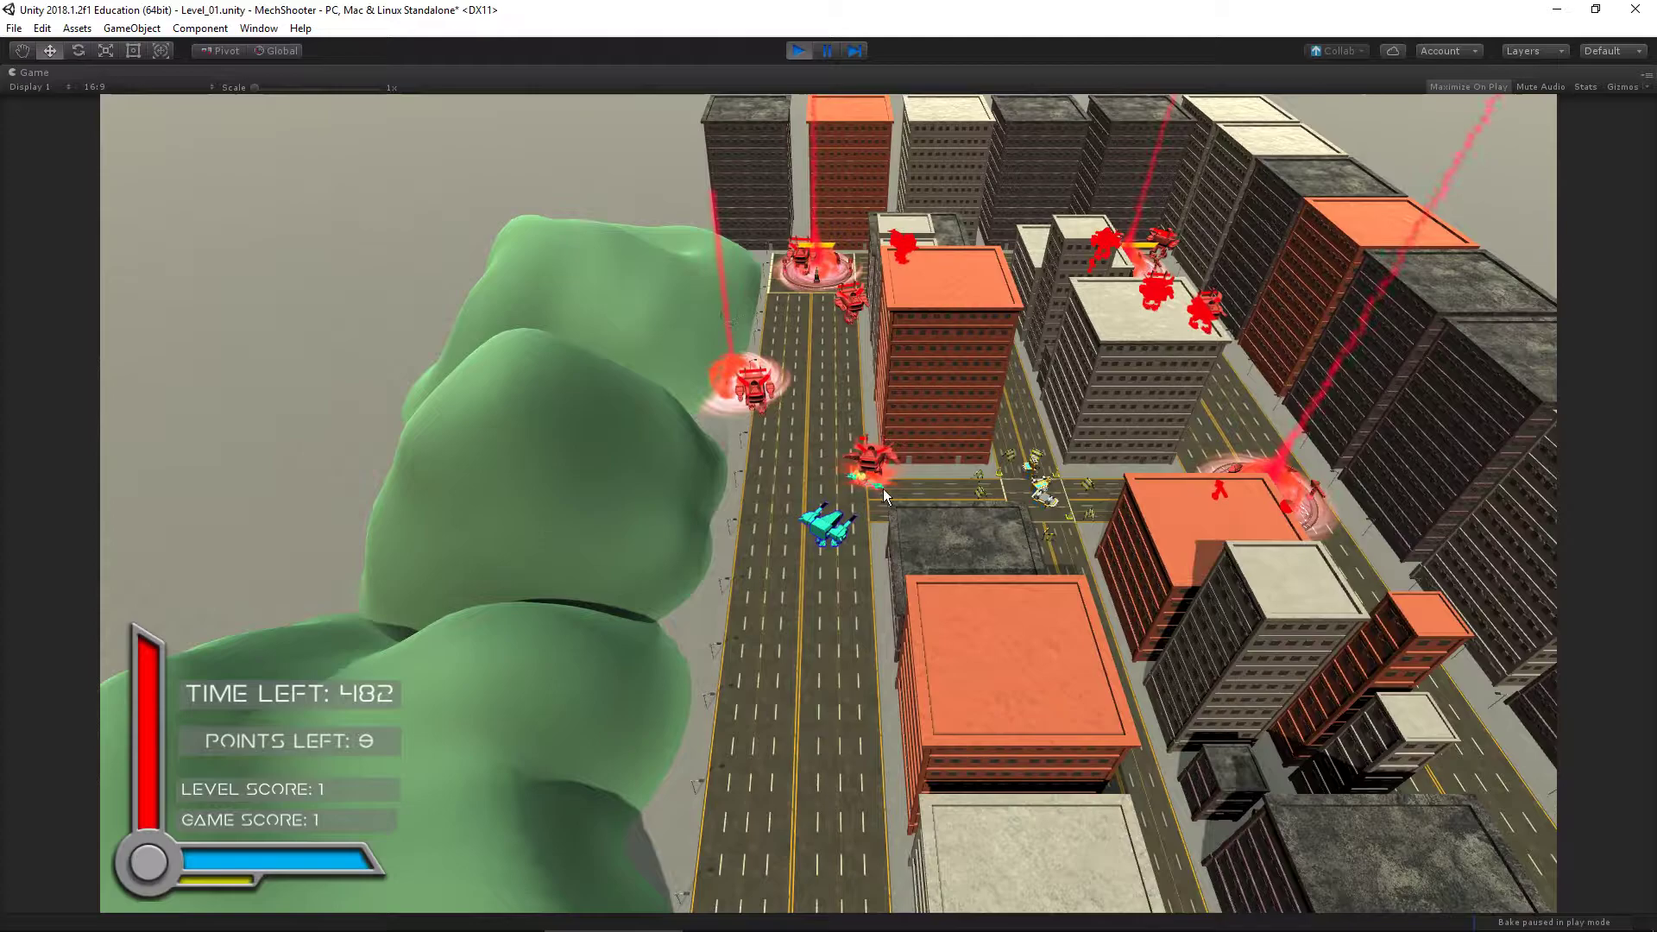
# Move the mech into the cross street and fire at the enemies coming from the hillside road
pyautogui.press('d')
pyautogui.press('d')
pyautogui.press('w')
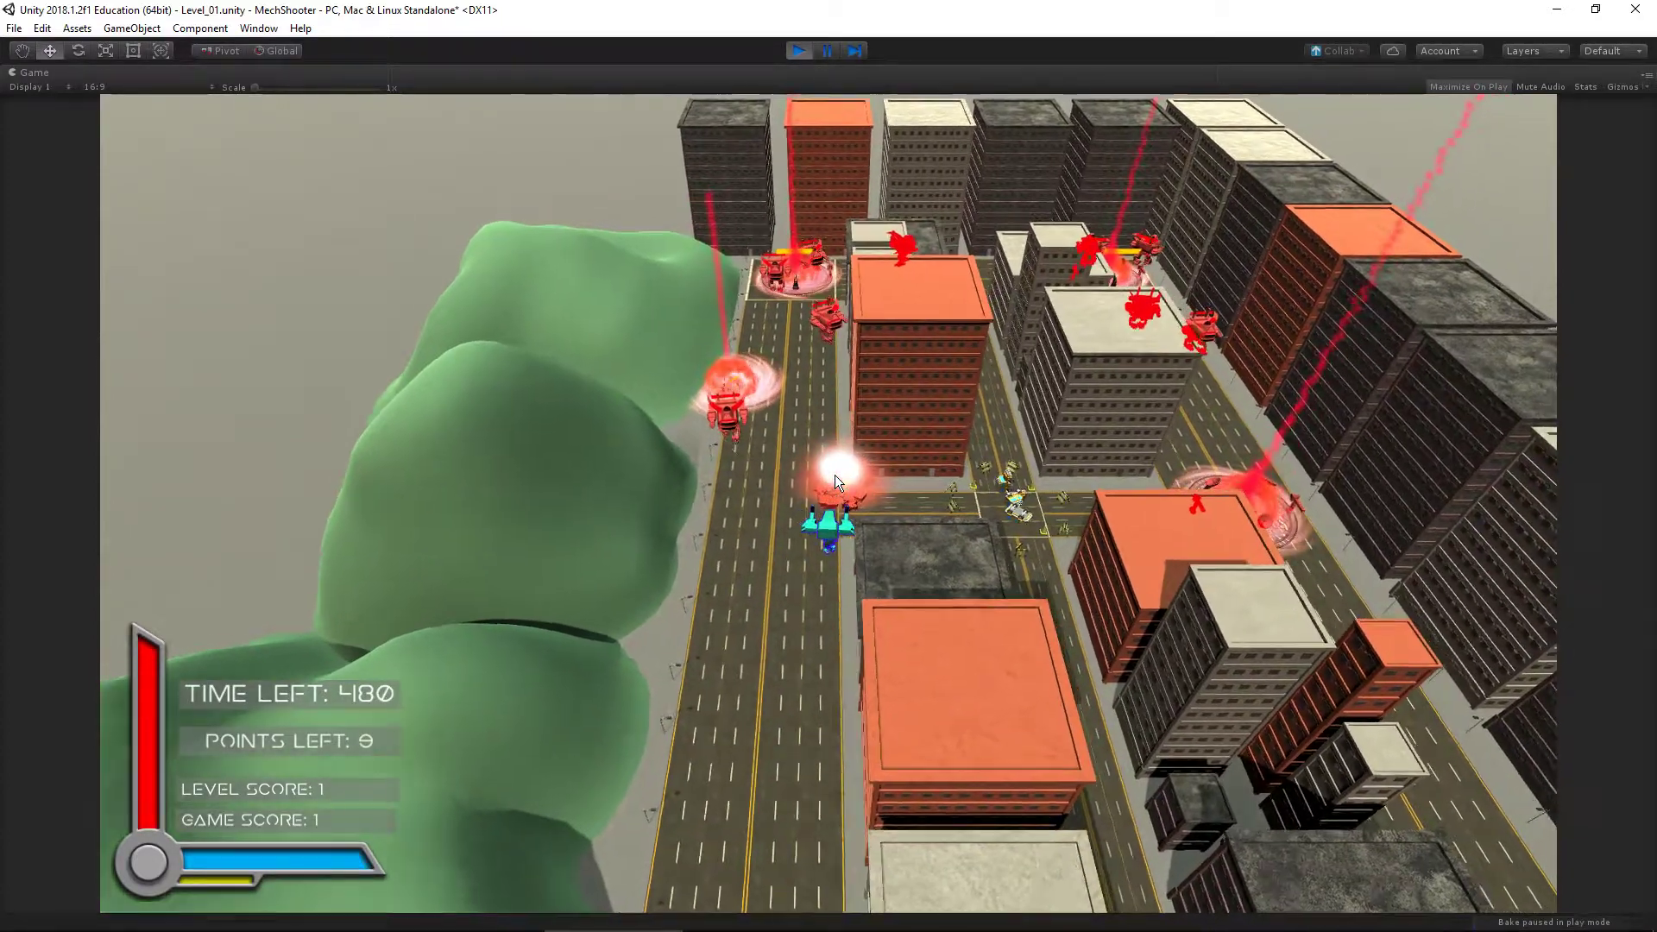
pyautogui.press('d')
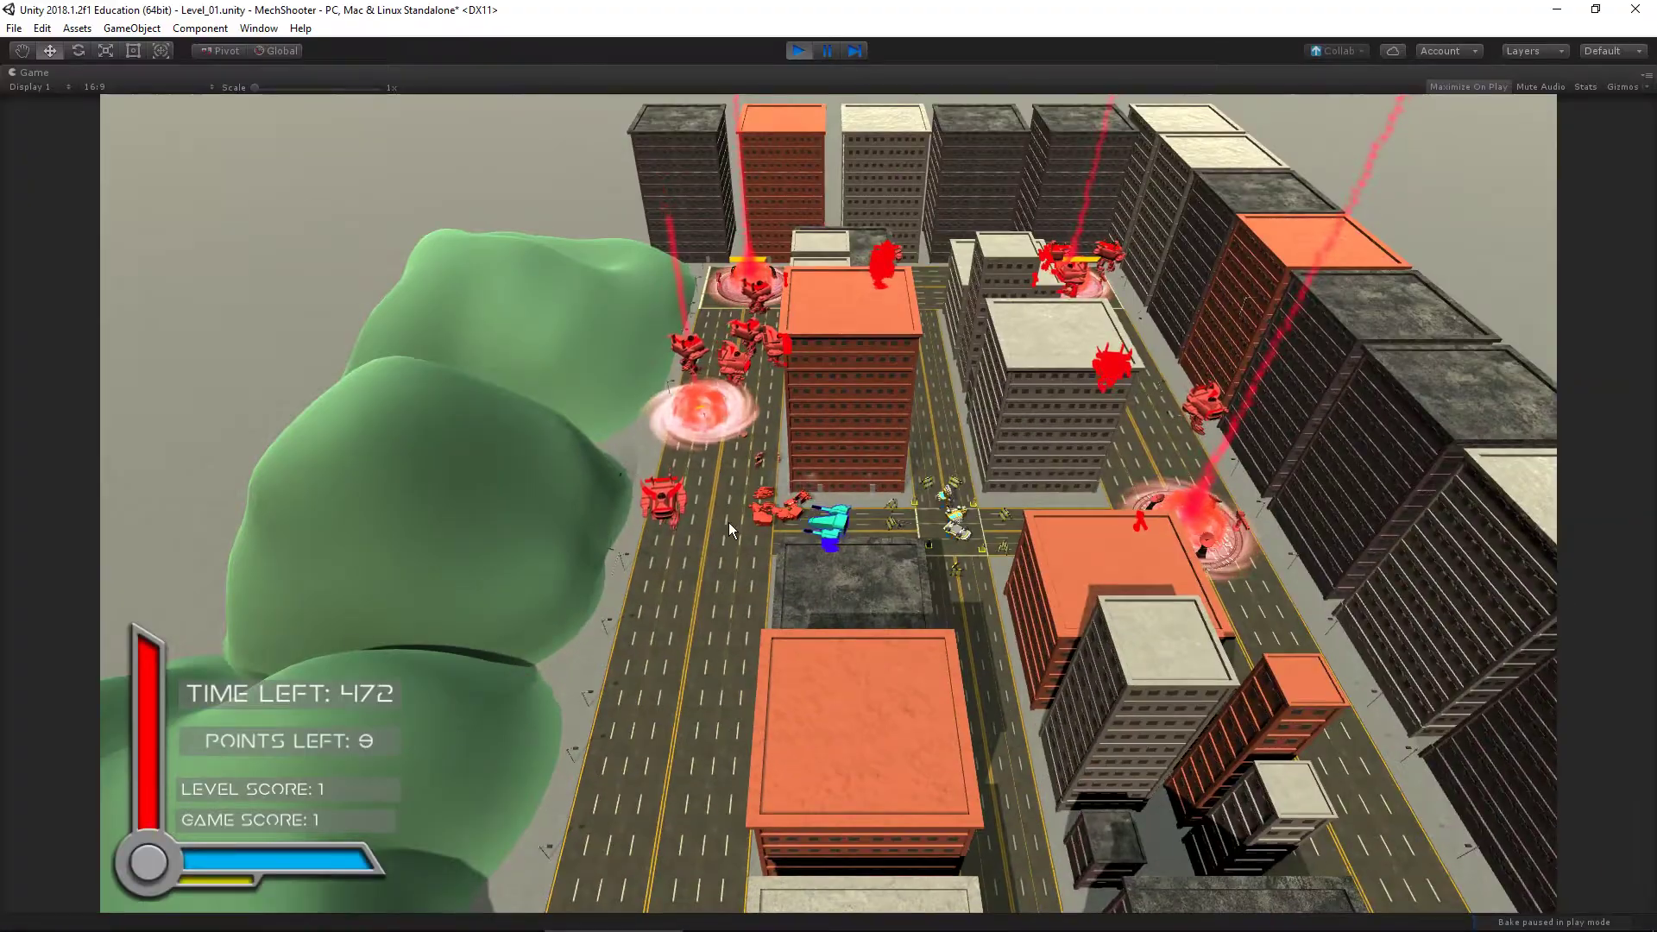
pyautogui.click(751, 520)
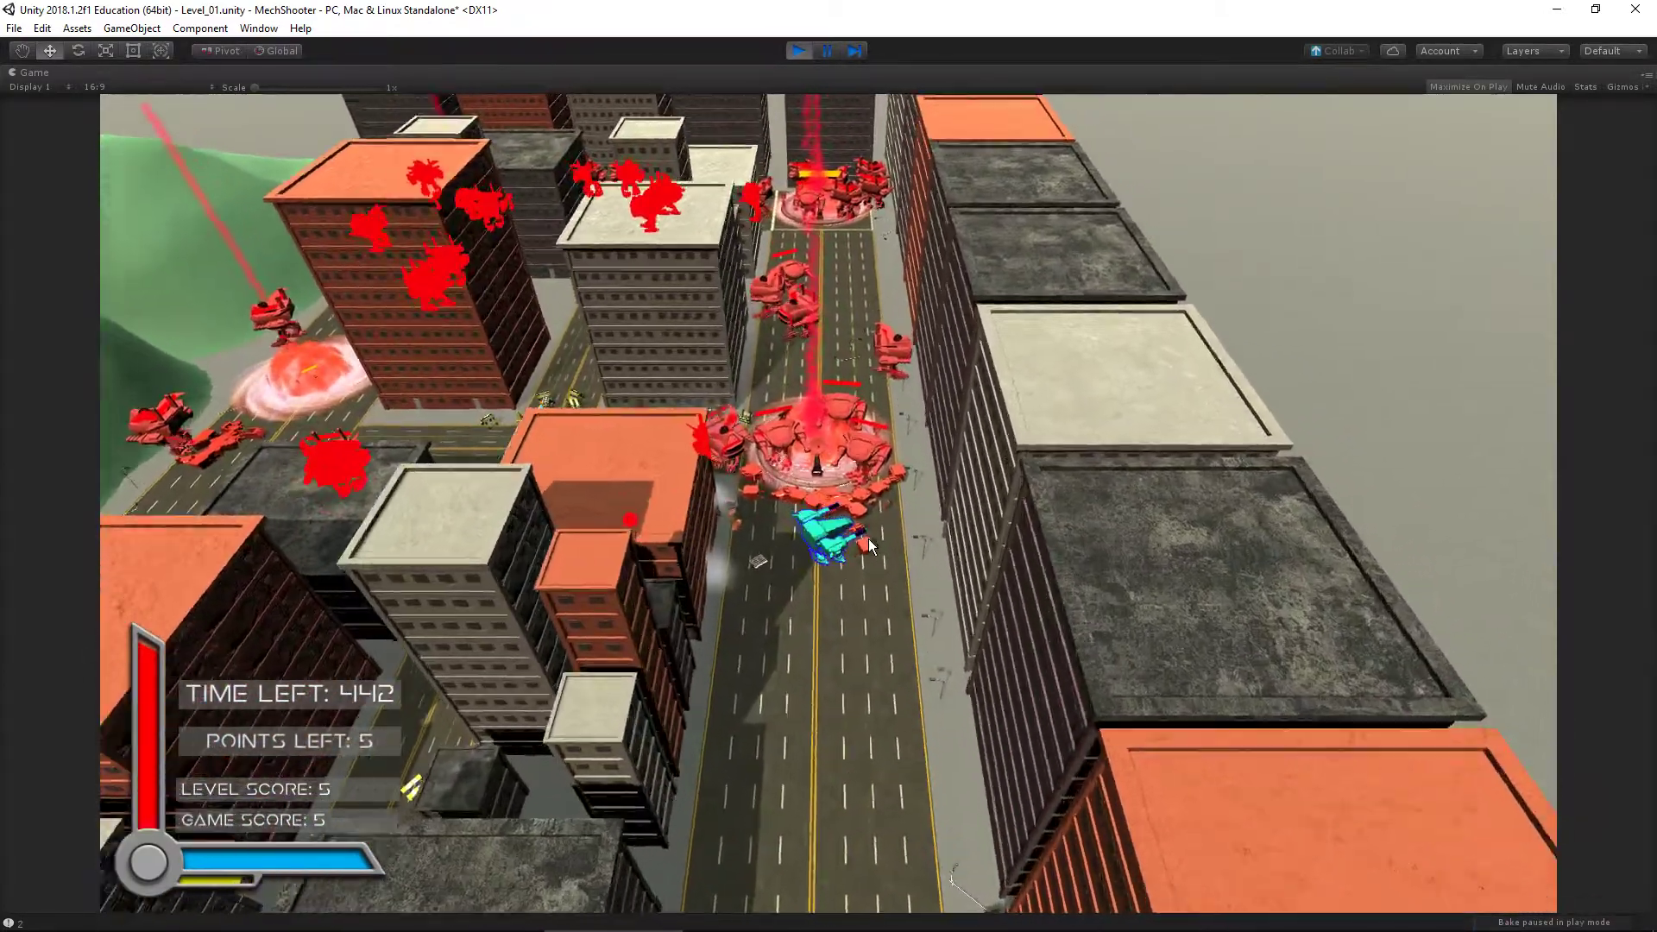
# Zoom the game camera in and fight the enemies around the far road's spawner until the level is won
pyautogui.scroll(5, 868, 539)
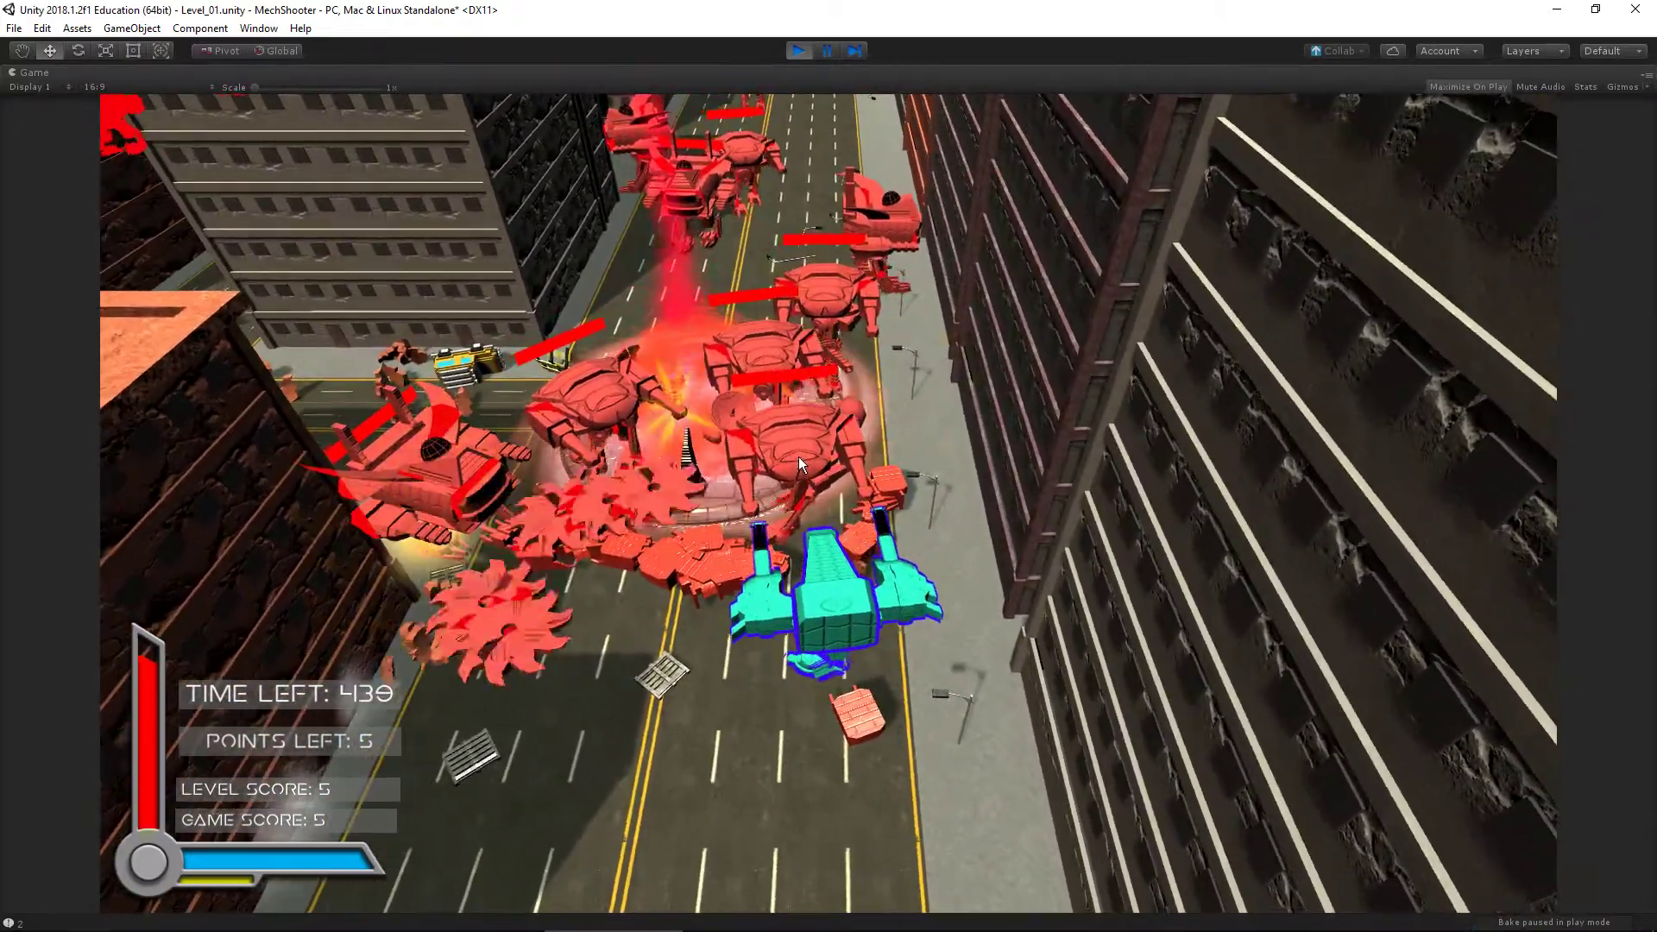
pyautogui.click(801, 459)
pyautogui.press('s')
pyautogui.press('s')
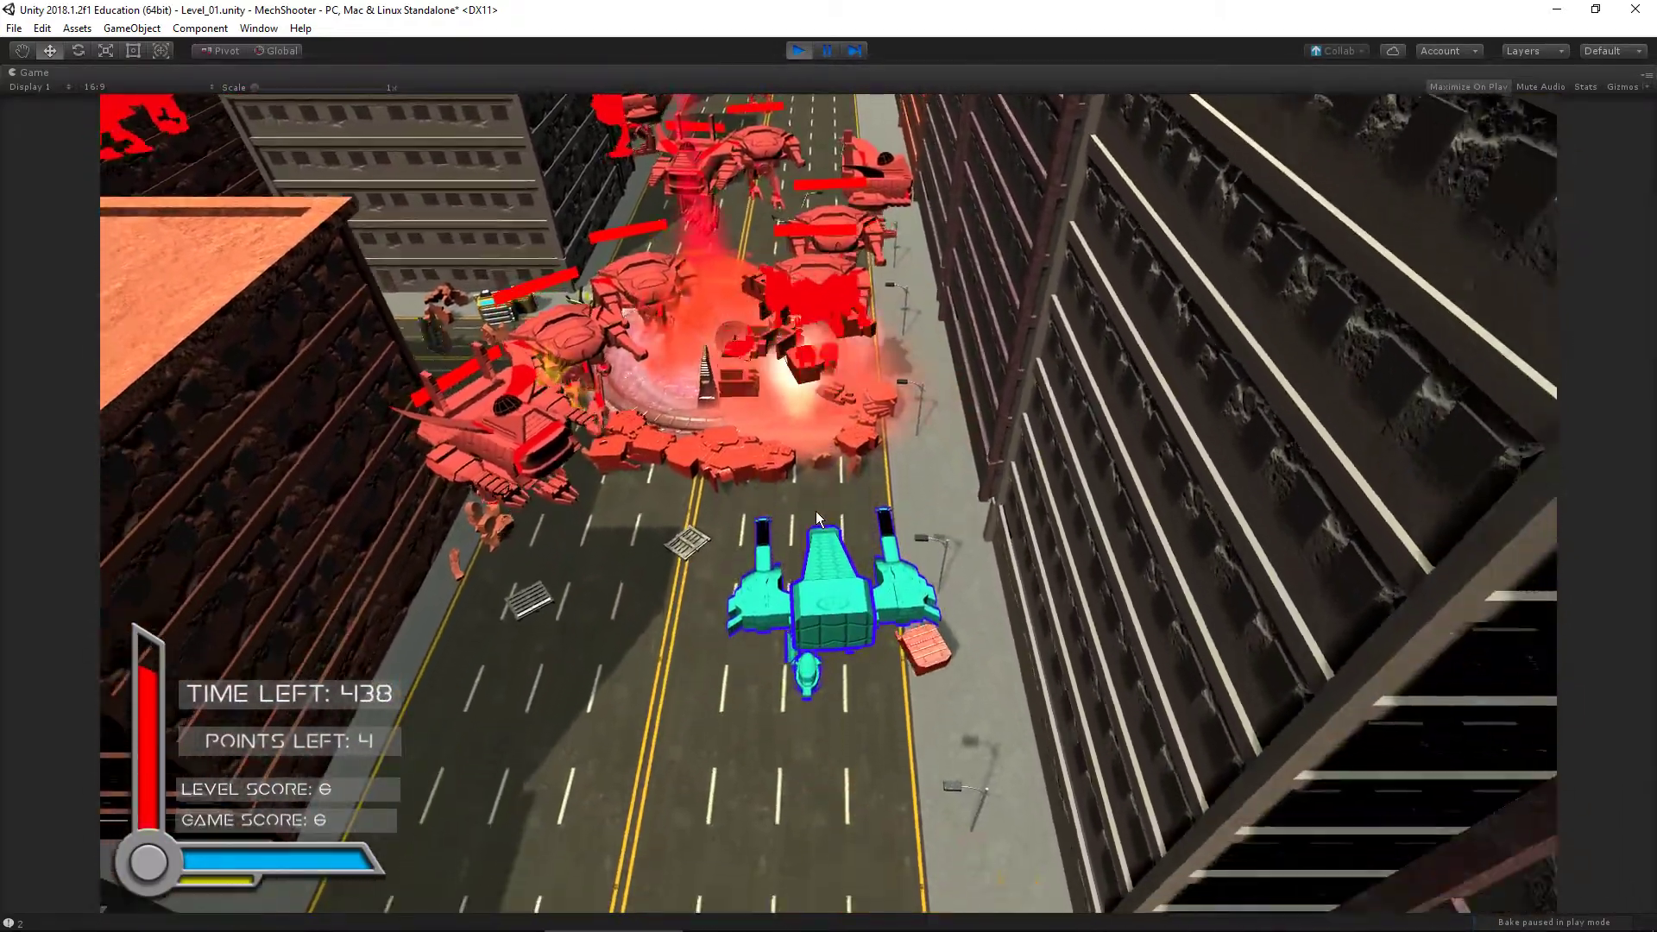
pyautogui.press('a')
pyautogui.click(748, 464)
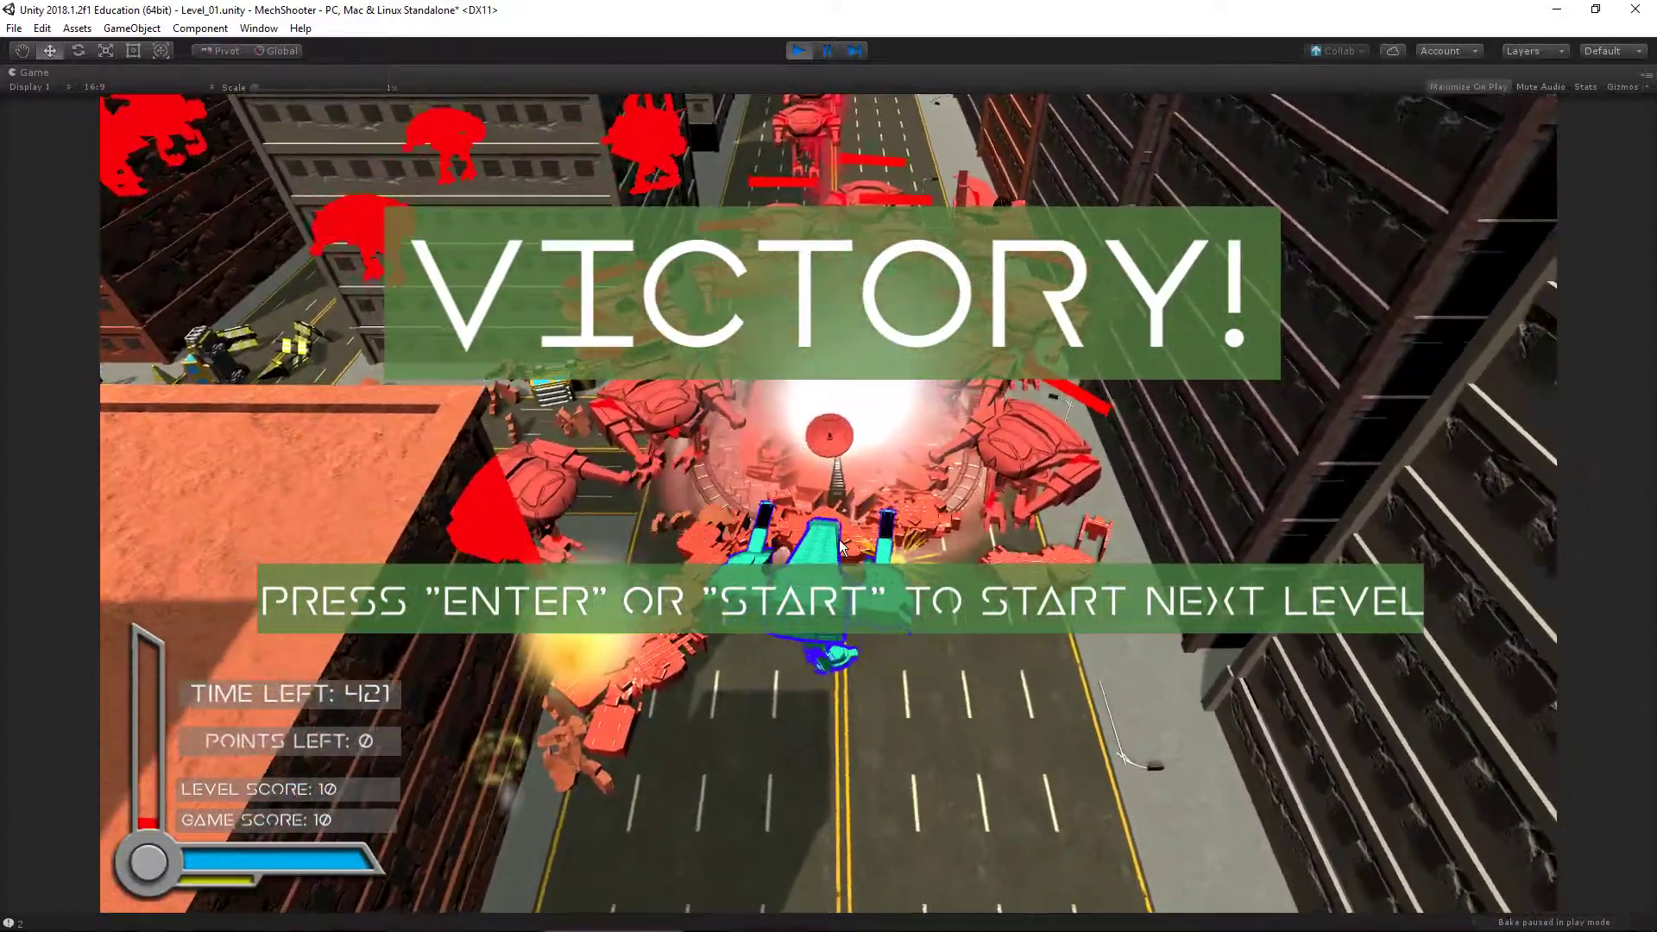
# Continue to the next level's start screen and exit play mode
pyautogui.press('Return')
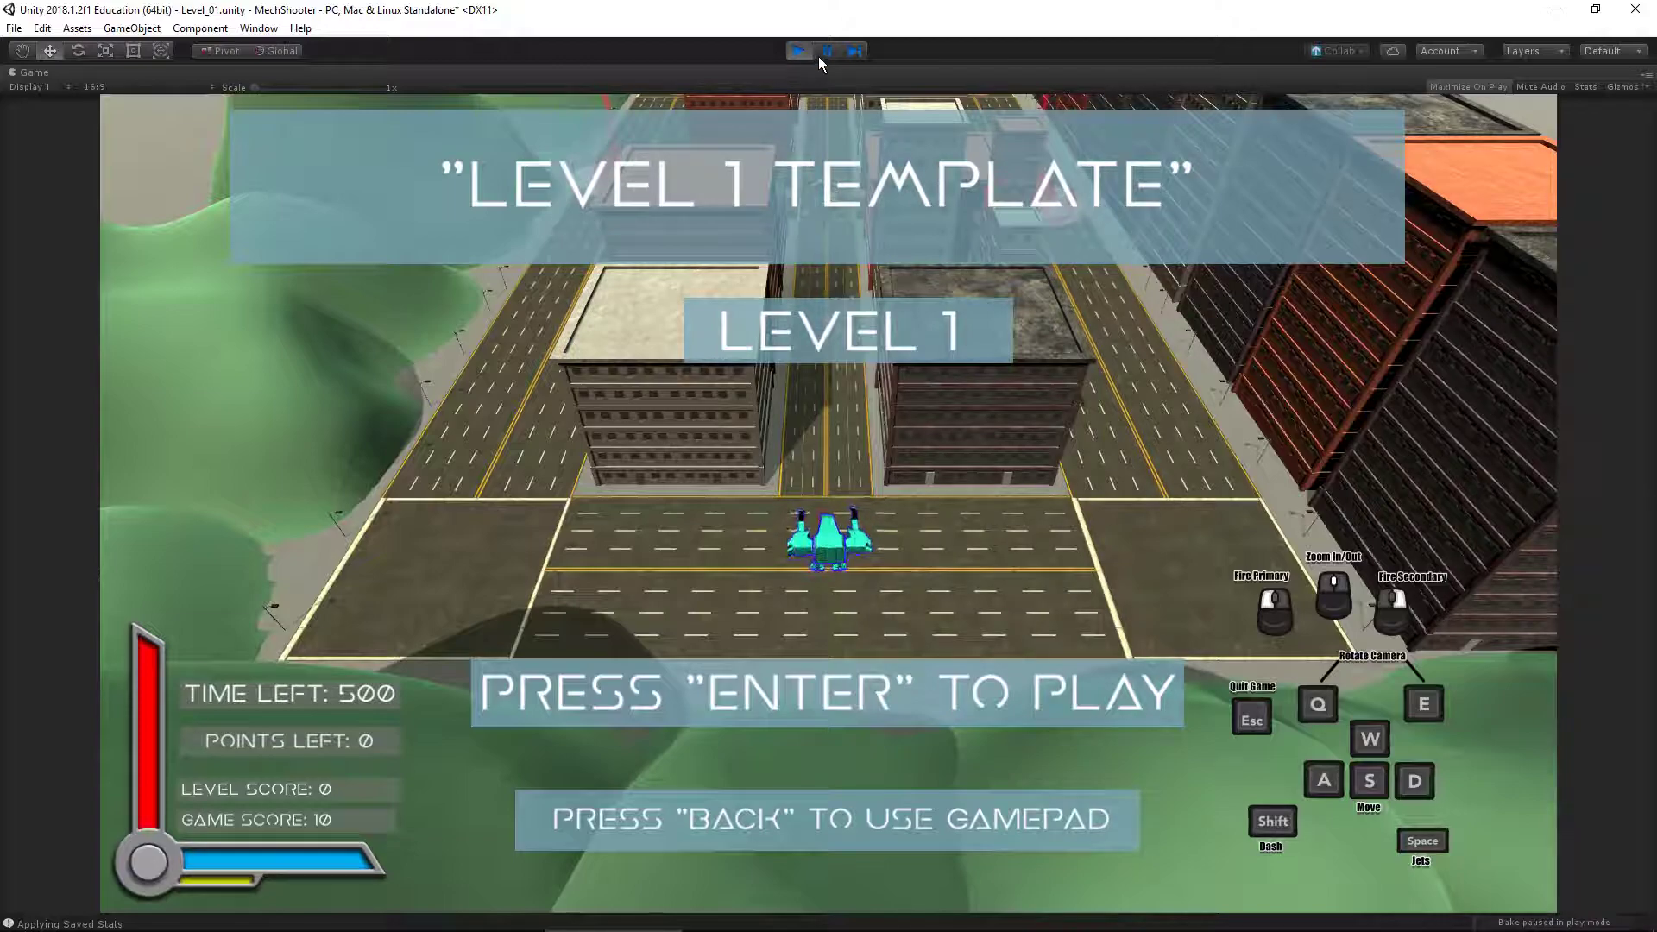
pyautogui.click(801, 52)
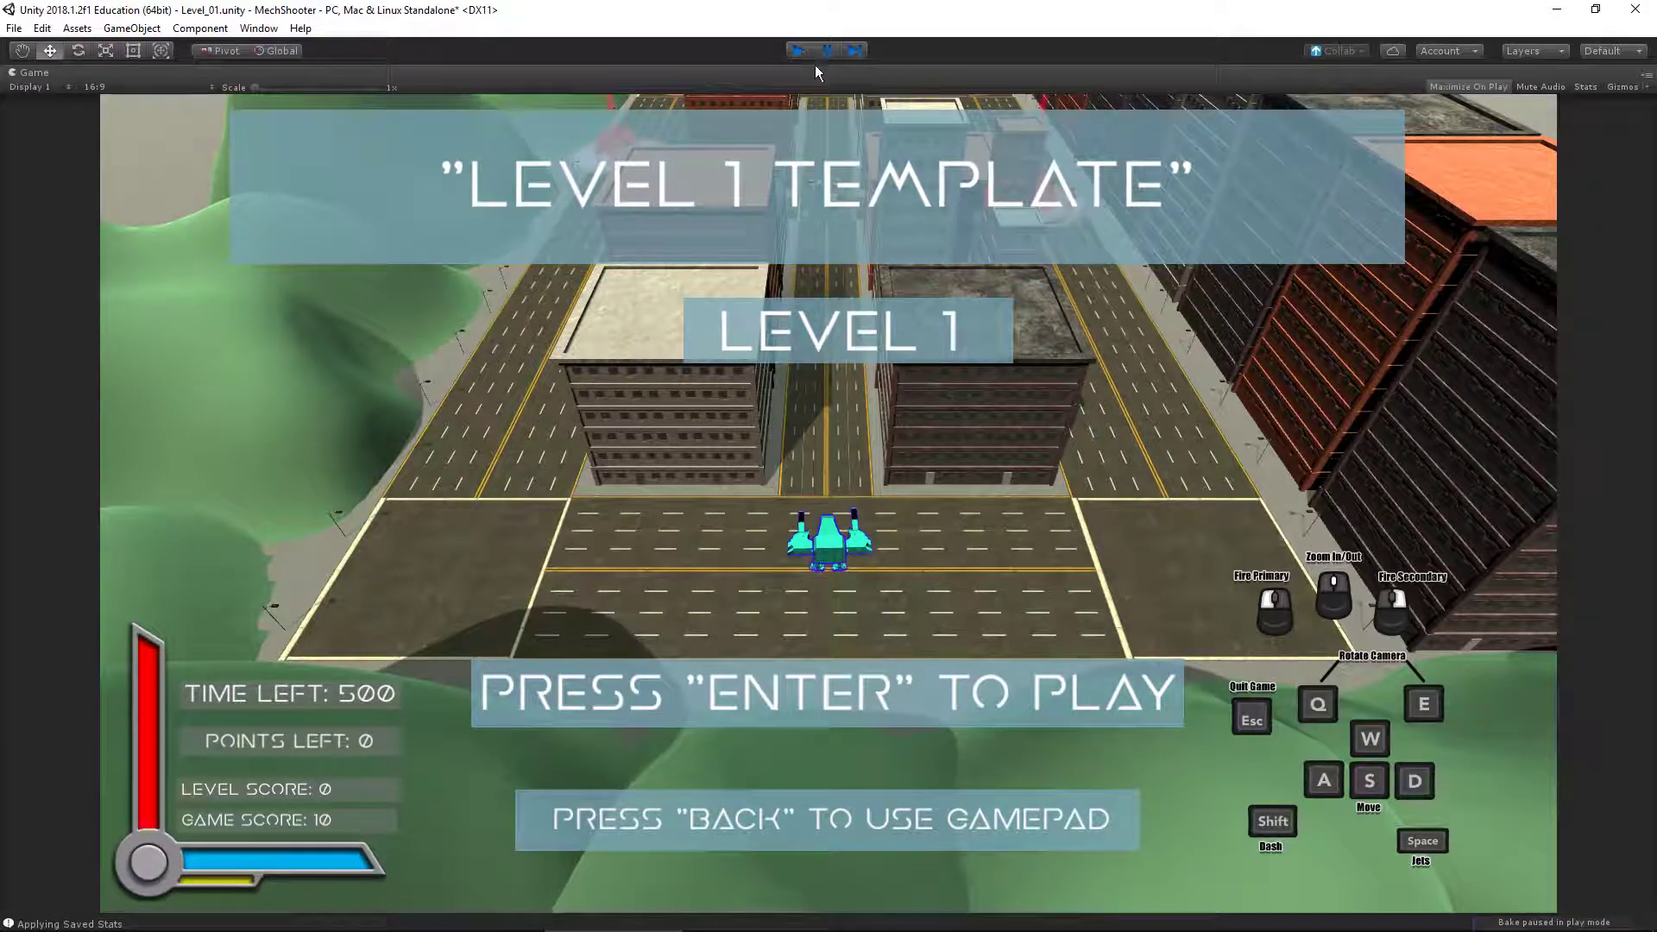
pyautogui.scroll(-3, 677, 414)
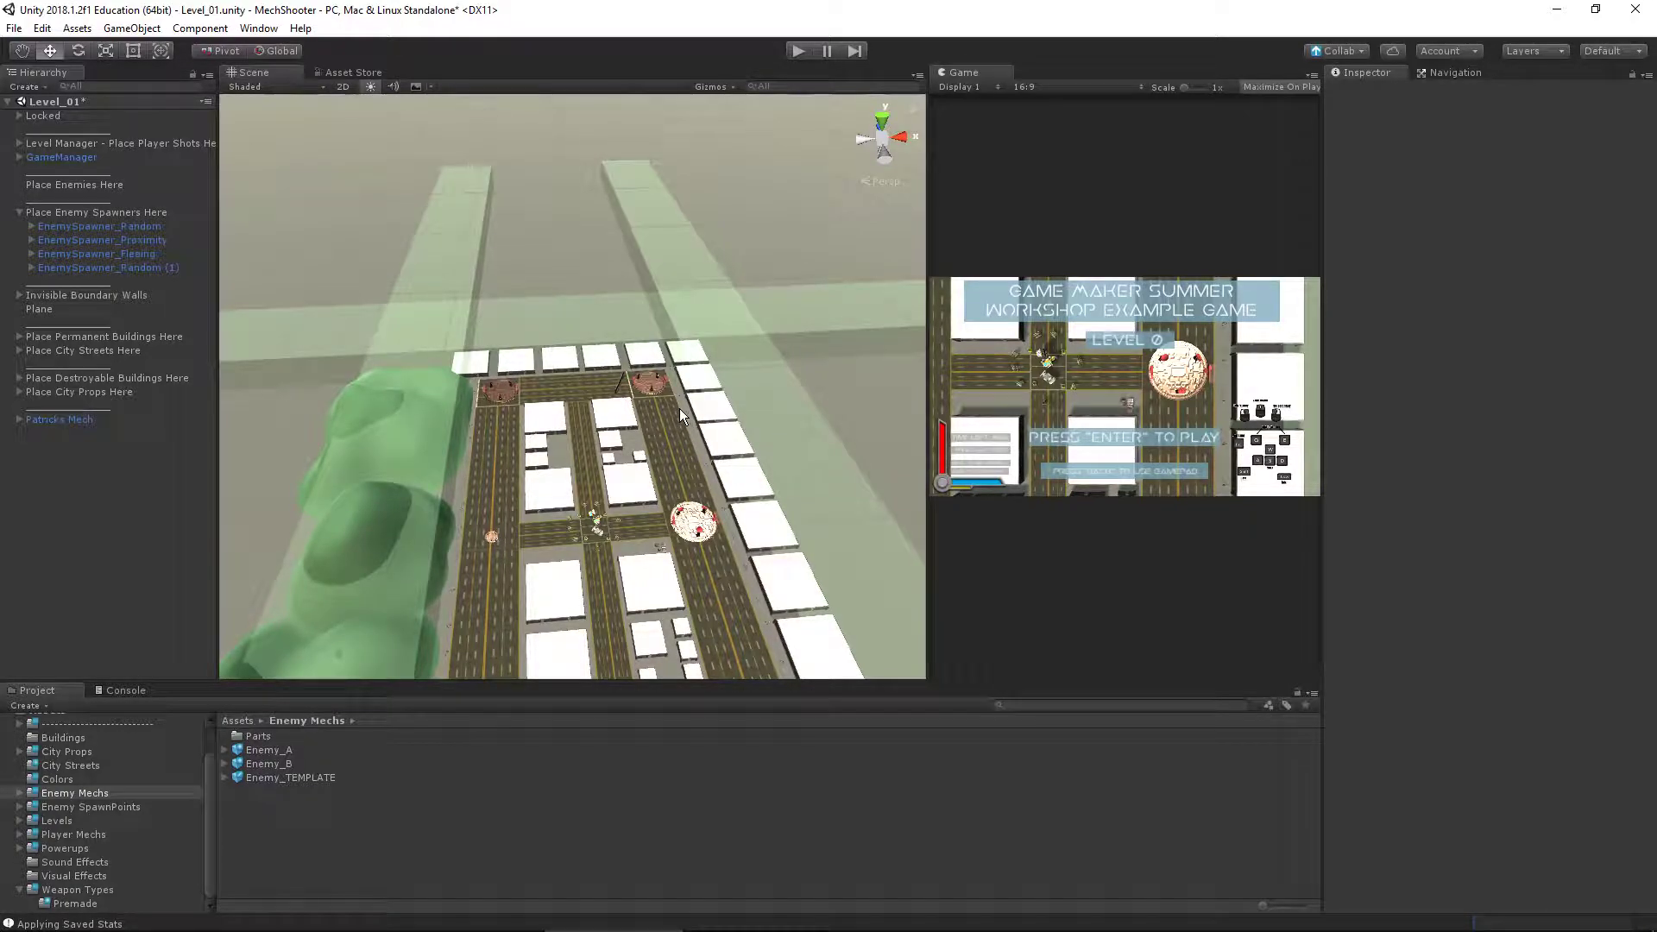
pyautogui.scroll(5, 720, 404)
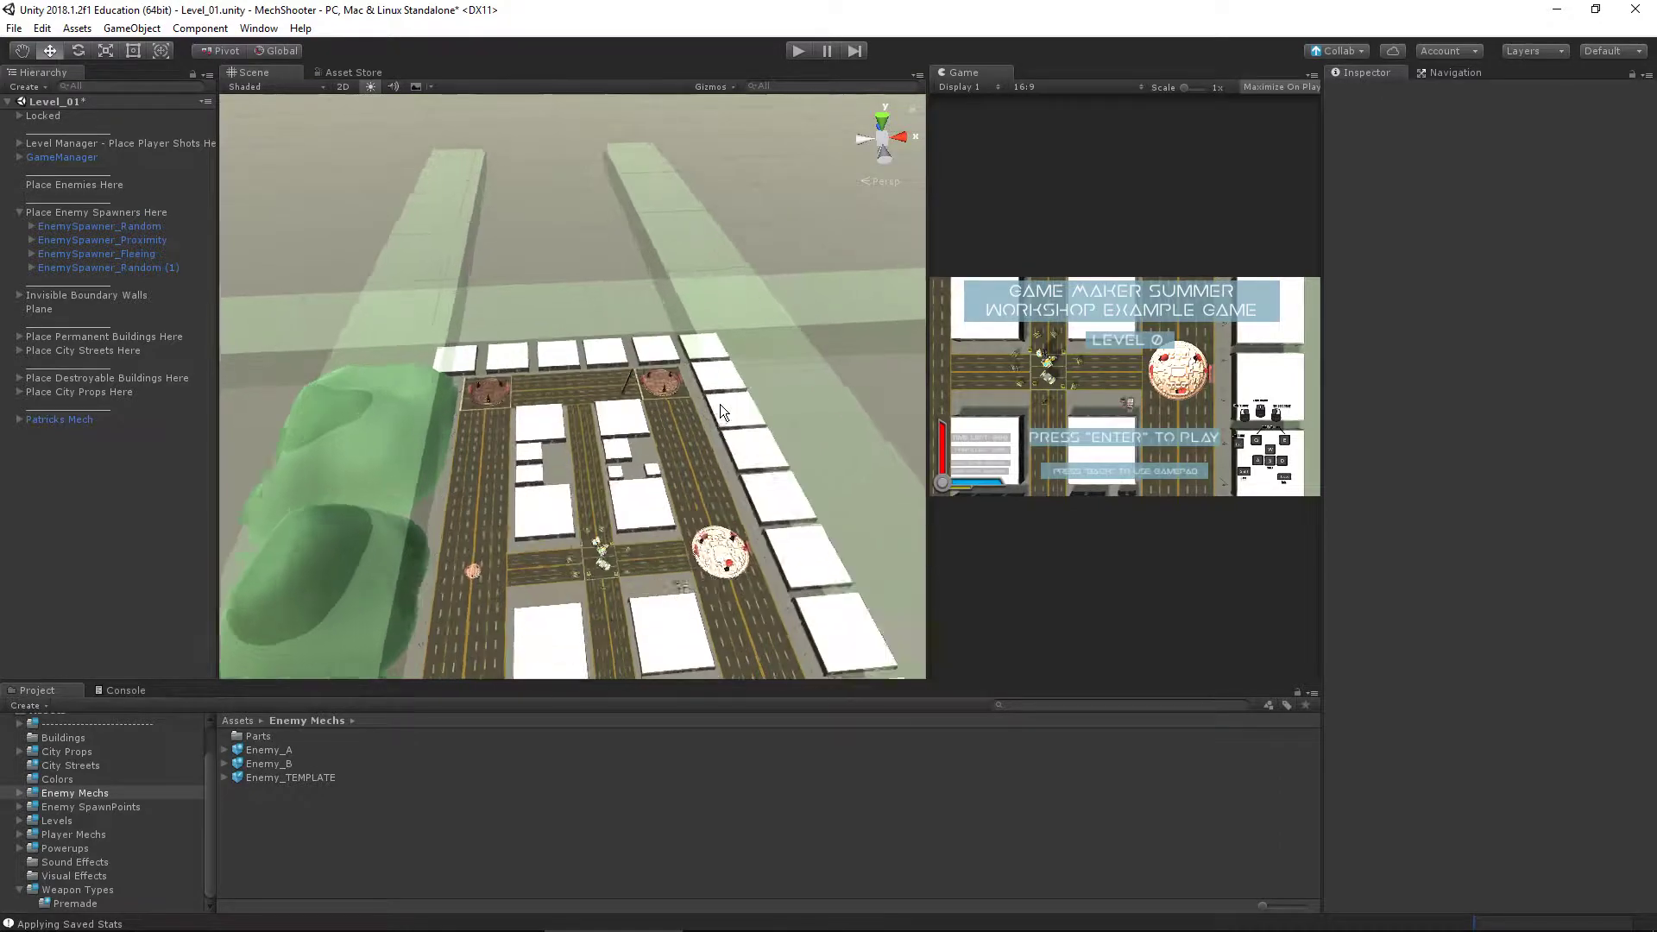